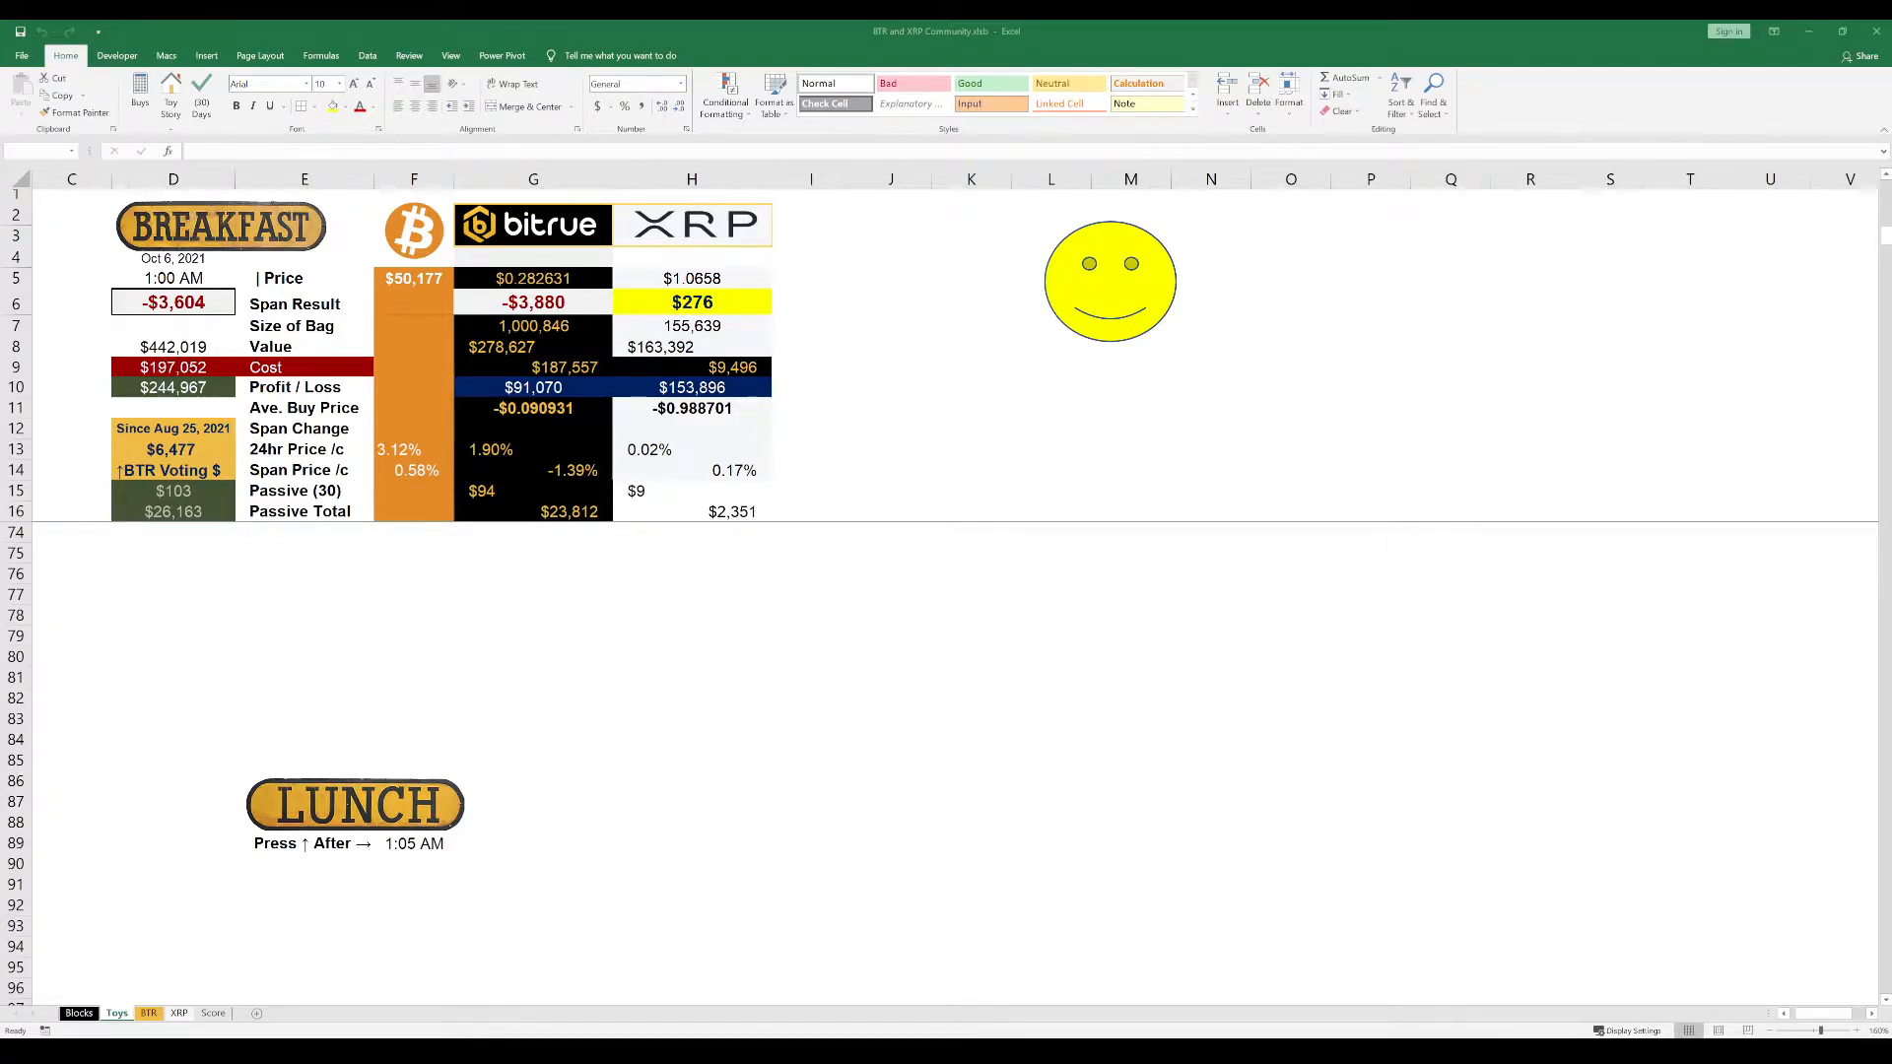
# Add a new worksheet after the Score sheet and name it HR
pyautogui.click(124, 1012)
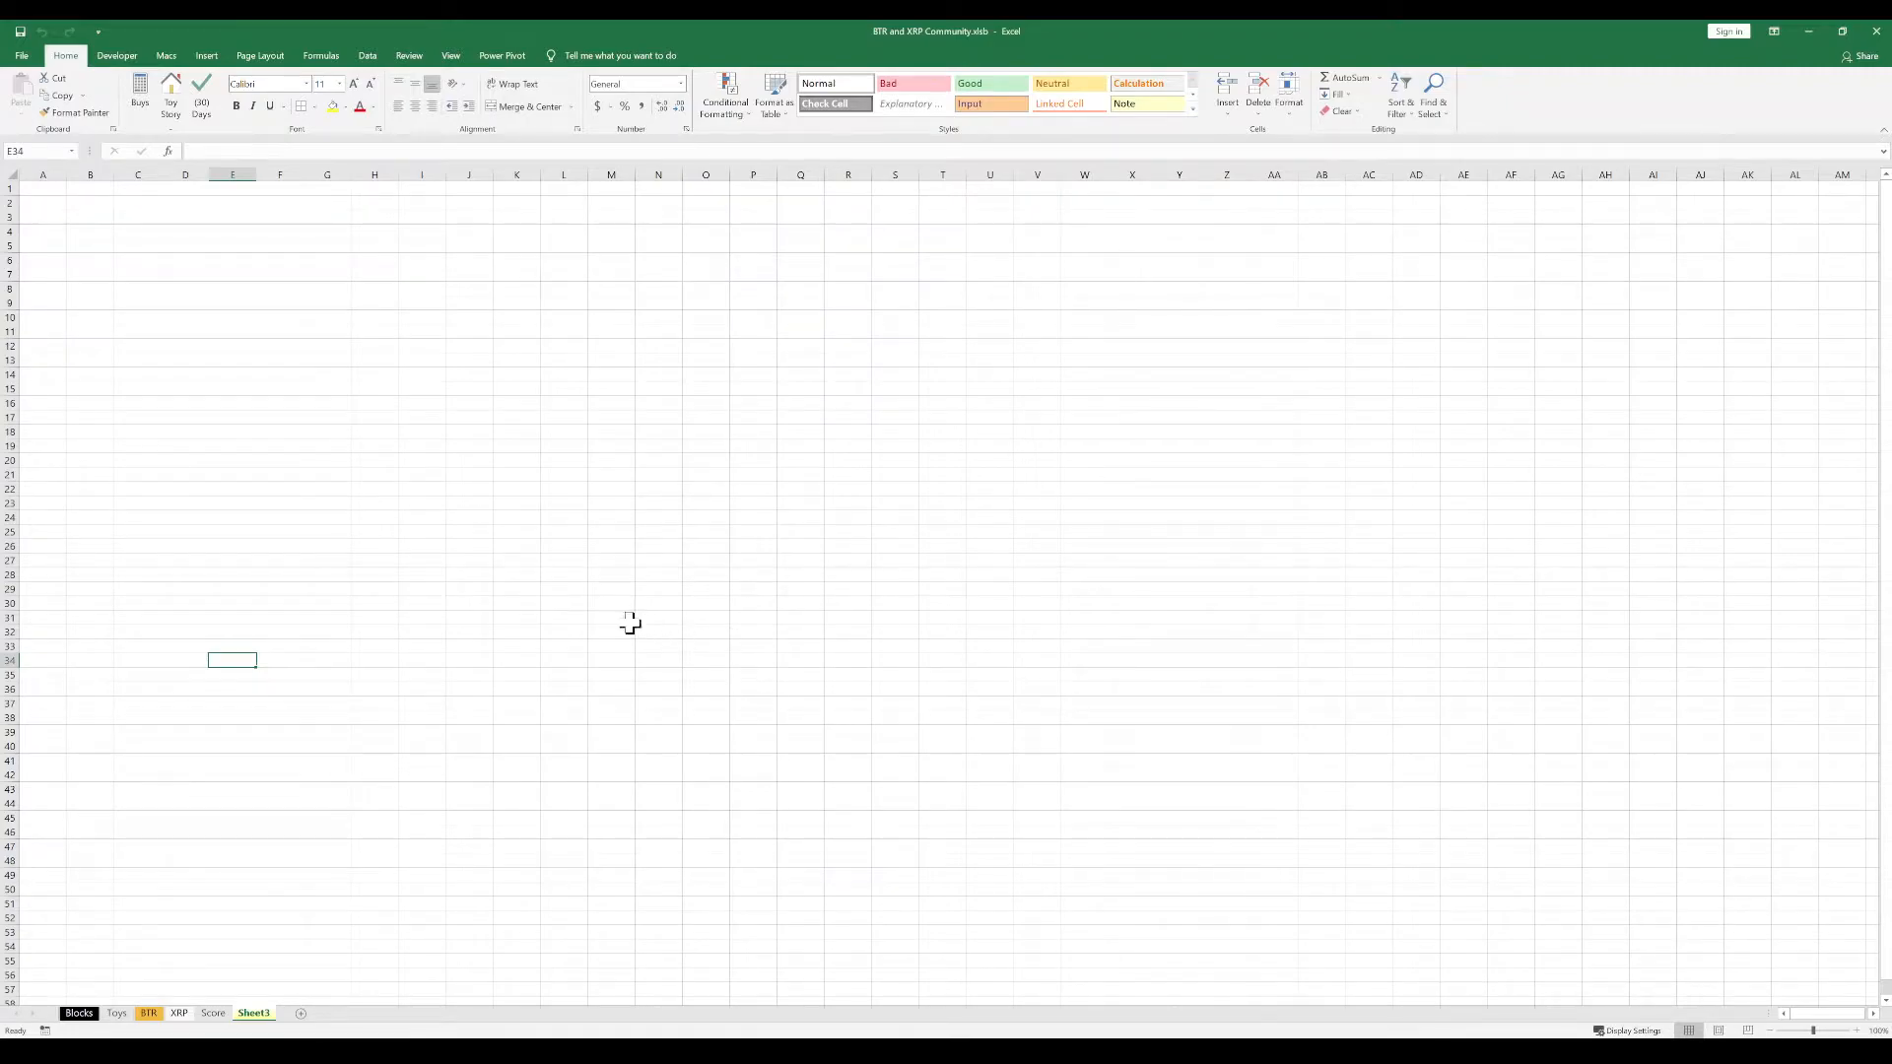
pyautogui.click(552, 605)
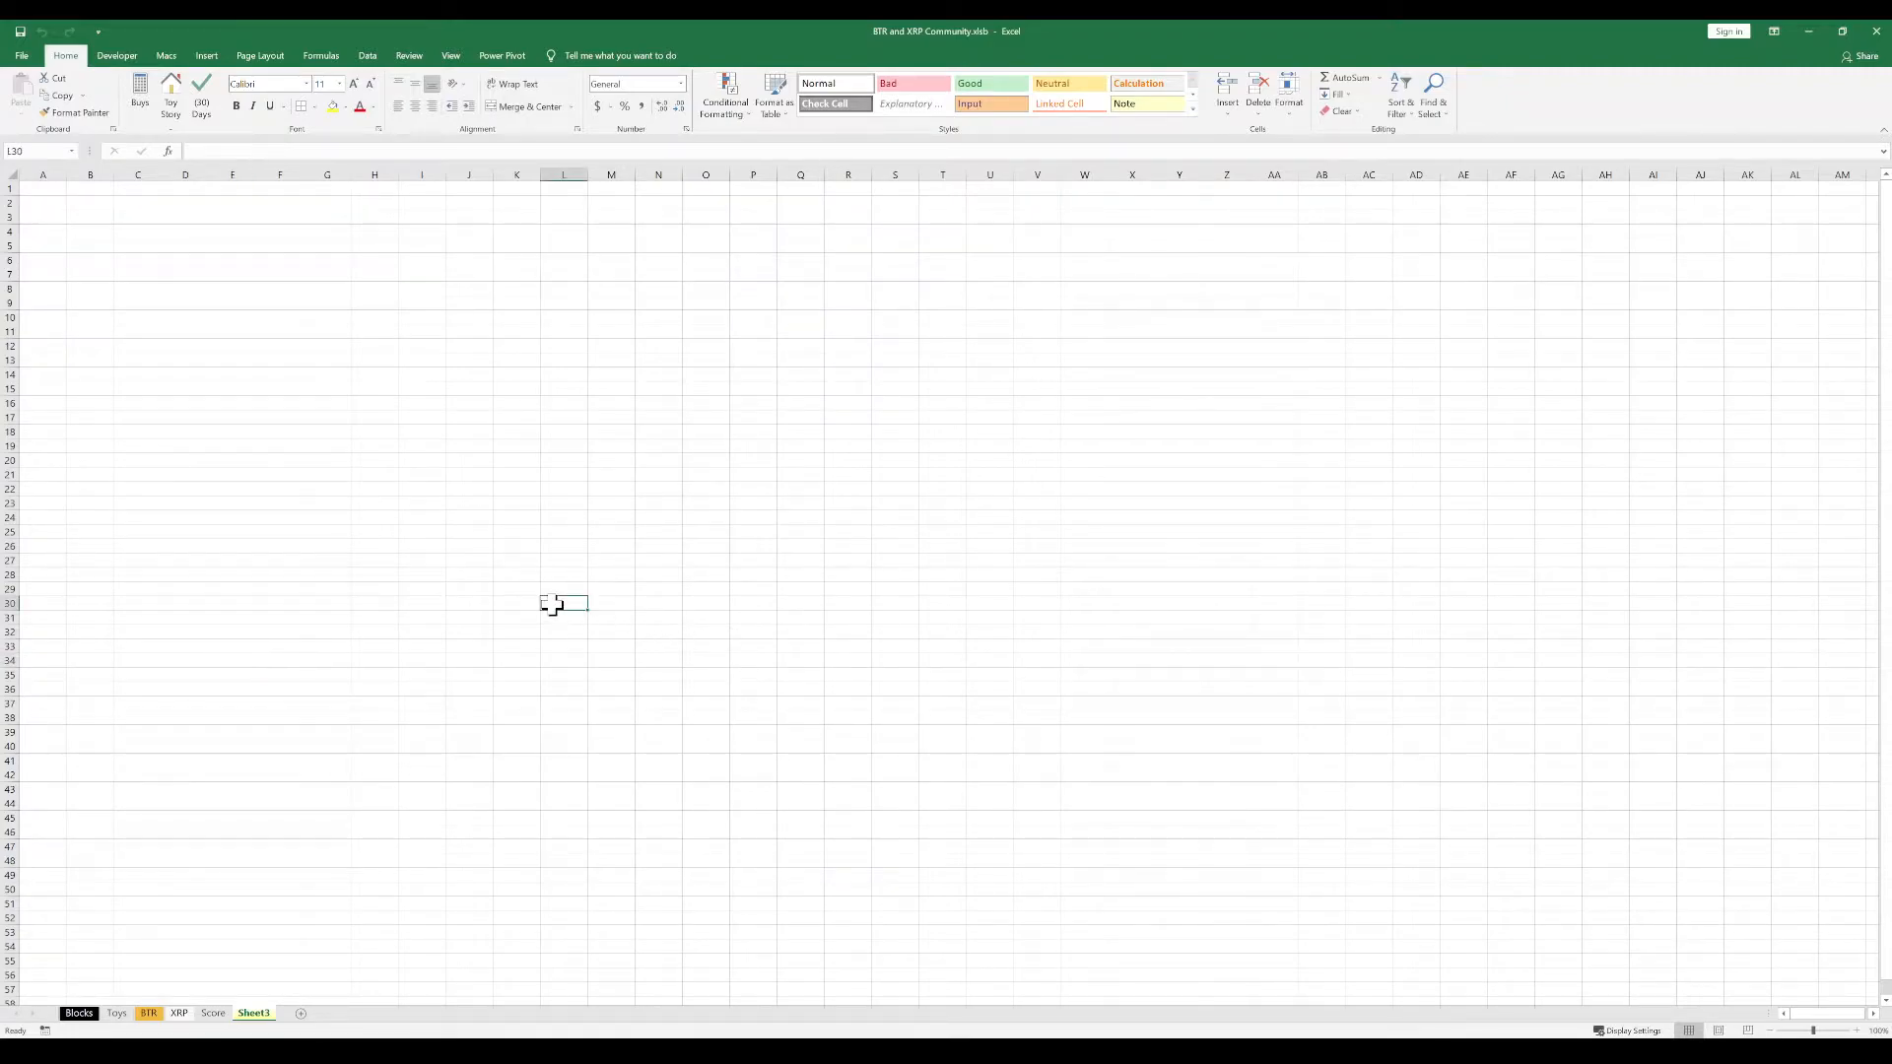
pyautogui.doubleClick(253, 1015)
pyautogui.write('HR')
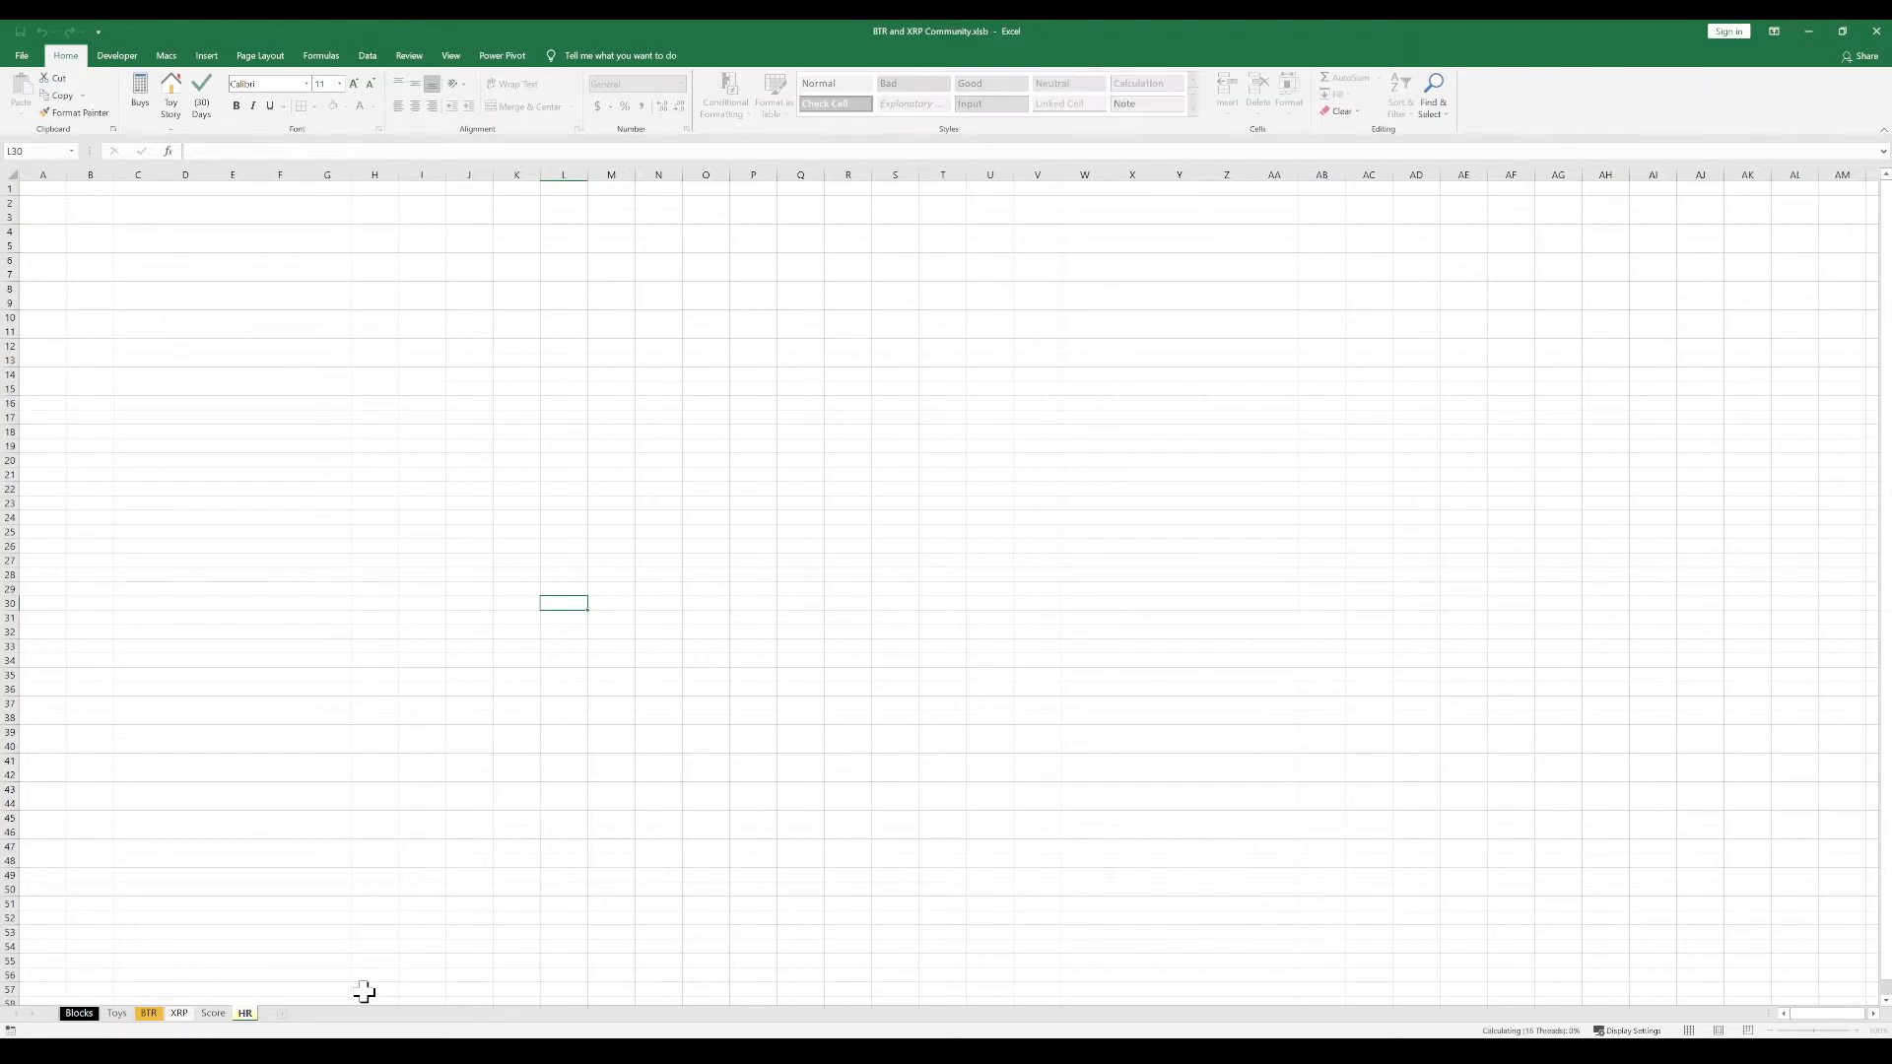
pyautogui.click(421, 446)
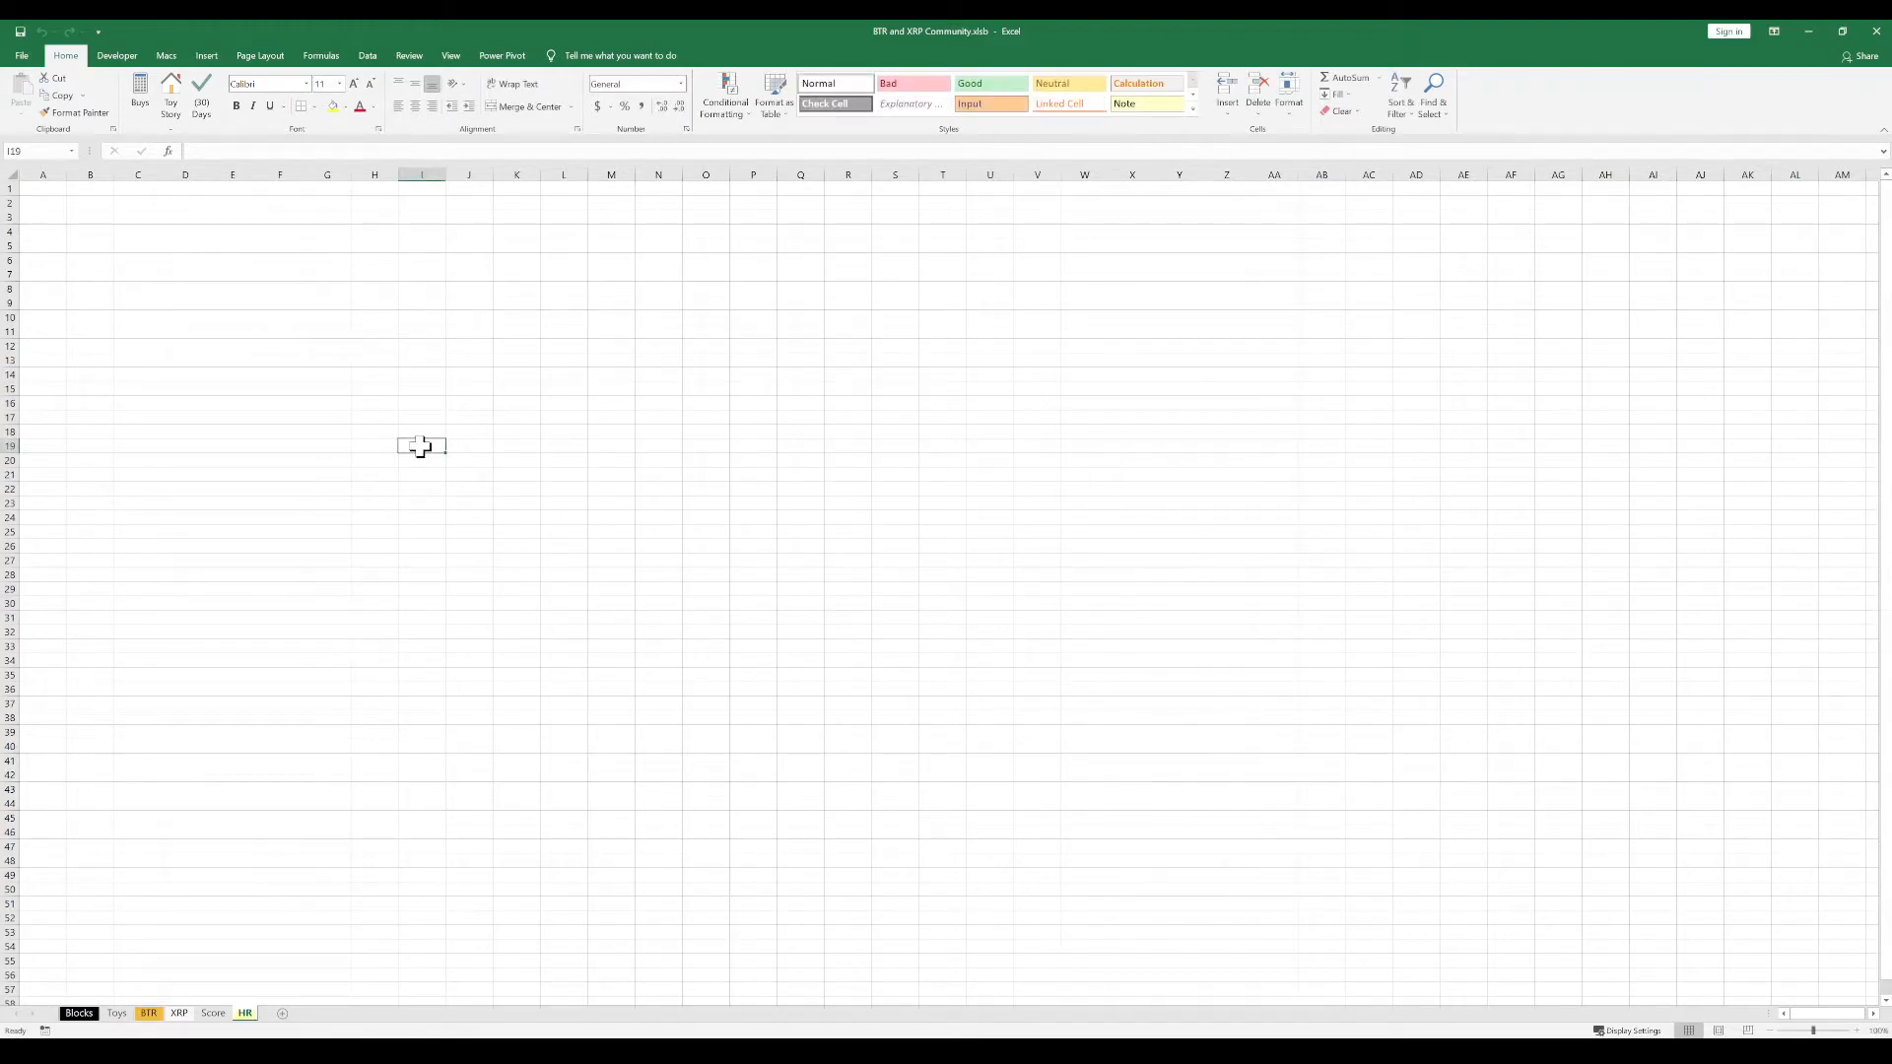
pyautogui.click(551, 351)
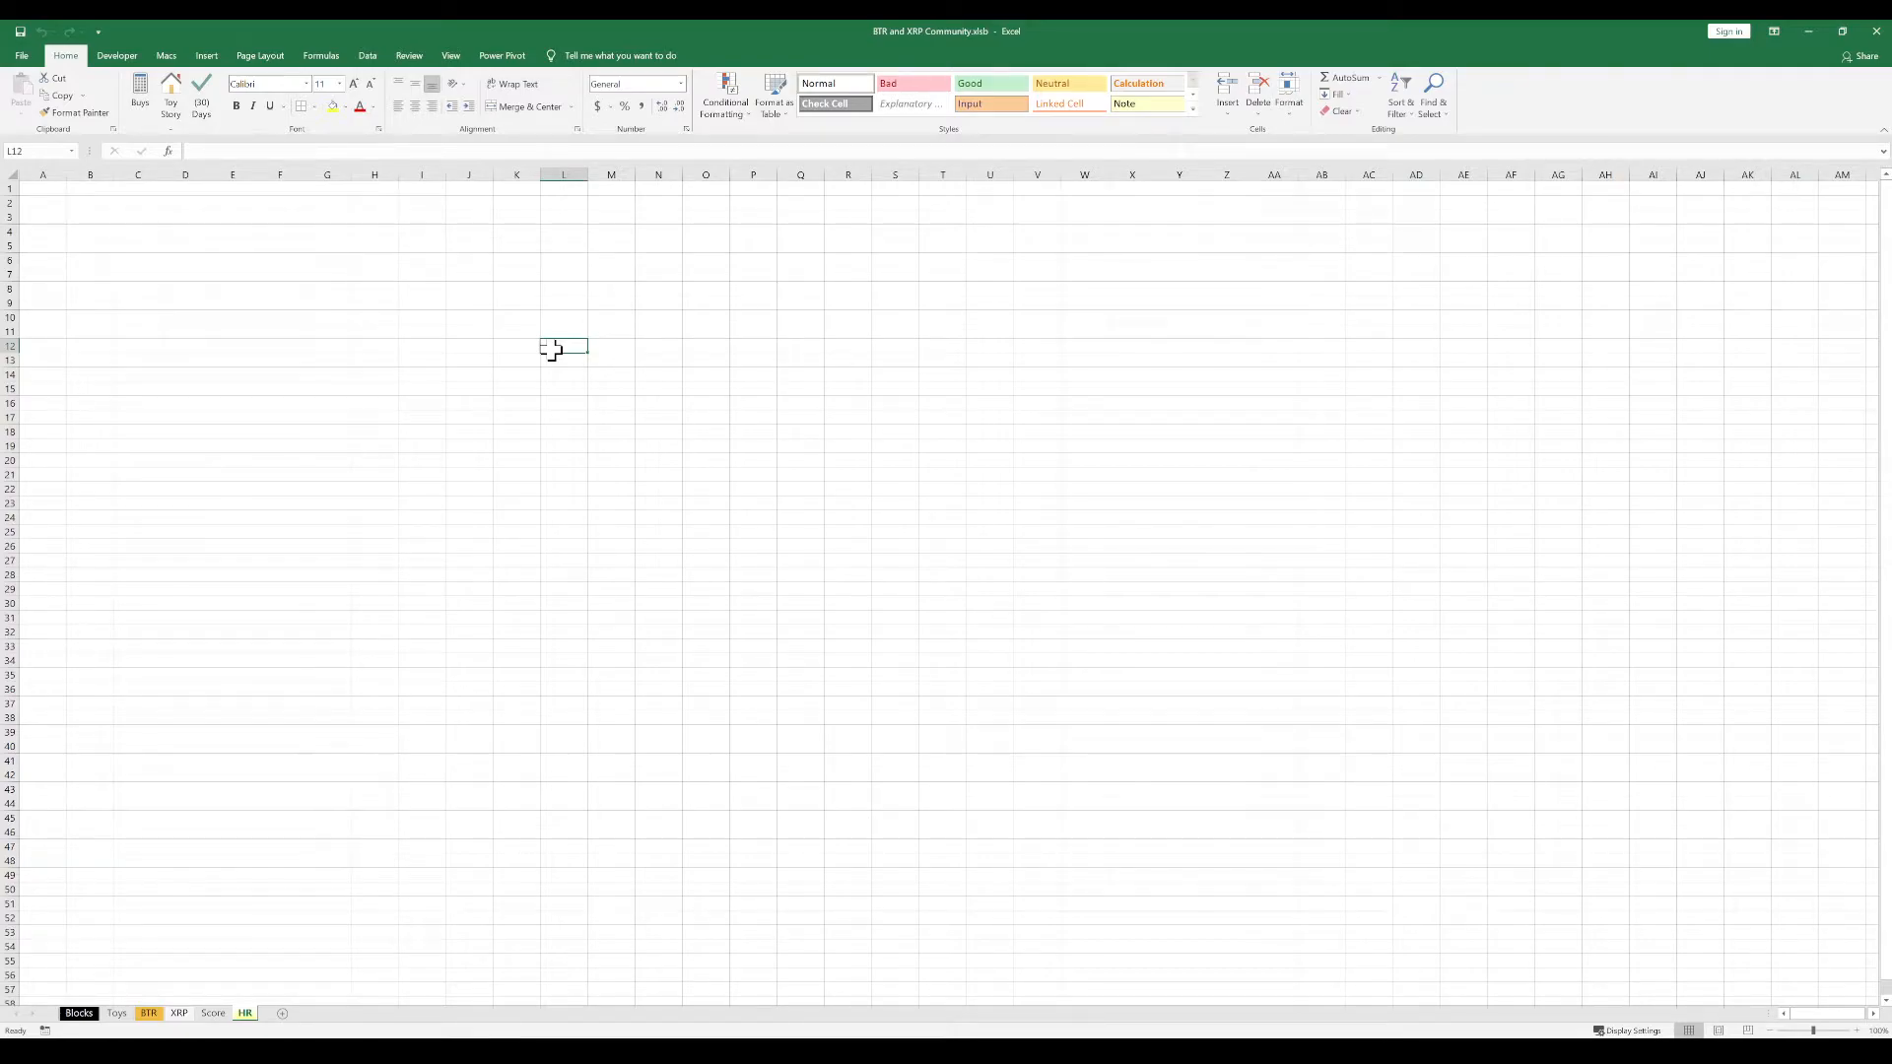
pyautogui.click(507, 363)
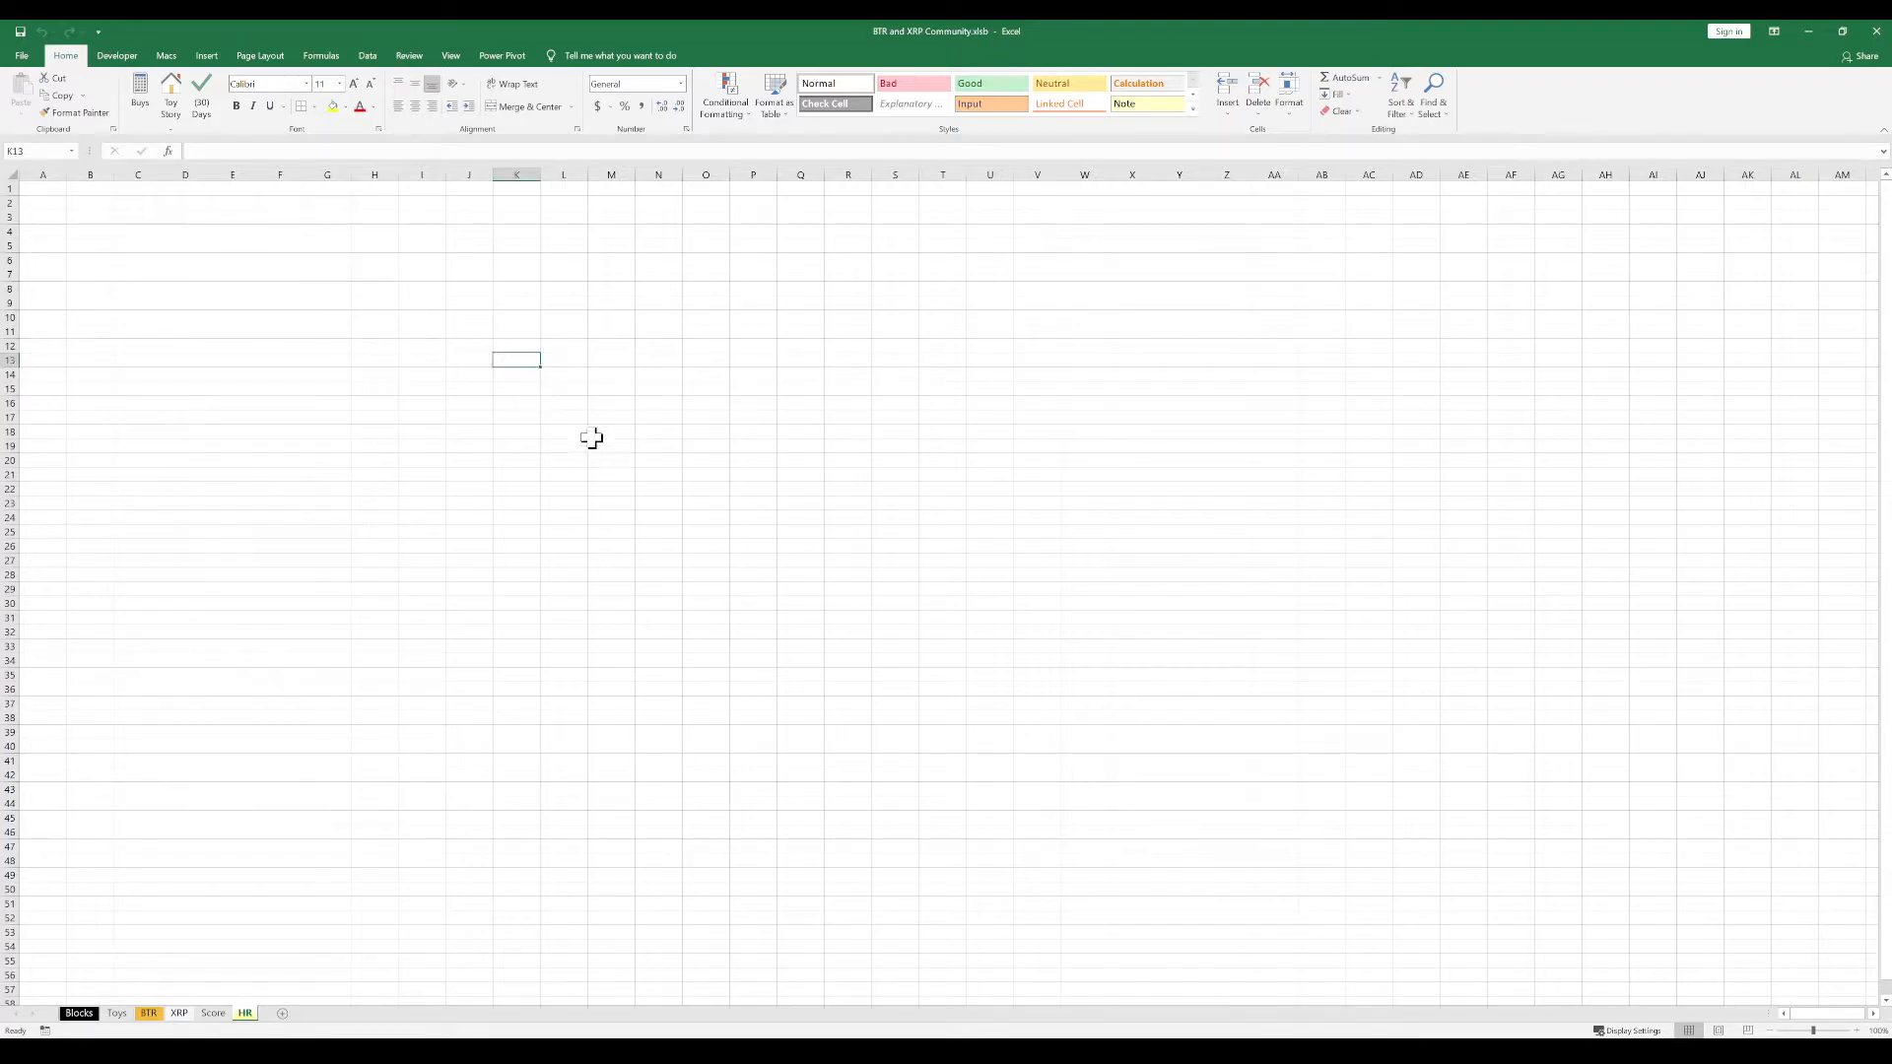
pyautogui.scroll(4, 670, 422)
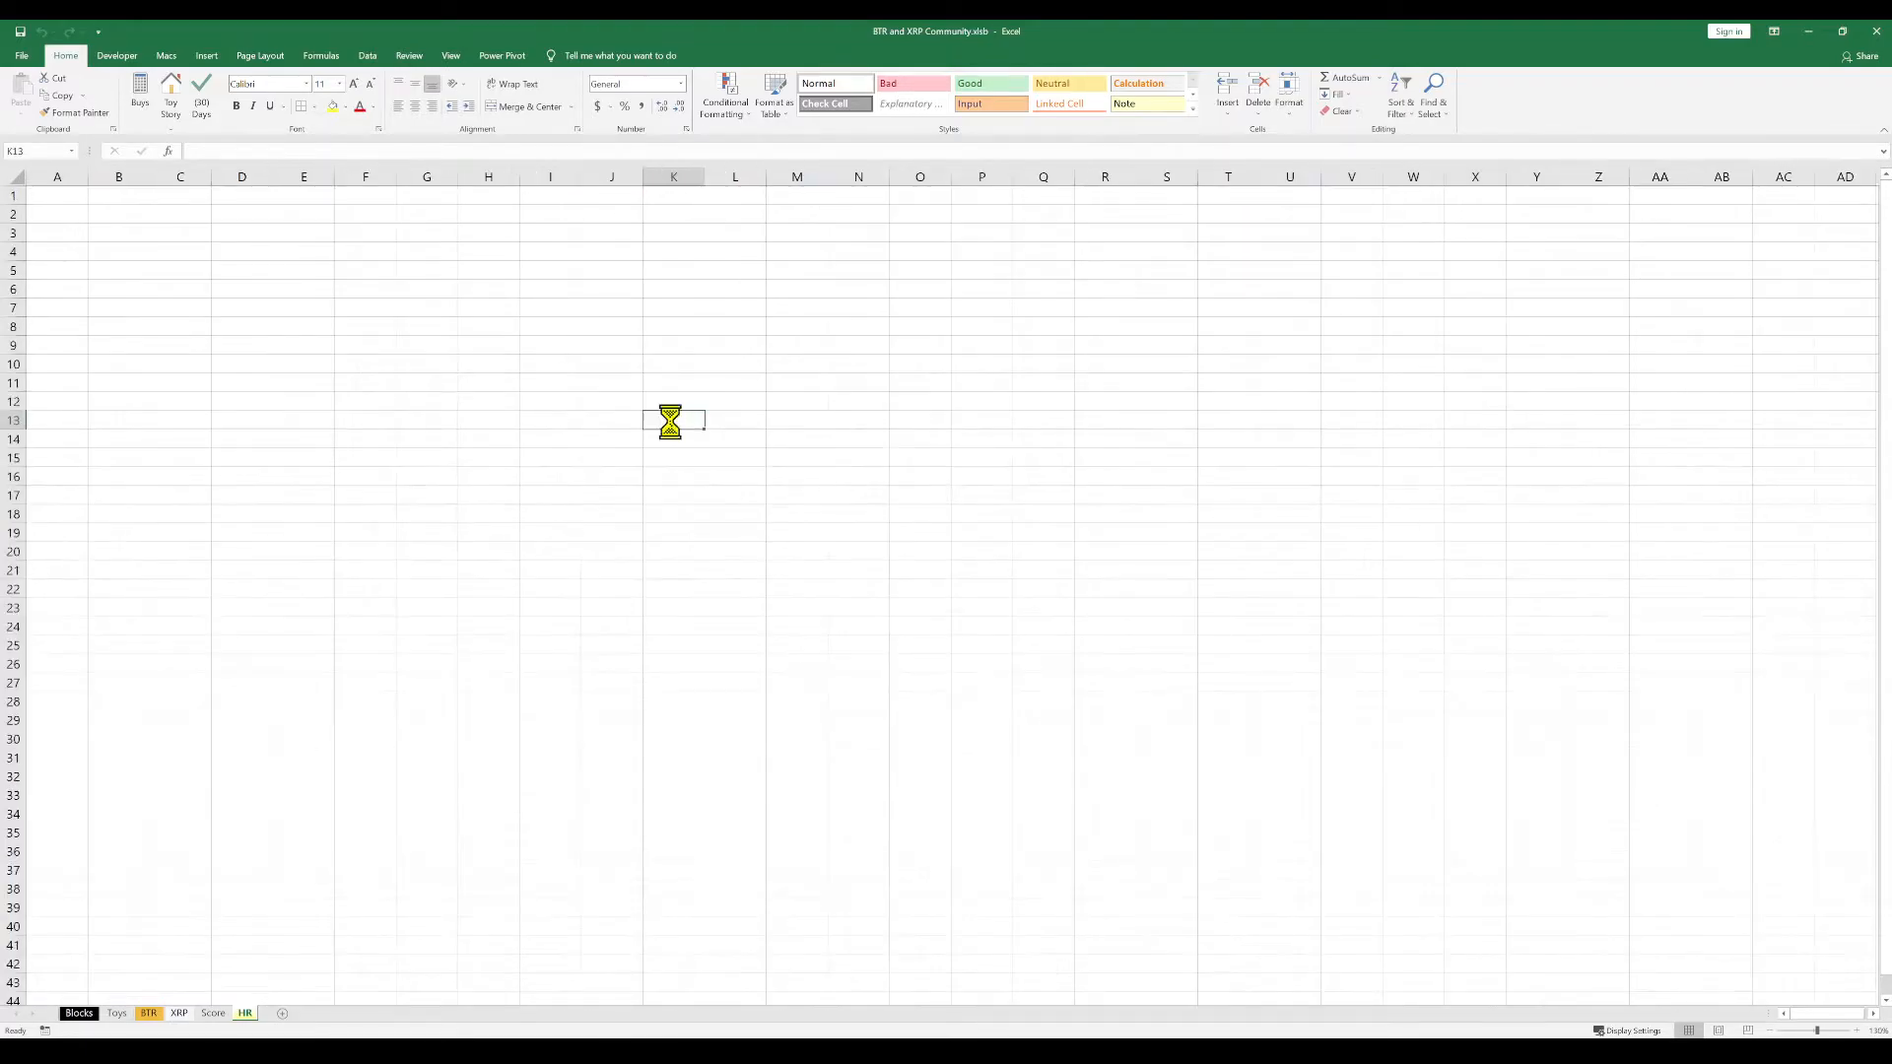
pyautogui.scroll(1, 670, 421)
pyautogui.scroll(-2, 670, 422)
pyautogui.click(618, 484)
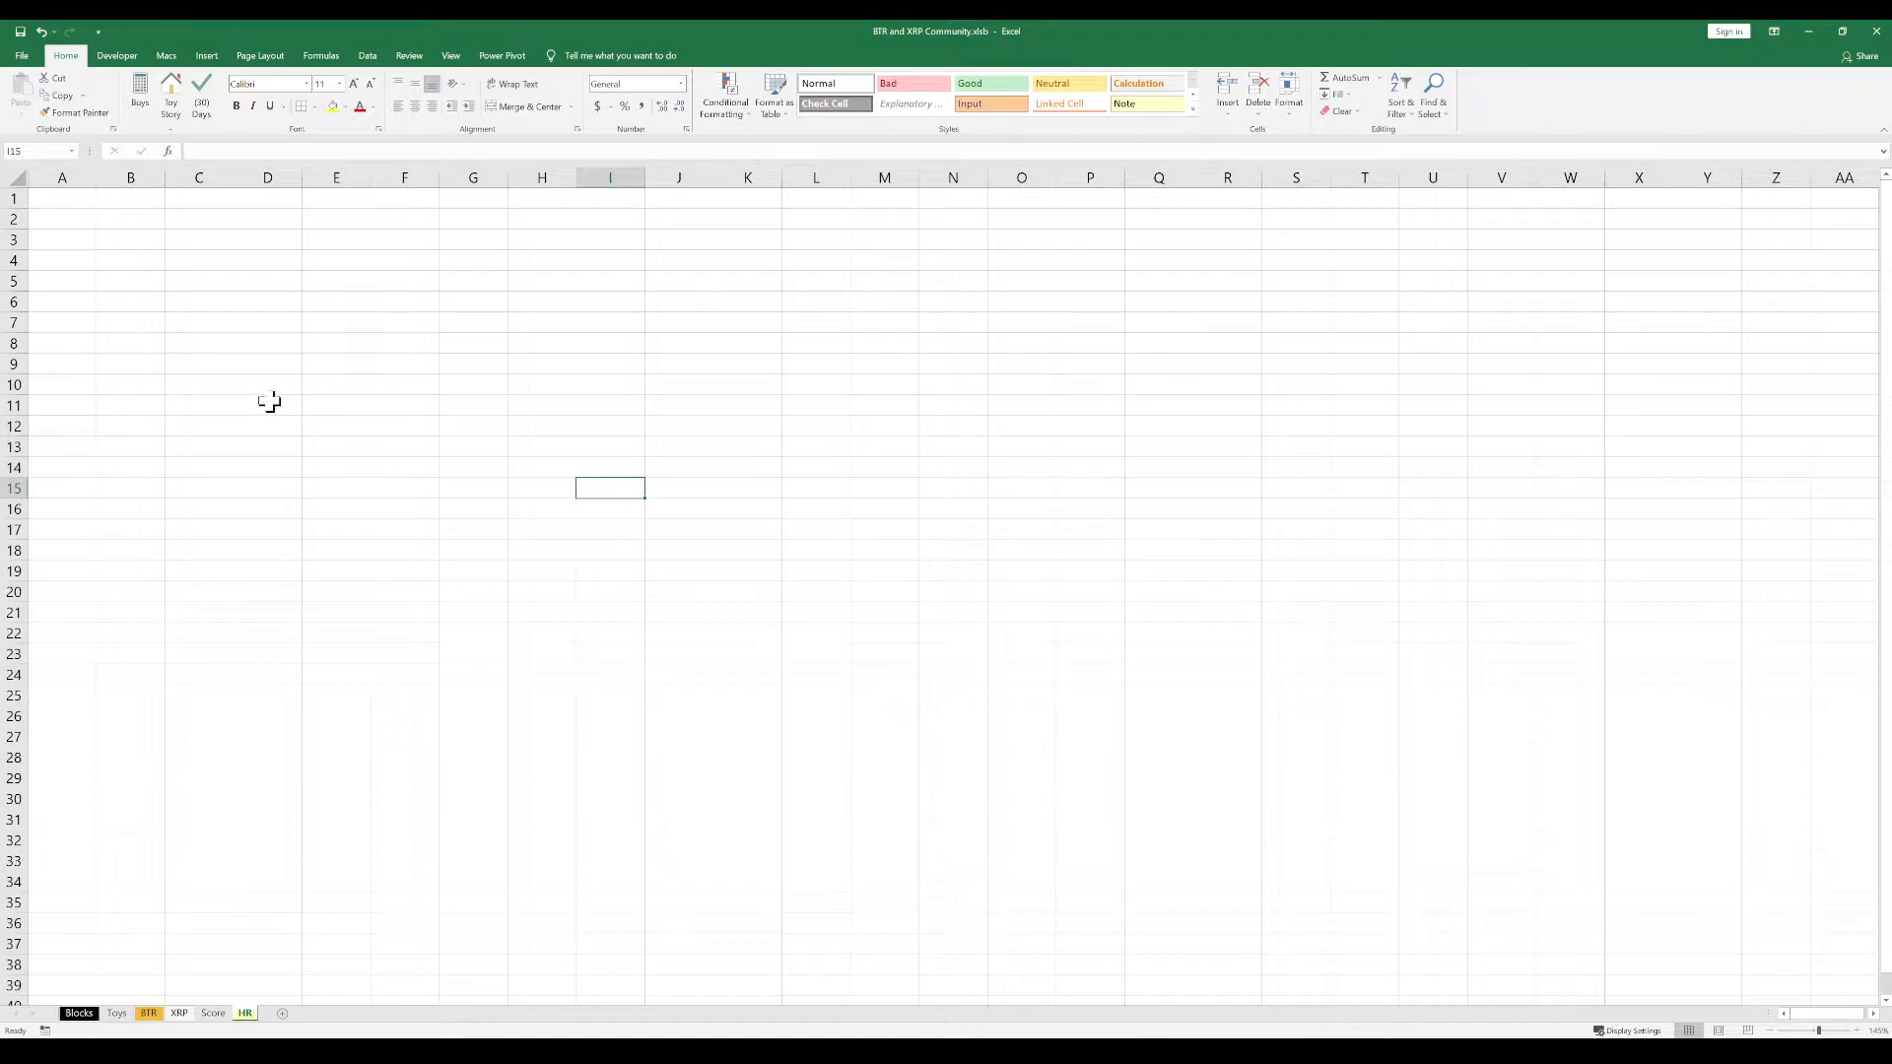
# Fill row 100 from column A to column AA with blue as a horizontal divider
pyautogui.scroll(-3, 224, 512)
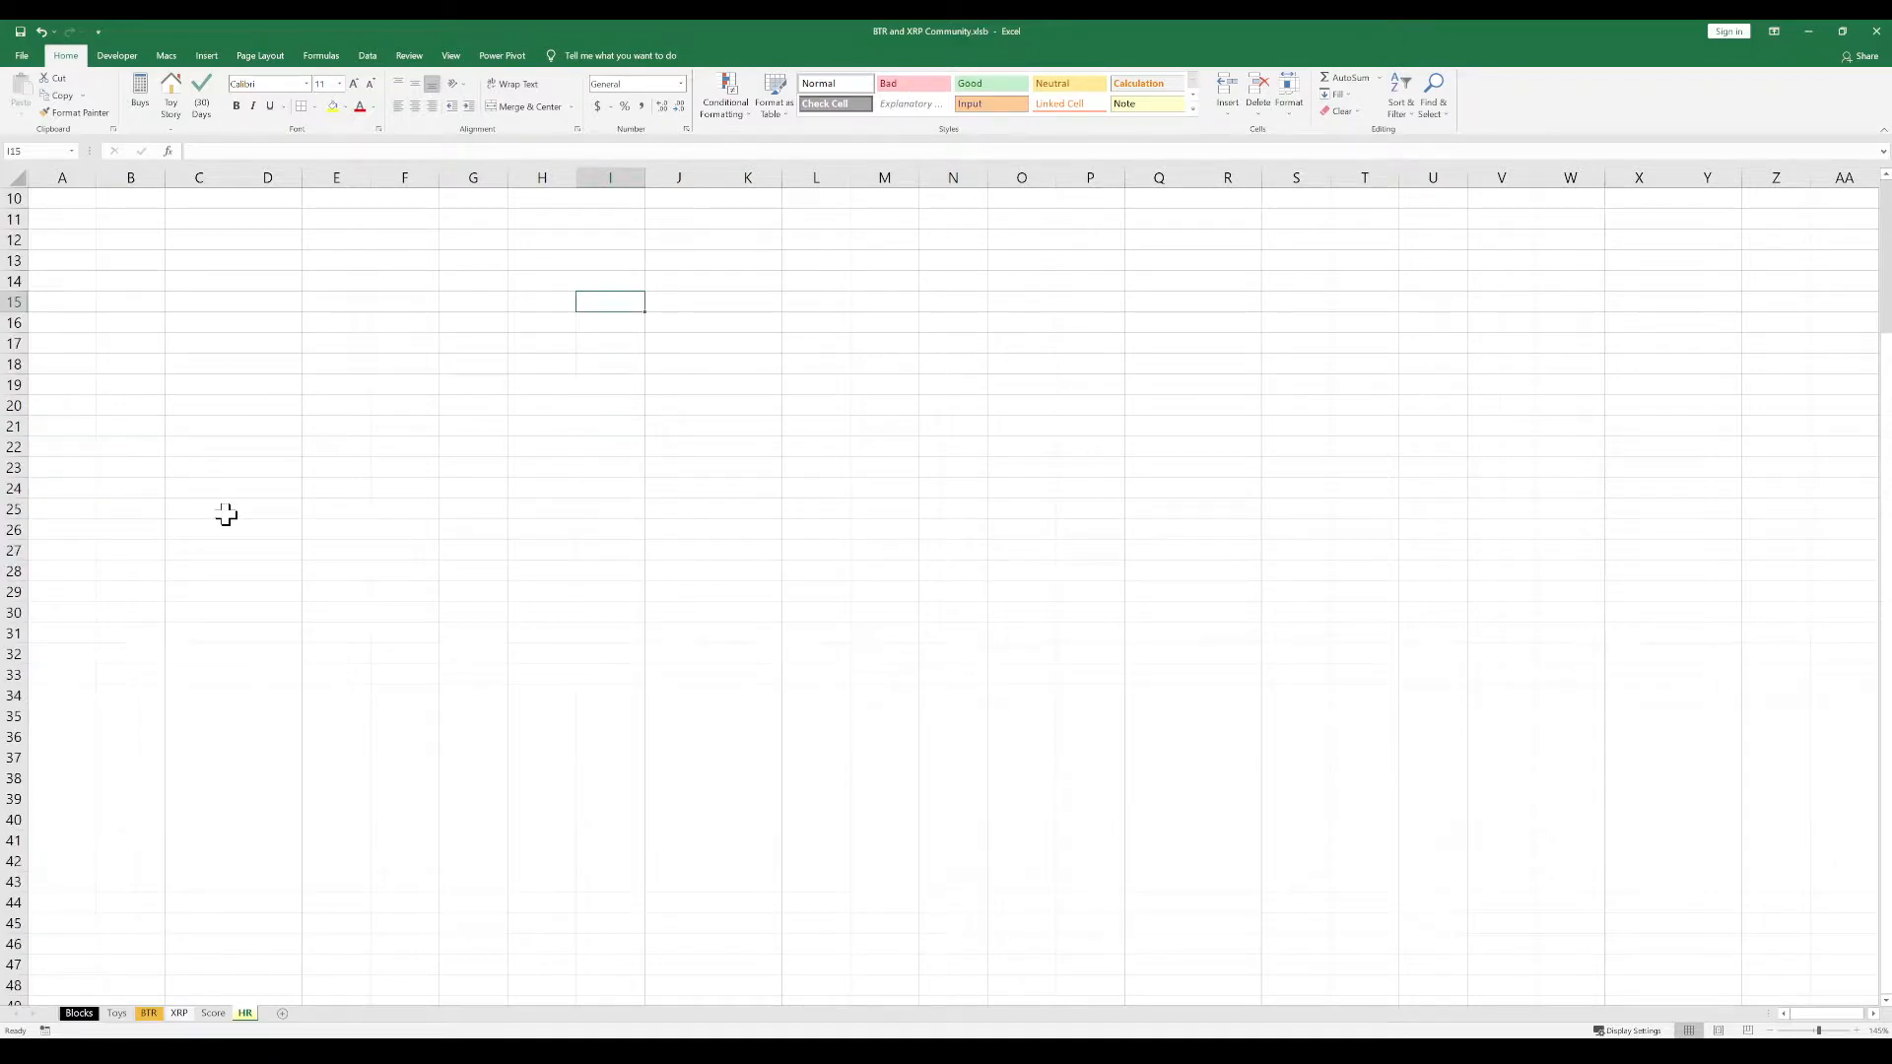
pyautogui.scroll(-6, 195, 591)
pyautogui.scroll(-11, 195, 591)
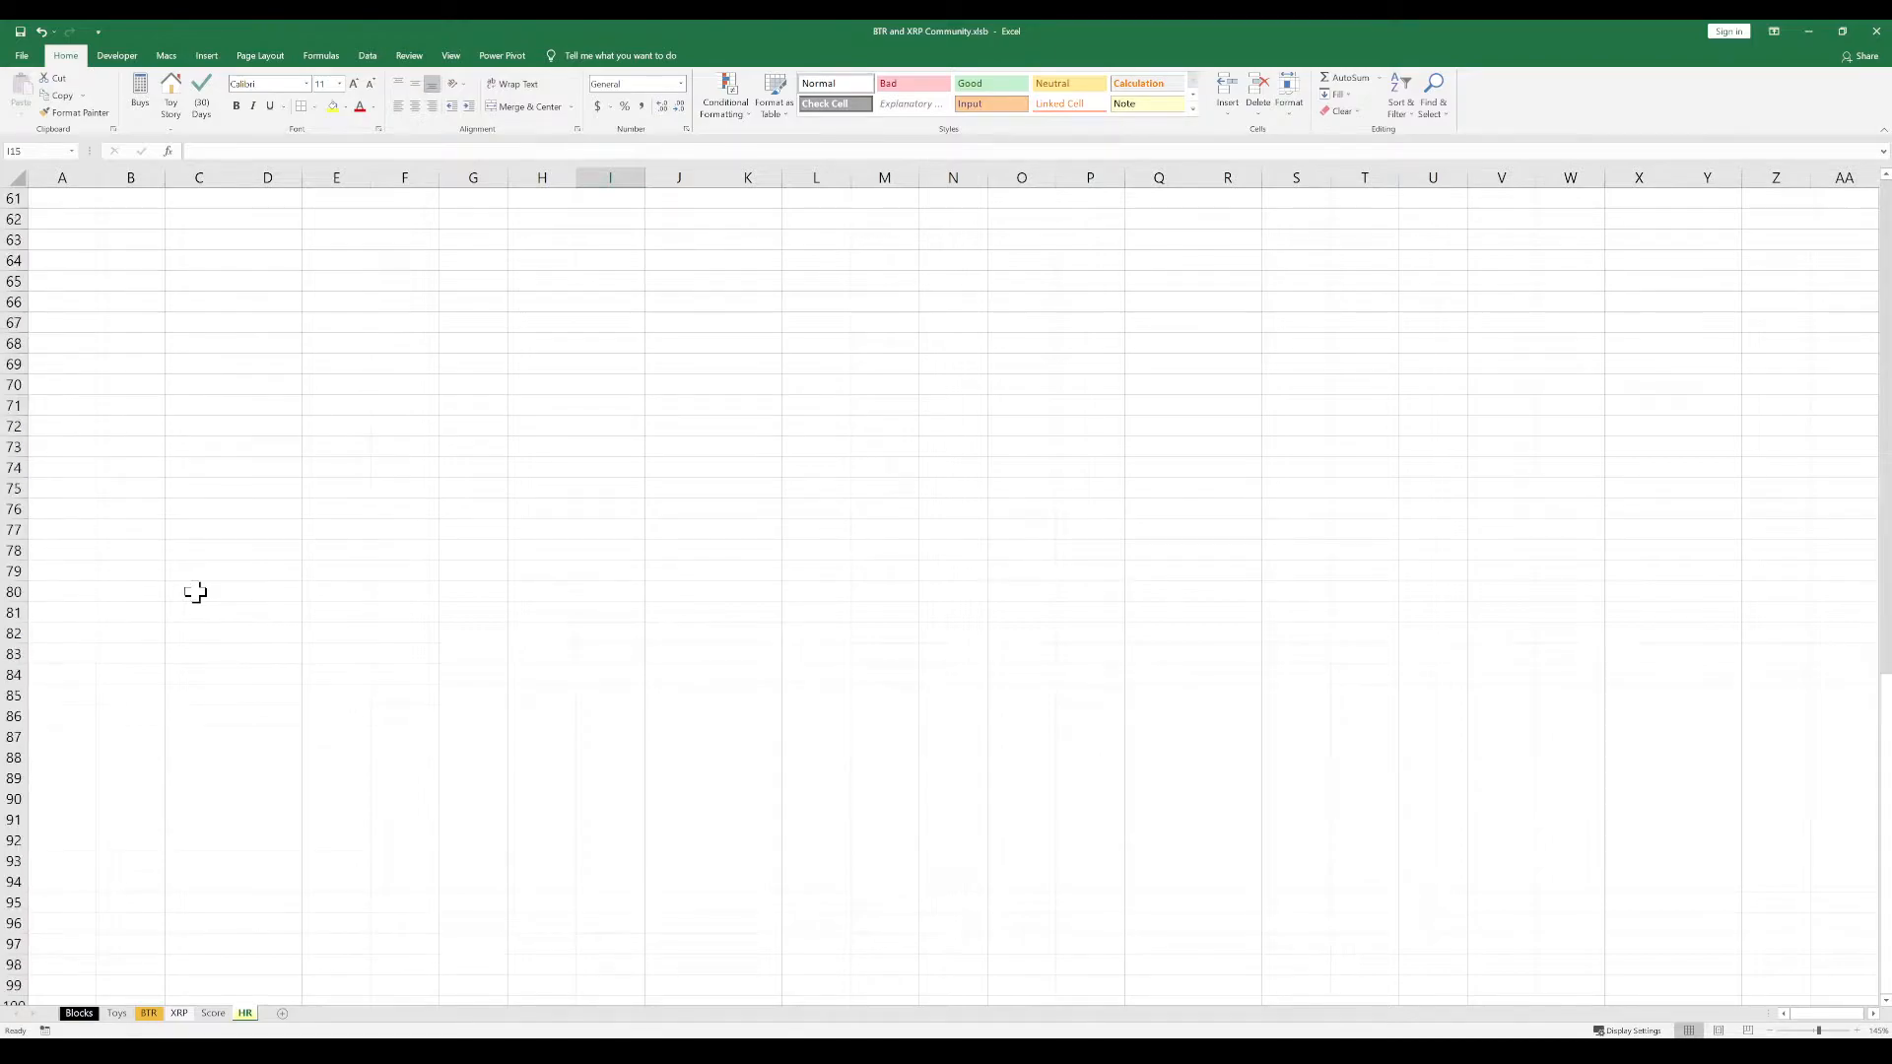
pyautogui.scroll(-2, 195, 591)
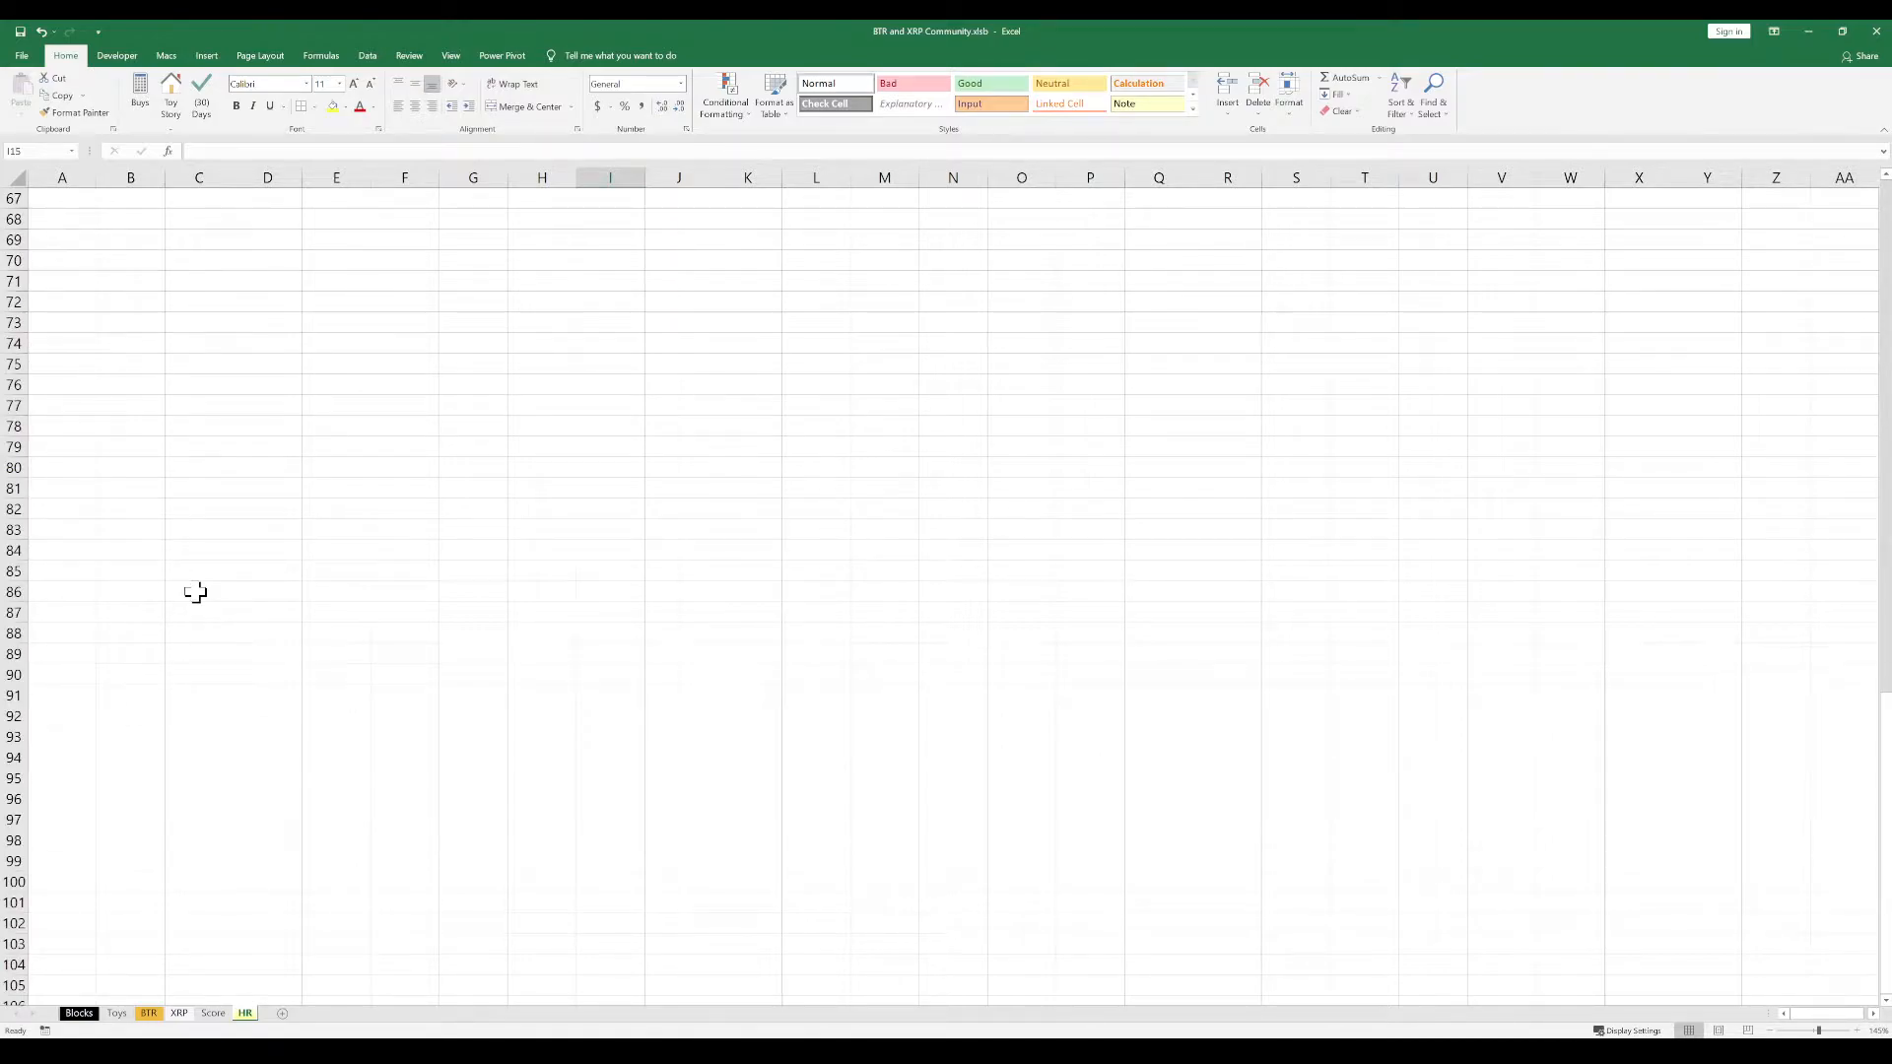
pyautogui.click(472, 218)
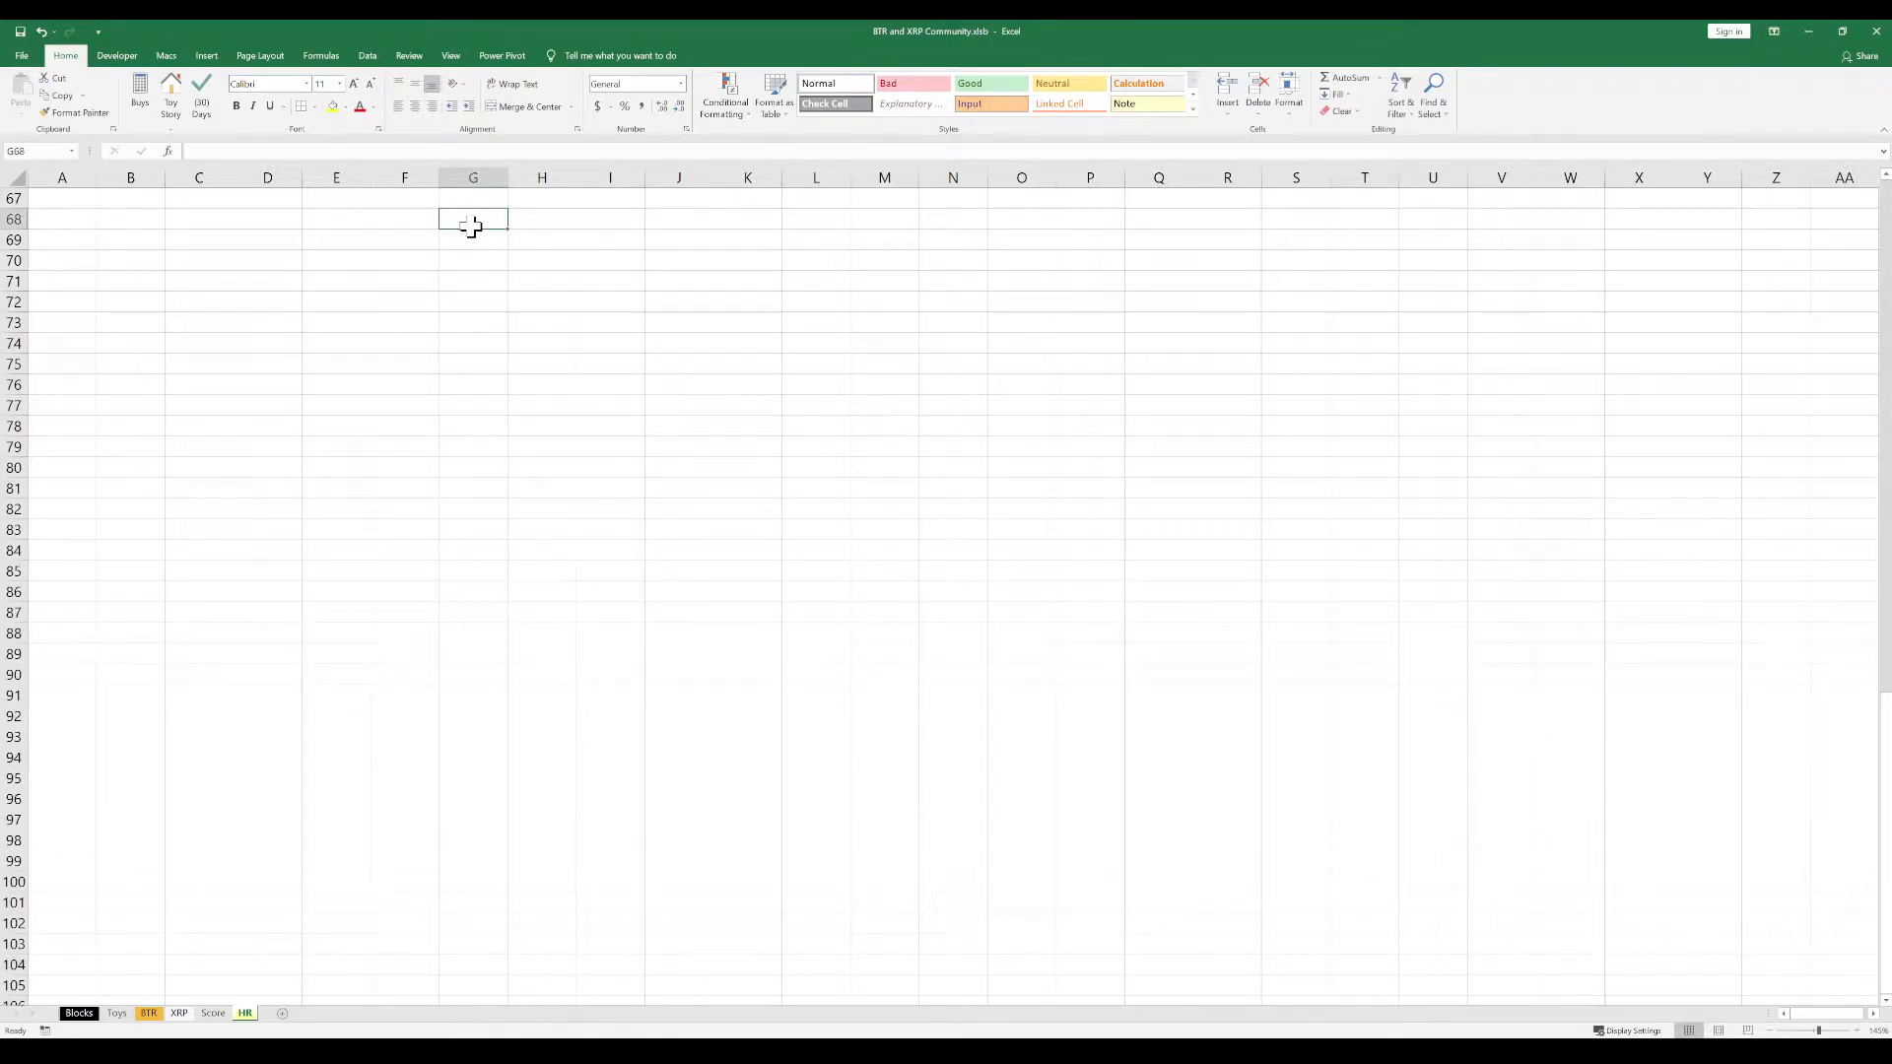
pyautogui.moveTo(412, 213); pyautogui.dragTo(84, 237)
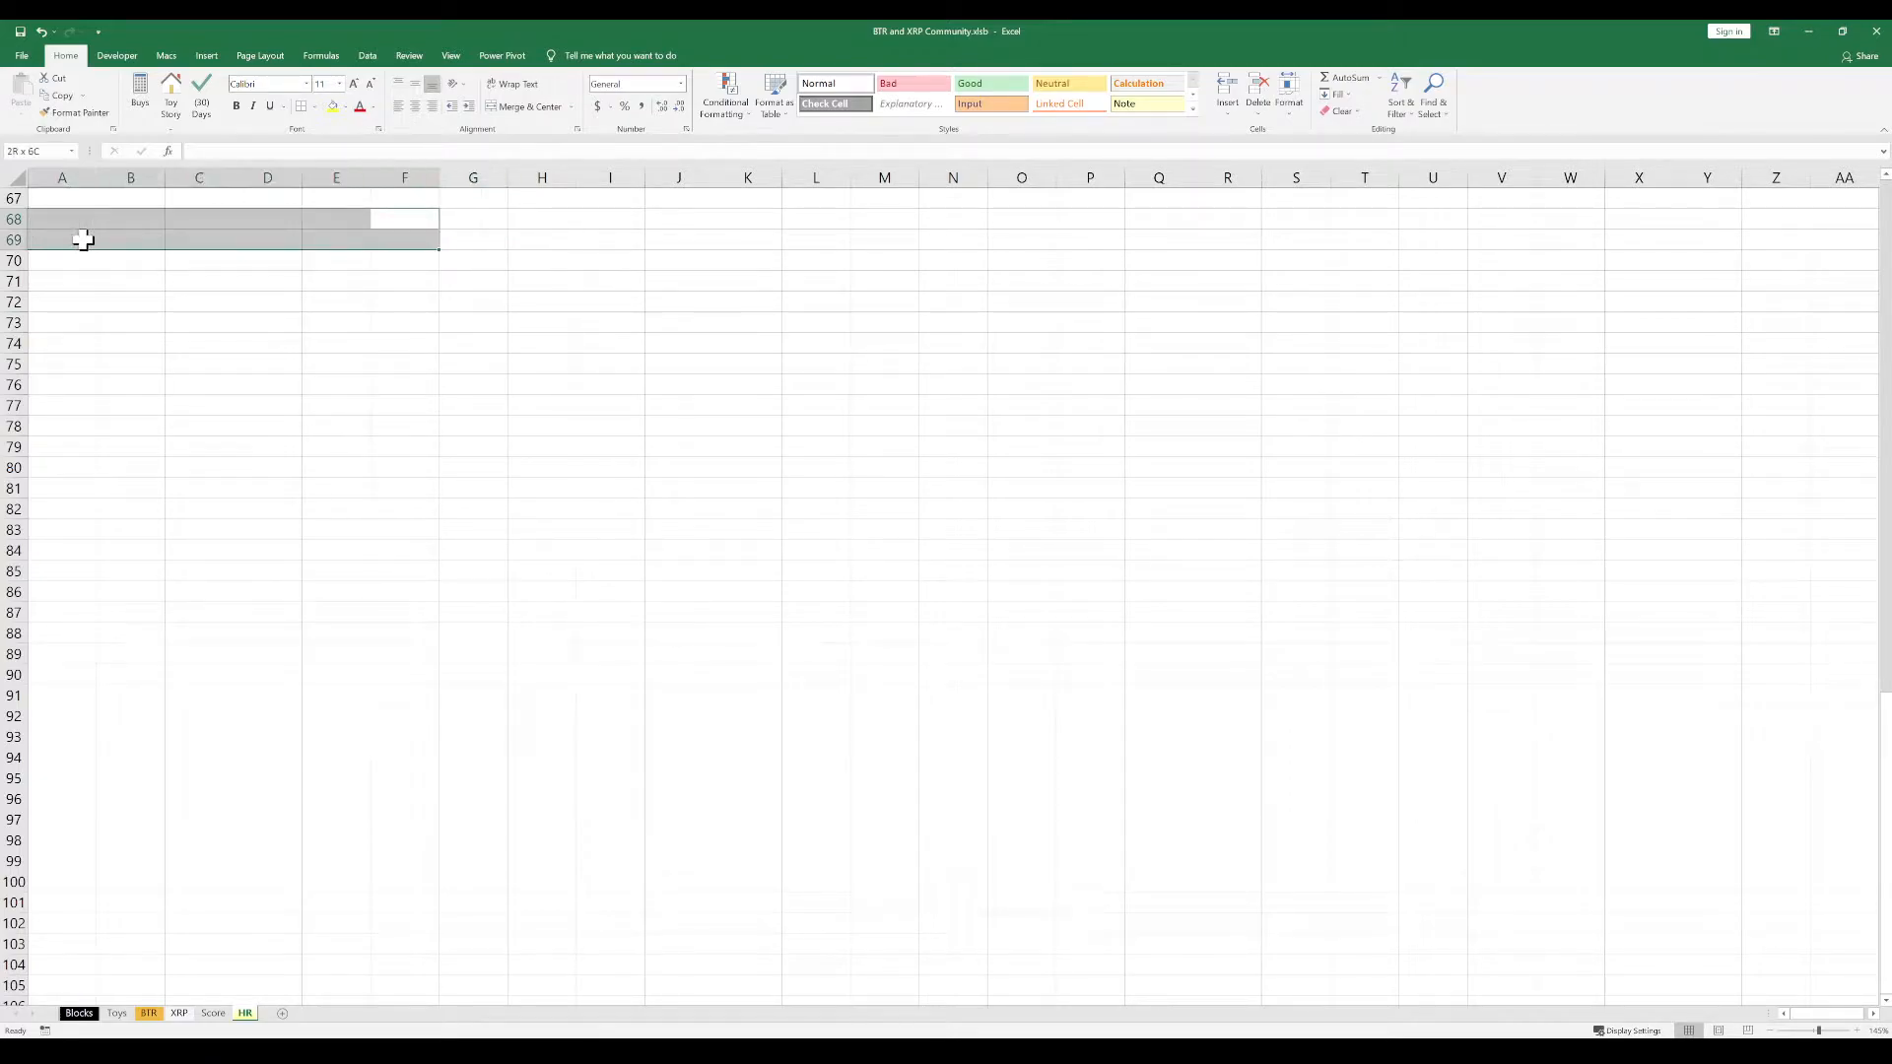
pyautogui.click(210, 405)
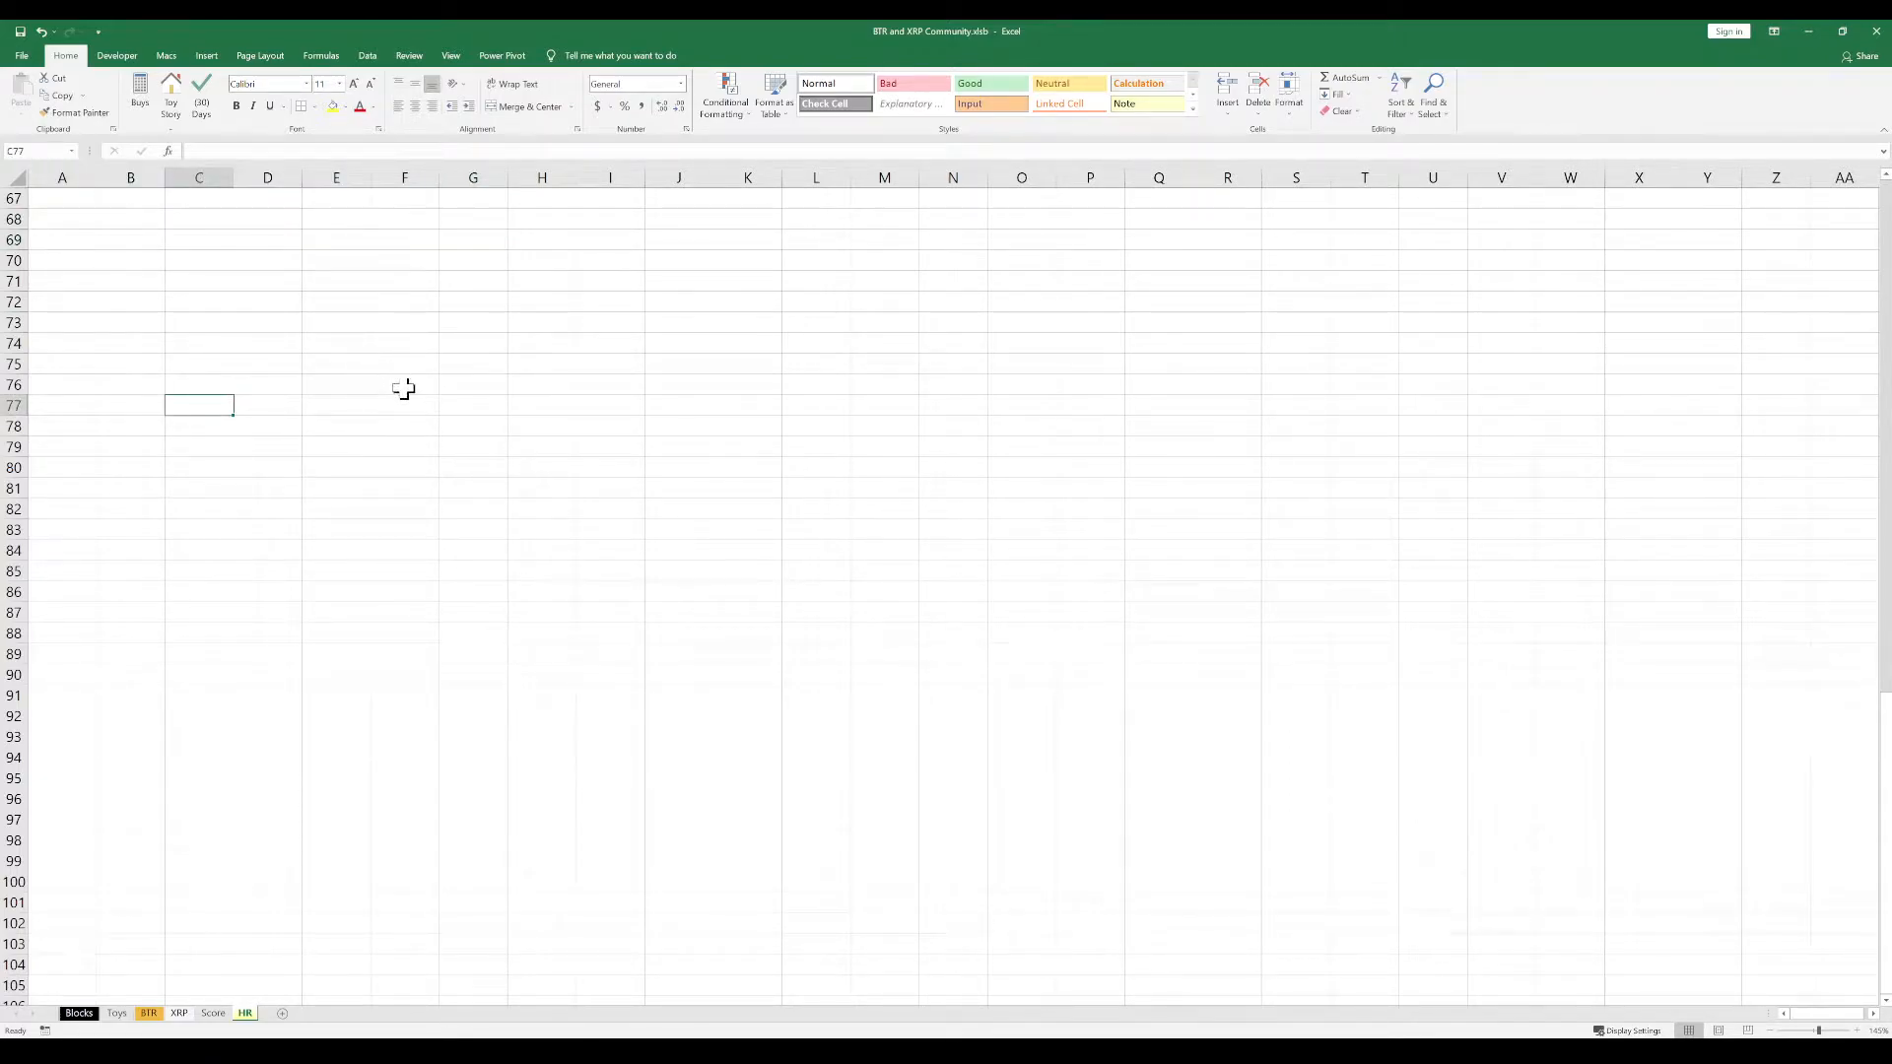
pyautogui.scroll(-2, 452, 491)
pyautogui.scroll(-2, 452, 492)
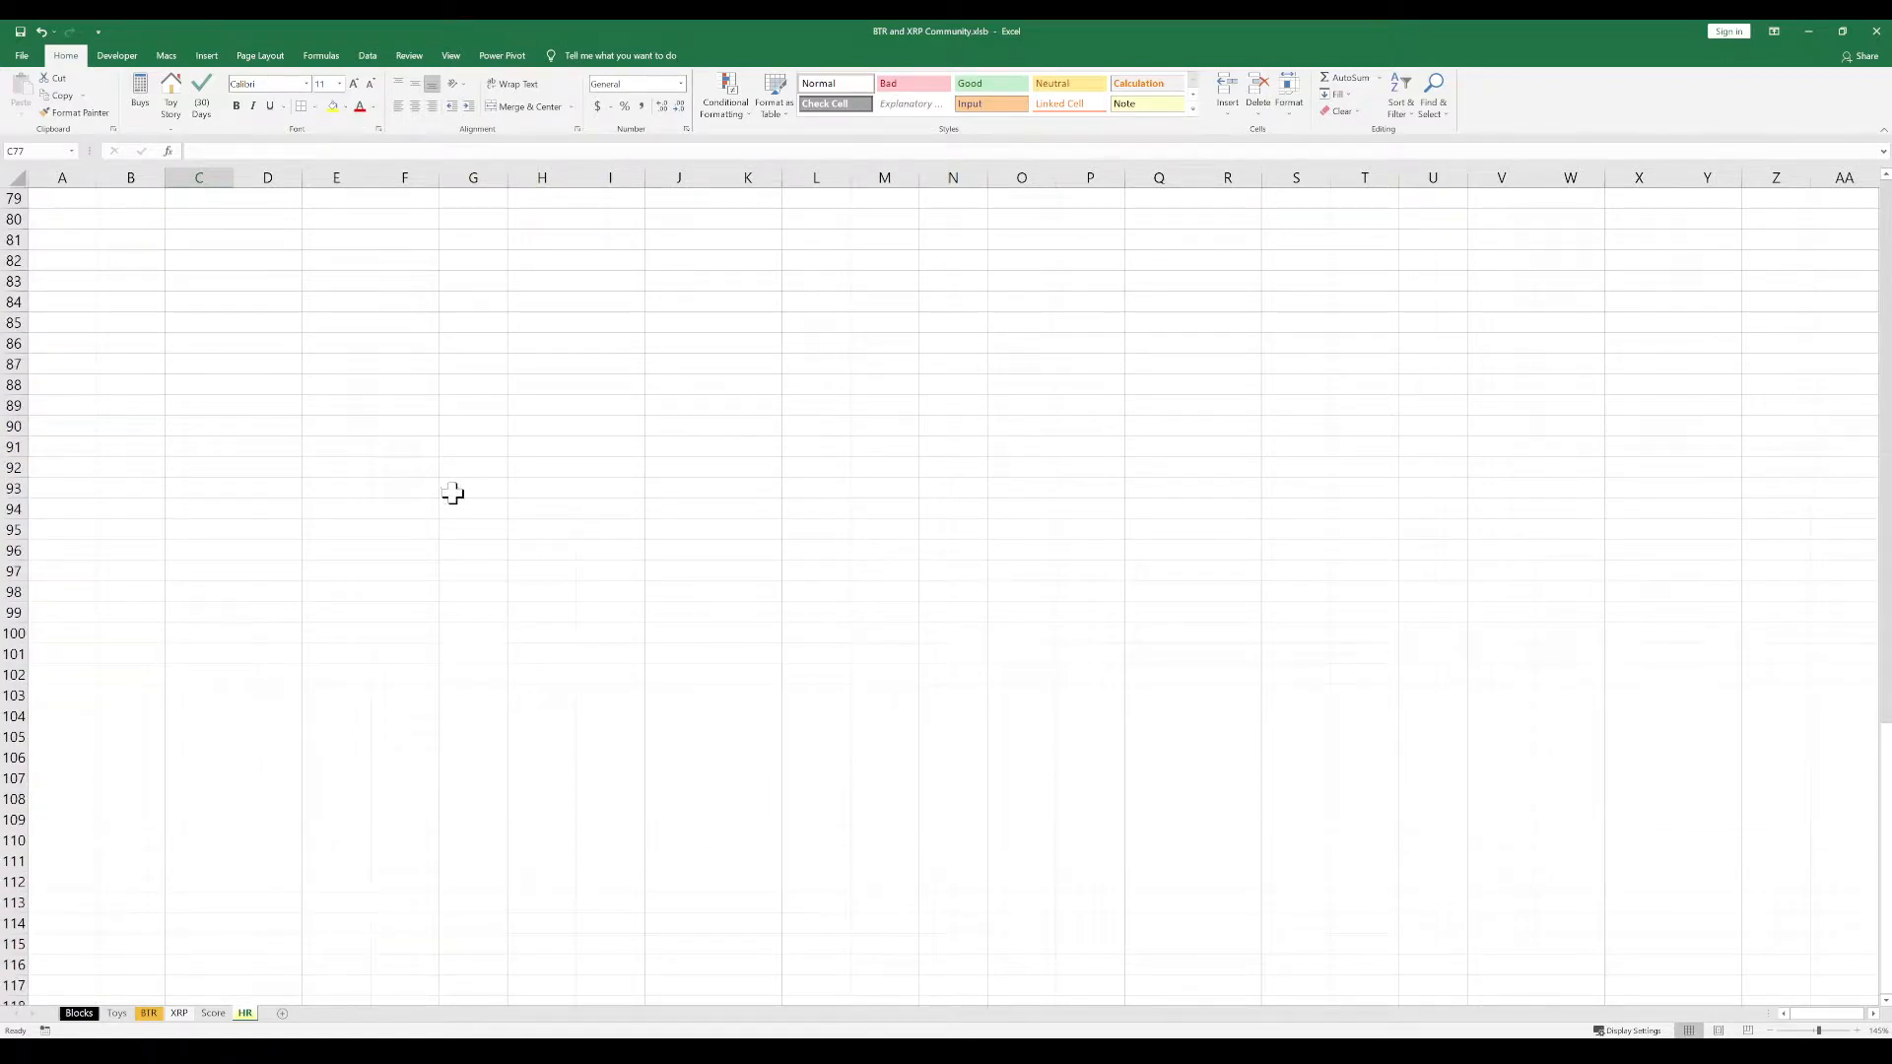
pyautogui.click(435, 641)
pyautogui.click(472, 641)
pyautogui.moveTo(38, 634); pyautogui.dragTo(1824, 634)
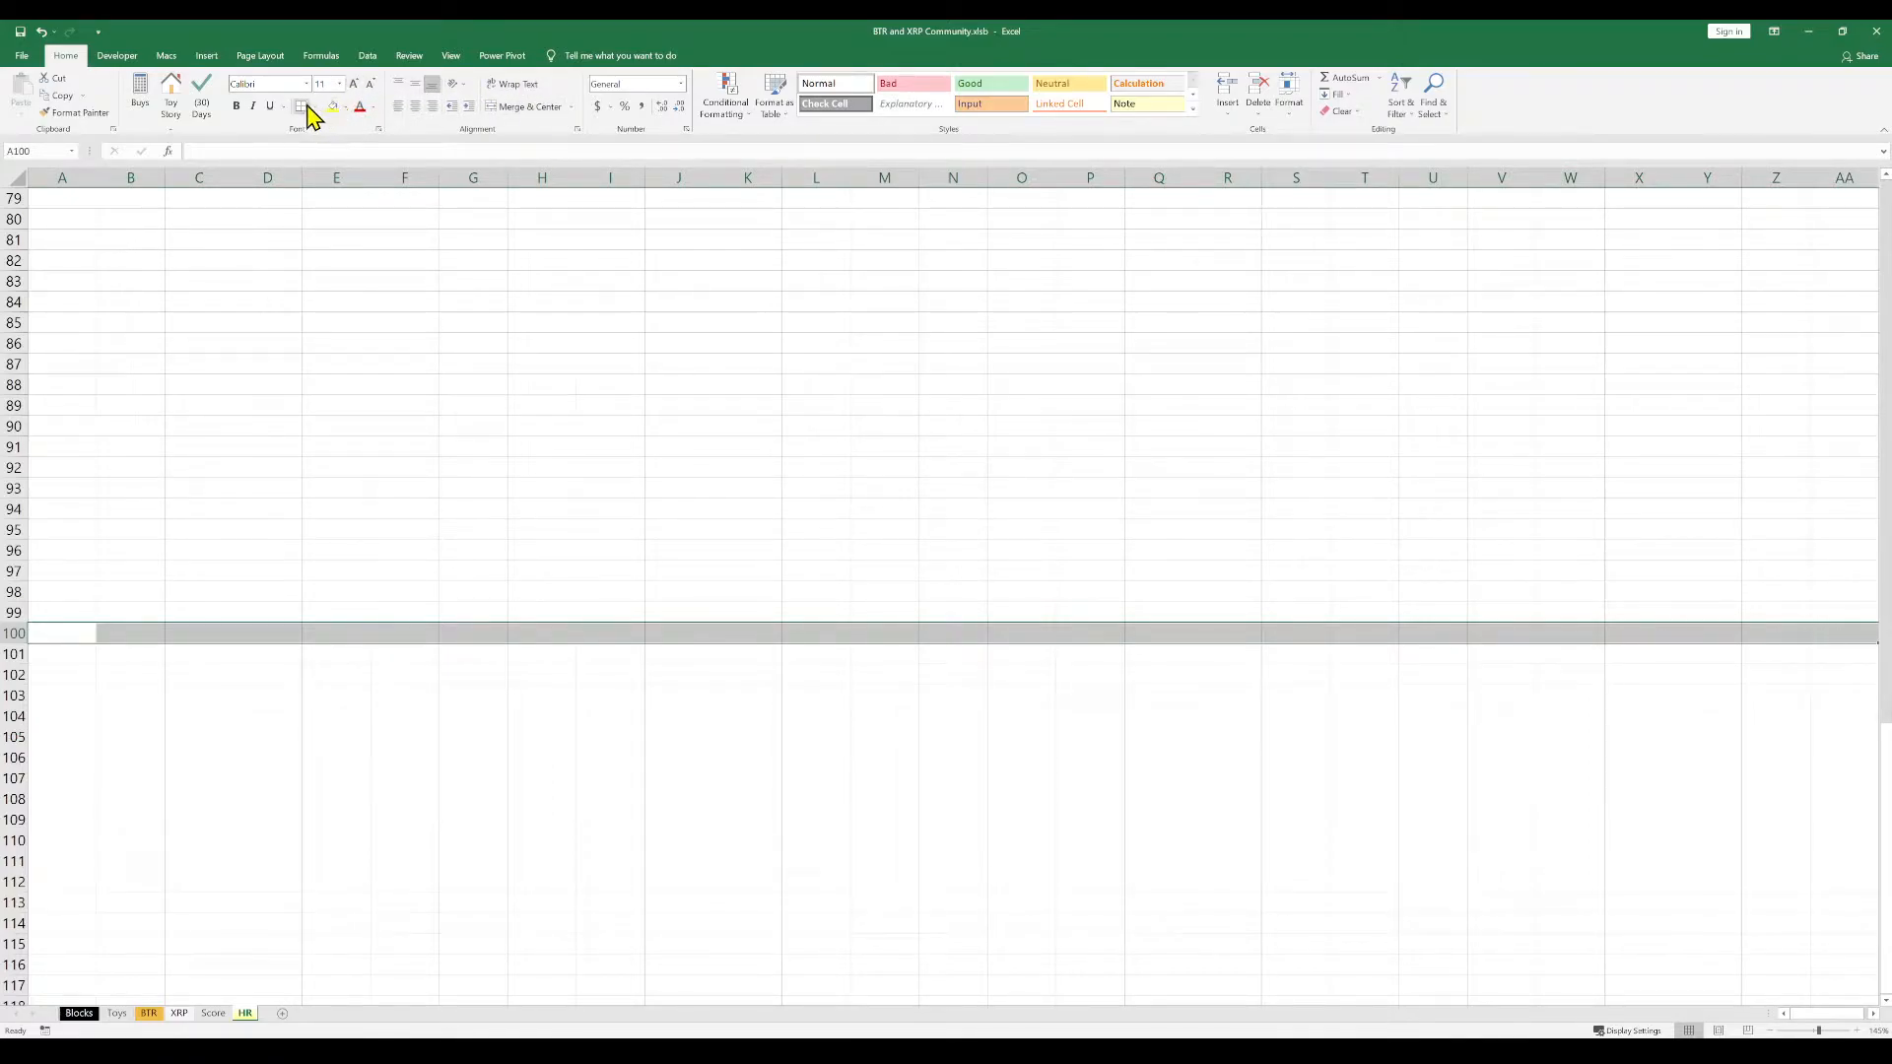
pyautogui.click(340, 109)
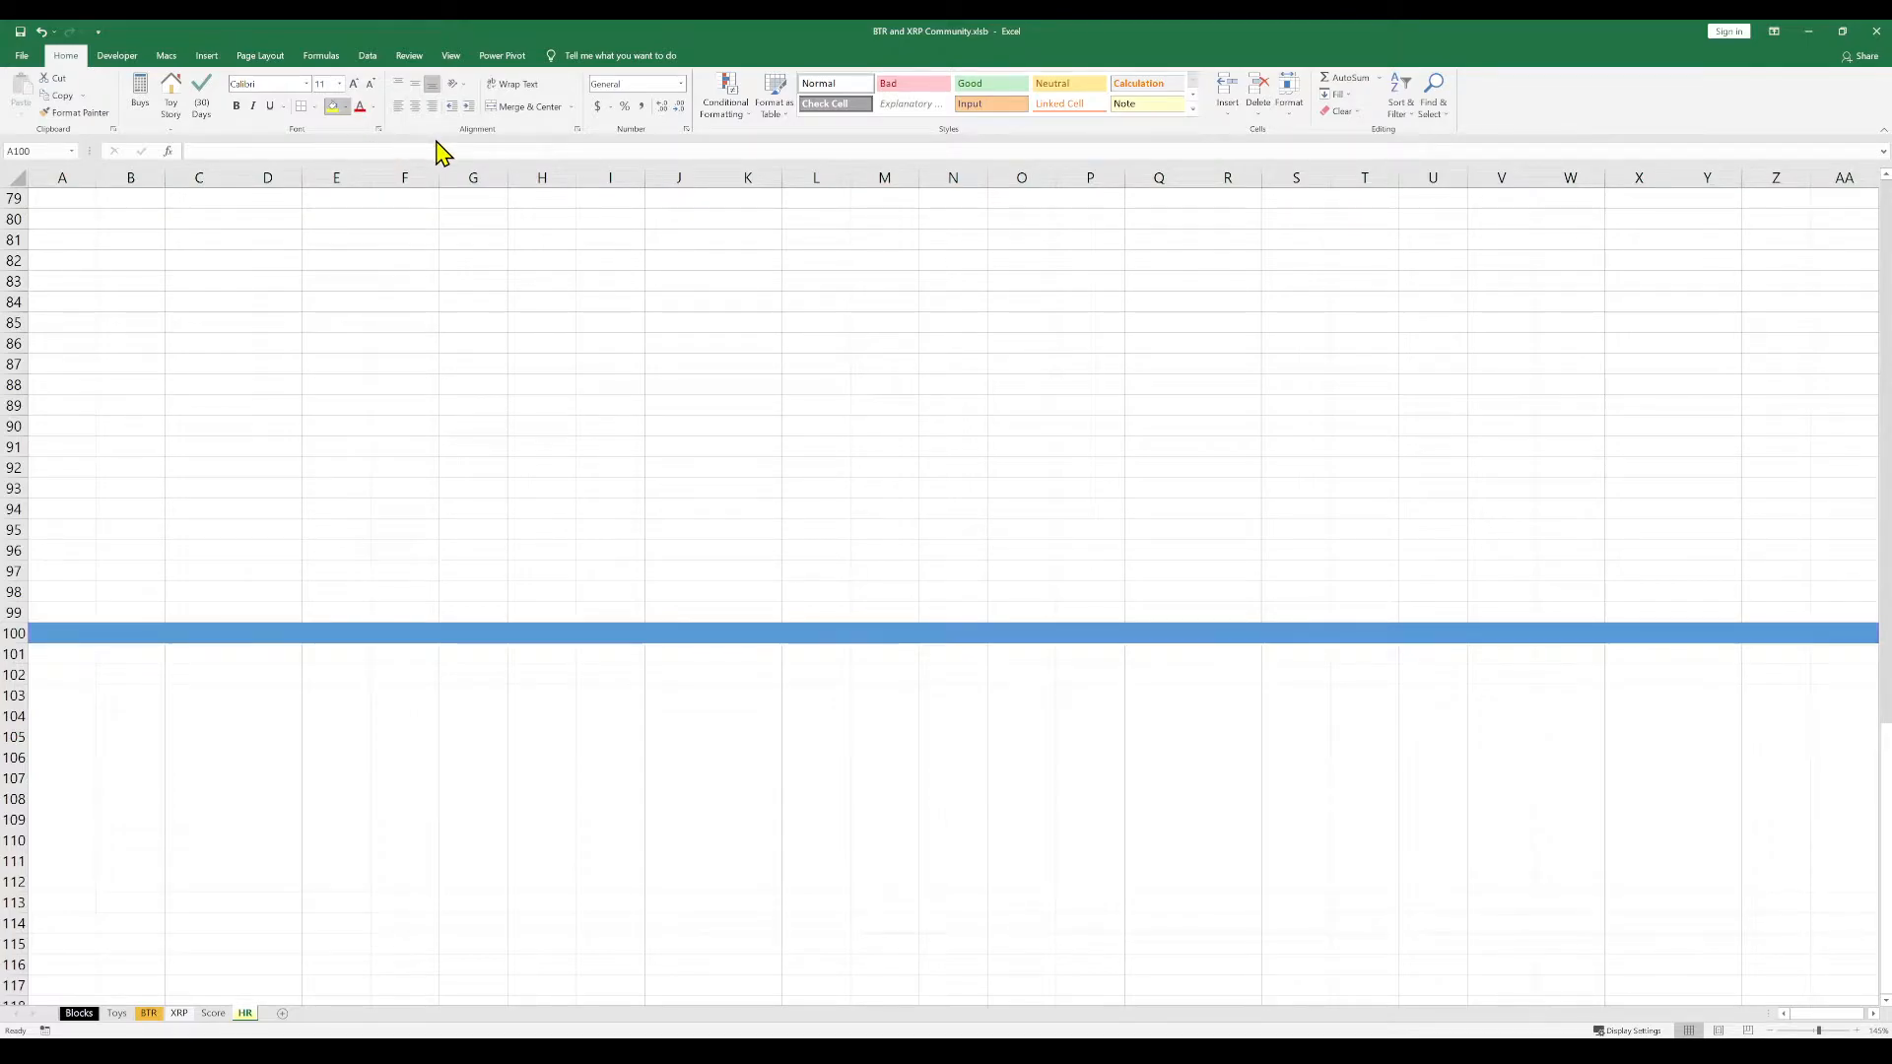
pyautogui.click(537, 794)
# Fill cells F100 to F120 with the same blue to form a vertical bar below the row 100 divider
pyautogui.scroll(-1, 867, 726)
pyautogui.scroll(-1, 868, 727)
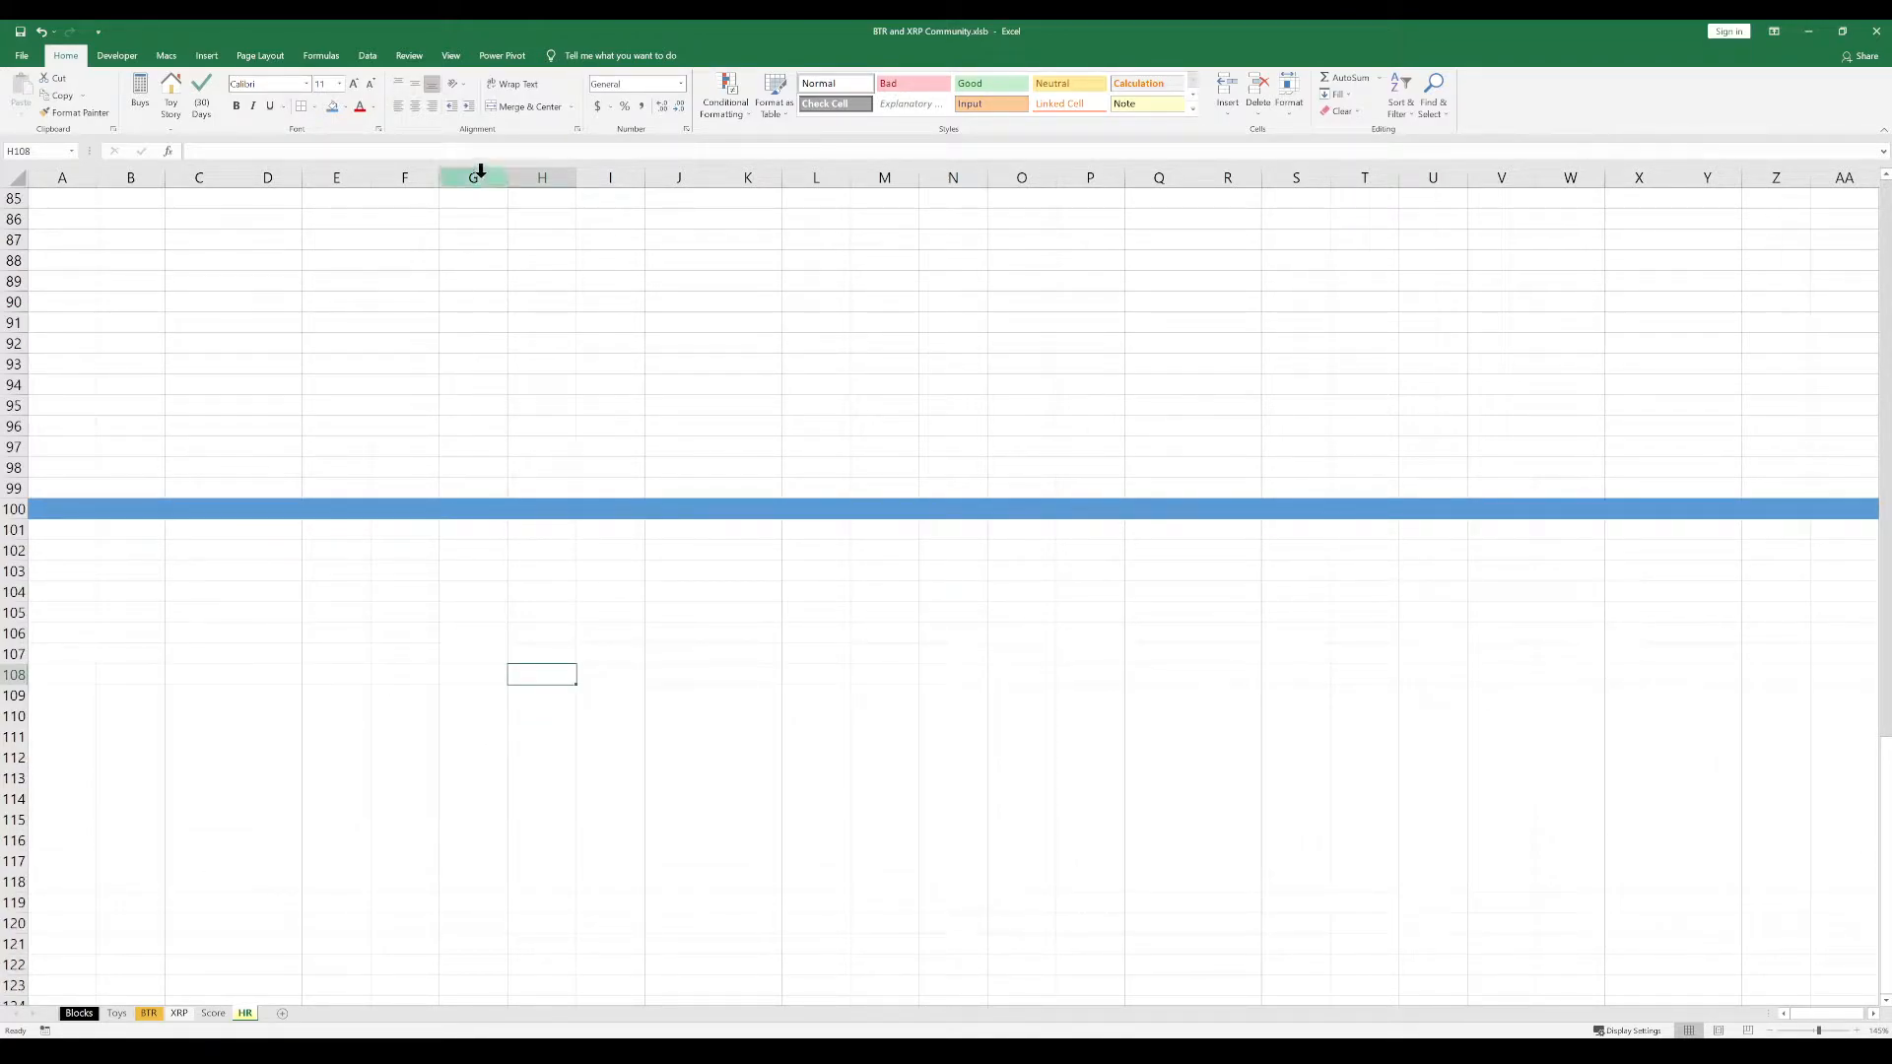
pyautogui.moveTo(393, 509); pyautogui.dragTo(401, 919)
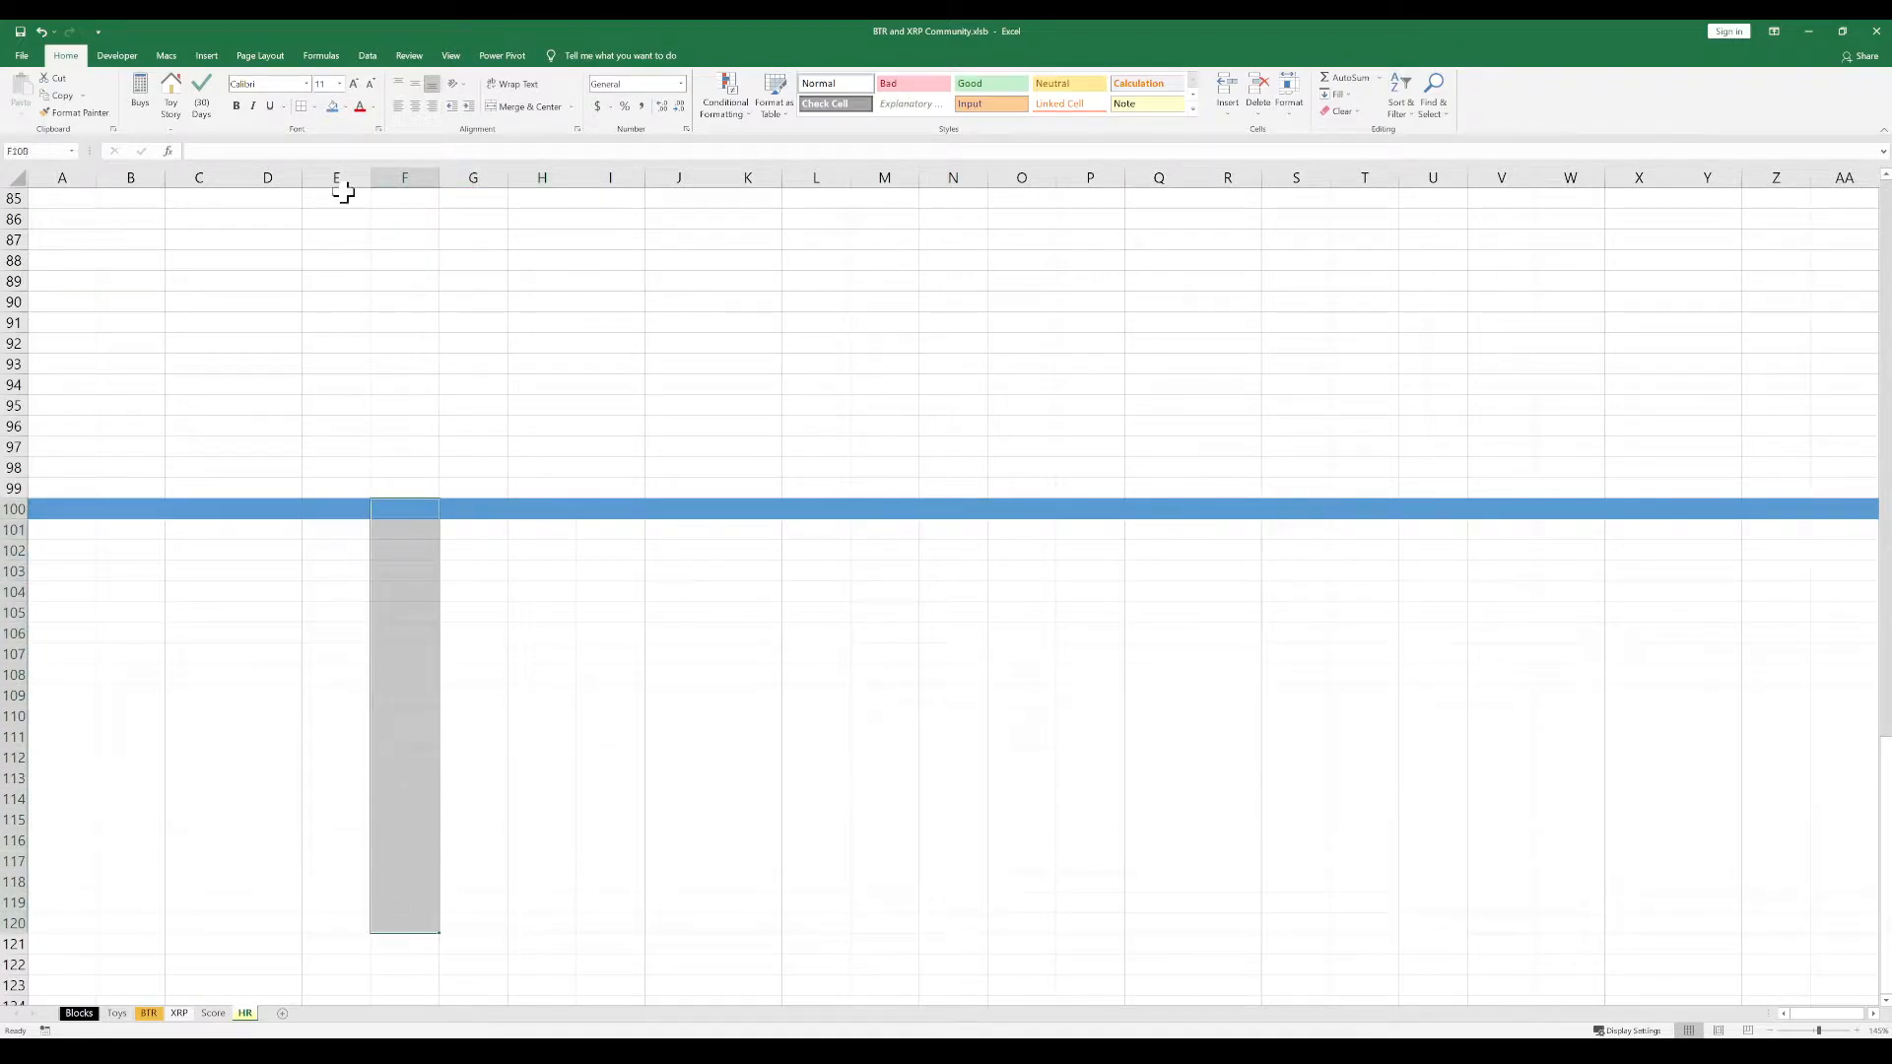
pyautogui.click(333, 106)
pyautogui.moveTo(471, 529); pyautogui.dragTo(1730, 893)
pyautogui.click(1006, 695)
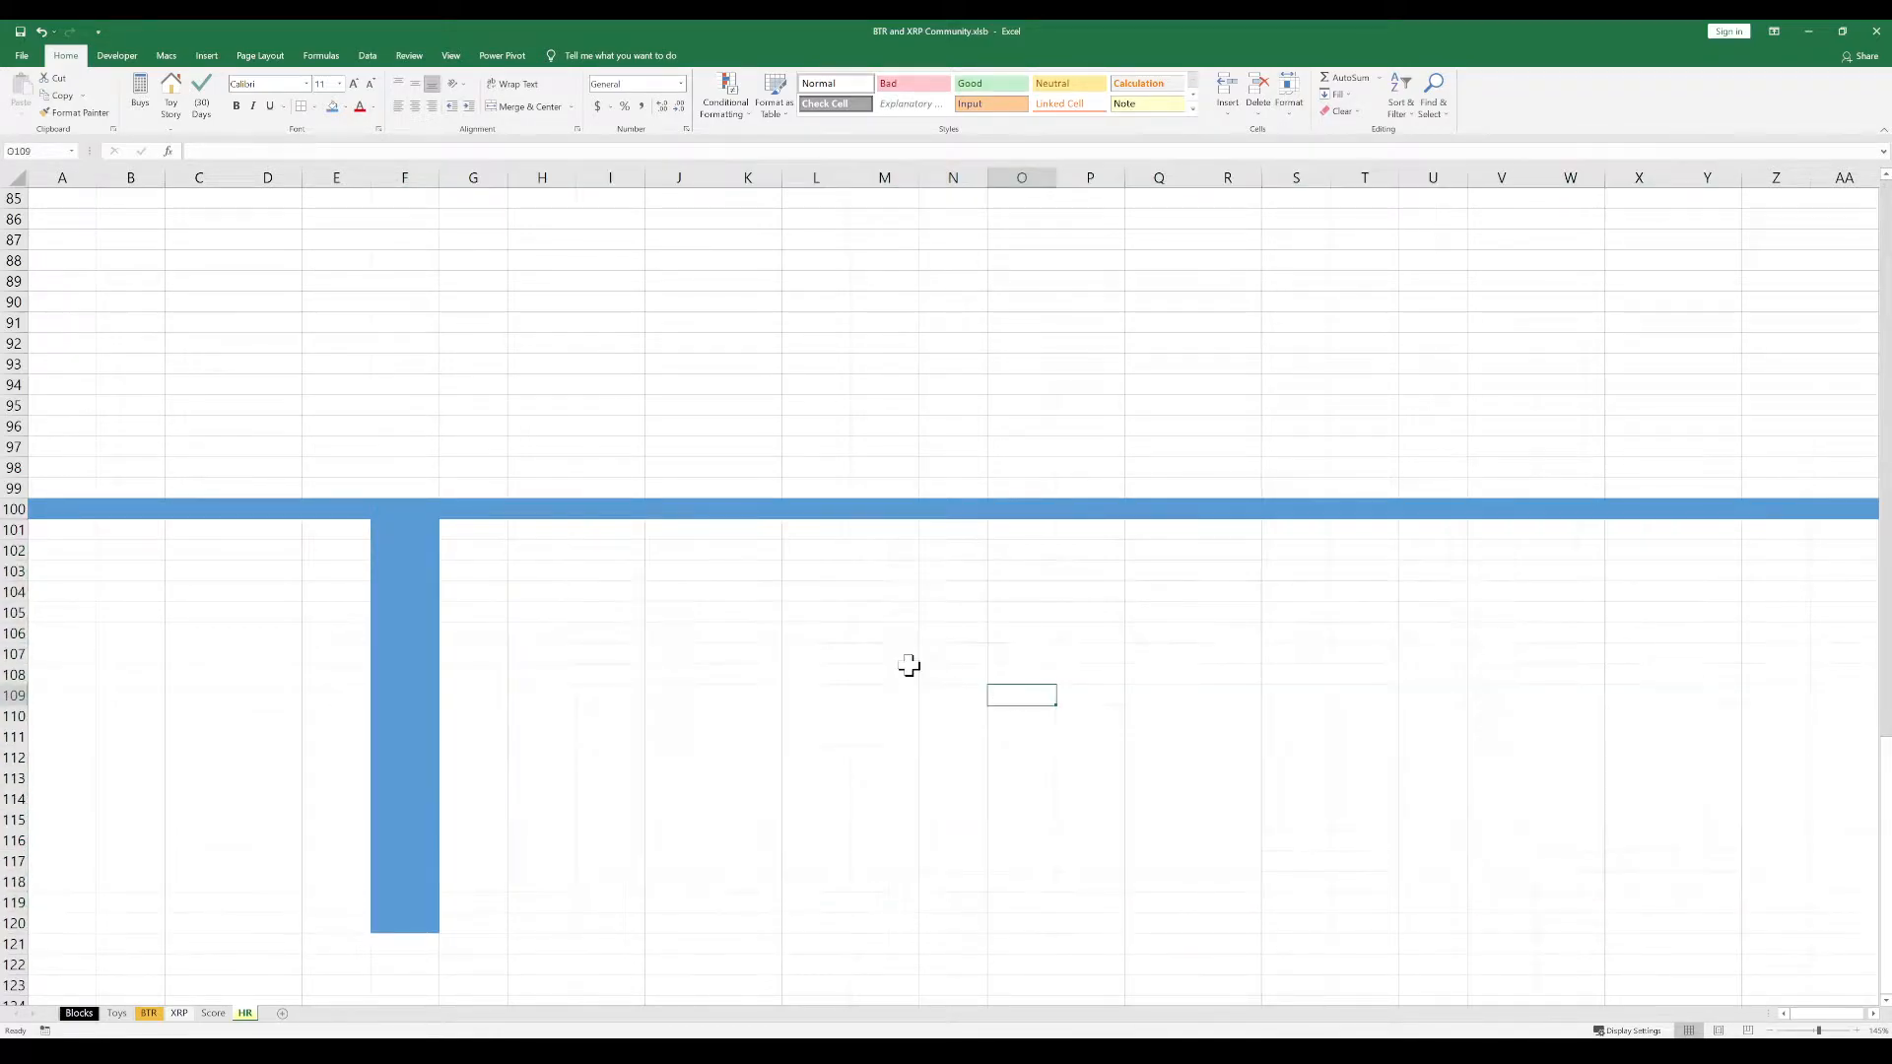
# Hide columns A through E so the sheet starts at the blue bar in column F
pyautogui.scroll(-4, 821, 631)
pyautogui.scroll(-1, 821, 630)
pyautogui.scroll(1, 819, 630)
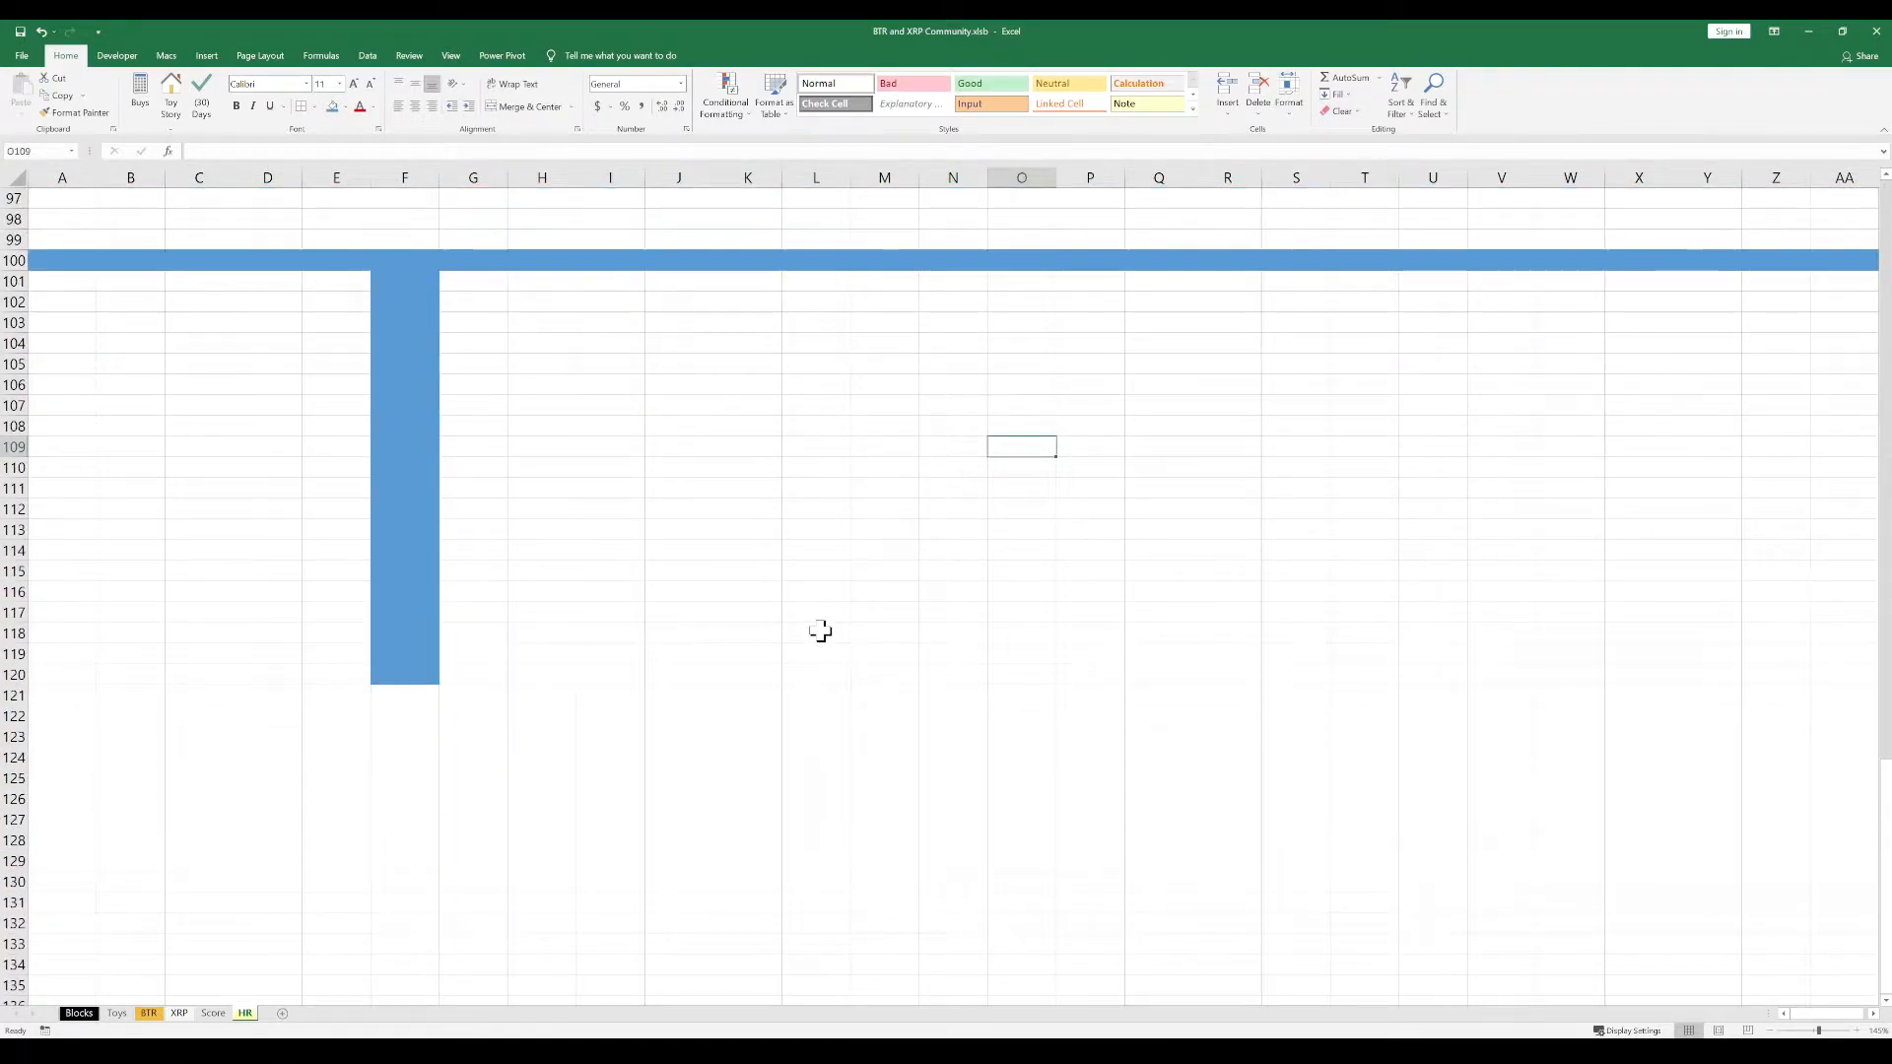
pyautogui.click(53, 172)
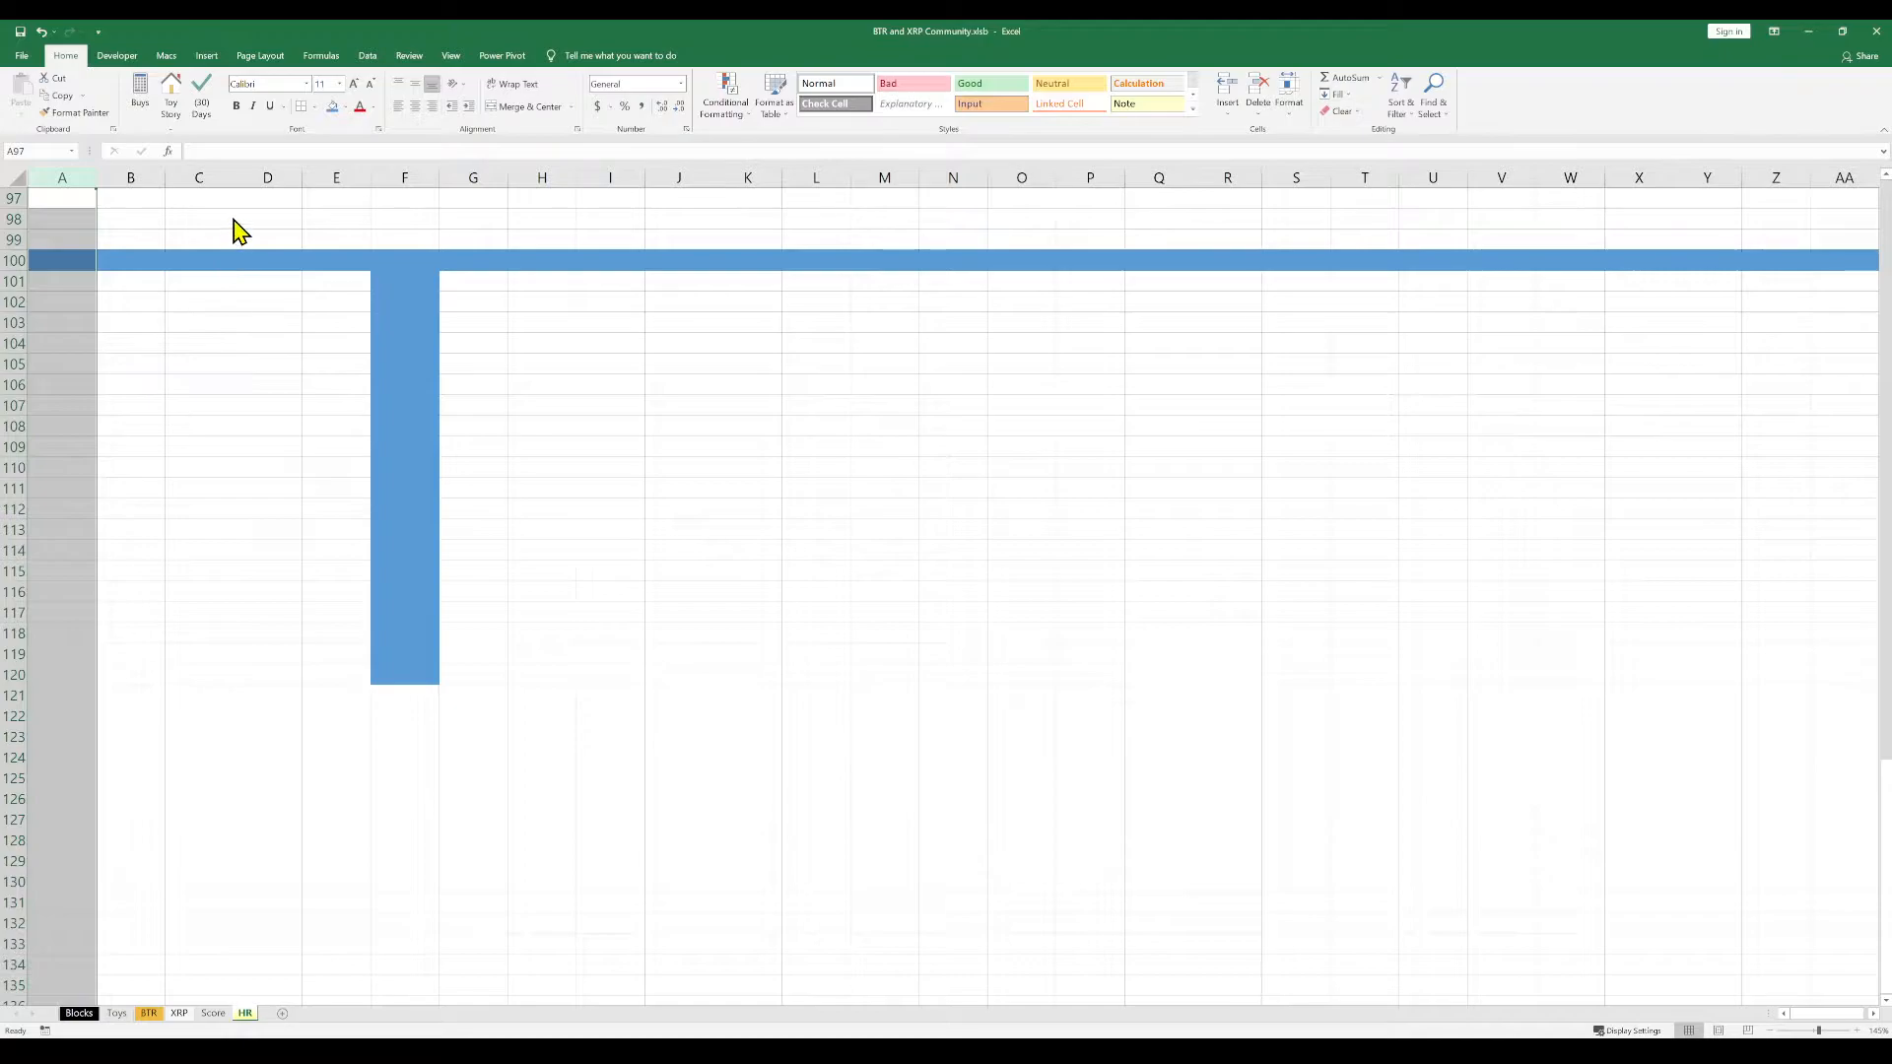
pyautogui.moveTo(59, 178); pyautogui.dragTo(246, 173)
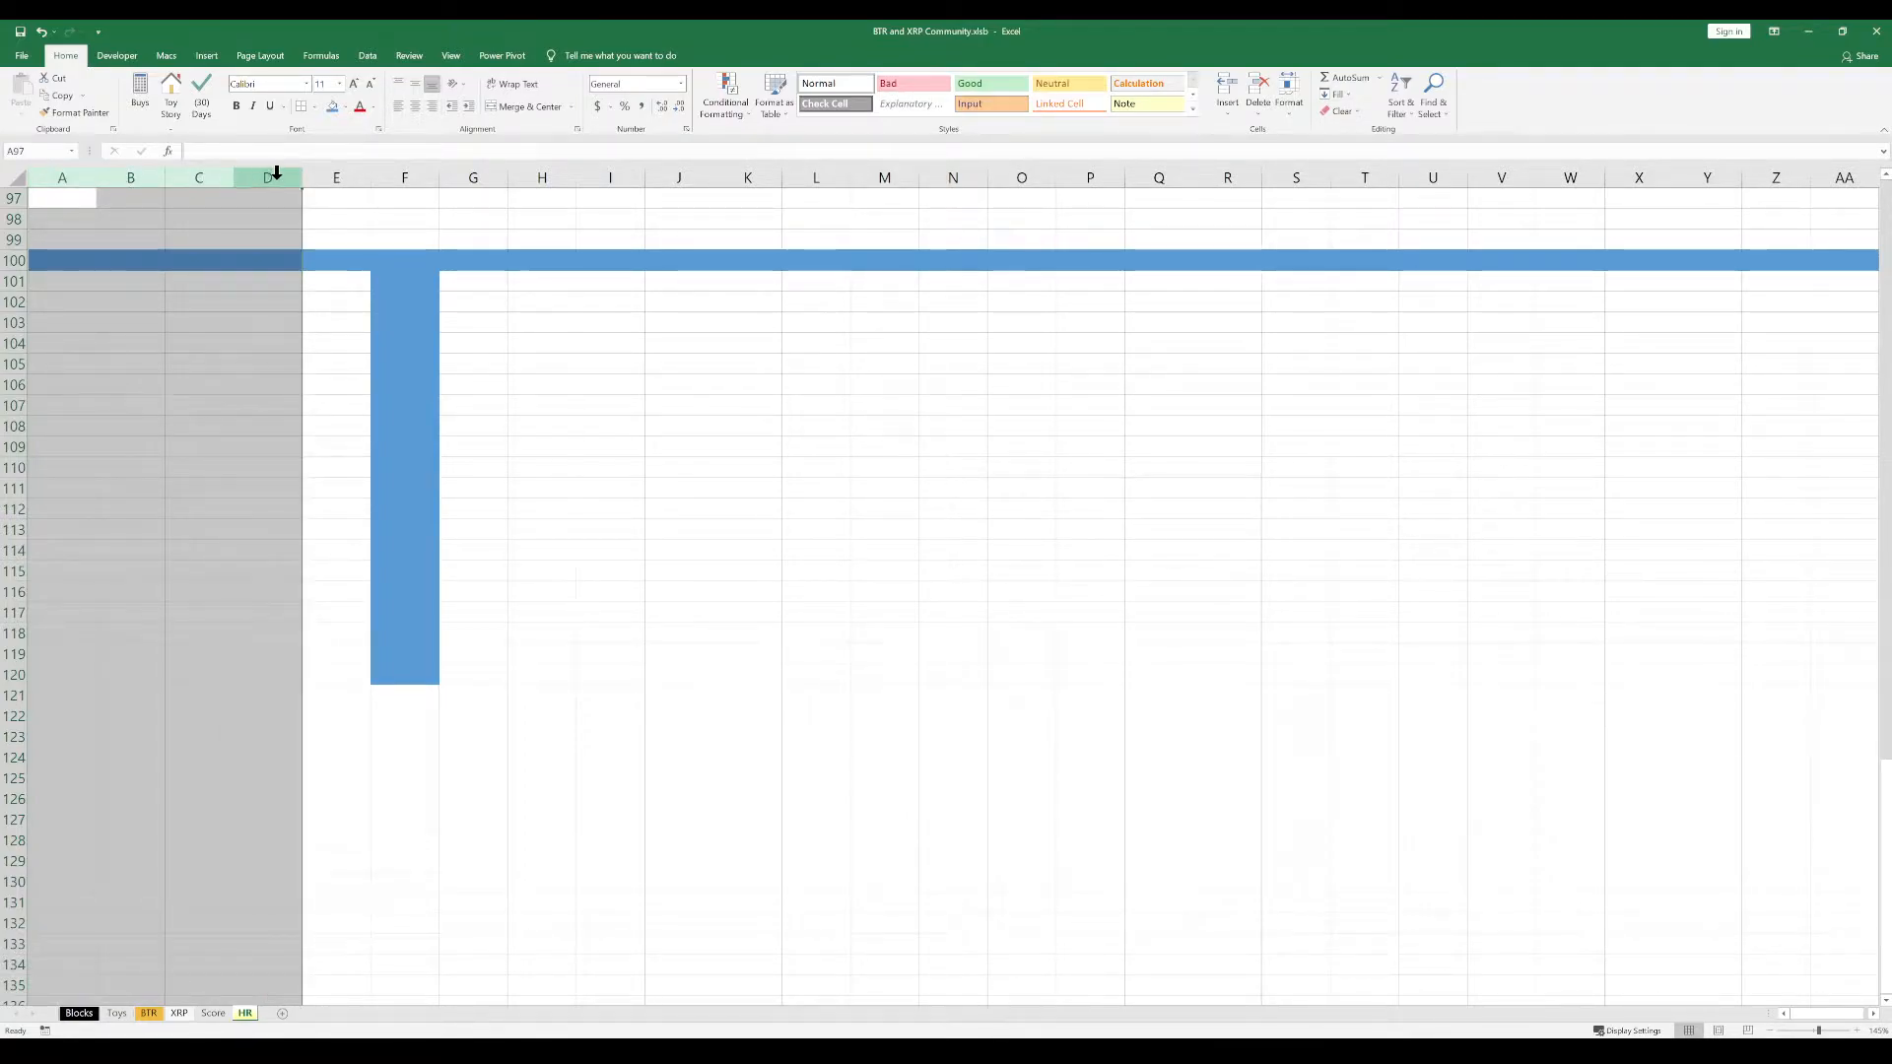
pyautogui.moveTo(330, 177); pyautogui.dragTo(69, 190)
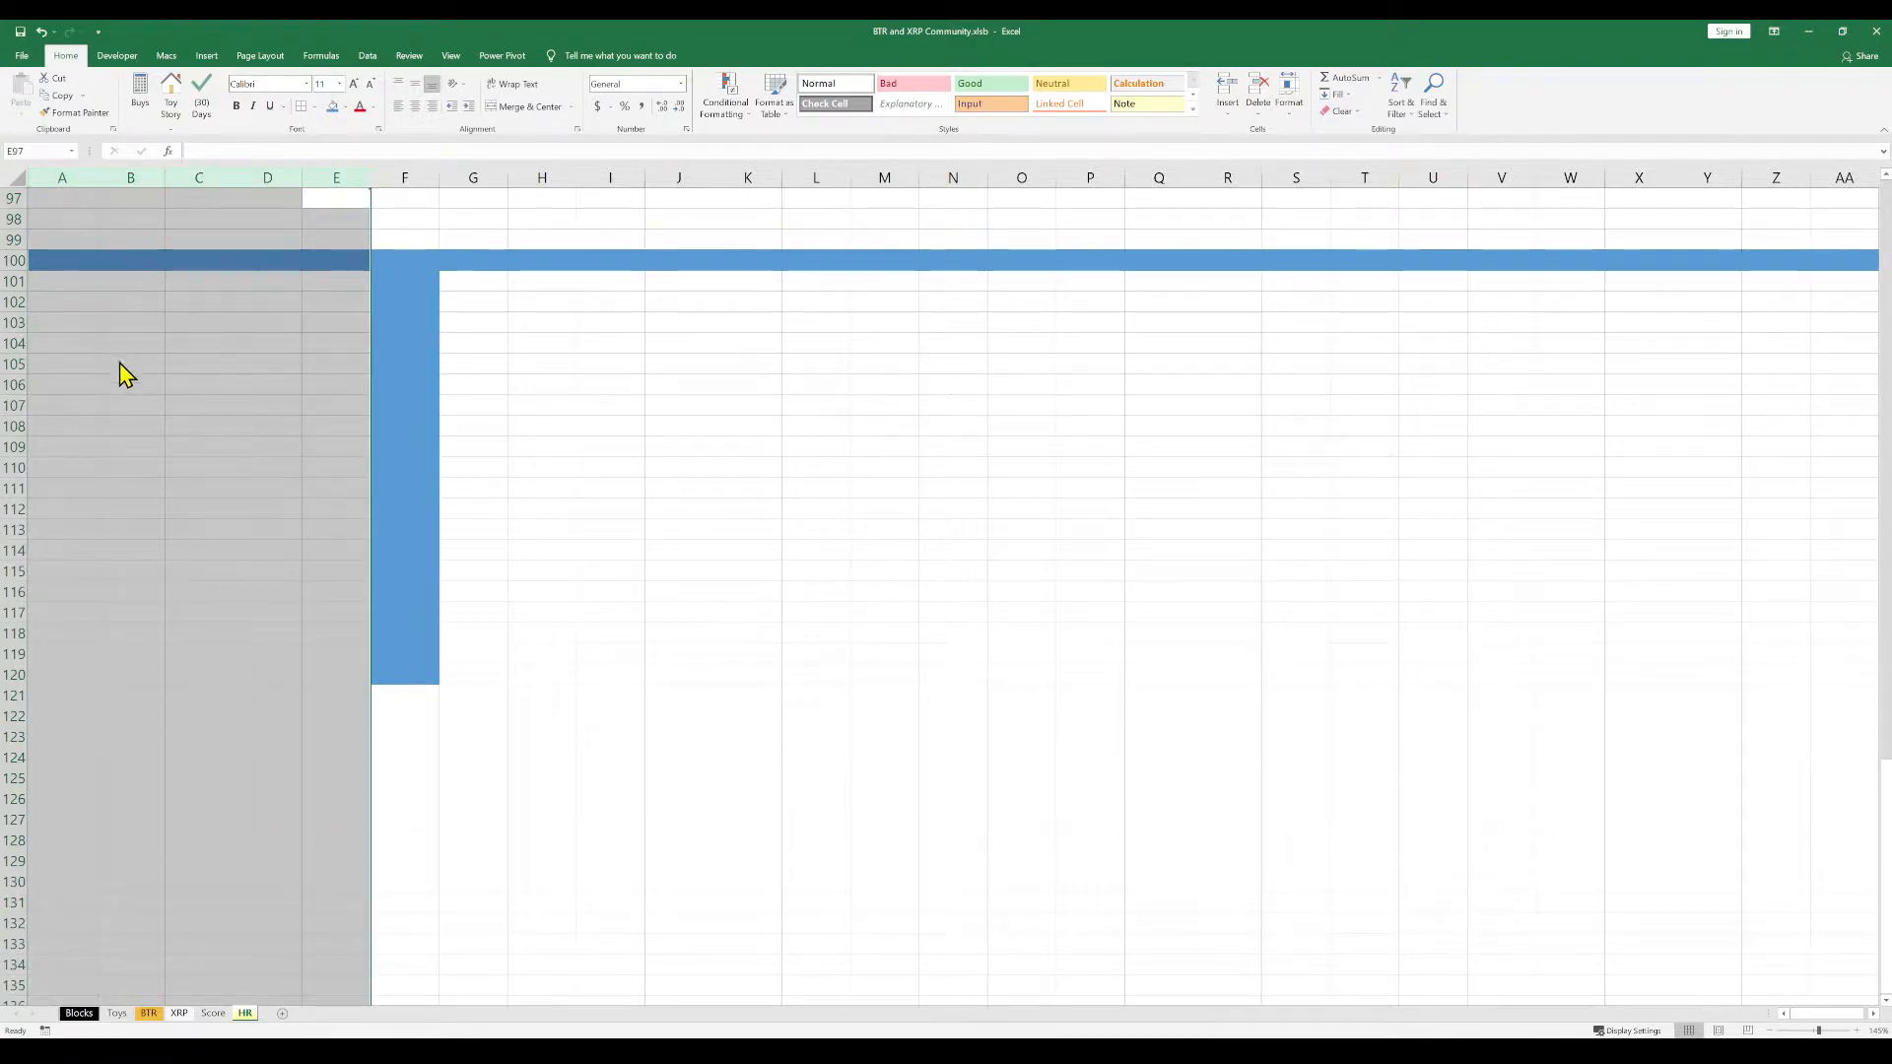
pyautogui.hotkey('ctrl', '0')
pyautogui.click(138, 284)
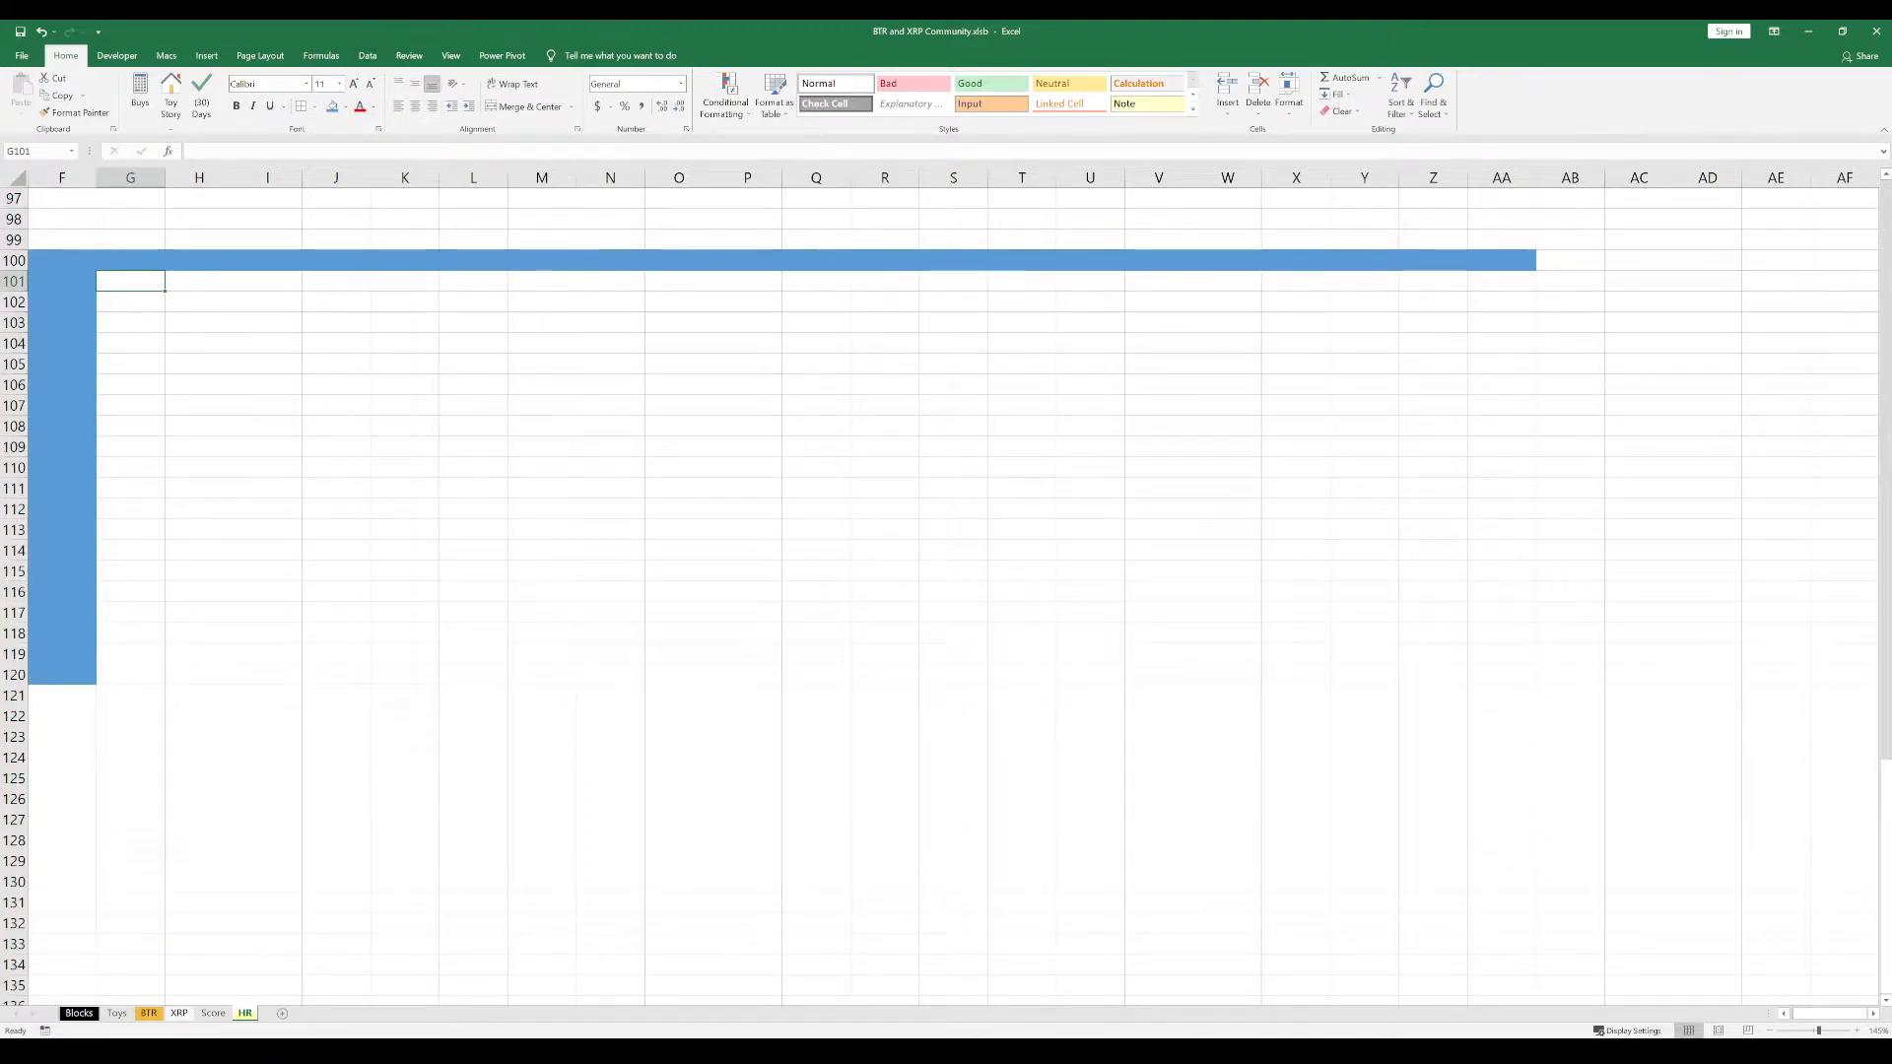
# Copy the coin ticker list, SHx through LOX, from the other window and paste it with its cell colours starting at G101
pyautogui.click(330, 367)
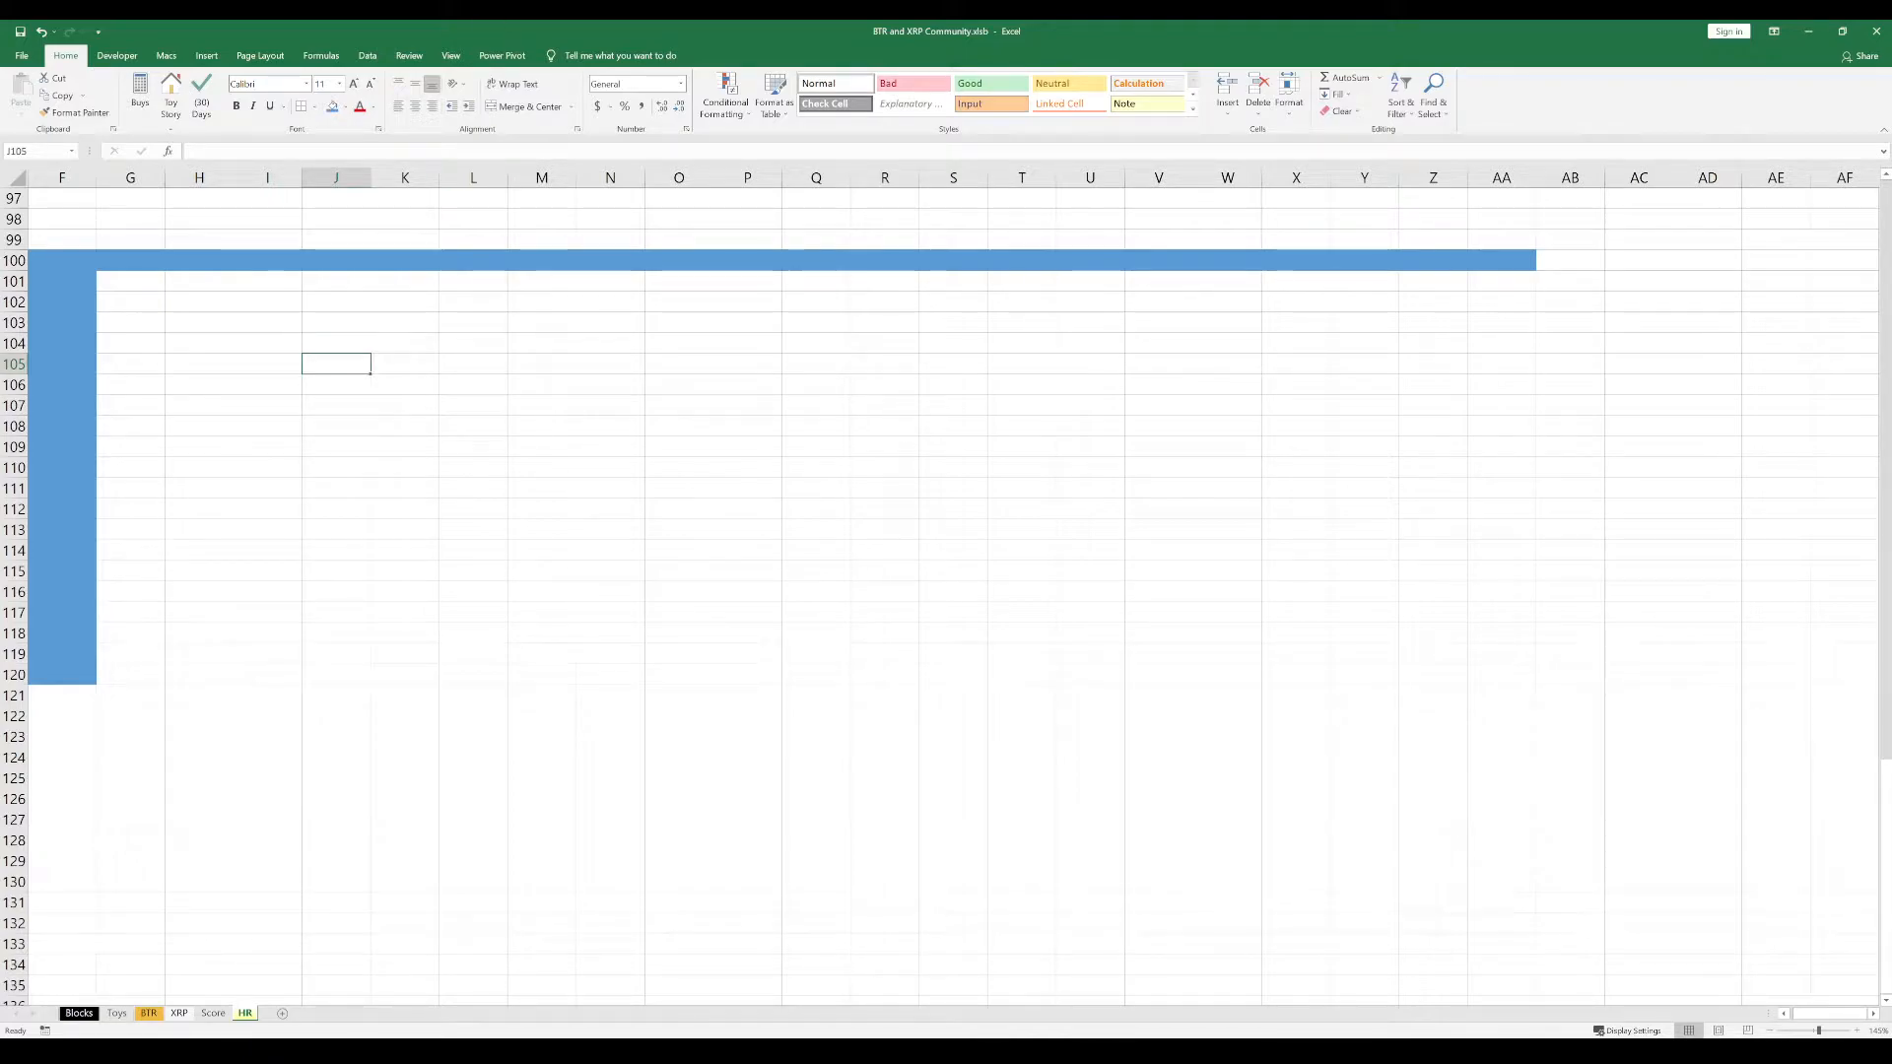
pyautogui.hotkey('alt', 'Tab')
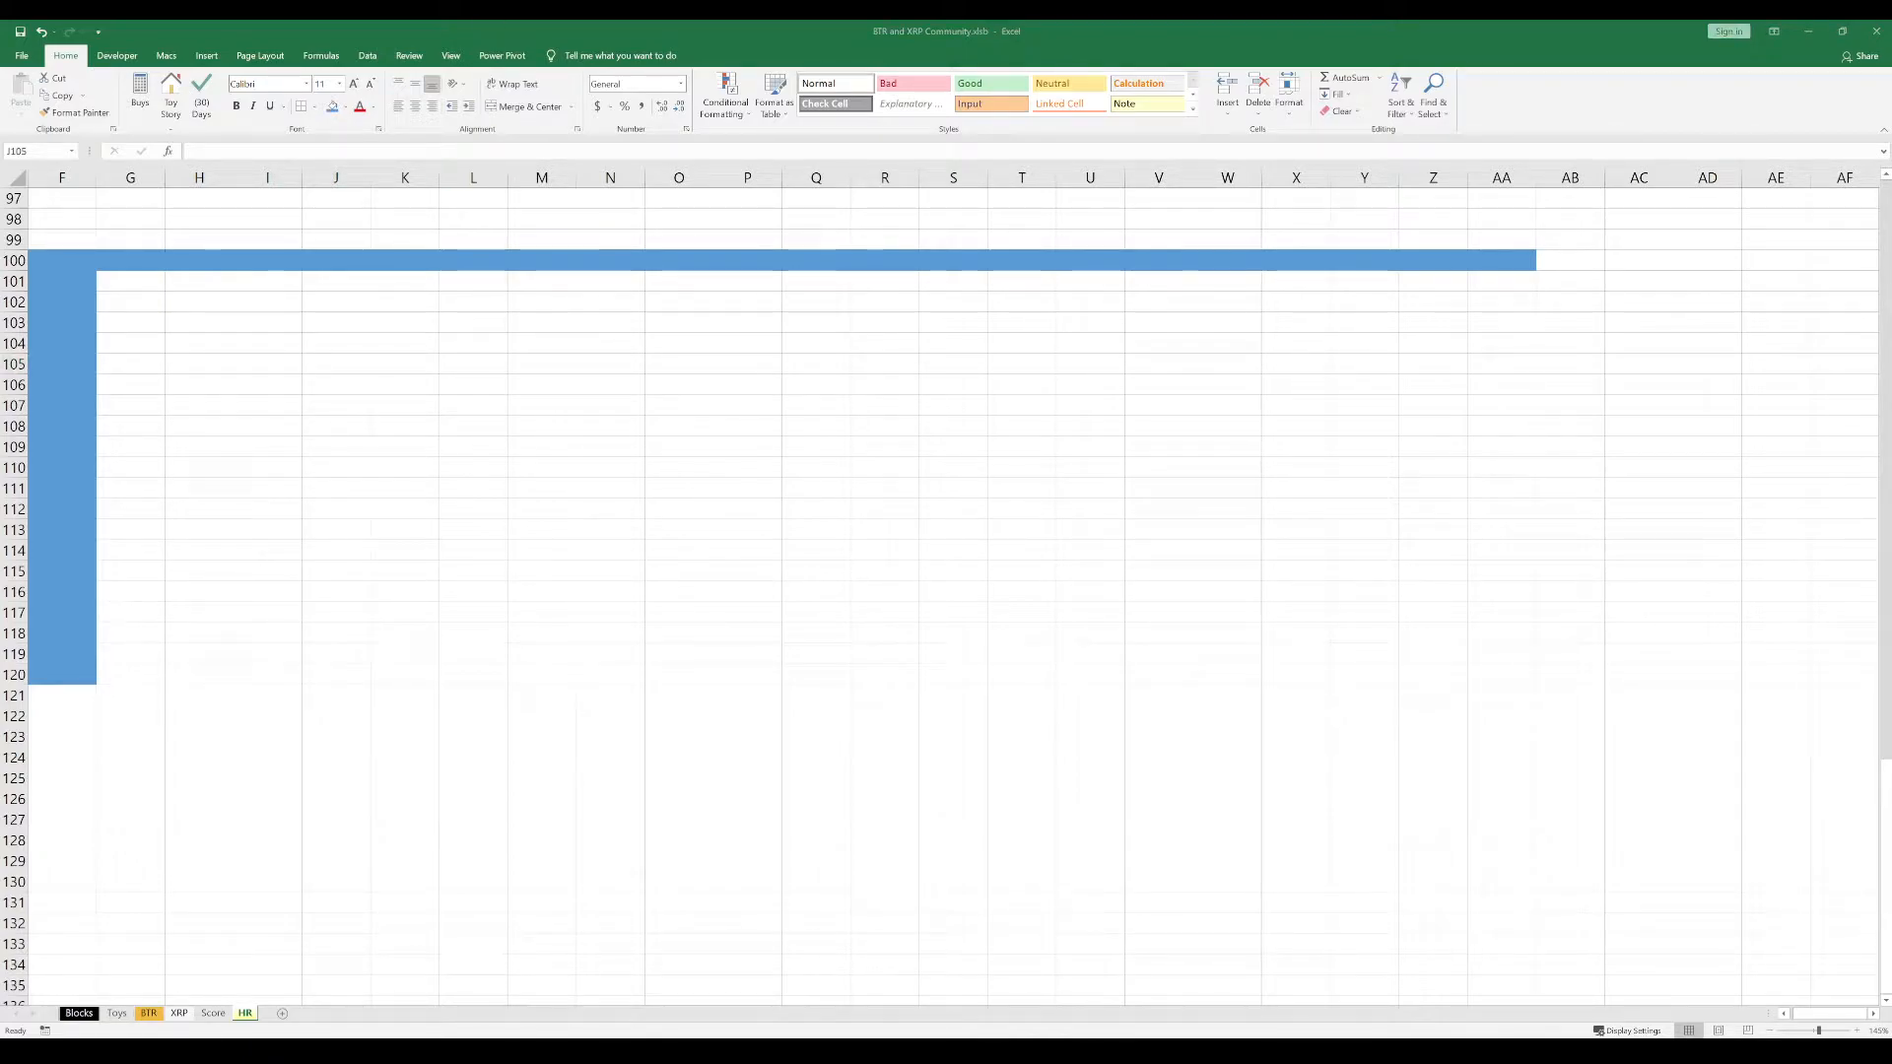
pyautogui.hotkey('ctrl', 'c')
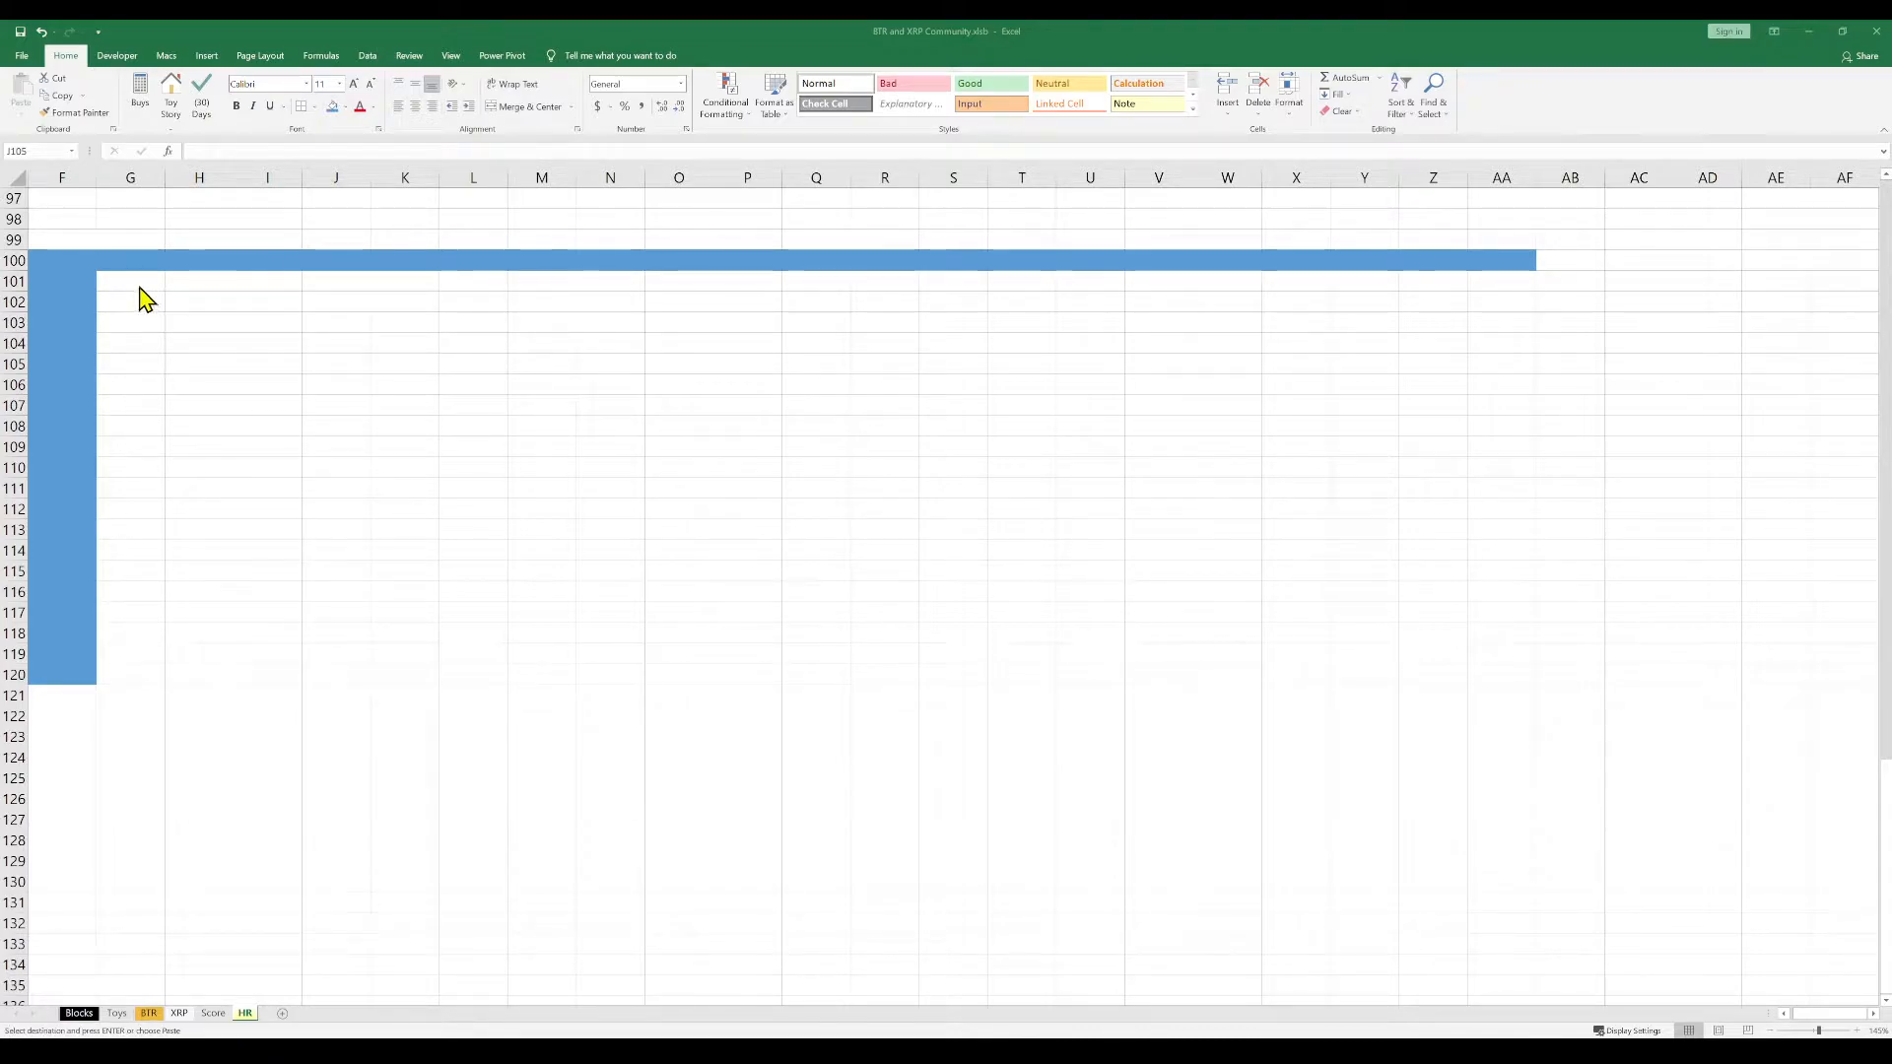
pyautogui.hotkey('alt', 'Tab')
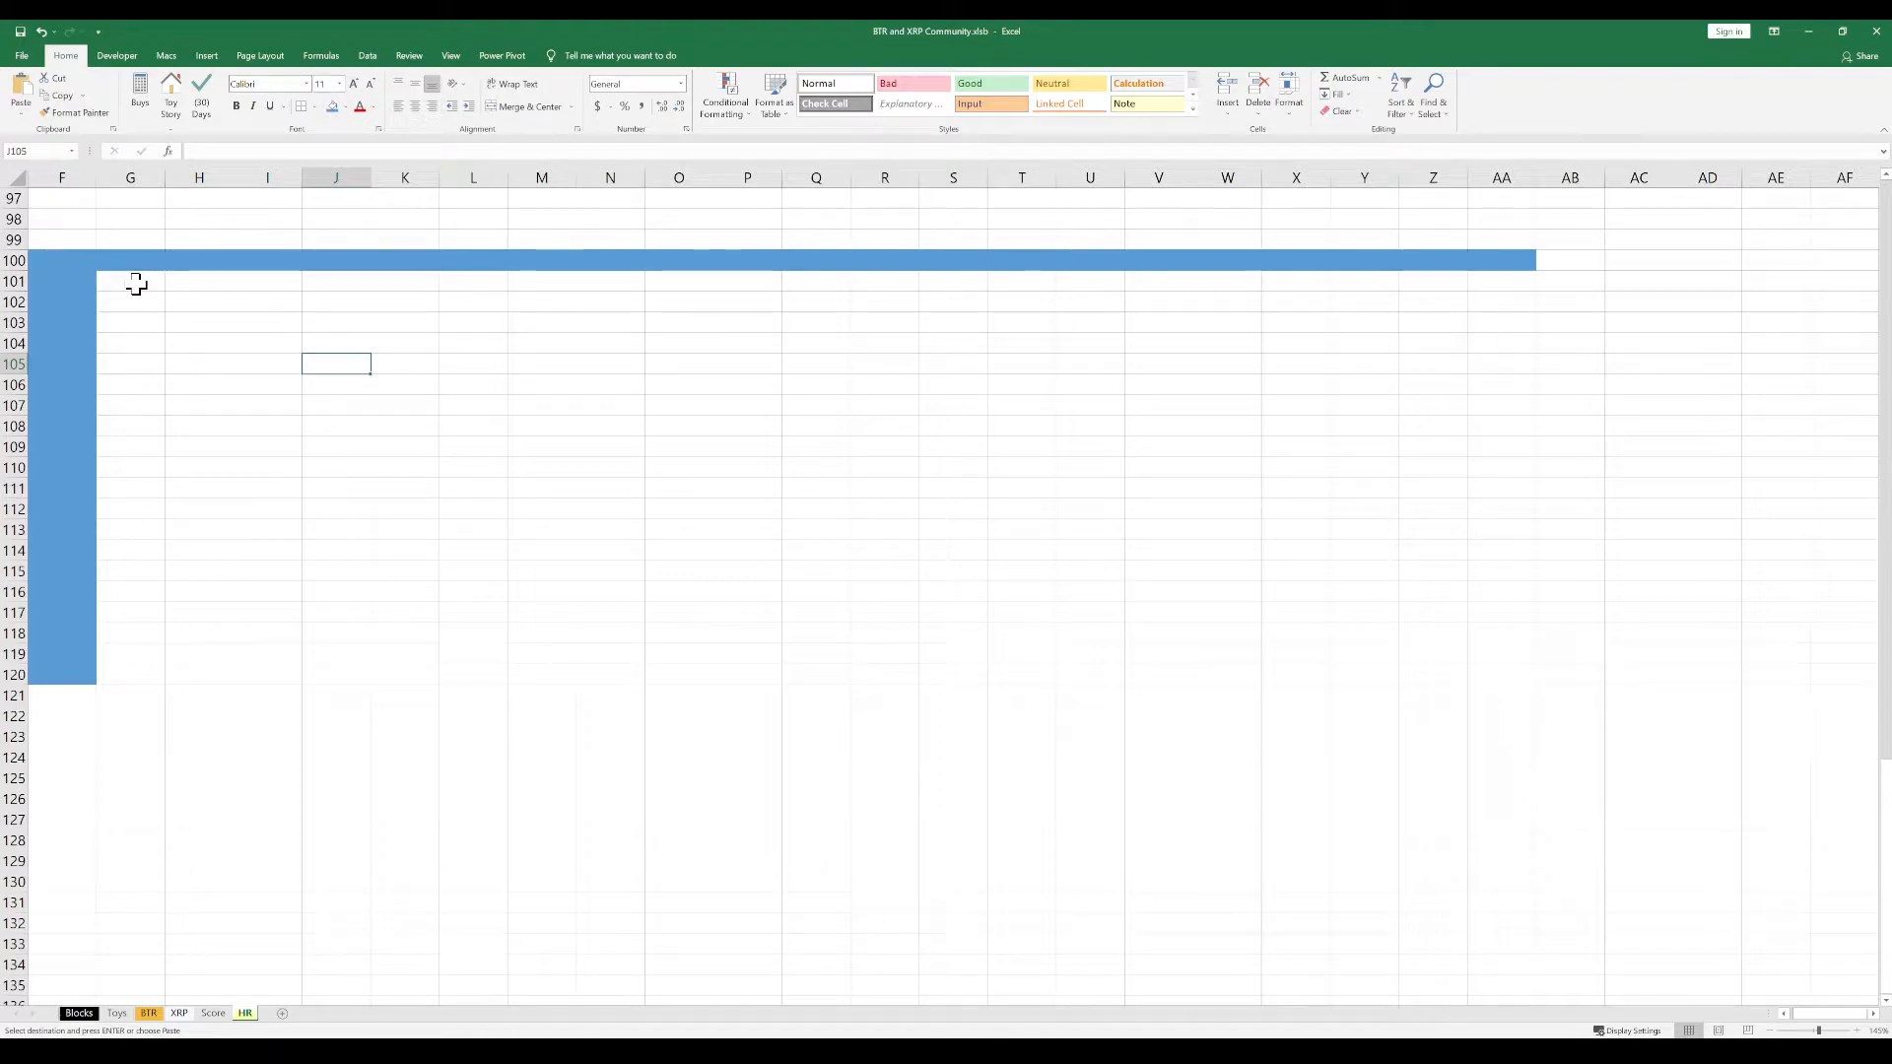
pyautogui.click(136, 285)
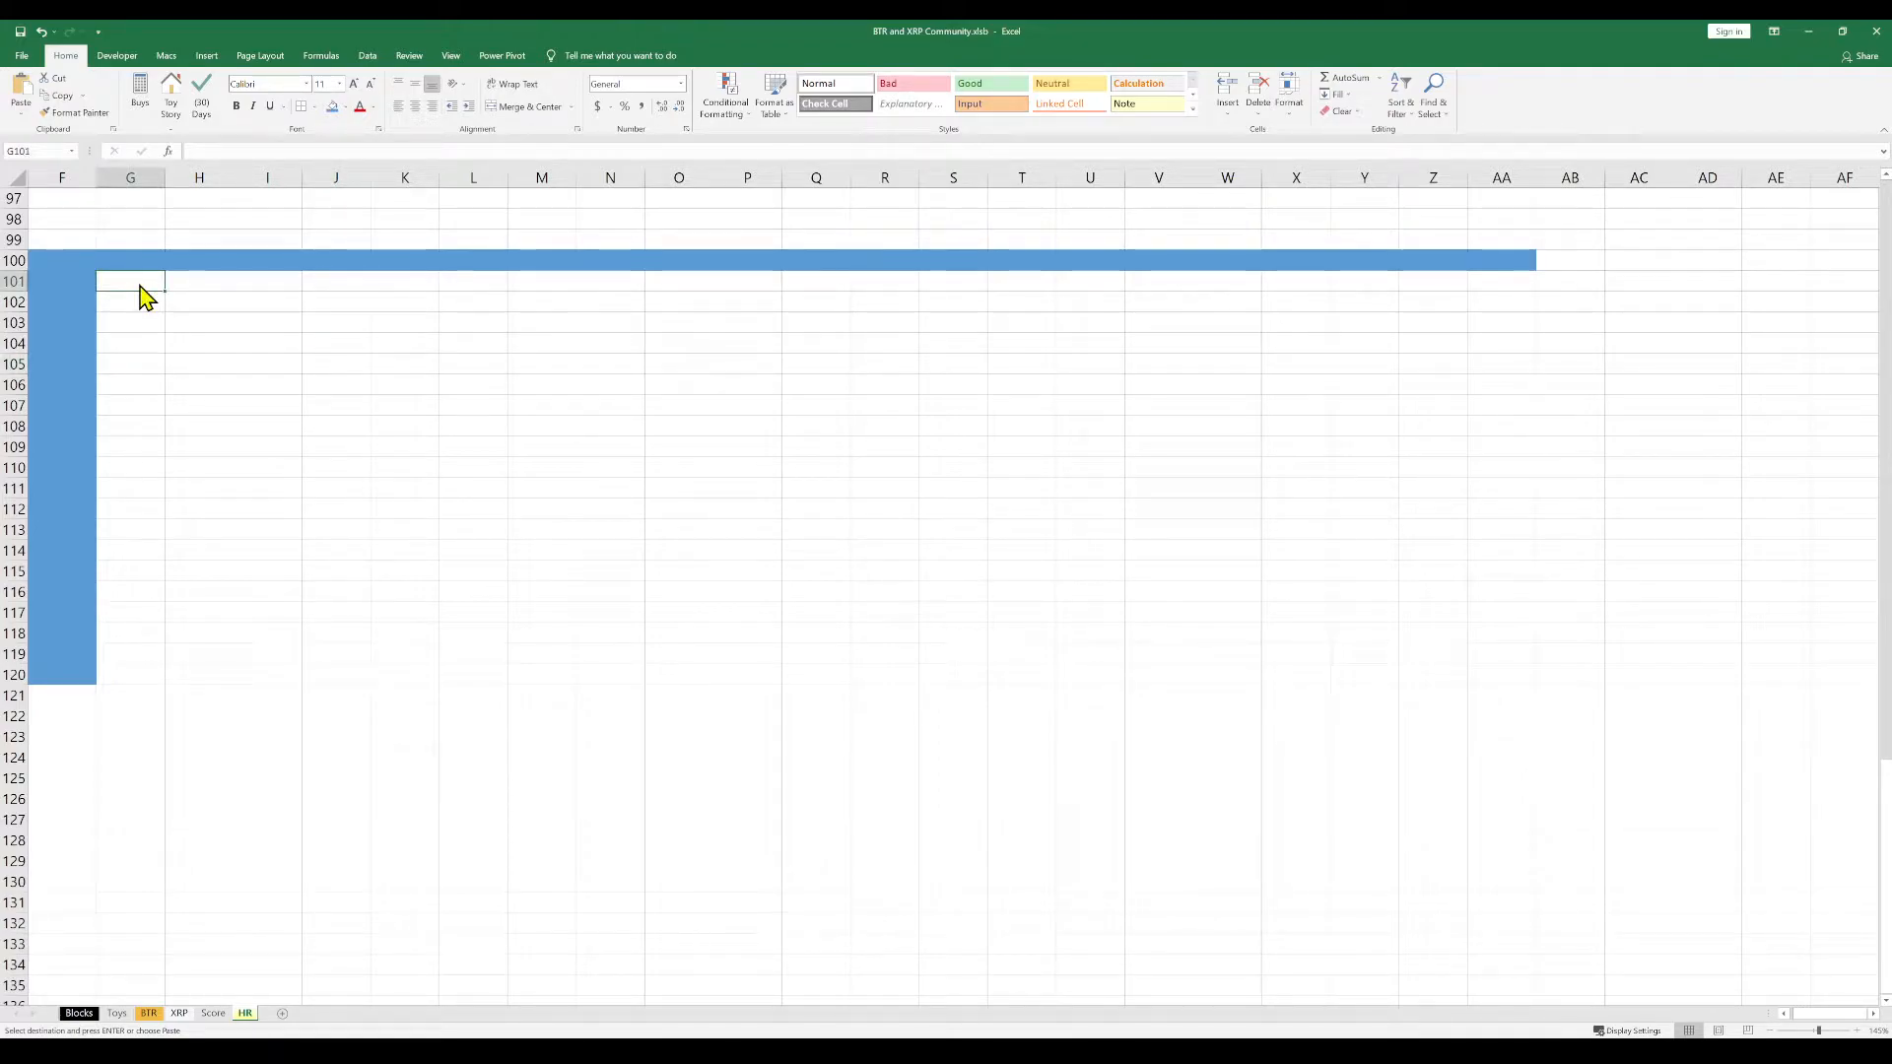
pyautogui.hotkey('ctrl', 'v')
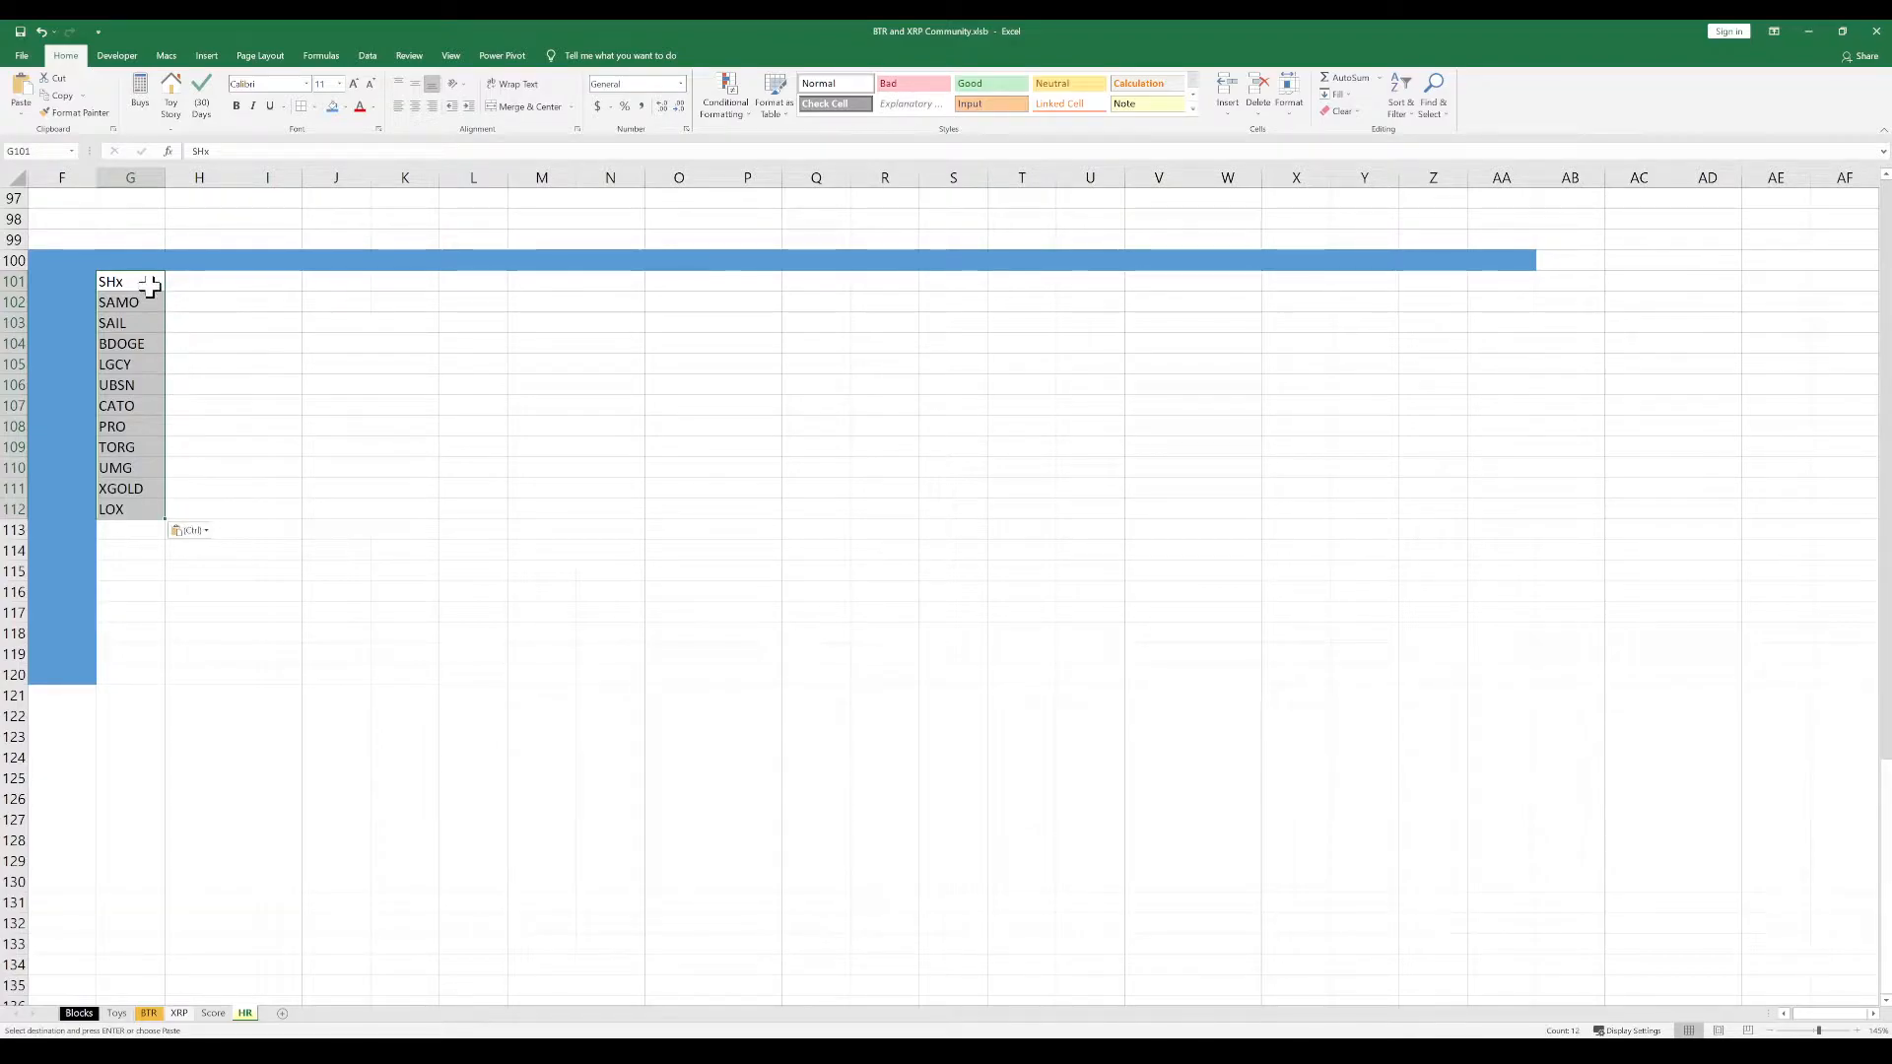
pyautogui.press('Return')
pyautogui.click(257, 405)
pyautogui.click(236, 653)
# Add the ticker MEDIA in cell G113, directly below LOX in the coin list
pyautogui.click(133, 531)
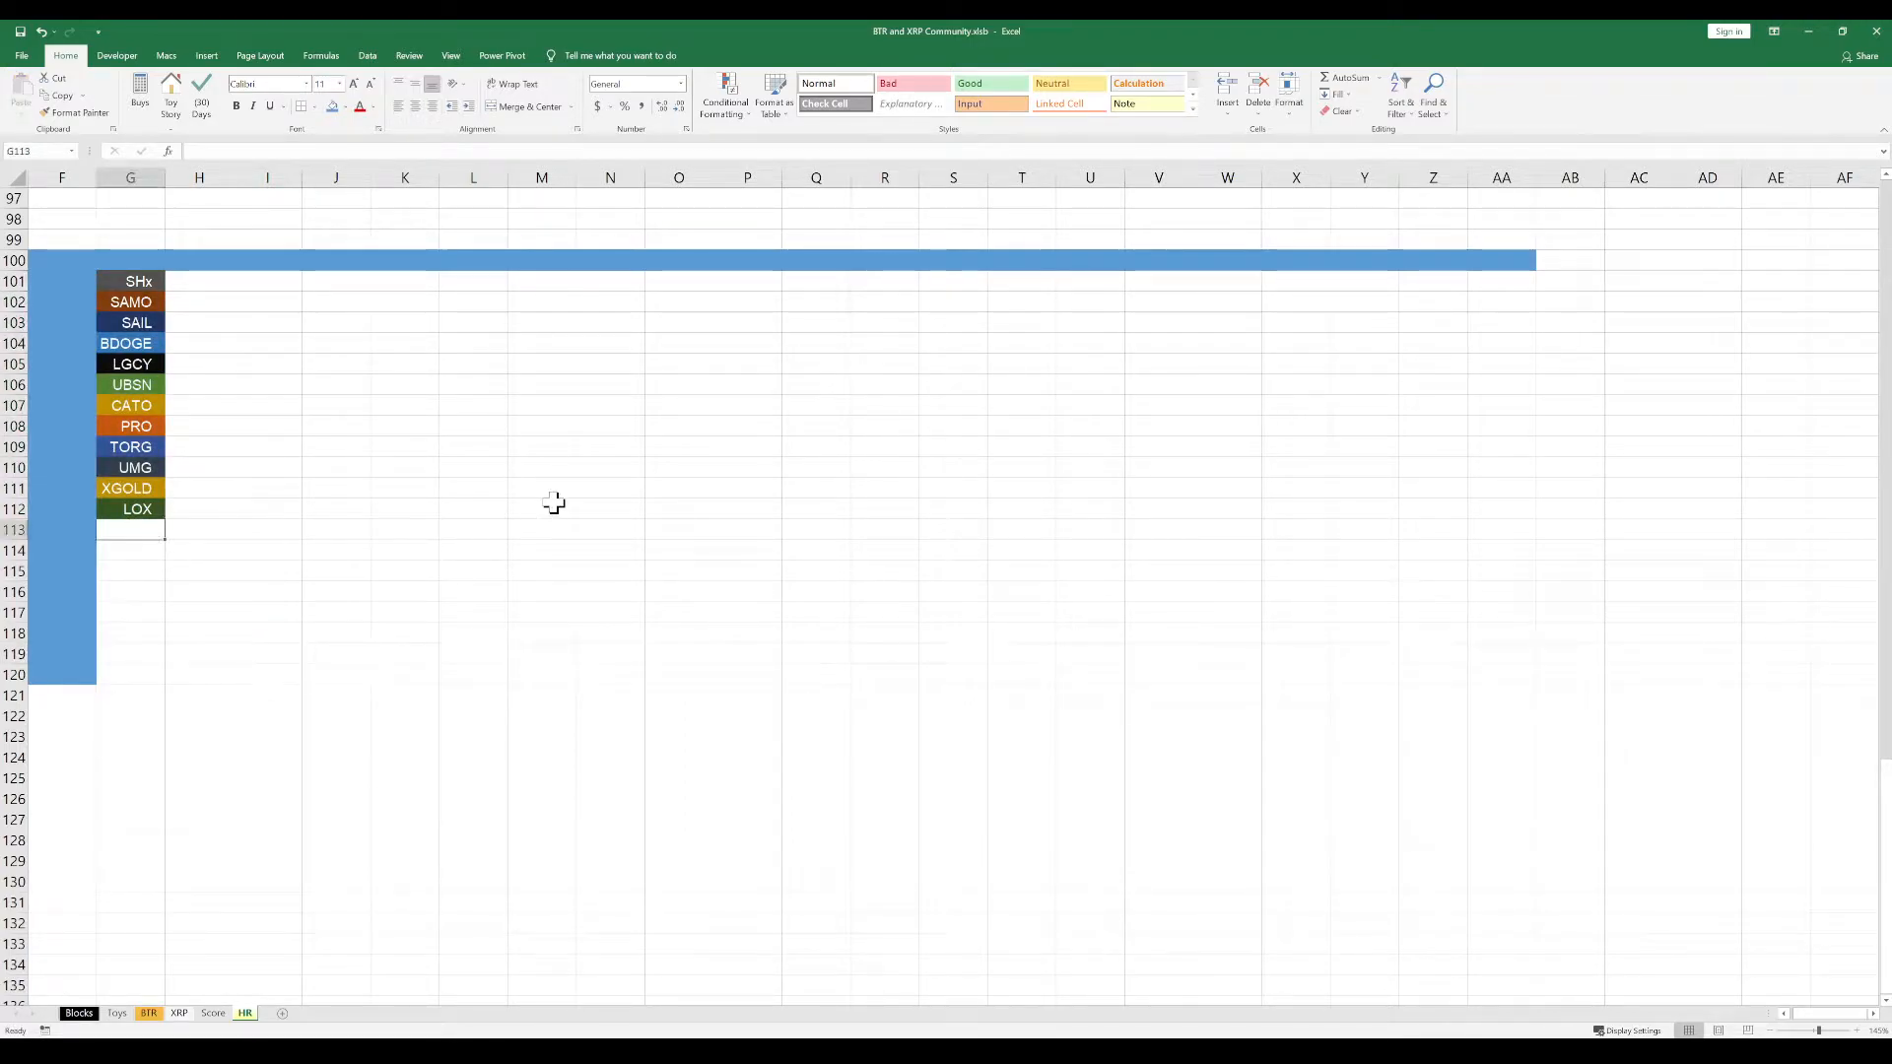
pyautogui.write('MEDIA')
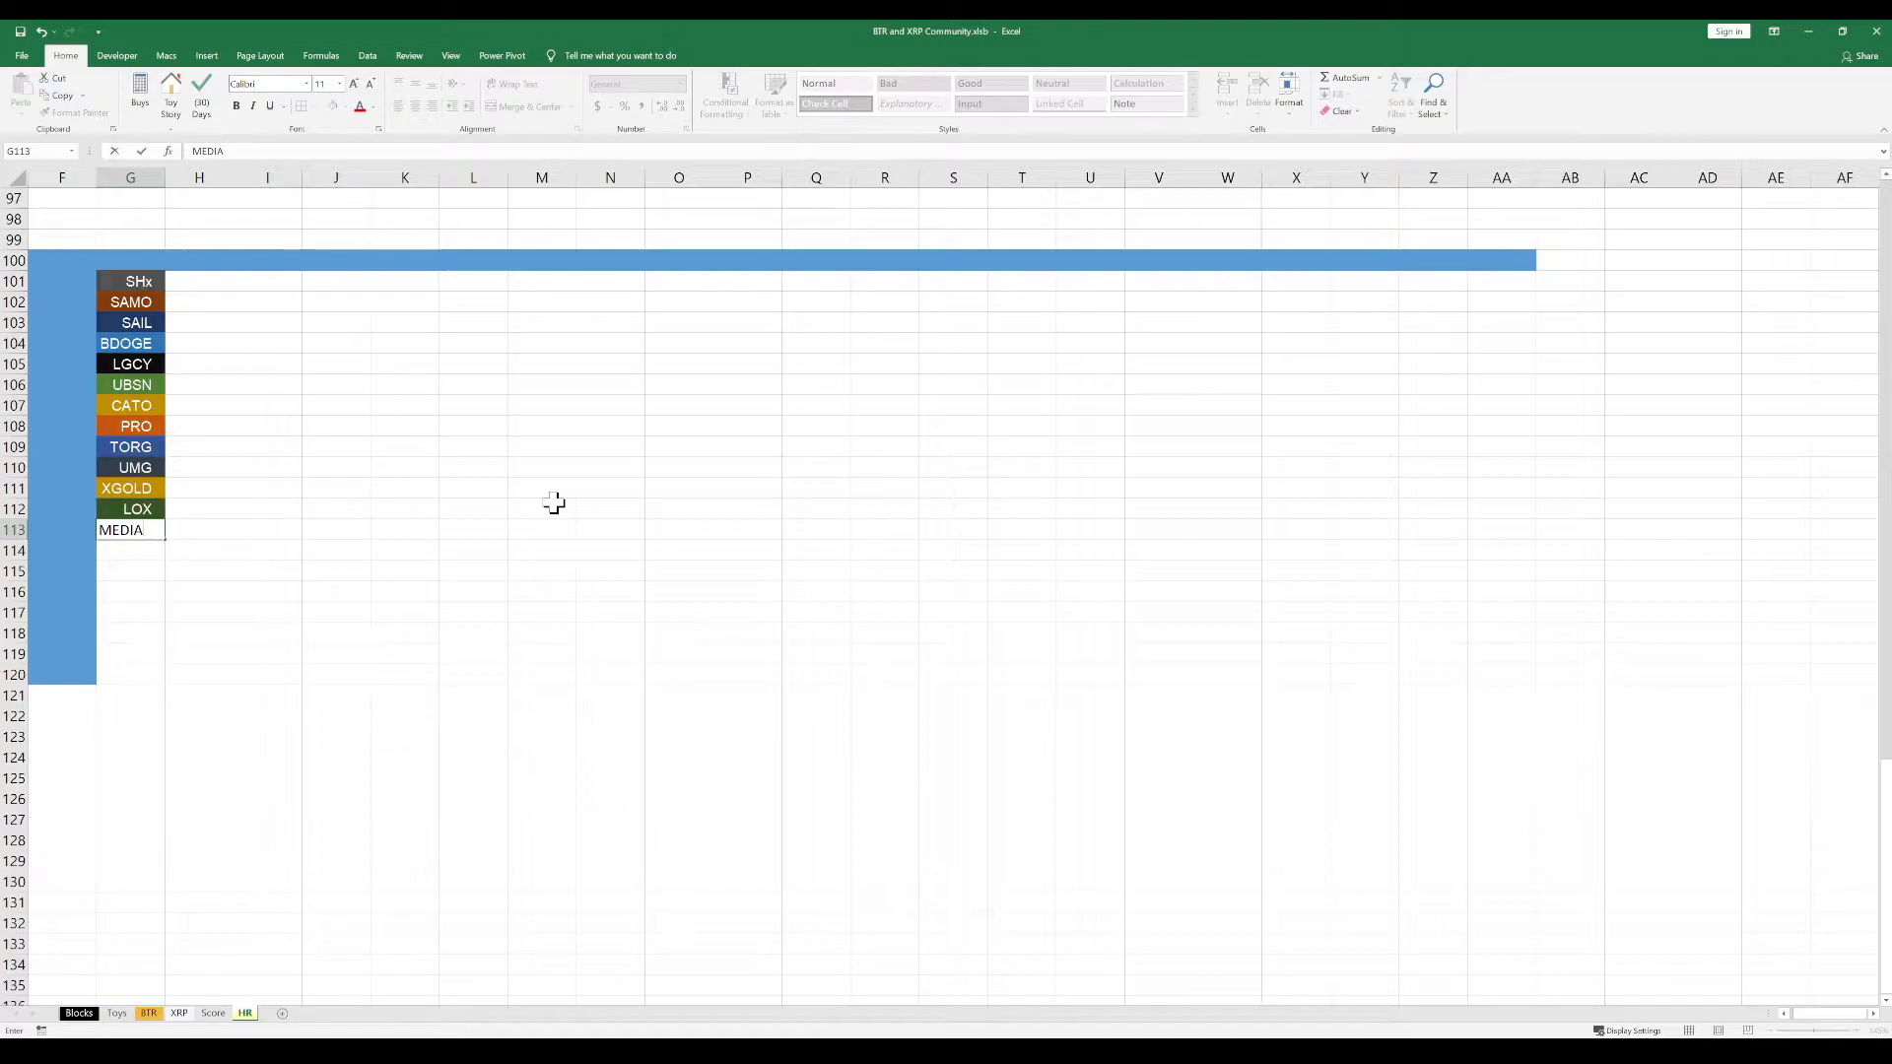
pyautogui.press('Return')
pyautogui.click(135, 492)
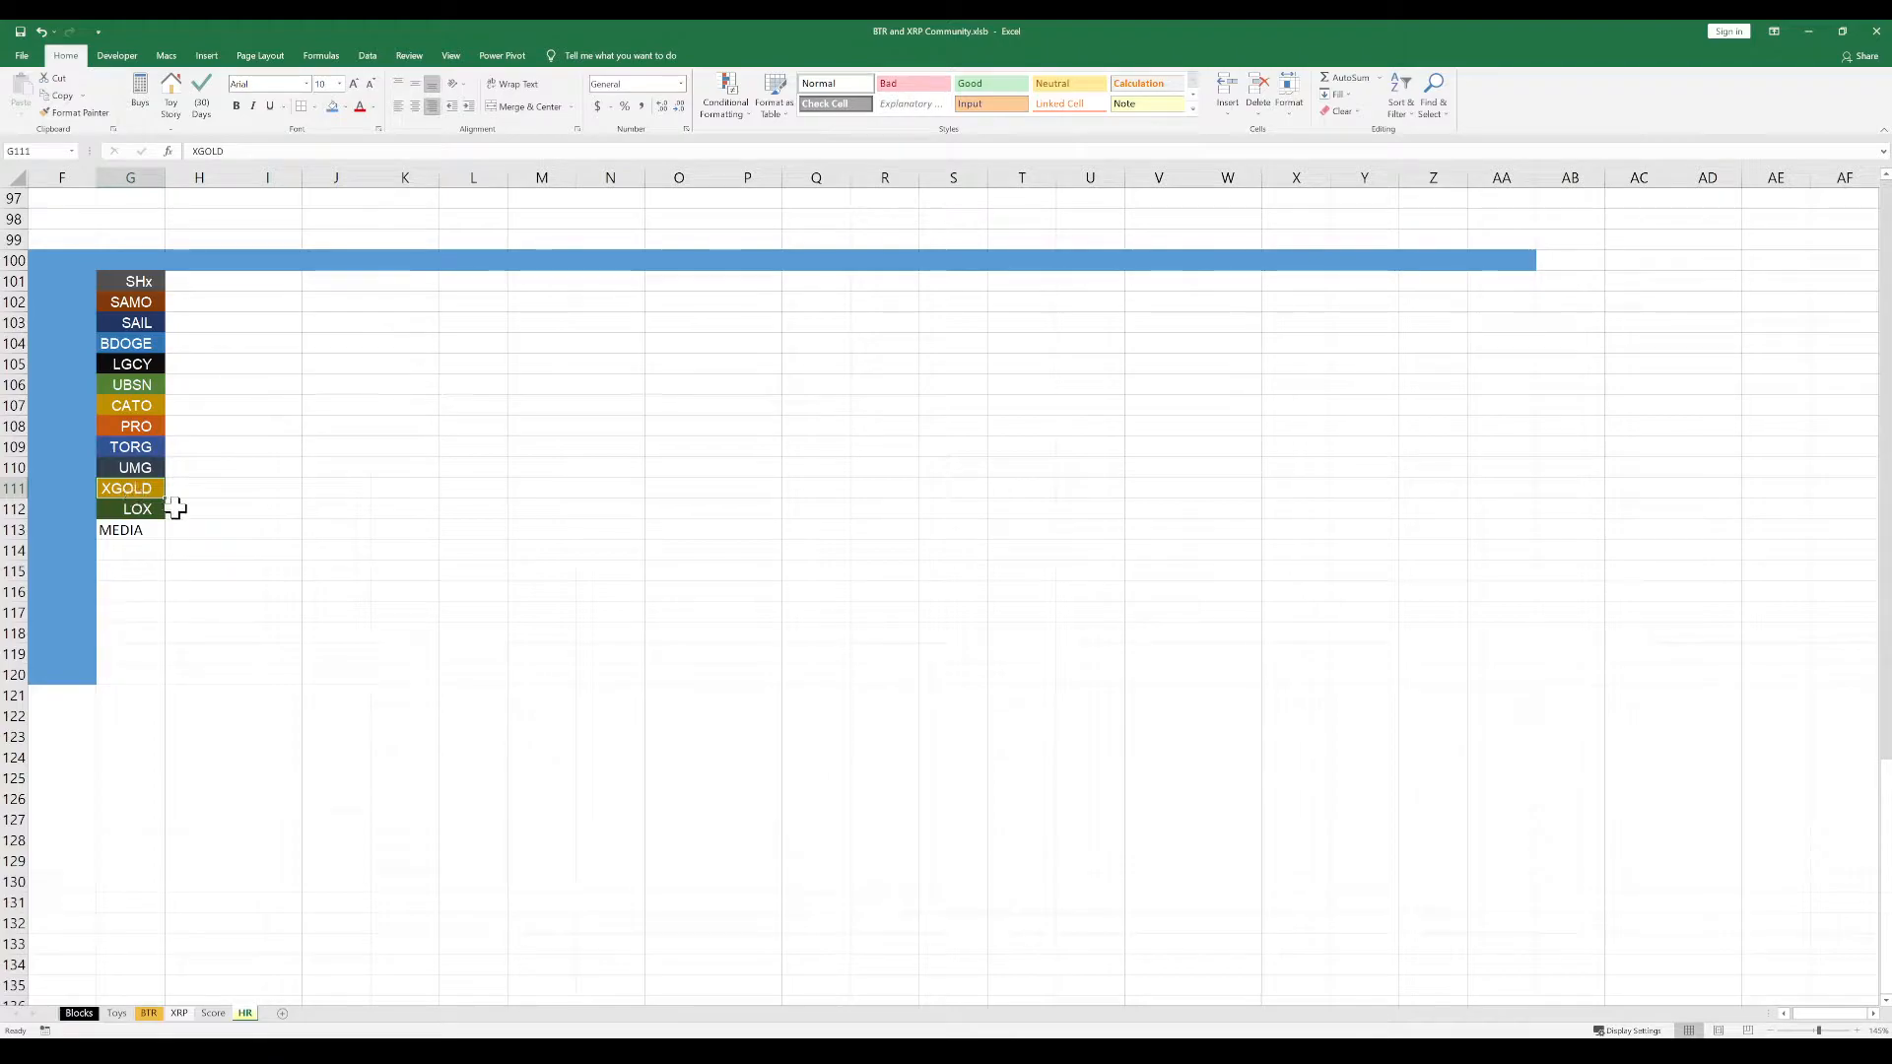
pyautogui.click(141, 387)
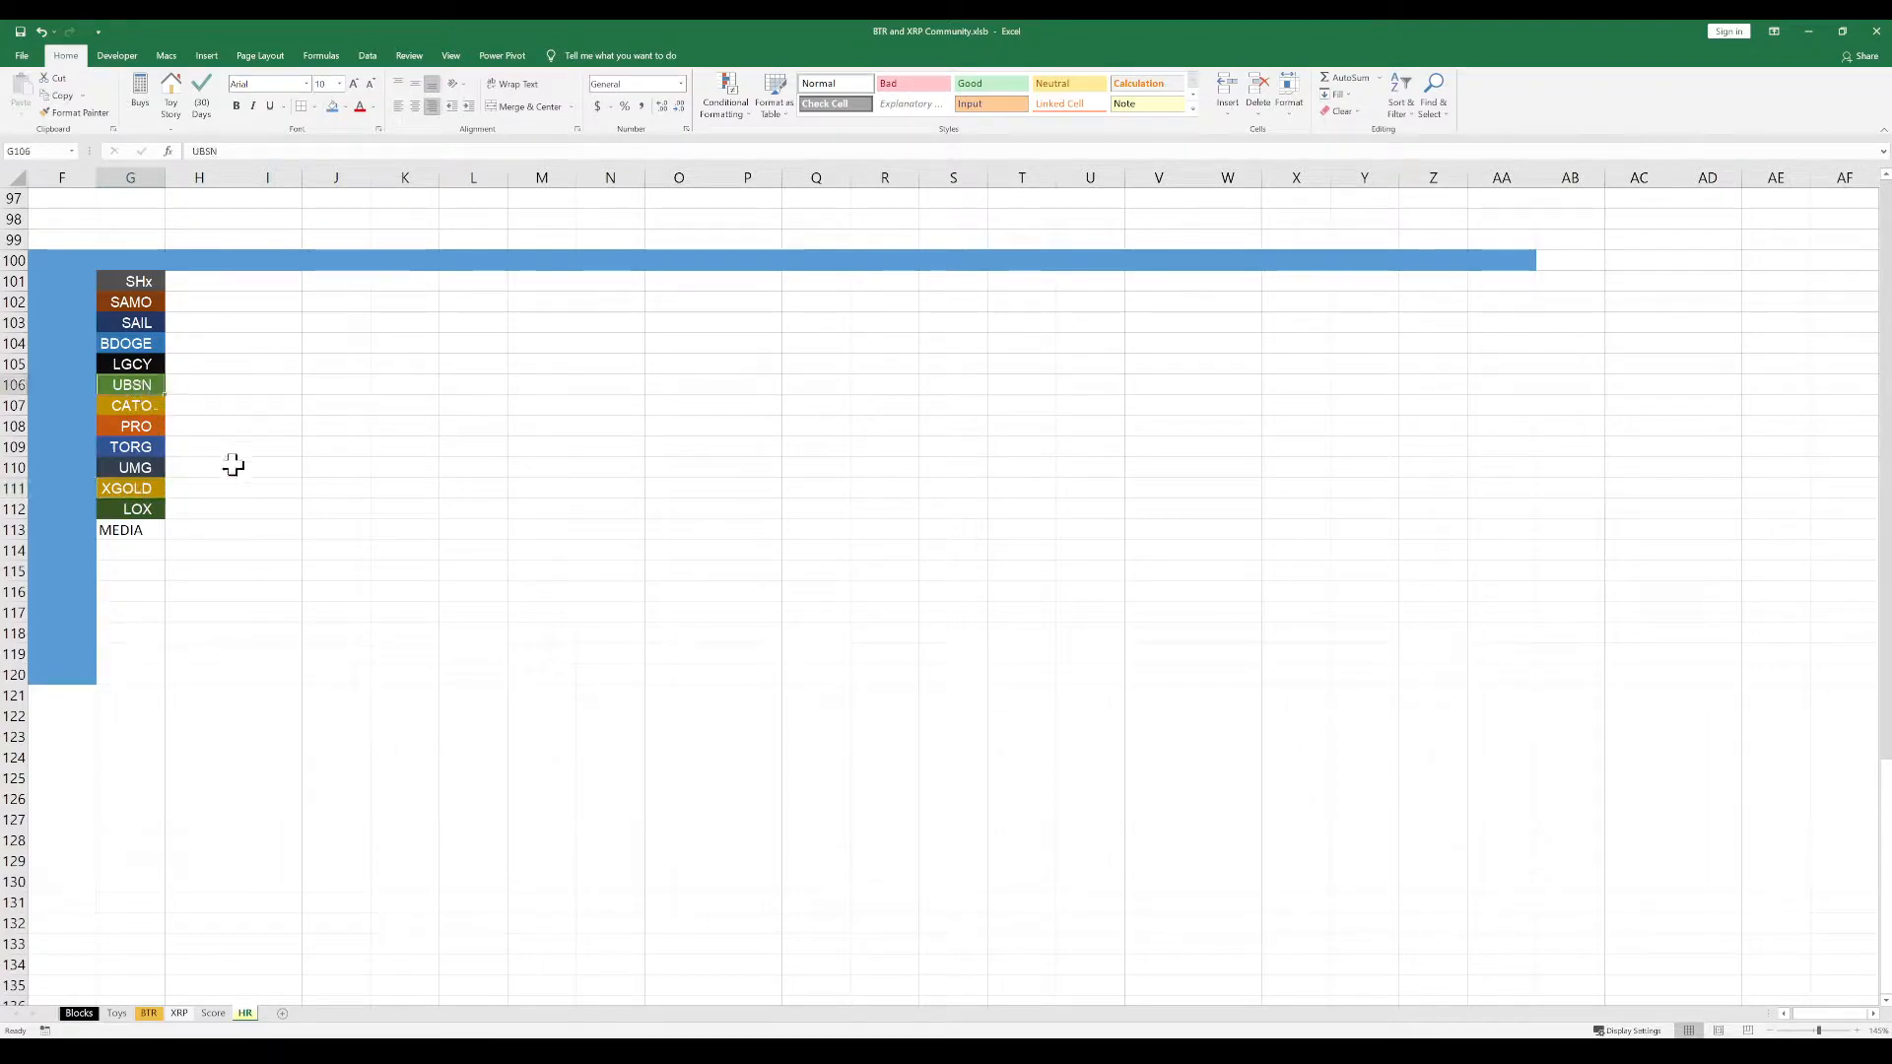
# Give the MEDIA cell G113 the same green fill and text formatting as the UBSN cell G106
pyautogui.hotkey('ctrl', 'c')
pyautogui.click(131, 531)
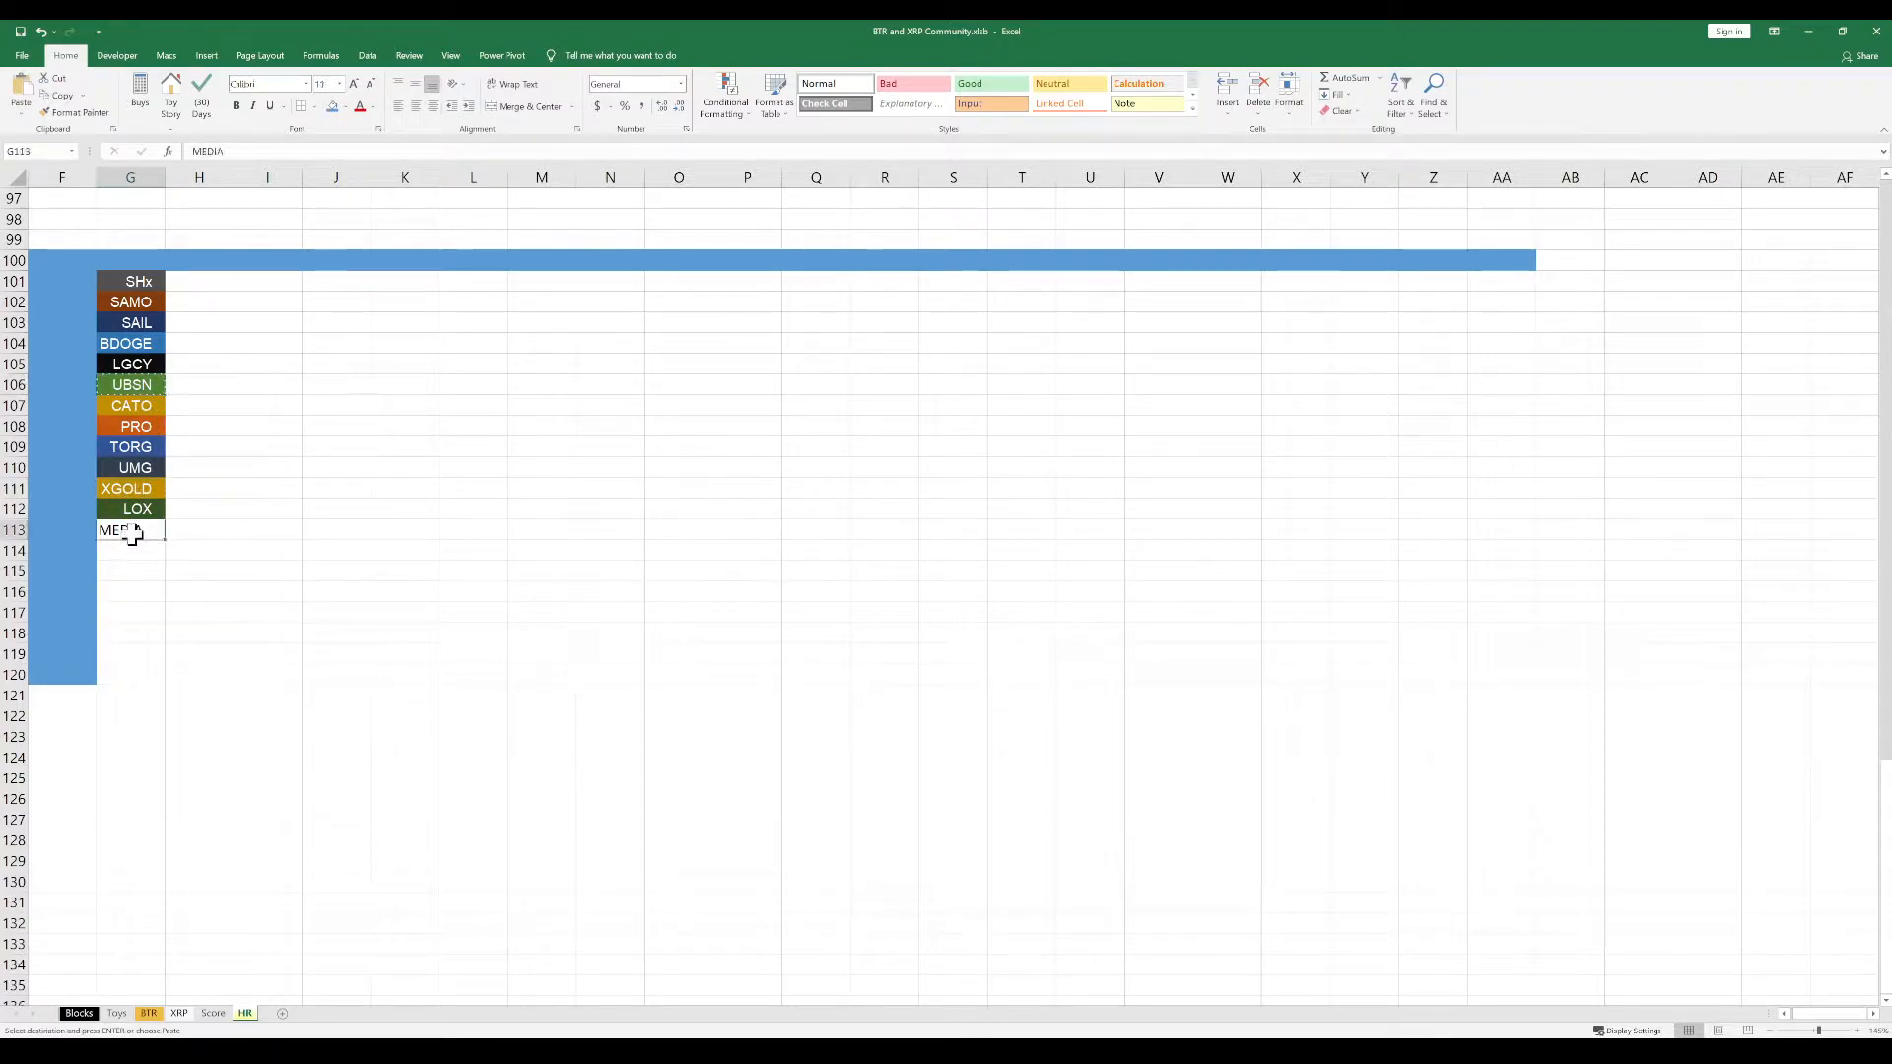
pyautogui.hotkey('ctrl', 'v')
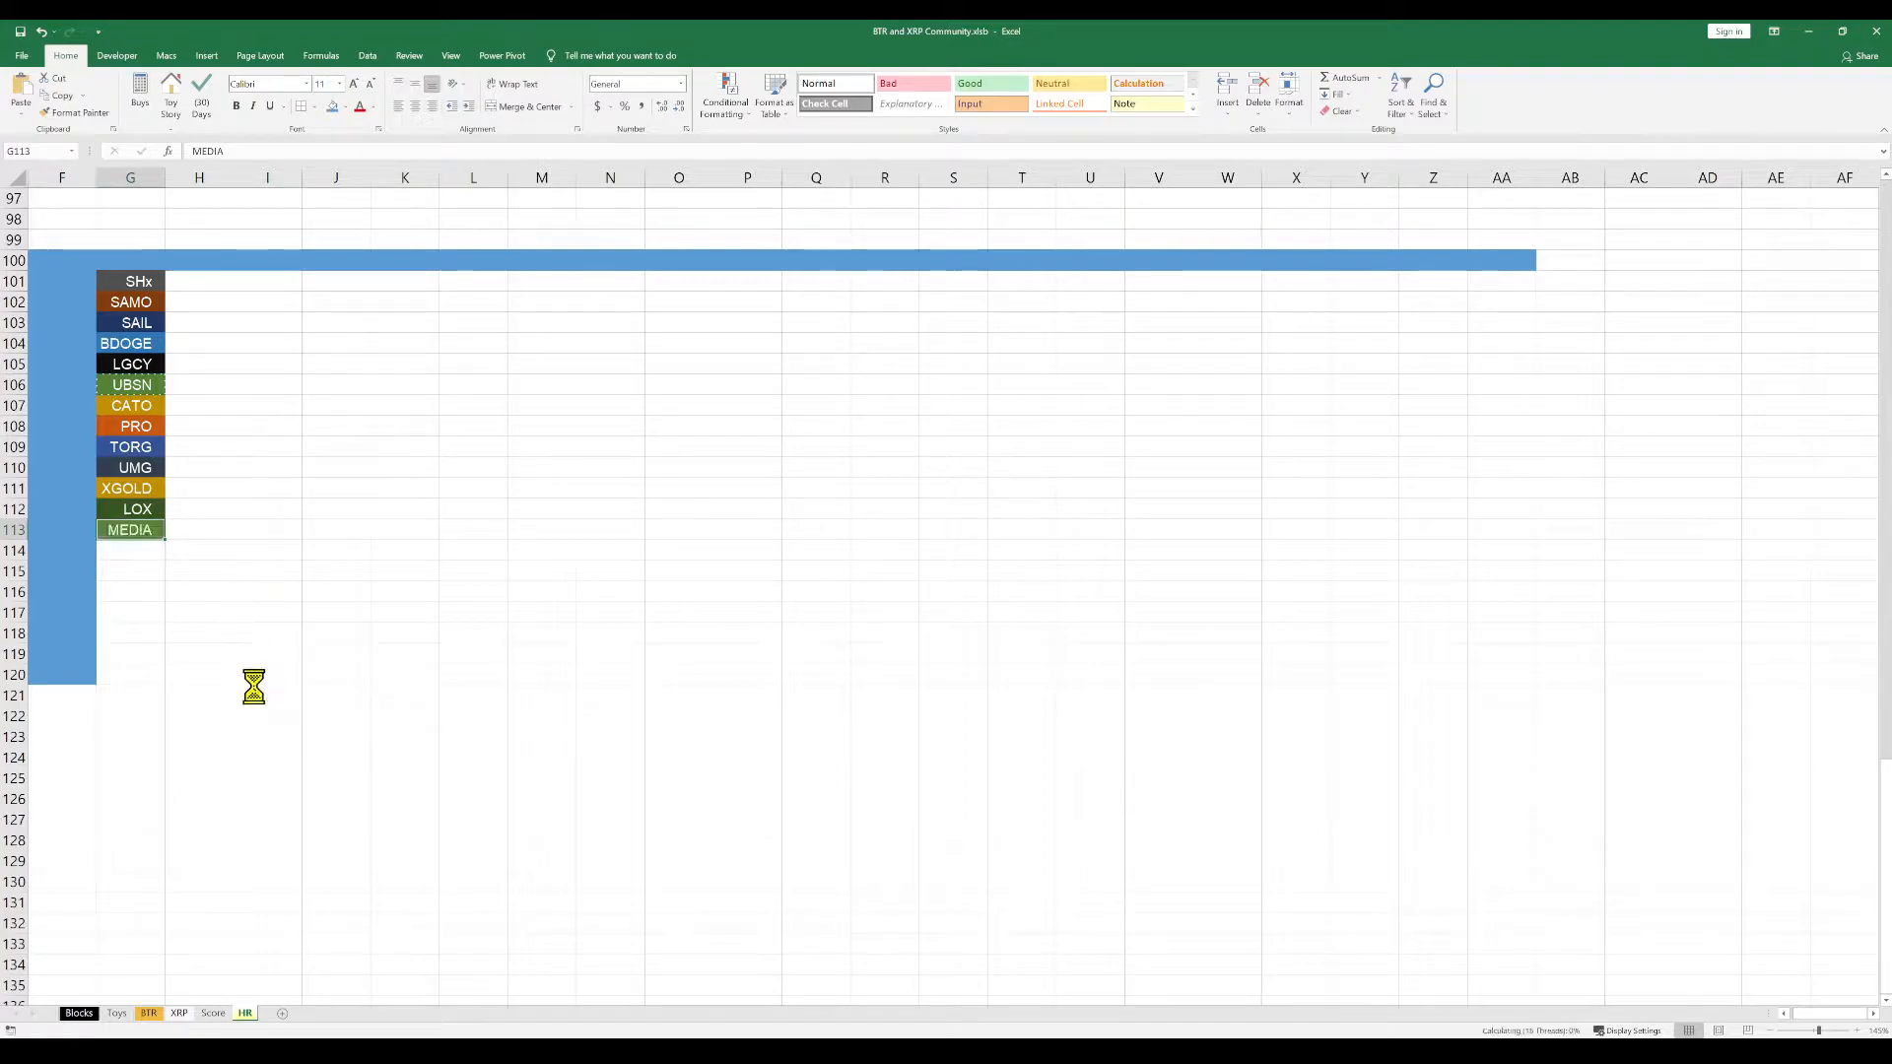
pyautogui.click(247, 735)
pyautogui.press('Escape')
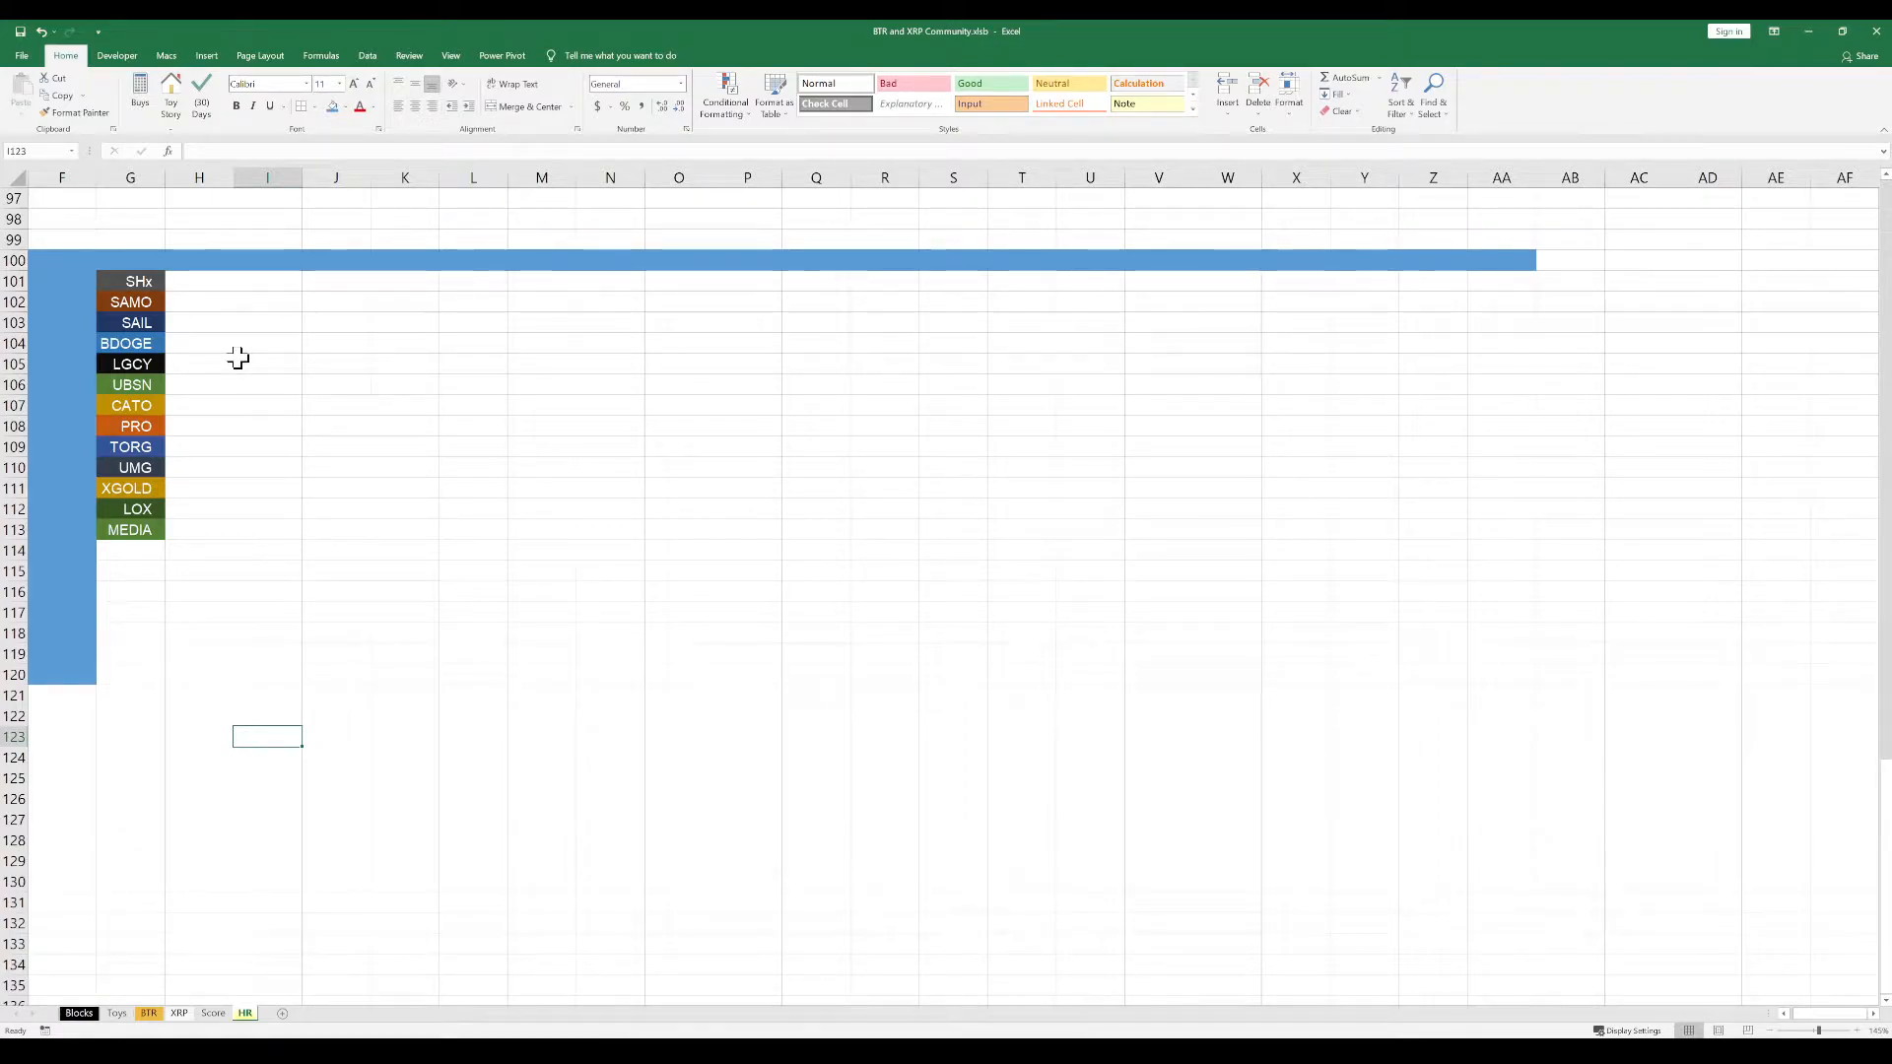
# Enter the heading Coin in cell G100 and make row 100 bold
pyautogui.click(151, 261)
pyautogui.write('Coin')
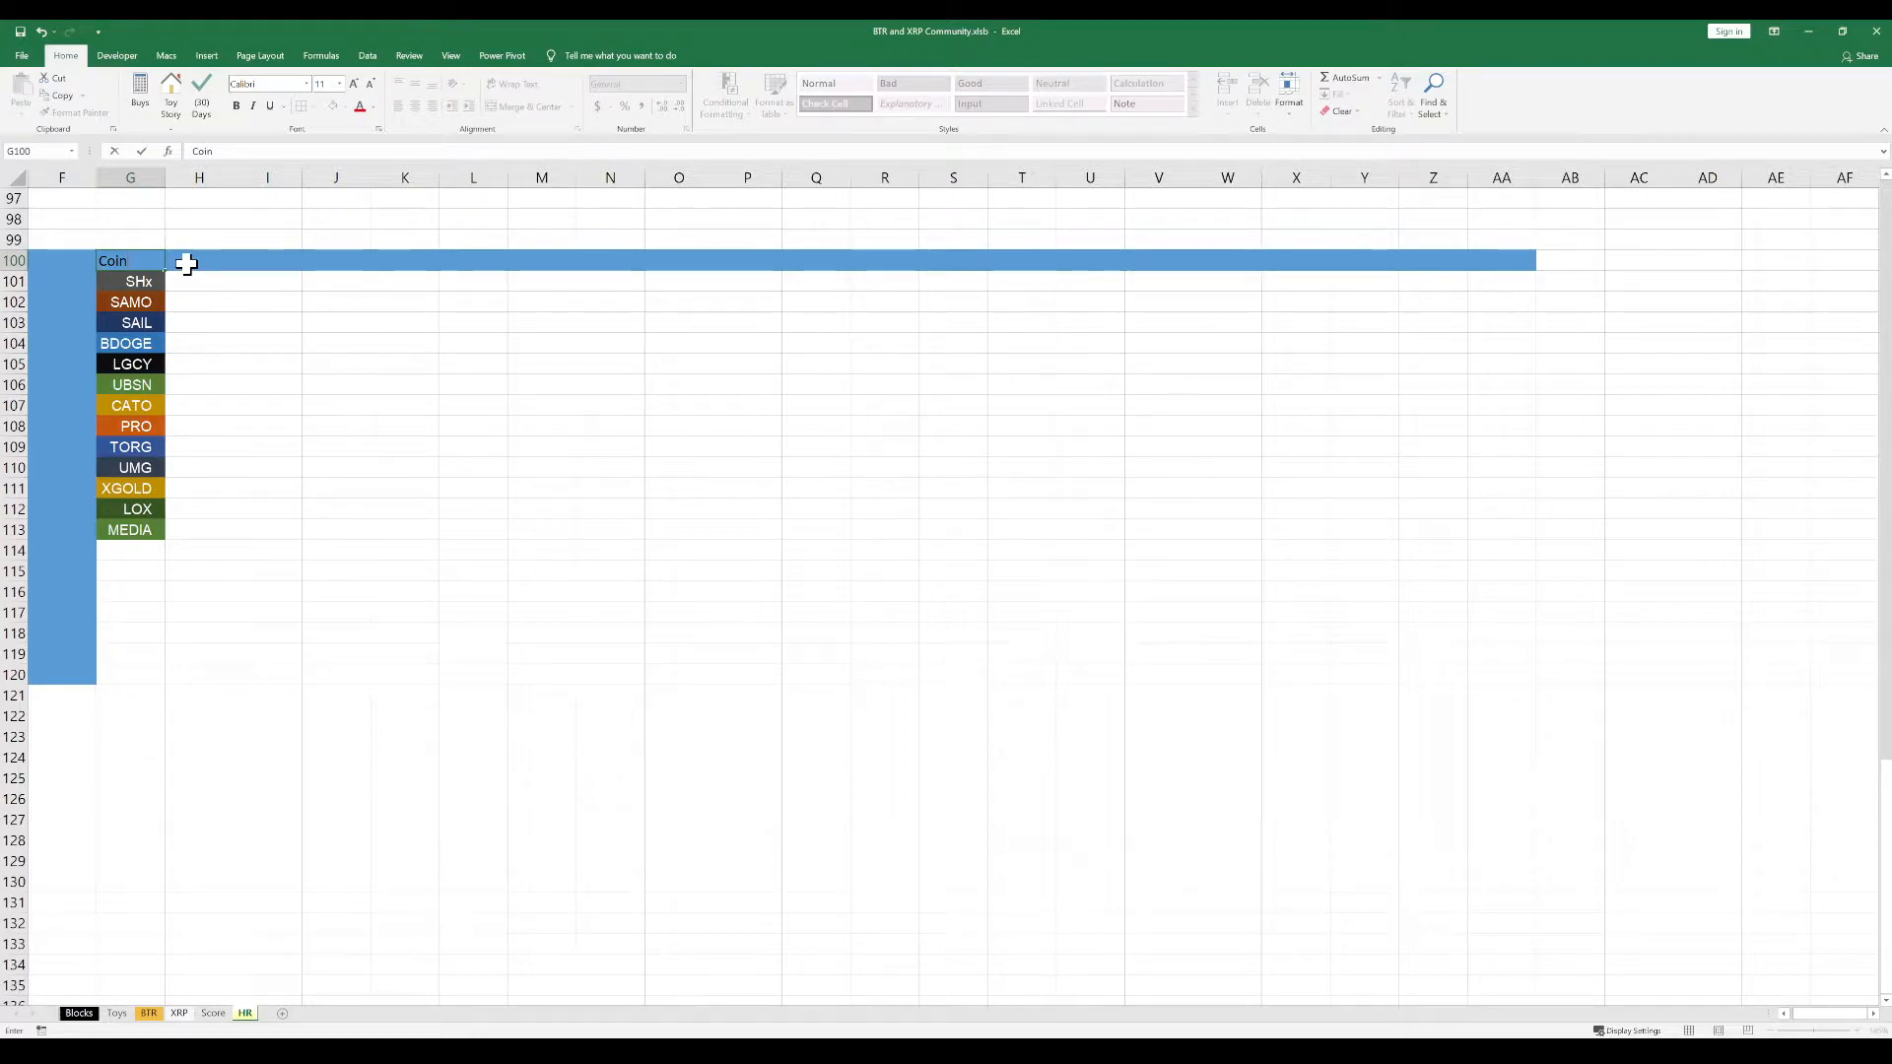
pyautogui.press('Return')
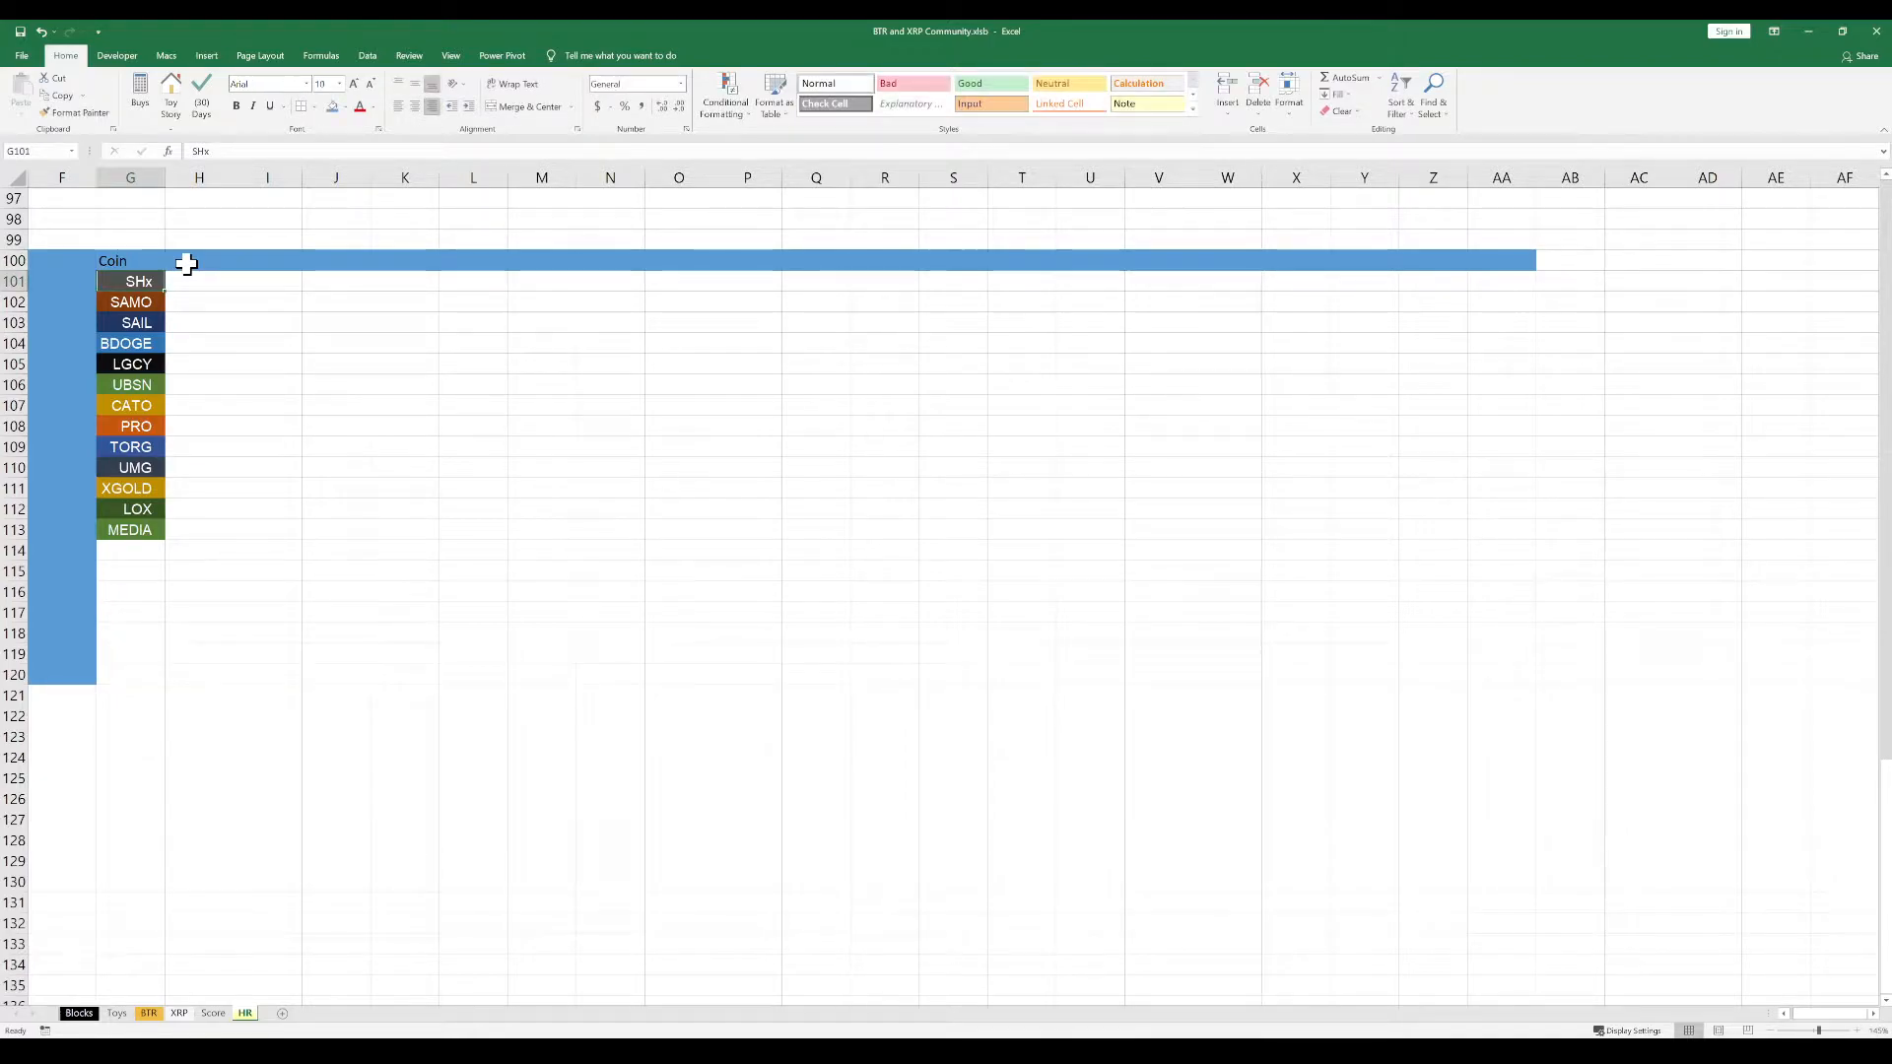
pyautogui.click(189, 341)
pyautogui.click(14, 261)
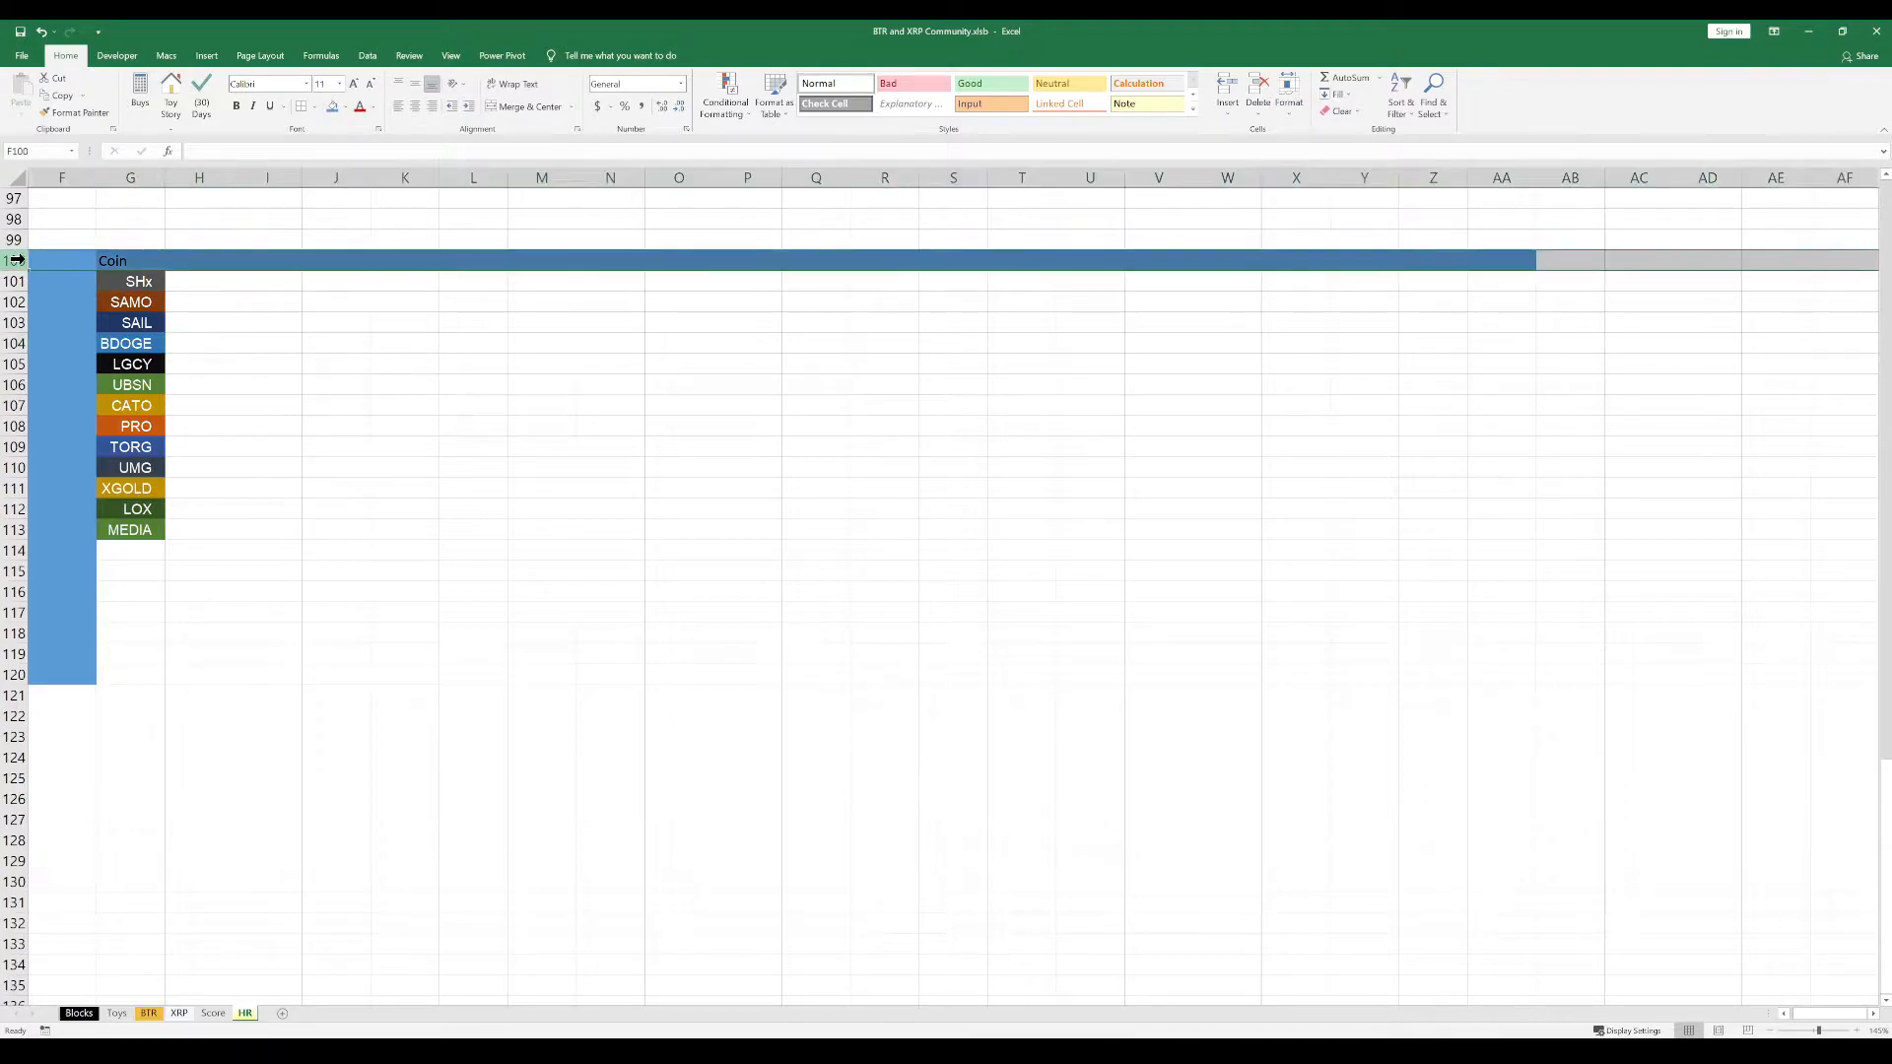
pyautogui.click(236, 106)
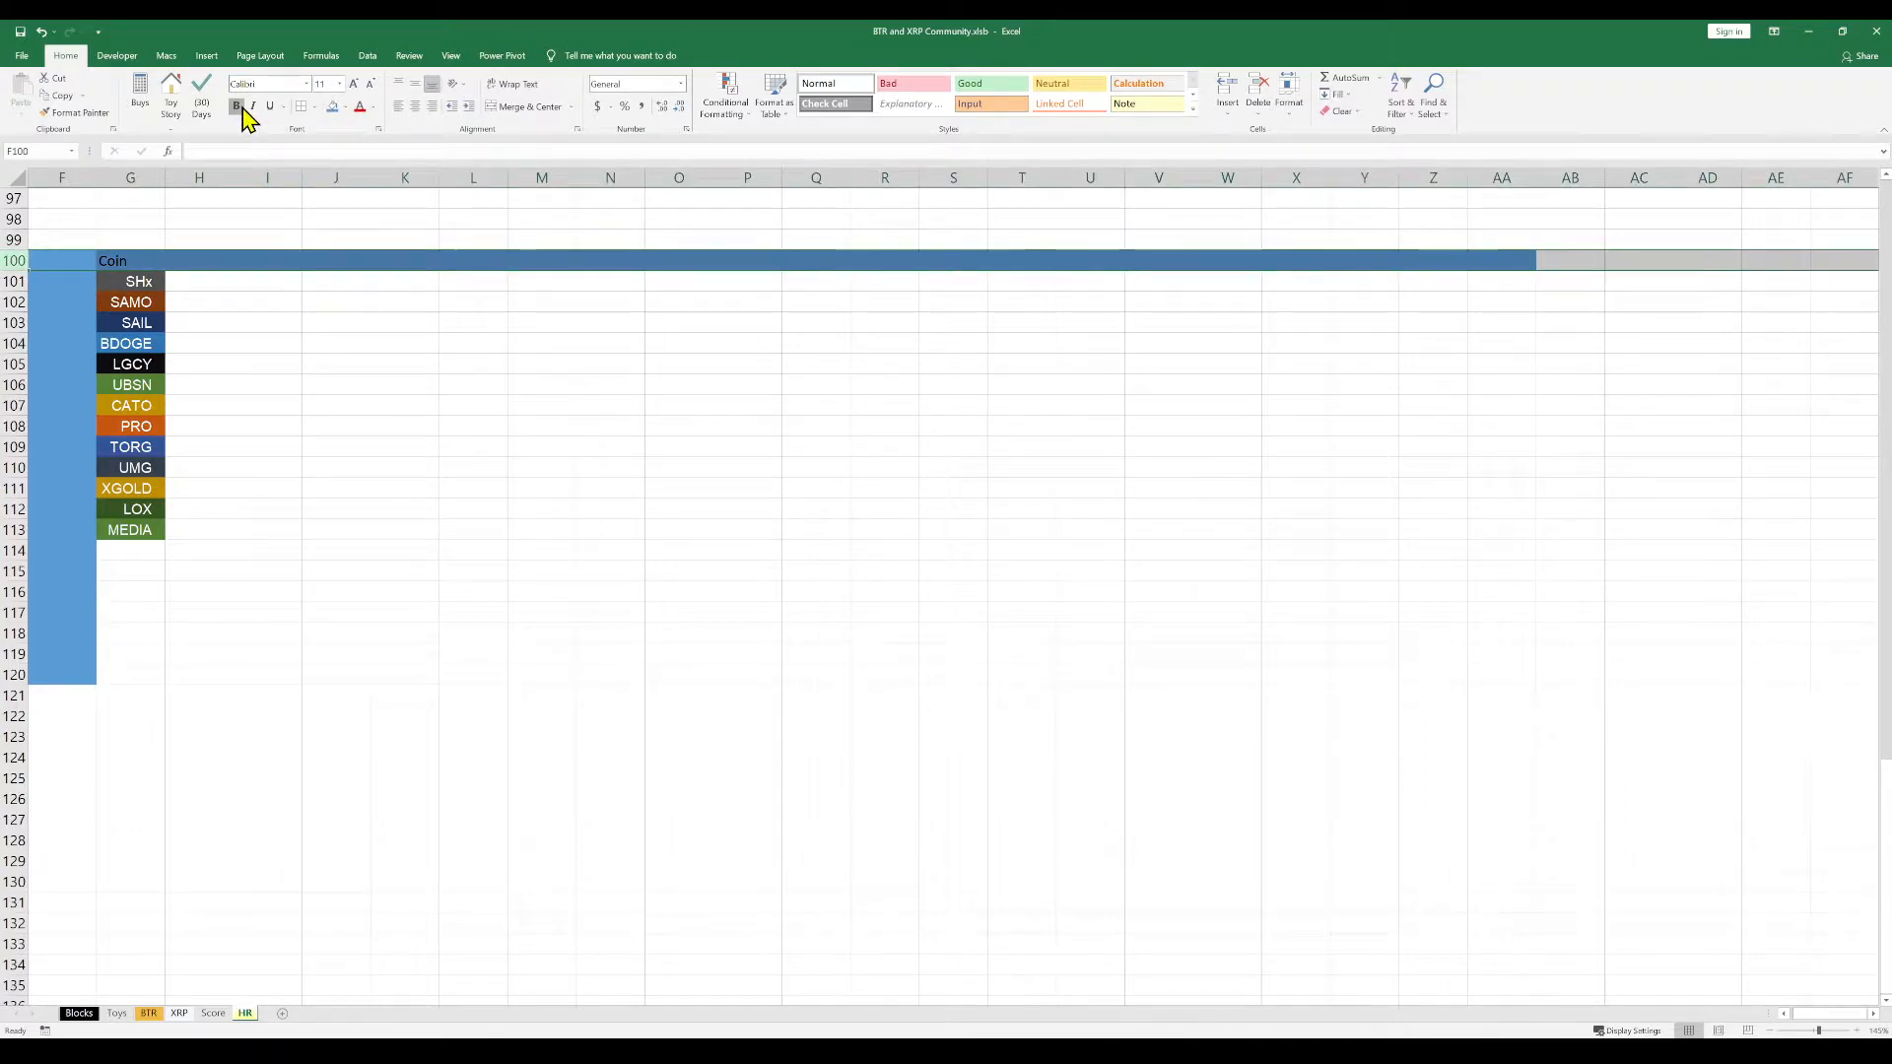
pyautogui.click(345, 109)
pyautogui.click(334, 141)
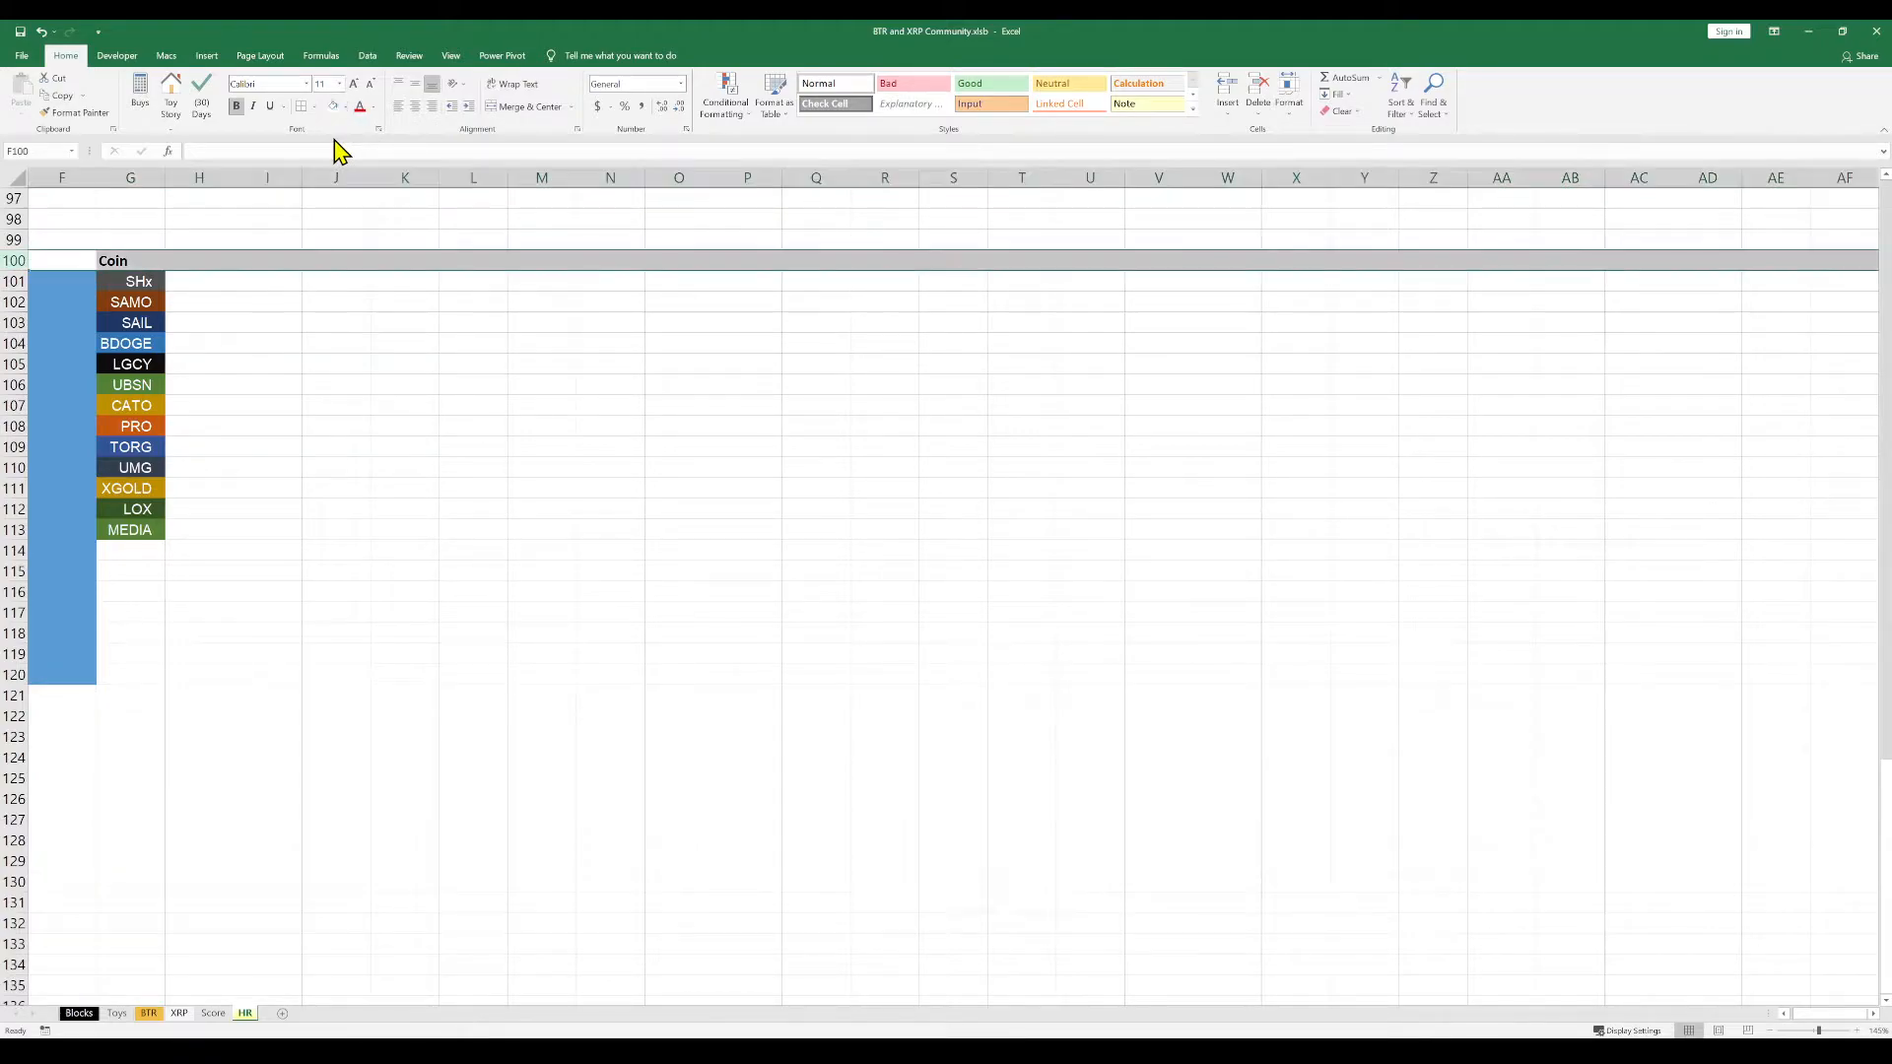
pyautogui.hotkey('ctrl', 'z')
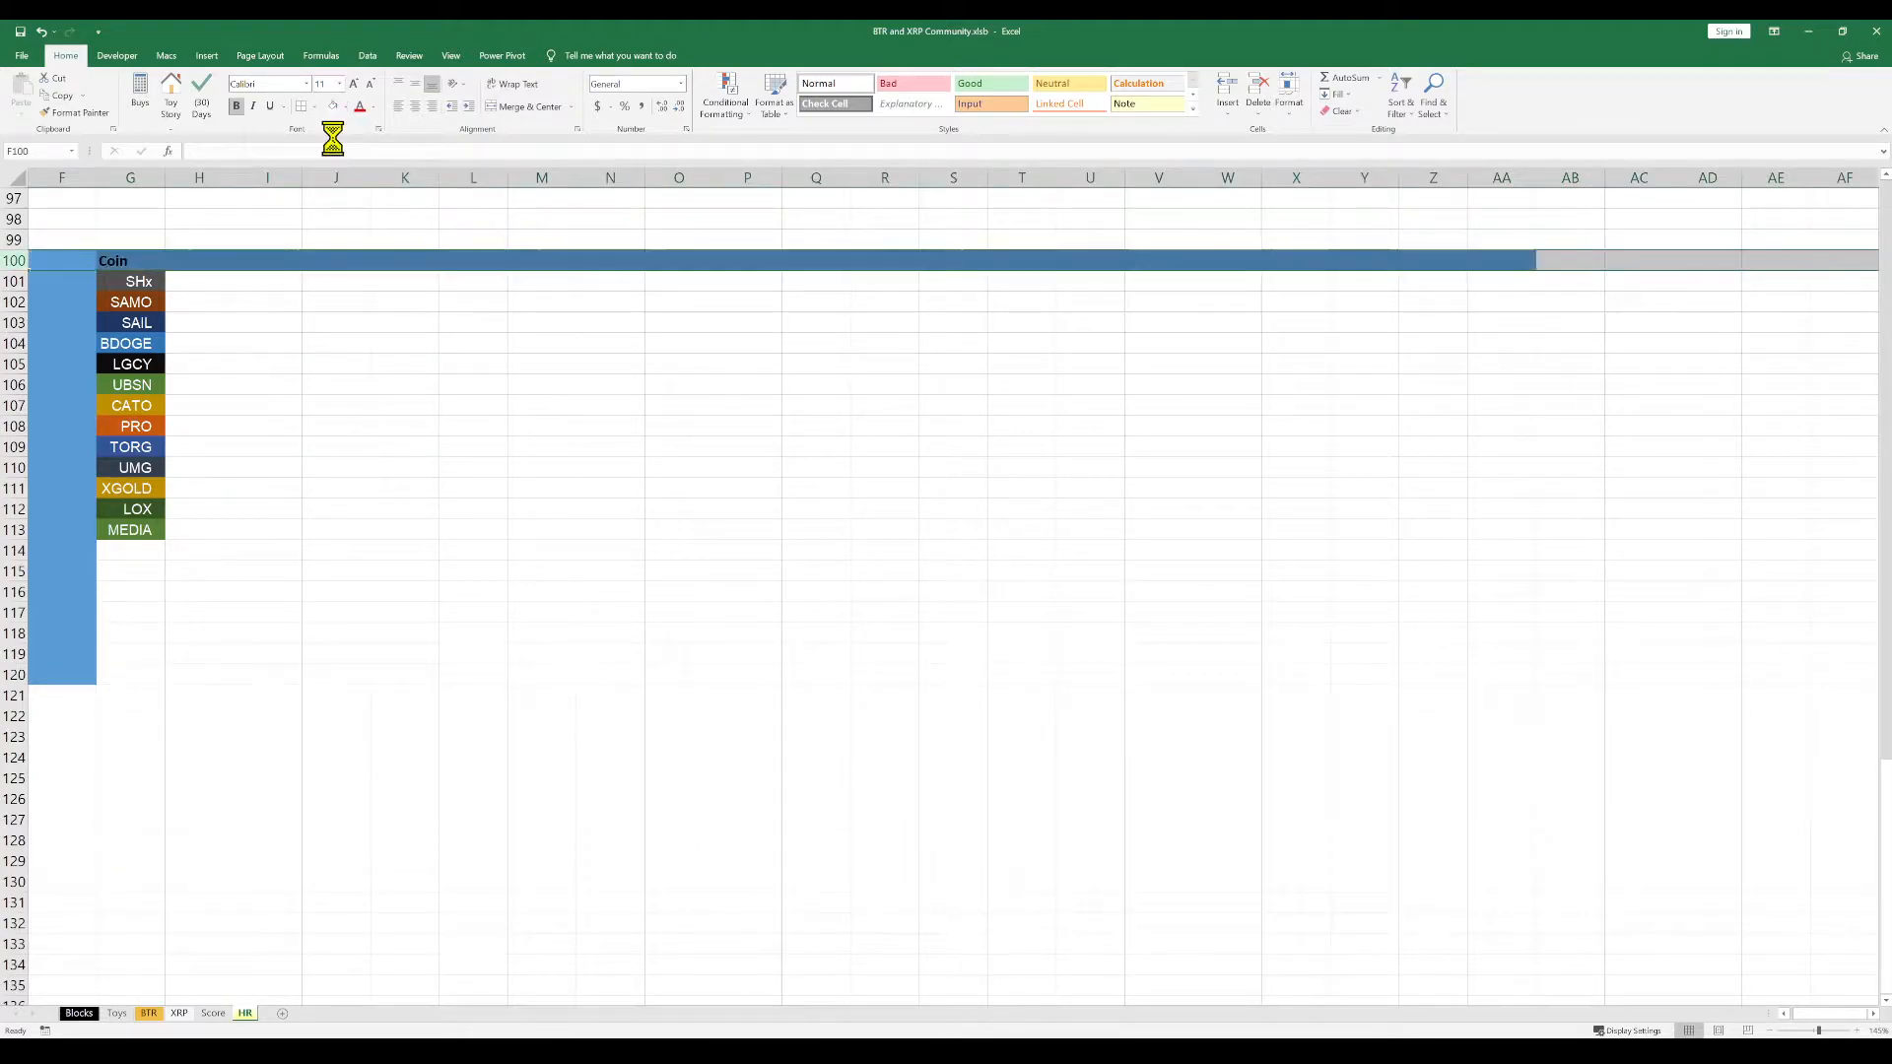
# Set the font colour of row 100 to white
pyautogui.click(372, 108)
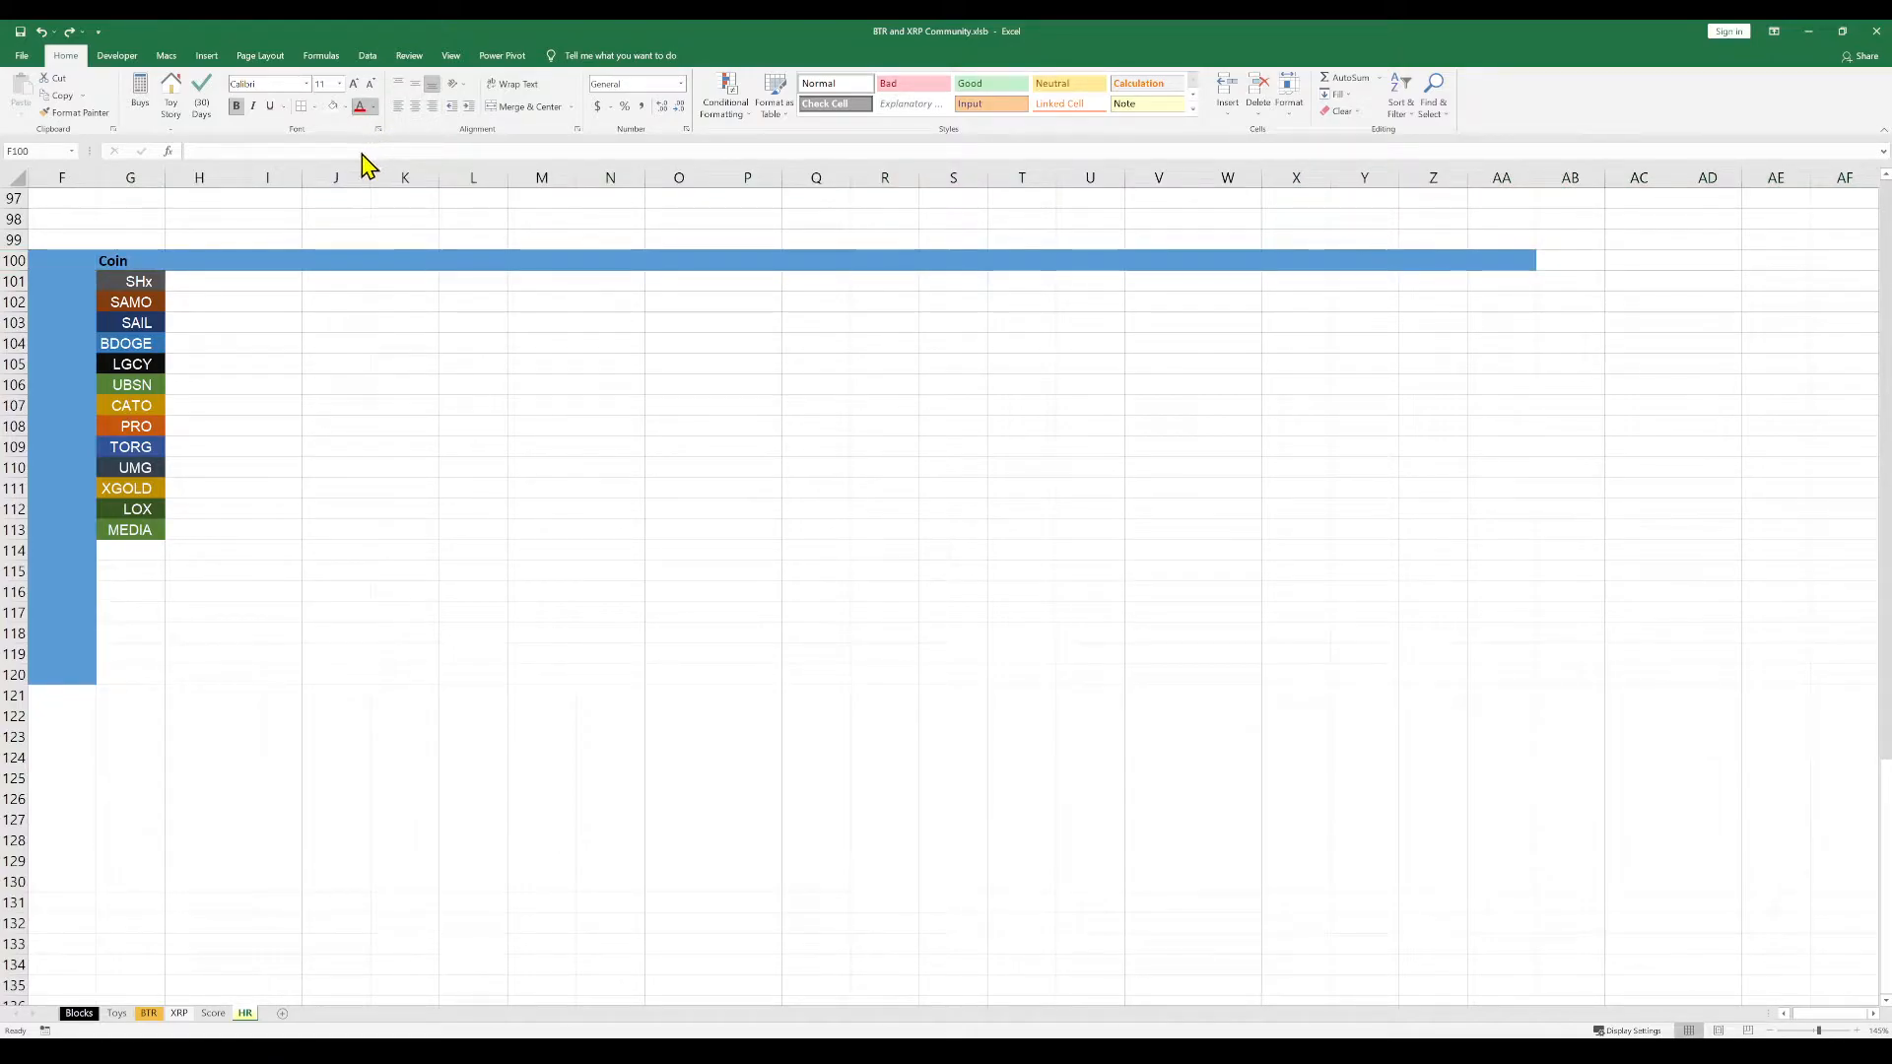
pyautogui.click(357, 153)
pyautogui.click(276, 404)
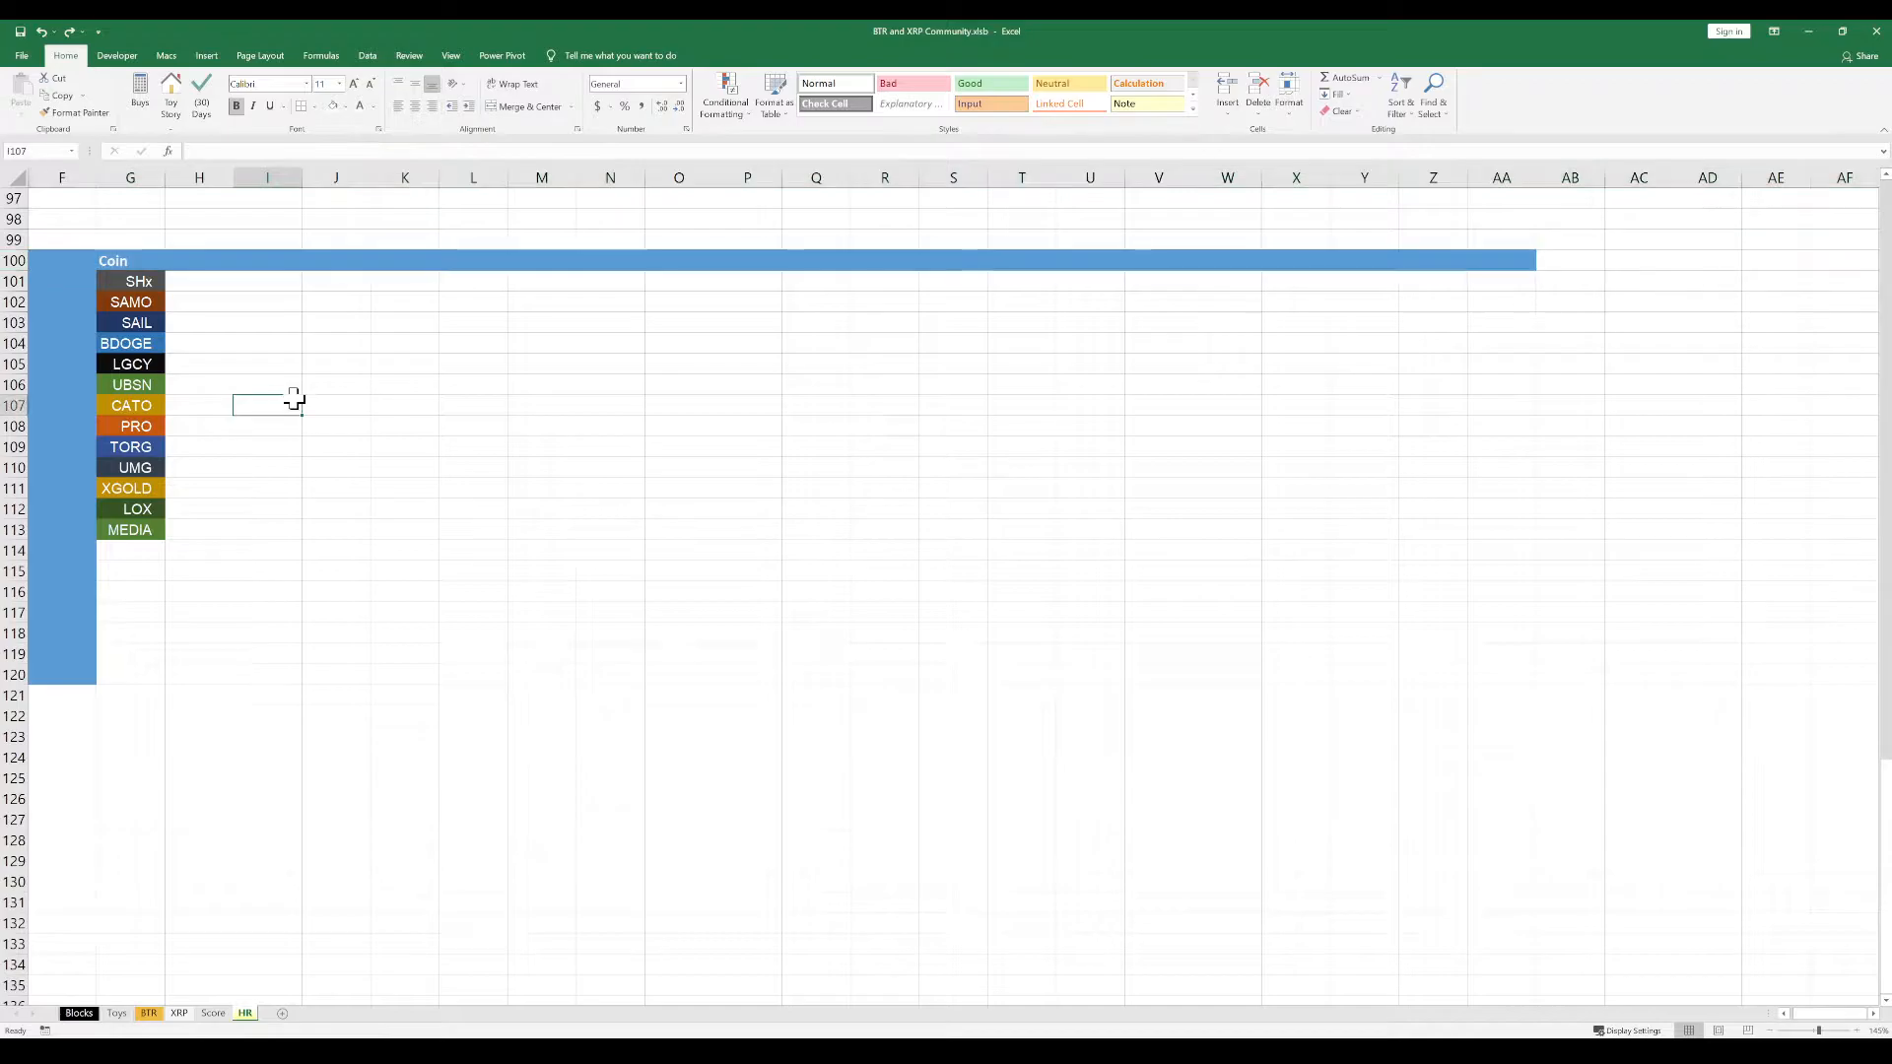
# Set the font of the entire sheet to Arial, size 12
pyautogui.click(21, 176)
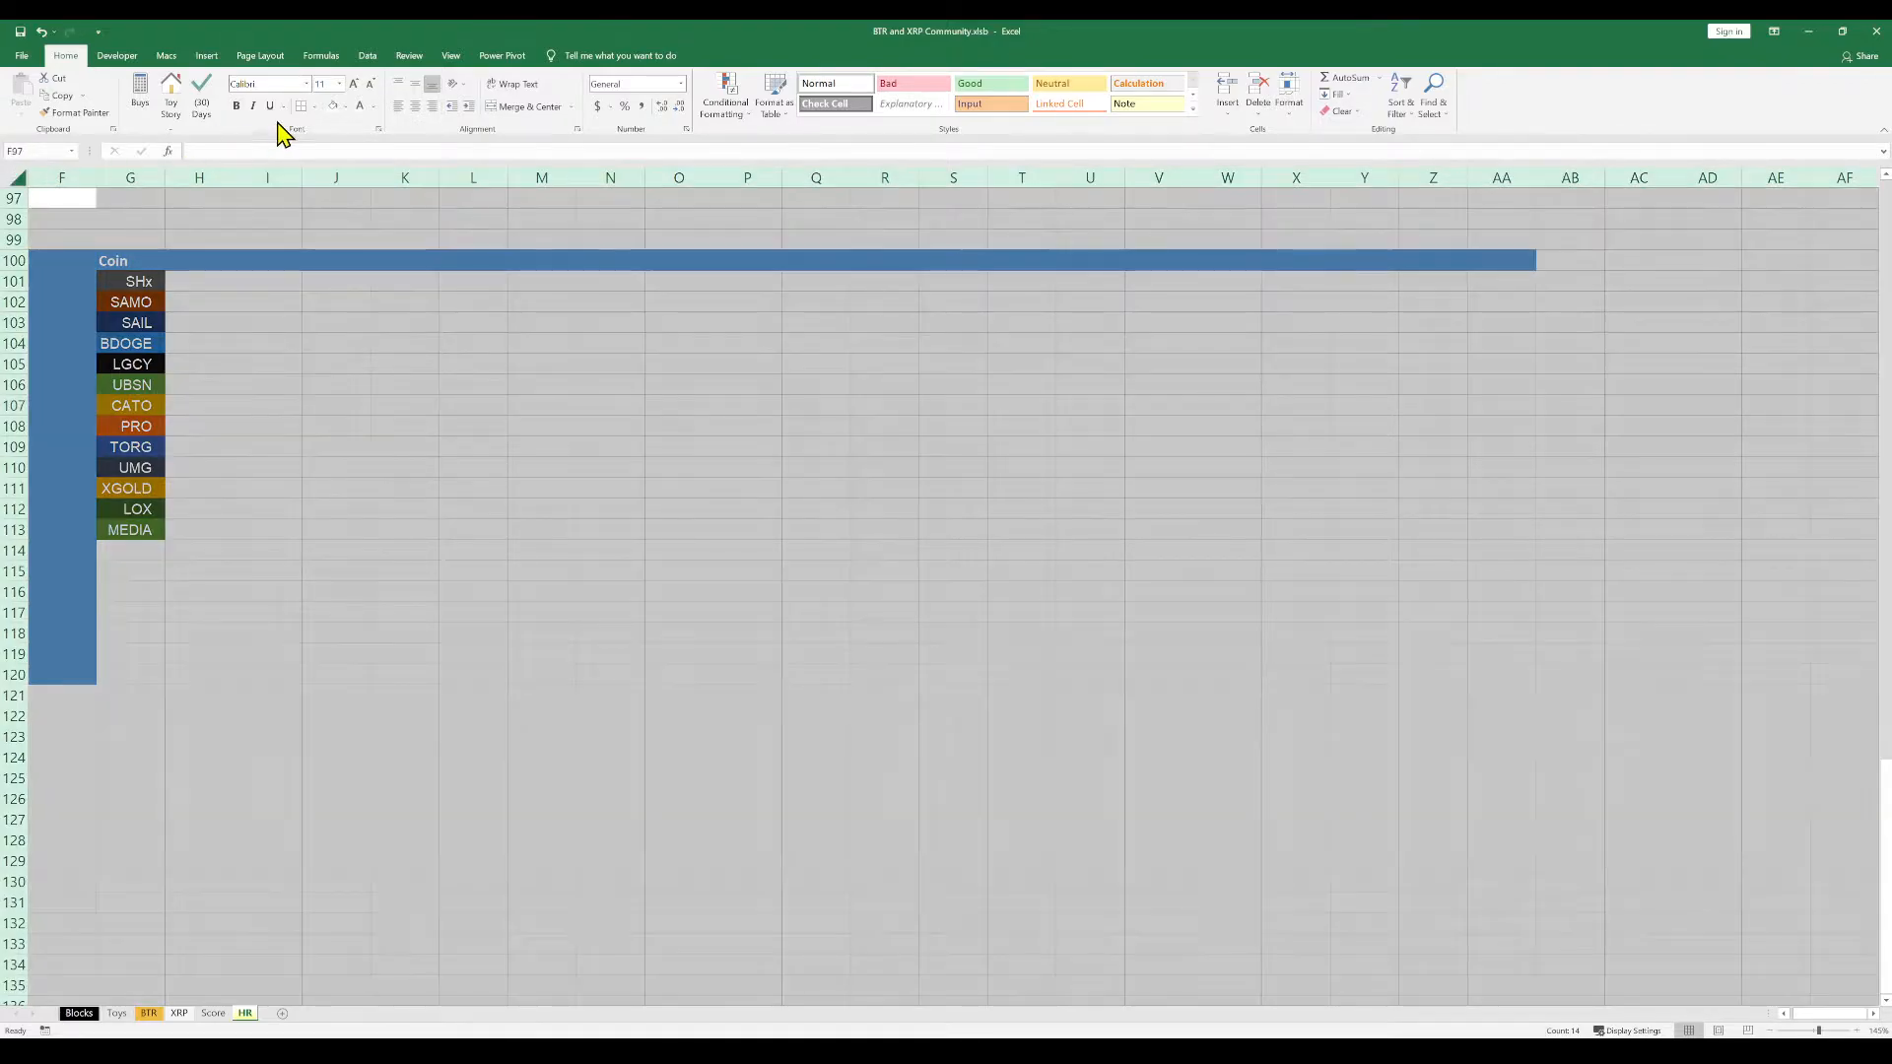
pyautogui.click(301, 84)
pyautogui.write('Arial')
pyautogui.press('Return')
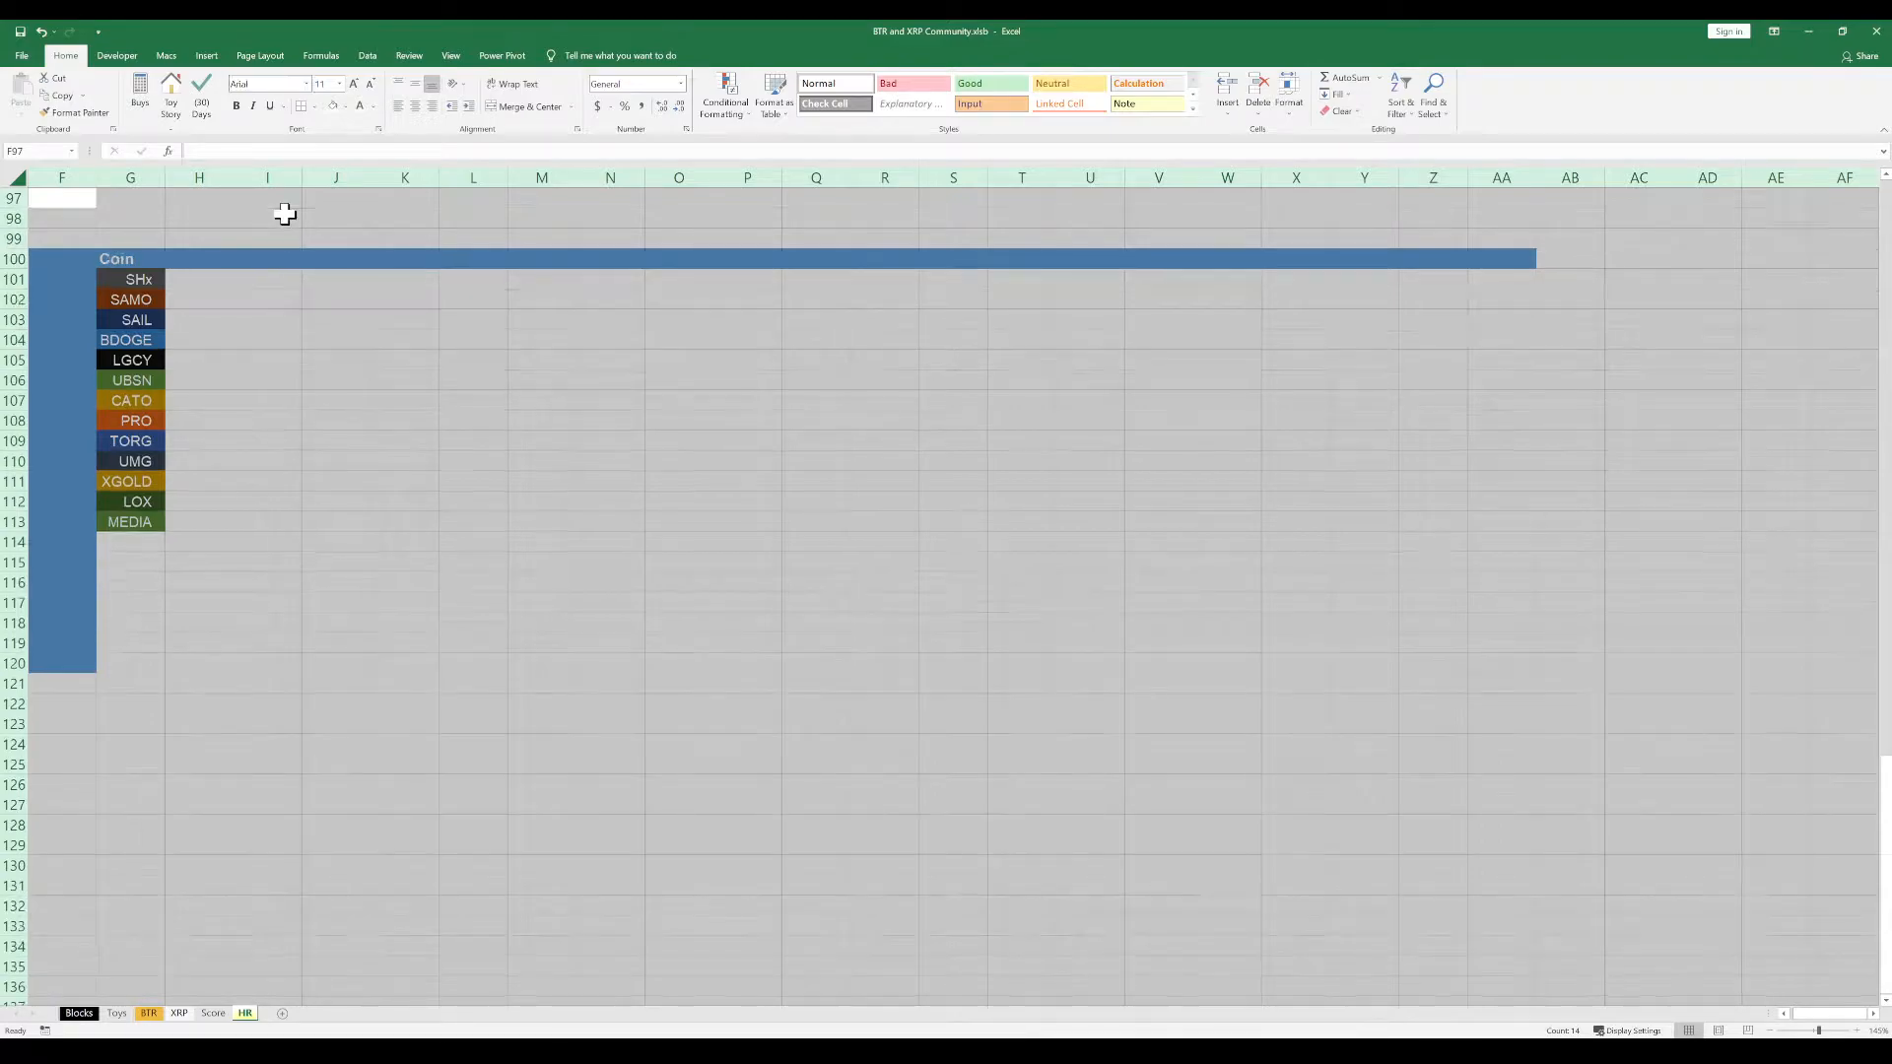
pyautogui.click(340, 85)
pyautogui.write('12')
pyautogui.press('Return')
pyautogui.click(327, 333)
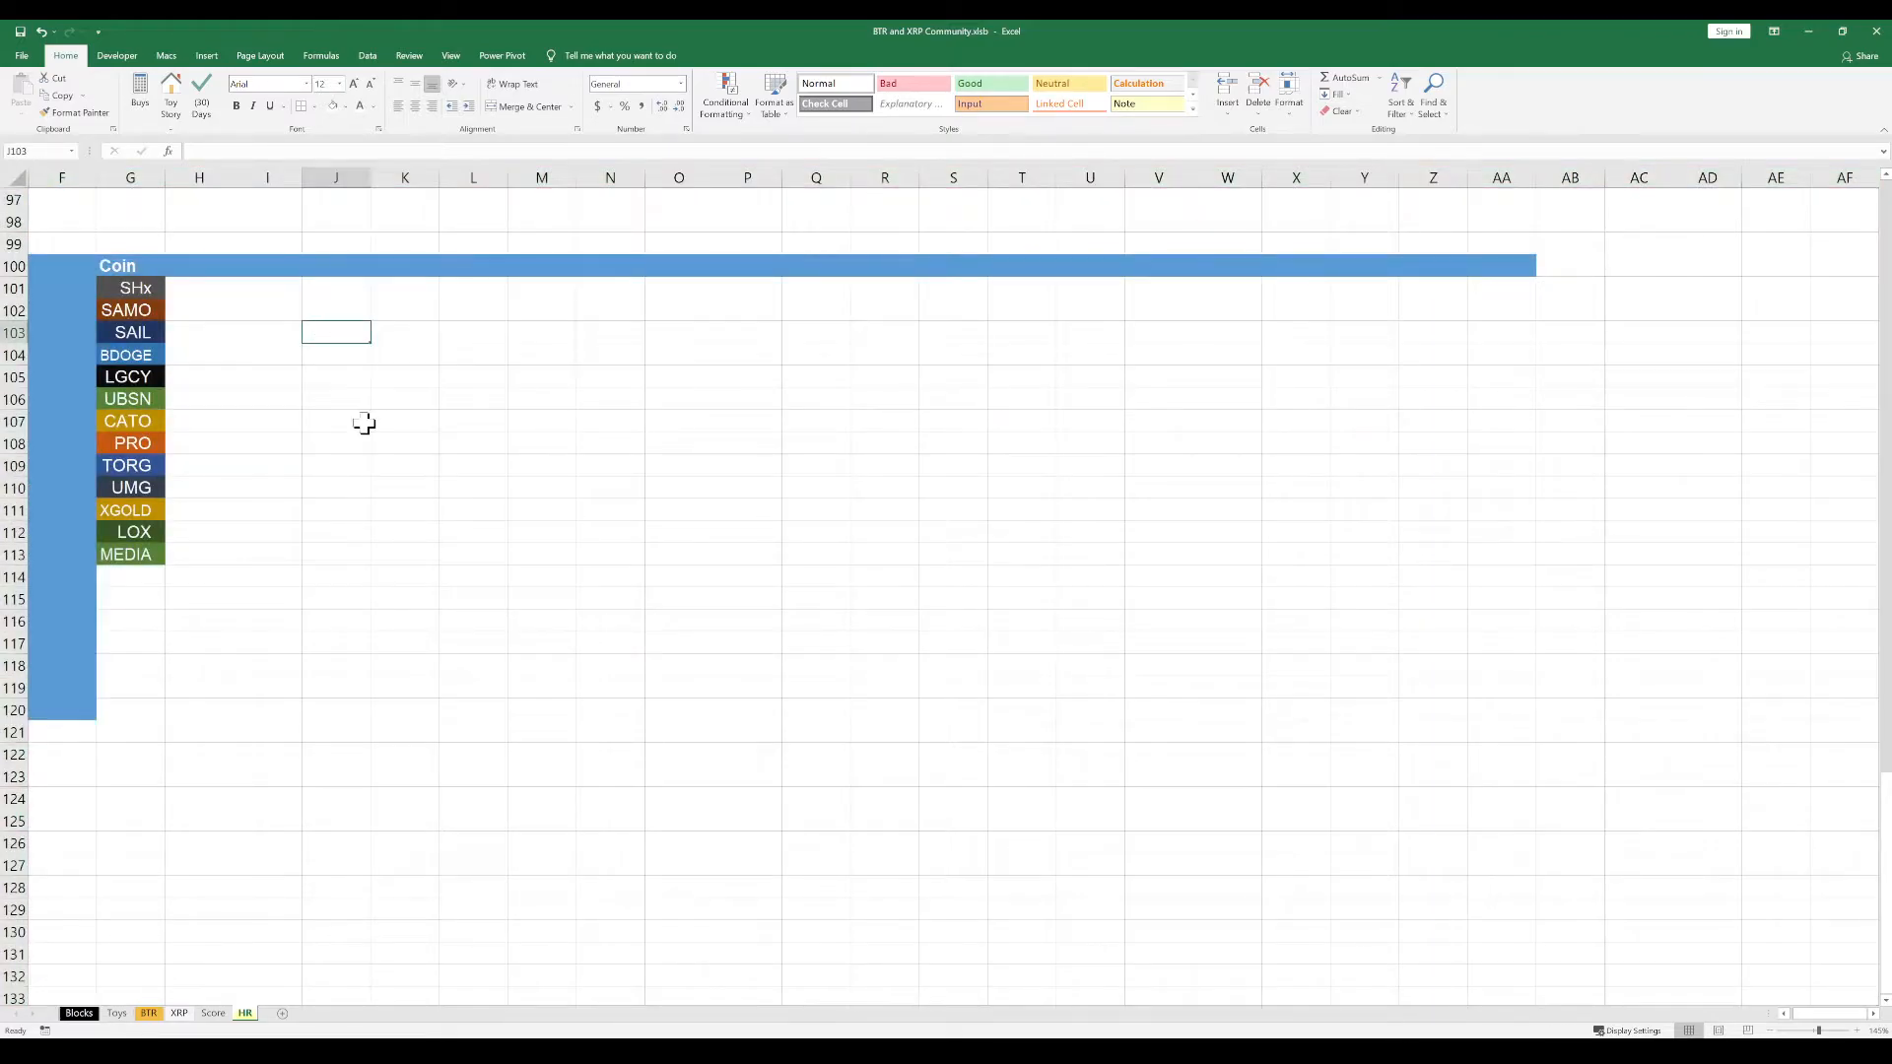
pyautogui.scroll(1, 364, 424)
pyautogui.scroll(-3, 371, 490)
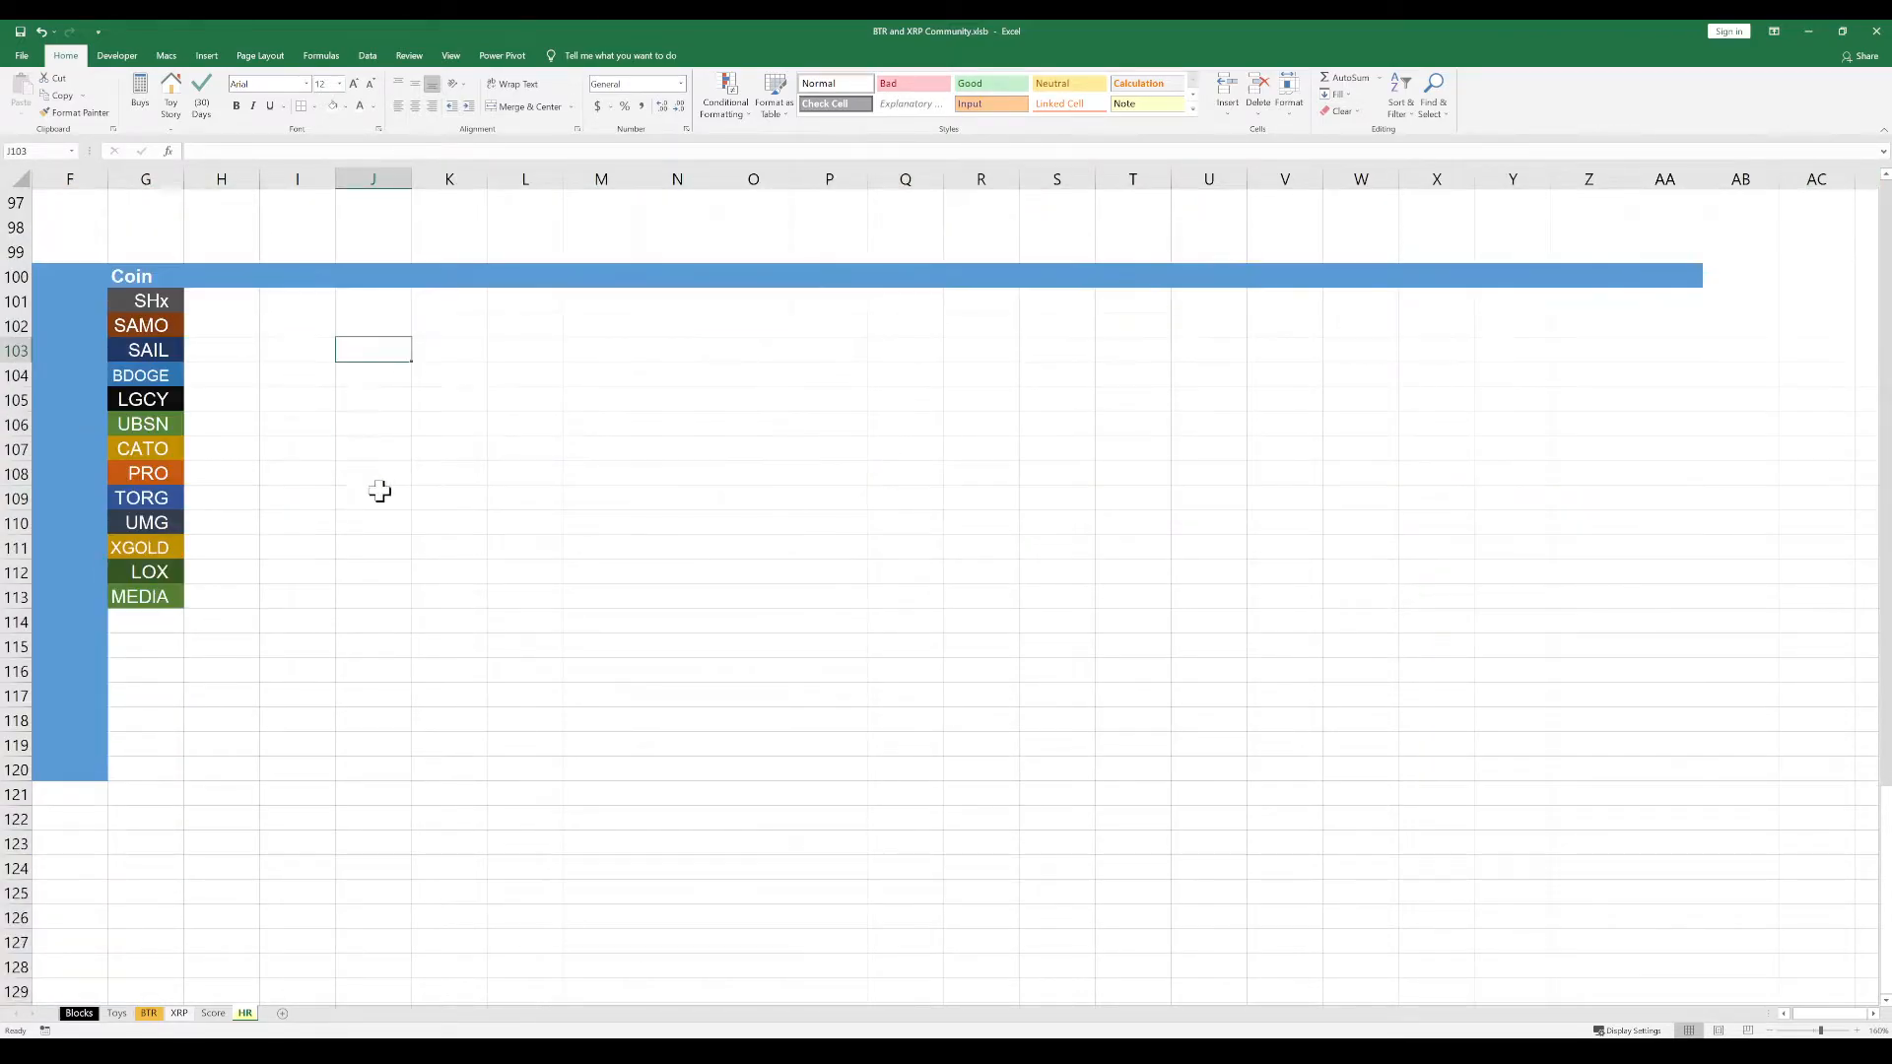
pyautogui.click(480, 518)
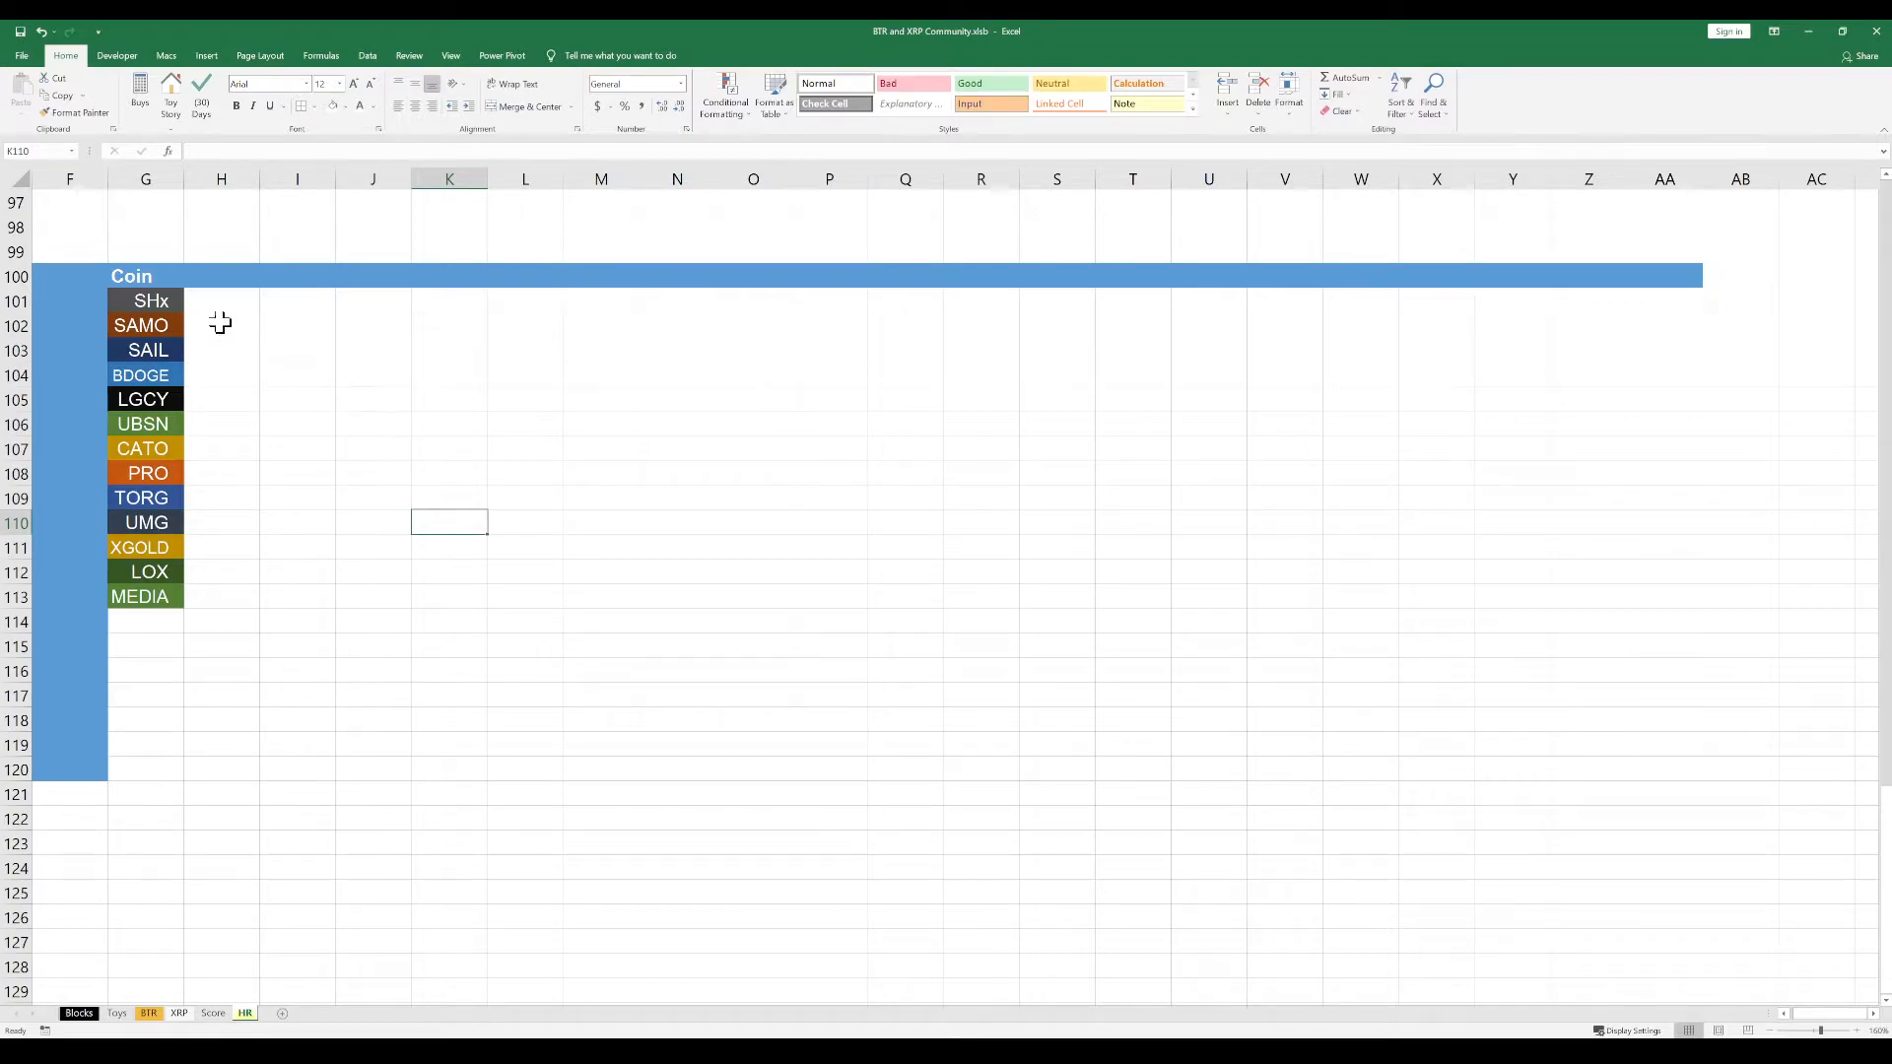
pyautogui.click(168, 276)
pyautogui.click(164, 309)
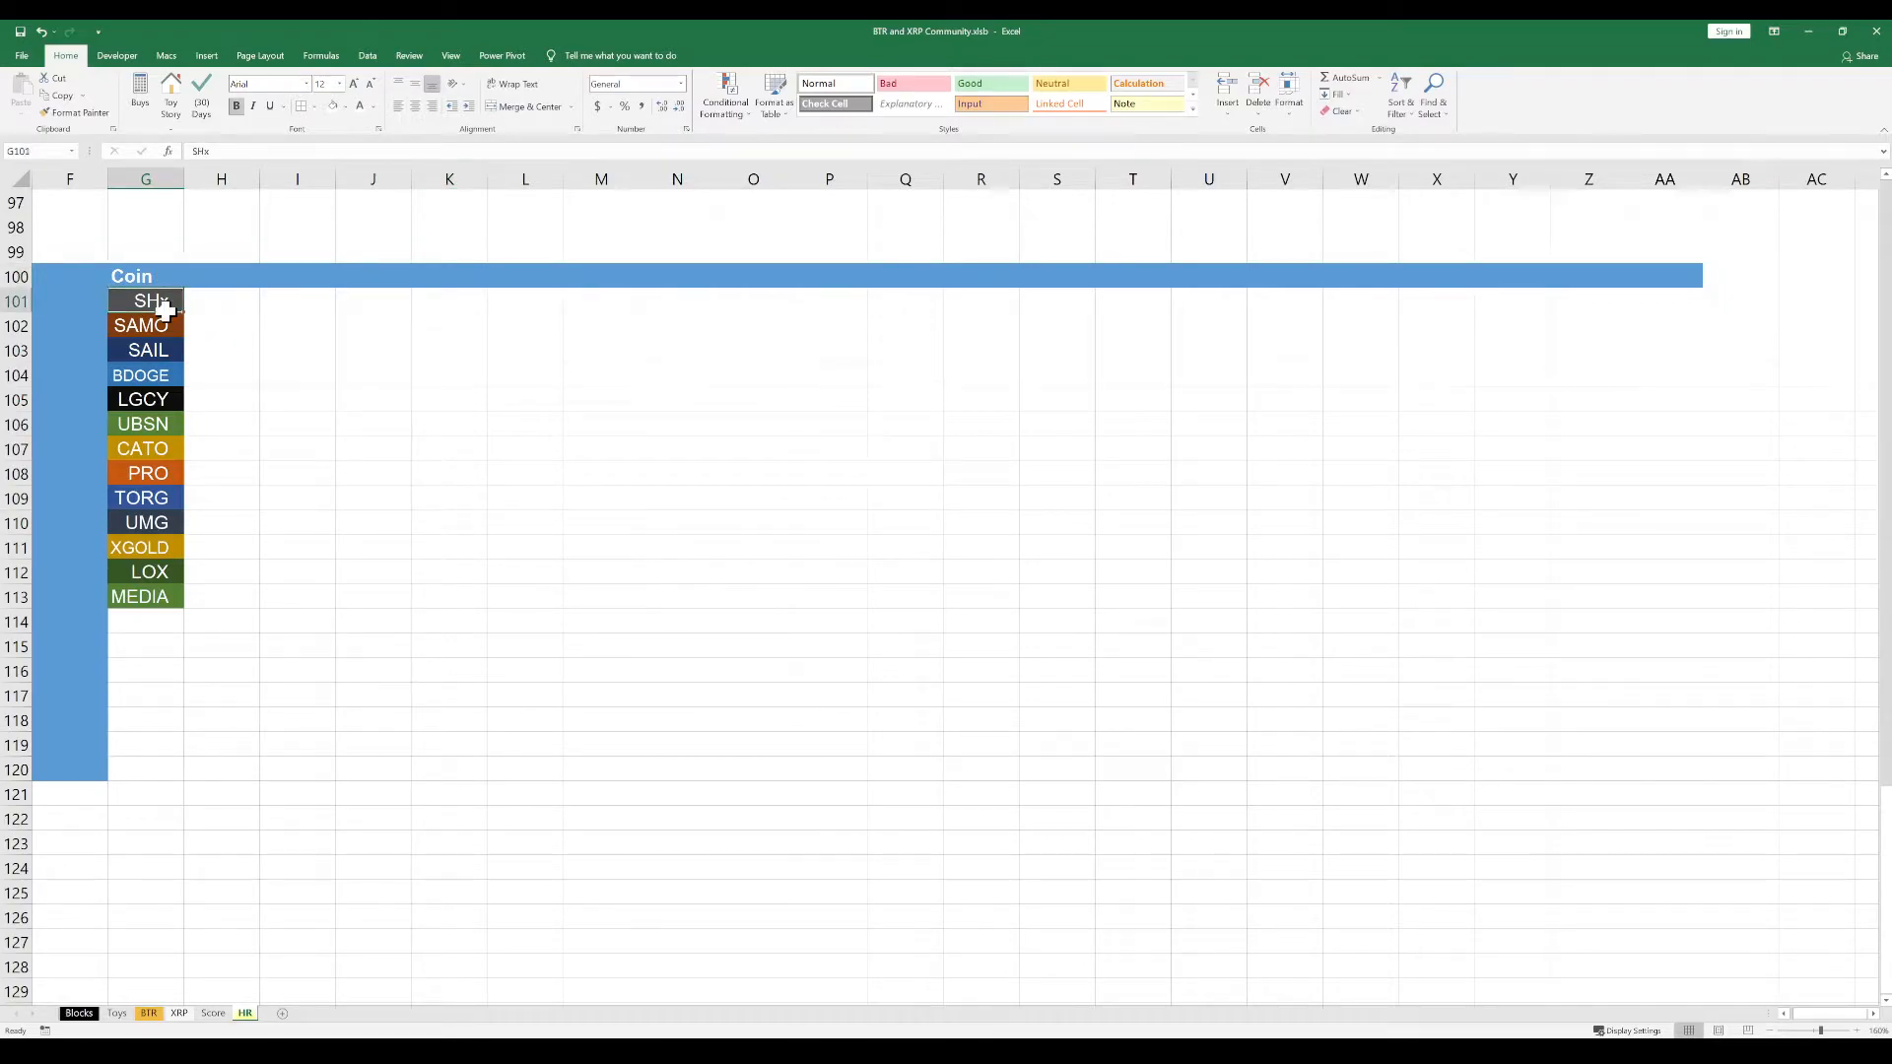
pyautogui.click(285, 343)
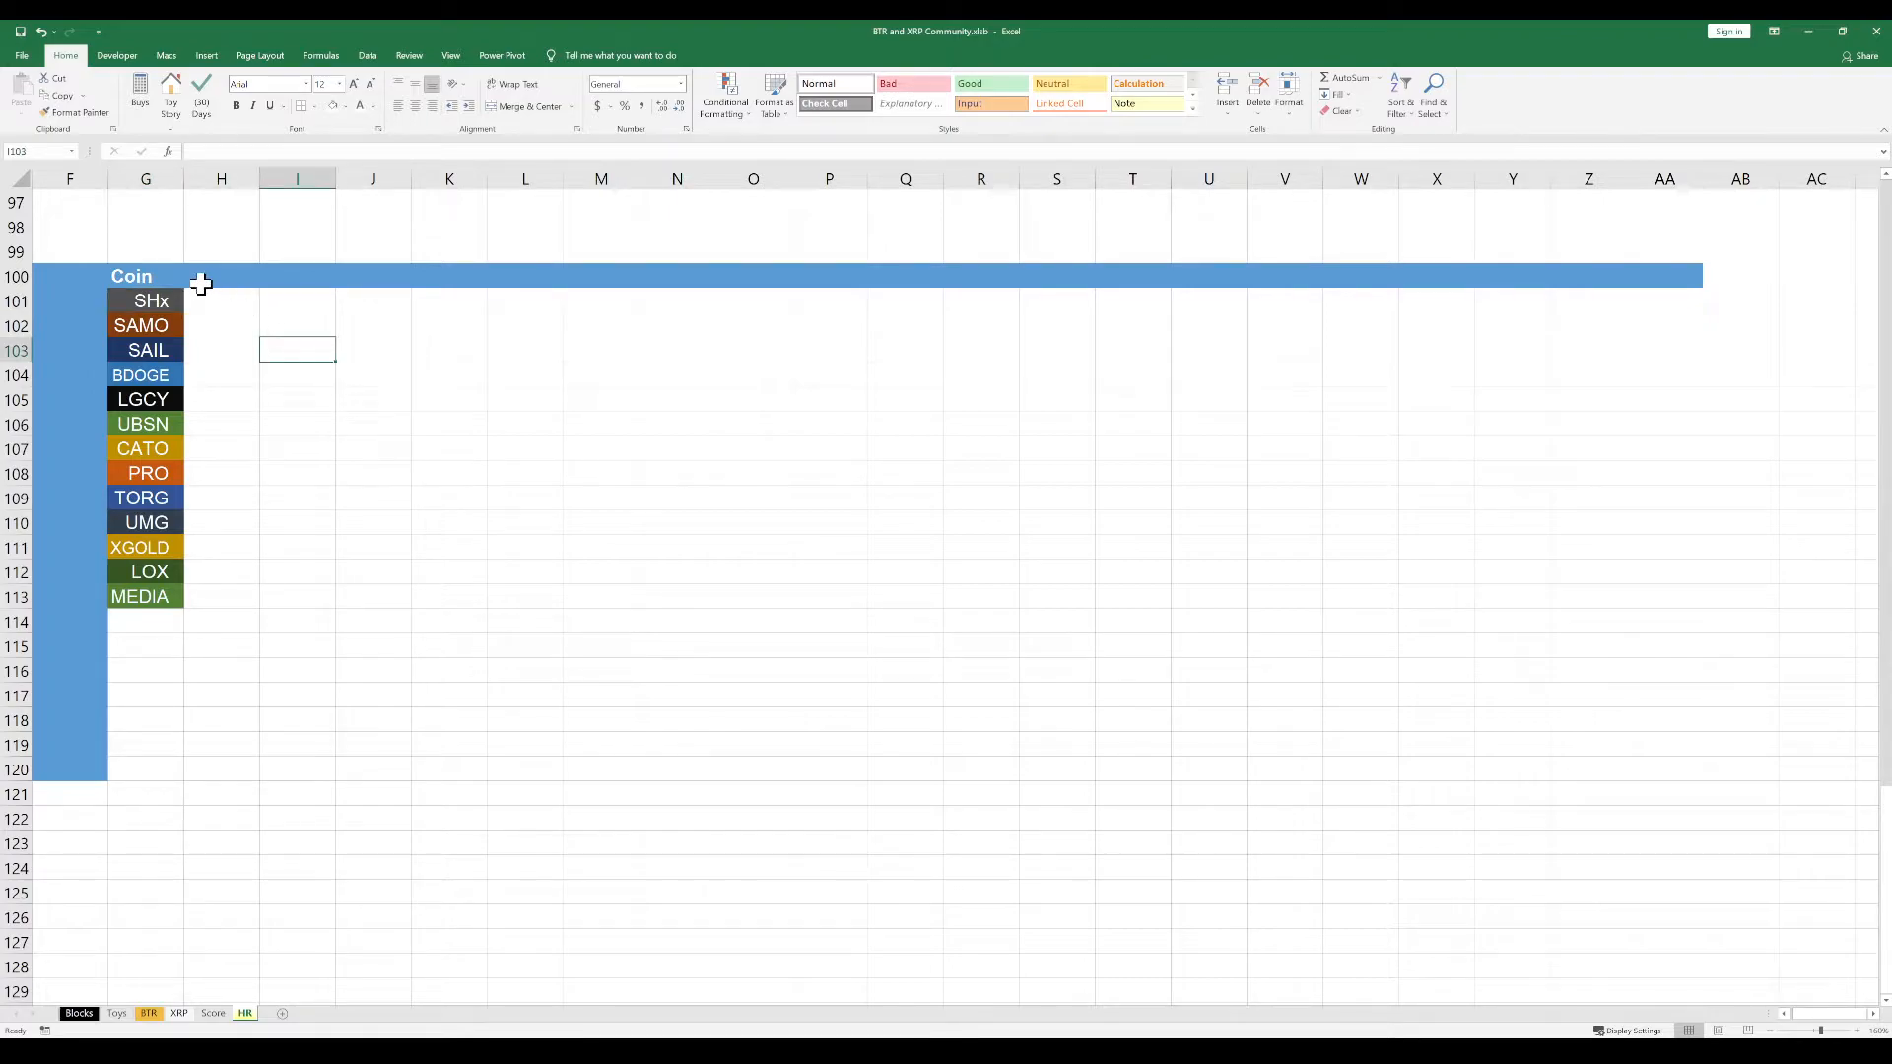
pyautogui.click(76, 281)
pyautogui.click(69, 315)
pyautogui.click(55, 308)
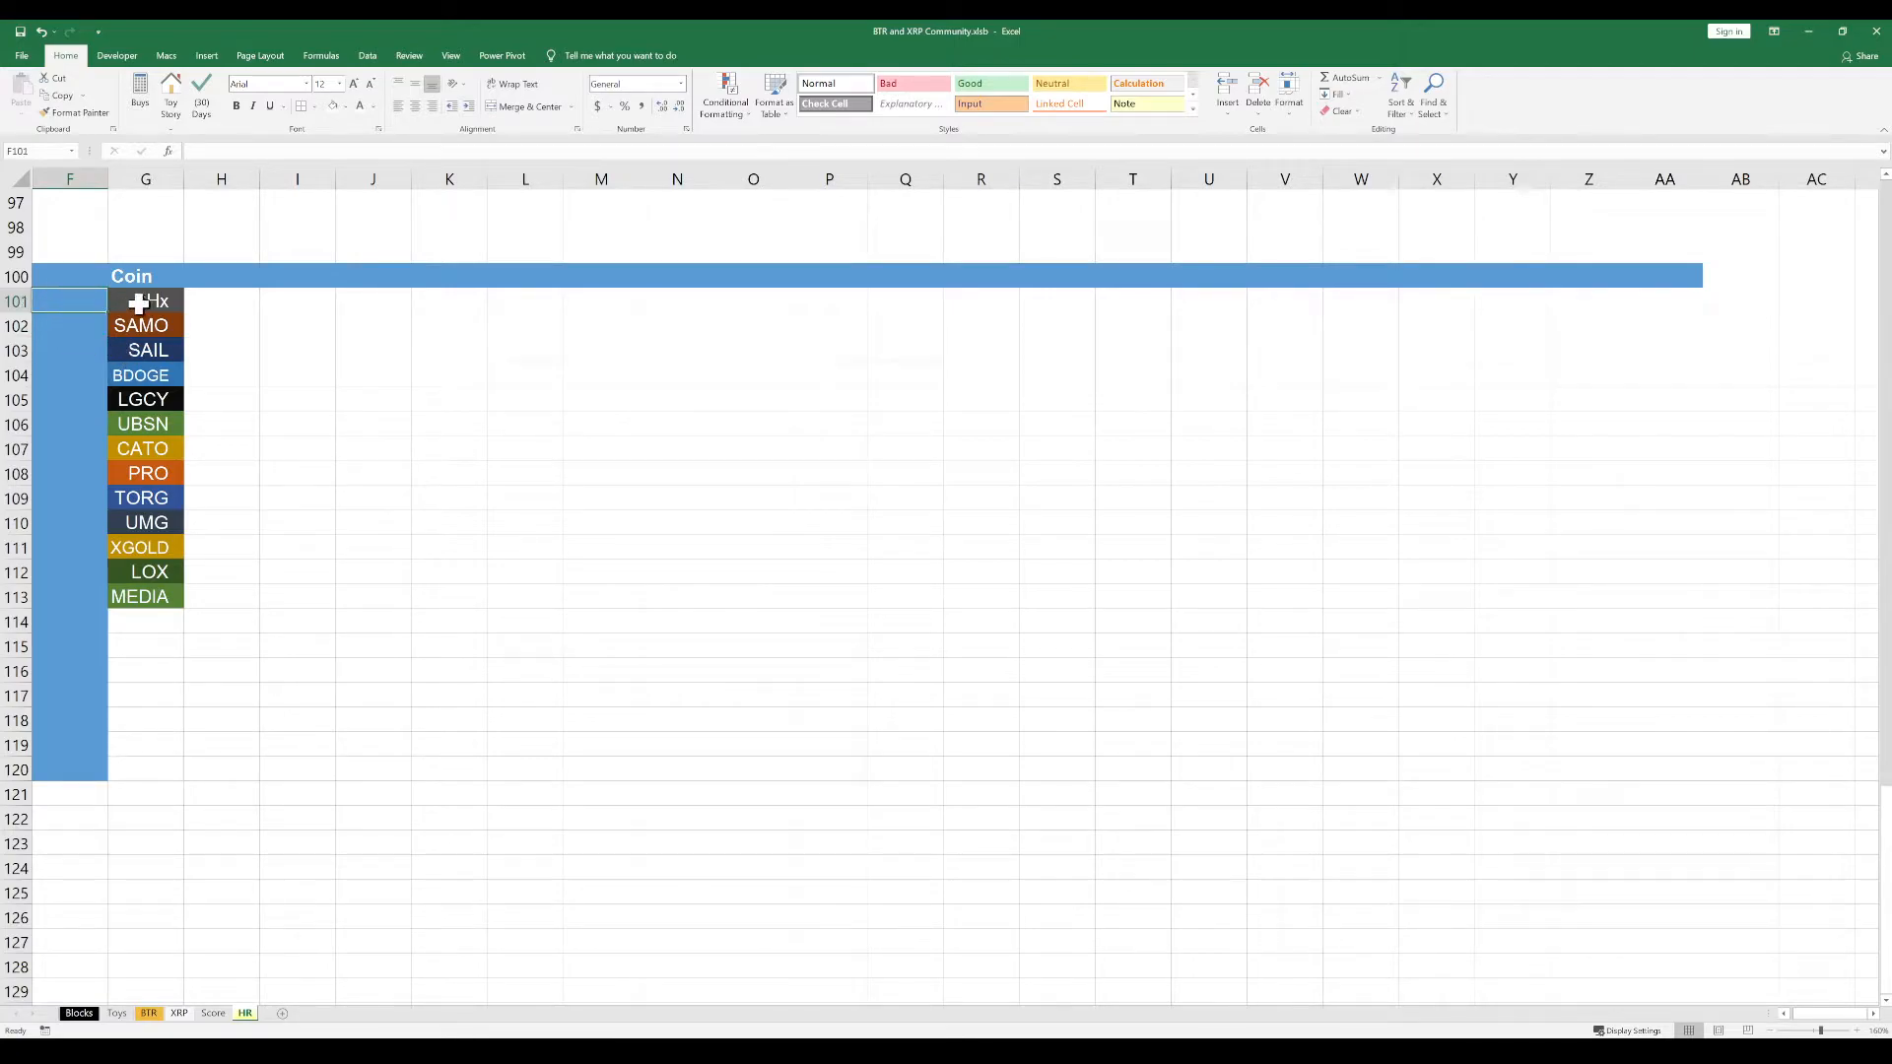
# Copy the date column's formatting from the other window and paste it onto the whole of column H
pyautogui.click(217, 306)
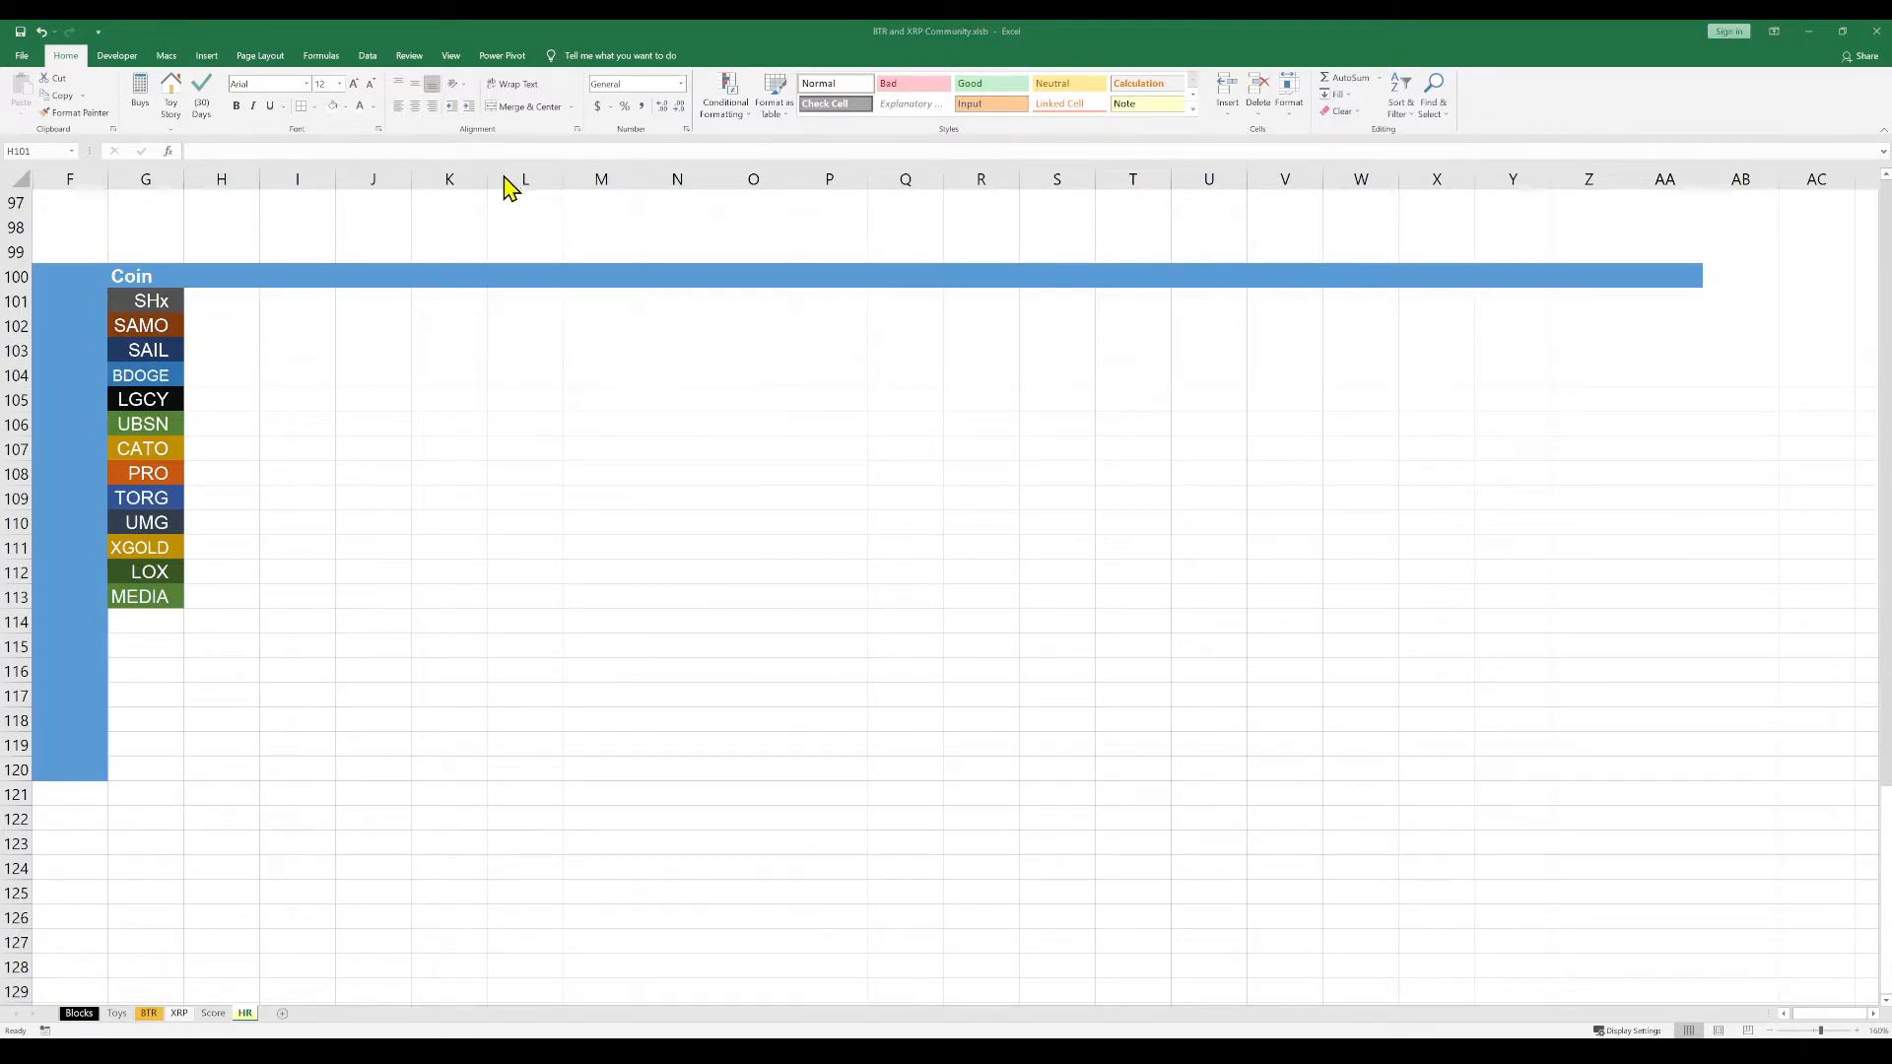
pyautogui.hotkey('ctrl', 'c')
pyautogui.click(335, 309)
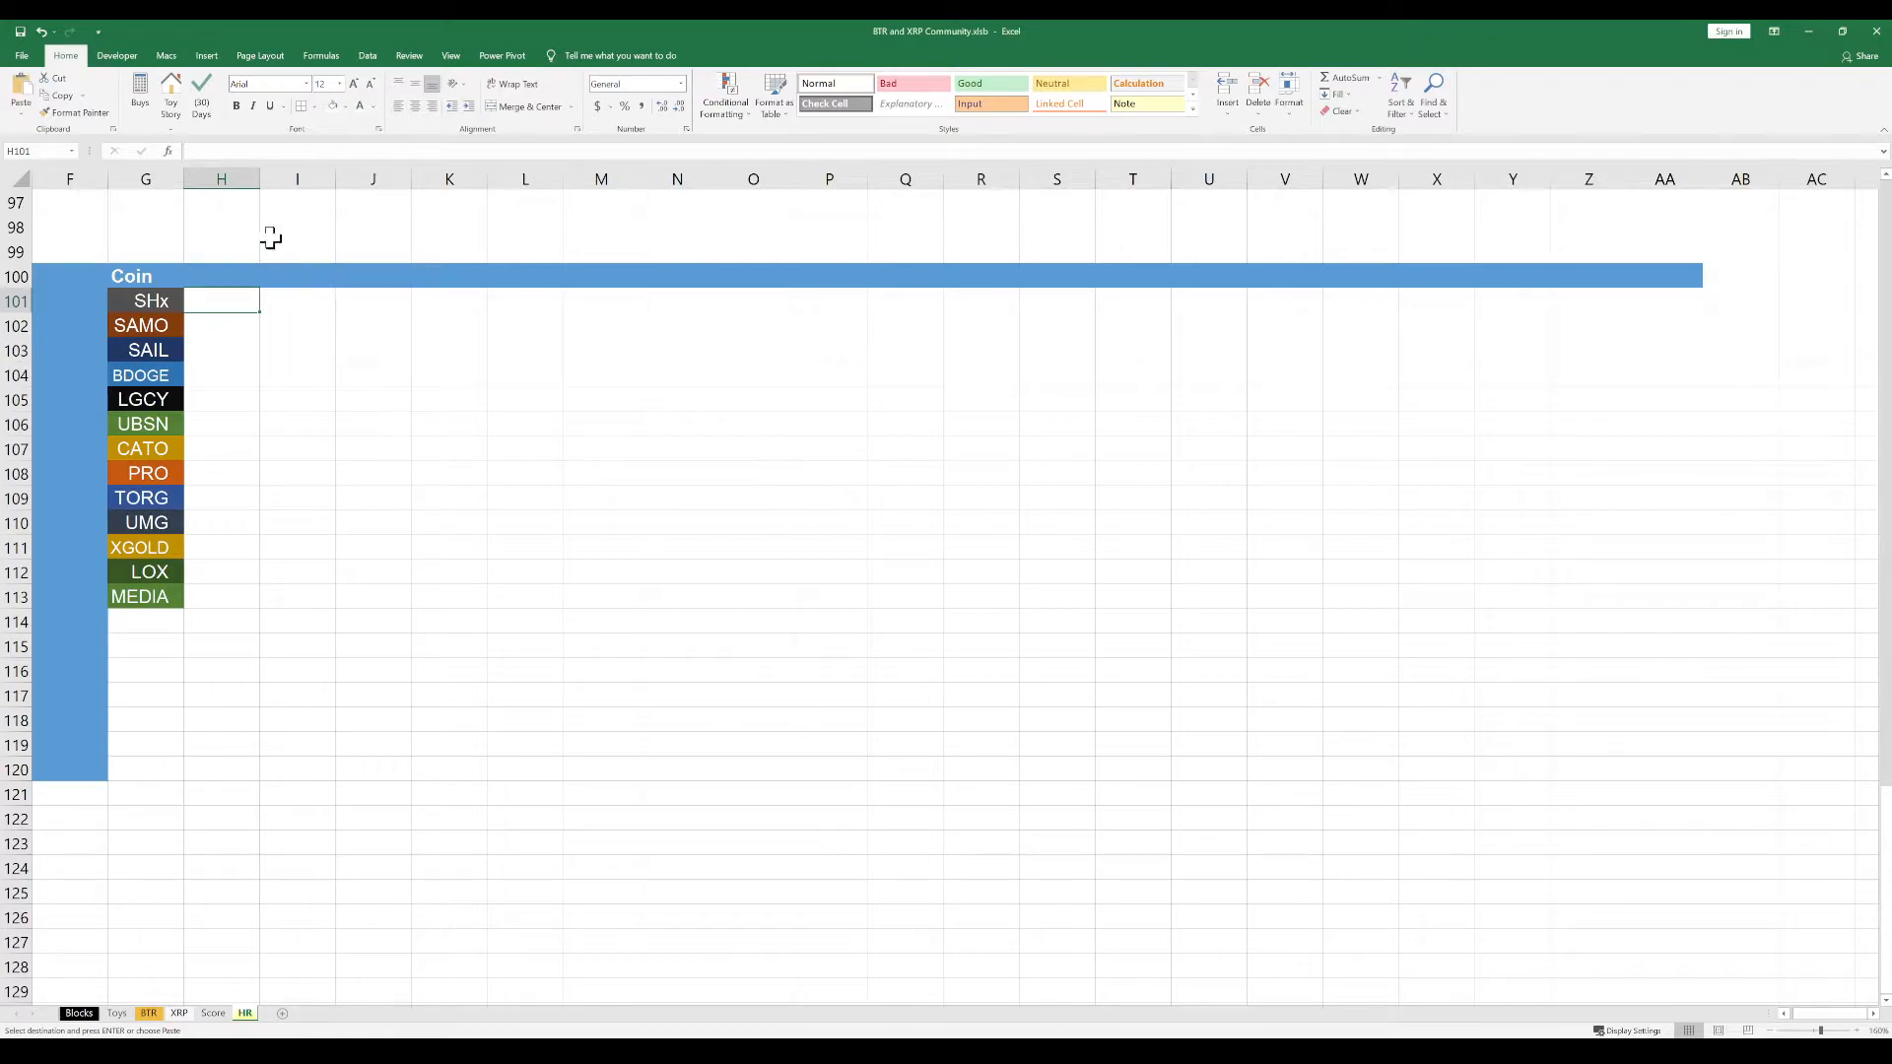
pyautogui.click(235, 181)
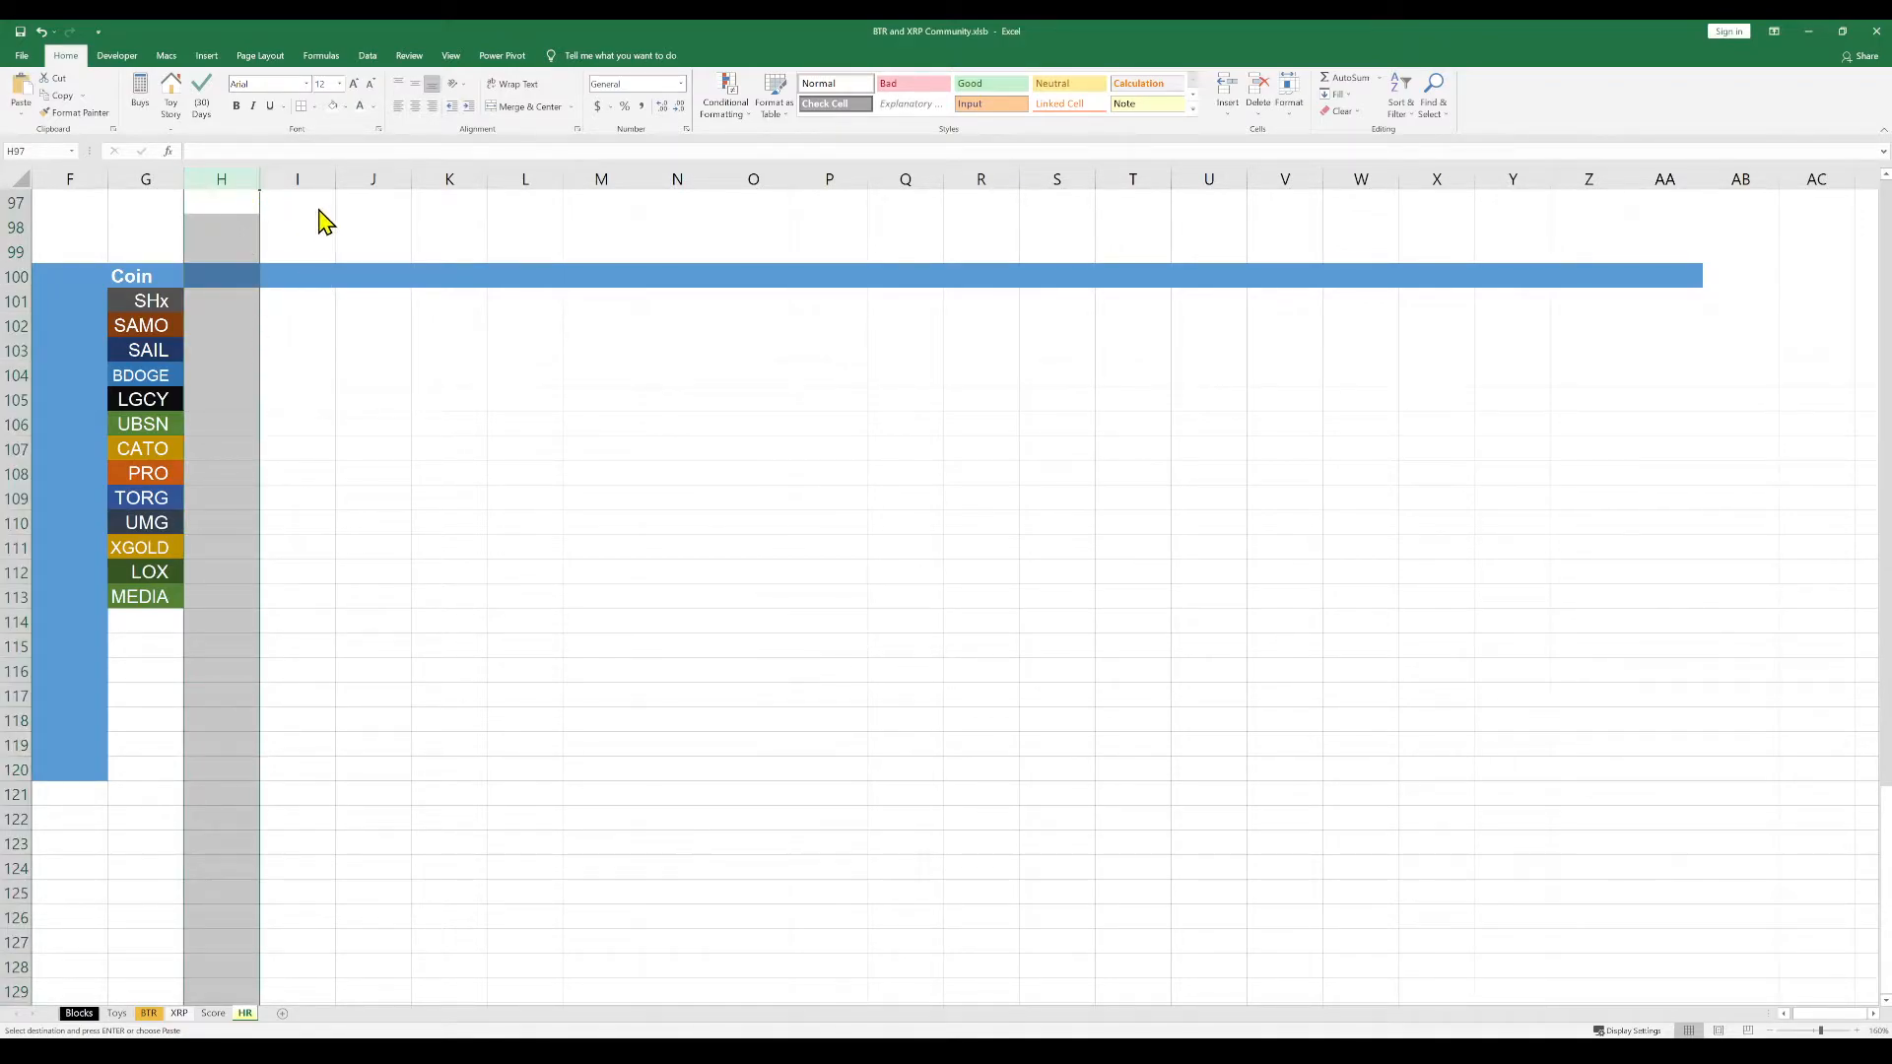
pyautogui.hotkey('ctrl', 'v')
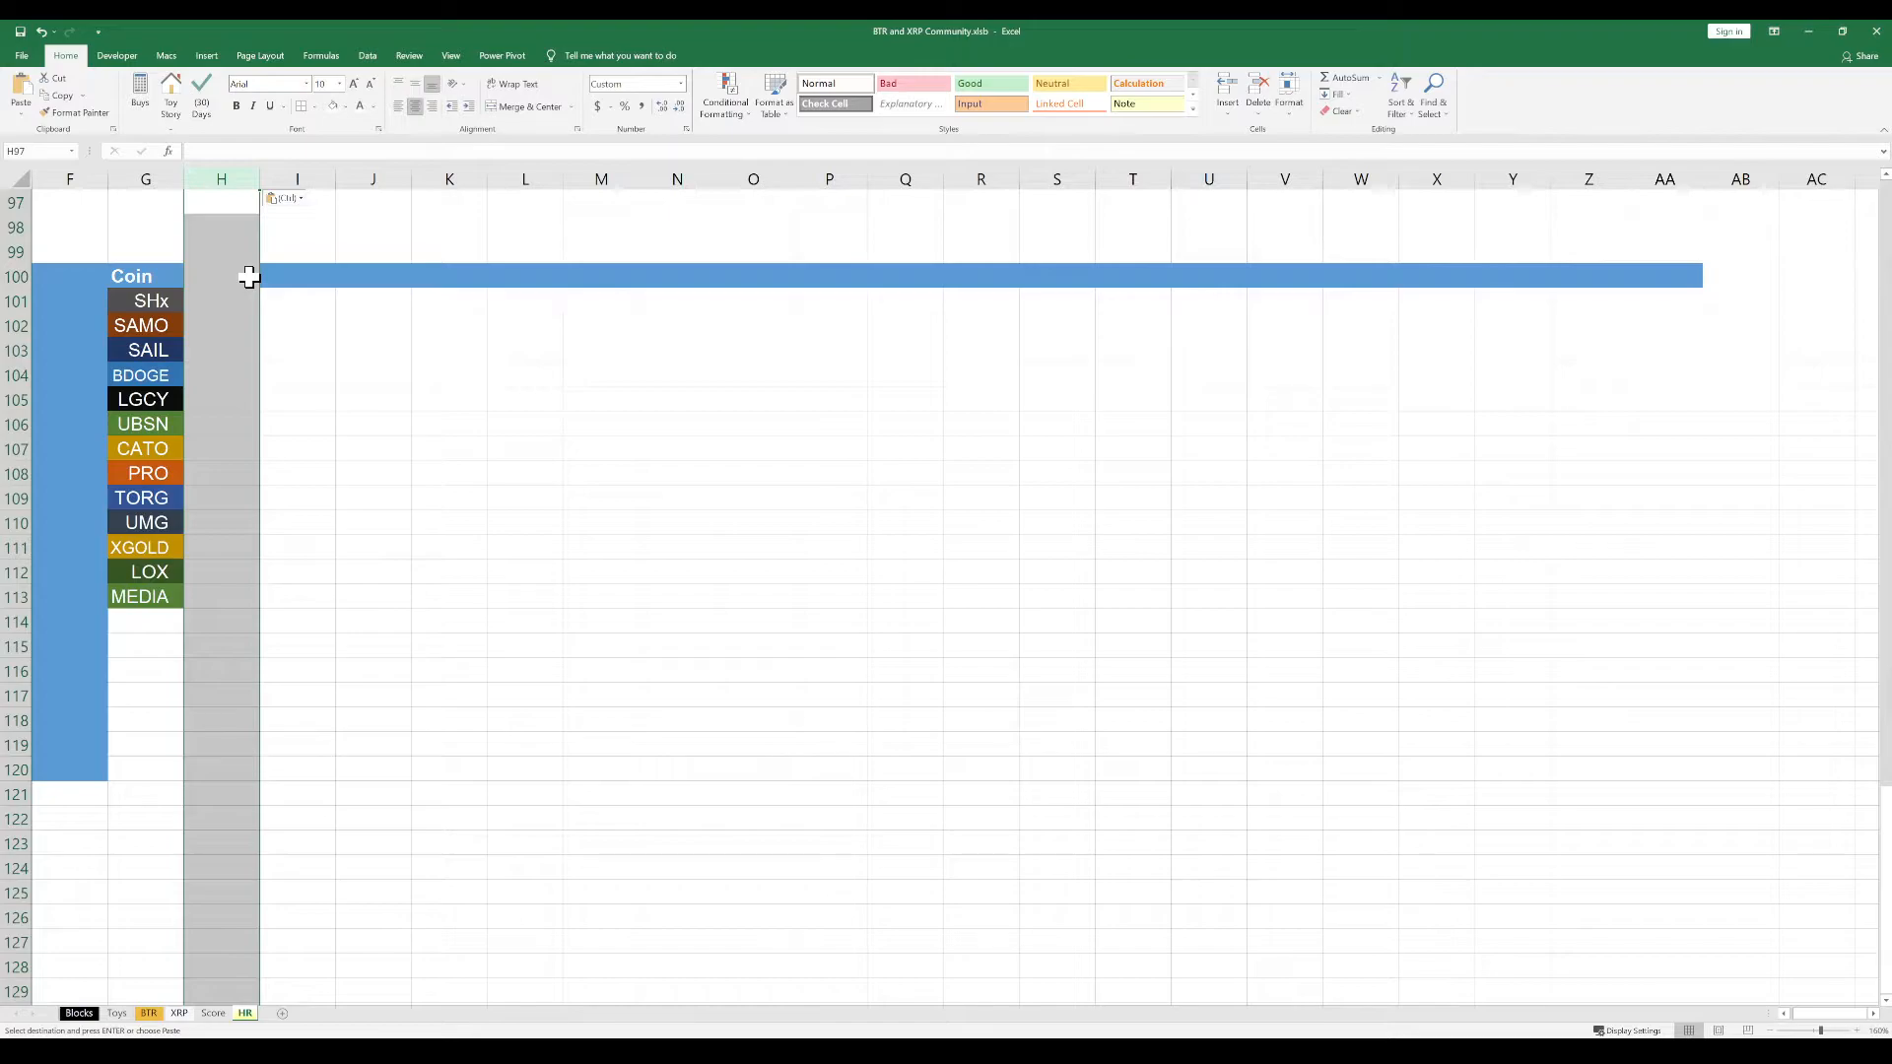
# Fill cell H100 with the same blue as the row 100 divider
pyautogui.click(248, 277)
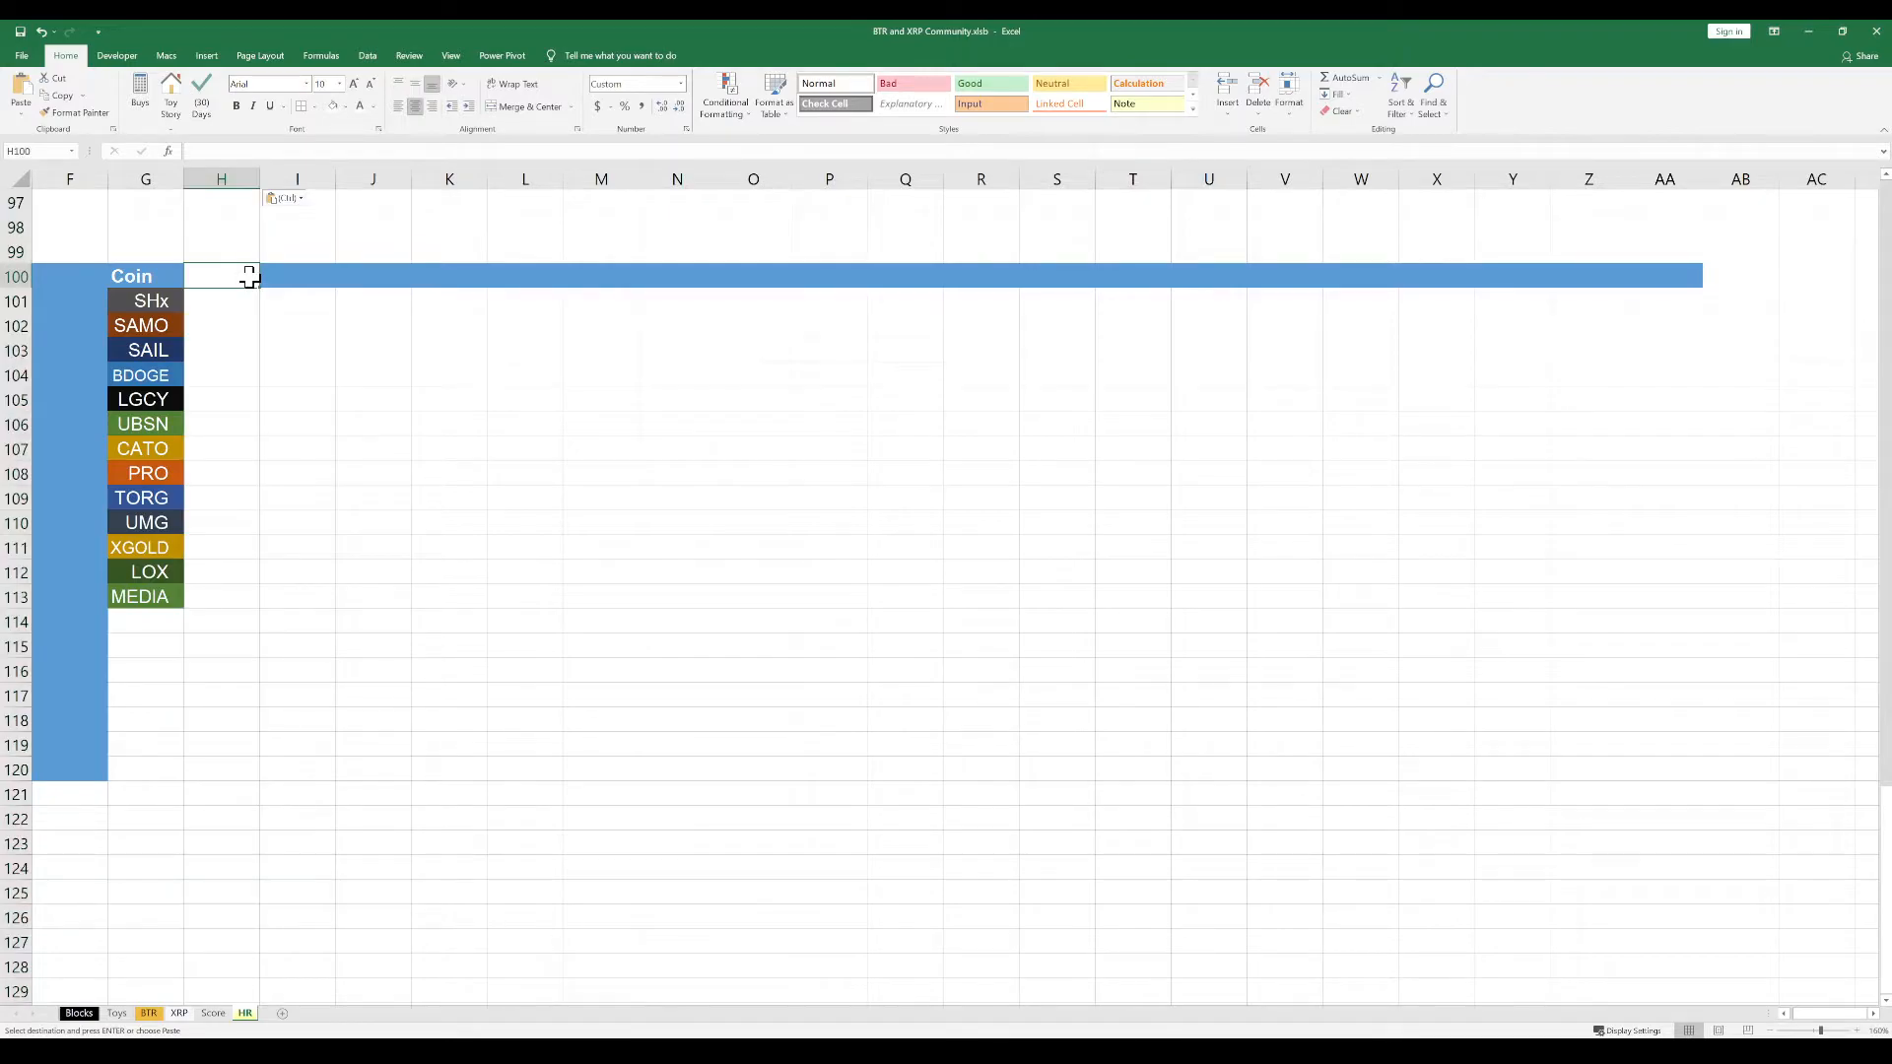
pyautogui.click(346, 108)
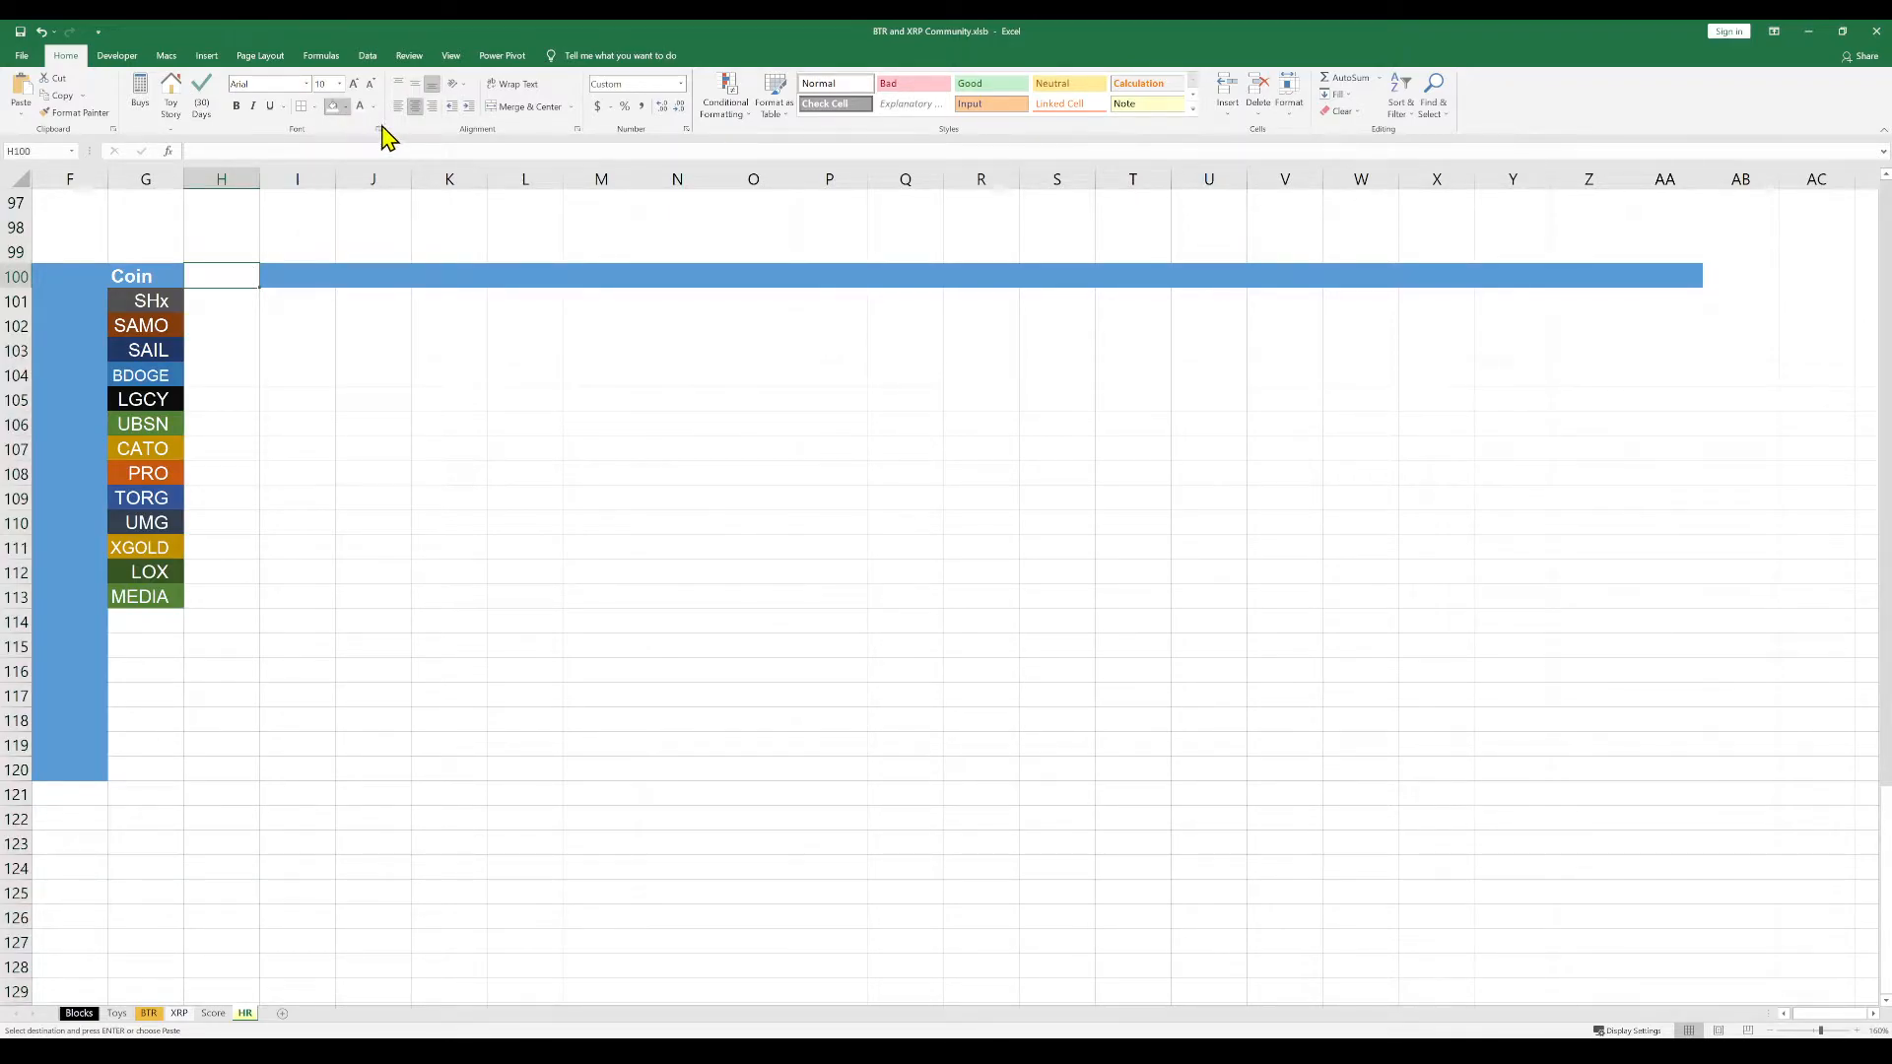
pyautogui.click(443, 148)
pyautogui.click(239, 301)
pyautogui.click(275, 325)
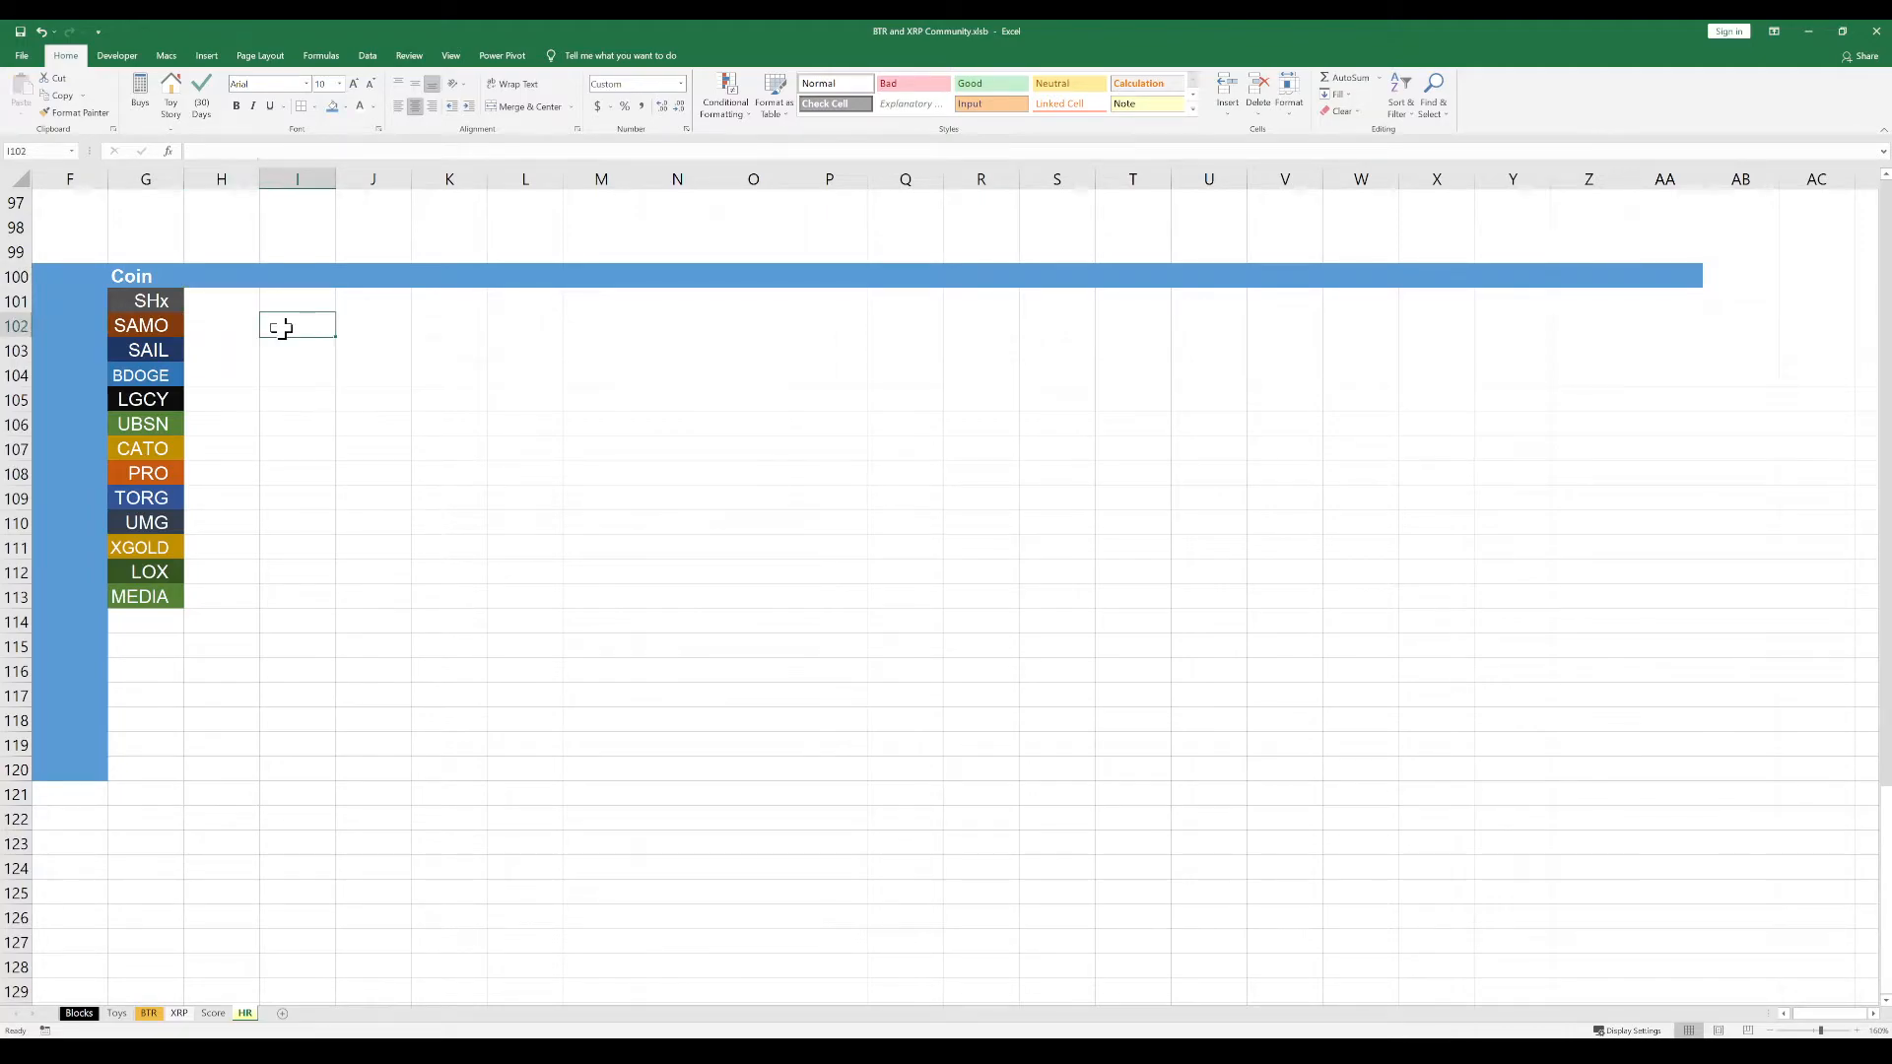
# Copy the coin dates, Aug 25, 2021 through Sep 29, 2021, from the other window and paste them starting at H101
pyautogui.click(227, 306)
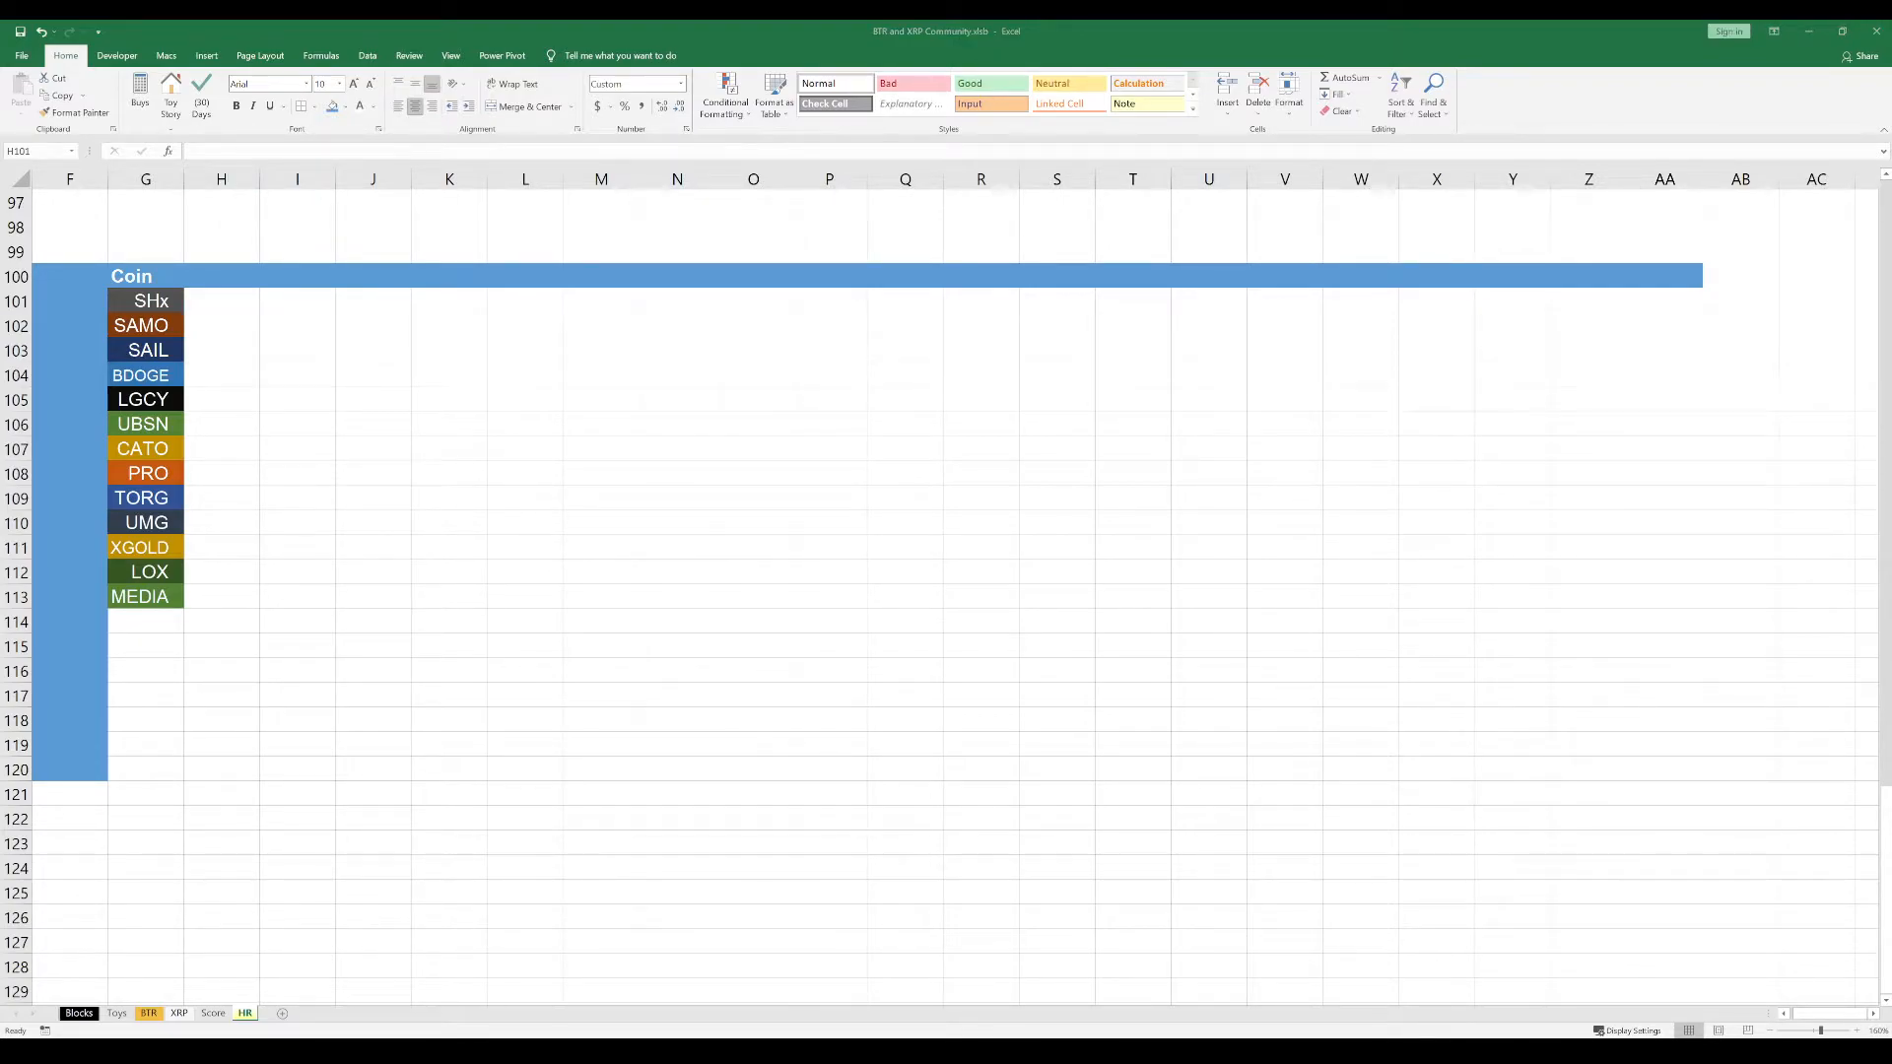
pyautogui.hotkey('ctrl', 'c')
pyautogui.click(232, 304)
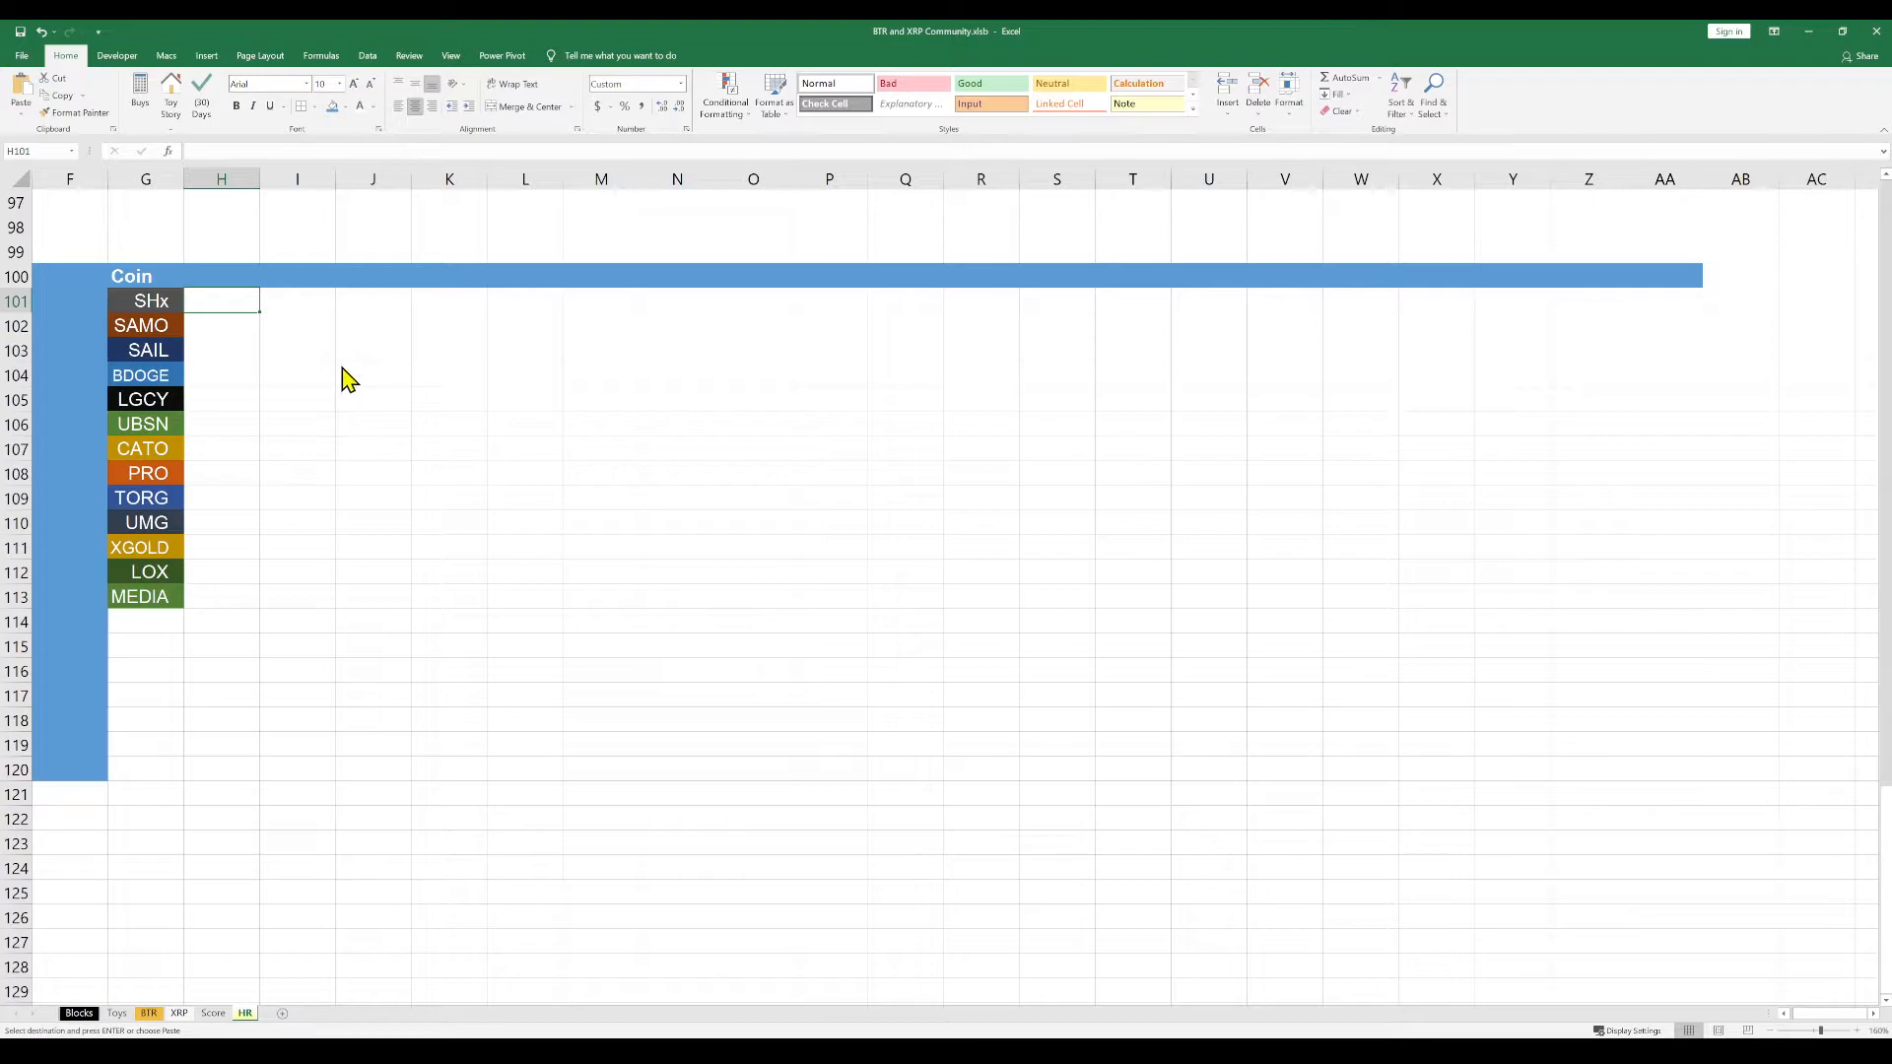
pyautogui.hotkey('ctrl', 'v')
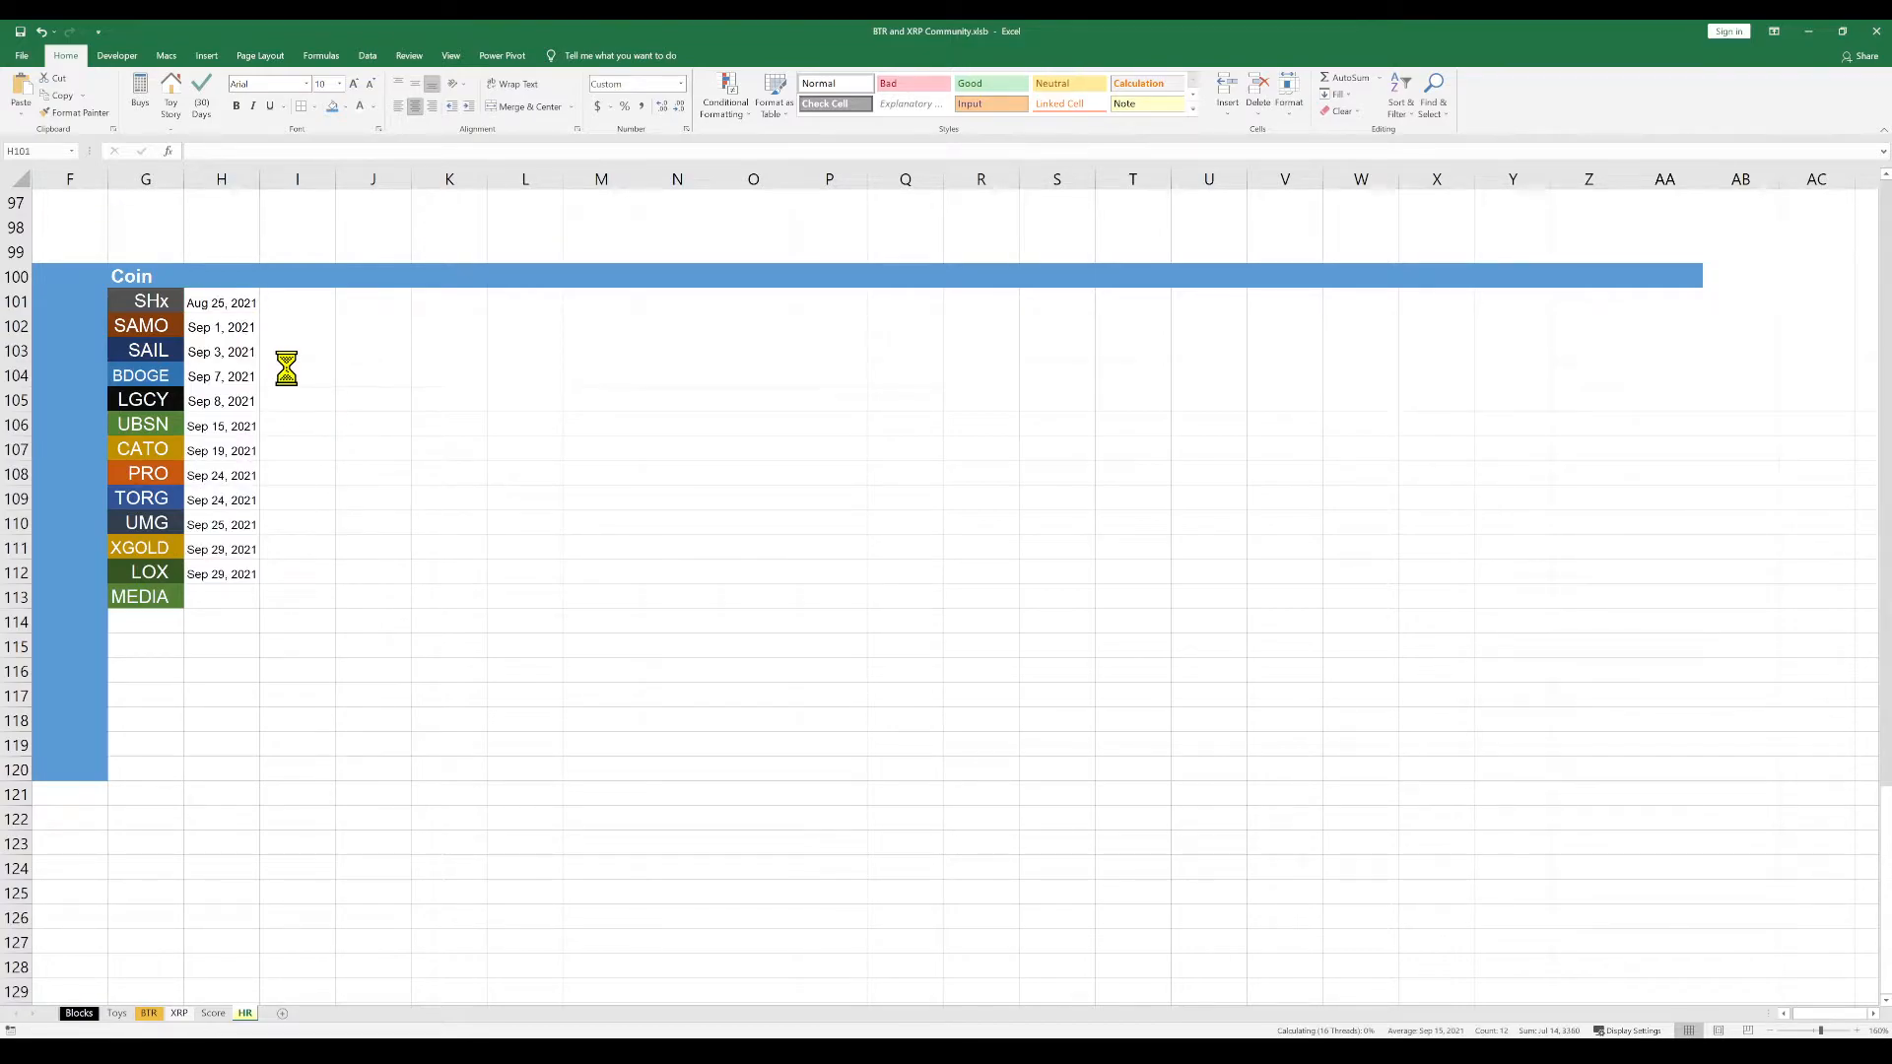
pyautogui.click(363, 405)
pyautogui.press('Escape')
pyautogui.click(213, 597)
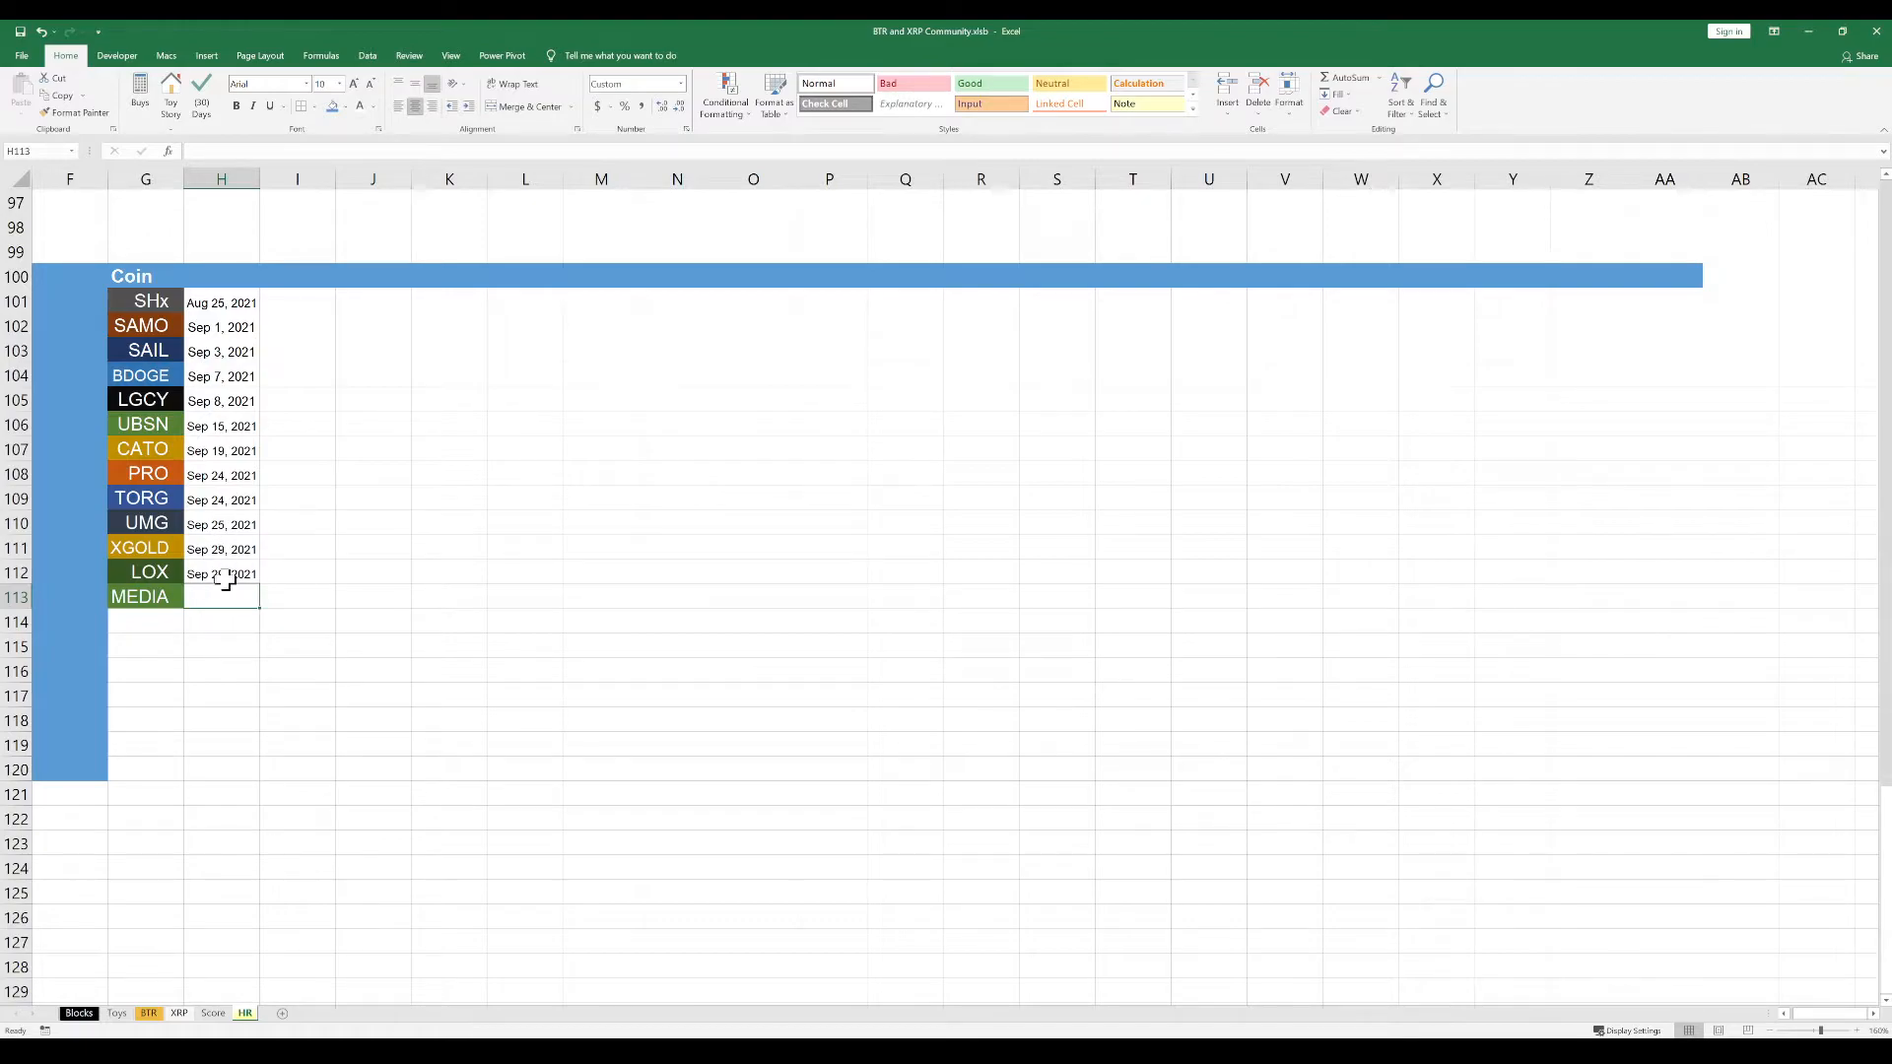
# Enter the heading Date in cell H100 above the coin dates
pyautogui.click(213, 275)
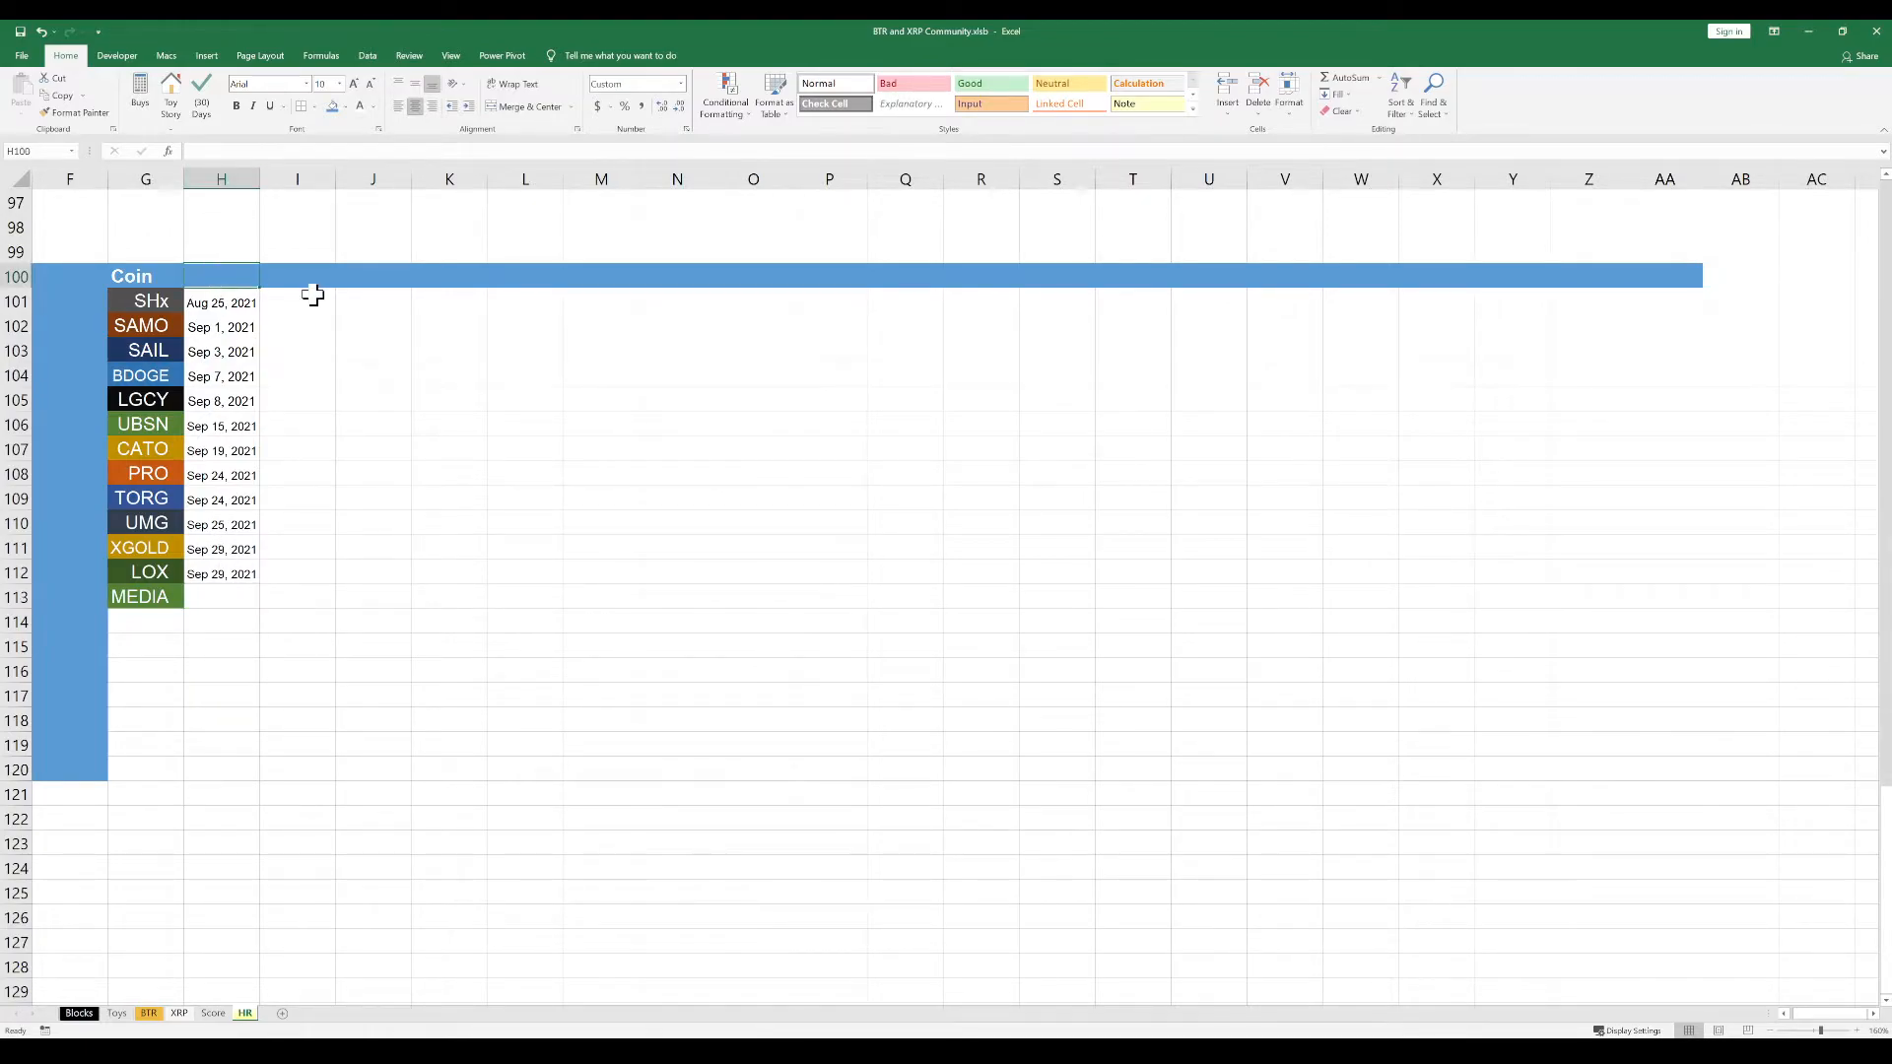
pyautogui.write('Date')
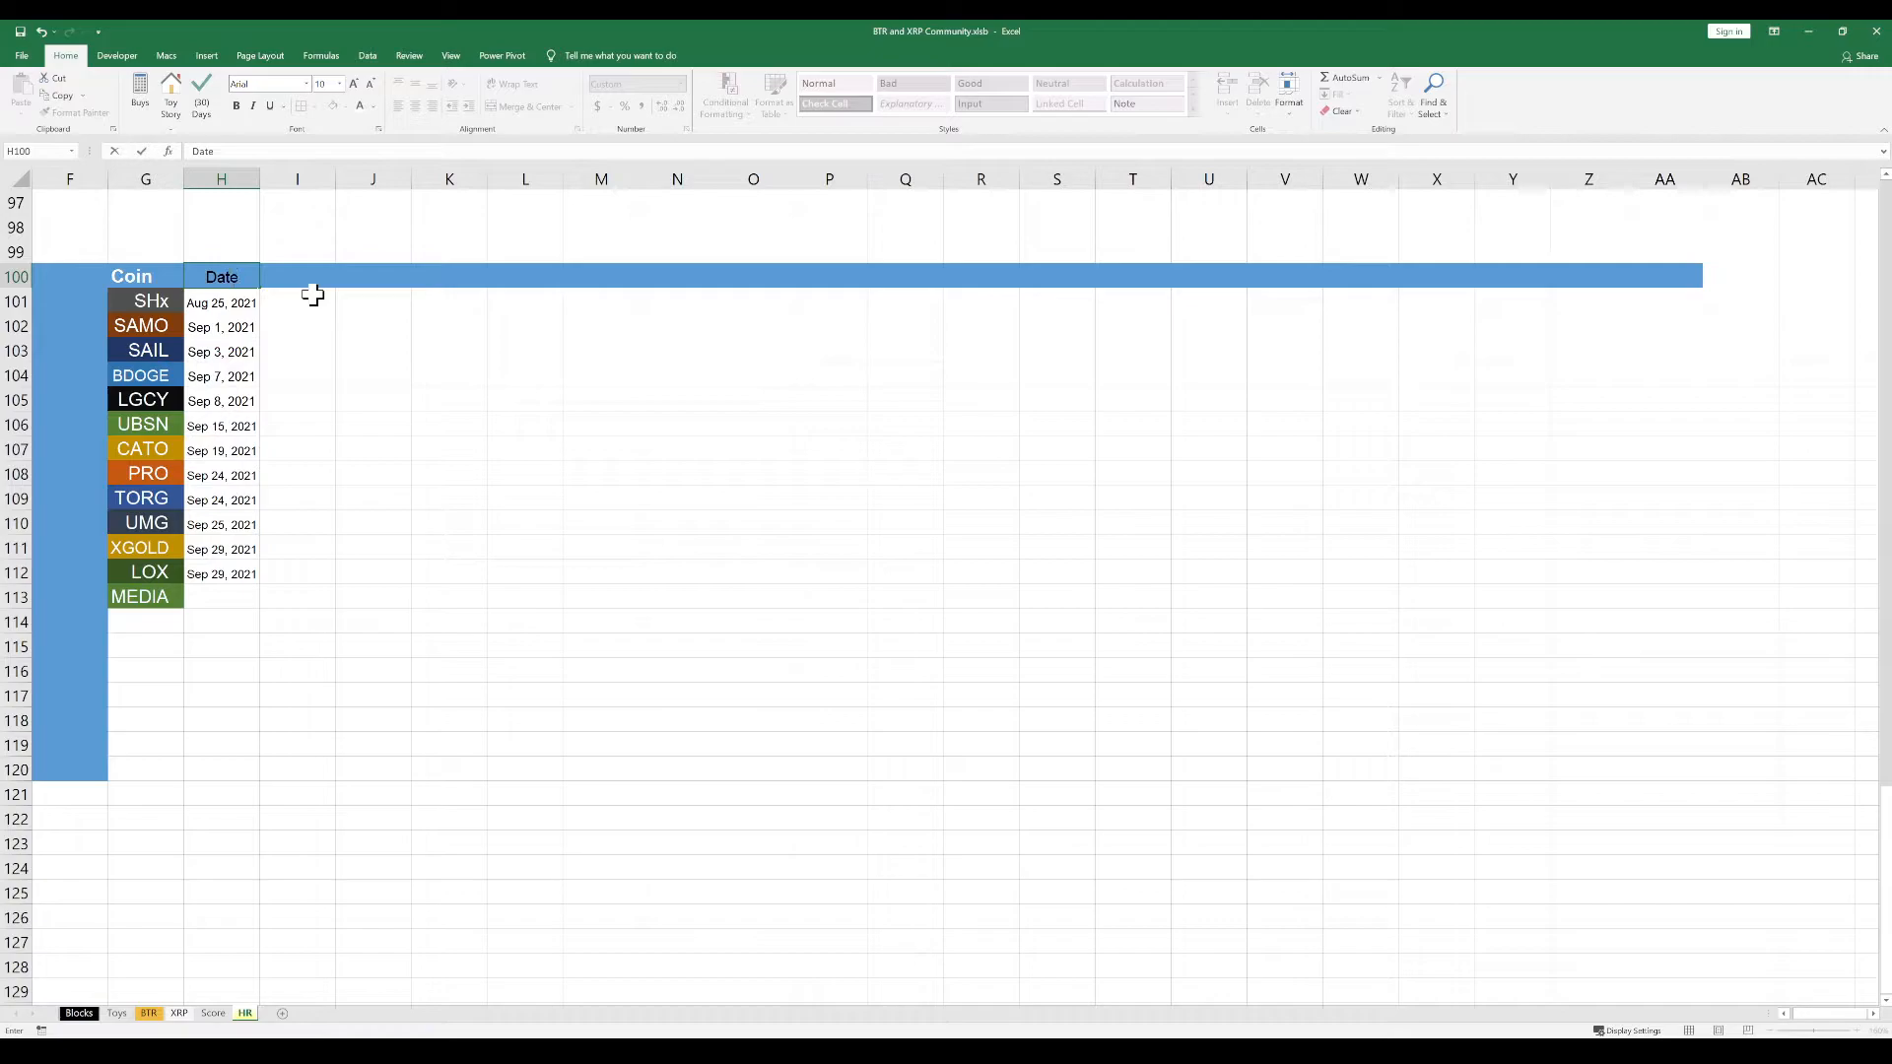
pyautogui.press('Return')
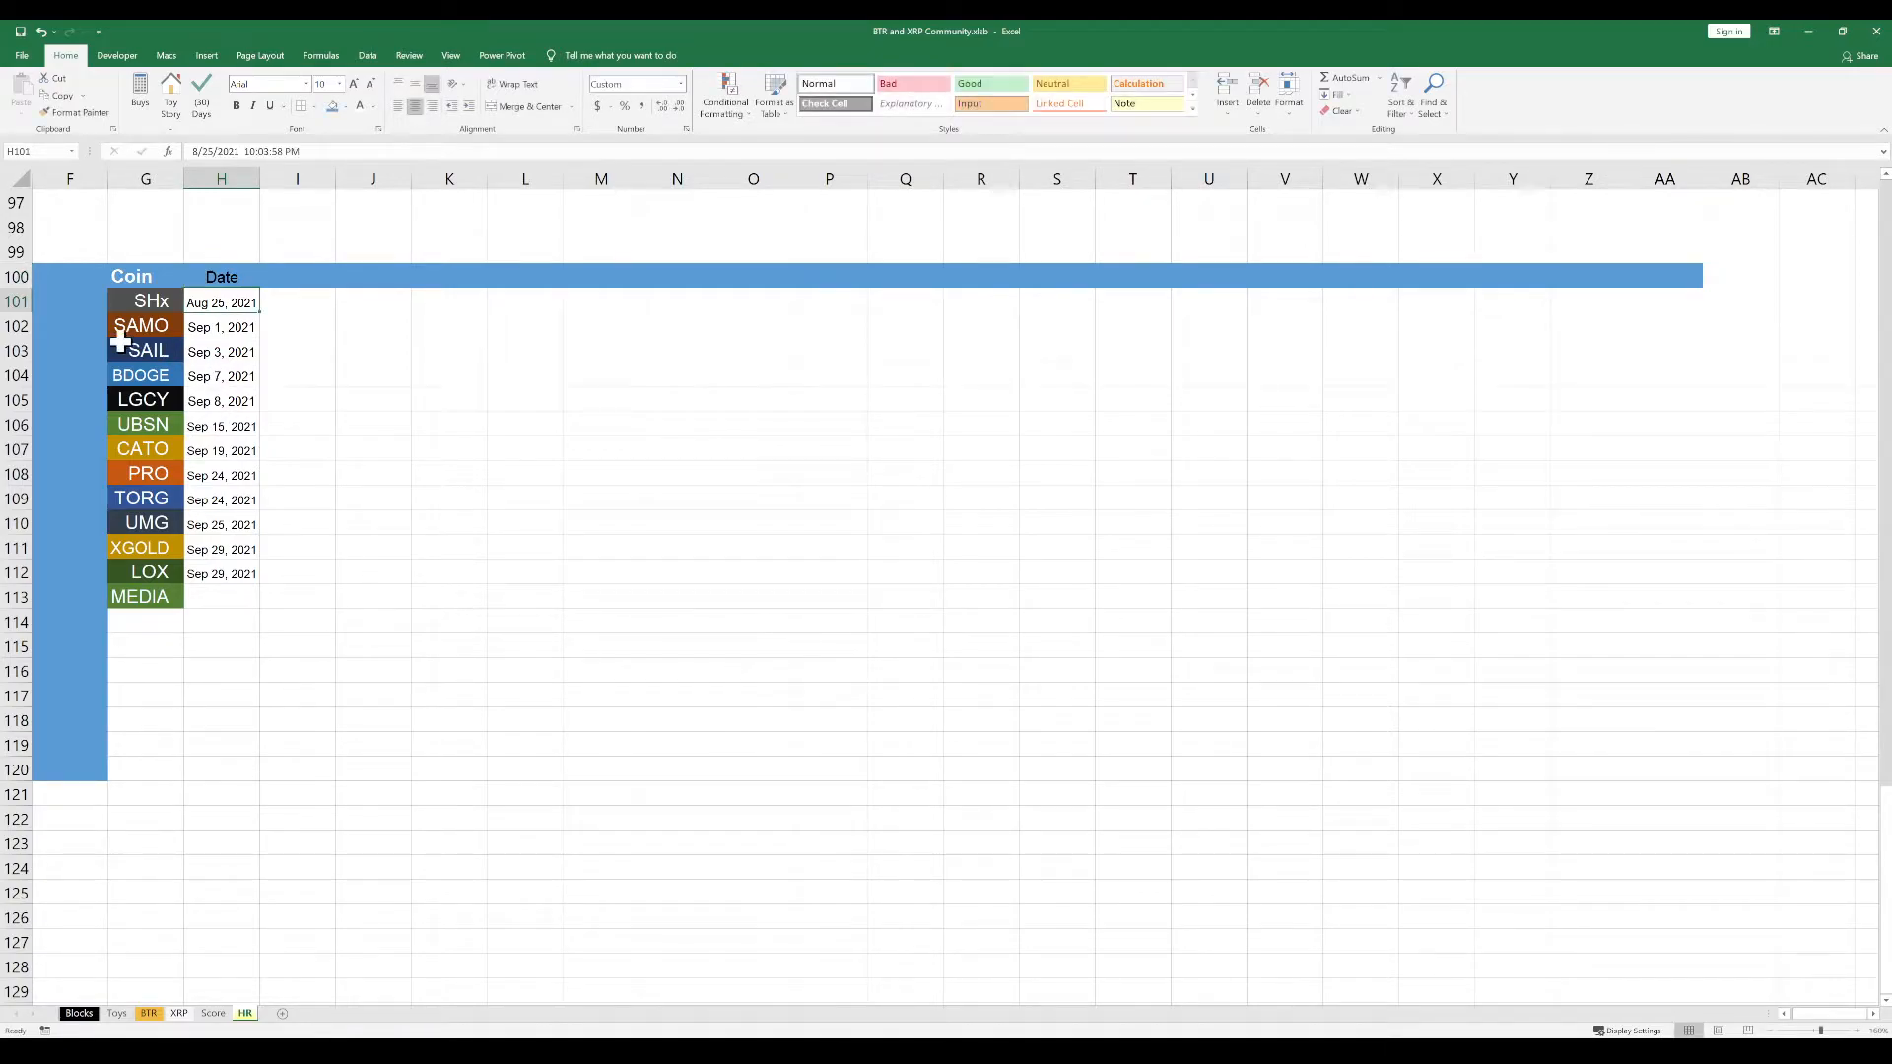
# Format all of row 100 with bold, white text so the Date heading matches Coin
pyautogui.click(16, 277)
pyautogui.click(236, 106)
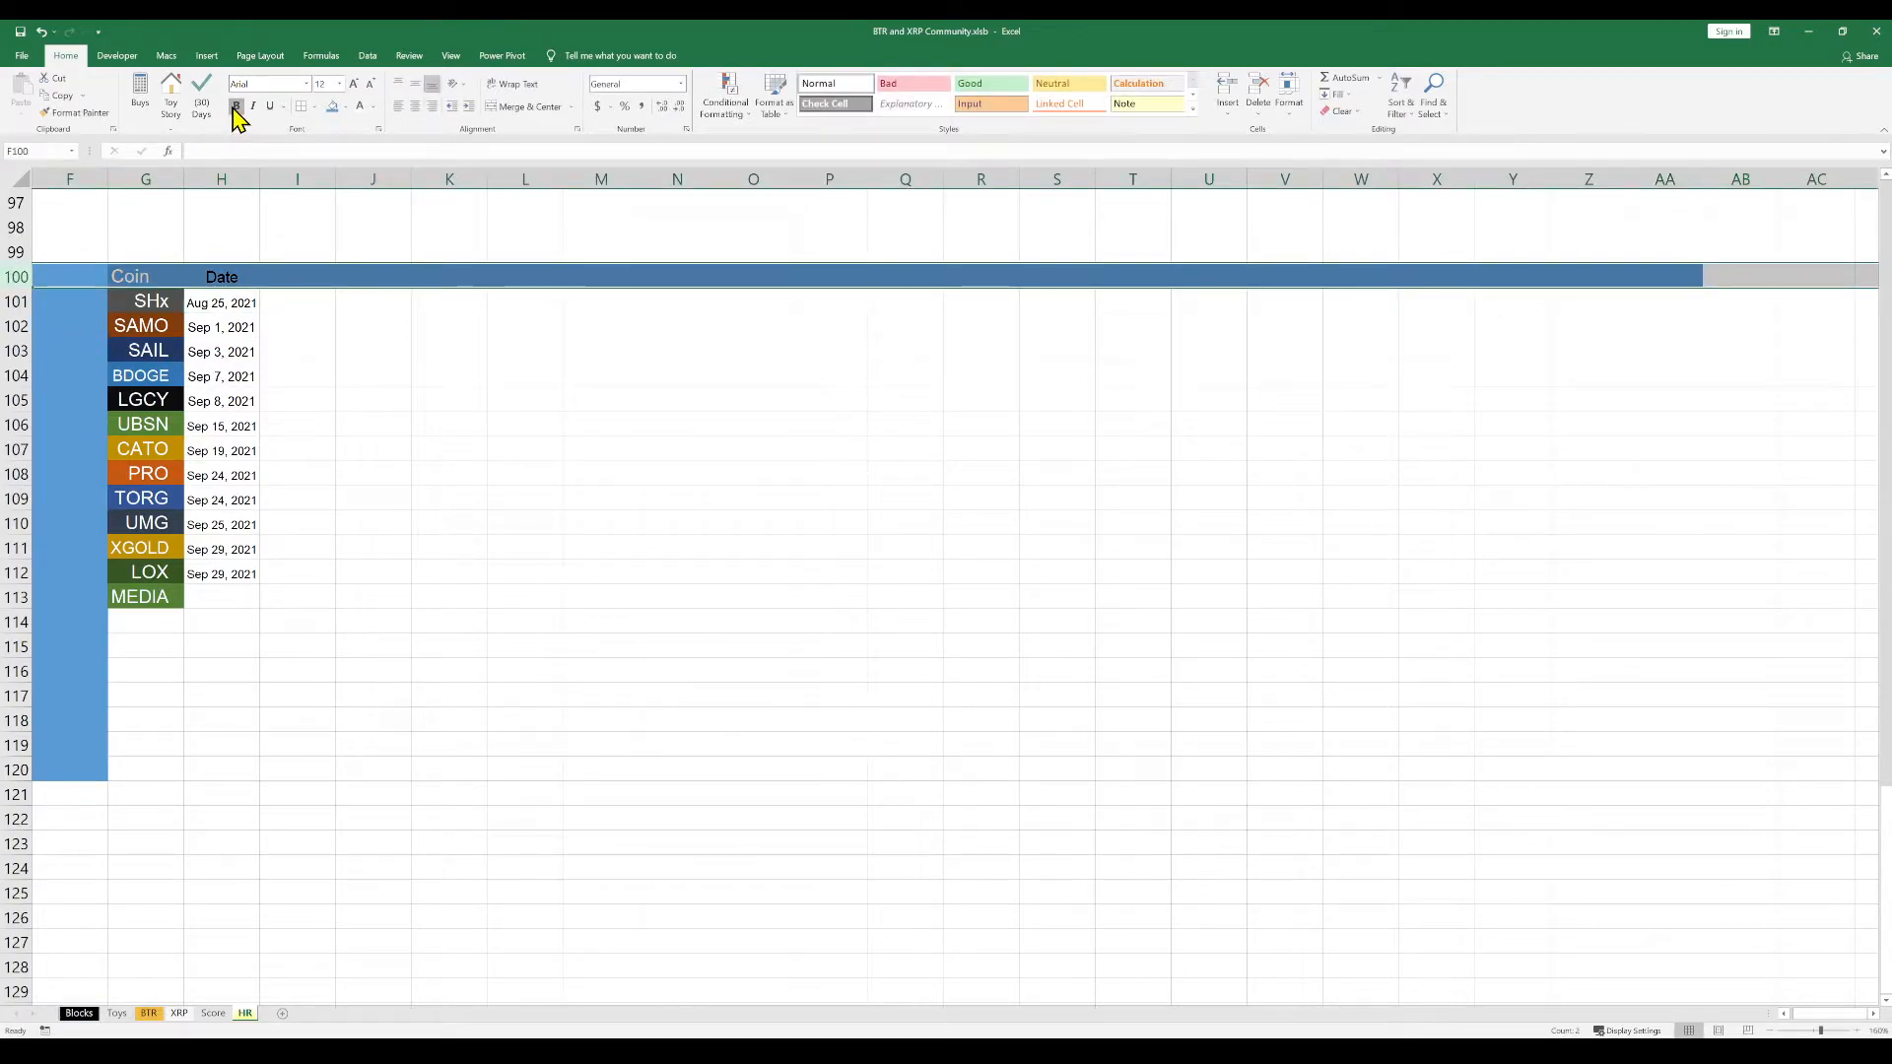
pyautogui.click(361, 107)
pyautogui.click(316, 387)
pyautogui.click(314, 594)
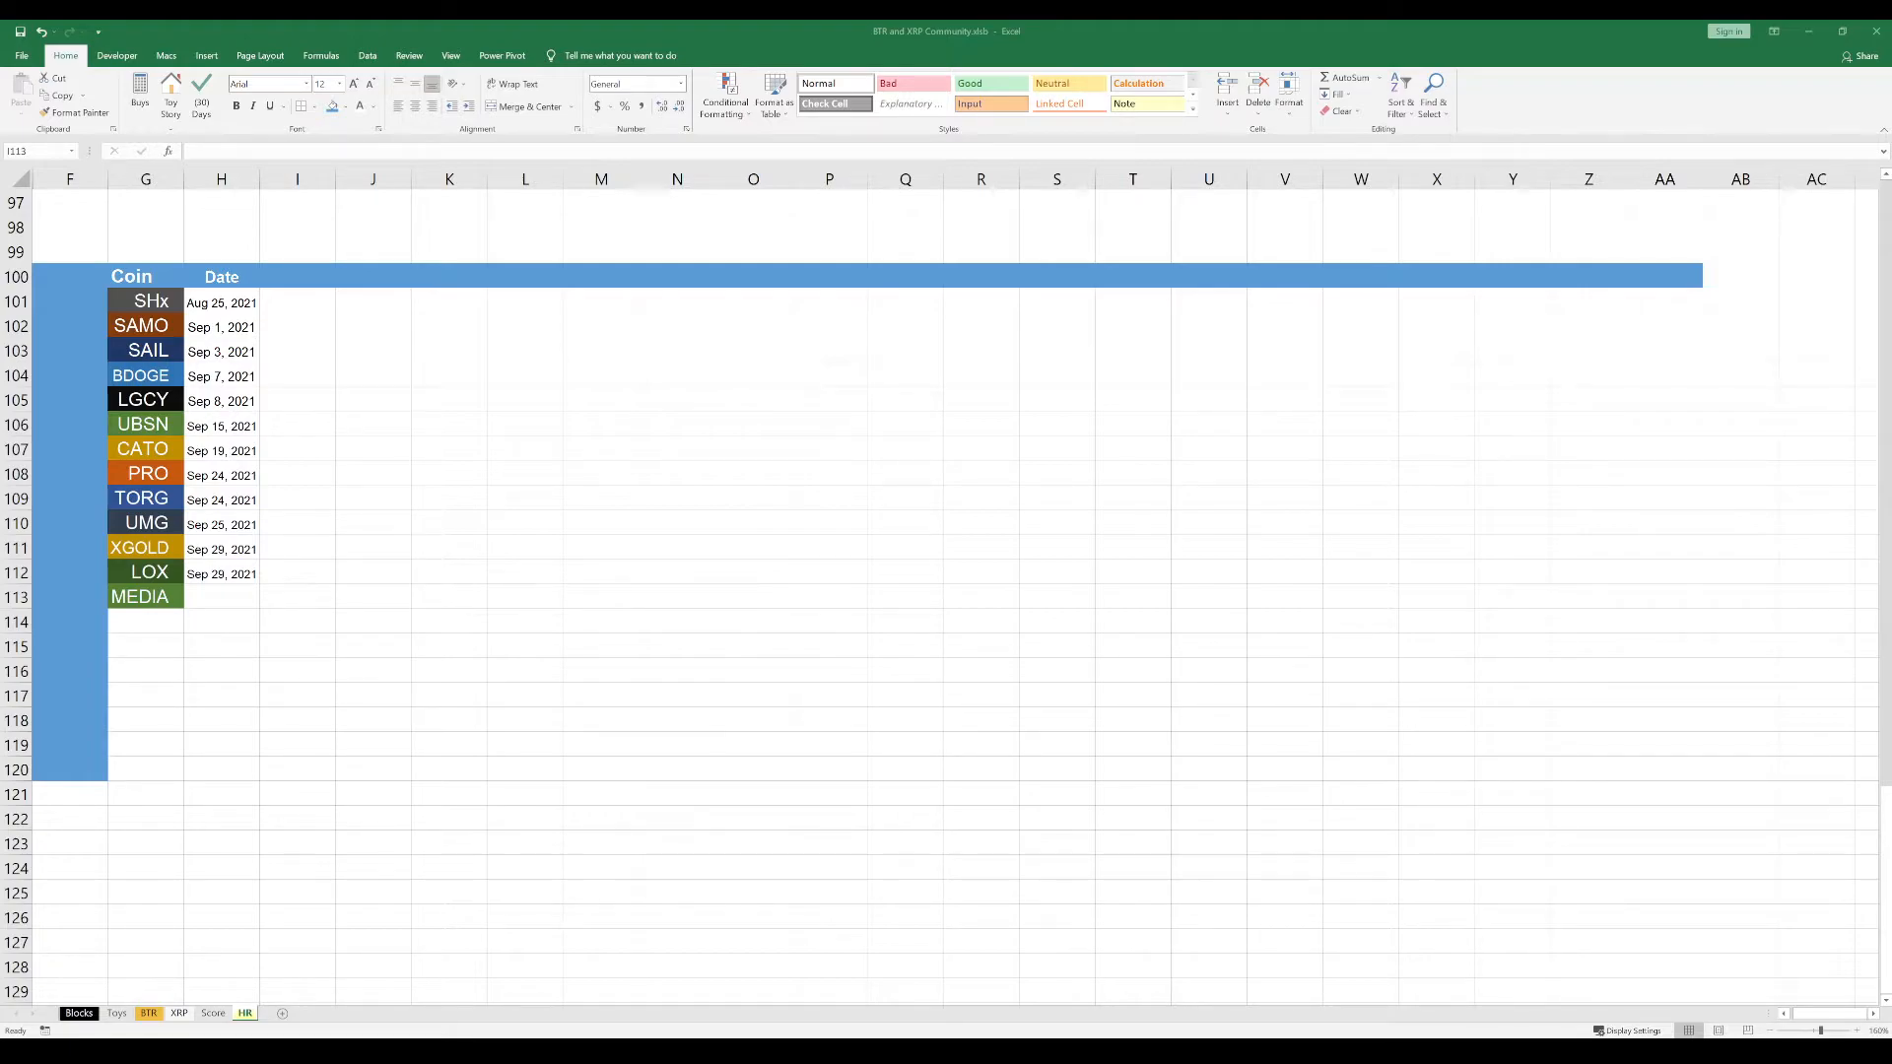
# Enter the date Oct 1, 2021 for MEDIA in cell H113
pyautogui.hotkey('alt', 'Tab')
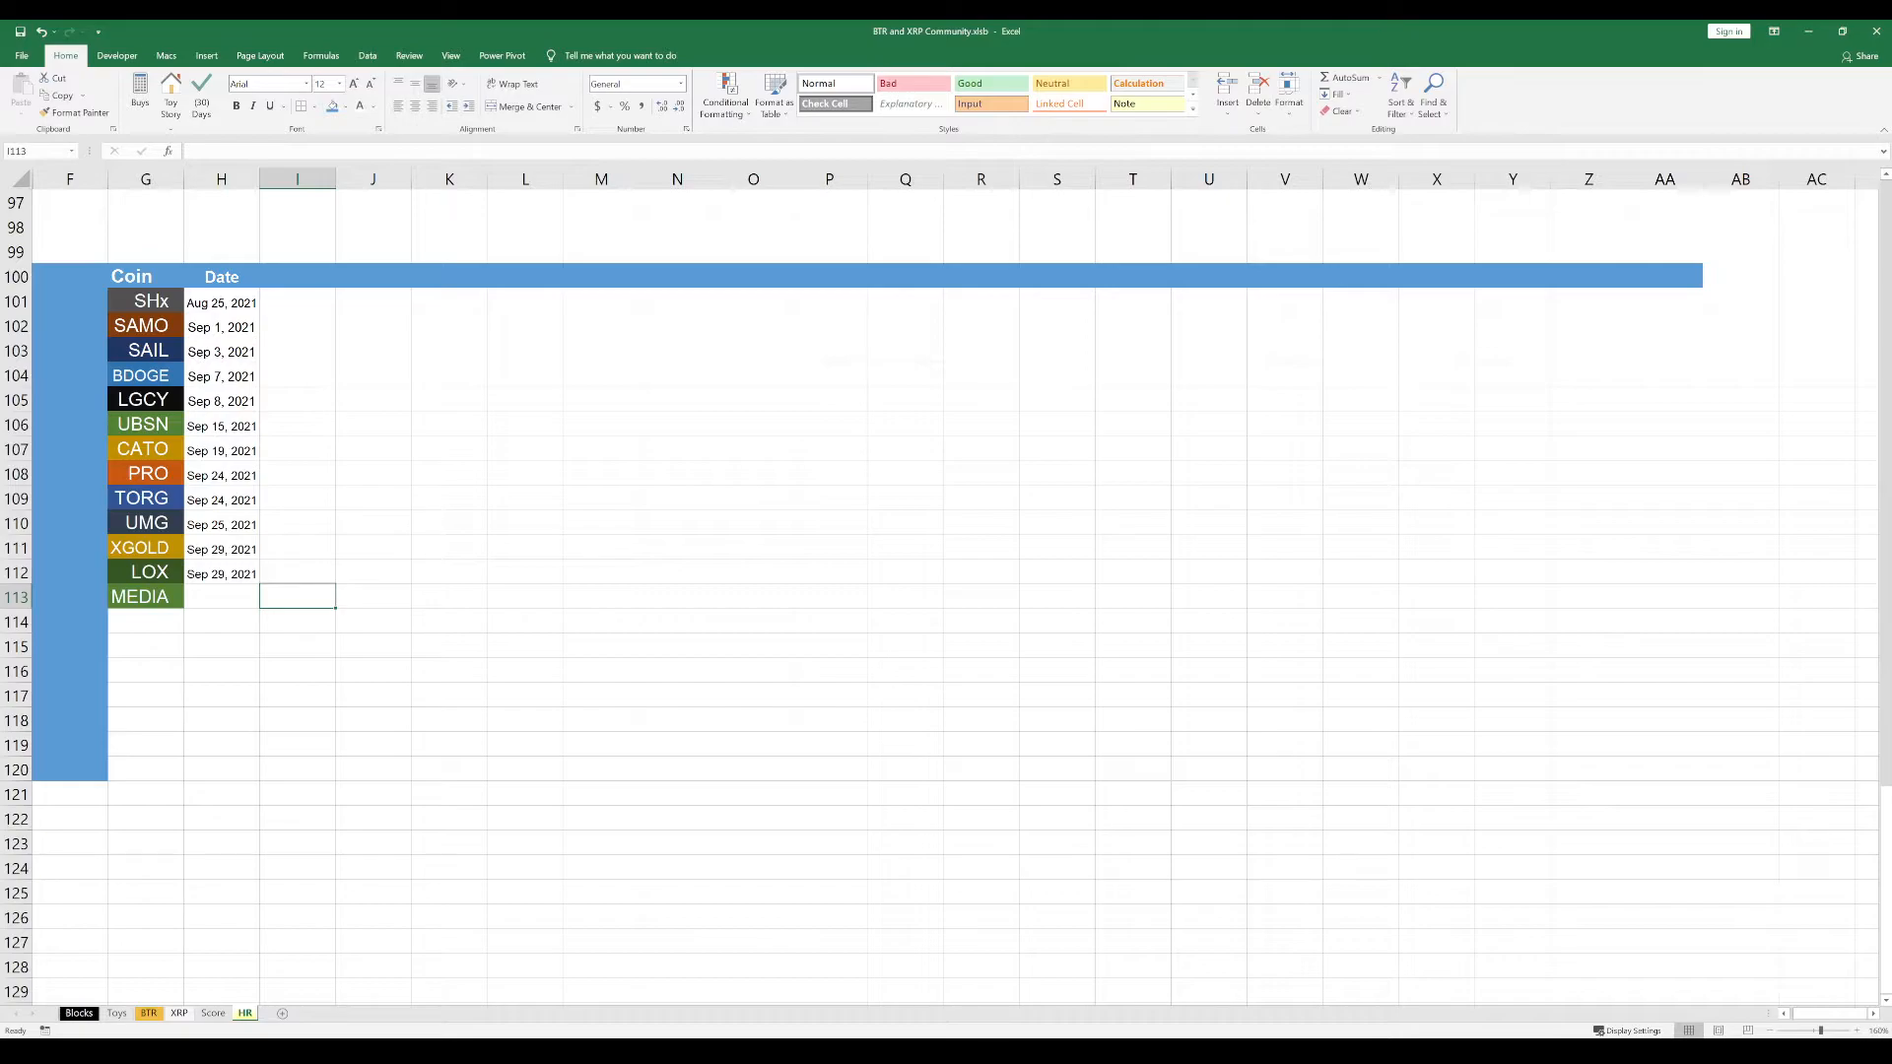
pyautogui.hotkey('alt', 'Tab')
pyautogui.doubleClick(219, 596)
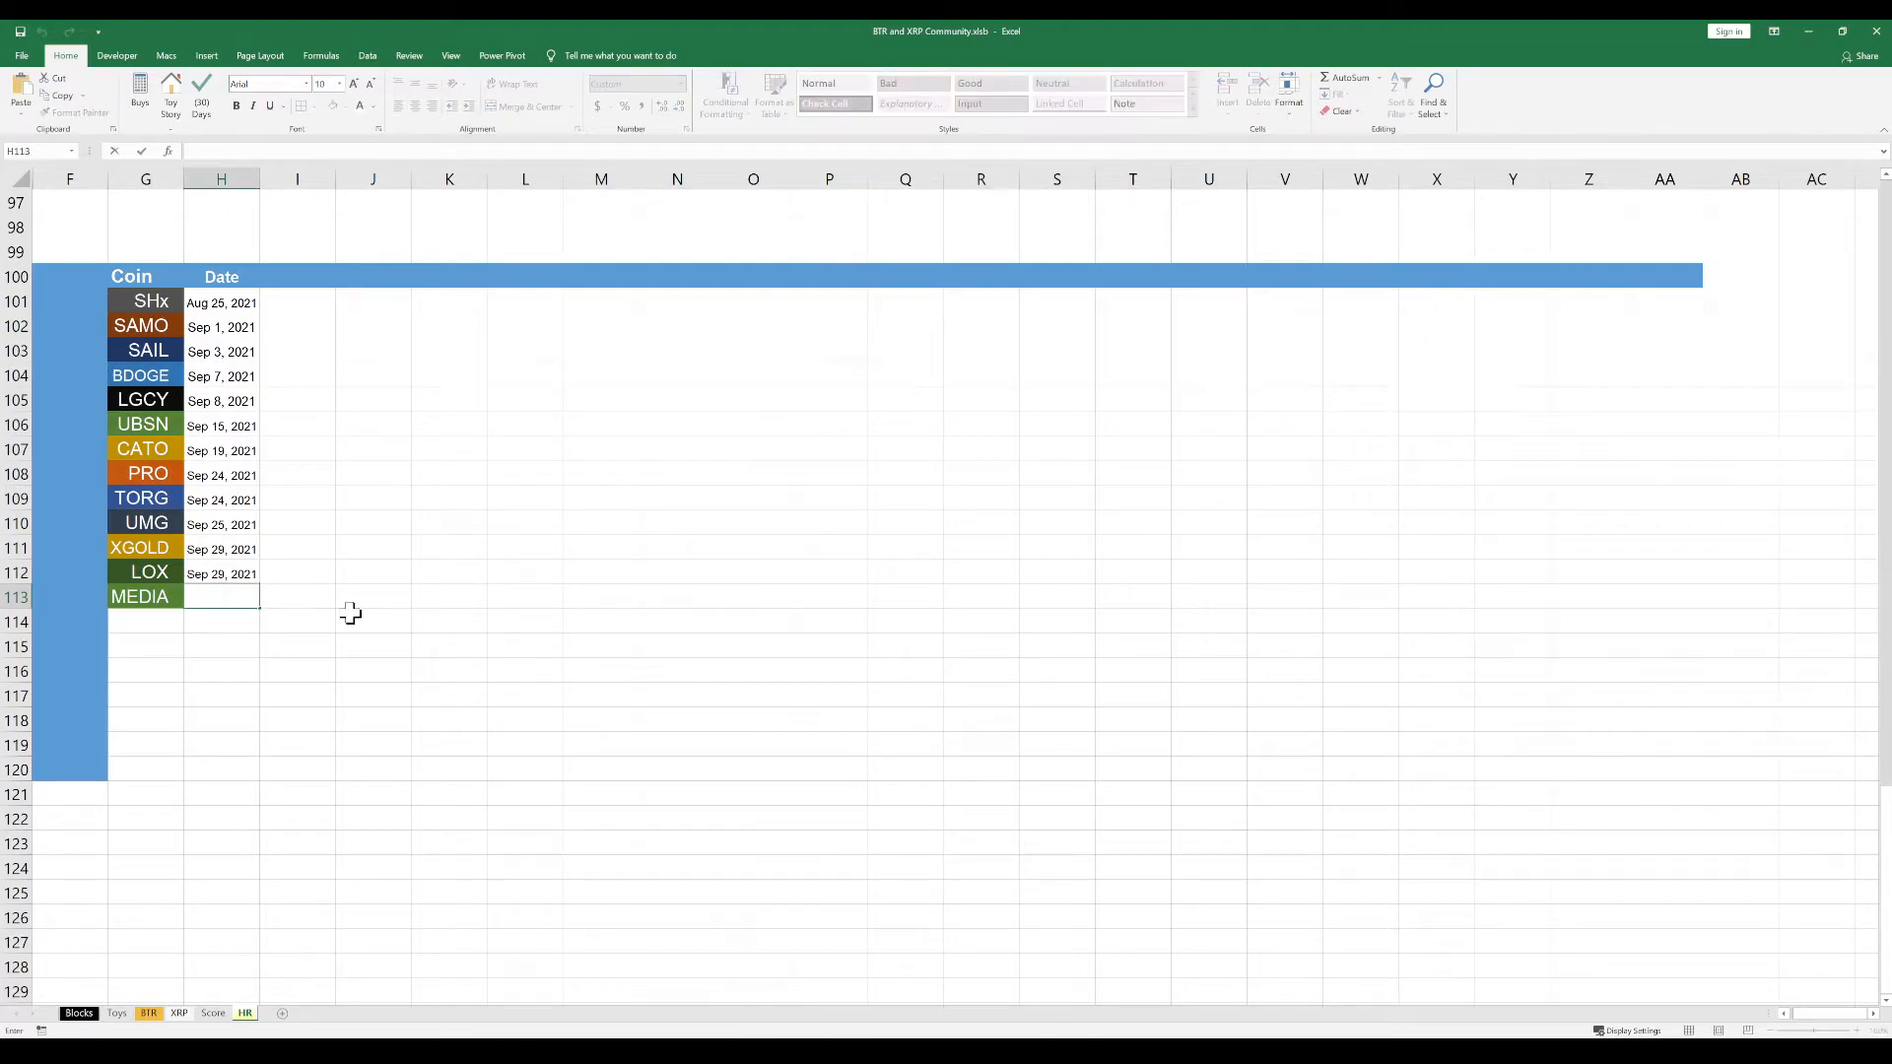
pyautogui.write('2021-10-01 12:06:56')
pyautogui.press('Return')
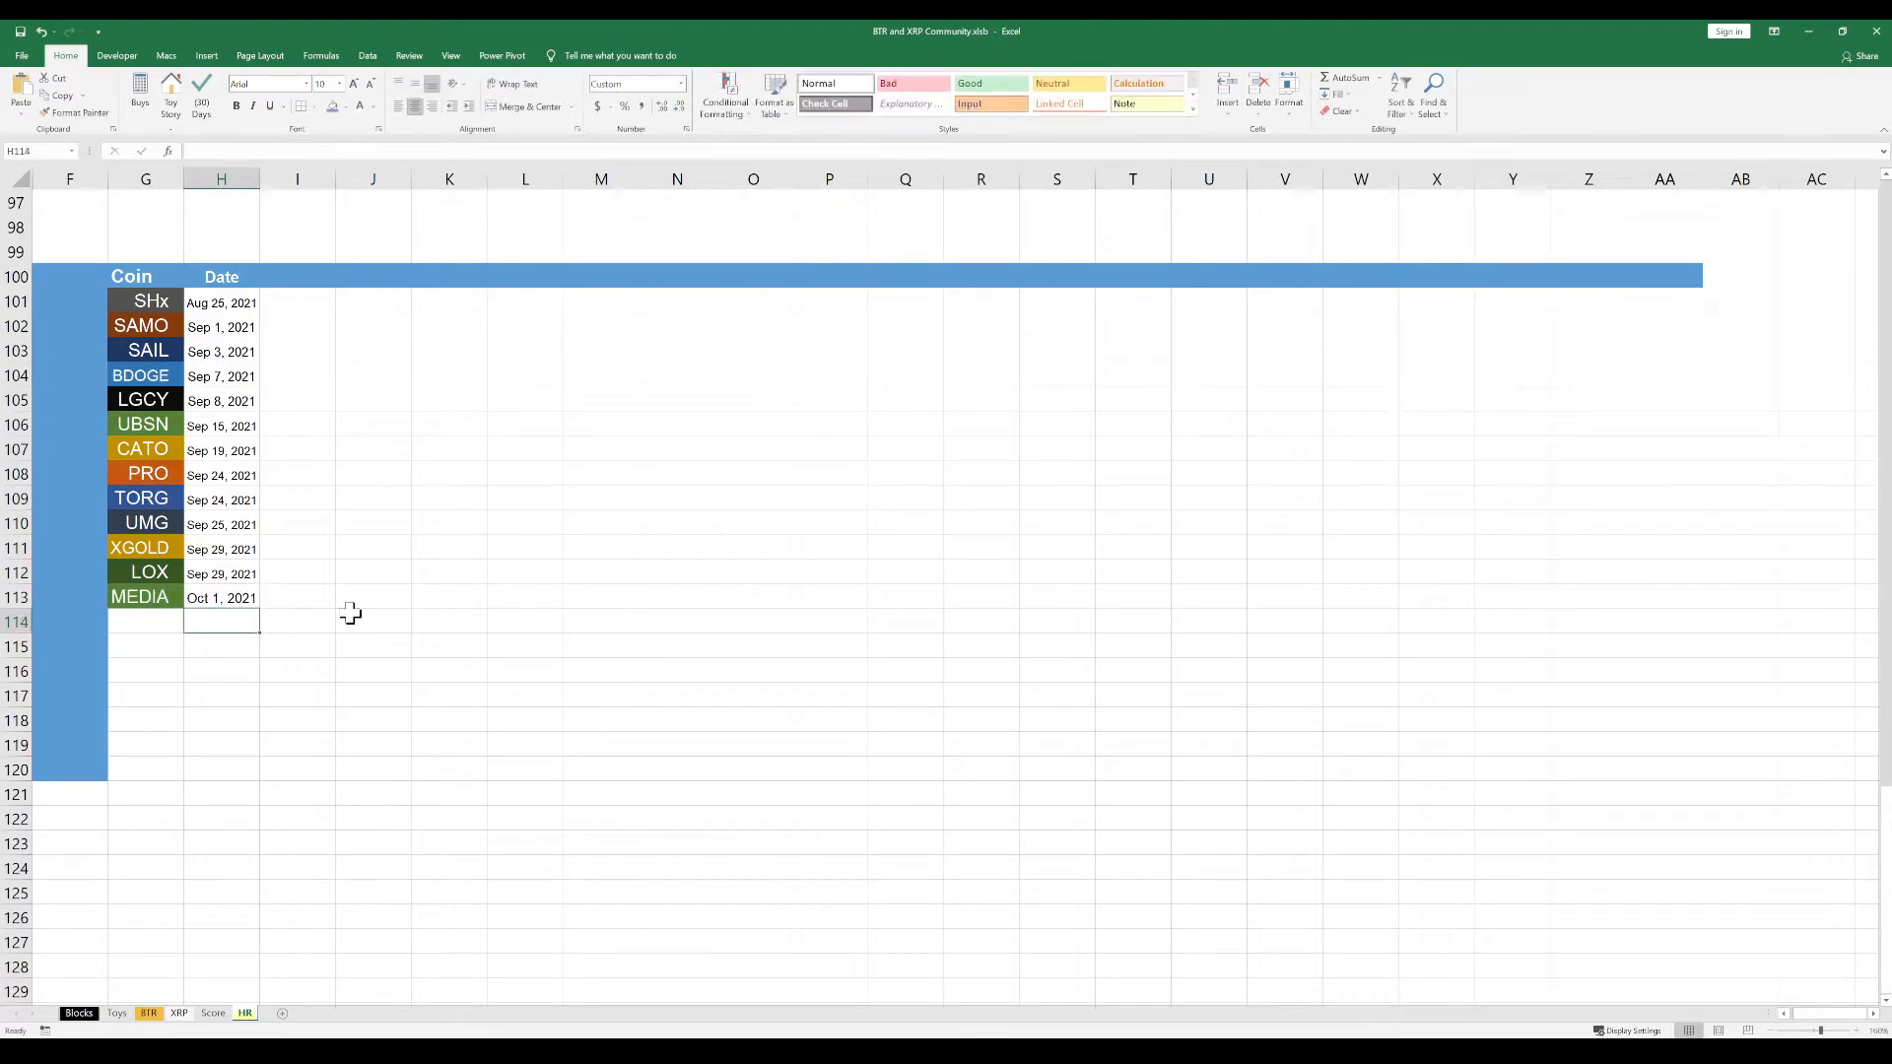
pyautogui.click(342, 603)
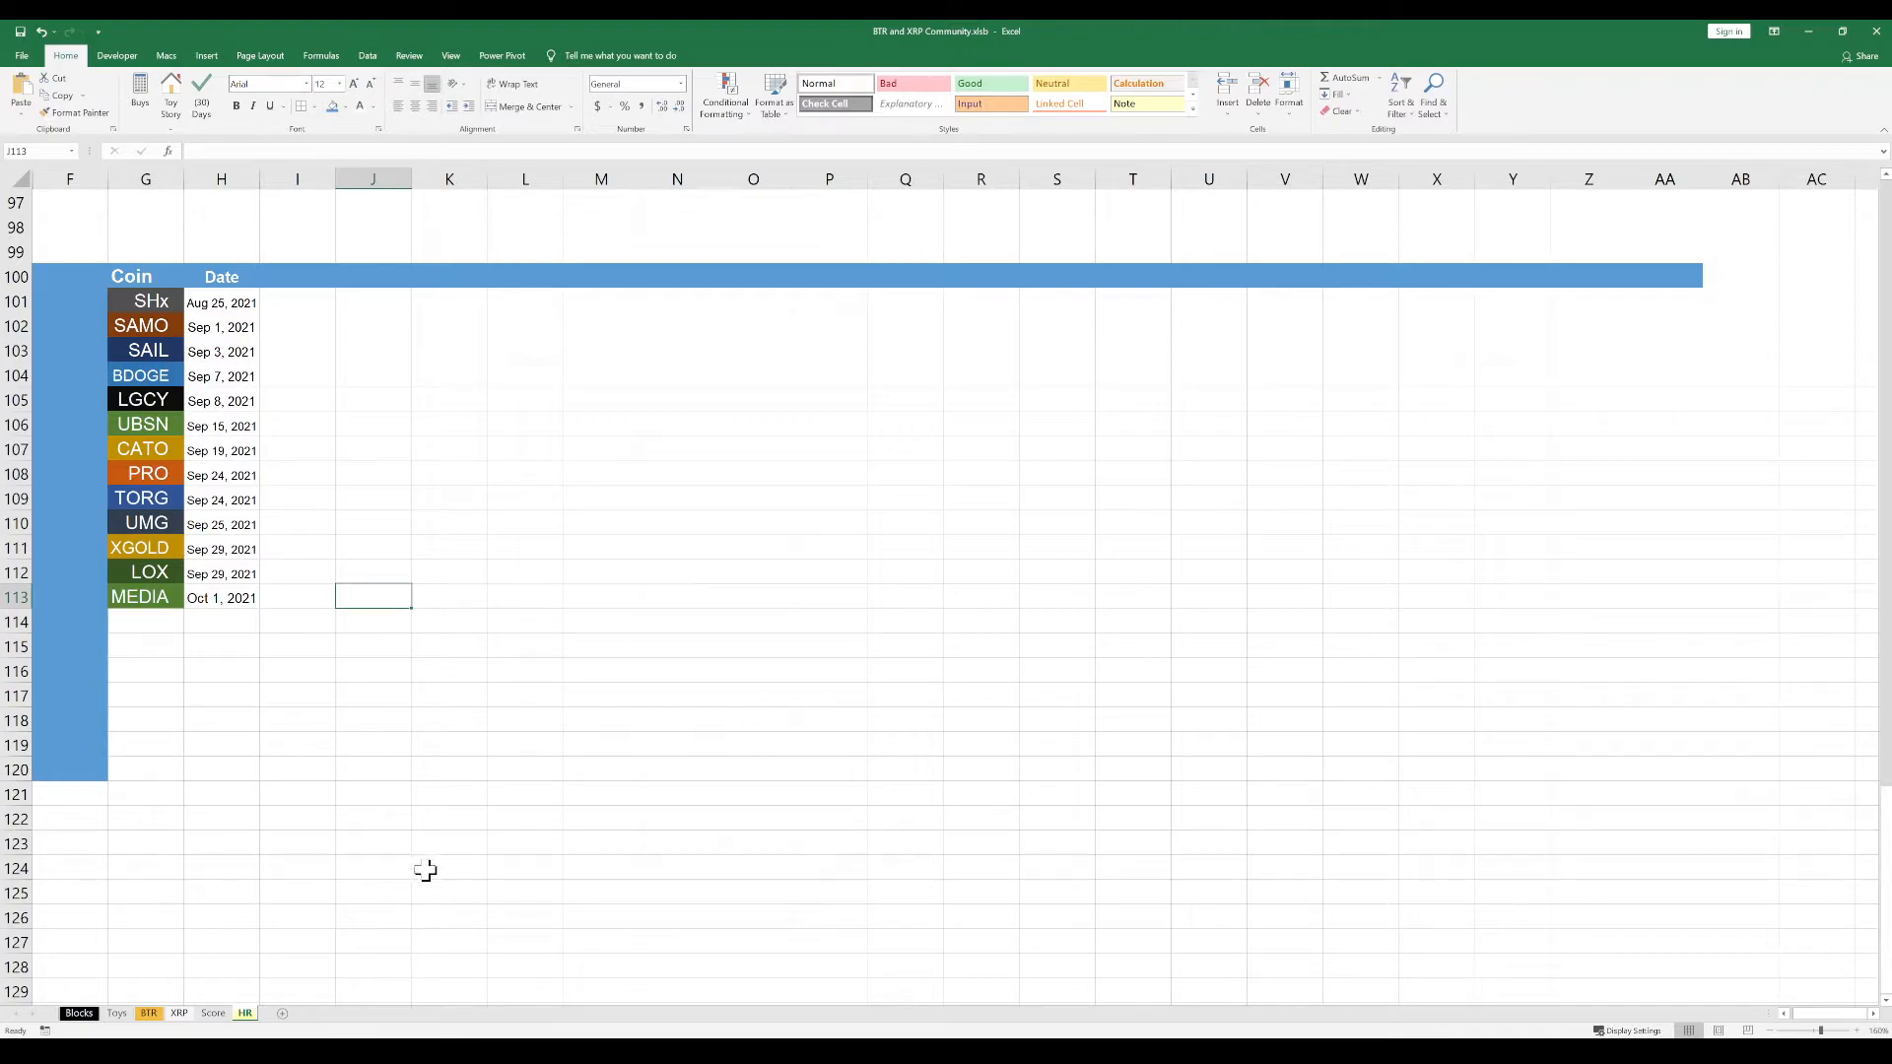
# Enter the heading Votes in cell I100, beside the Date heading
pyautogui.click(397, 325)
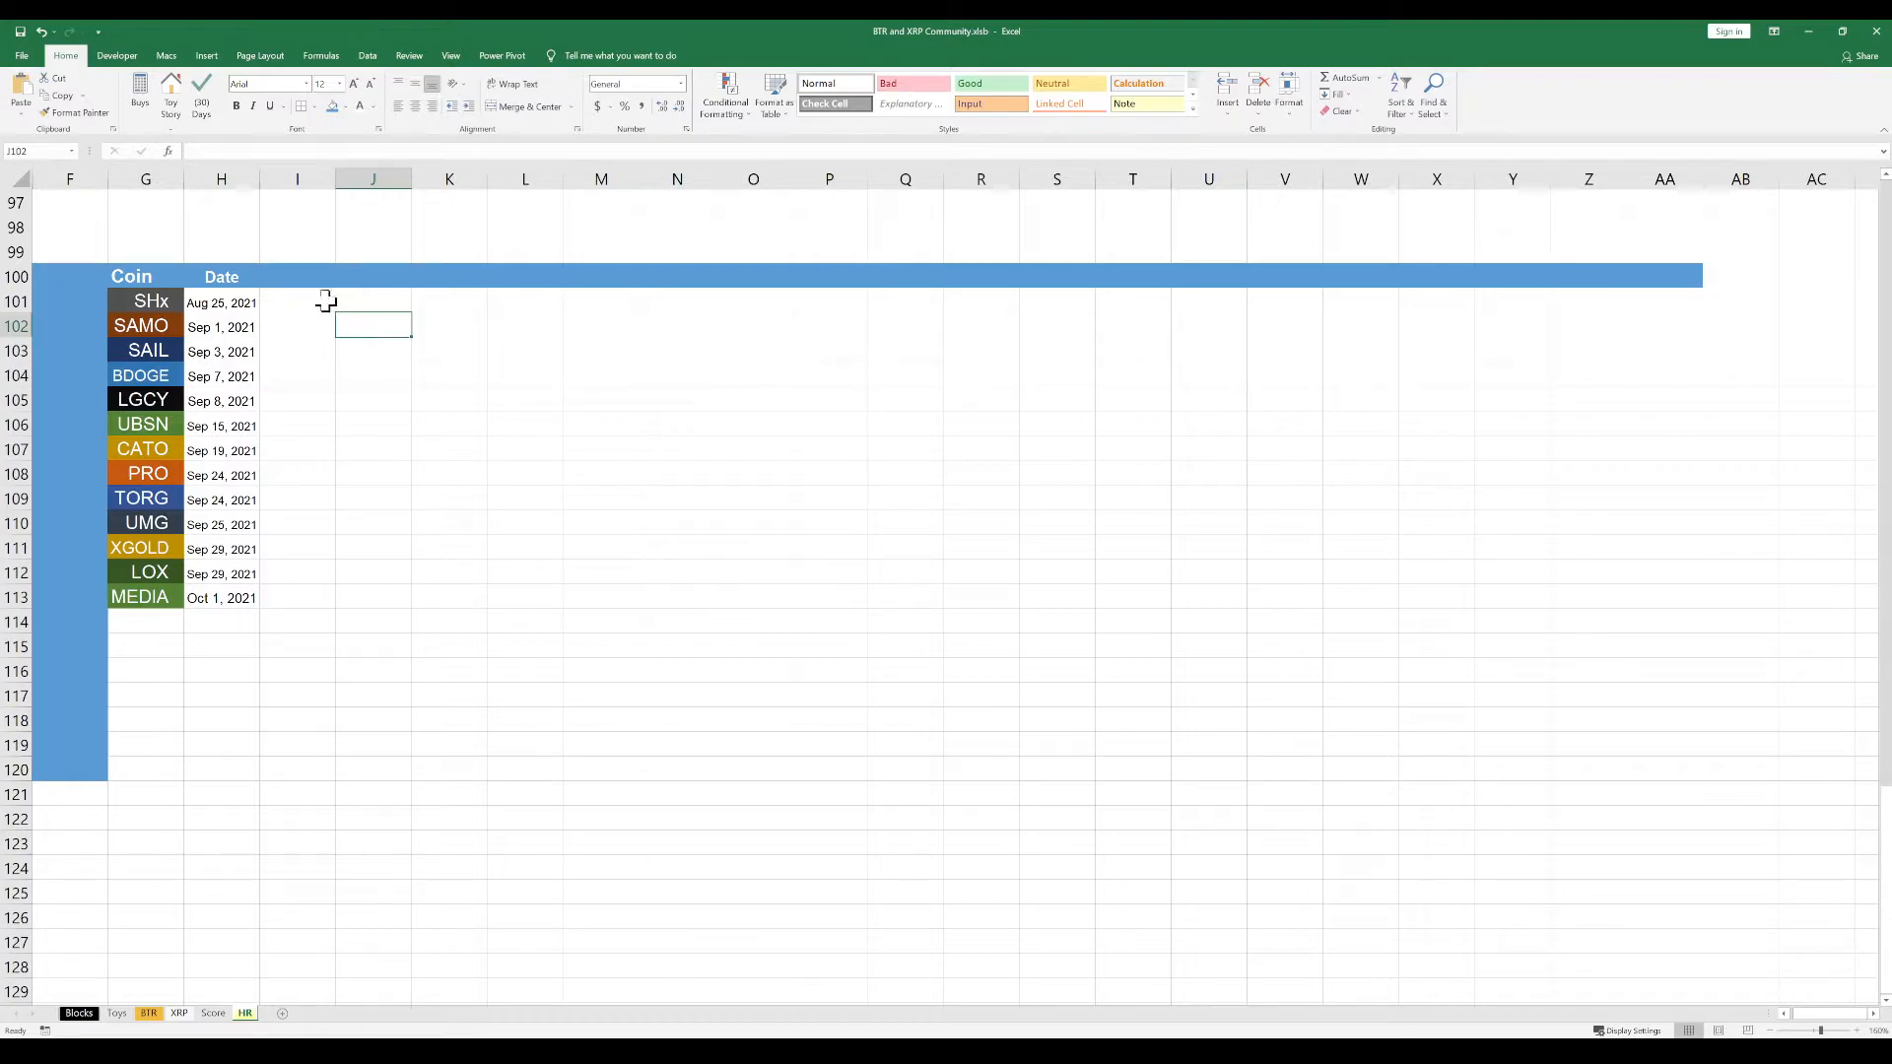
pyautogui.click(228, 275)
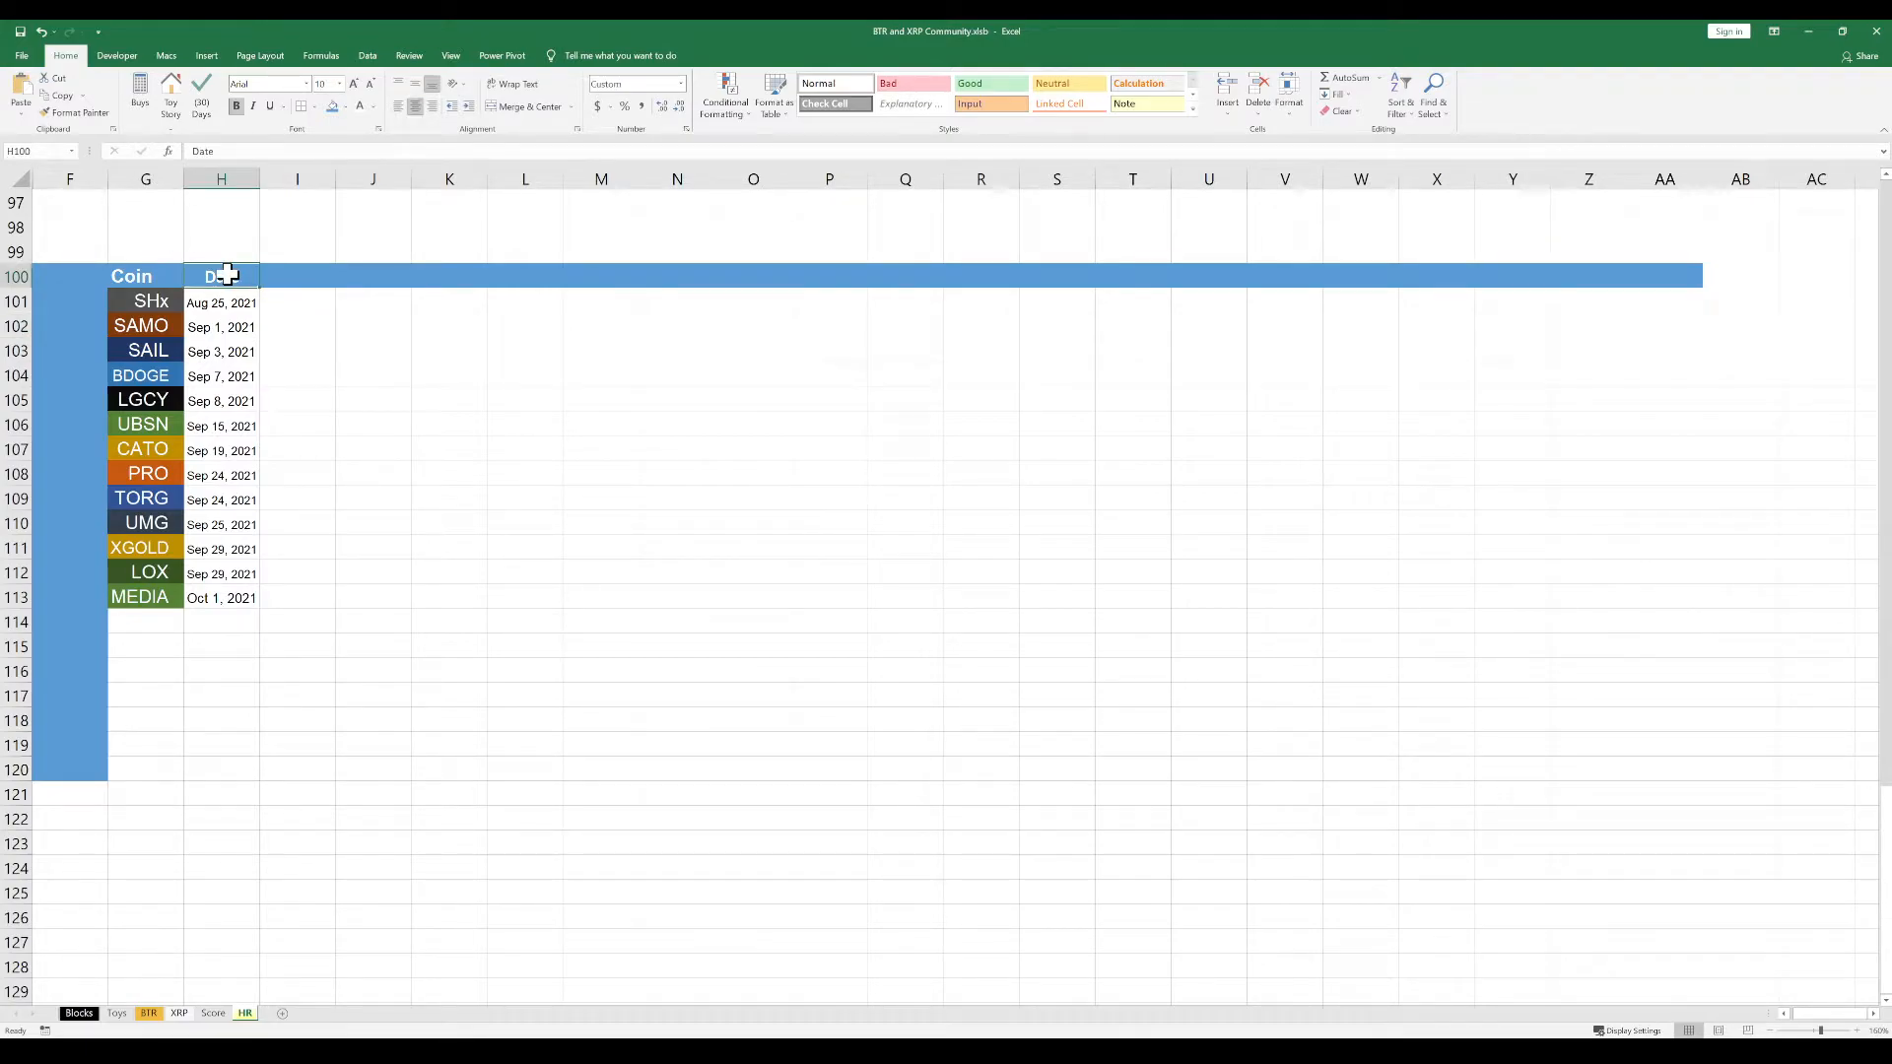
pyautogui.click(307, 274)
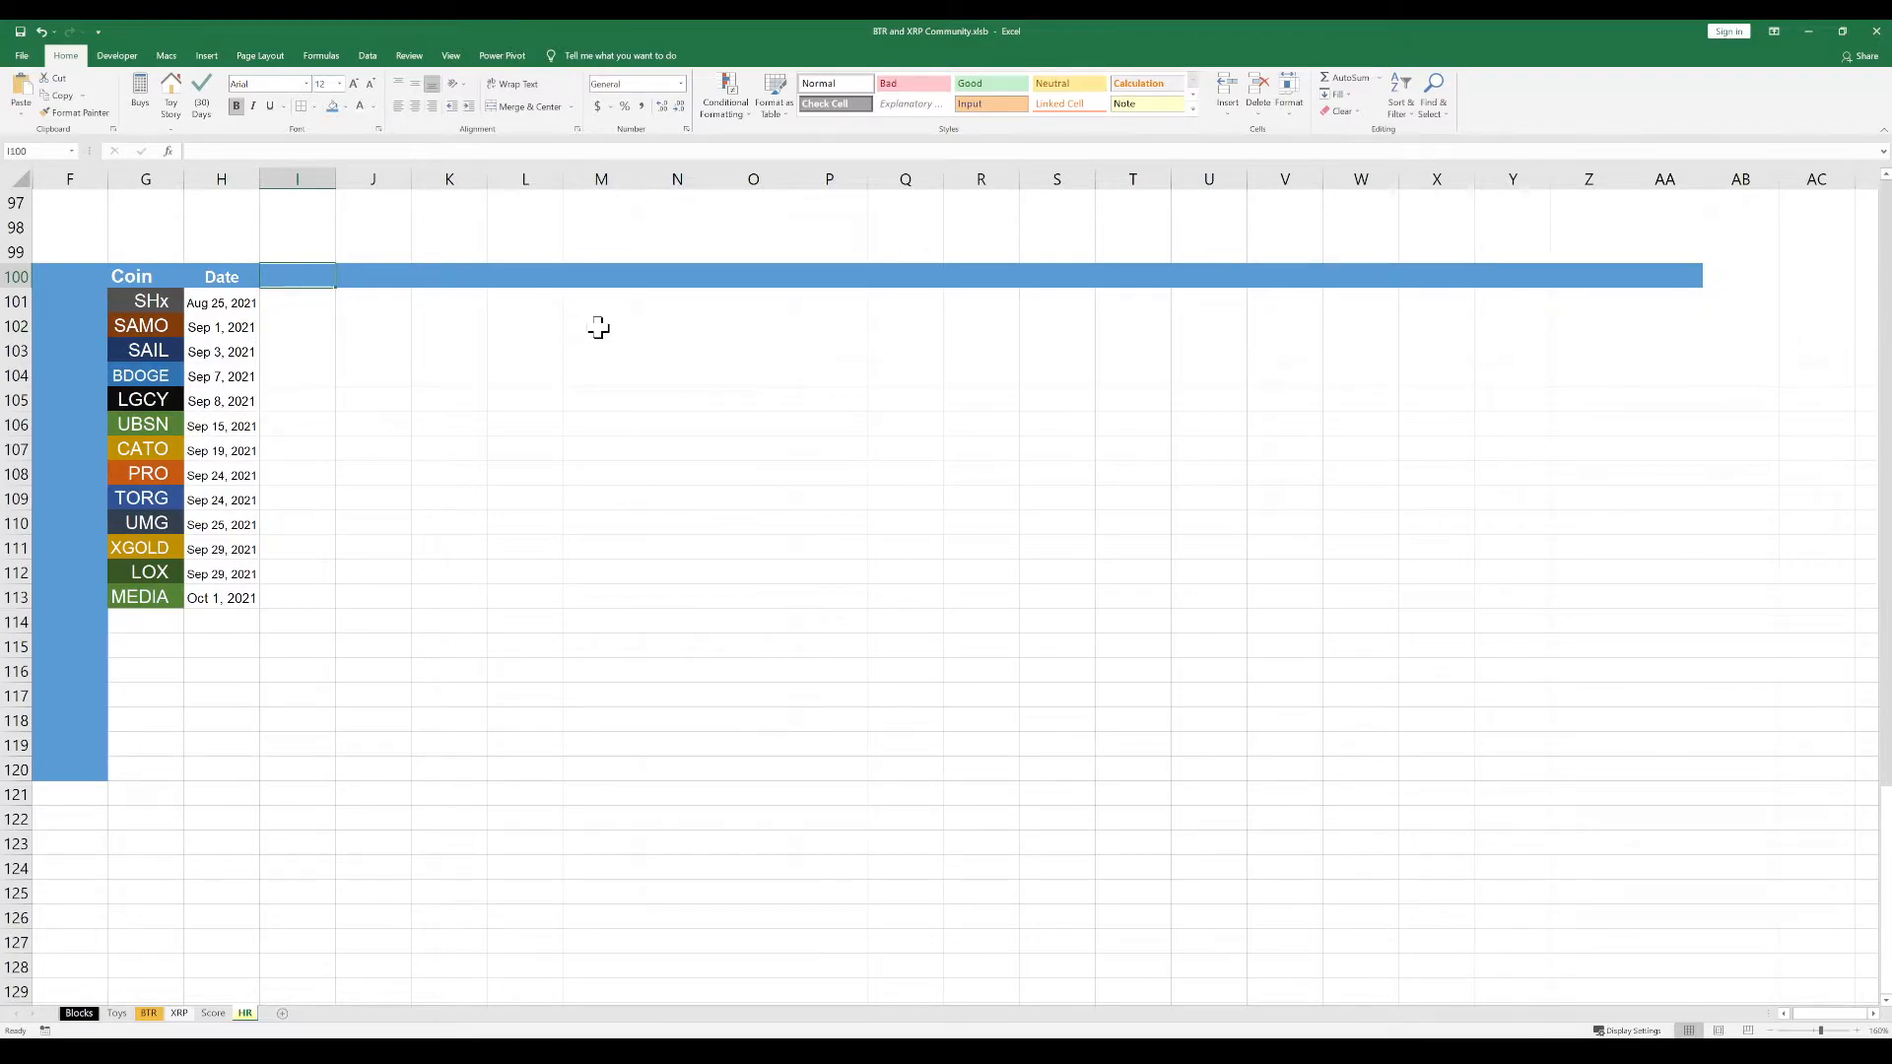
pyautogui.write('Votes')
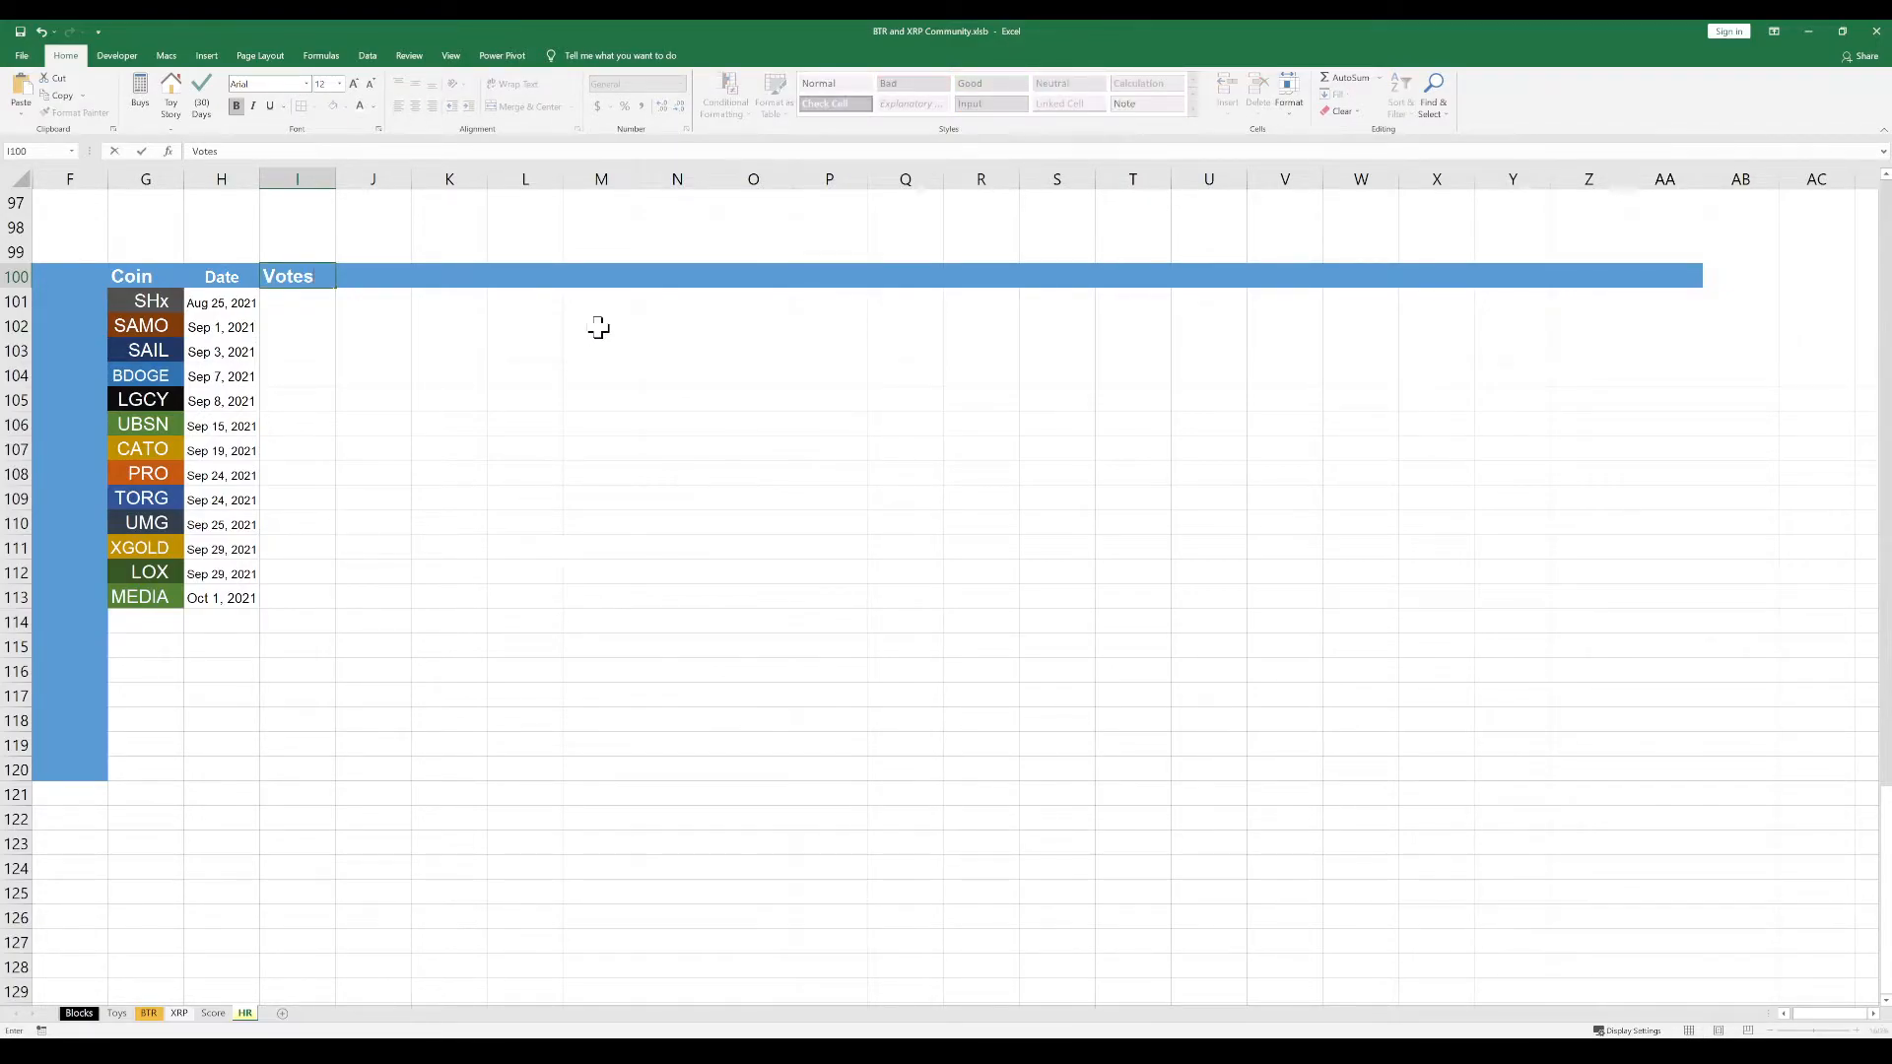
pyautogui.press('Return')
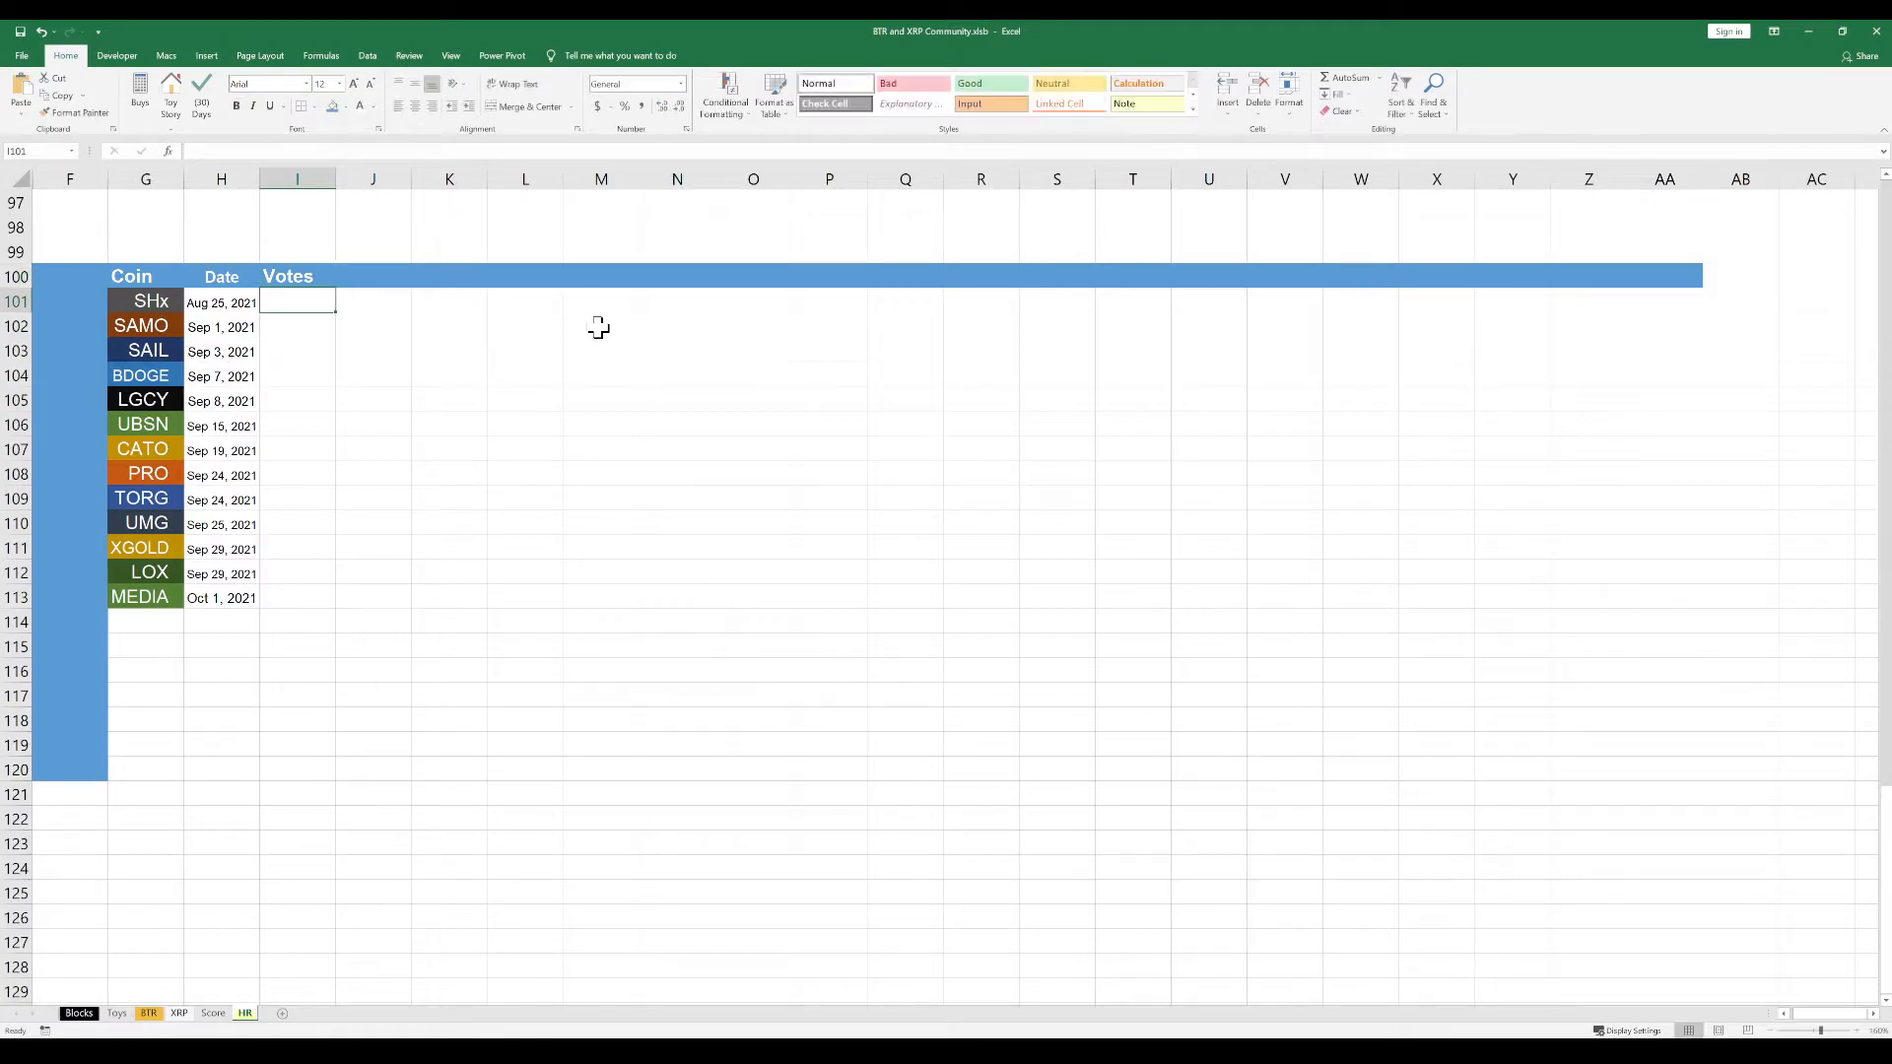
pyautogui.click(393, 351)
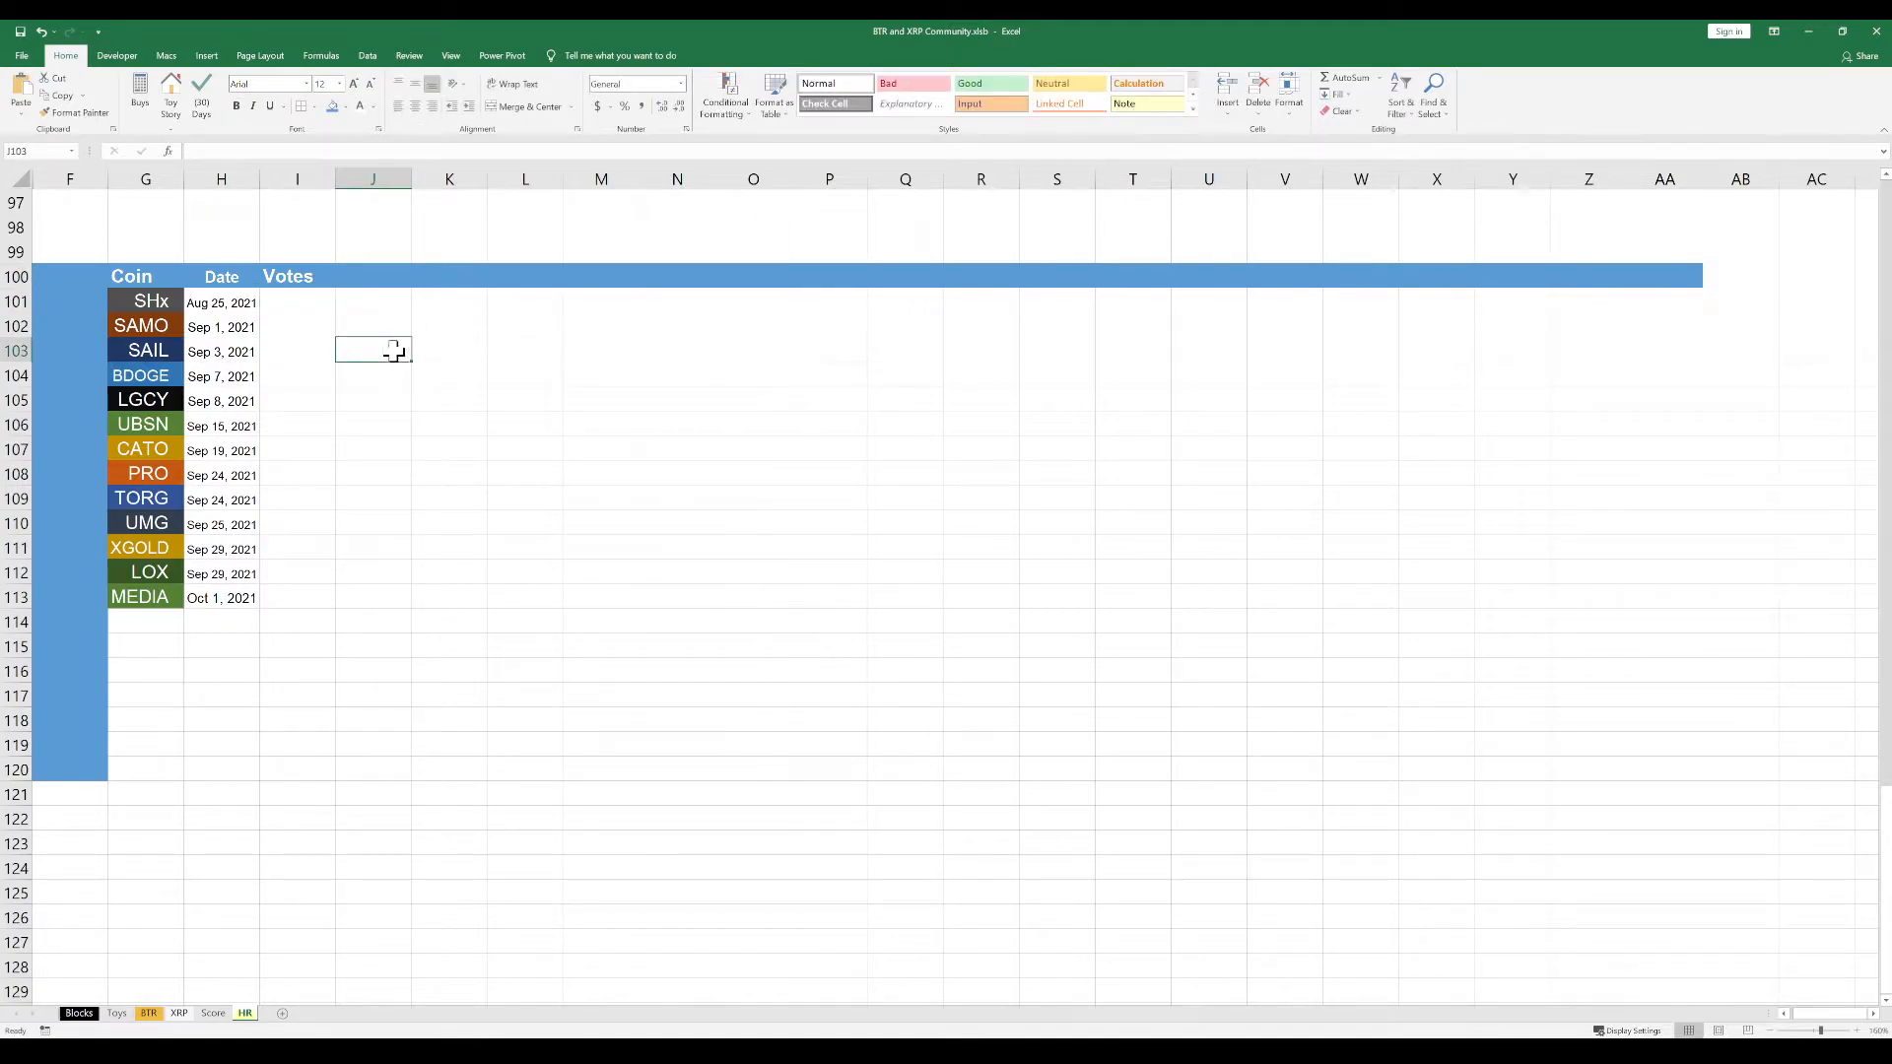
# Copy the vote counts for SHx through LOX, 45240 through 299778, from the other window and paste them starting at I101
pyautogui.click(319, 303)
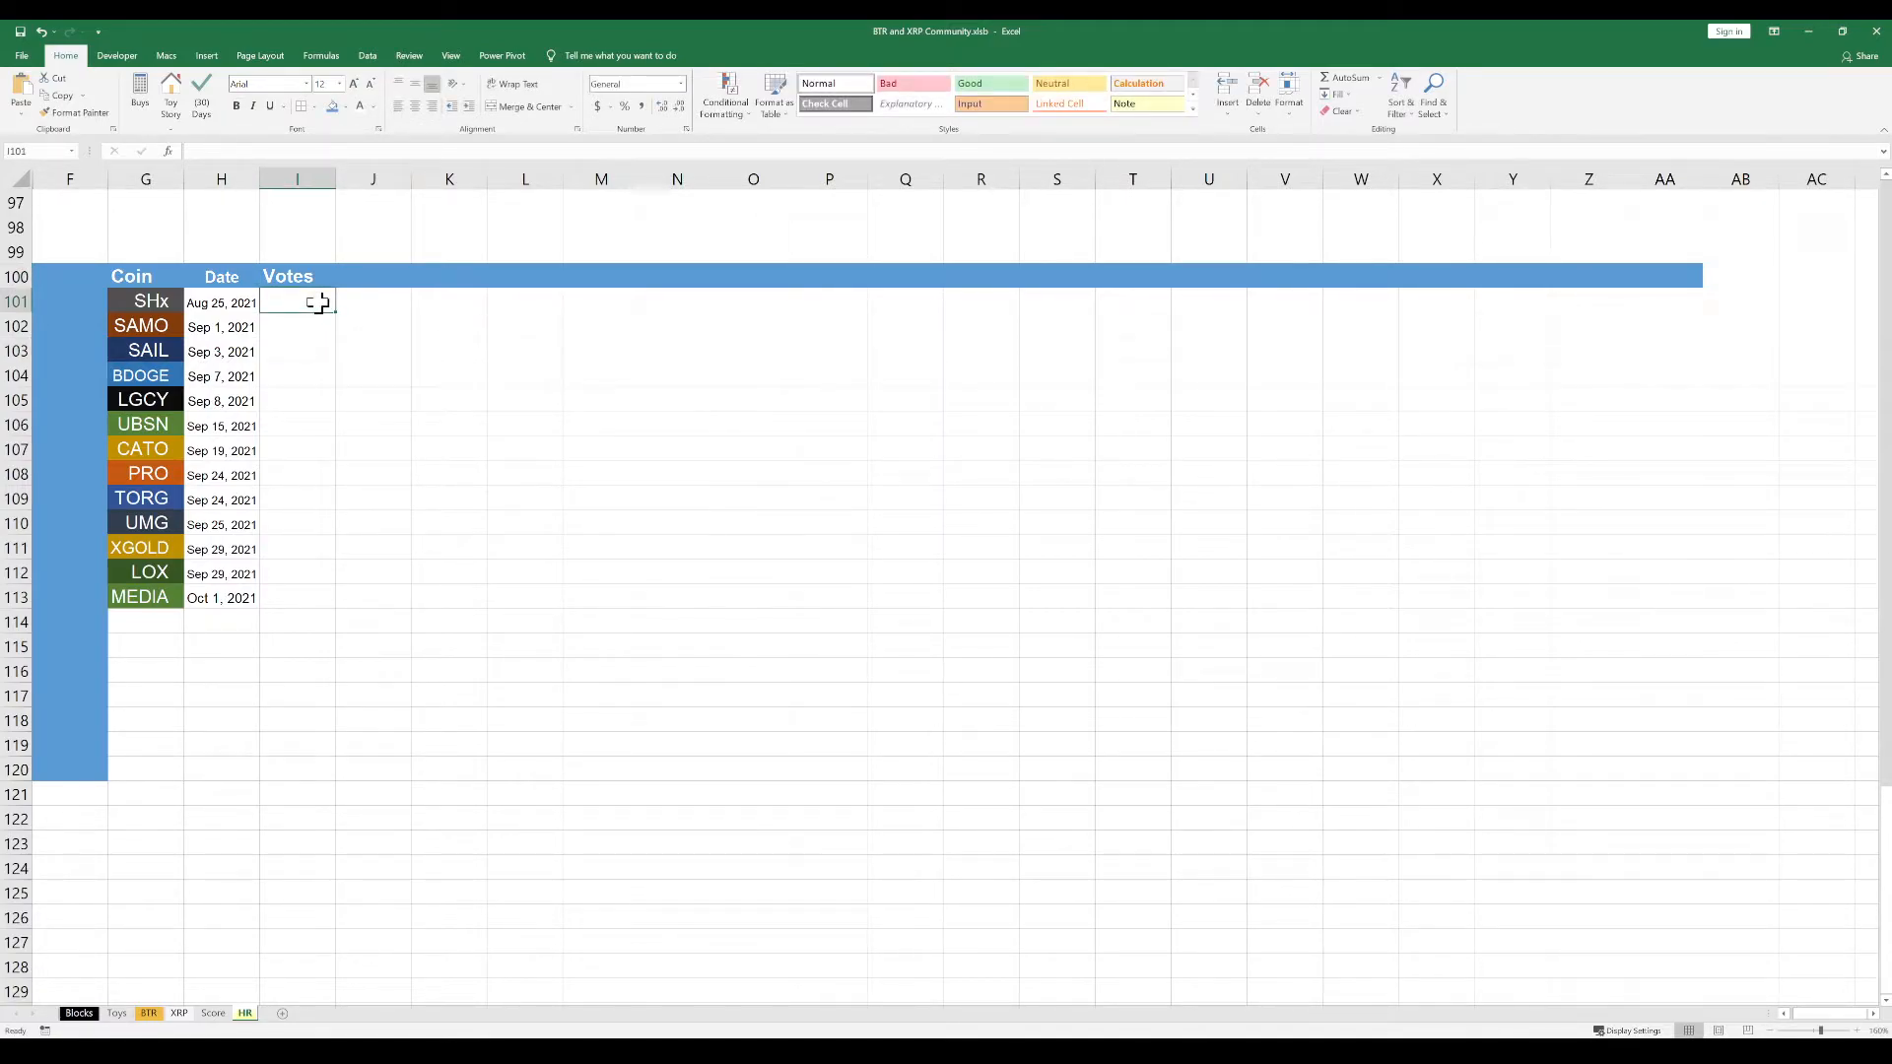
pyautogui.click(315, 377)
pyautogui.click(306, 450)
pyautogui.click(303, 548)
pyautogui.click(298, 595)
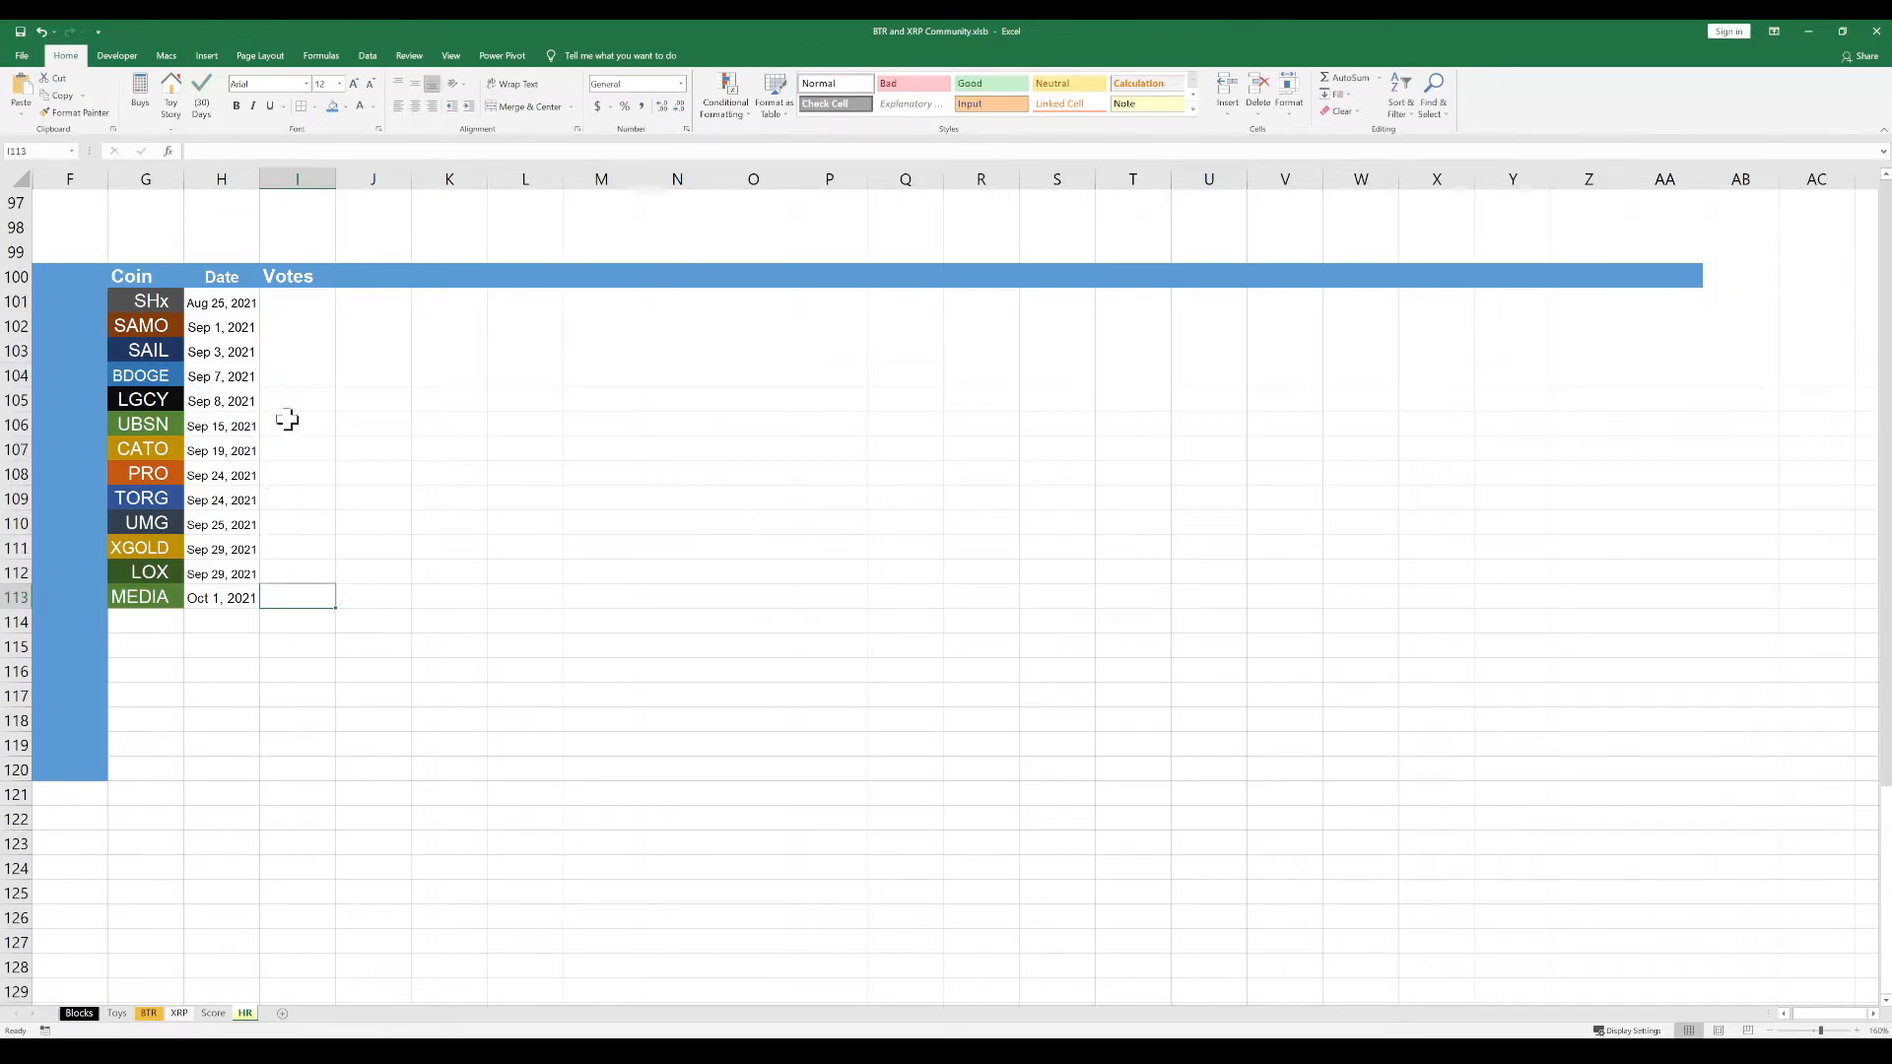
pyautogui.click(302, 307)
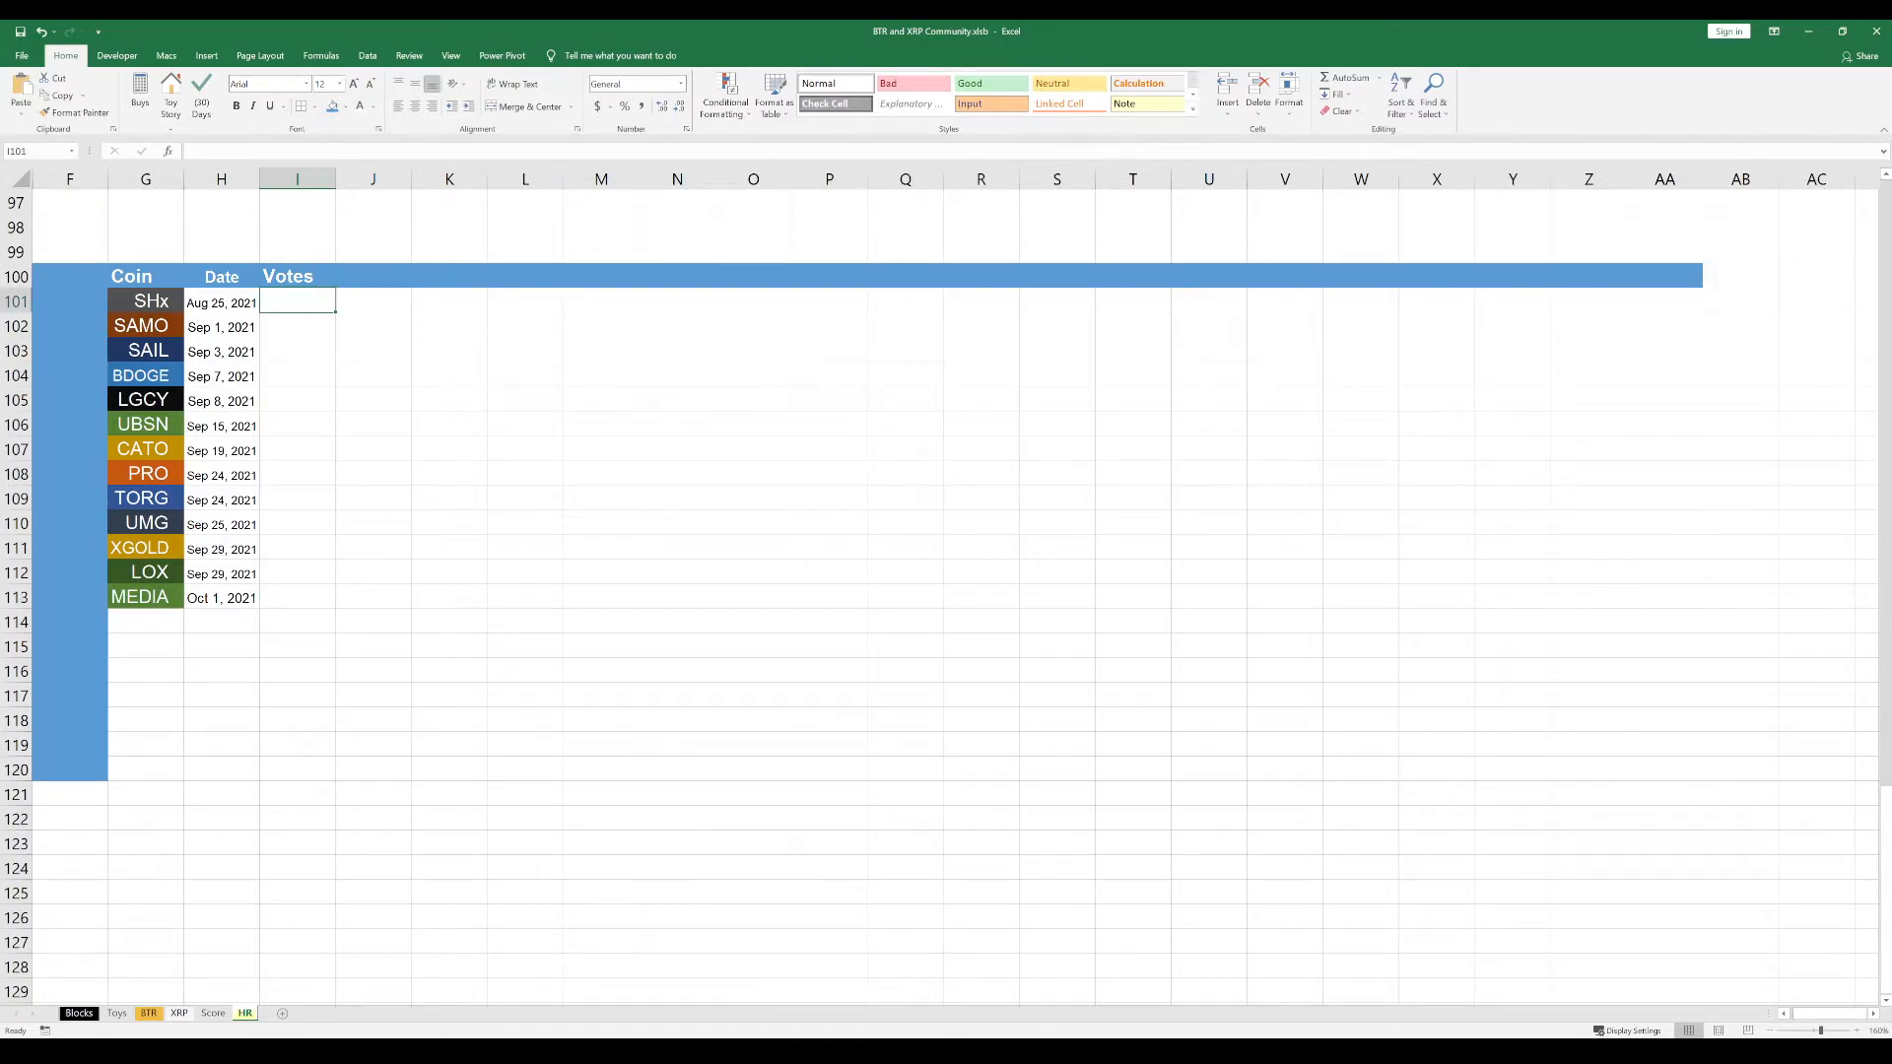
pyautogui.hotkey('alt', 'Tab')
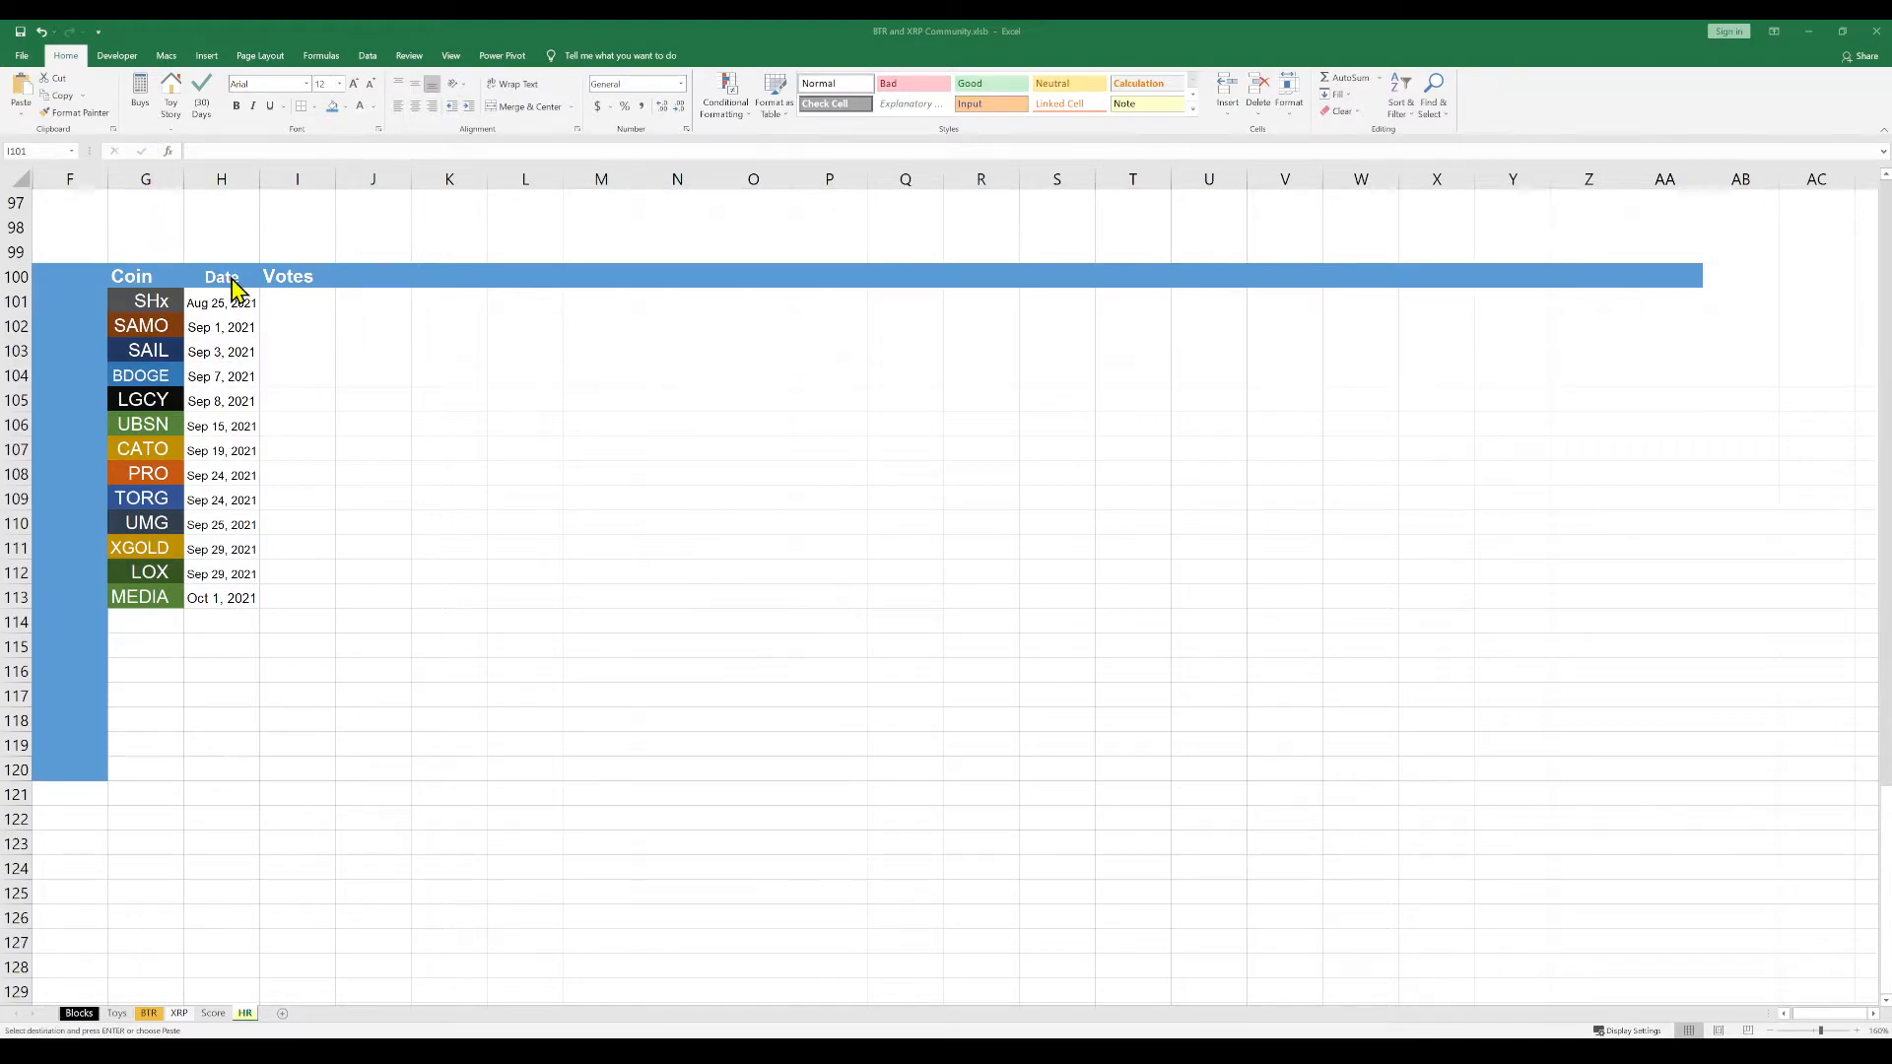
pyautogui.click(282, 299)
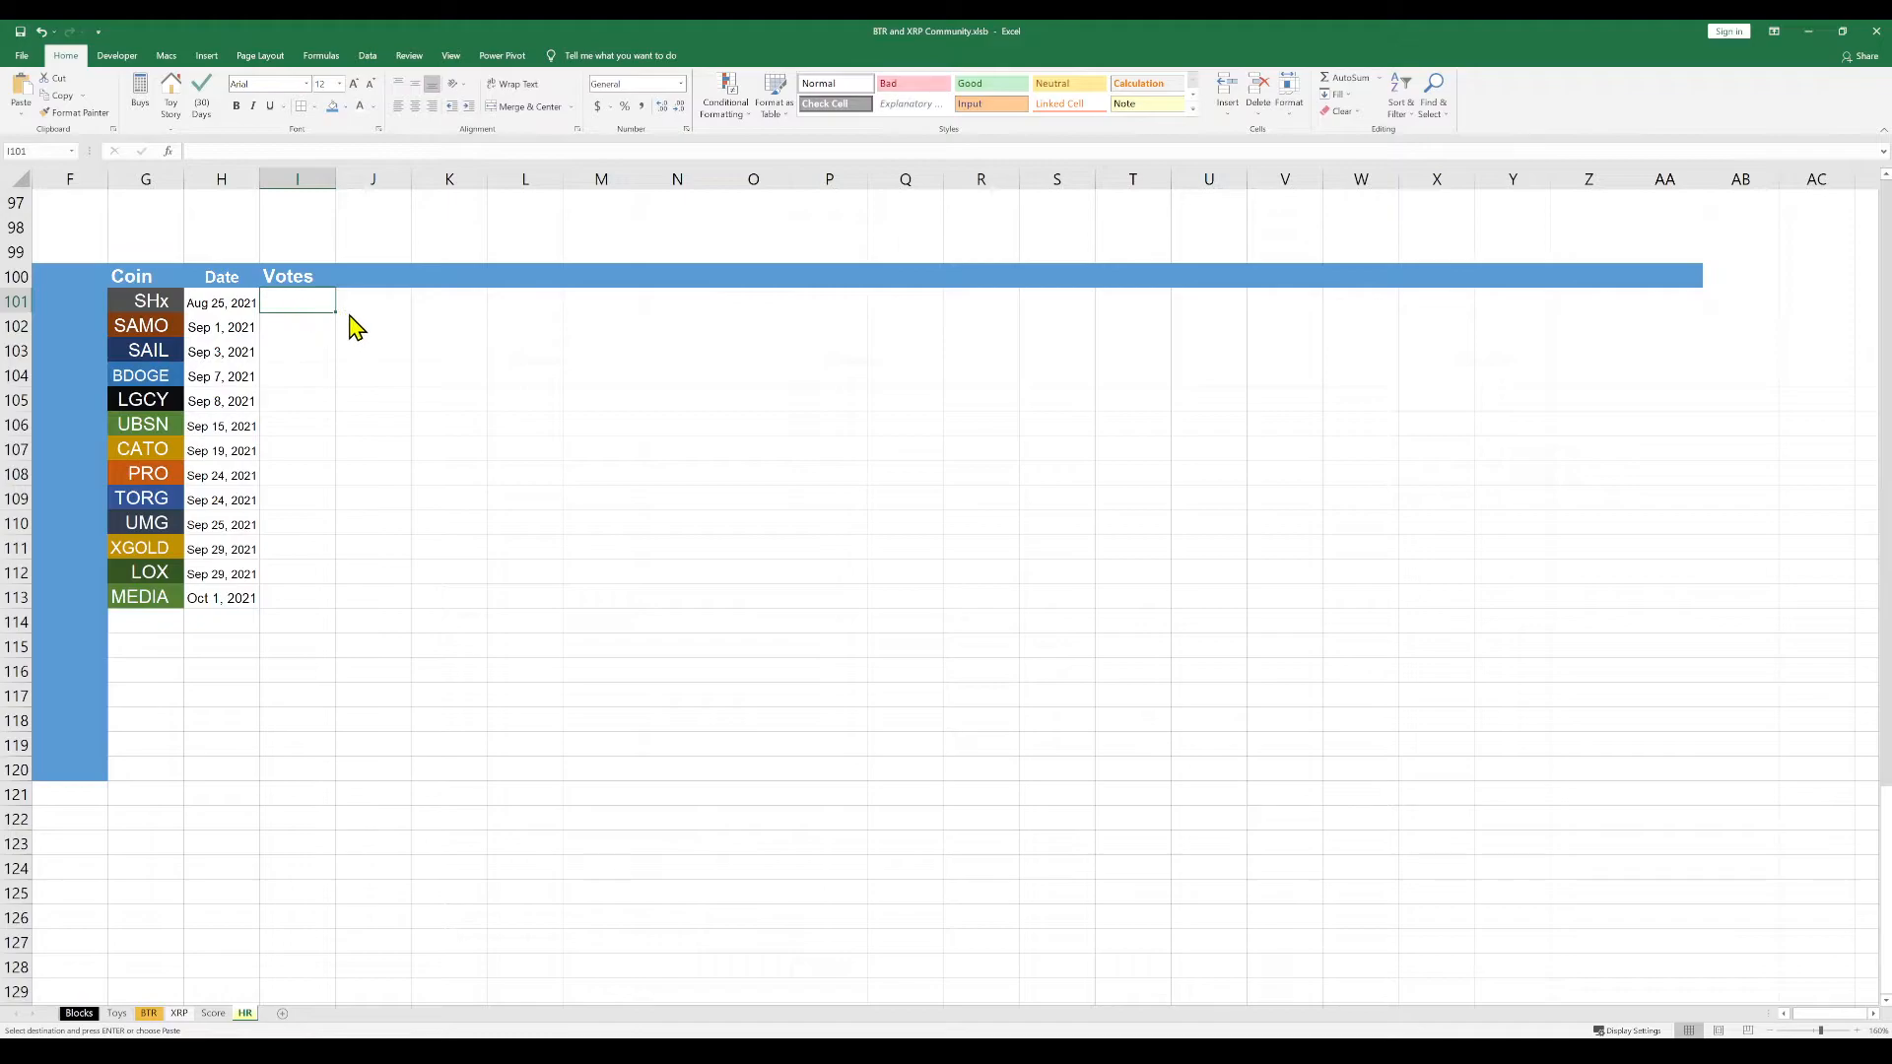
pyautogui.hotkey('ctrl', 'v')
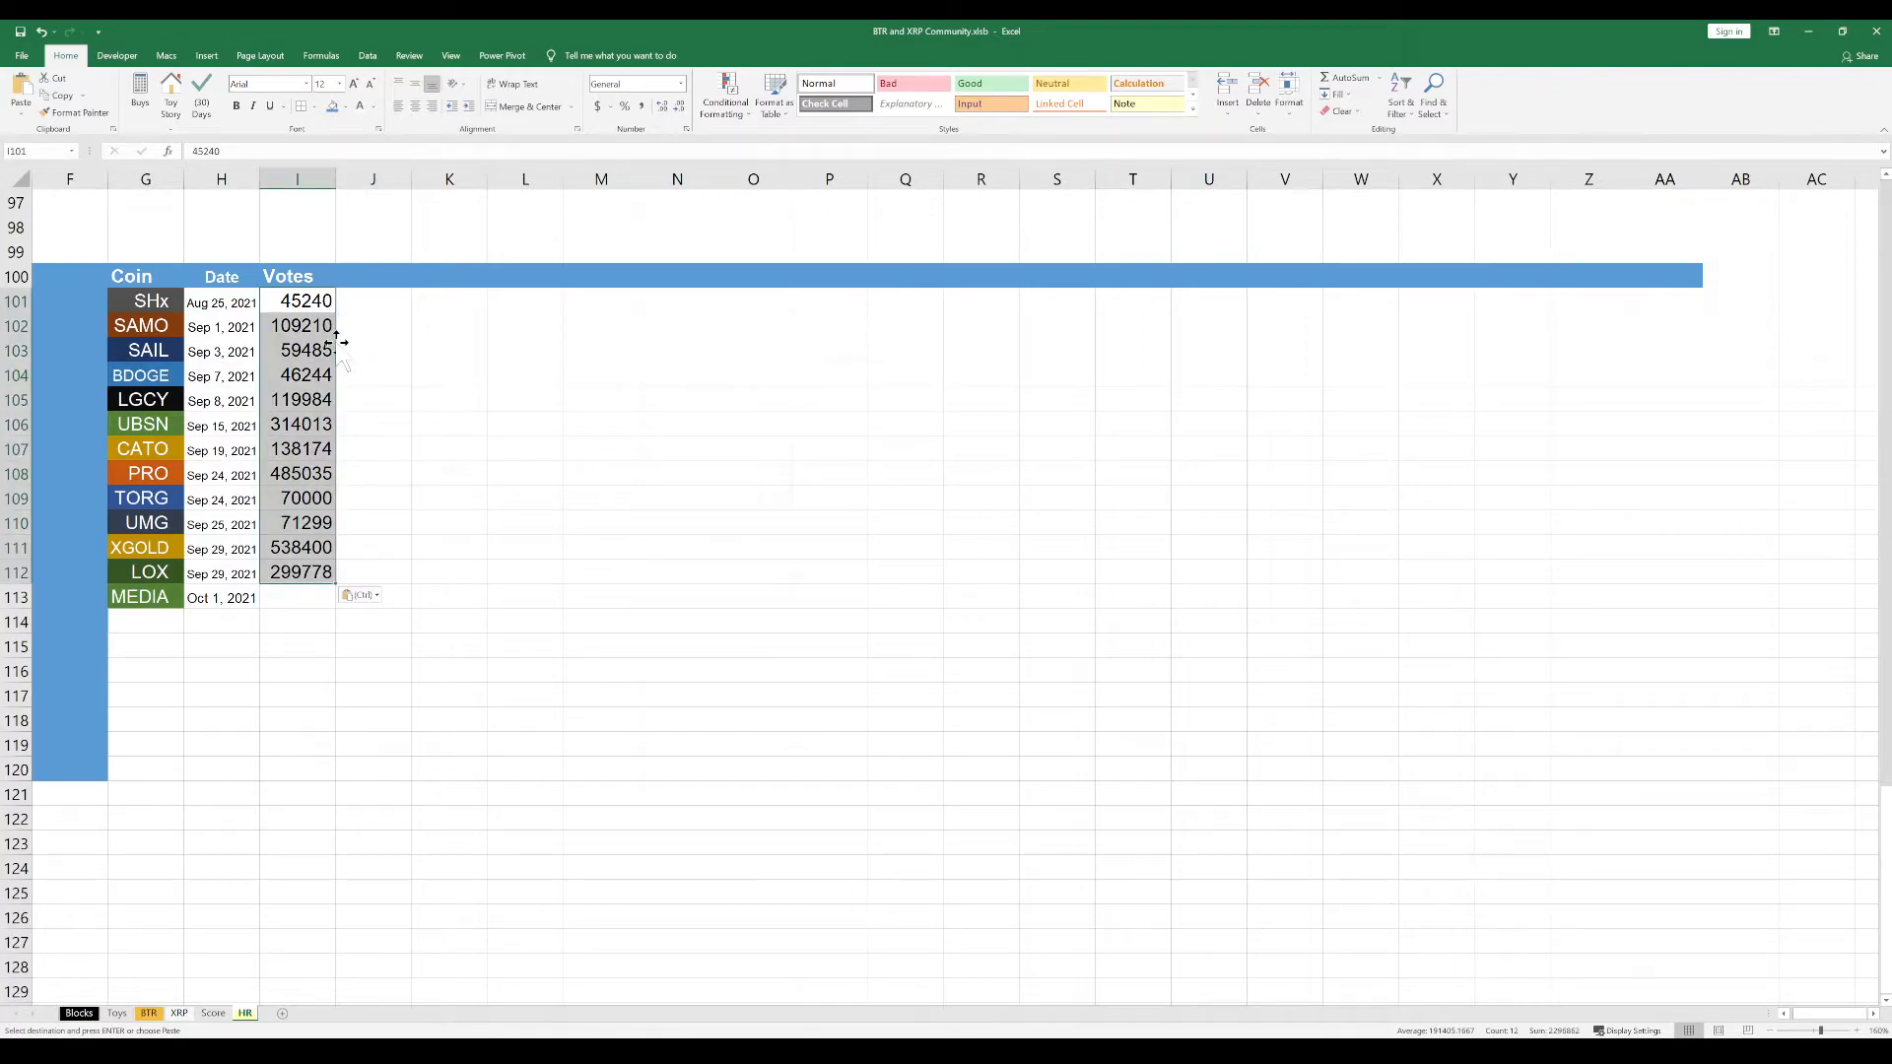
# Format the vote cells I101:I113 as numbers with a thousands separator and no decimal places
pyautogui.moveTo(306, 302); pyautogui.dragTo(308, 598)
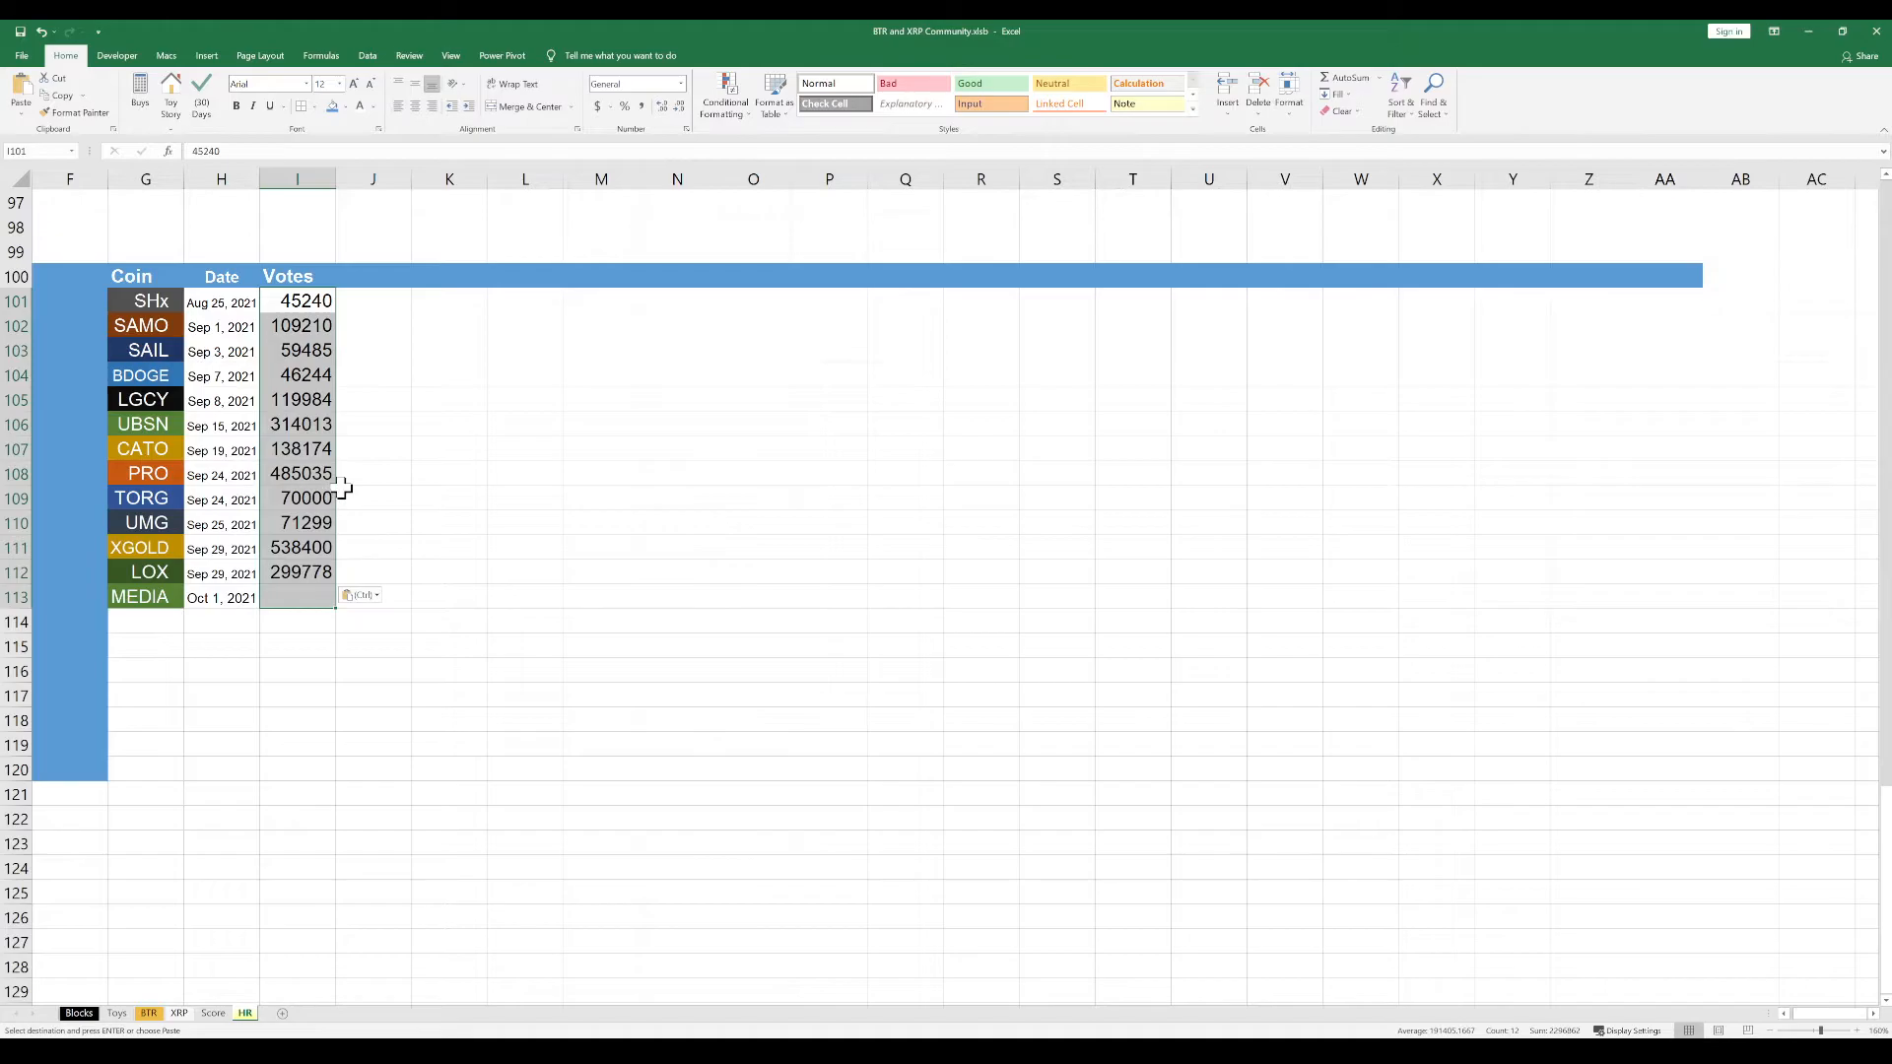
pyautogui.press('Escape')
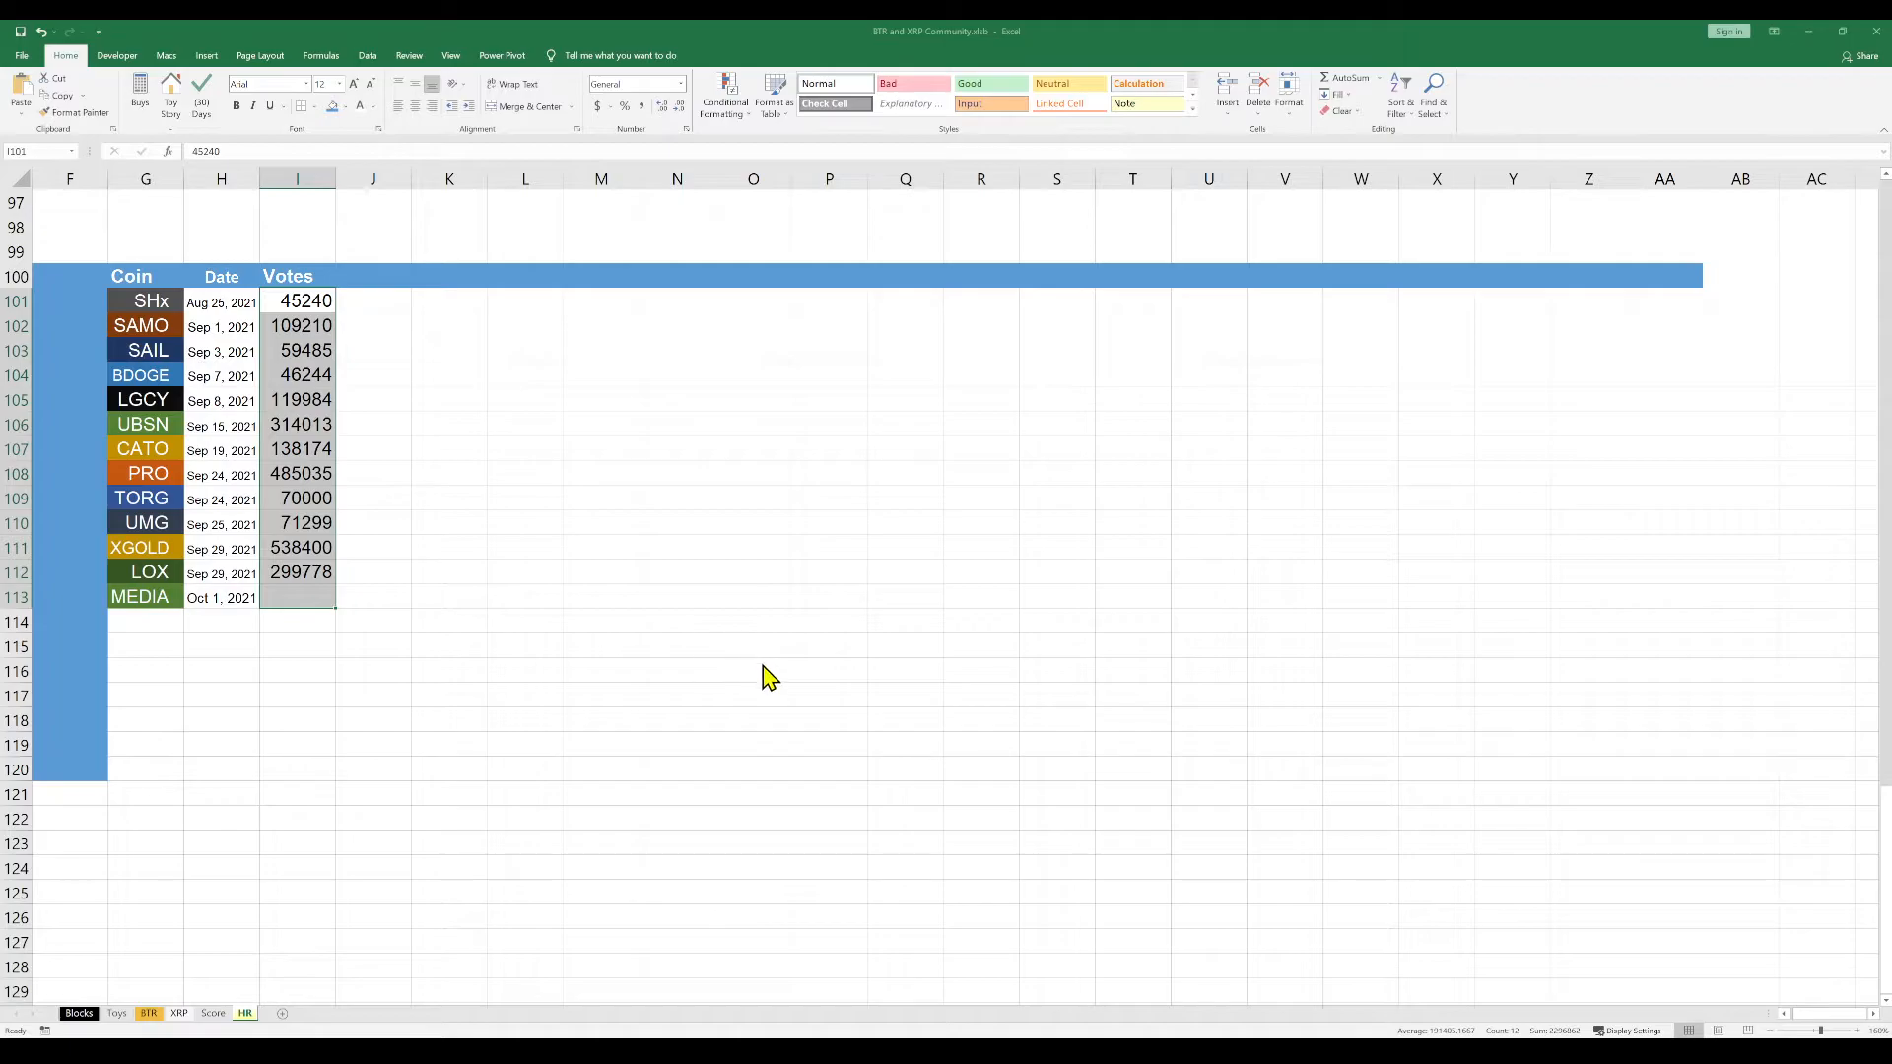
pyautogui.click(941, 878)
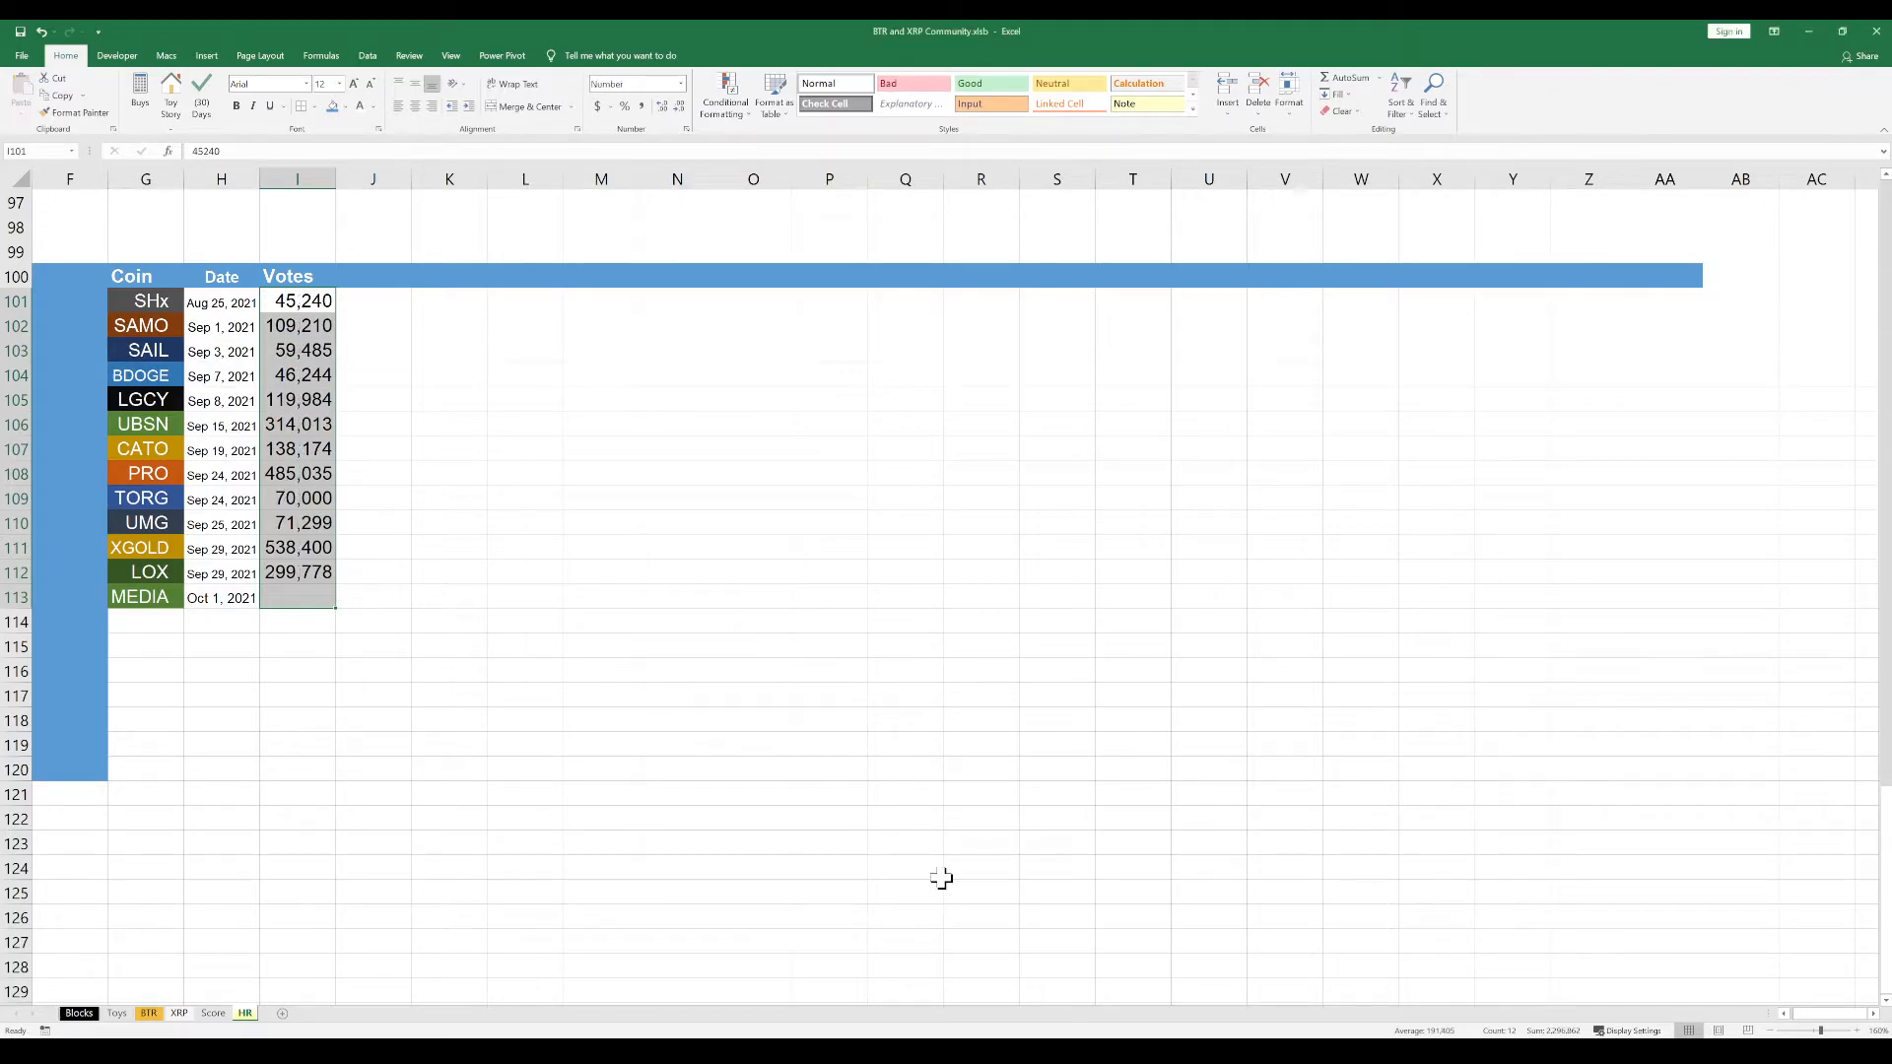
pyautogui.click(242, 336)
pyautogui.click(167, 352)
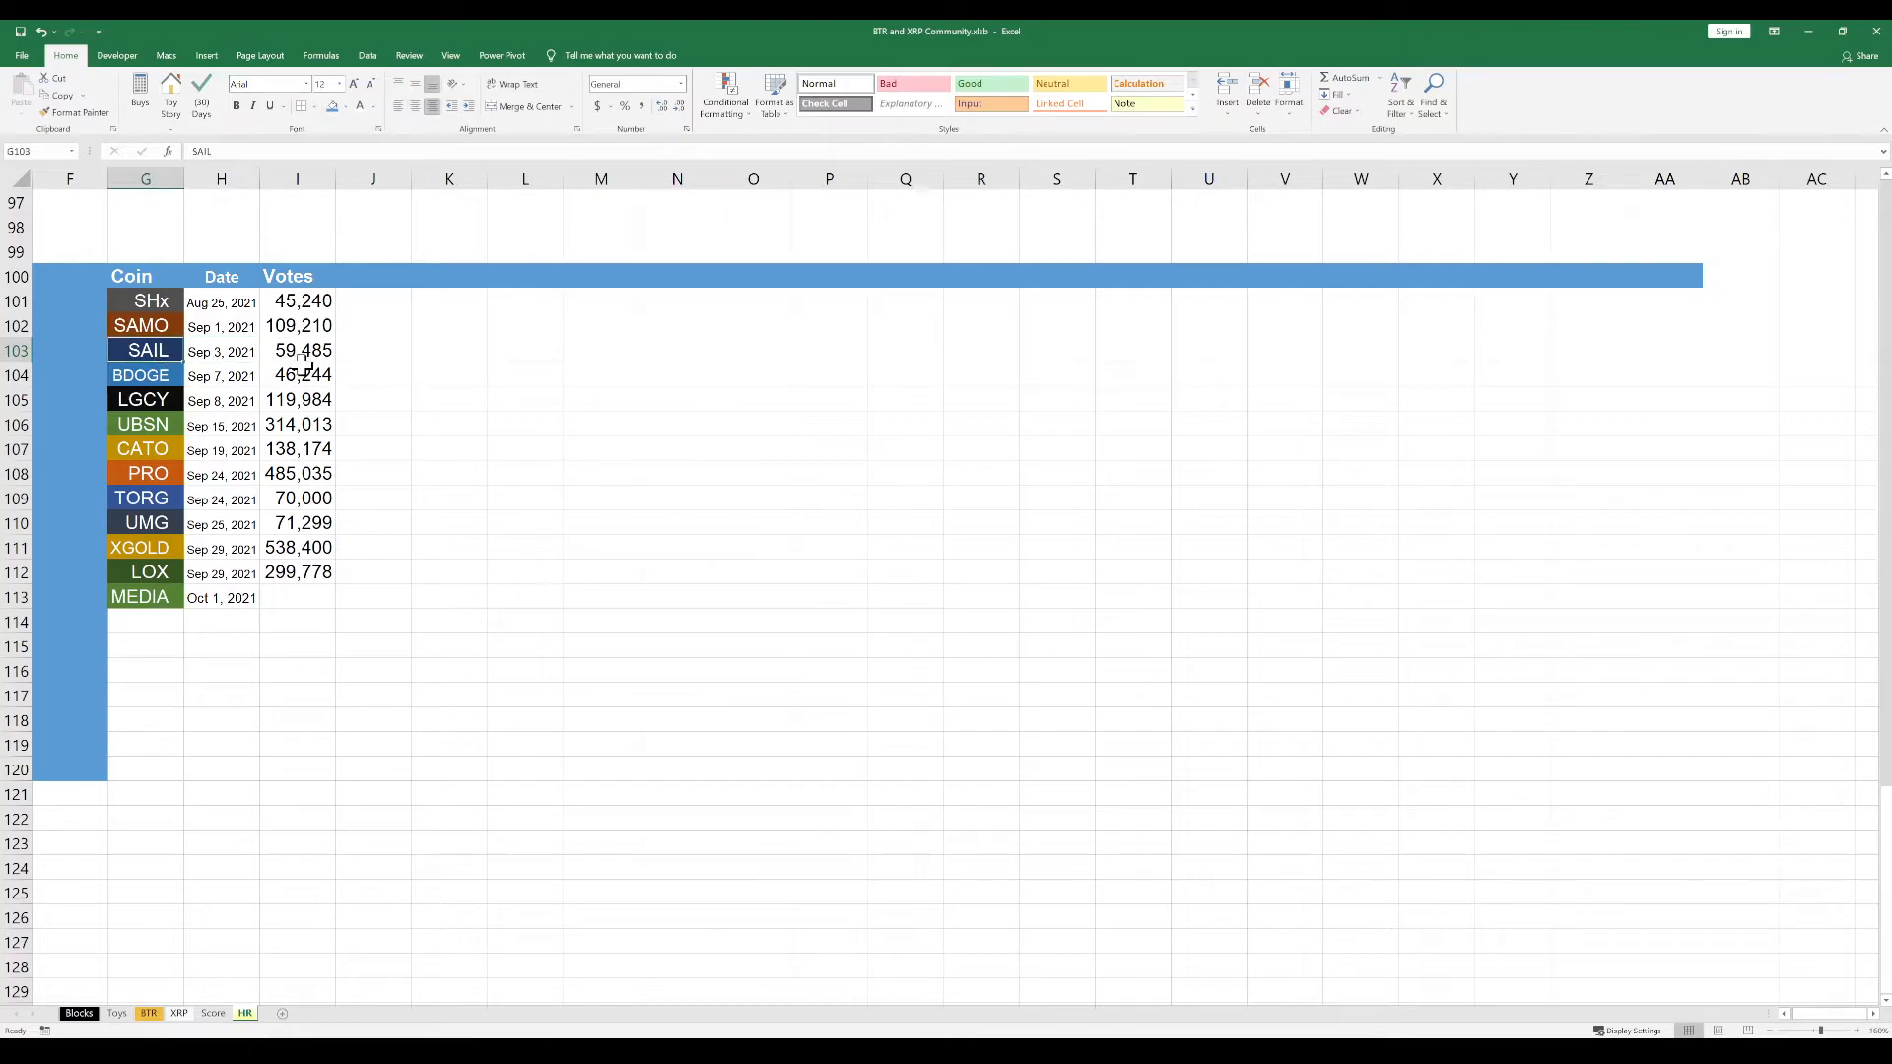
# Set the font size of the vote cells I101:I113 to 10
pyautogui.moveTo(311, 300); pyautogui.dragTo(304, 596)
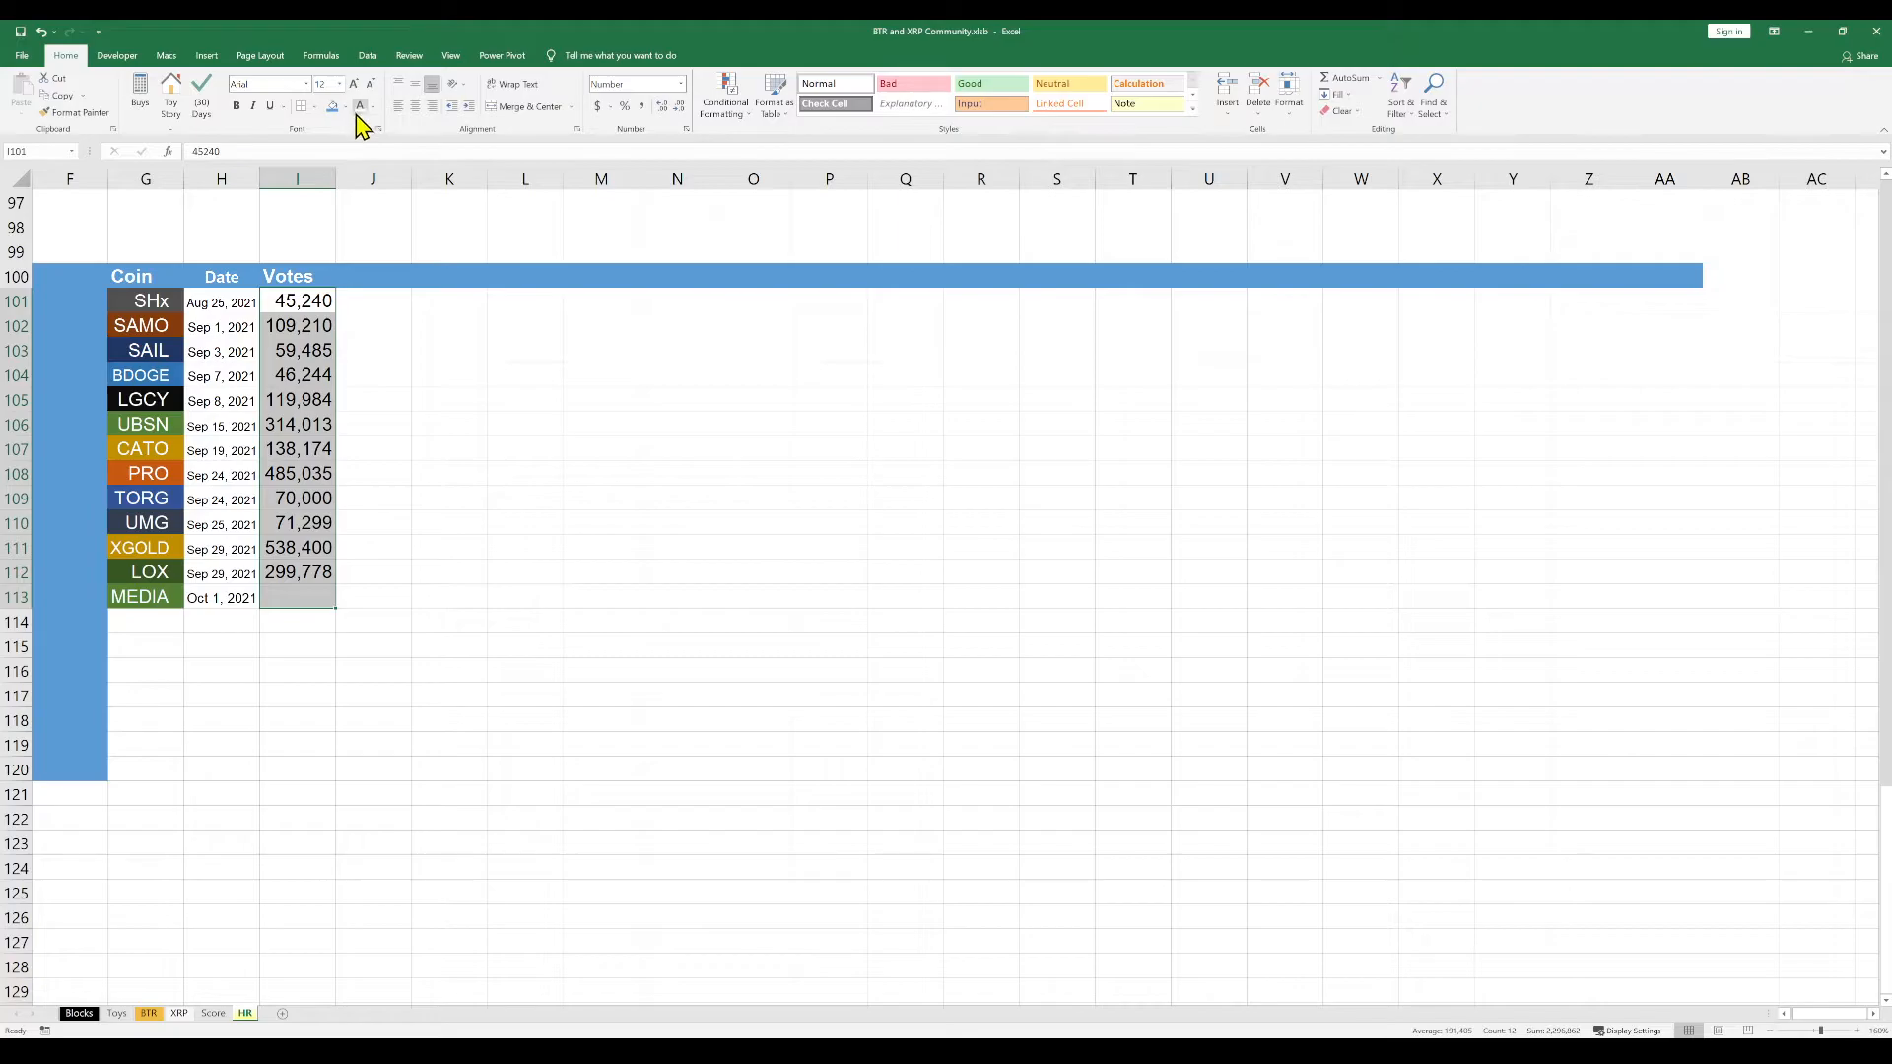
pyautogui.click(340, 83)
pyautogui.click(325, 133)
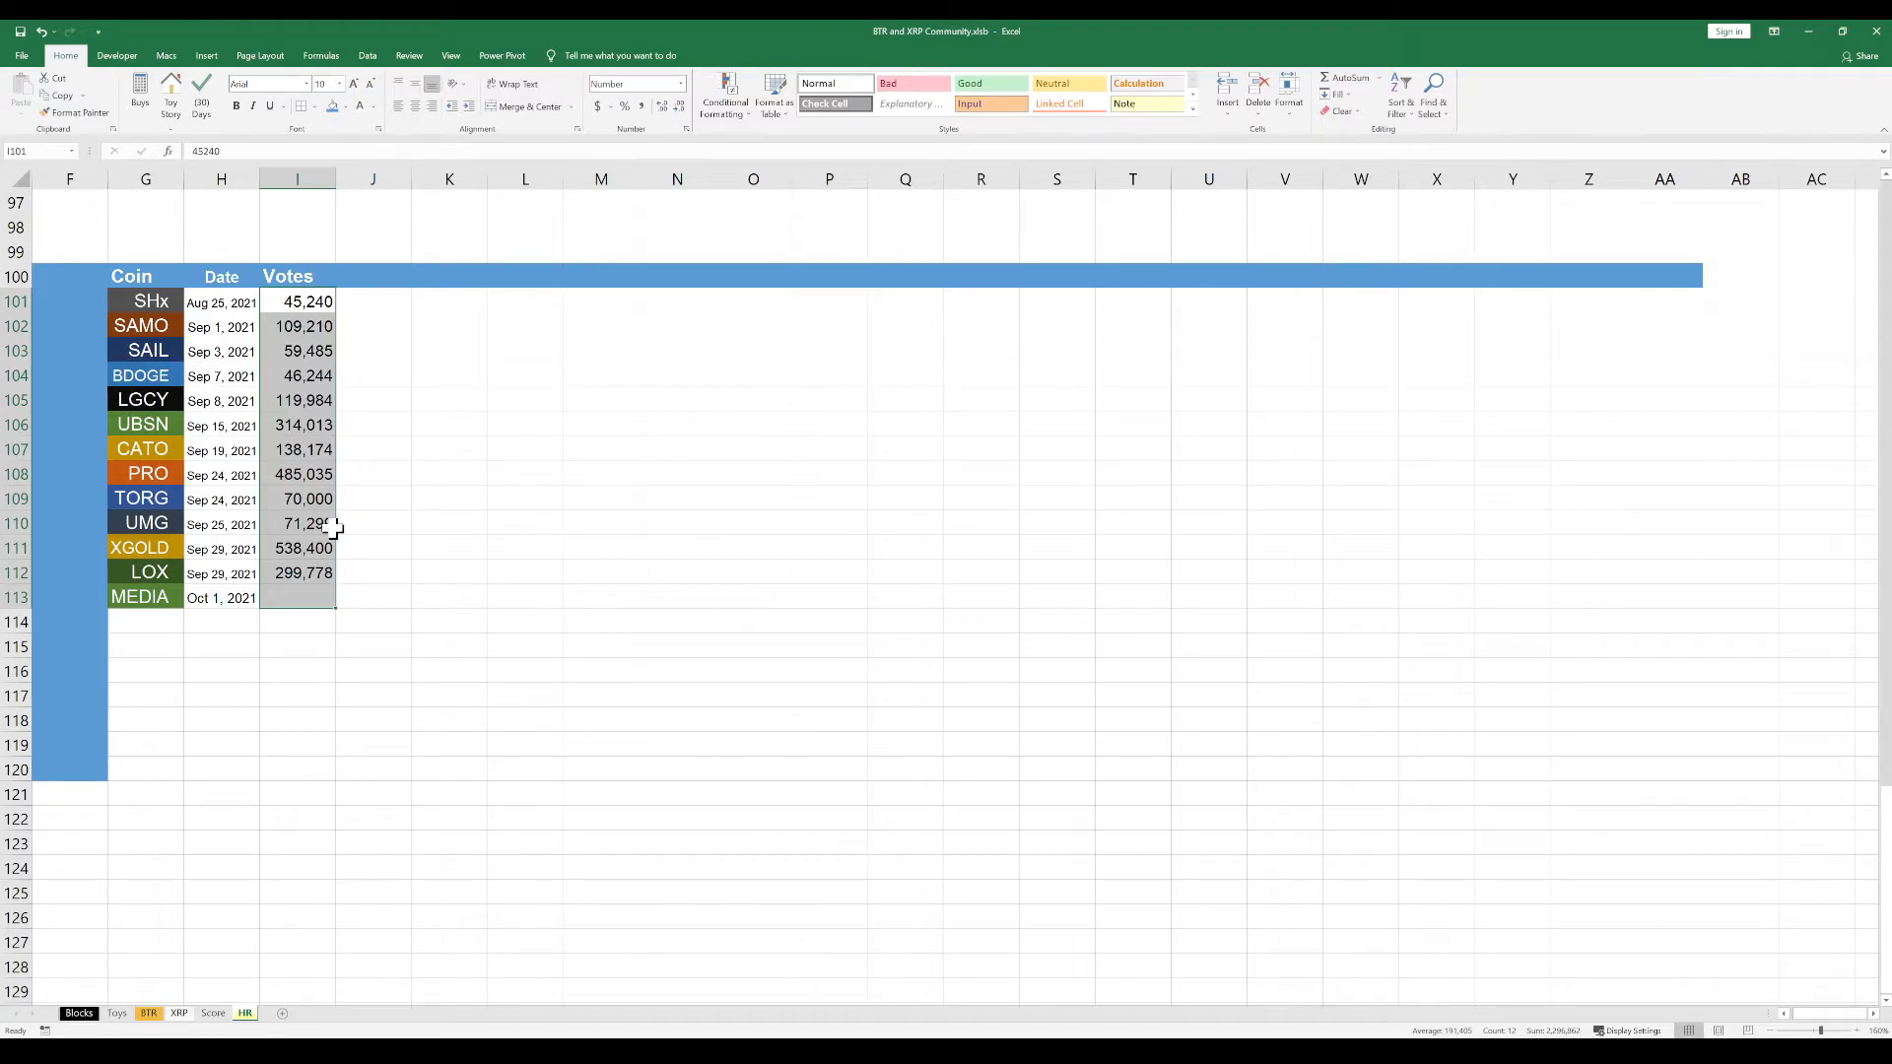
pyautogui.click(320, 444)
# Copy the black and gold formatting of the bitrue Value cell G8 on the Toys sheet onto I101:I113 of the HR sheet
pyautogui.moveTo(304, 297); pyautogui.dragTo(299, 587)
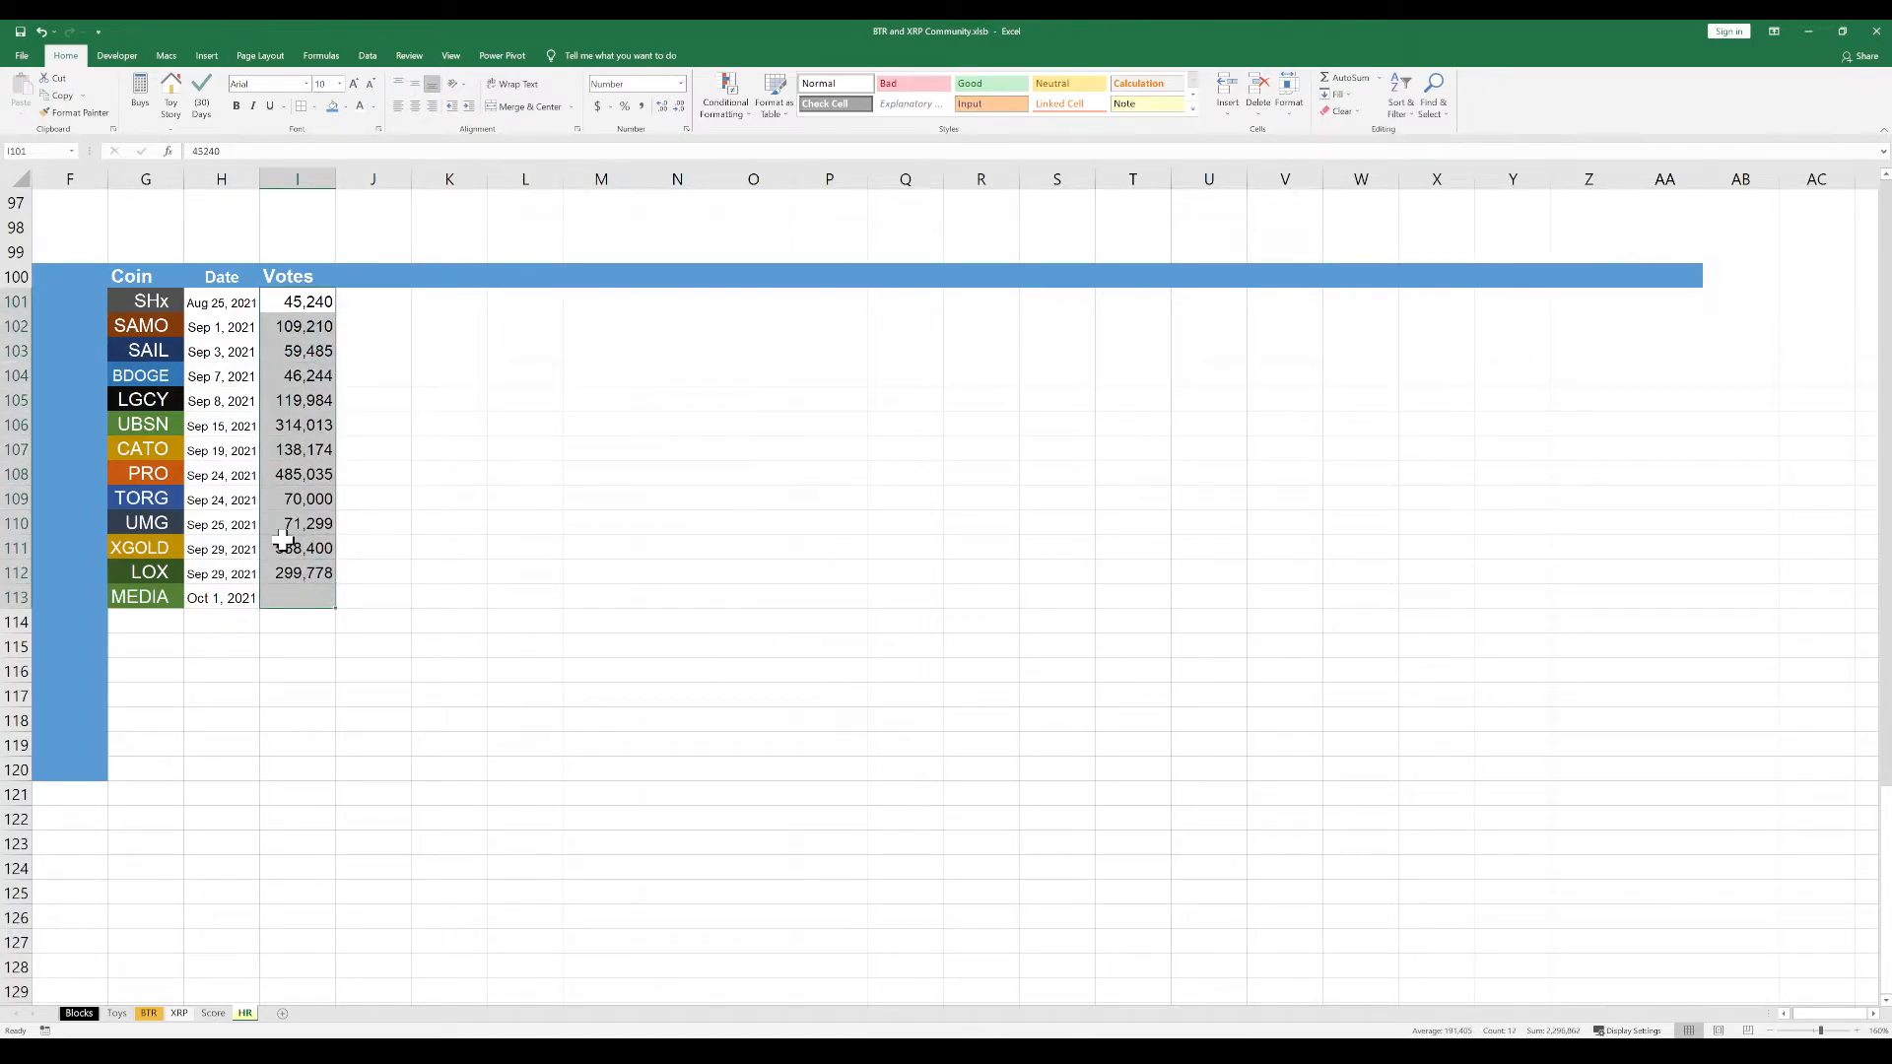
pyautogui.click(119, 1015)
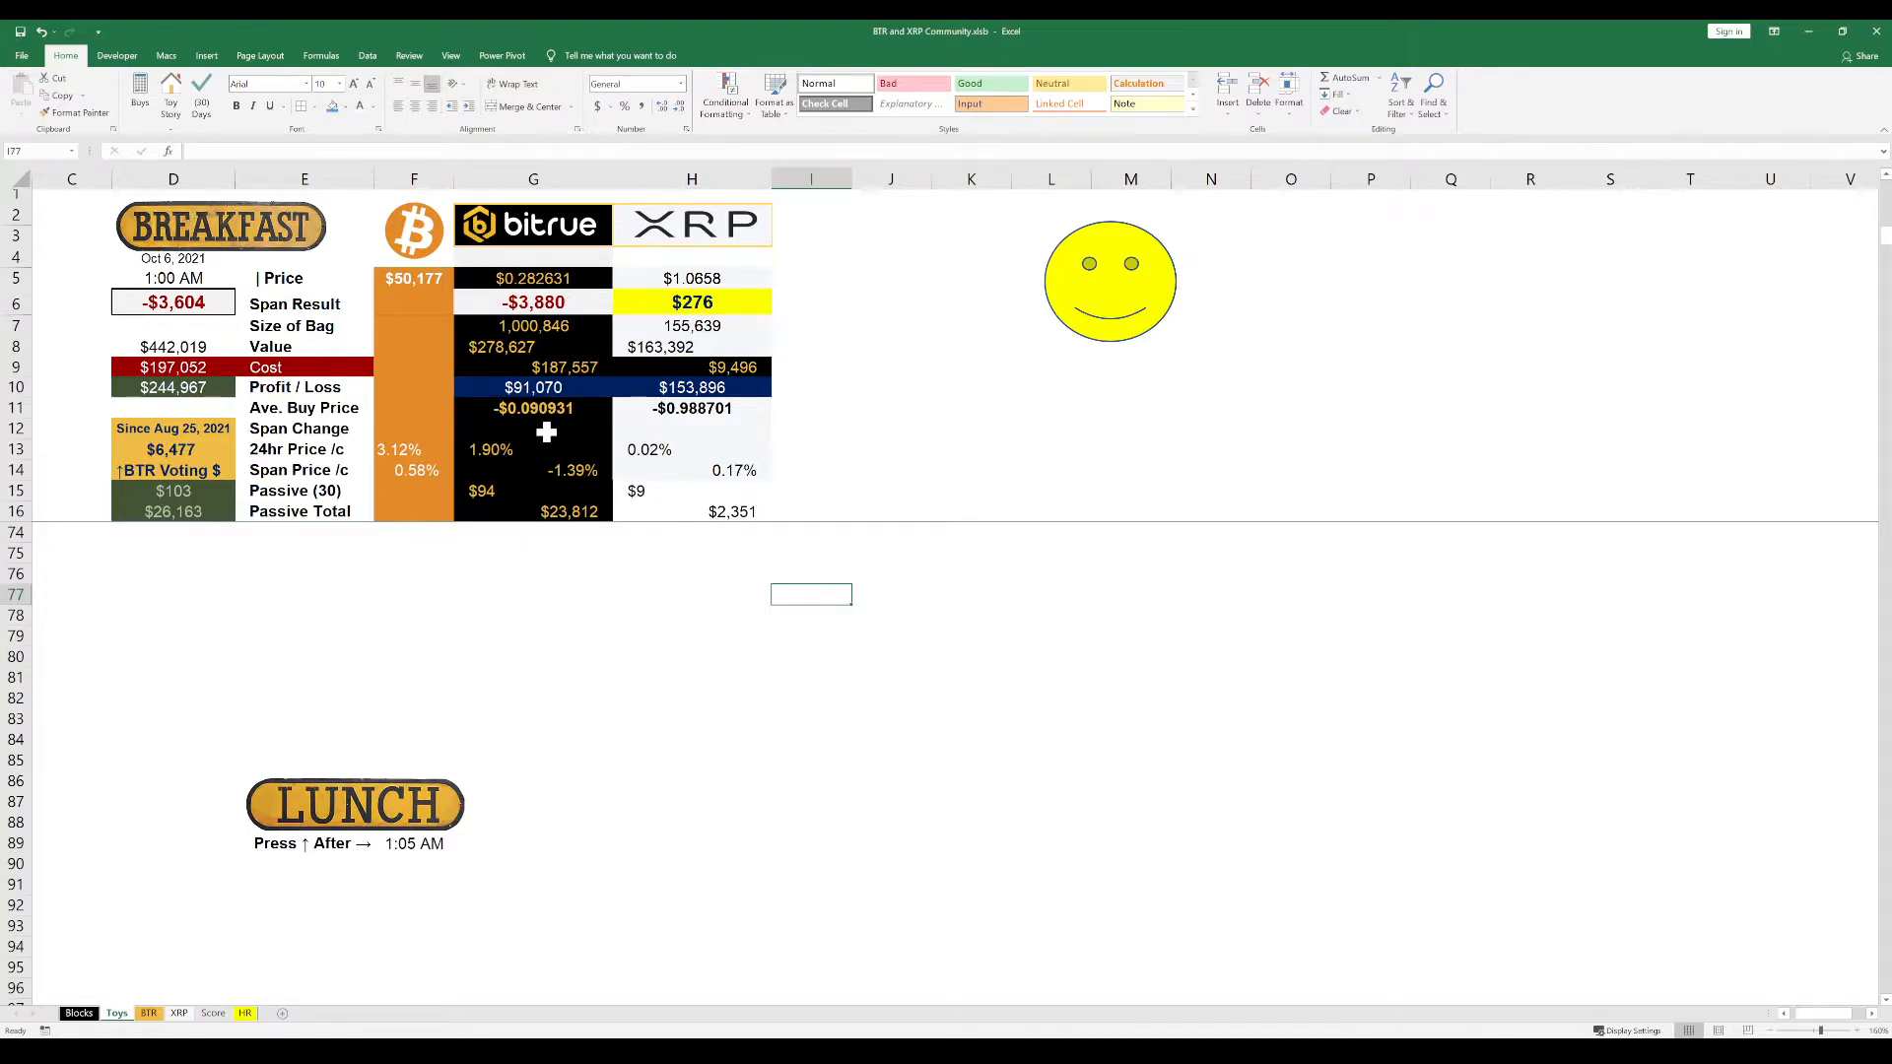
pyautogui.click(589, 433)
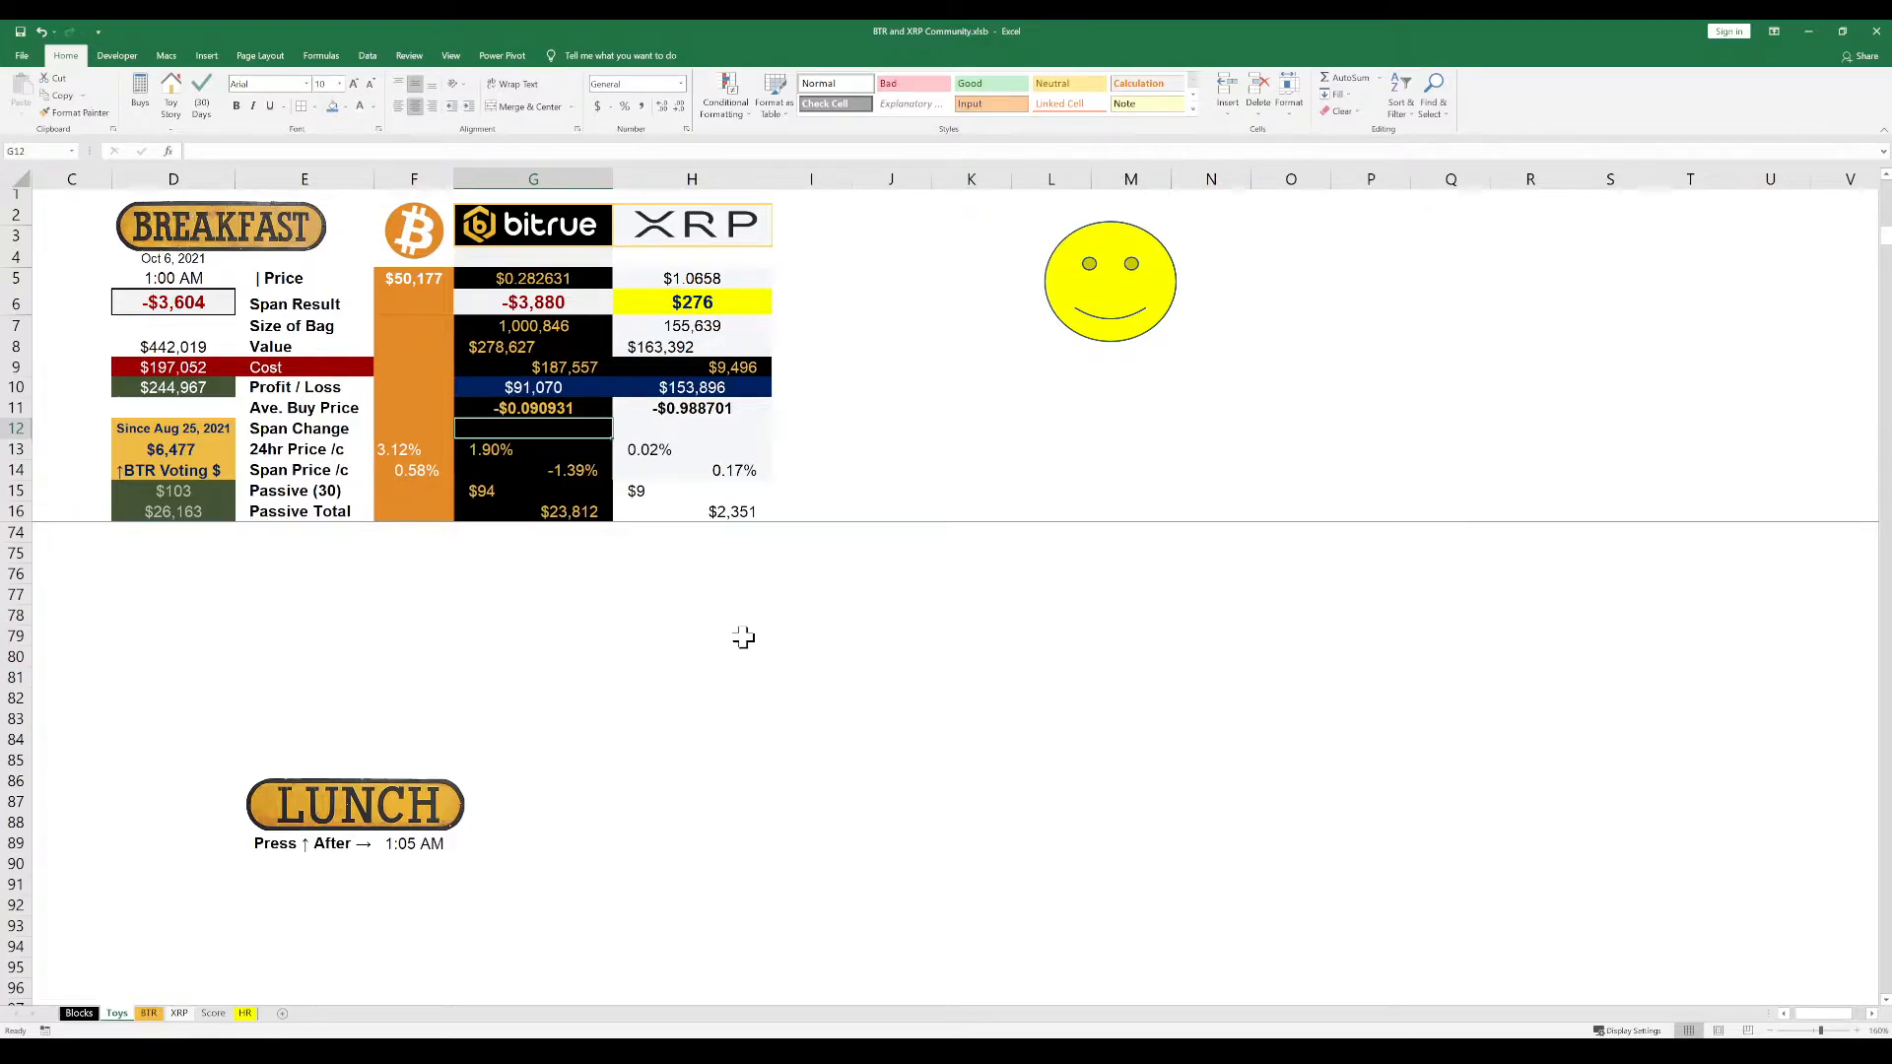
pyautogui.click(556, 375)
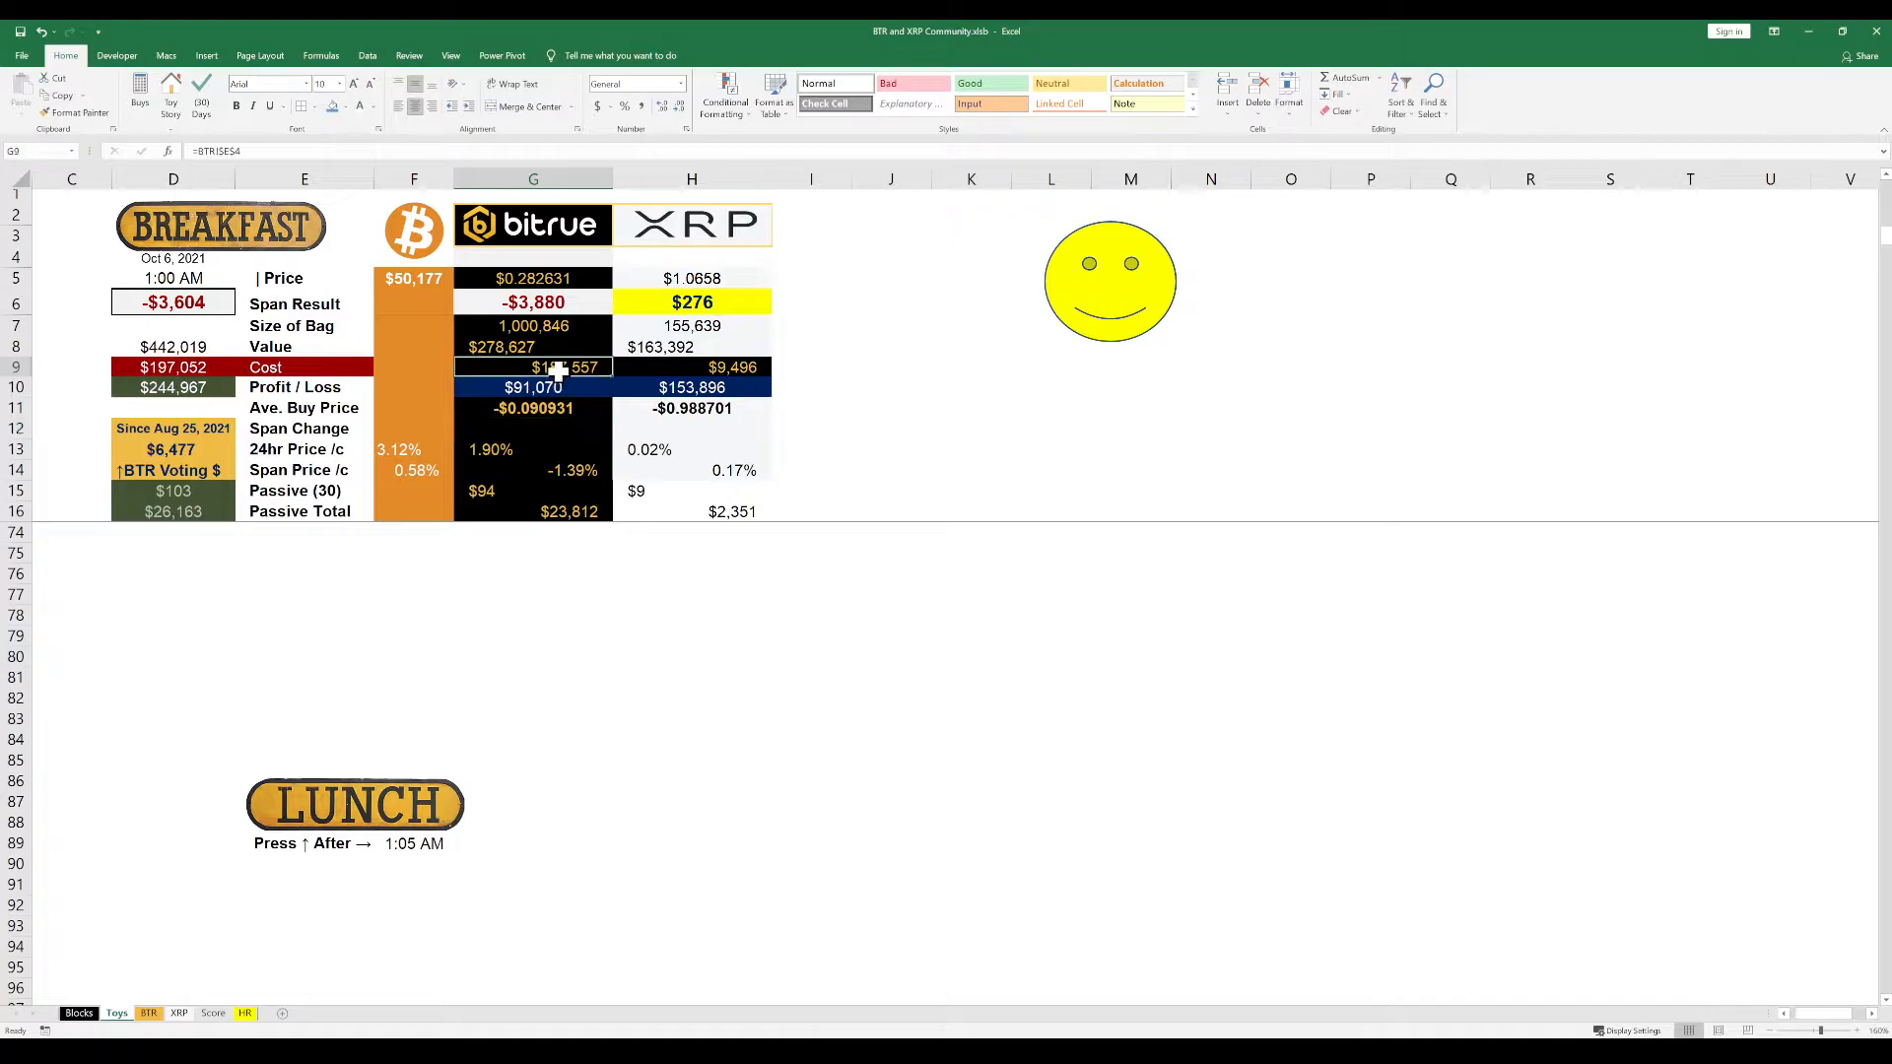
pyautogui.click(571, 434)
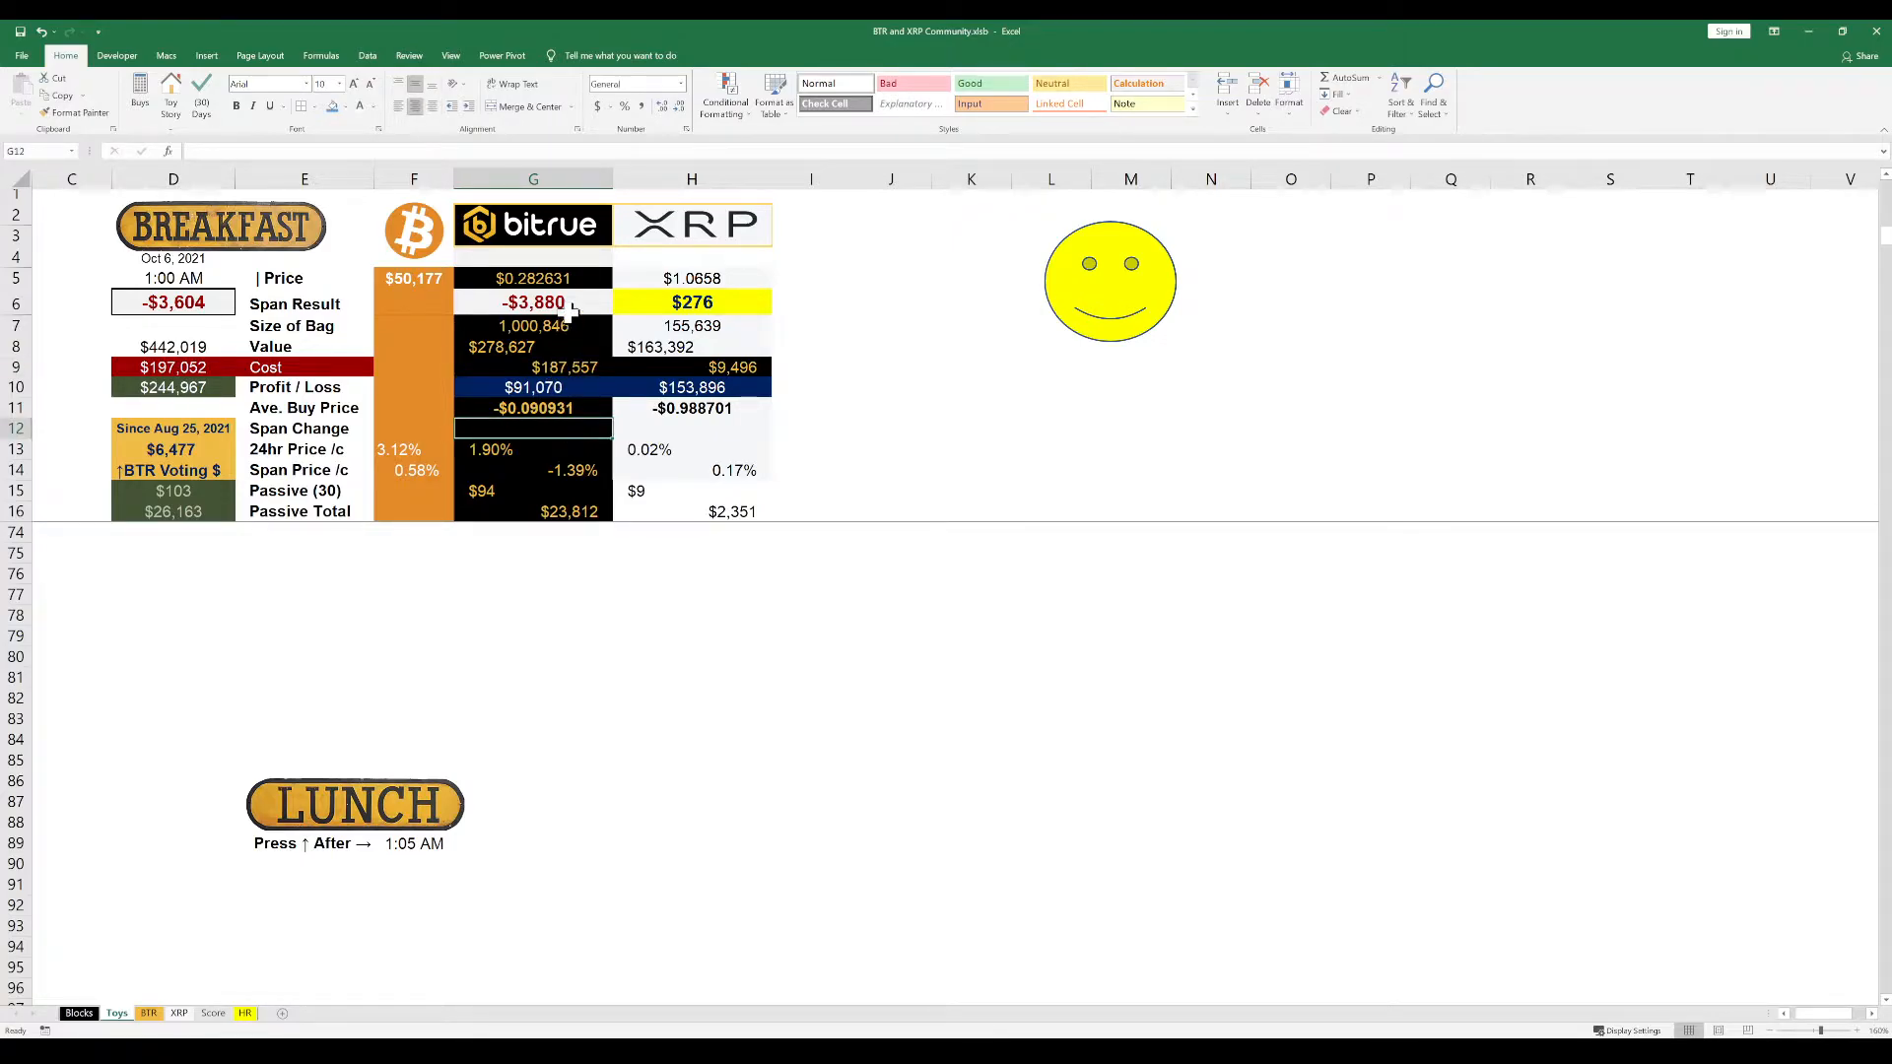
pyautogui.click(568, 346)
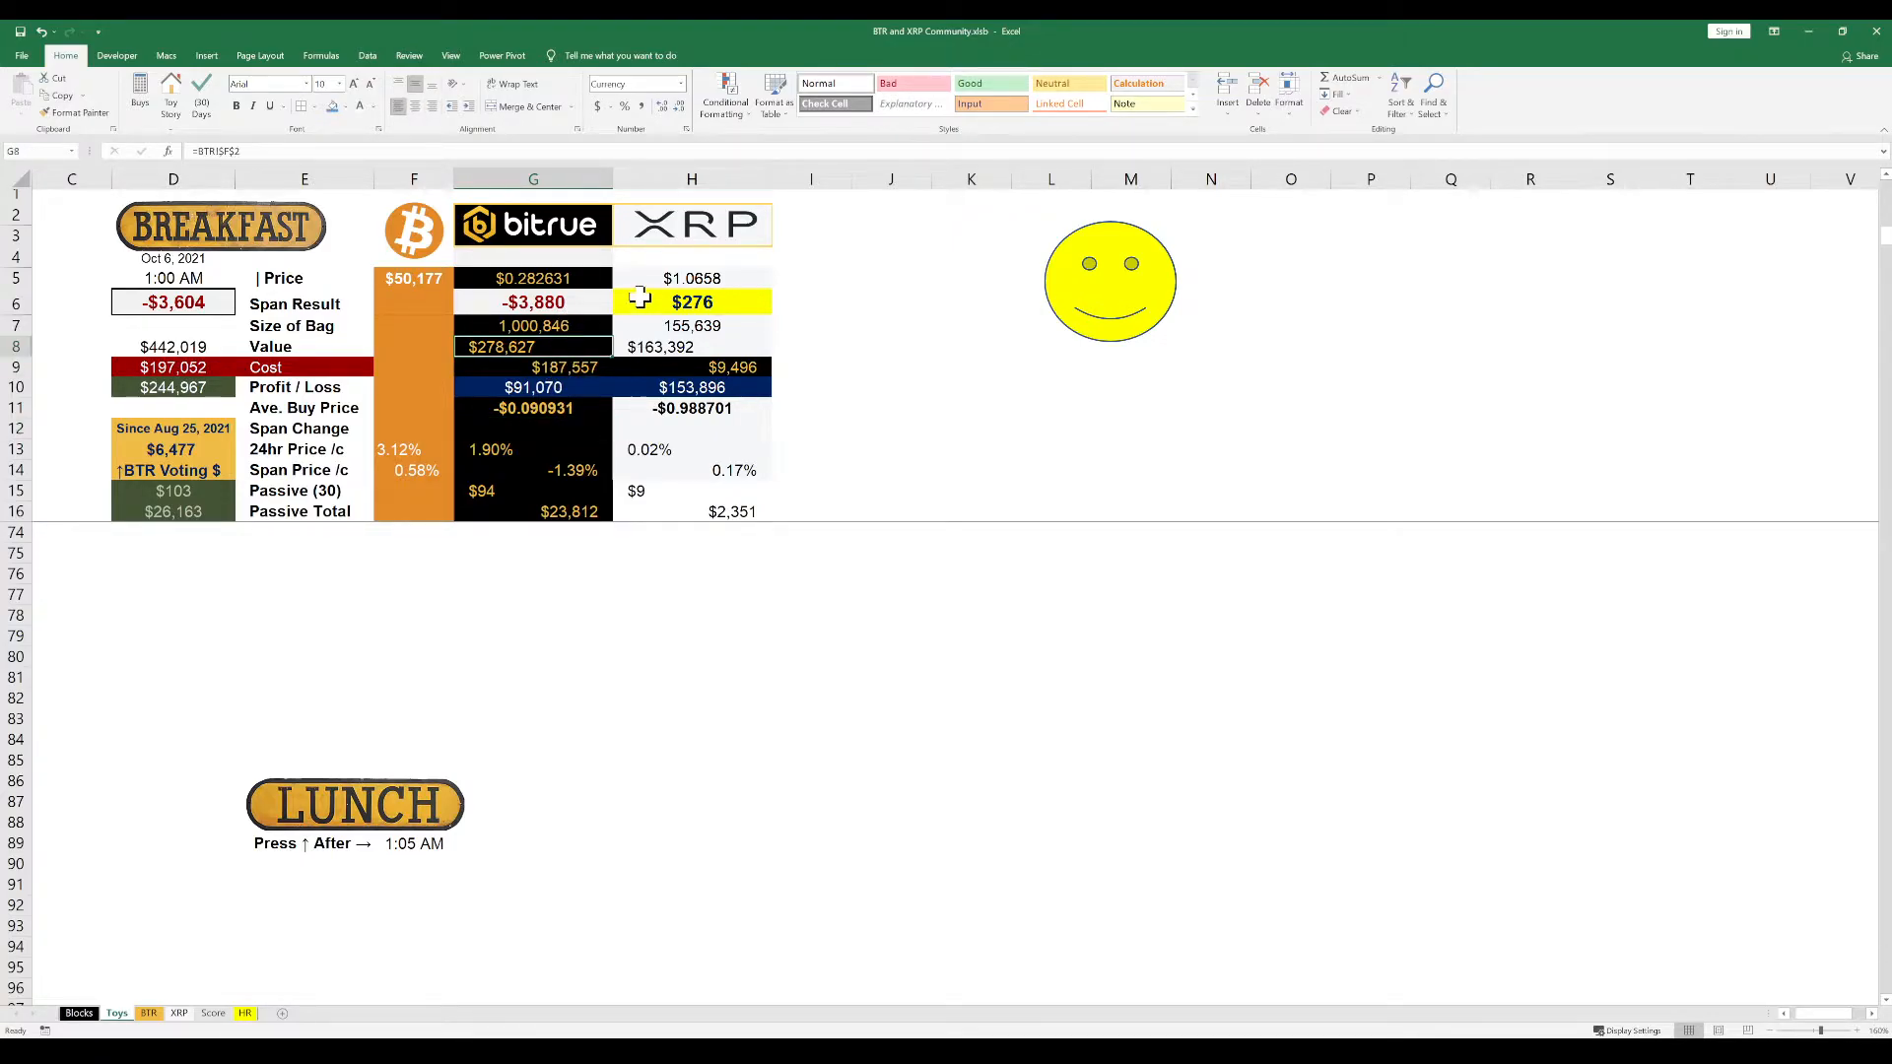
pyautogui.hotkey('ctrl', 'c')
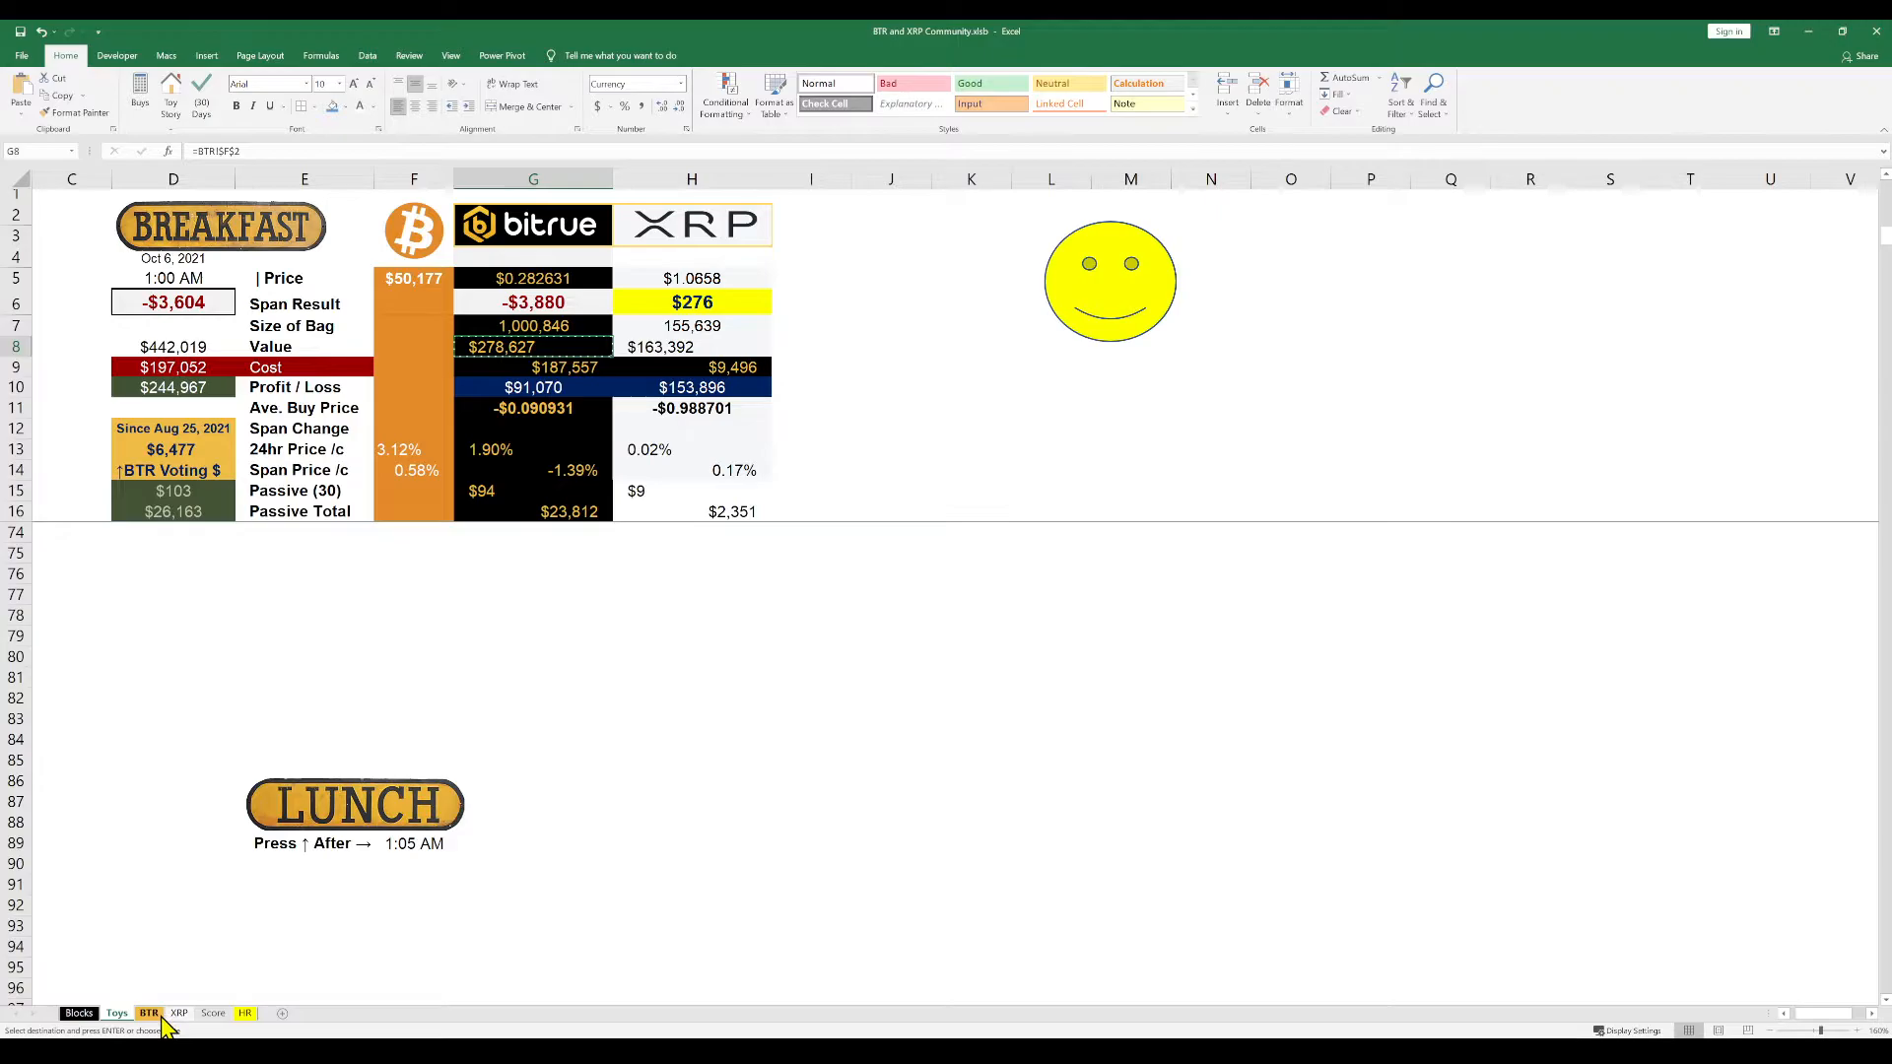
pyautogui.click(245, 1014)
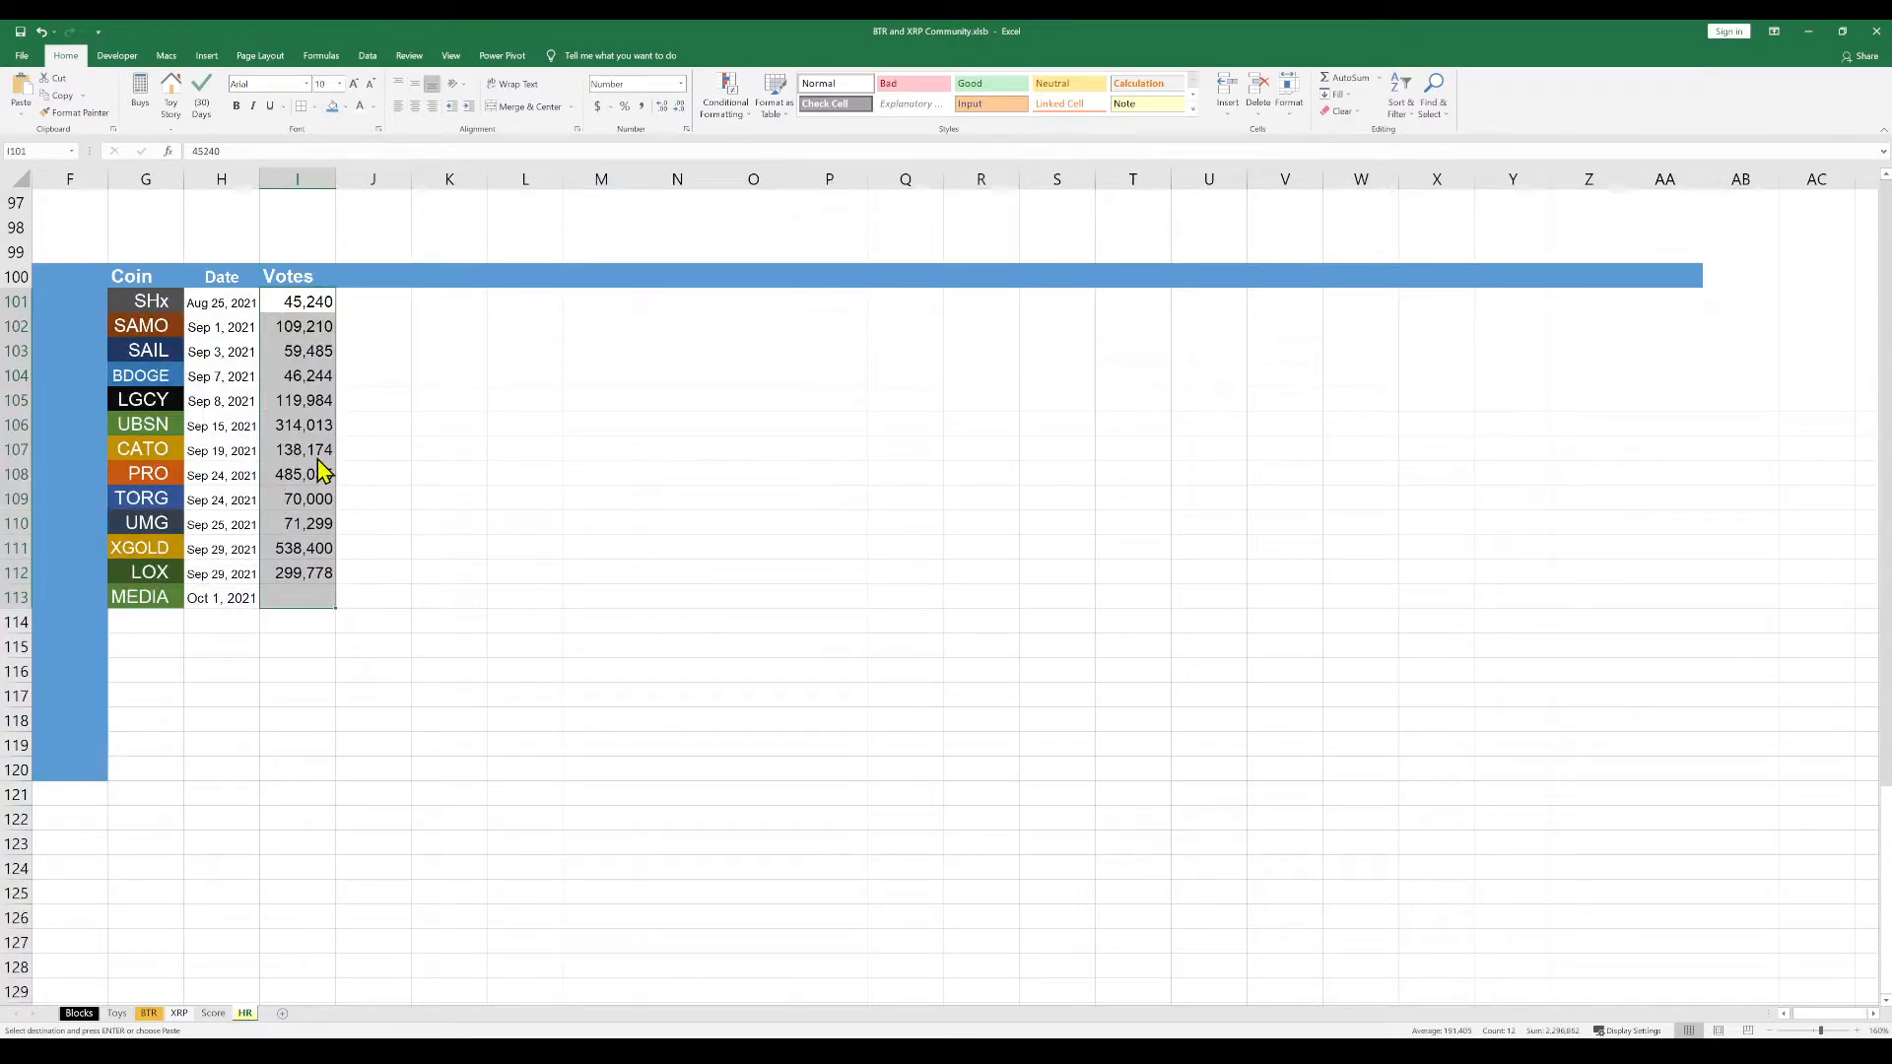
pyautogui.press('Return')
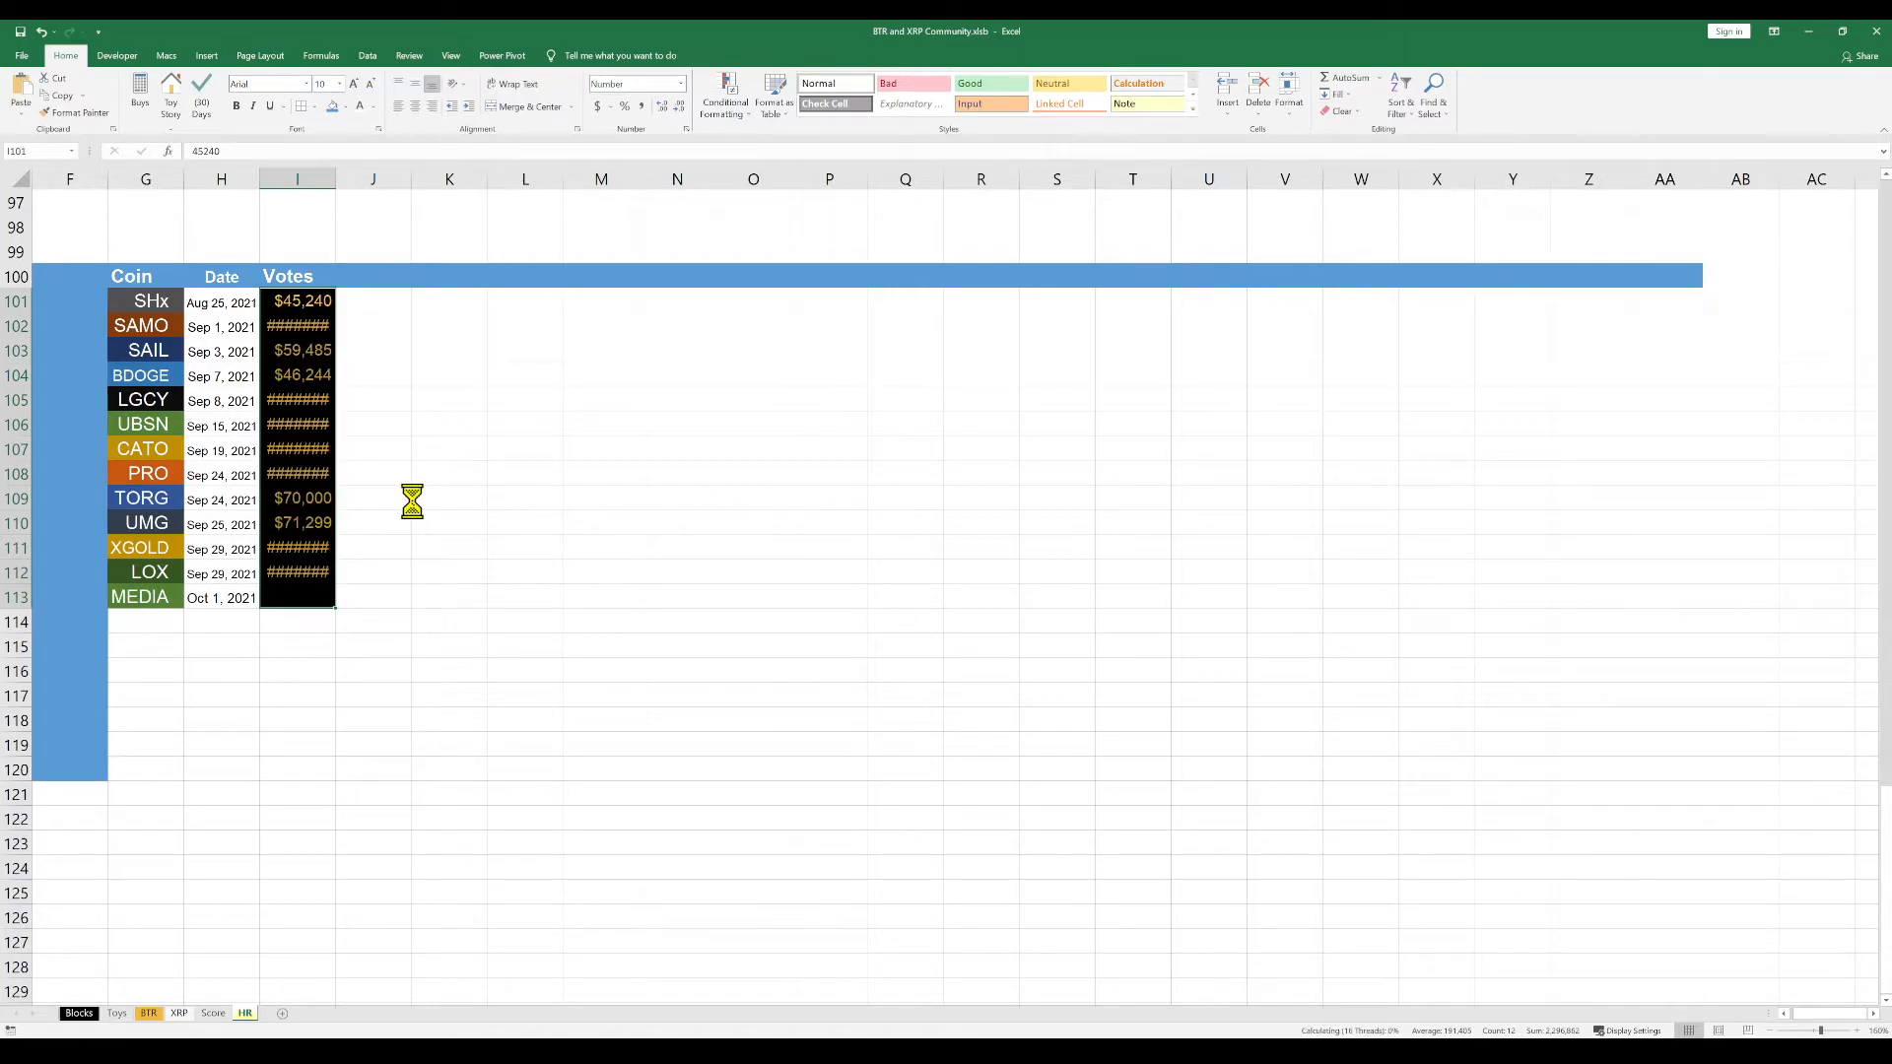
# Remove the alignment indent from all cells of the HR worksheet
pyautogui.click(13, 175)
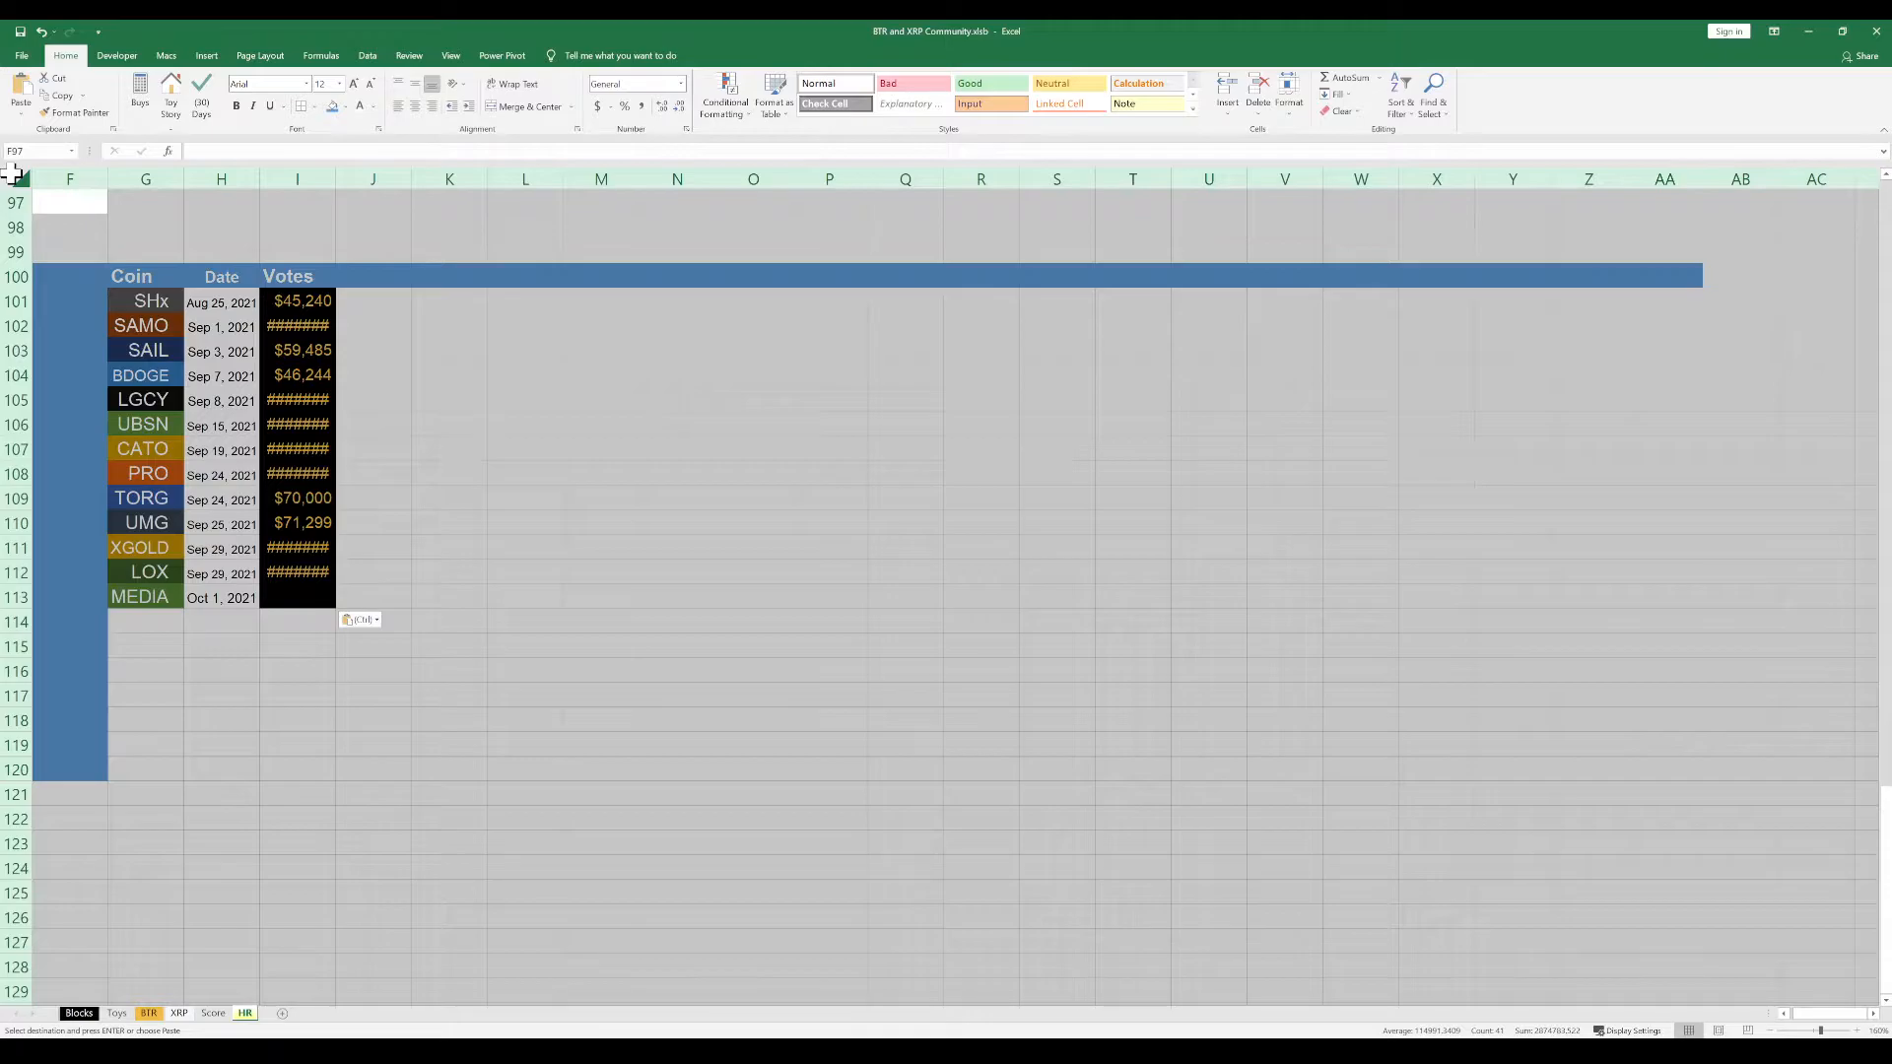
pyautogui.press('Escape')
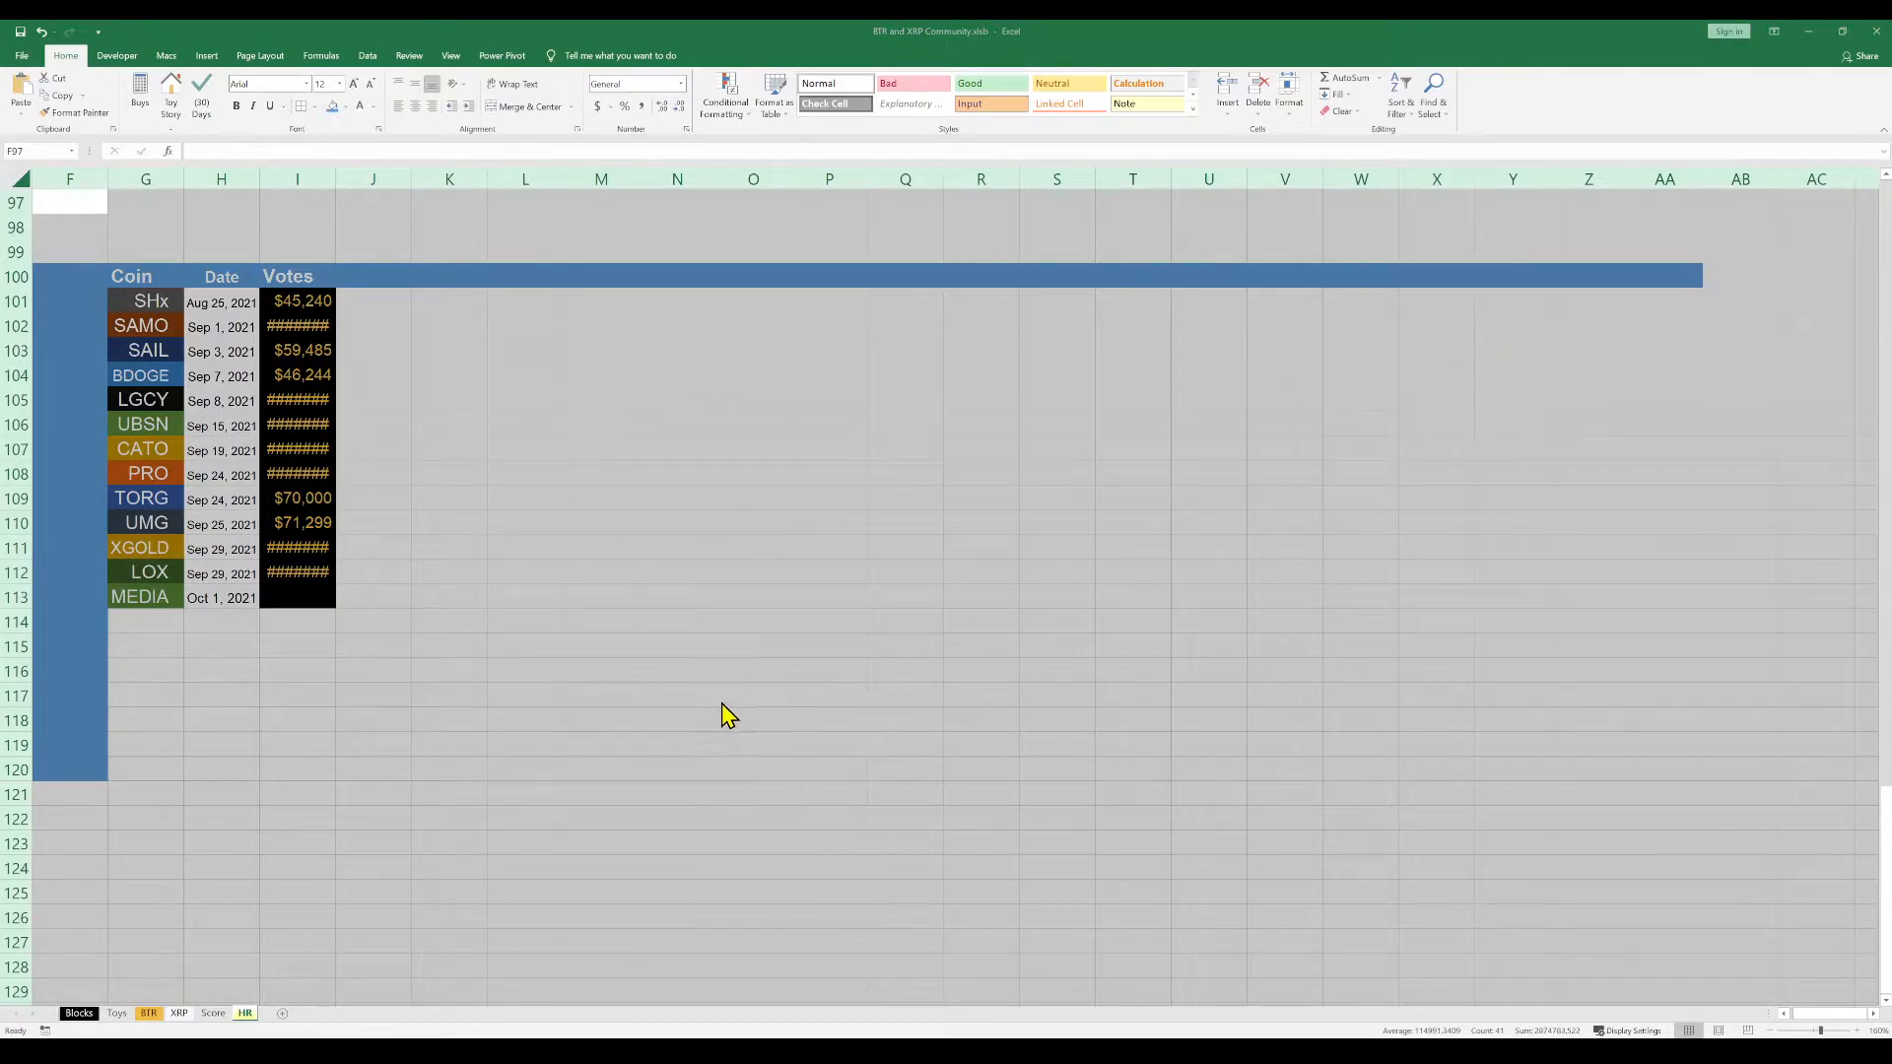
pyautogui.click(956, 884)
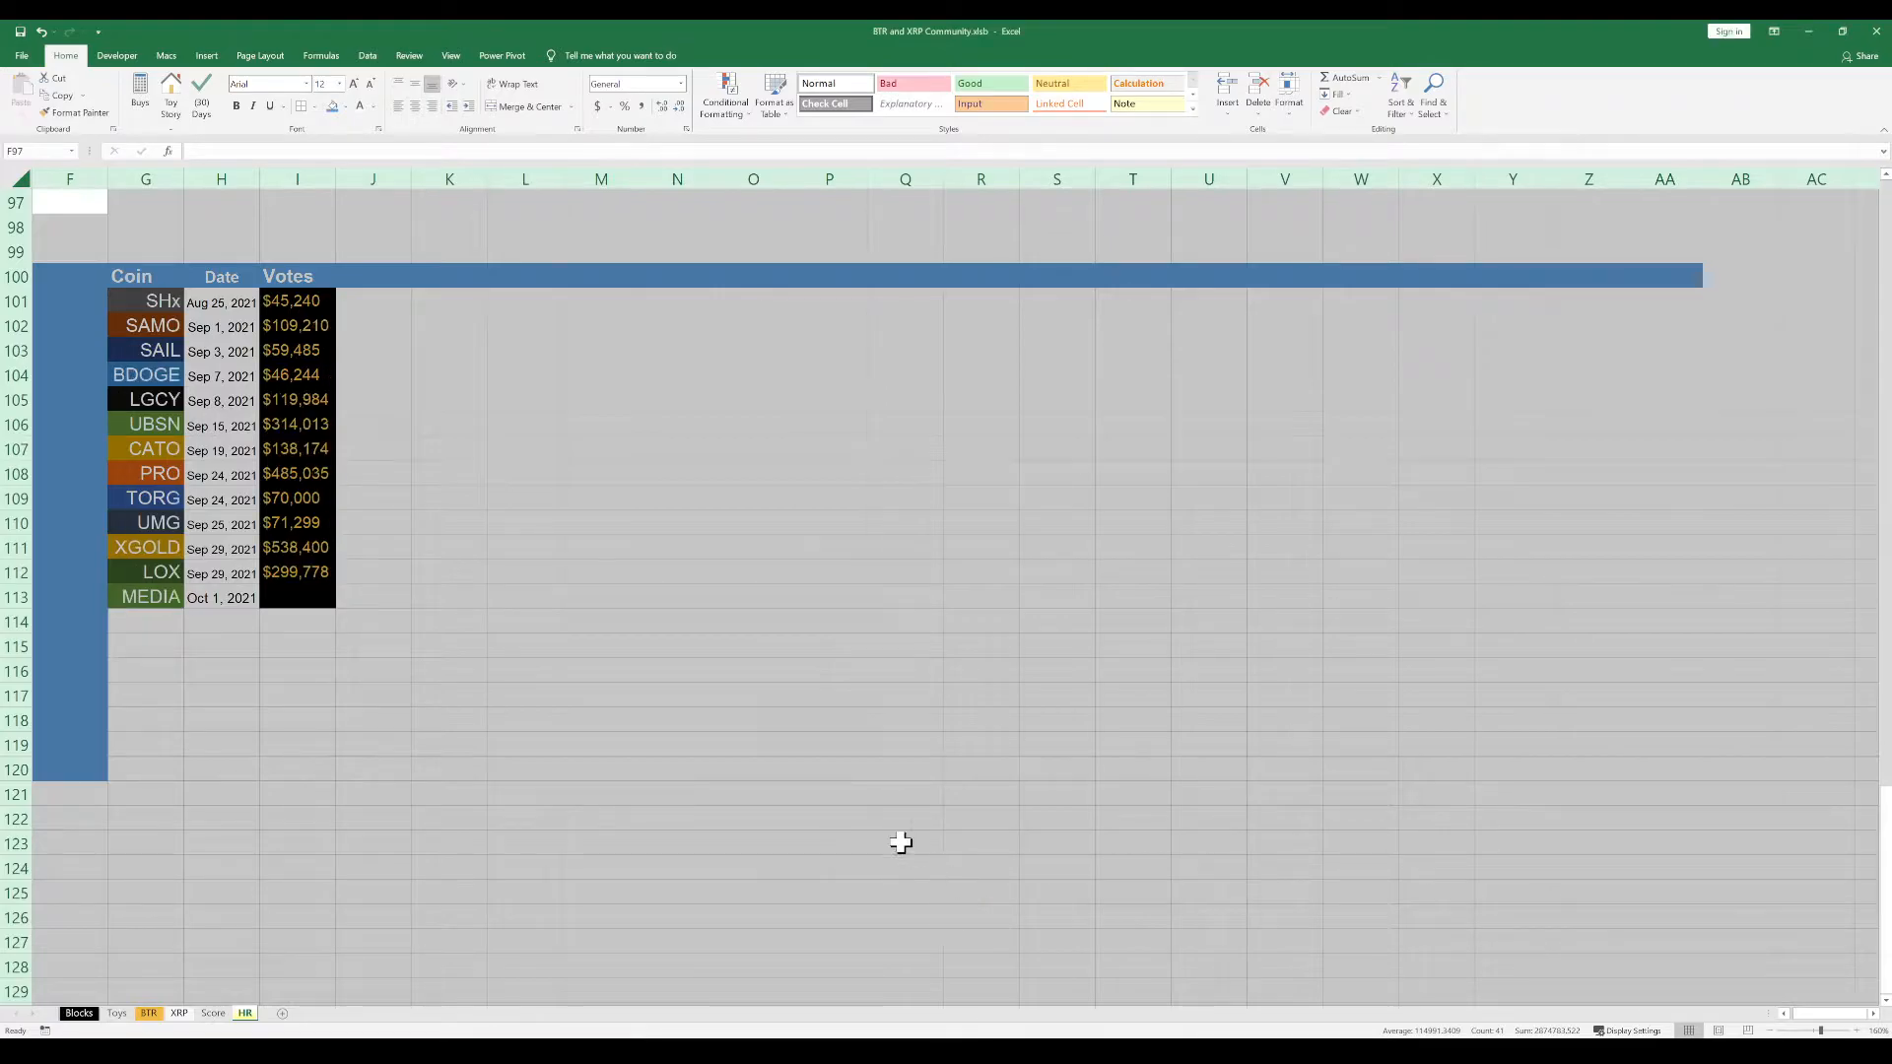
pyautogui.click(410, 401)
# Change the votes in I101:I113 from currency to number format with a thousands separator and no decimal places
pyautogui.moveTo(302, 303); pyautogui.dragTo(313, 595)
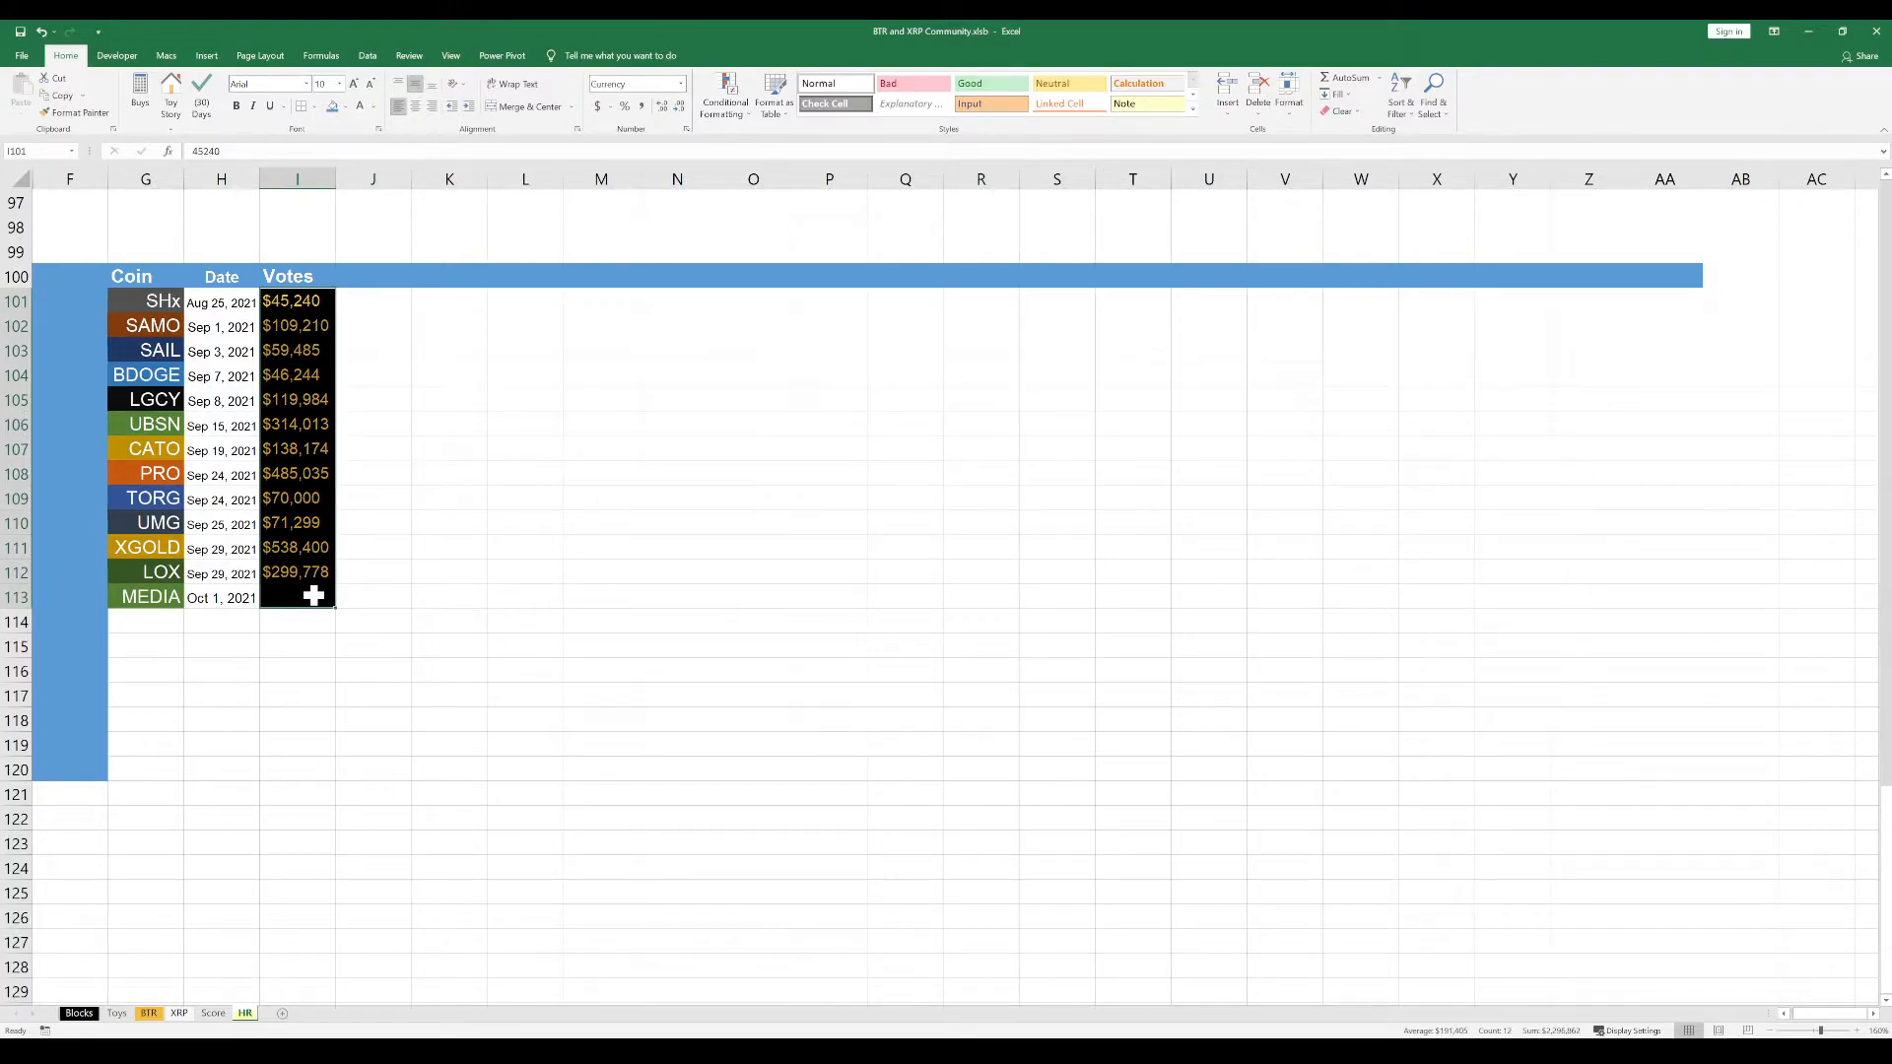
pyautogui.click(465, 522)
pyautogui.moveTo(294, 302); pyautogui.dragTo(300, 596)
pyautogui.click(924, 879)
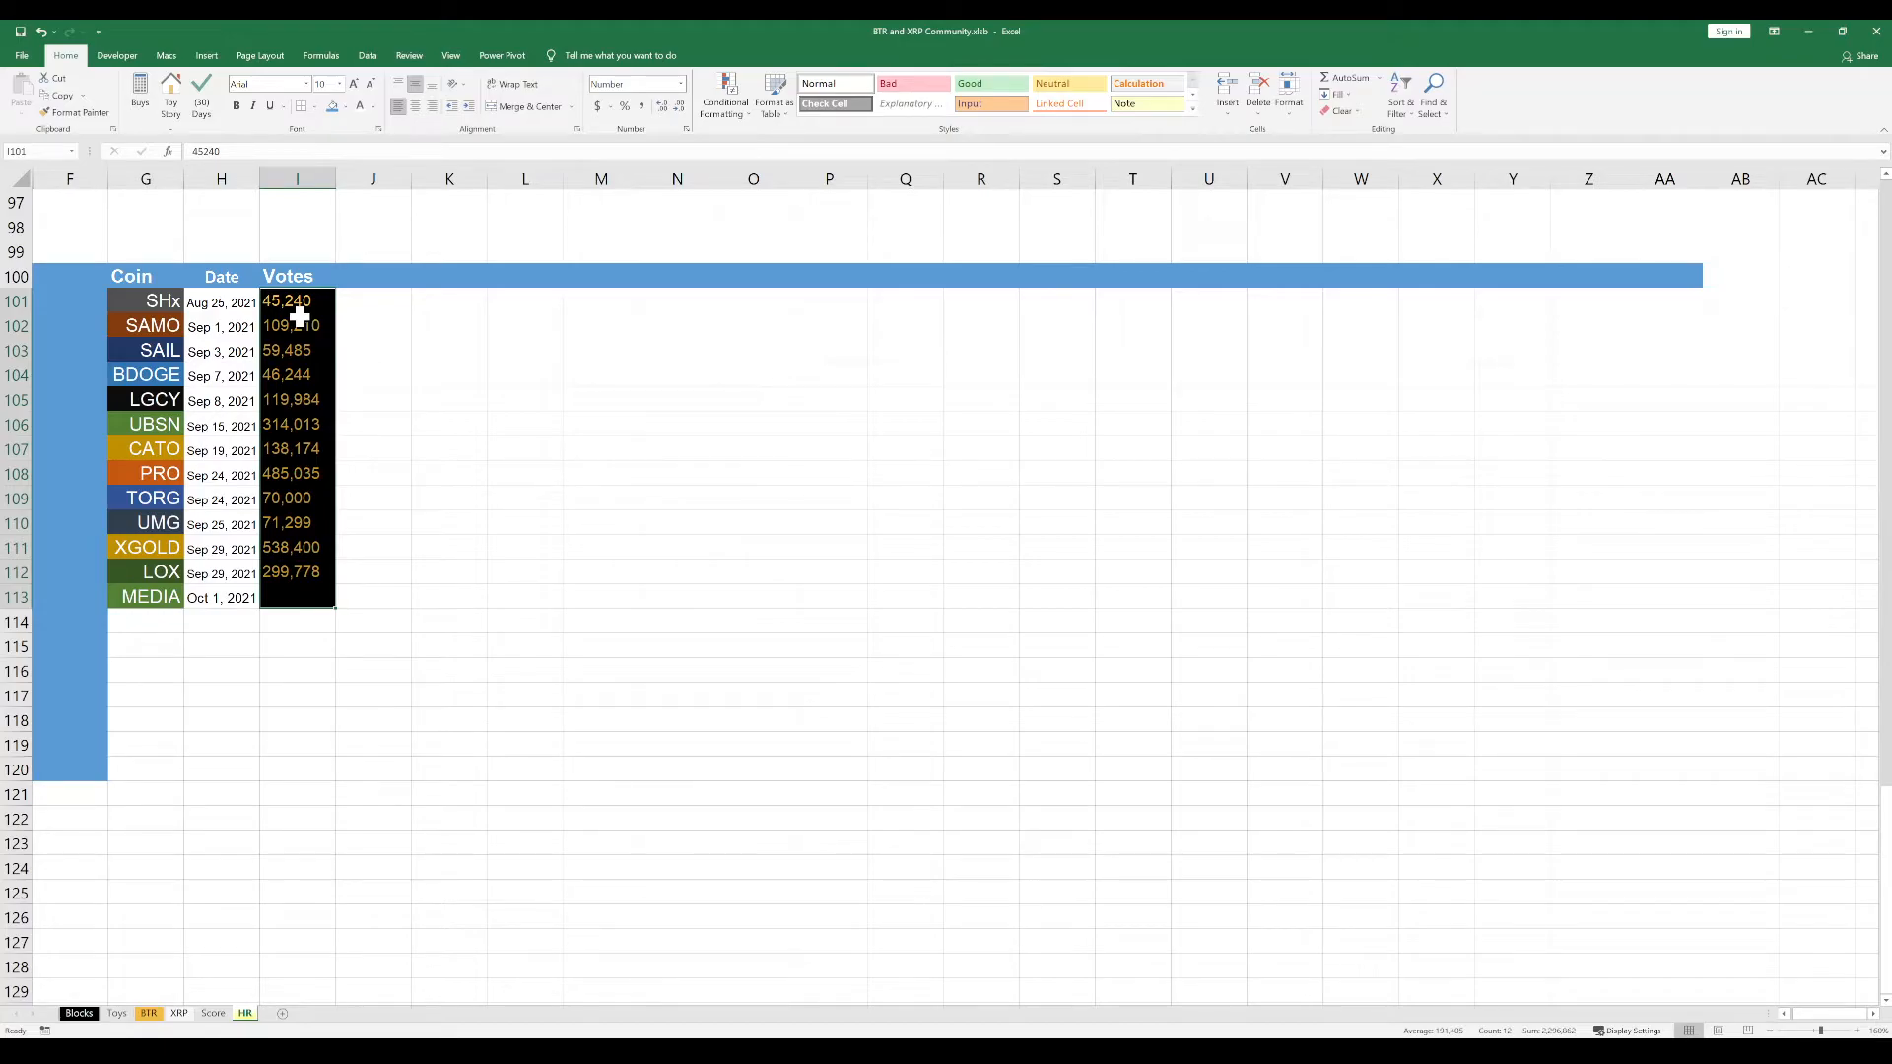
pyautogui.click(415, 419)
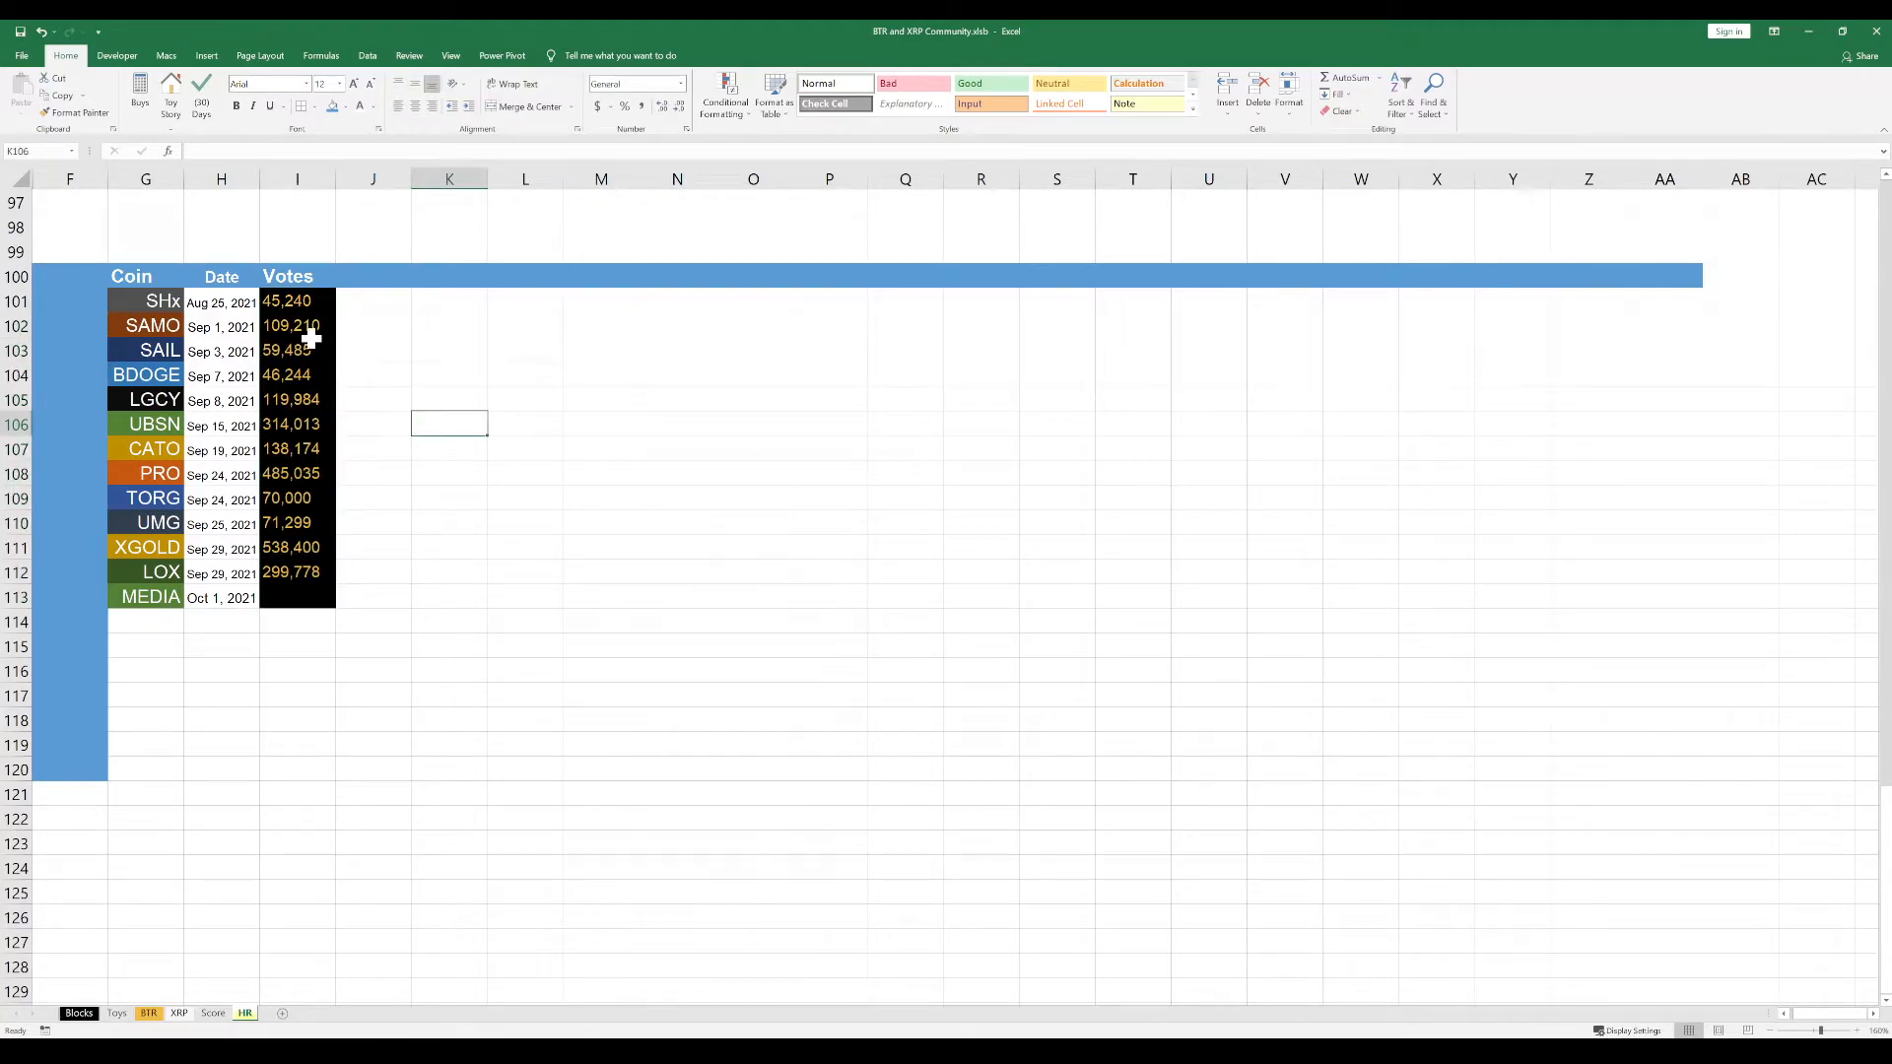
pyautogui.moveTo(305, 308); pyautogui.dragTo(300, 592)
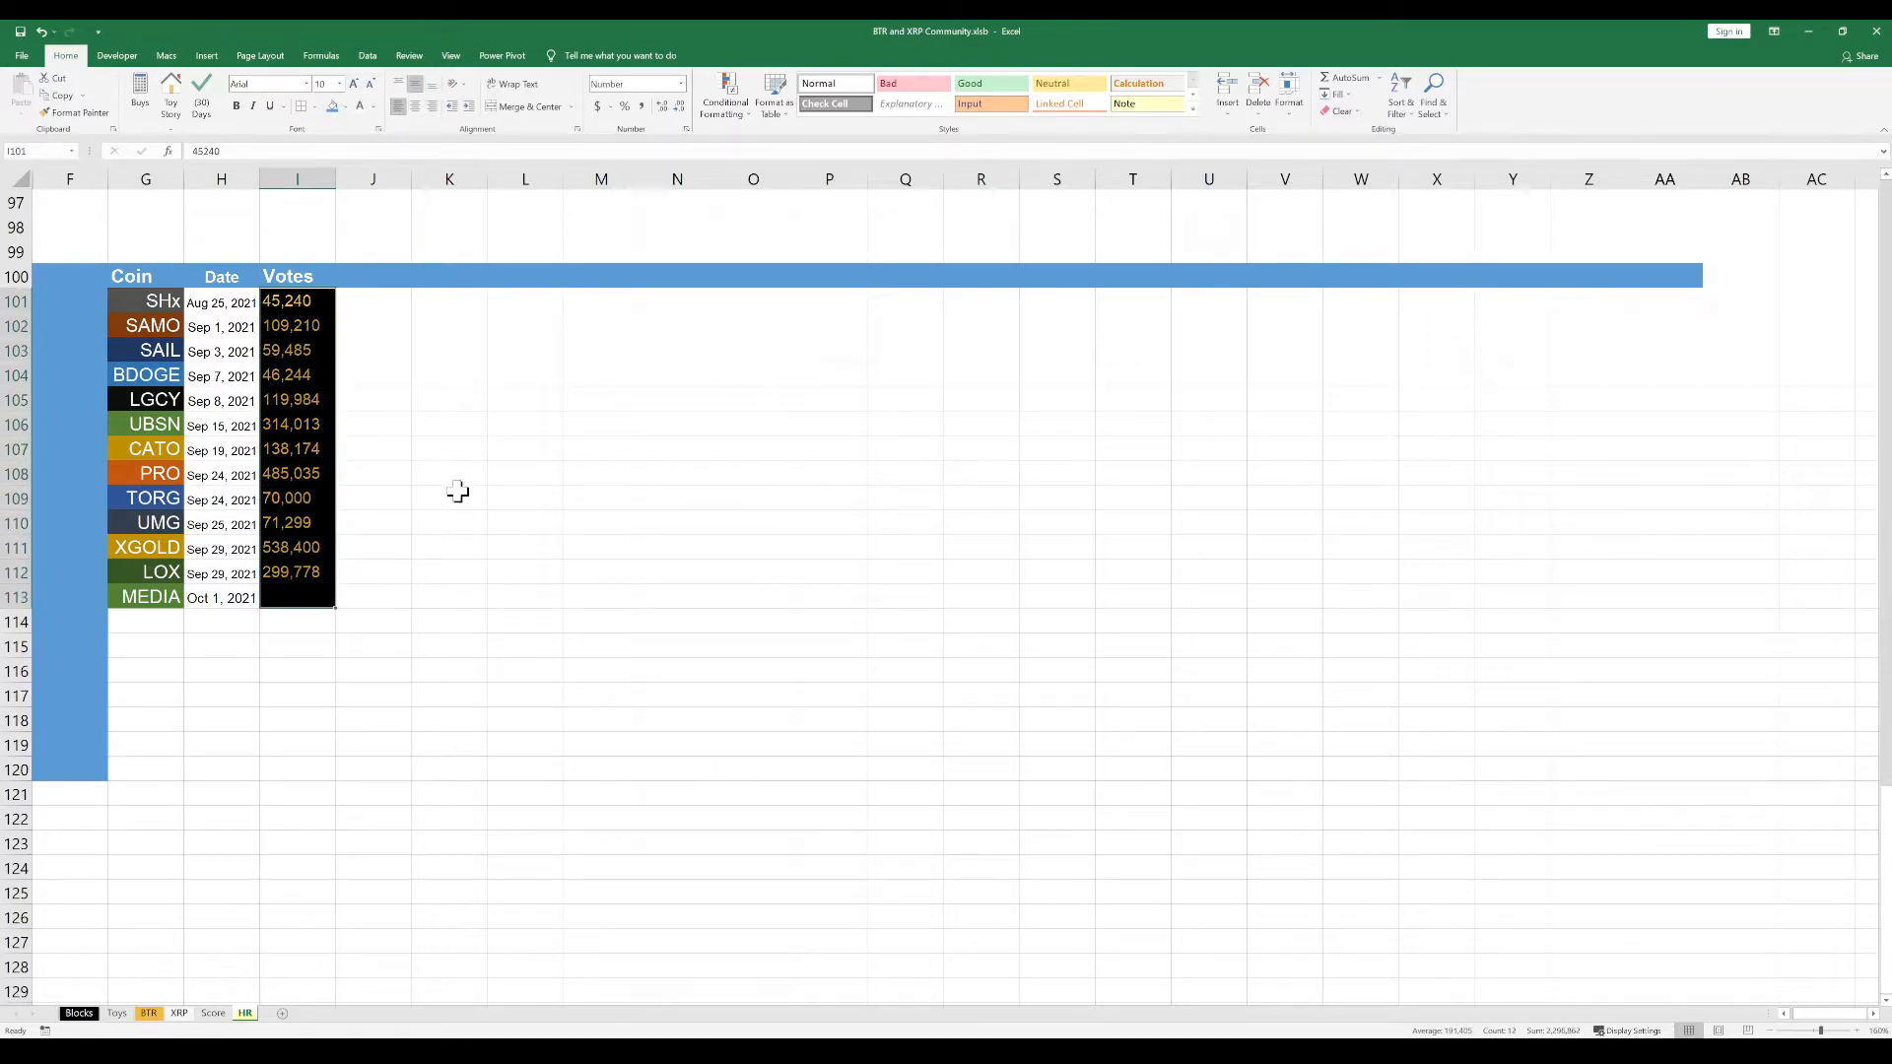
pyautogui.moveTo(418, 432); pyautogui.dragTo(411, 434)
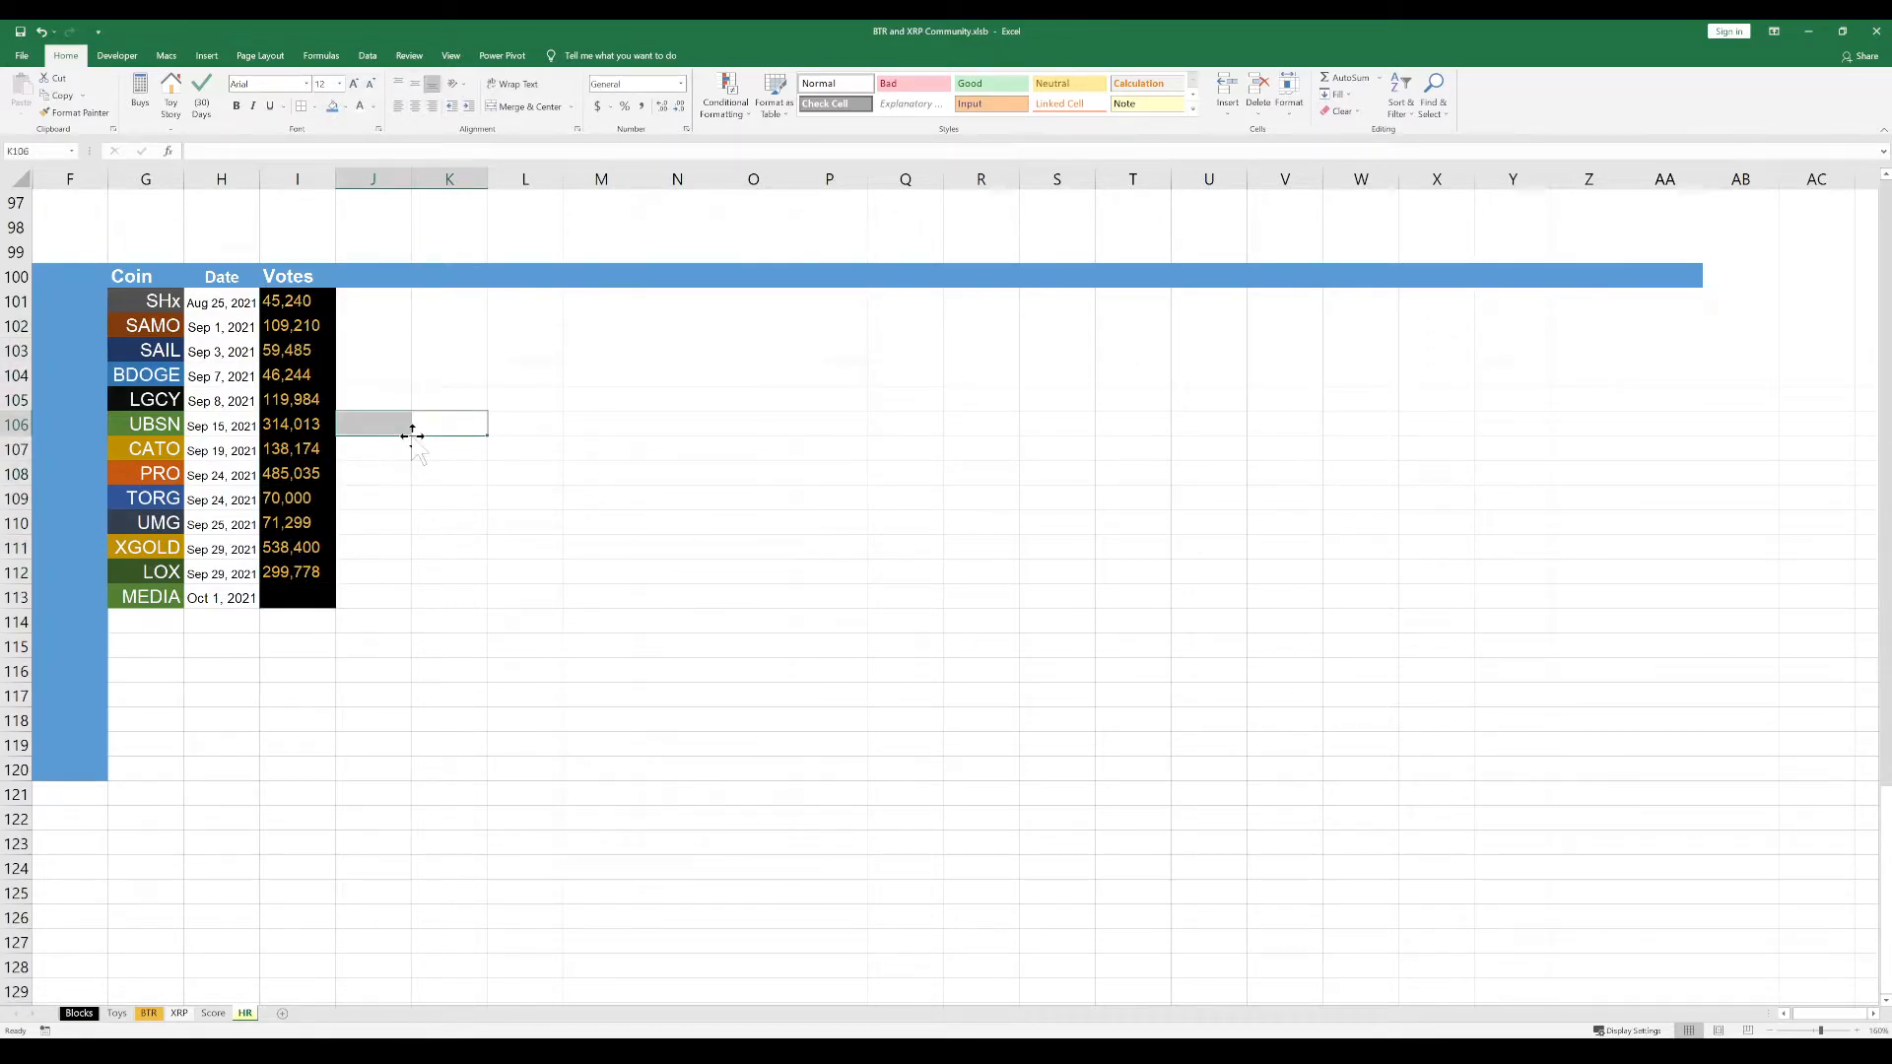
pyautogui.click(304, 307)
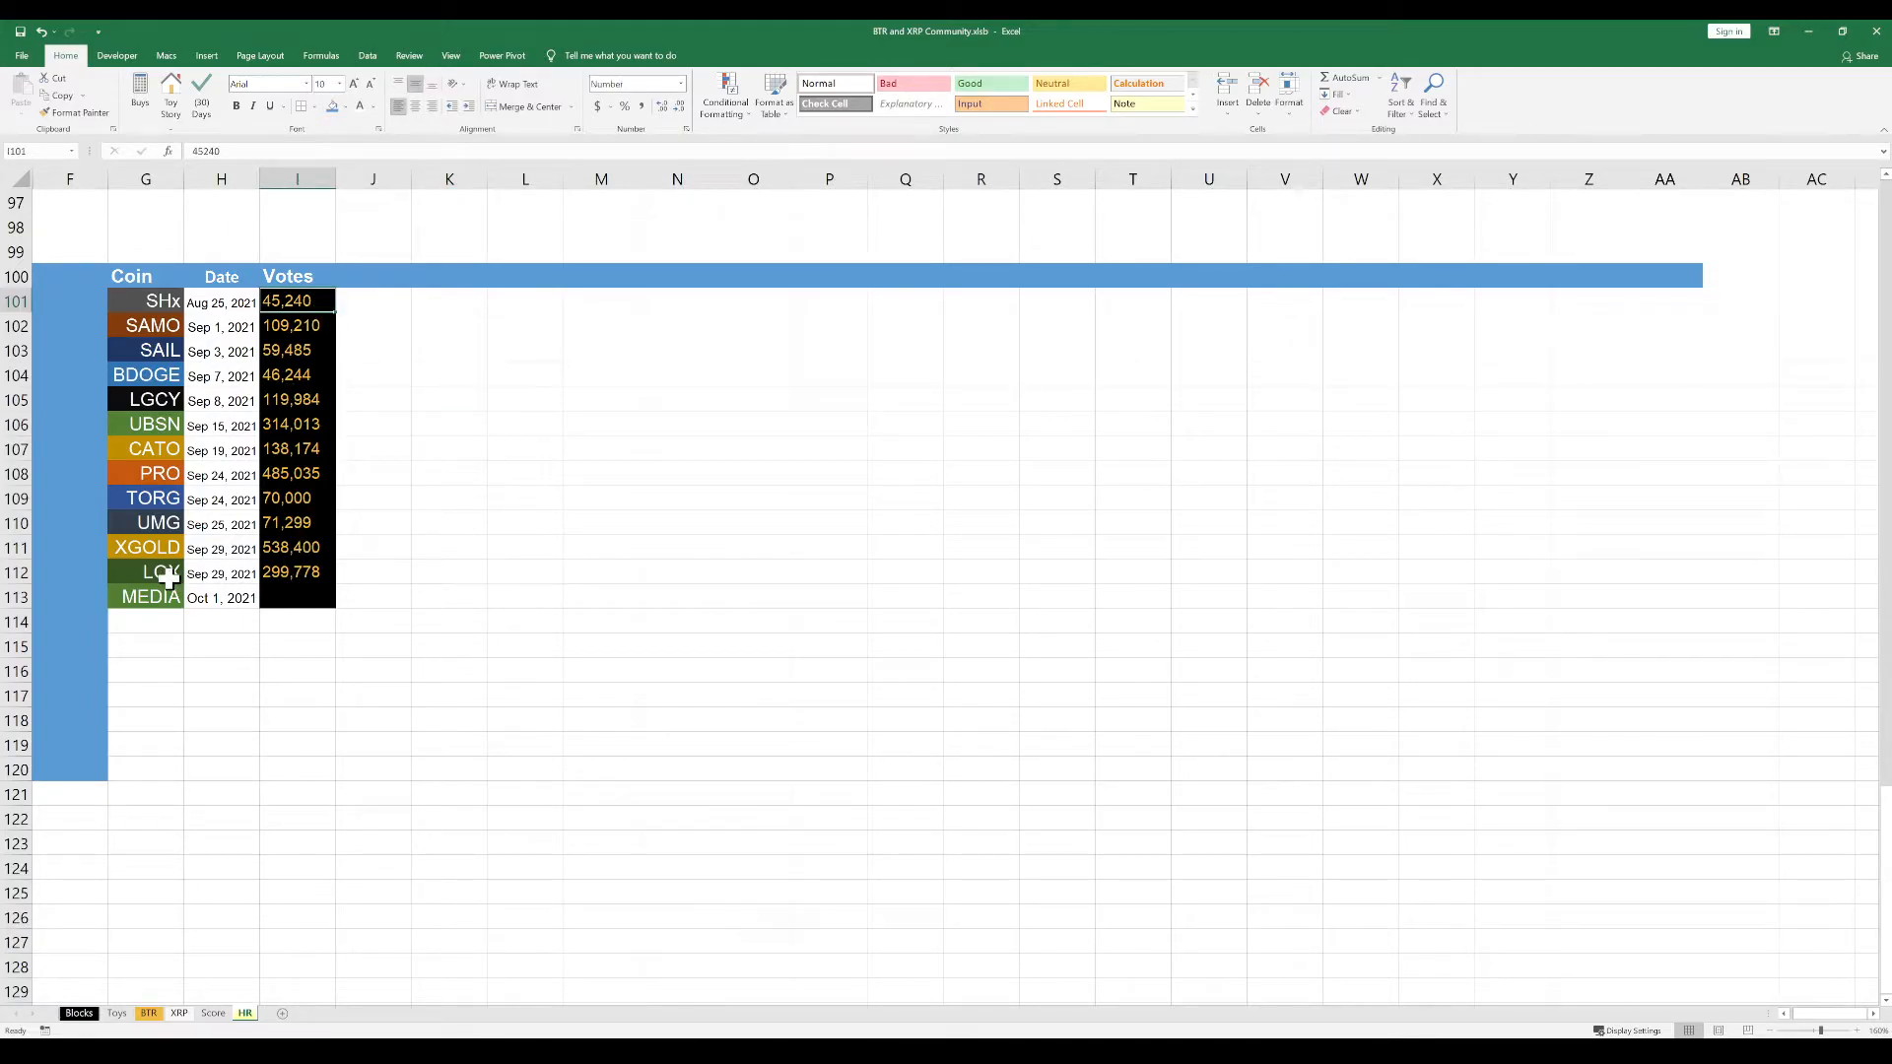
# Copy the MEDIA vote count 103,332 from the source window into cell I113 of the HR sheet
pyautogui.click(276, 596)
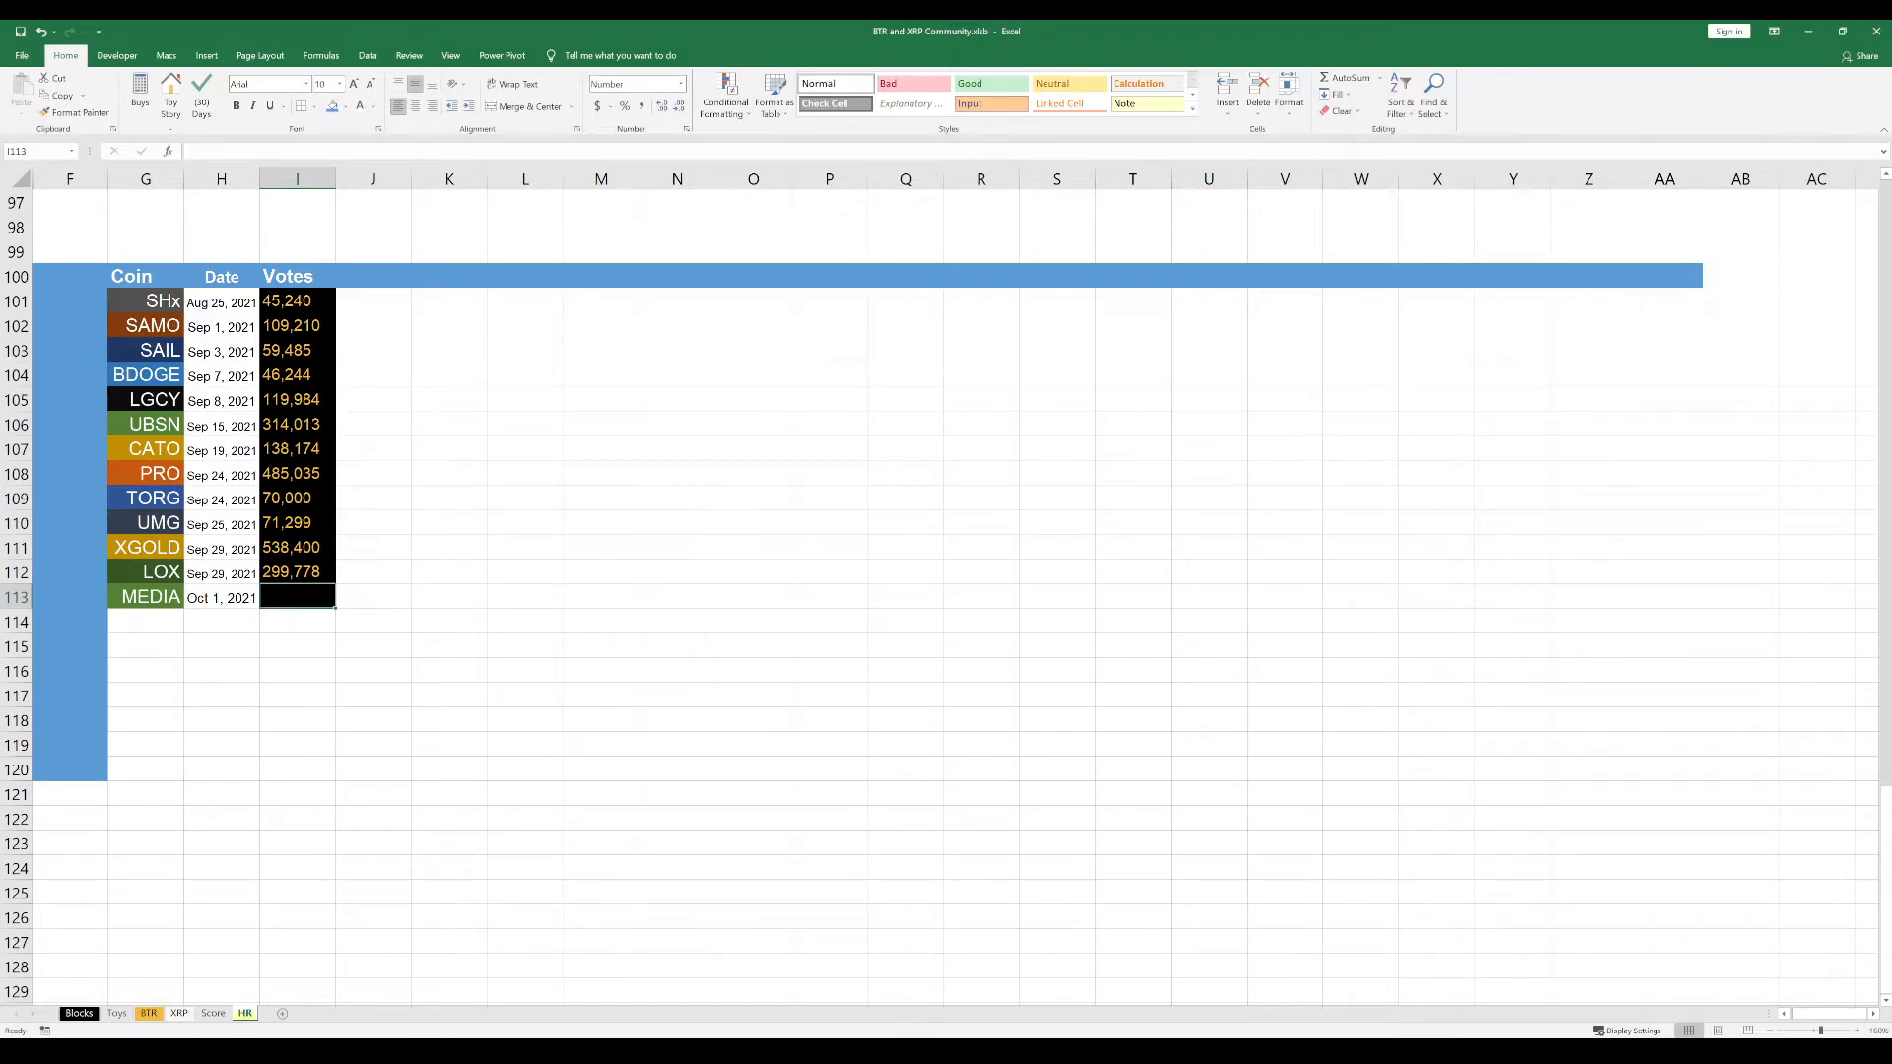
pyautogui.hotkey('alt', 'Tab')
pyautogui.hotkey('alt', 'Tab')
pyautogui.hotkey('alt', 'Tab')
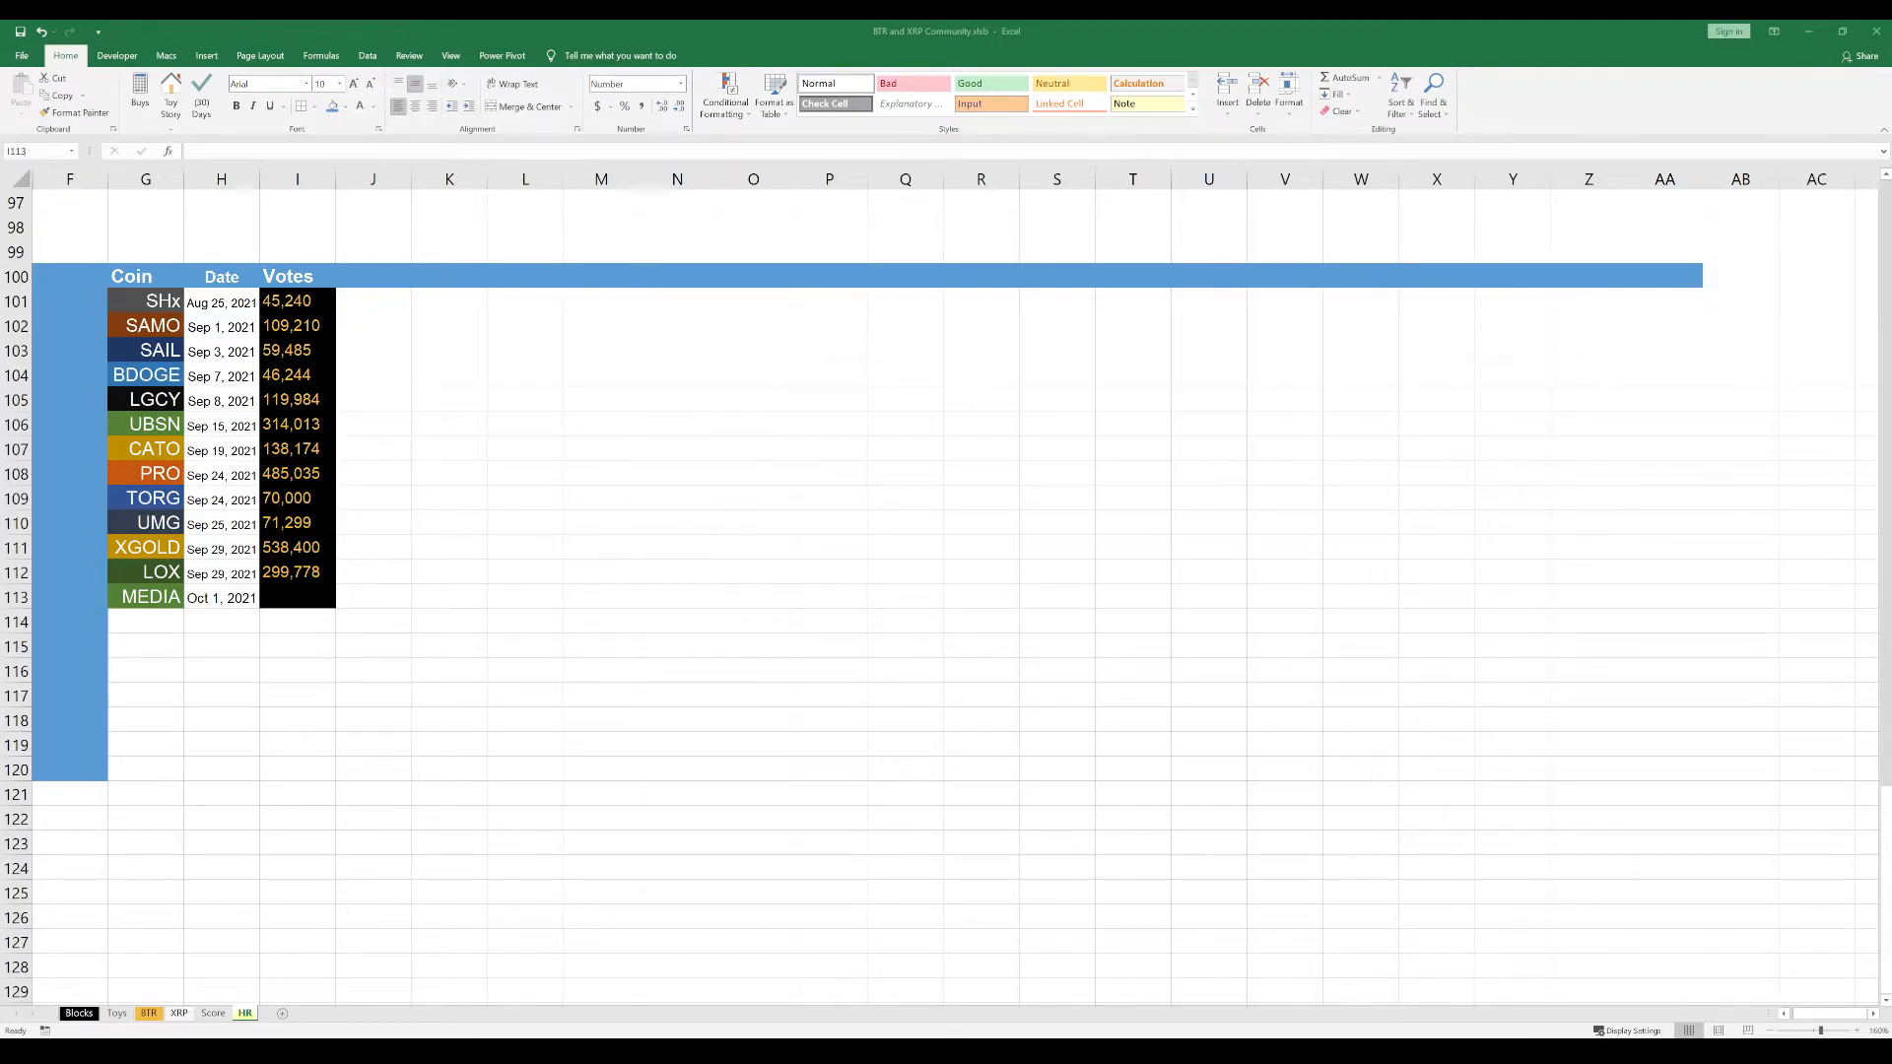
pyautogui.hotkey('alt', 'Tab')
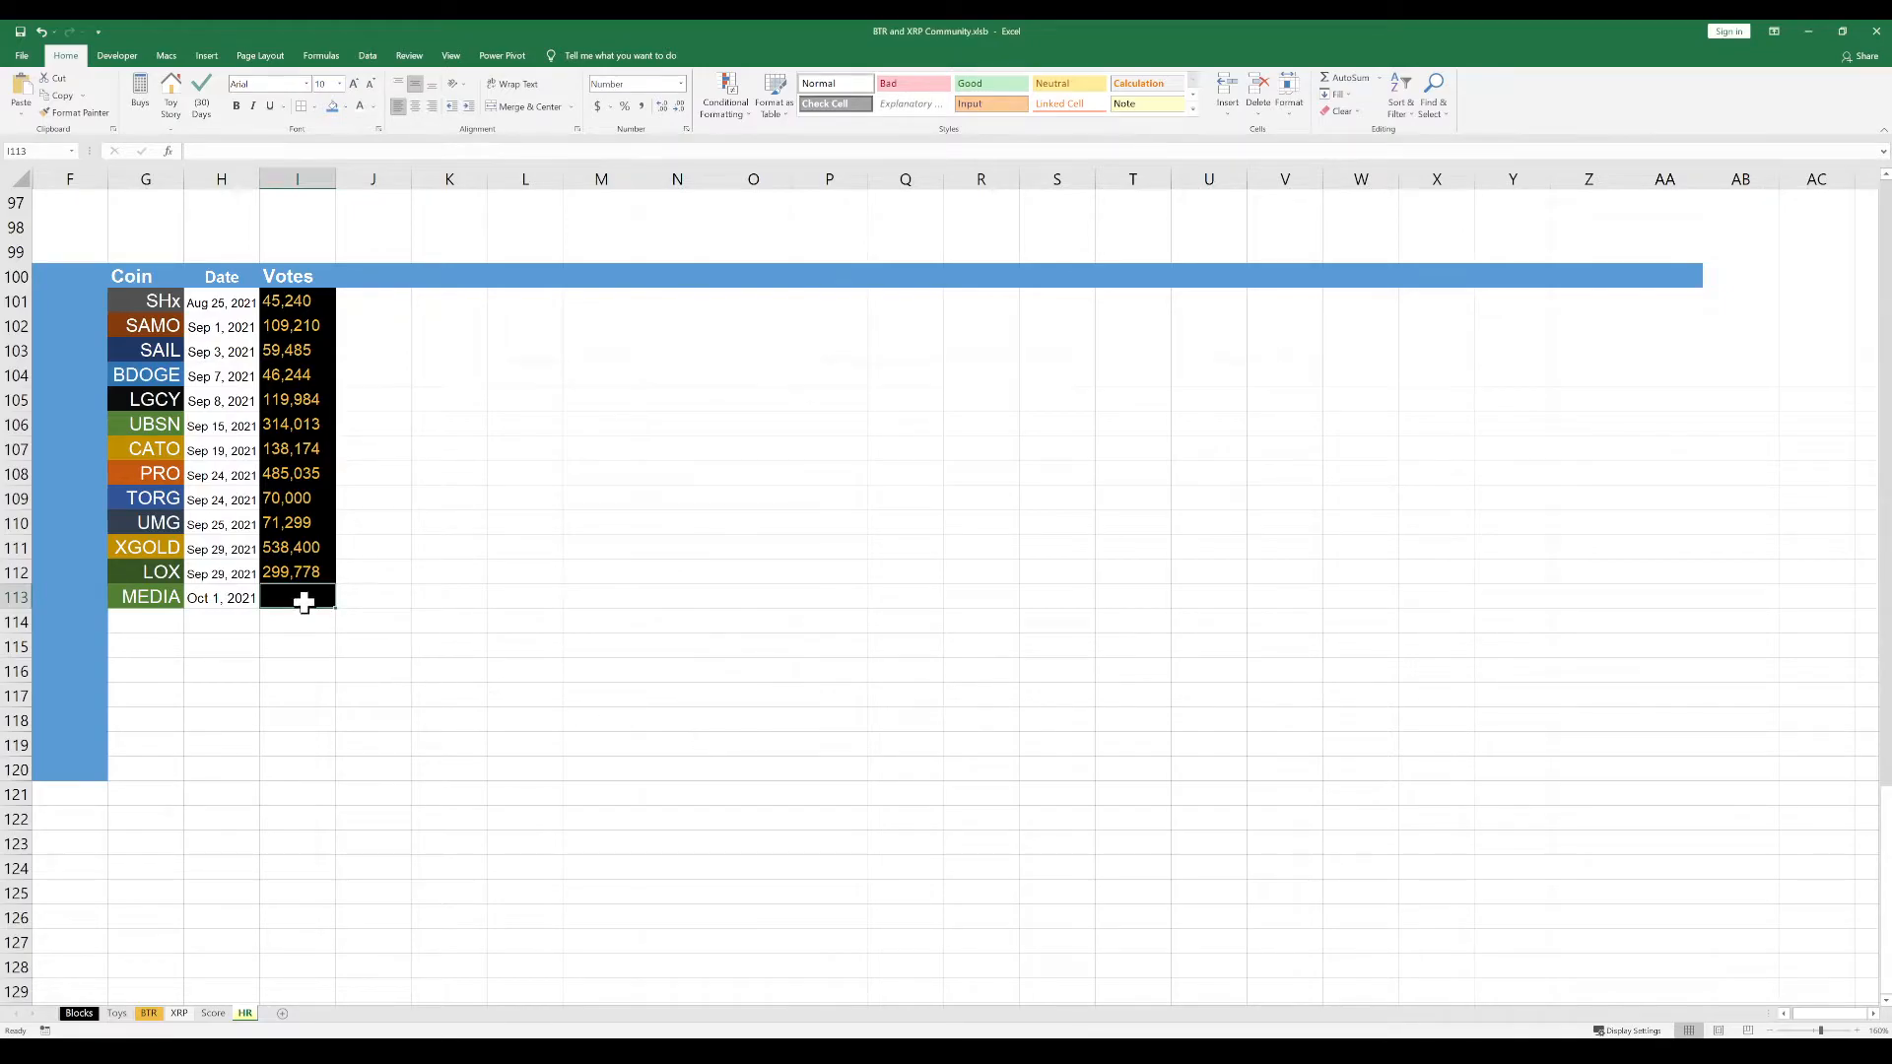
pyautogui.doubleClick(288, 596)
pyautogui.hotkey('ctrl', 'v')
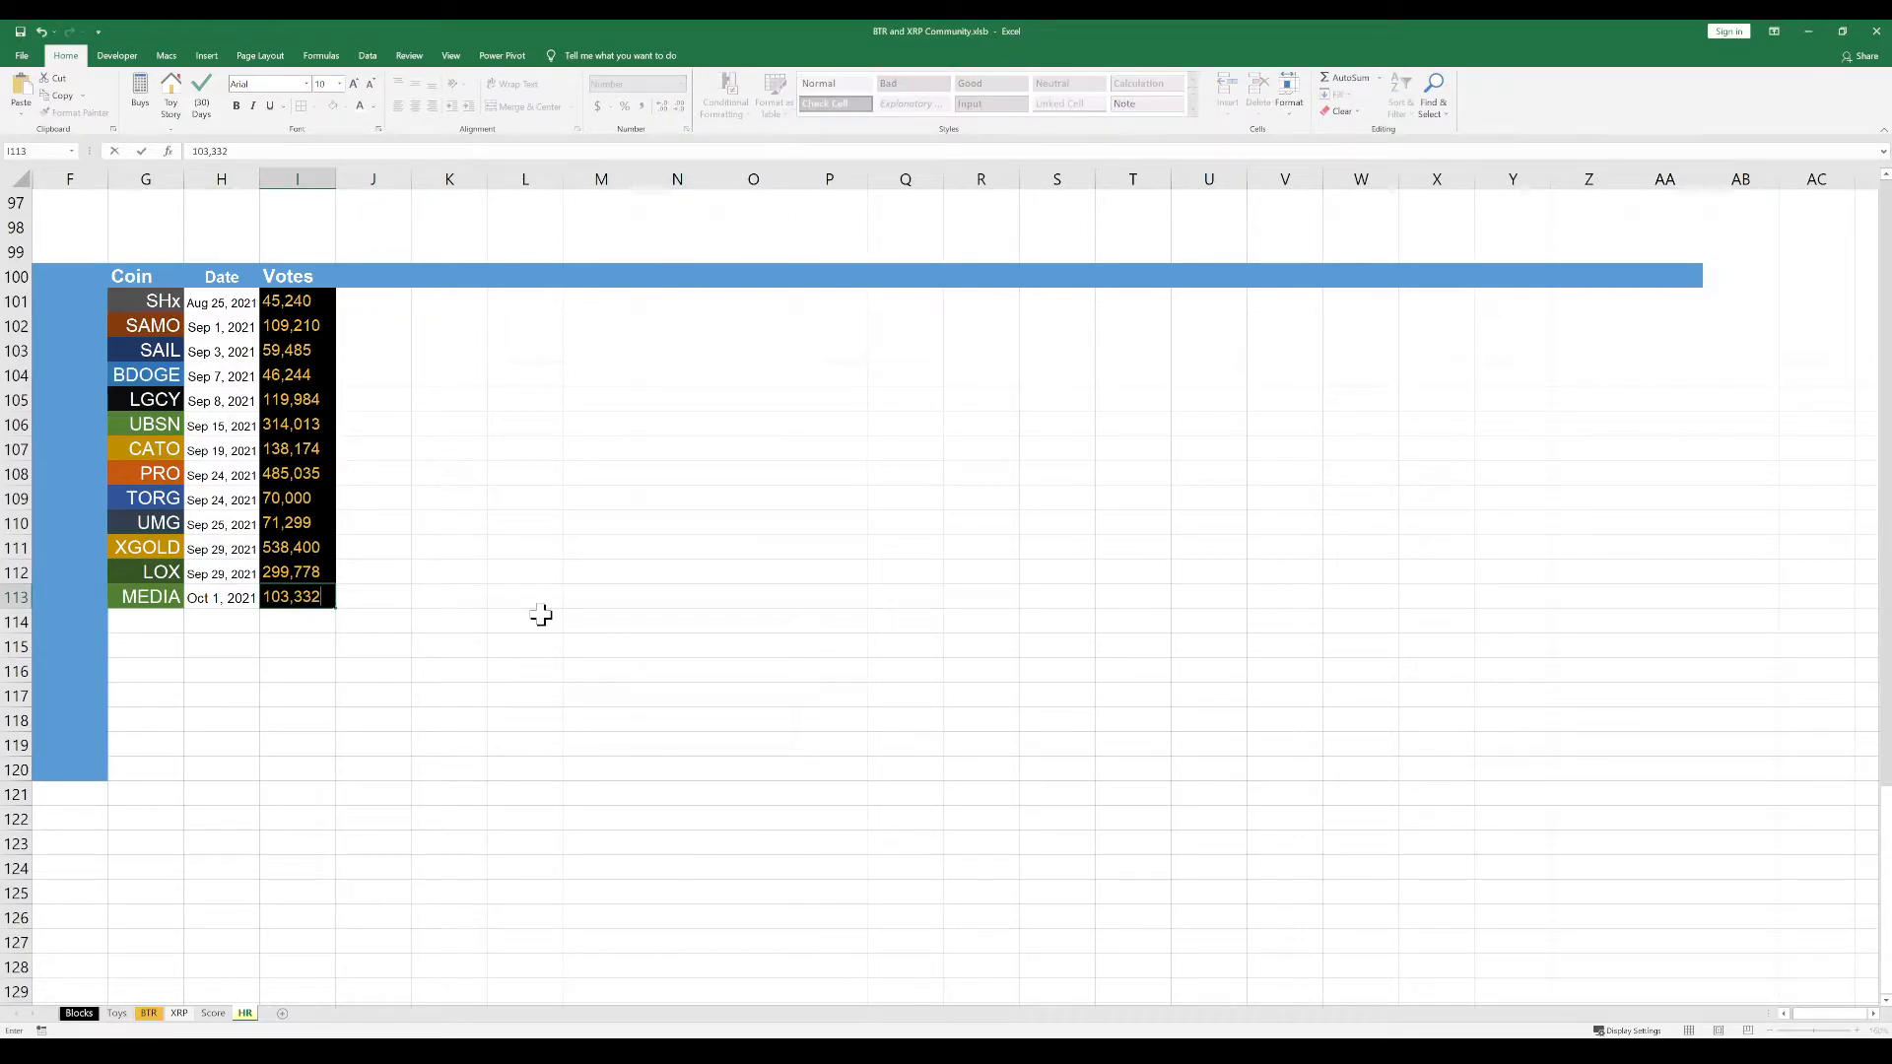
pyautogui.click(527, 503)
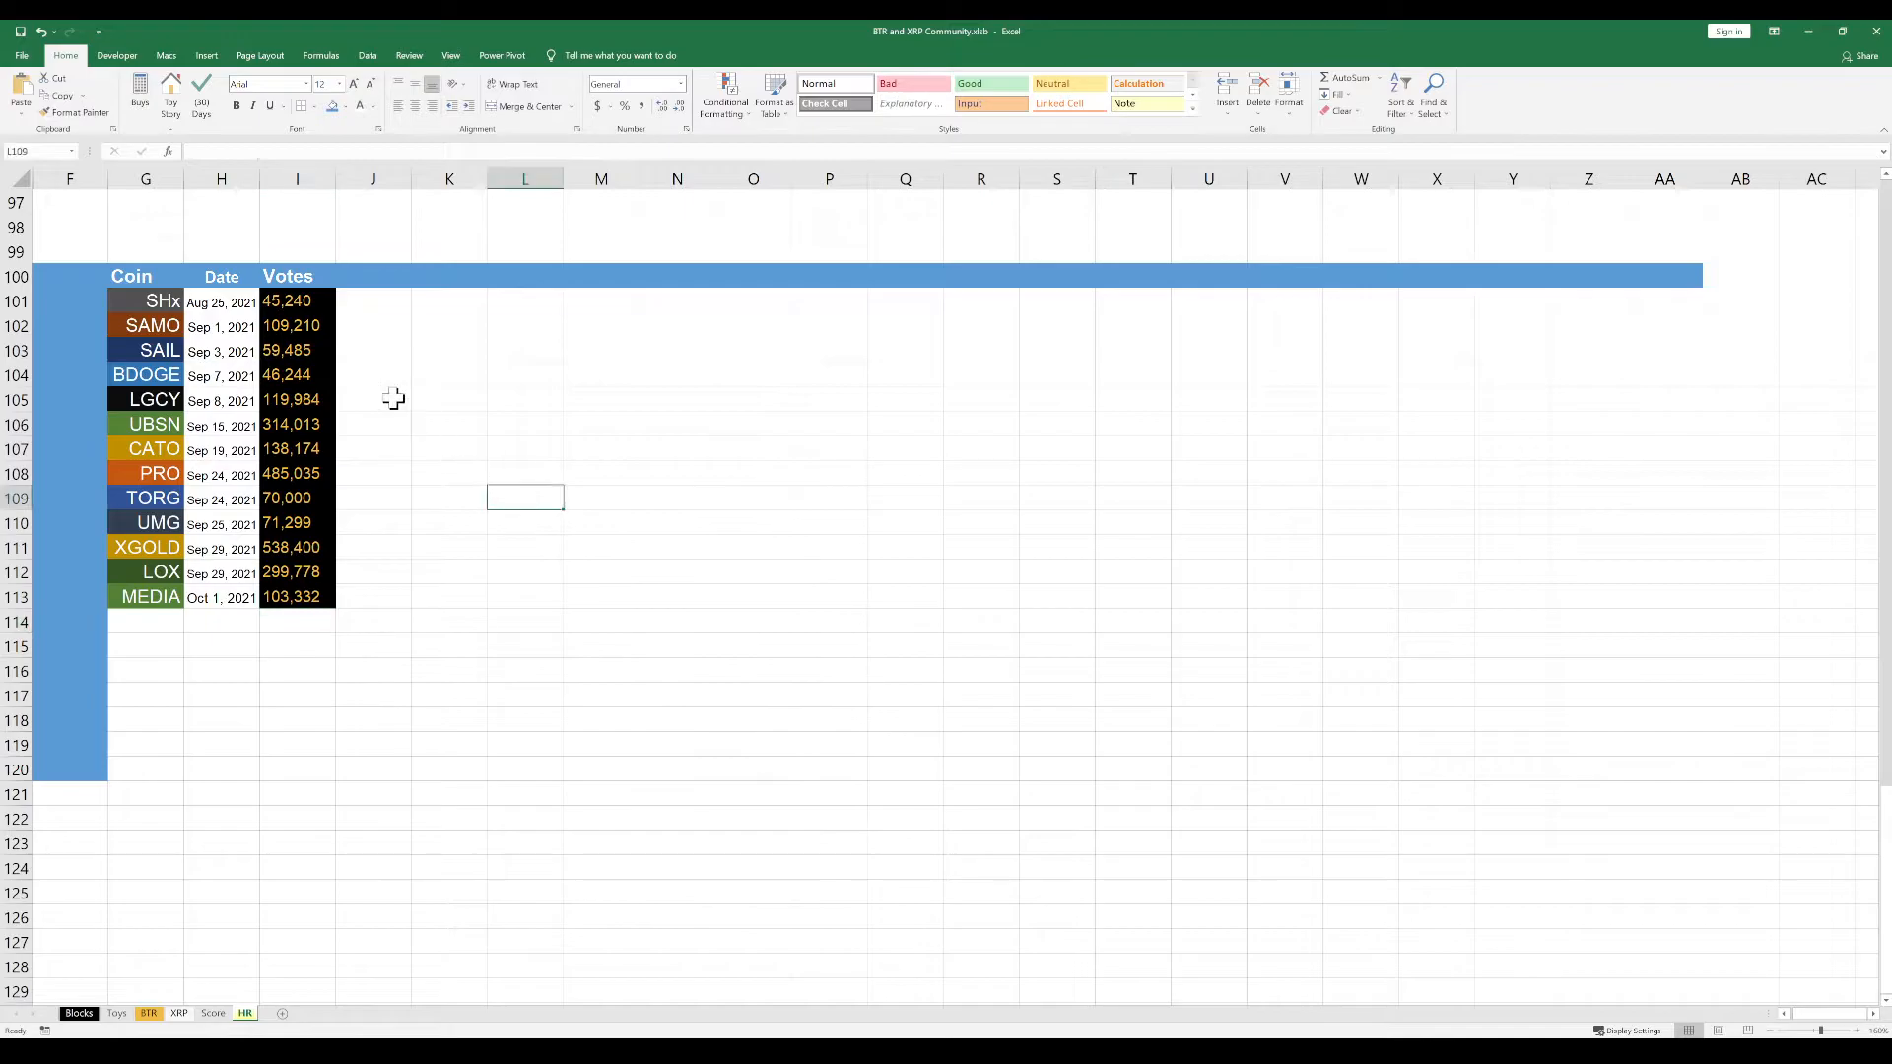
# Add the column header Cast in cell J100
pyautogui.click(373, 276)
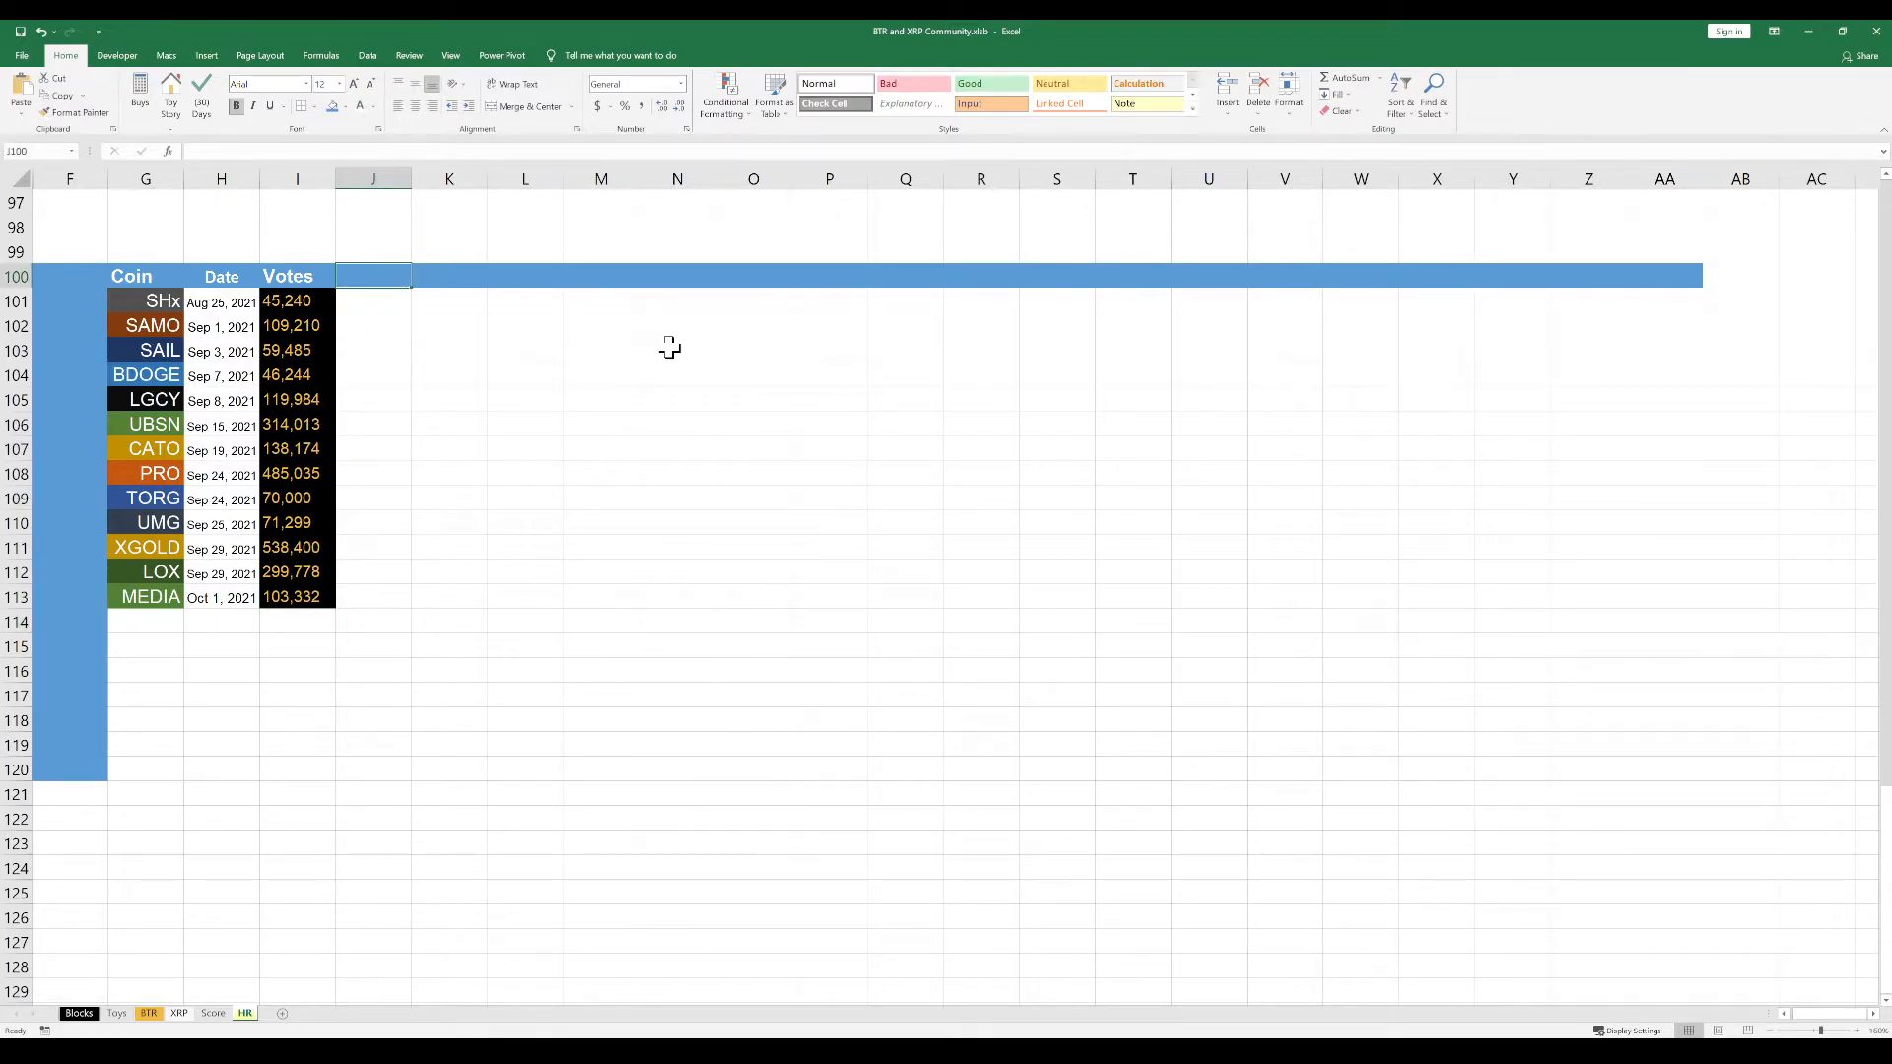
pyautogui.write('Ca')
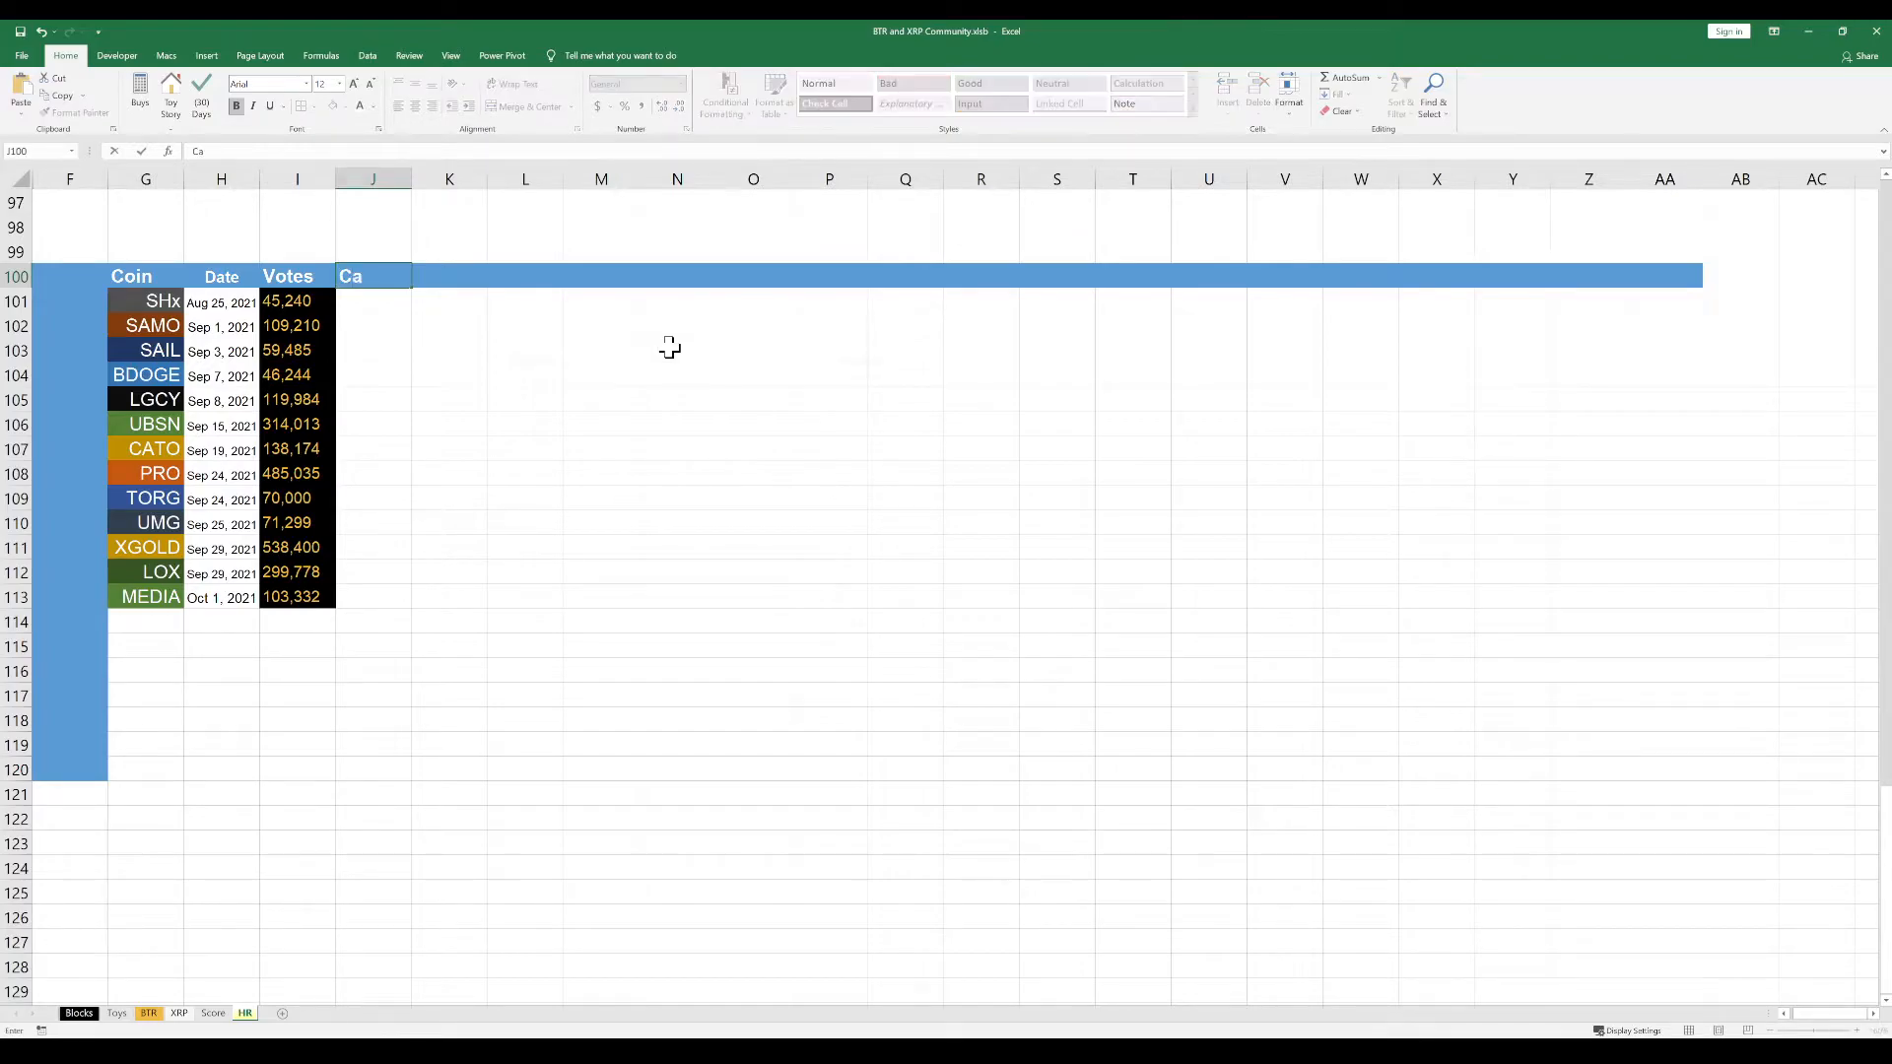
pyautogui.write('st')
pyautogui.press('Return')
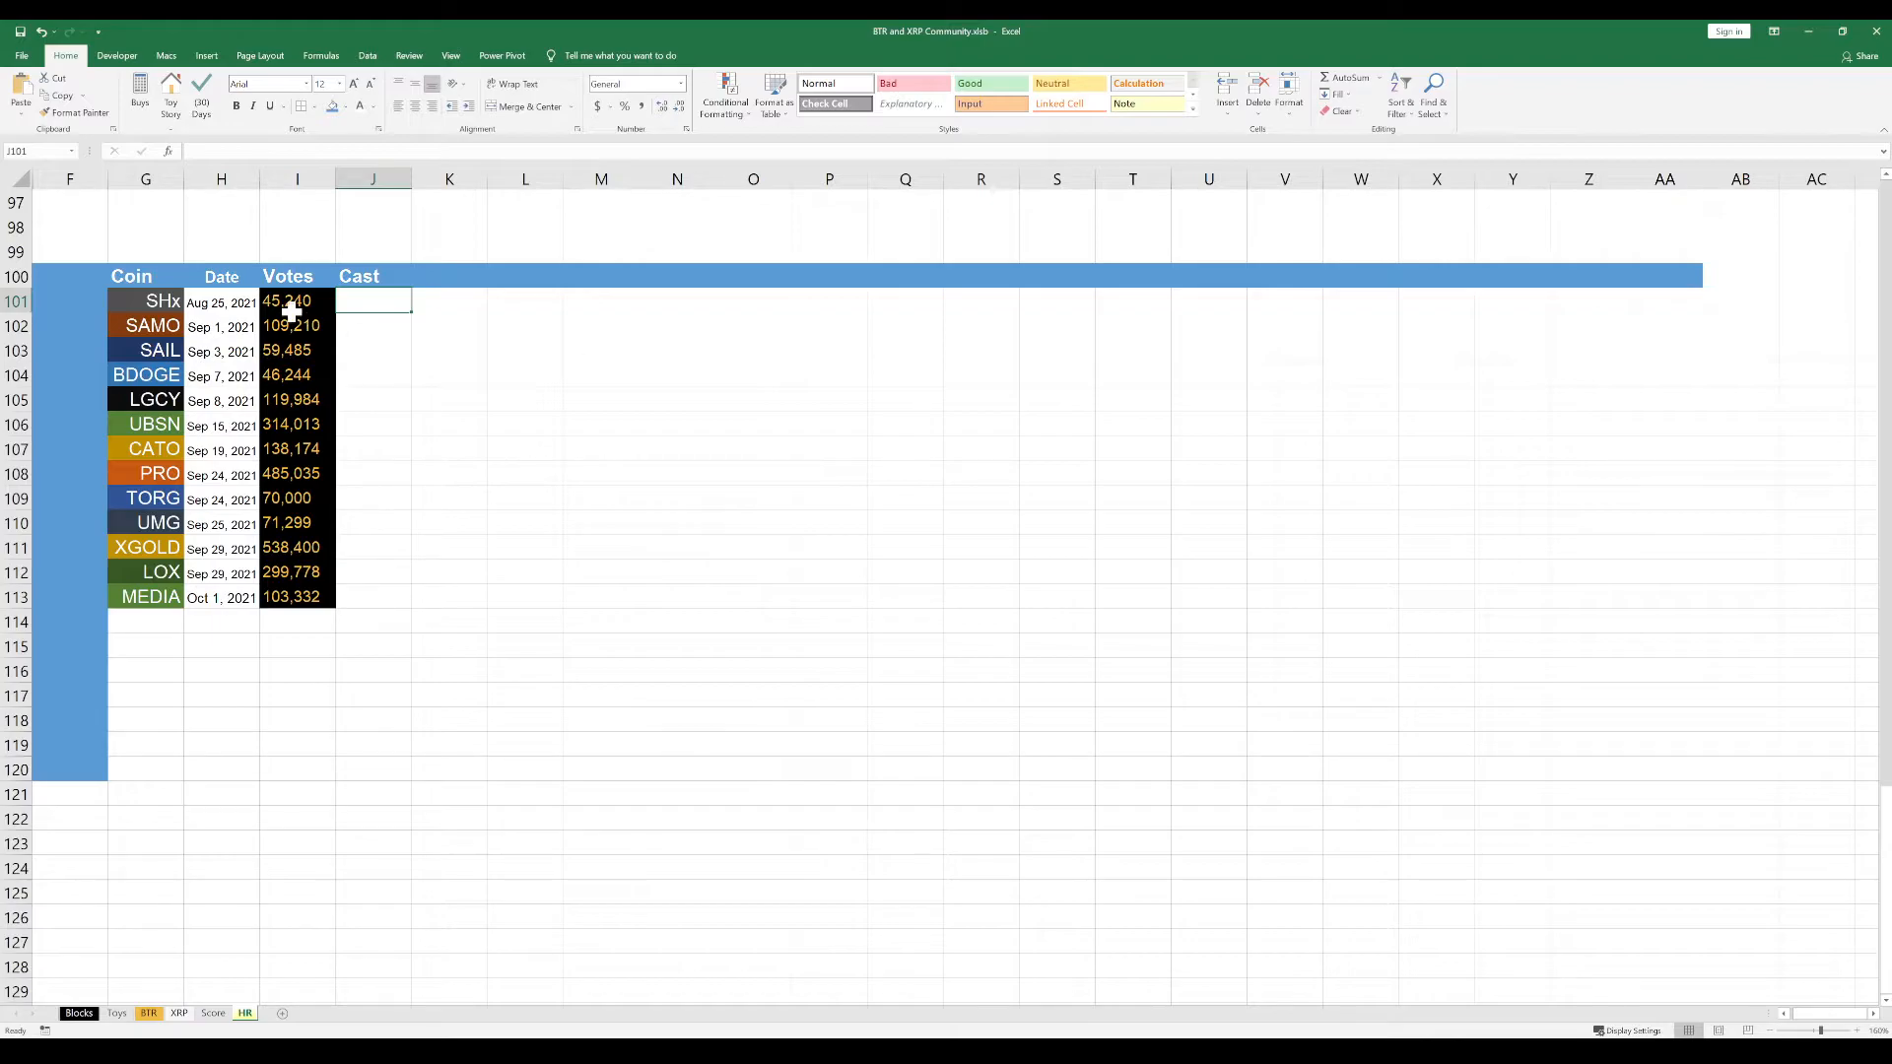
# Copy only the black and gold formatting of the votes in I101:I113 onto J101:K113
pyautogui.moveTo(296, 306); pyautogui.dragTo(322, 590)
pyautogui.hotkey('ctrl', 'c')
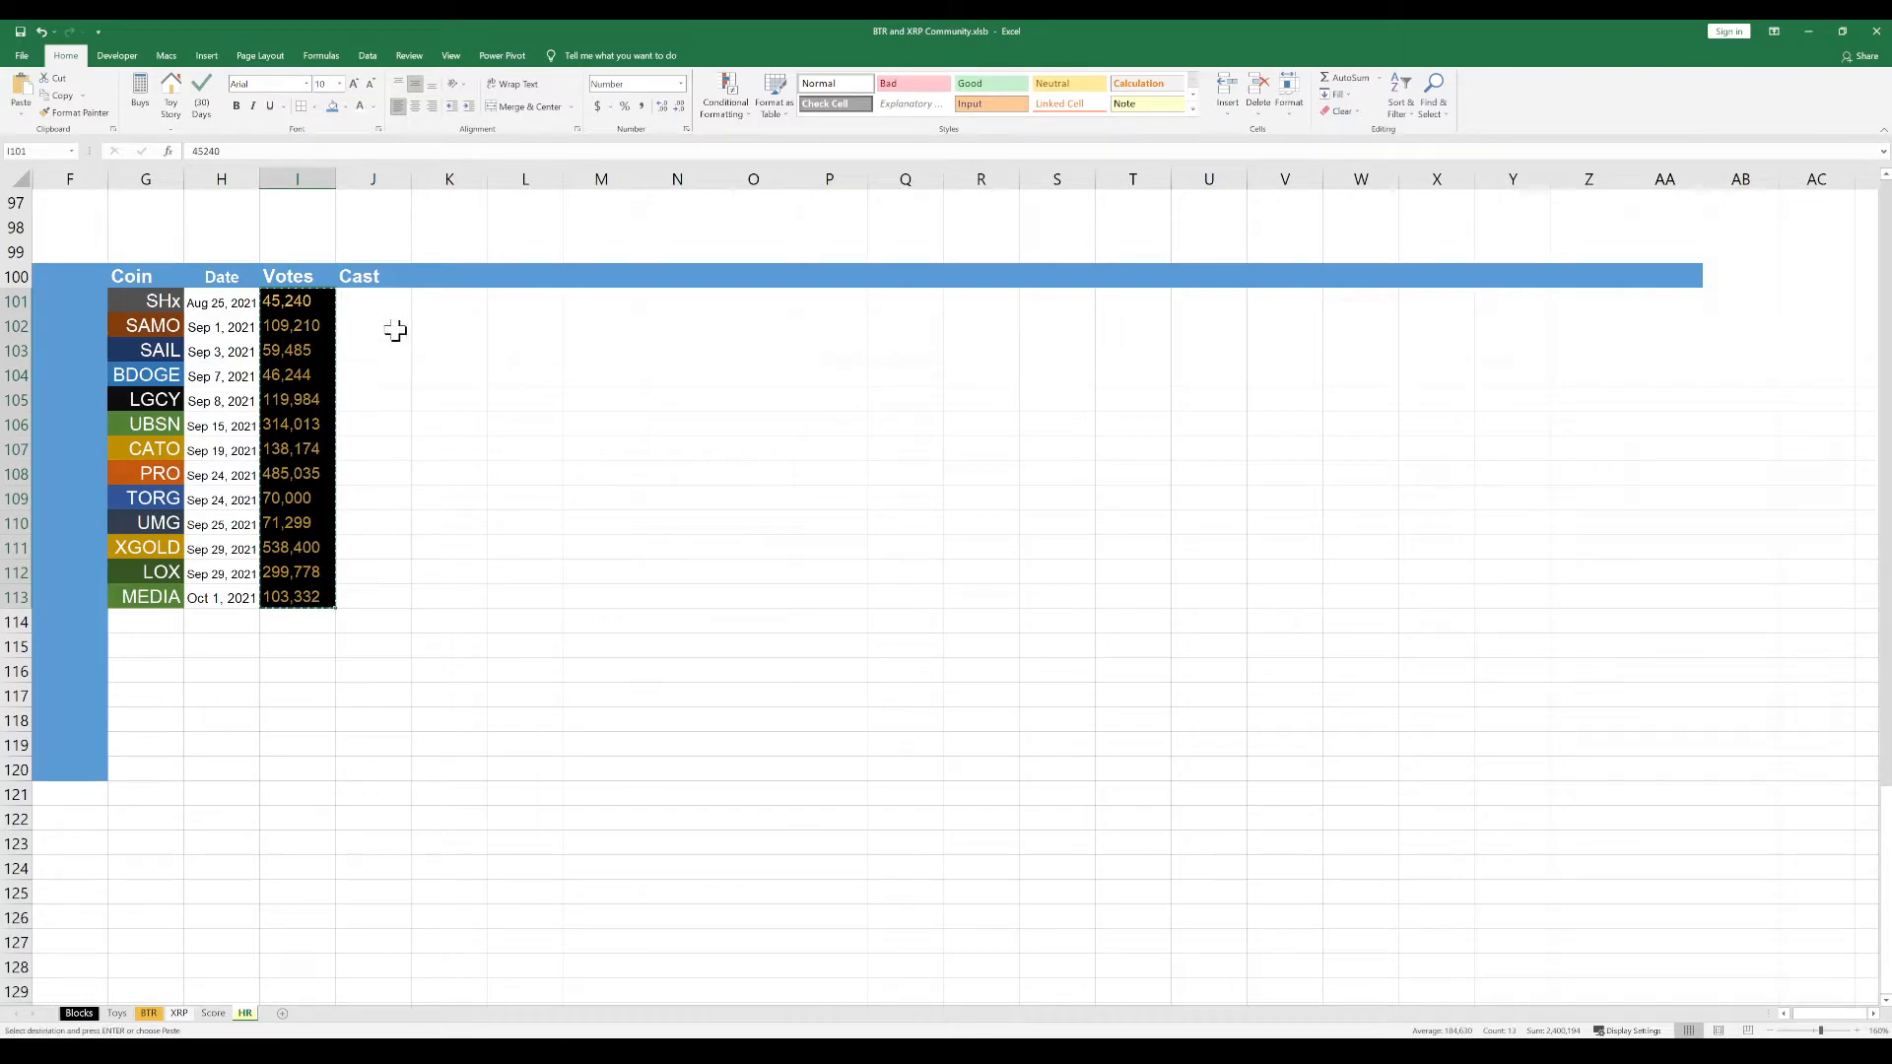
pyautogui.moveTo(380, 300); pyautogui.dragTo(465, 601)
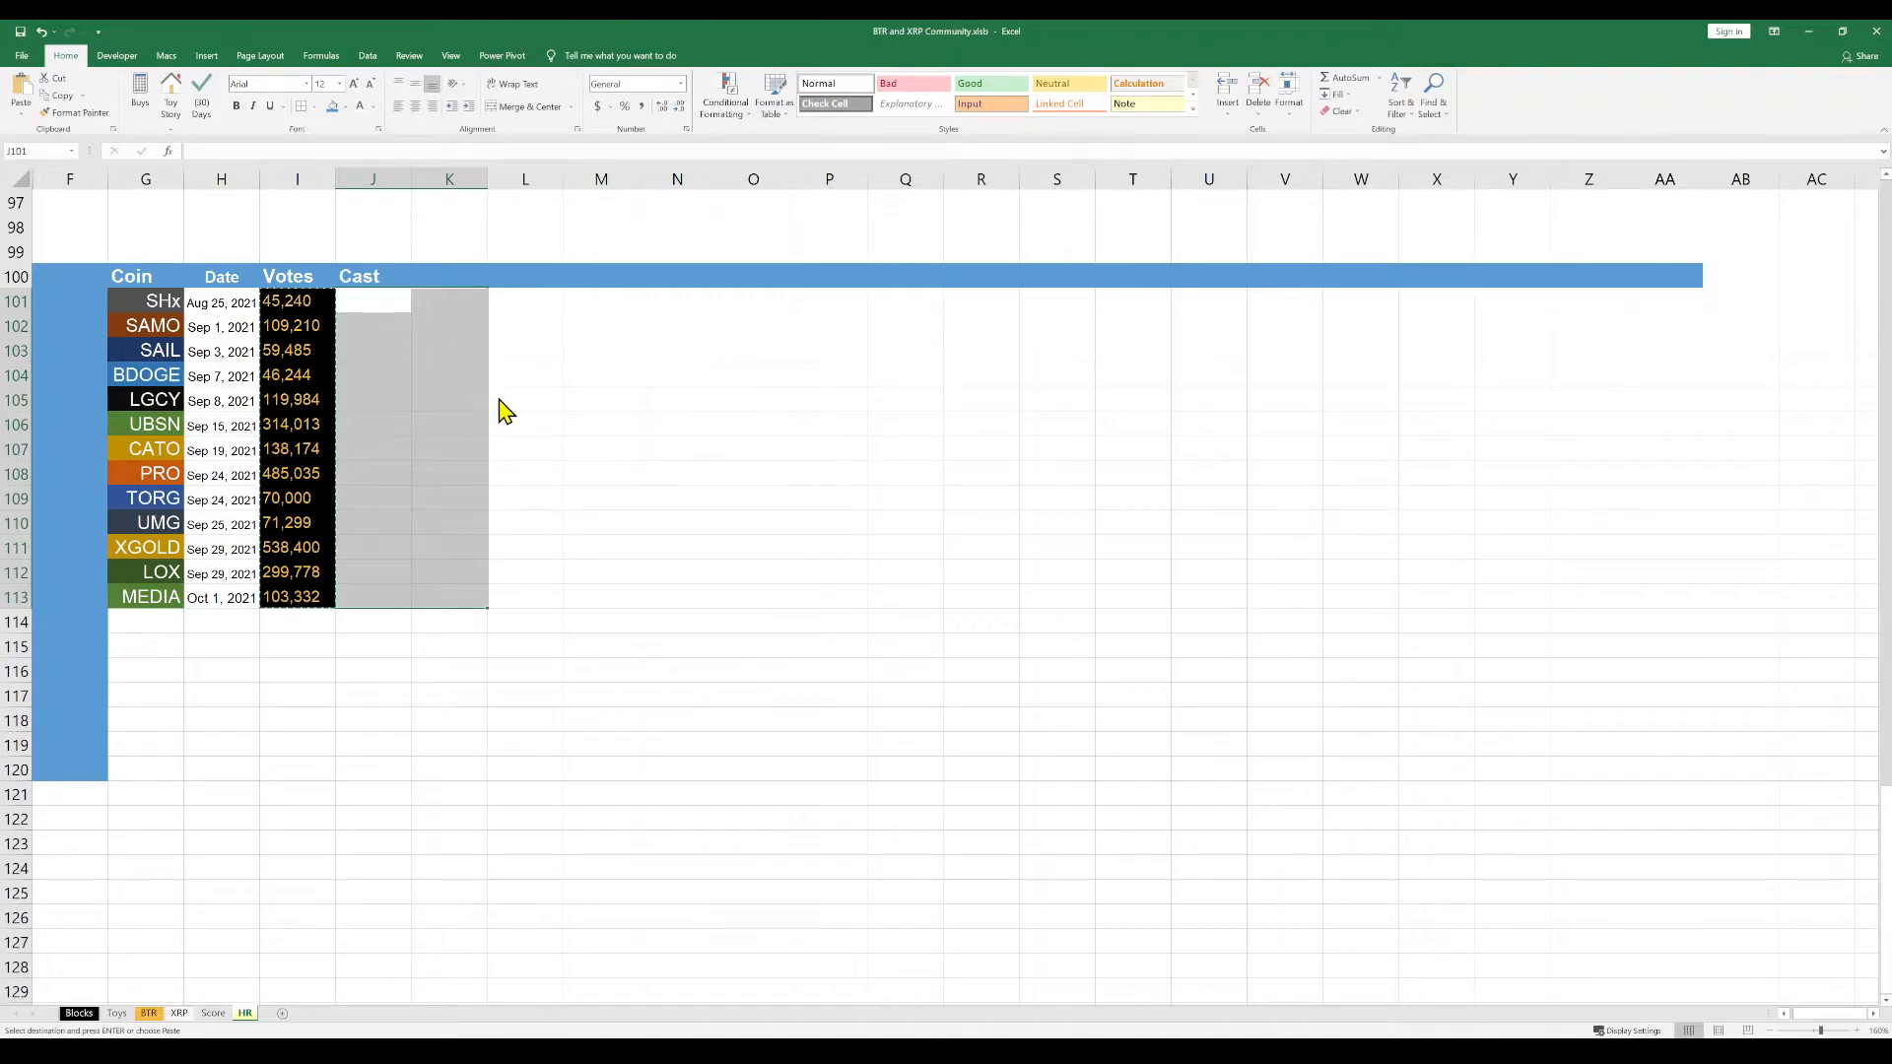
pyautogui.hotkey('ctrl', 'v')
pyautogui.click(601, 498)
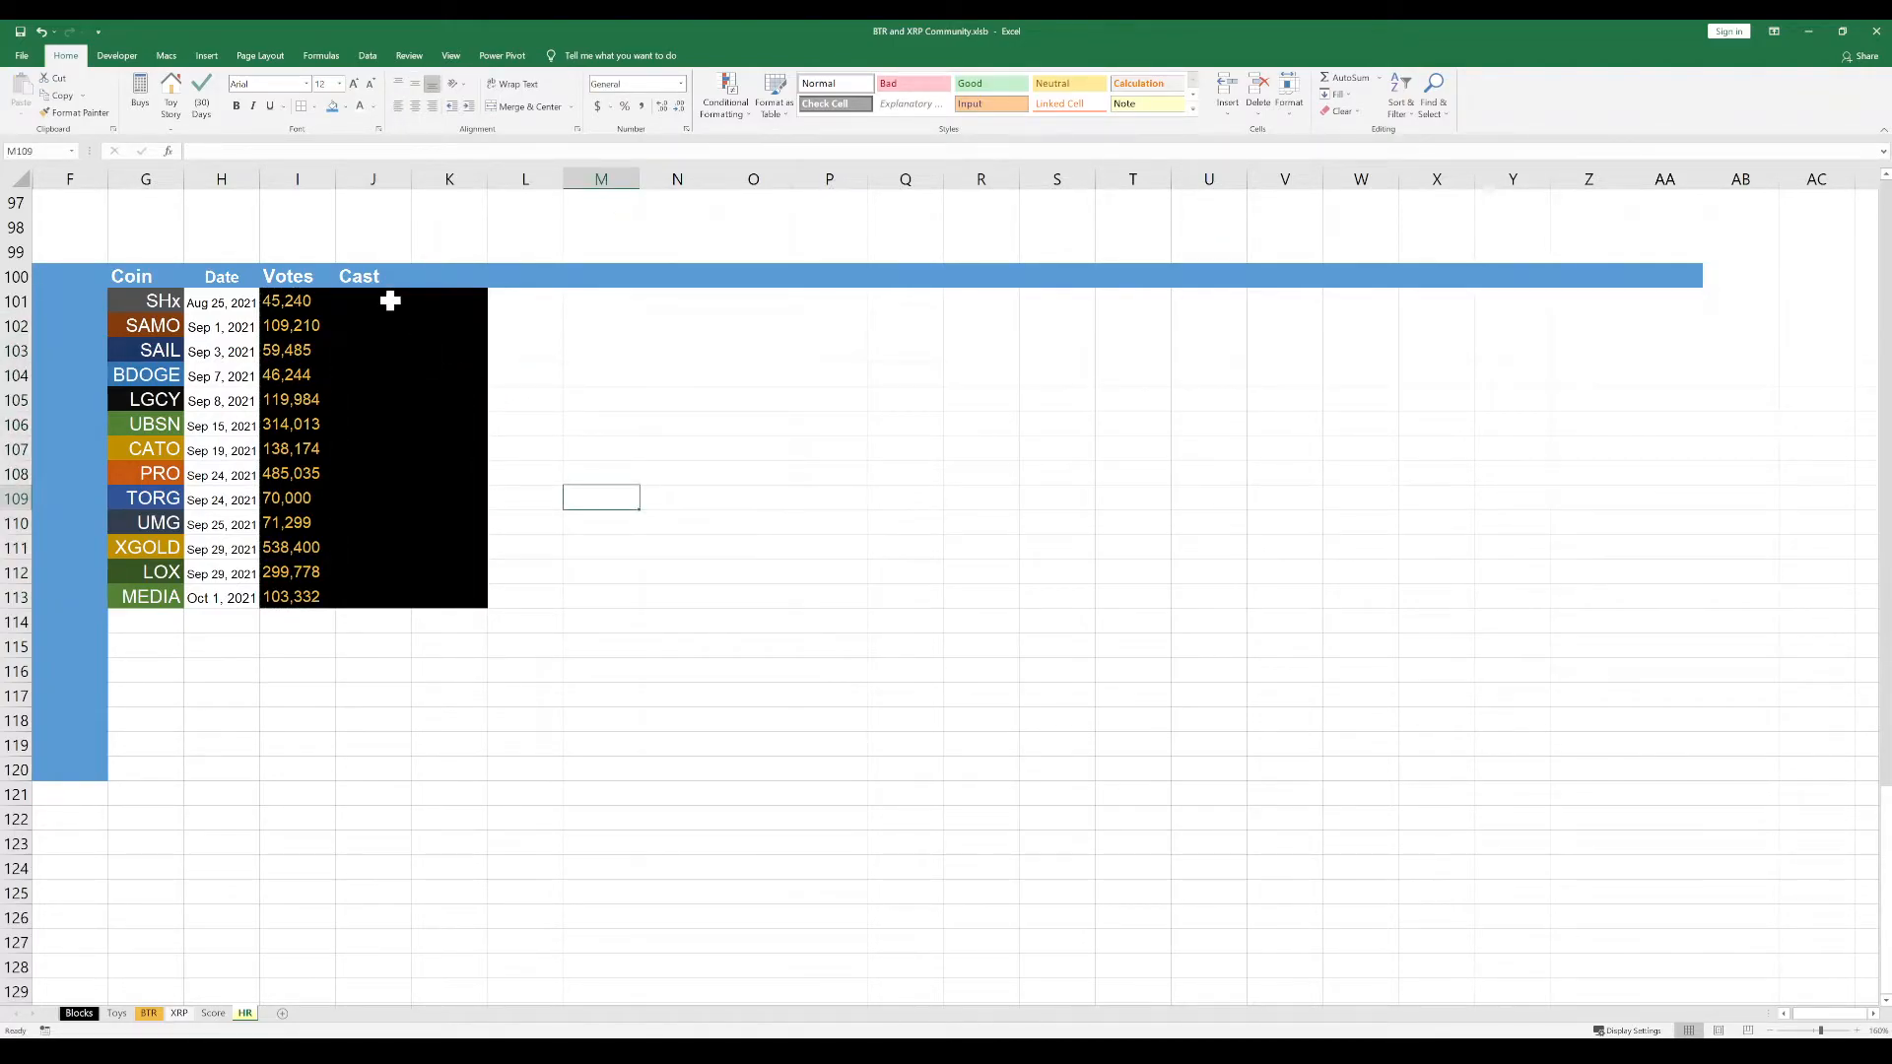
# Apply the percentage number format to K101:K113 and enter the header Vote % in K100
pyautogui.moveTo(452, 300); pyautogui.dragTo(435, 591)
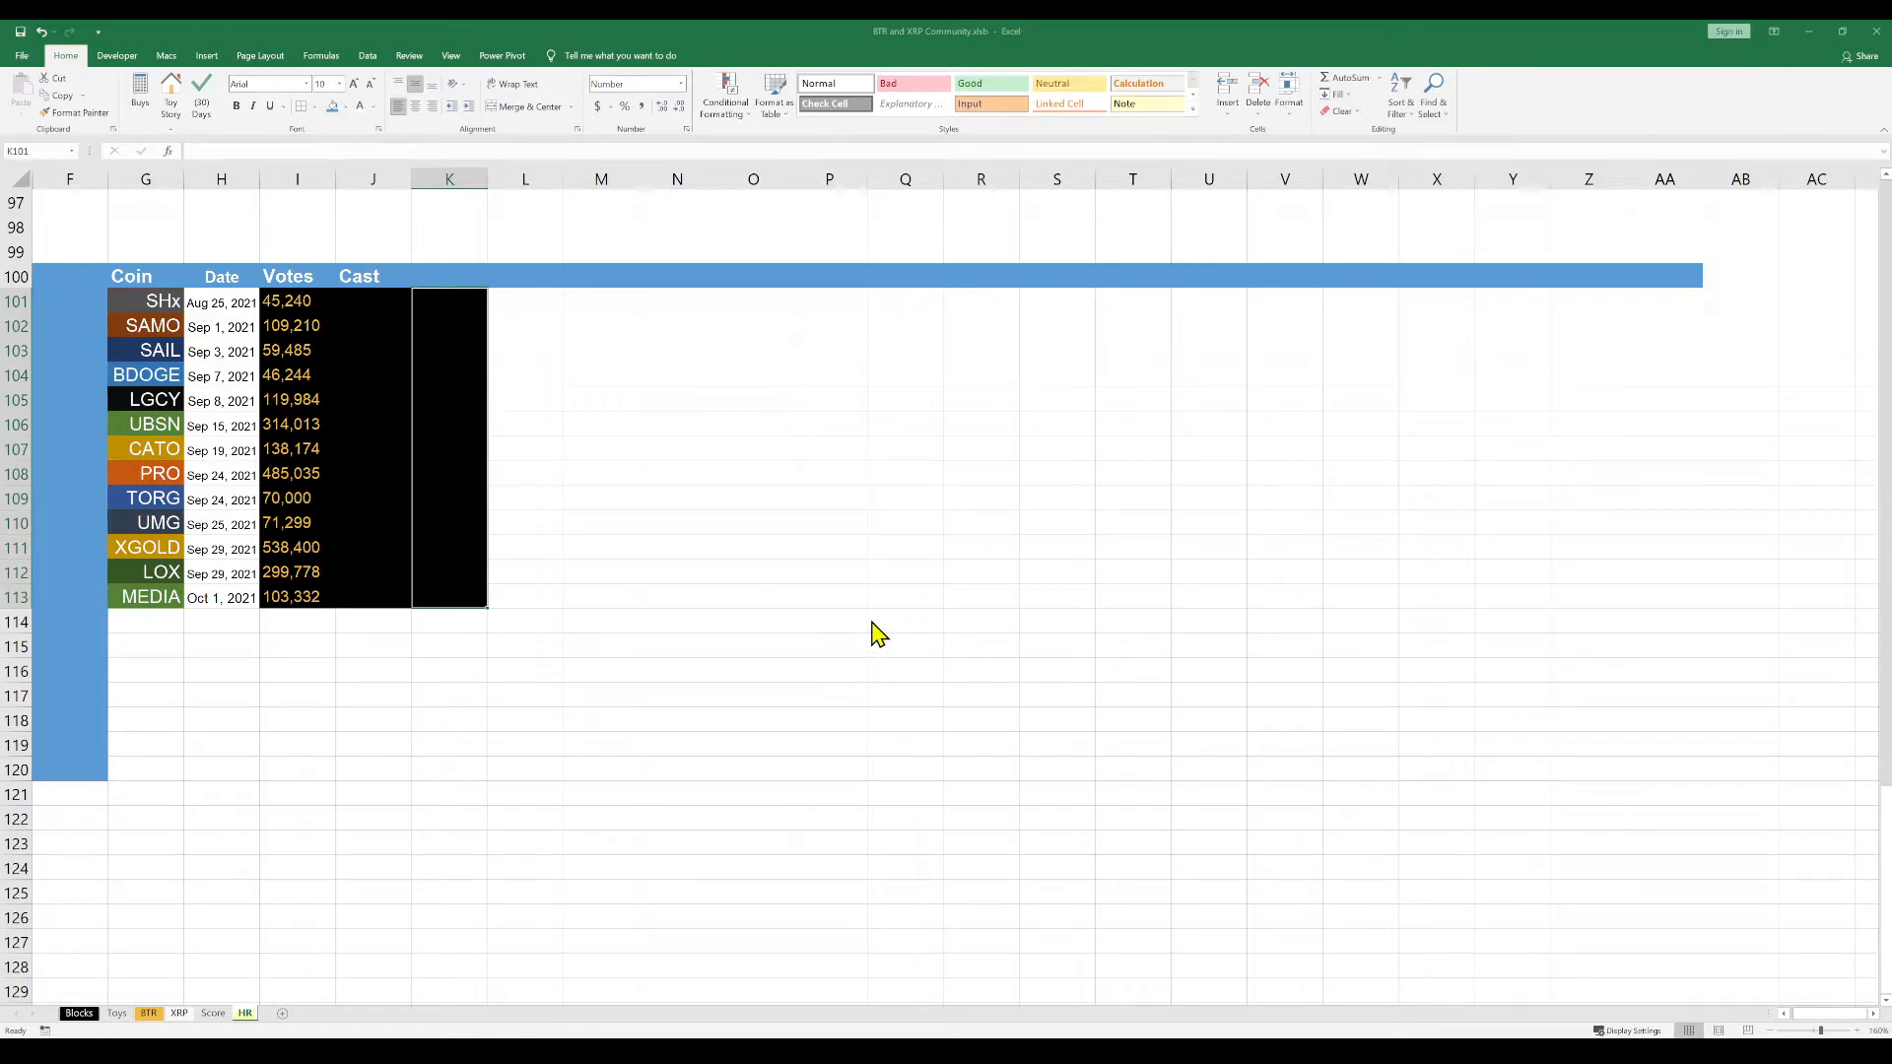
pyautogui.hotkey('ctrl', 'shift', '5')
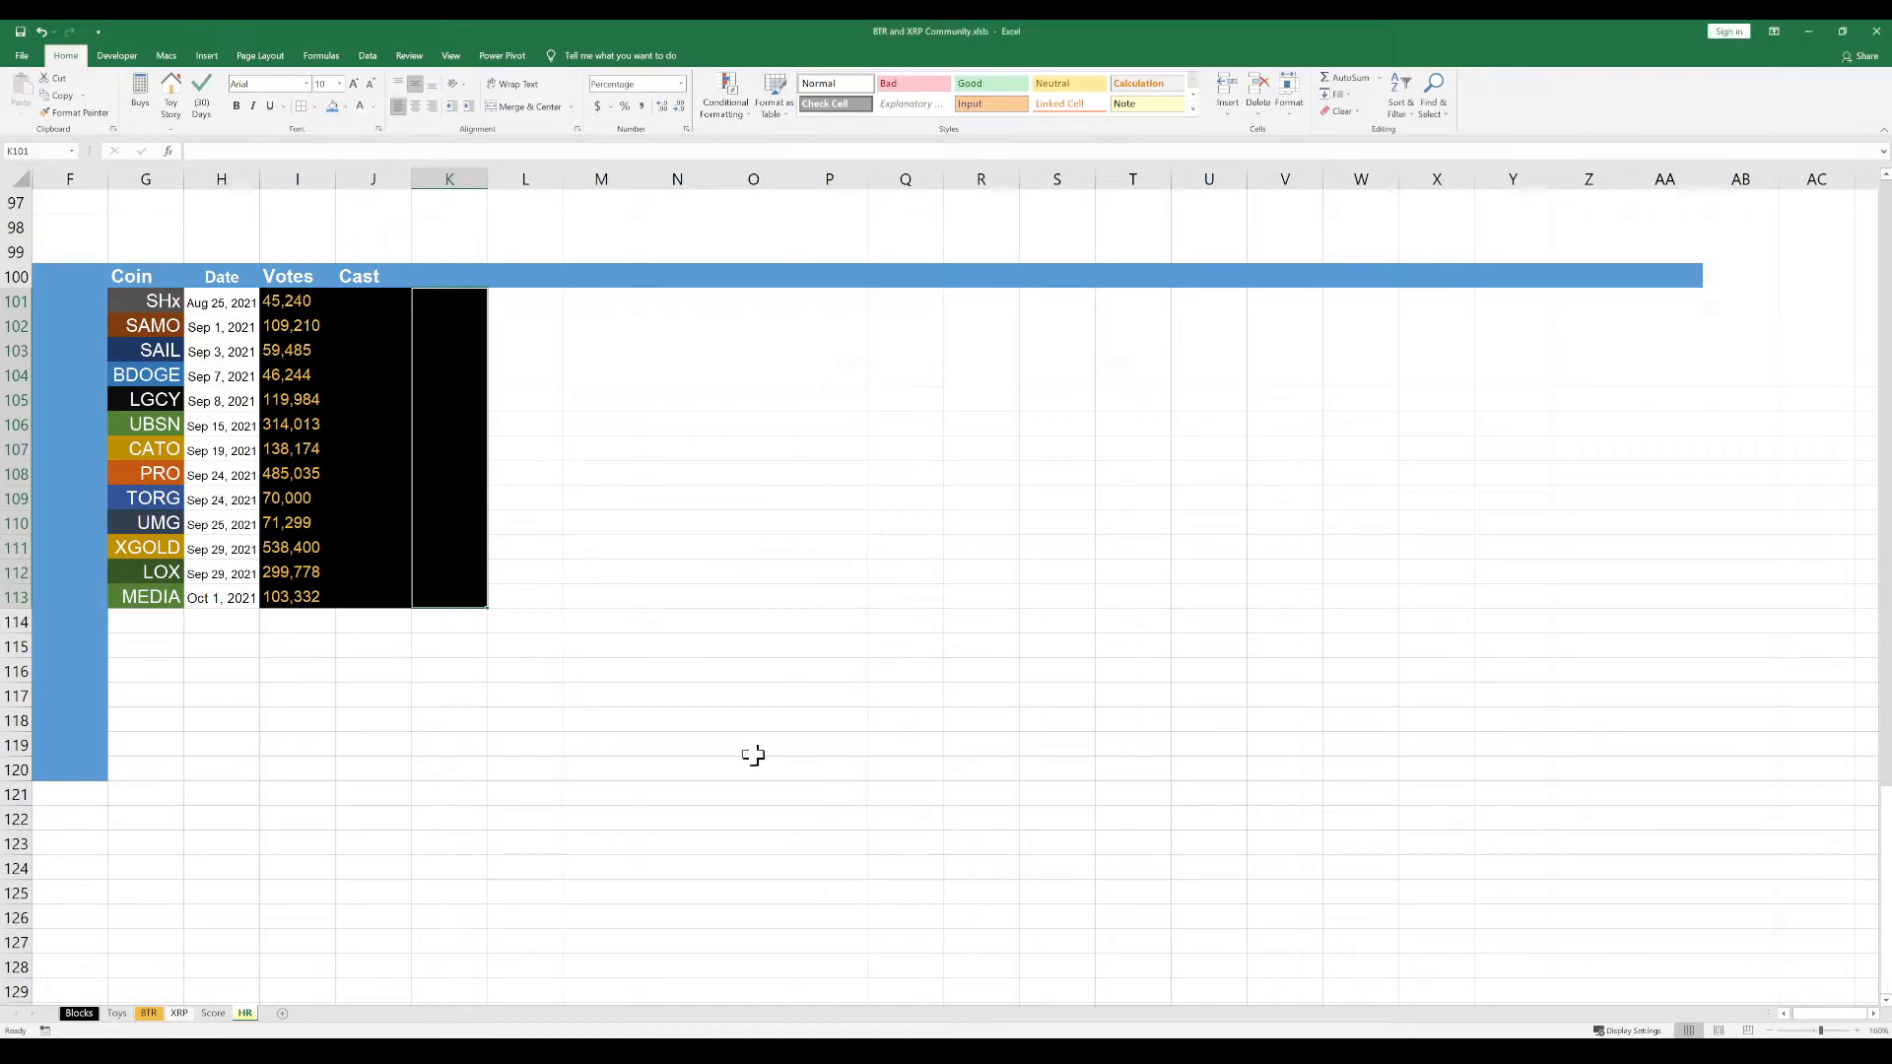
pyautogui.click(471, 277)
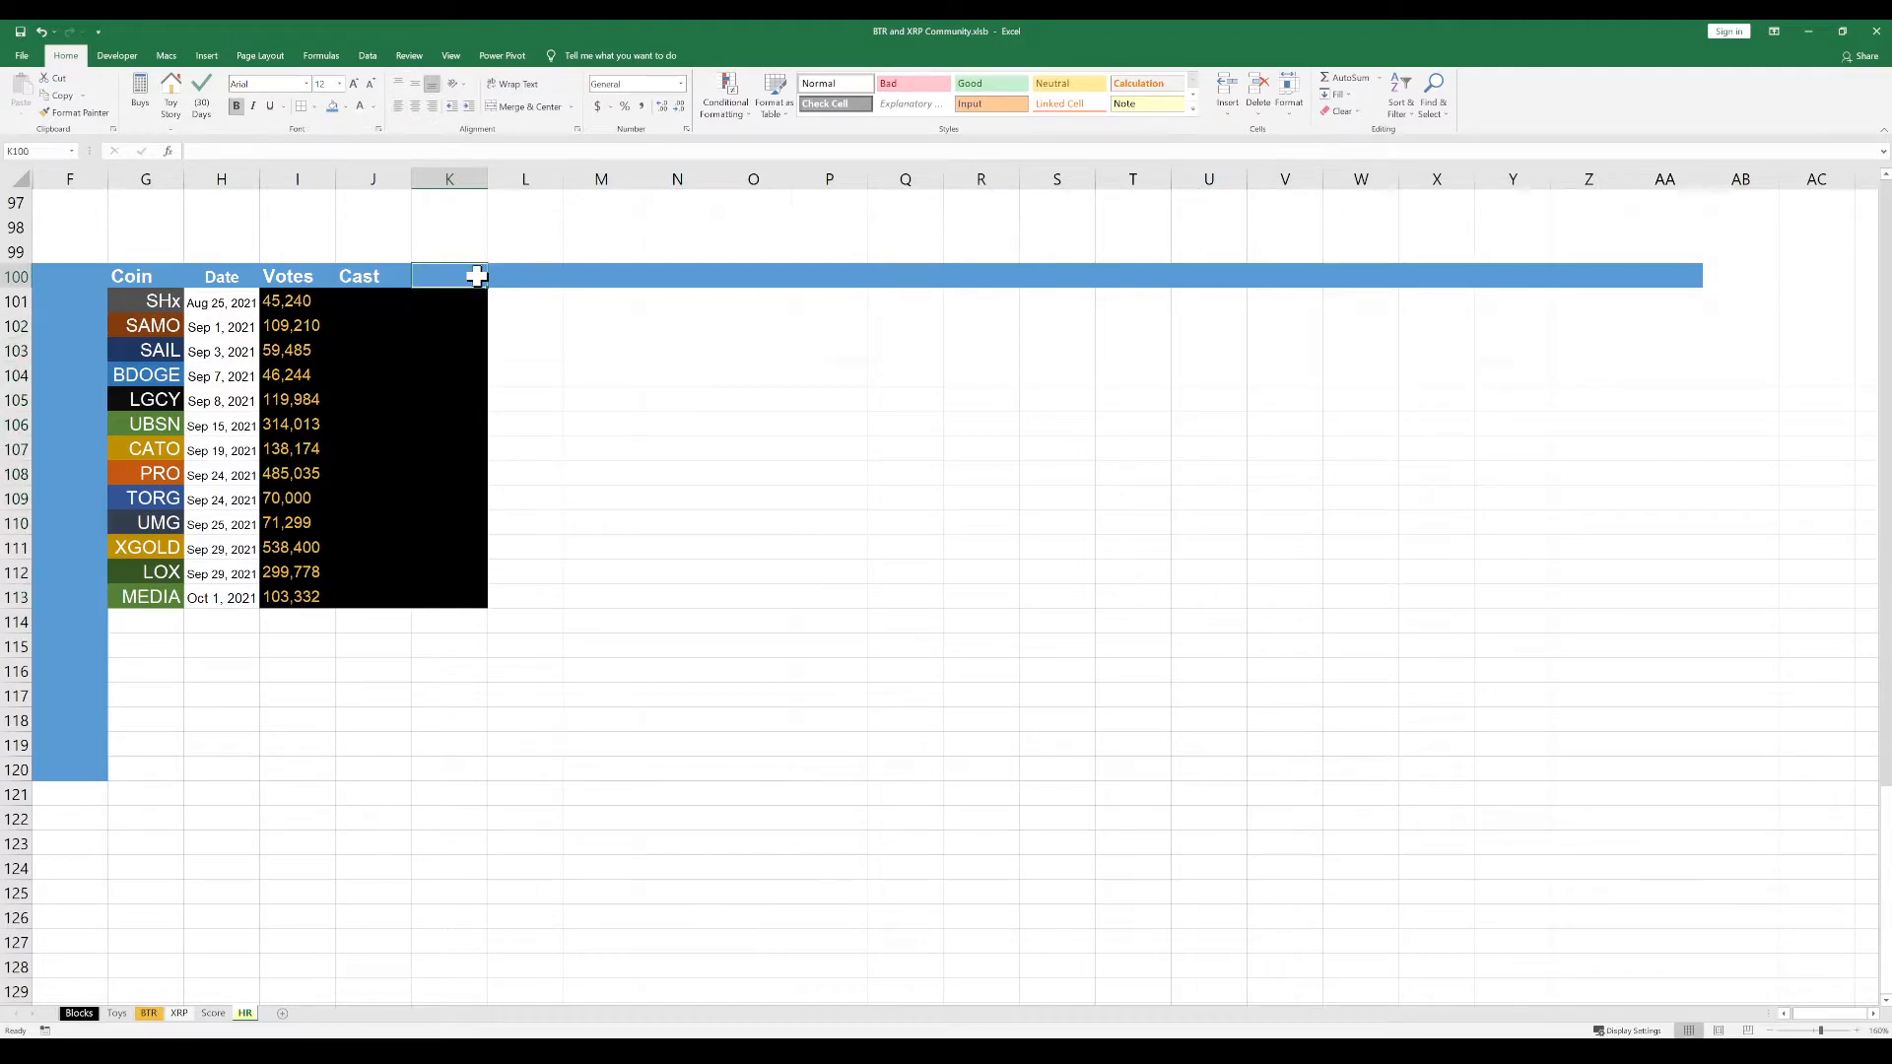
pyautogui.write('Vote')
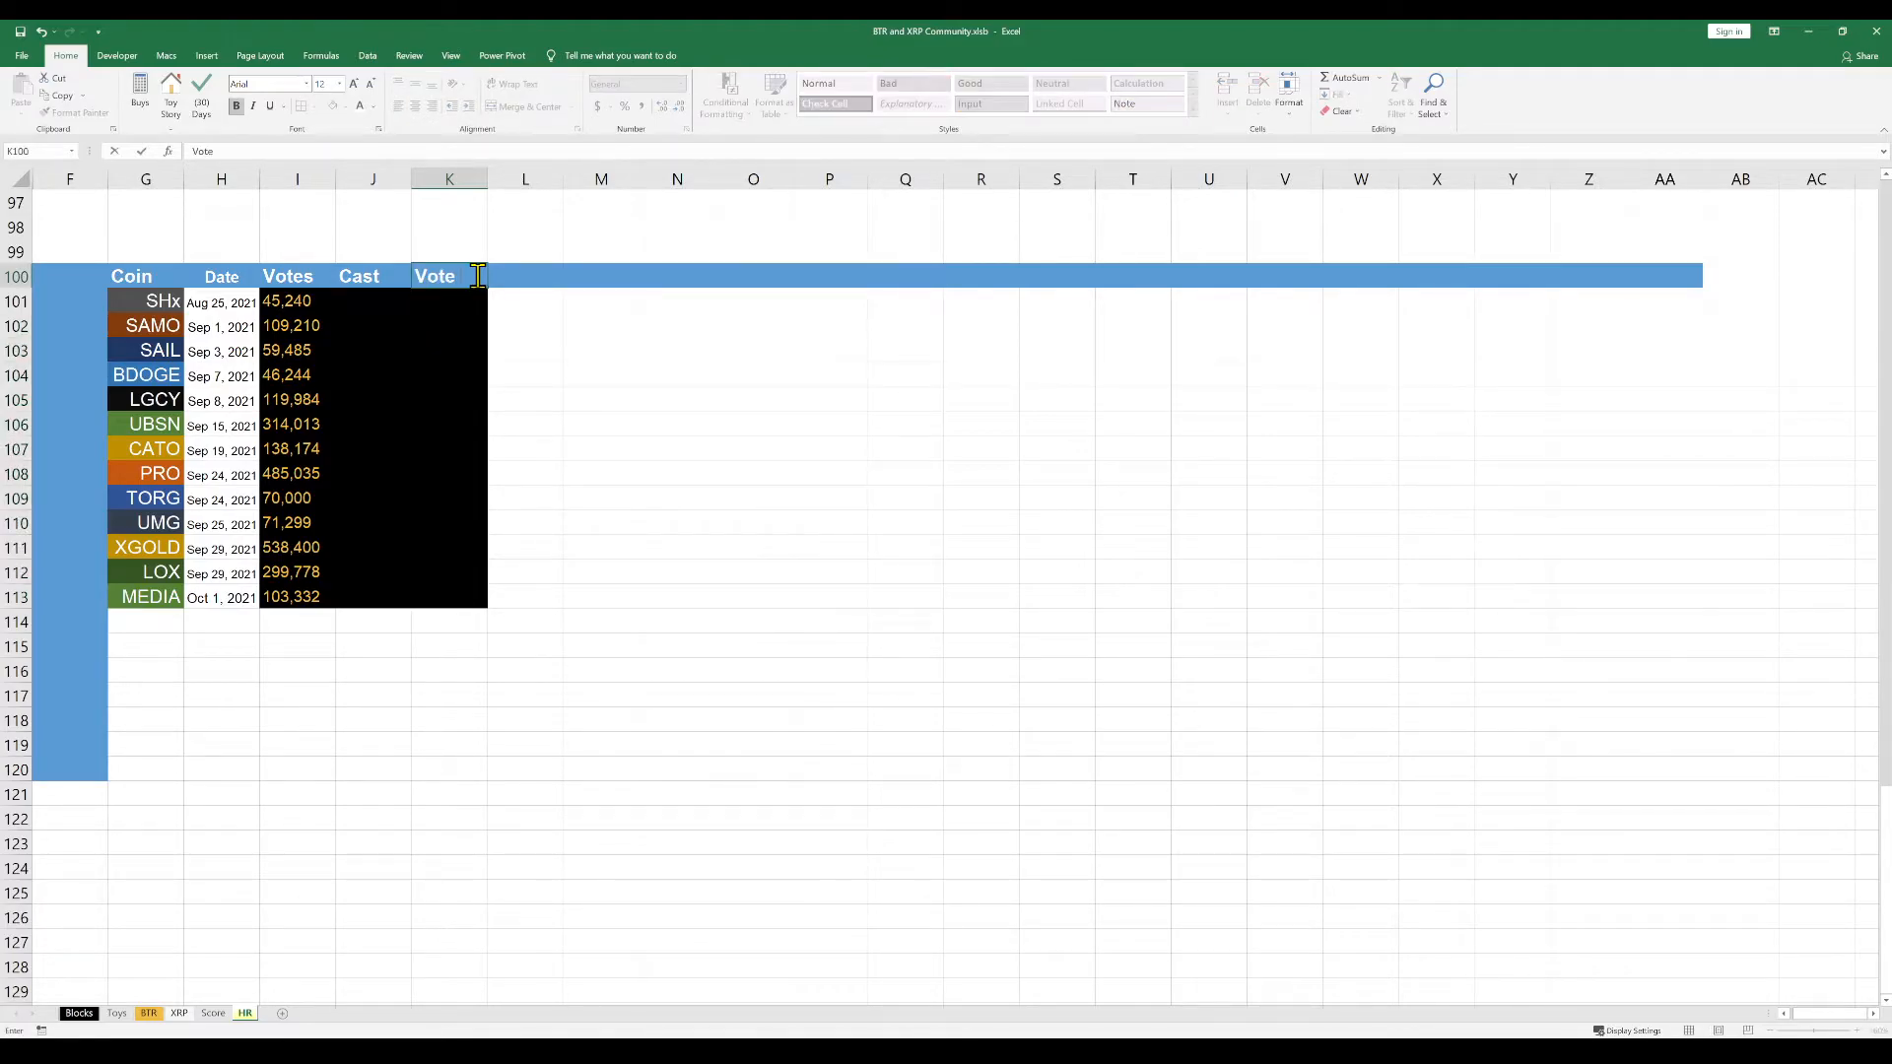
pyautogui.write(' %')
pyautogui.press('Return')
# Copy the cast totals for SHx through LOX from the source window into J101:J112, keeping the existing cell formatting
pyautogui.click(346, 300)
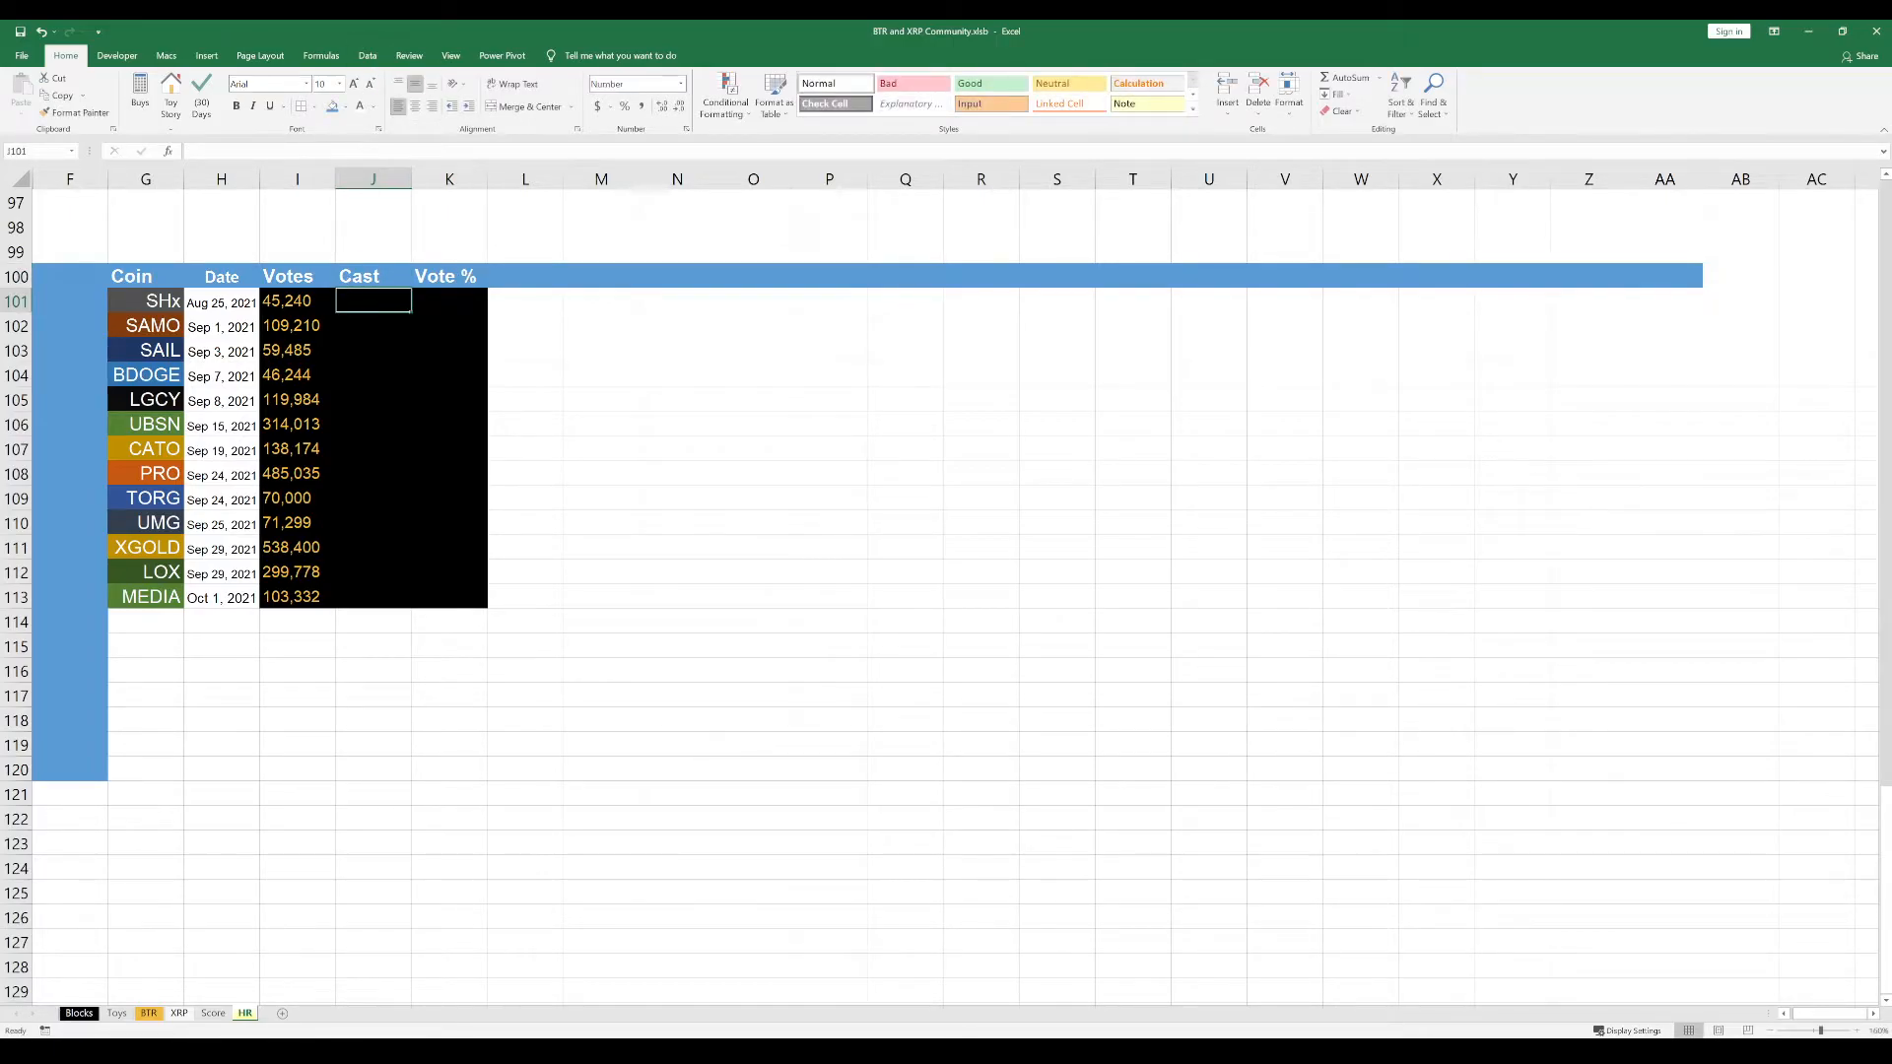
pyautogui.hotkey('alt', 'Tab')
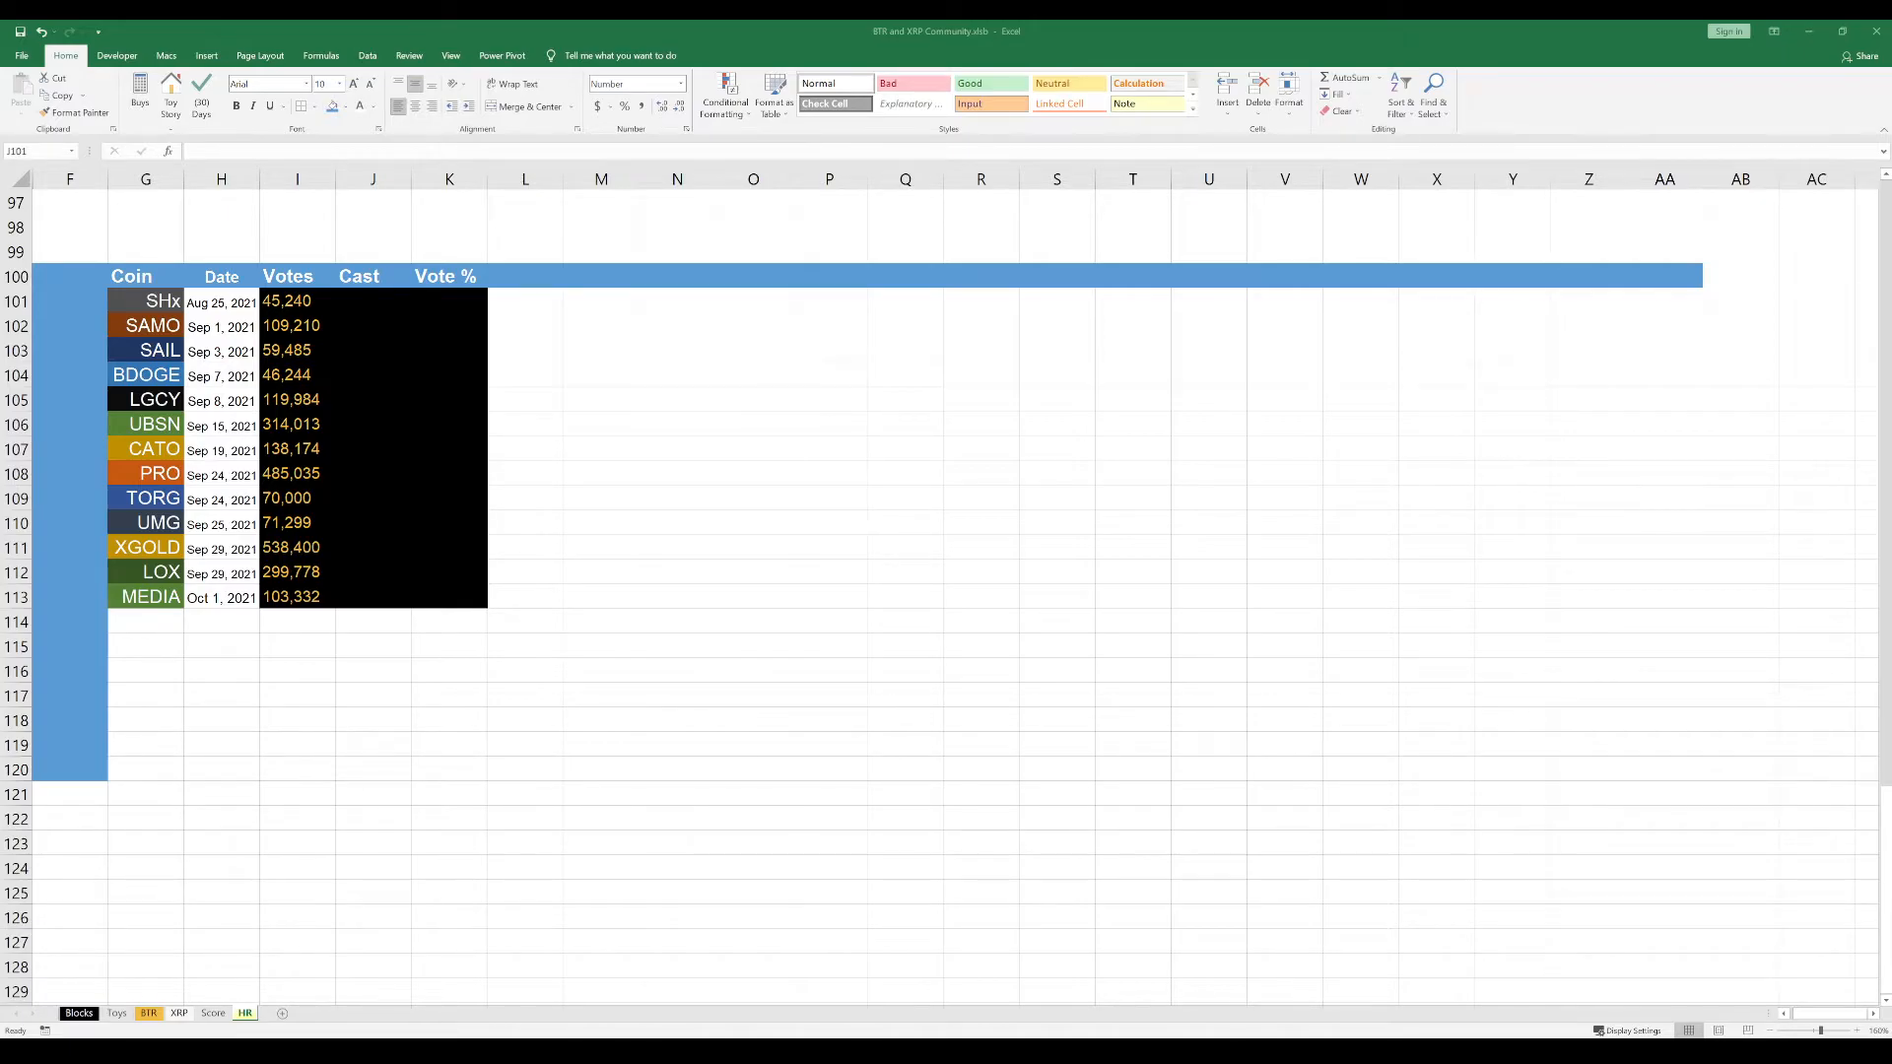
pyautogui.hotkey('ctrl', 'c')
pyautogui.click(379, 306)
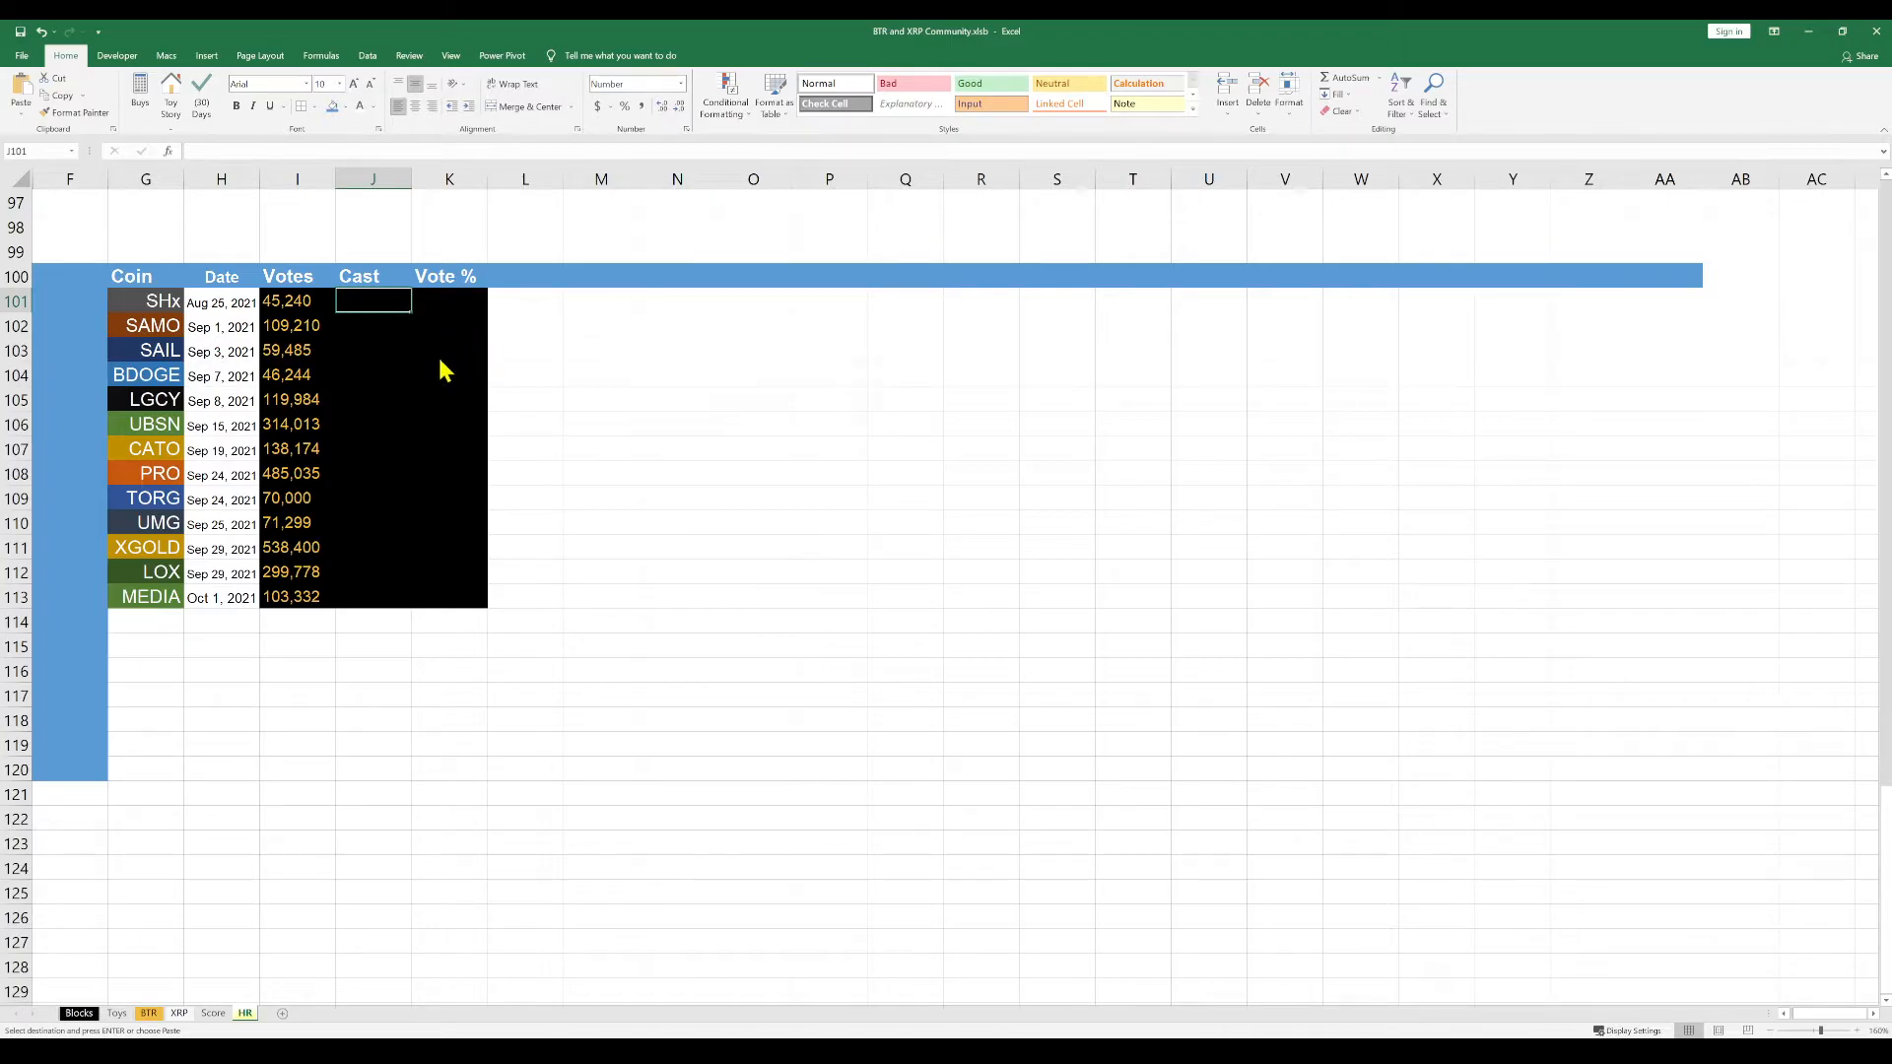
pyautogui.hotkey('ctrl', 'v')
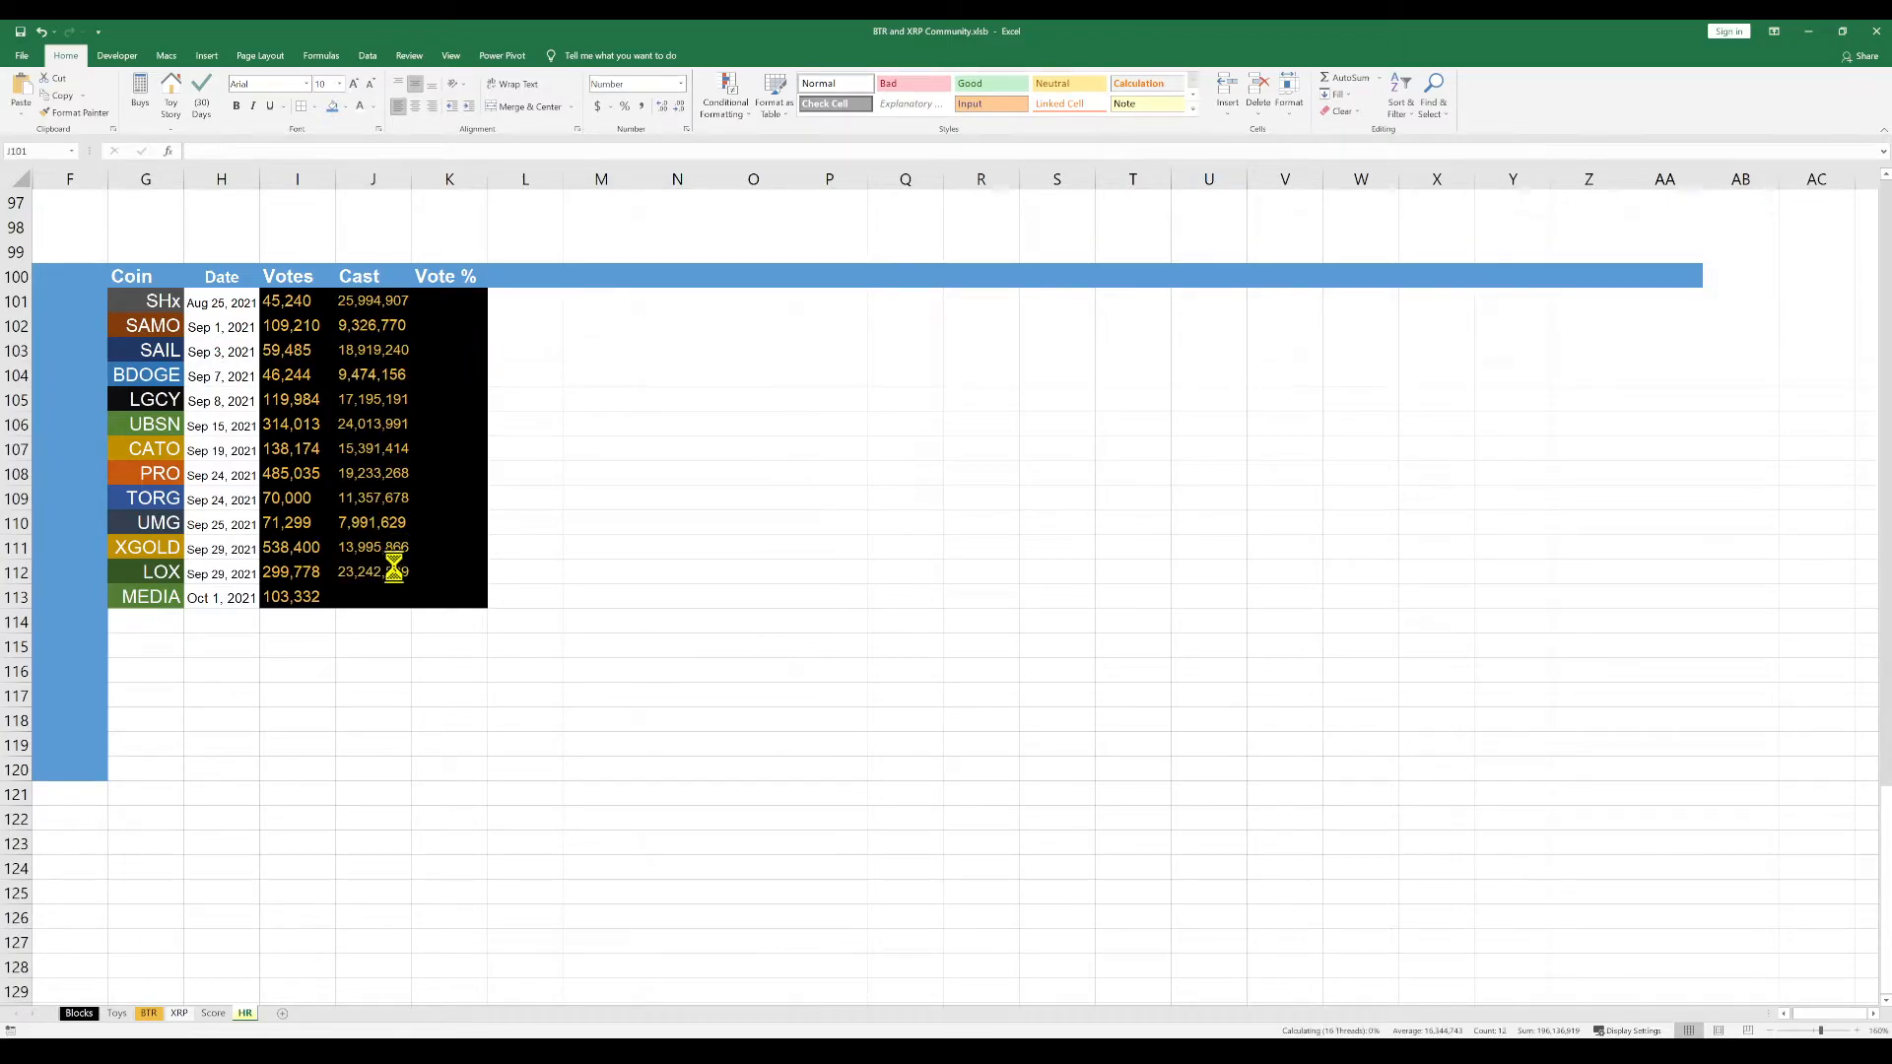
pyautogui.click(388, 592)
pyautogui.press('Escape')
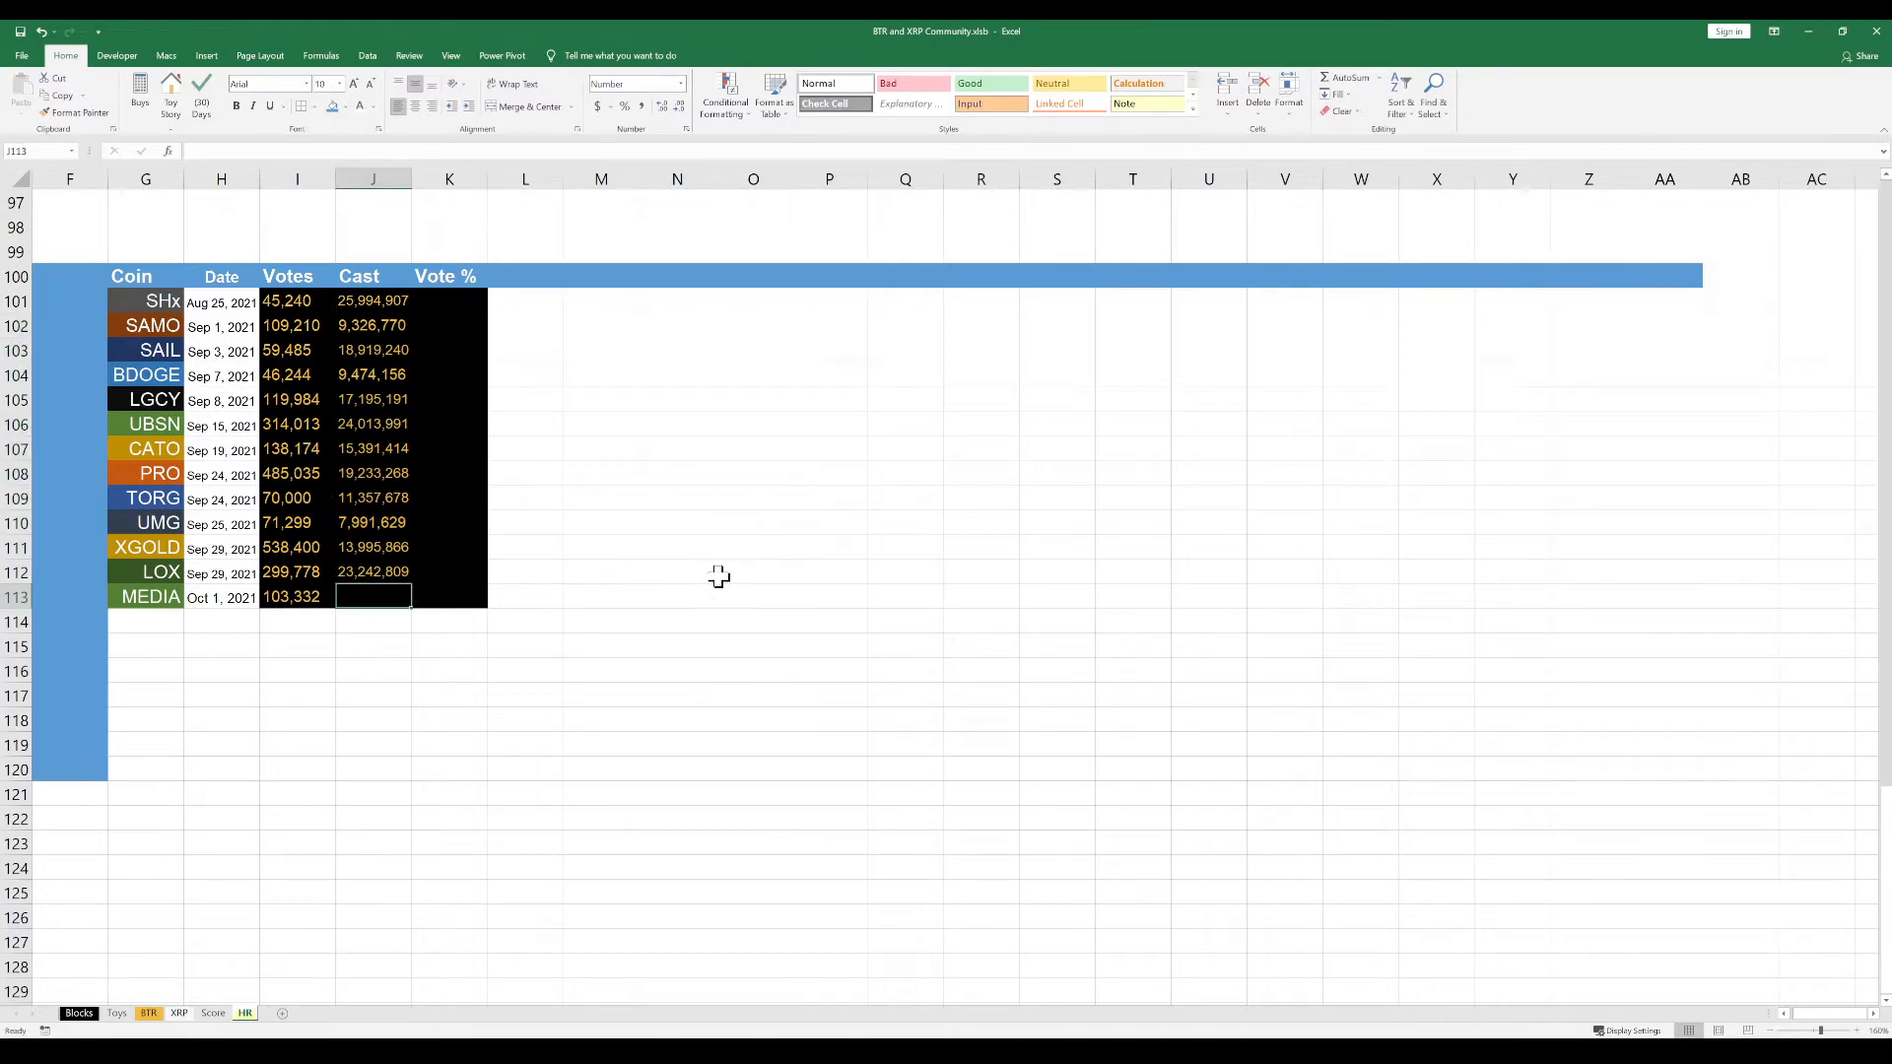
# Copy the MEDIA cast total 5,784,211 from the source window into cell J113
pyautogui.hotkey('alt', 'Tab')
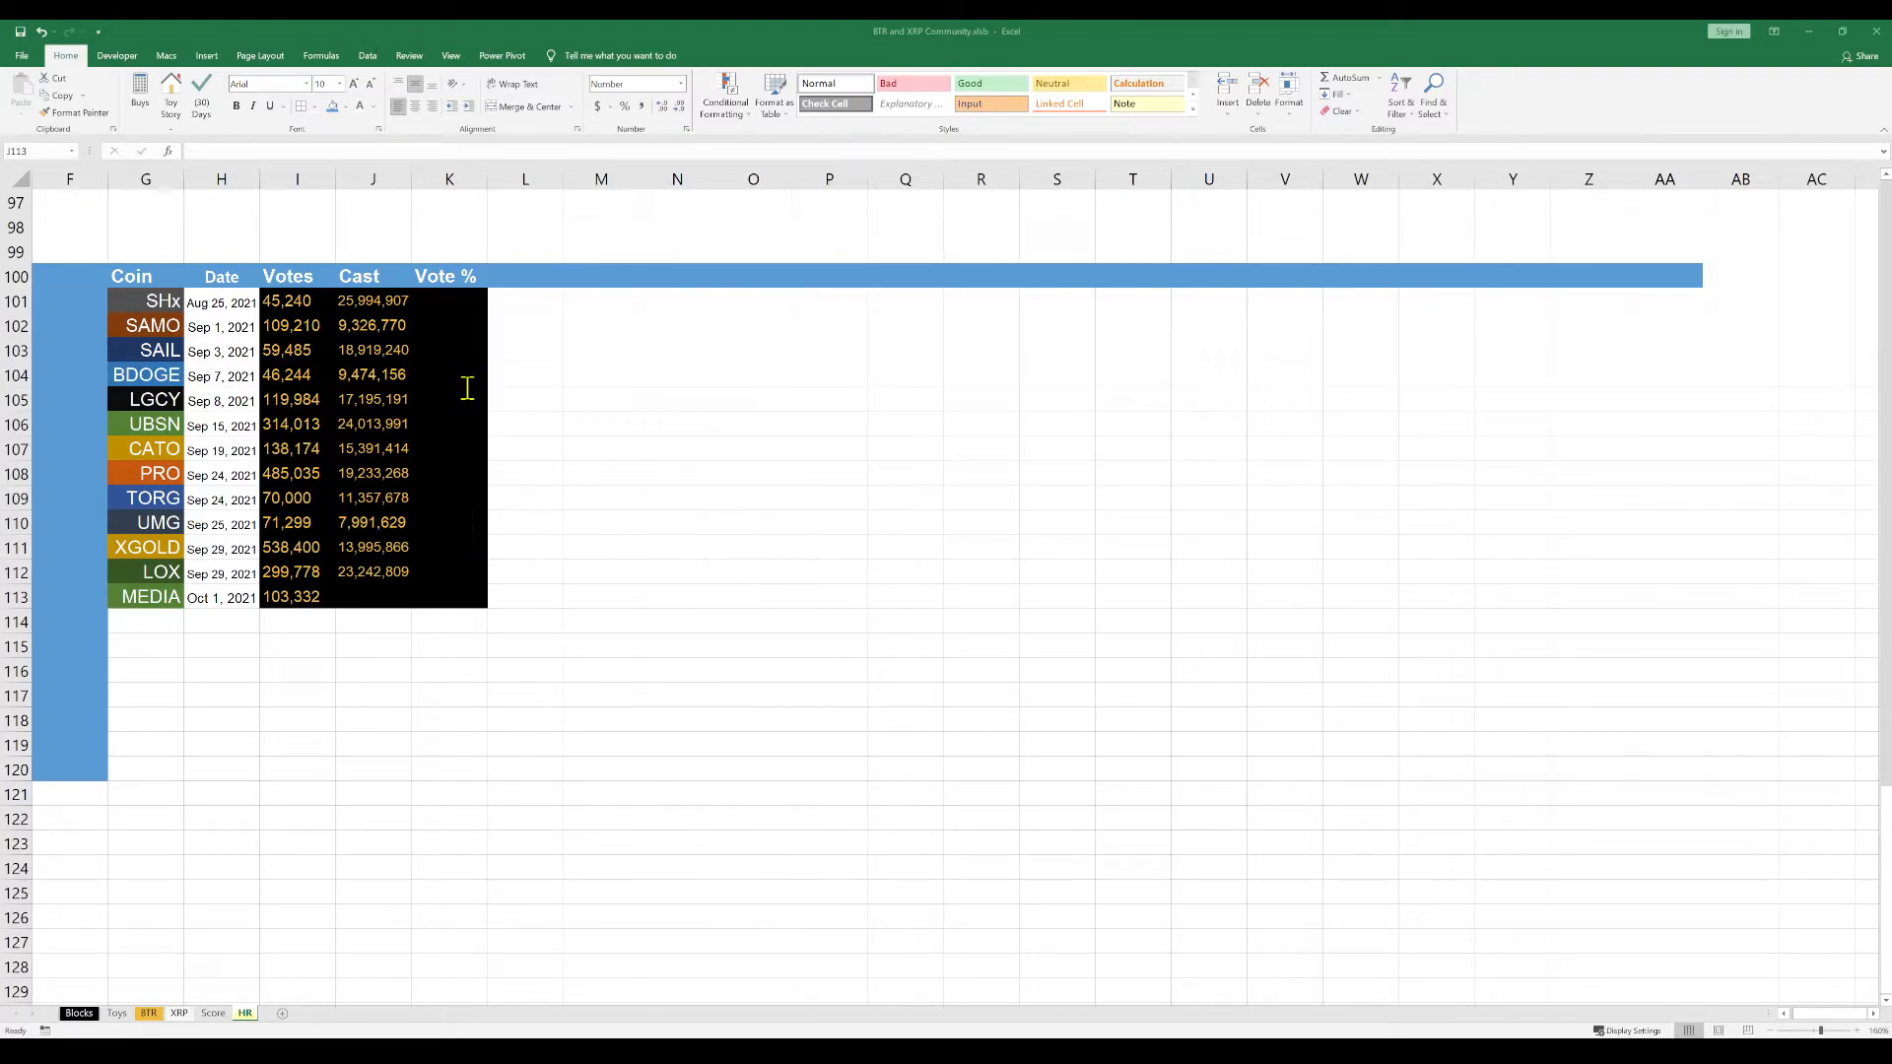
pyautogui.hotkey('alt', 'Tab')
pyautogui.doubleClick(375, 596)
pyautogui.hotkey('ctrl', 'v')
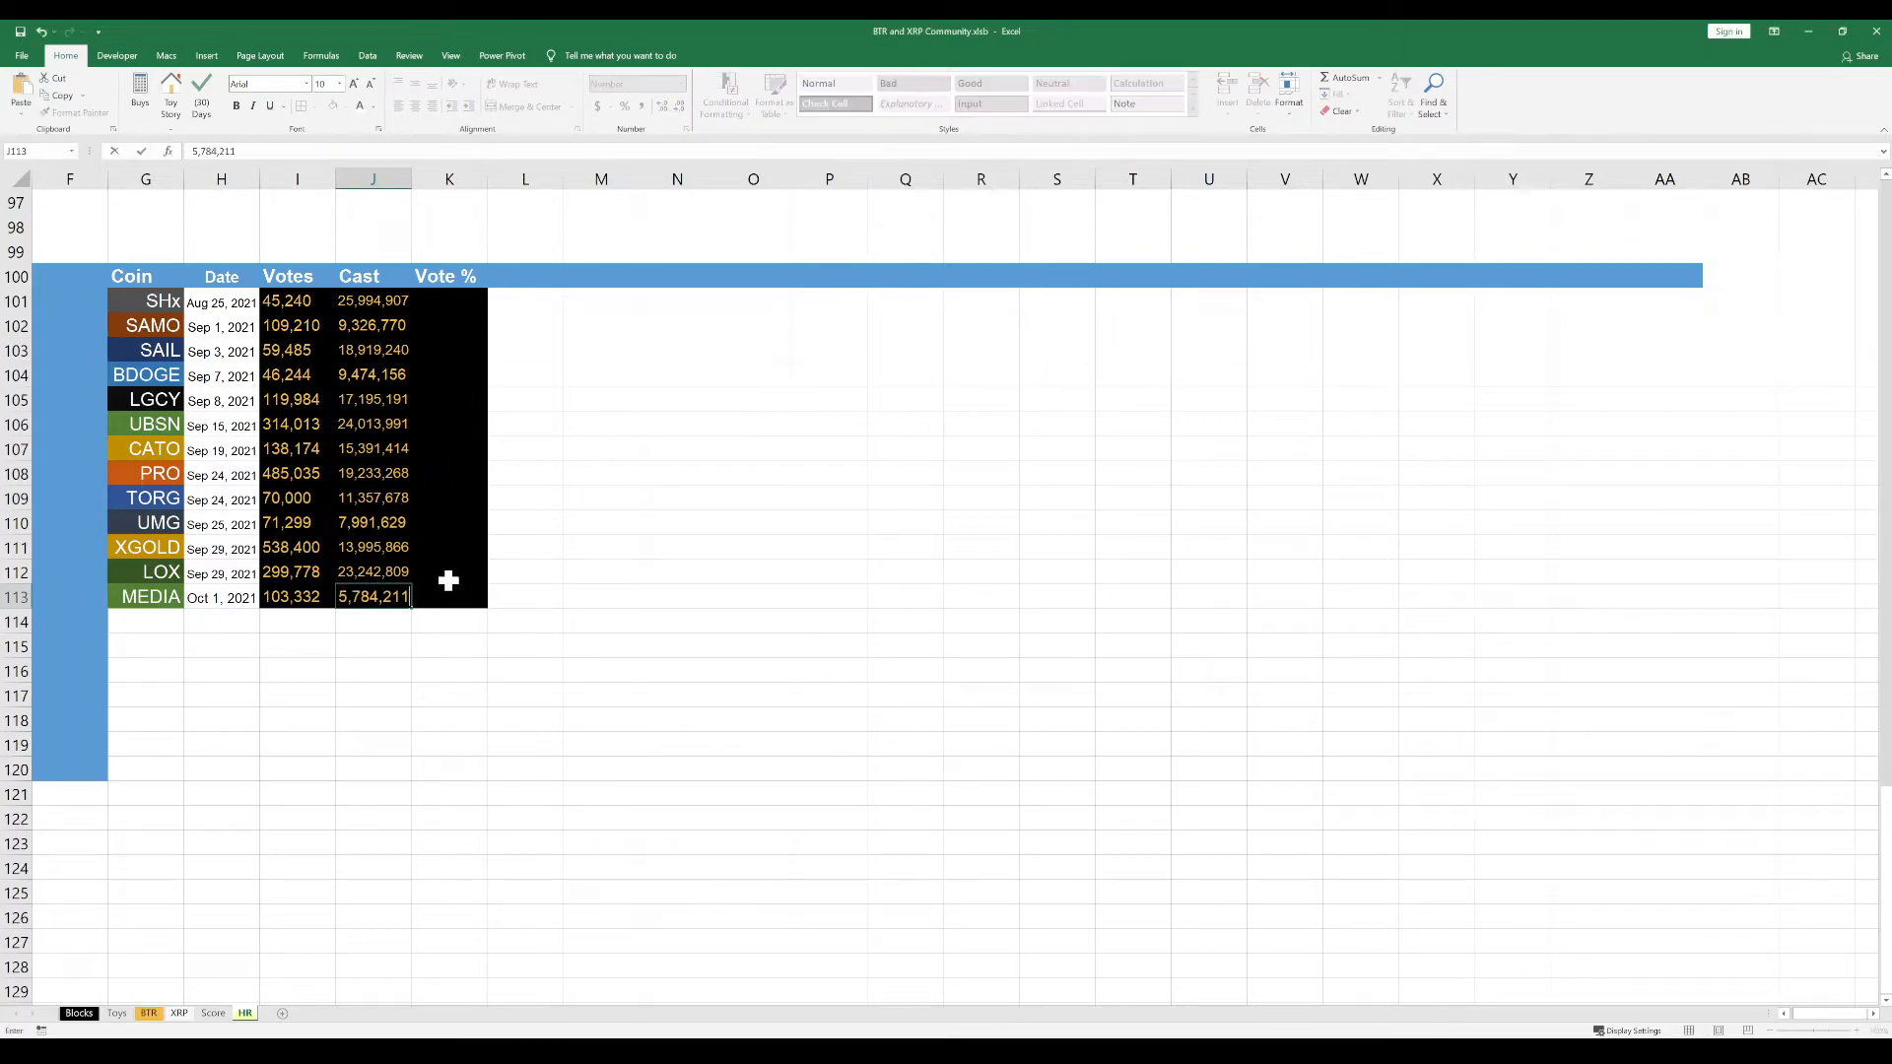
pyautogui.click(449, 597)
pyautogui.click(449, 623)
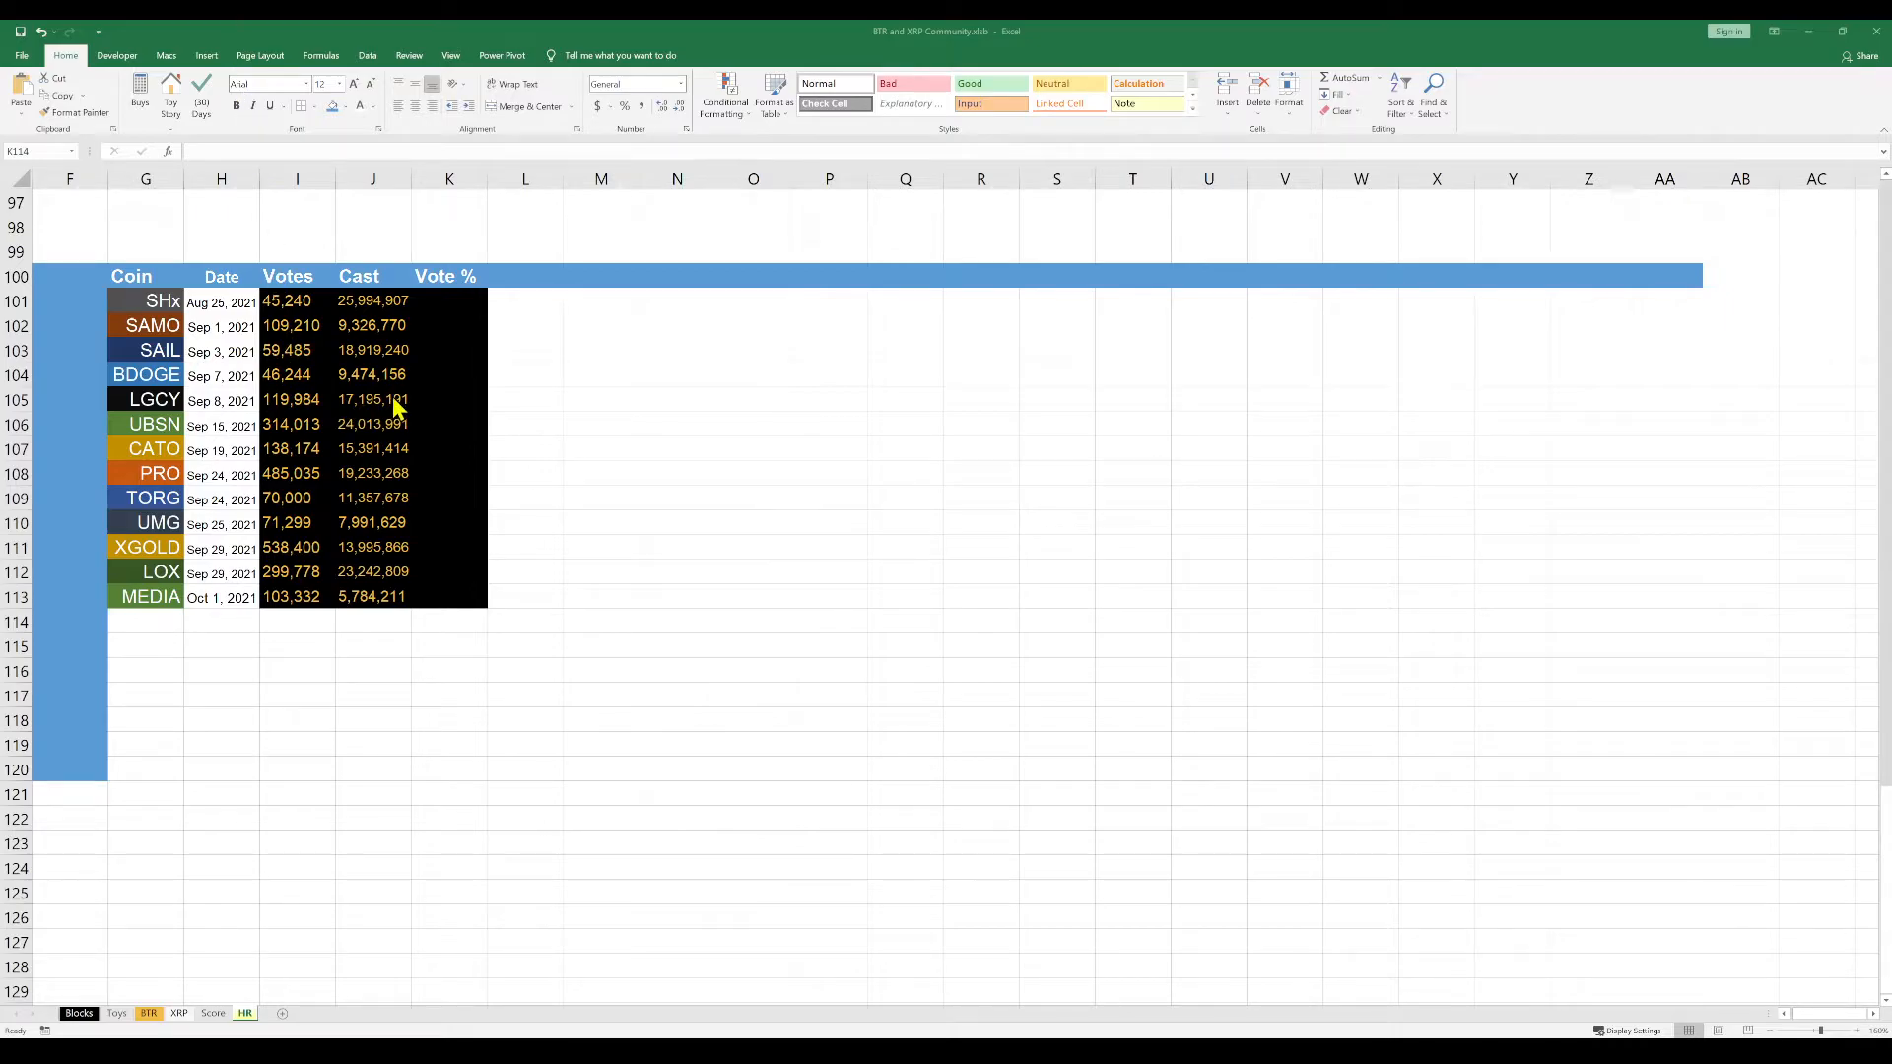
# Enter the formula =I101/J101 in K101 to calculate the SHx vote percentage
pyautogui.click(443, 299)
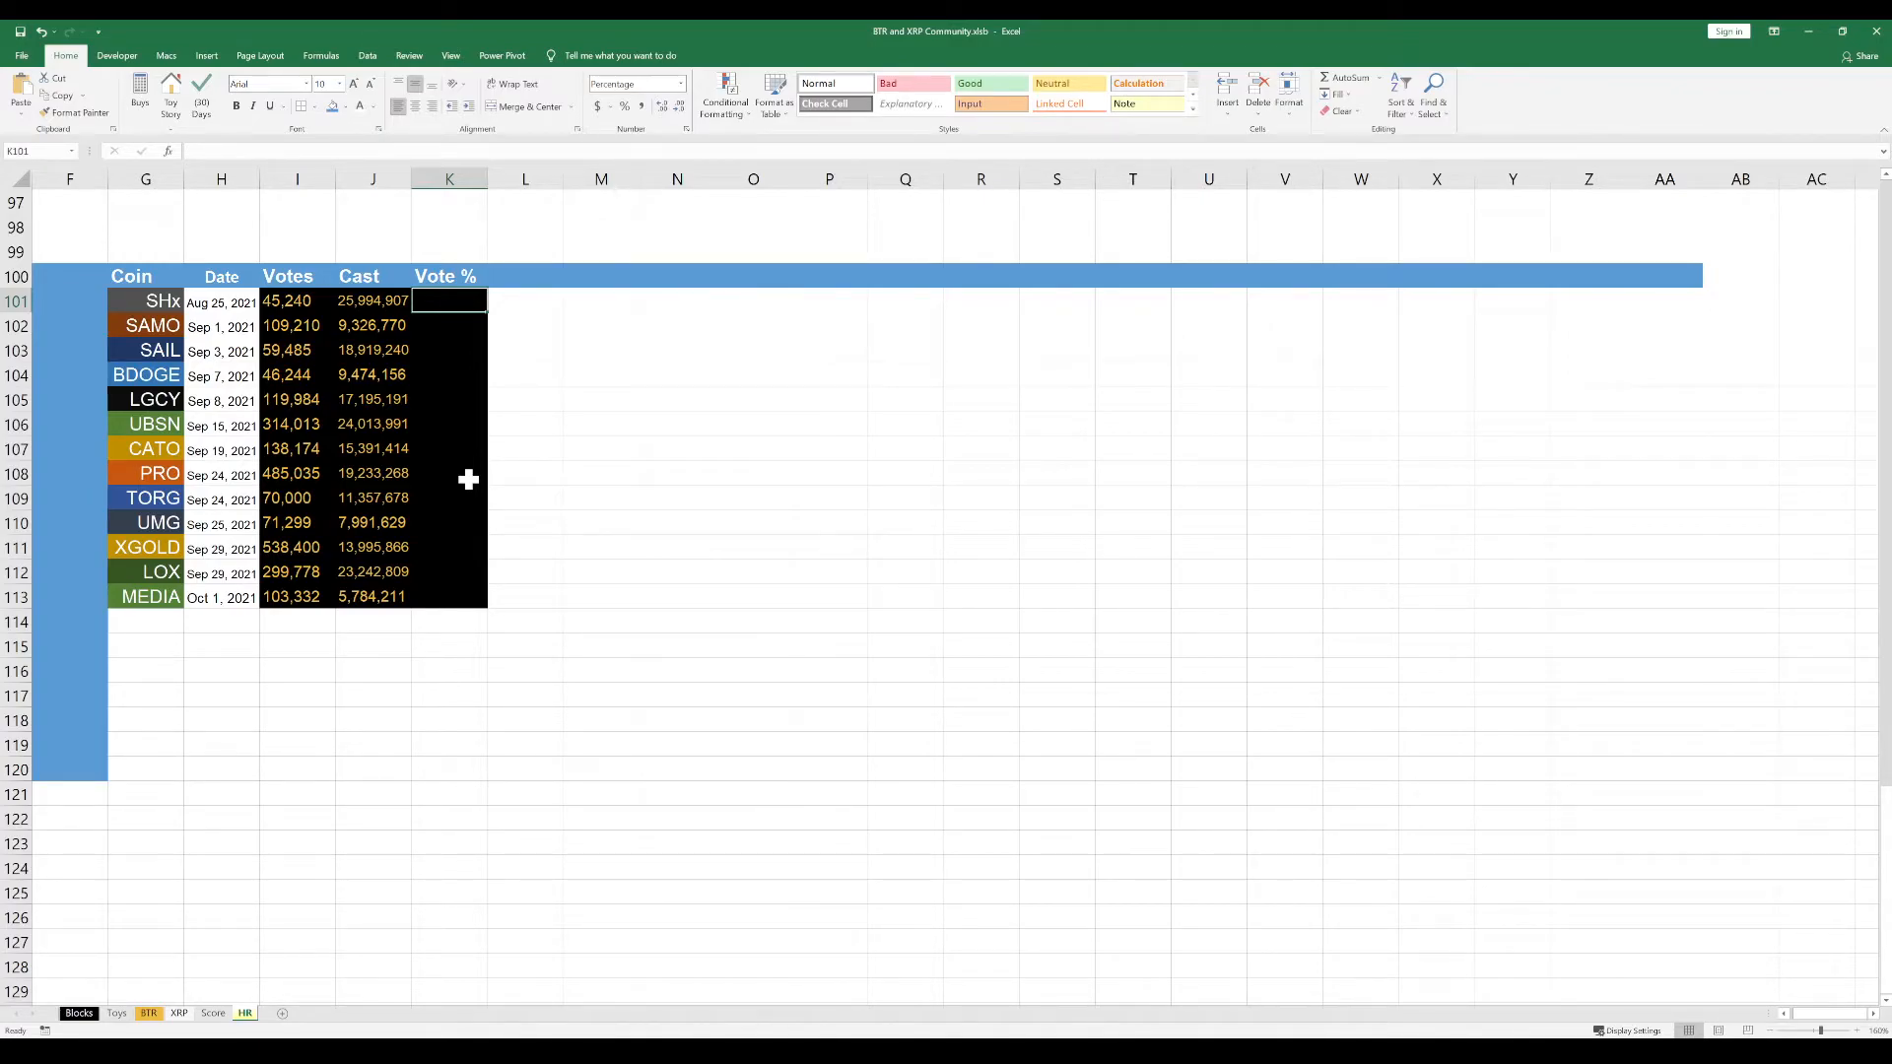
pyautogui.write('=')
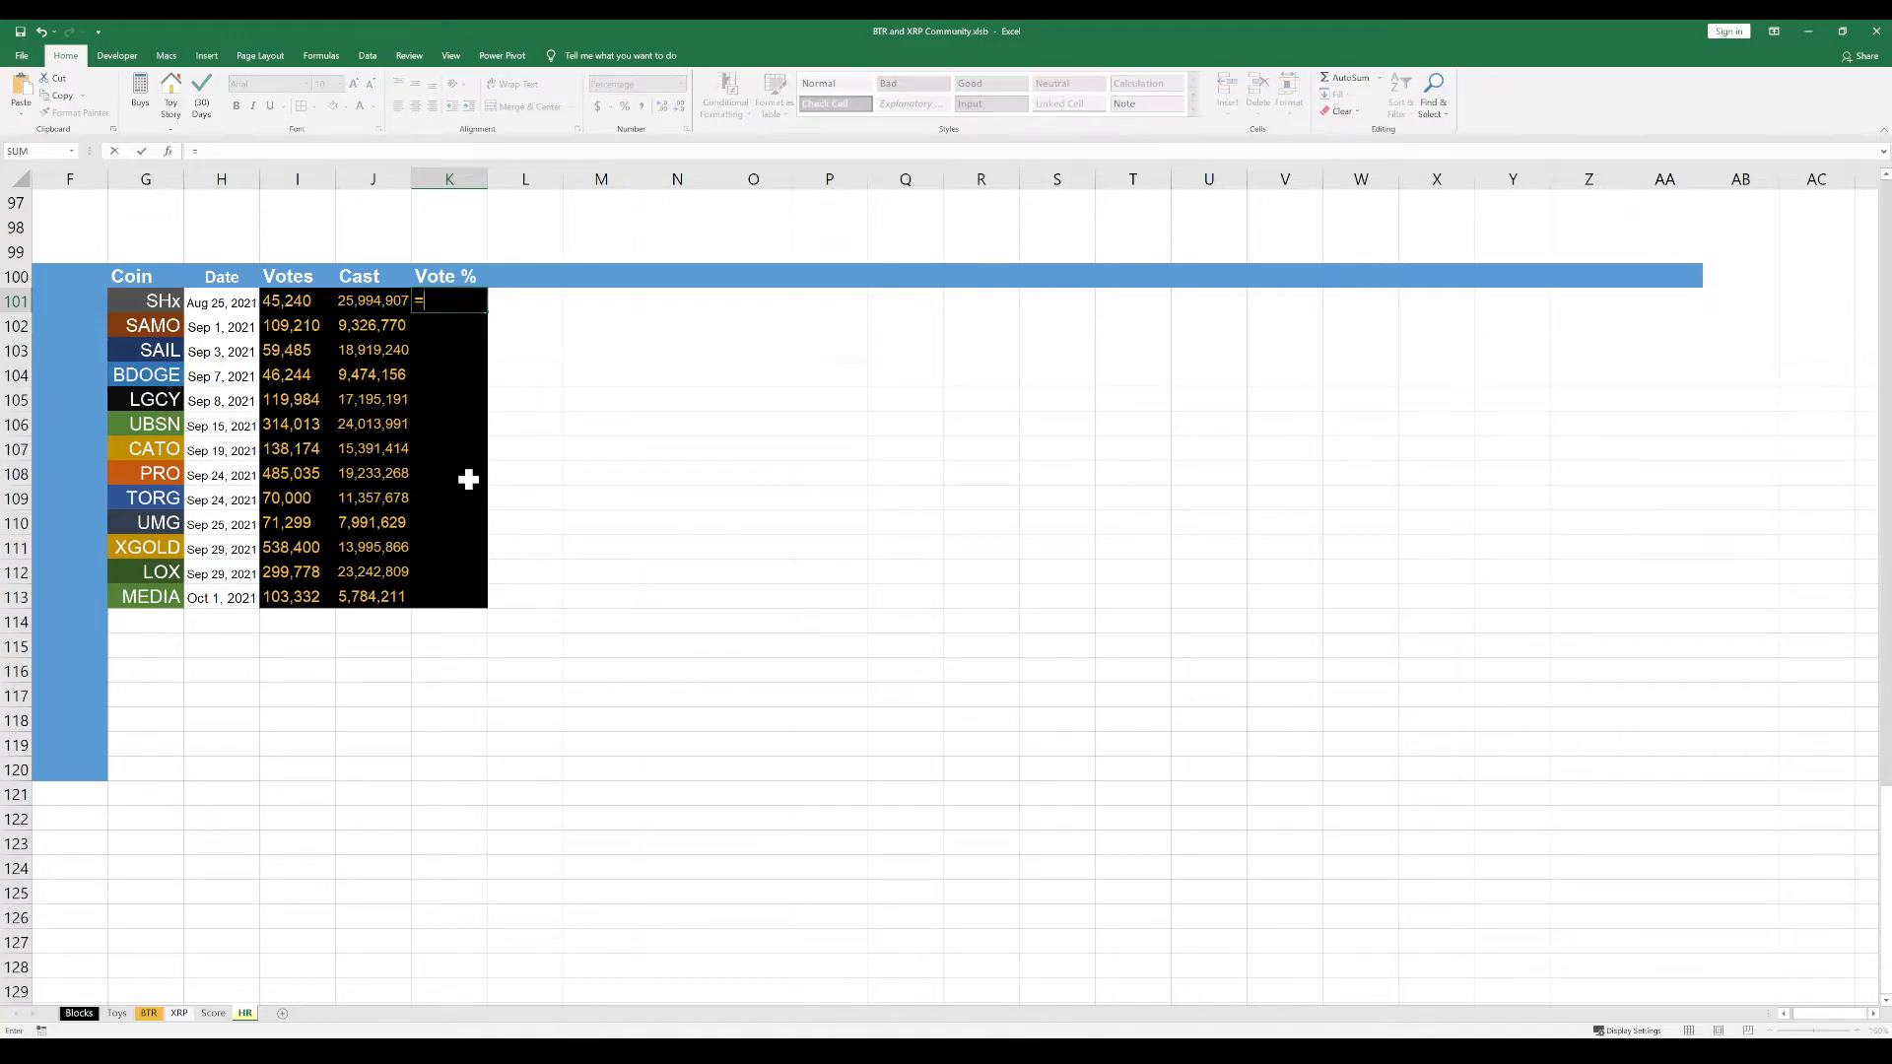
pyautogui.click(297, 306)
pyautogui.write('/')
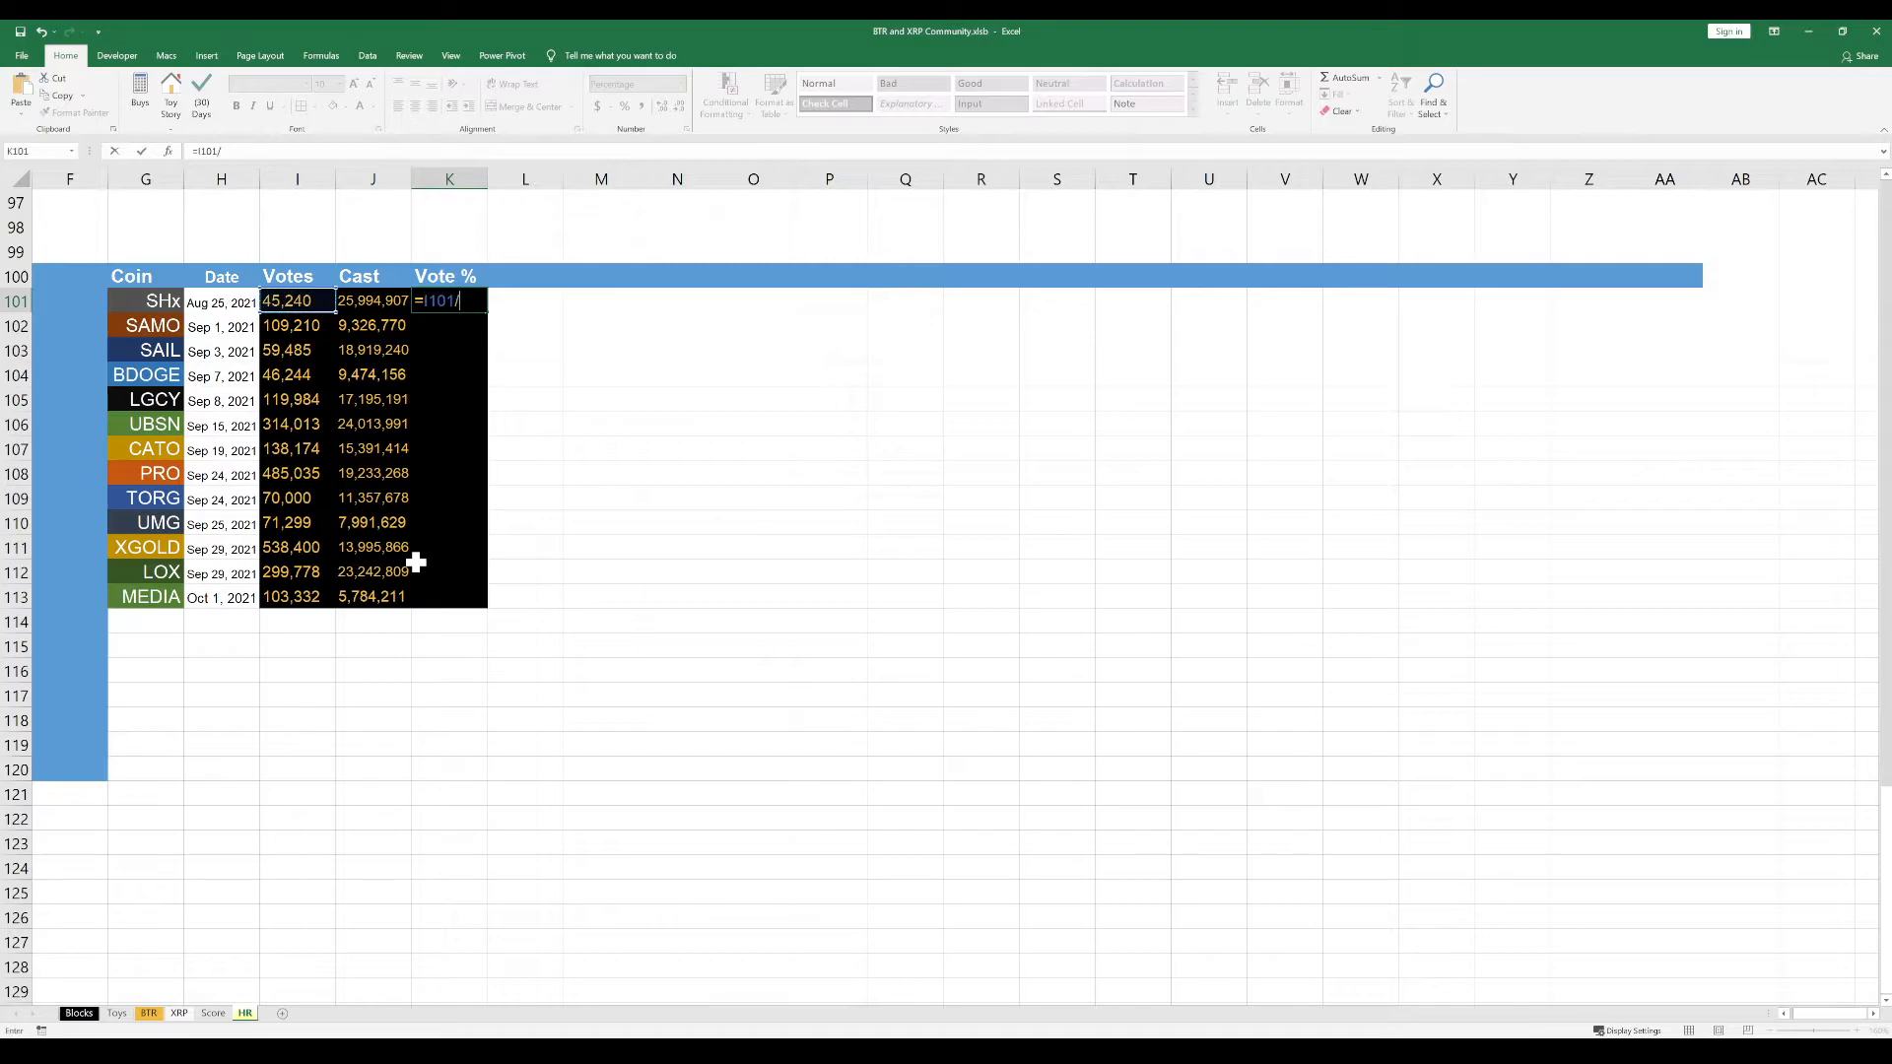
pyautogui.click(370, 302)
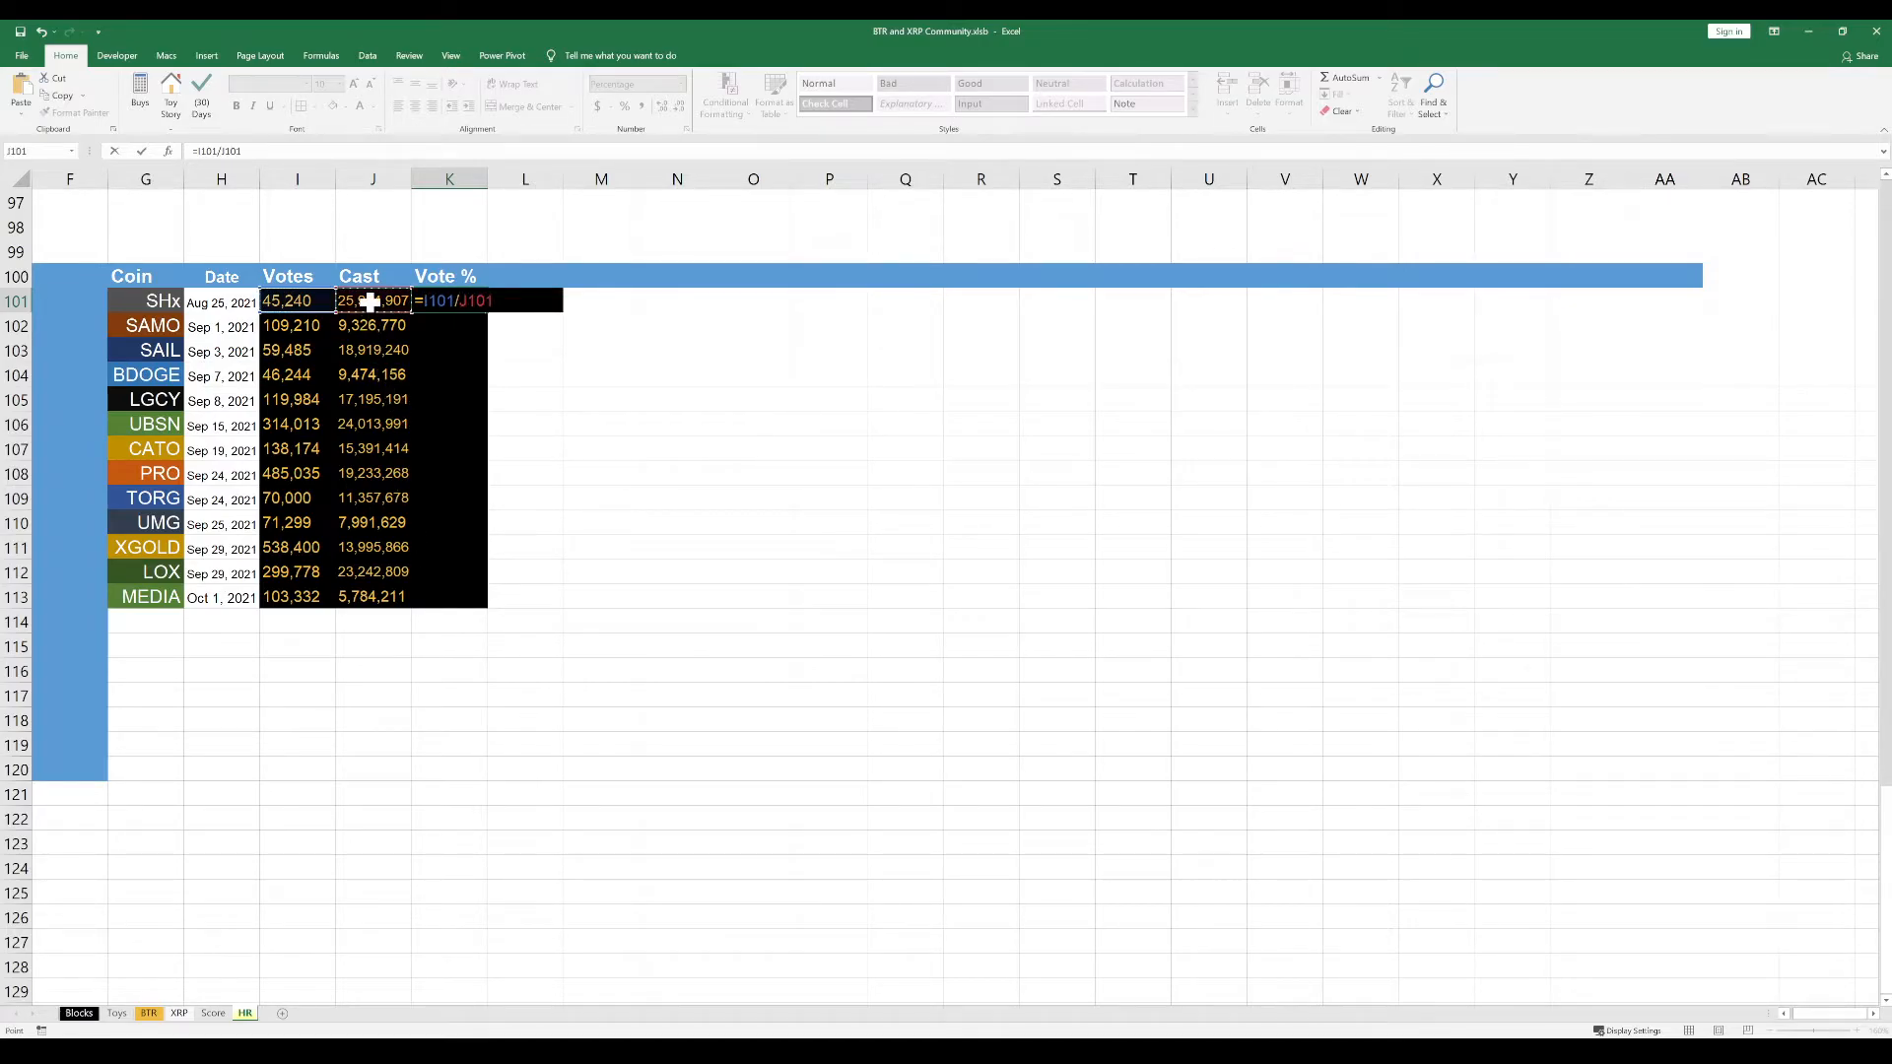
pyautogui.press('Return')
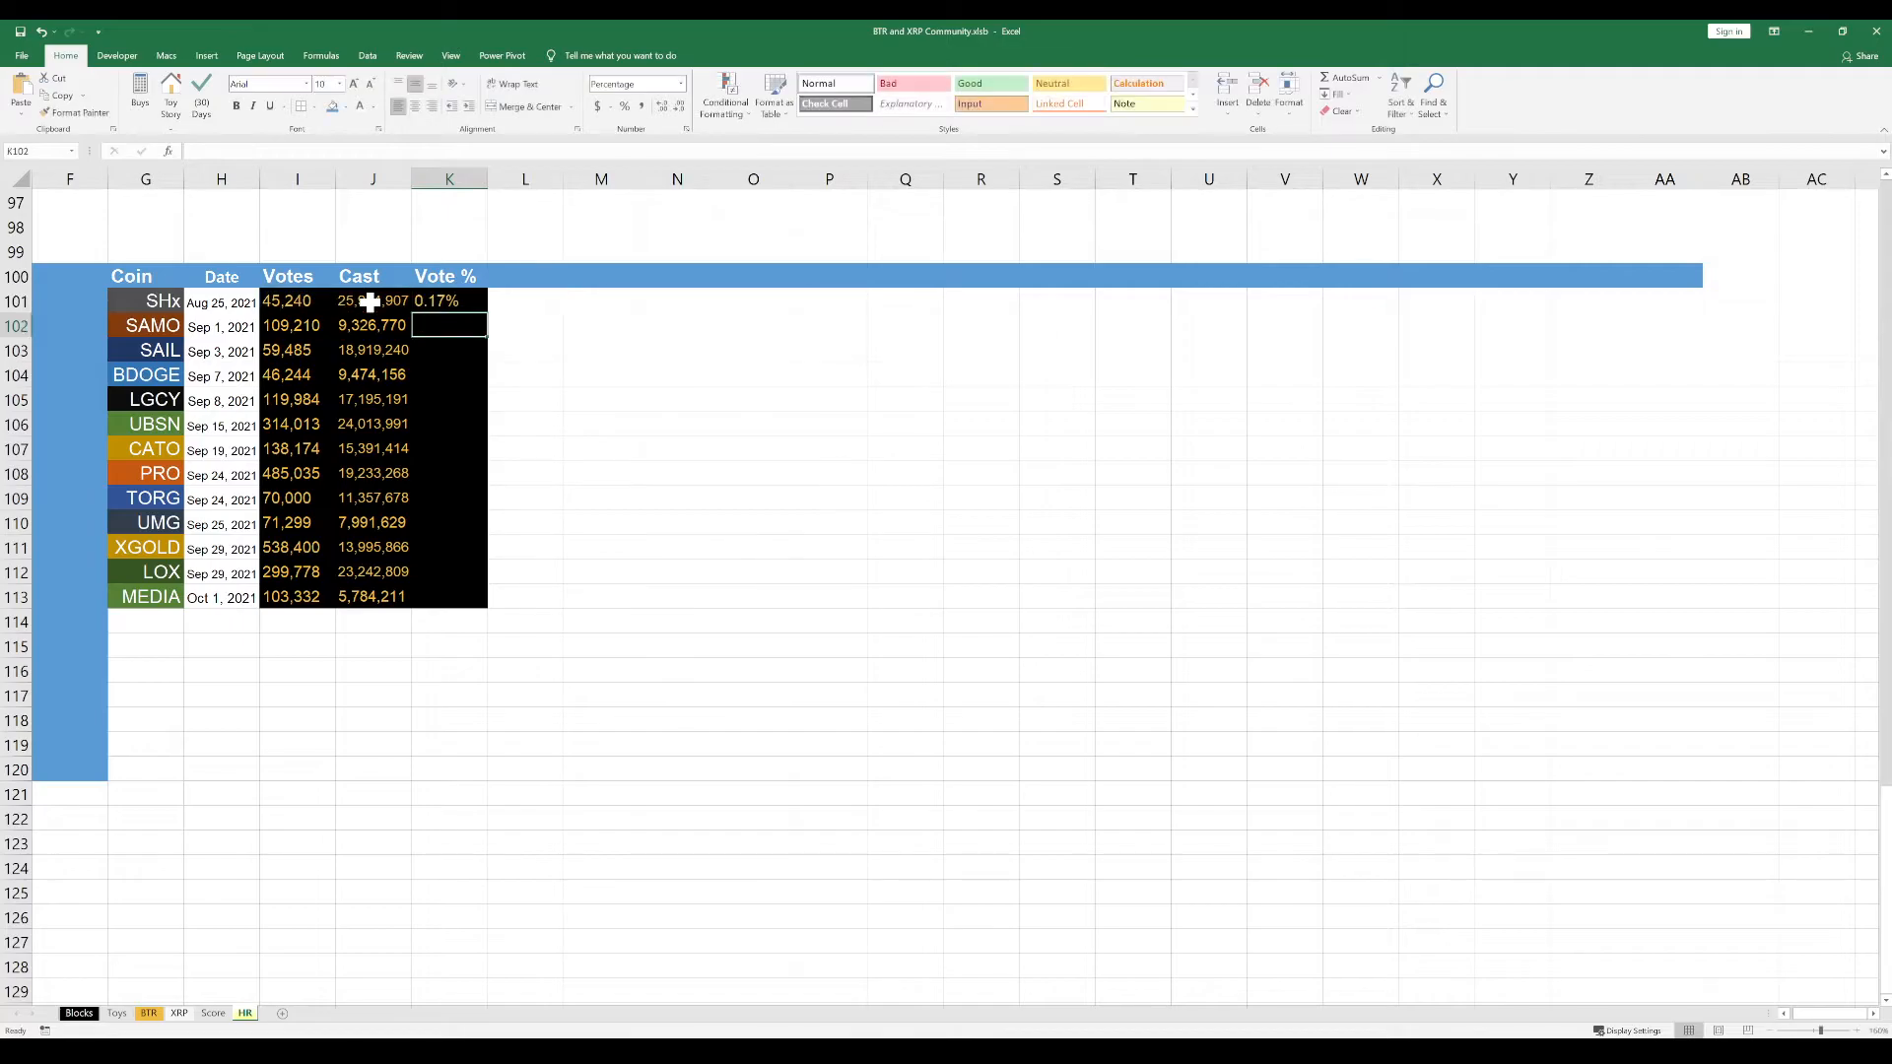
# Right-align the Vote % cells K101:K113
pyautogui.click(455, 302)
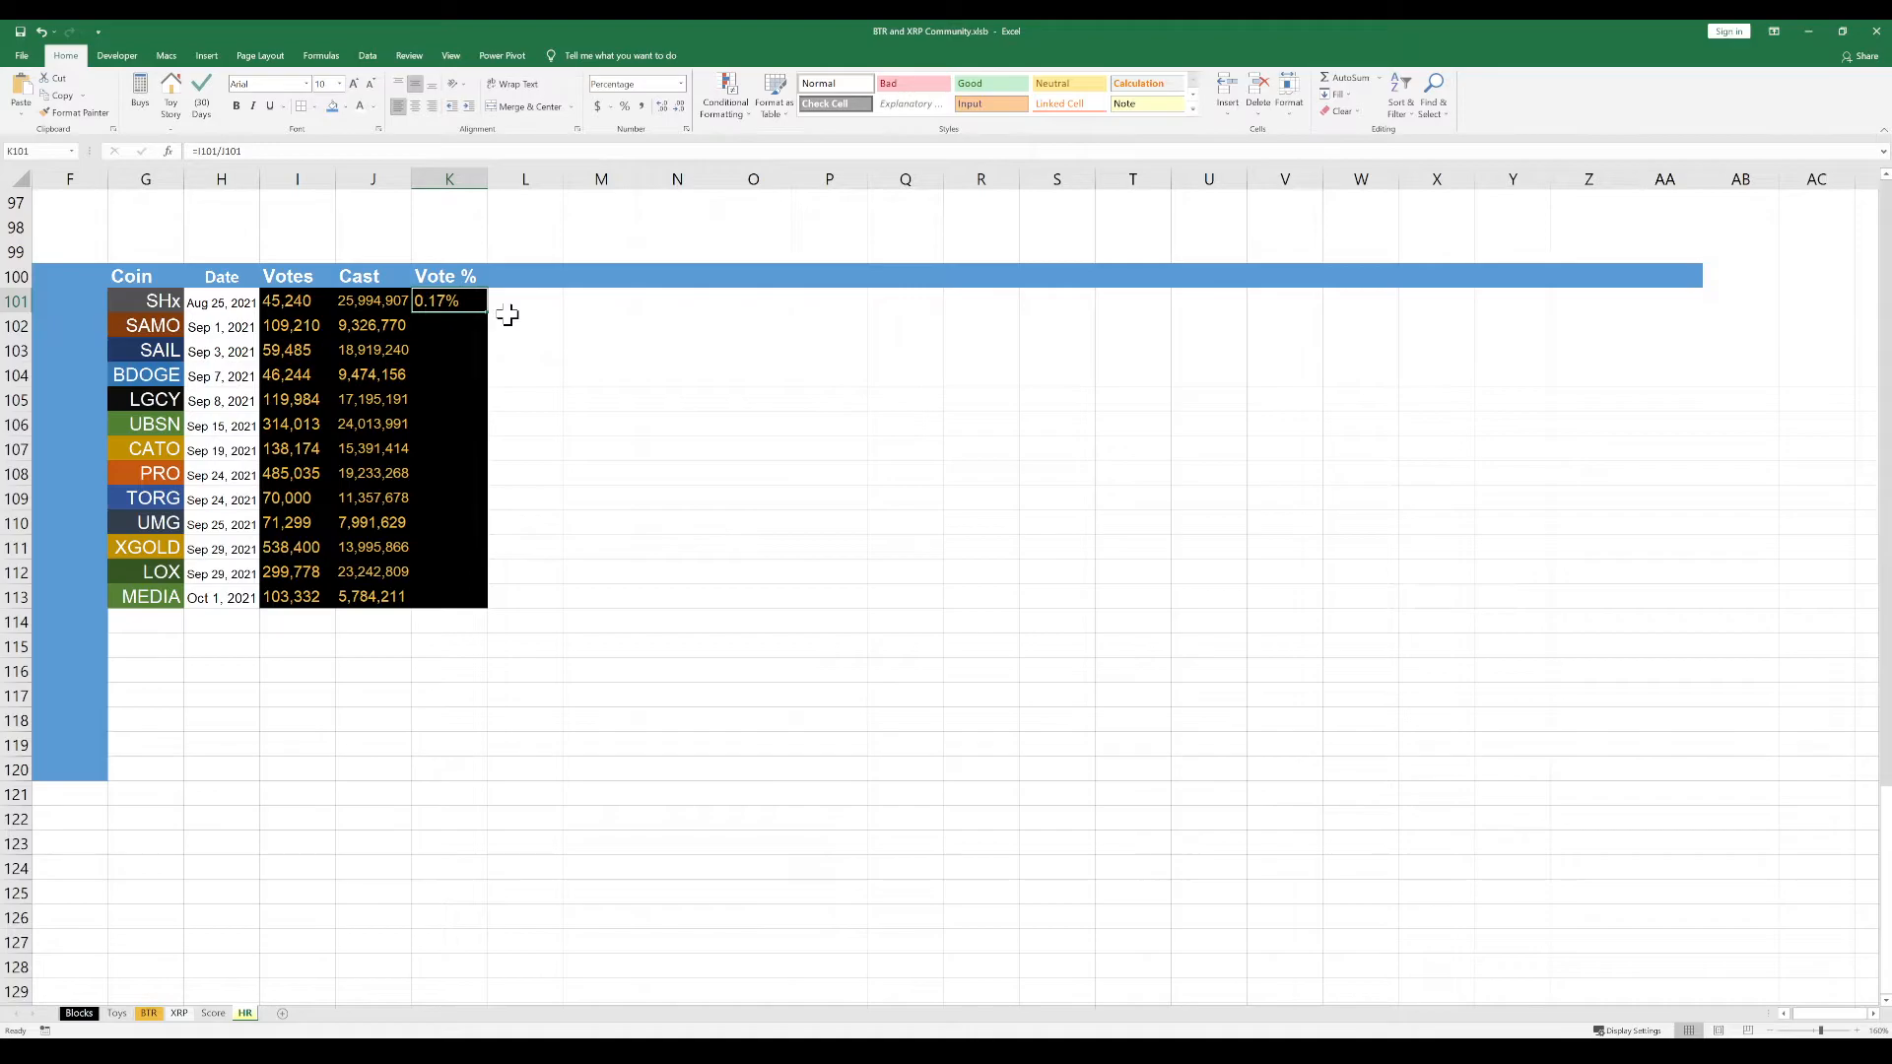
pyautogui.moveTo(464, 295); pyautogui.dragTo(465, 585)
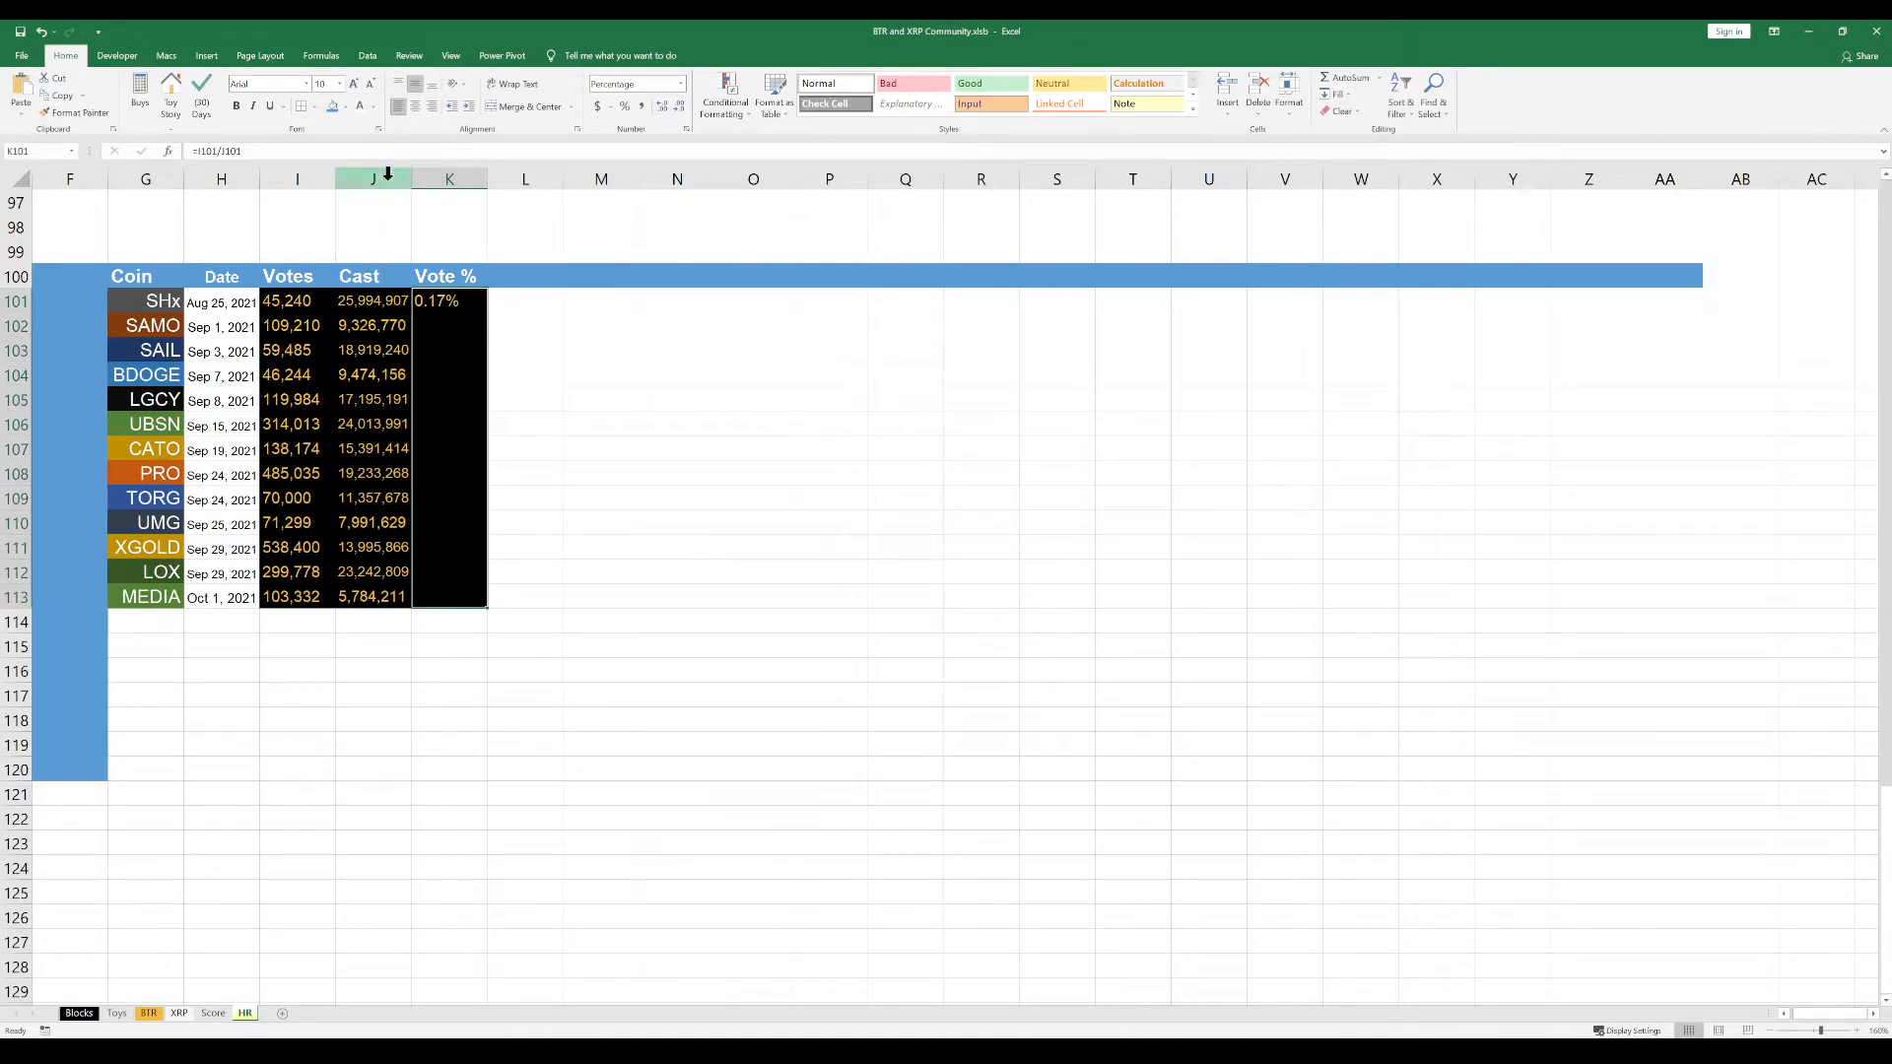
pyautogui.click(434, 109)
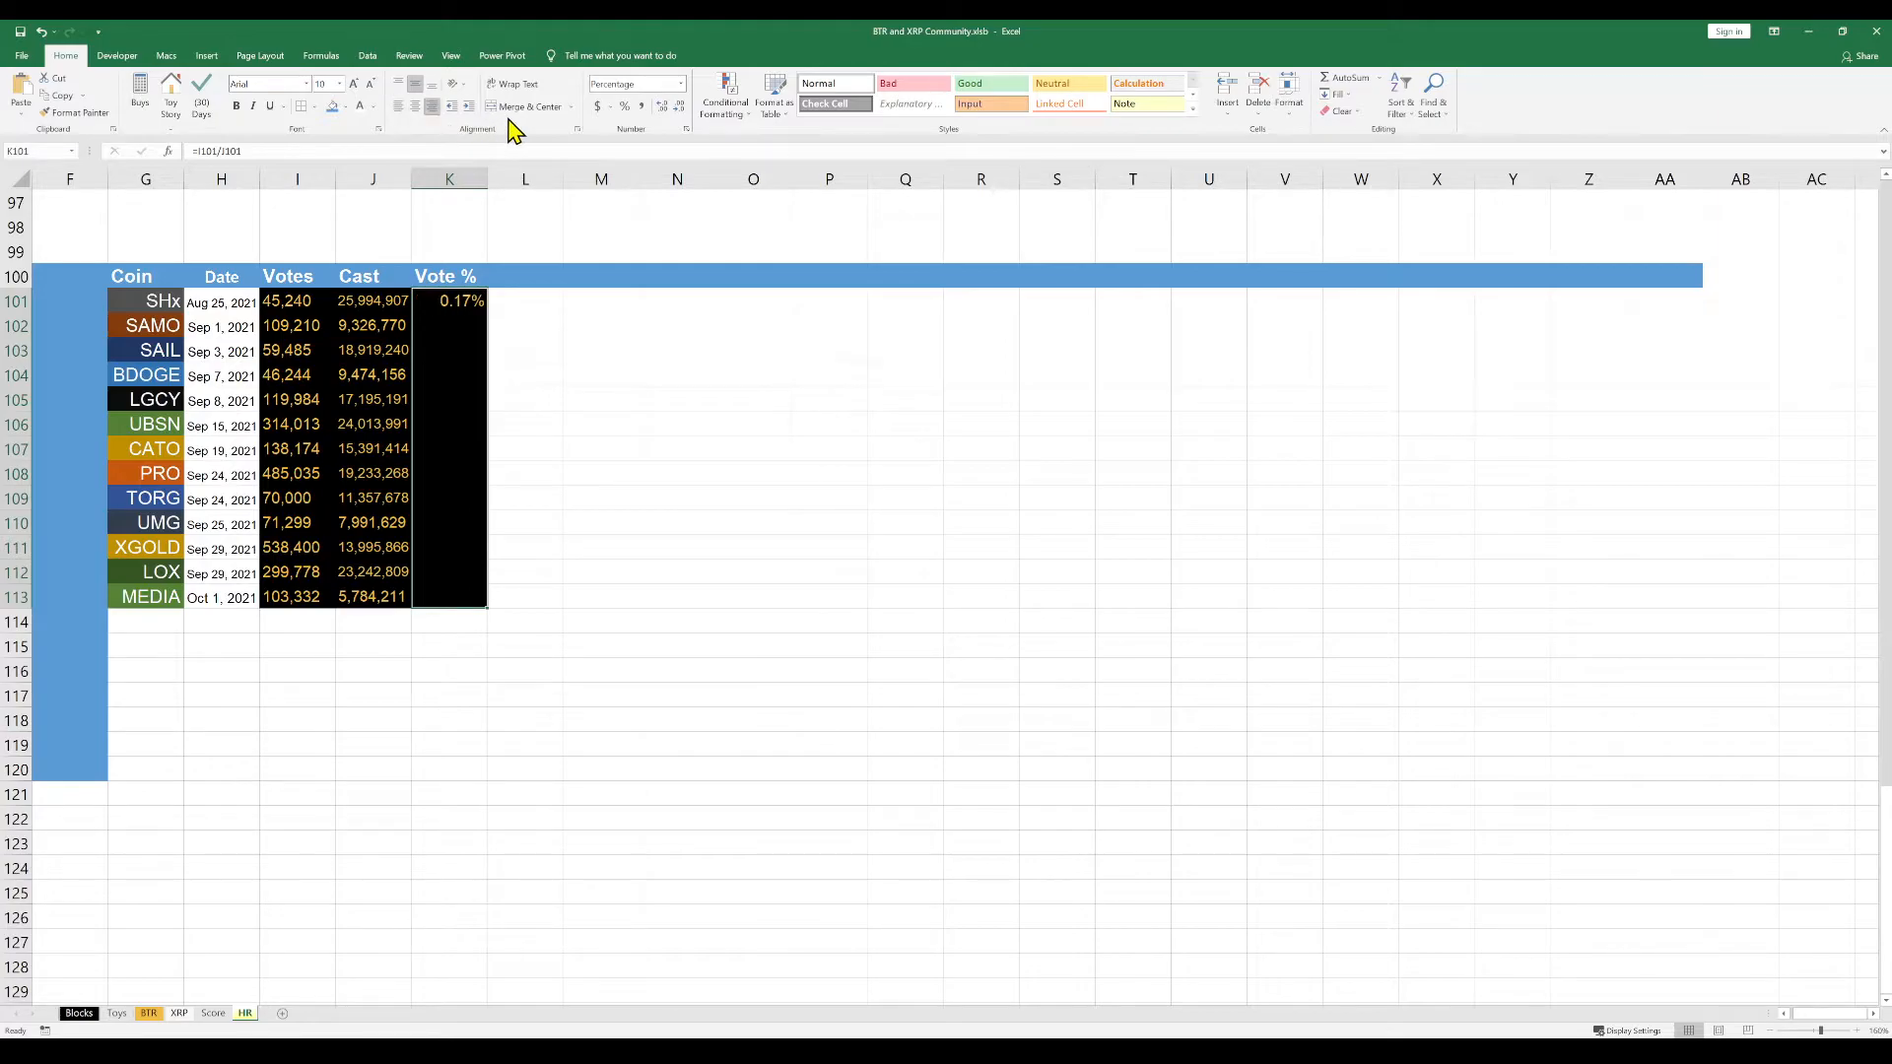
# Change the alignment of the Vote % cells K101:K113 and increase their indent
pyautogui.click(473, 105)
pyautogui.click(418, 108)
pyautogui.click(470, 106)
pyautogui.click(451, 108)
pyautogui.click(471, 108)
pyautogui.click(471, 108)
pyautogui.click(503, 425)
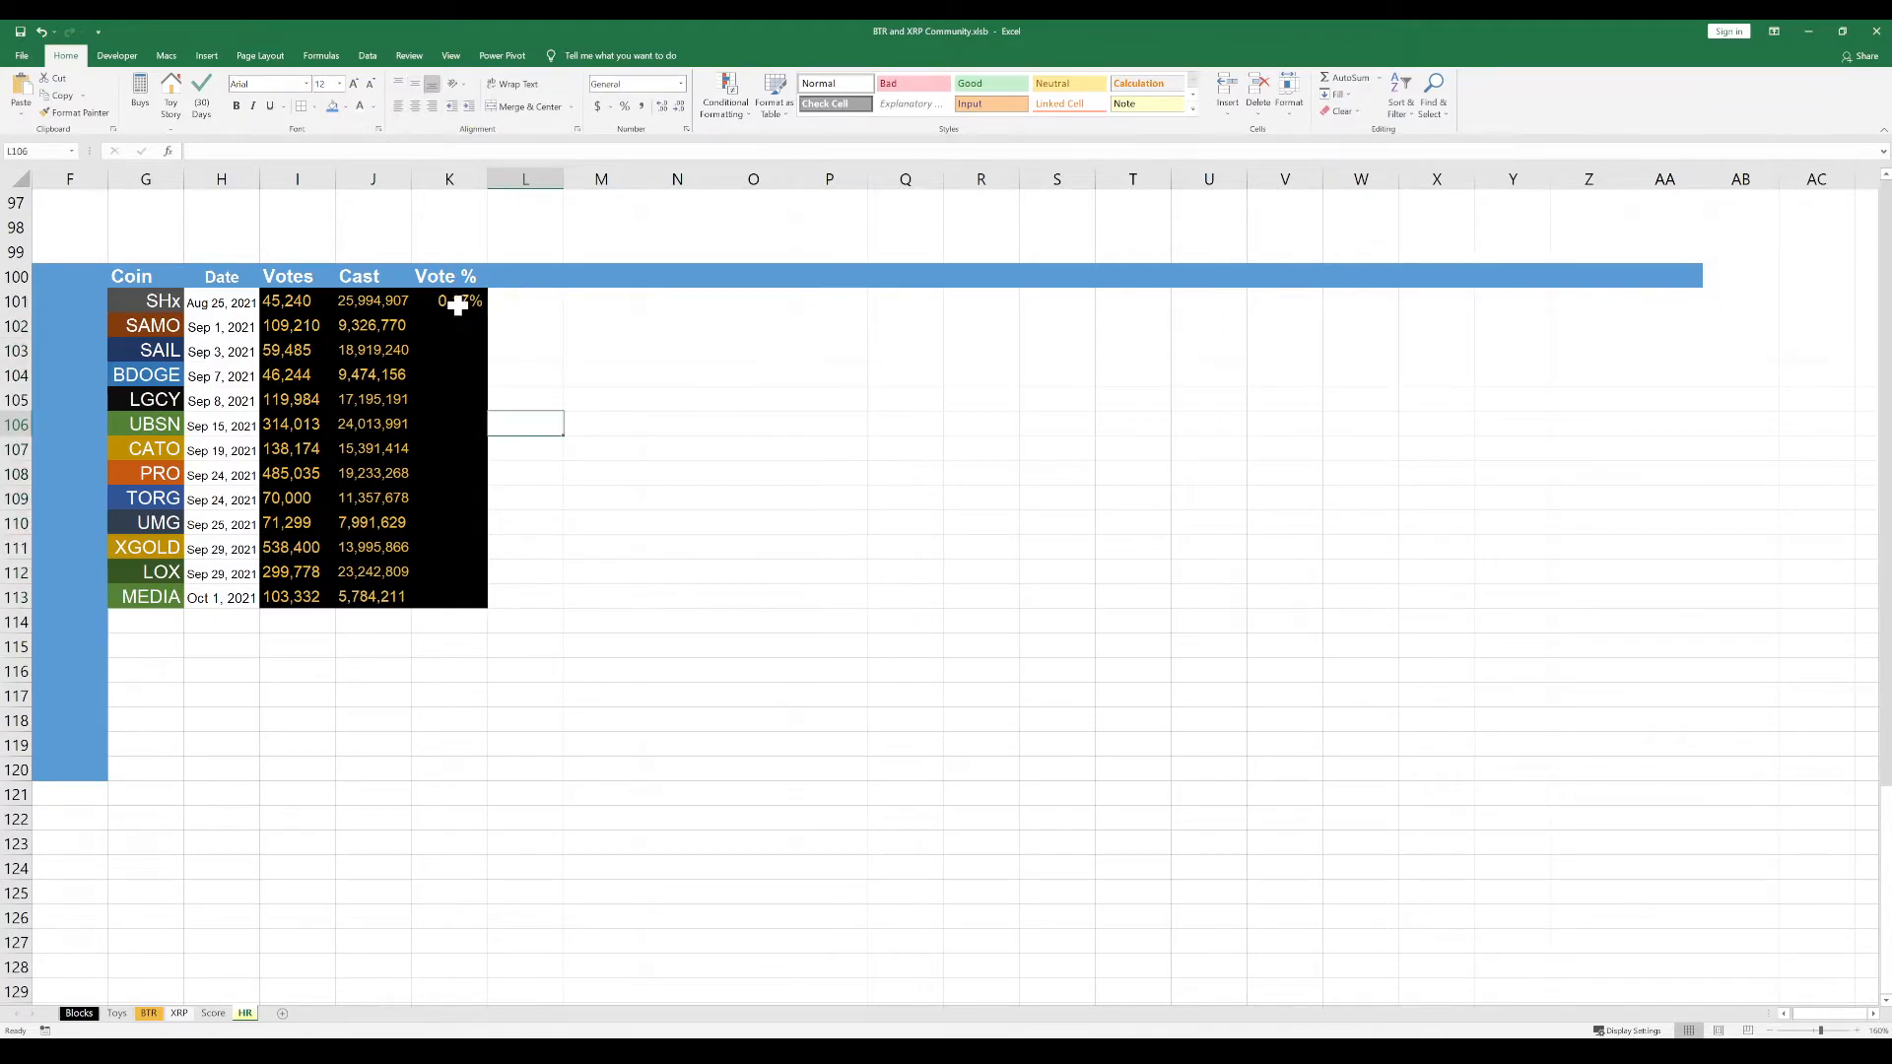
pyautogui.click(457, 305)
pyautogui.hotkey('ctrl', 'c')
pyautogui.moveTo(460, 321); pyautogui.dragTo(460, 595)
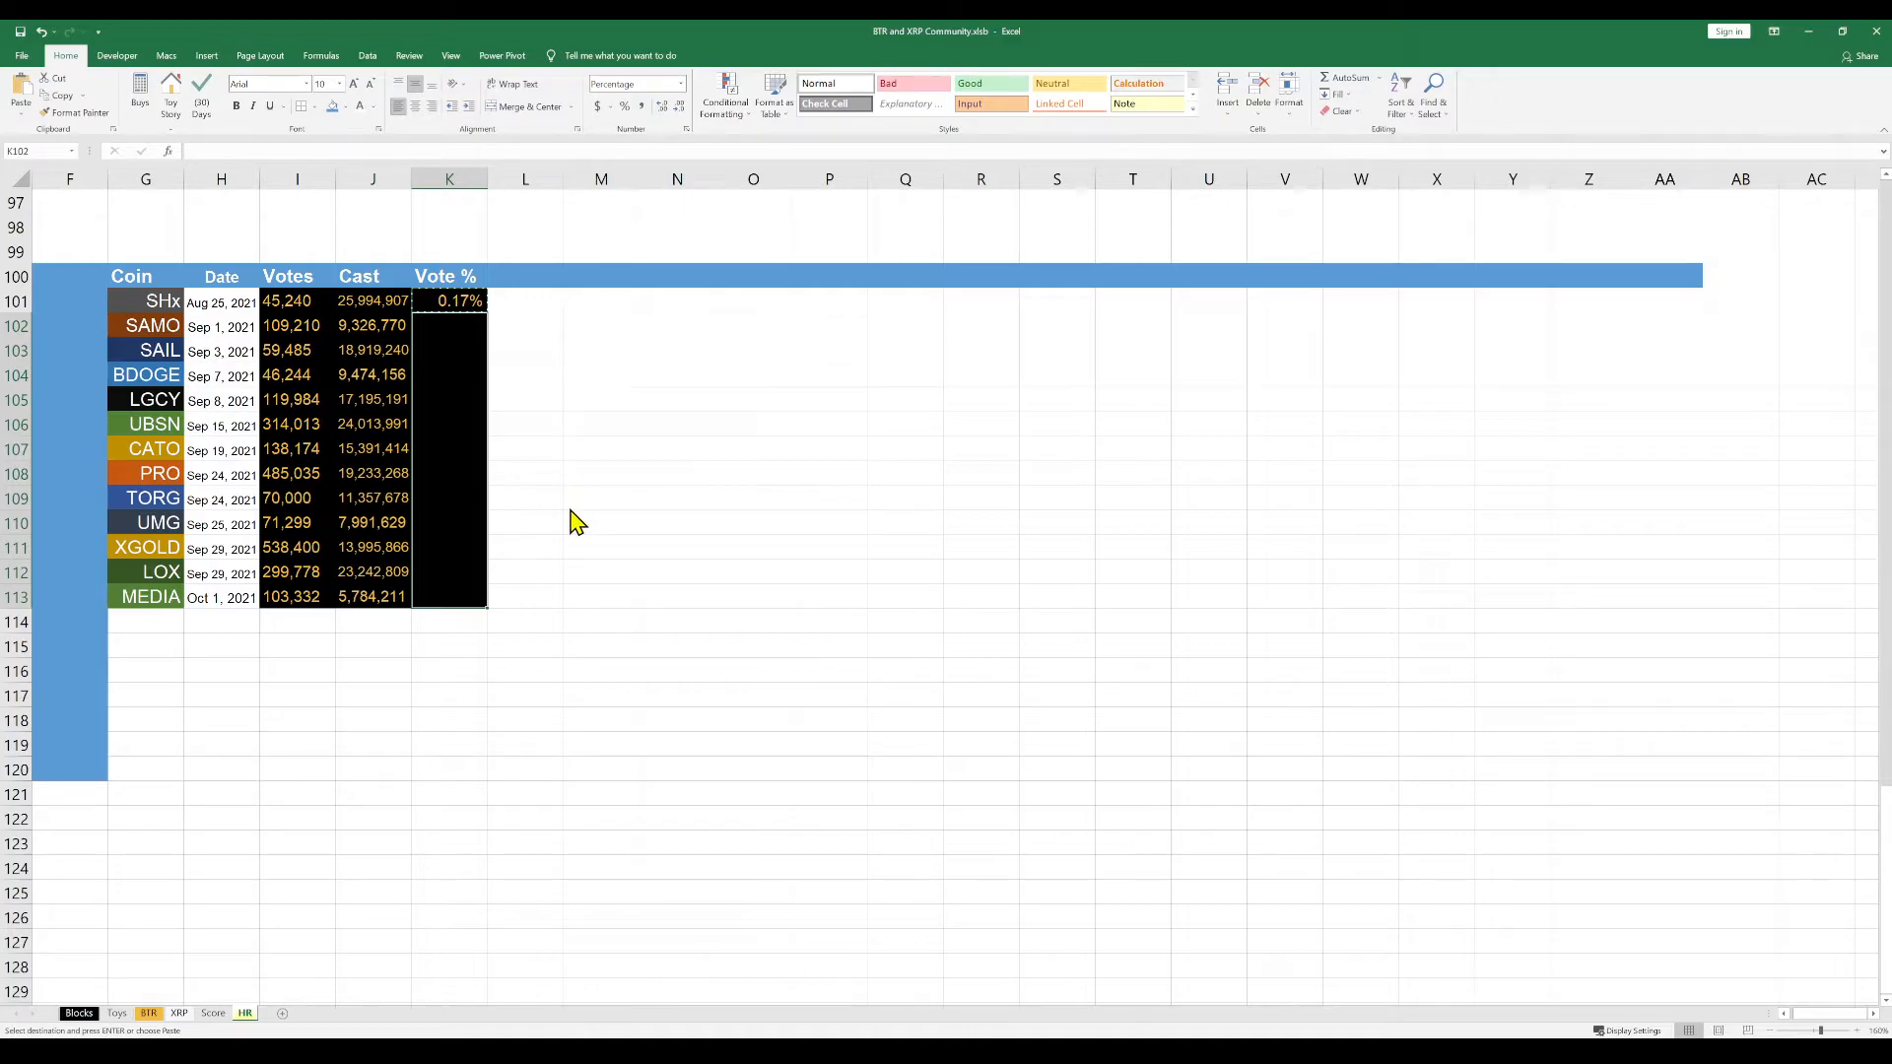
pyautogui.hotkey('alt', 'Tab')
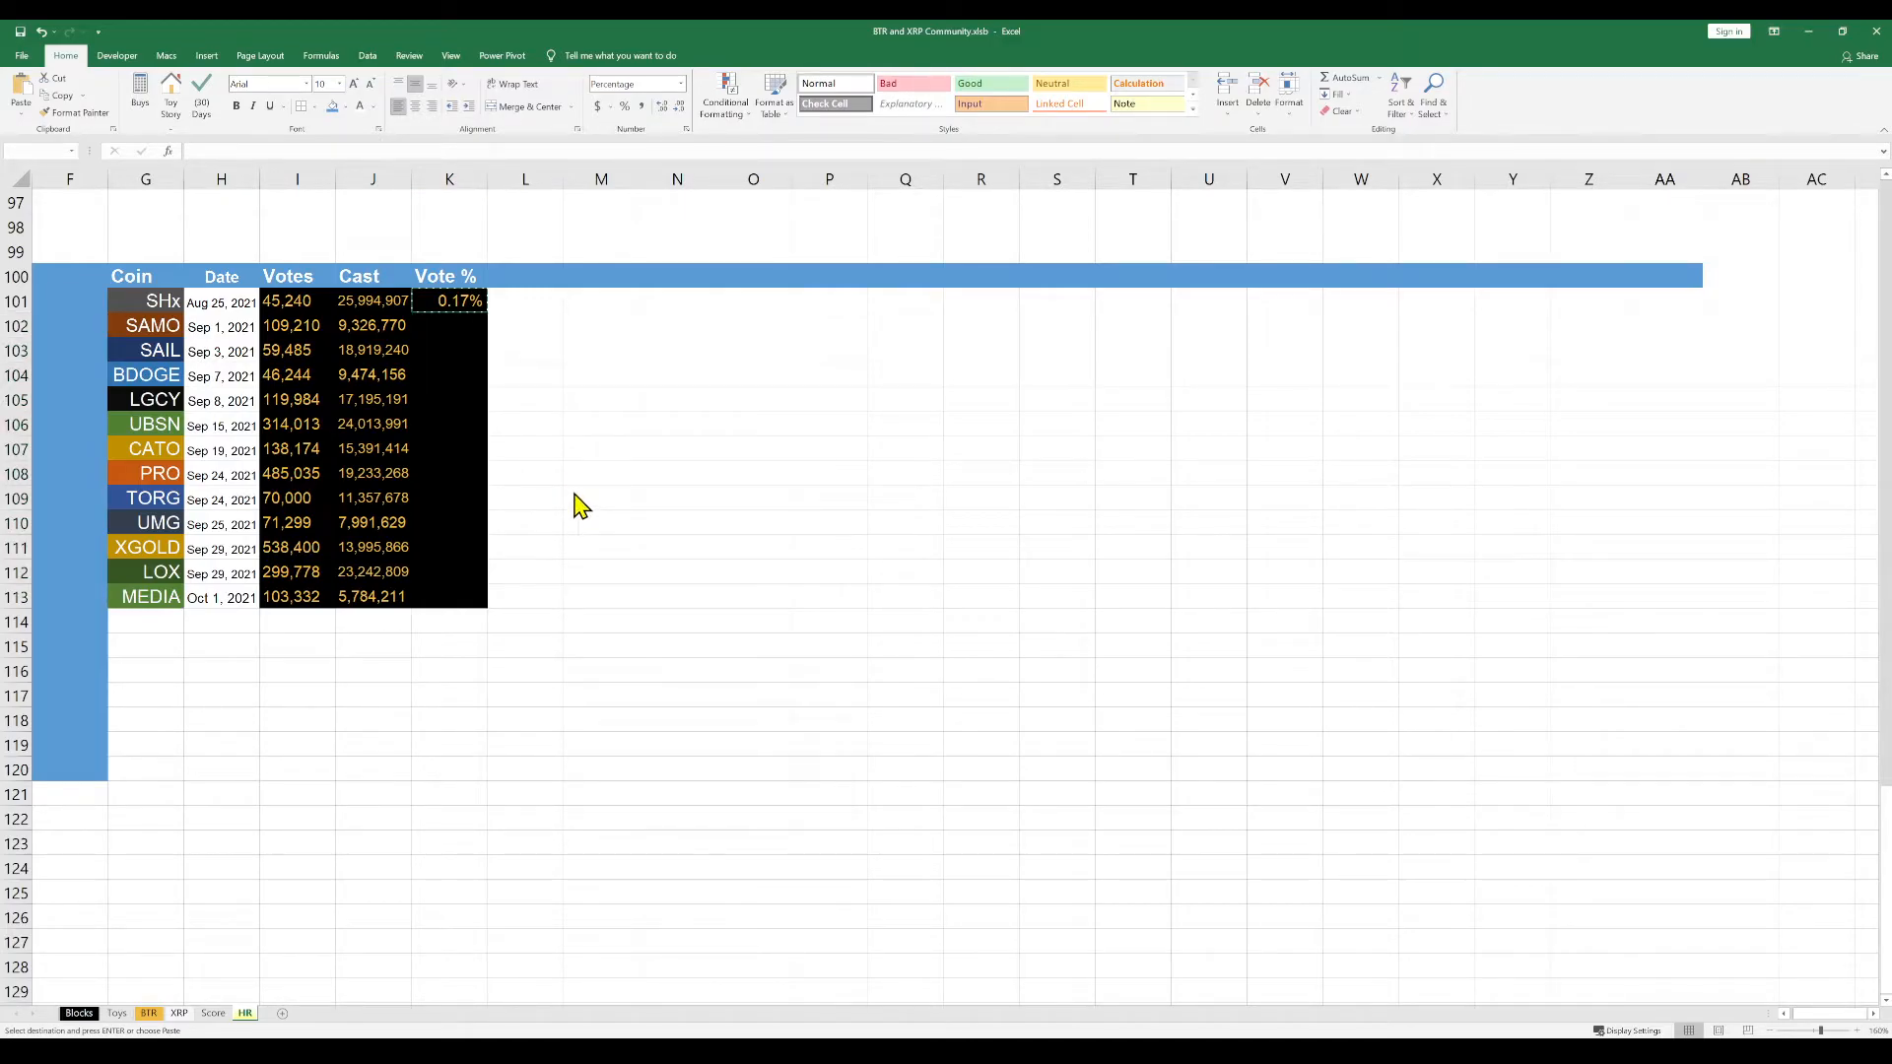
pyautogui.click(575, 495)
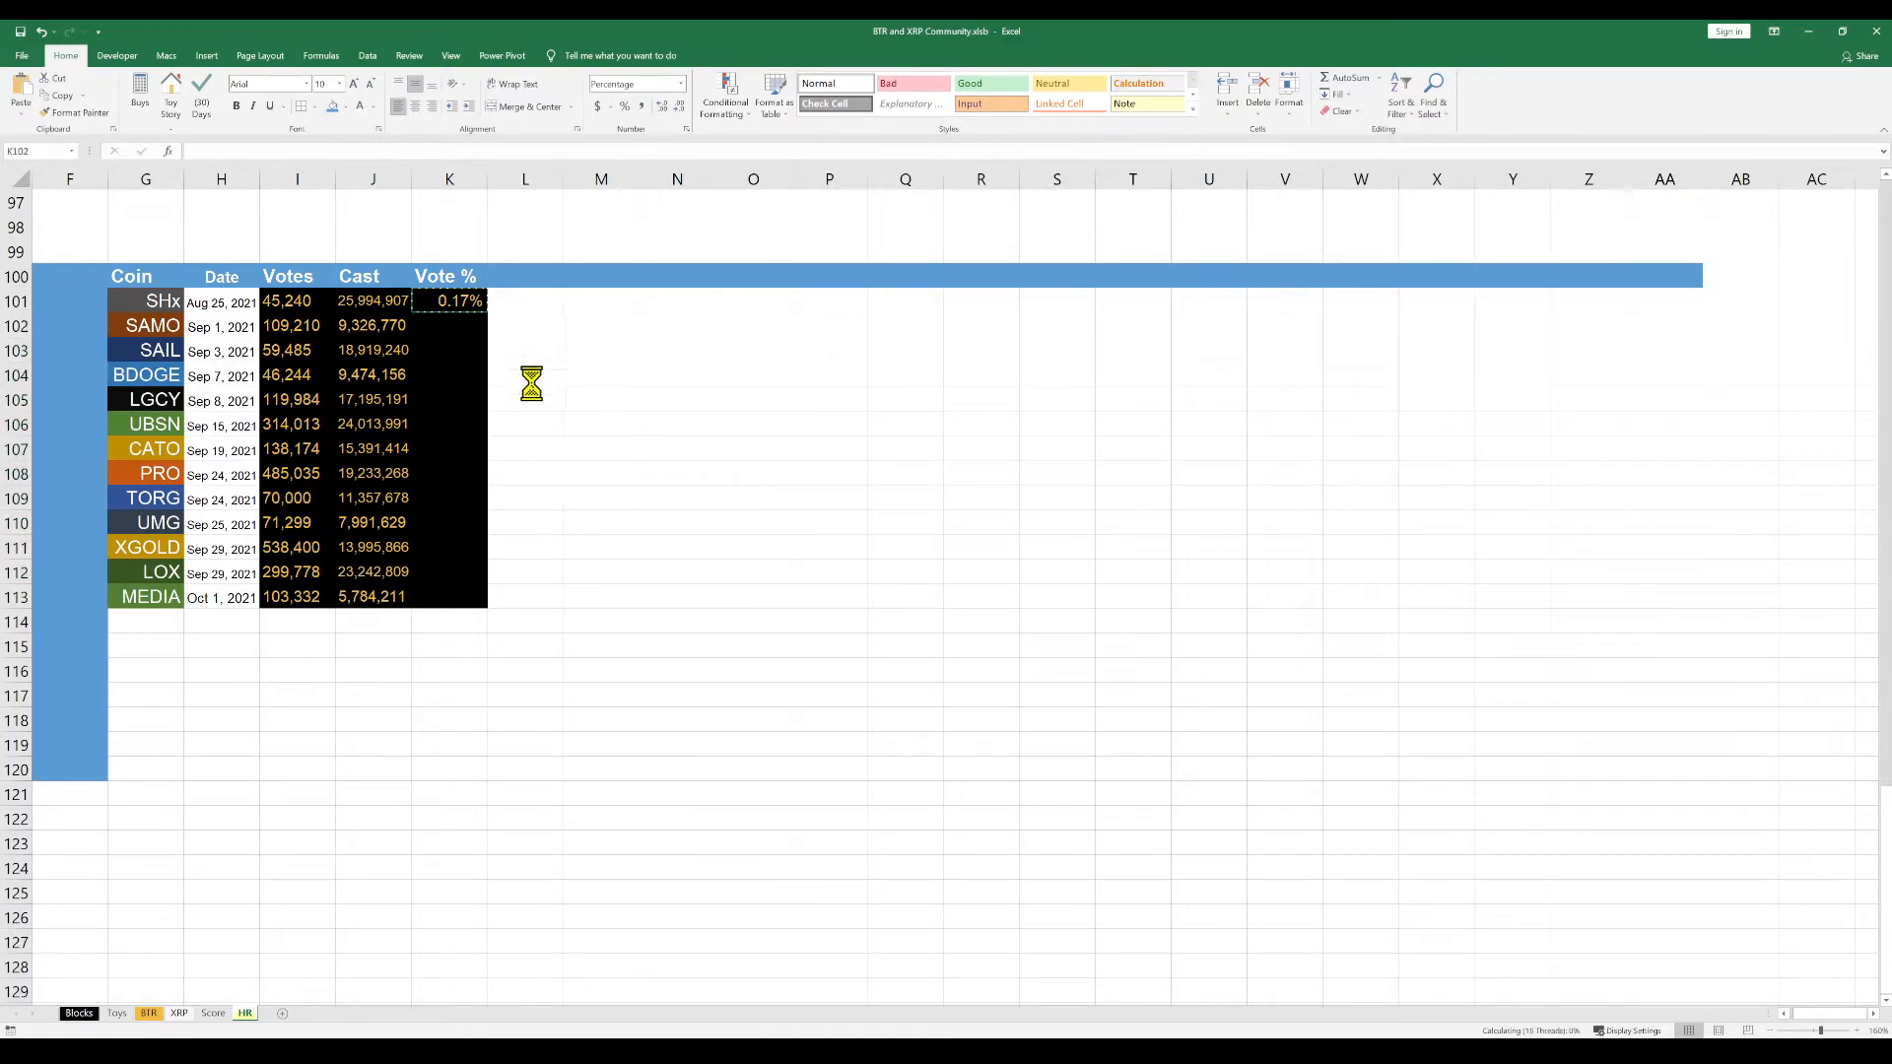
pyautogui.press('Escape')
pyautogui.click(526, 341)
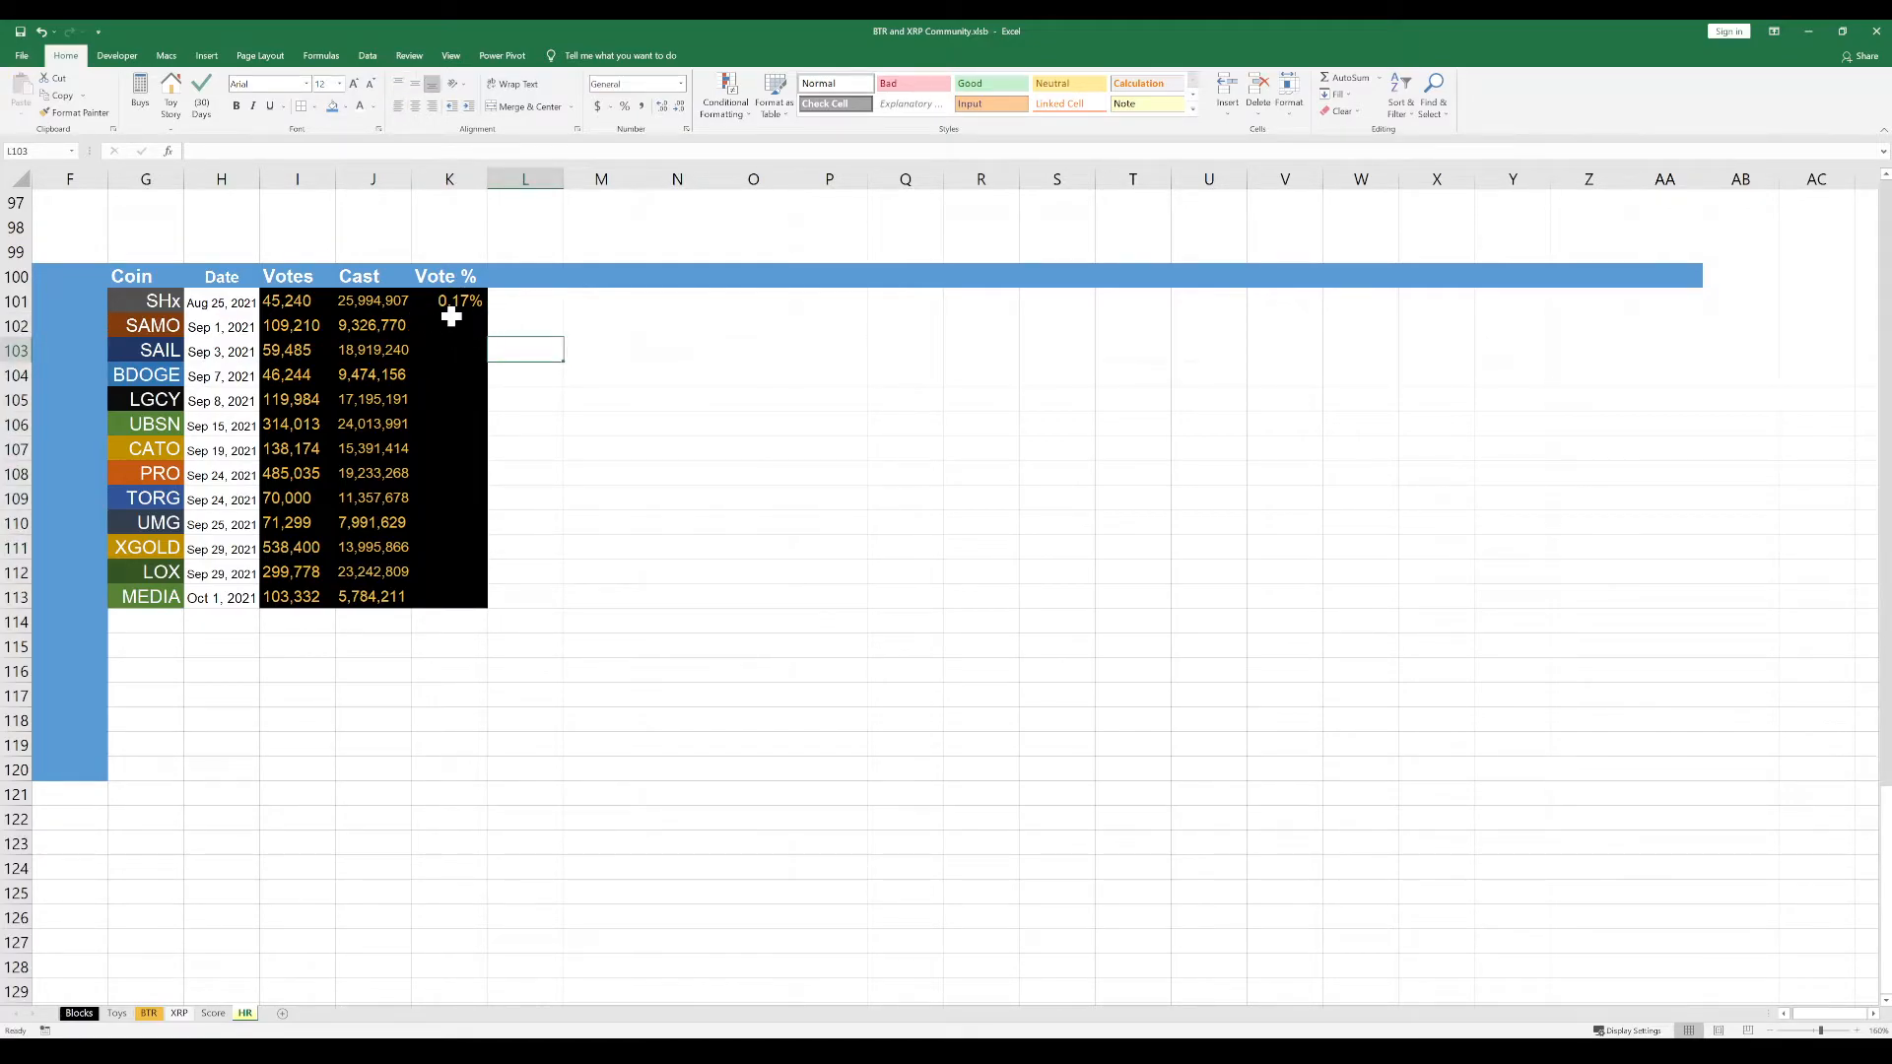
pyautogui.moveTo(303, 317); pyautogui.dragTo(376, 367)
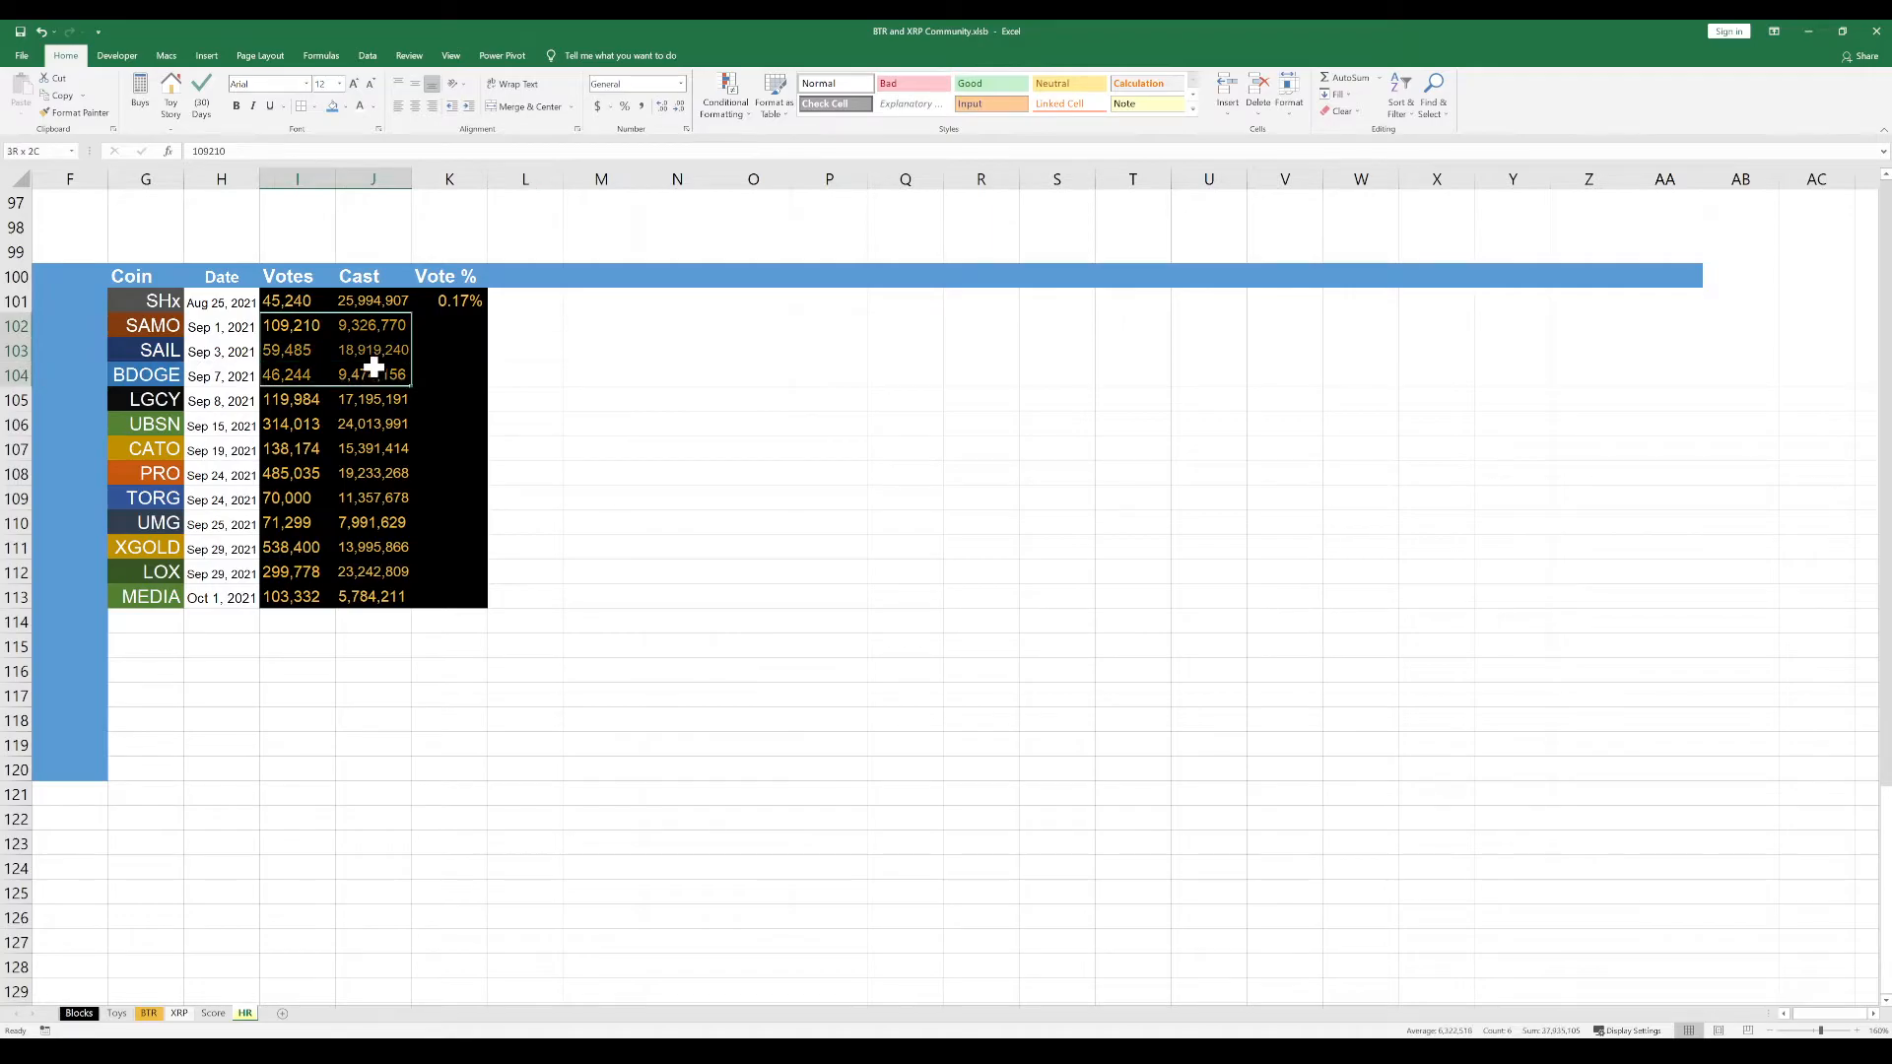
# Copy the vote percentage formula from K101 into K102:K113 for the remaining coins
pyautogui.click(451, 308)
pyautogui.hotkey('ctrl', 'c')
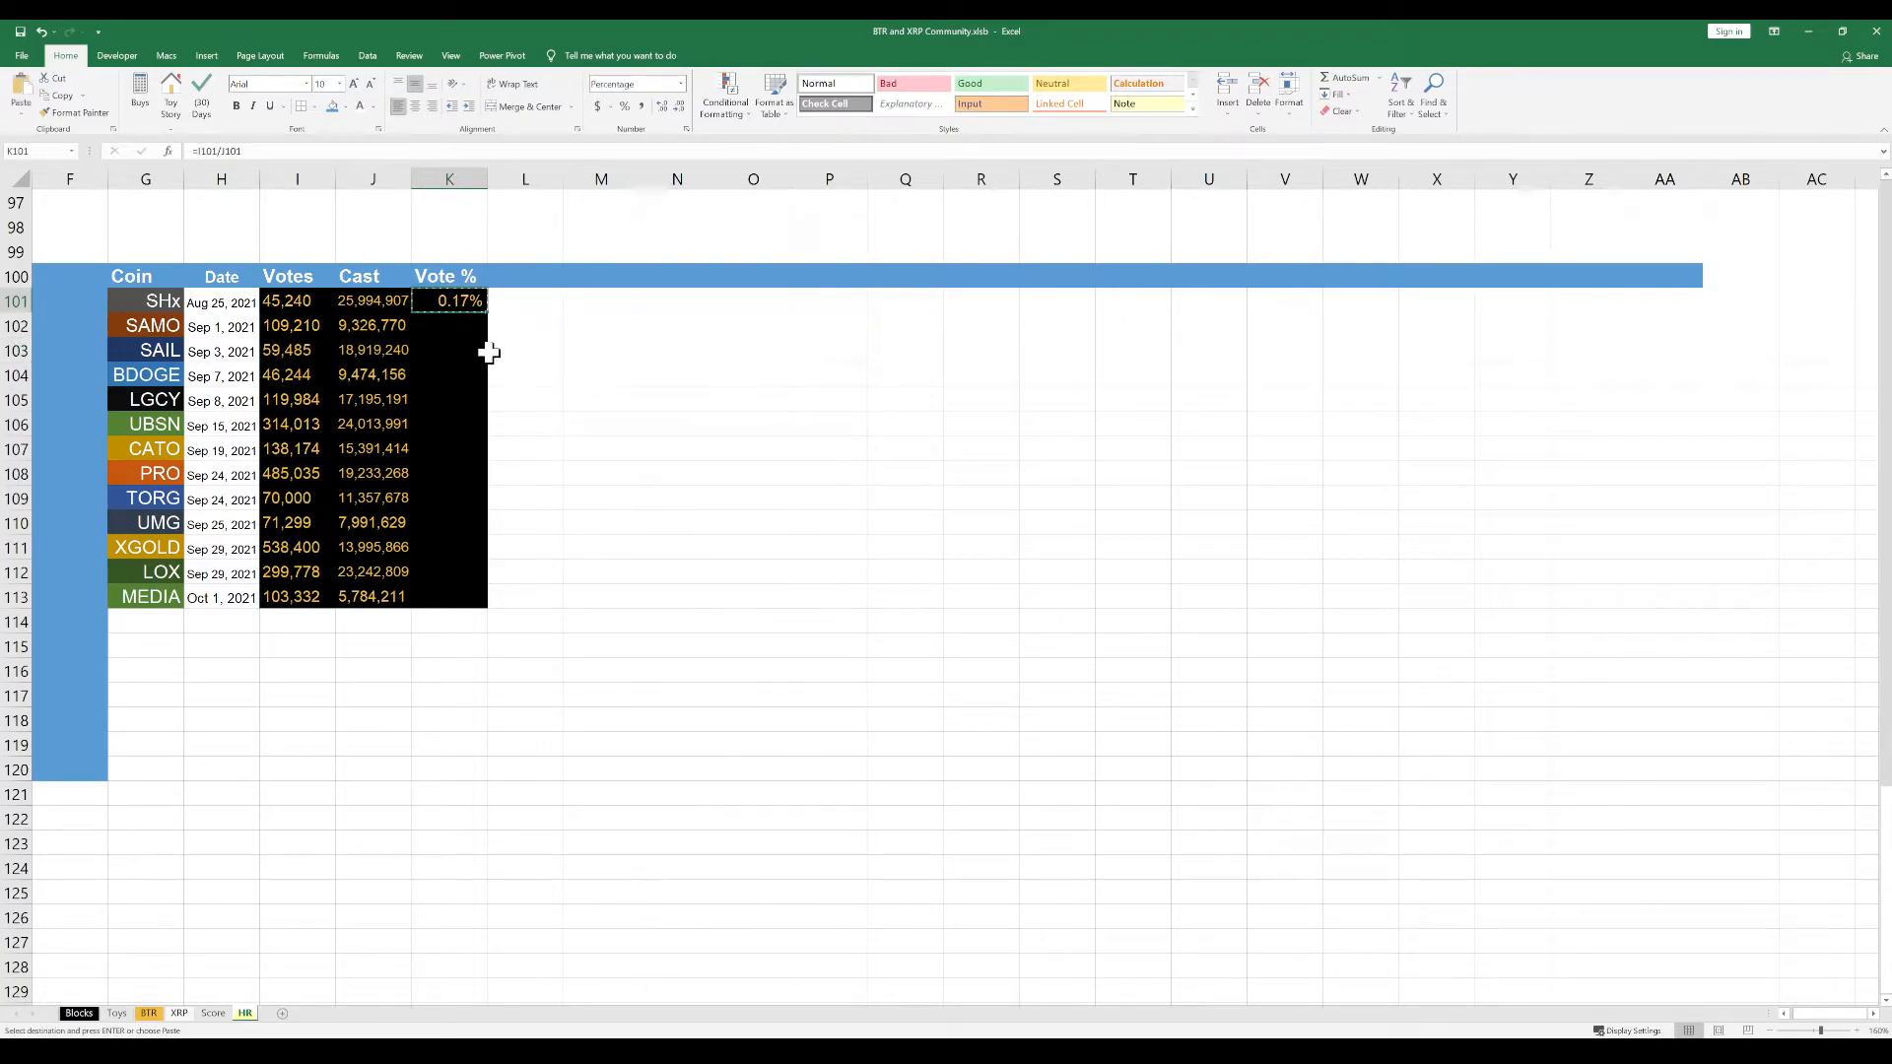
pyautogui.moveTo(460, 325); pyautogui.dragTo(464, 596)
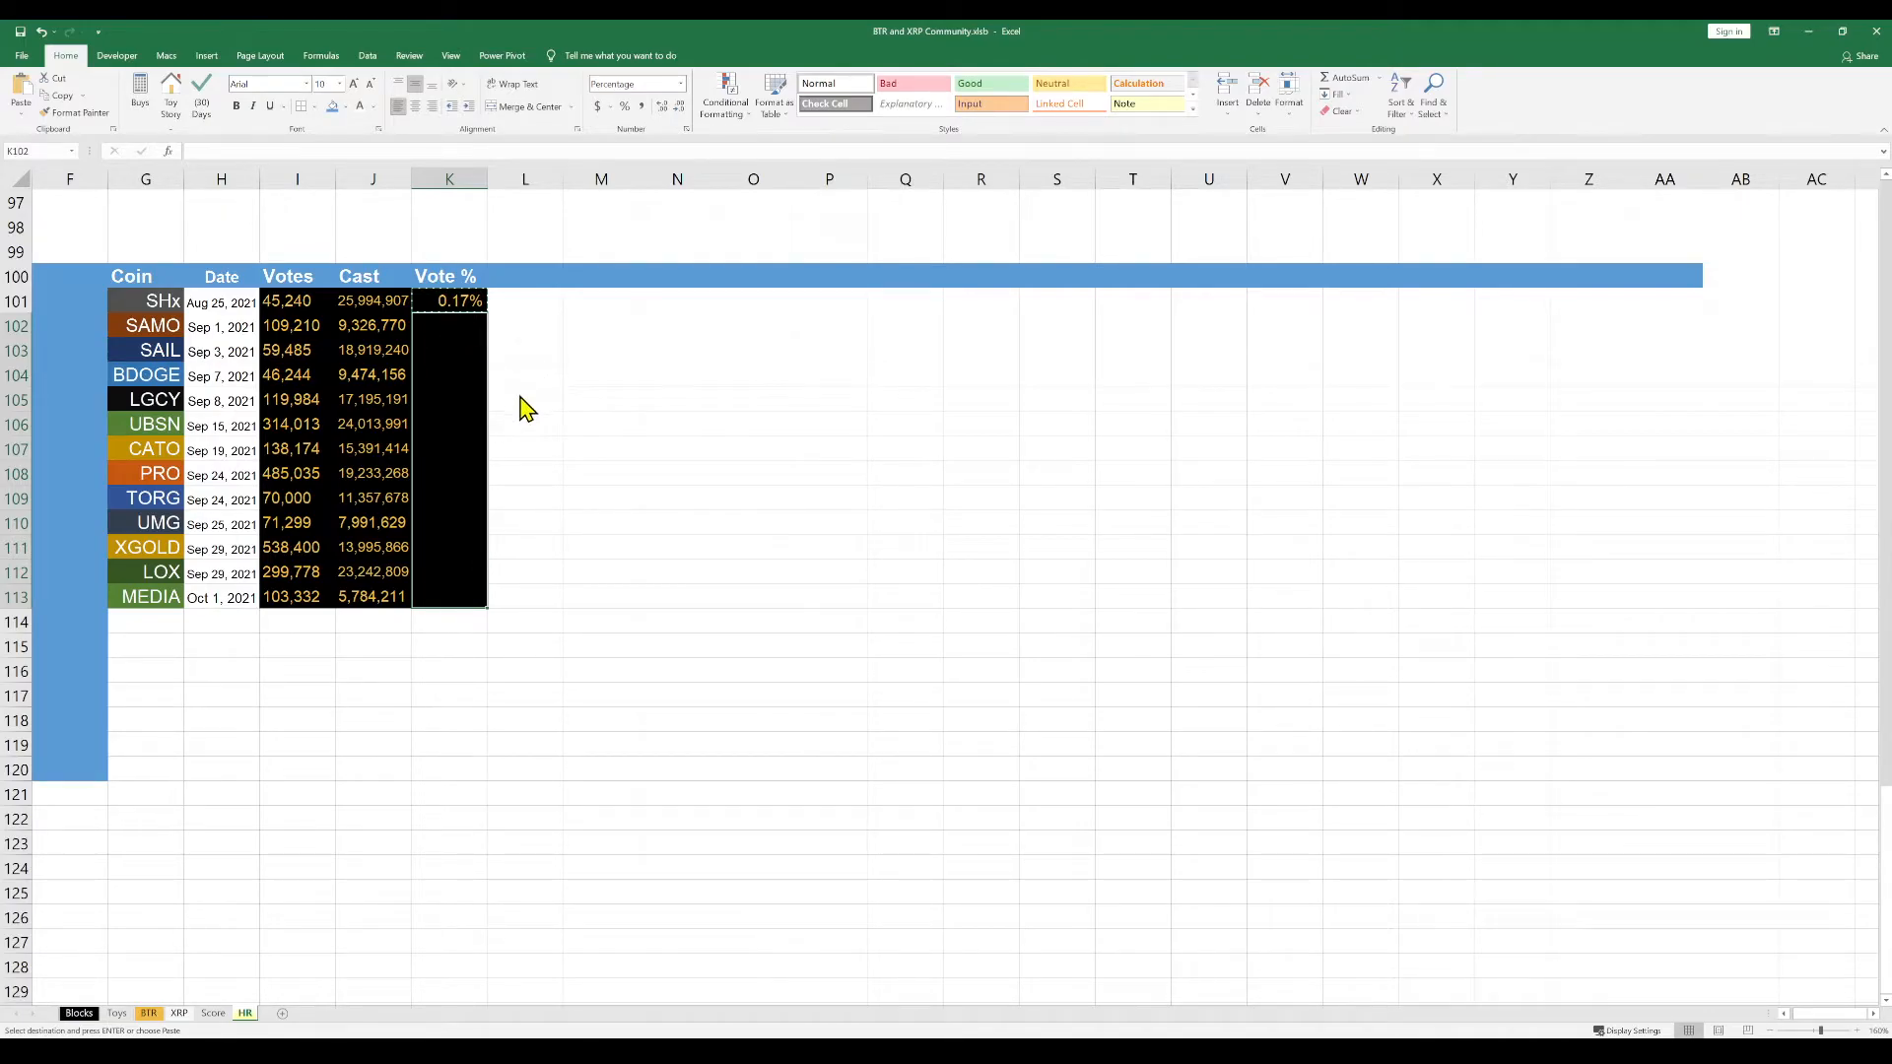
pyautogui.hotkey('ctrl', 'v')
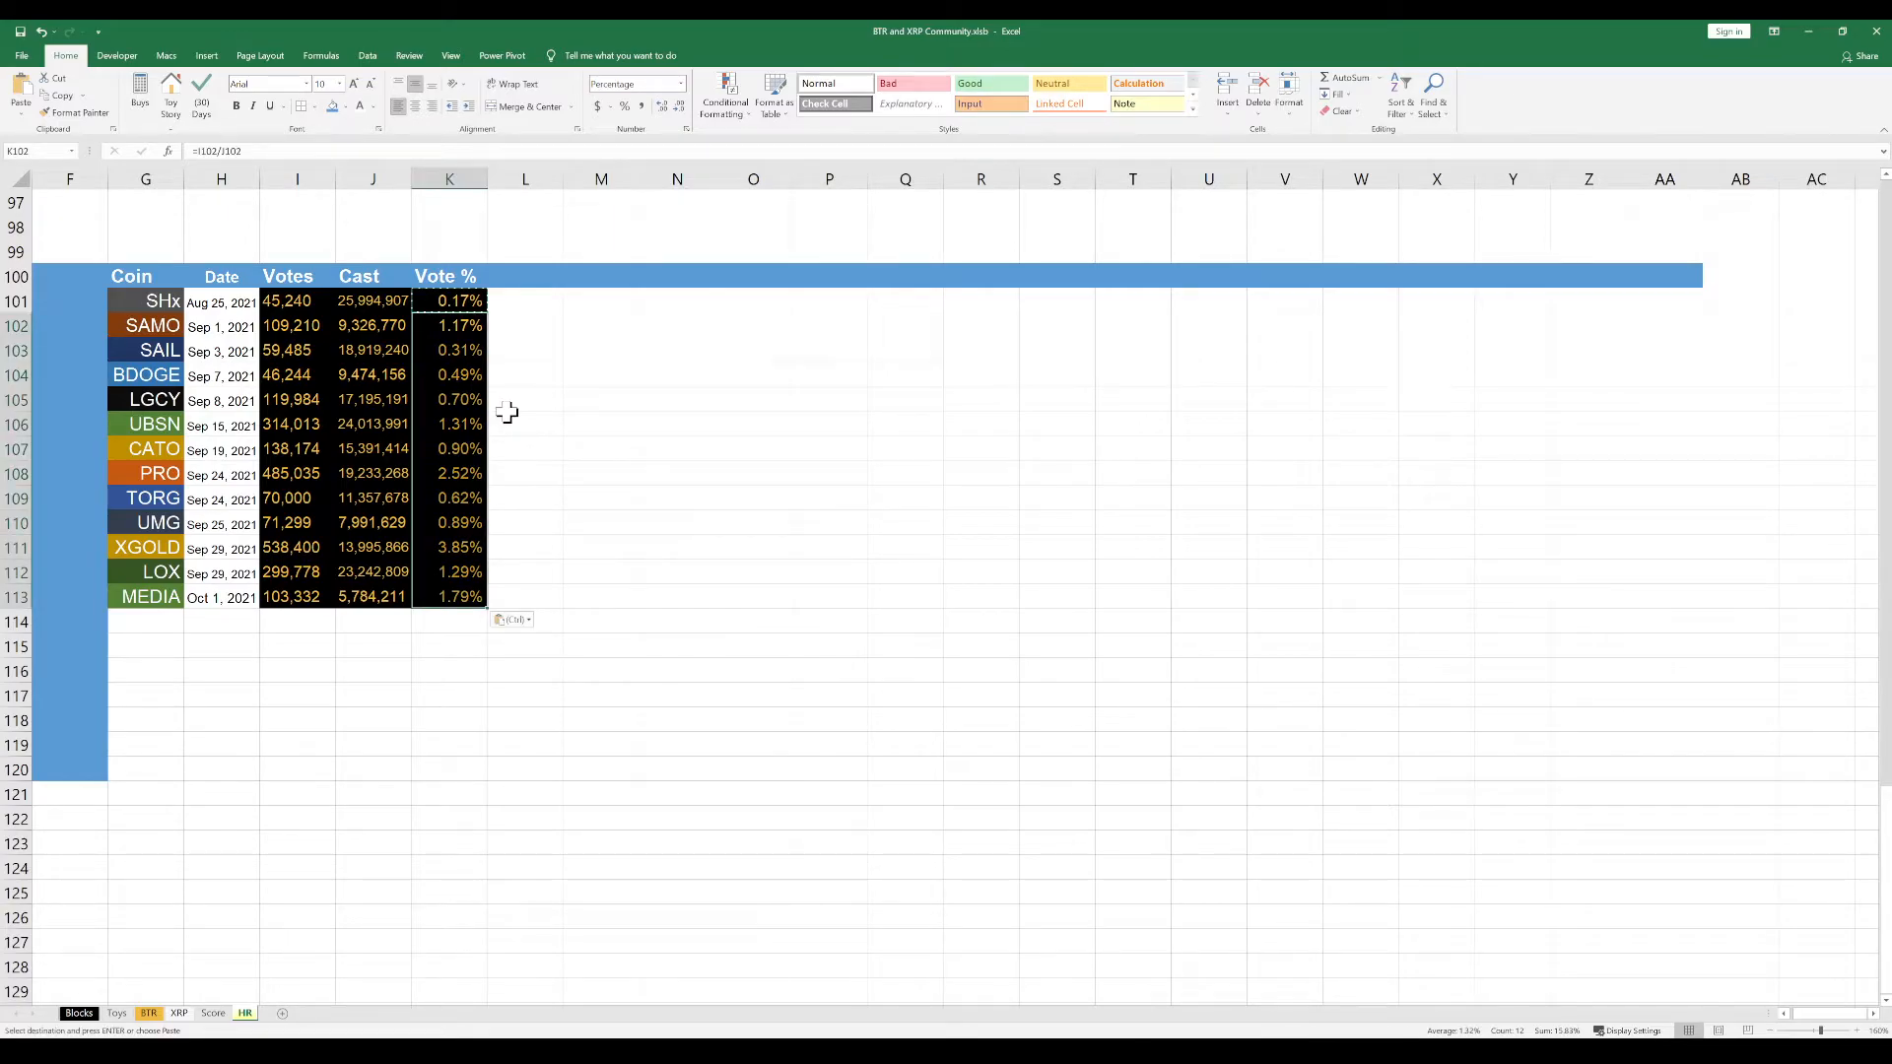
pyautogui.click(507, 414)
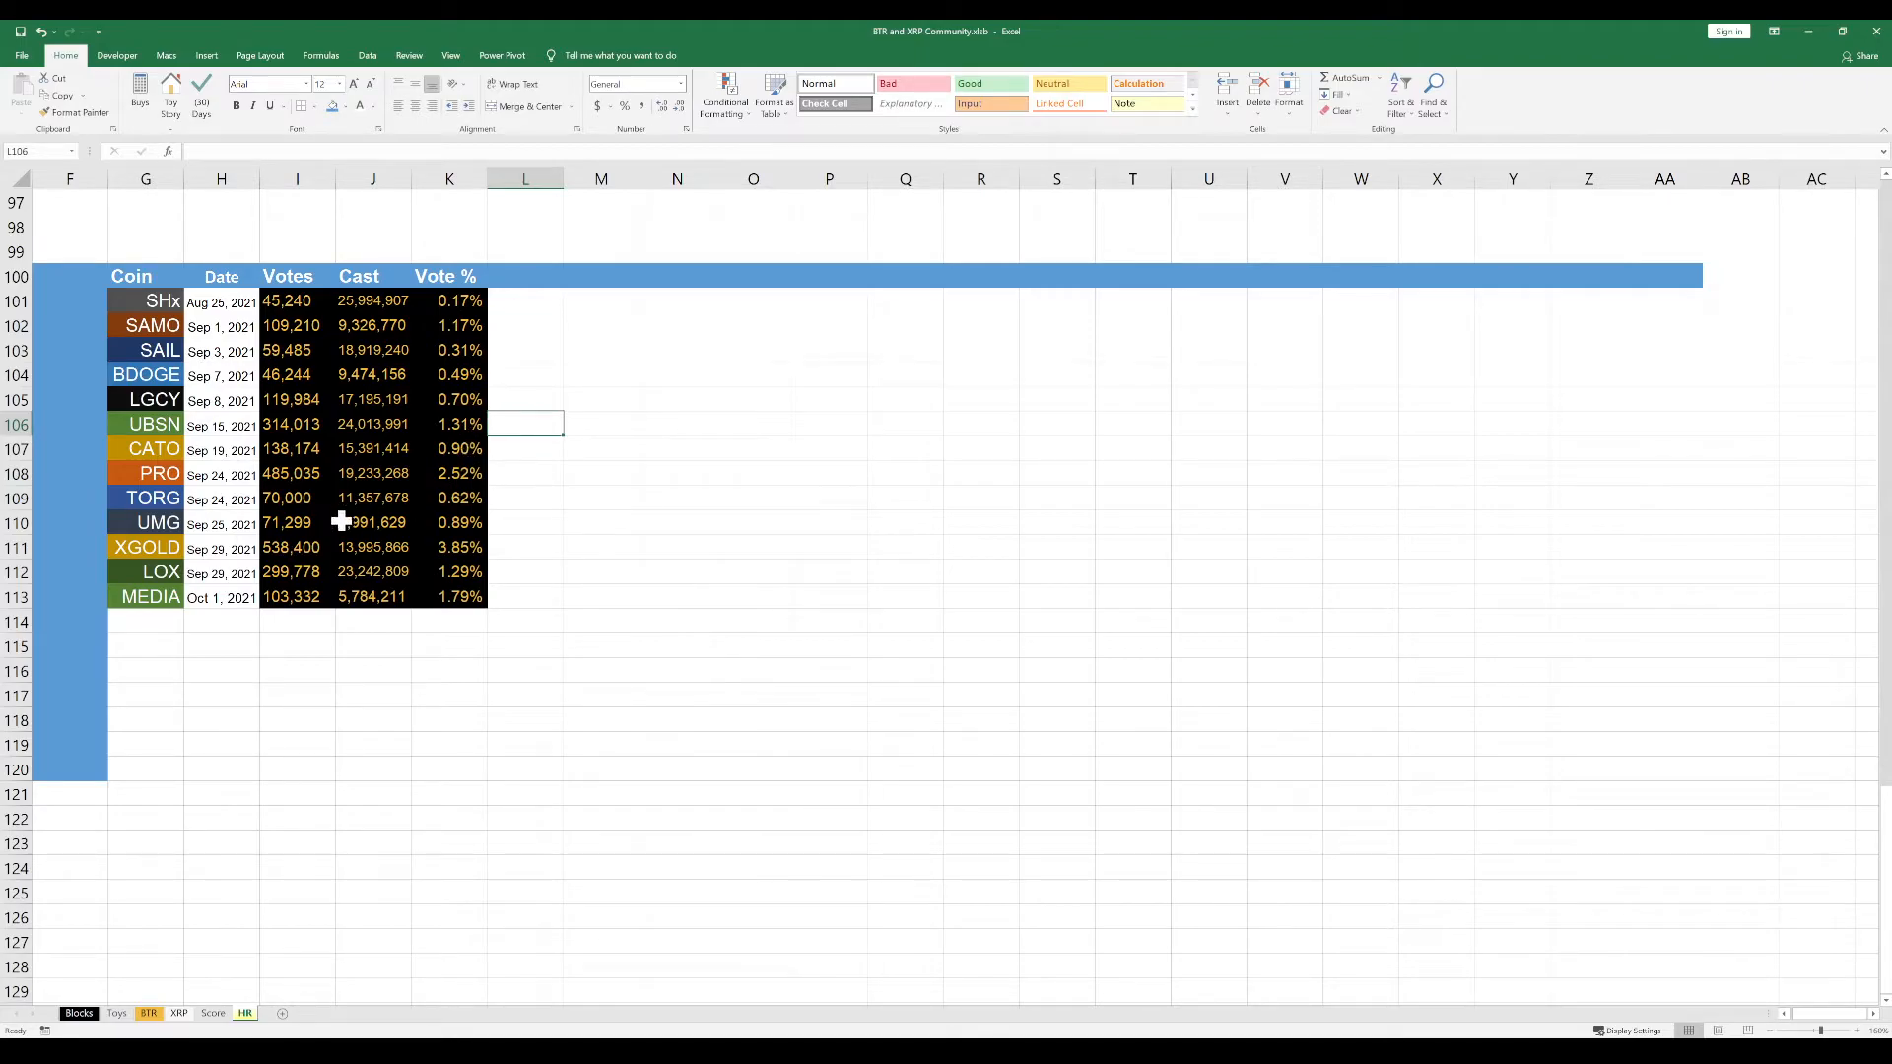
pyautogui.click(457, 551)
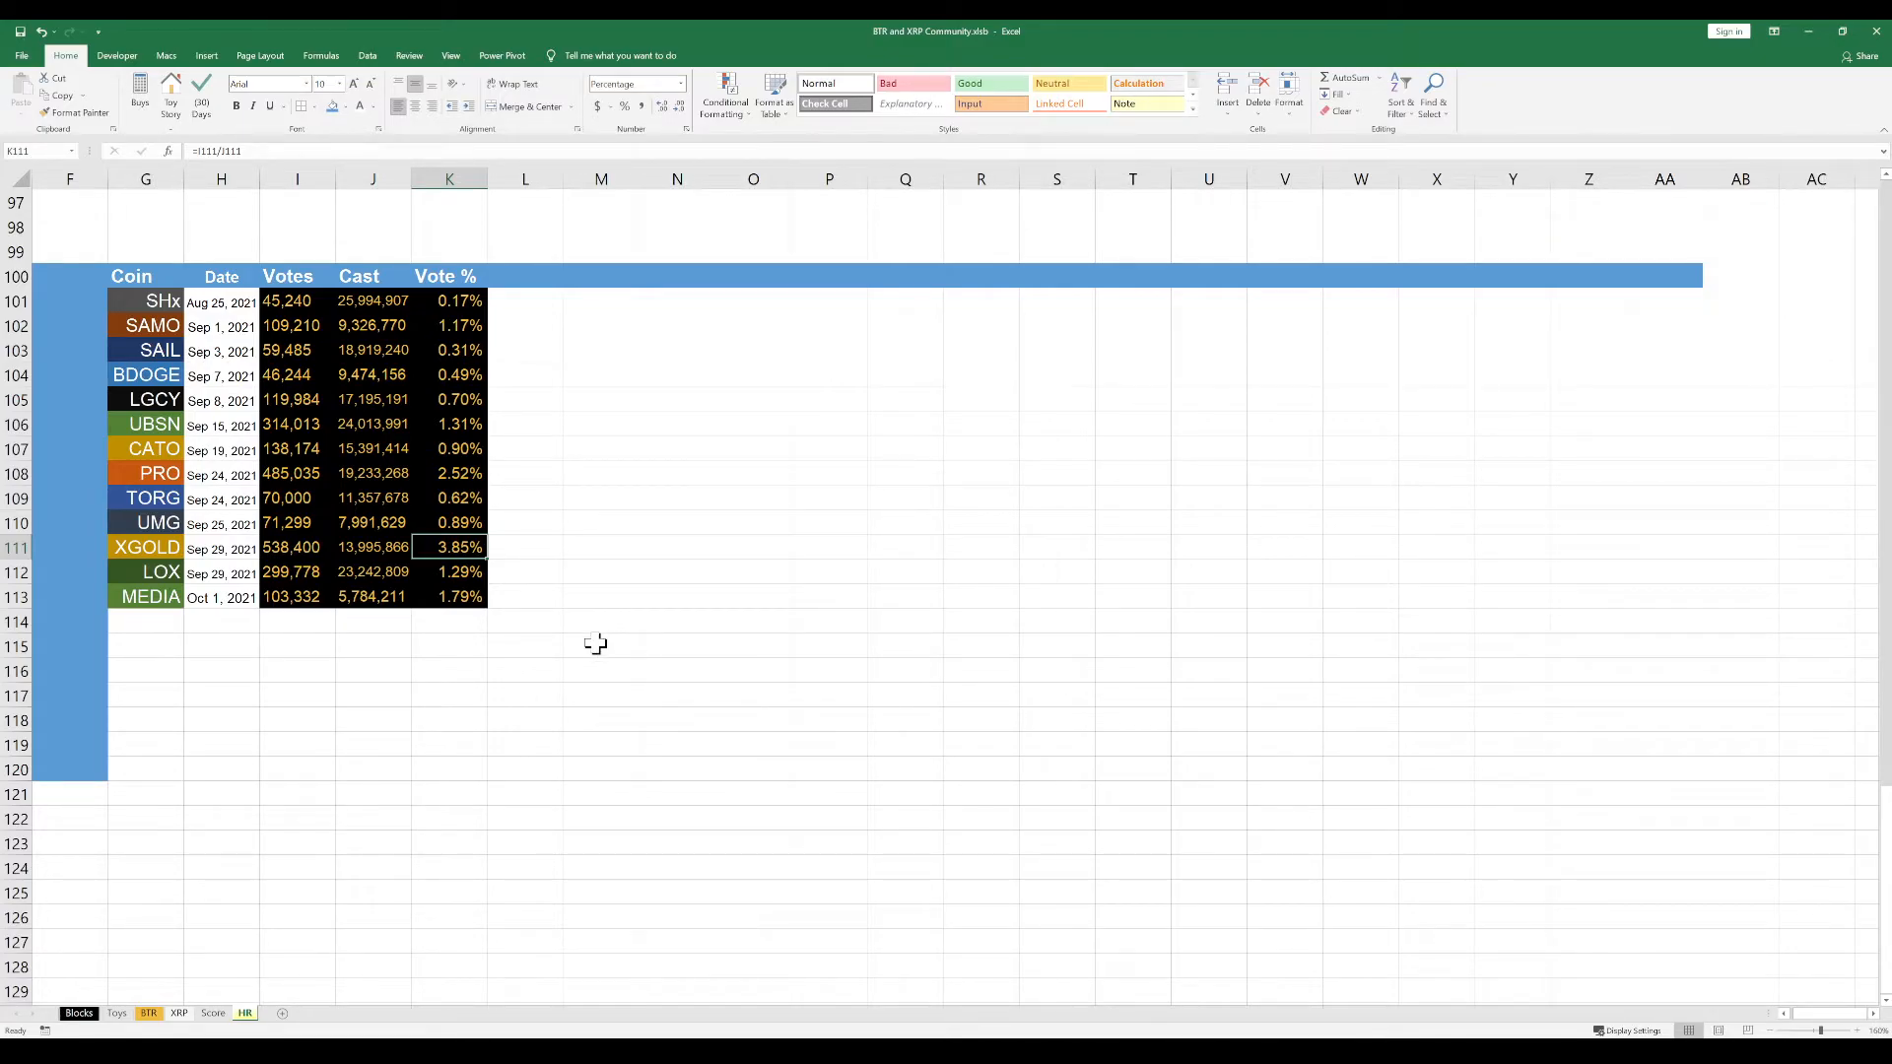
pyautogui.click(460, 599)
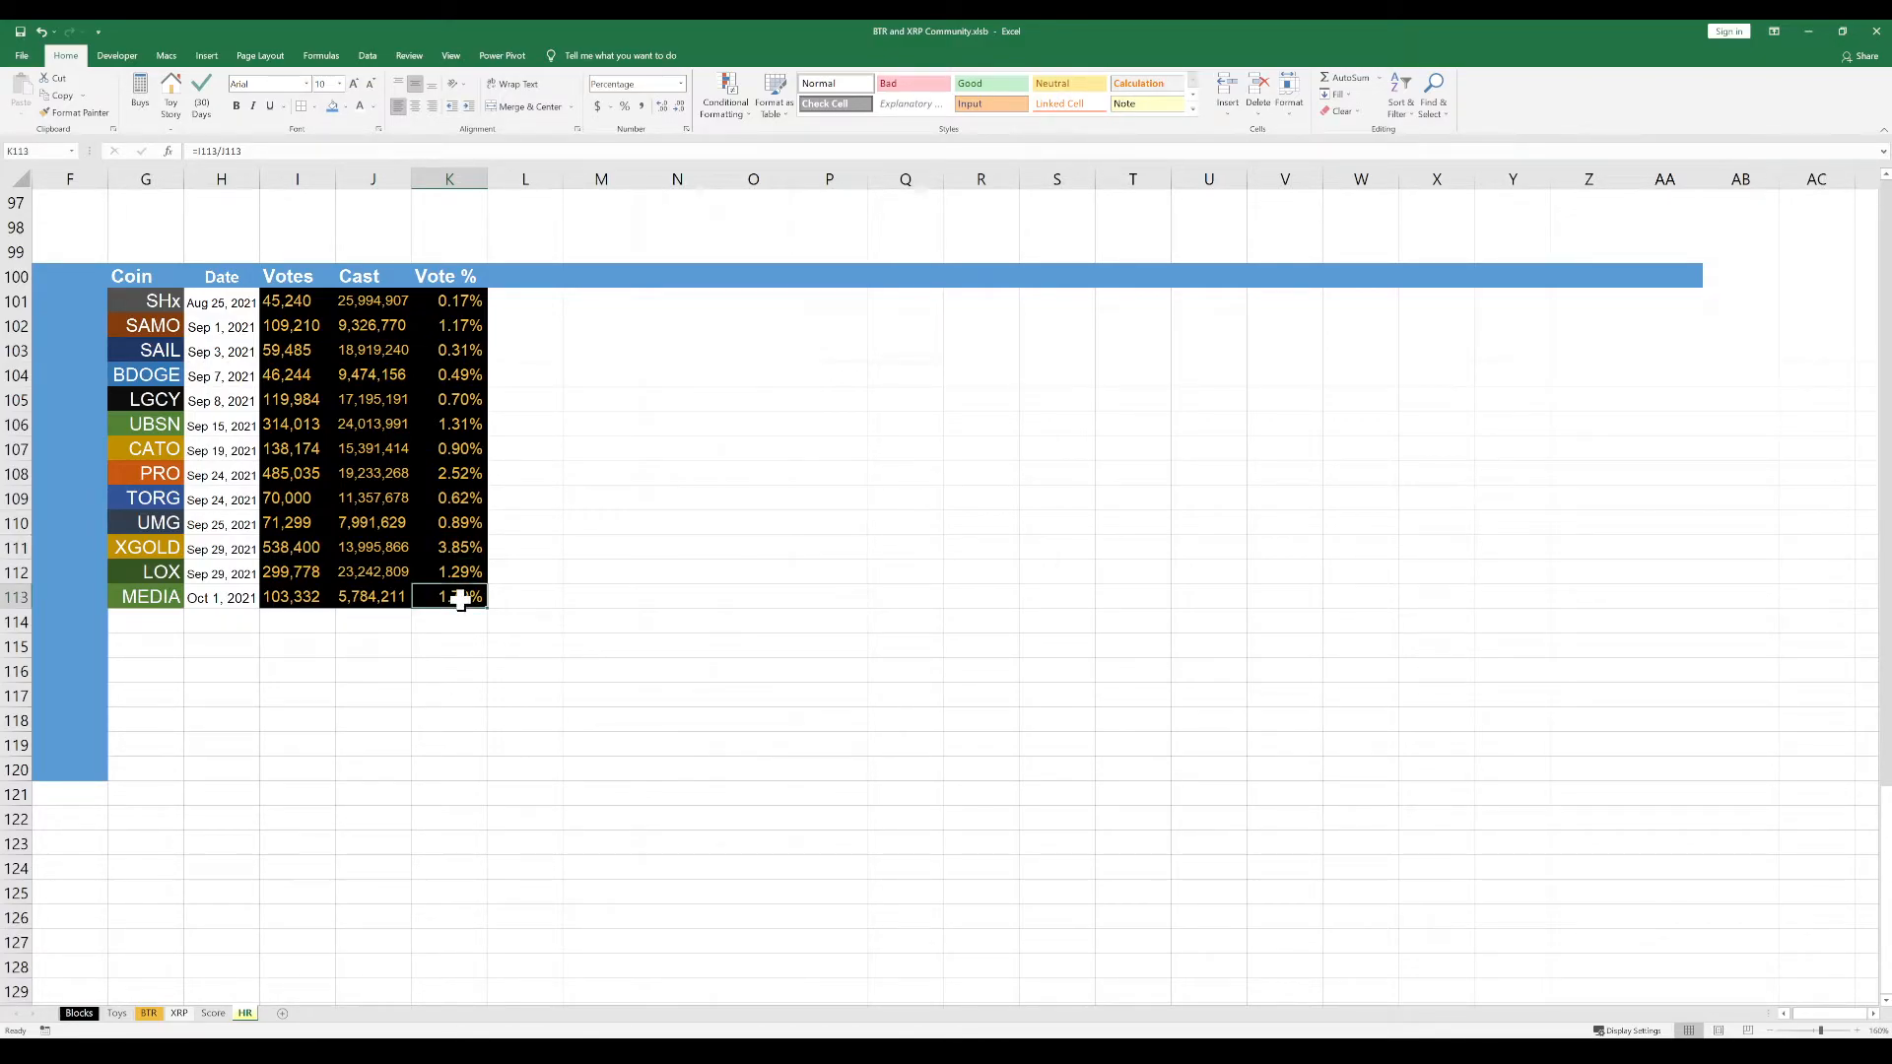
pyautogui.click(462, 546)
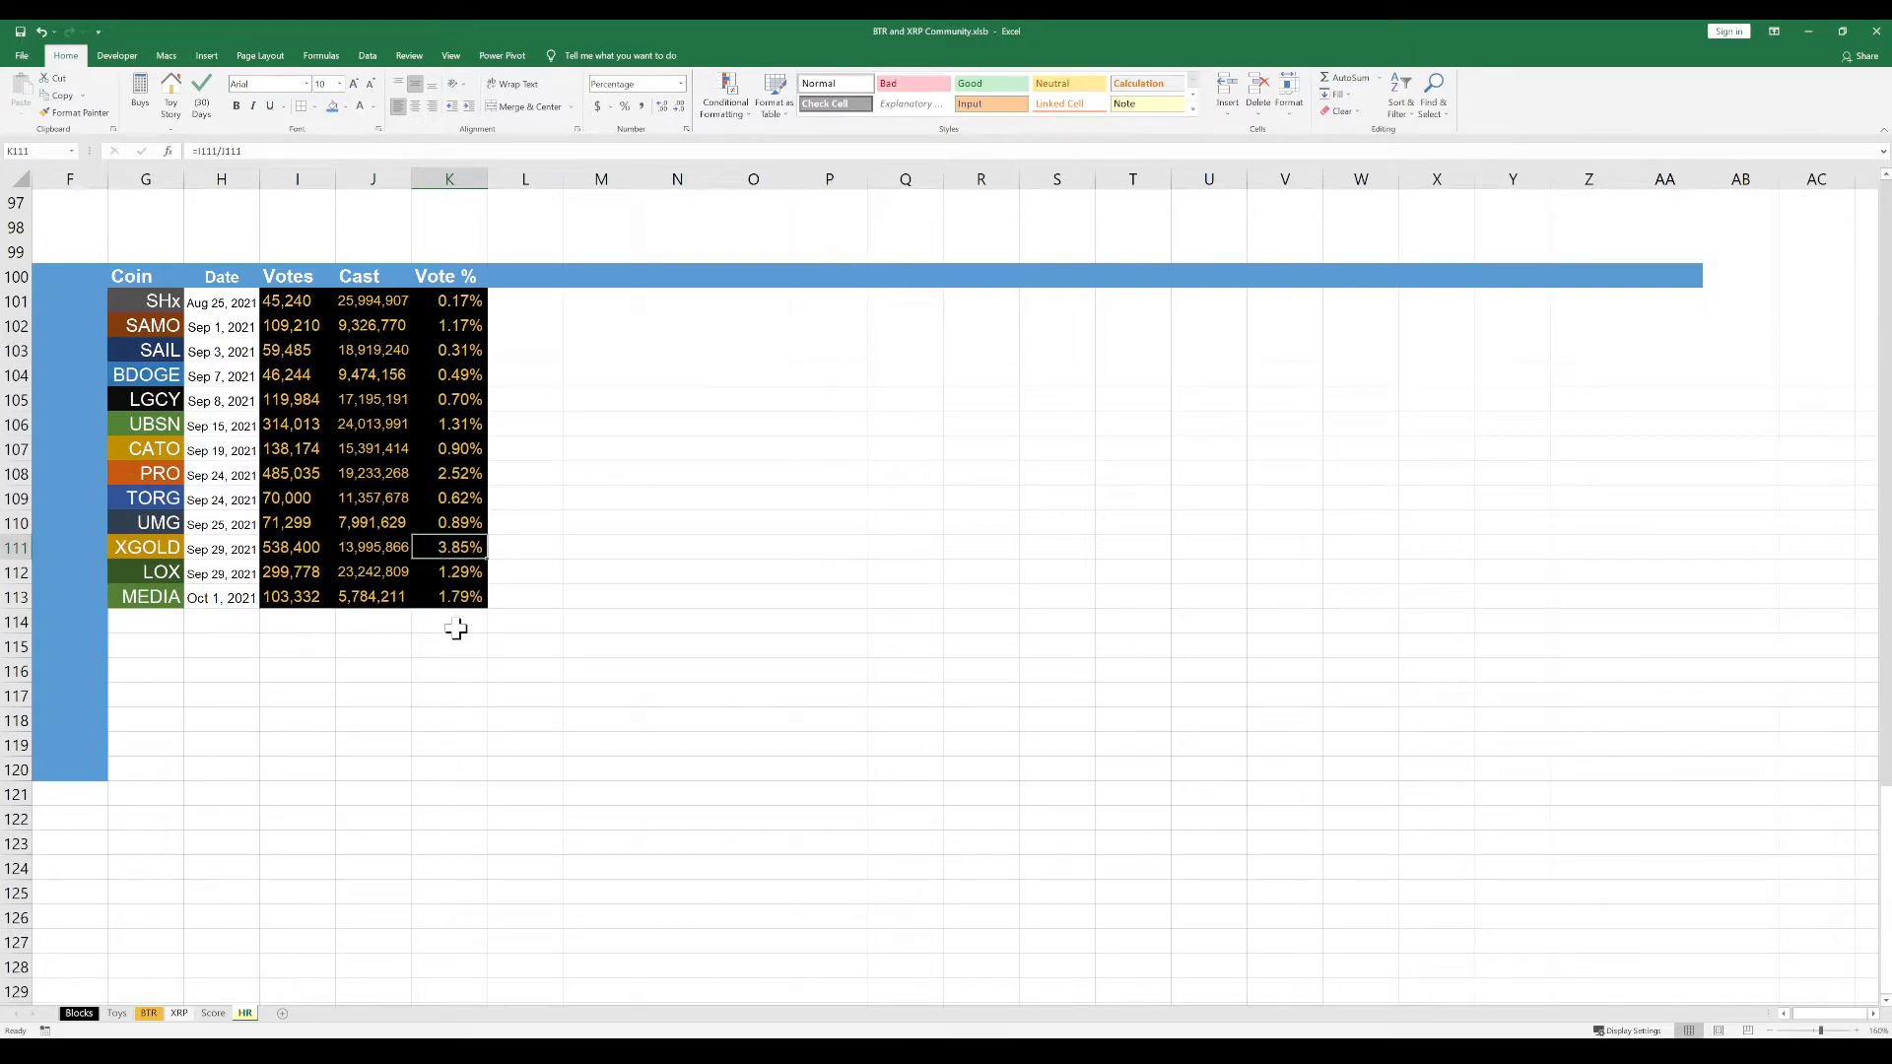
pyautogui.click(592, 548)
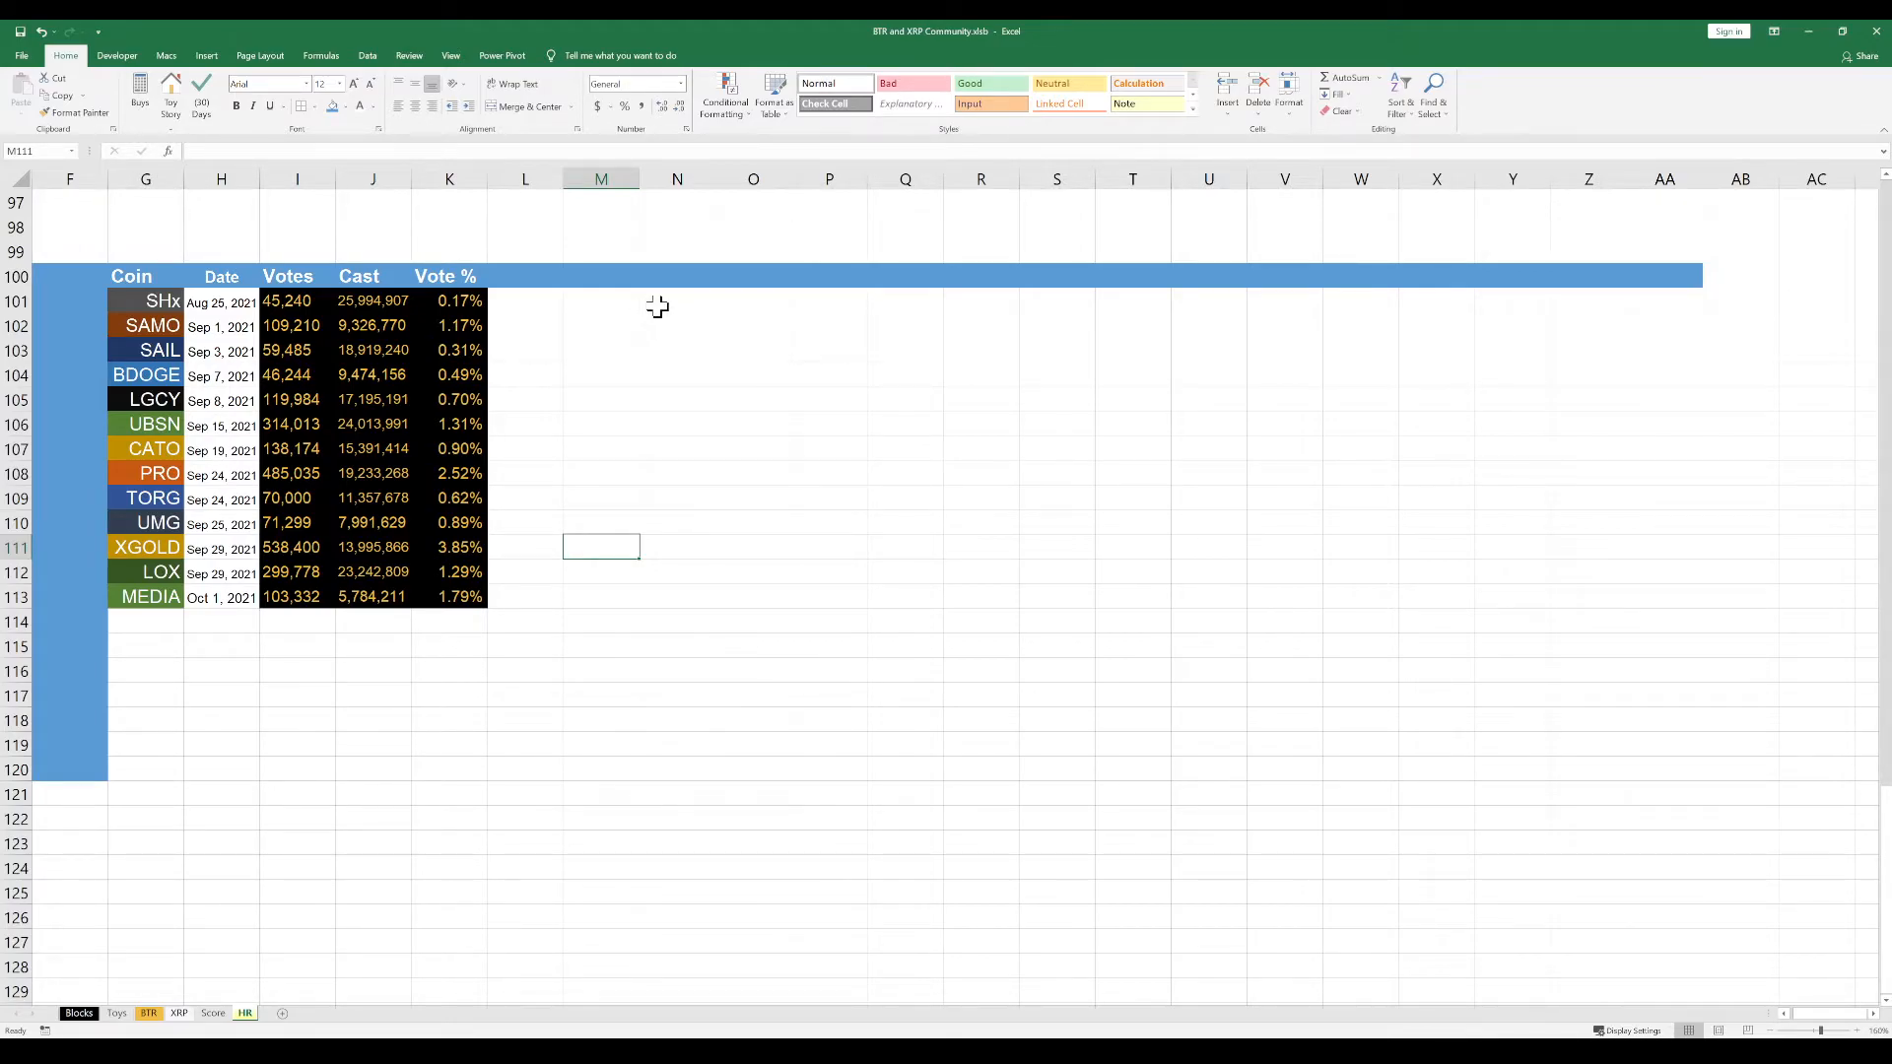
# Enter the column header Price in cell L100, beside the Vote % header
pyautogui.click(535, 276)
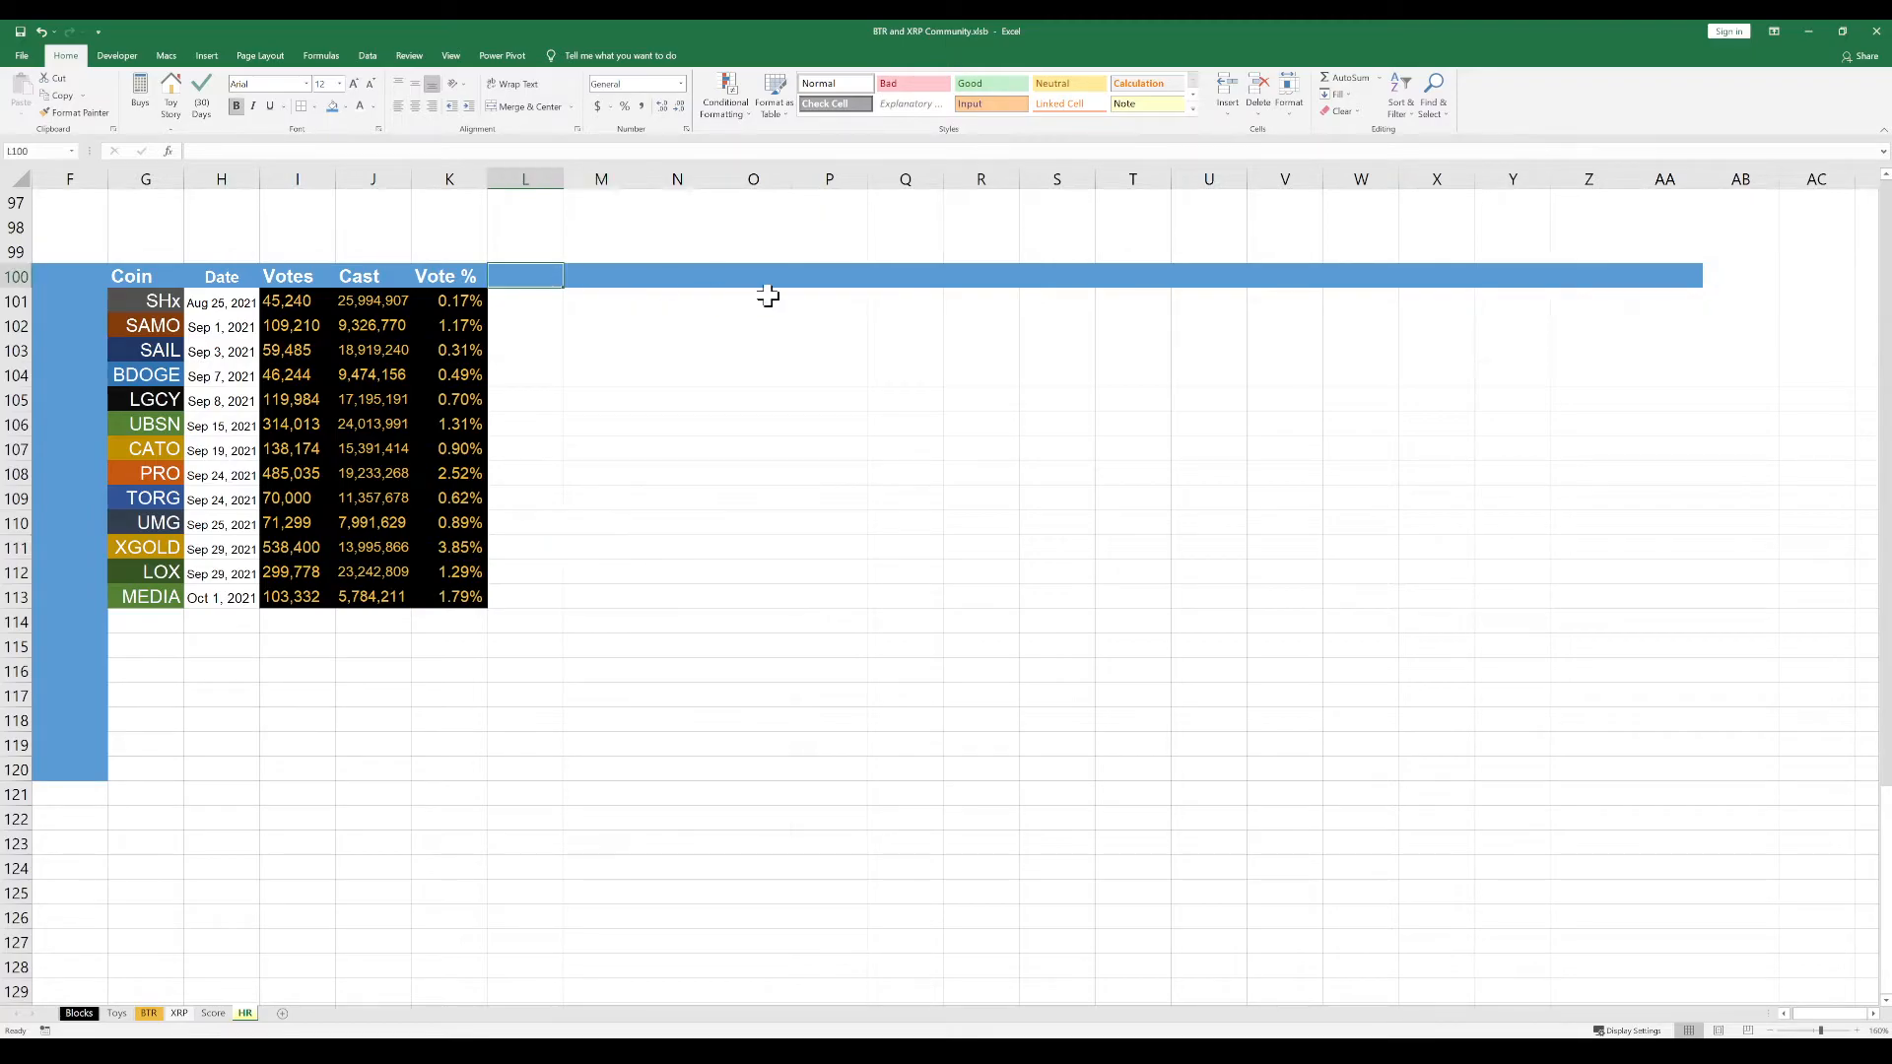
pyautogui.write('Price')
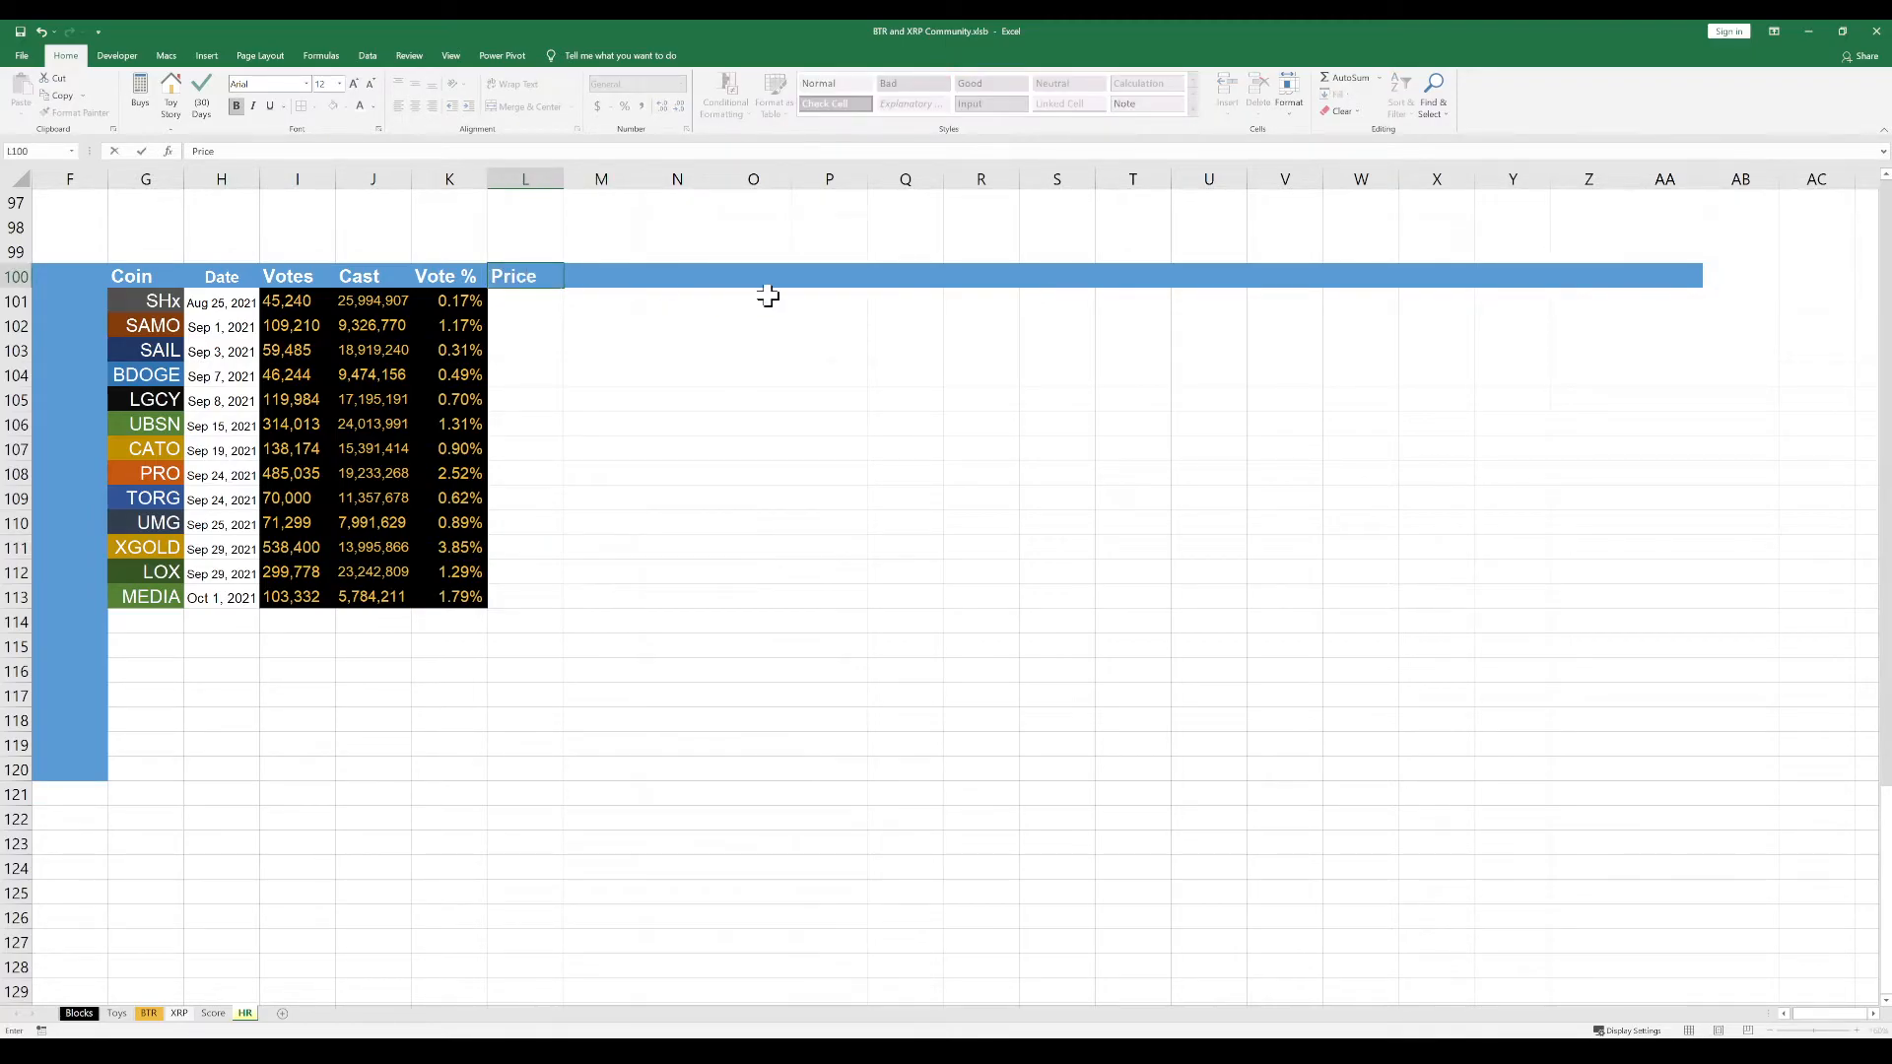
pyautogui.press('Return')
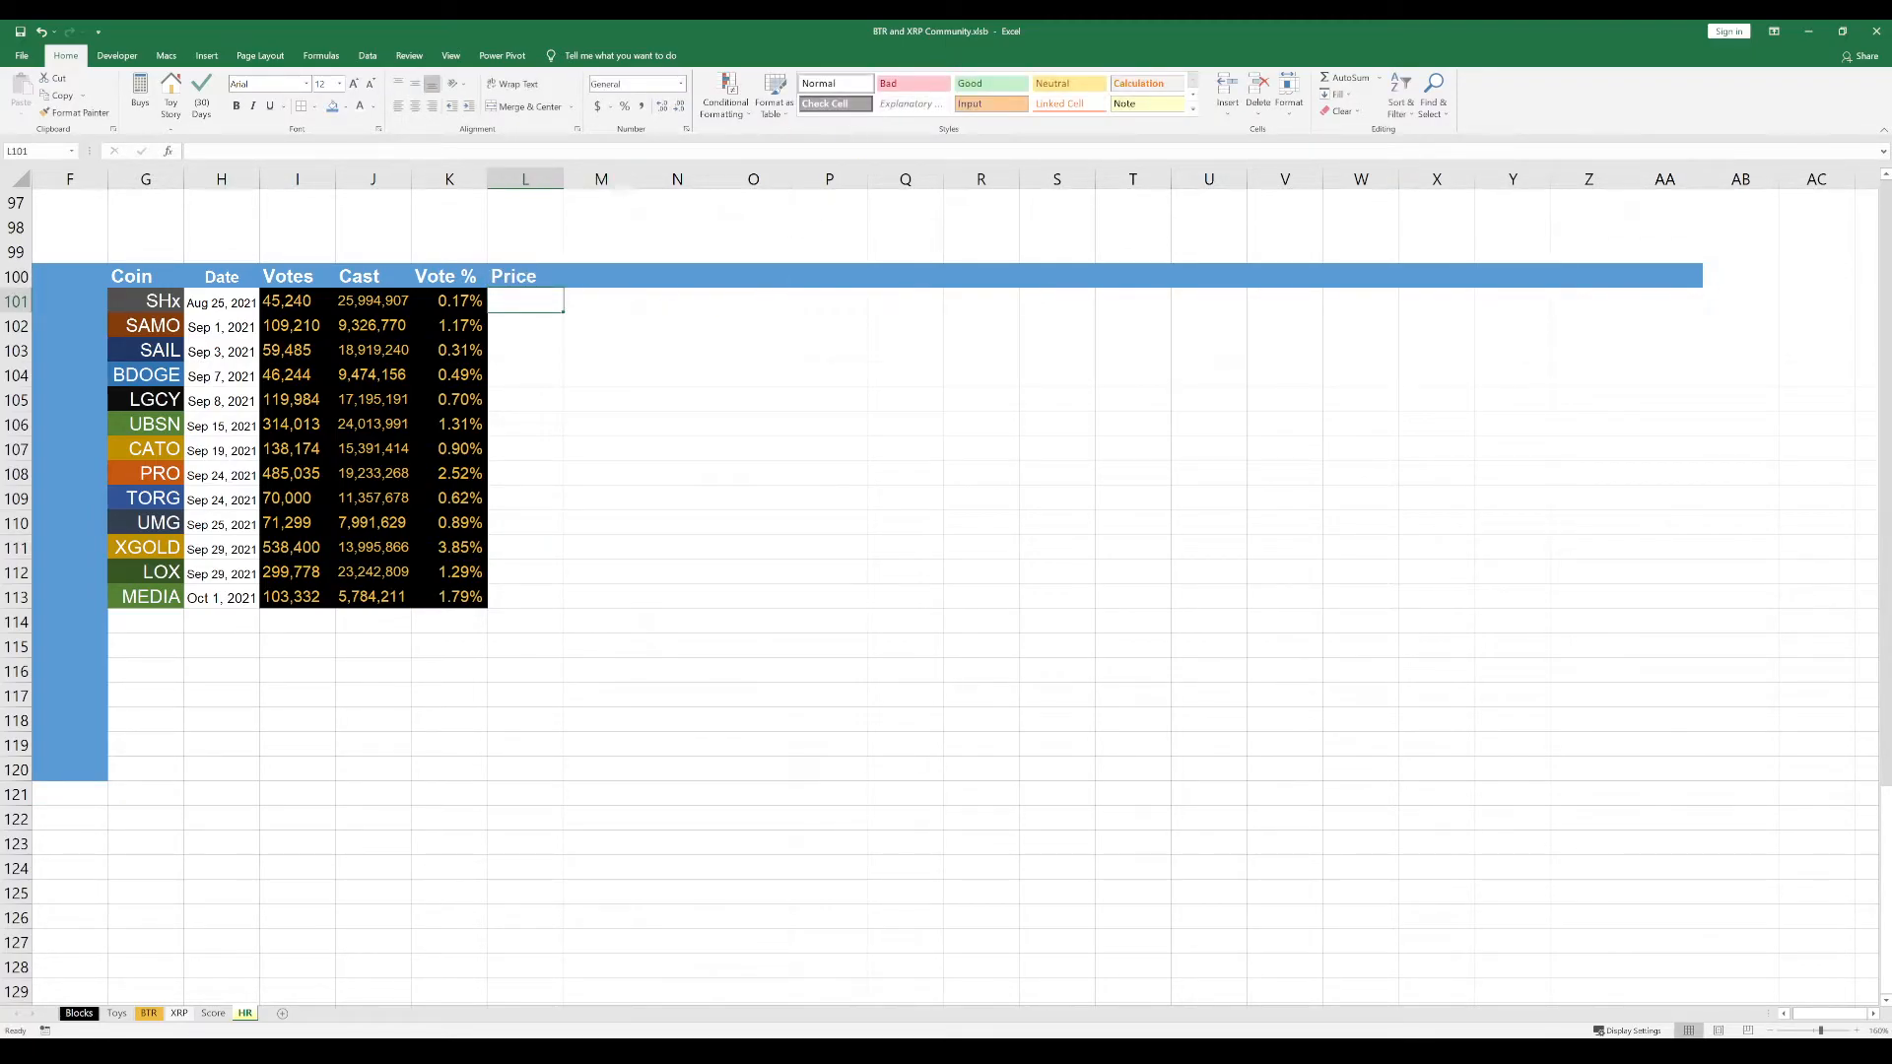
# Copy the prices for SHx through LOX from the source window into L101:L112, keeping their source colours
pyautogui.hotkey('alt', 'Tab')
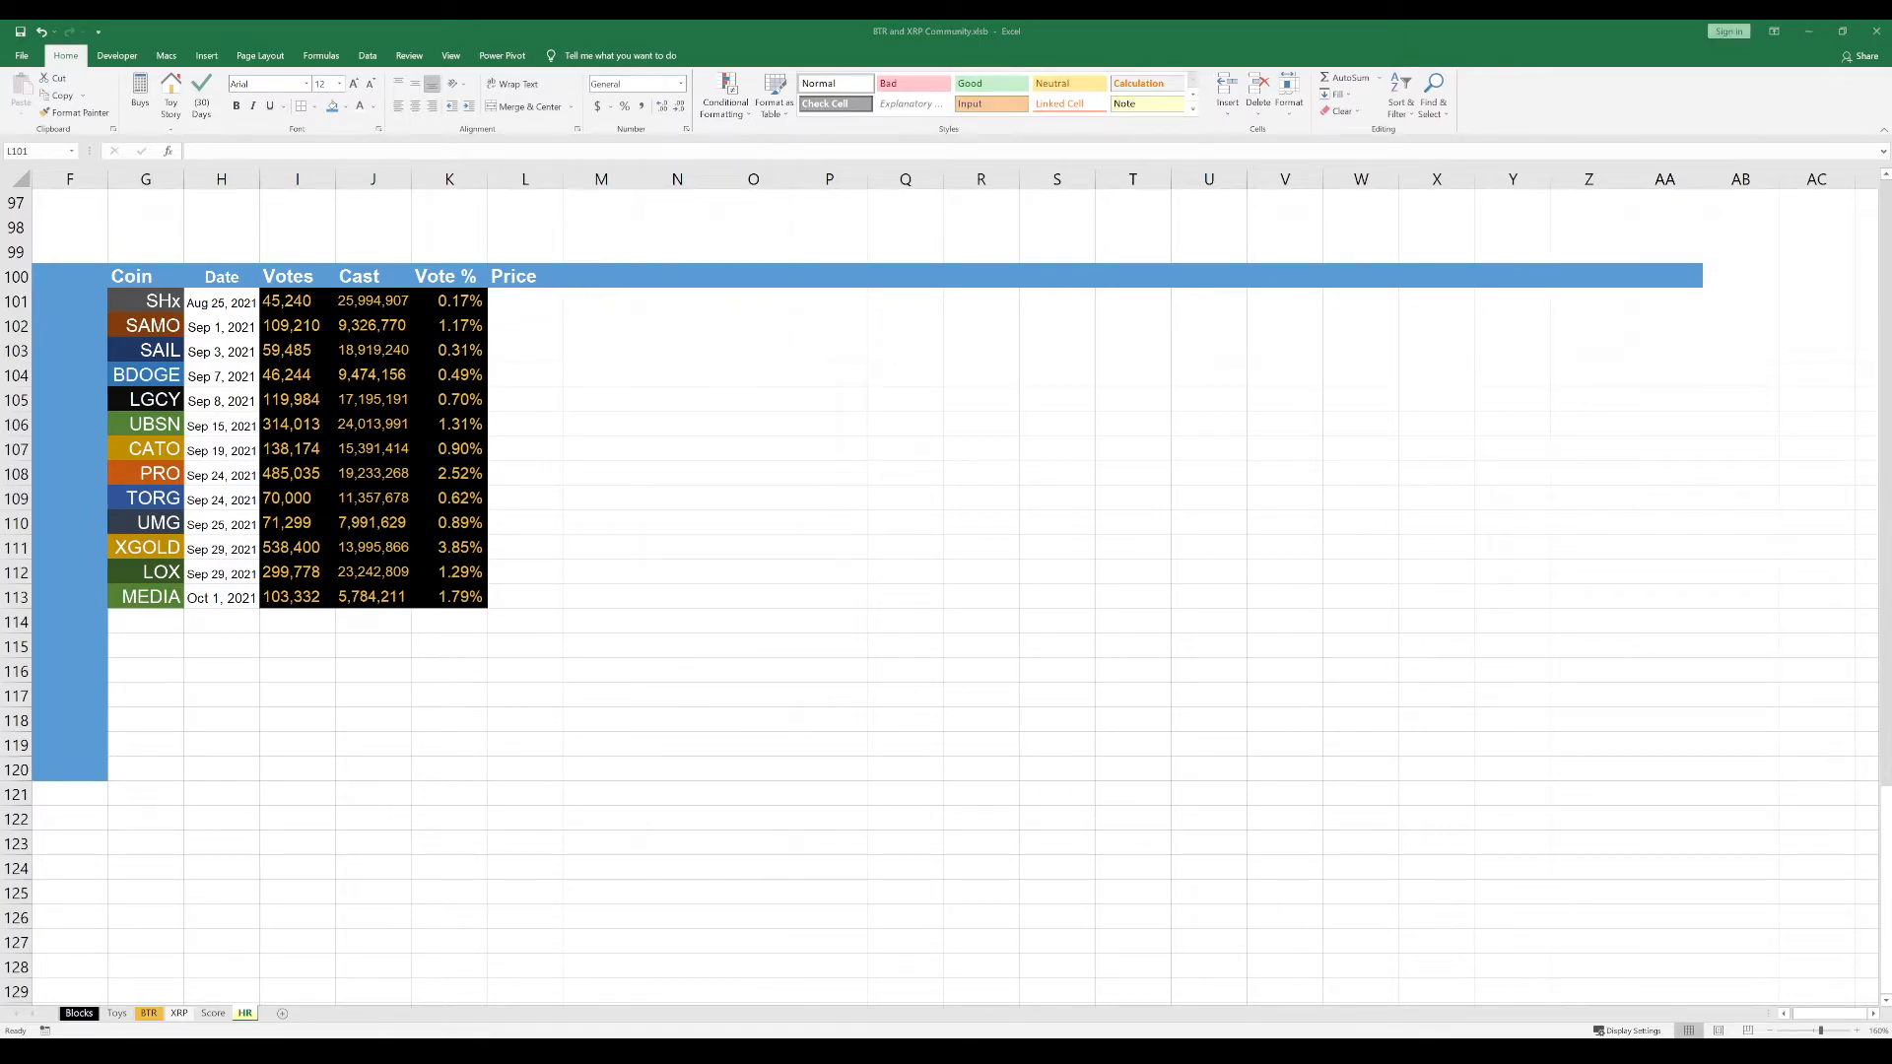
pyautogui.hotkey('ctrl', 'c')
pyautogui.click(513, 308)
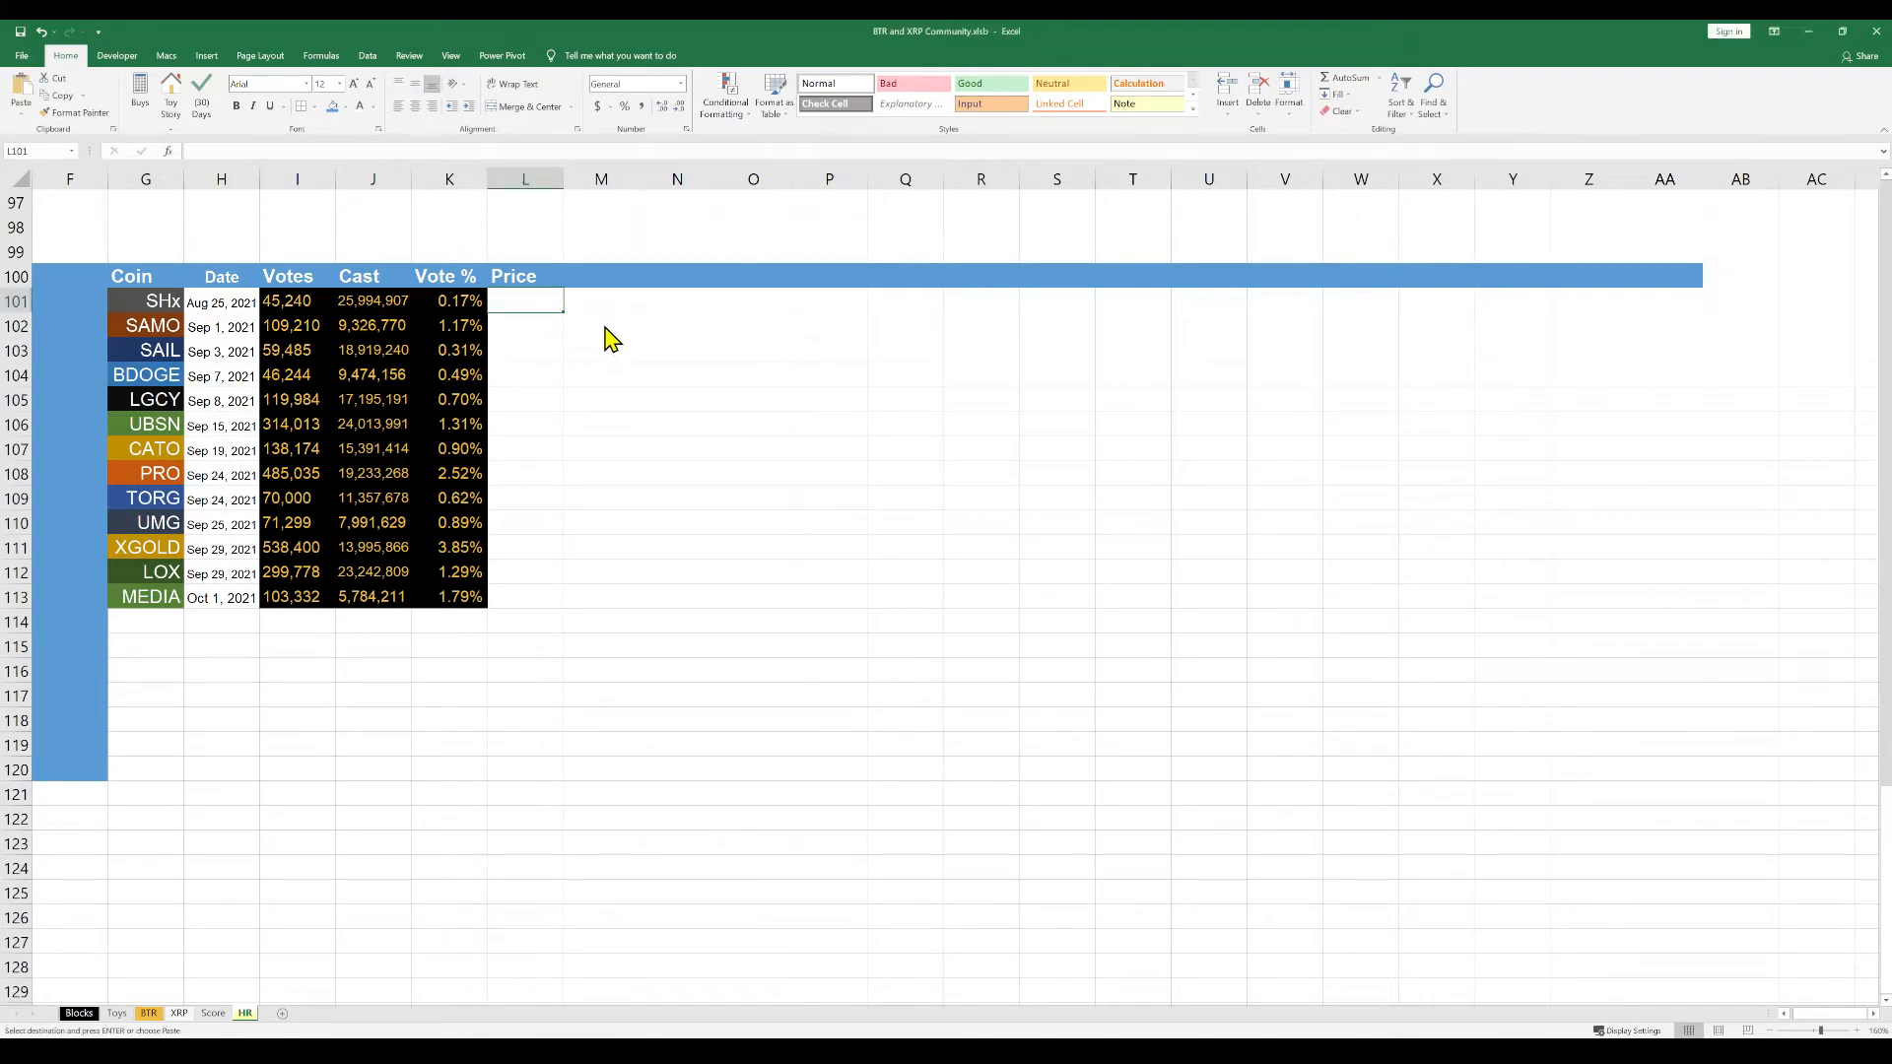
pyautogui.hotkey('ctrl', 'v')
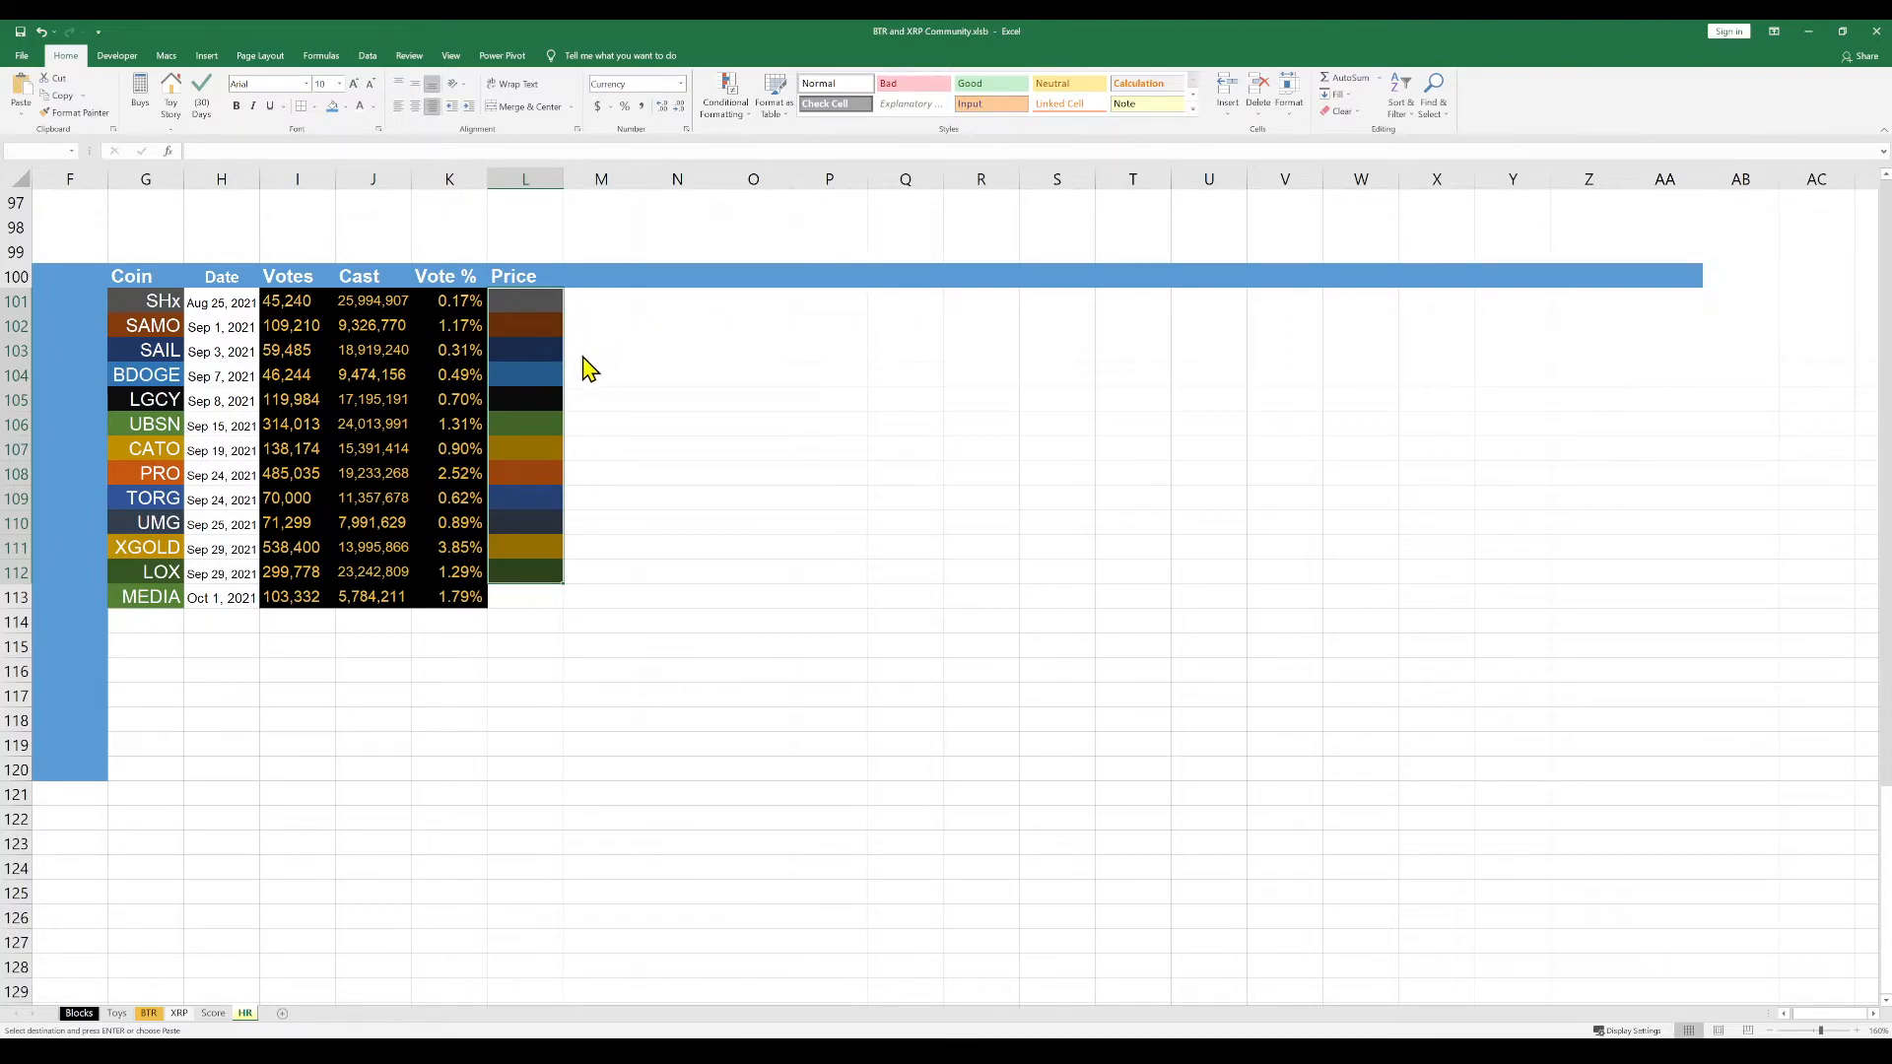
pyautogui.press('Return')
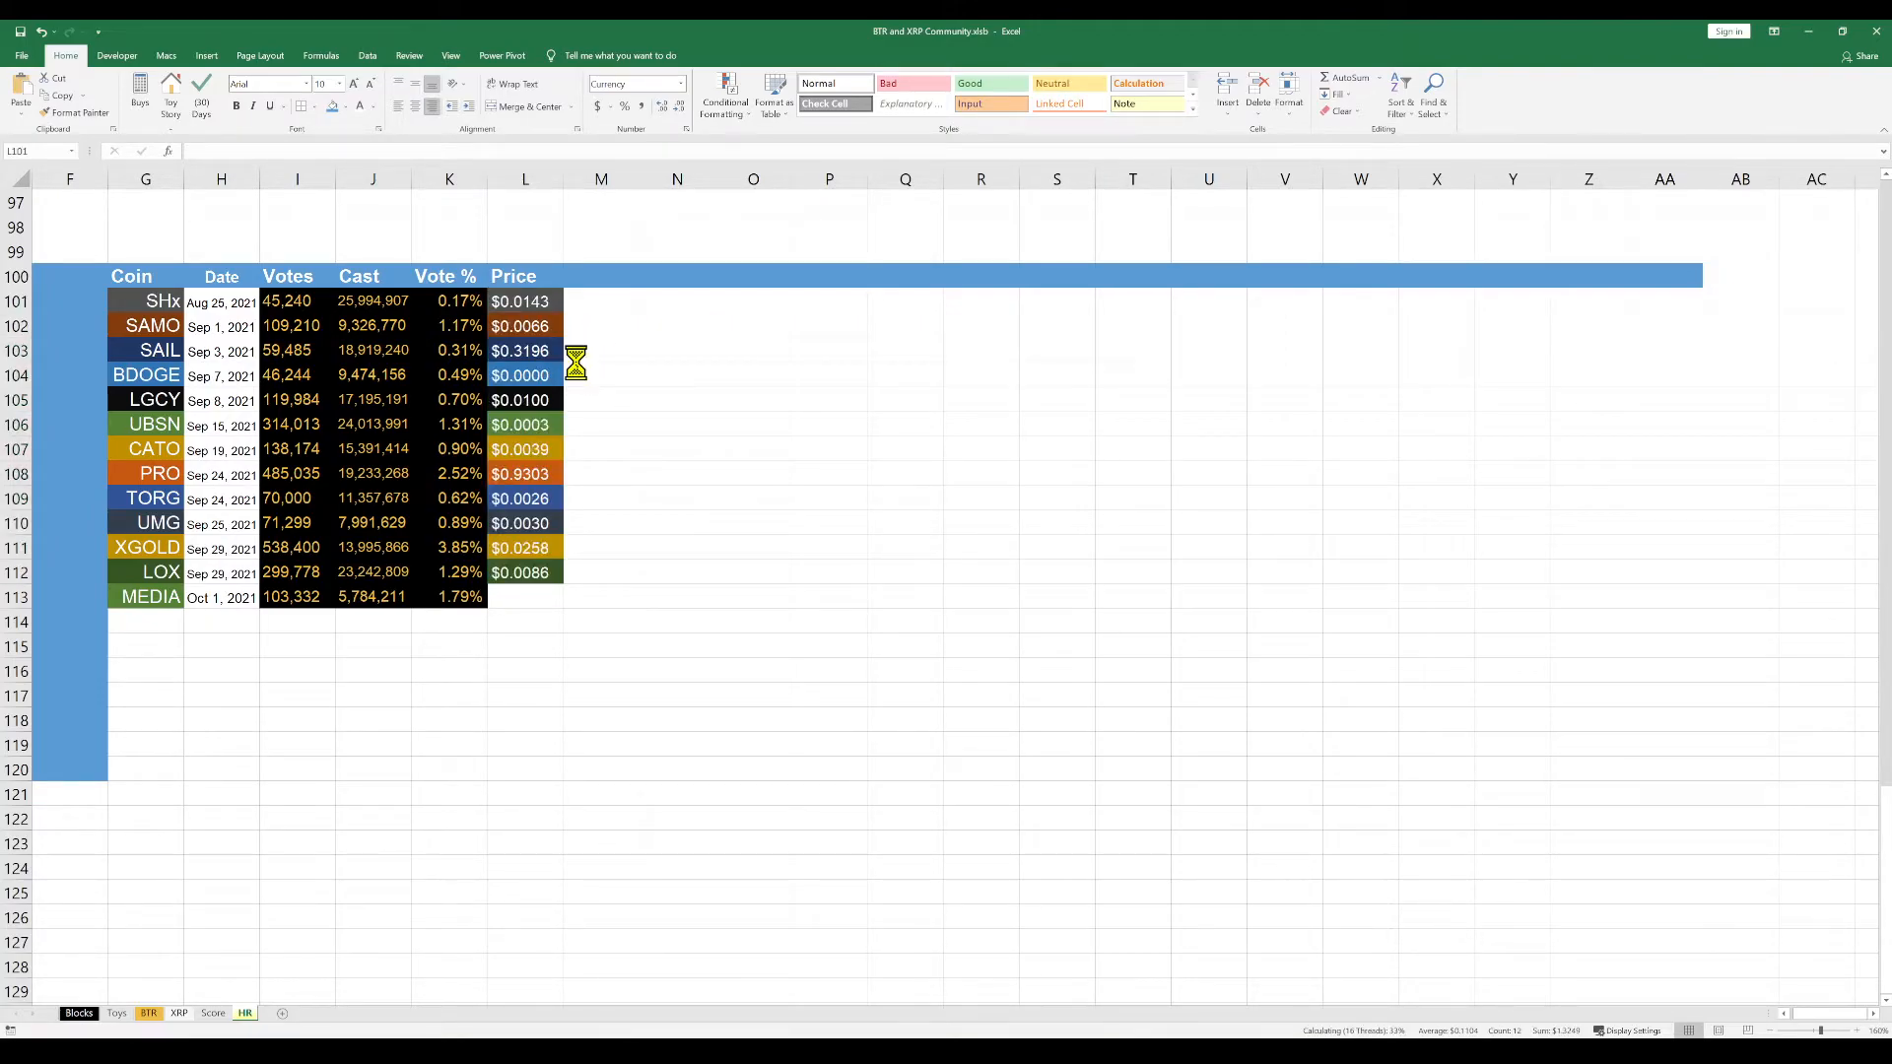
# Apply the green formatting of the UBSN price cell L106 to the empty MEDIA price cell L113
pyautogui.click(534, 598)
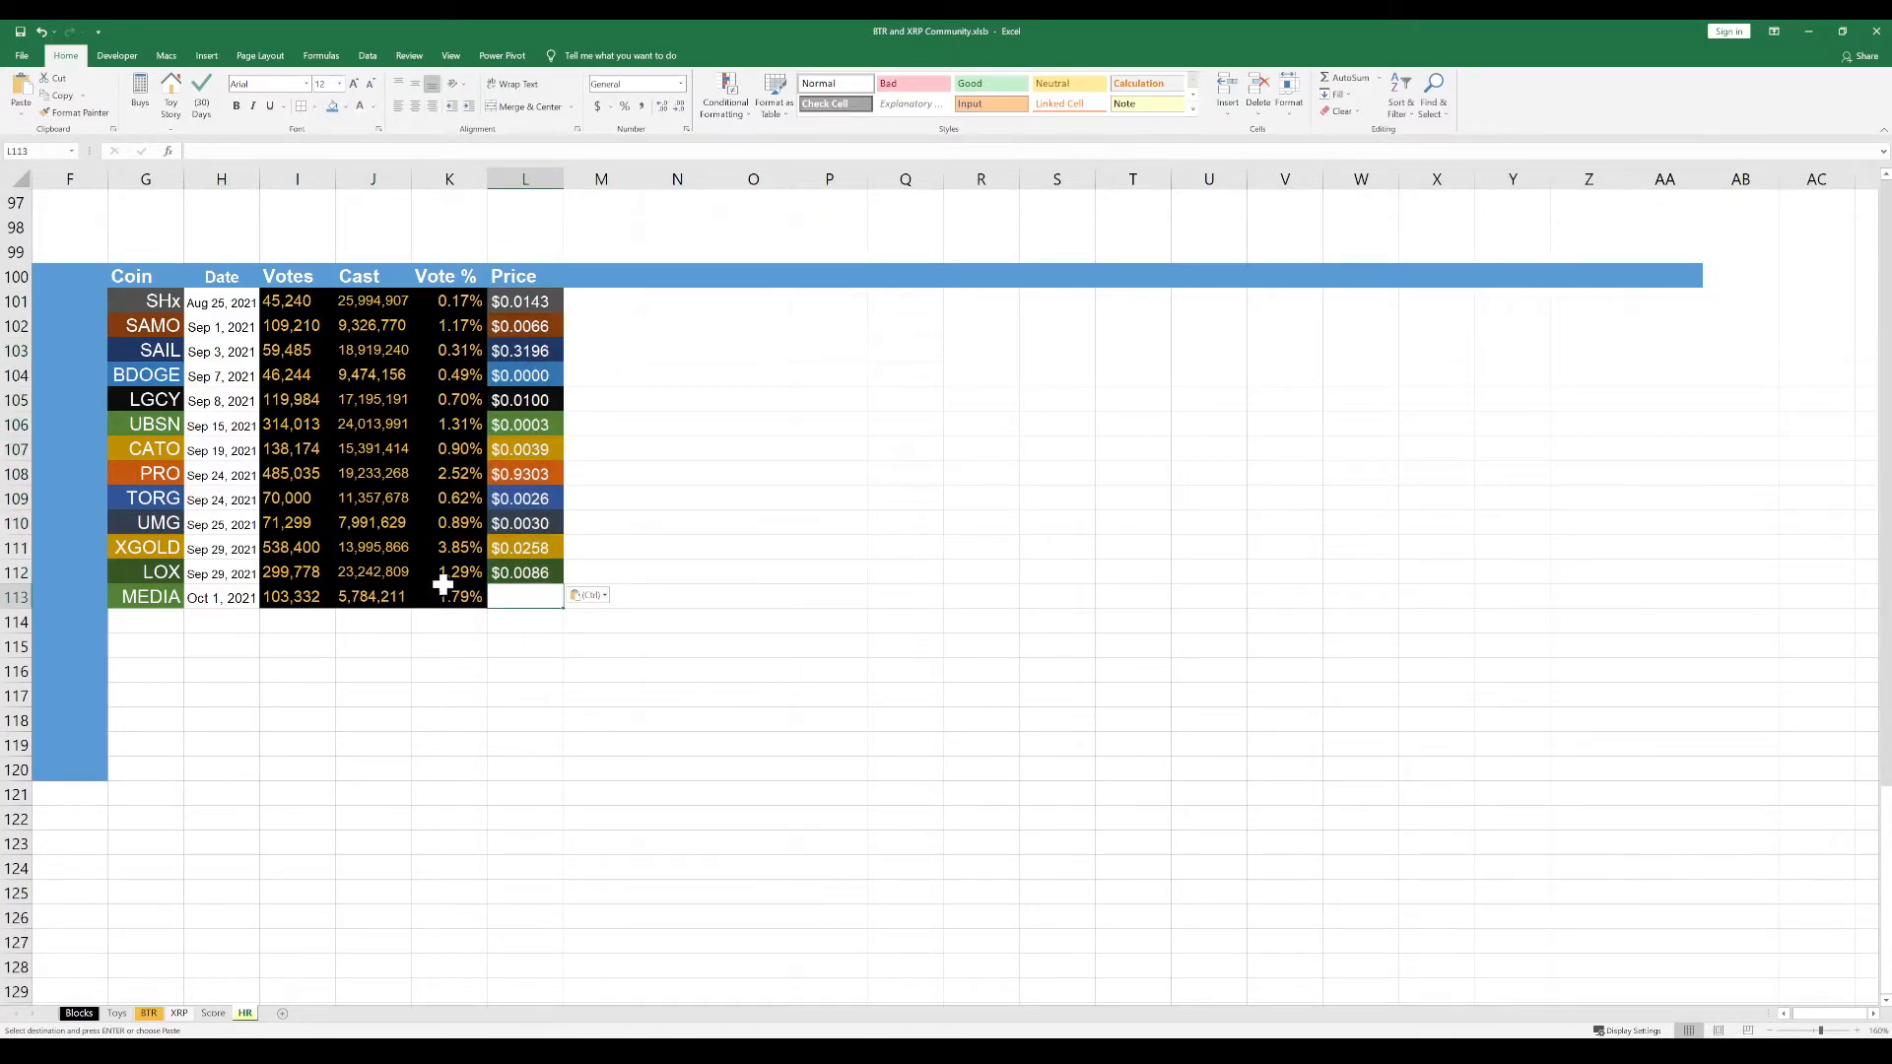
pyautogui.click(508, 430)
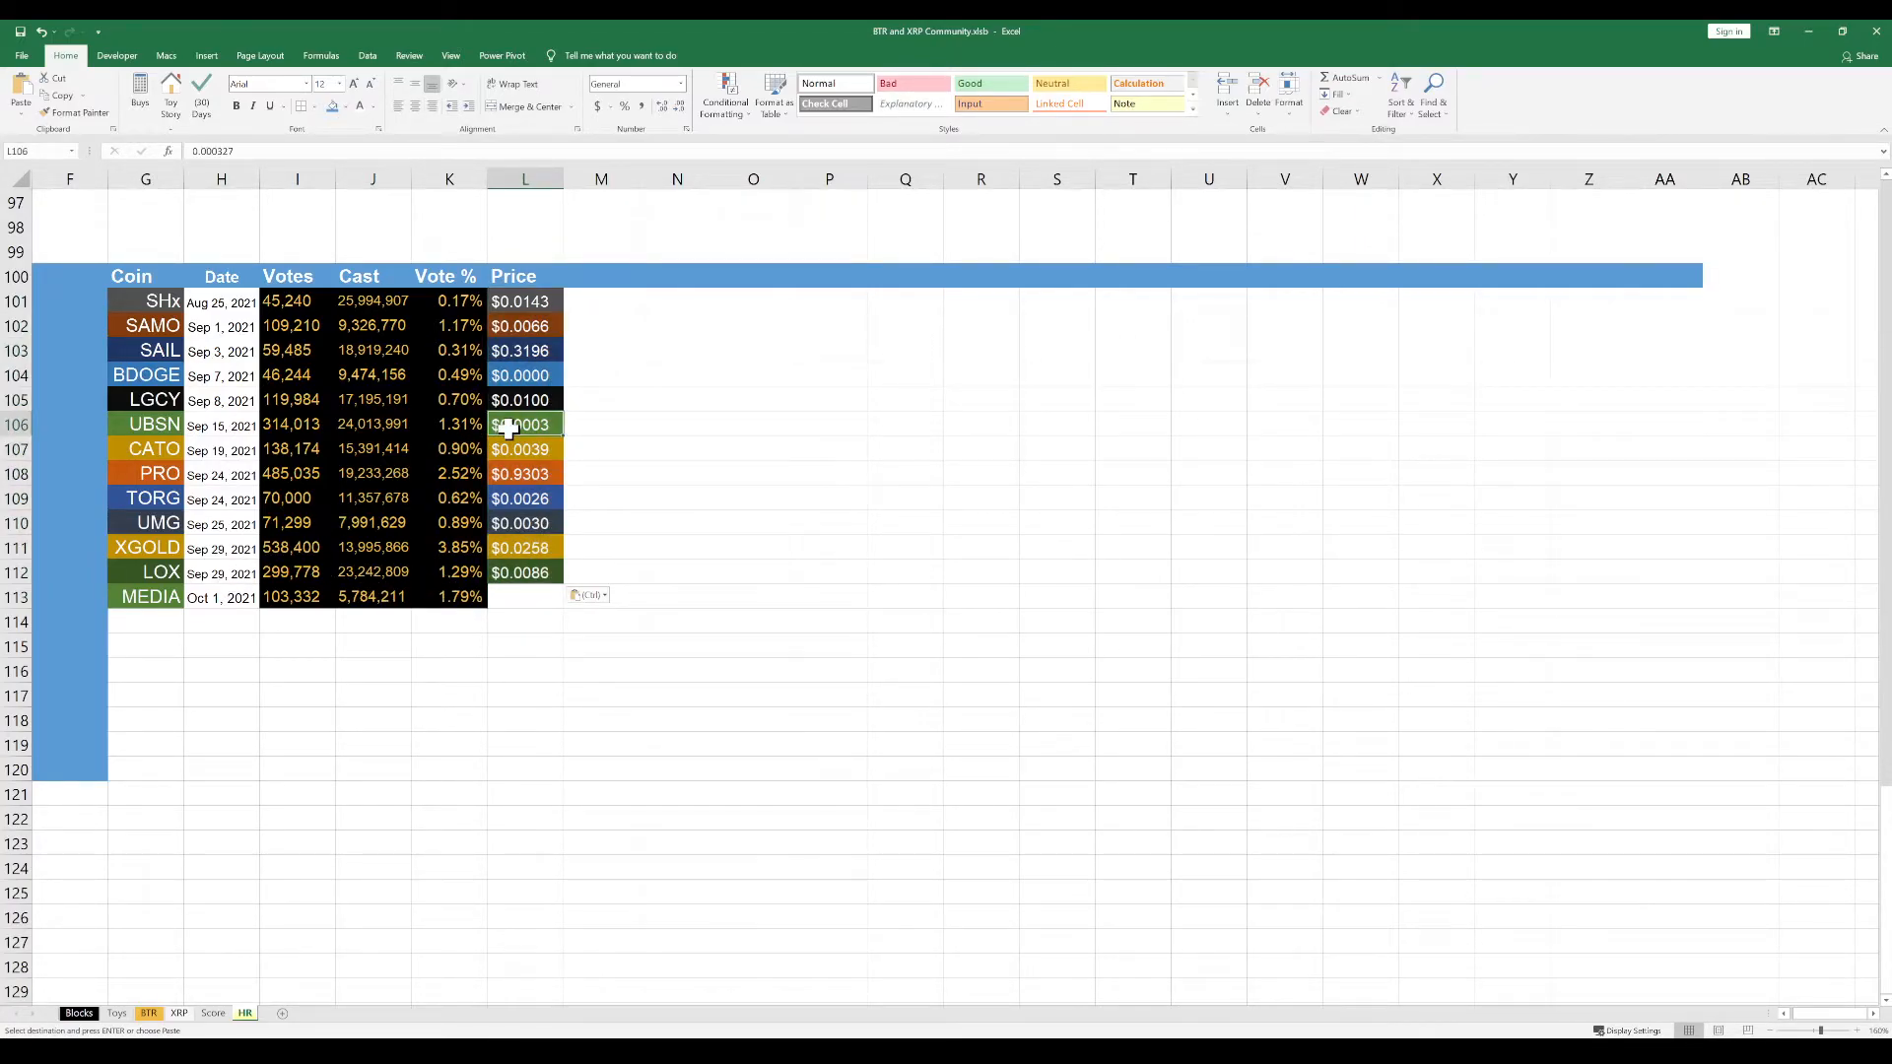
pyautogui.hotkey('ctrl', 'c')
pyautogui.click(507, 598)
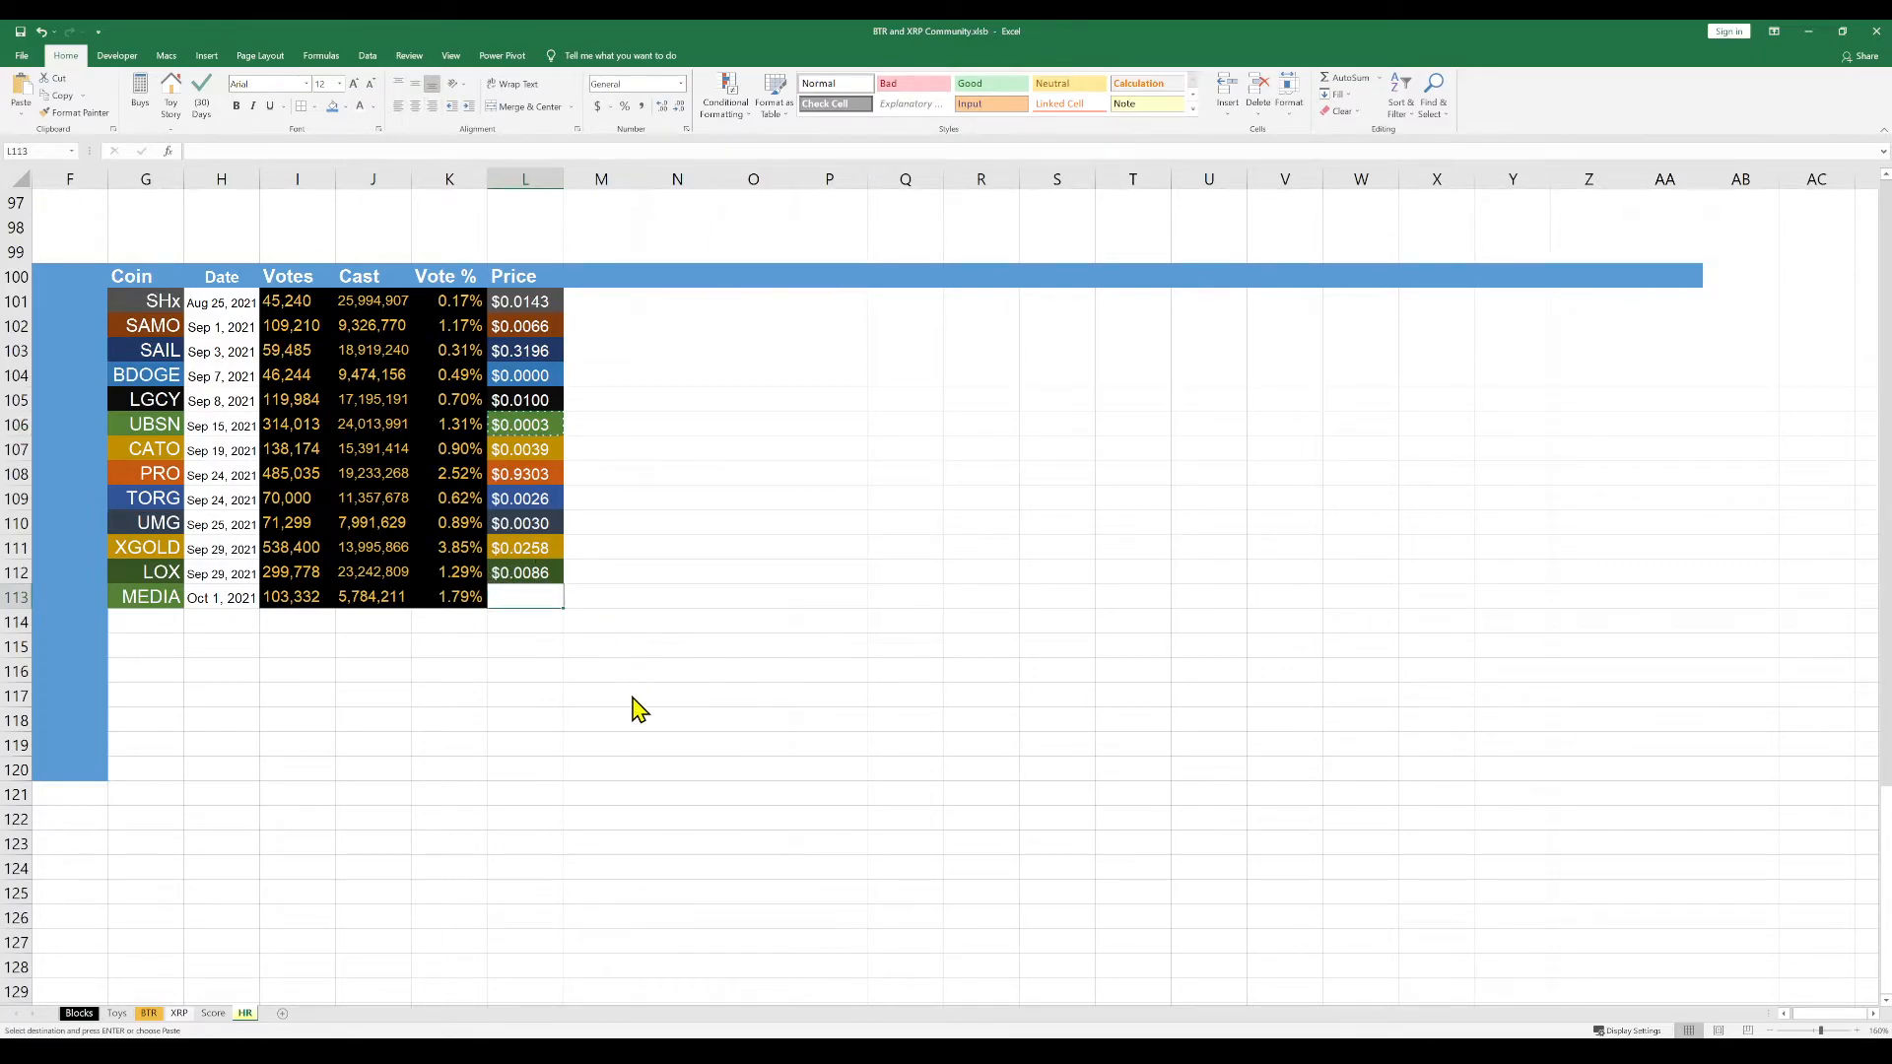
pyautogui.hotkey('ctrl', 'v')
pyautogui.click(667, 537)
pyautogui.click(556, 596)
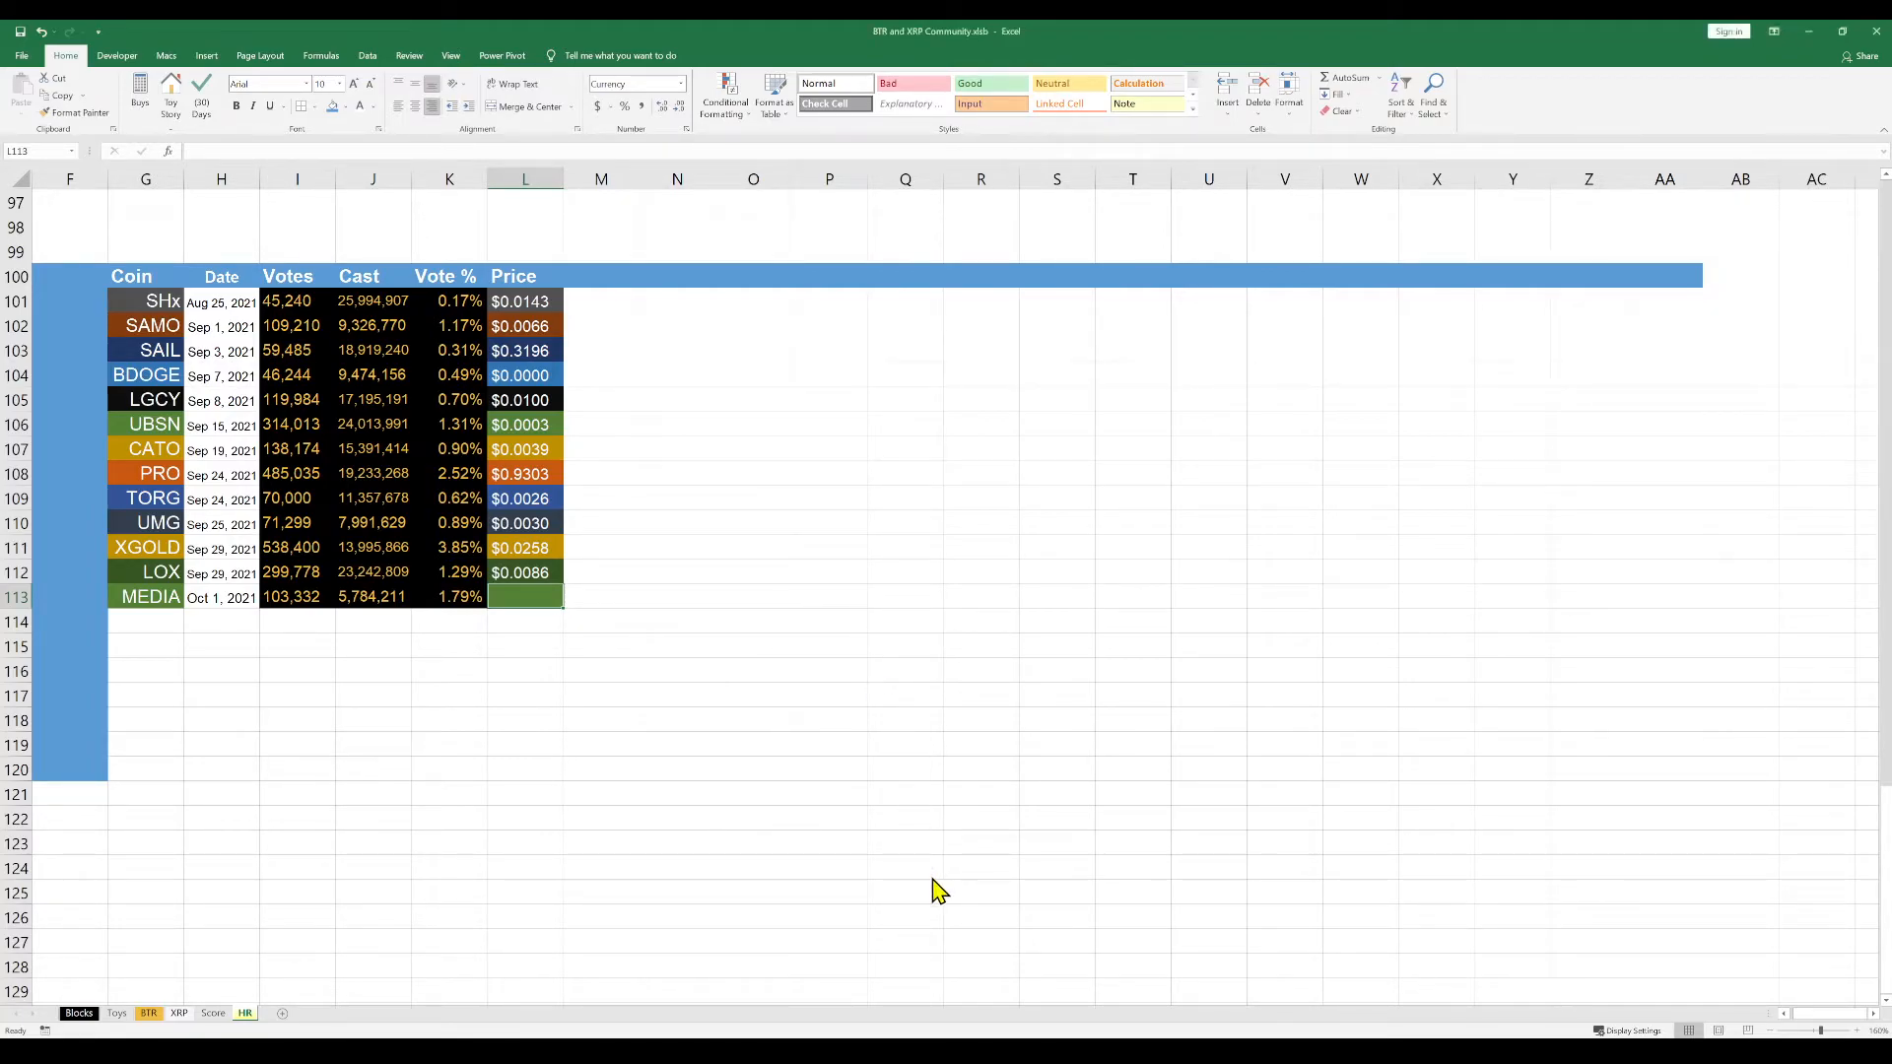
# Copy the MEDIA price 47.8000 from the source window into cell L113
pyautogui.click(611, 580)
pyautogui.click(548, 594)
pyautogui.click(544, 1051)
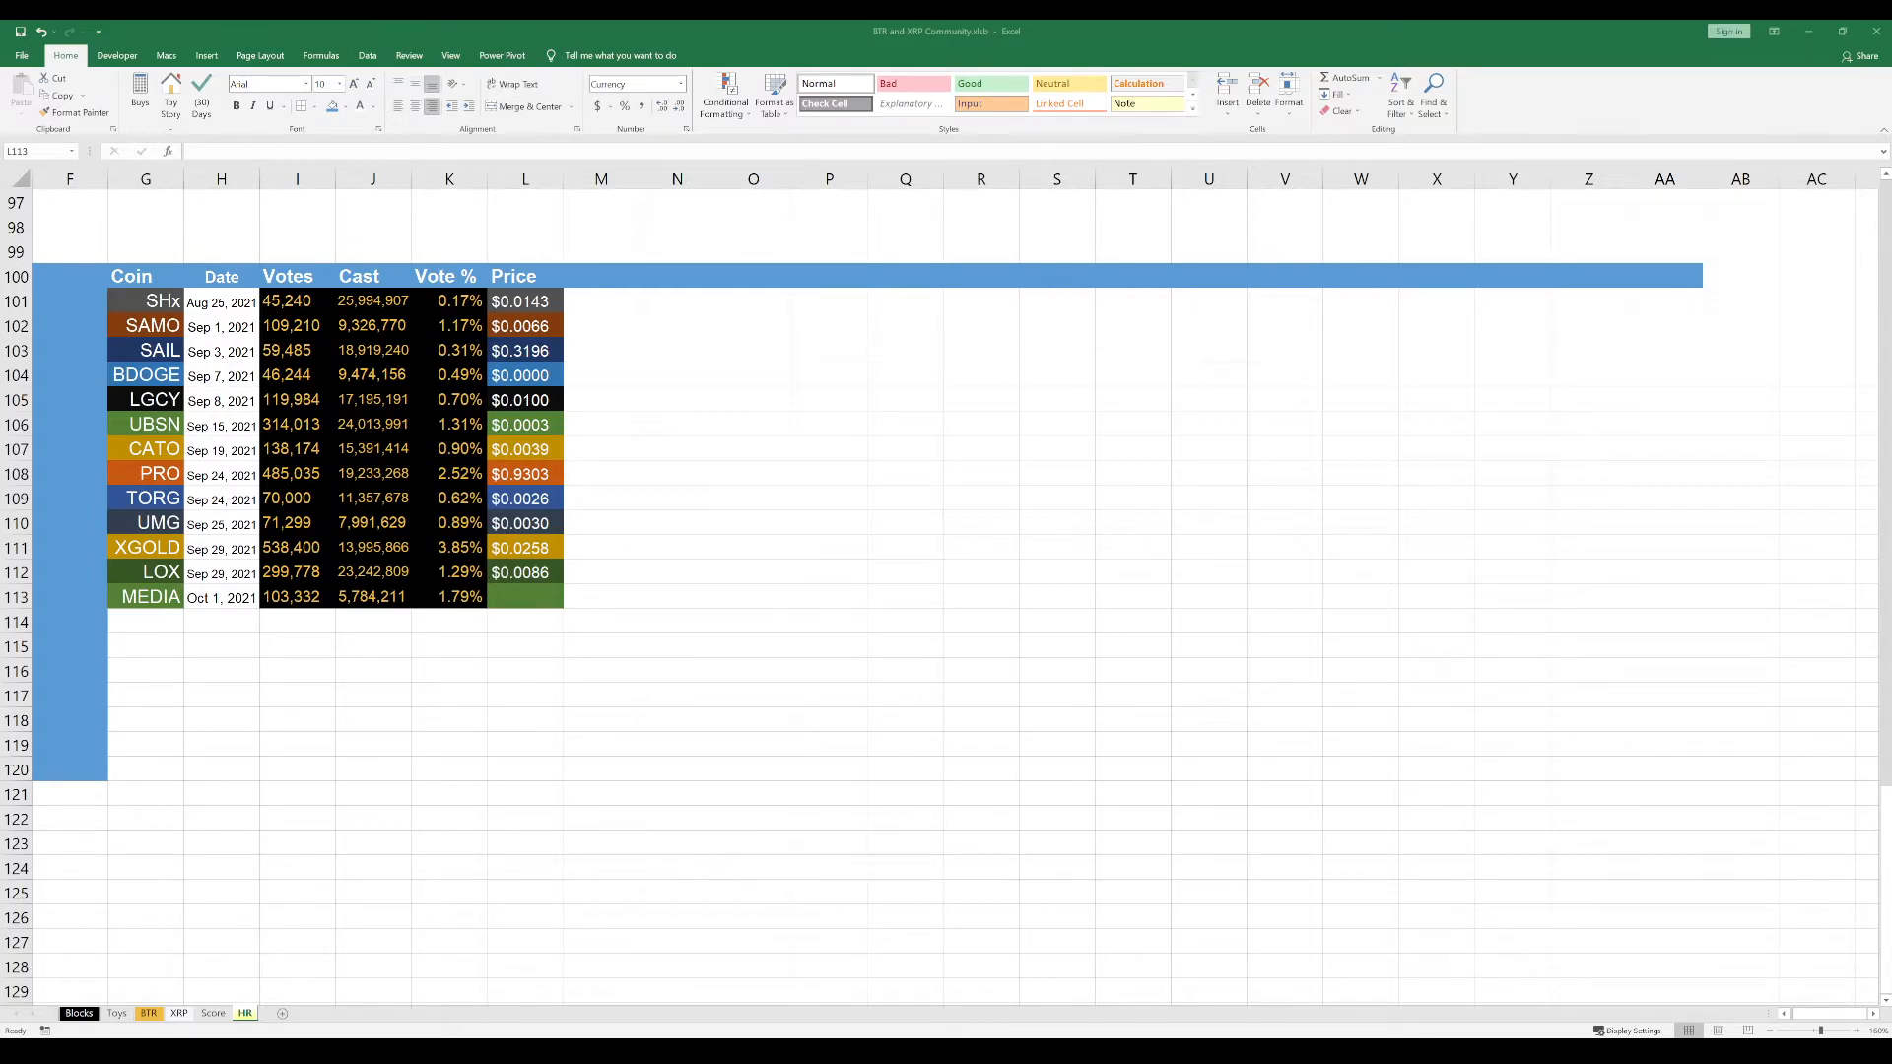
pyautogui.hotkey('alt', 'Tab')
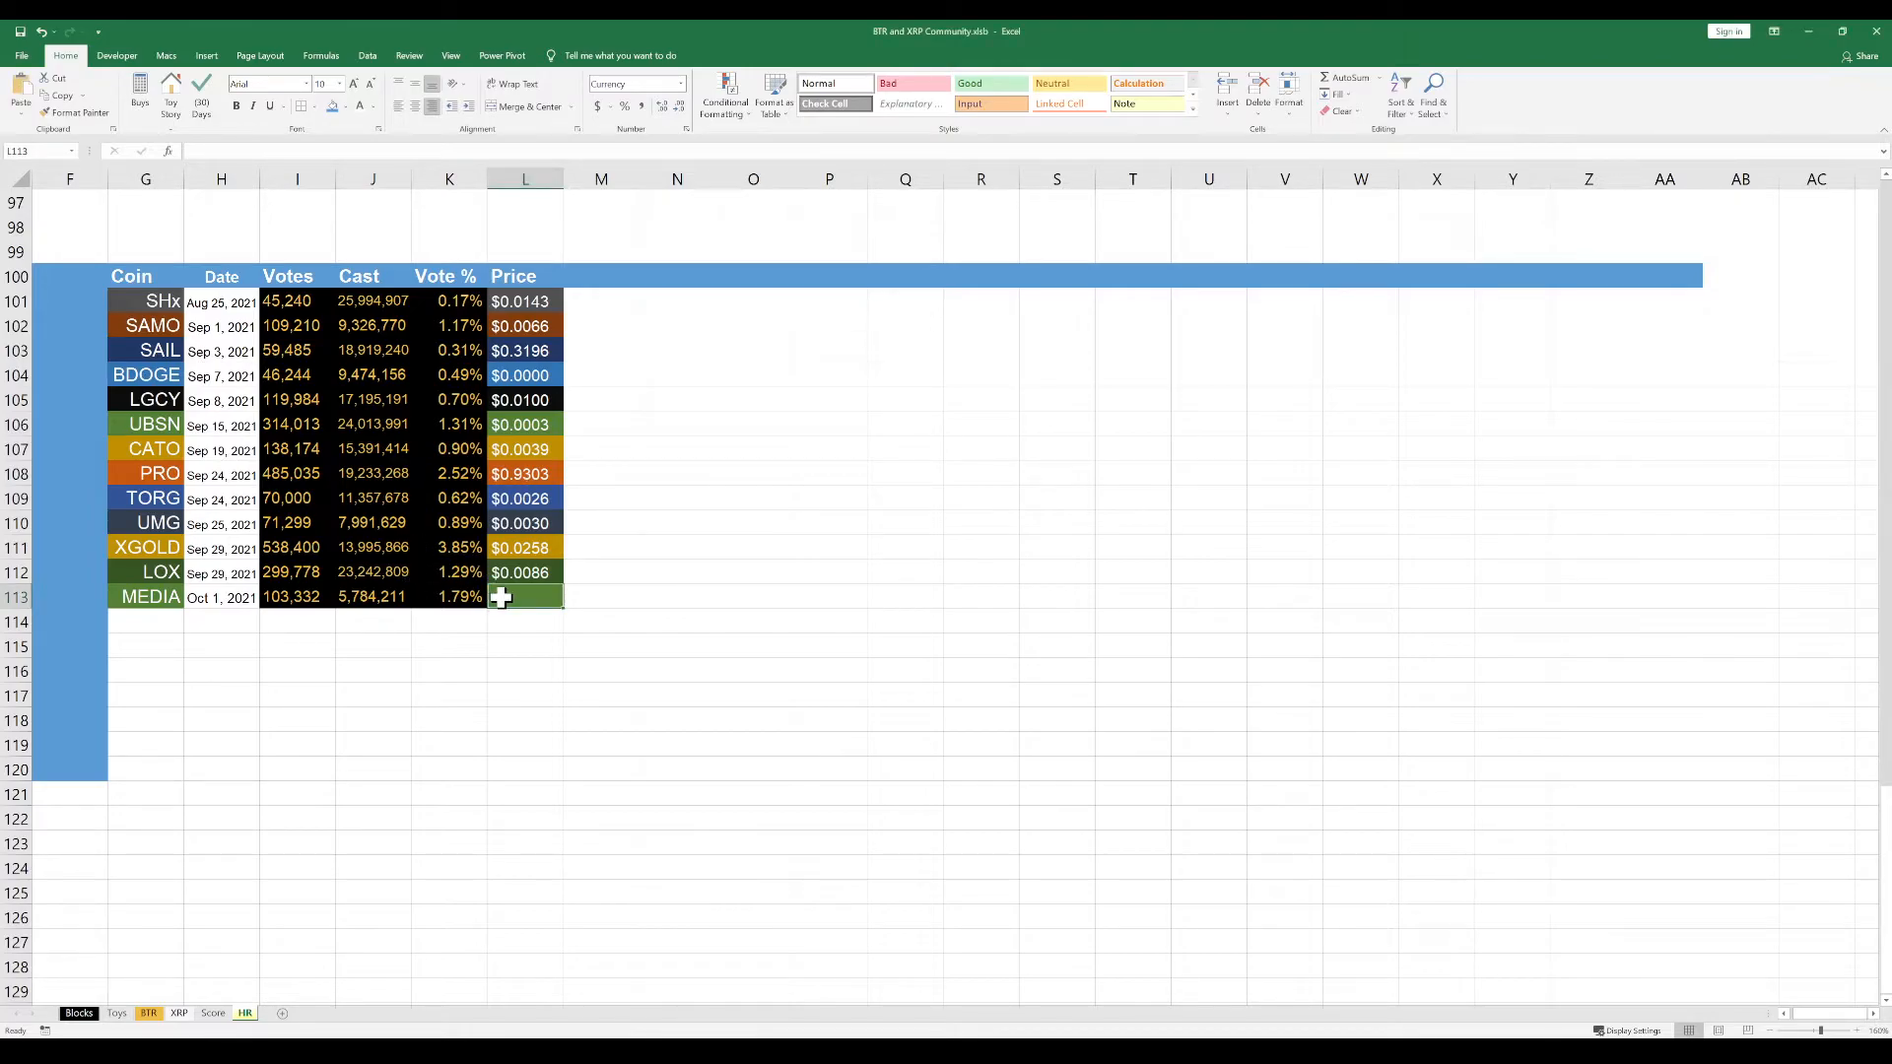
pyautogui.doubleClick(517, 598)
pyautogui.hotkey('ctrl', 'v')
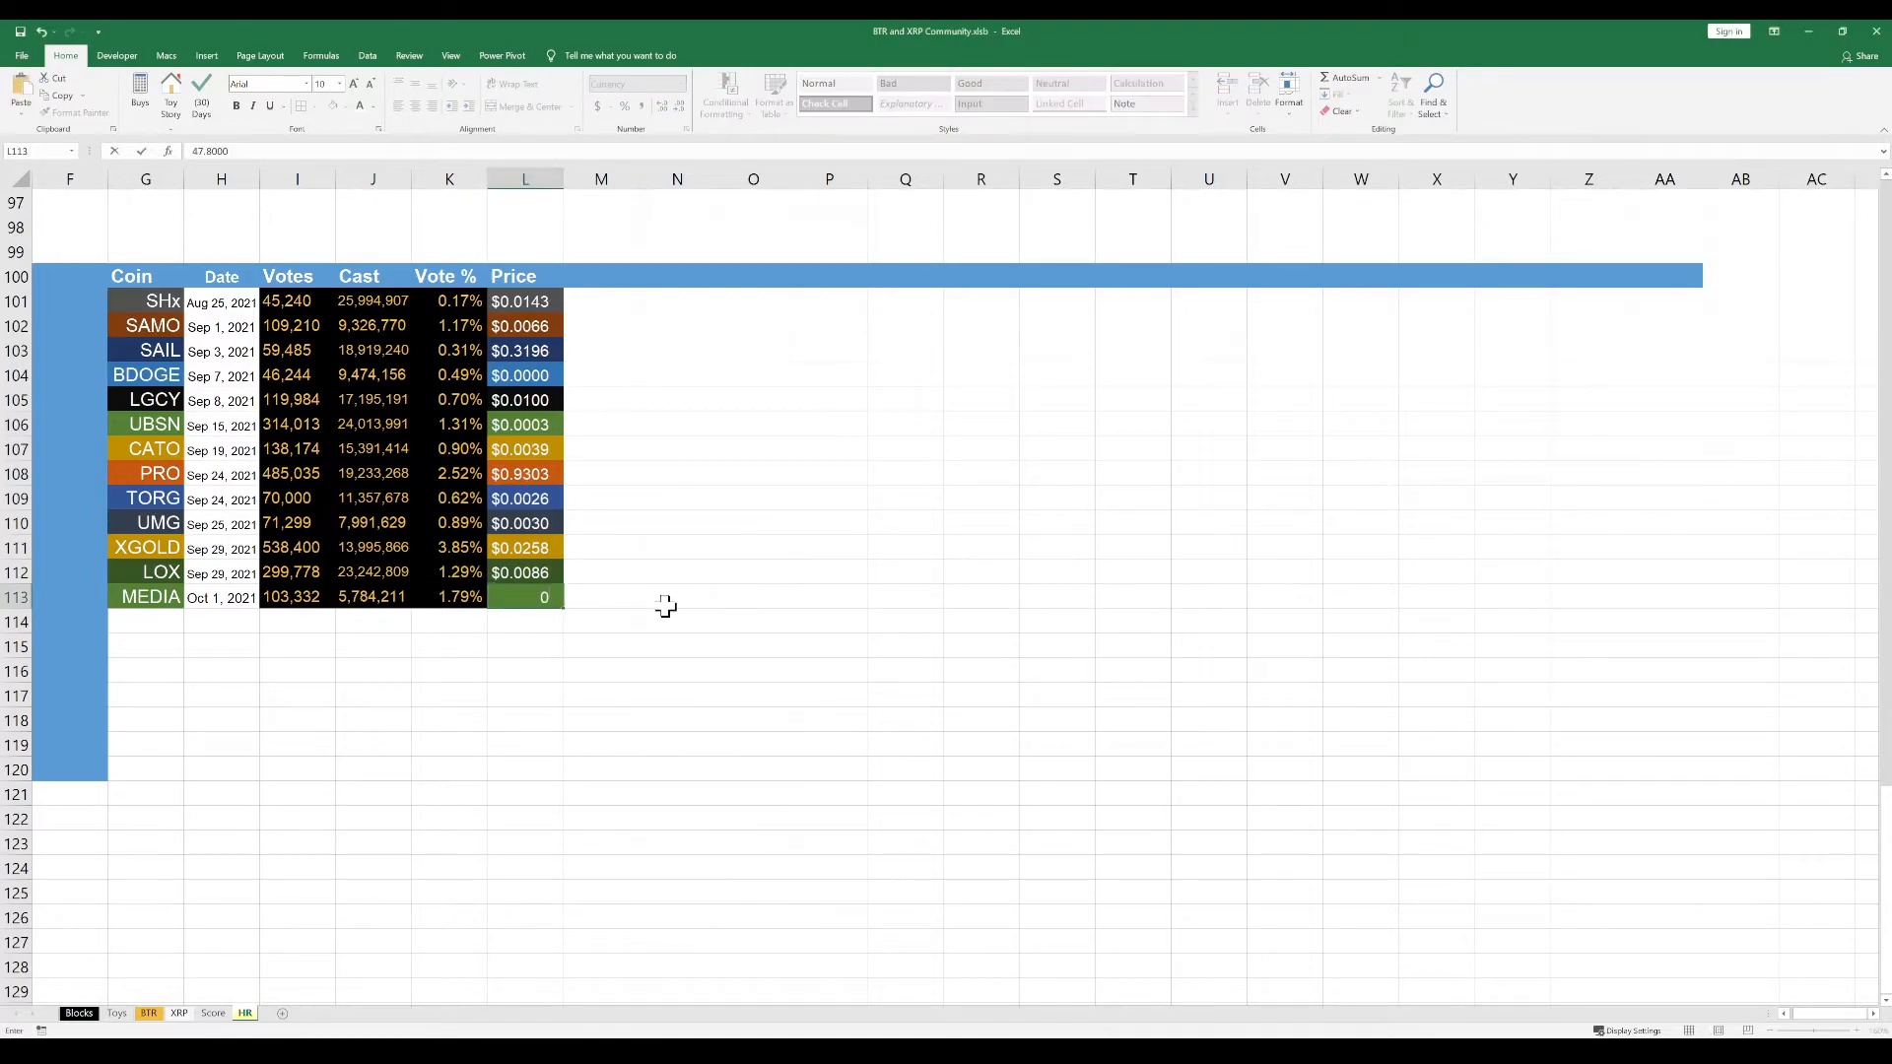
pyautogui.press('Return')
pyautogui.click(509, 728)
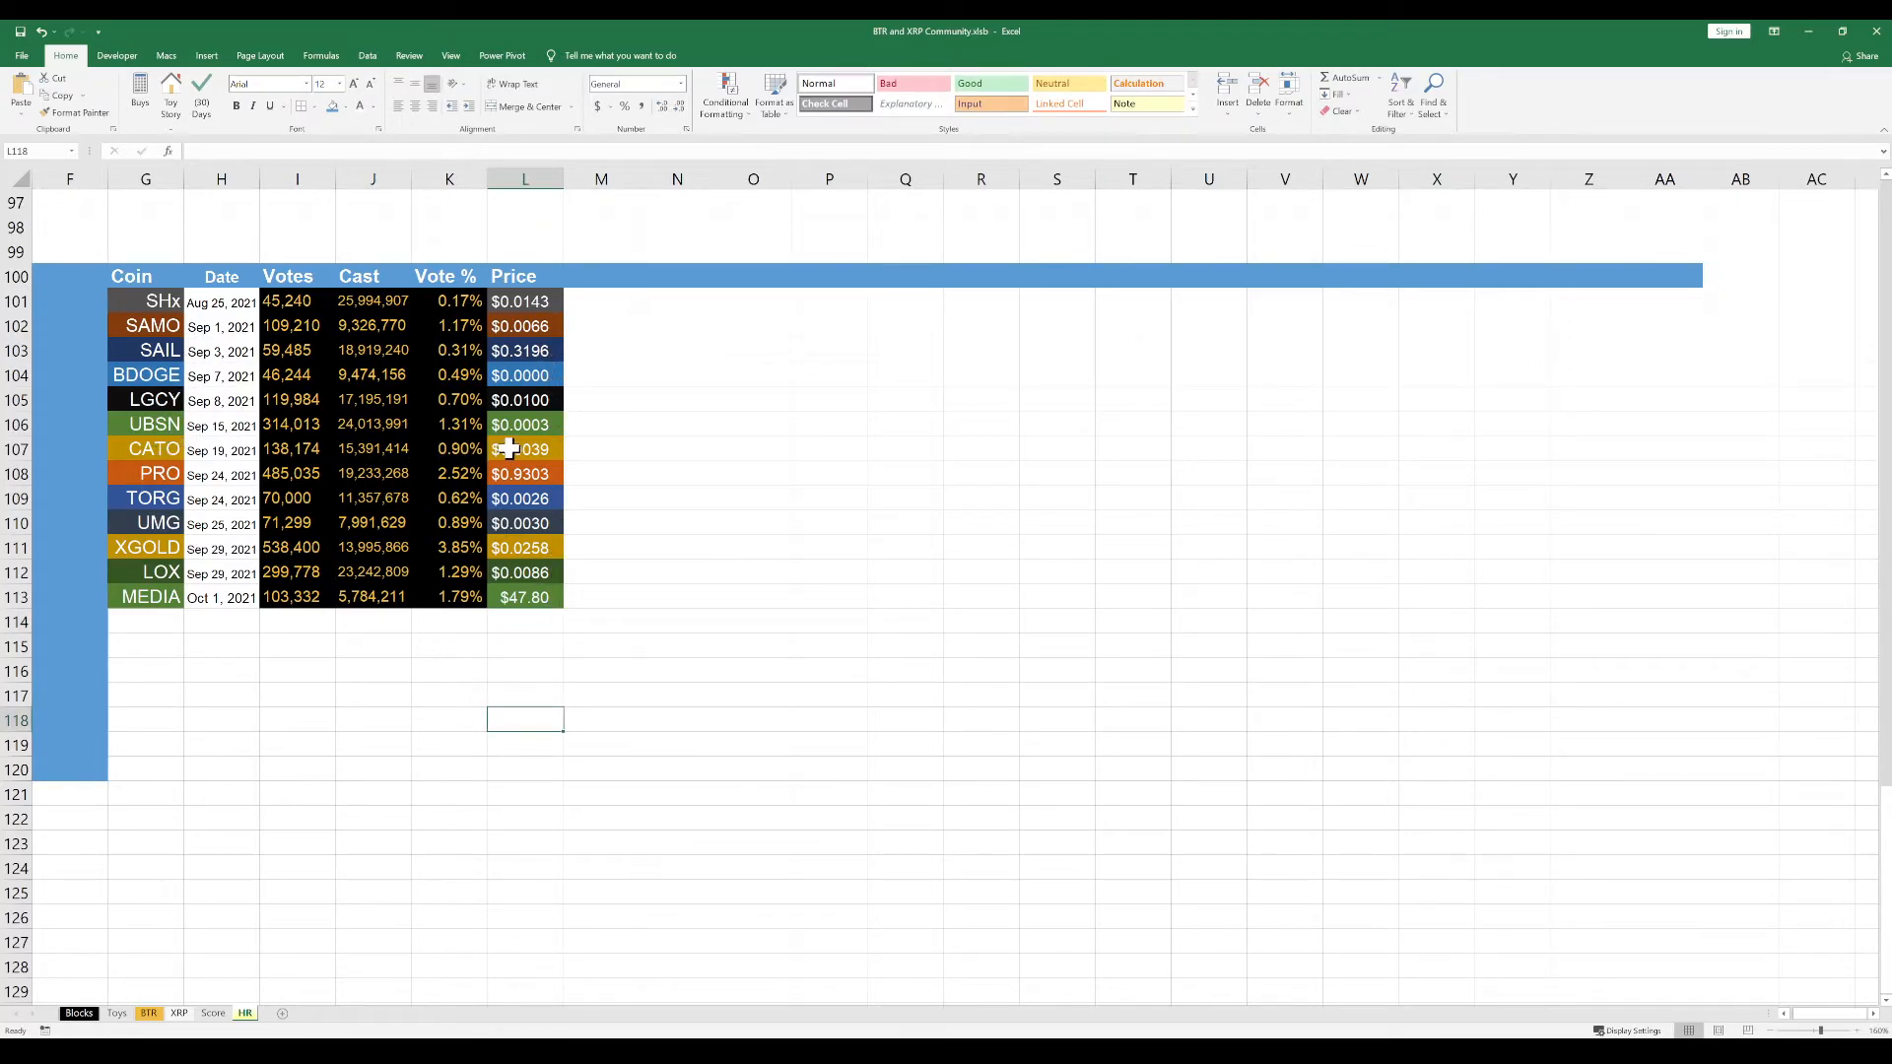
# Review the coin prices in L101:L113, comparing individual cells from SHx down to MEDIA
pyautogui.moveTo(515, 423); pyautogui.dragTo(529, 600)
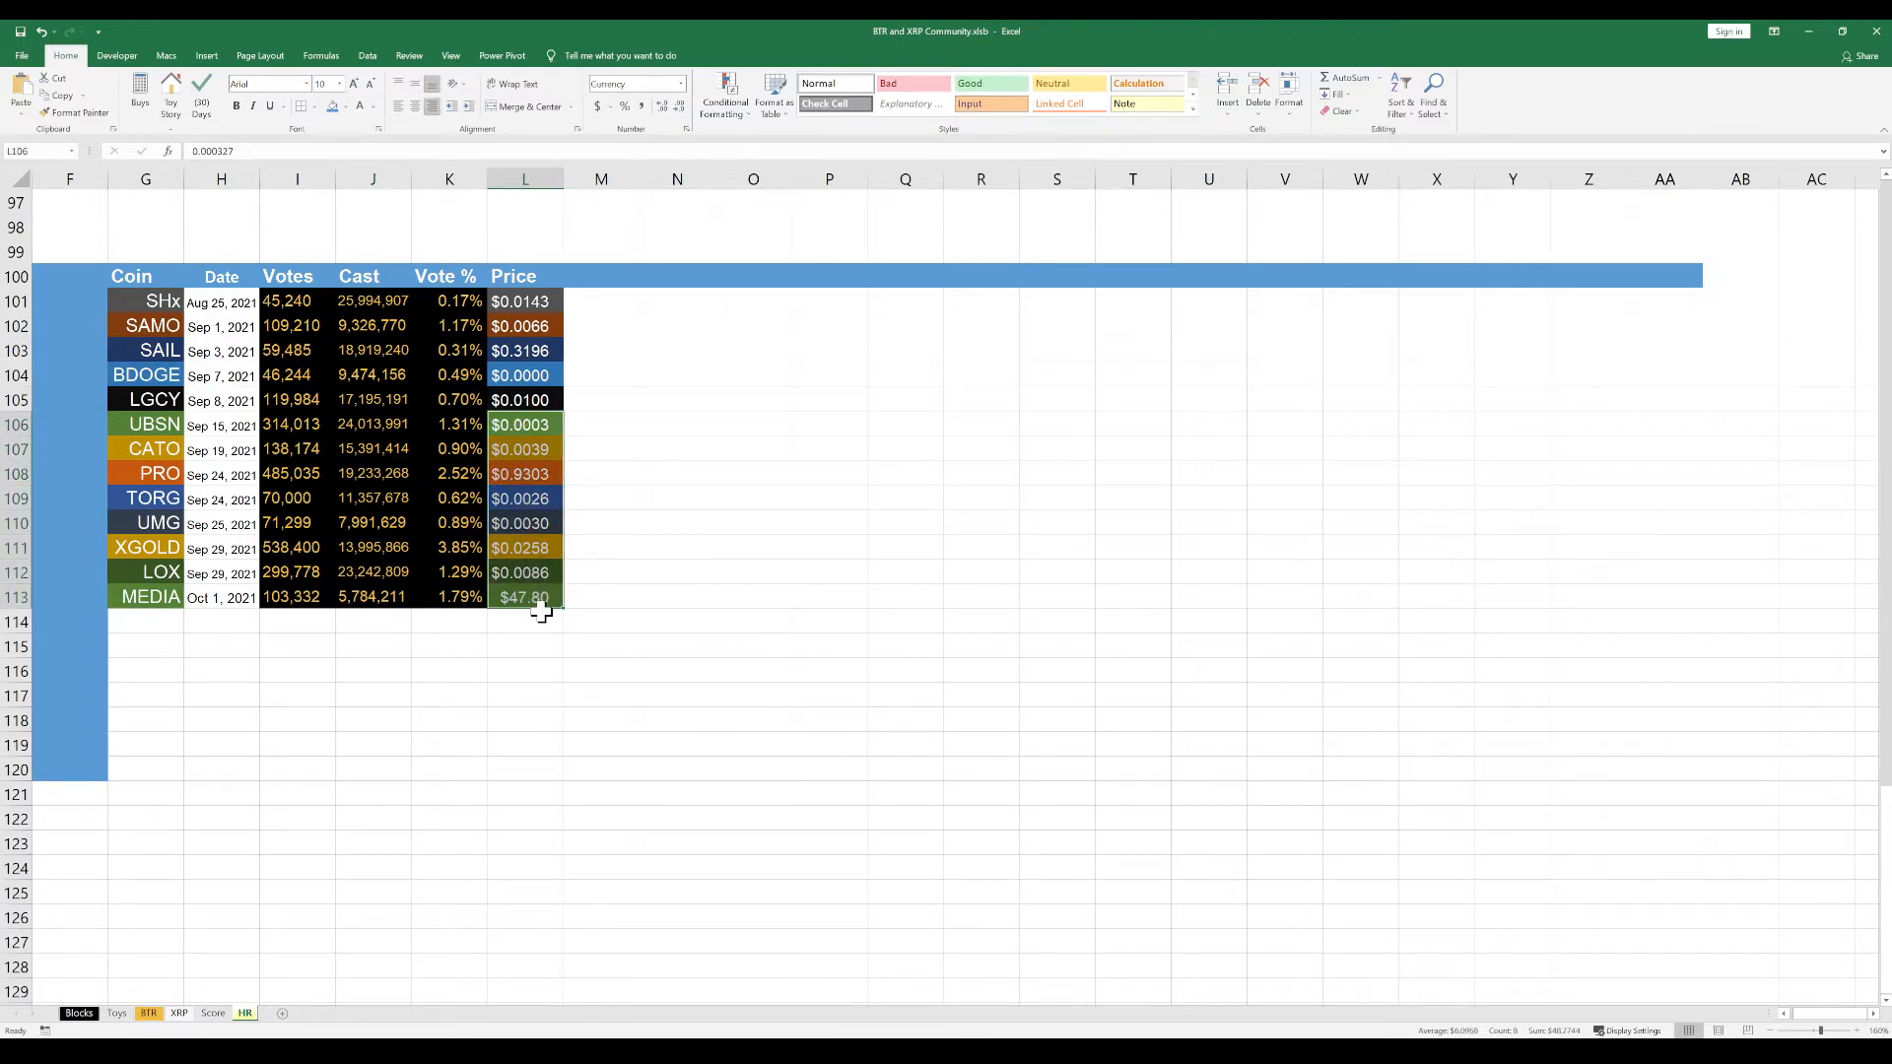
pyautogui.click(495, 653)
pyautogui.click(543, 454)
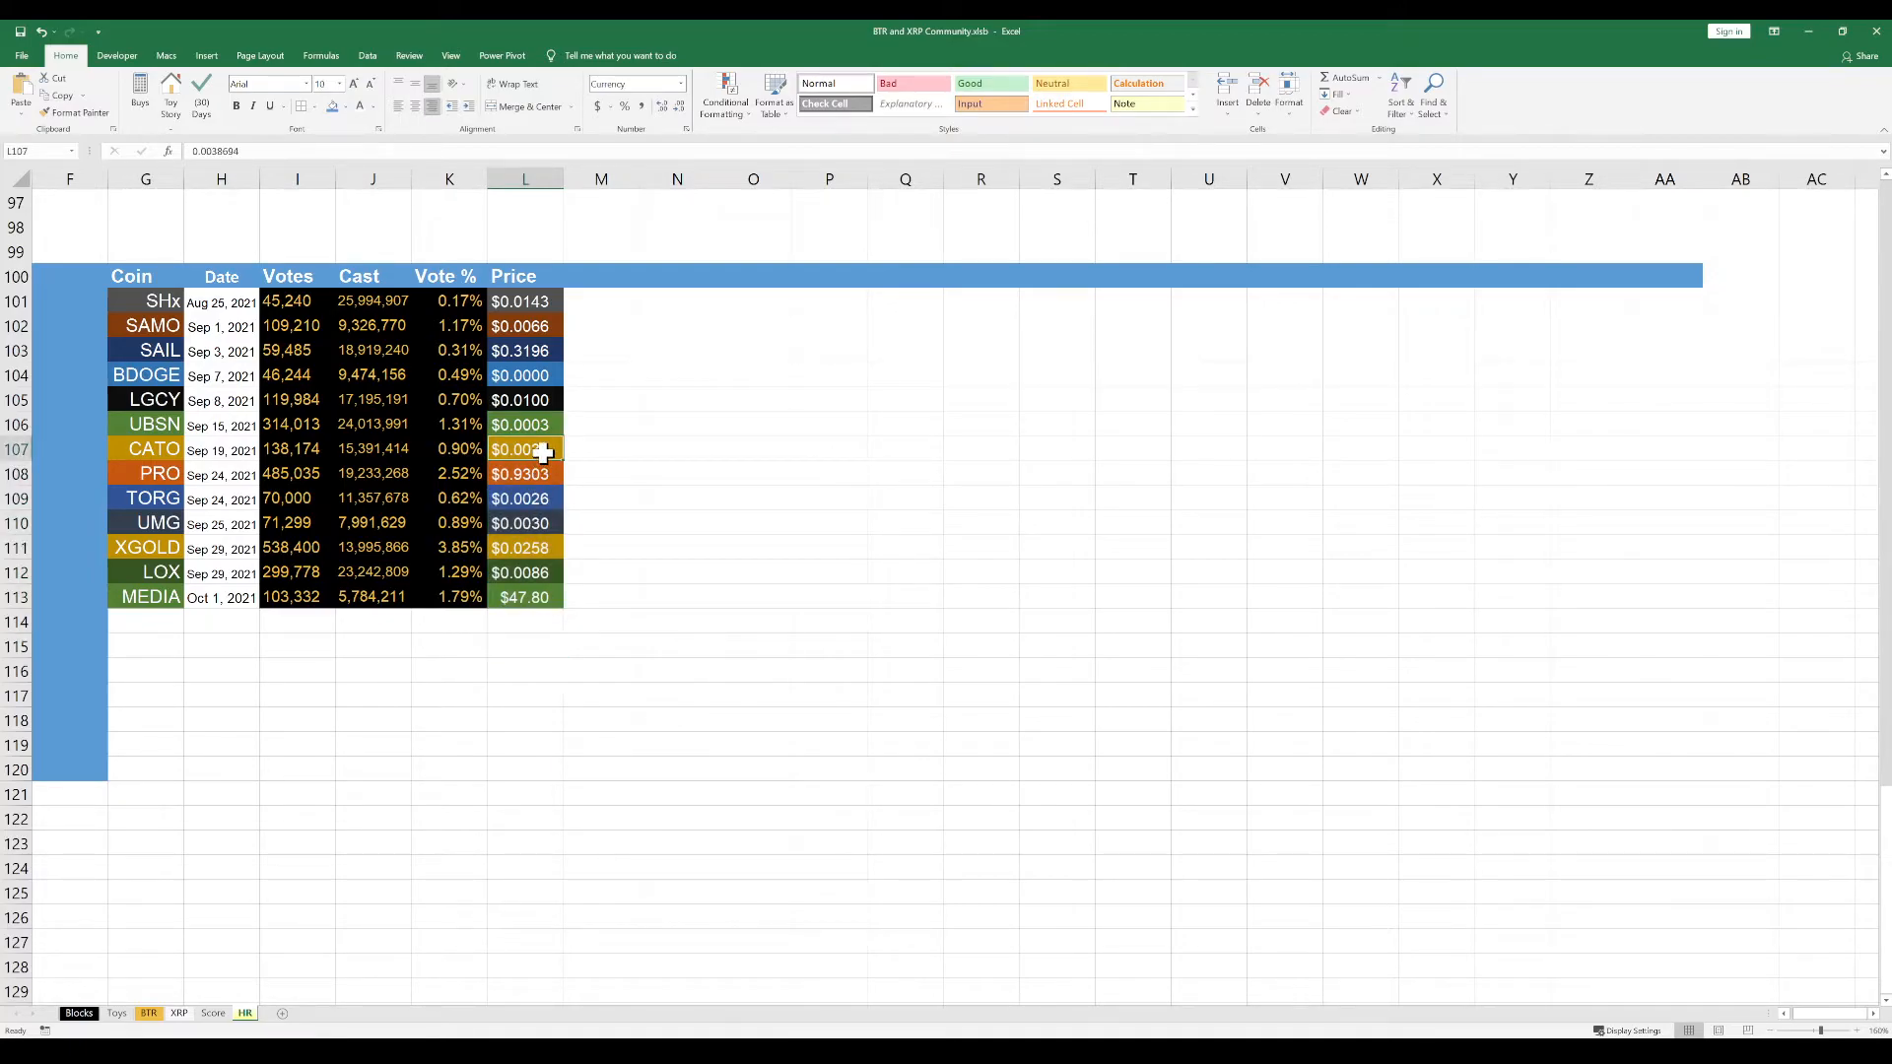
pyautogui.click(519, 596)
pyautogui.click(518, 571)
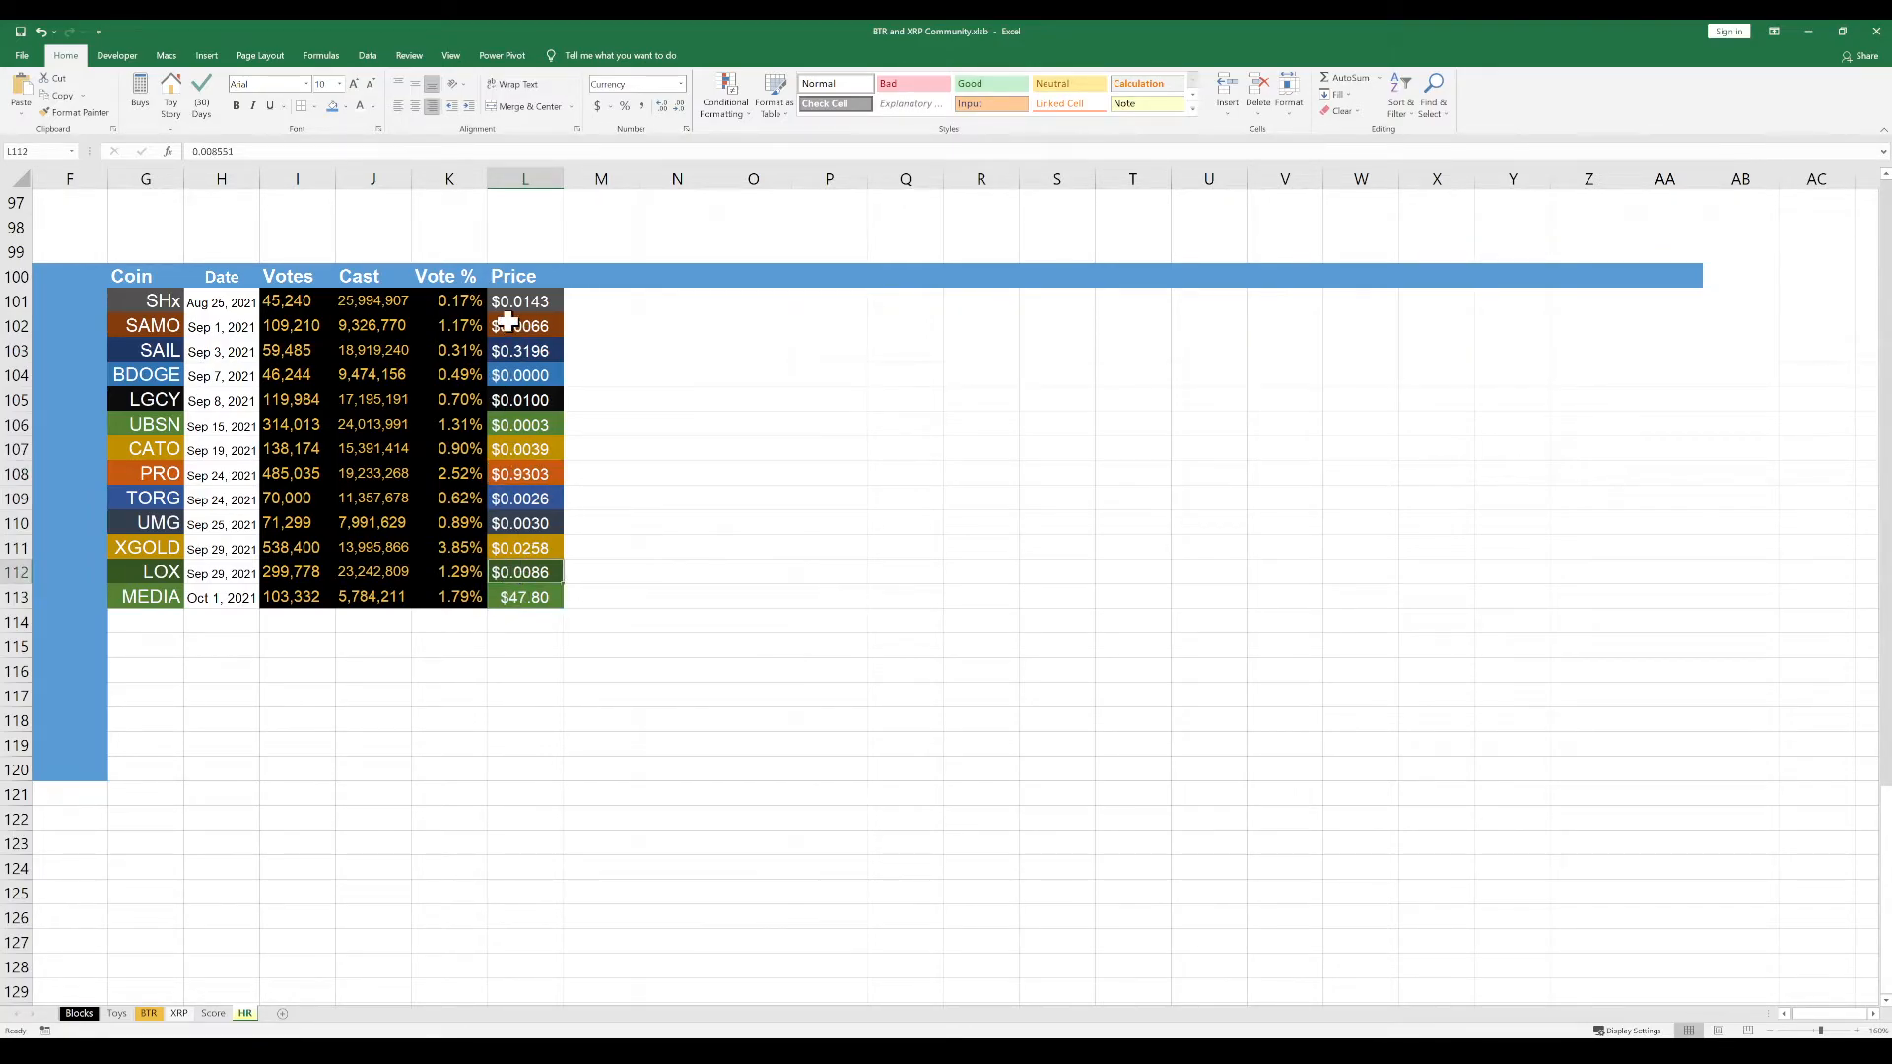
pyautogui.click(533, 305)
pyautogui.click(528, 372)
pyautogui.click(524, 426)
pyautogui.click(519, 475)
pyautogui.click(519, 596)
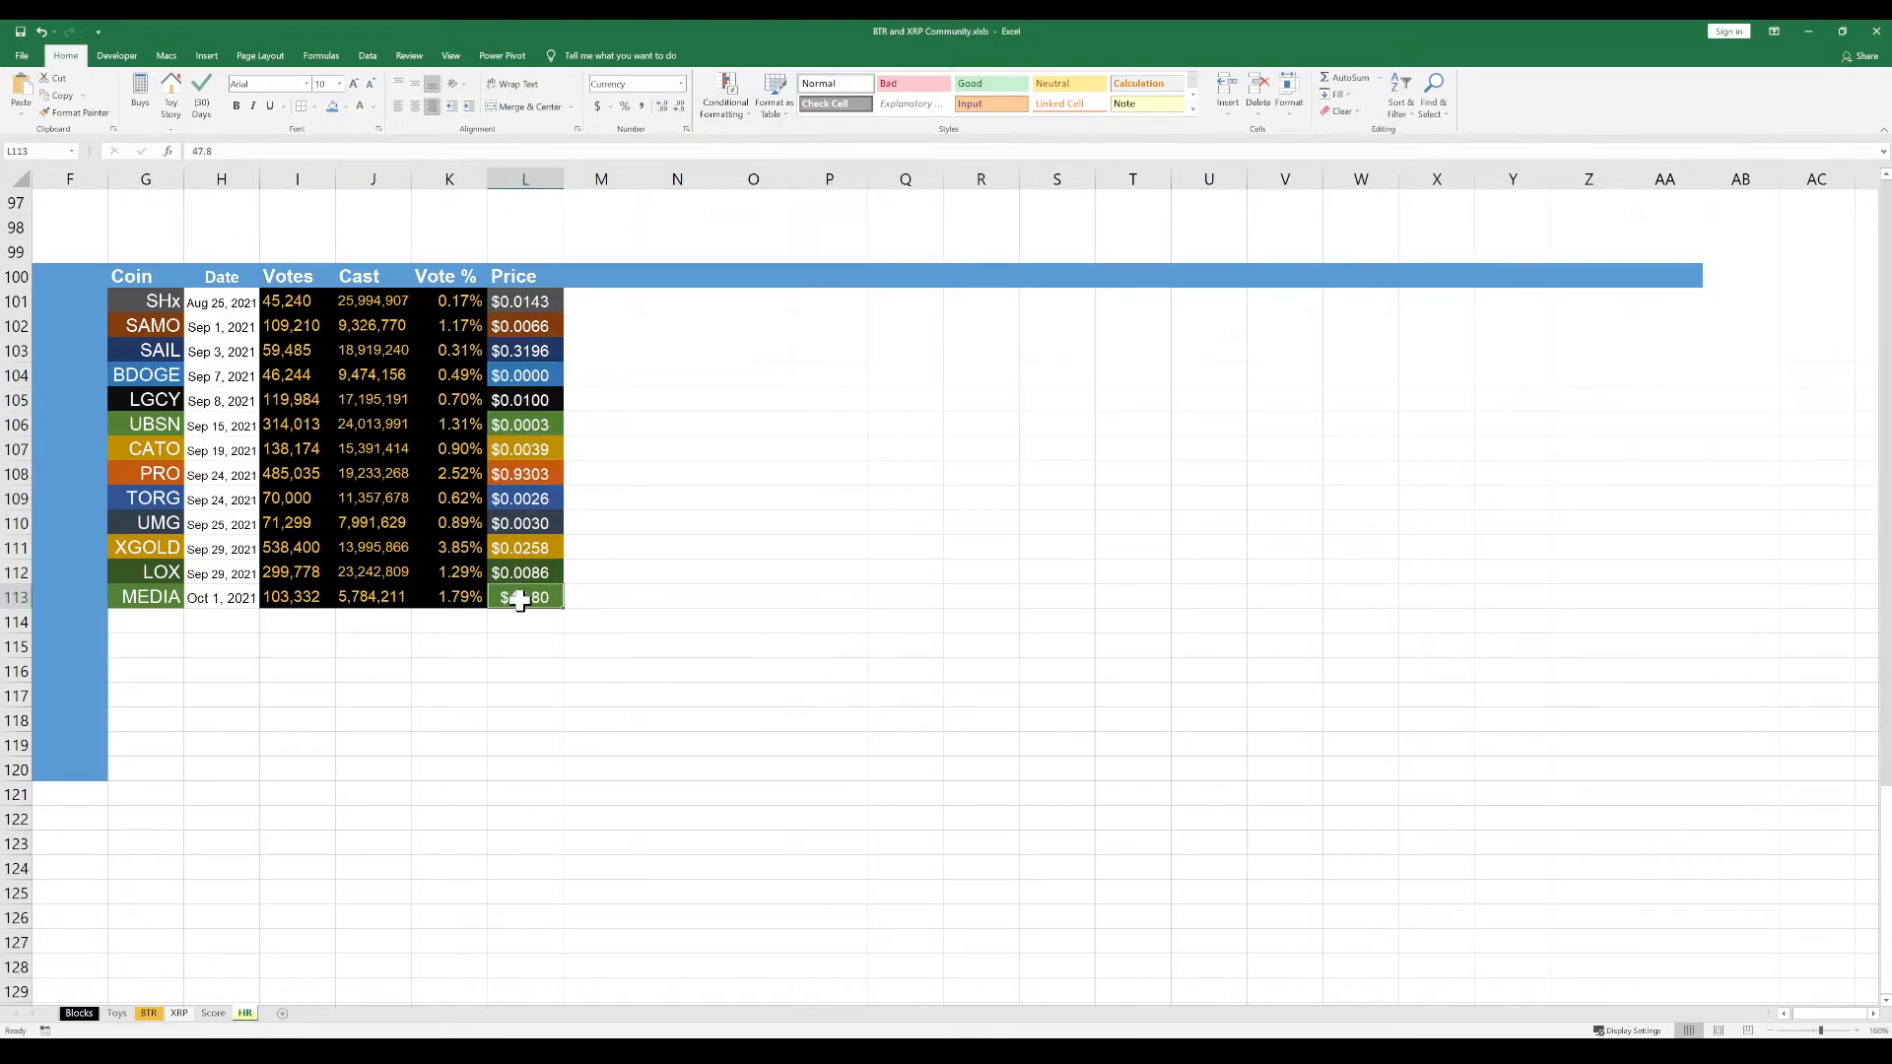
pyautogui.click(530, 496)
pyautogui.moveTo(540, 302); pyautogui.dragTo(540, 589)
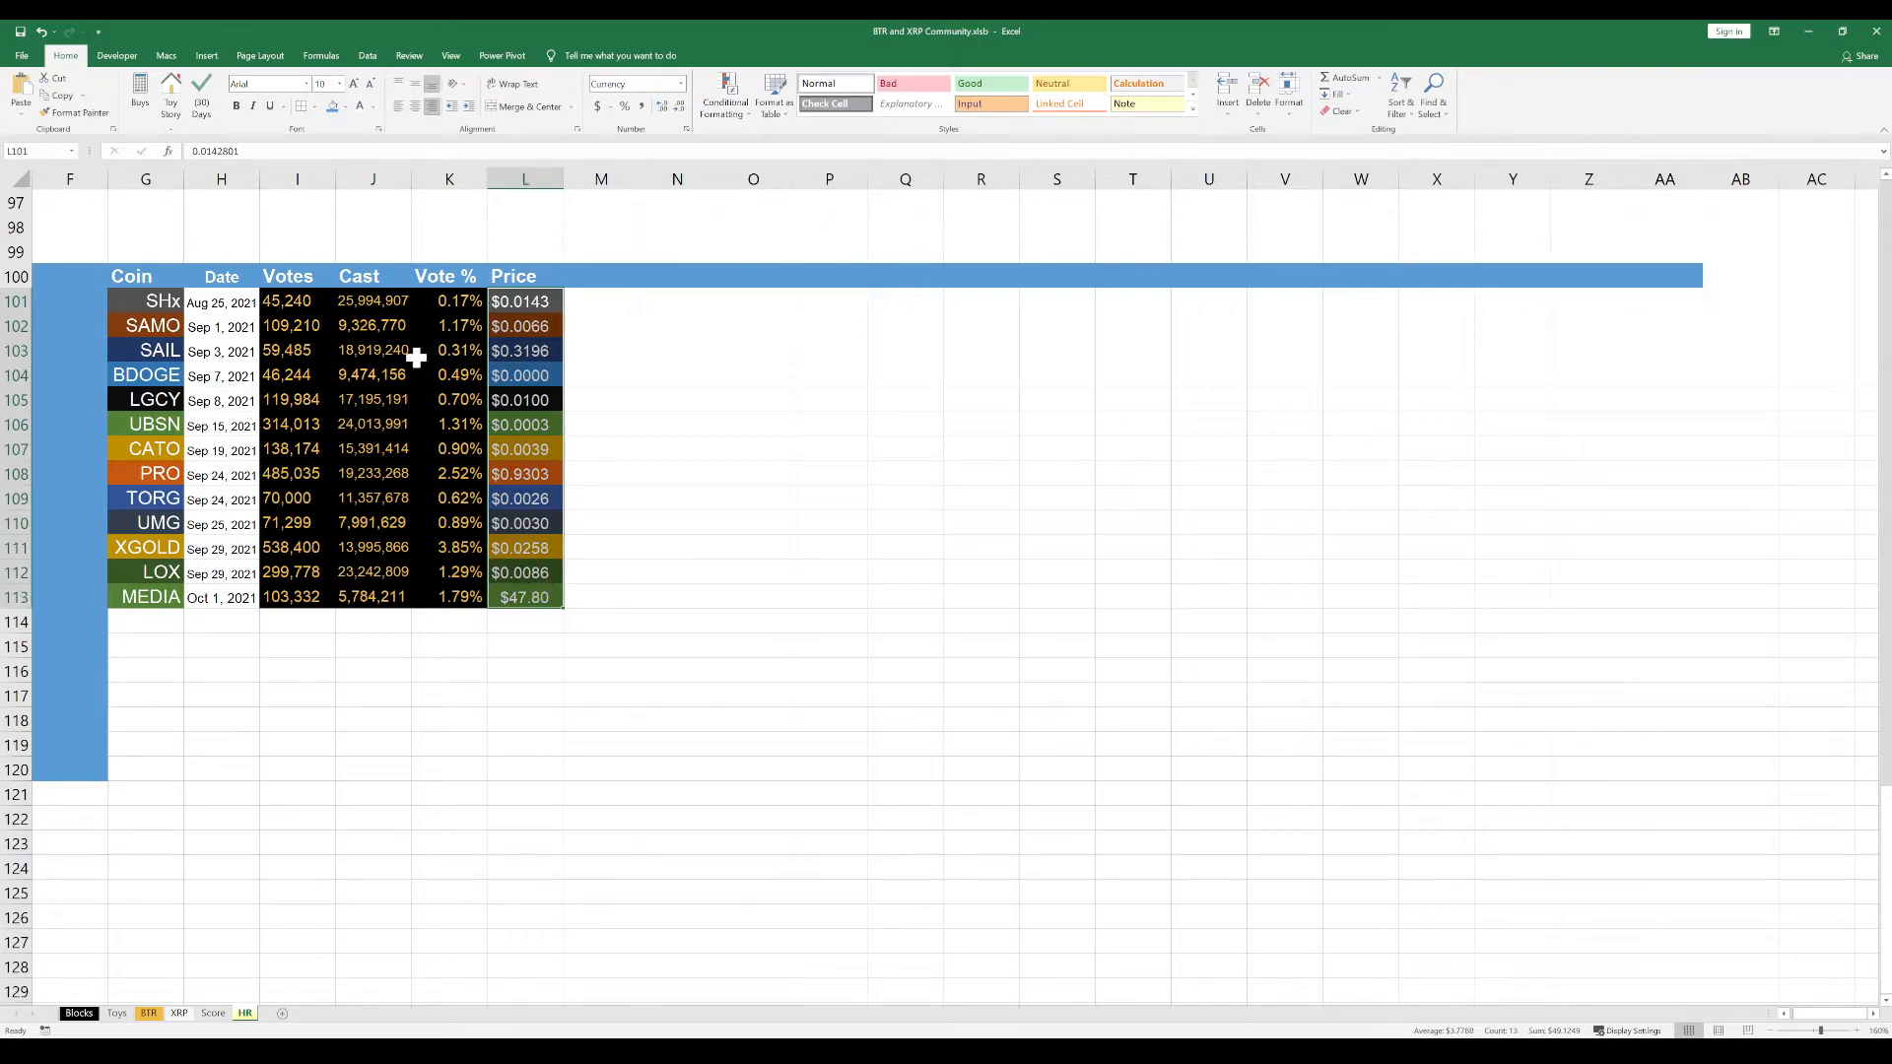
pyautogui.click(543, 325)
pyautogui.moveTo(541, 303); pyautogui.dragTo(524, 591)
pyautogui.click(528, 629)
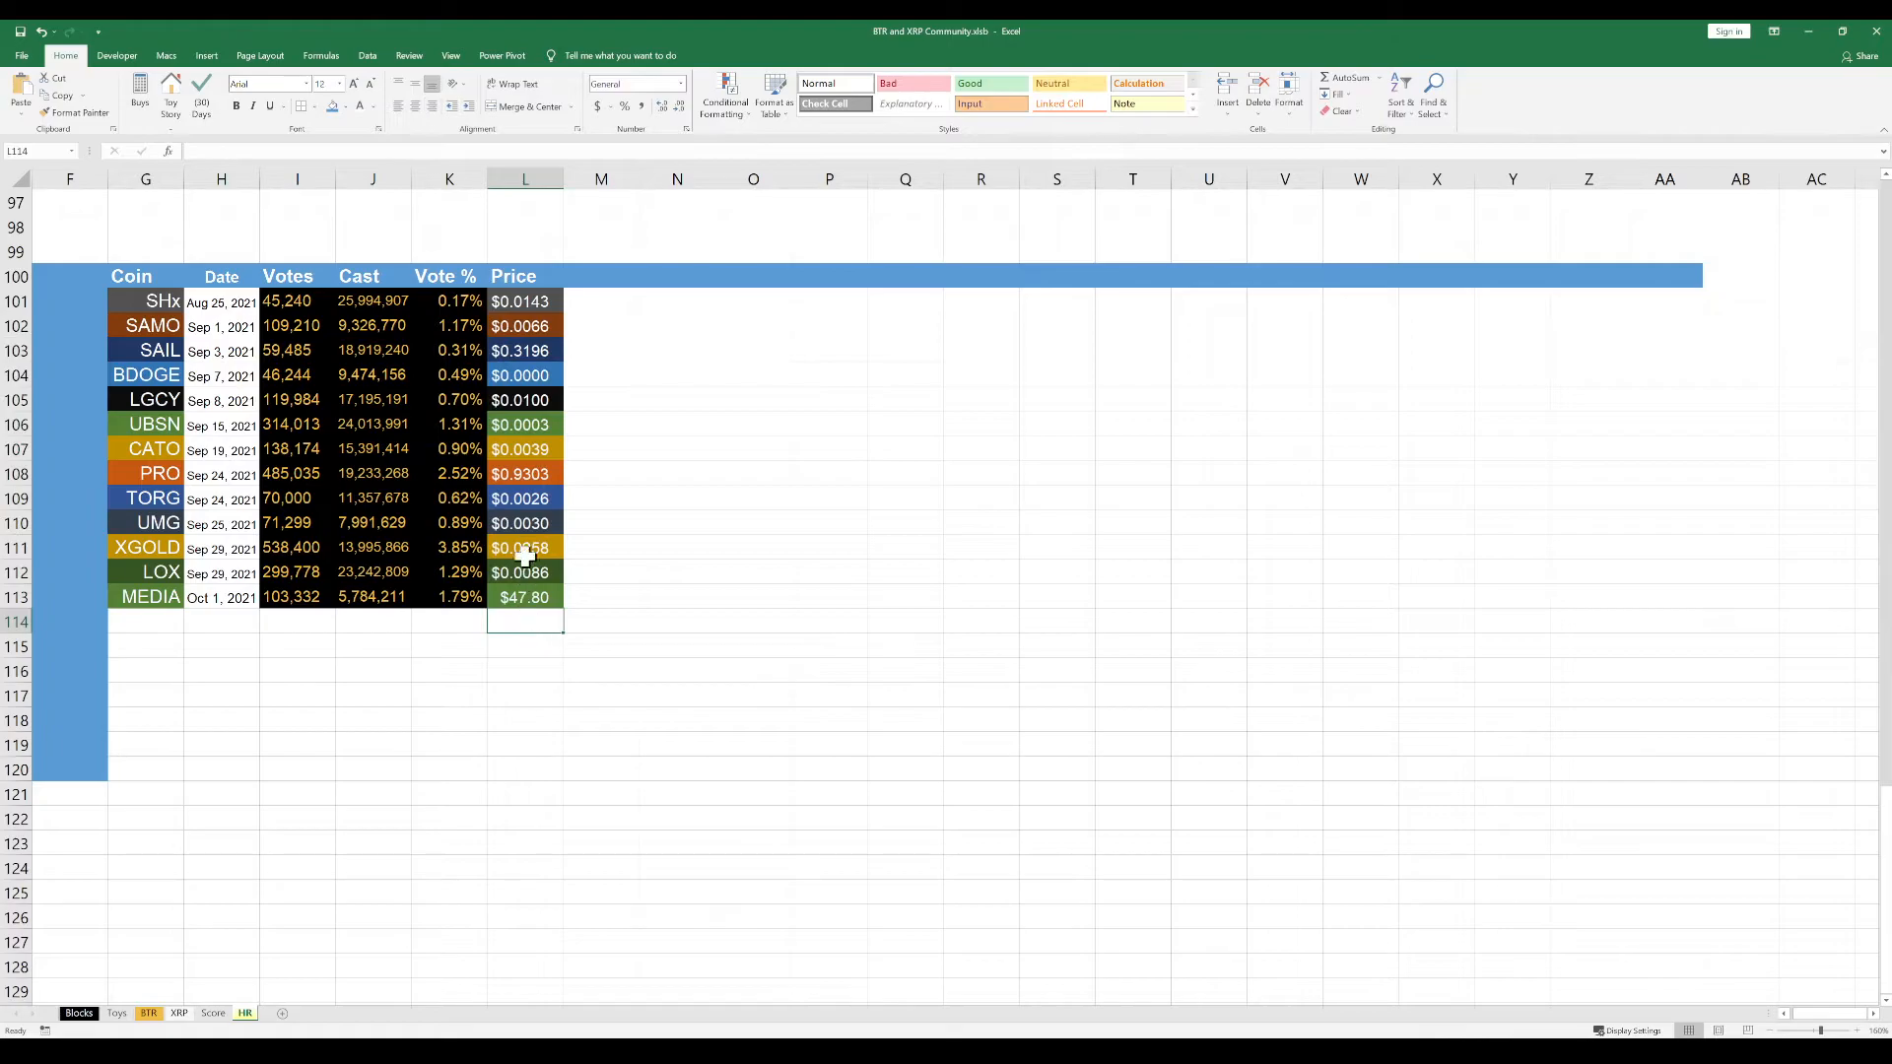
# Review the SHx price in L101 and the votes, cast totals and vote percentages in I102:K112
pyautogui.click(532, 304)
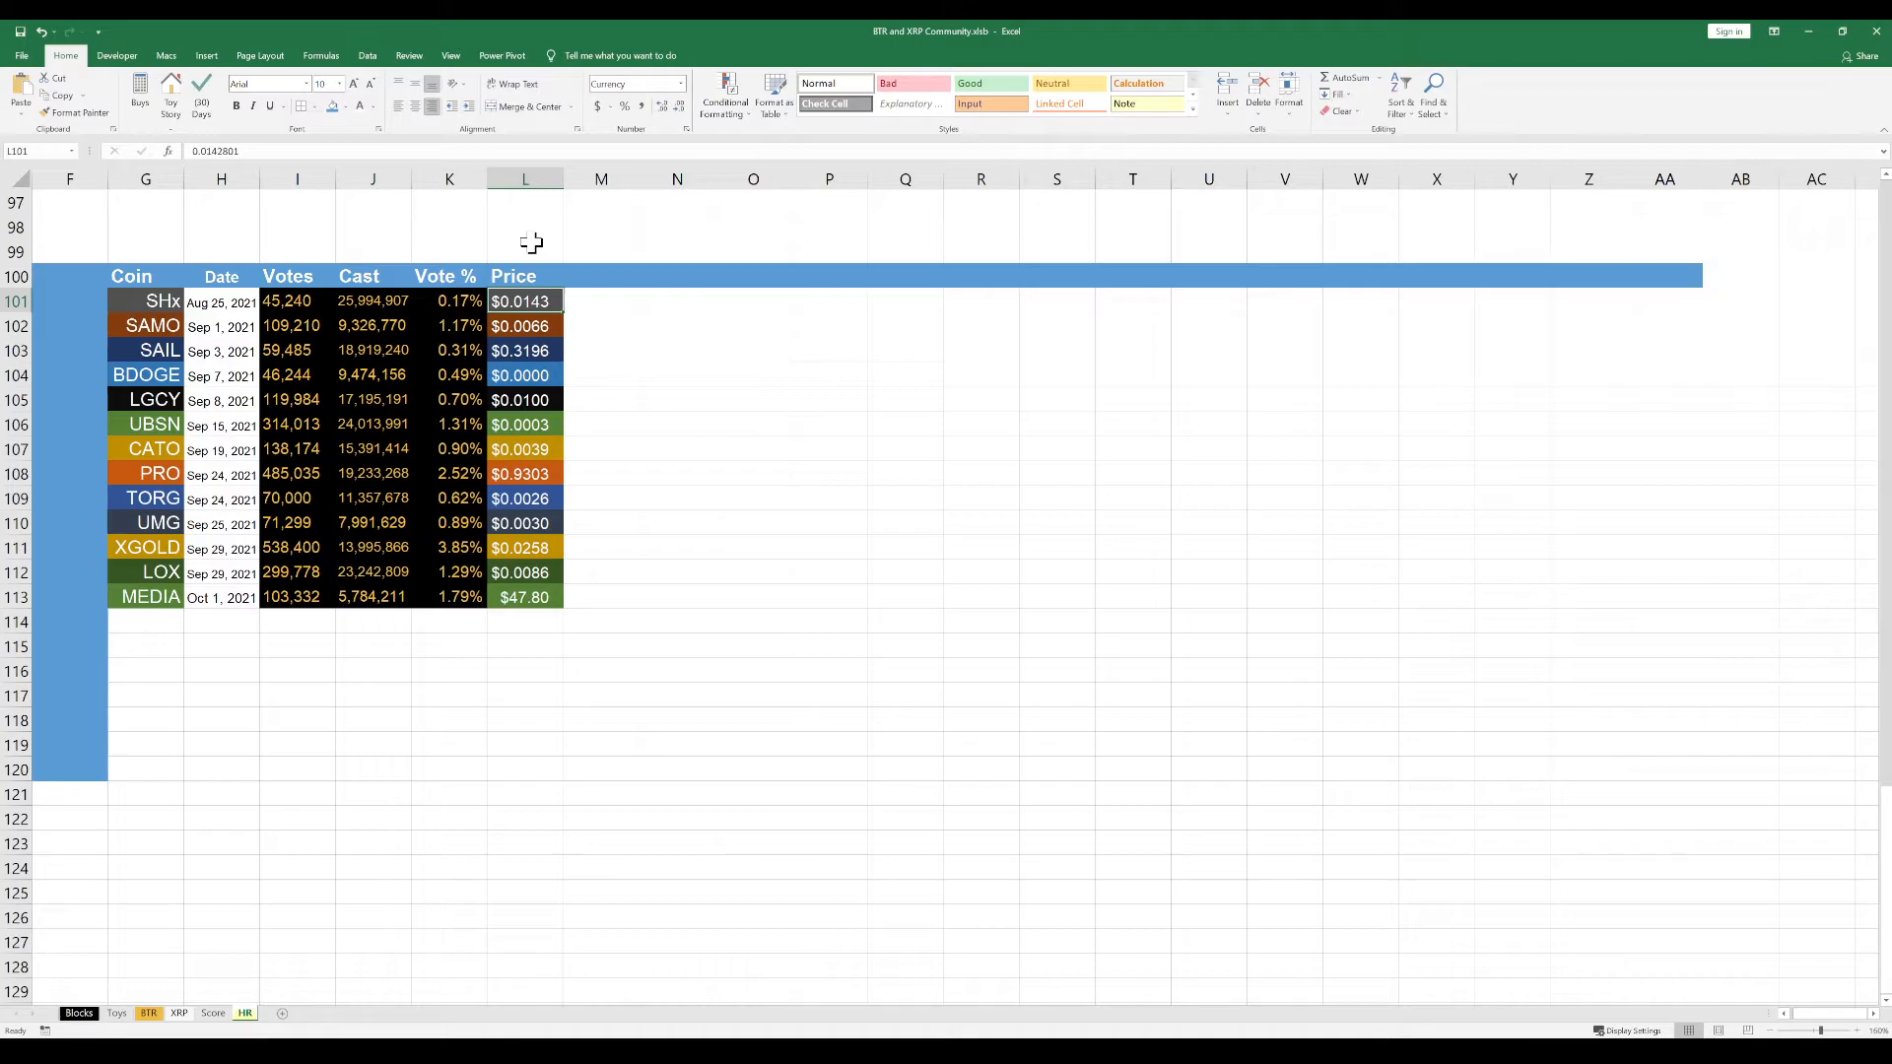
pyautogui.click(591, 305)
pyautogui.click(516, 299)
pyautogui.click(594, 302)
pyautogui.click(706, 318)
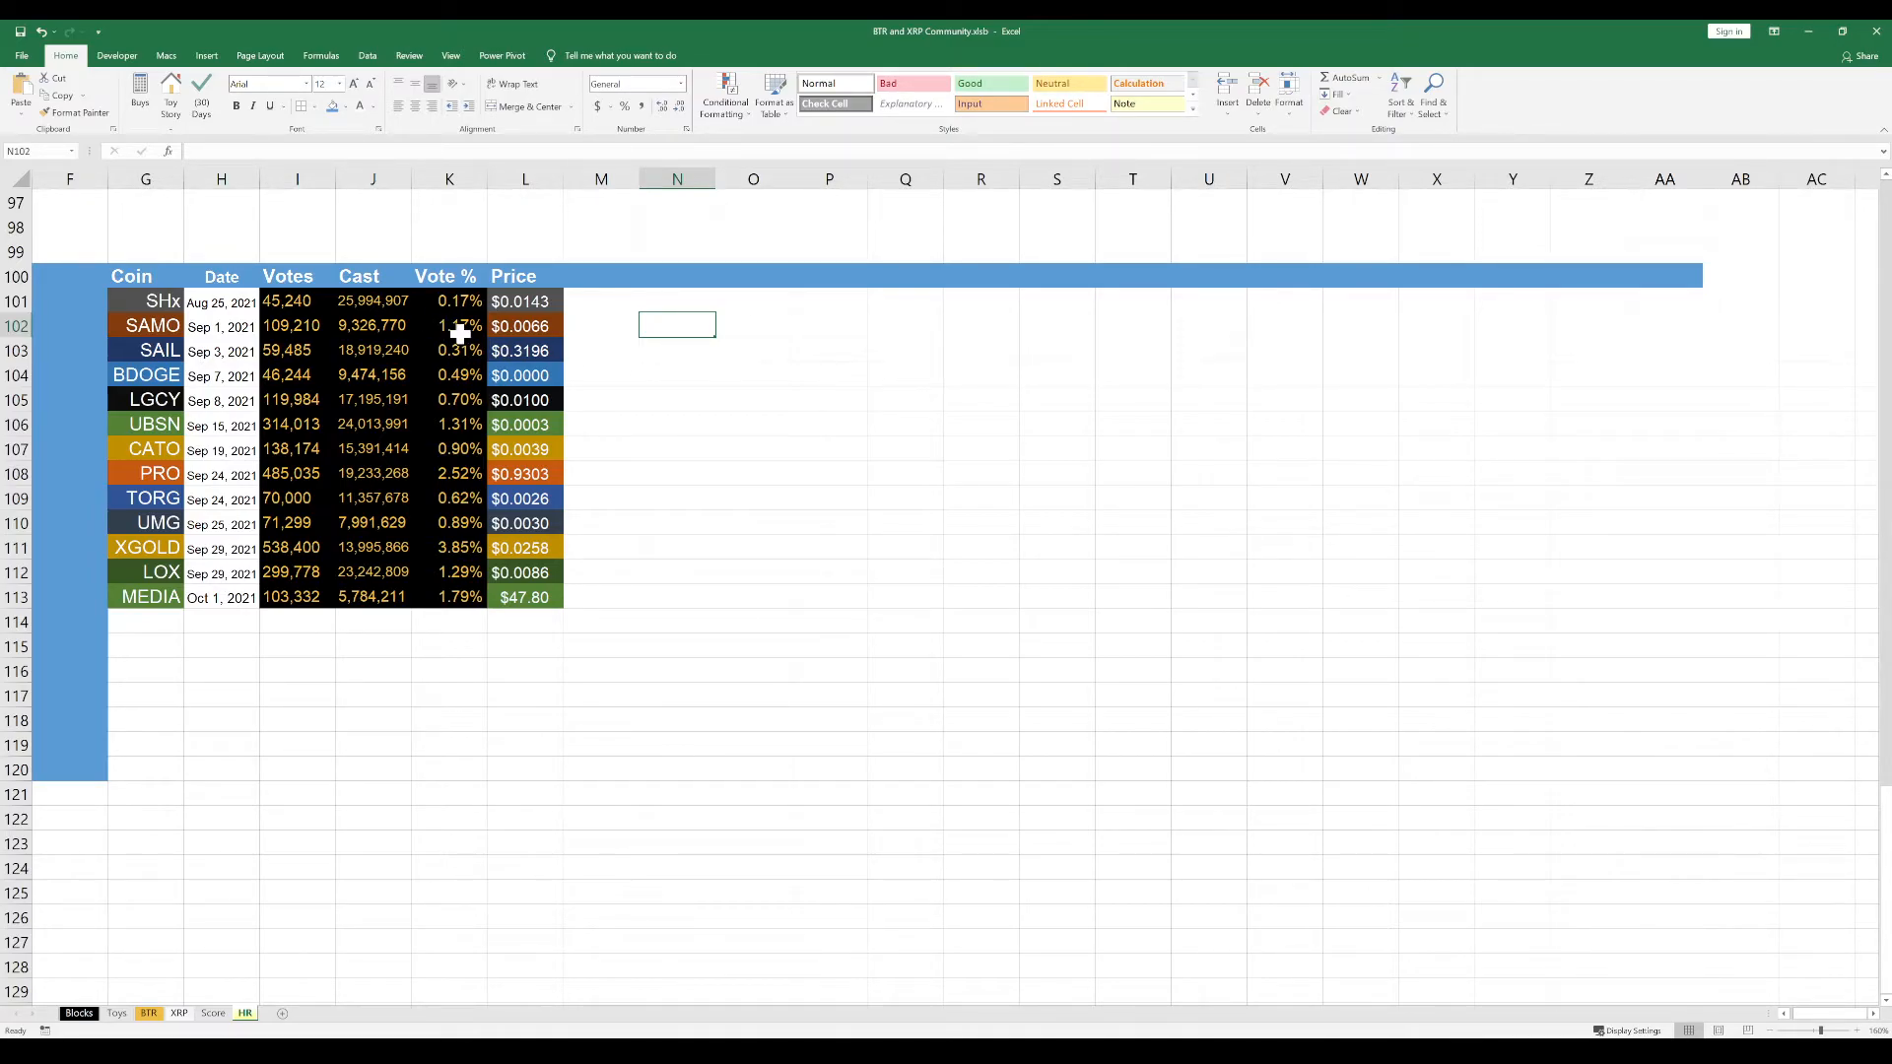
pyautogui.click(695, 502)
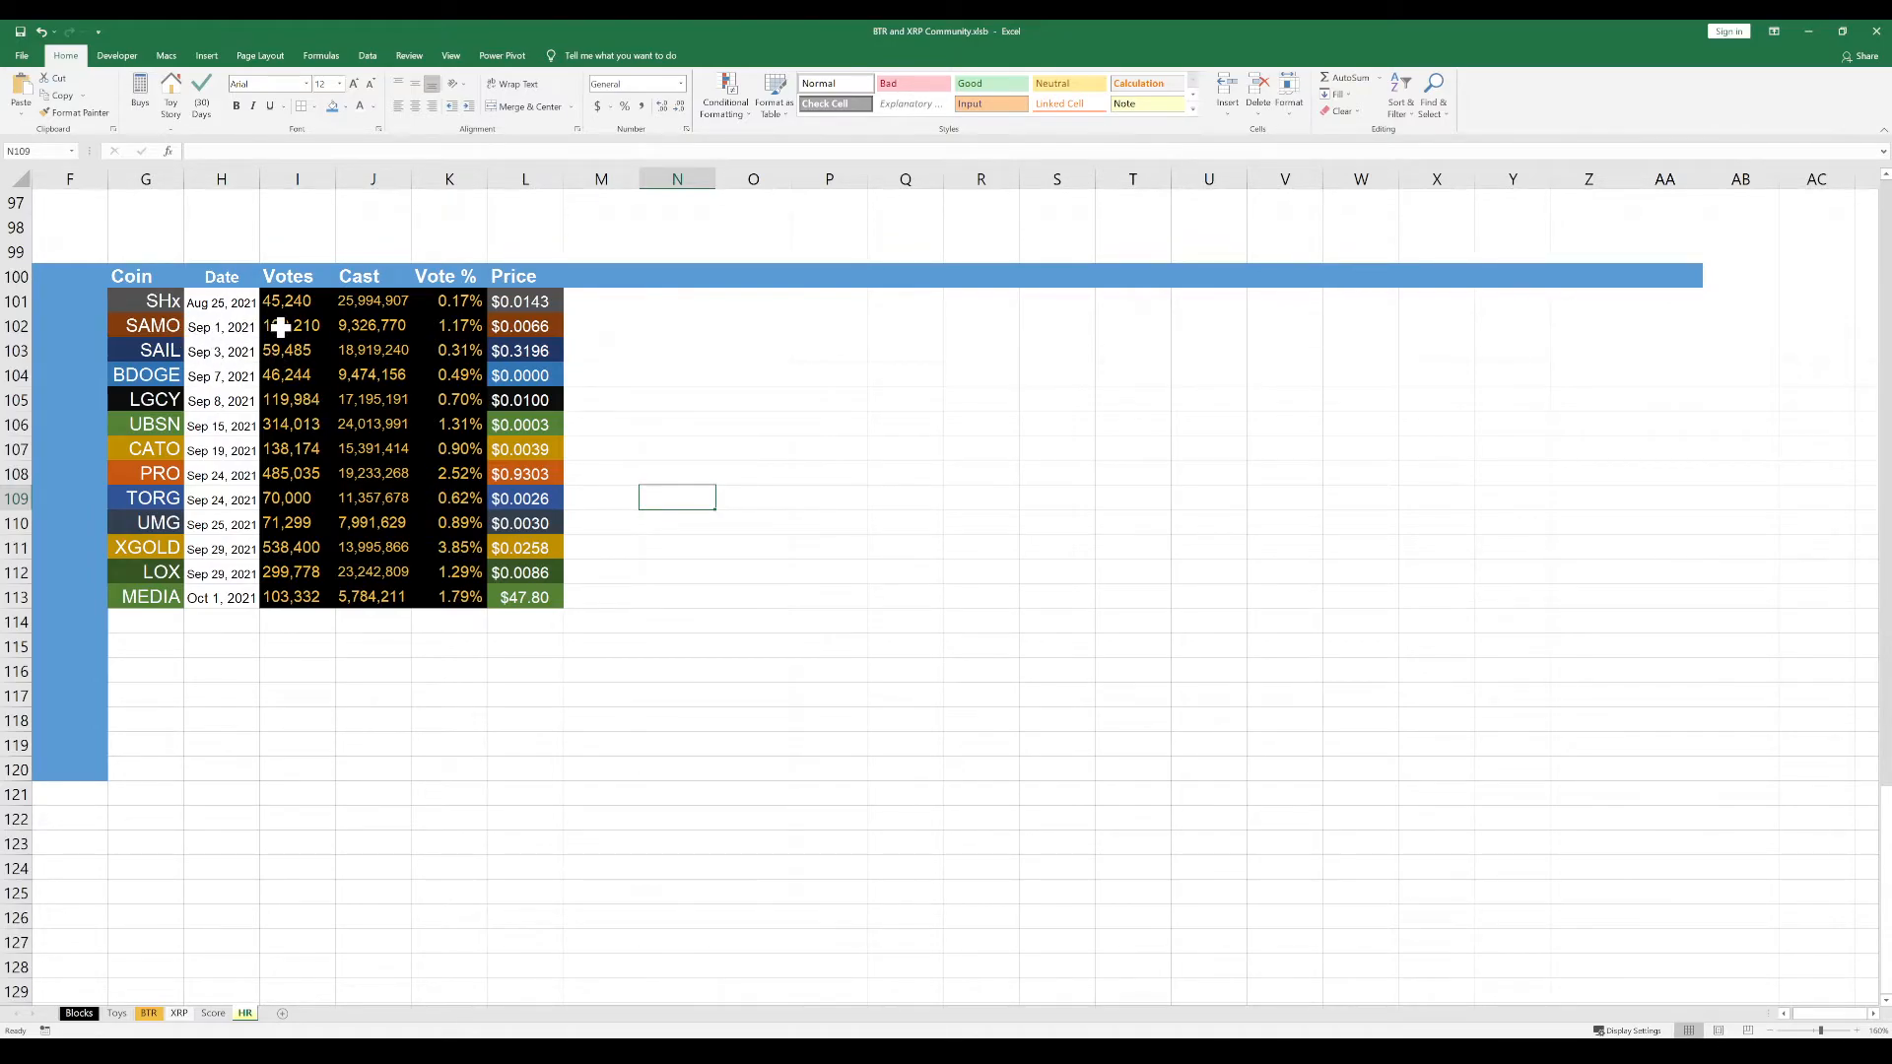
pyautogui.moveTo(281, 328); pyautogui.dragTo(417, 566)
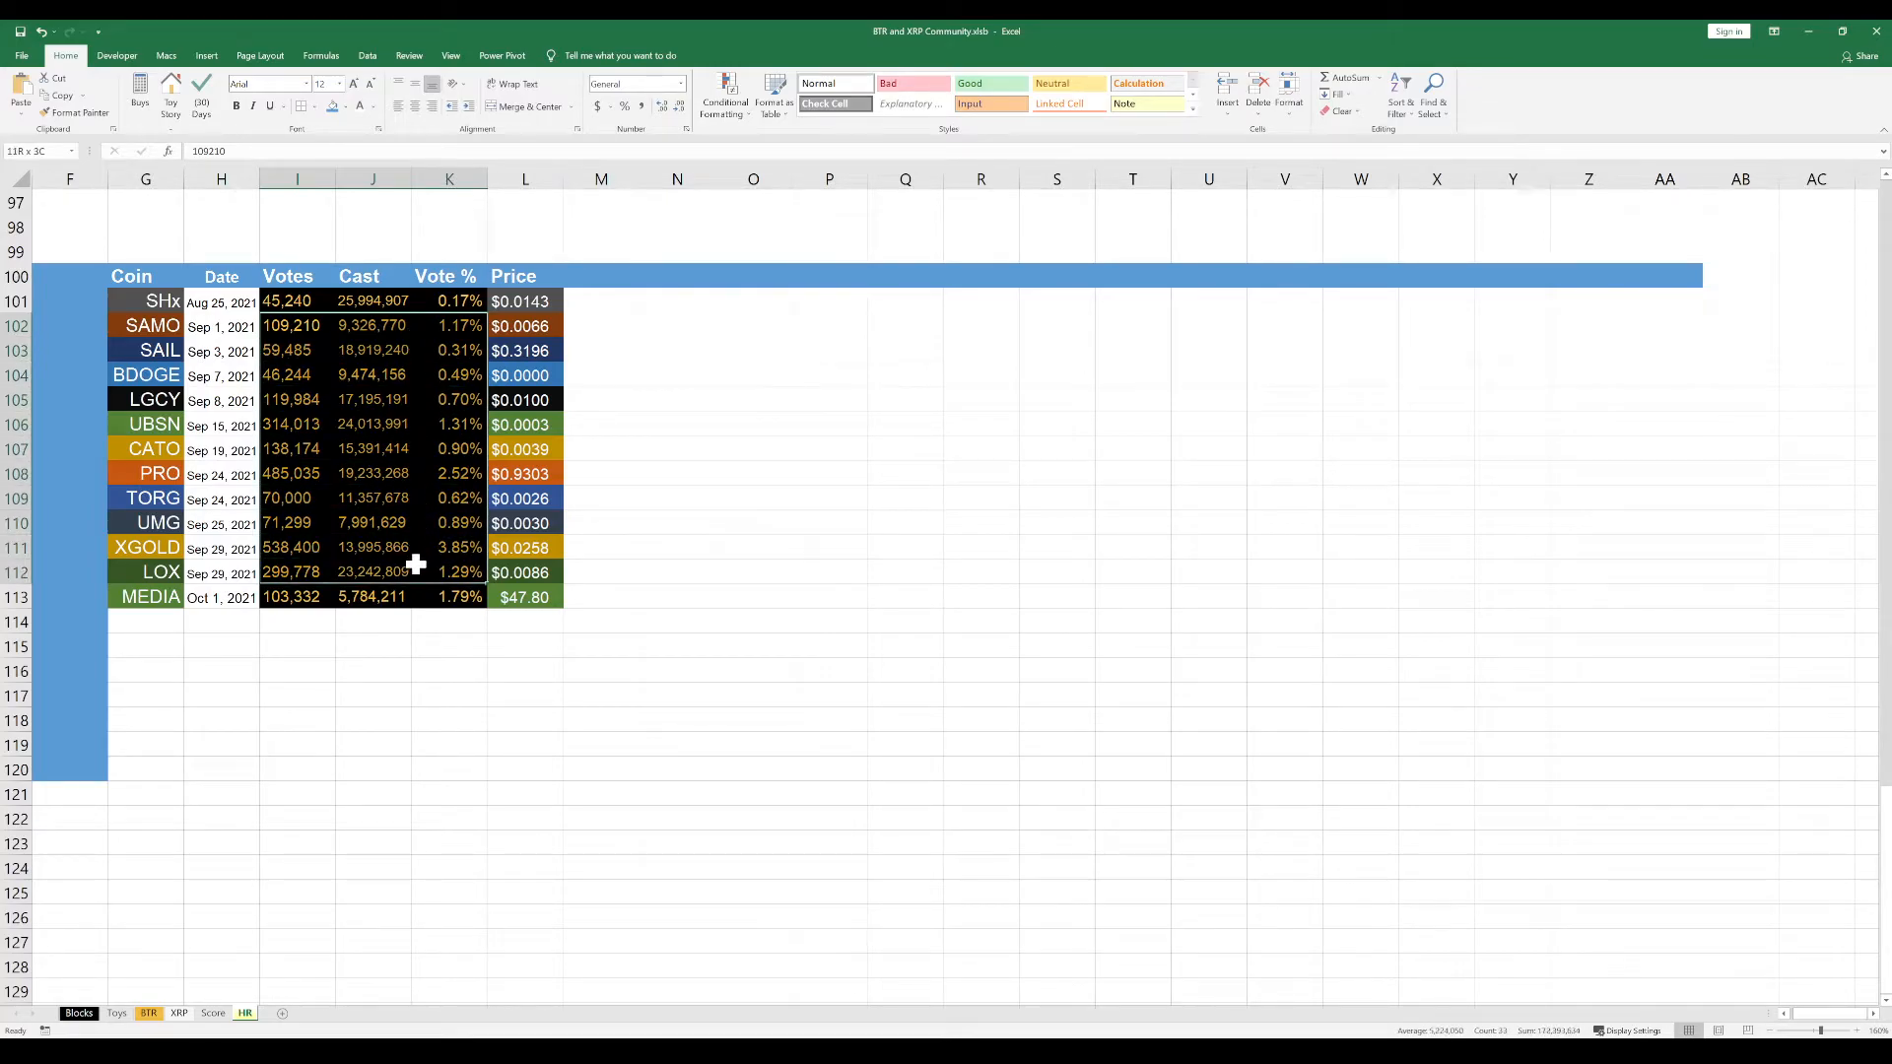
pyautogui.click(433, 507)
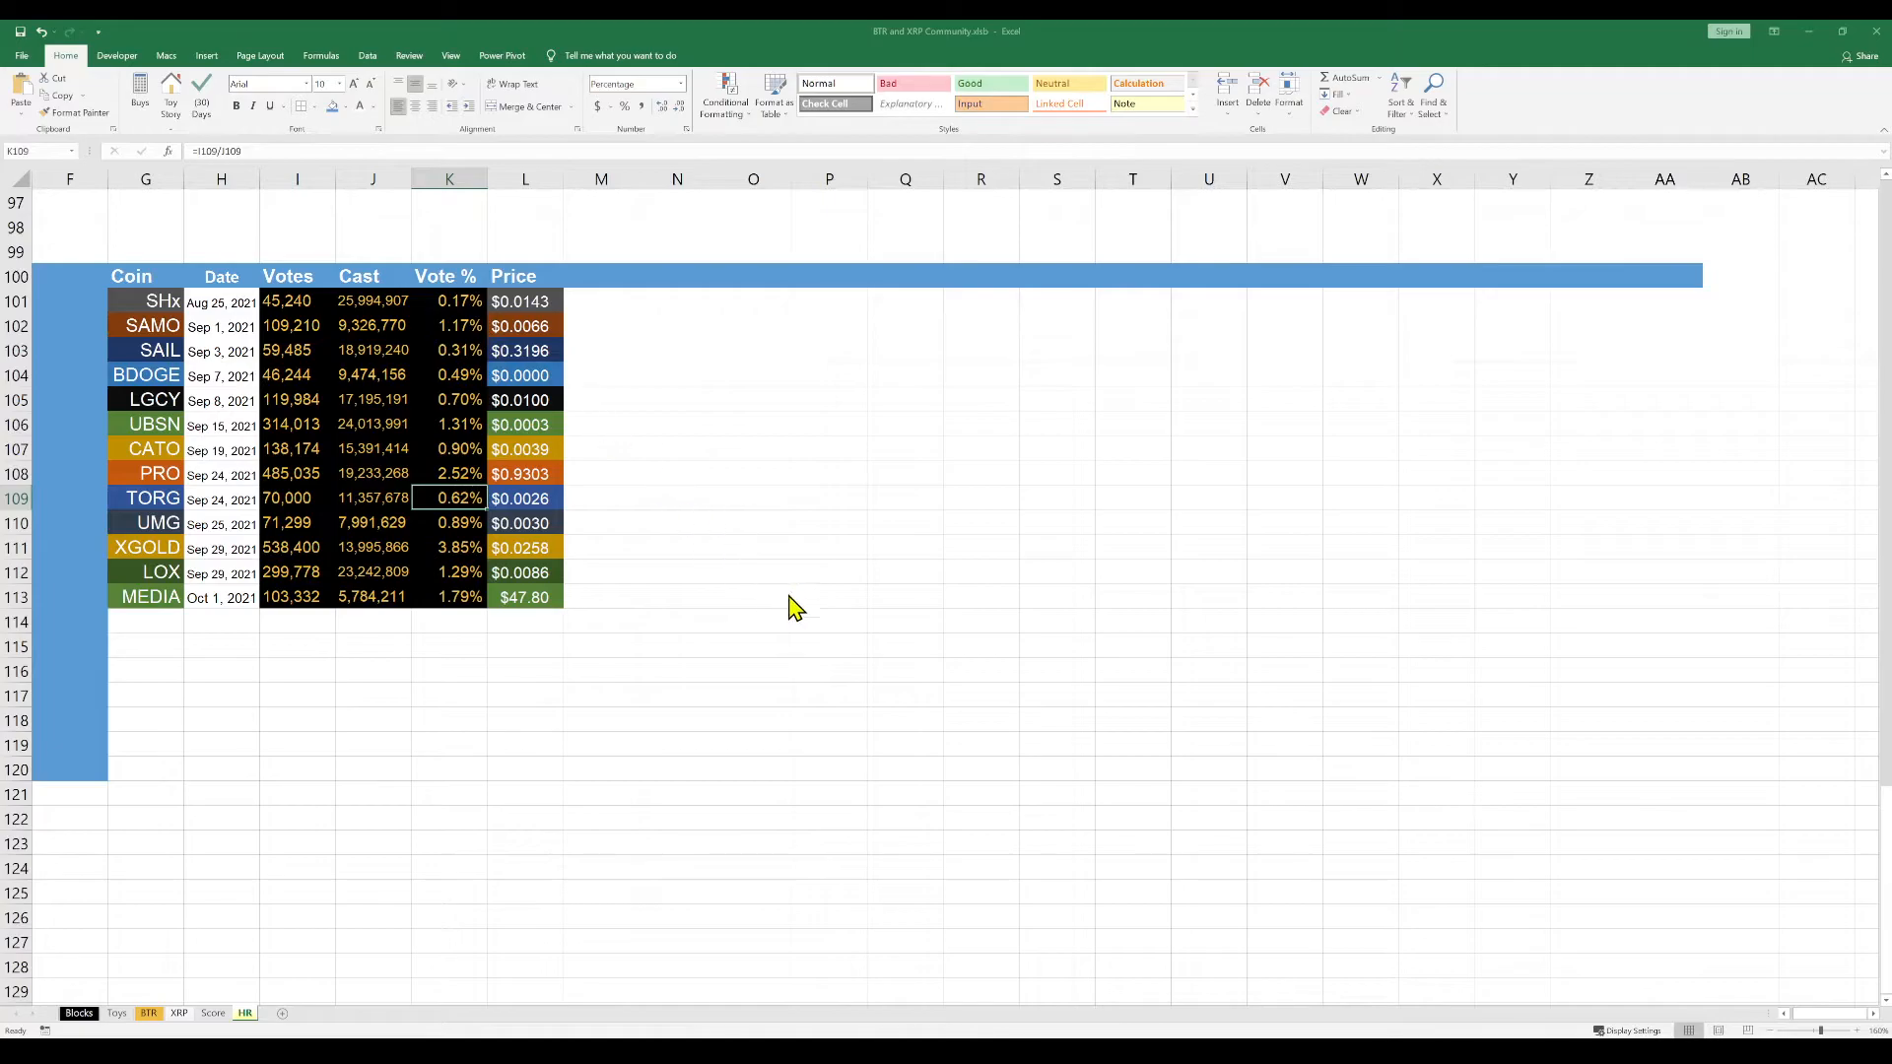
pyautogui.click(371, 456)
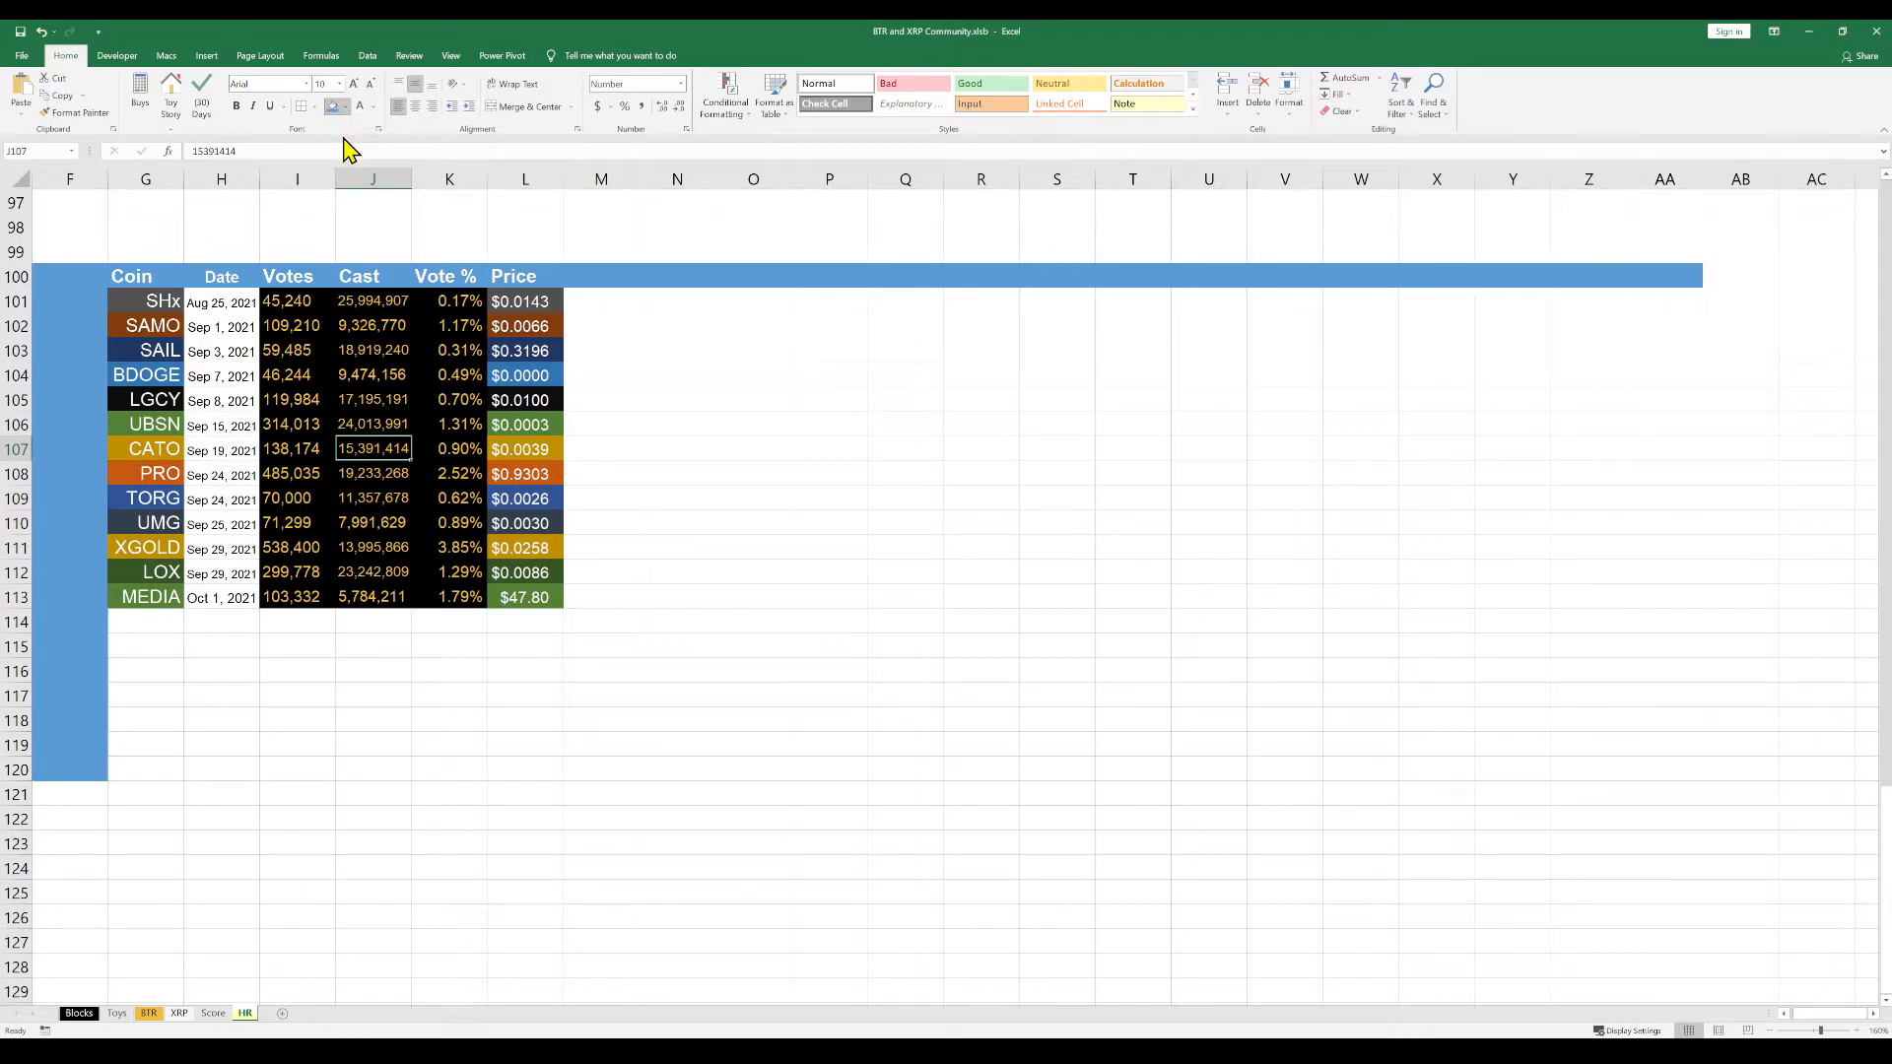
pyautogui.click(368, 326)
pyautogui.moveTo(295, 326); pyautogui.dragTo(431, 570)
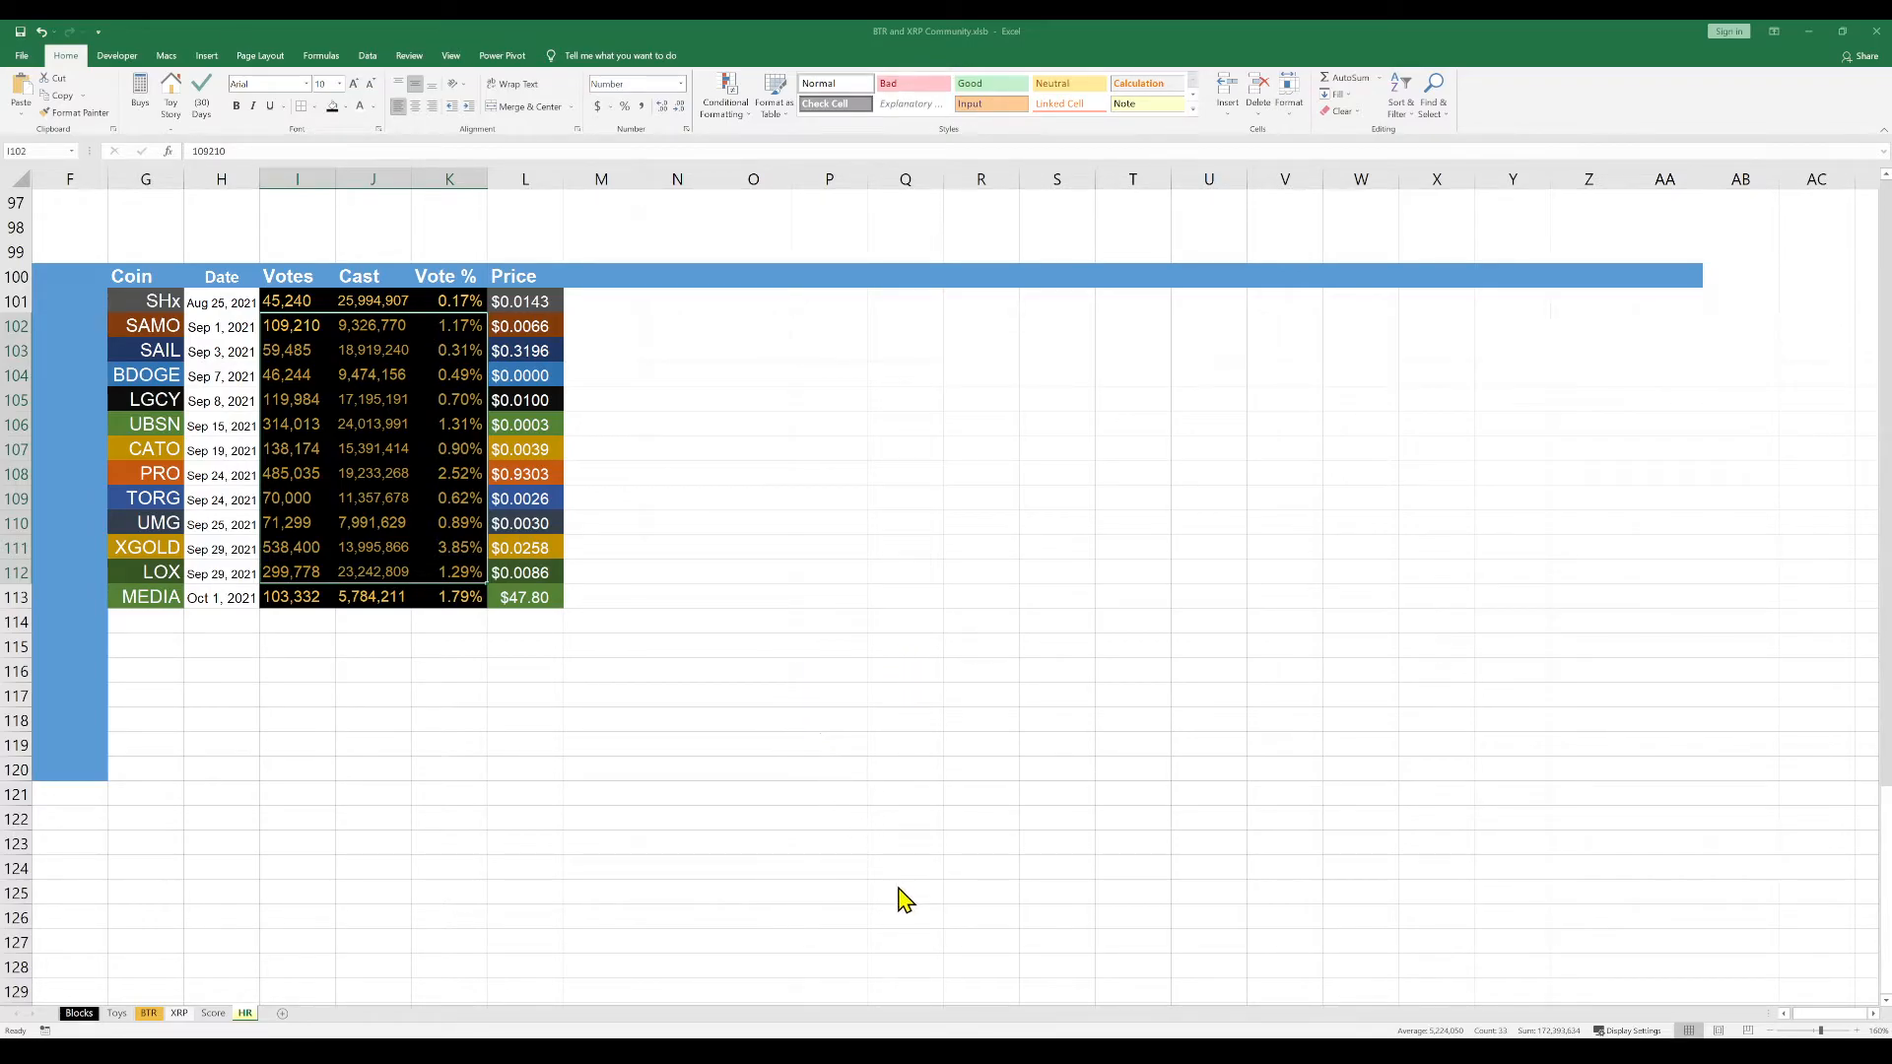
pyautogui.click(553, 787)
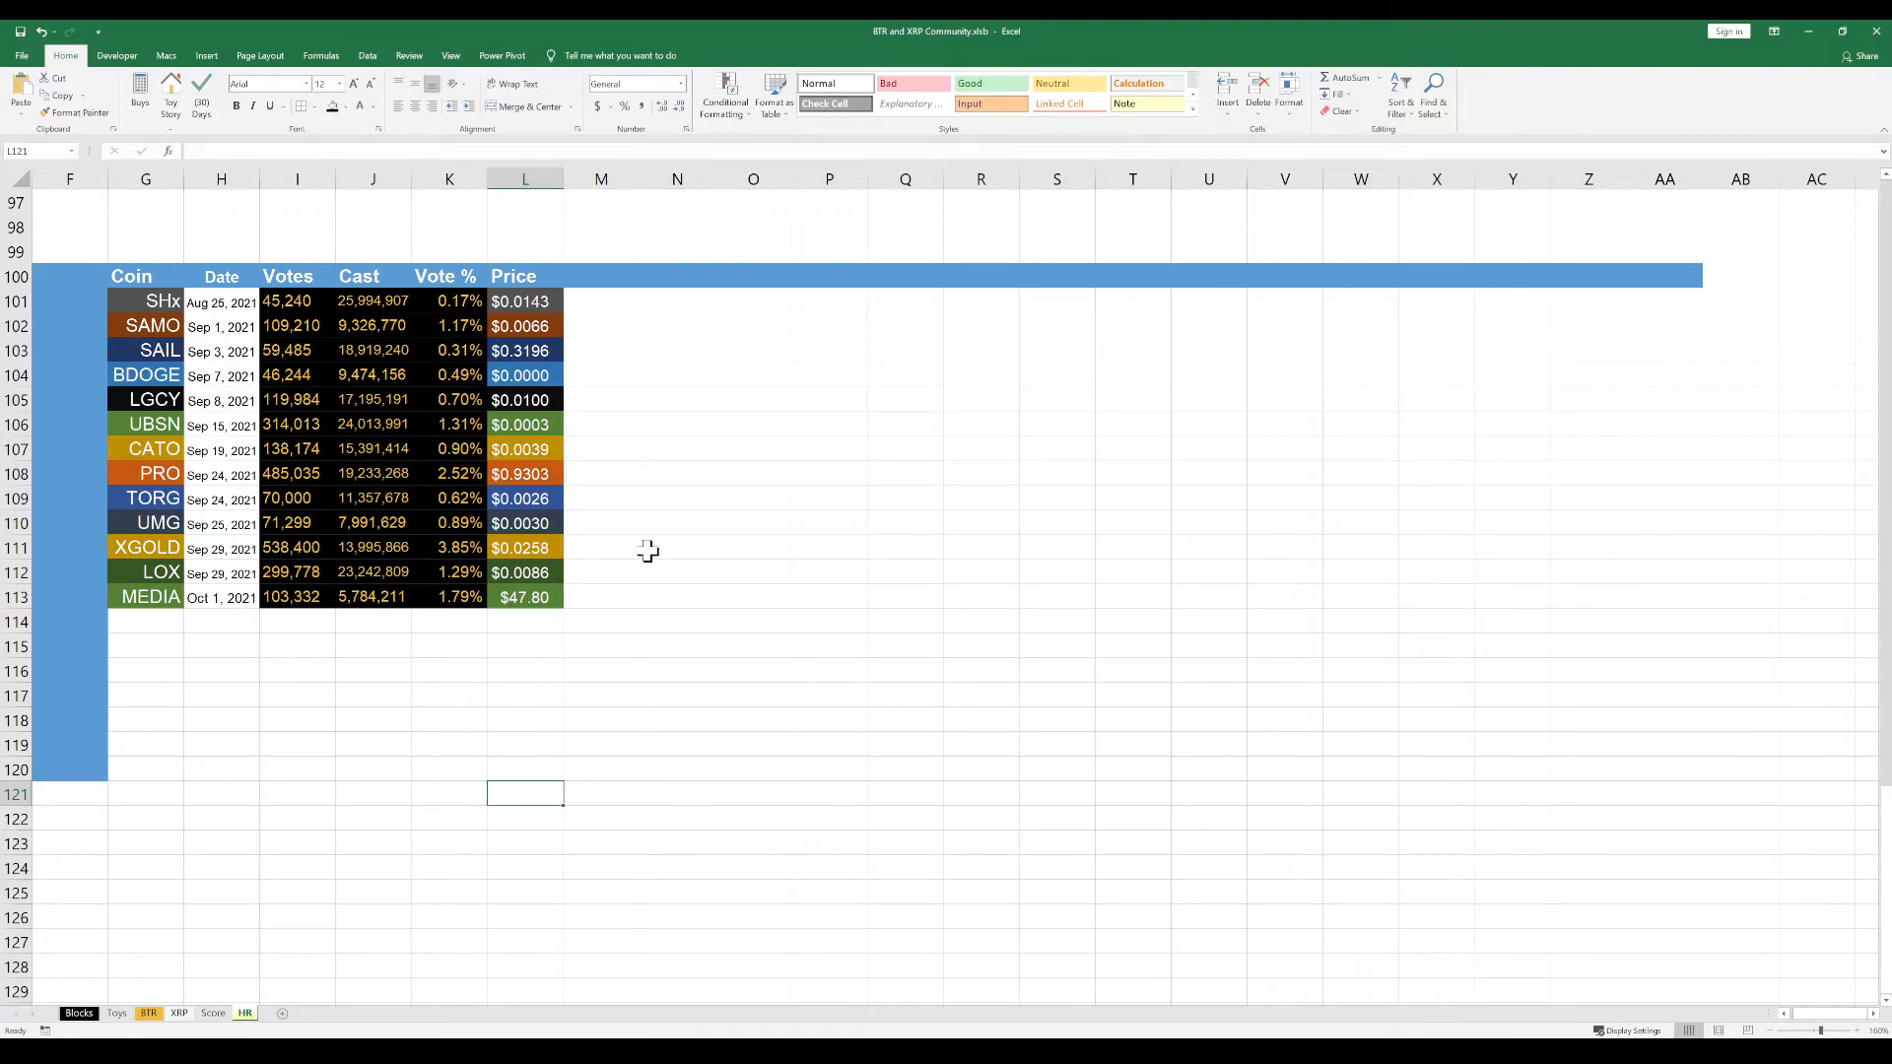
# Move the Price column, including its header and colours, from L100:L113 to M100:M113
pyautogui.moveTo(509, 276); pyautogui.dragTo(519, 594)
pyautogui.hotkey('ctrl', 'c')
pyautogui.click(624, 282)
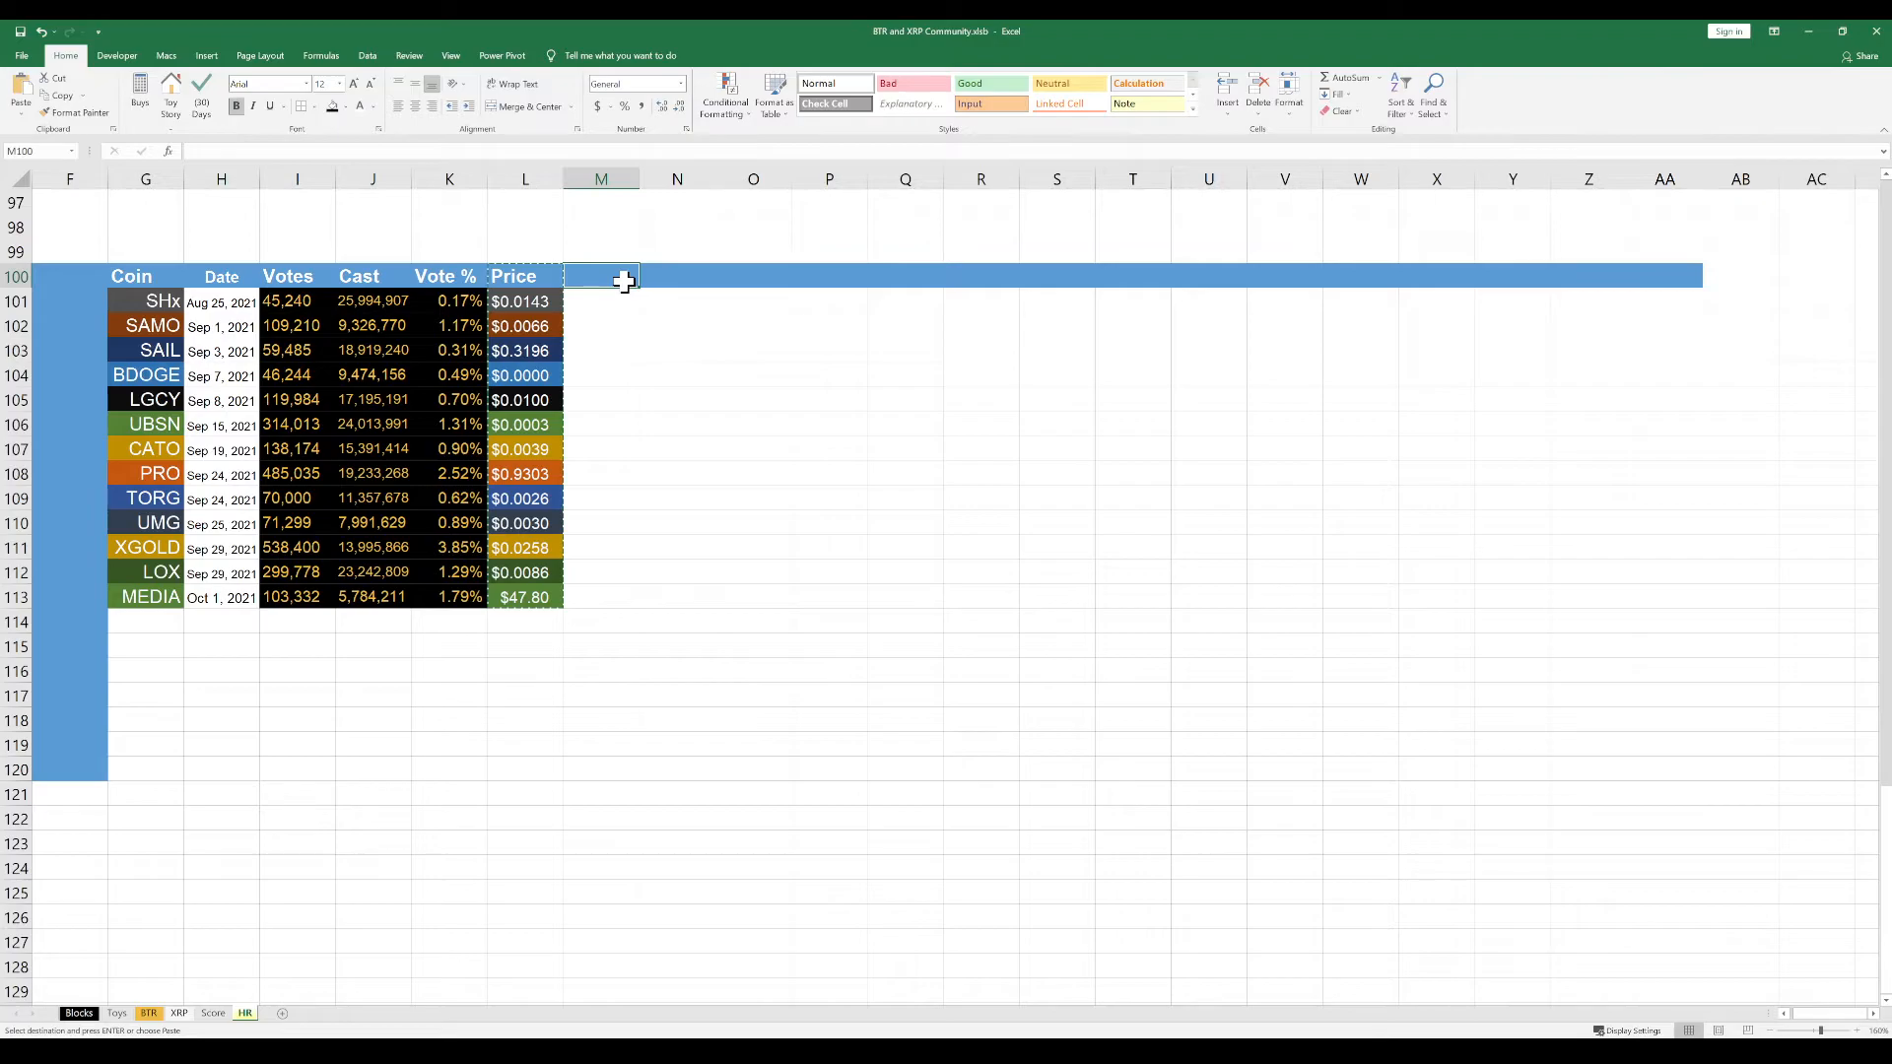
pyautogui.press('Return')
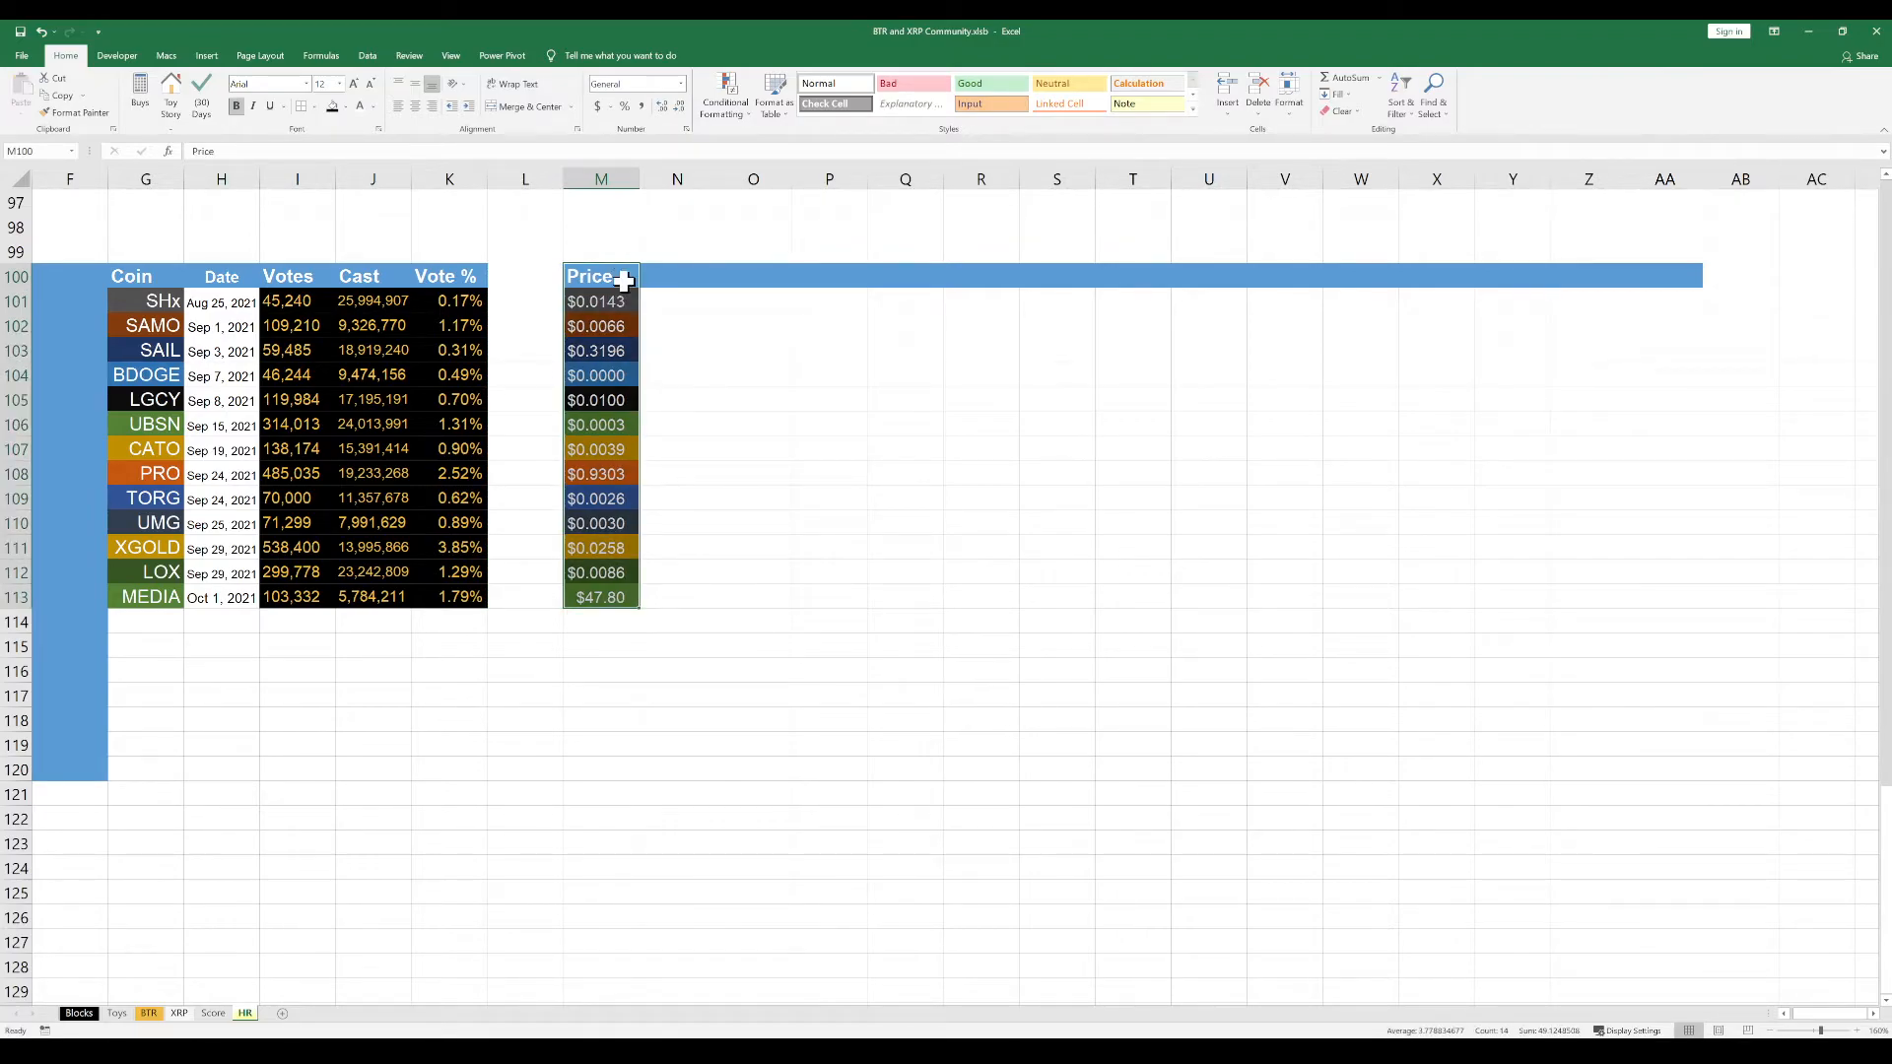
# Restore the blue header fill in L100 by copying the blank blue header cell N100 into it
pyautogui.click(674, 278)
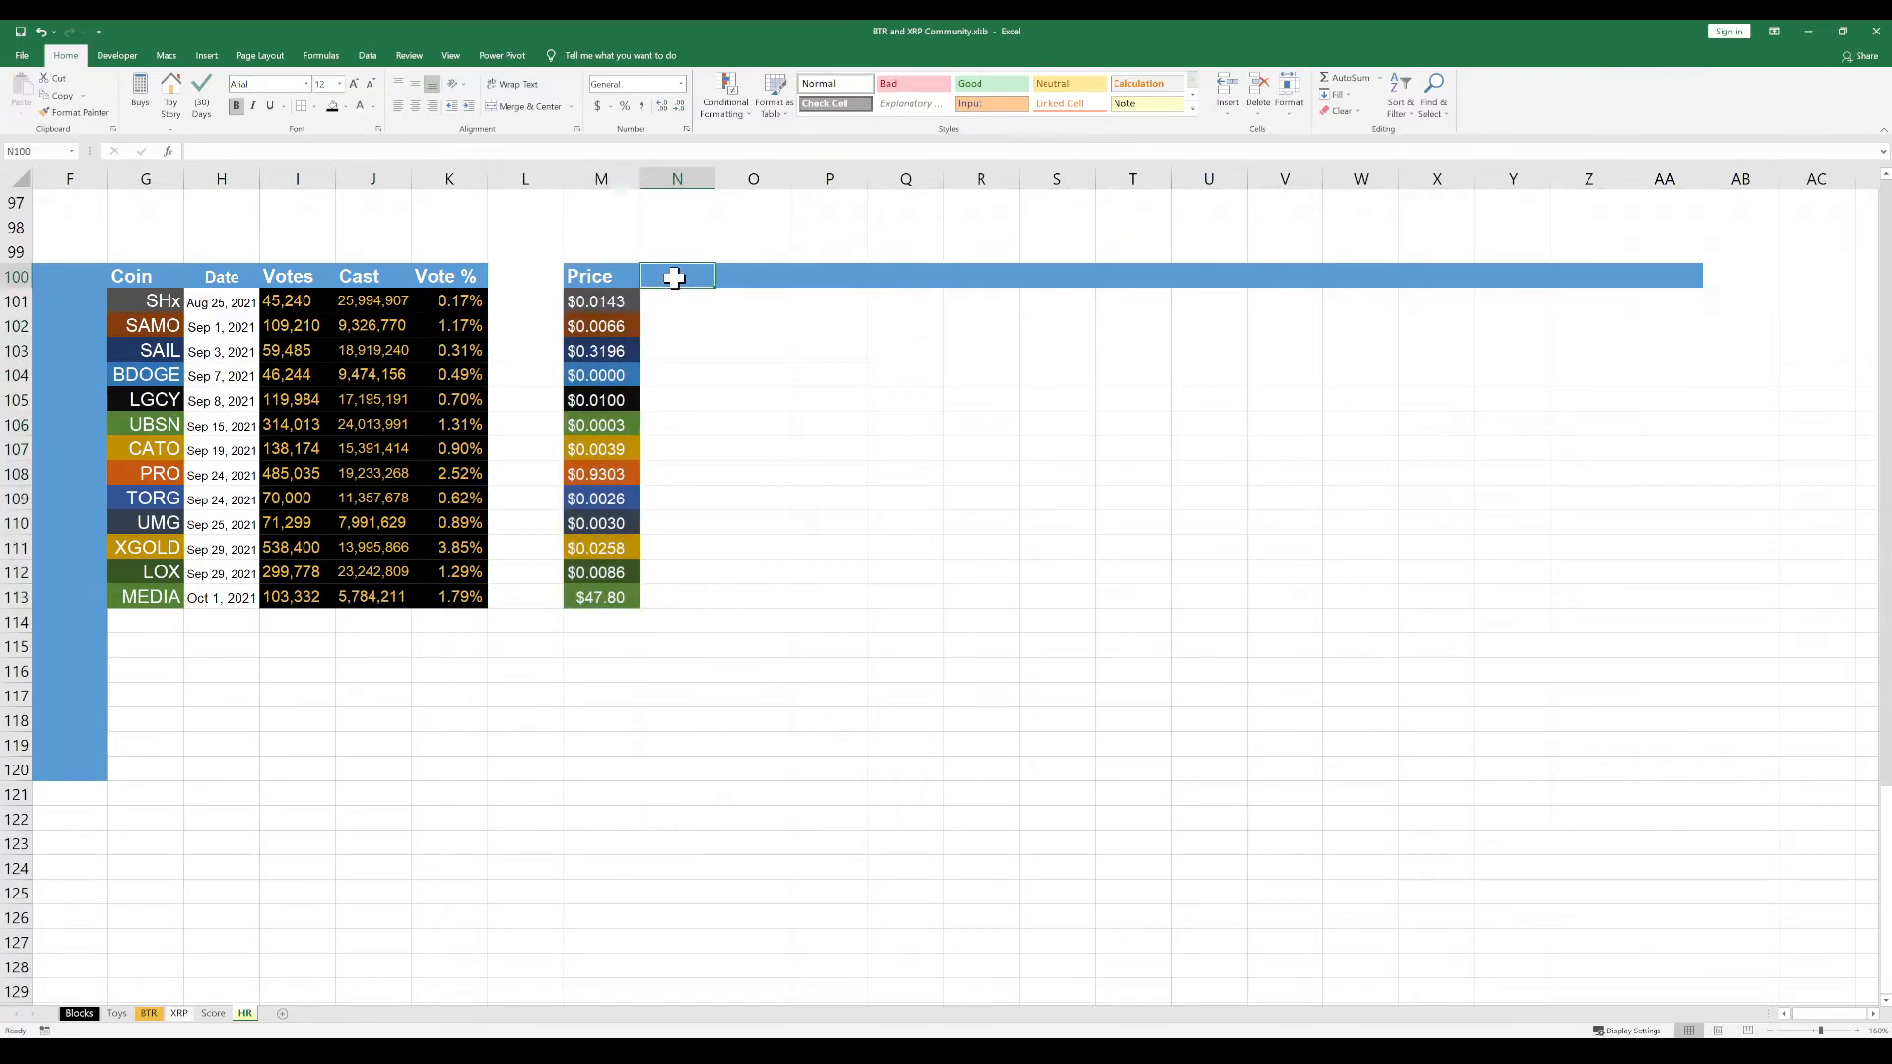
pyautogui.hotkey('ctrl', 'c')
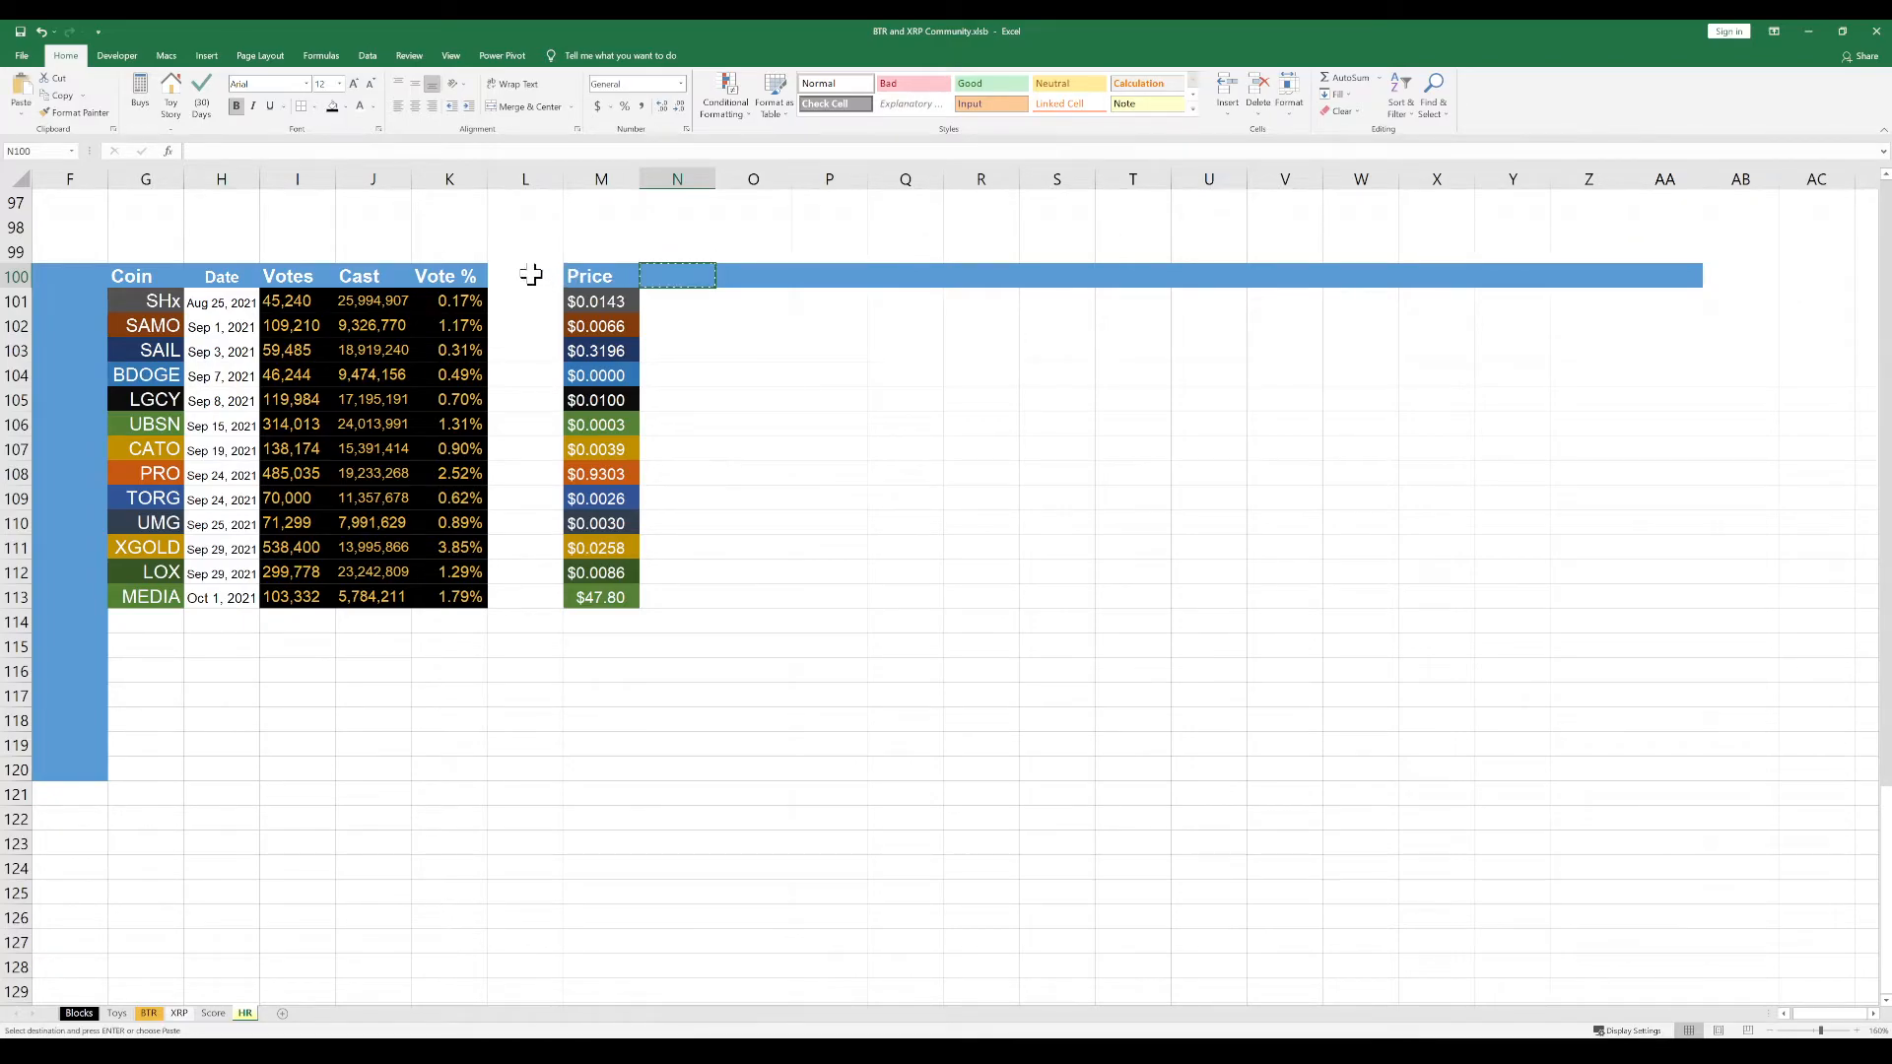
pyautogui.click(533, 278)
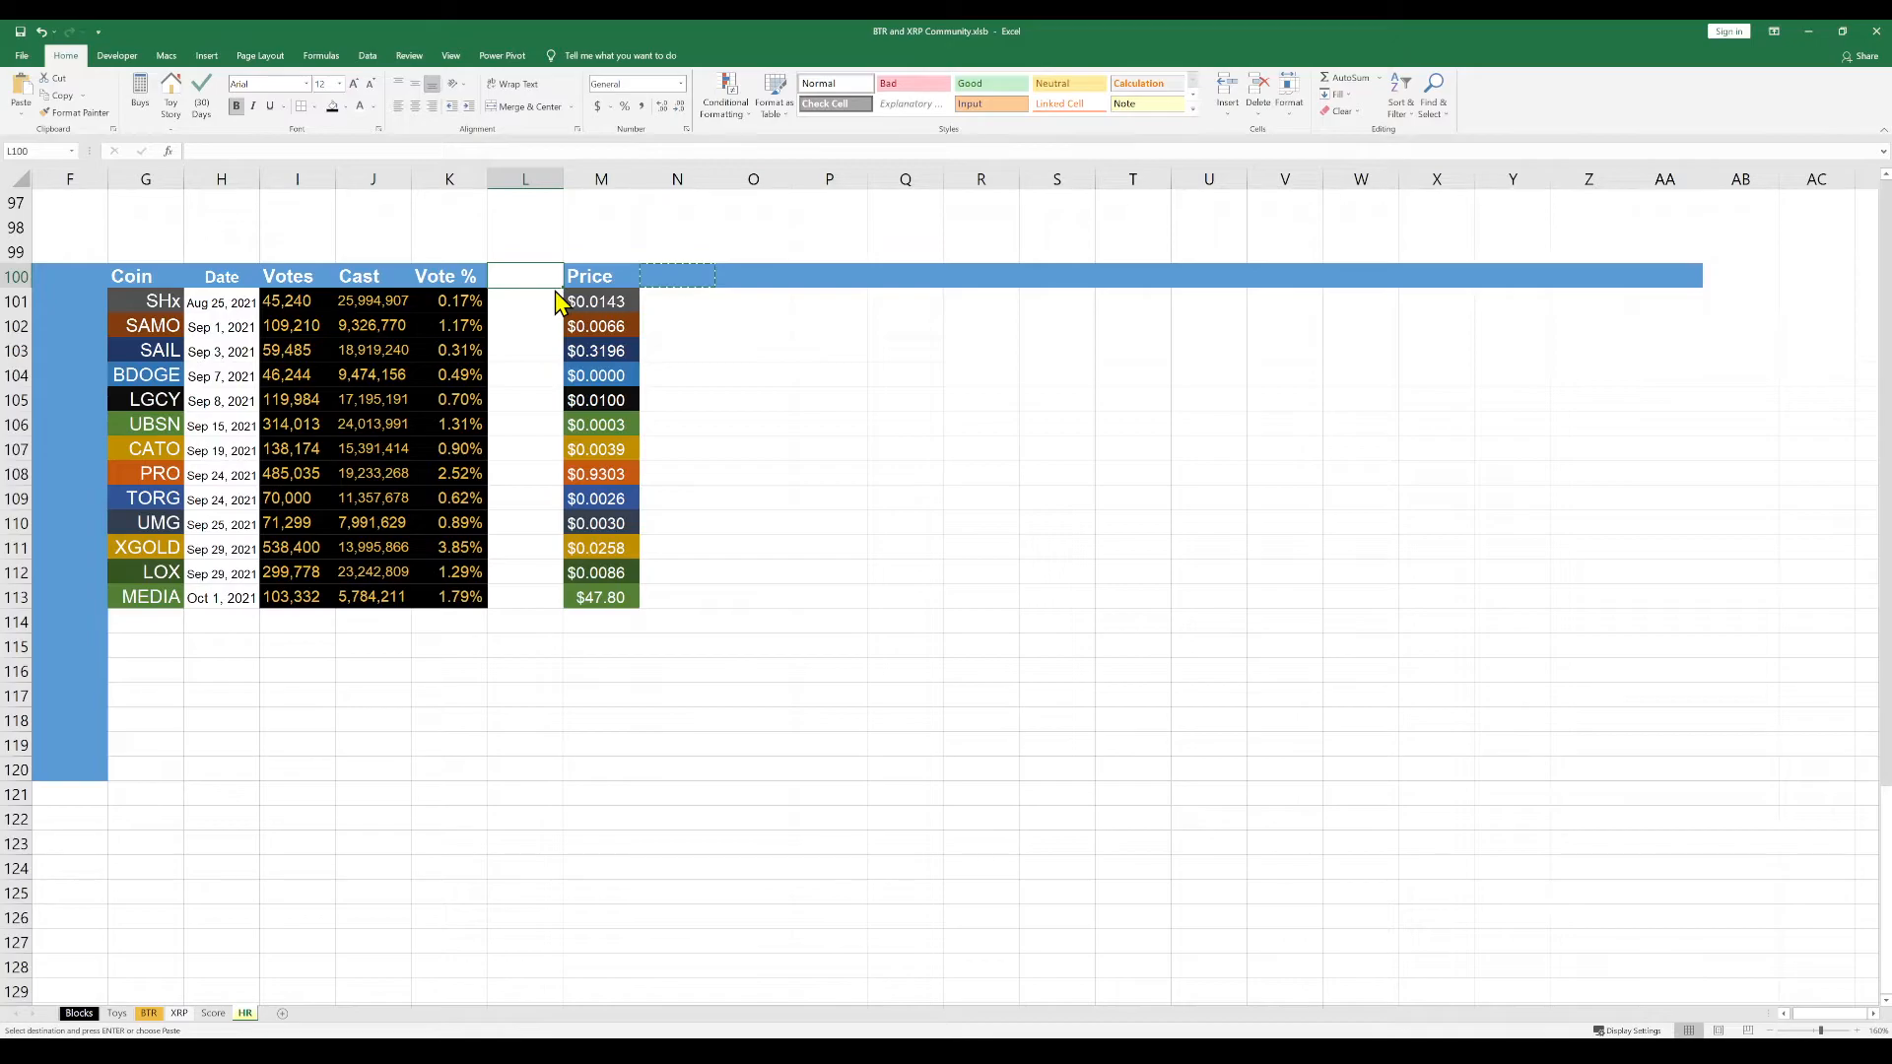
pyautogui.hotkey('ctrl', 'v')
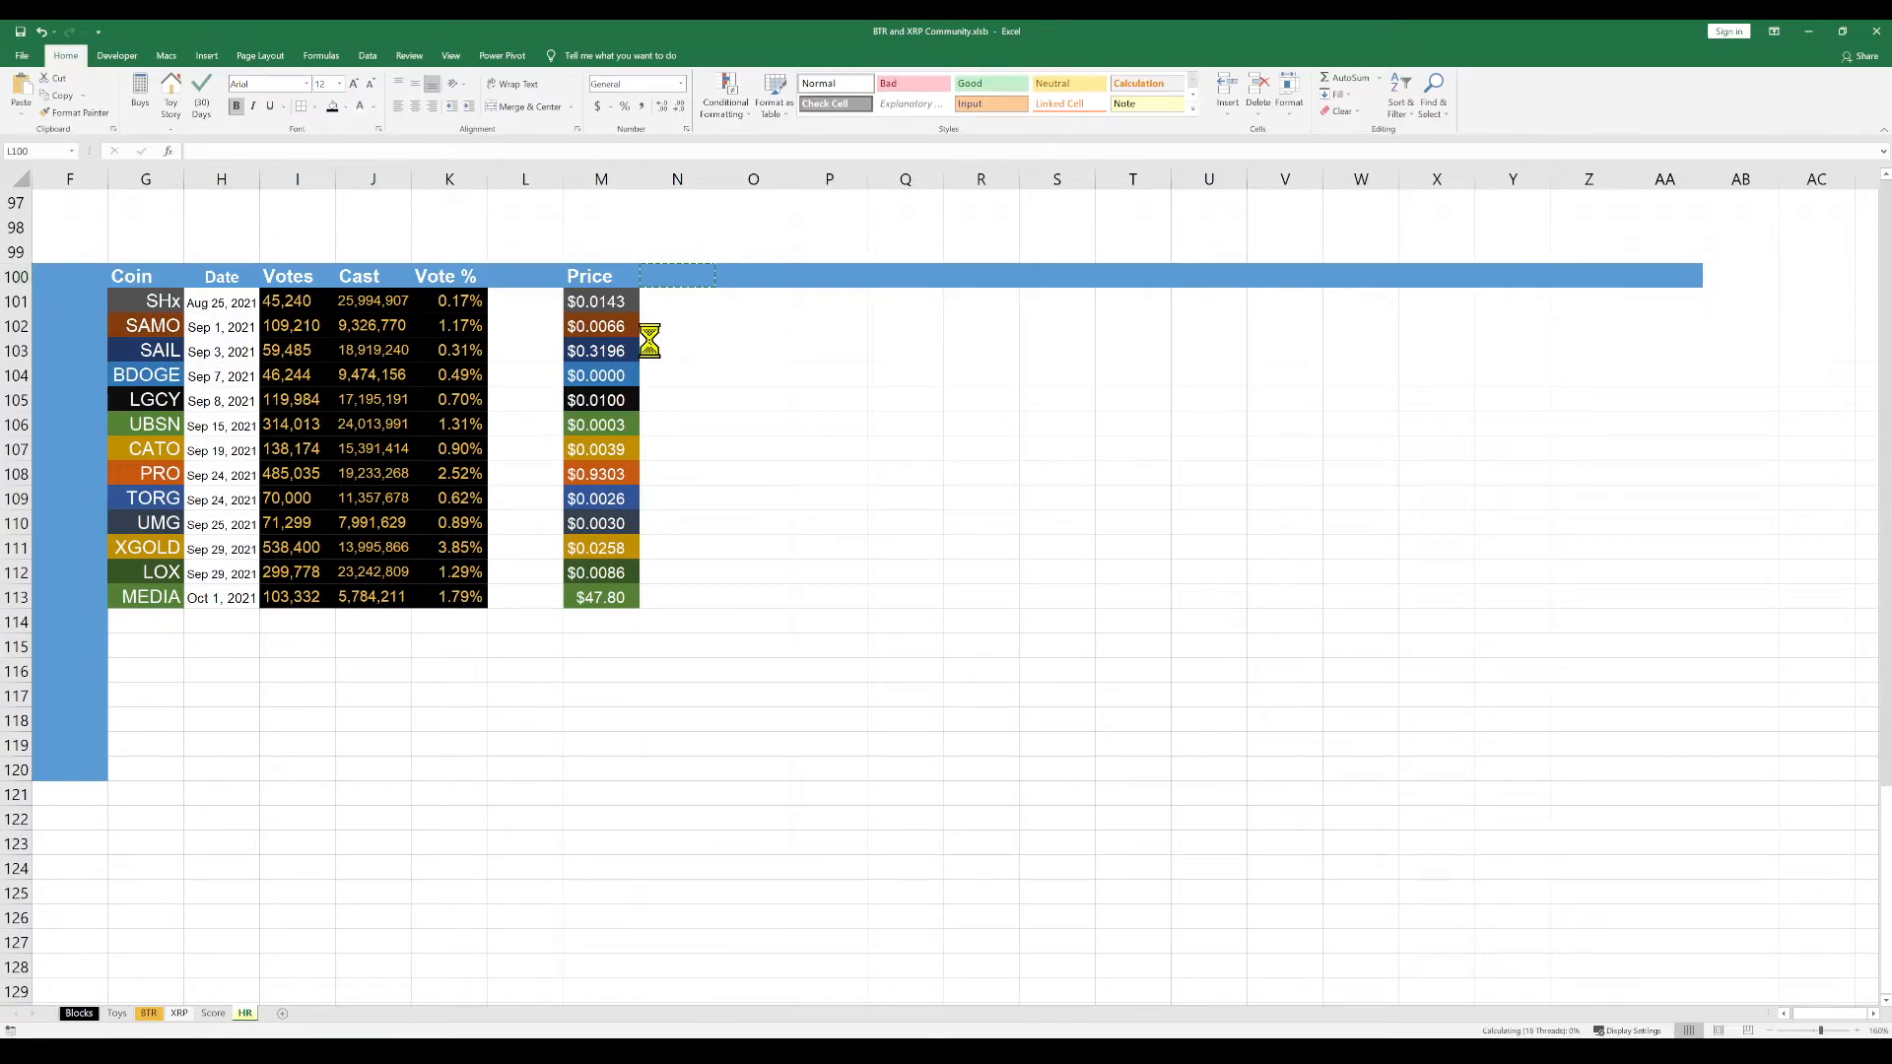
pyautogui.click(724, 422)
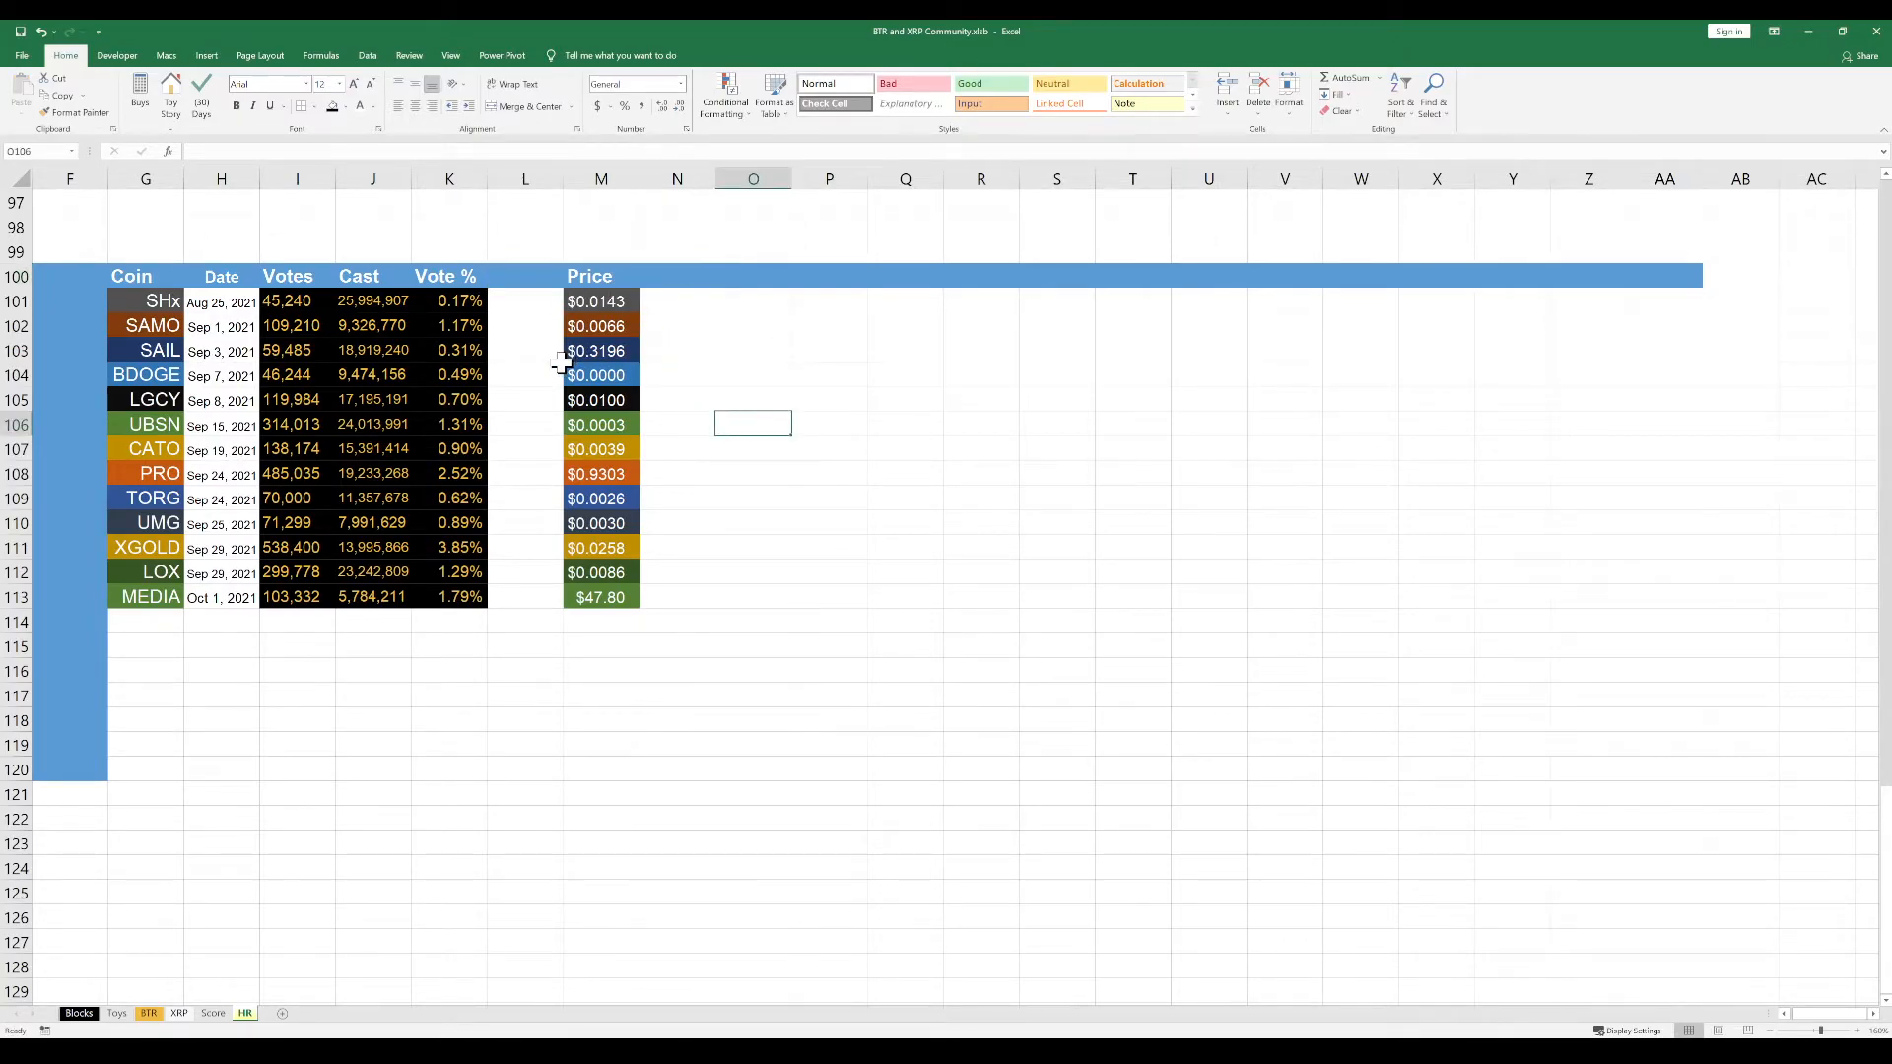
# Apply the coin colours of the prices in M101:M113 to the empty cells L101:L113, without copying the values
pyautogui.click(558, 367)
pyautogui.moveTo(612, 306); pyautogui.dragTo(592, 598)
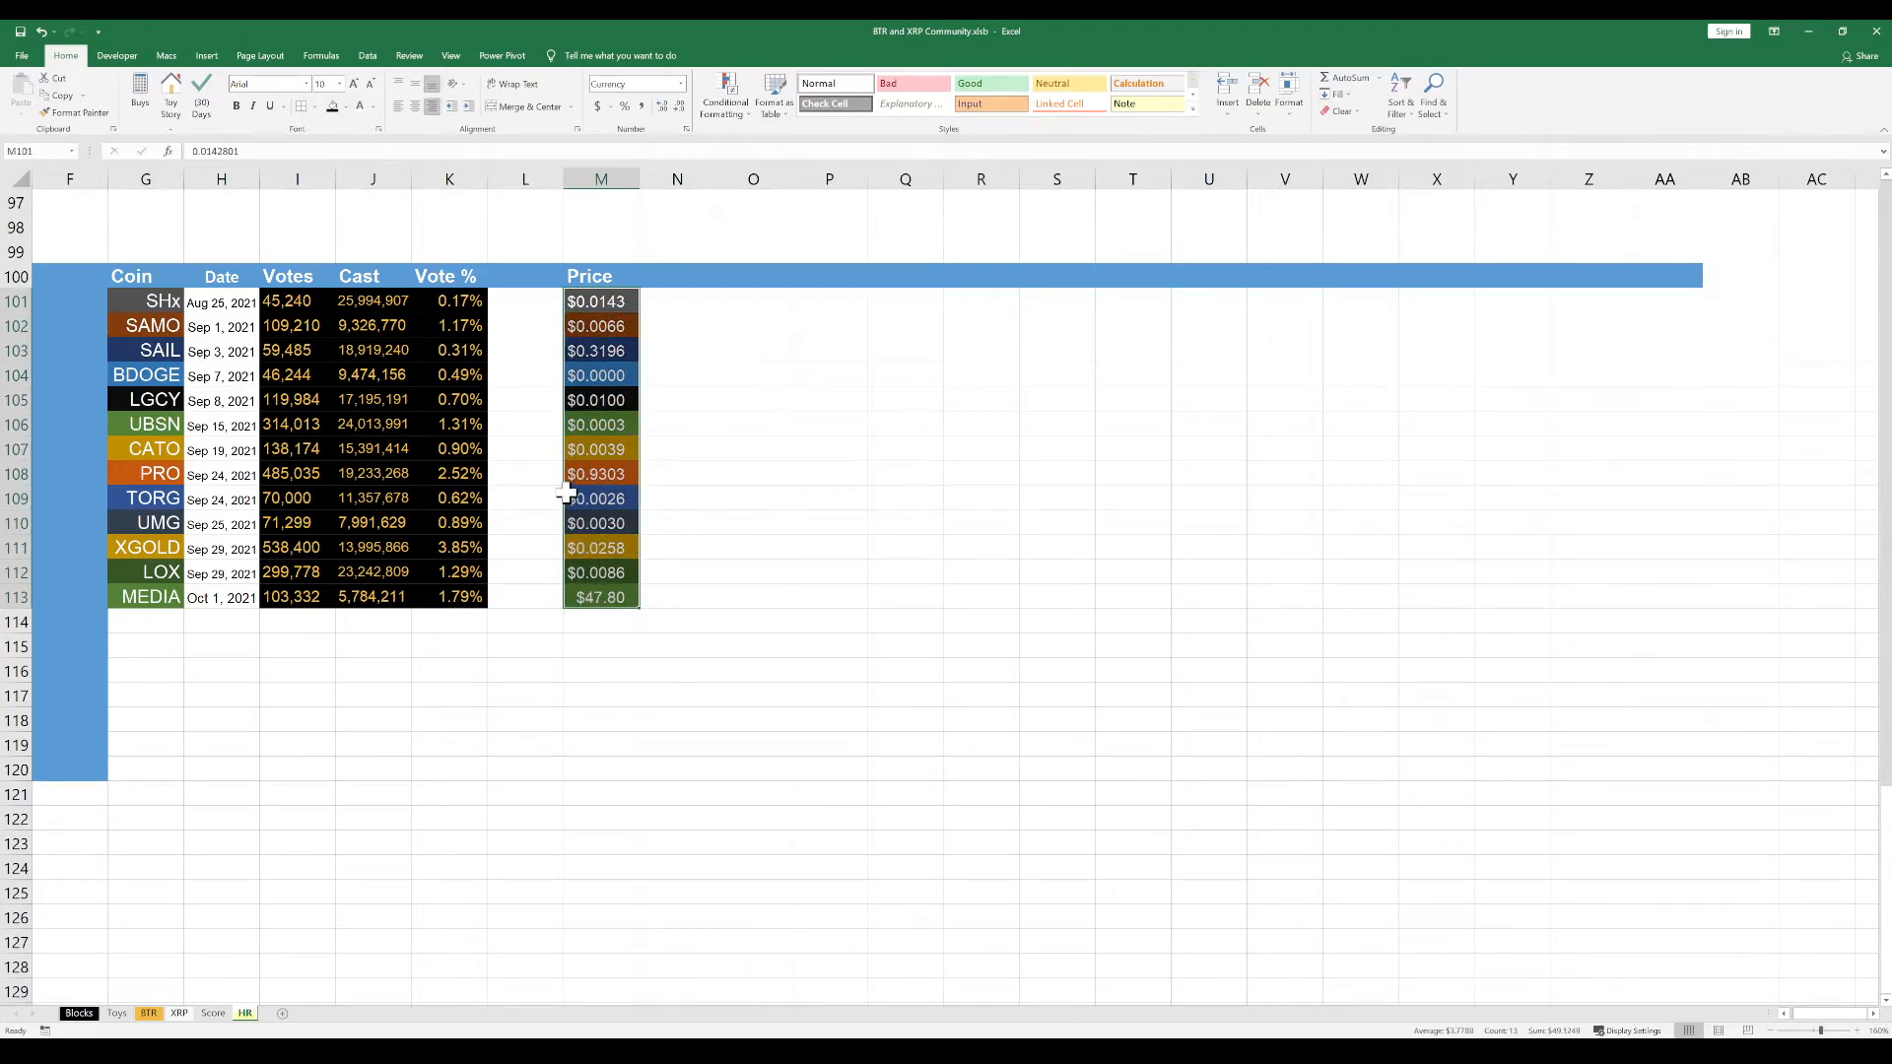
pyautogui.hotkey('ctrl', 'c')
pyautogui.click(518, 301)
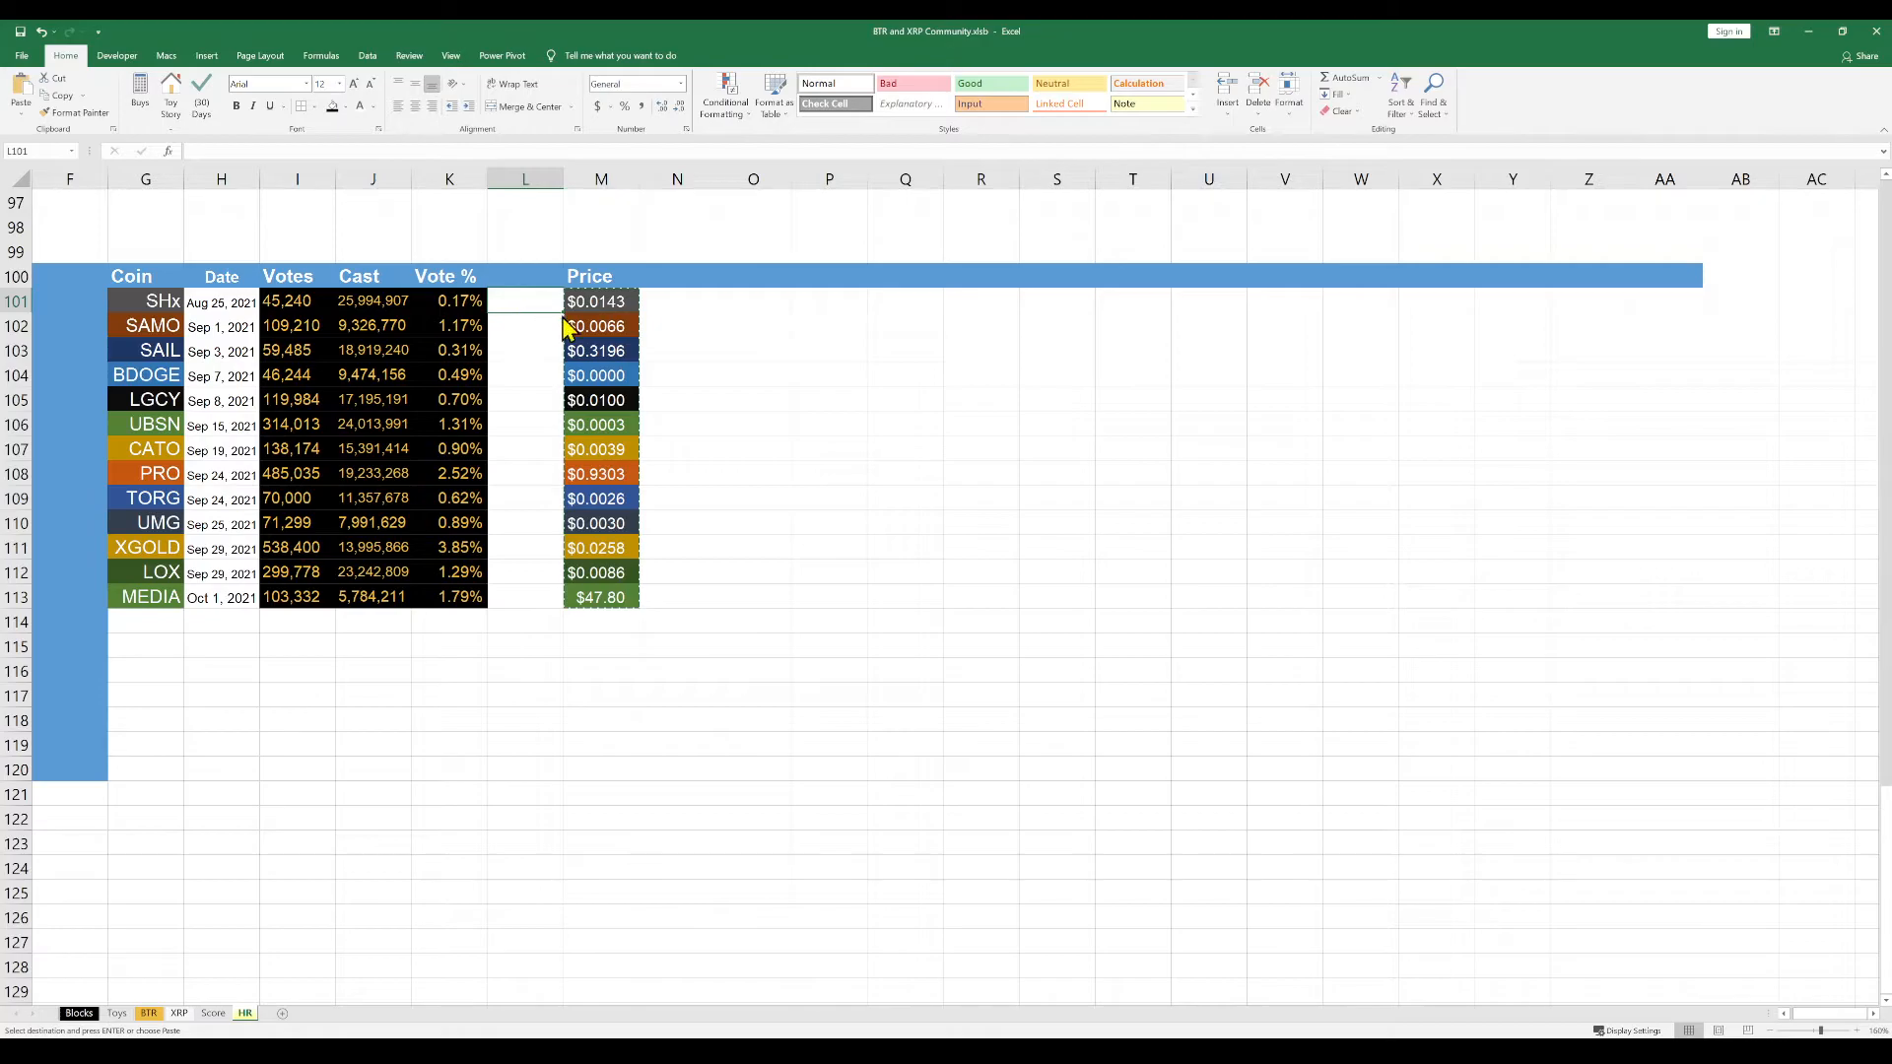
pyautogui.hotkey('ctrl', 'v')
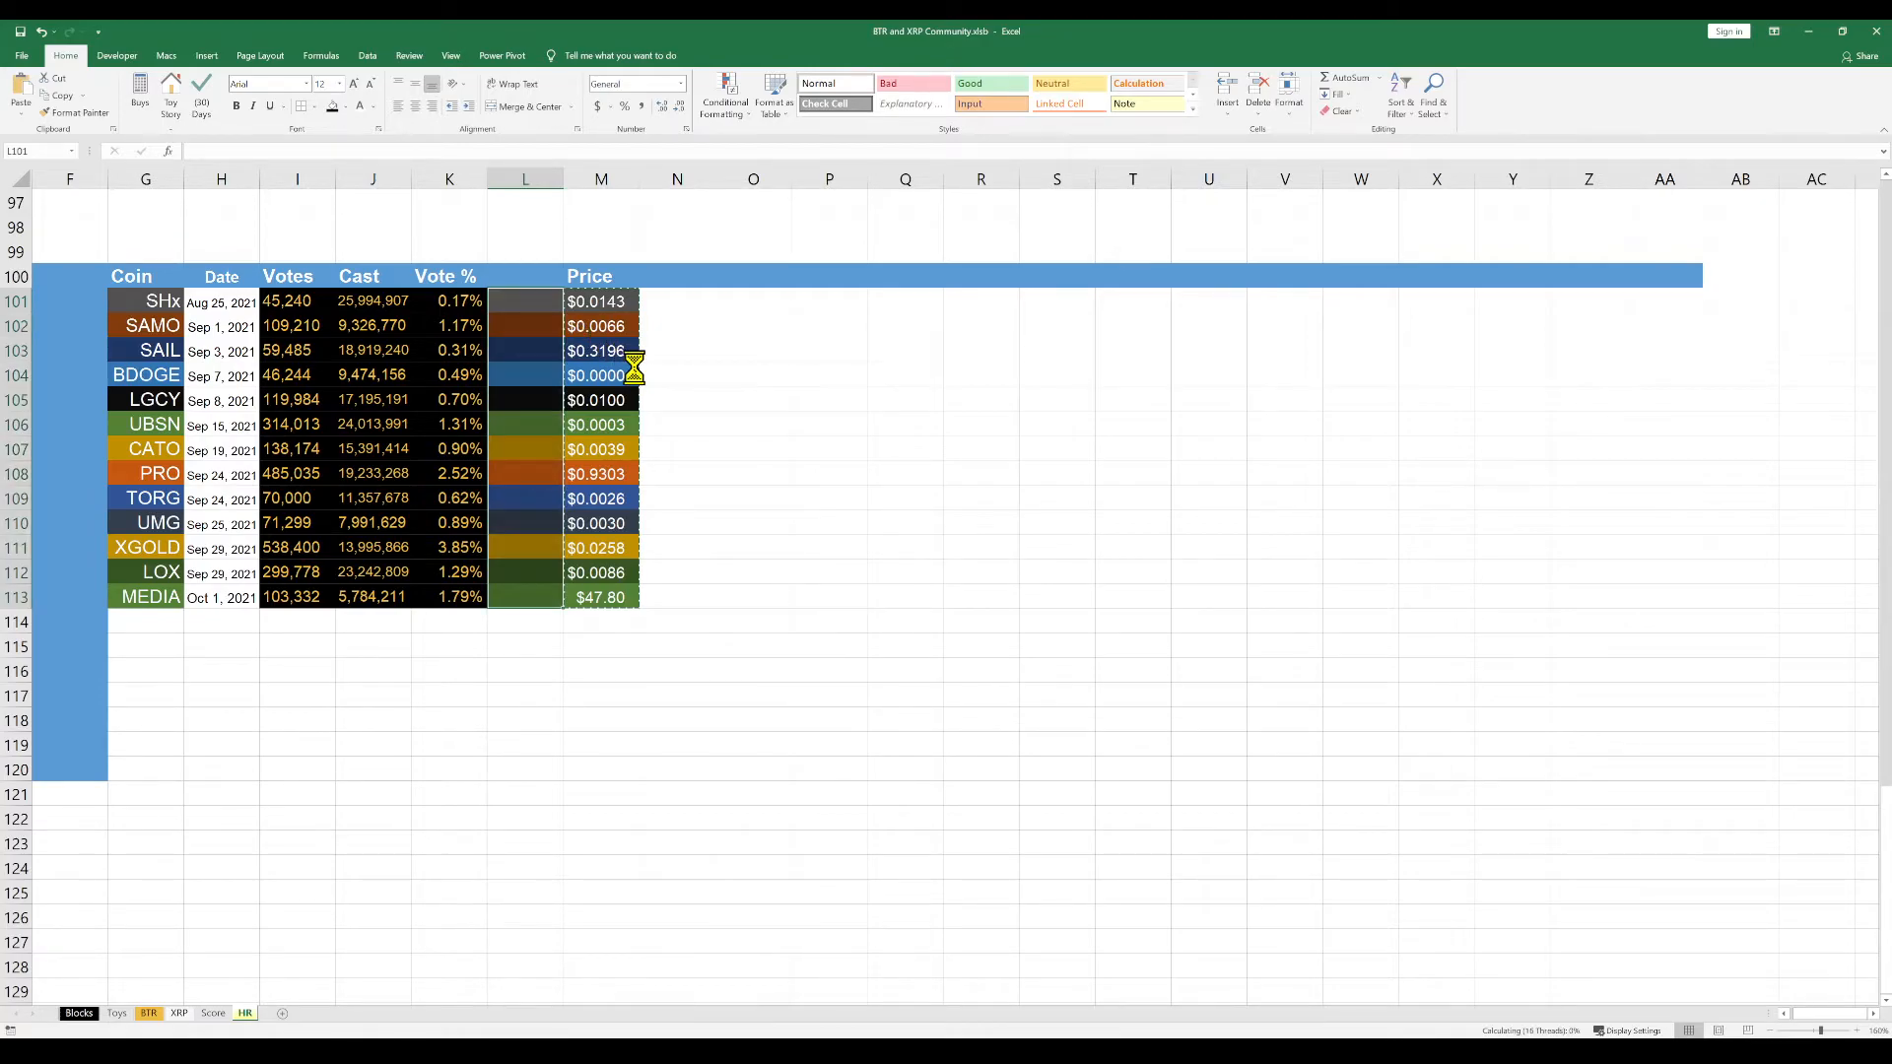
pyautogui.press('Escape')
pyautogui.click(538, 310)
pyautogui.click(515, 373)
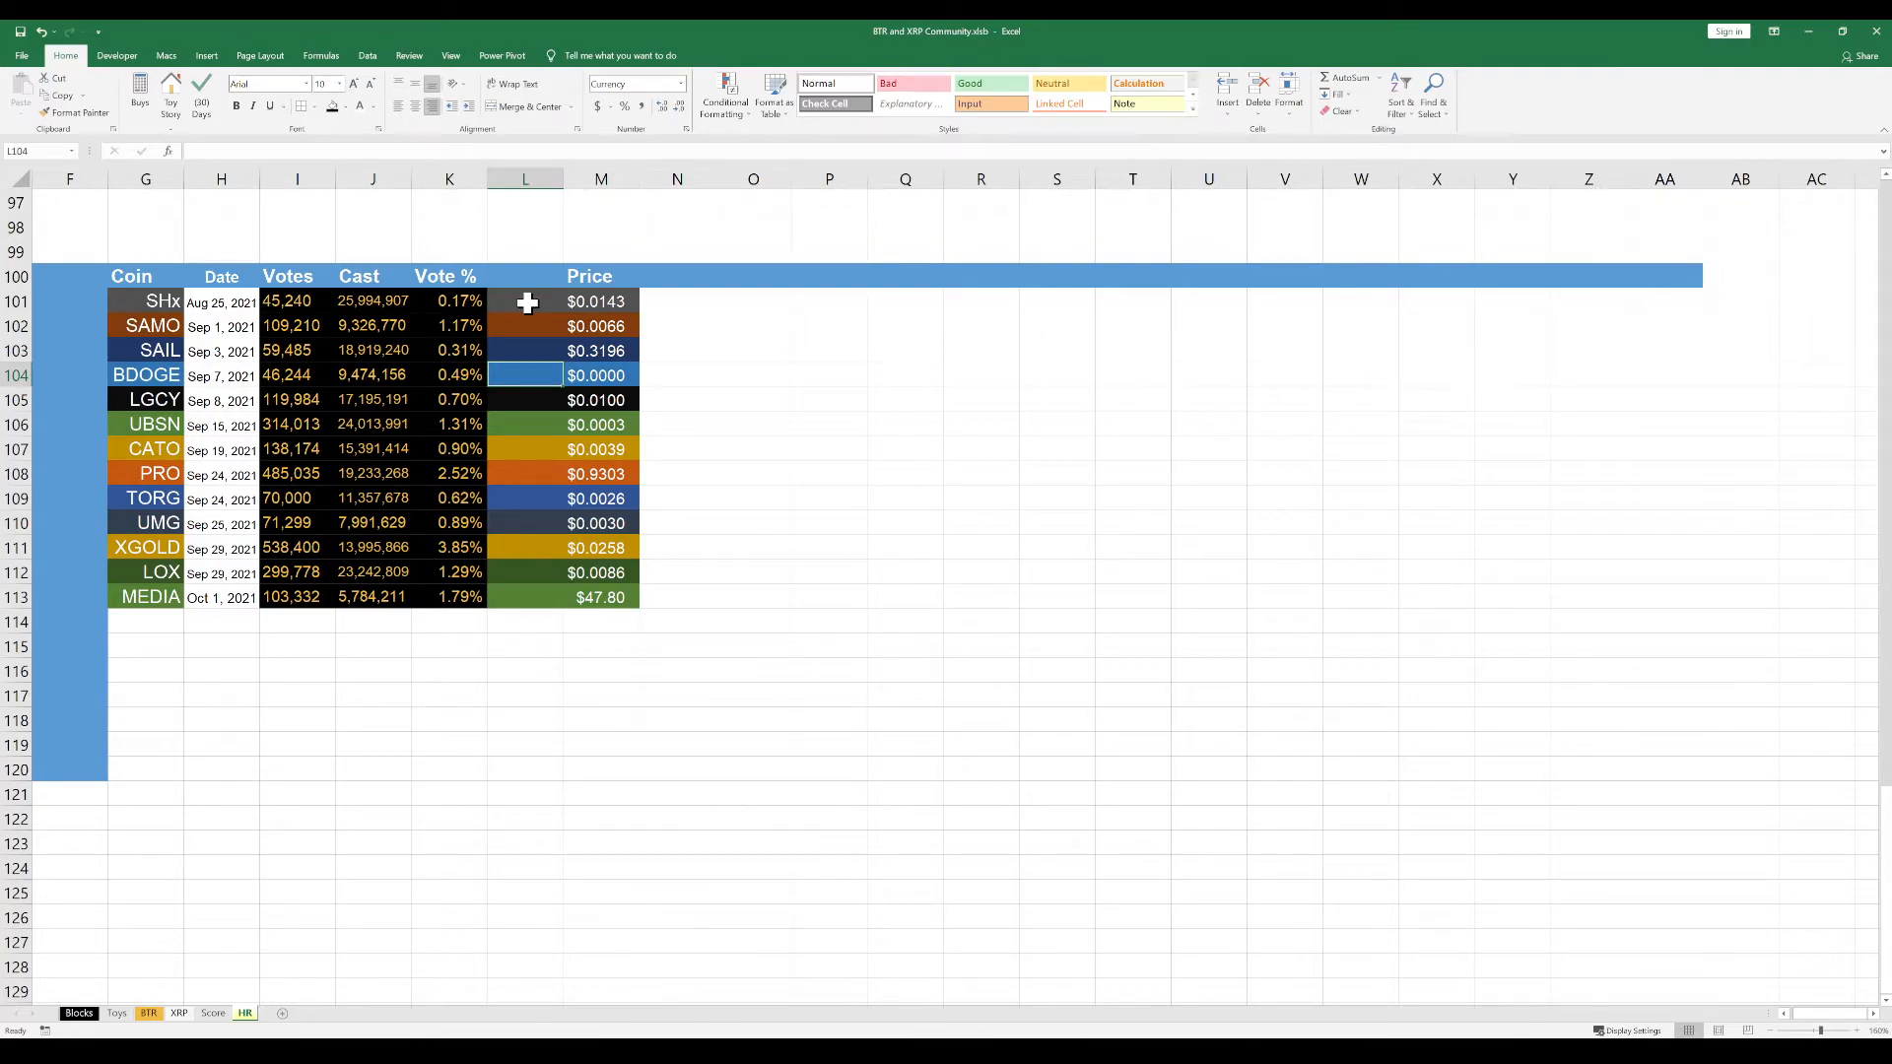
pyautogui.click(527, 303)
pyautogui.moveTo(858, 311); pyautogui.dragTo(1179, 297)
pyautogui.click(1072, 491)
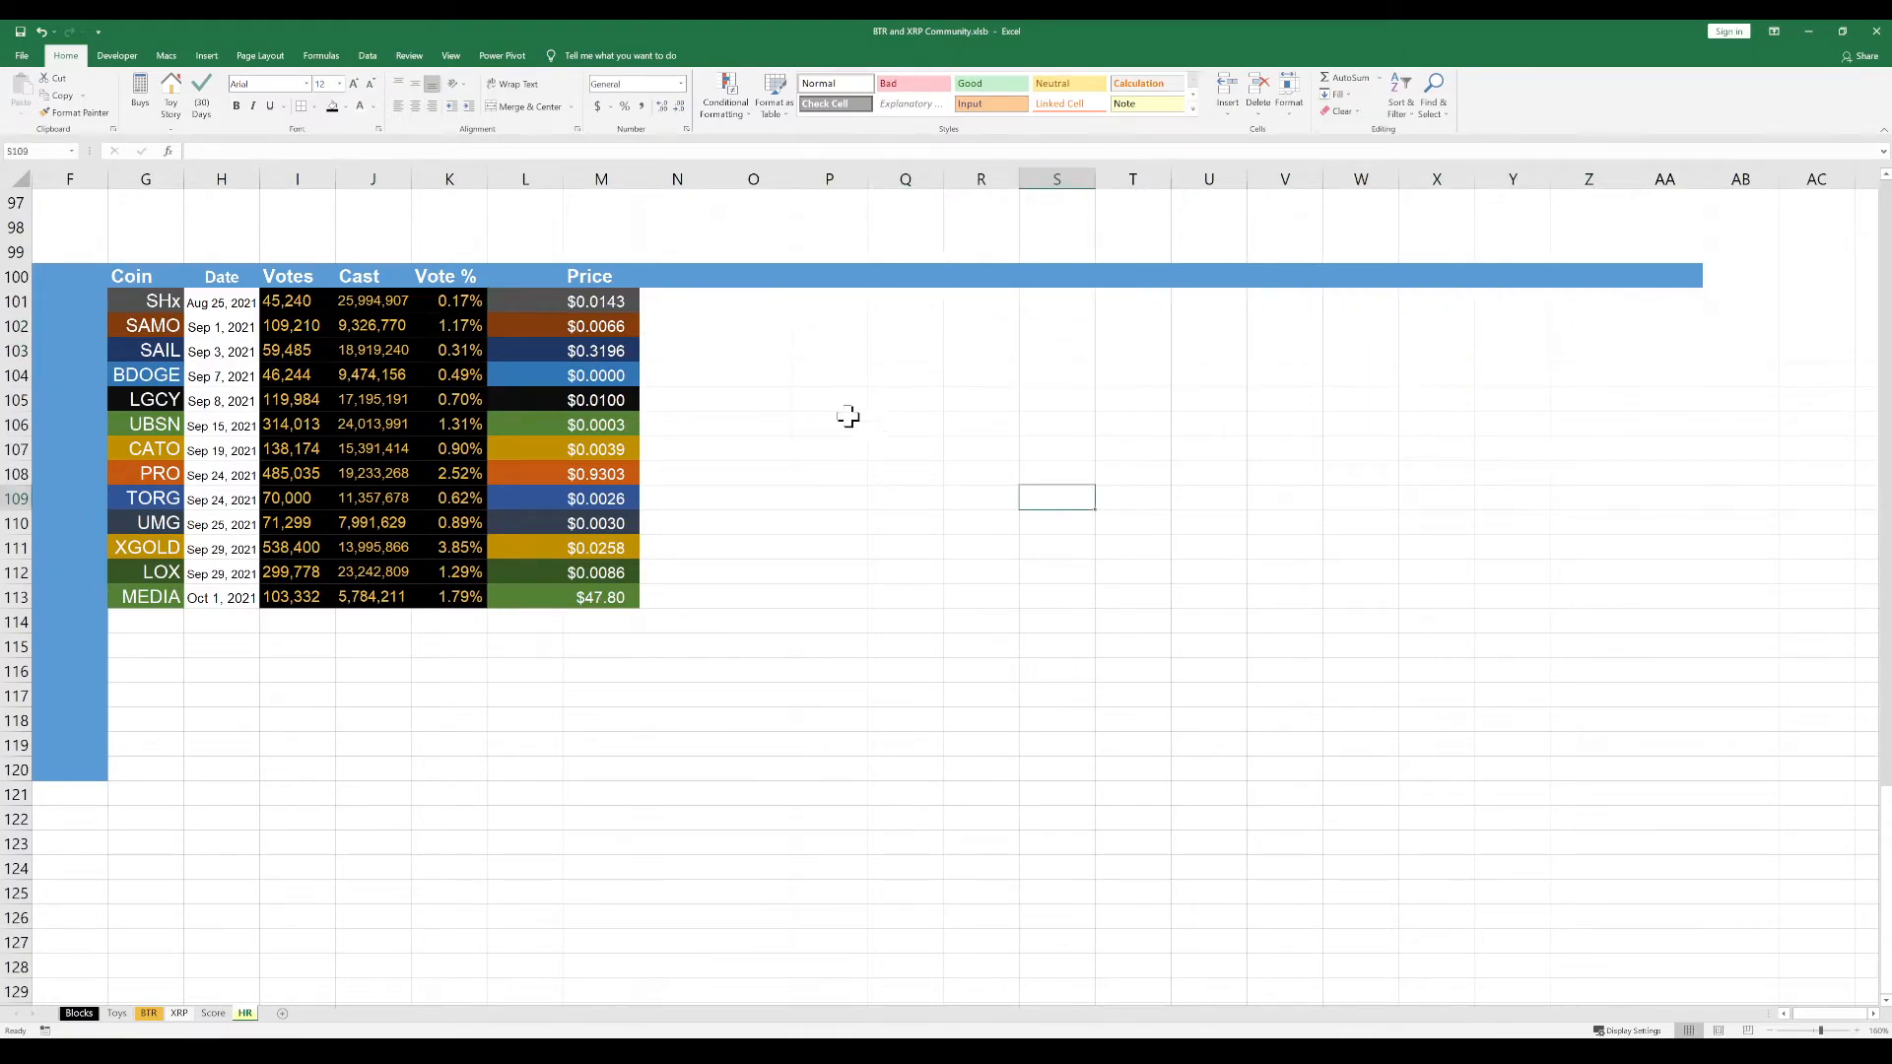
# Copy the Price column M100:M113 with its values and colours into N100:N113
pyautogui.moveTo(603, 277); pyautogui.dragTo(612, 594)
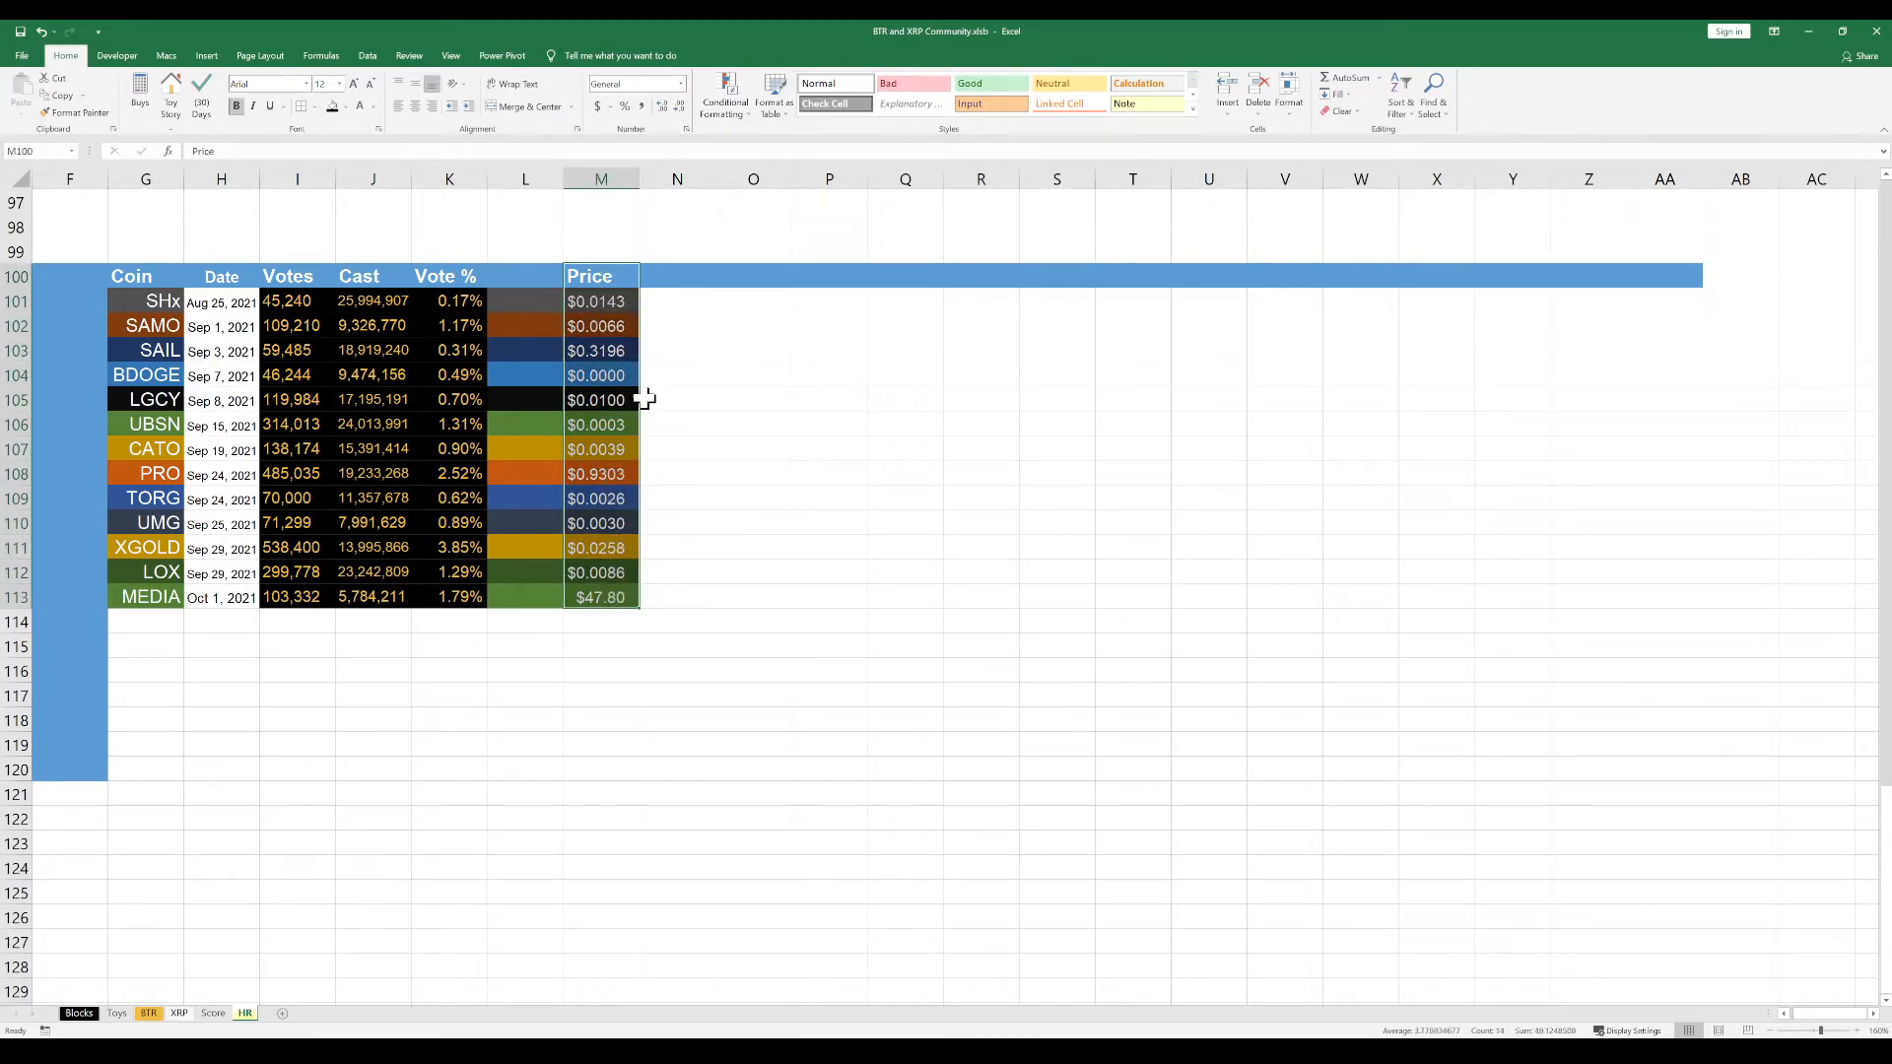
pyautogui.hotkey('ctrl', 'c')
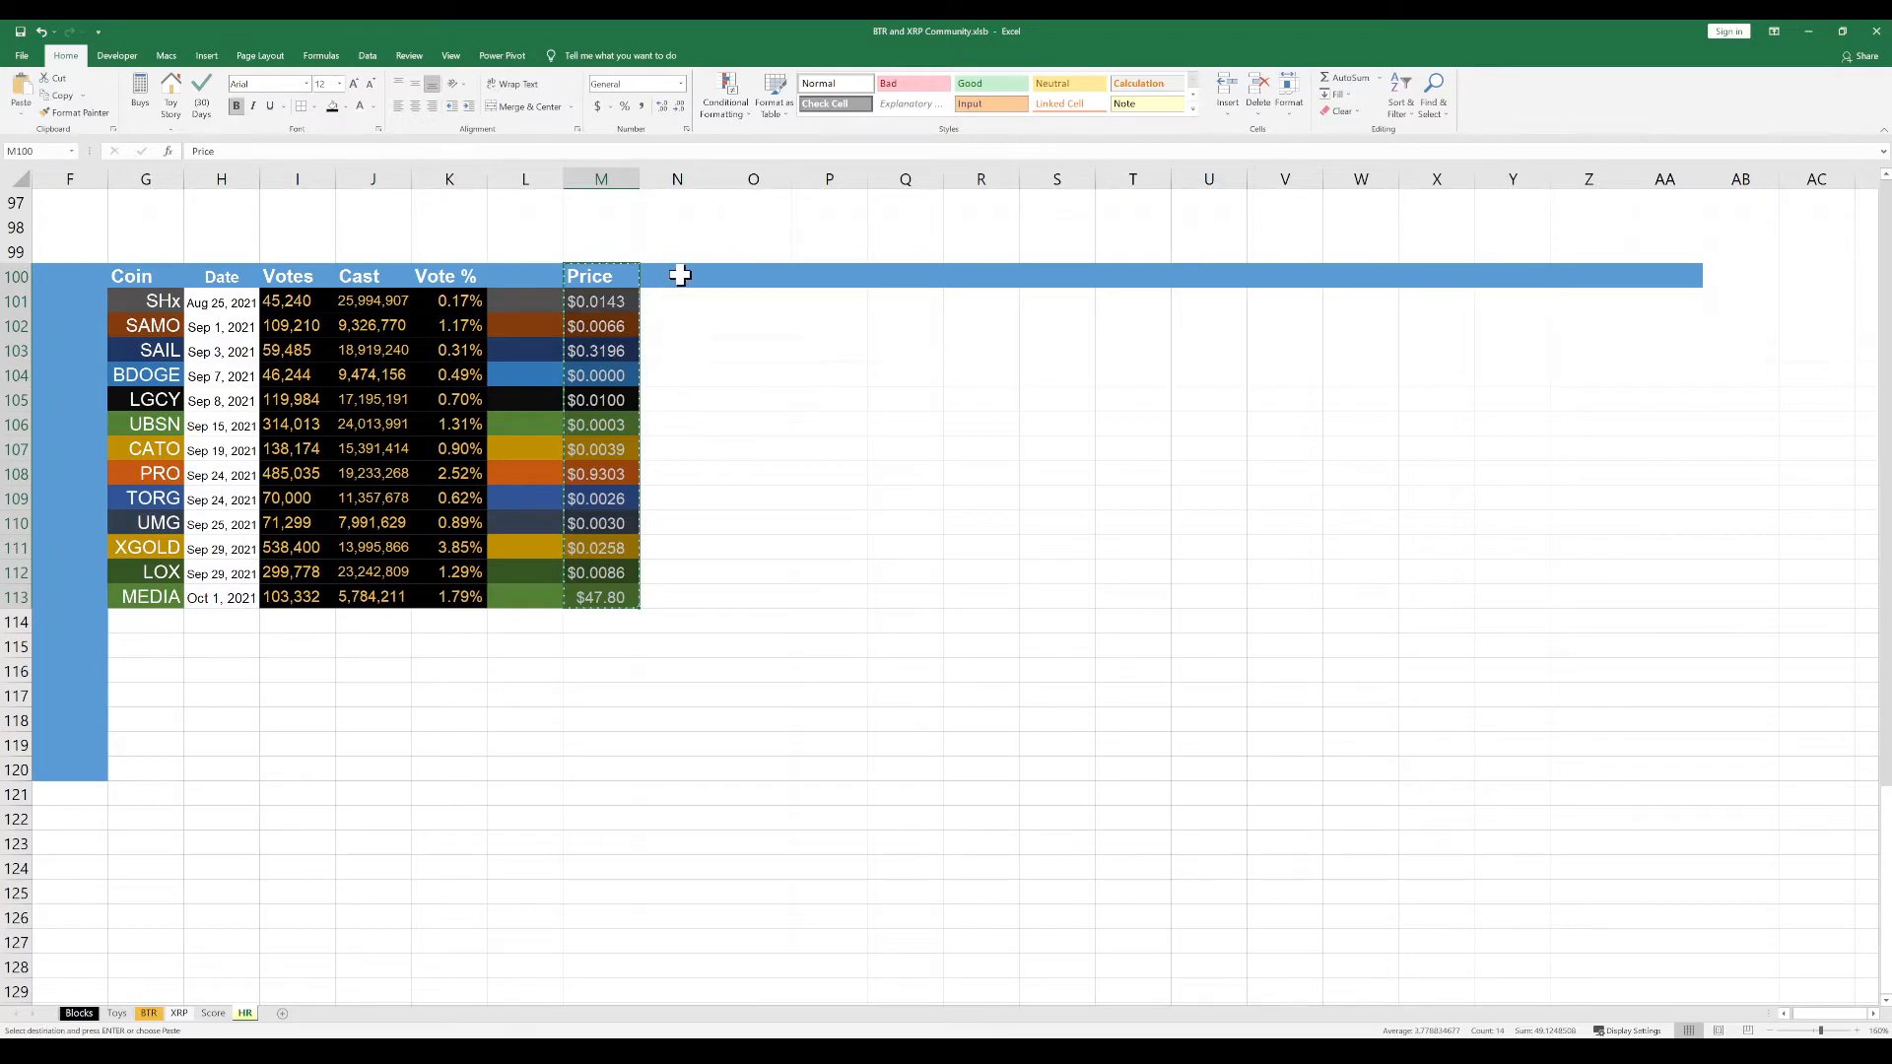
pyautogui.click(680, 278)
pyautogui.hotkey('ctrl', 'v')
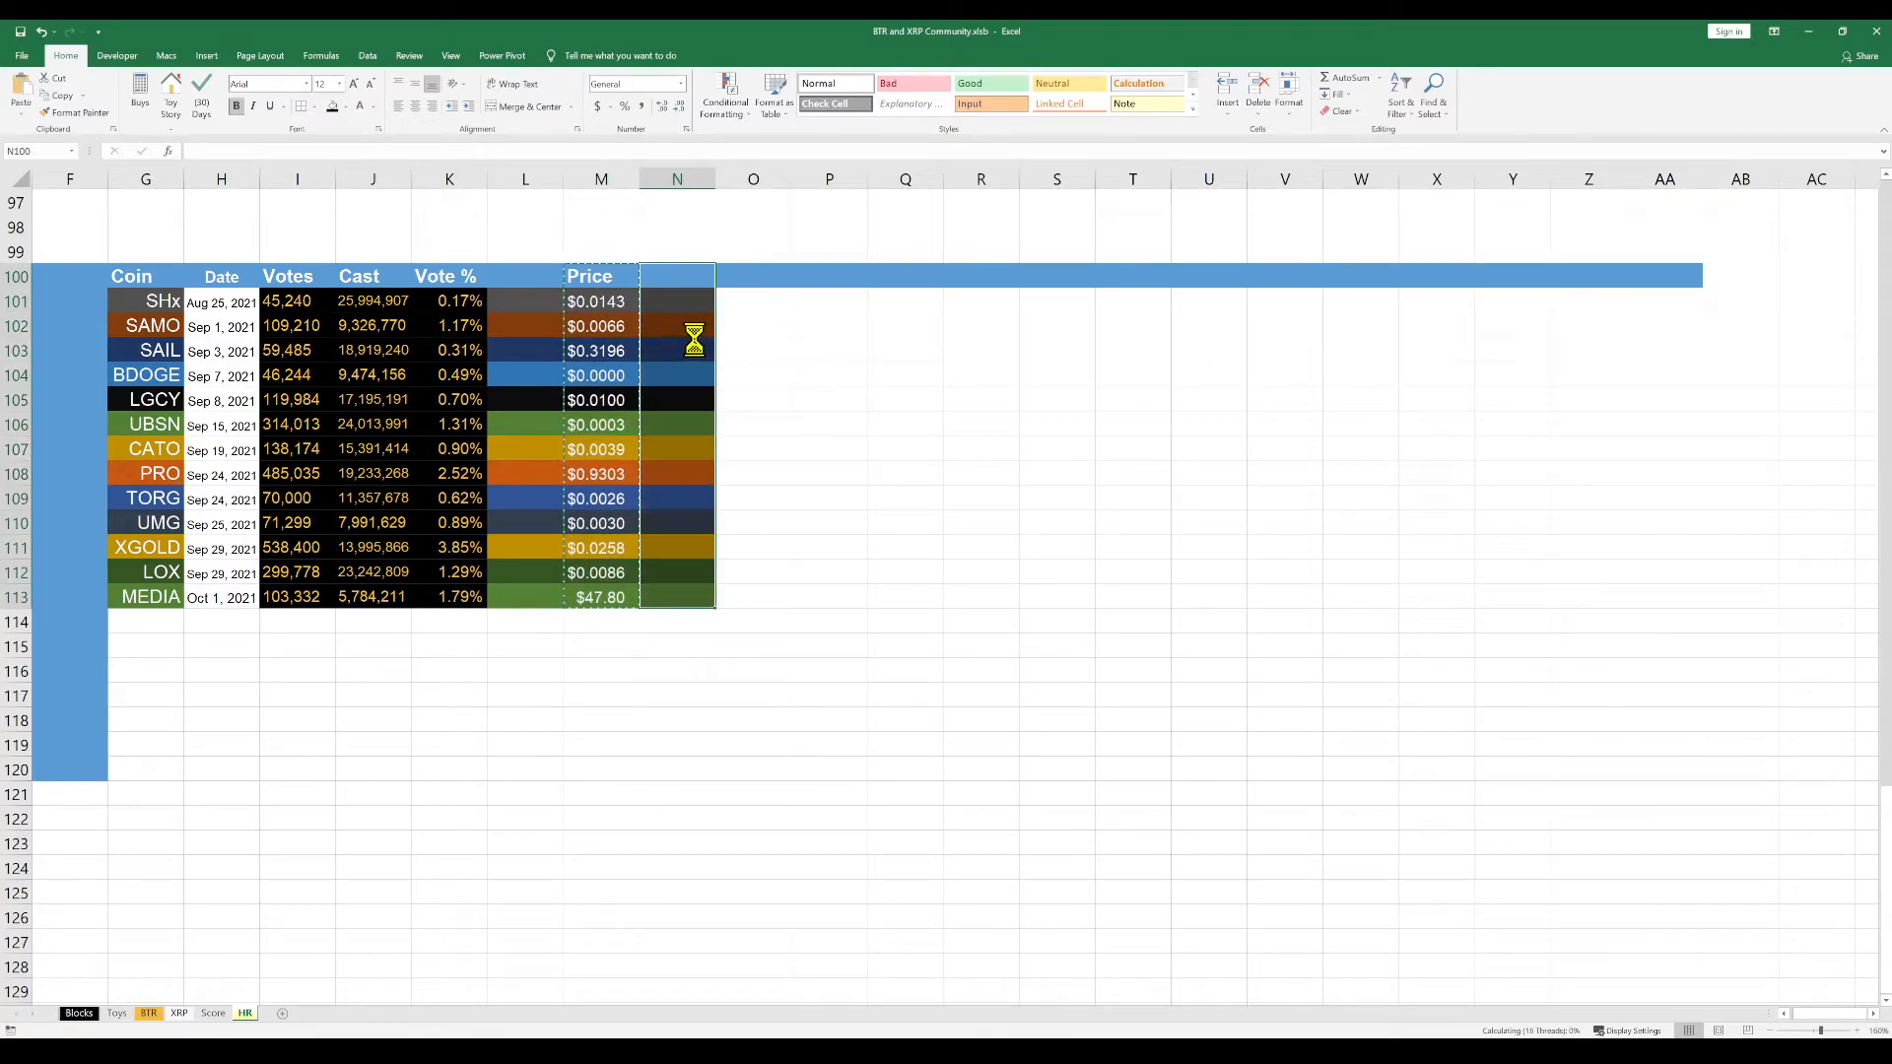
pyautogui.rightClick(680, 277)
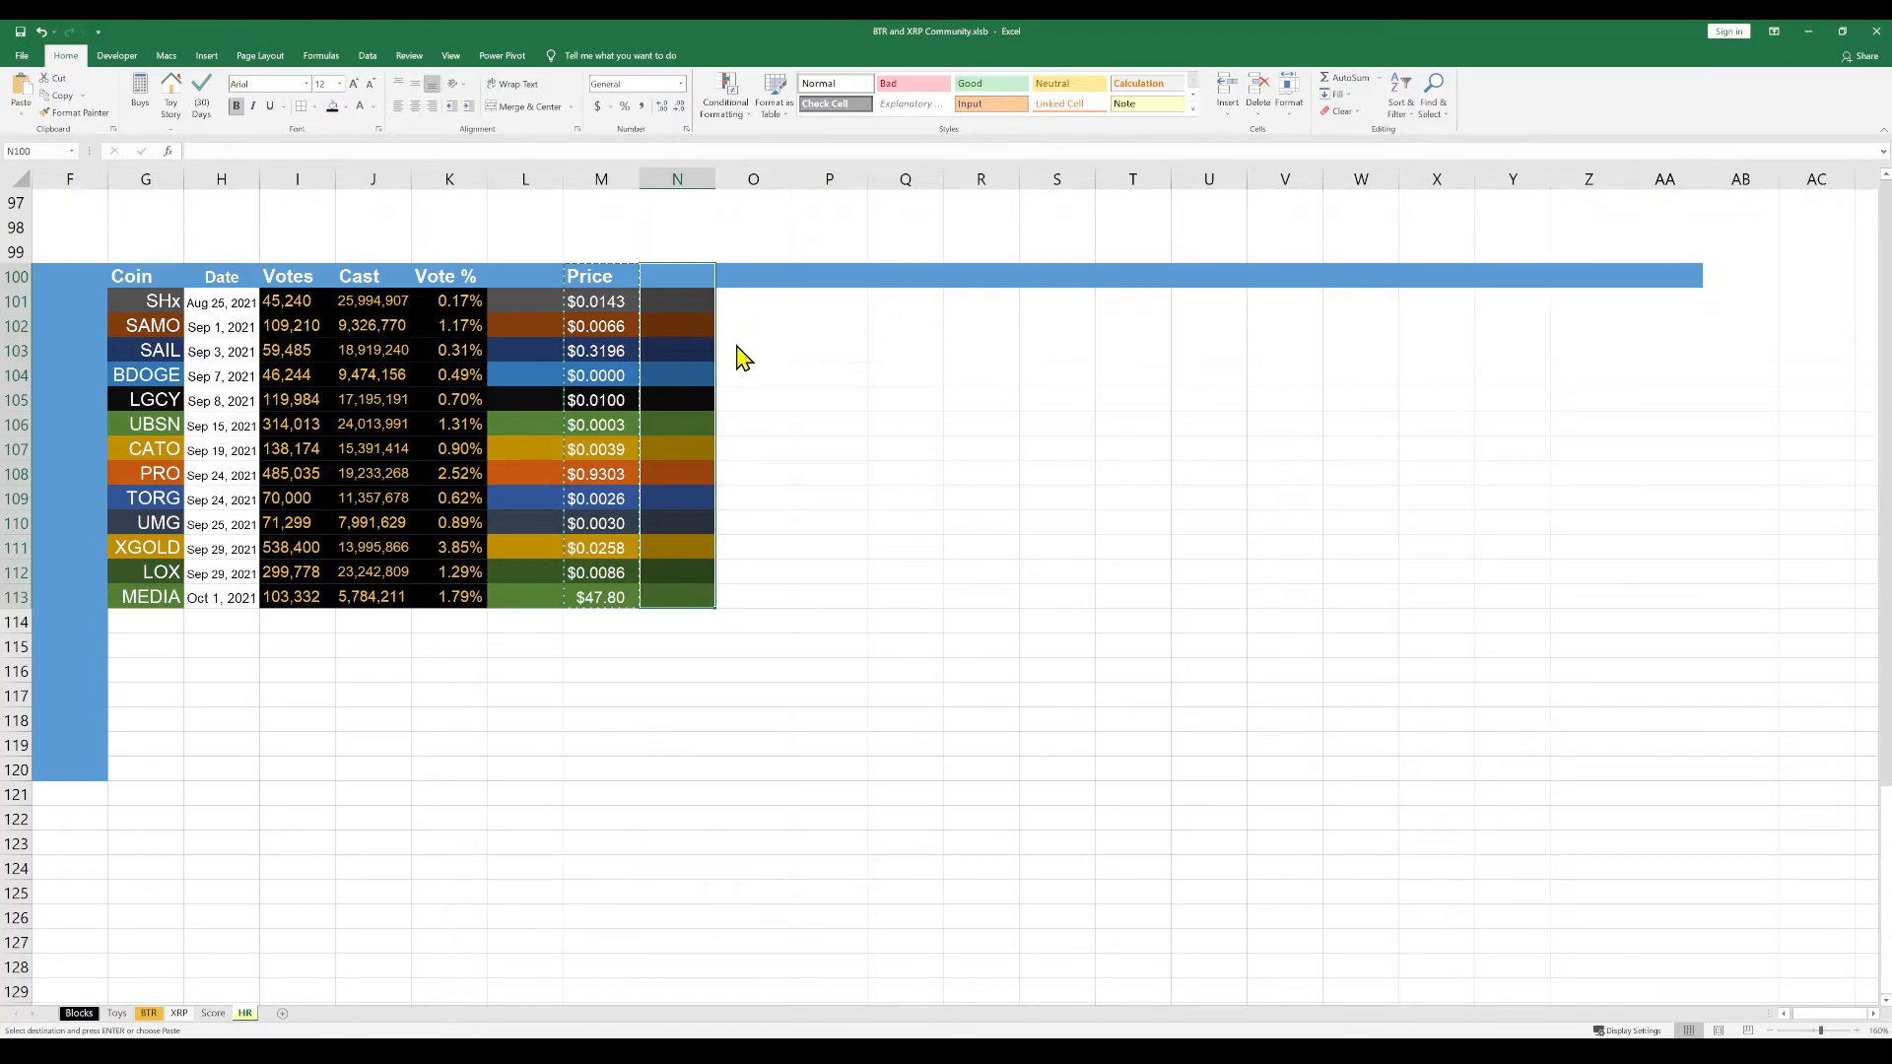
pyautogui.click(740, 346)
pyautogui.click(629, 333)
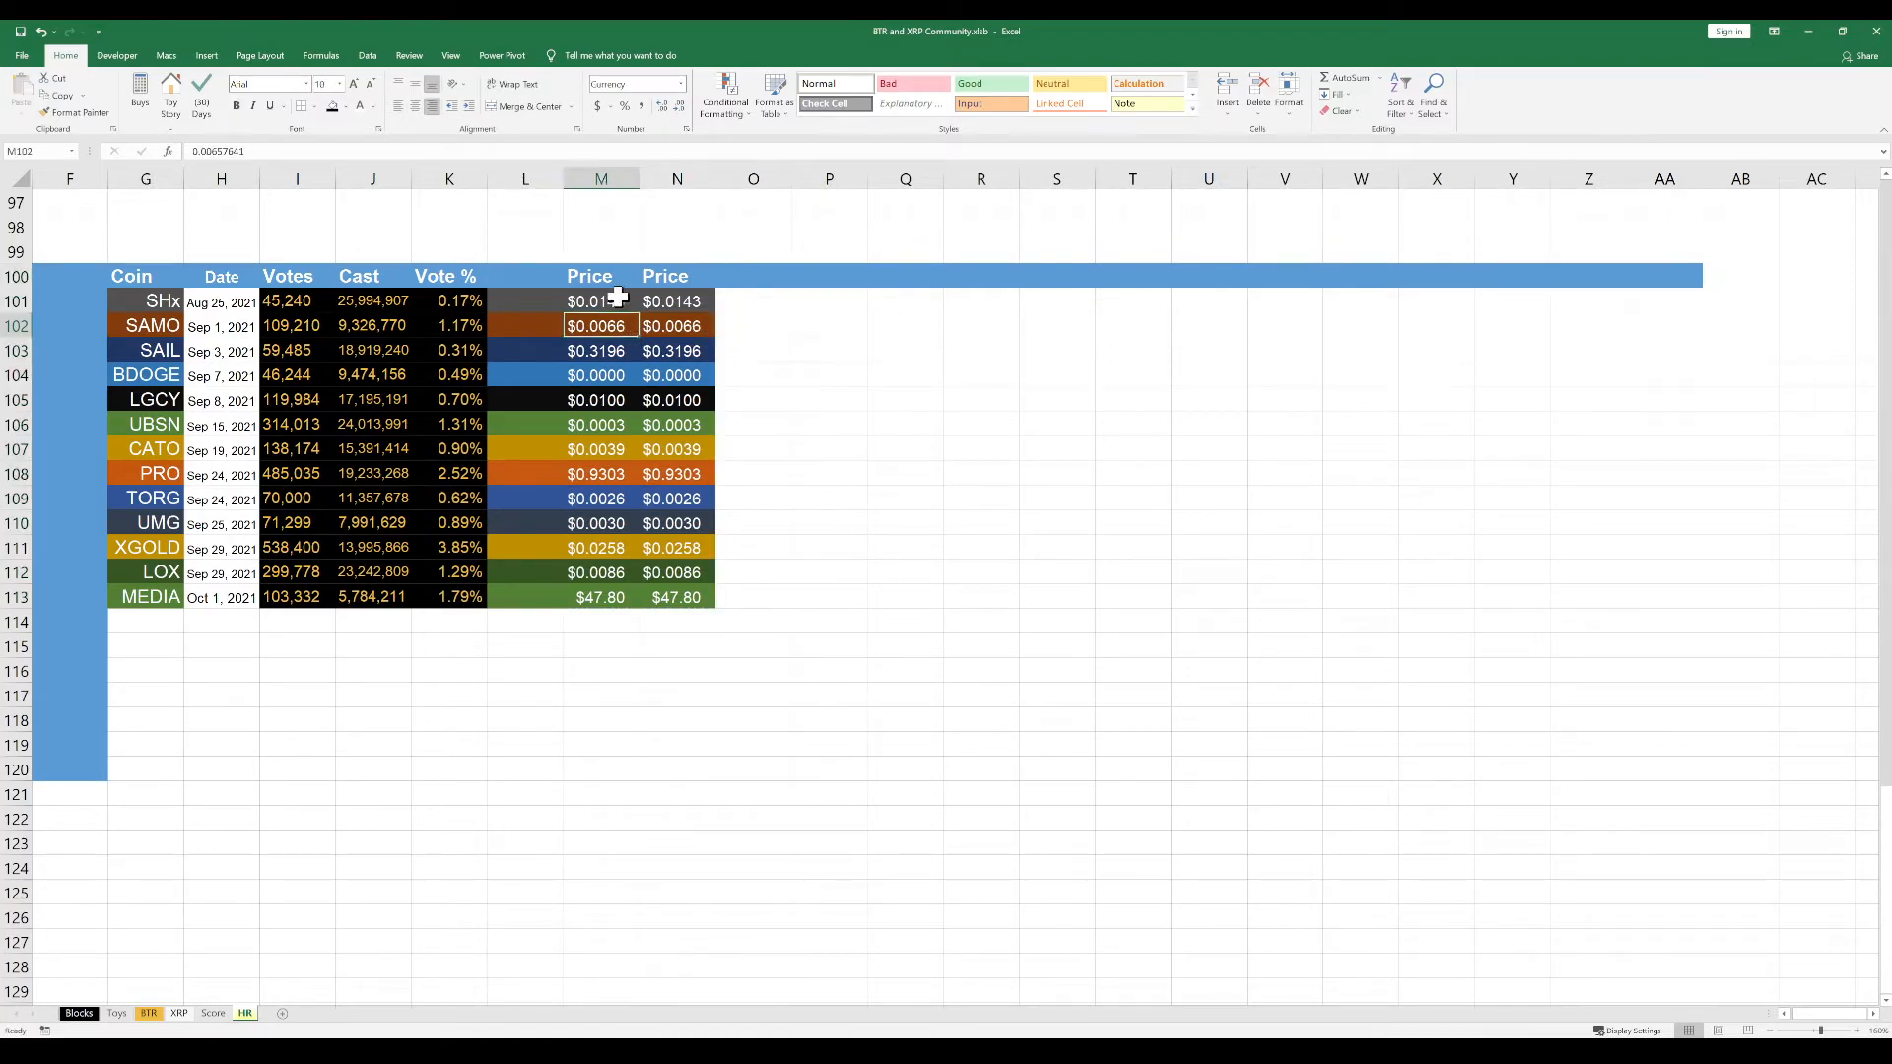
# Clear the header and prices from M100:M113, keeping the cell colours
pyautogui.moveTo(617, 275); pyautogui.dragTo(599, 604)
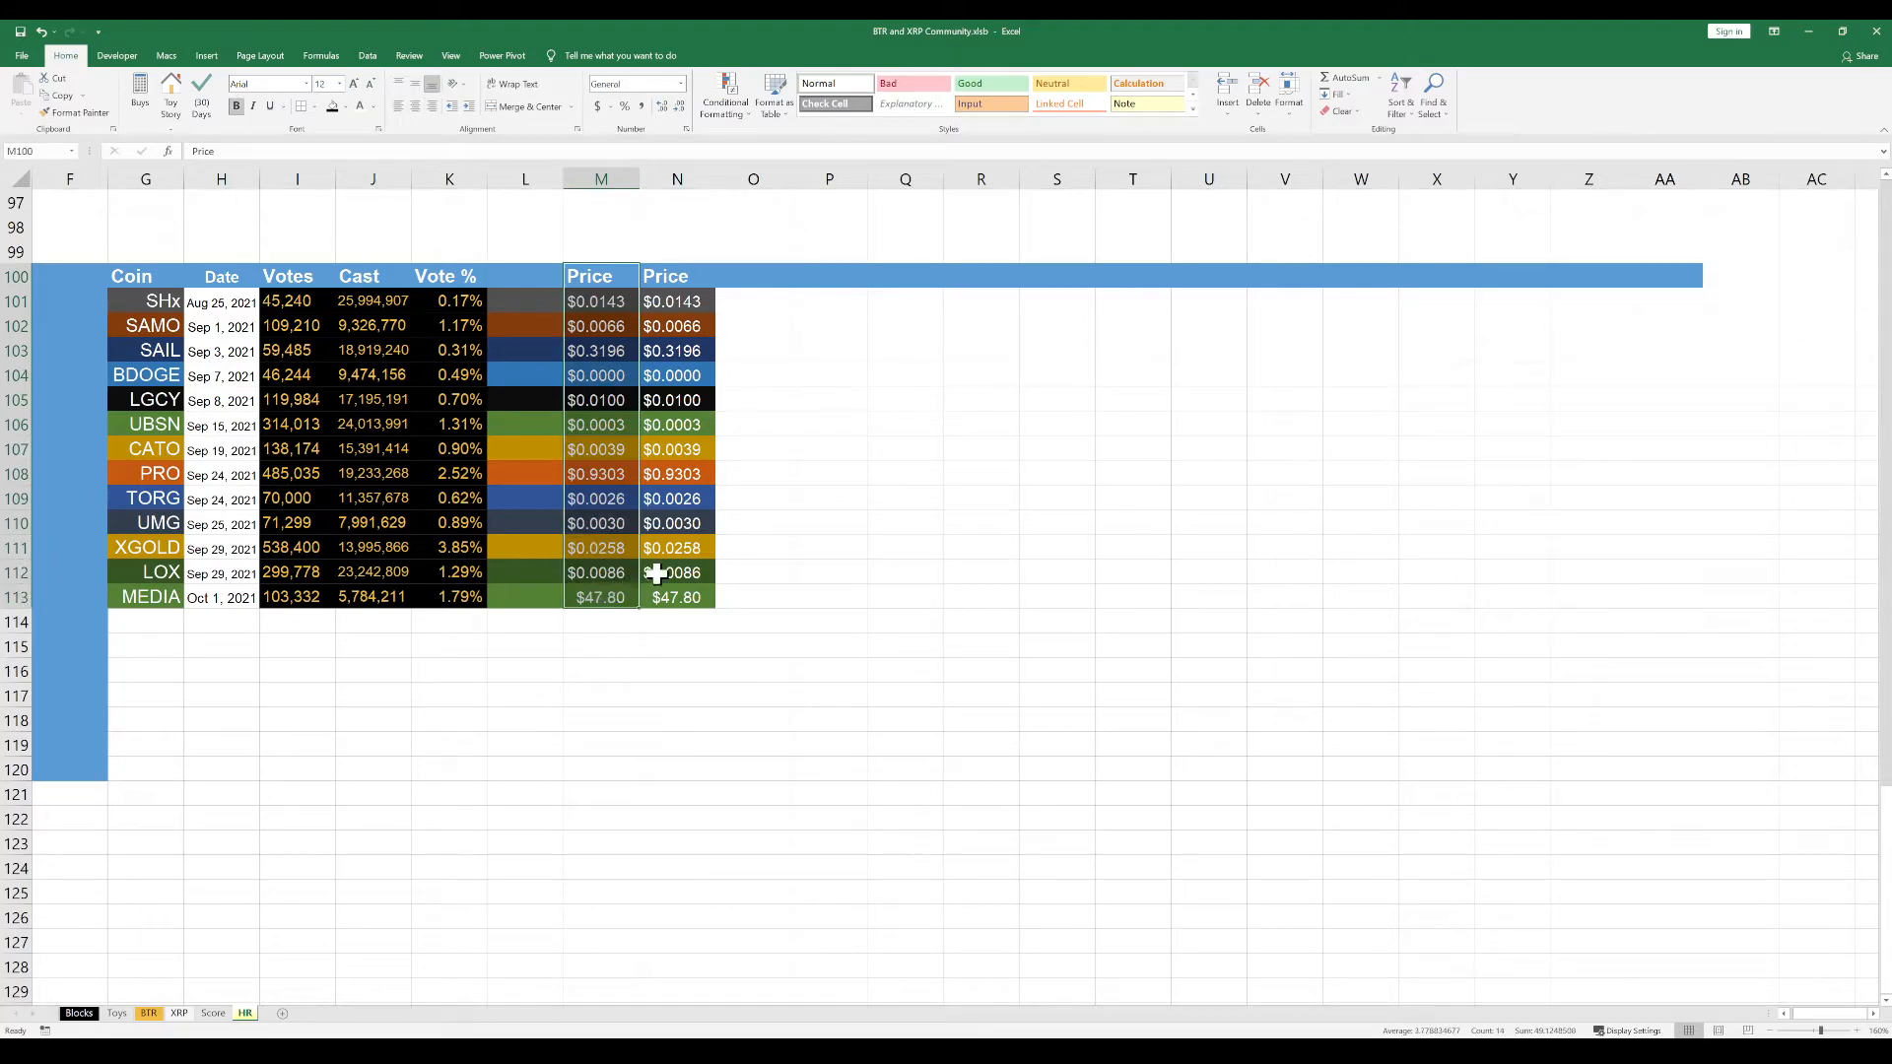
pyautogui.press('Delete')
pyautogui.click(827, 498)
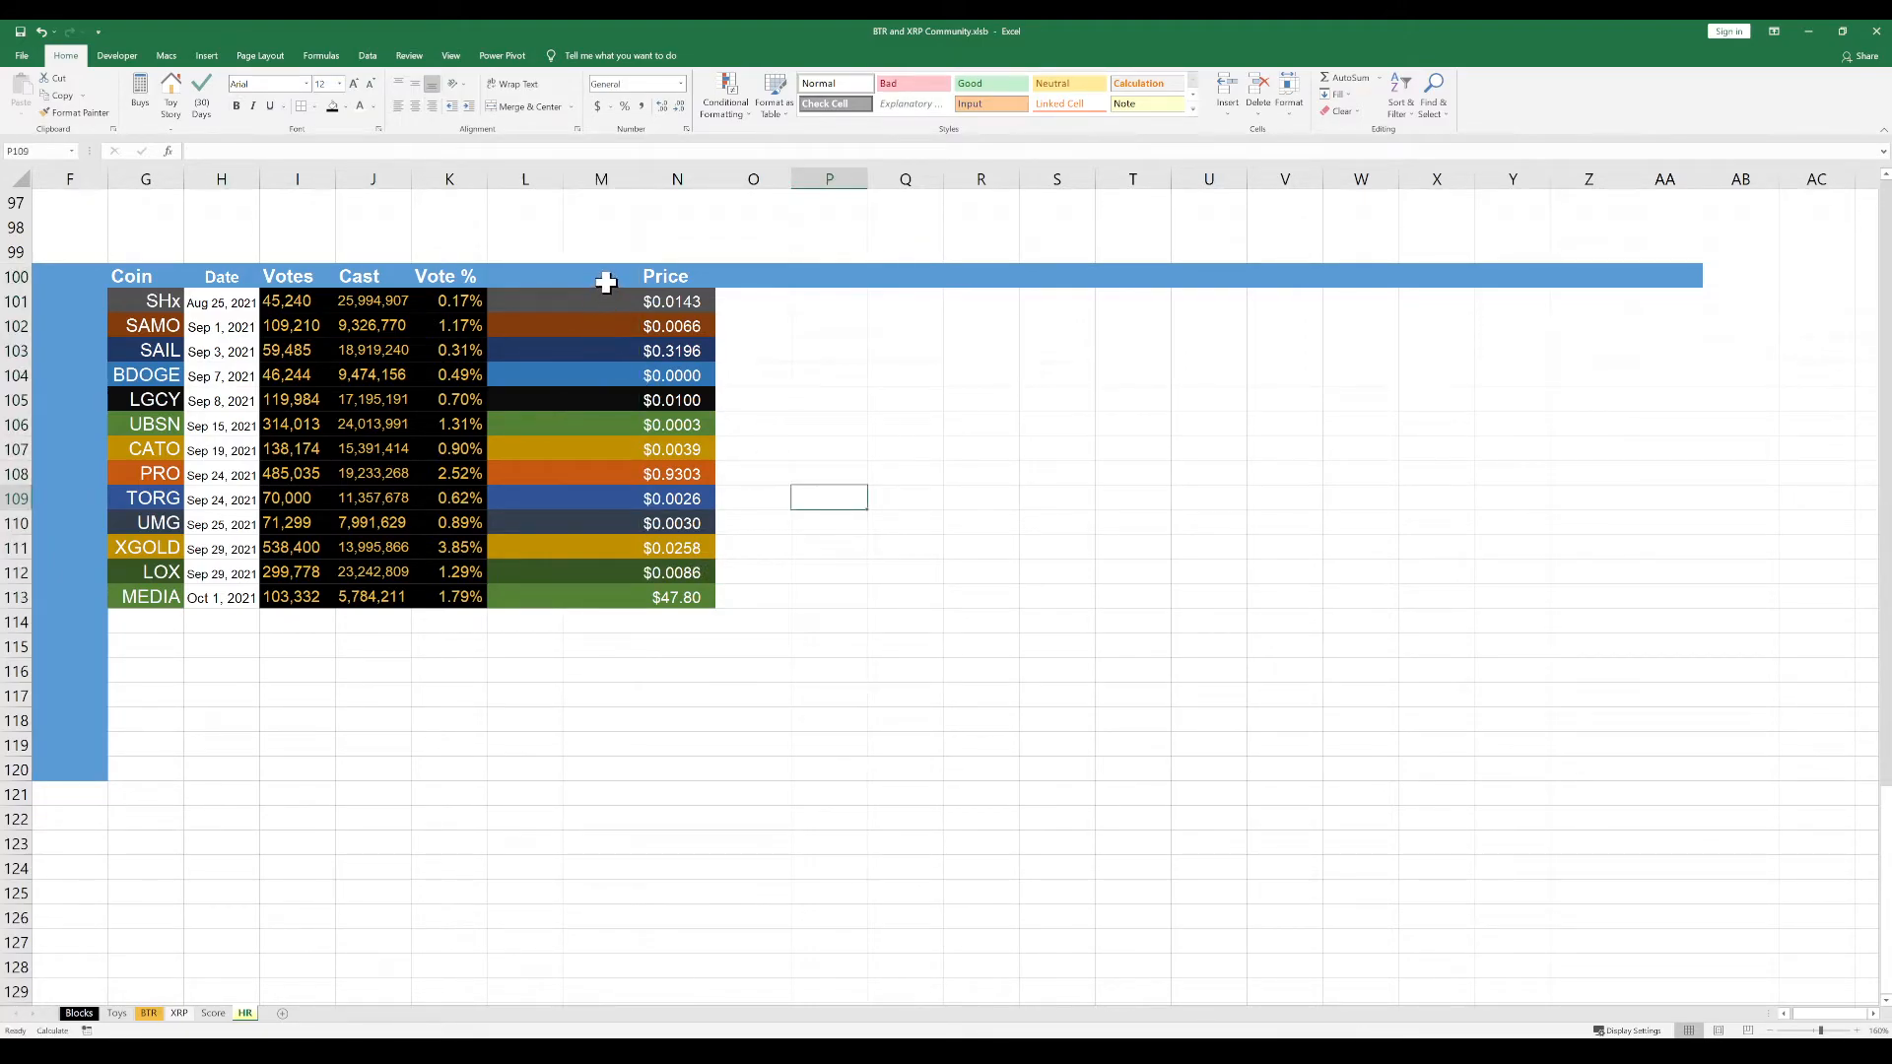
pyautogui.click(608, 276)
pyautogui.click(601, 341)
pyautogui.moveTo(612, 275); pyautogui.dragTo(596, 596)
# Enter the header "Rewards" in L100 and widen column L slightly to fit it
pyautogui.click(523, 284)
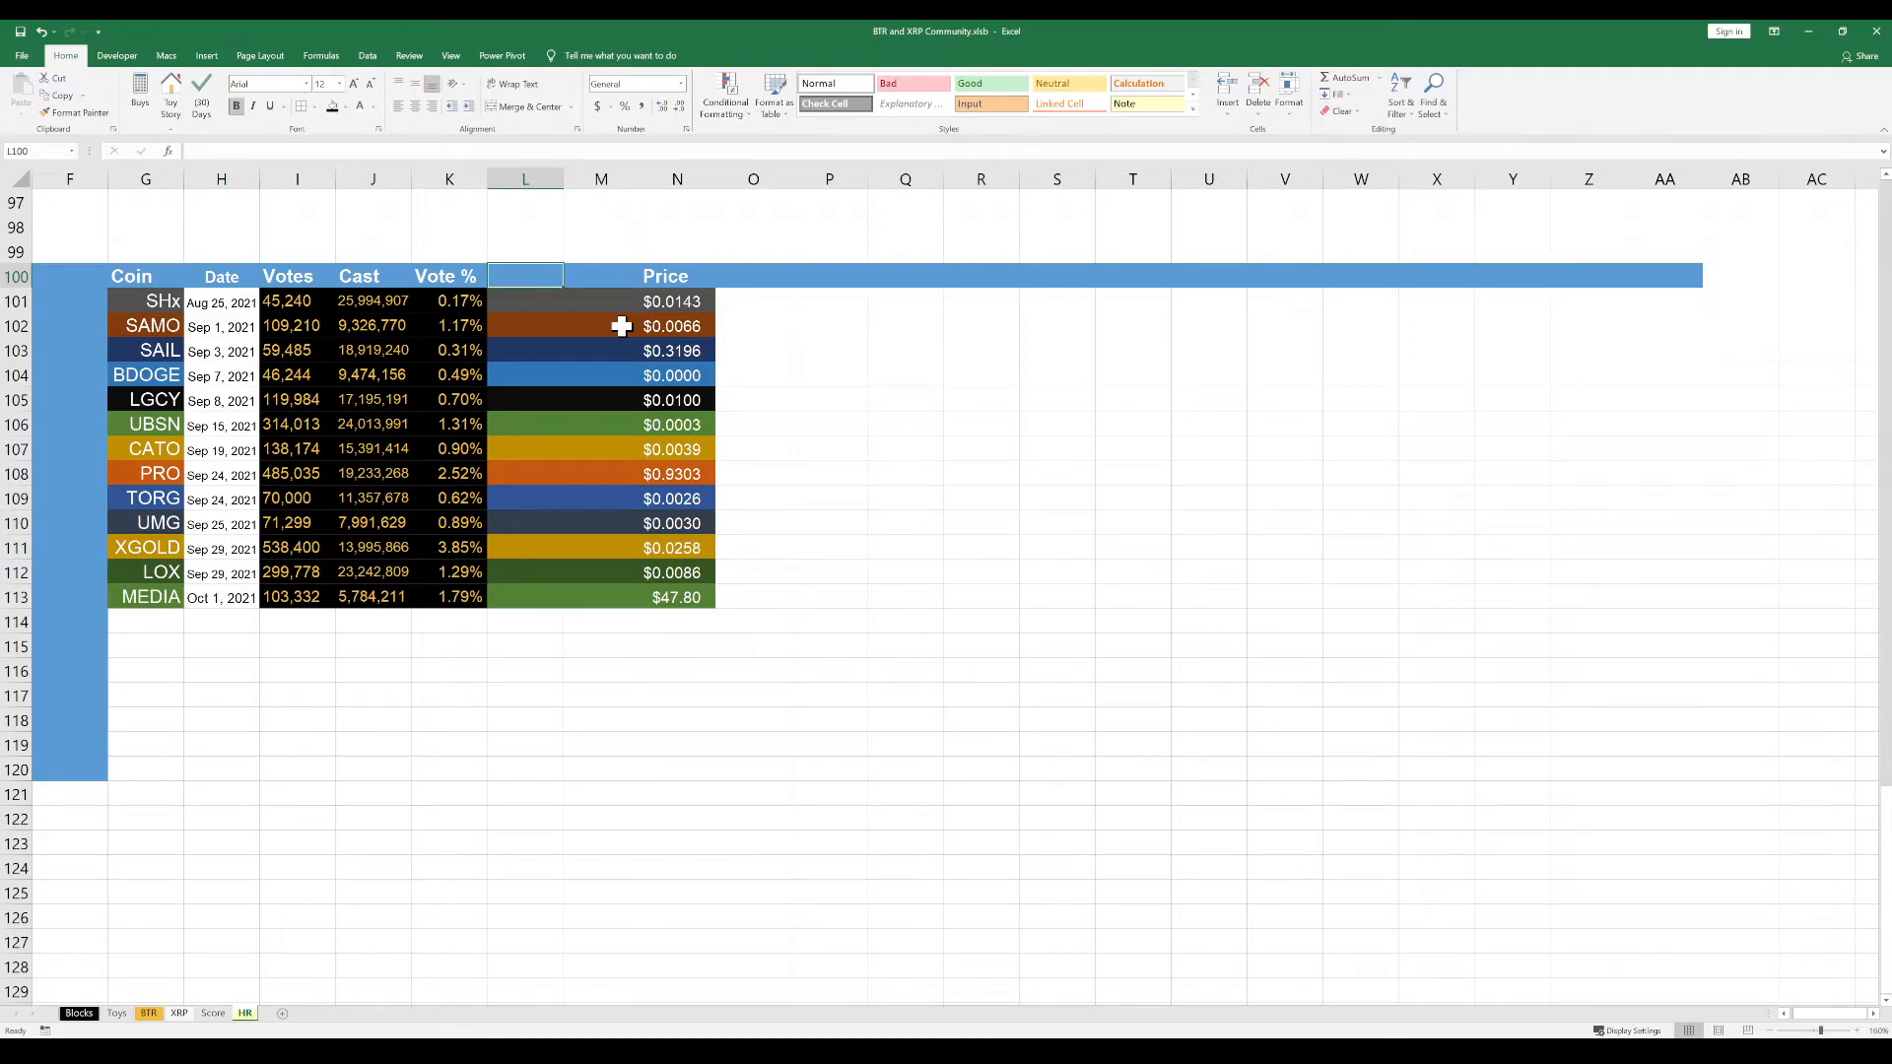
pyautogui.write('Rewards')
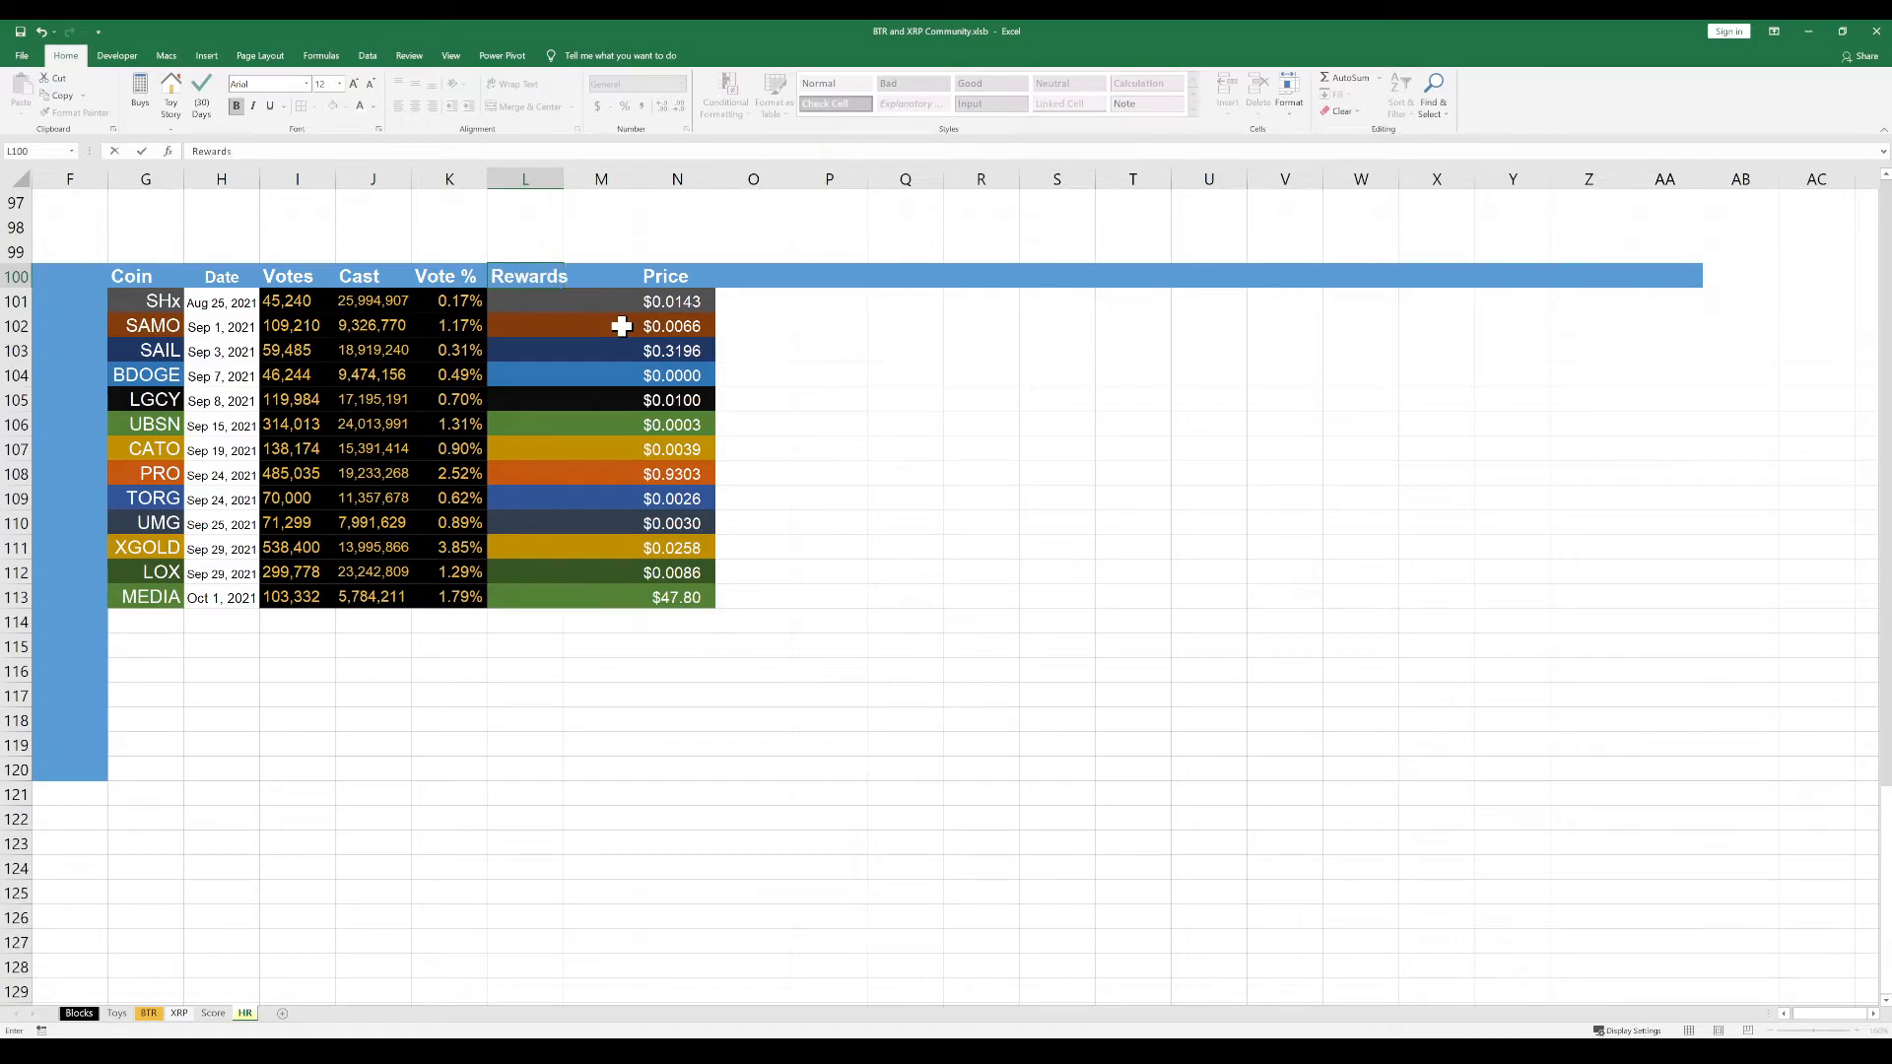
pyautogui.press('Return')
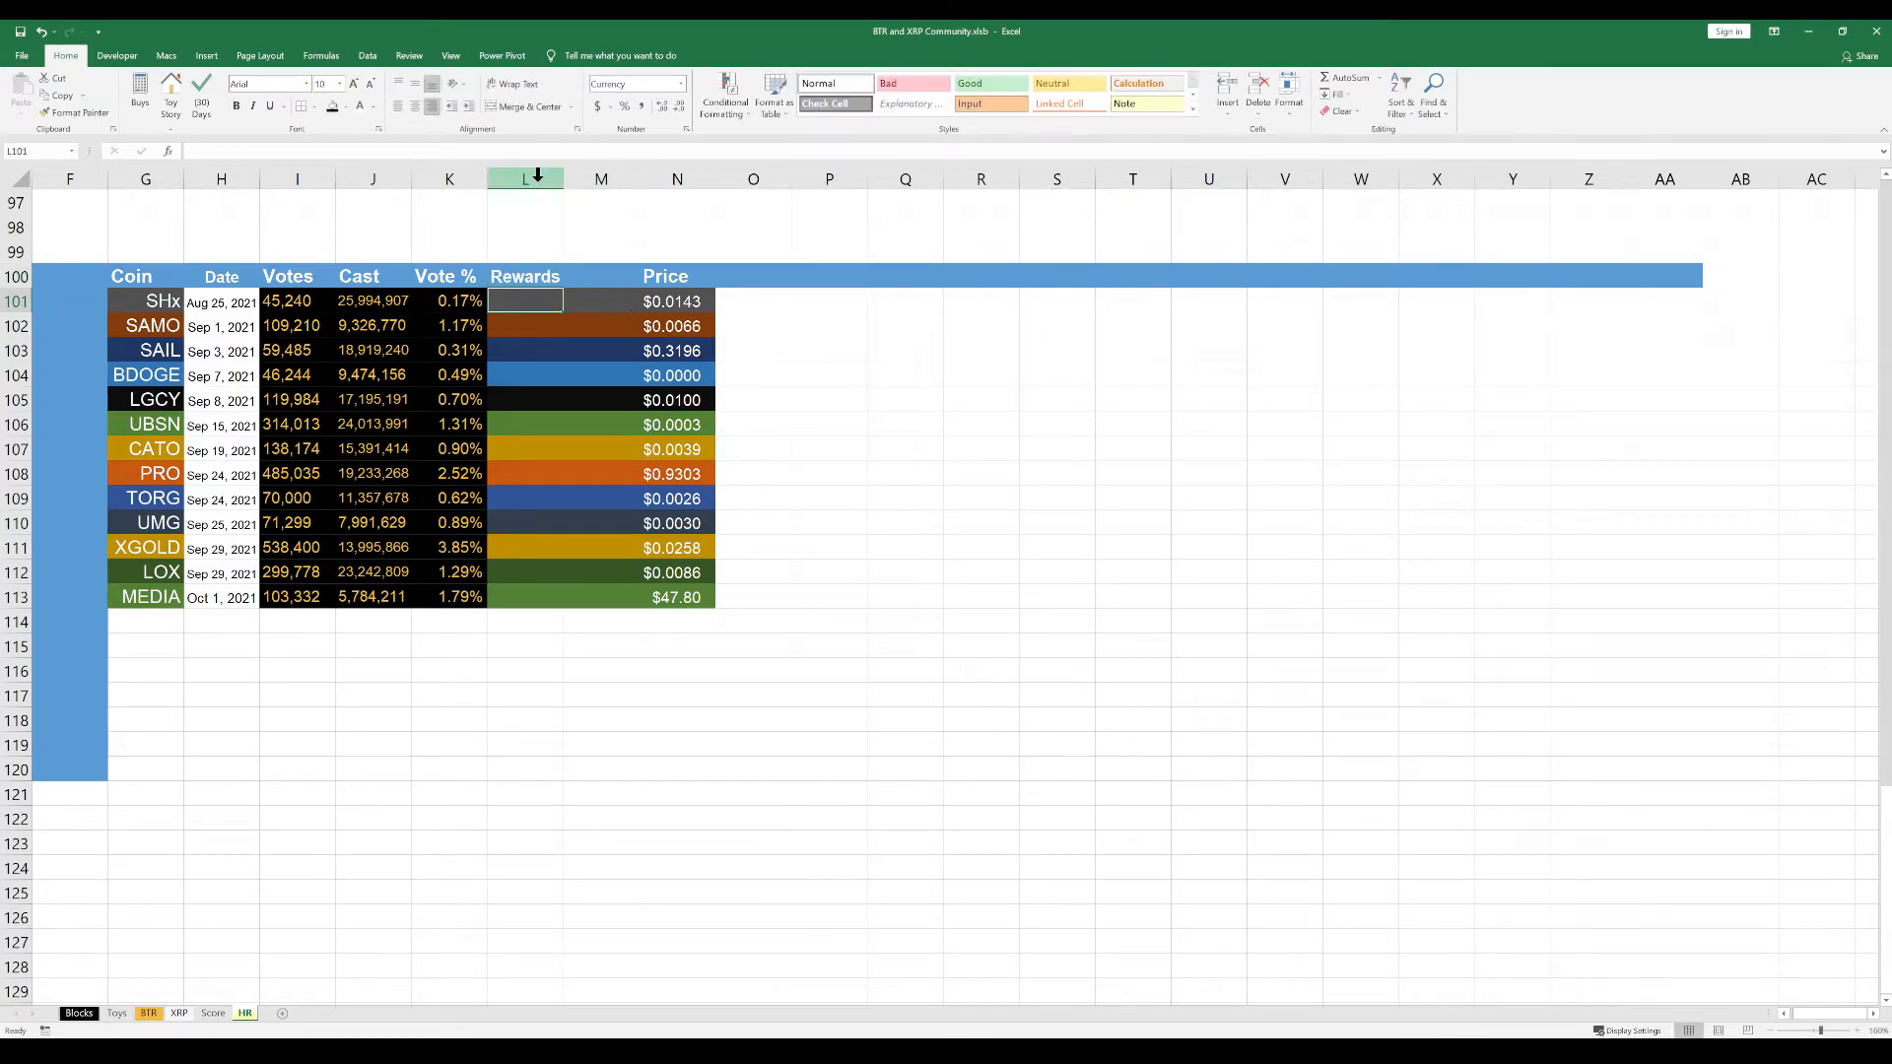
pyautogui.moveTo(563, 185); pyautogui.dragTo(573, 184)
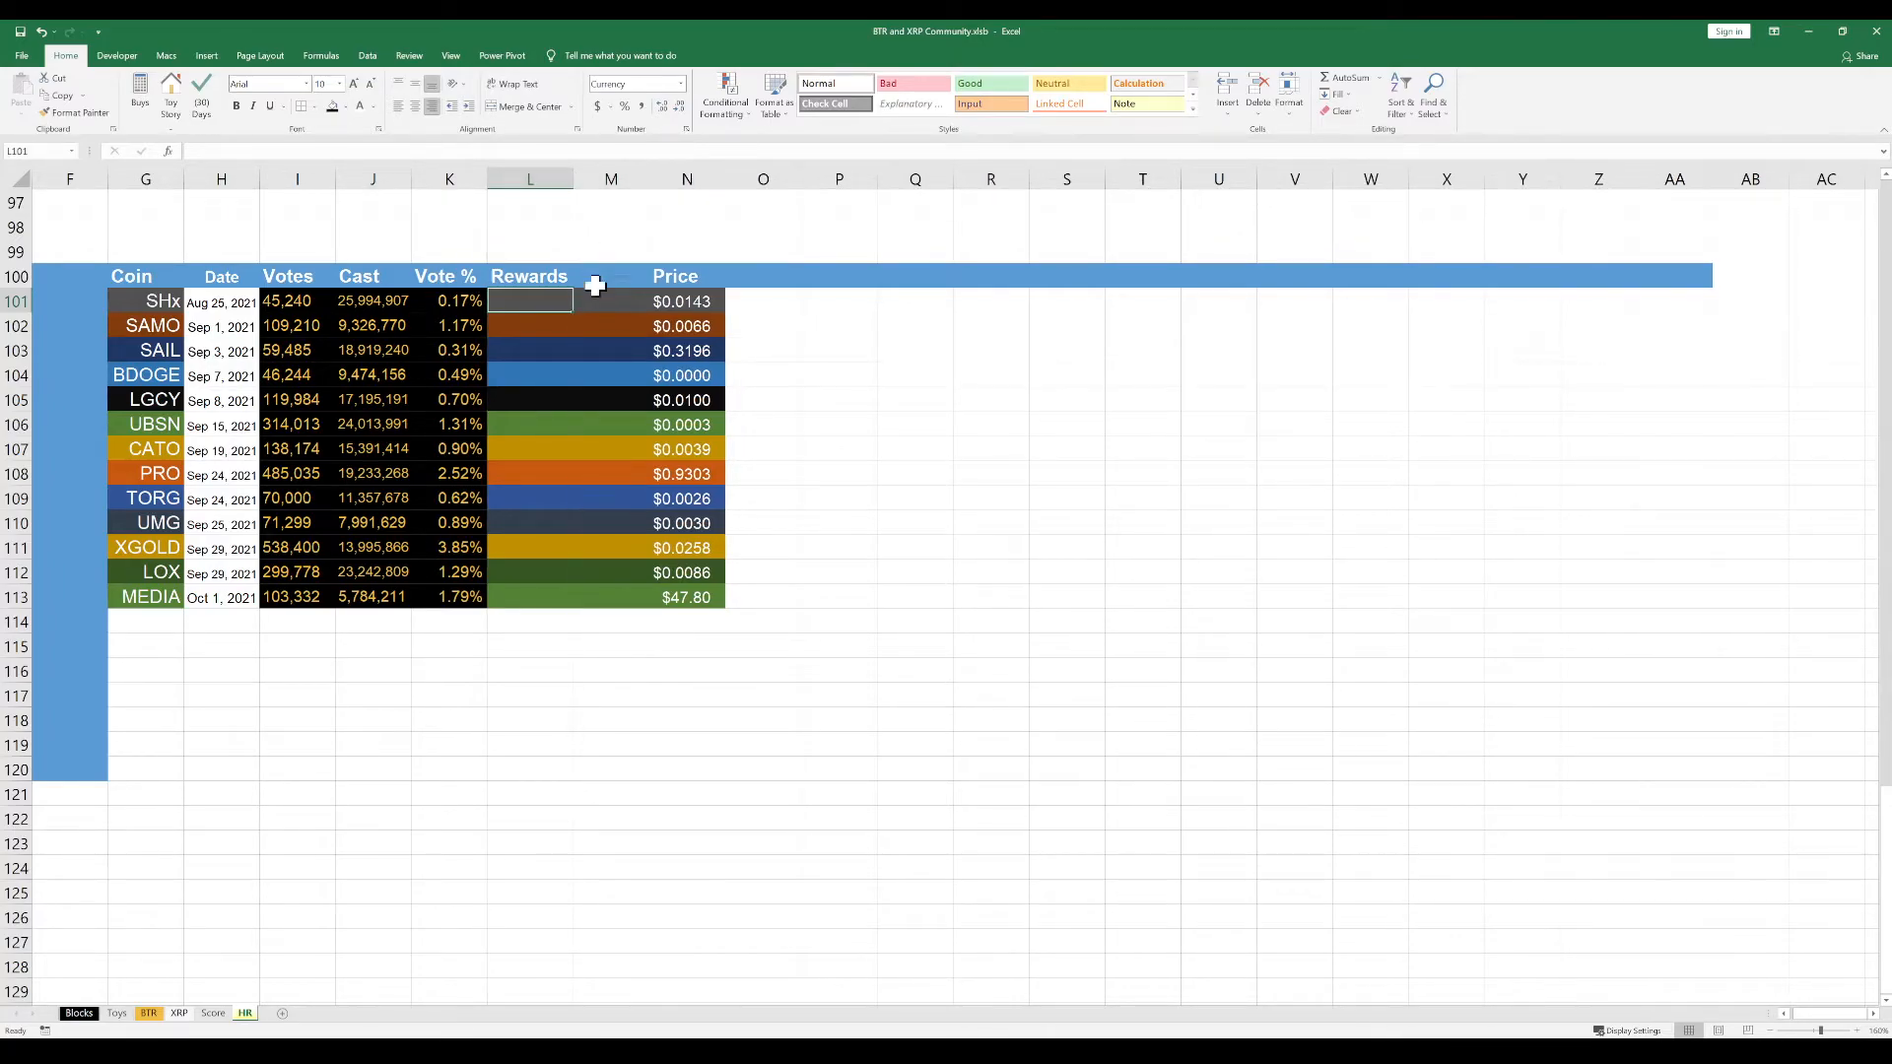
# Enter the header "Average" in M100 and select the SHx cell M101 below it
pyautogui.click(607, 334)
pyautogui.click(611, 303)
pyautogui.moveTo(614, 281)
pyautogui.mouseDown()
pyautogui.moveTo(553, 270)
pyautogui.moveTo(593, 277)
pyautogui.mouseUp()
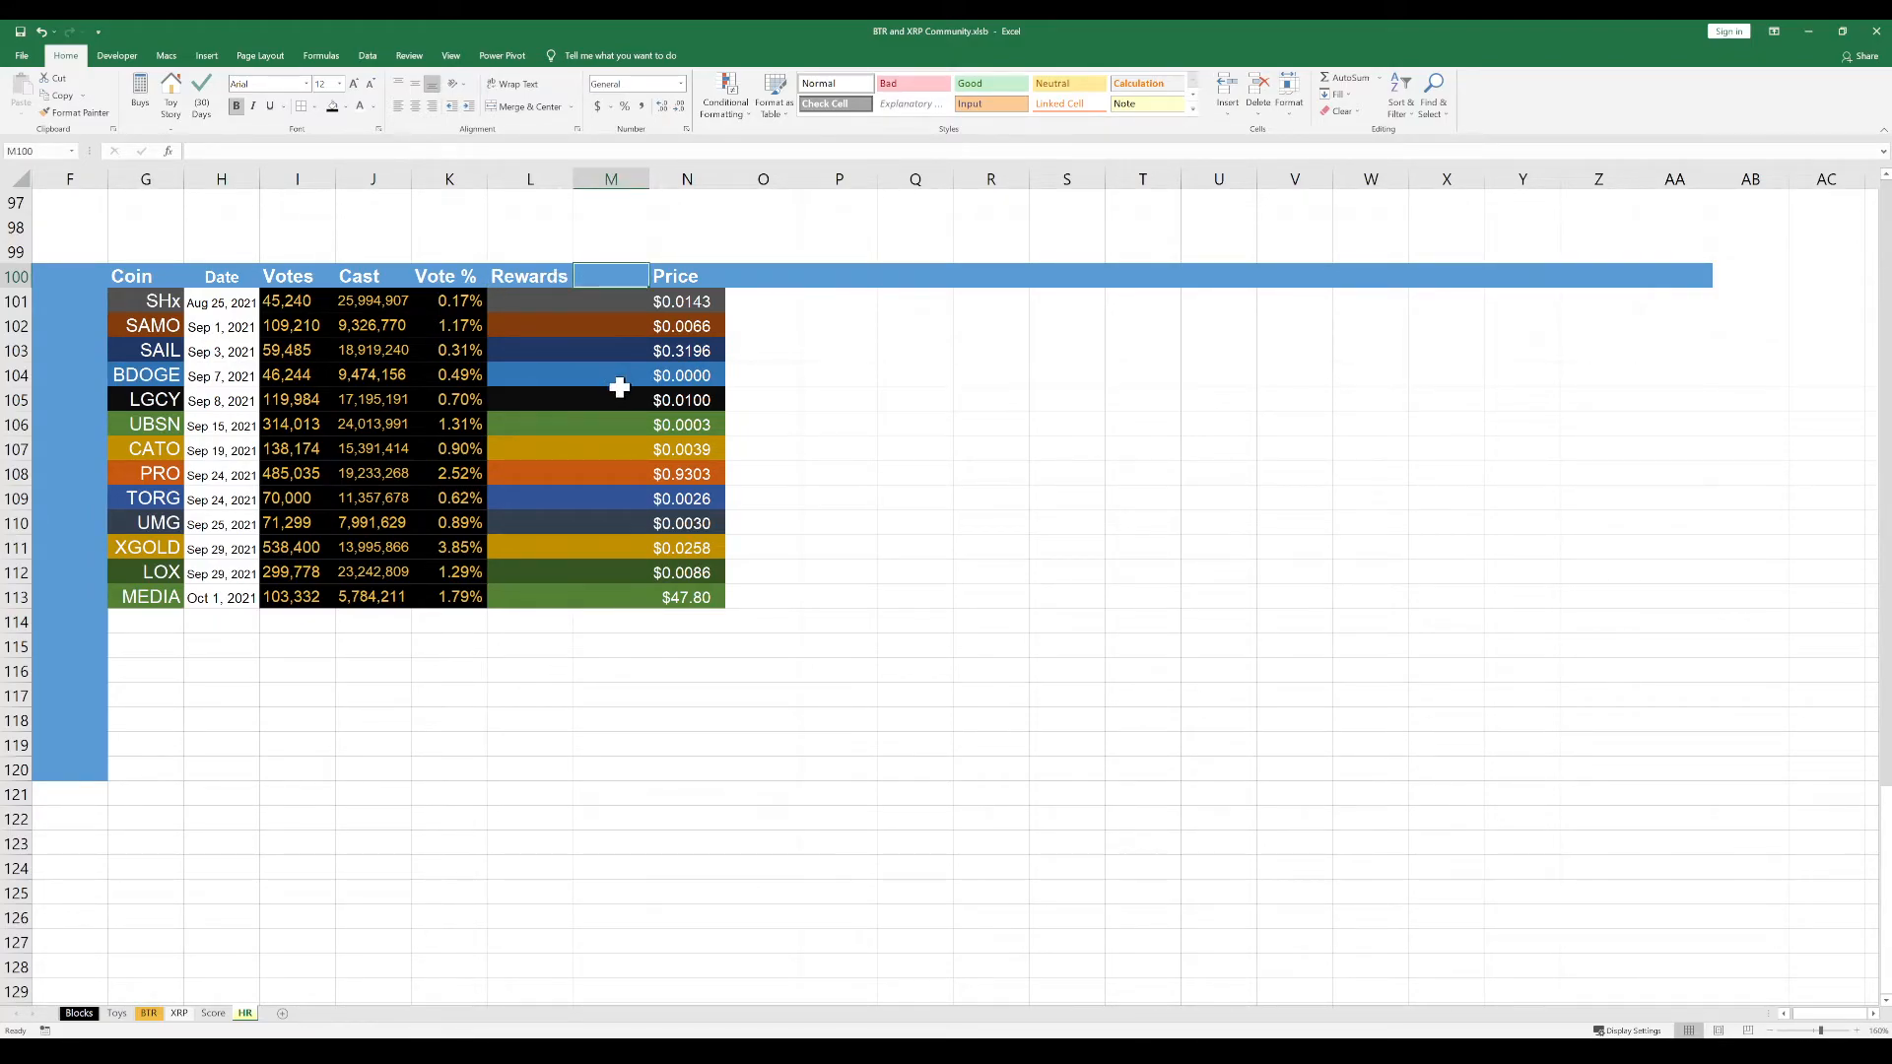
pyautogui.write('Average')
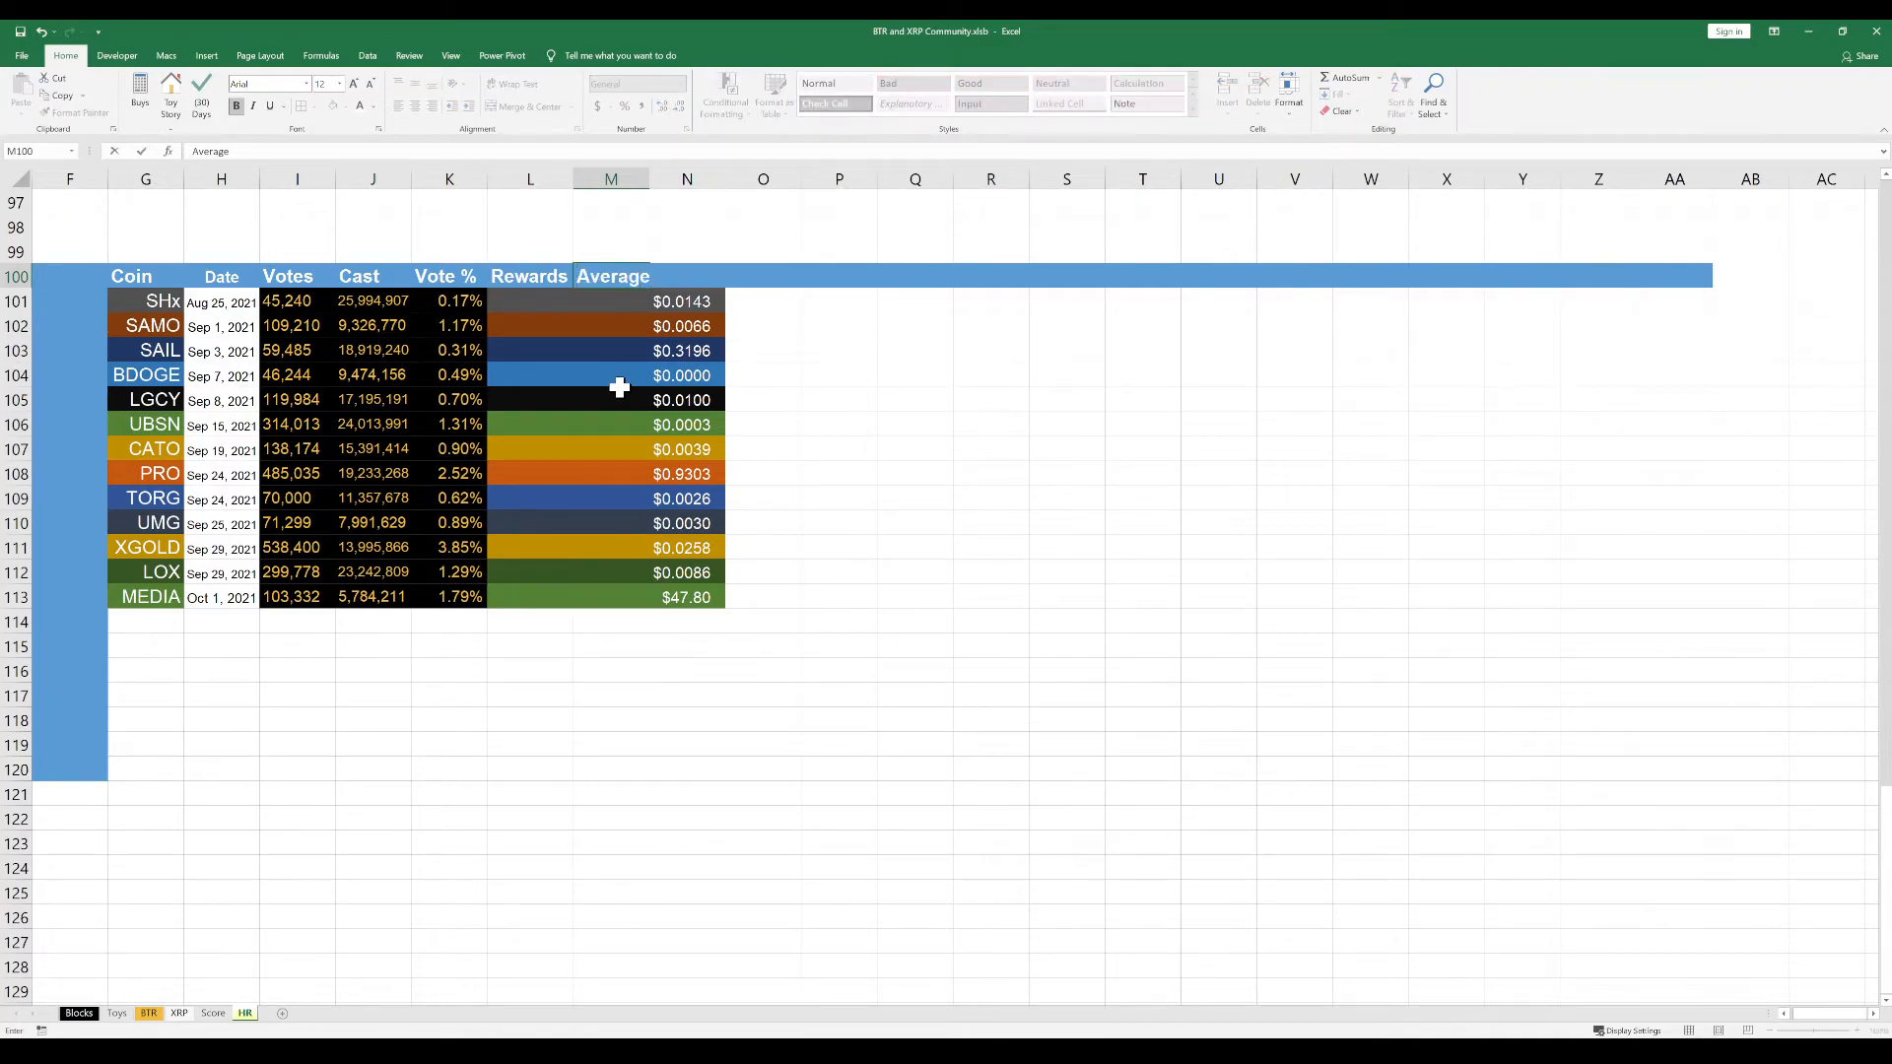
pyautogui.press('Return')
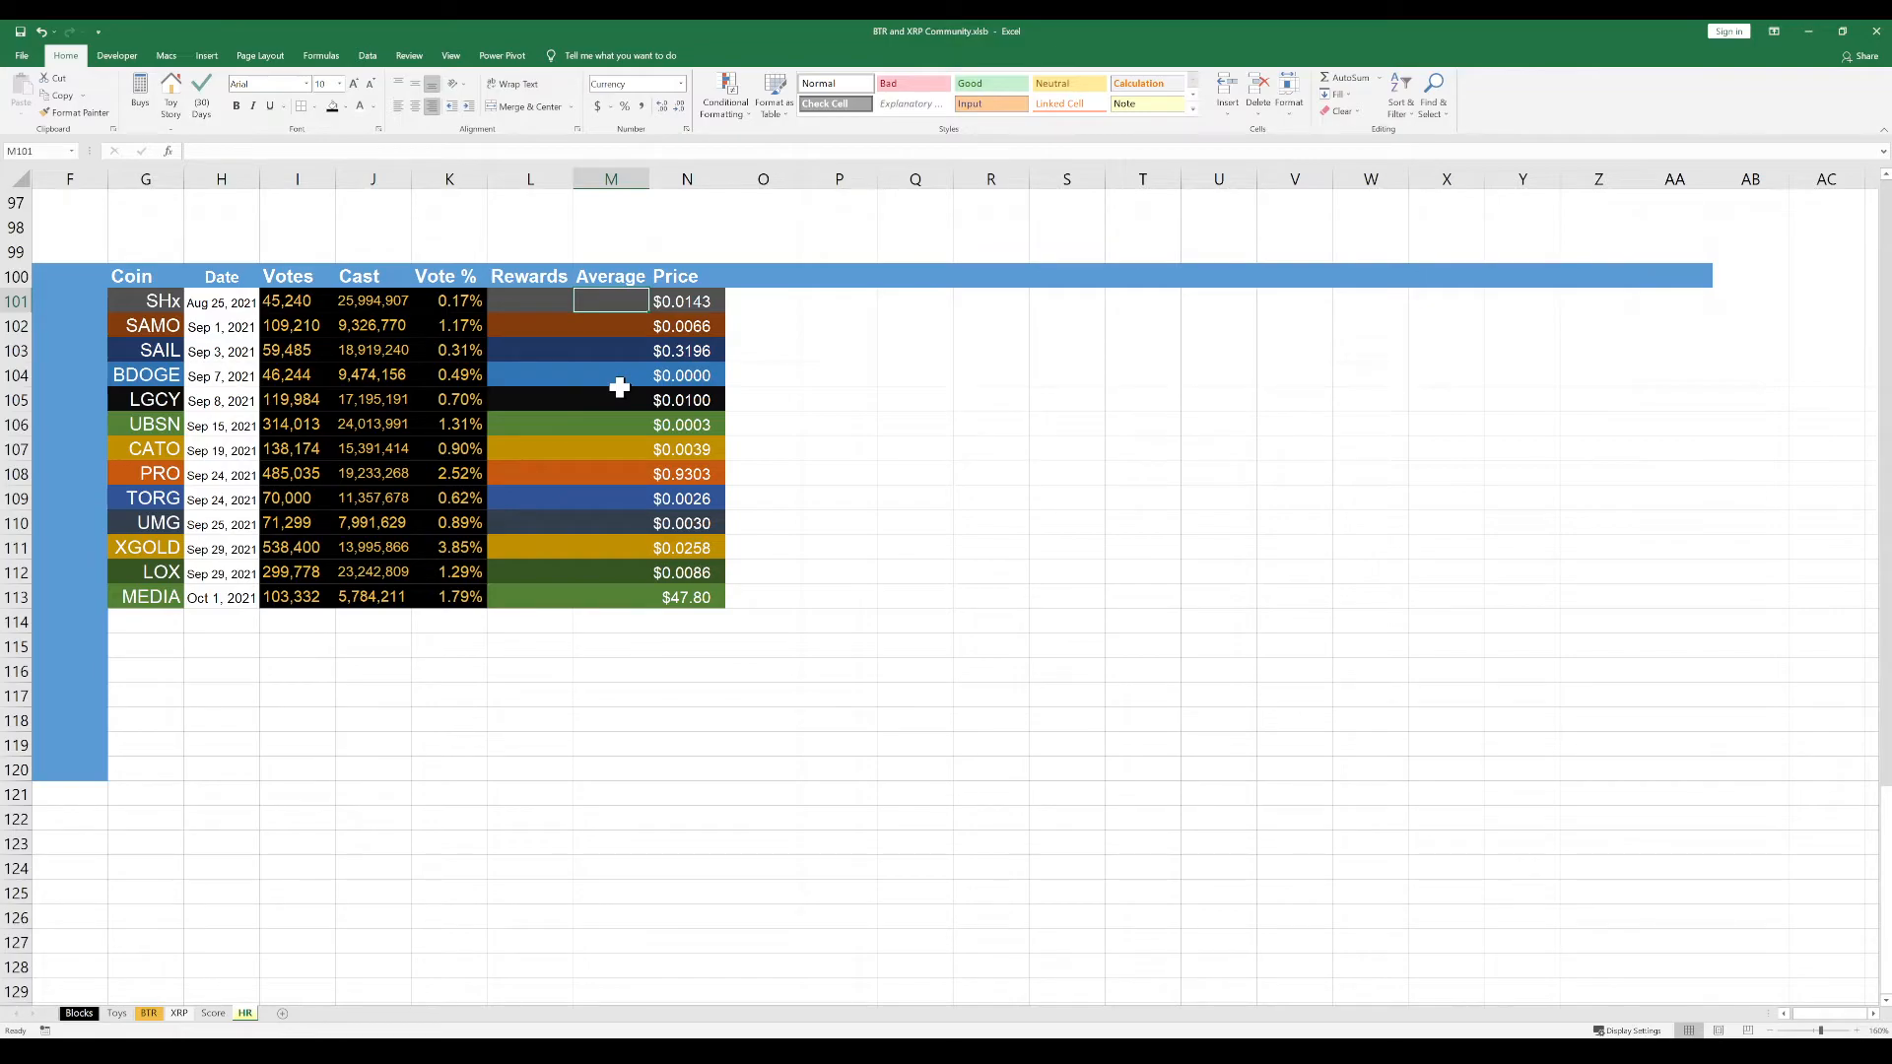
pyautogui.press('Left')
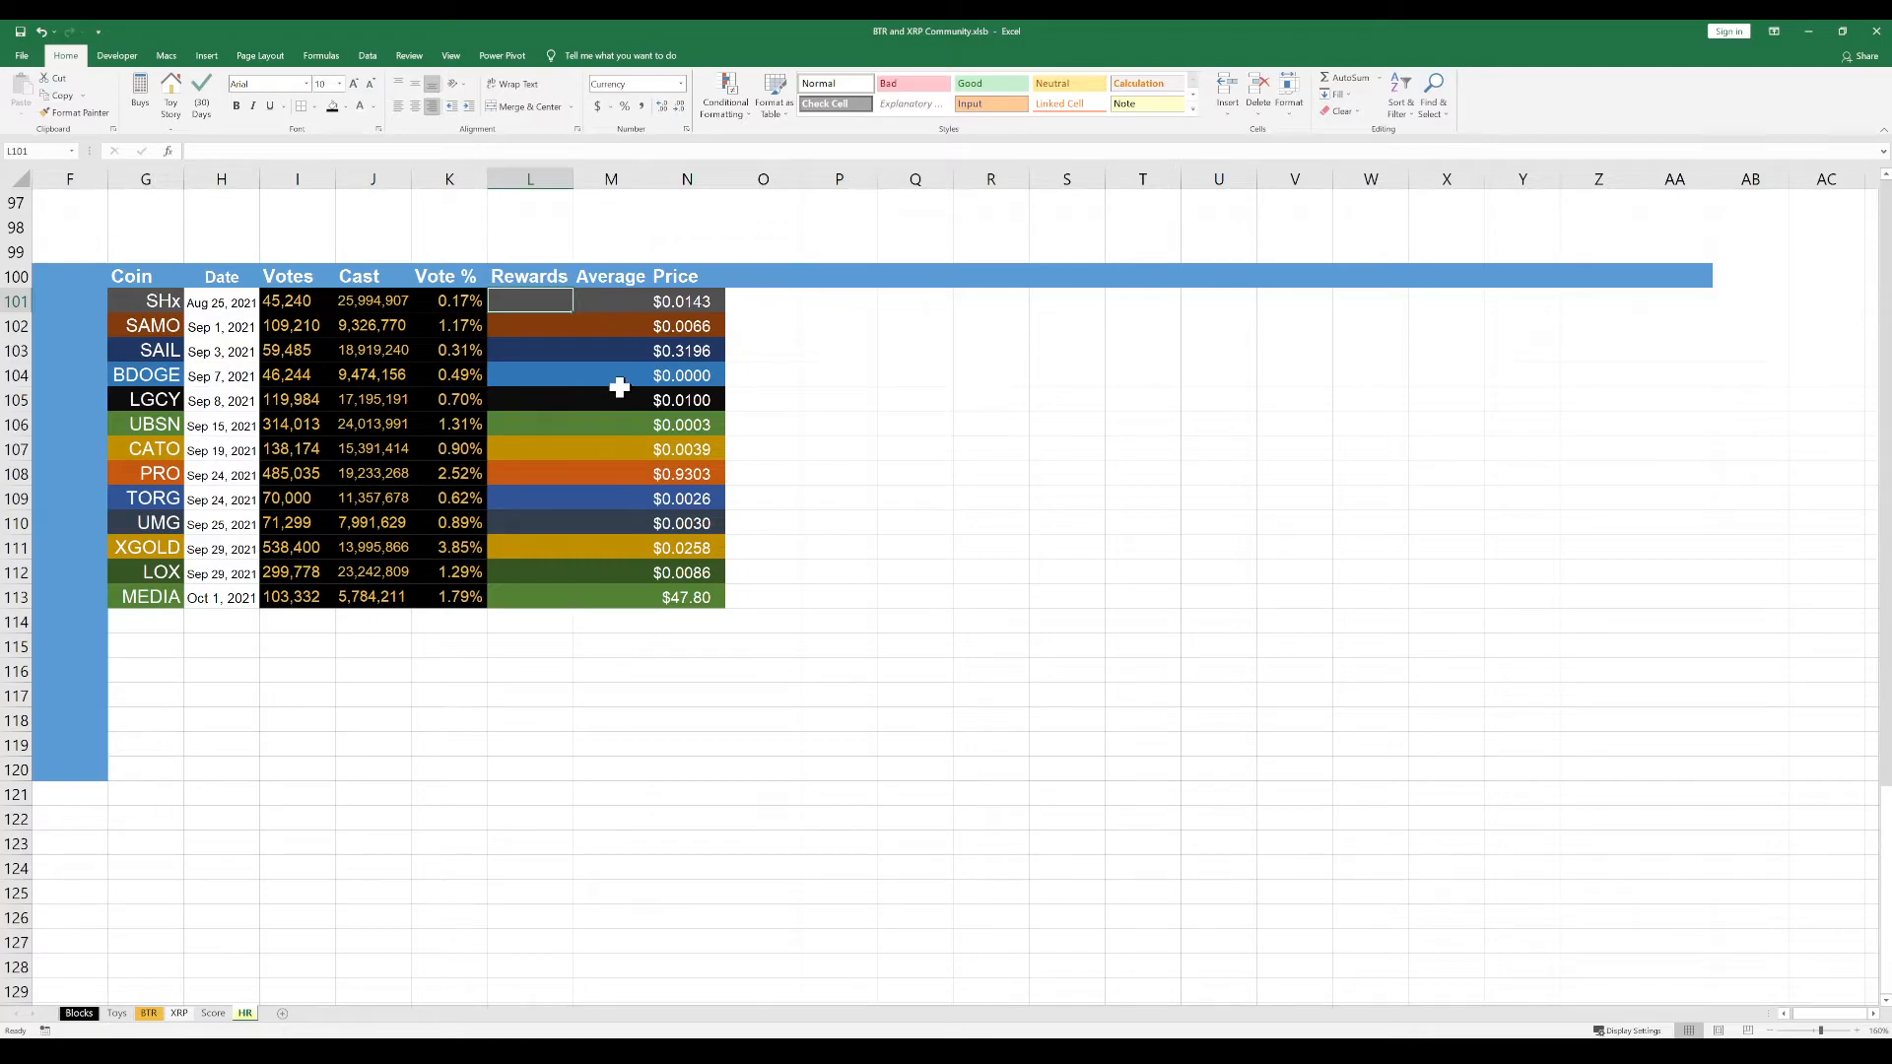
pyautogui.click(609, 301)
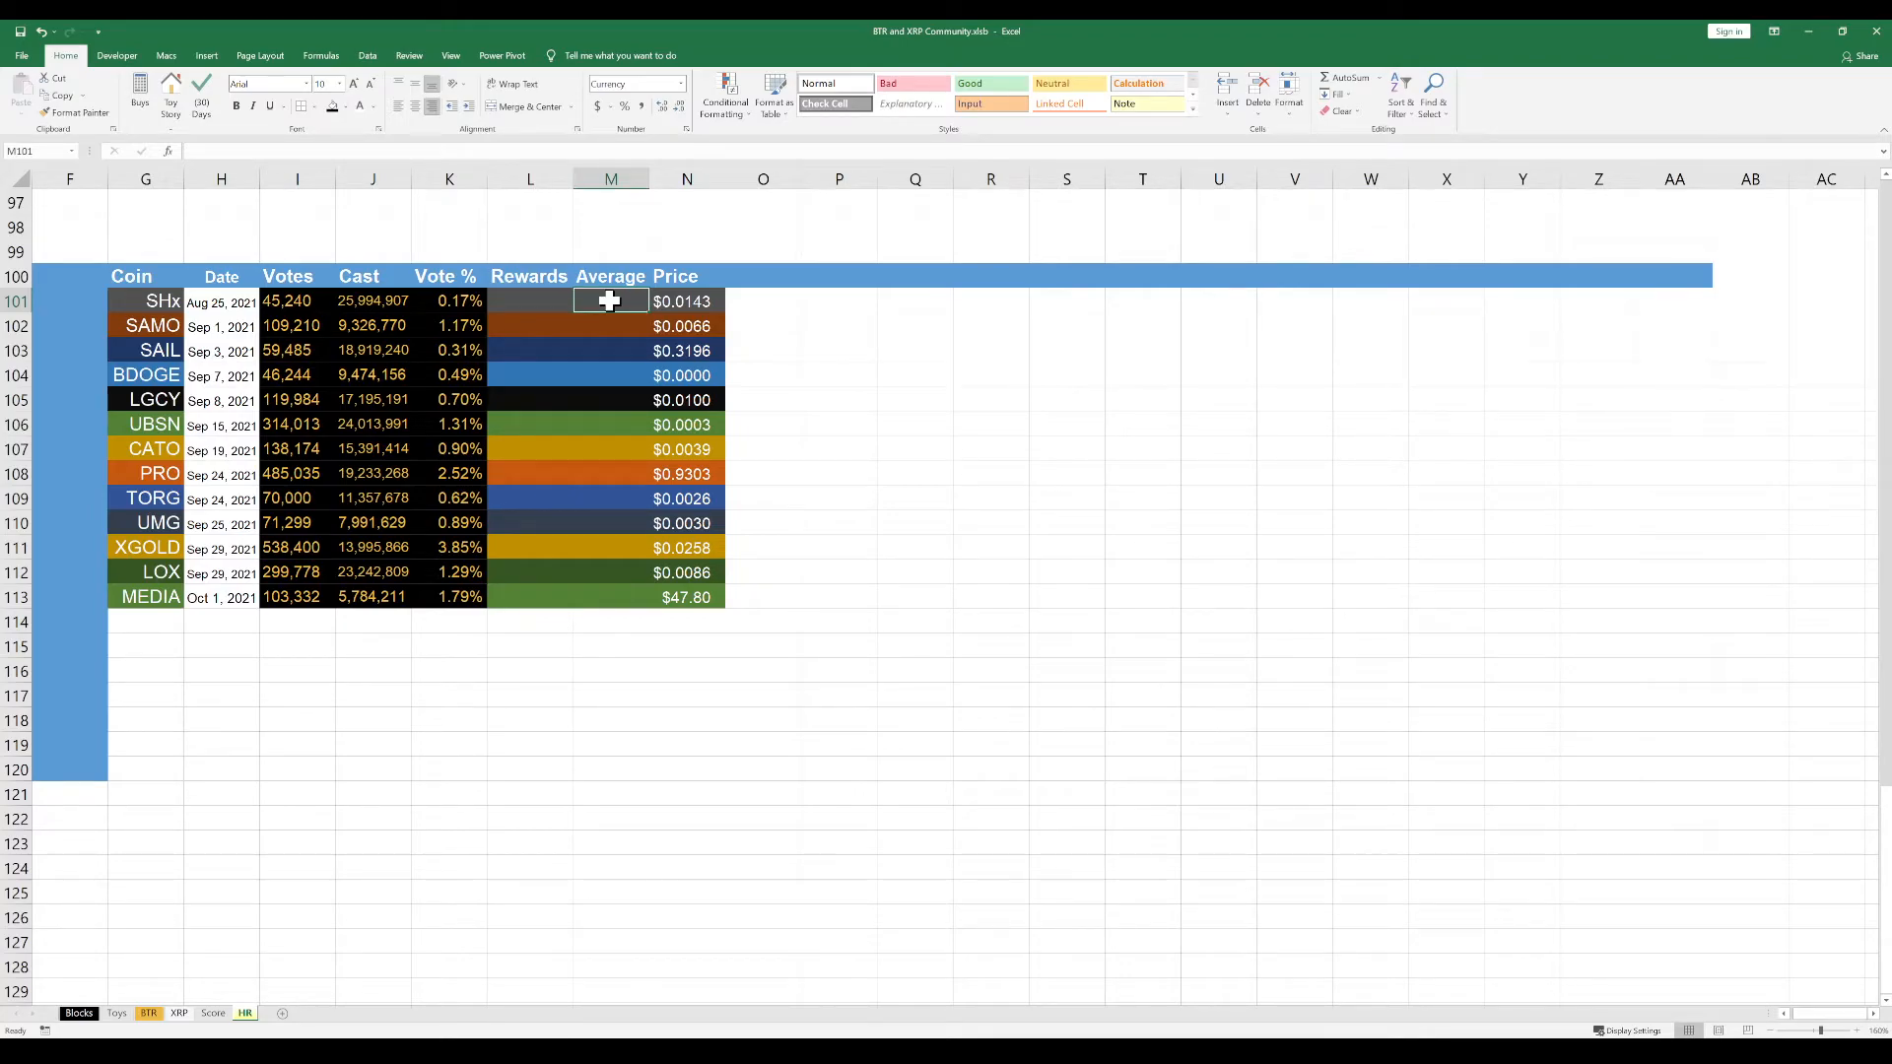
# Enter the header "Value" in O100, beside the Price header
pyautogui.click(754, 274)
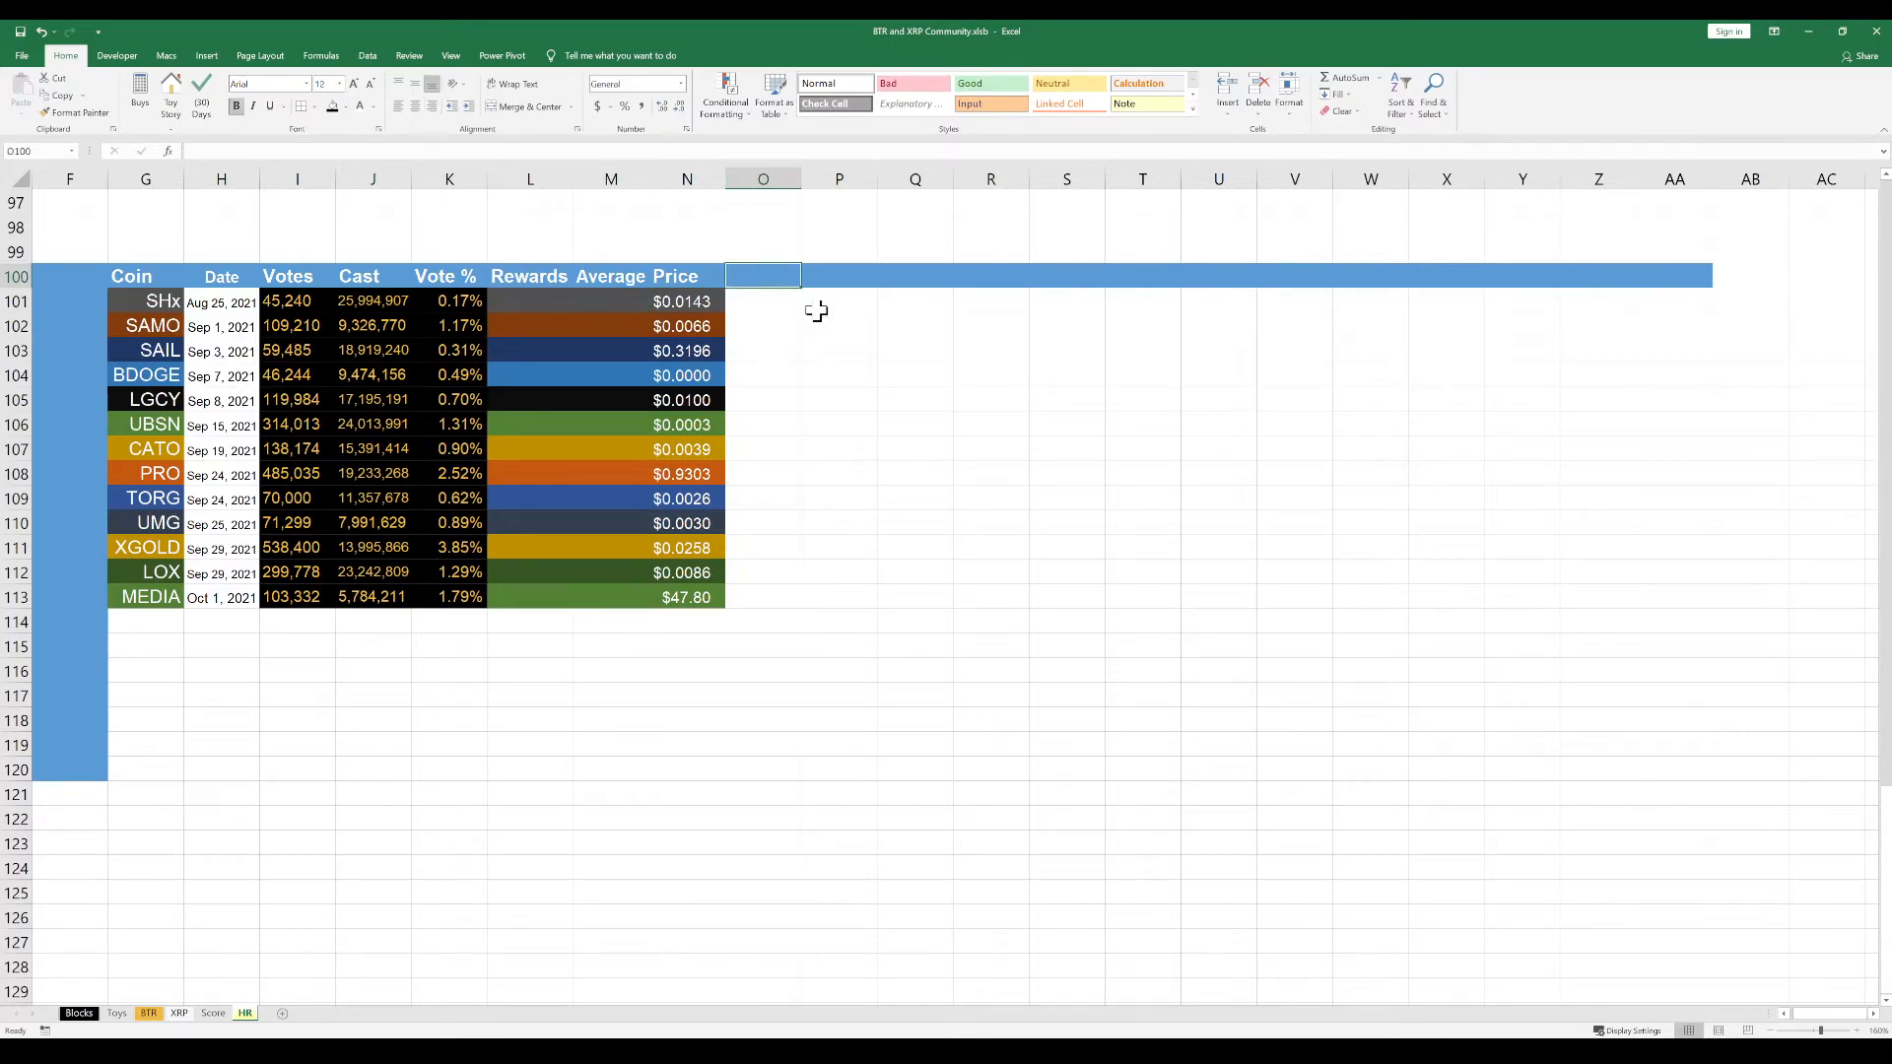
pyautogui.write('Value')
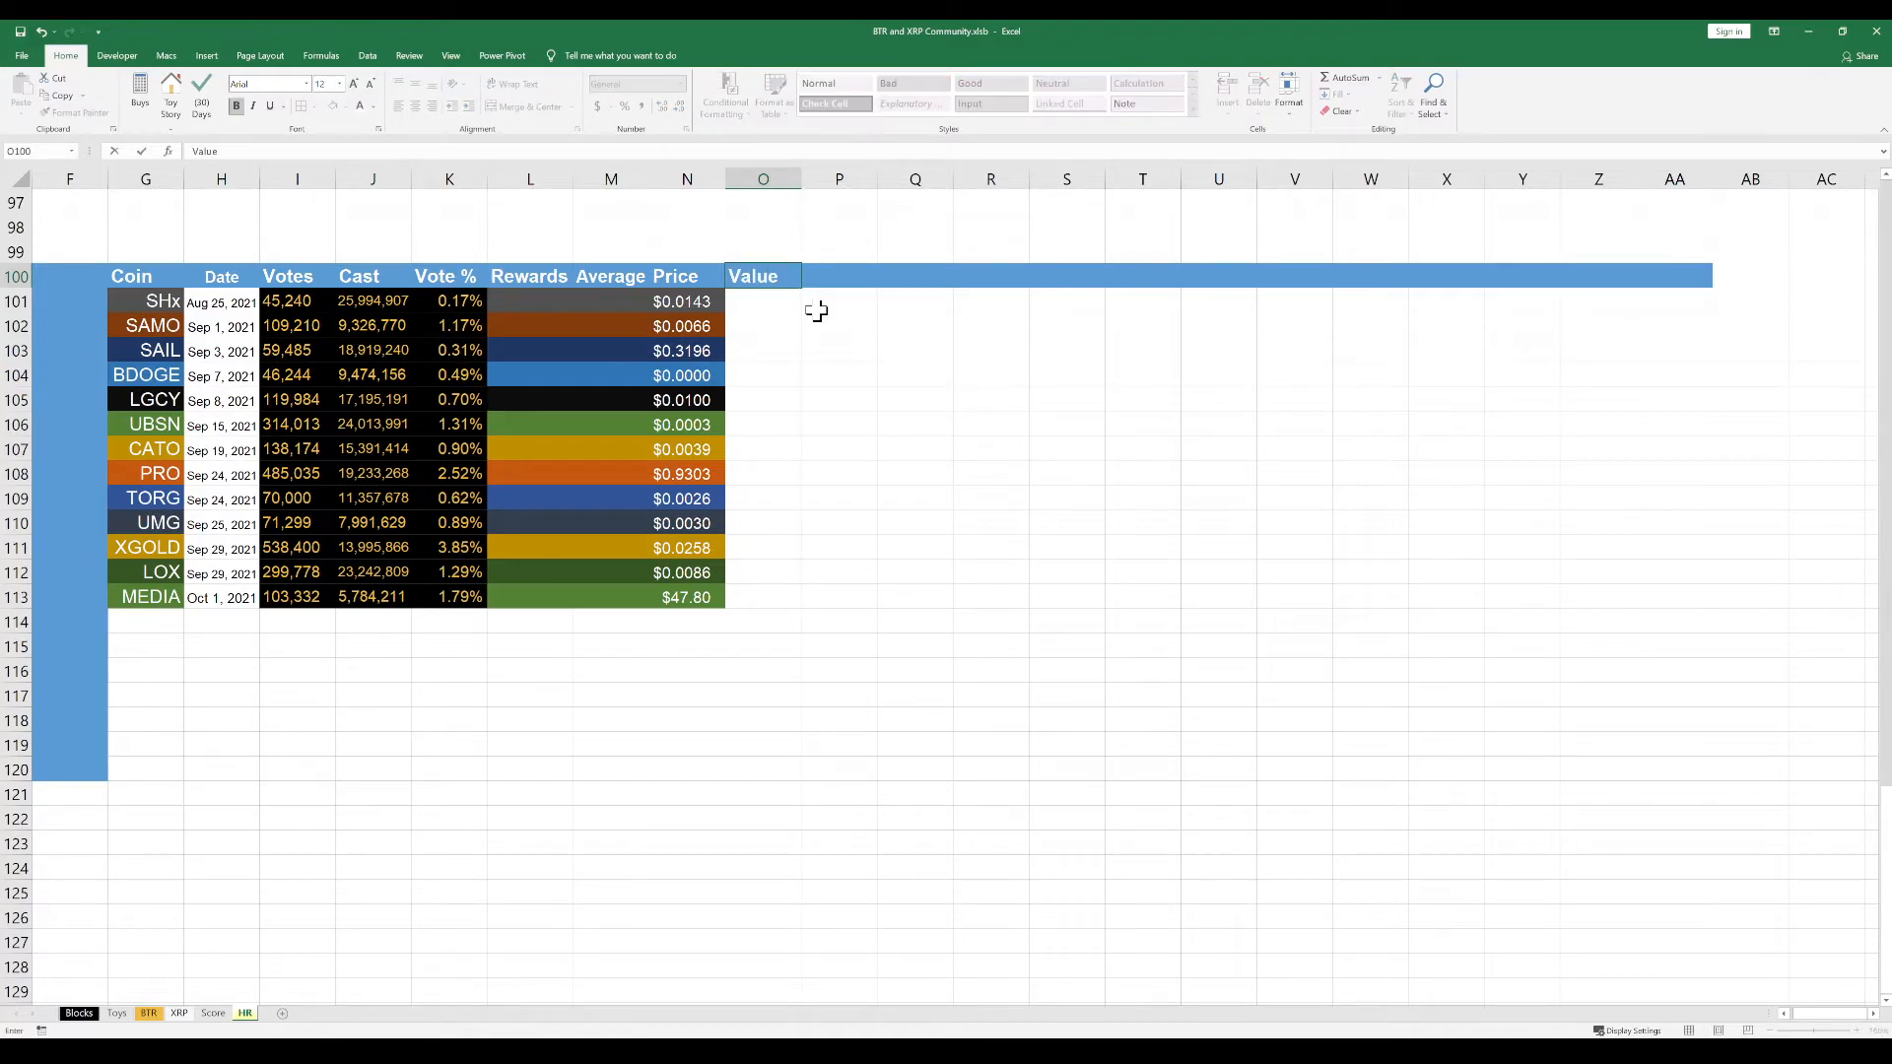
pyautogui.press('Return')
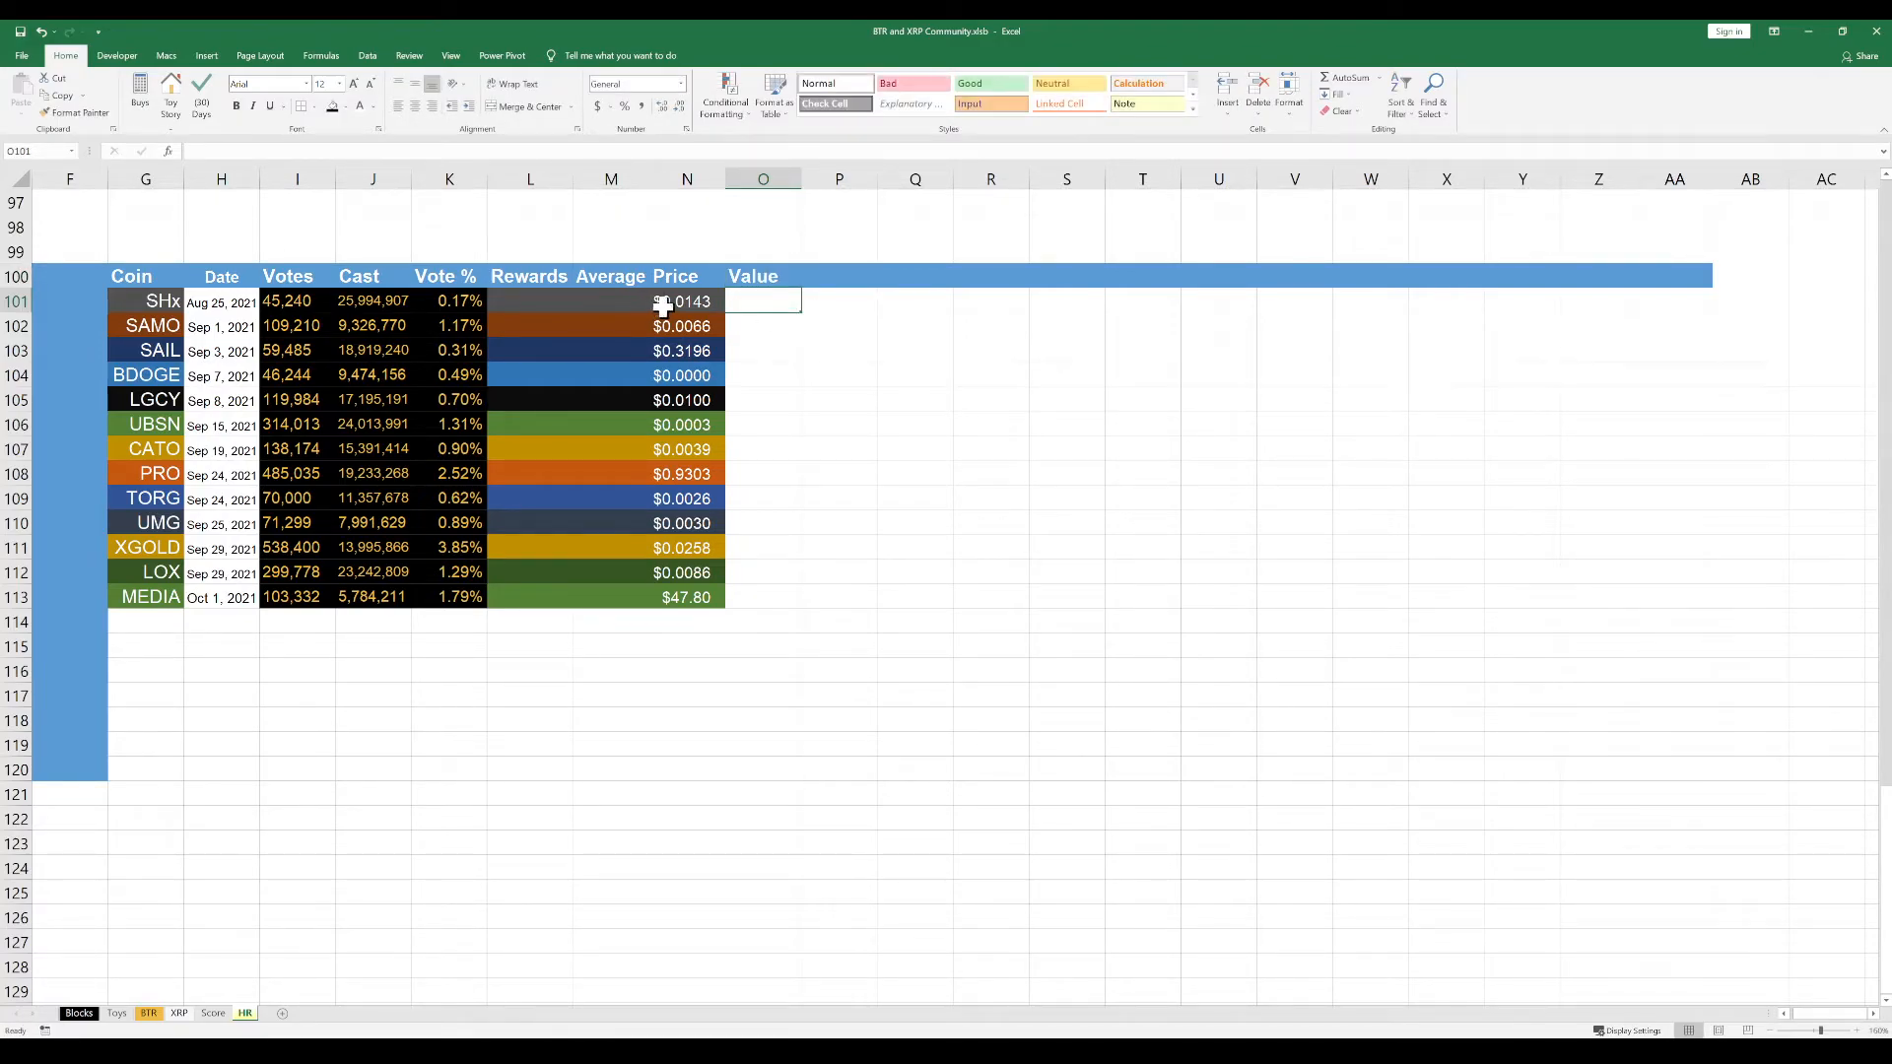
# Copy only the row colours and formatting of the prices N101:N113 onto O101:O113, leaving the Value cells empty
pyautogui.moveTo(676, 304); pyautogui.dragTo(665, 594)
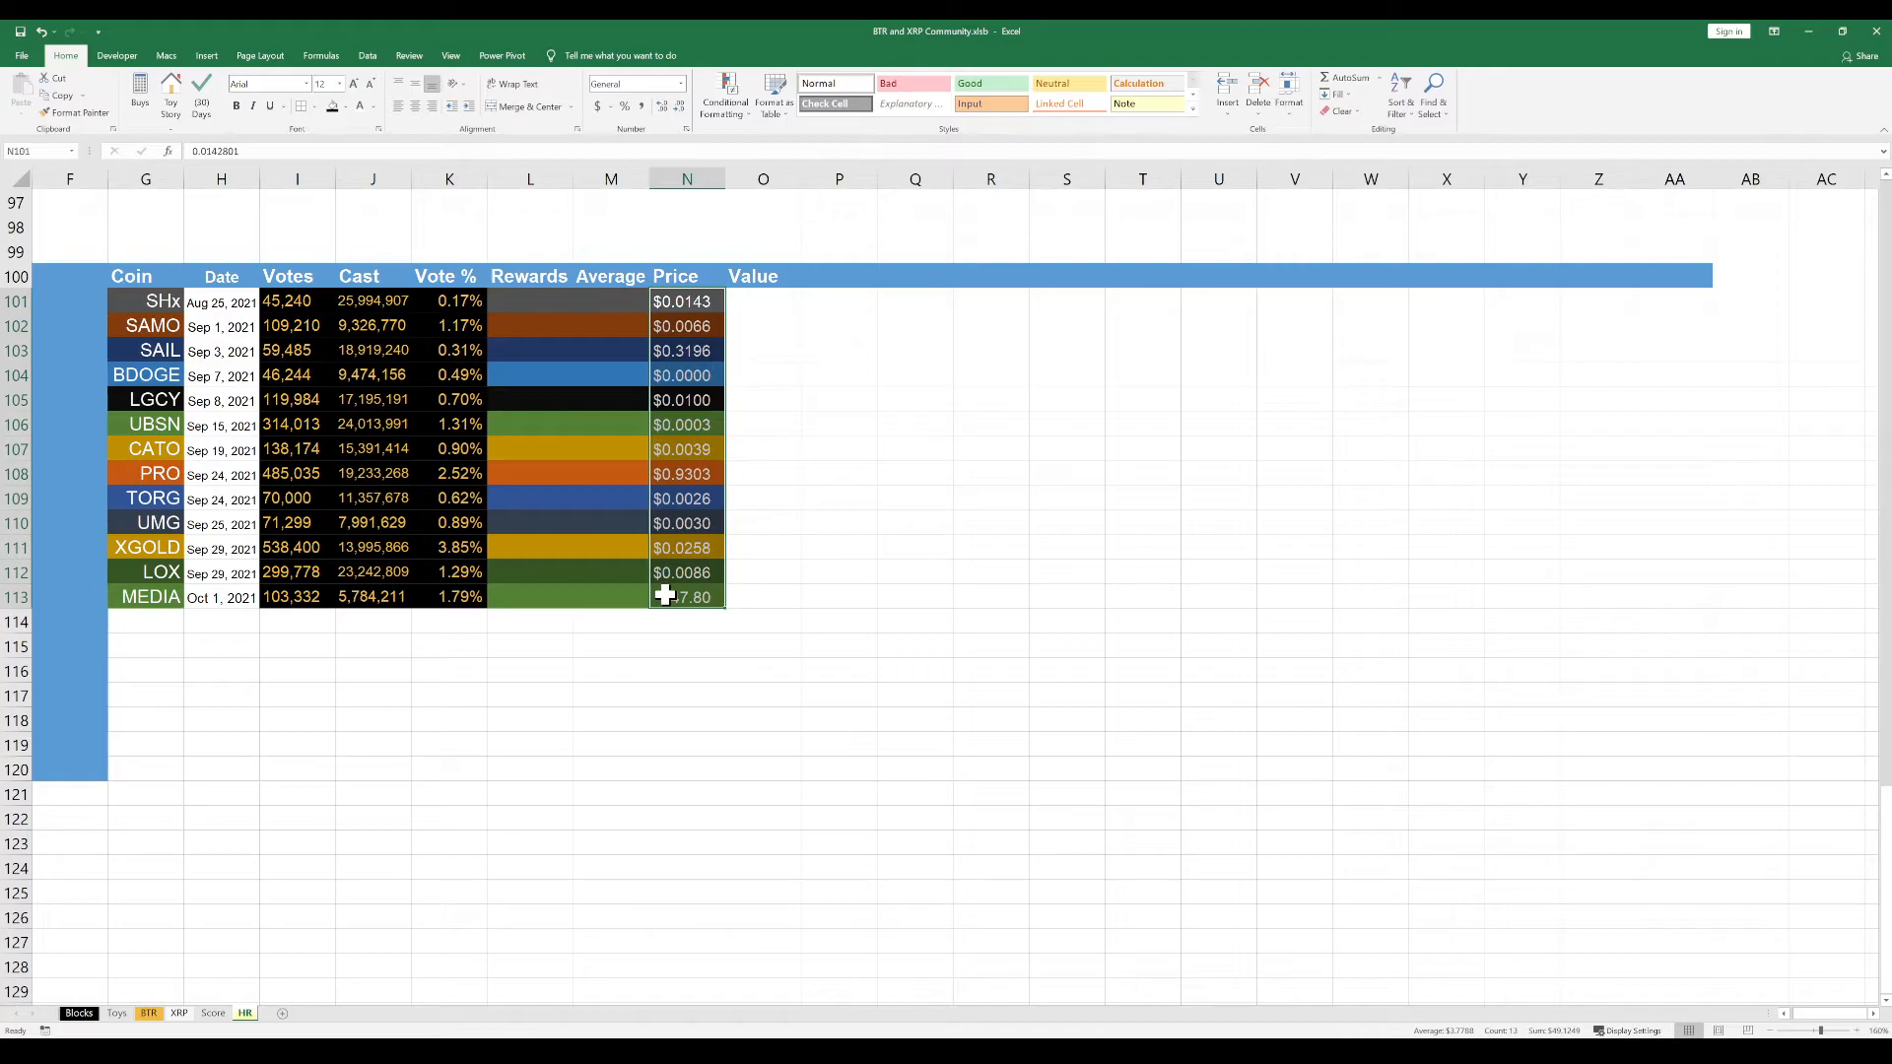
pyautogui.hotkey('ctrl', 'c')
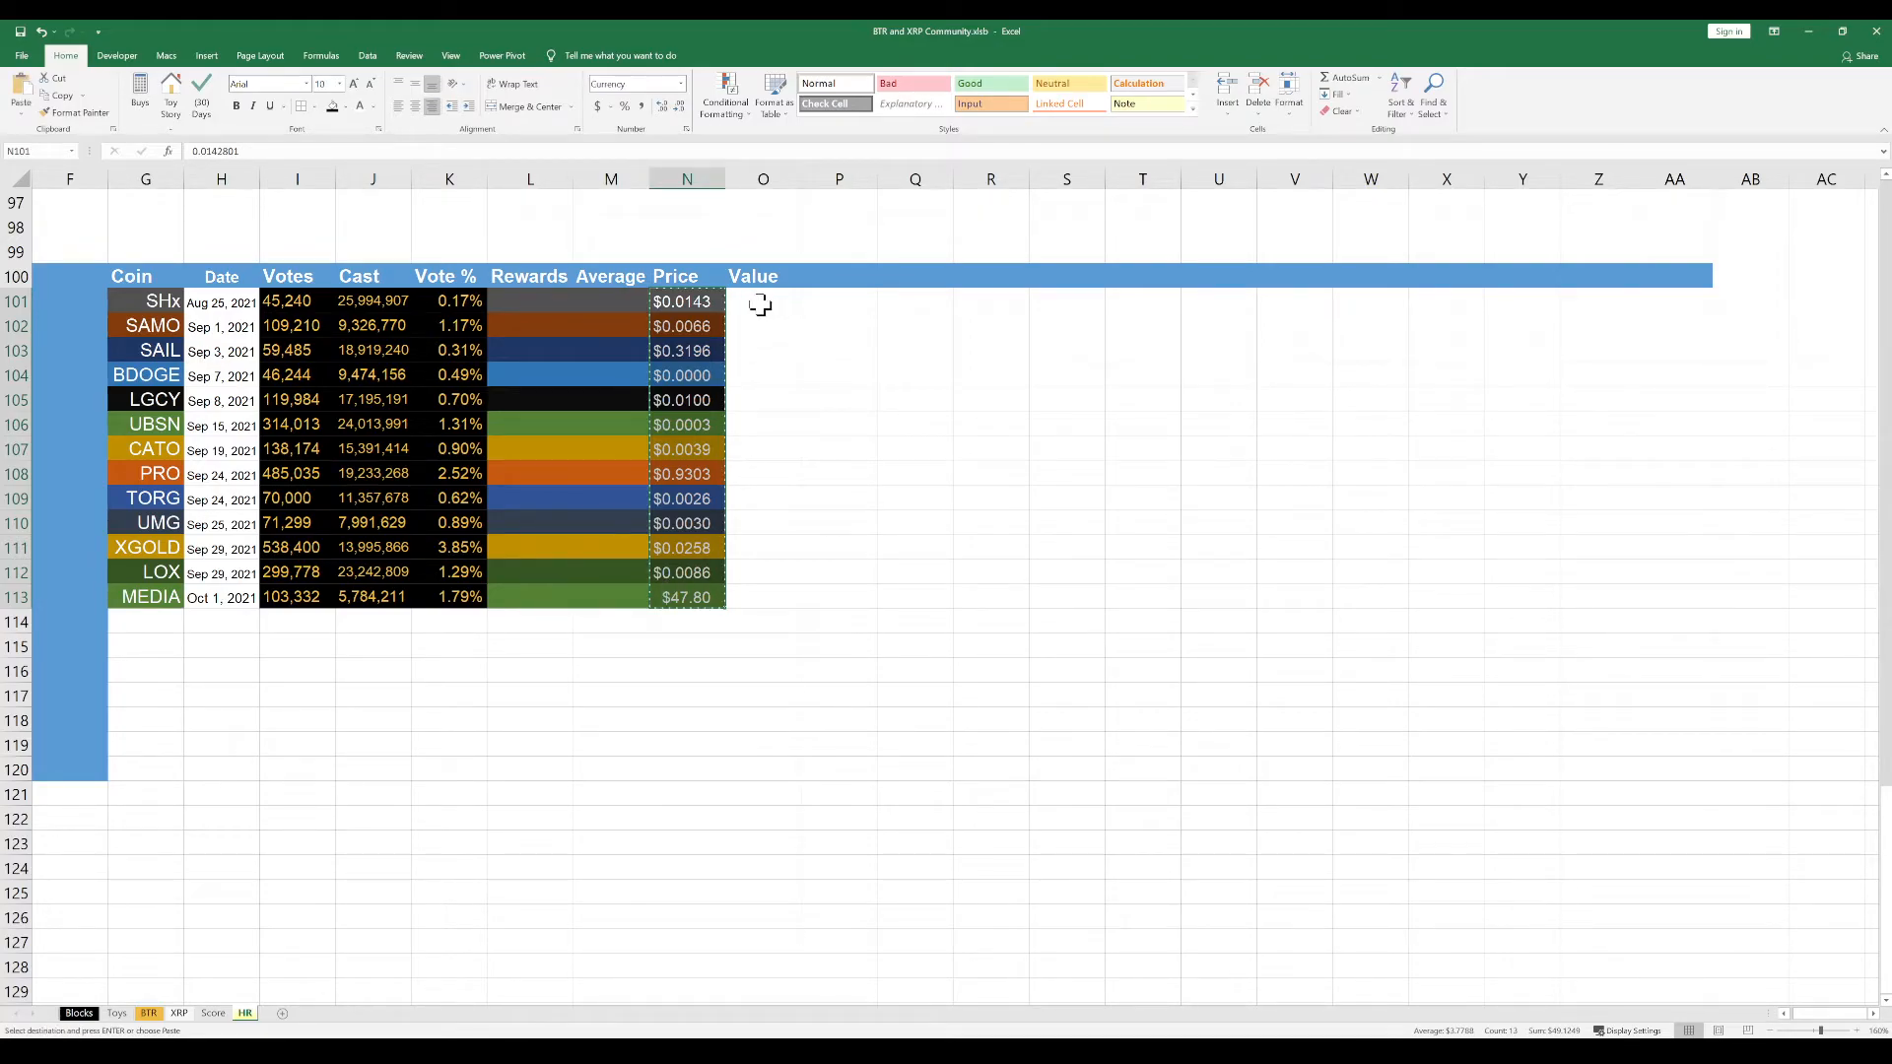
pyautogui.click(760, 305)
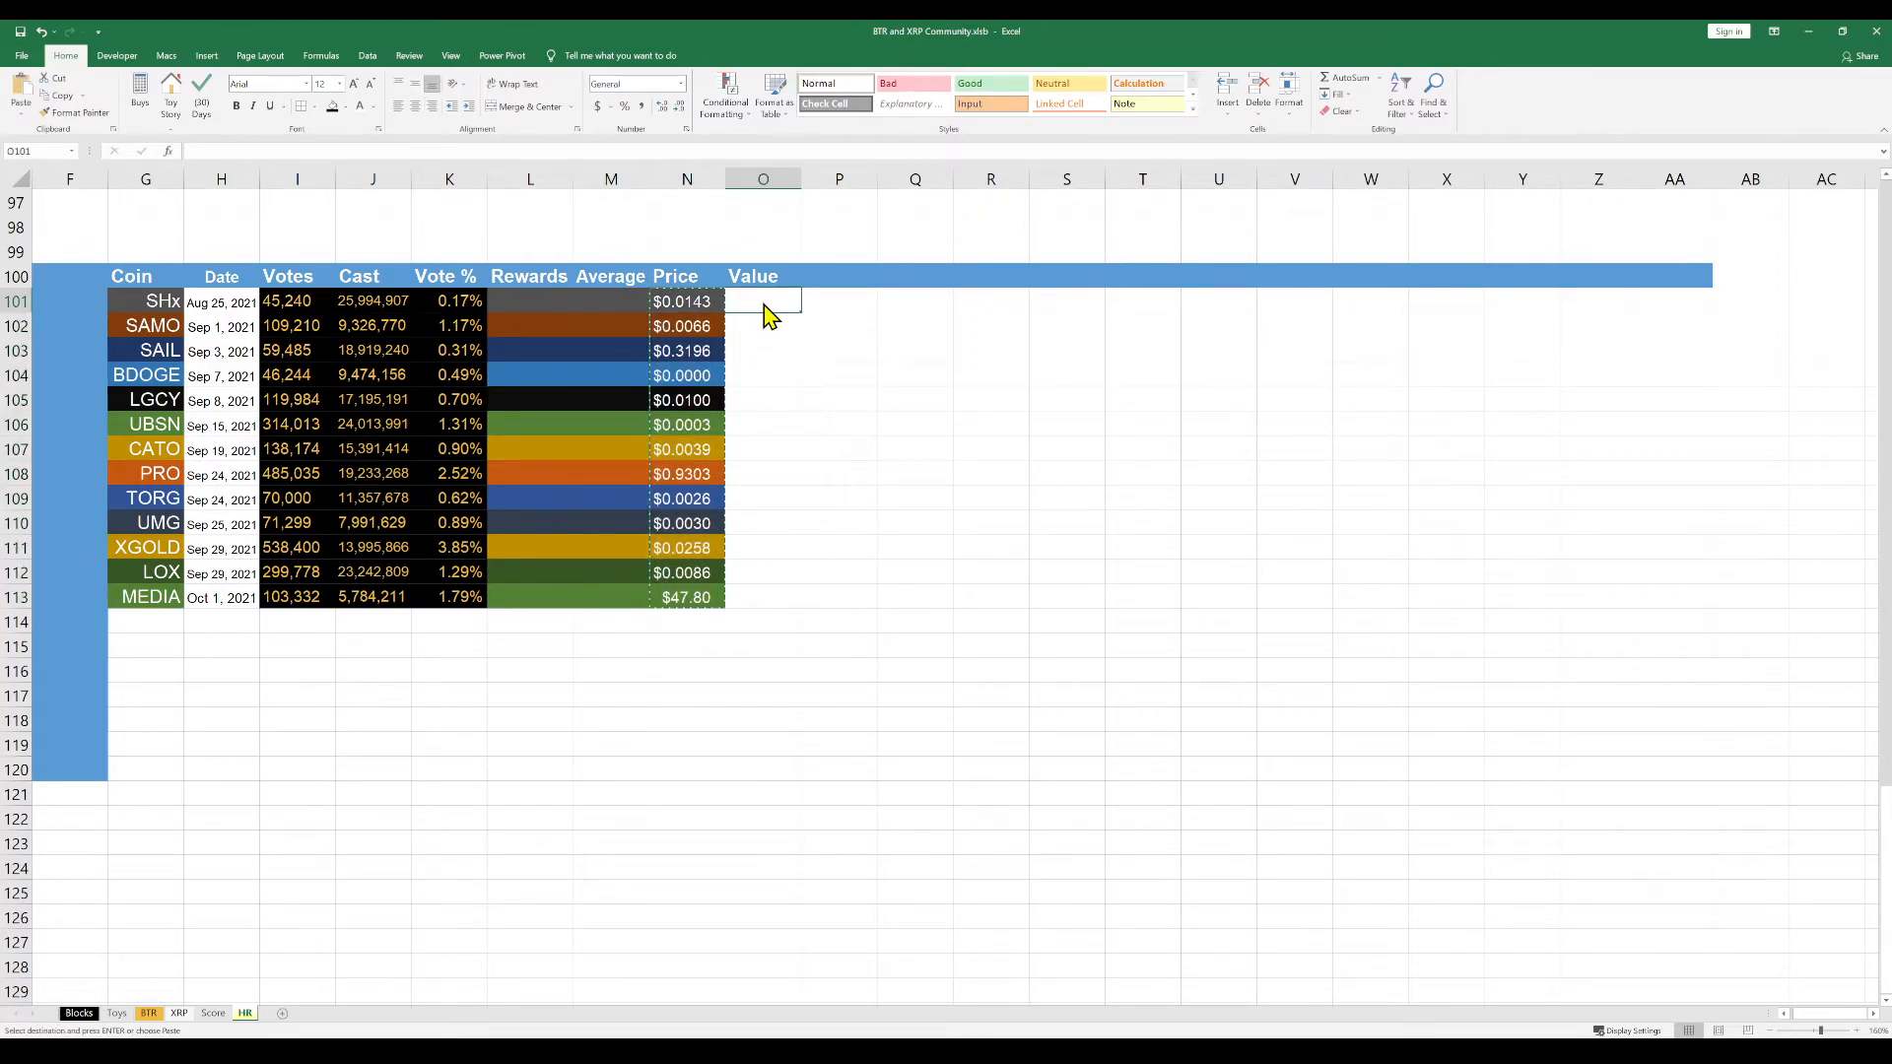
pyautogui.hotkey('ctrl', 'v')
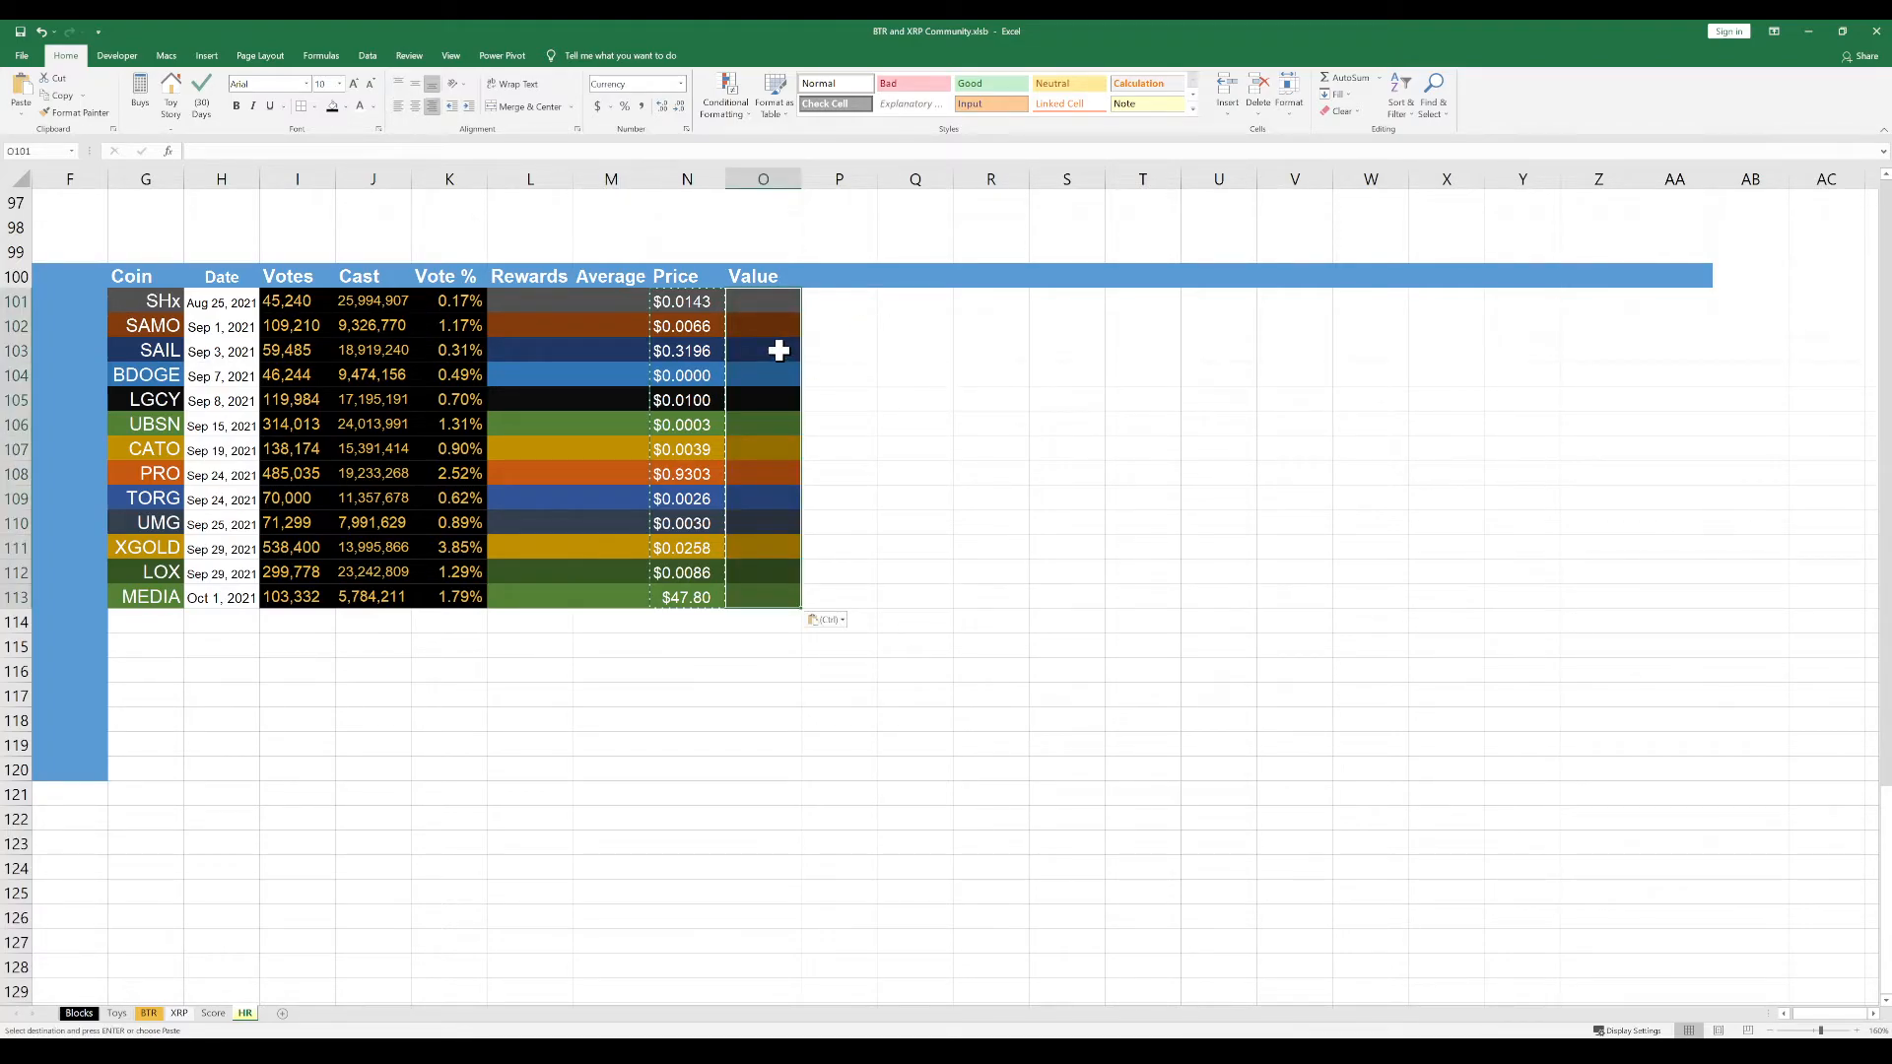
pyautogui.press('Escape')
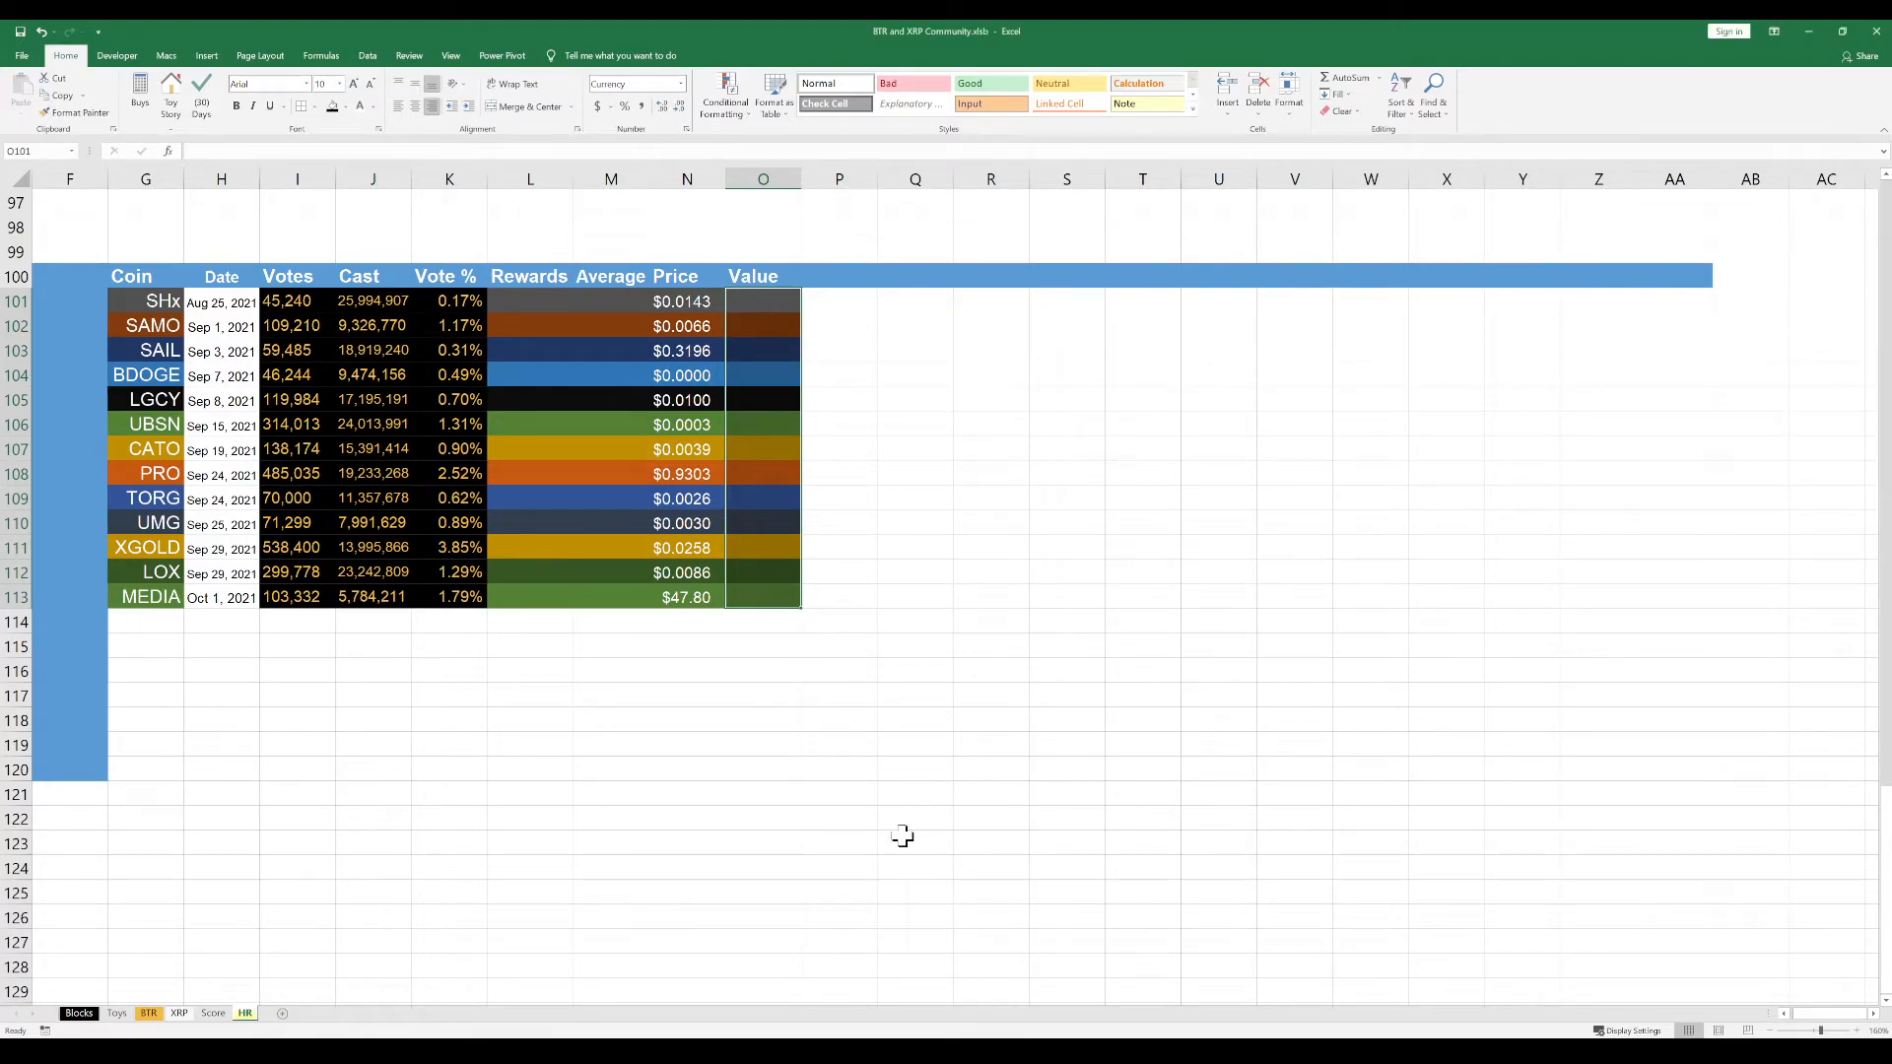
pyautogui.click(838, 719)
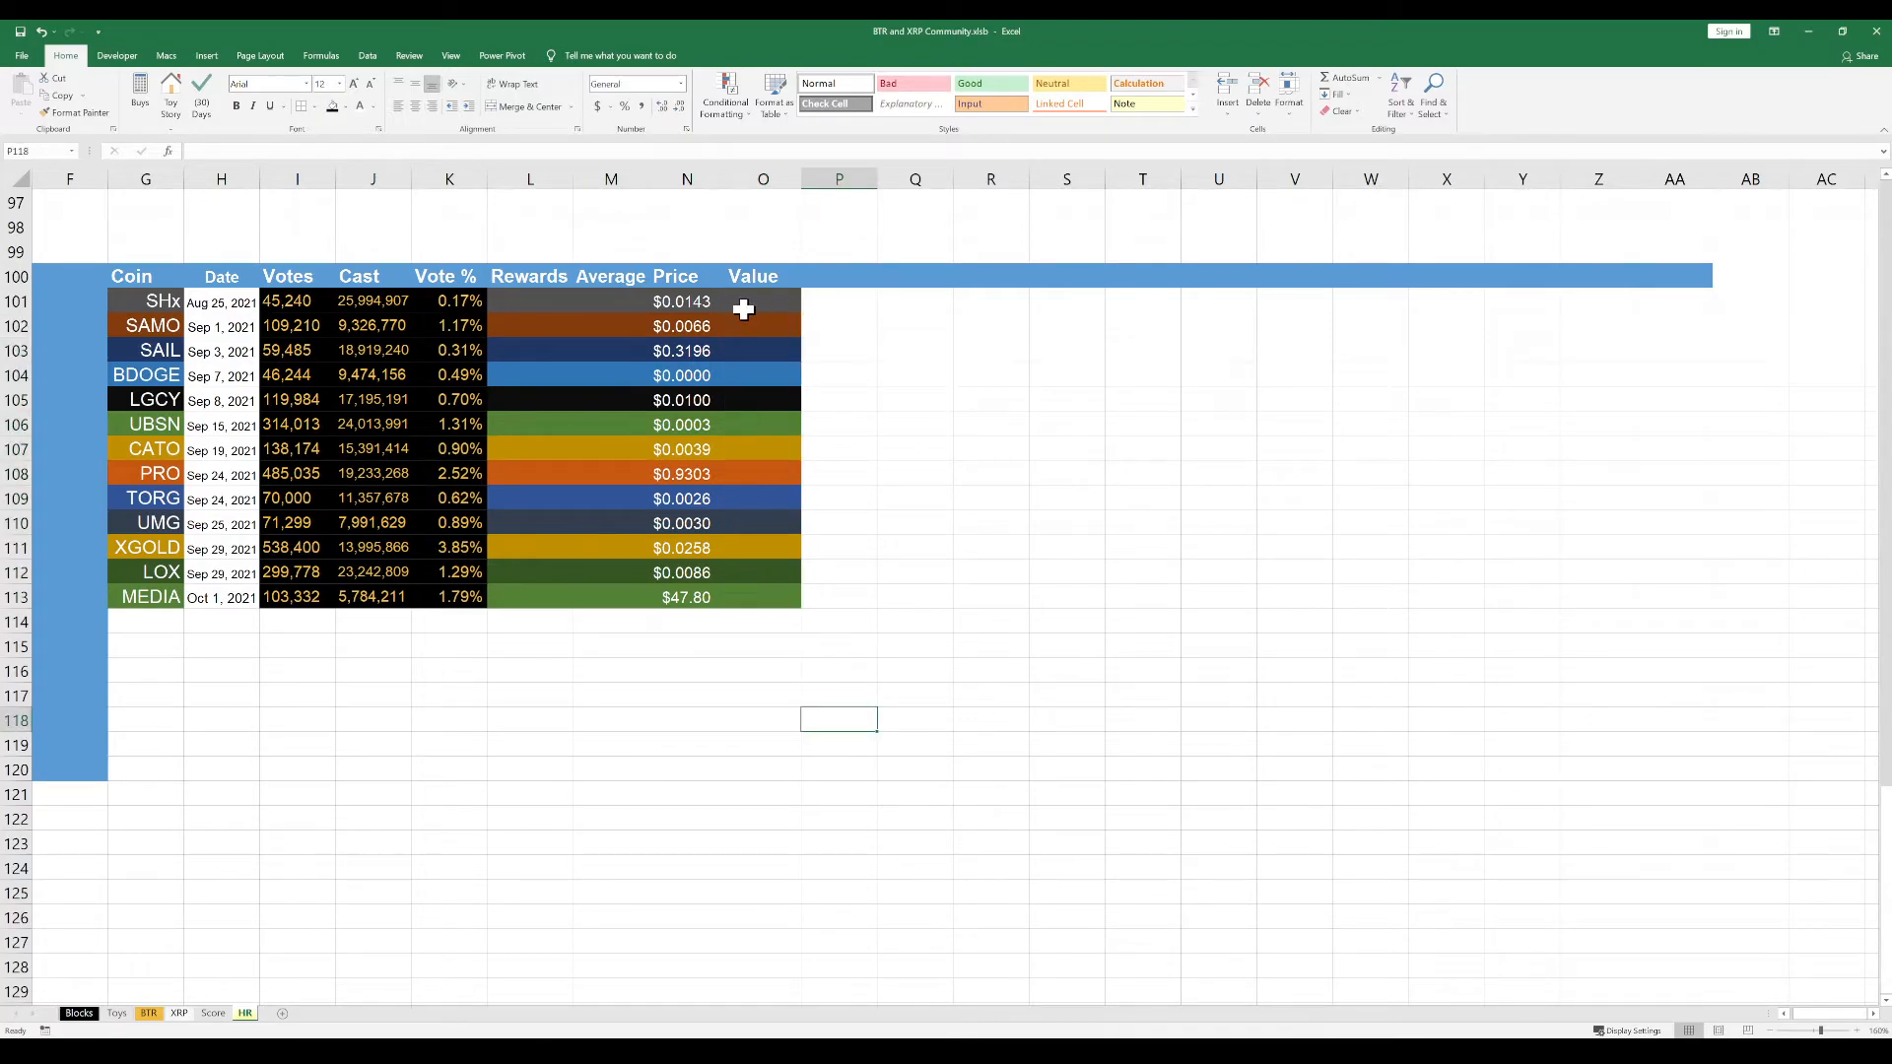
# Review how the Votes, Rewards, Average, Price and Value columns of the coin table relate to each other
pyautogui.click(549, 300)
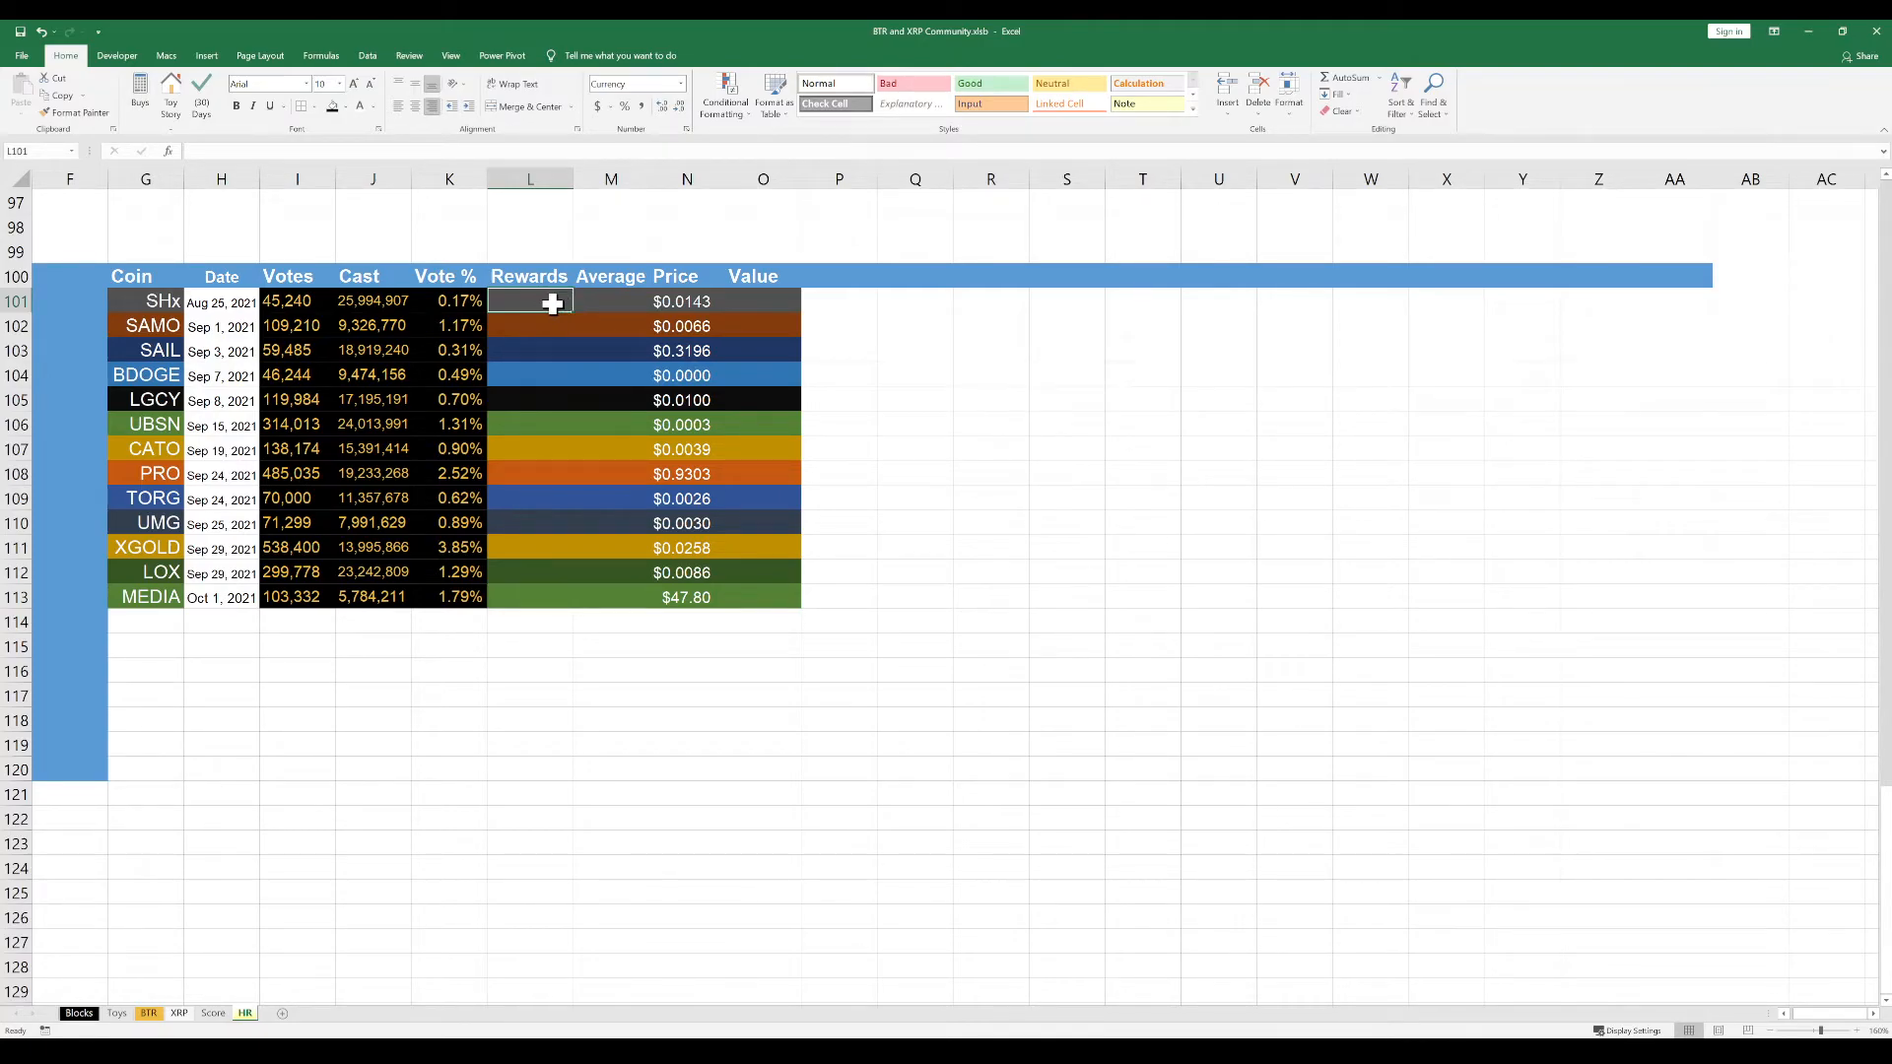
pyautogui.click(542, 328)
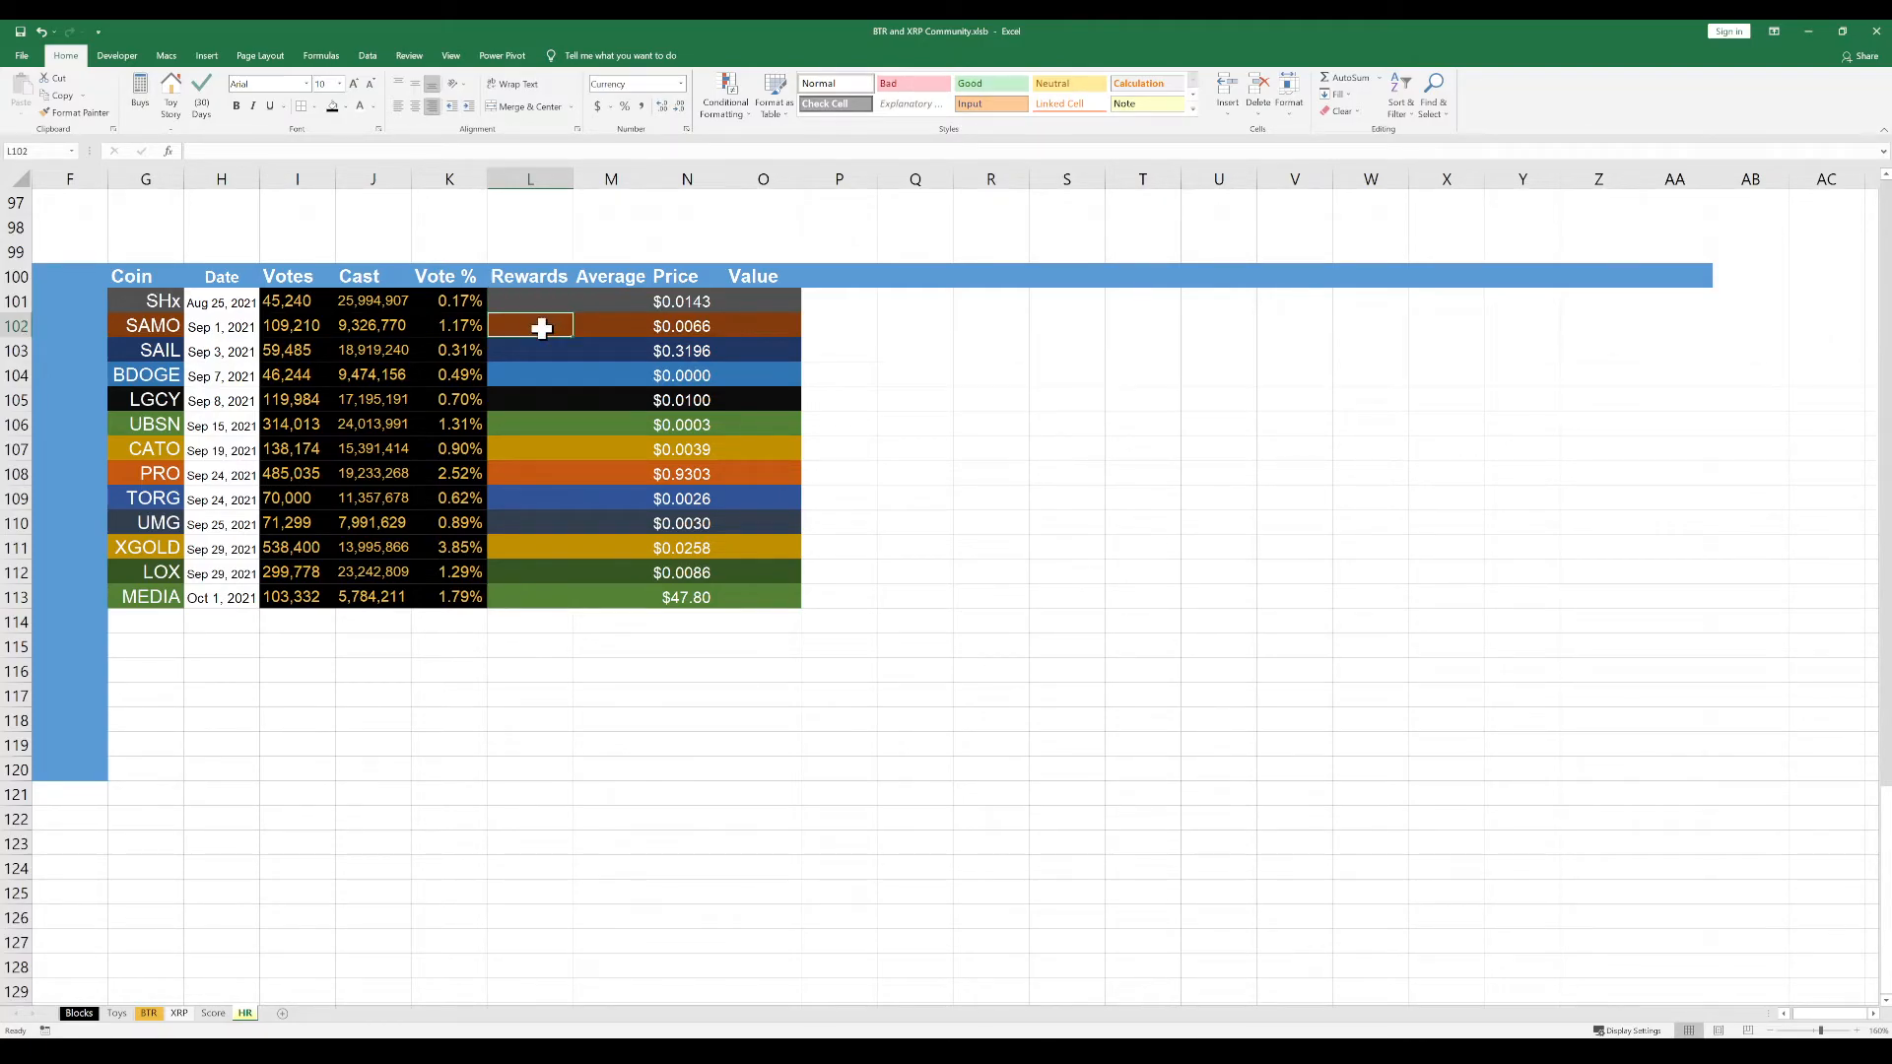
pyautogui.click(303, 333)
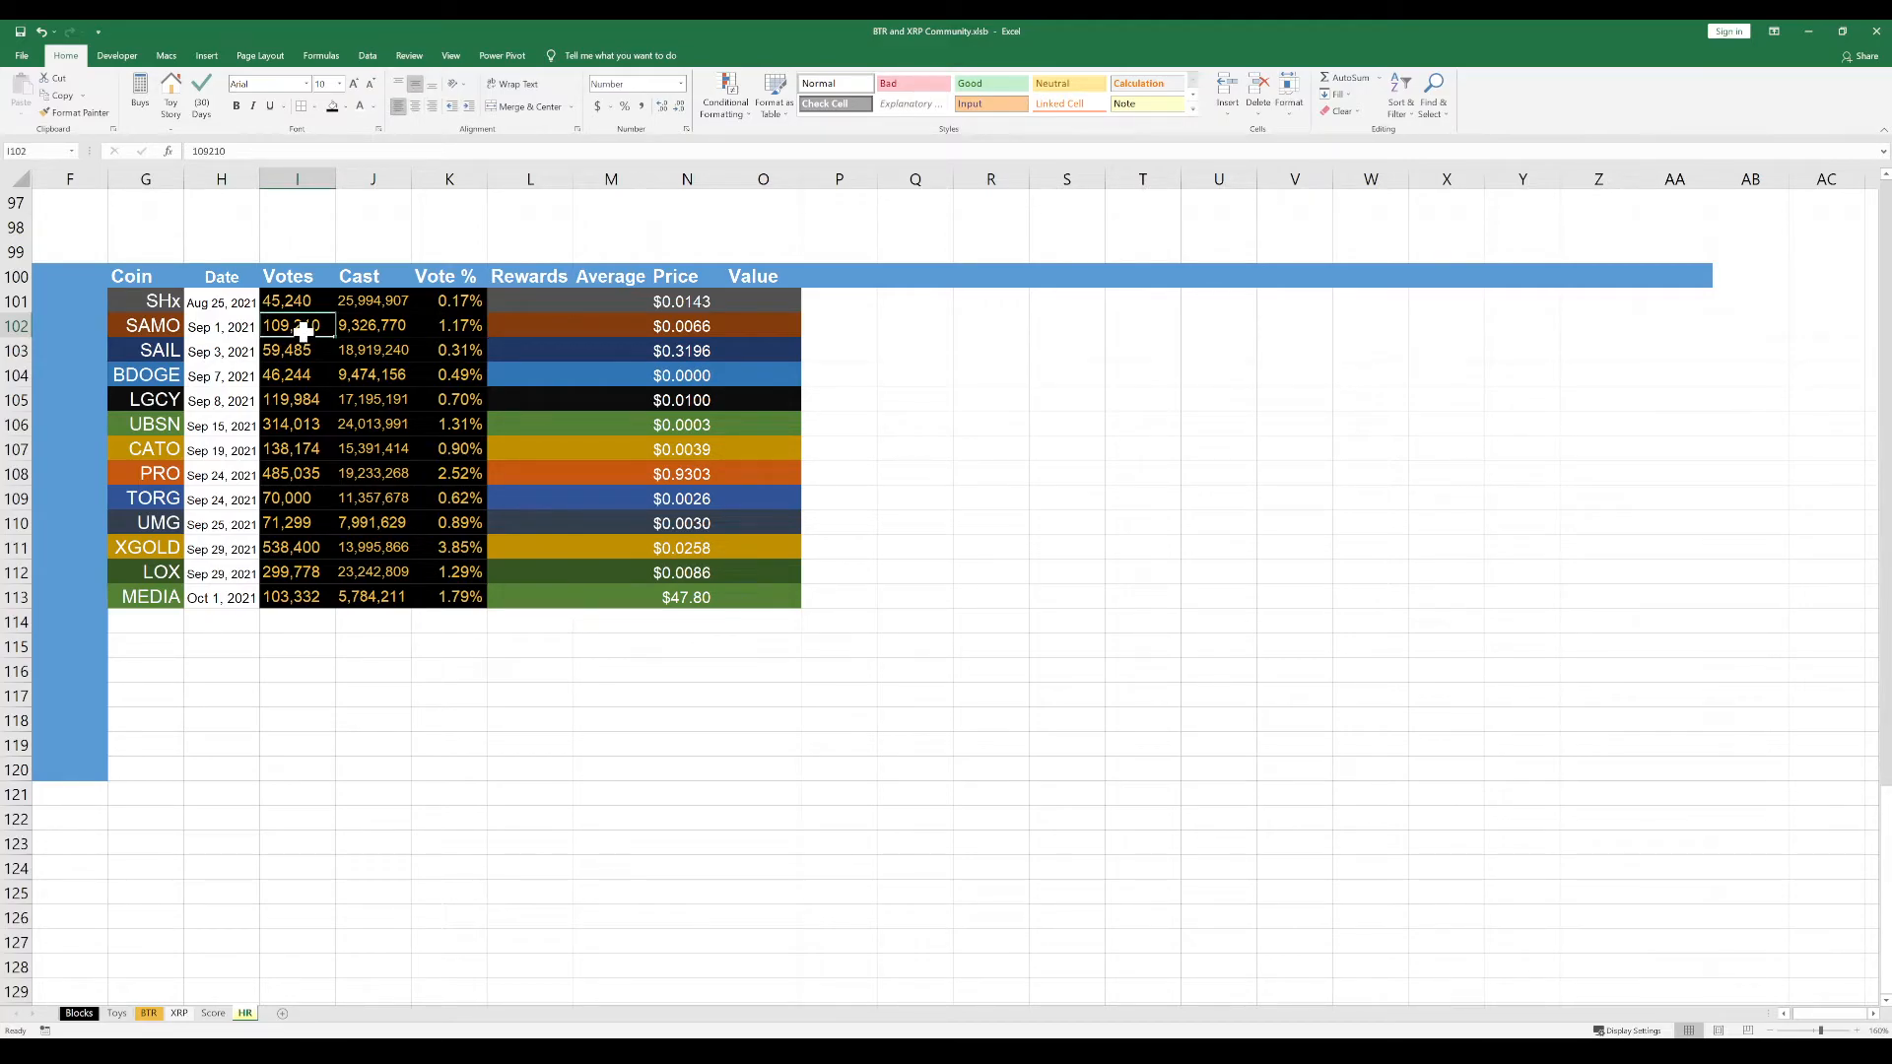
pyautogui.moveTo(529, 296); pyautogui.dragTo(530, 591)
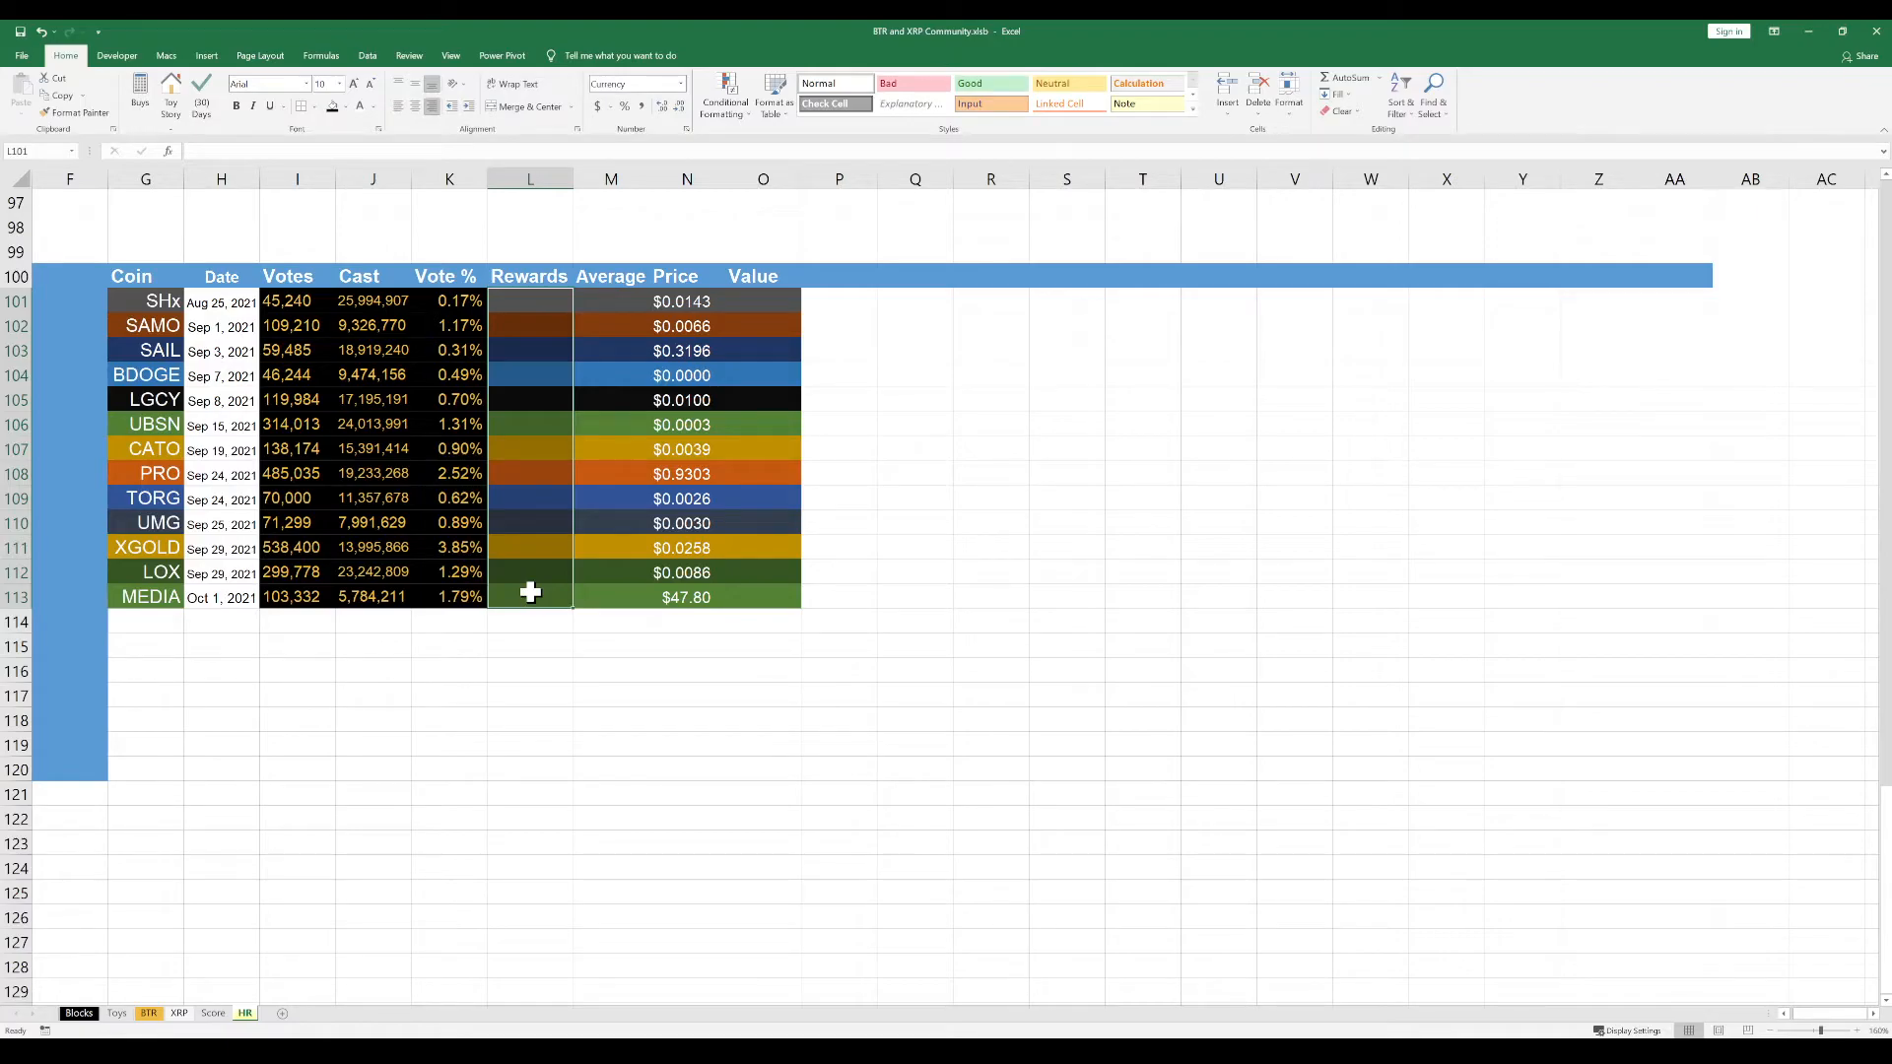
pyautogui.moveTo(611, 301); pyautogui.dragTo(618, 596)
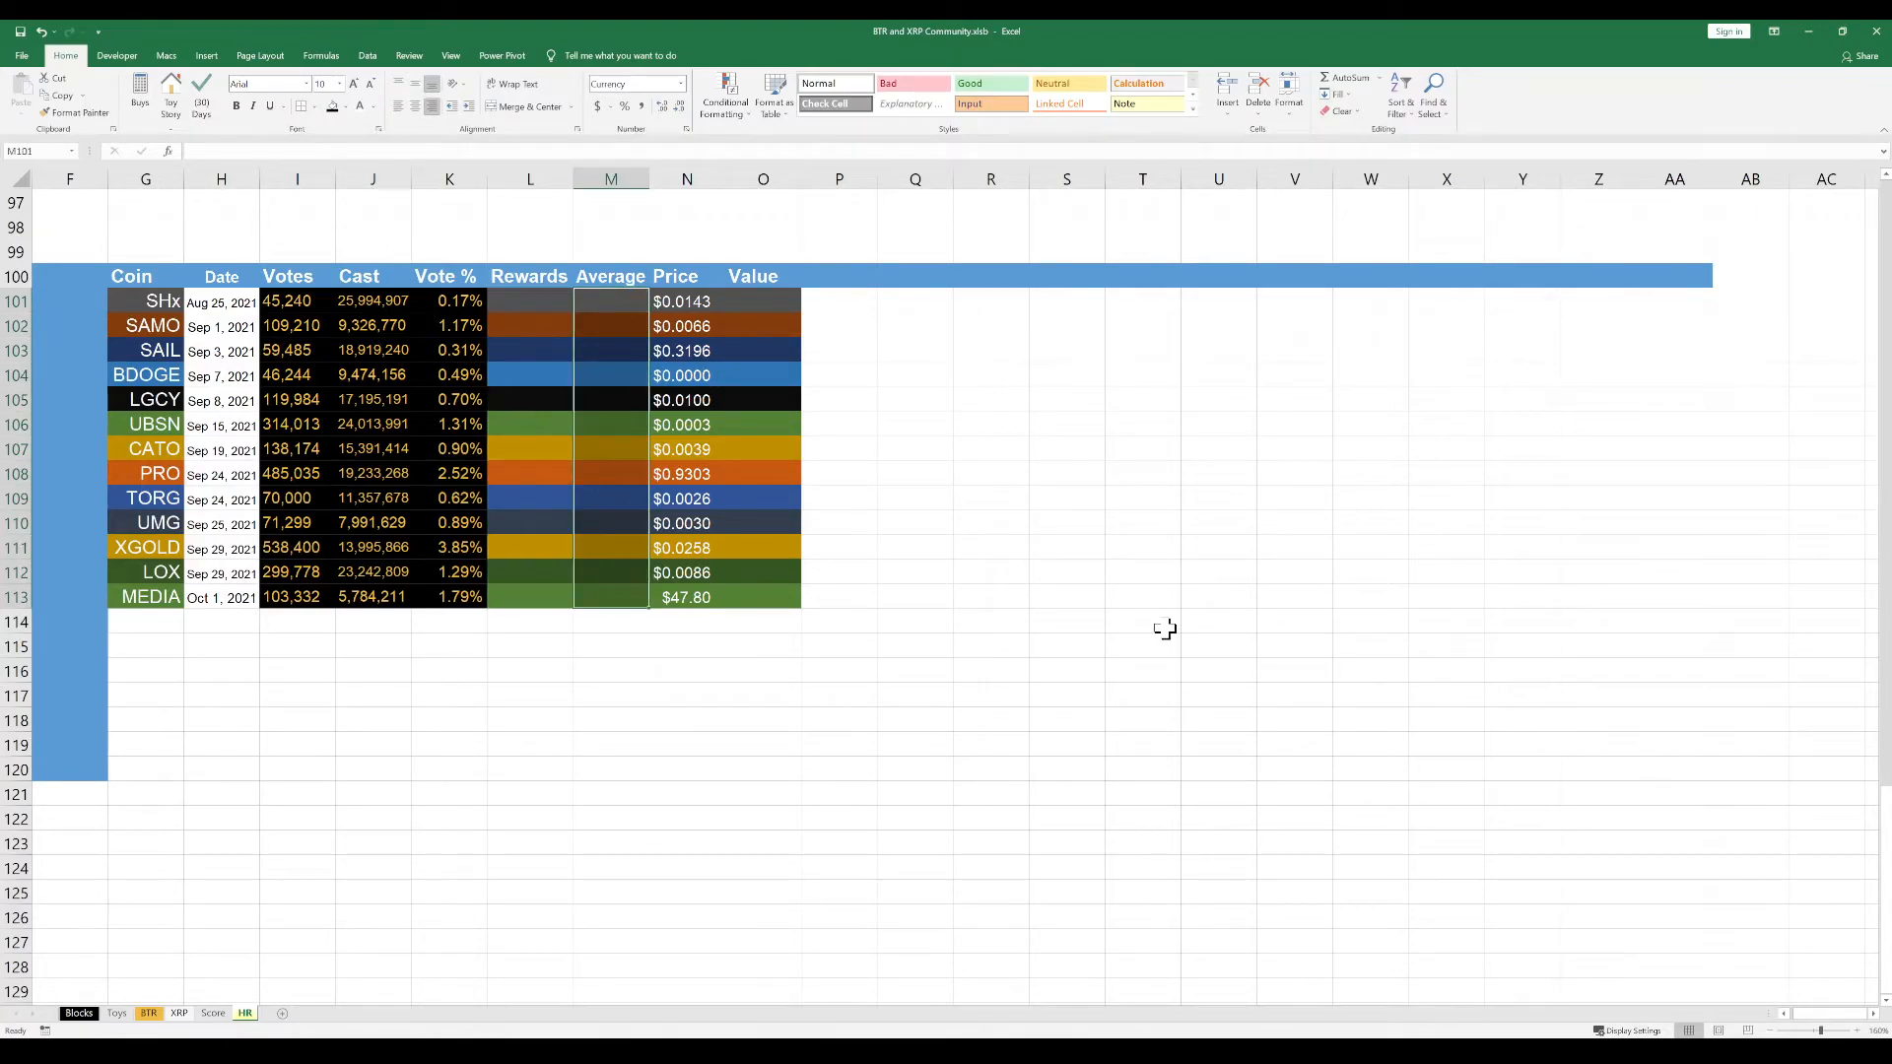
pyautogui.click(543, 301)
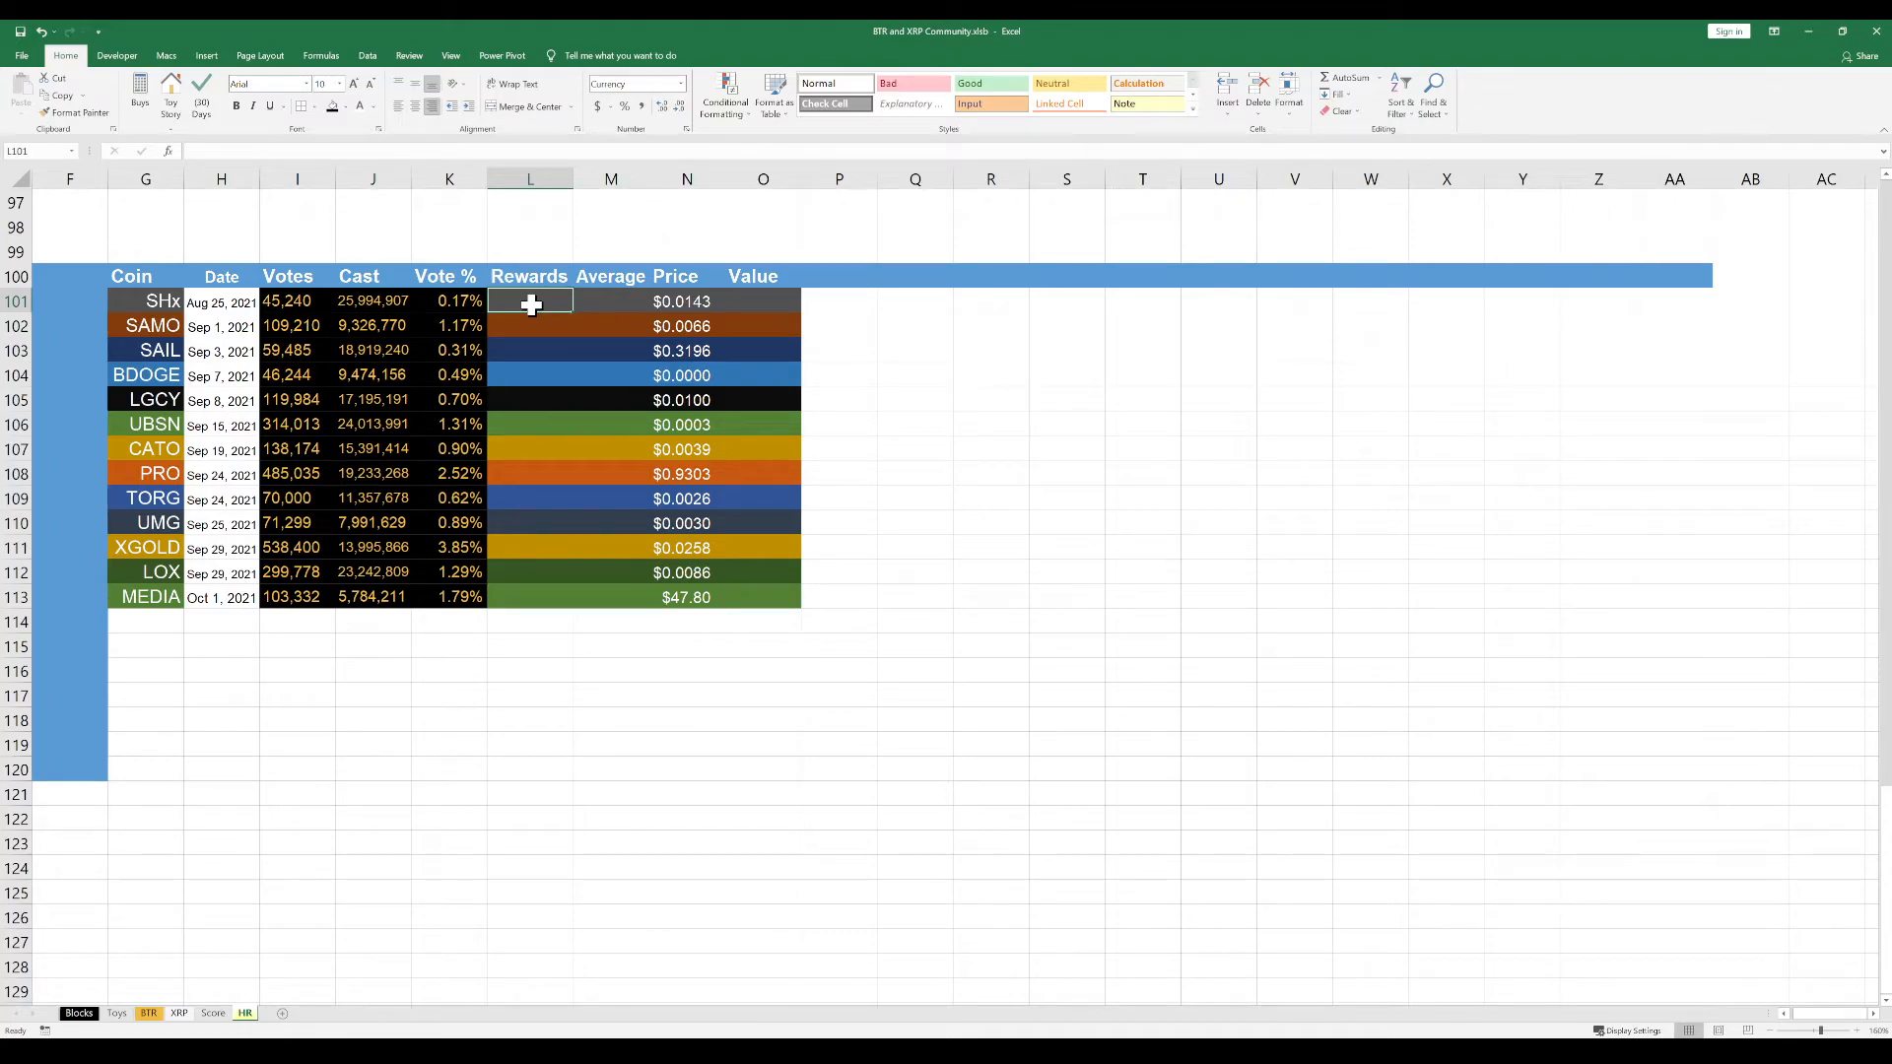
pyautogui.click(674, 304)
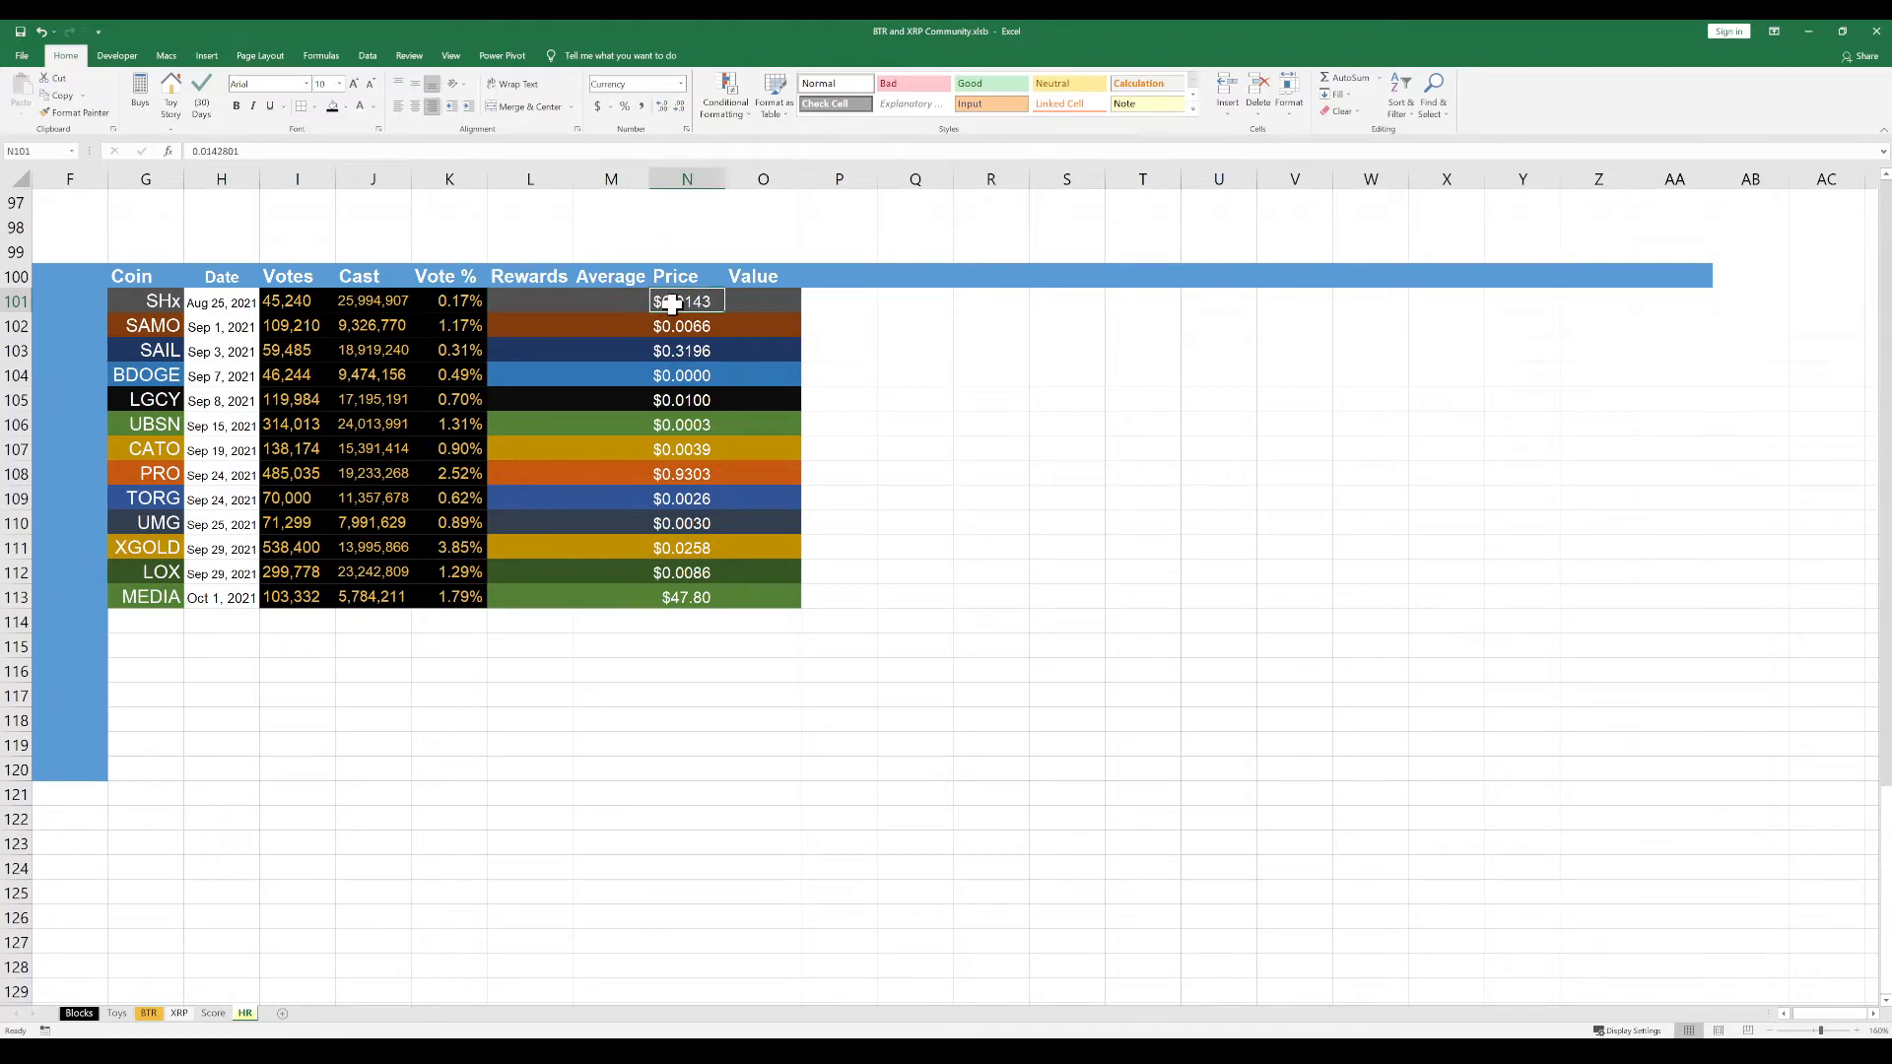
pyautogui.click(789, 301)
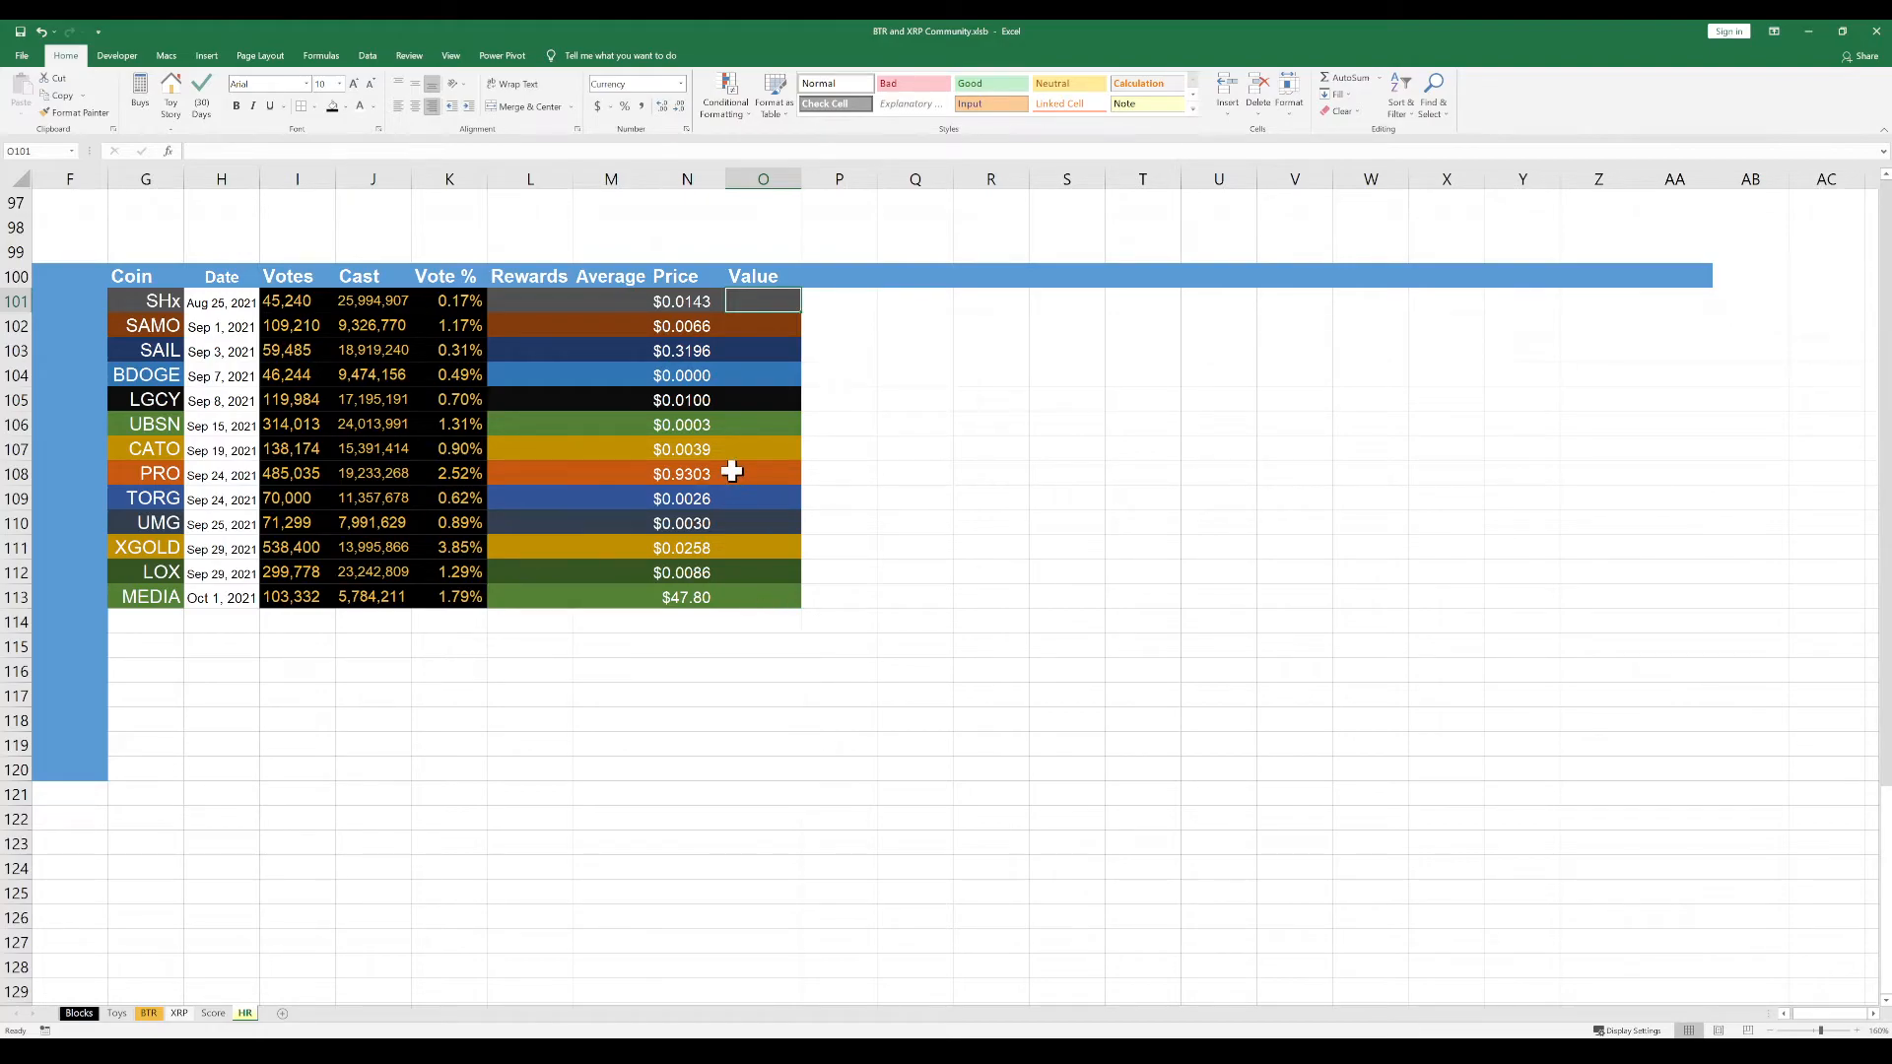
# Enter the headers "Return" in P100 and "APY" in Q100
pyautogui.click(853, 277)
pyautogui.write('T')
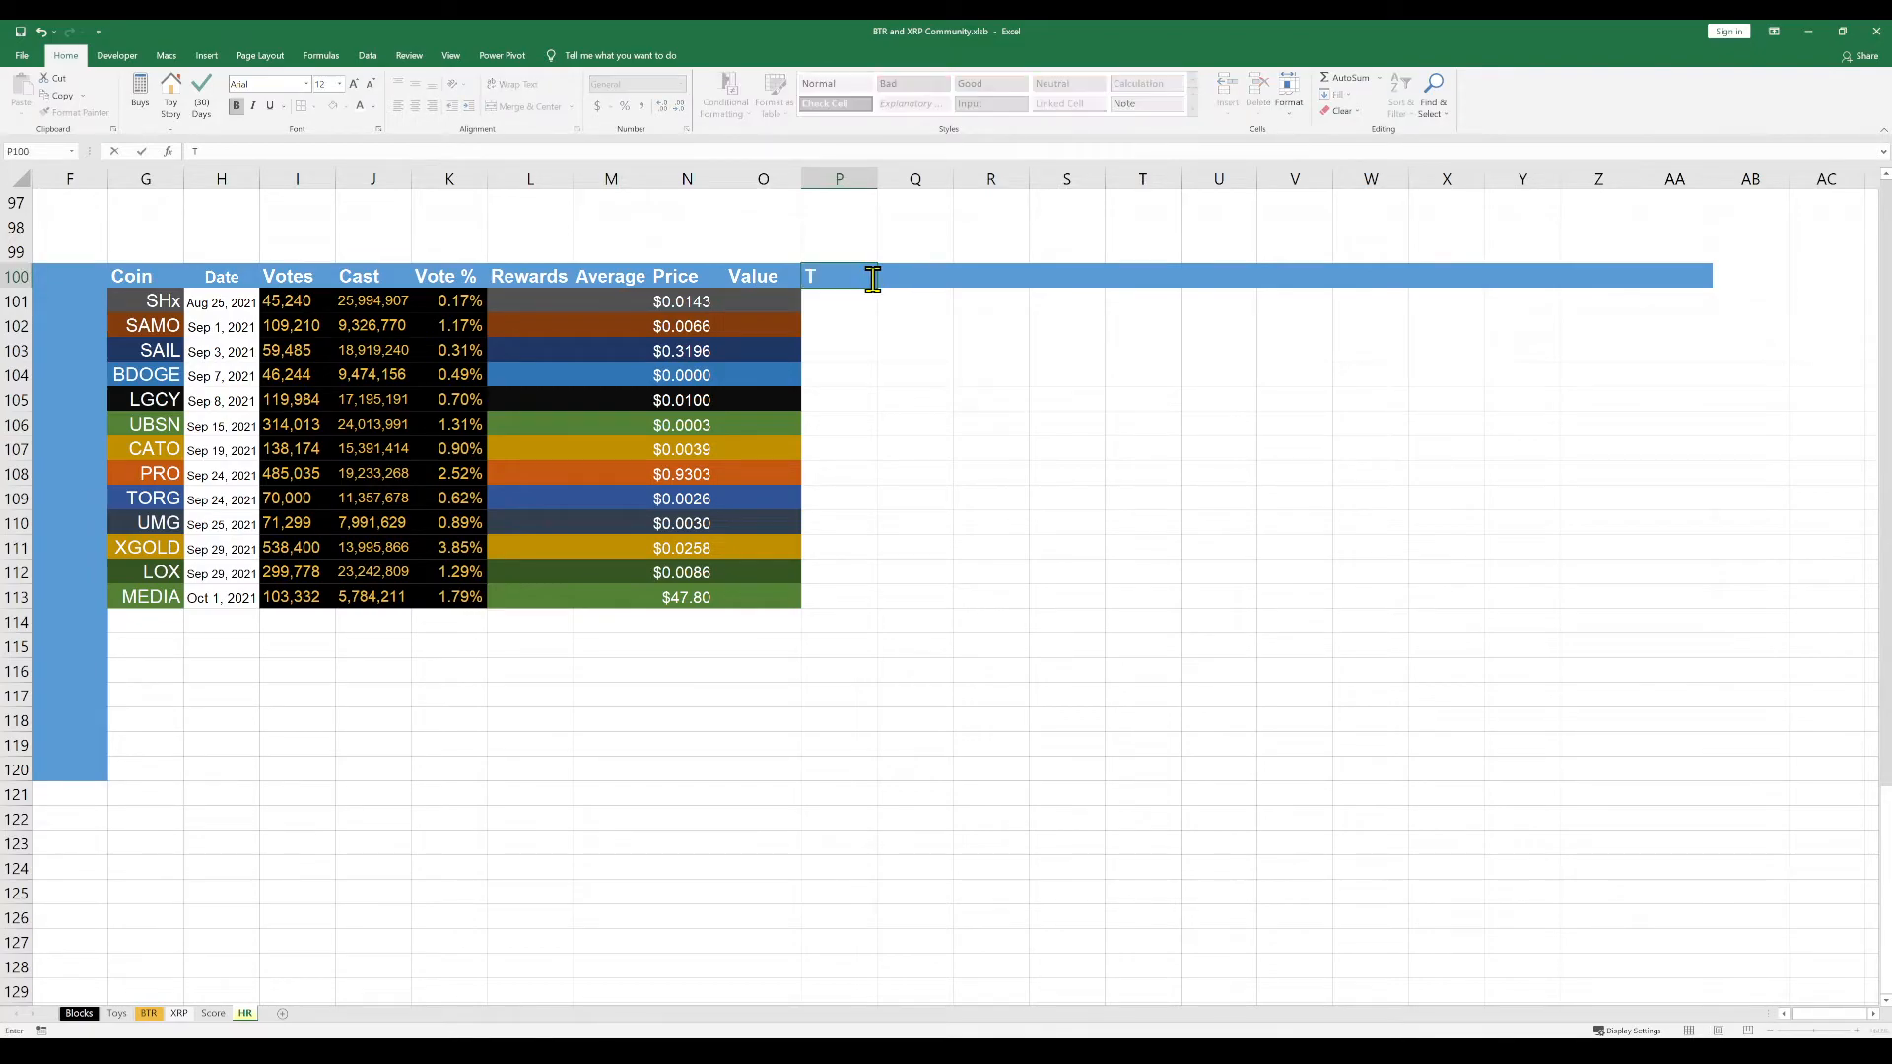
pyautogui.write('Return')
pyautogui.press('Tab')
pyautogui.write('APY')
pyautogui.press('Return')
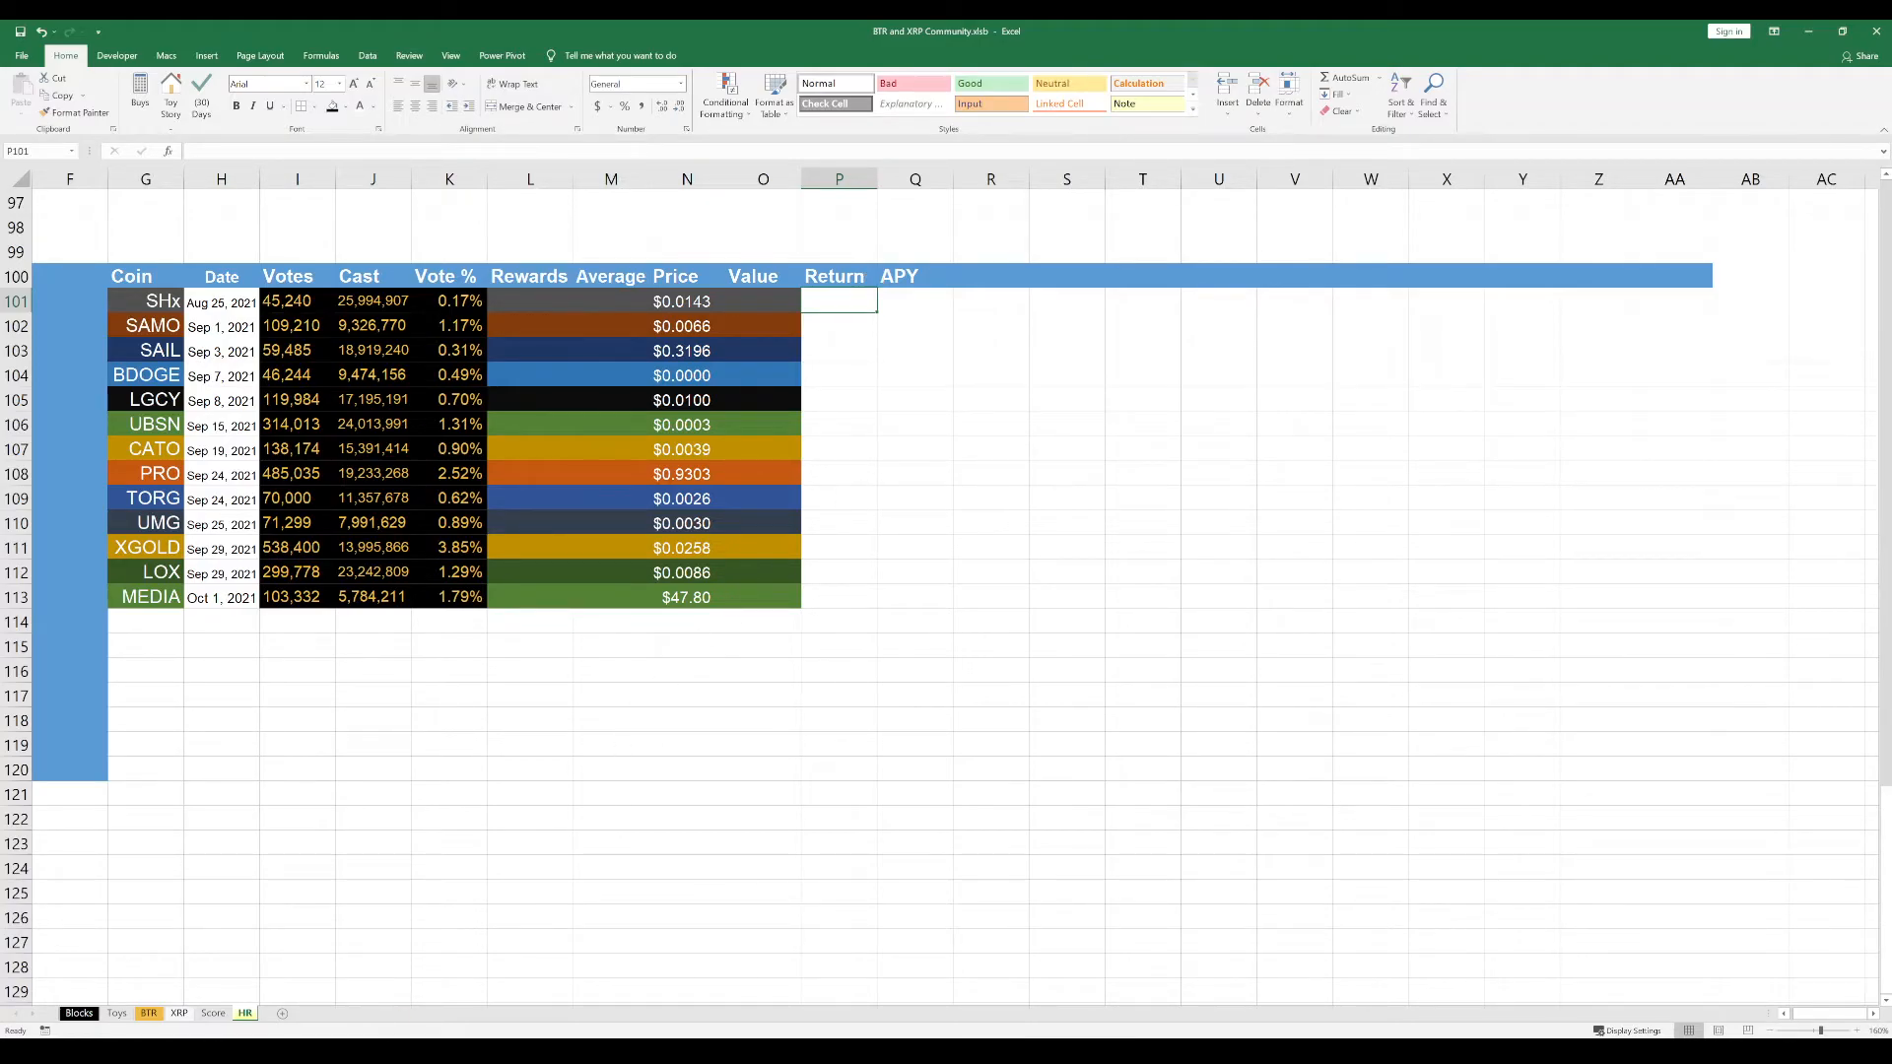
pyautogui.hotkey('alt', 'Tab')
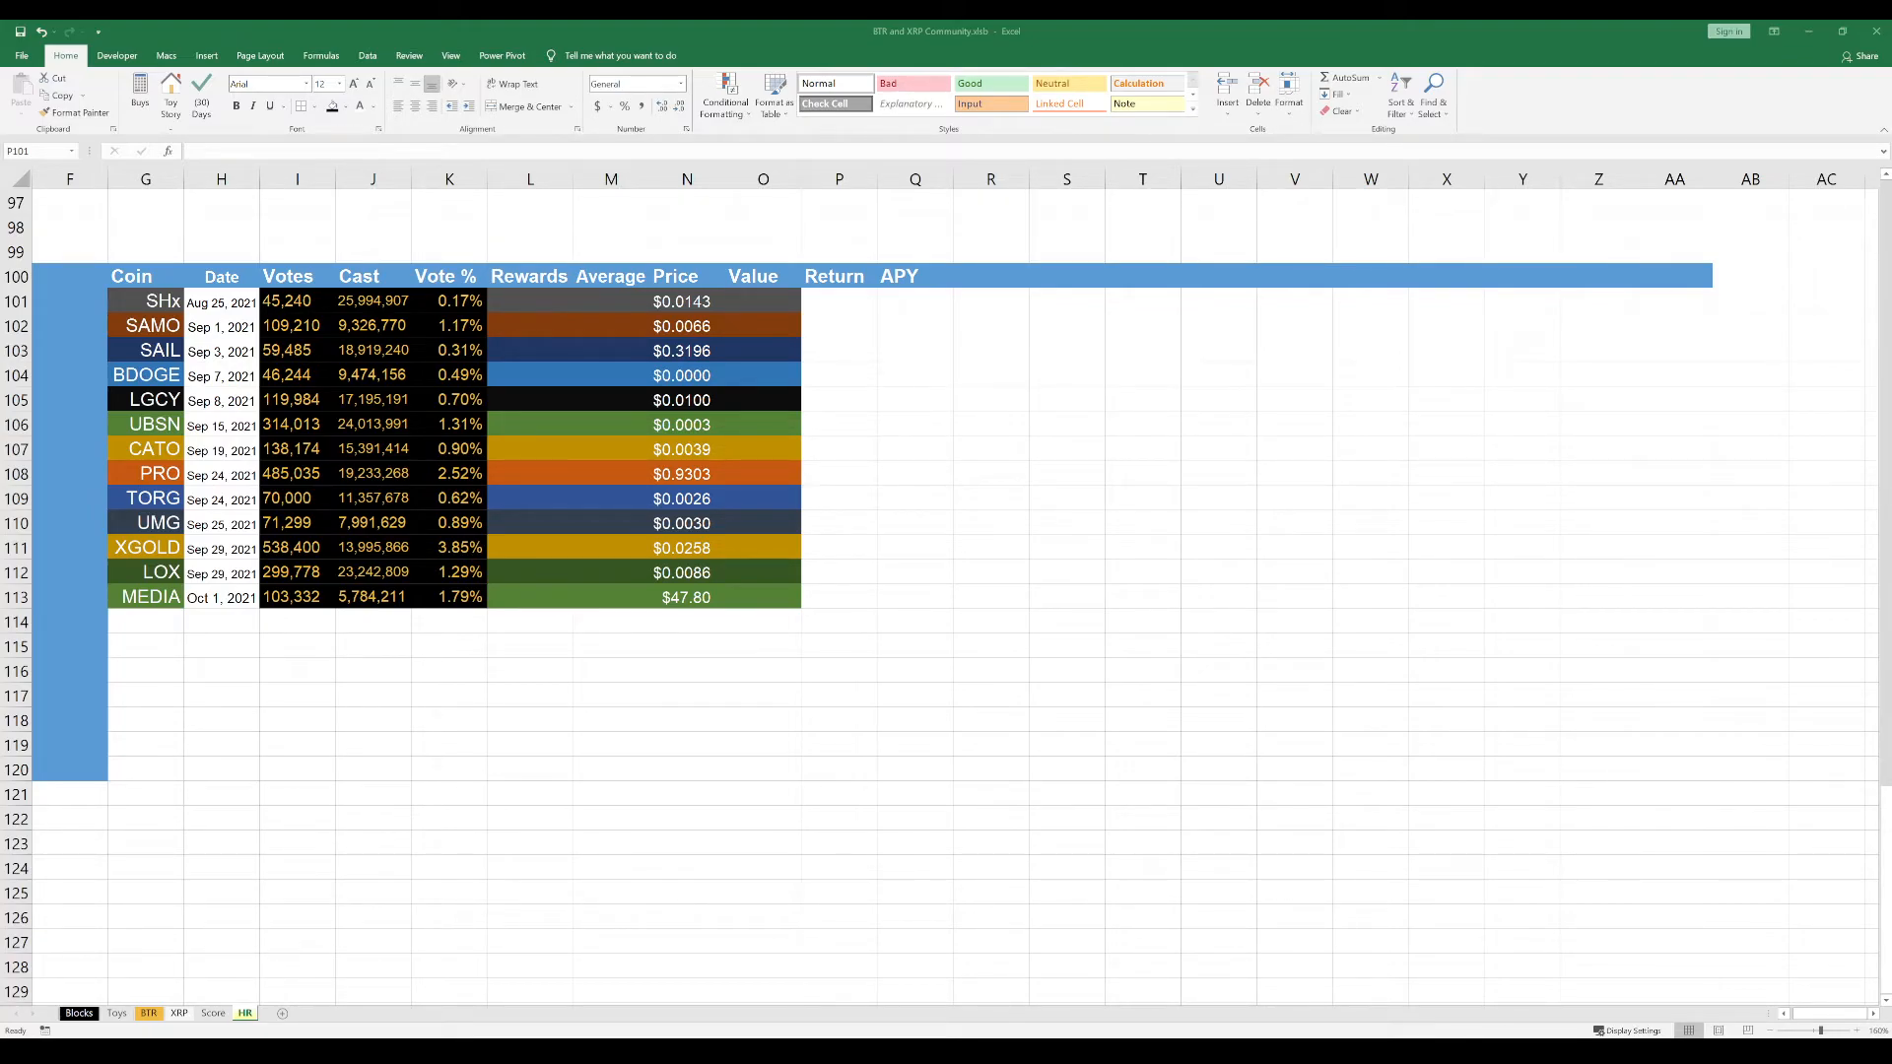
pyautogui.click(655, 791)
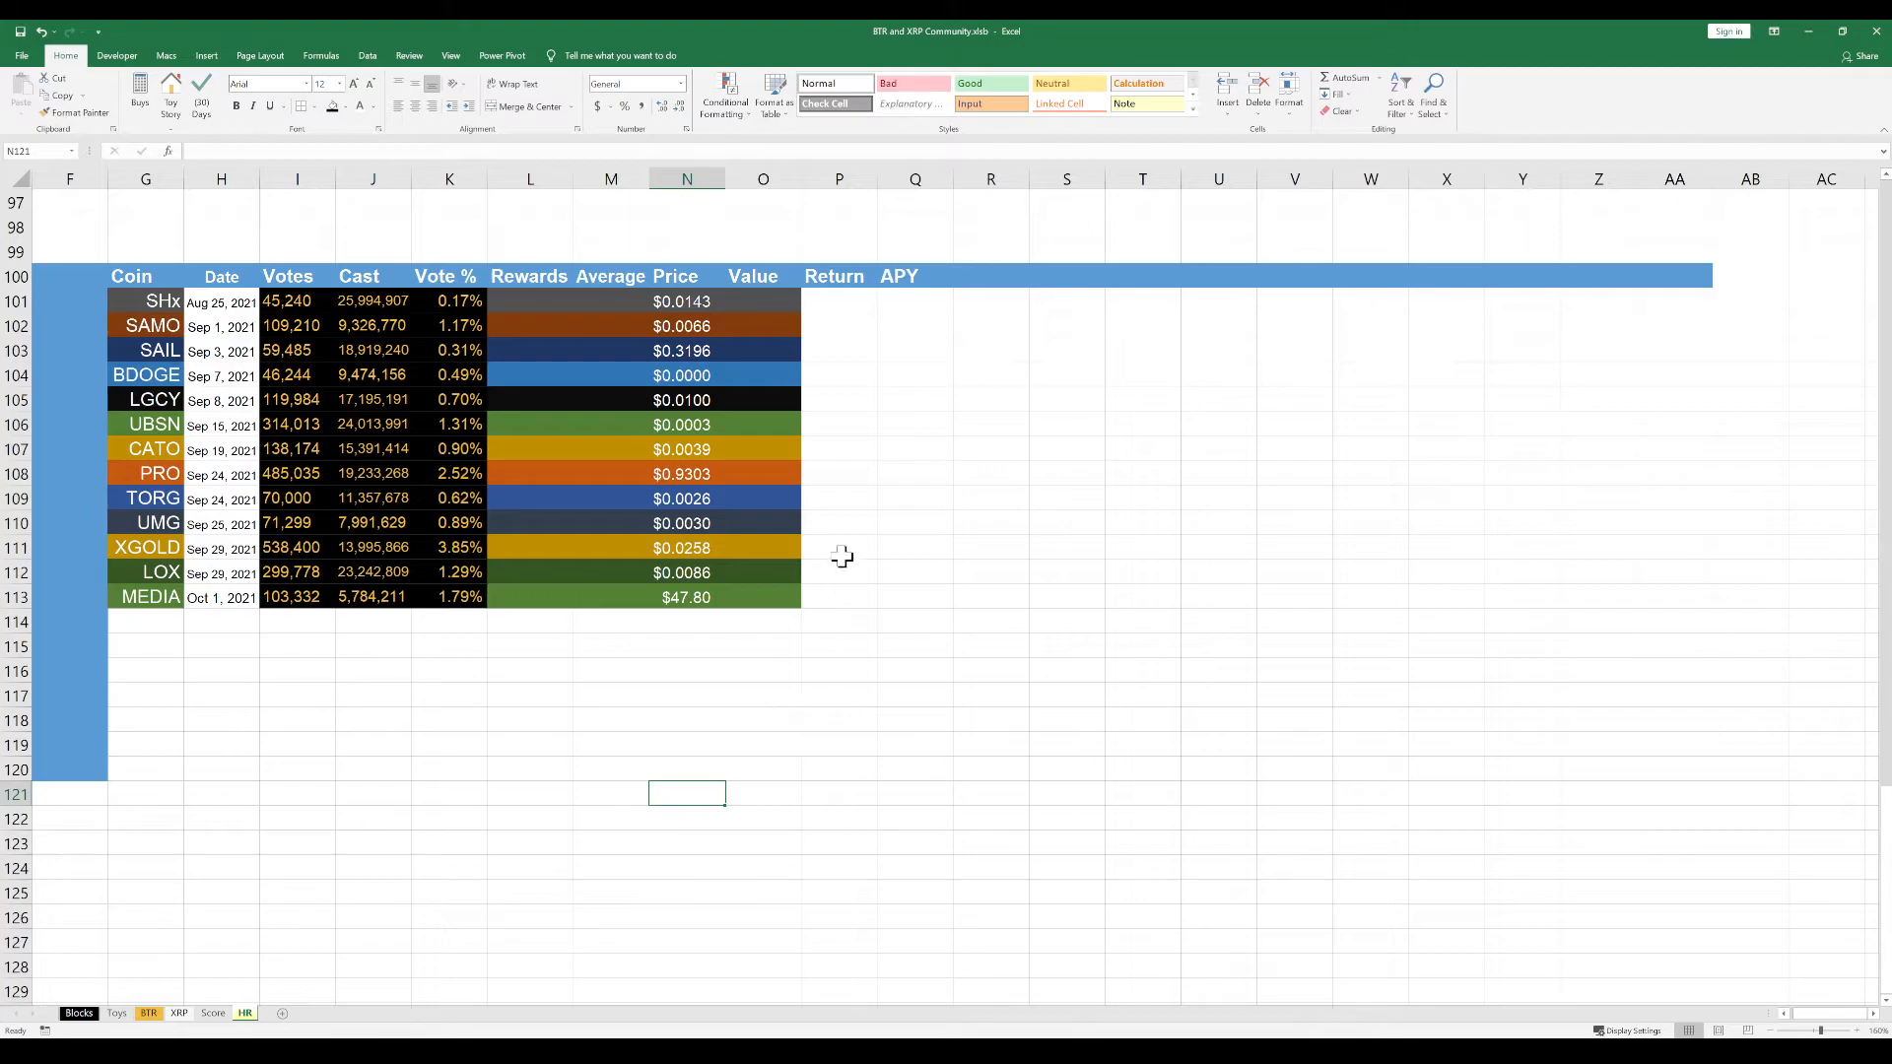
# Replace the header in Q100 with "Pacing" and enter the header "Return" in R100
pyautogui.click(903, 283)
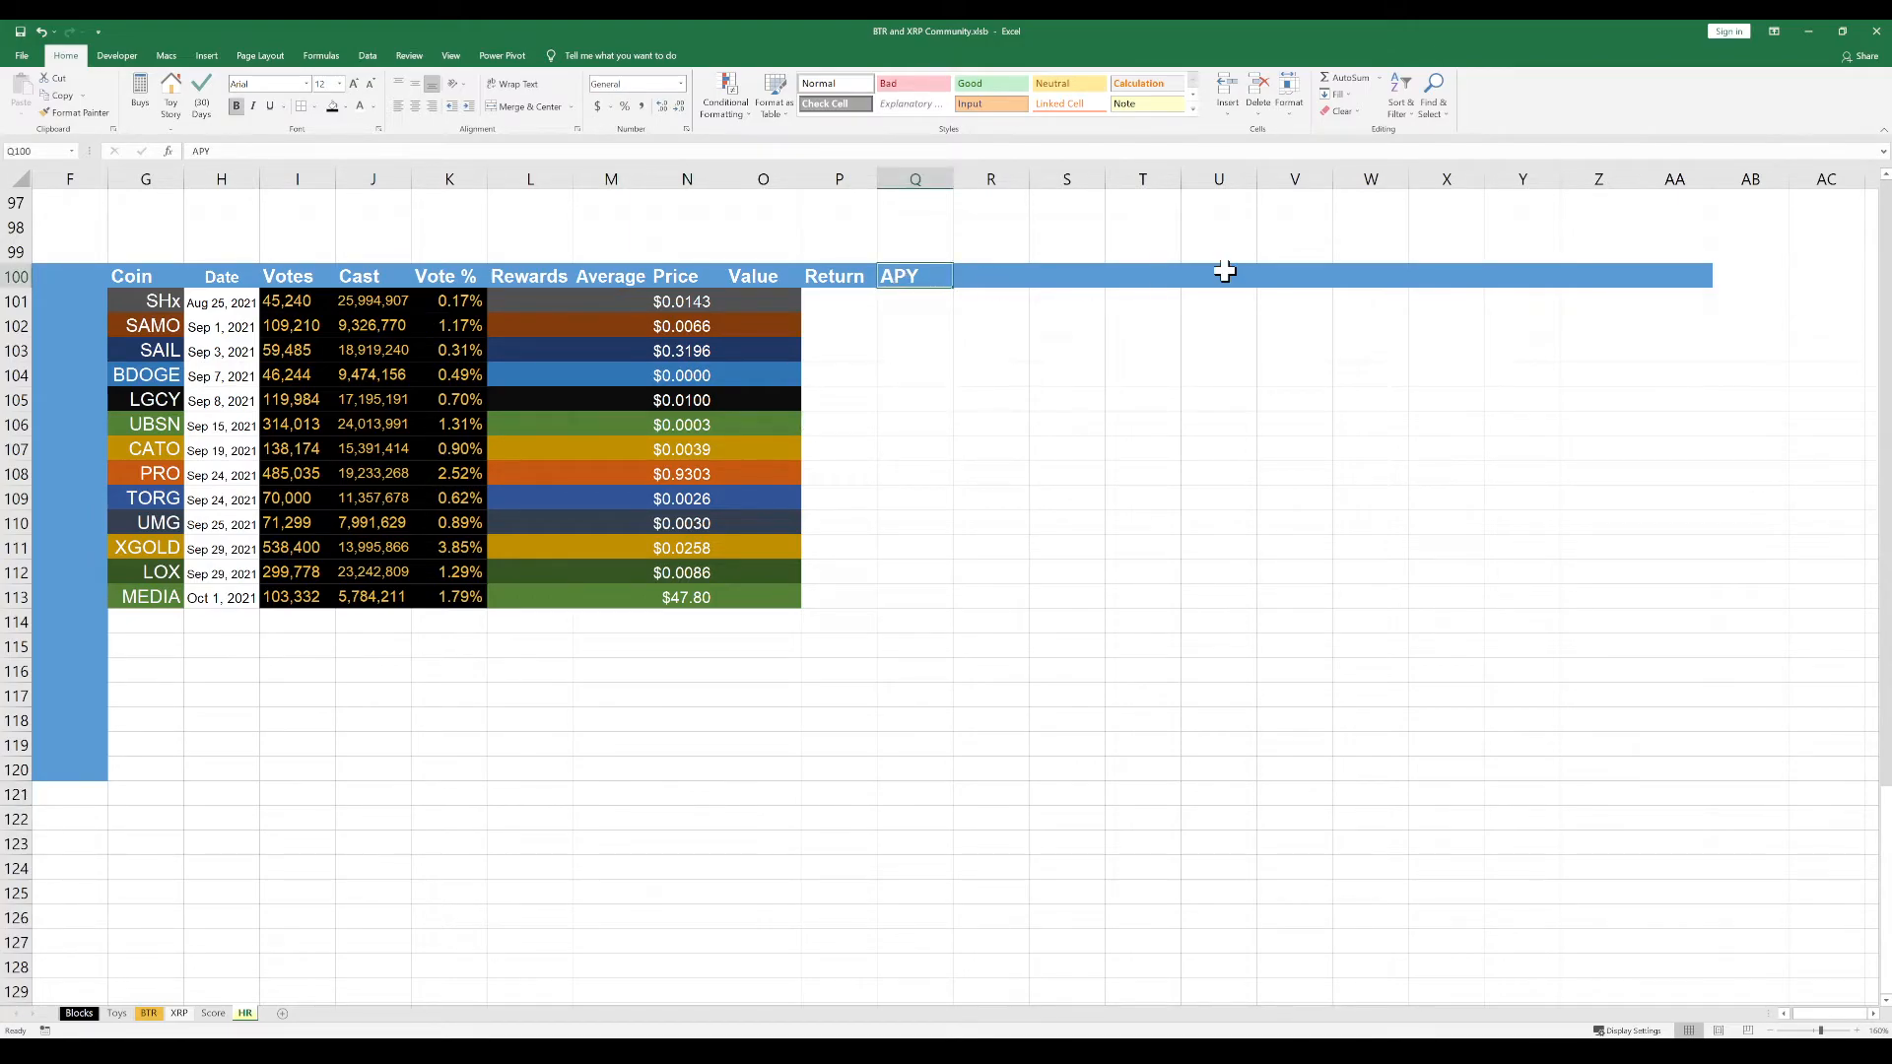
pyautogui.write('Pacing')
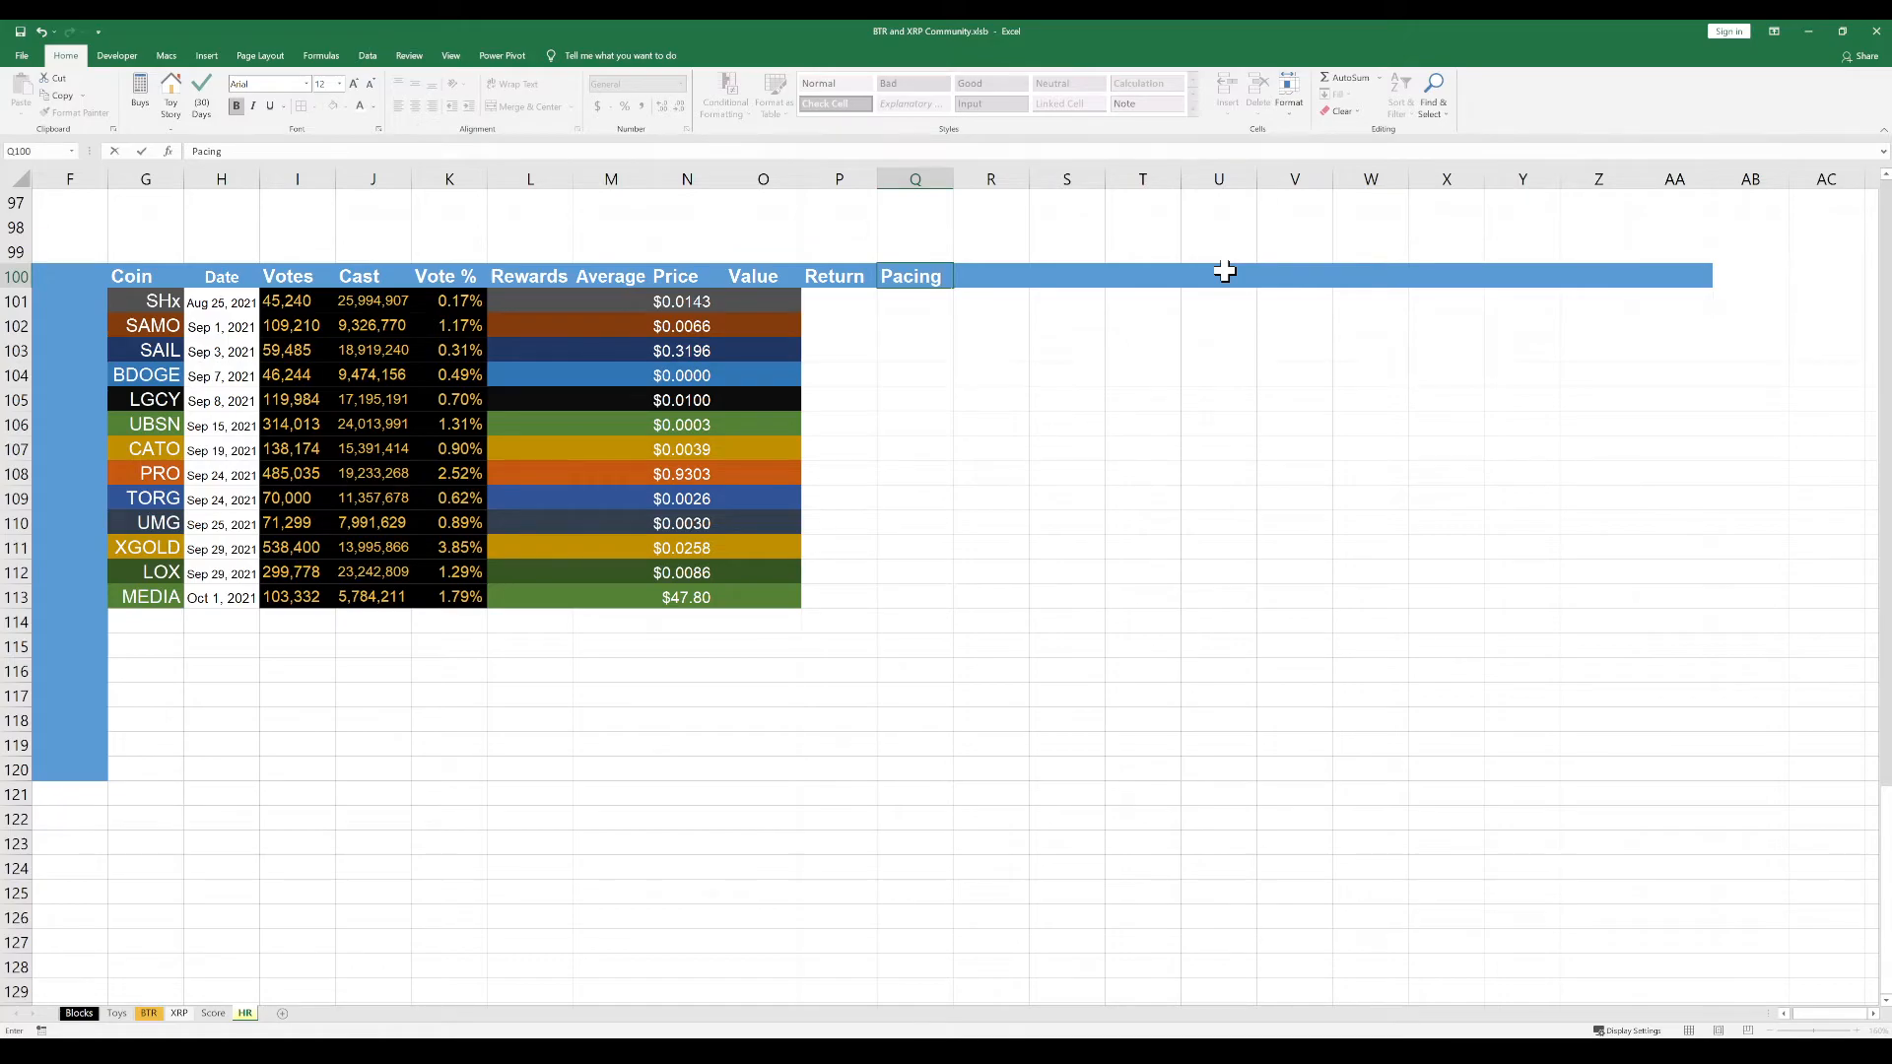
pyautogui.press('Tab')
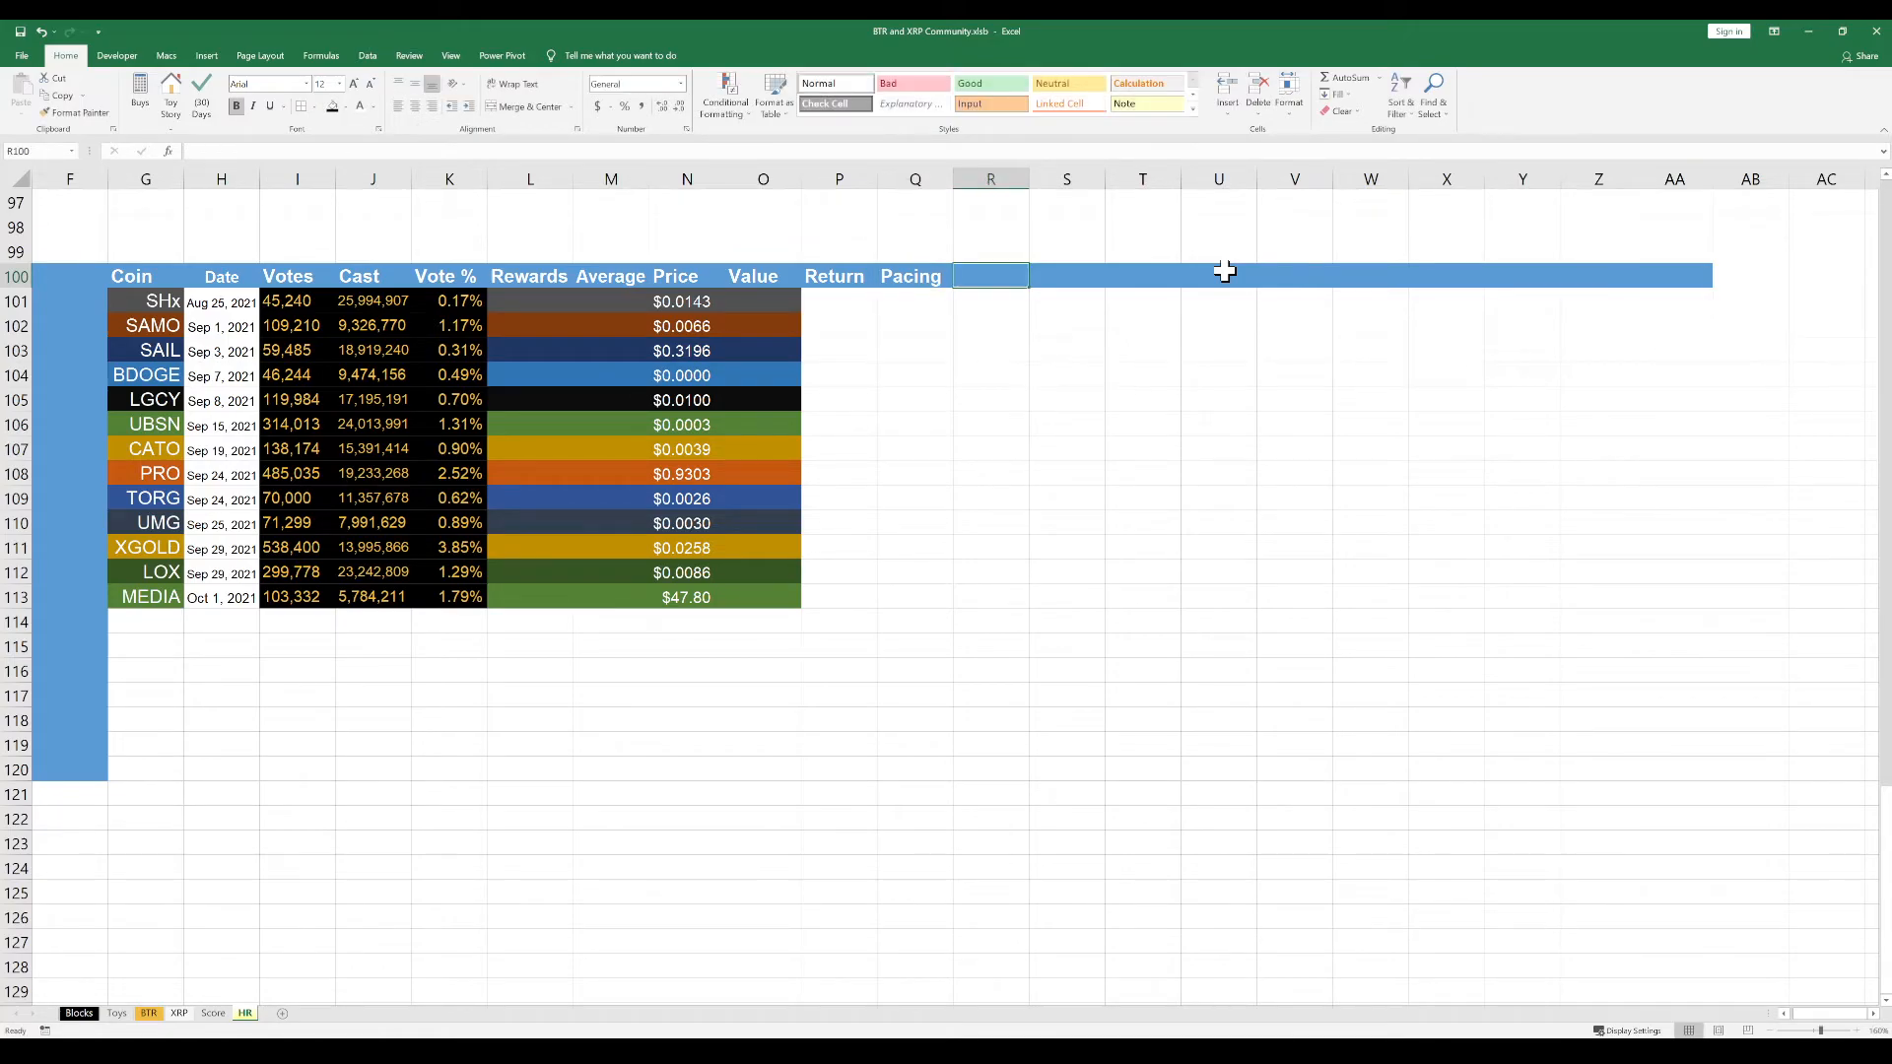
pyautogui.write('Return')
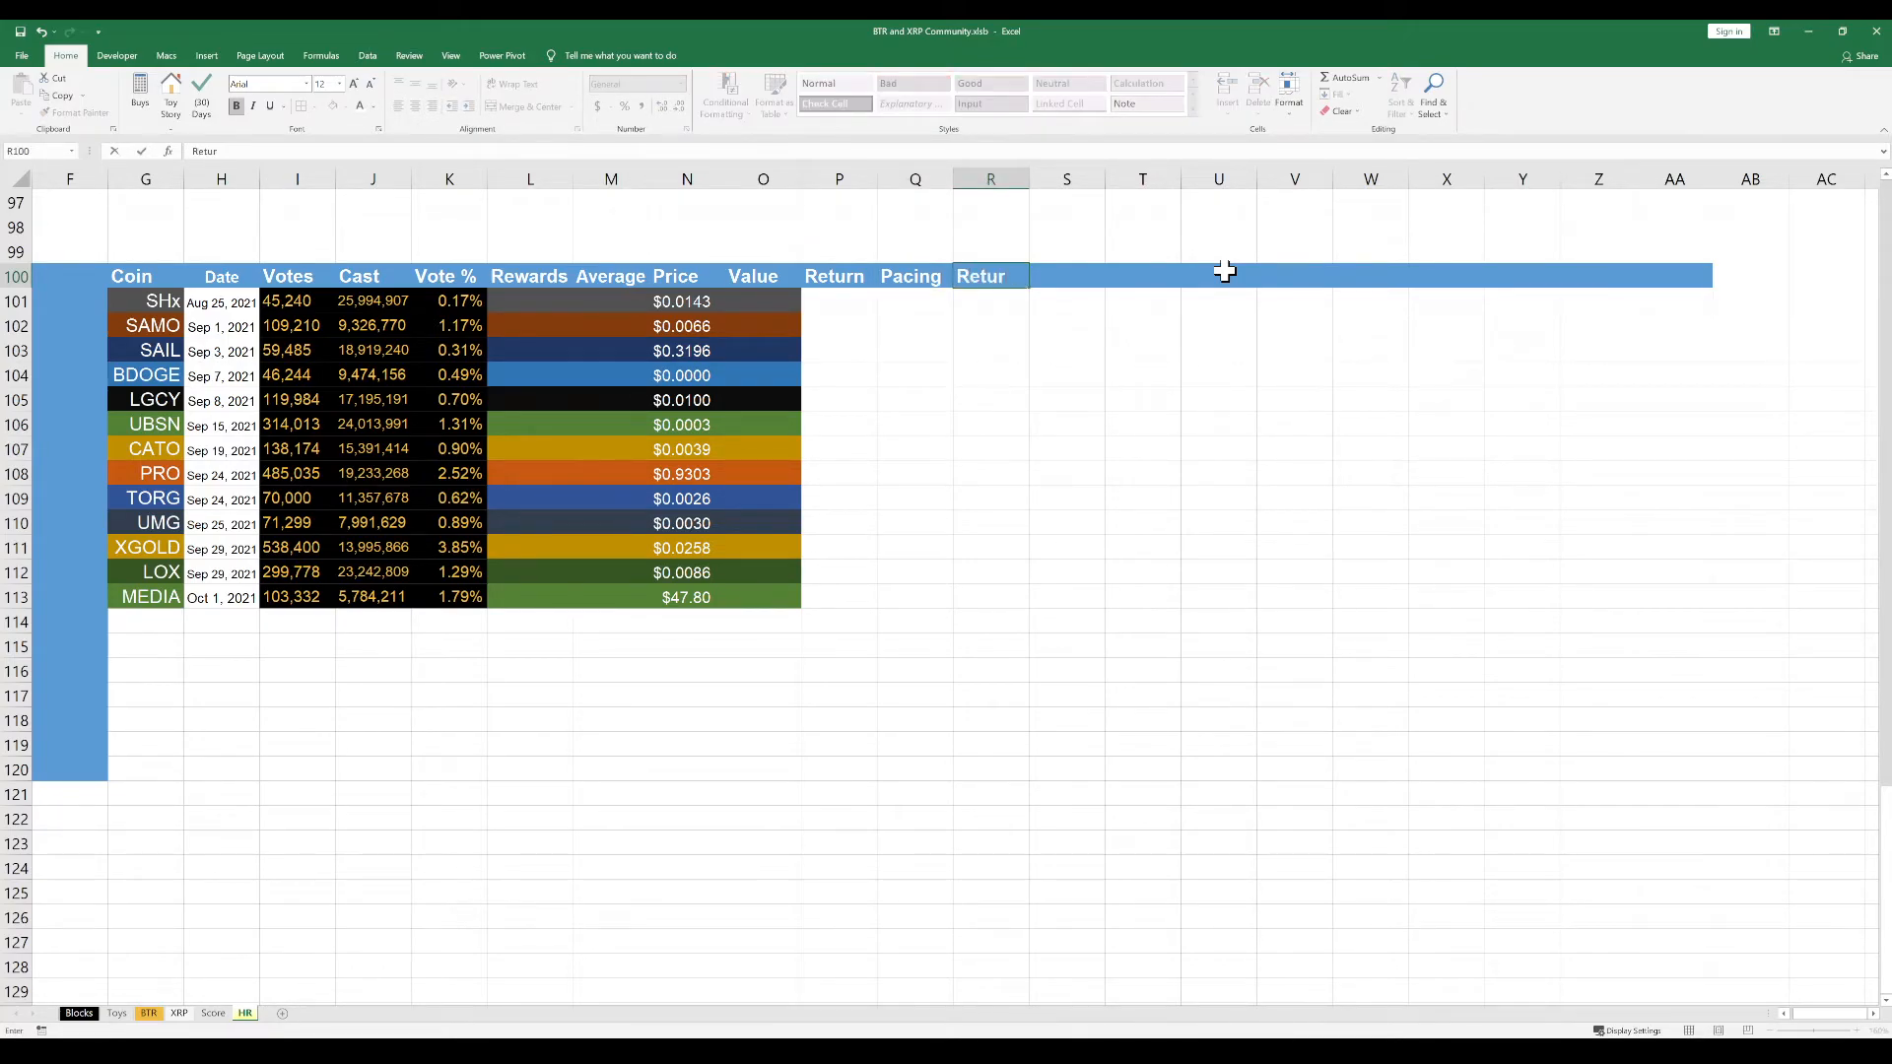
pyautogui.press('Return')
pyautogui.press('Down')
pyautogui.press('Down')
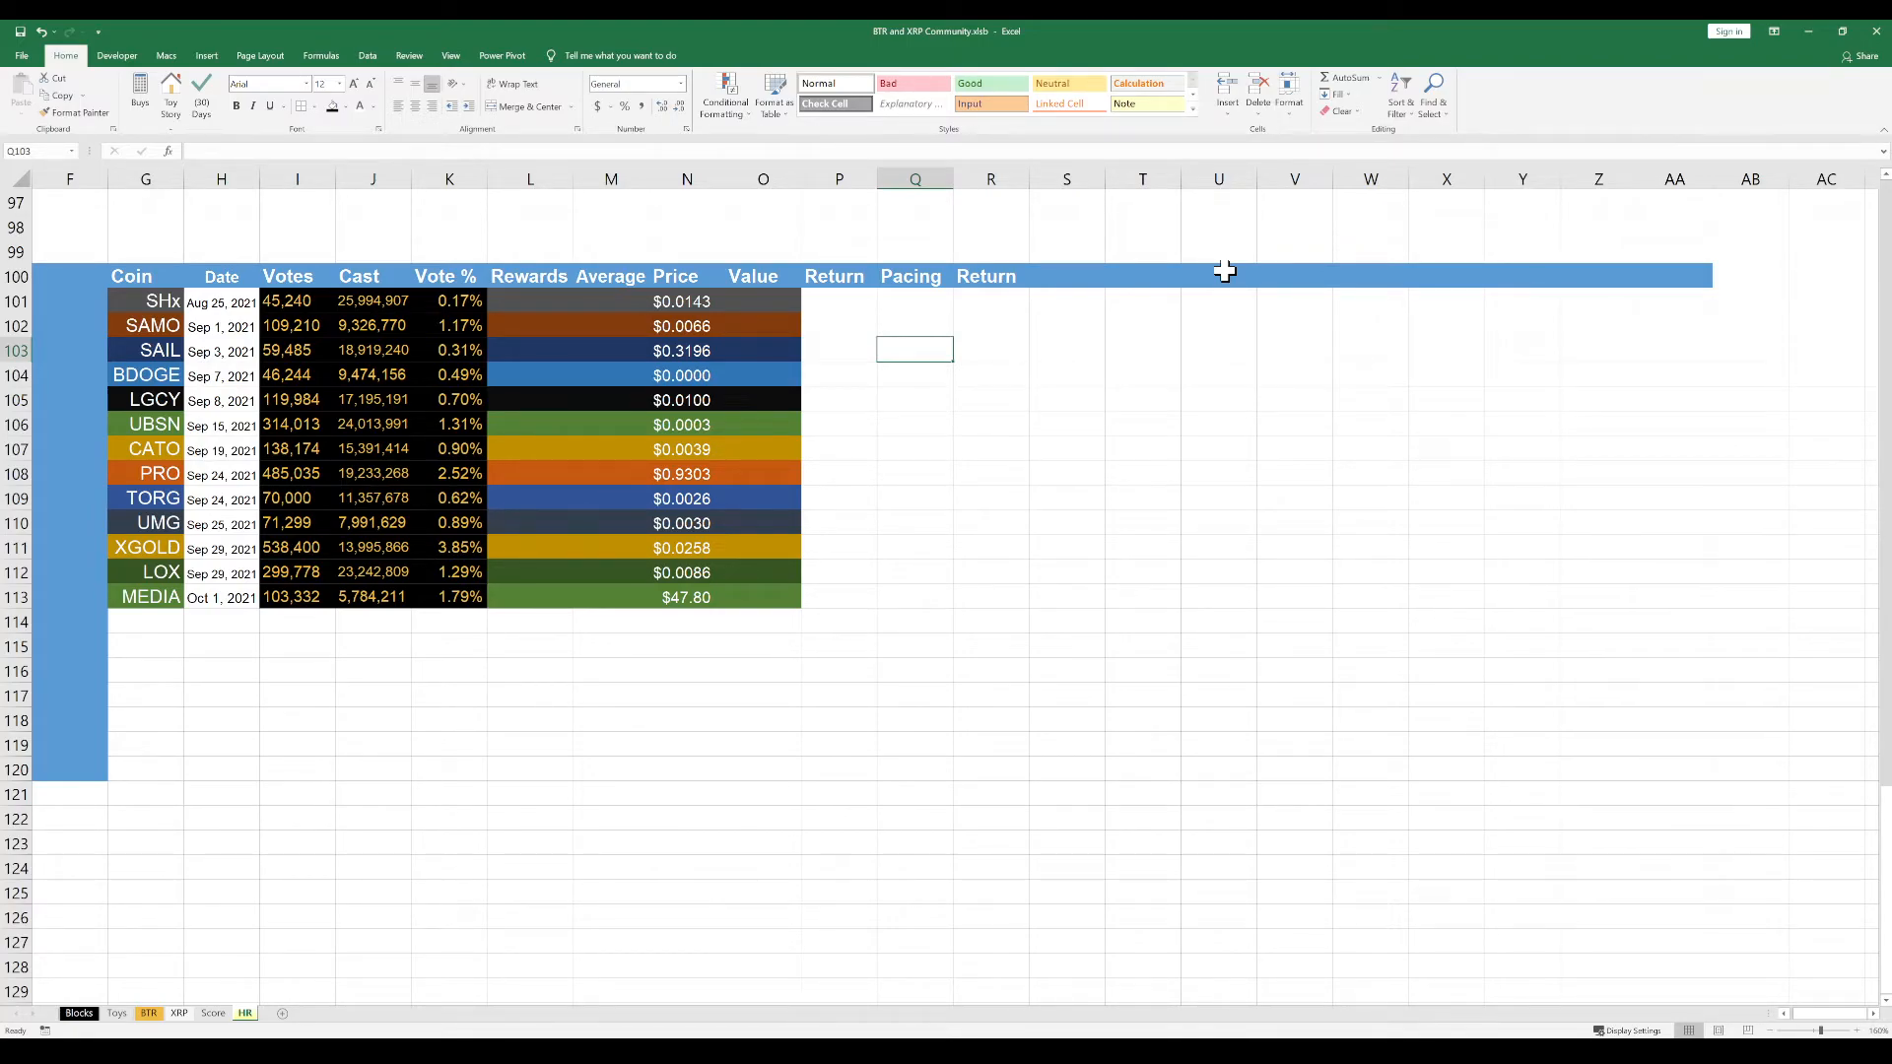
# Enter the header "Days" in S100, beside the second Return header
pyautogui.click(1072, 280)
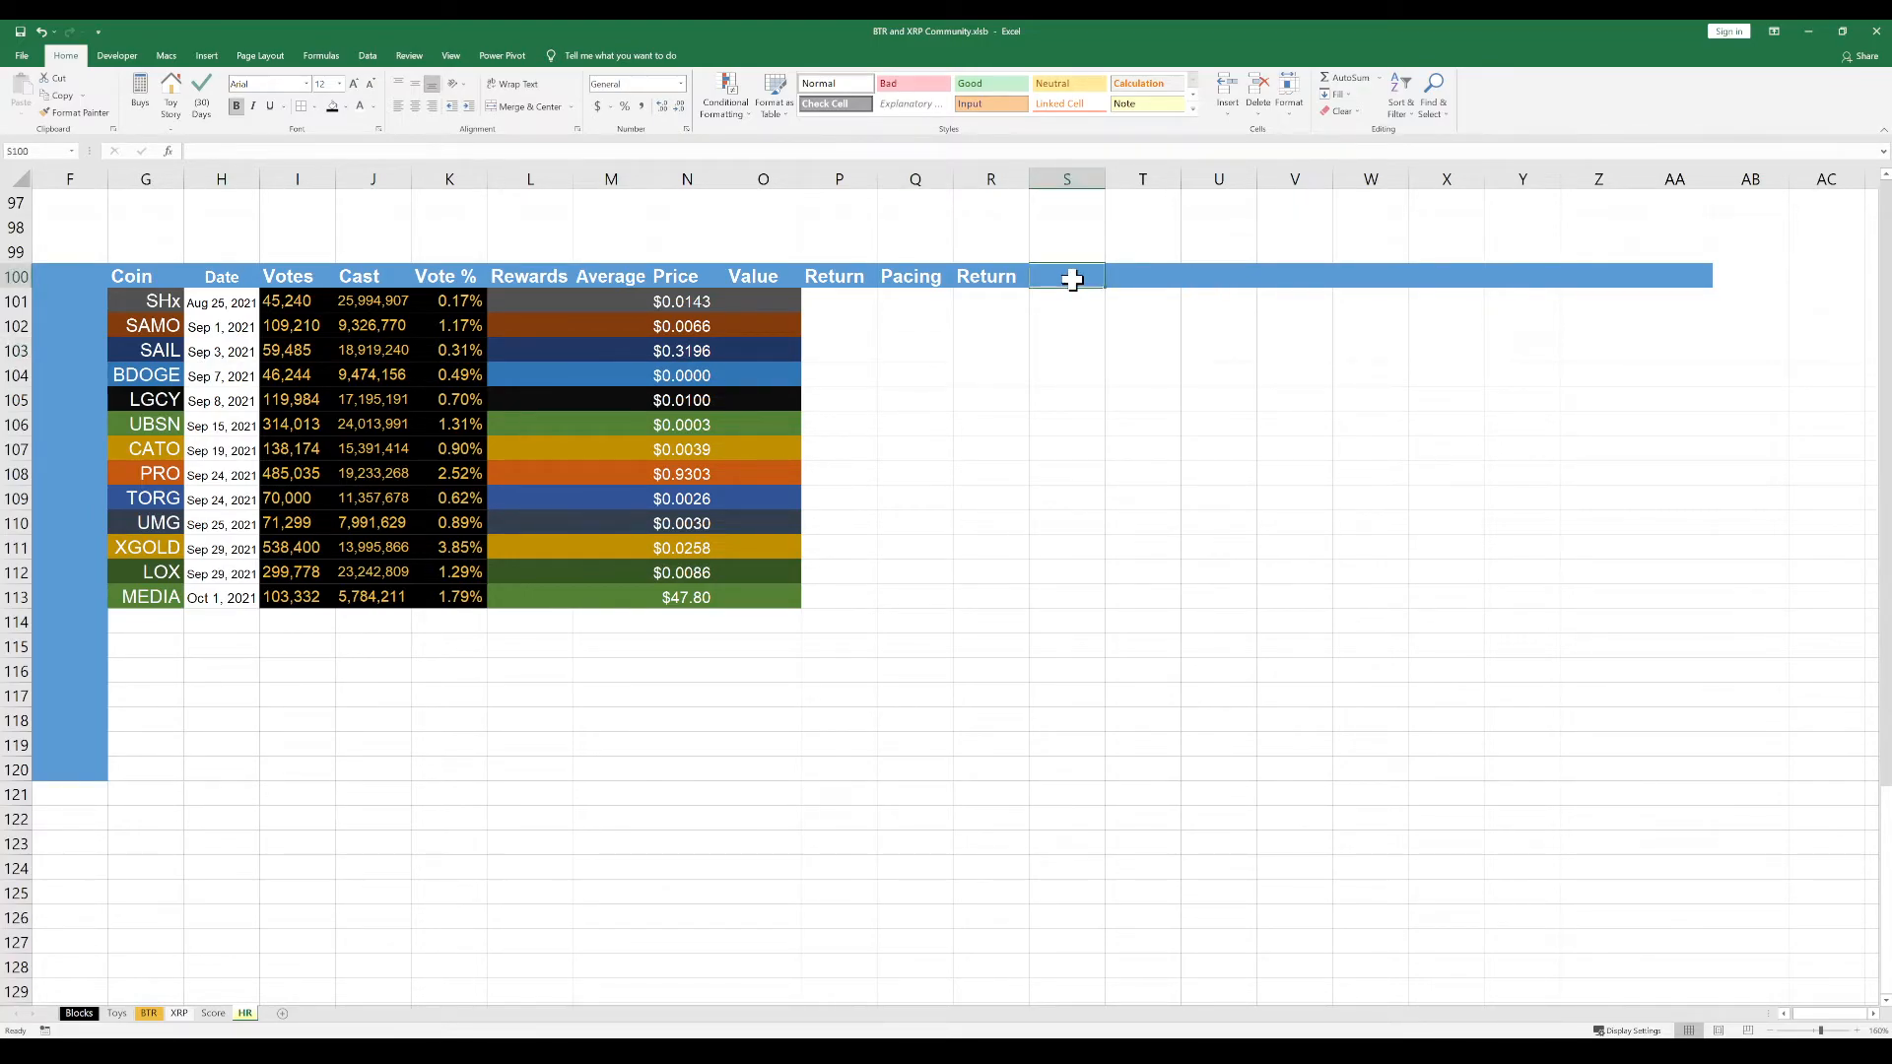
pyautogui.write('Days')
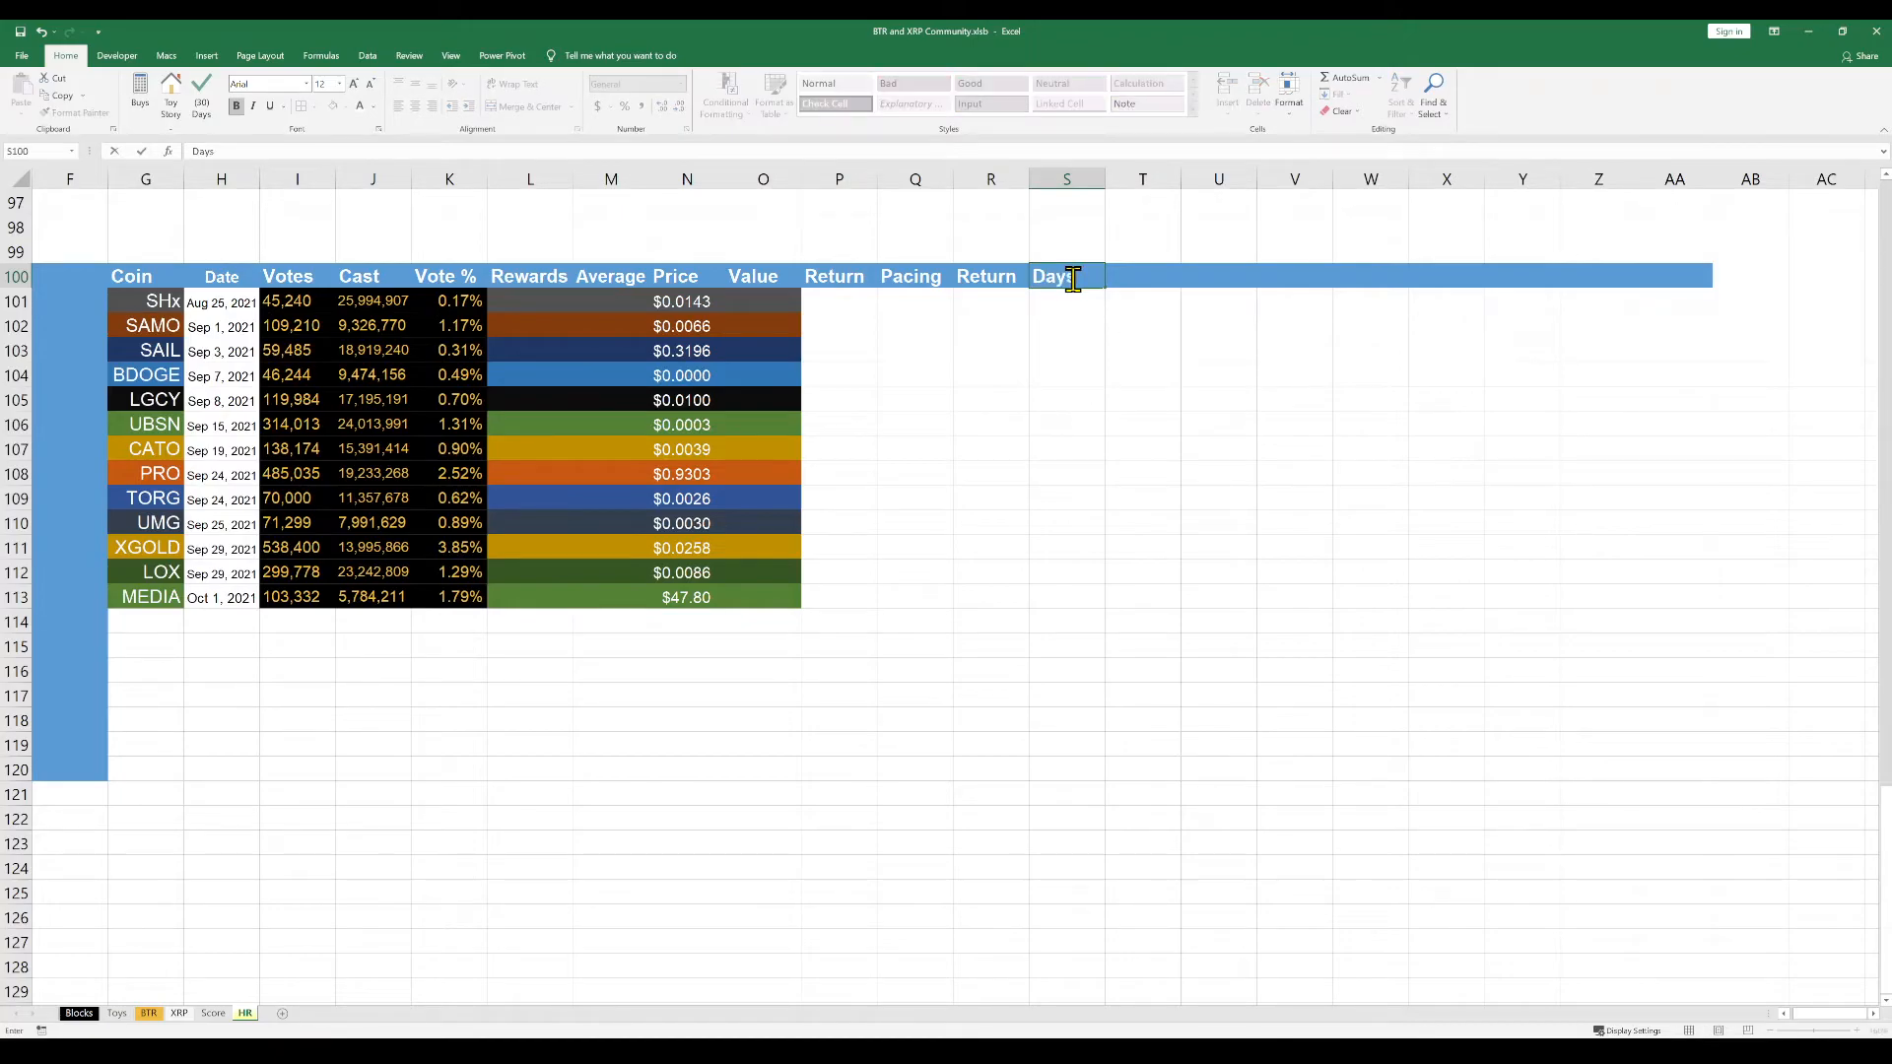
pyautogui.press('Return')
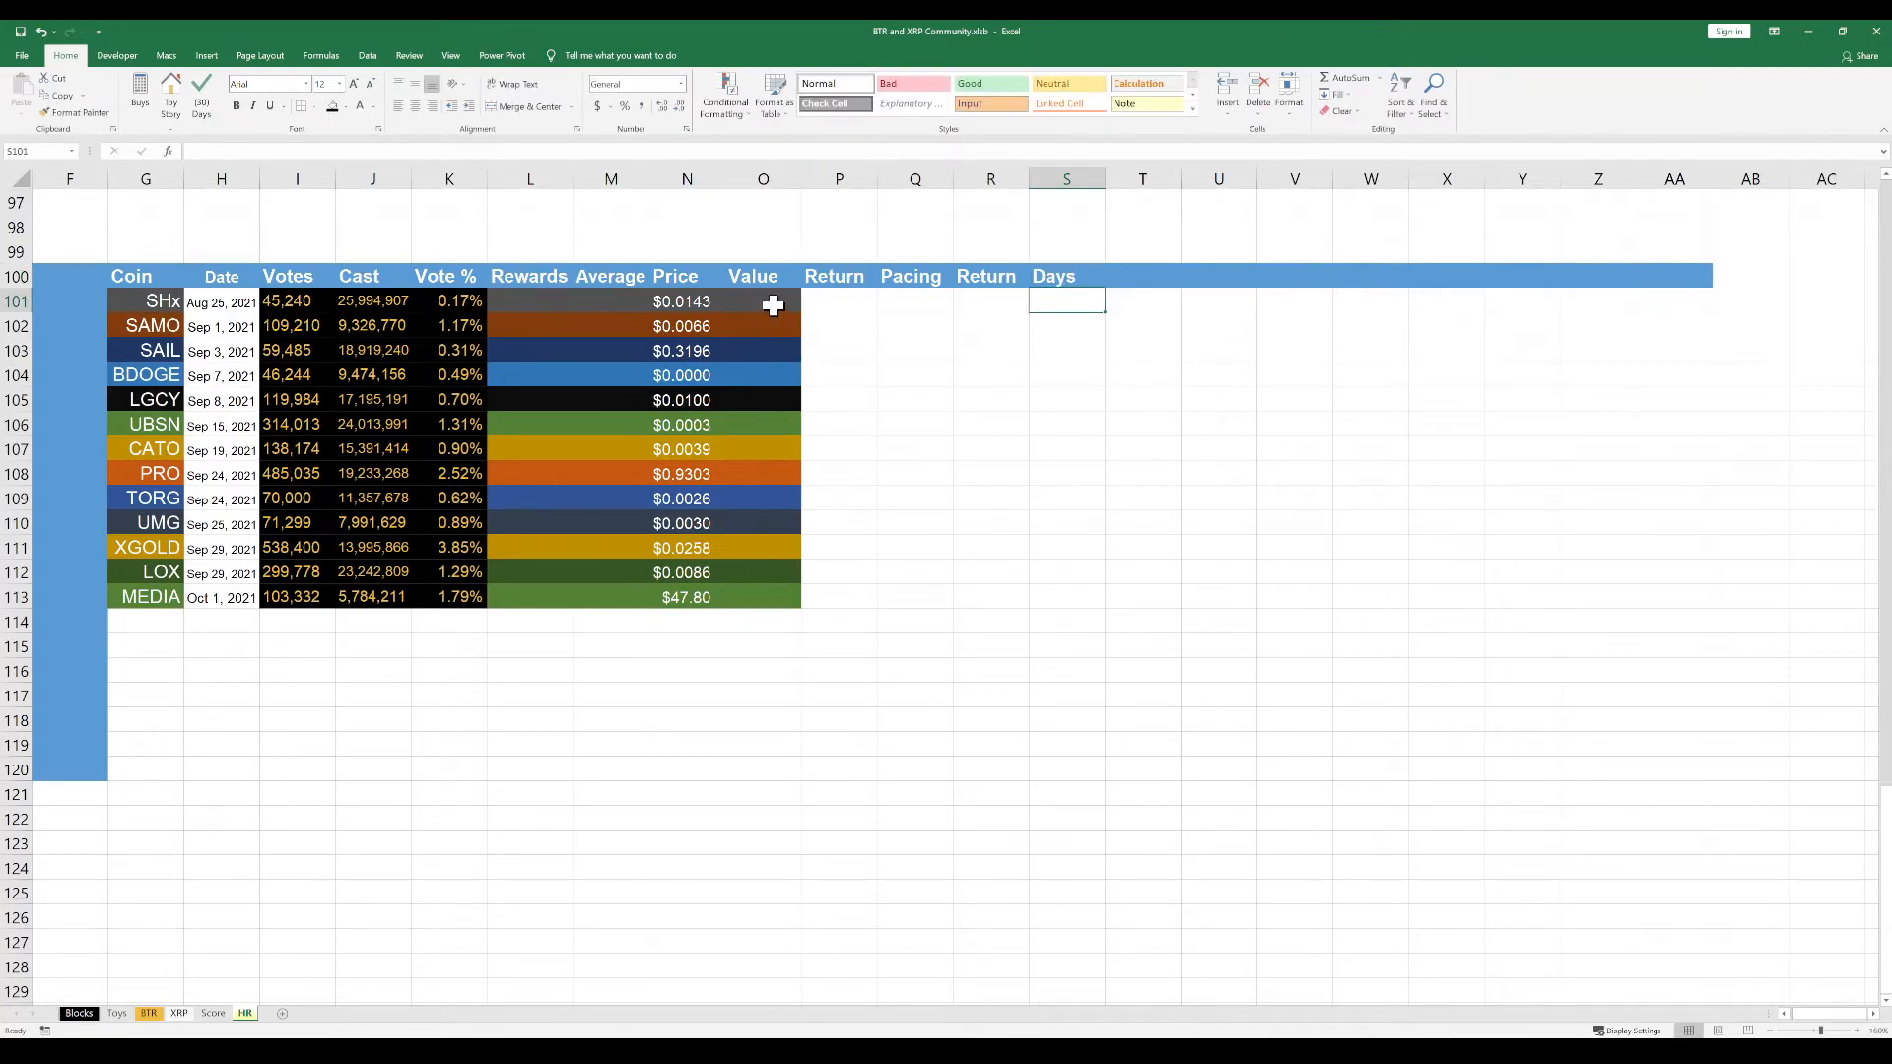
# Copy the empty coloured Rewards cells L101:L113 onto the Days cells S101:S113
pyautogui.moveTo(541, 297); pyautogui.dragTo(522, 597)
pyautogui.hotkey('ctrl', 'c')
pyautogui.click(1060, 304)
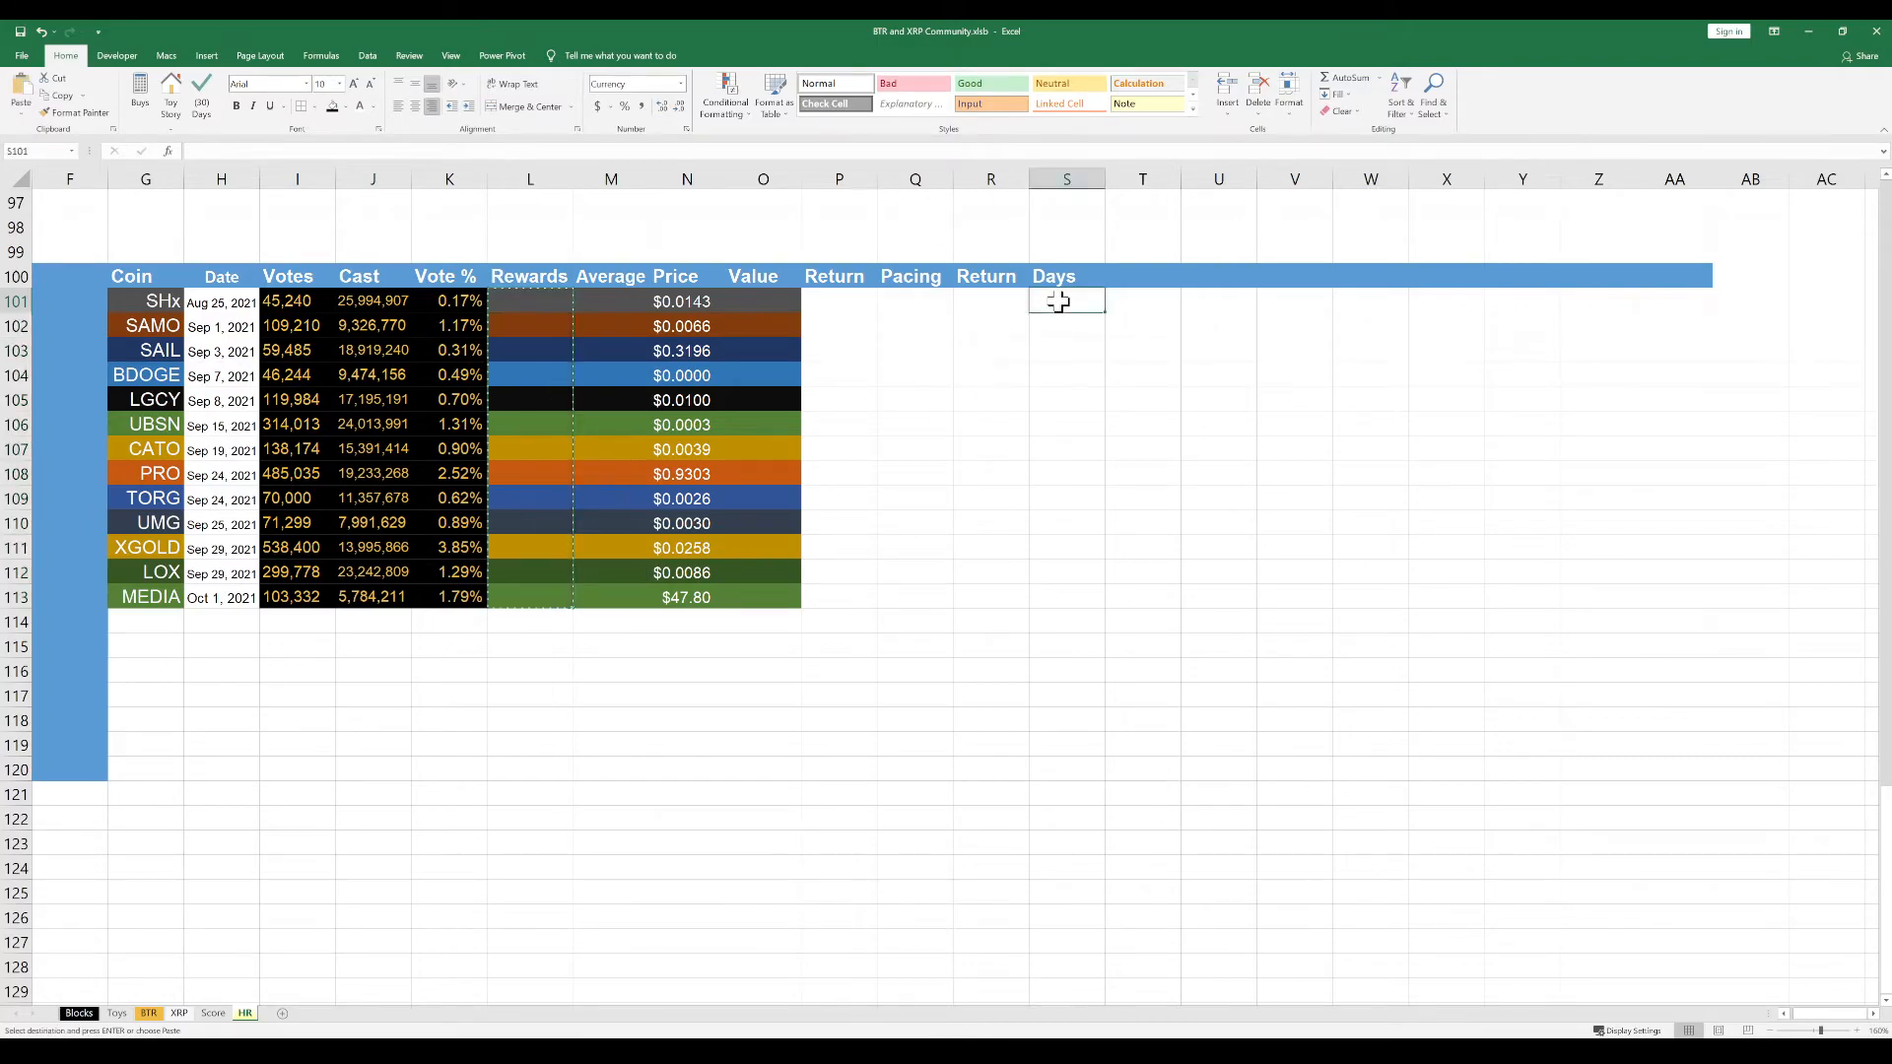
pyautogui.hotkey('ctrl', 'v')
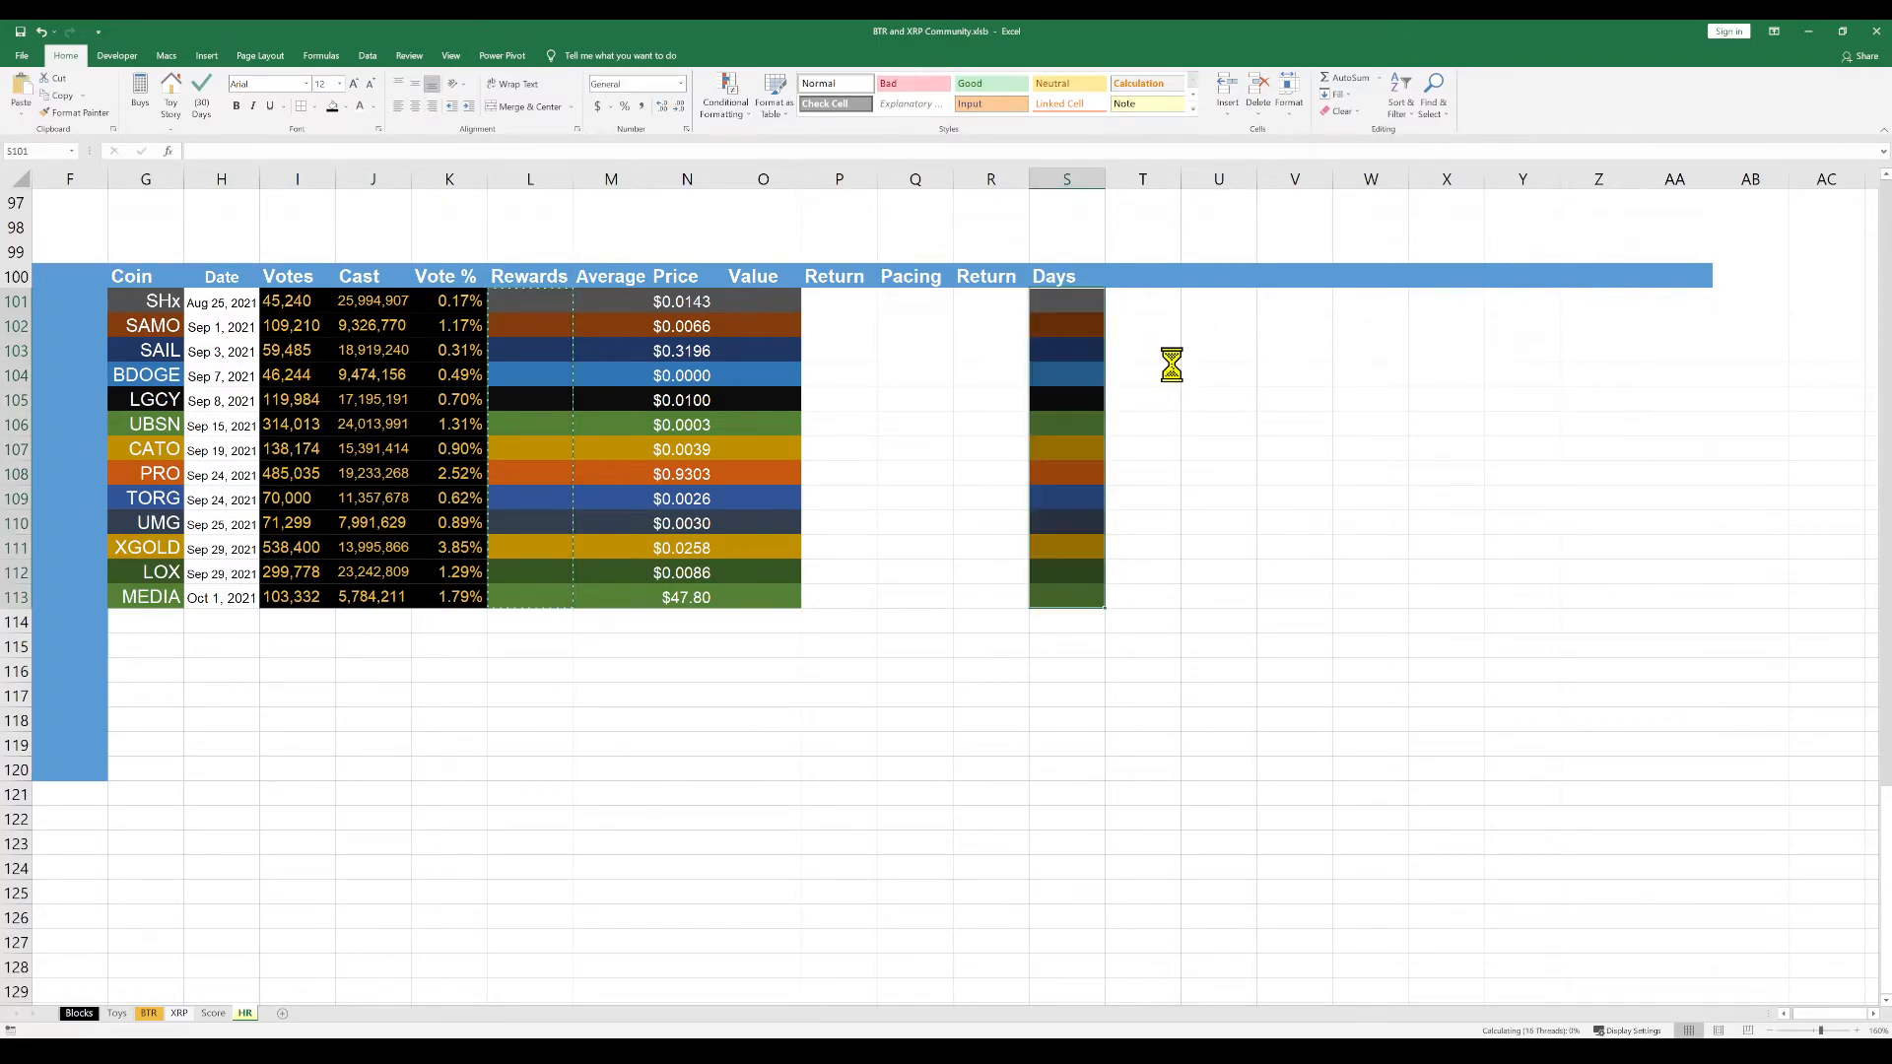
pyautogui.click(1176, 443)
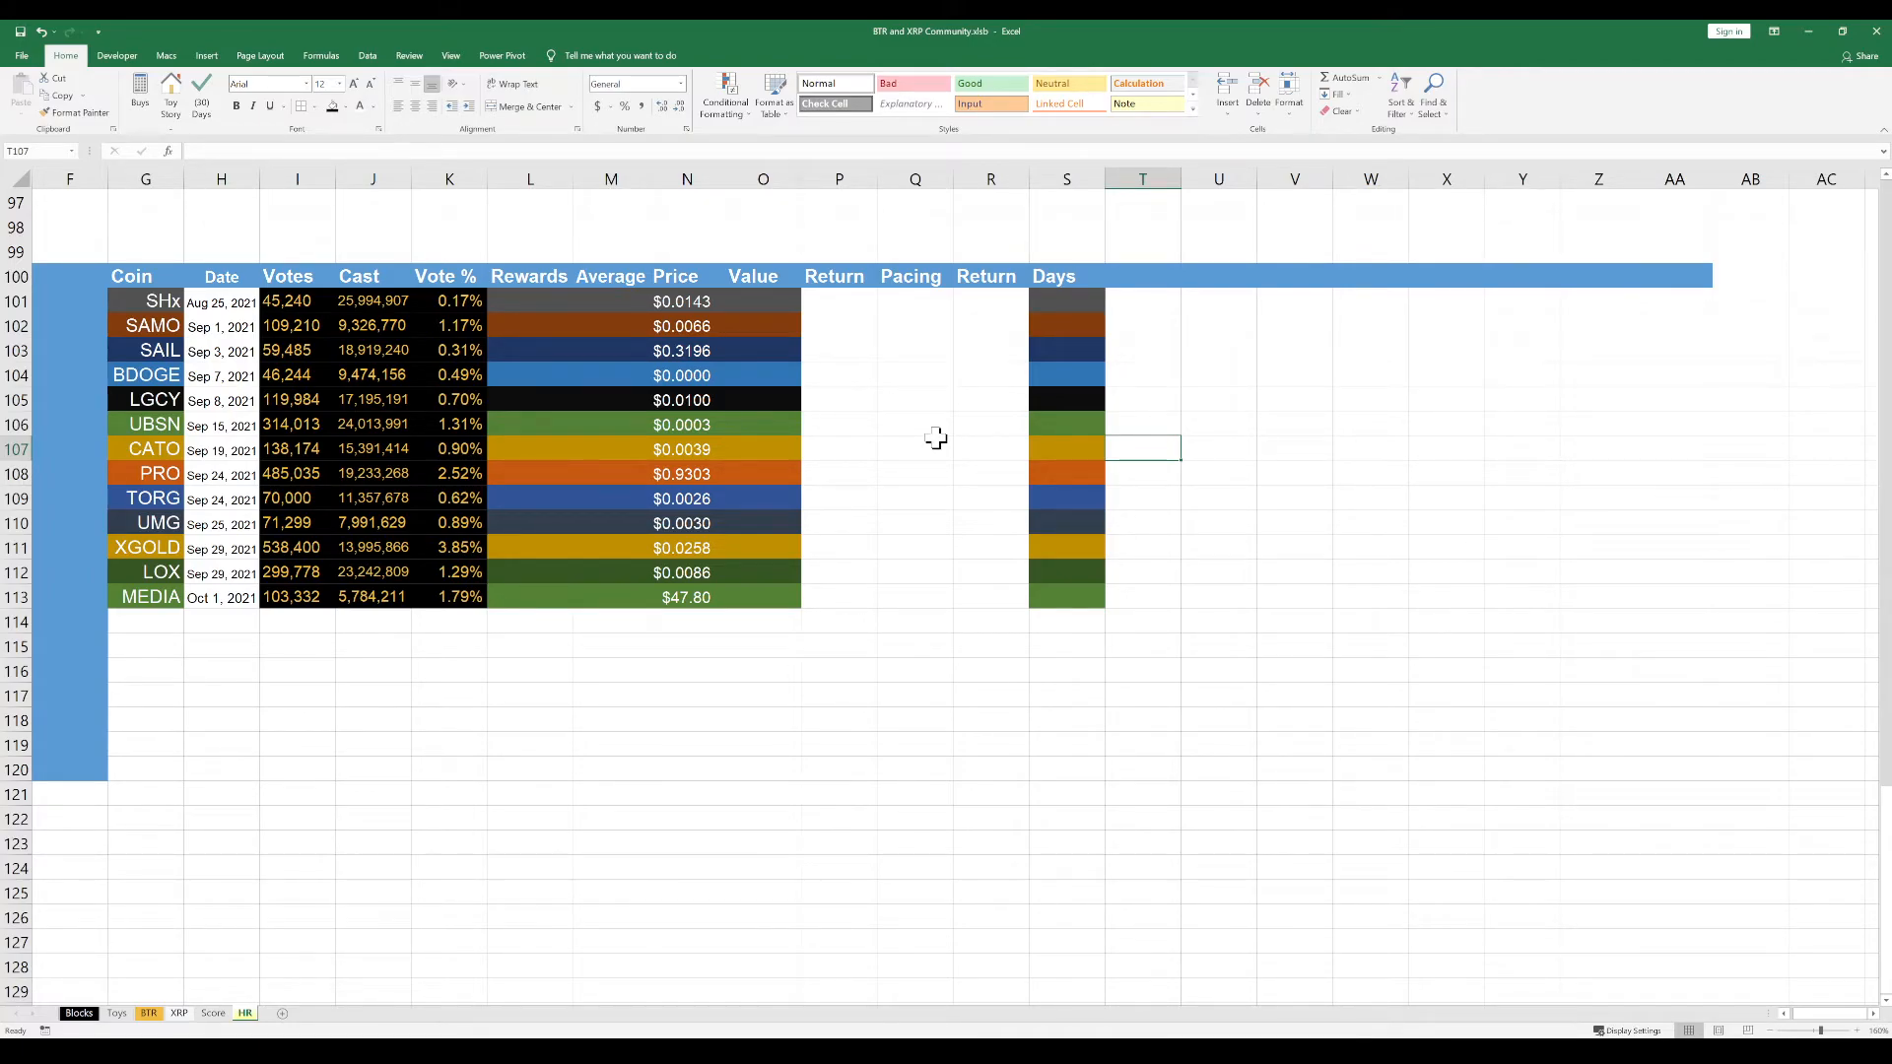
# Paste the copied day counts for the coins from SHx to LOX into the Days column, starting at S101
pyautogui.click(1041, 309)
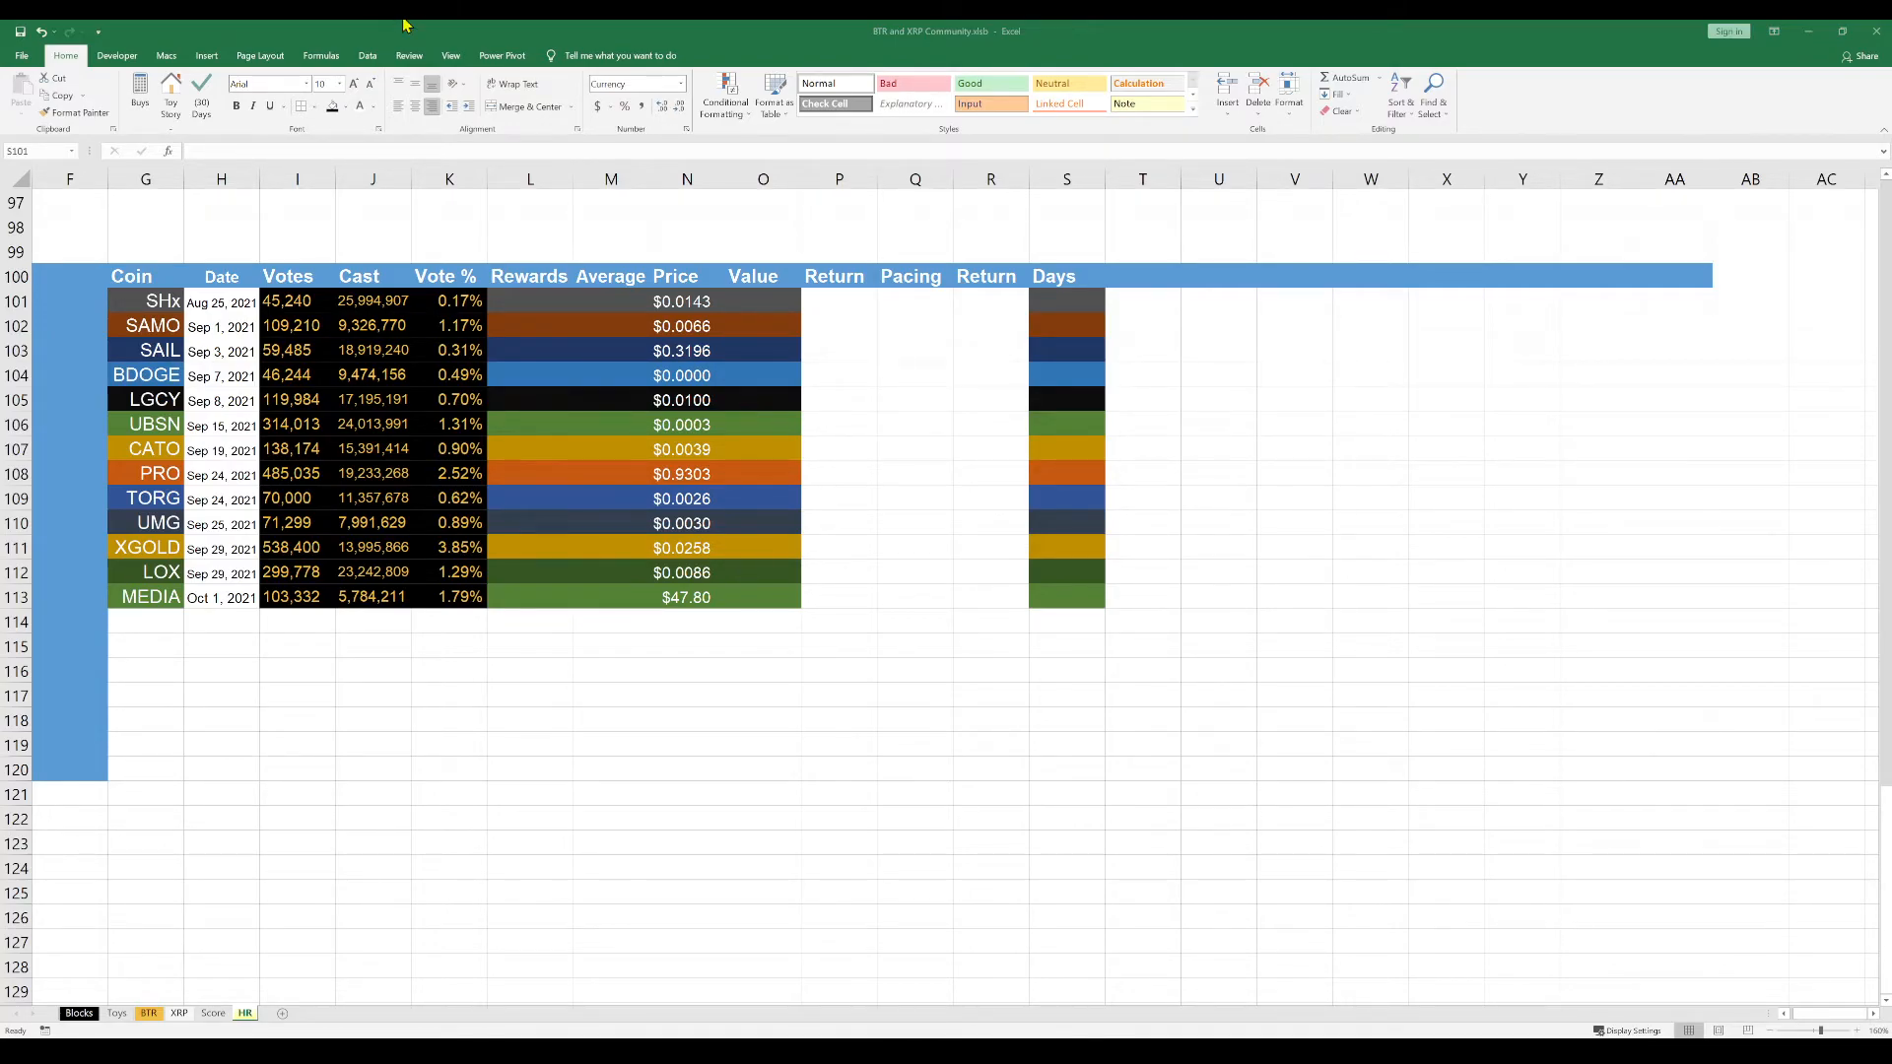
pyautogui.hotkey('ctrl', 'c')
pyautogui.click(1057, 300)
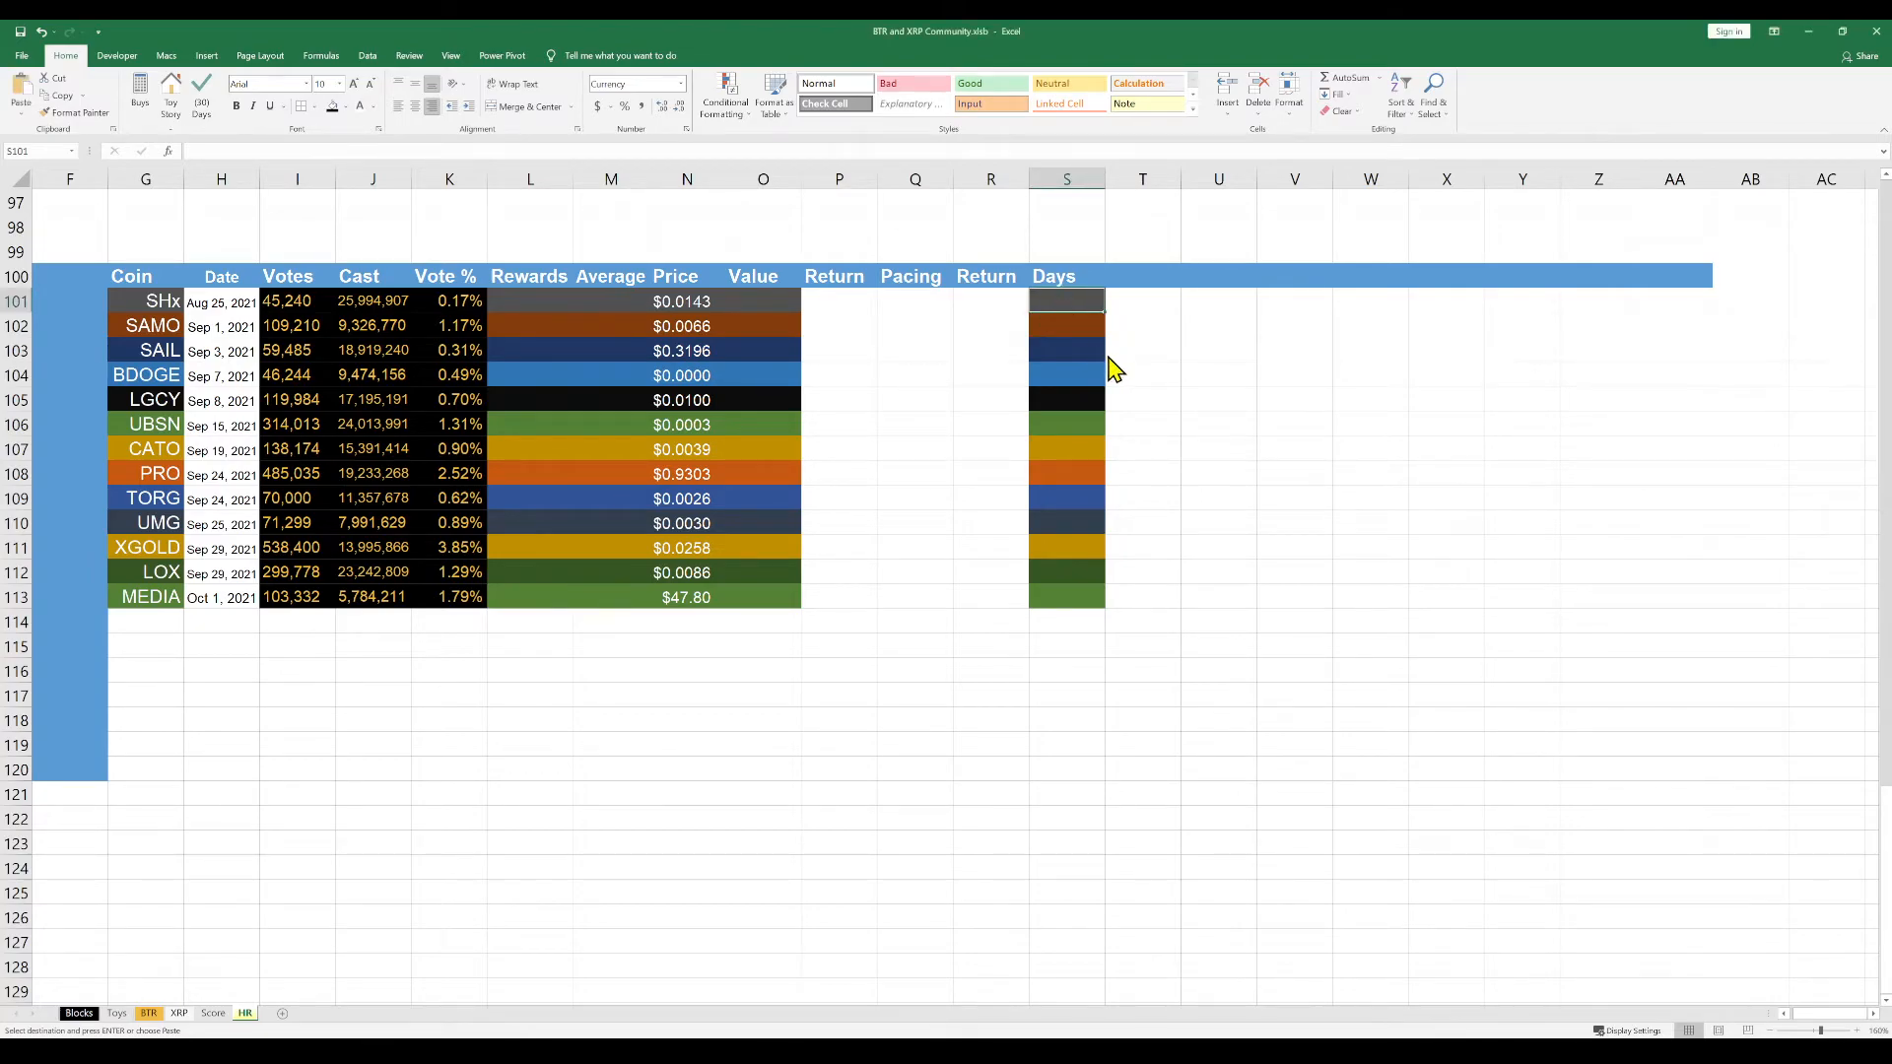
pyautogui.hotkey('ctrl', 'v')
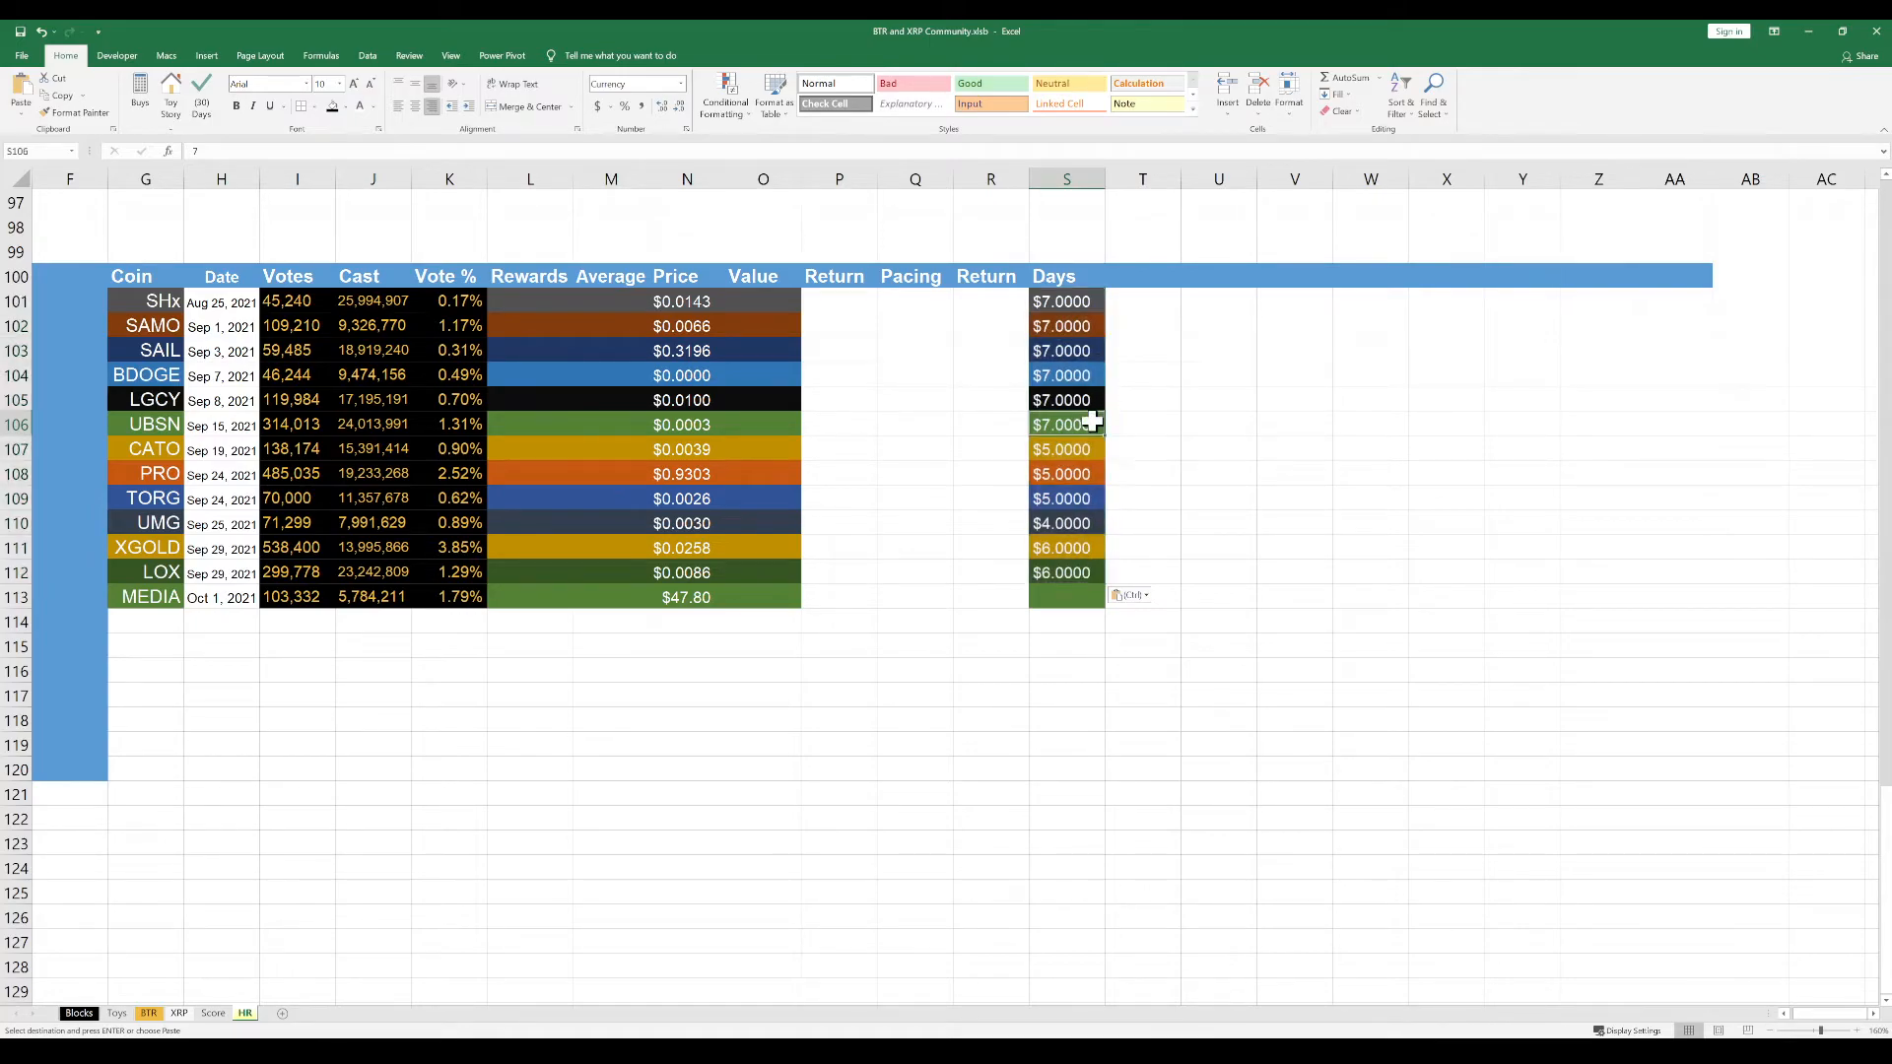
# Format the Days cells S101:S113 as plain numbers without decimals and fit column S to its contents
pyautogui.moveTo(1074, 299); pyautogui.dragTo(1063, 591)
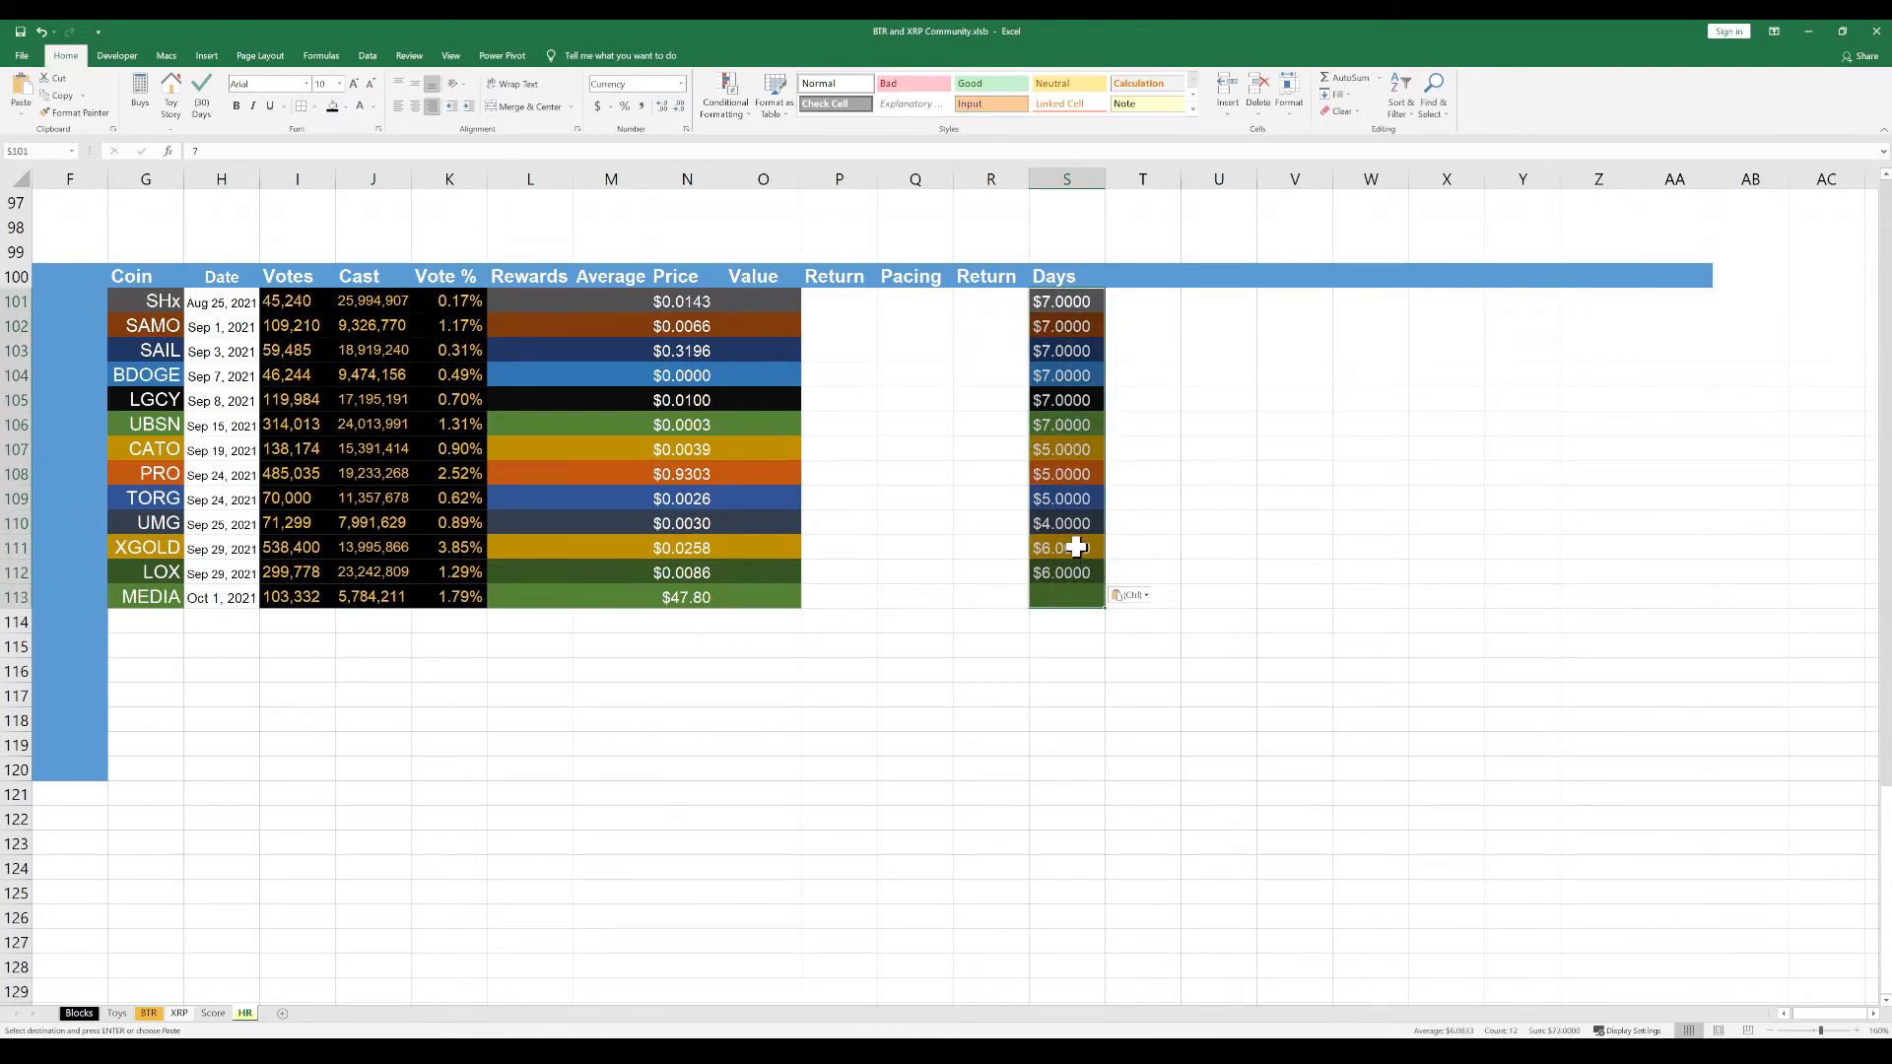
pyautogui.press('Escape')
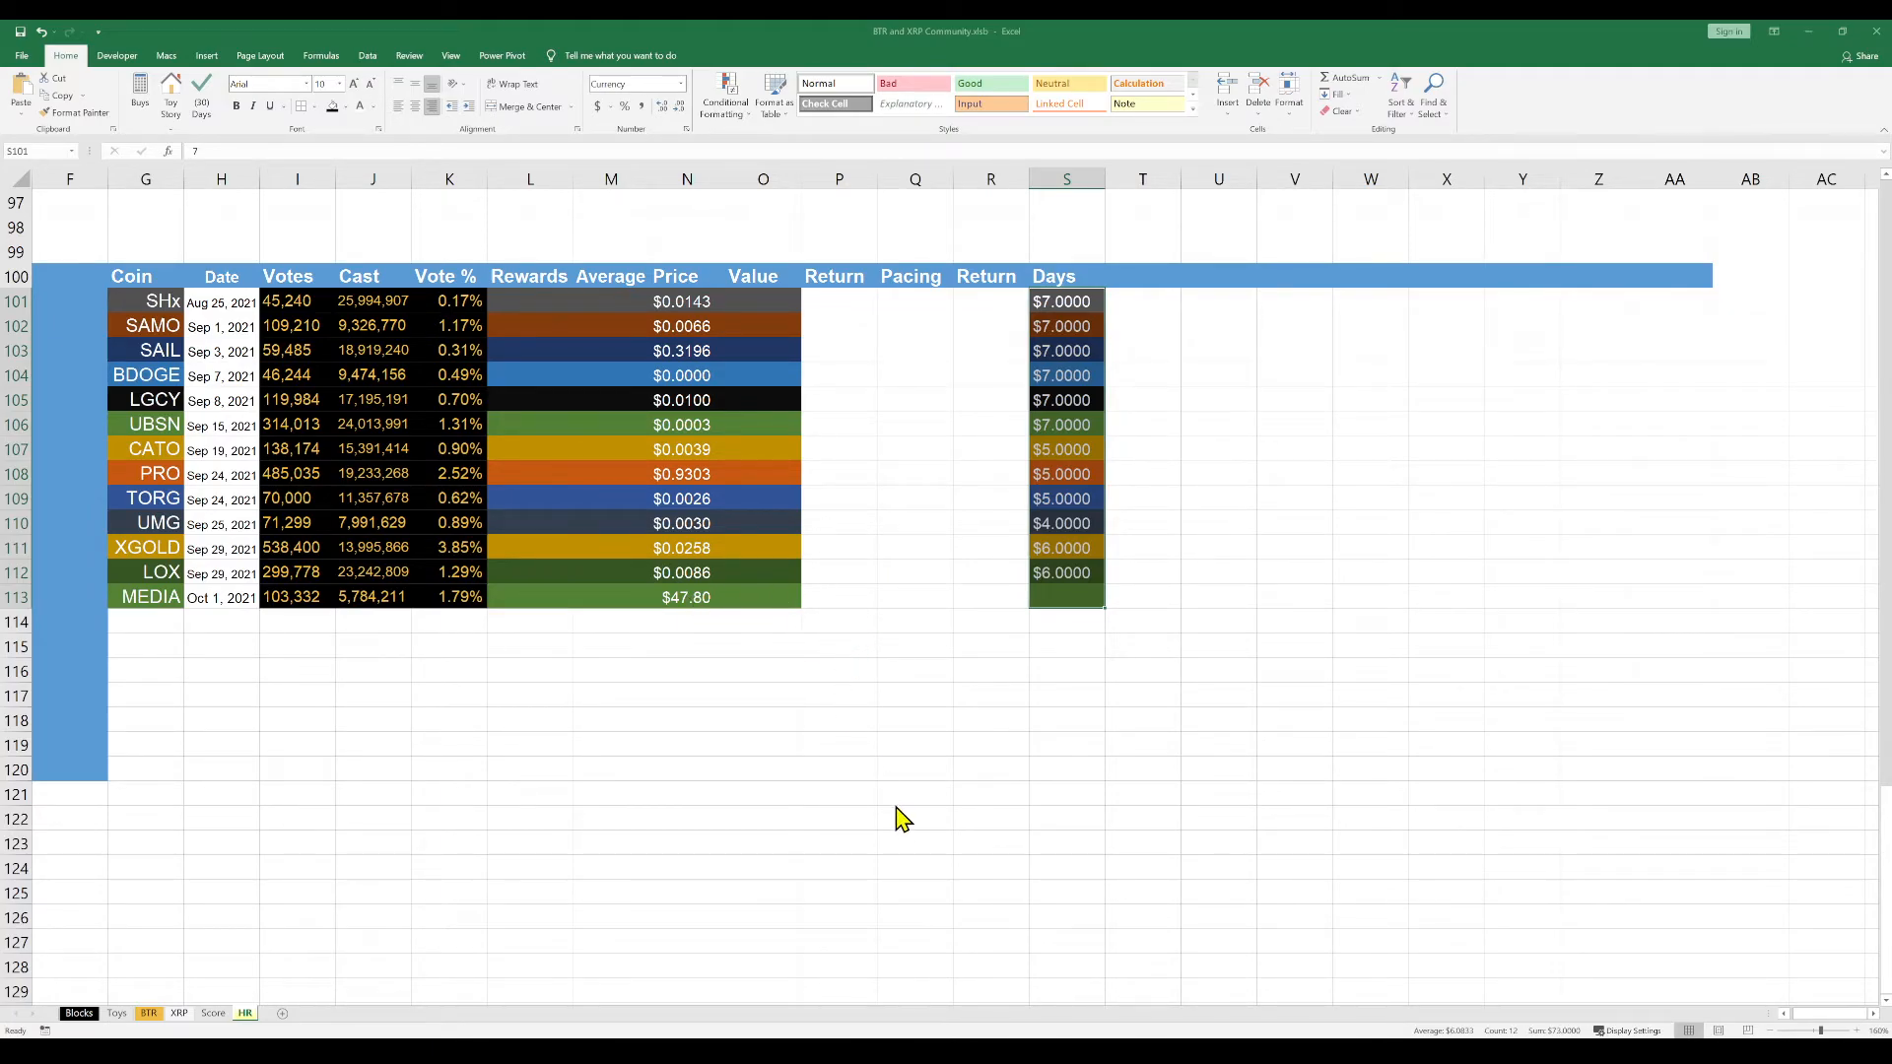
pyautogui.hotkey('ctrl', 'z')
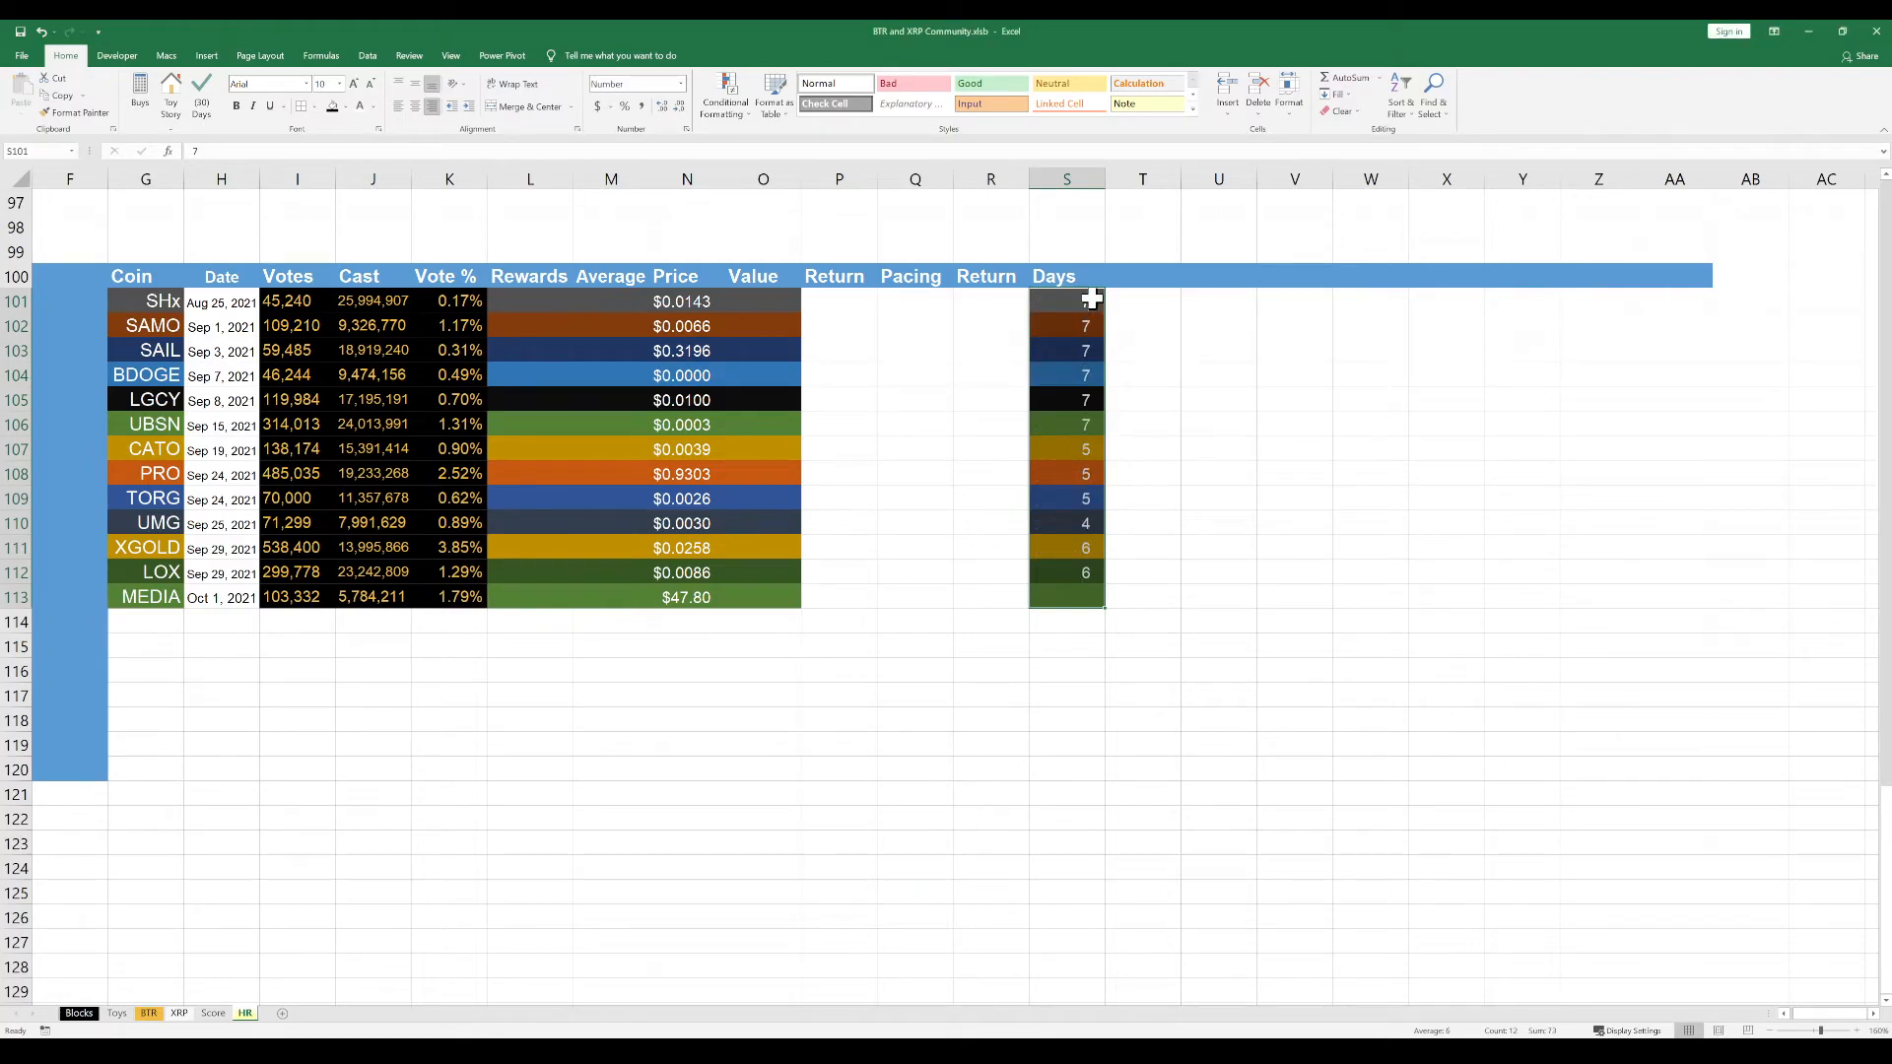
pyautogui.doubleClick(1100, 183)
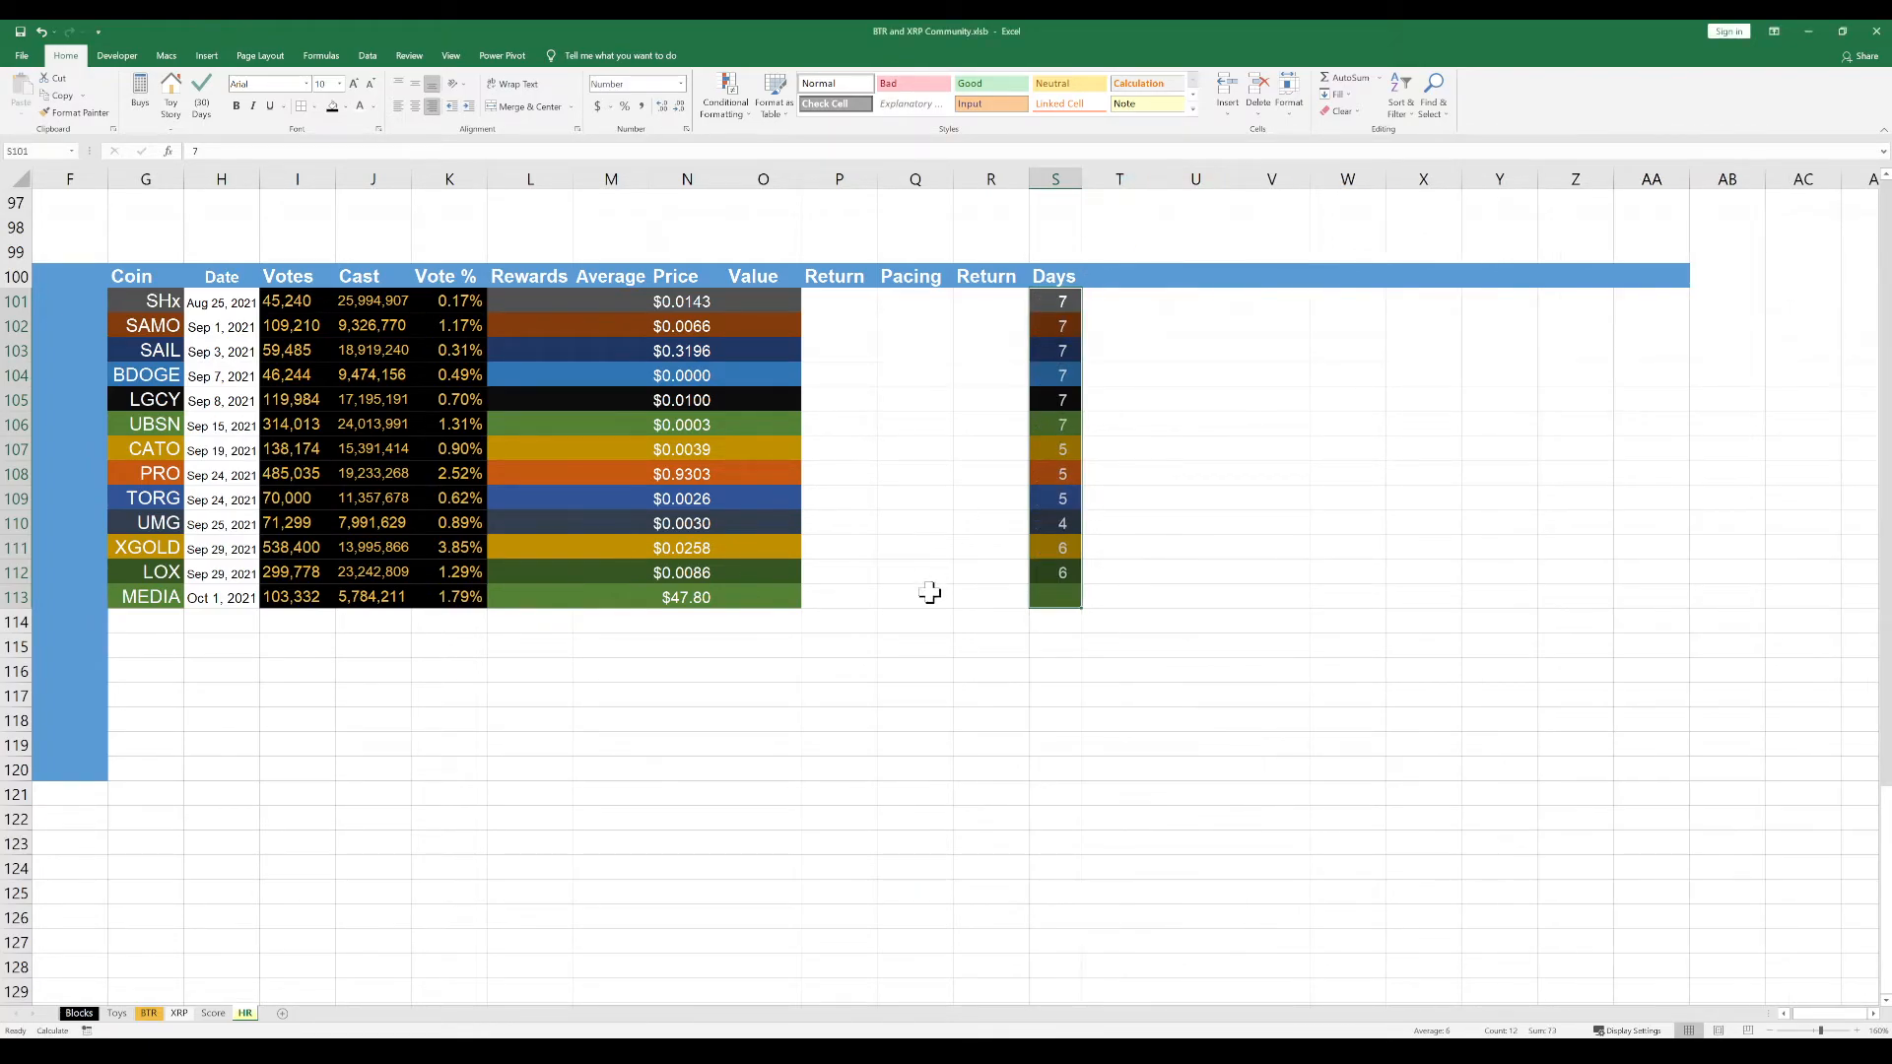
pyautogui.click(926, 670)
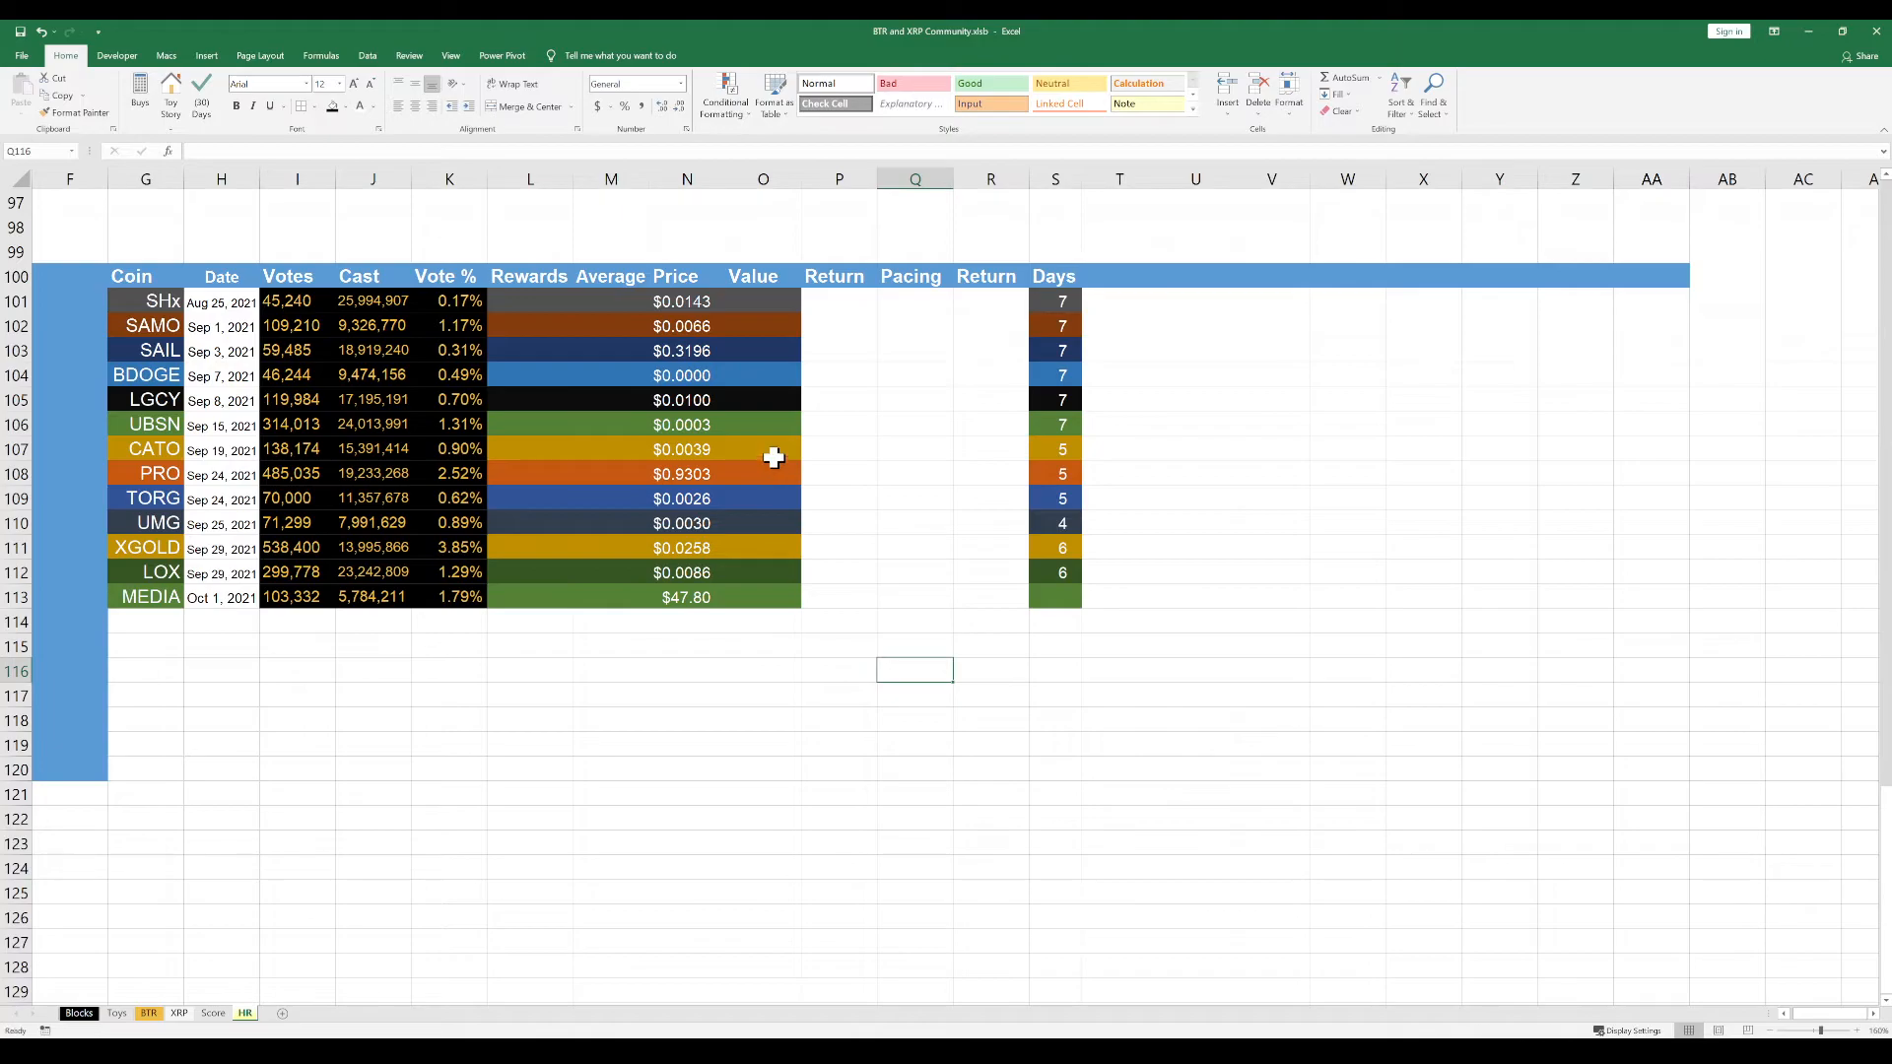
pyautogui.click(1055, 300)
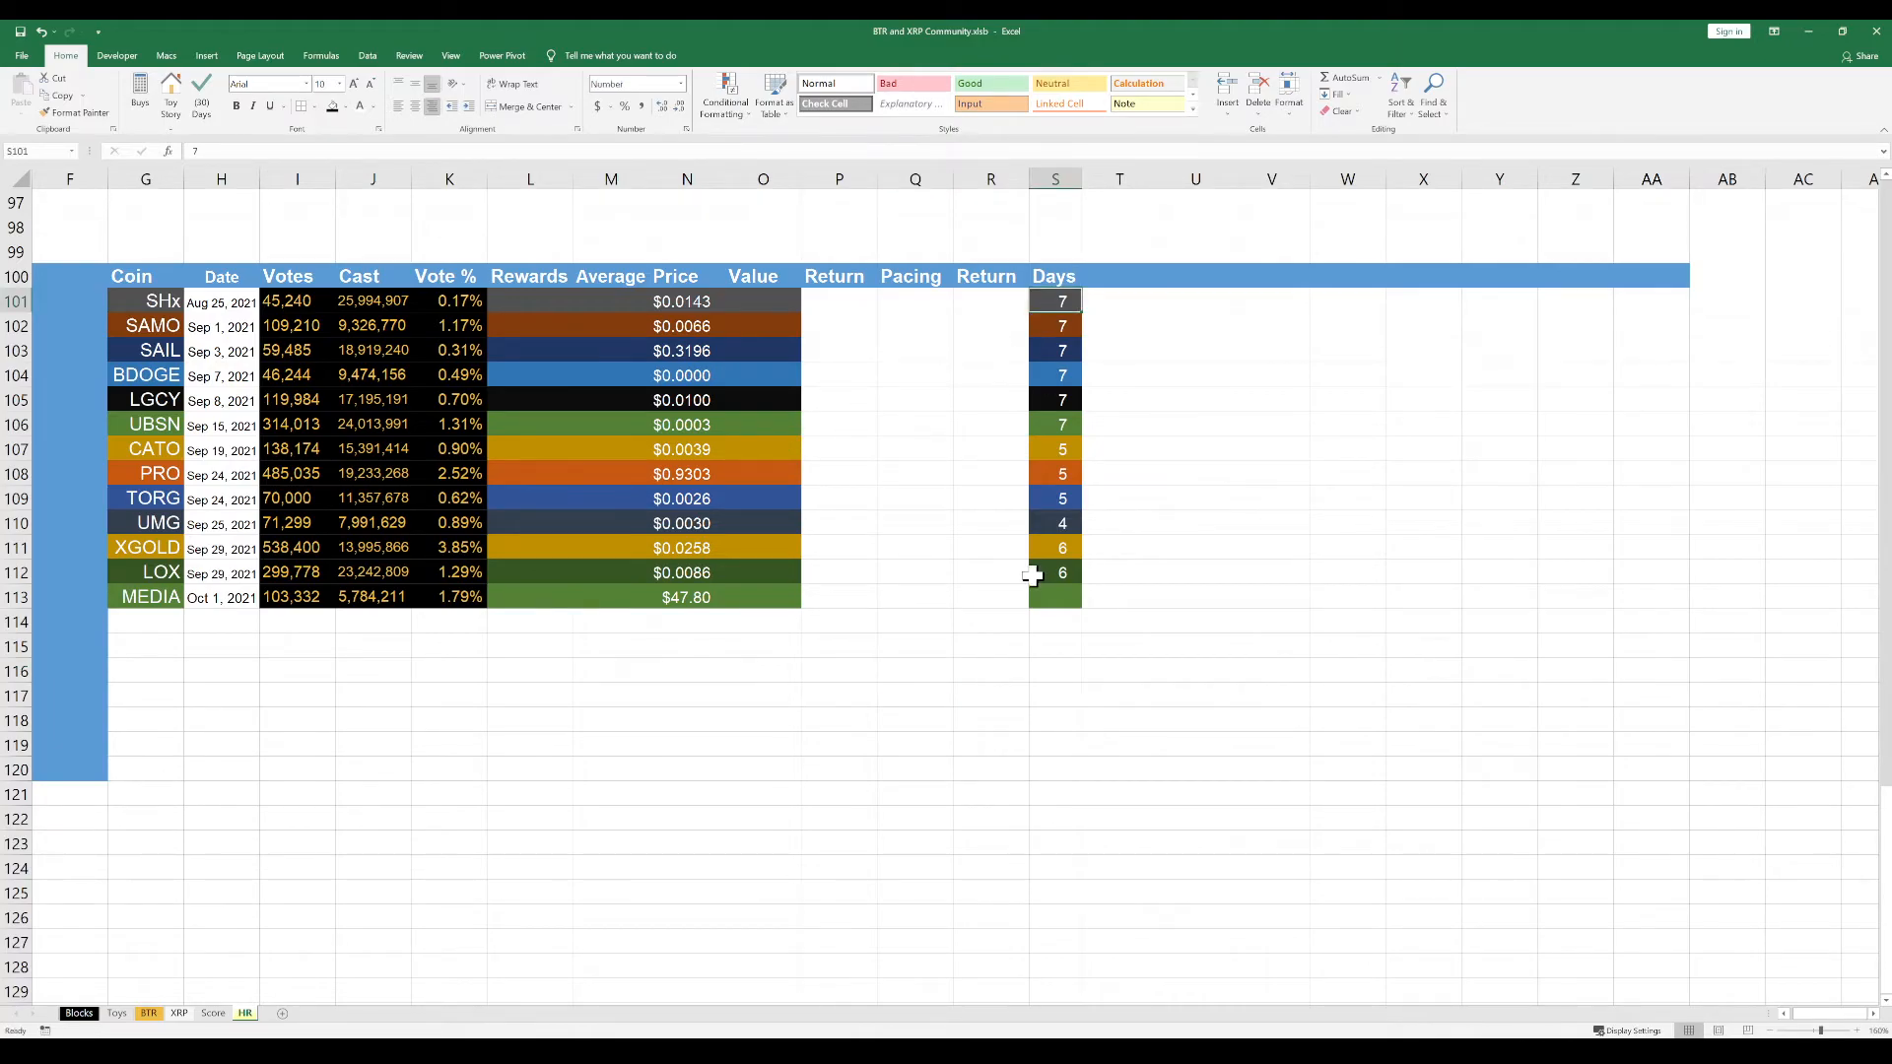
pyautogui.scroll(-3, 1031, 572)
pyautogui.scroll(4, 1032, 576)
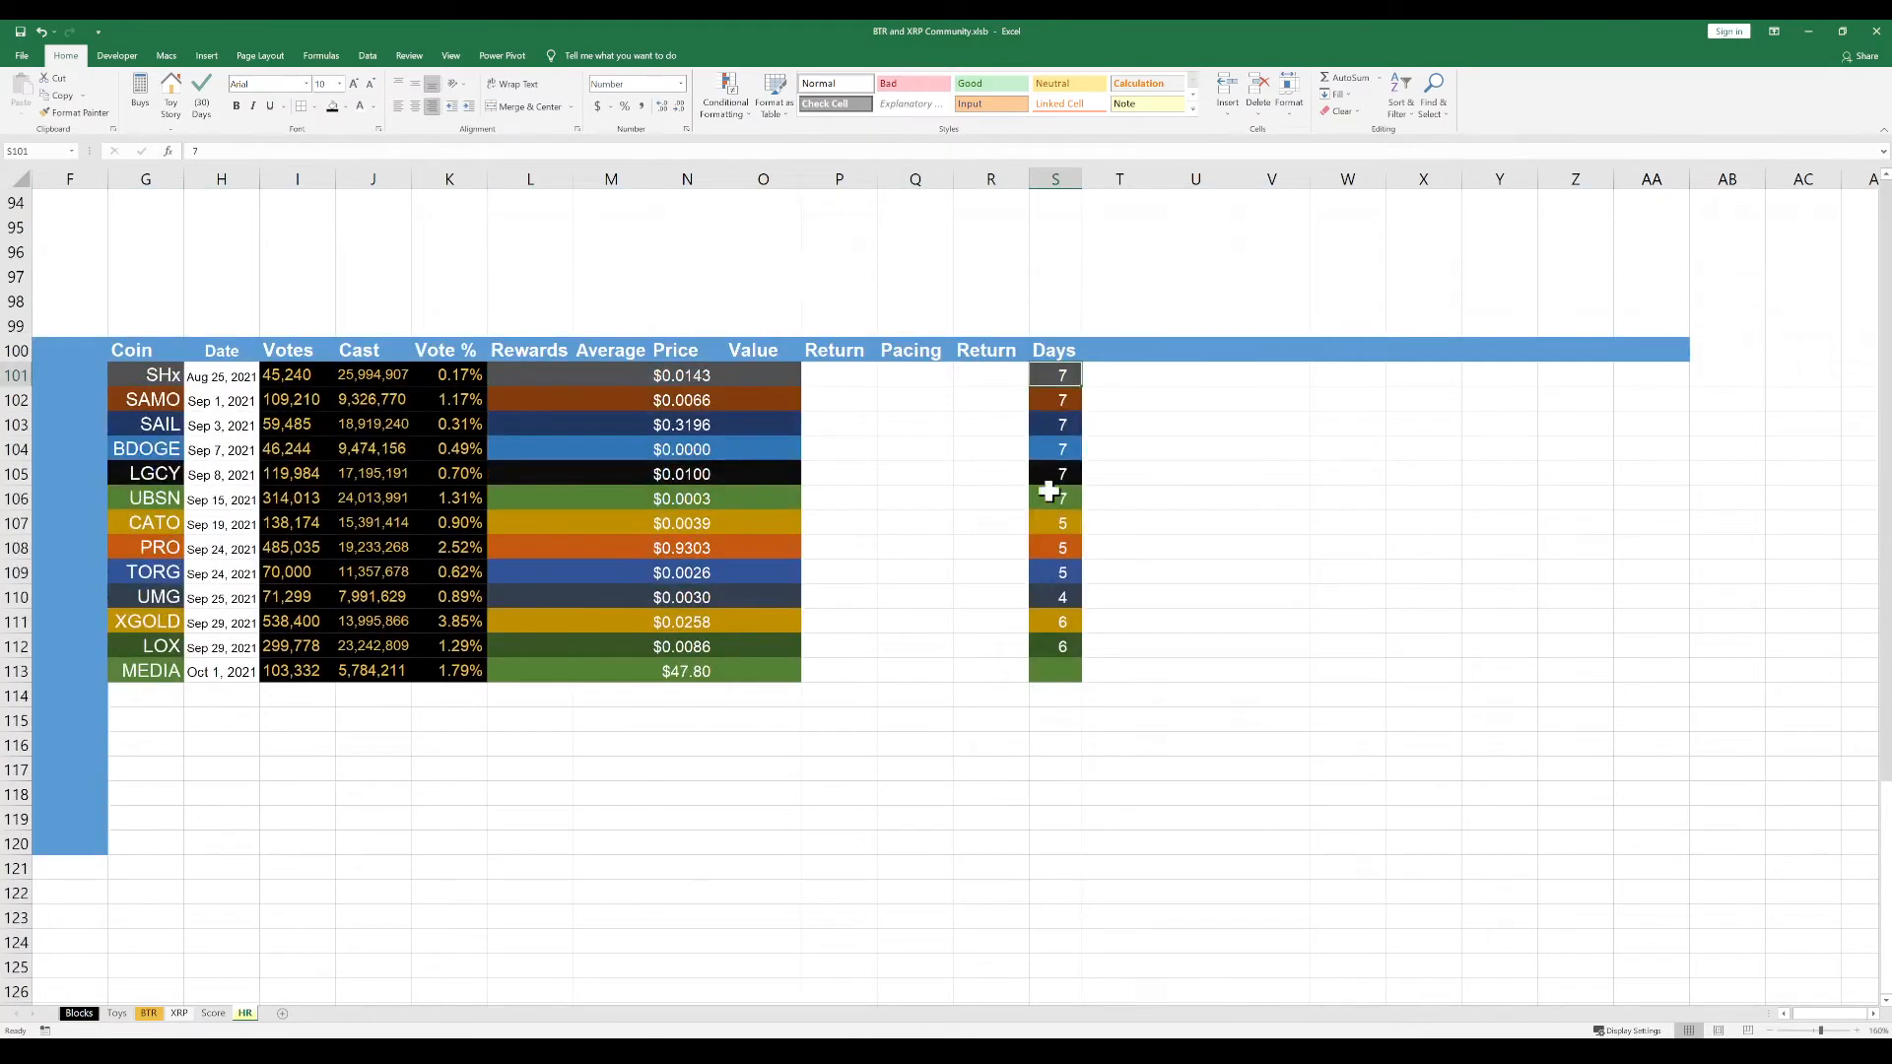
pyautogui.click(1096, 178)
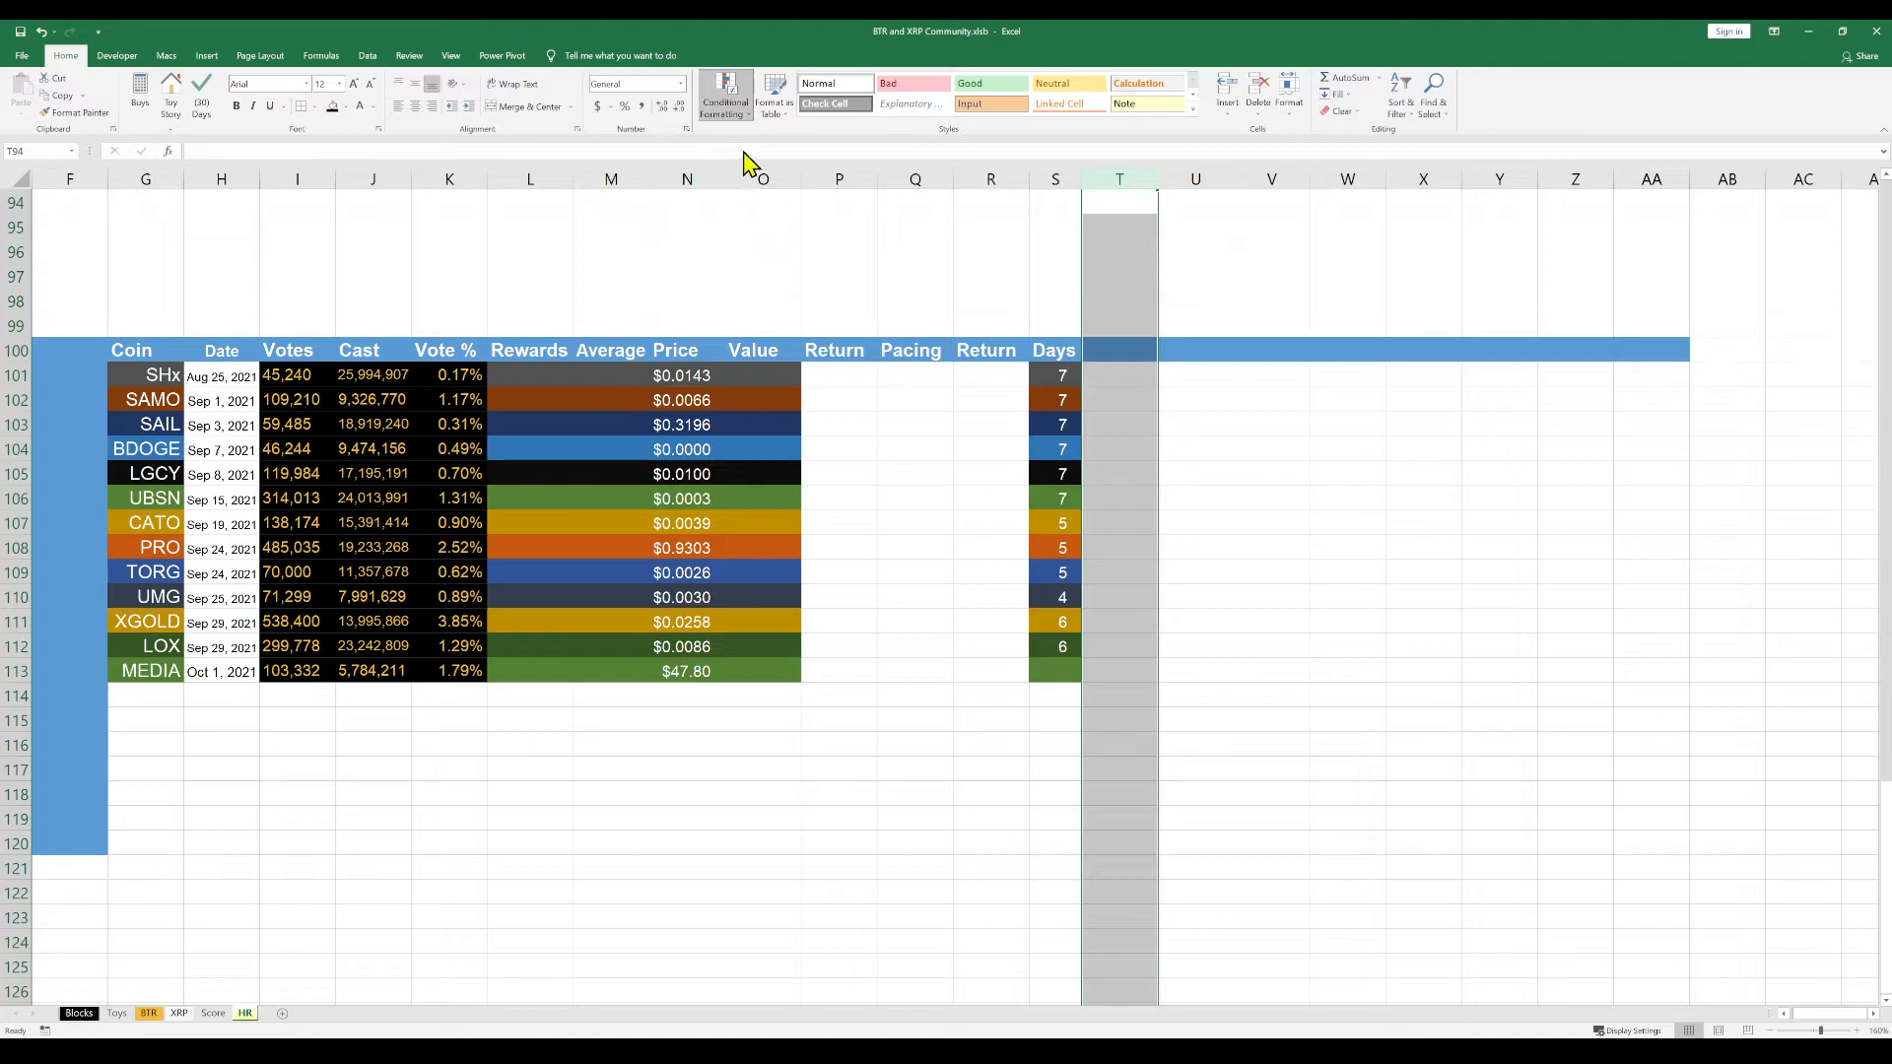
pyautogui.click(450, 57)
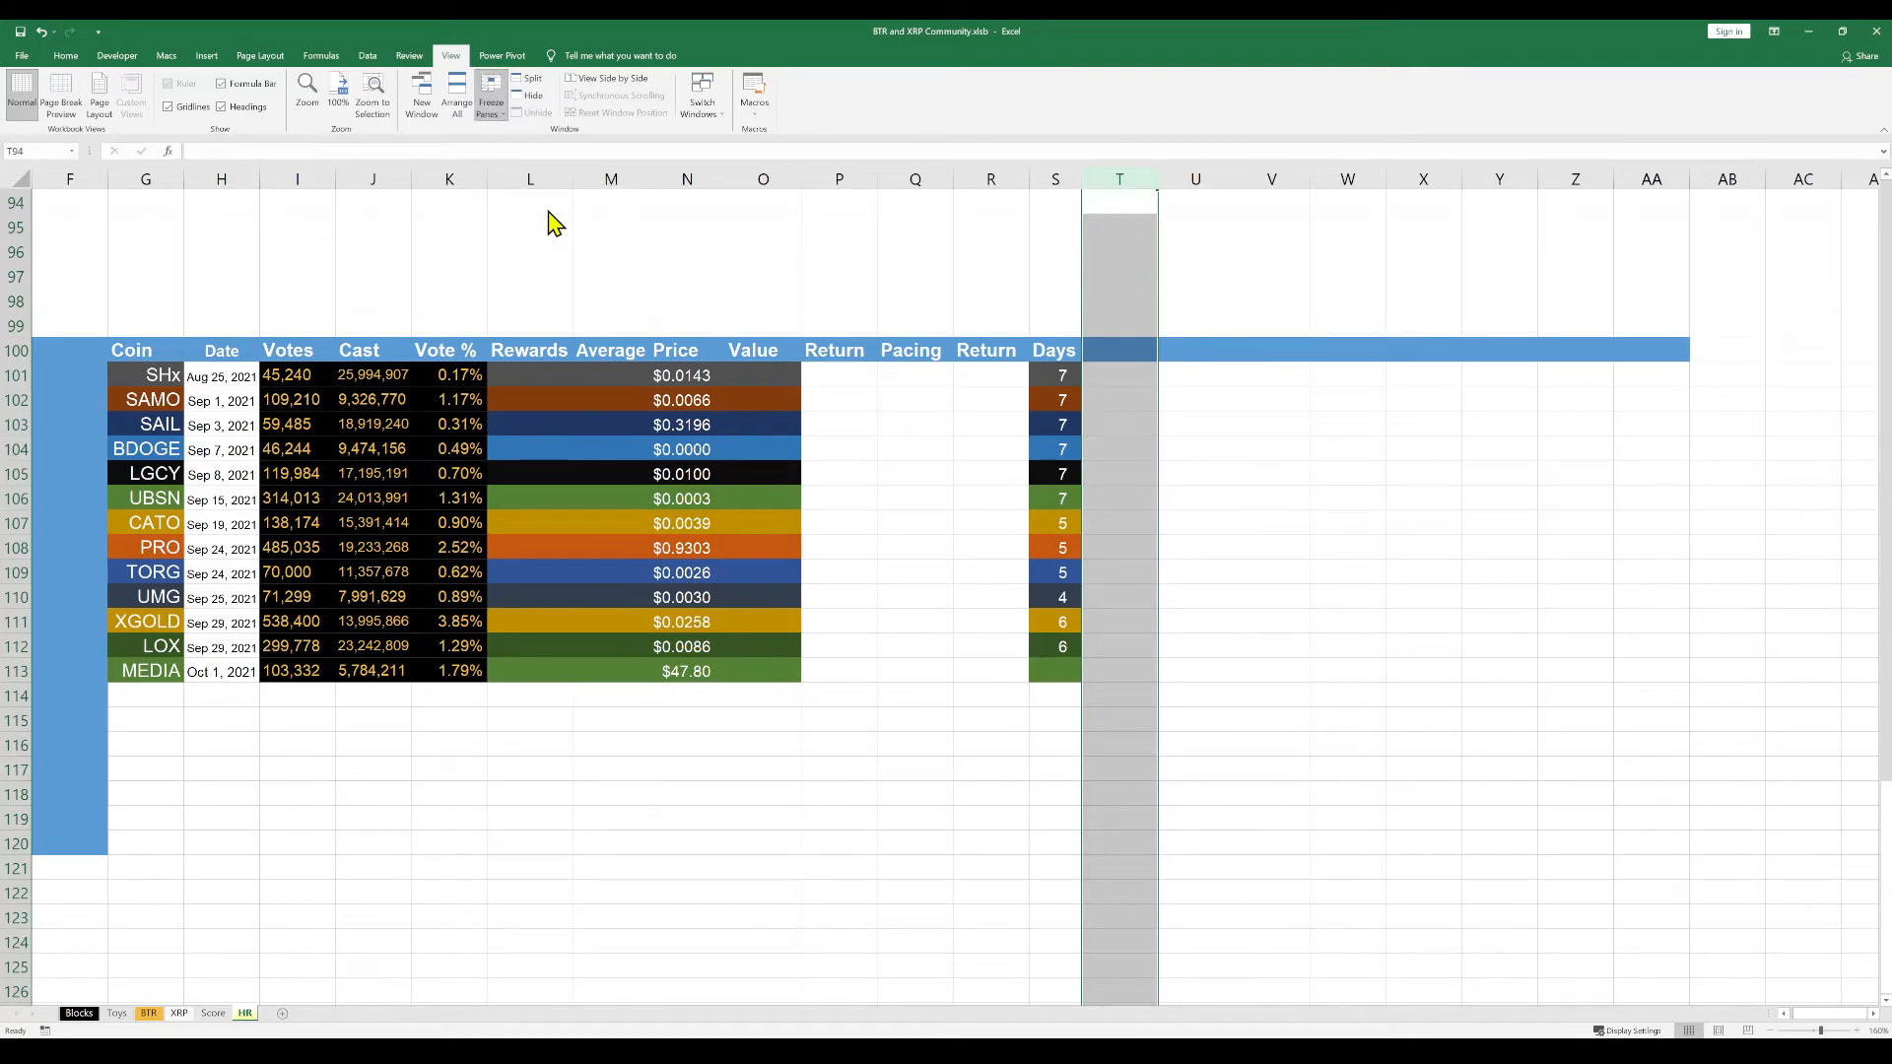
pyautogui.moveTo(360, 788); pyautogui.dragTo(222, 794)
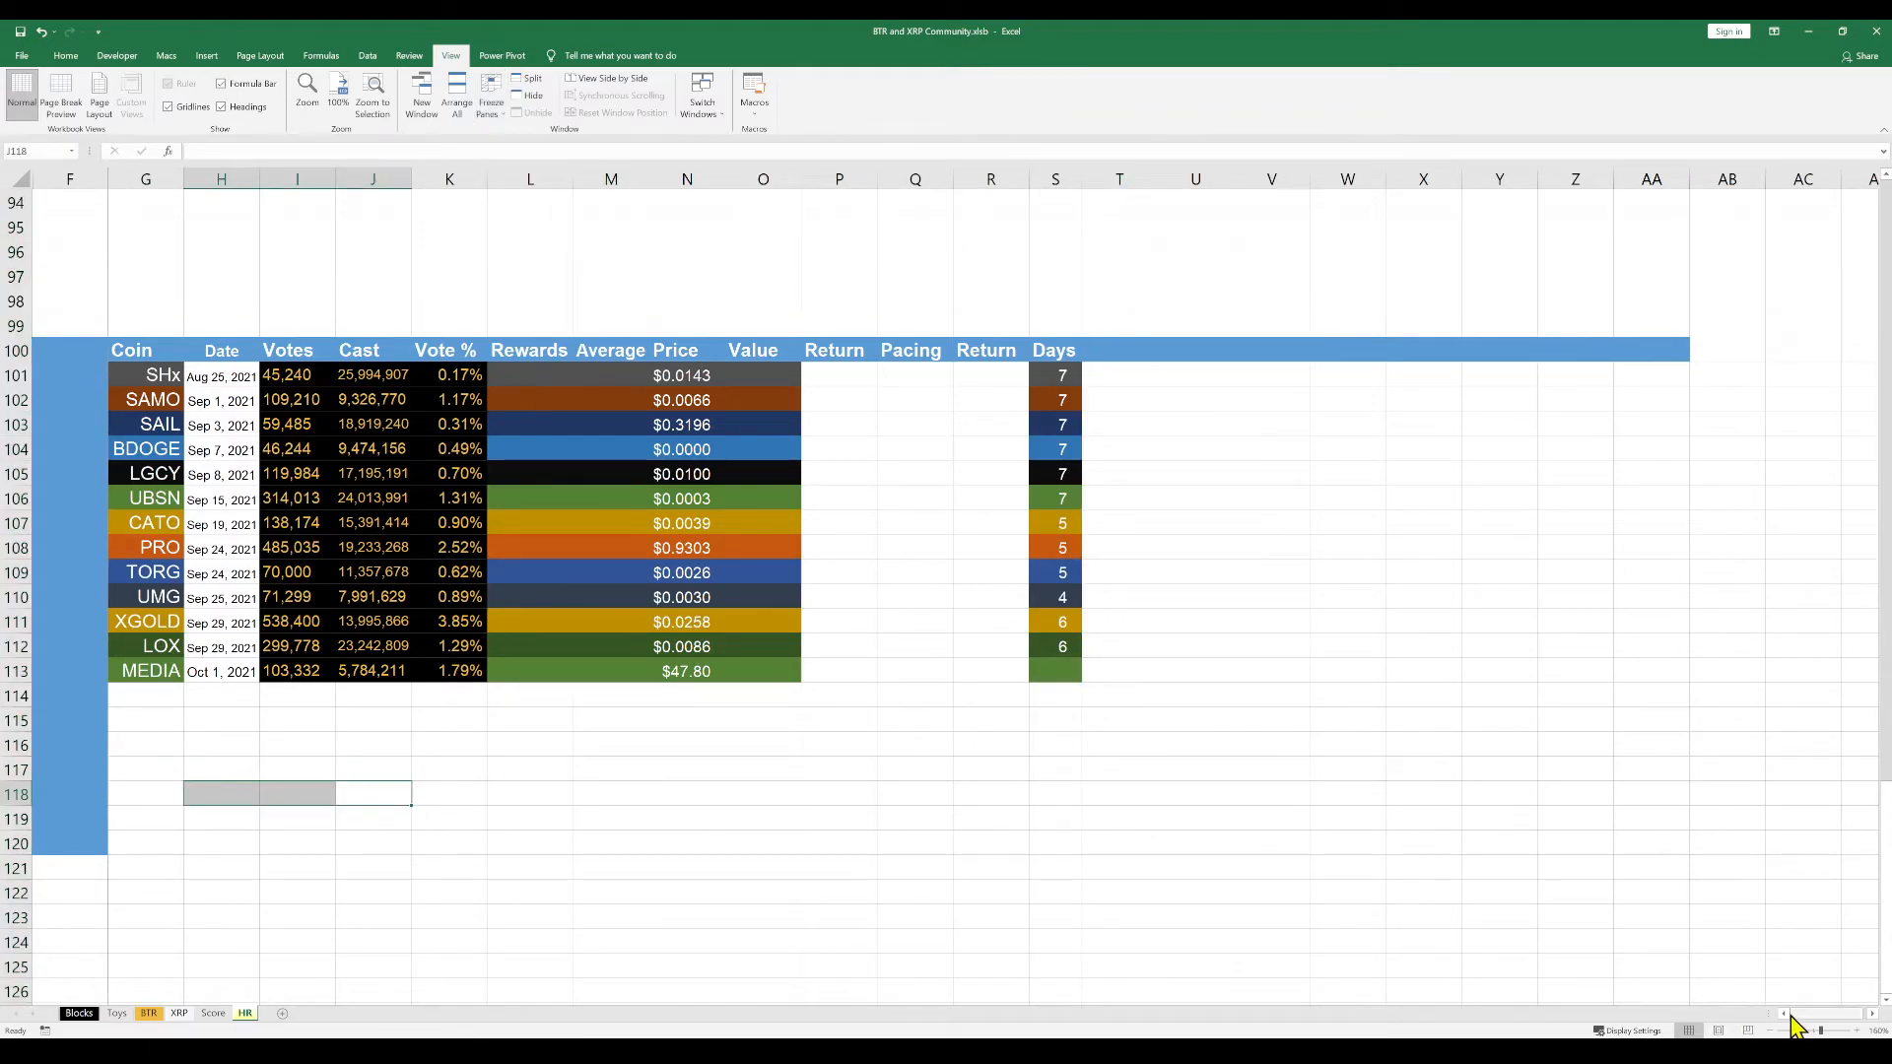
# Widen the worksheet's horizontal scroll bar by reducing the space given to the sheet tabs
pyautogui.moveTo(1769, 1013); pyautogui.dragTo(1628, 1015)
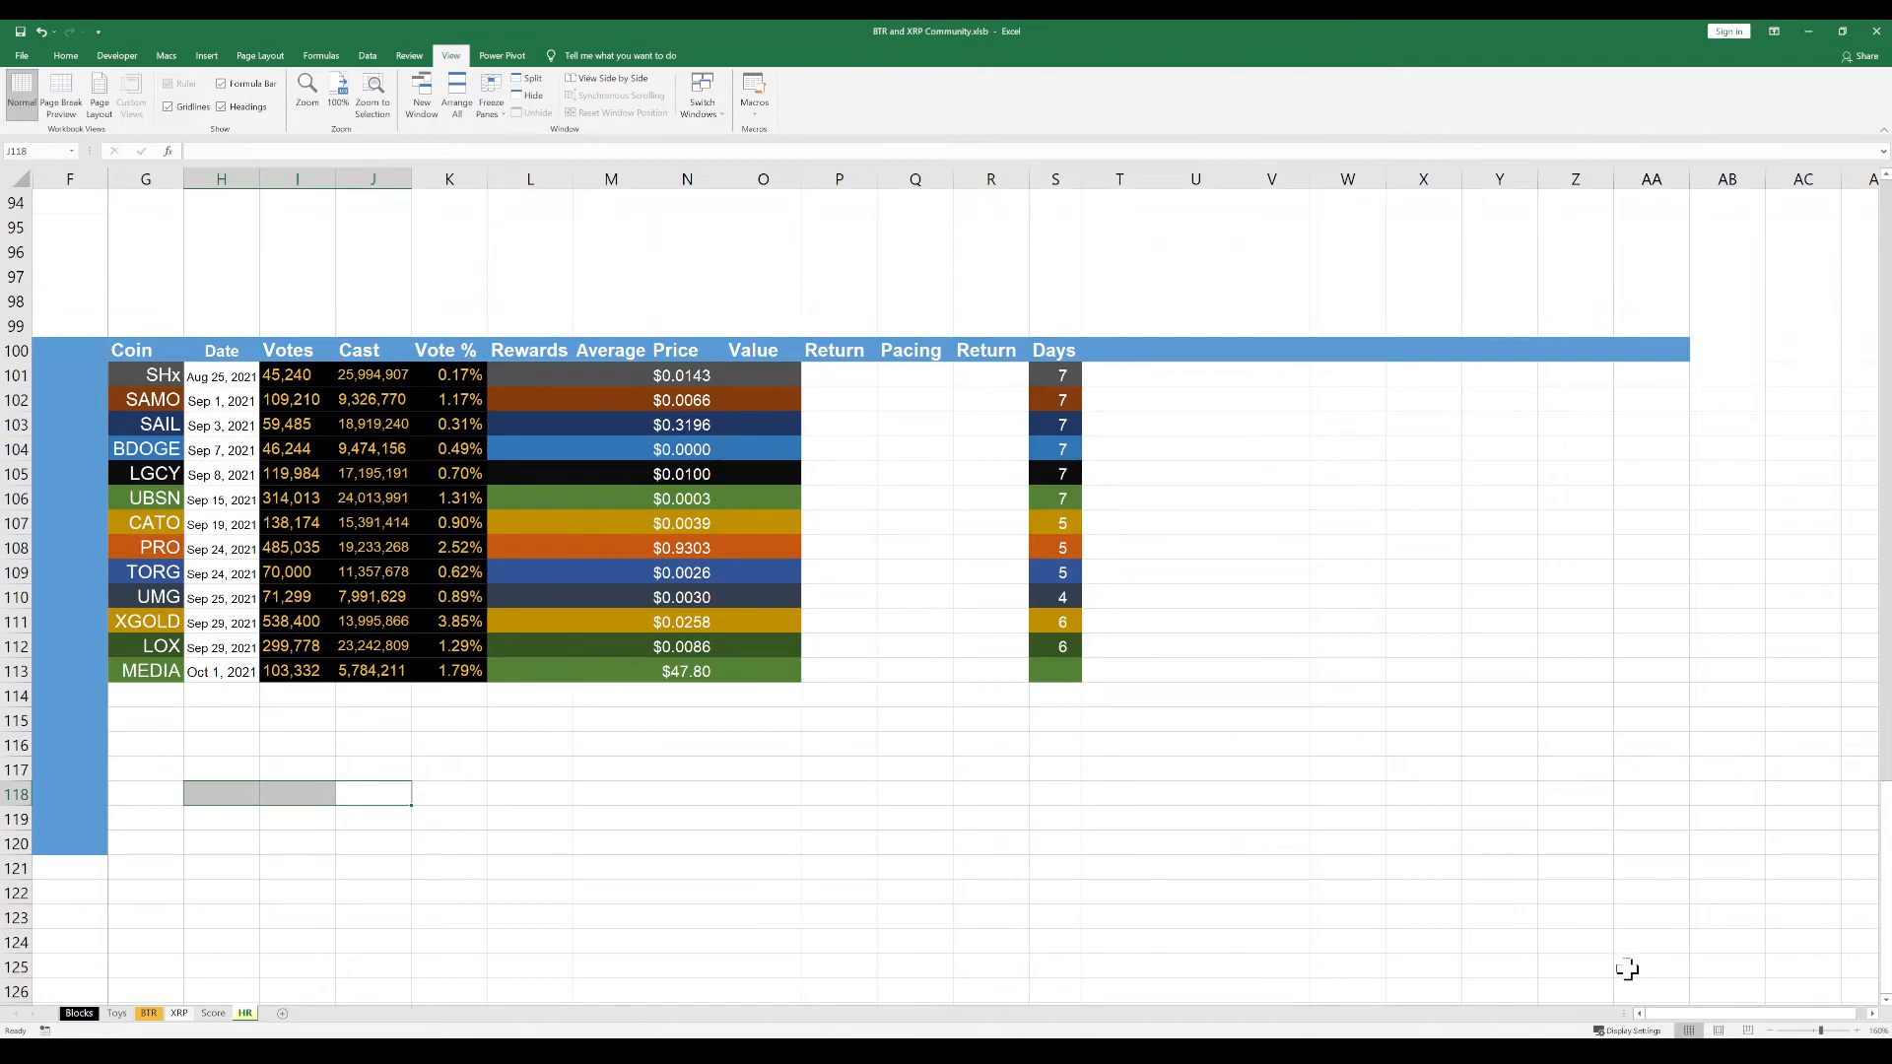
pyautogui.click(1759, 700)
pyautogui.moveTo(1774, 707); pyautogui.dragTo(47, 698)
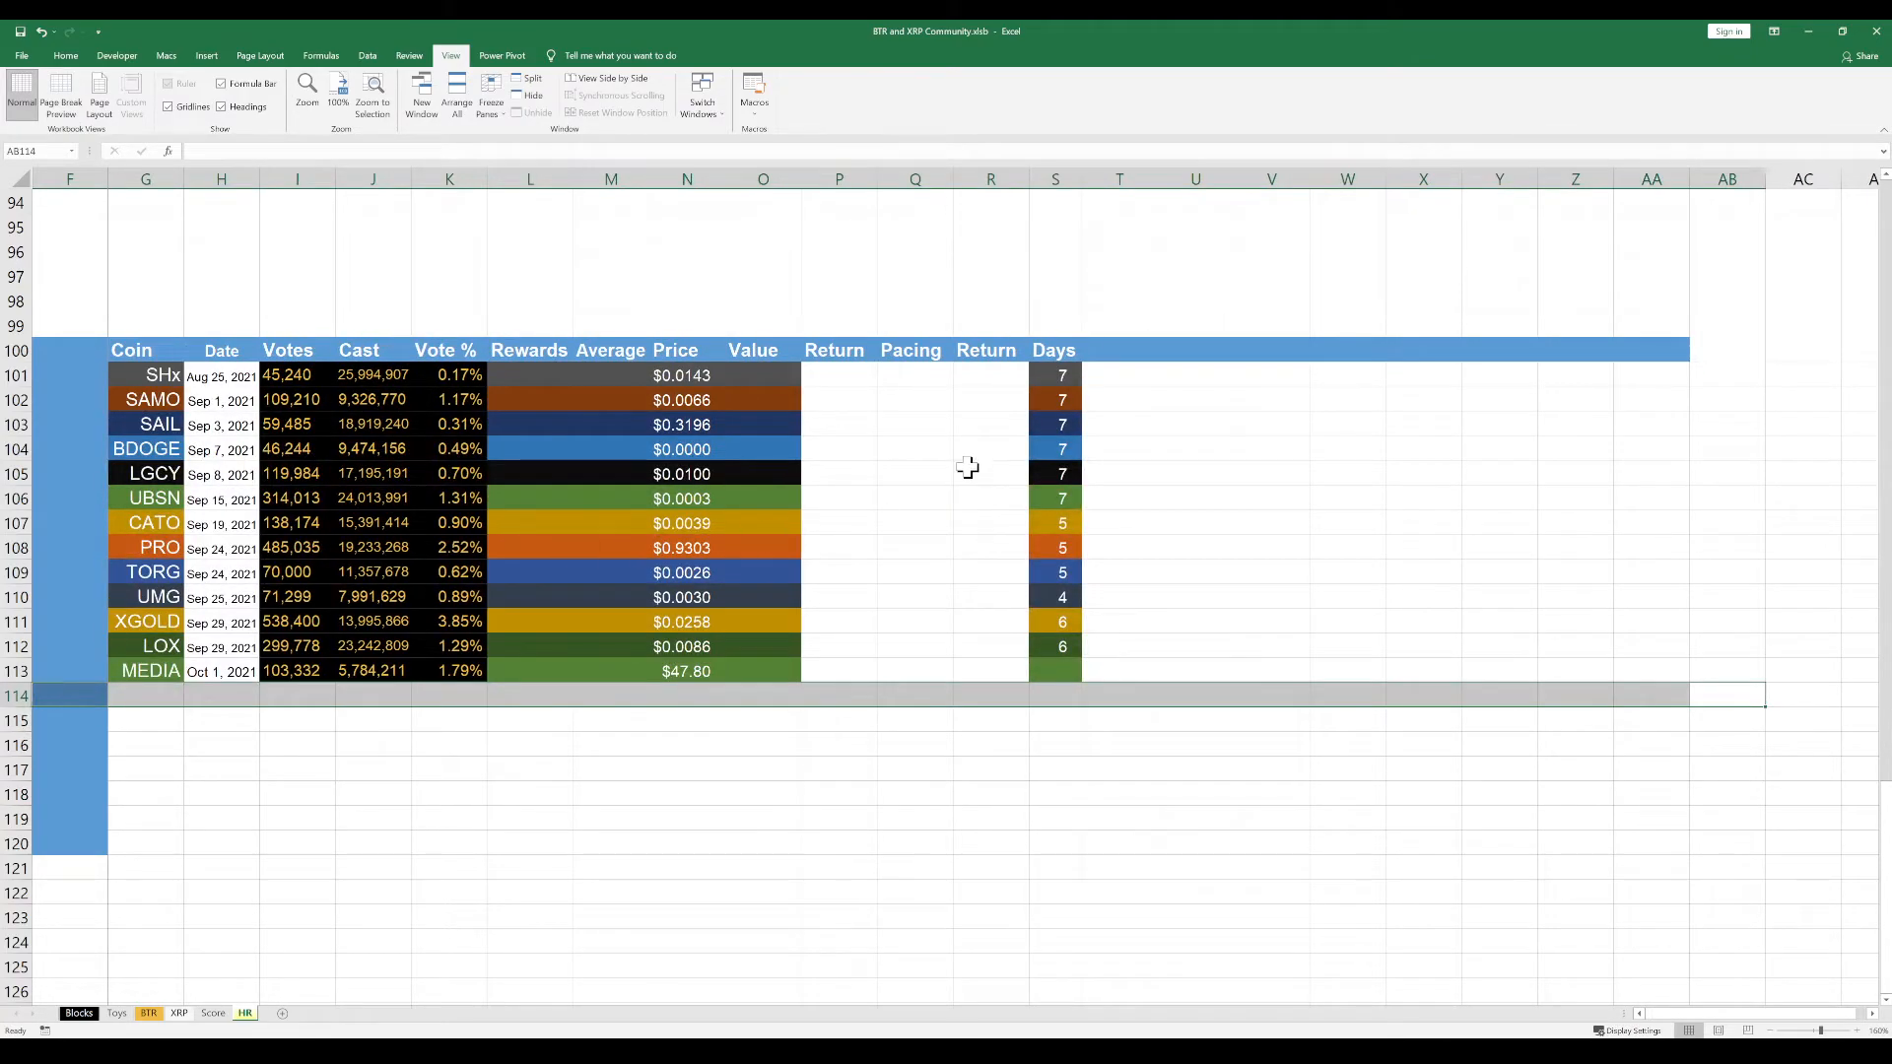
pyautogui.click(963, 458)
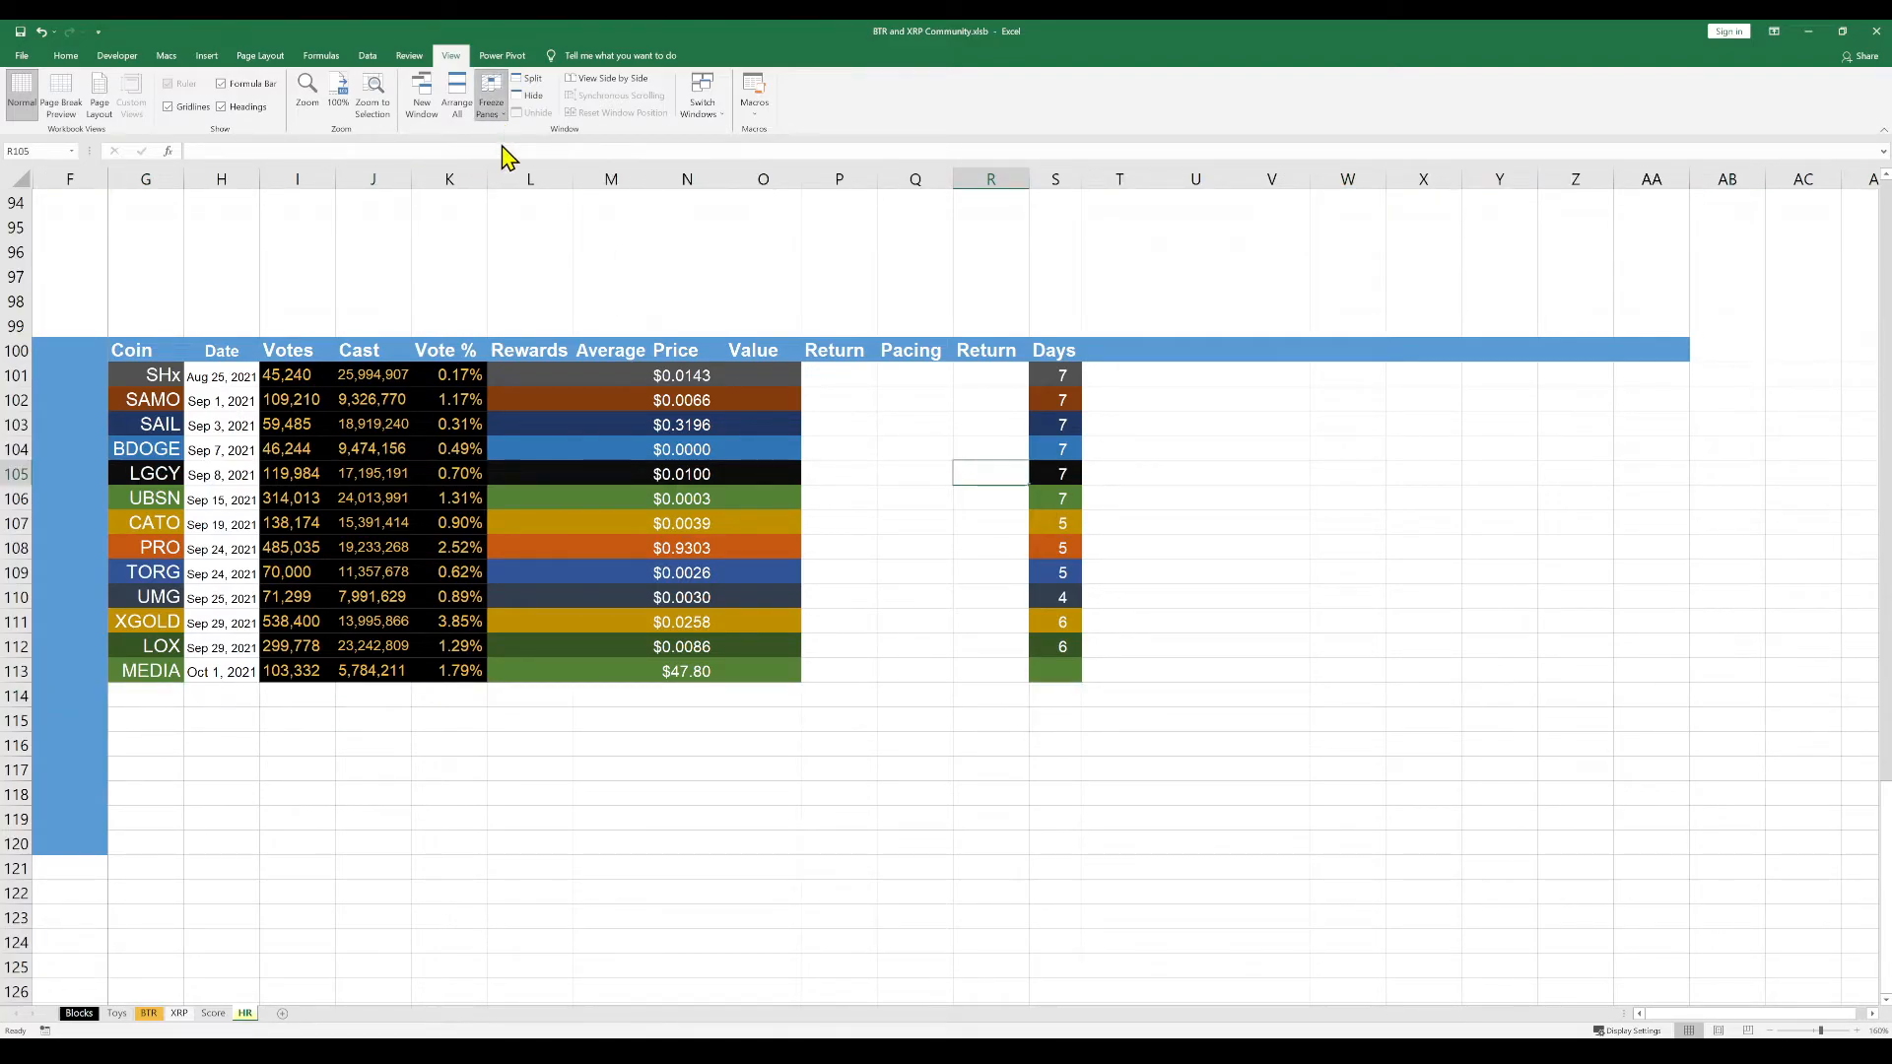
pyautogui.click(1208, 394)
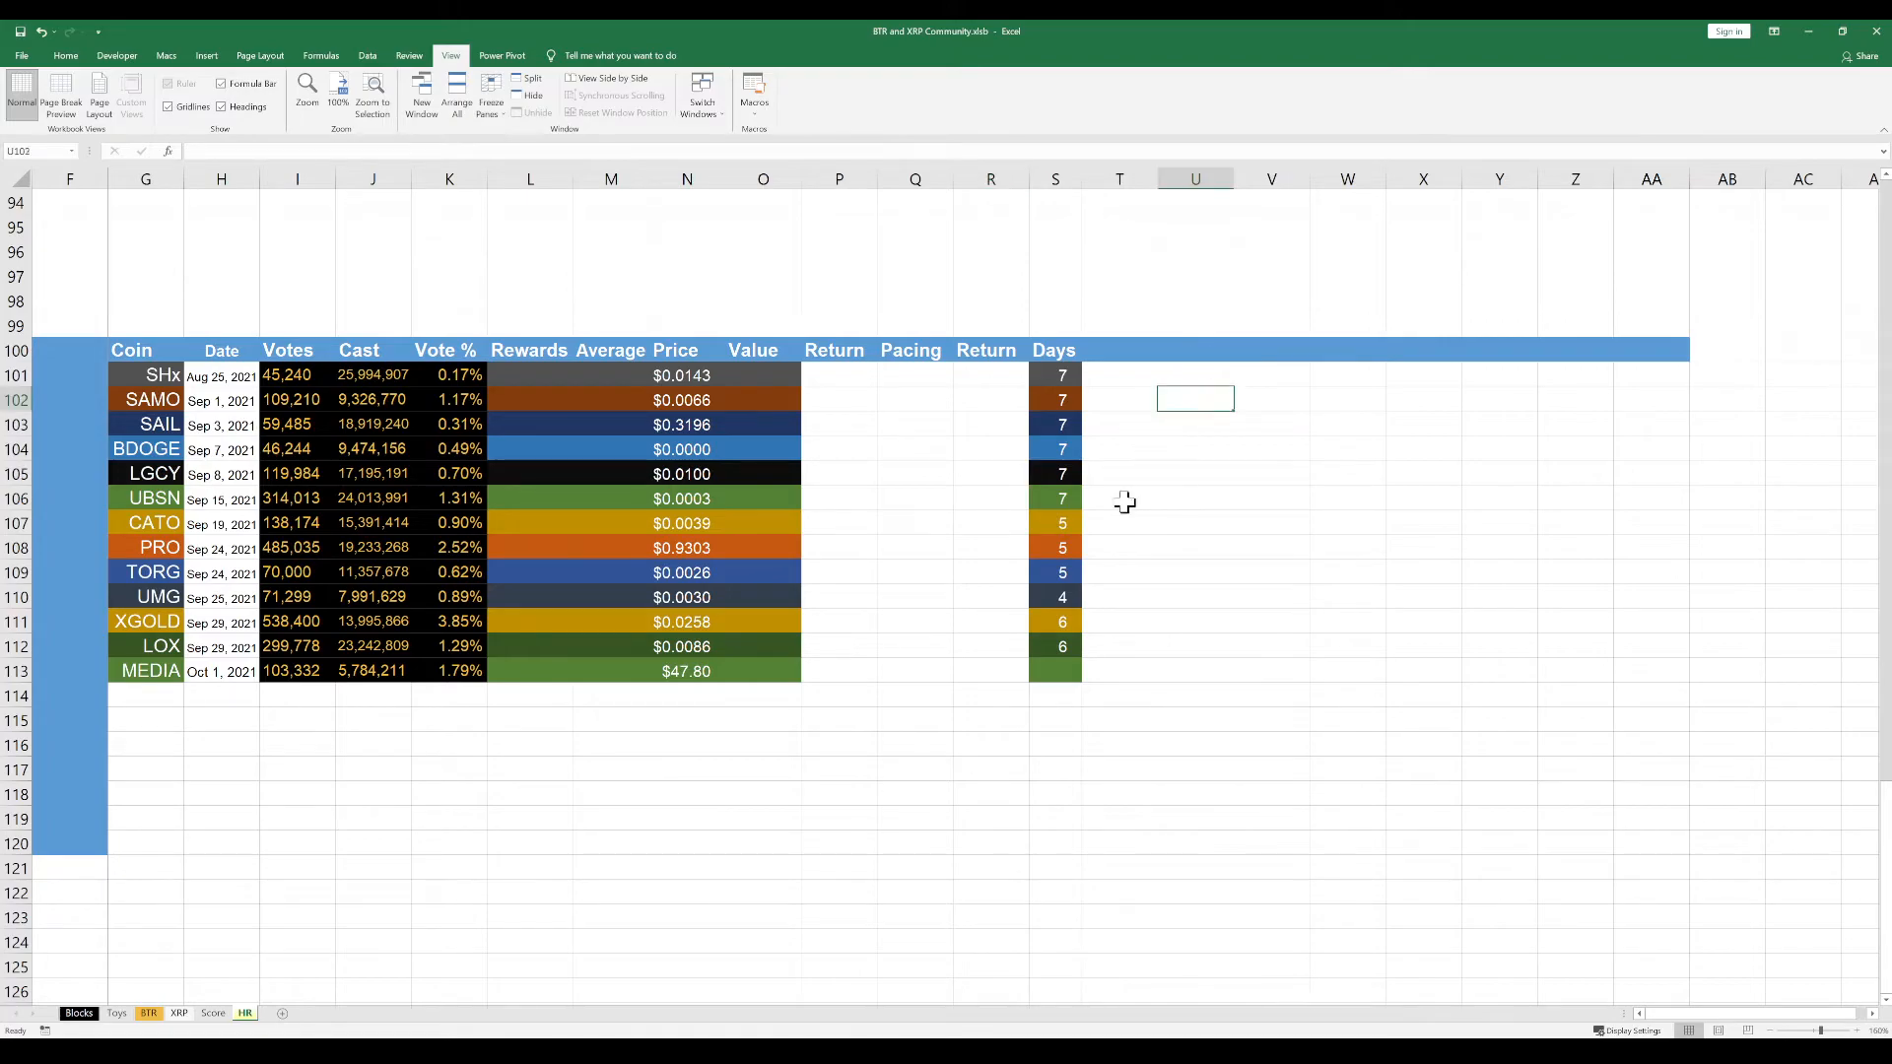
pyautogui.scroll(1, 1124, 502)
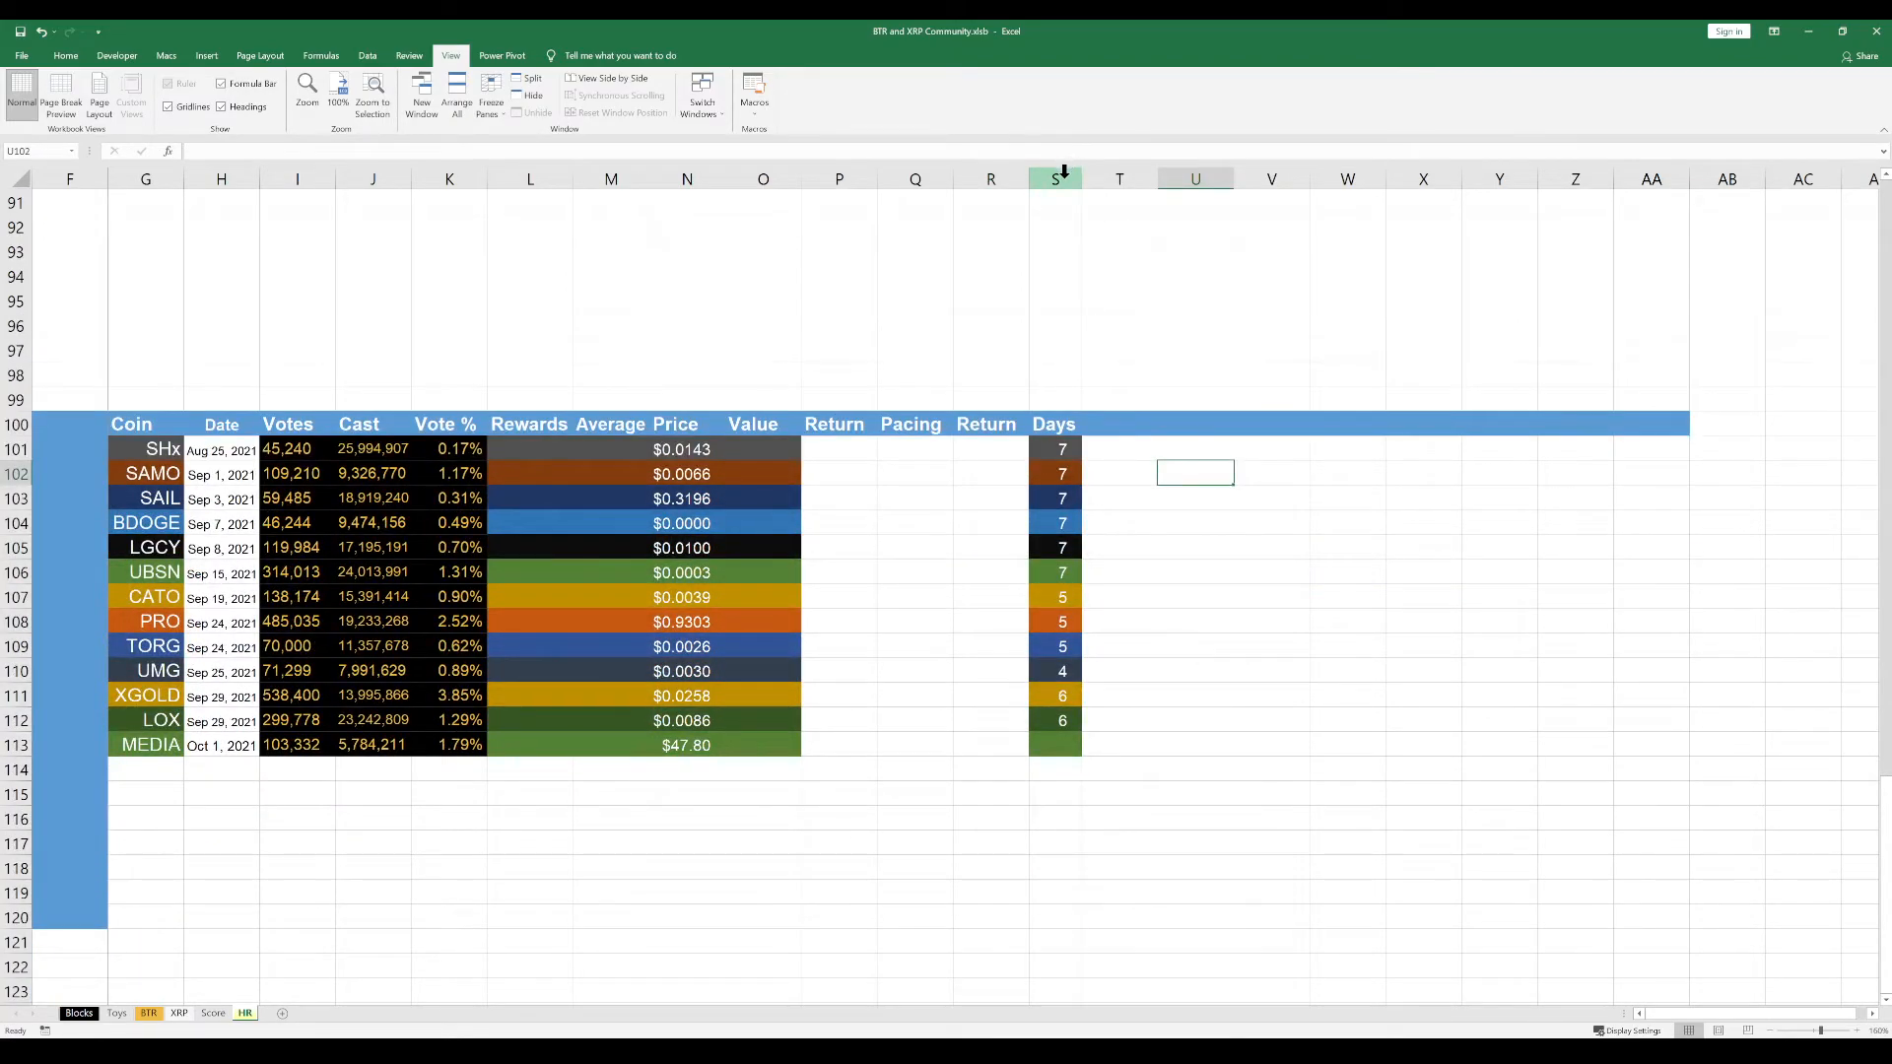
pyautogui.moveTo(1113, 178); pyautogui.dragTo(5, 234)
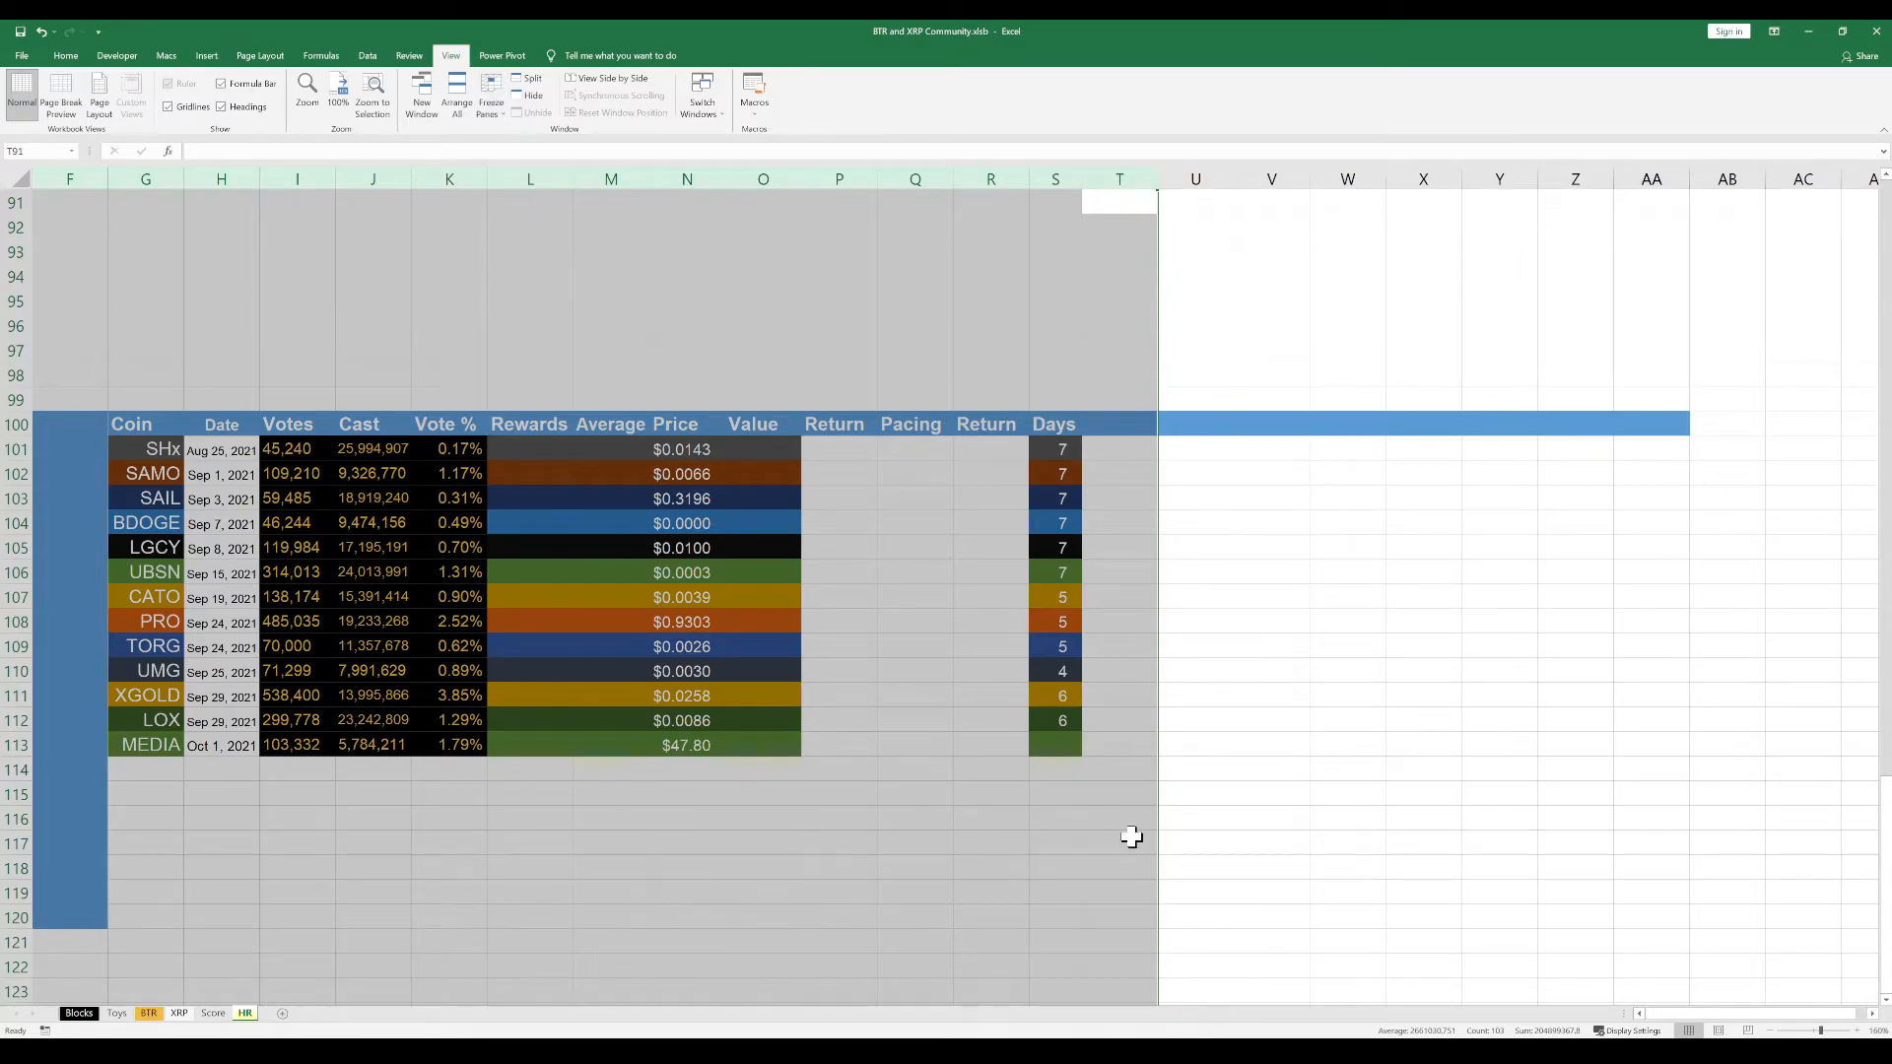
pyautogui.click(1132, 840)
pyautogui.moveTo(1244, 869); pyautogui.dragTo(8, 771)
pyautogui.click(1206, 644)
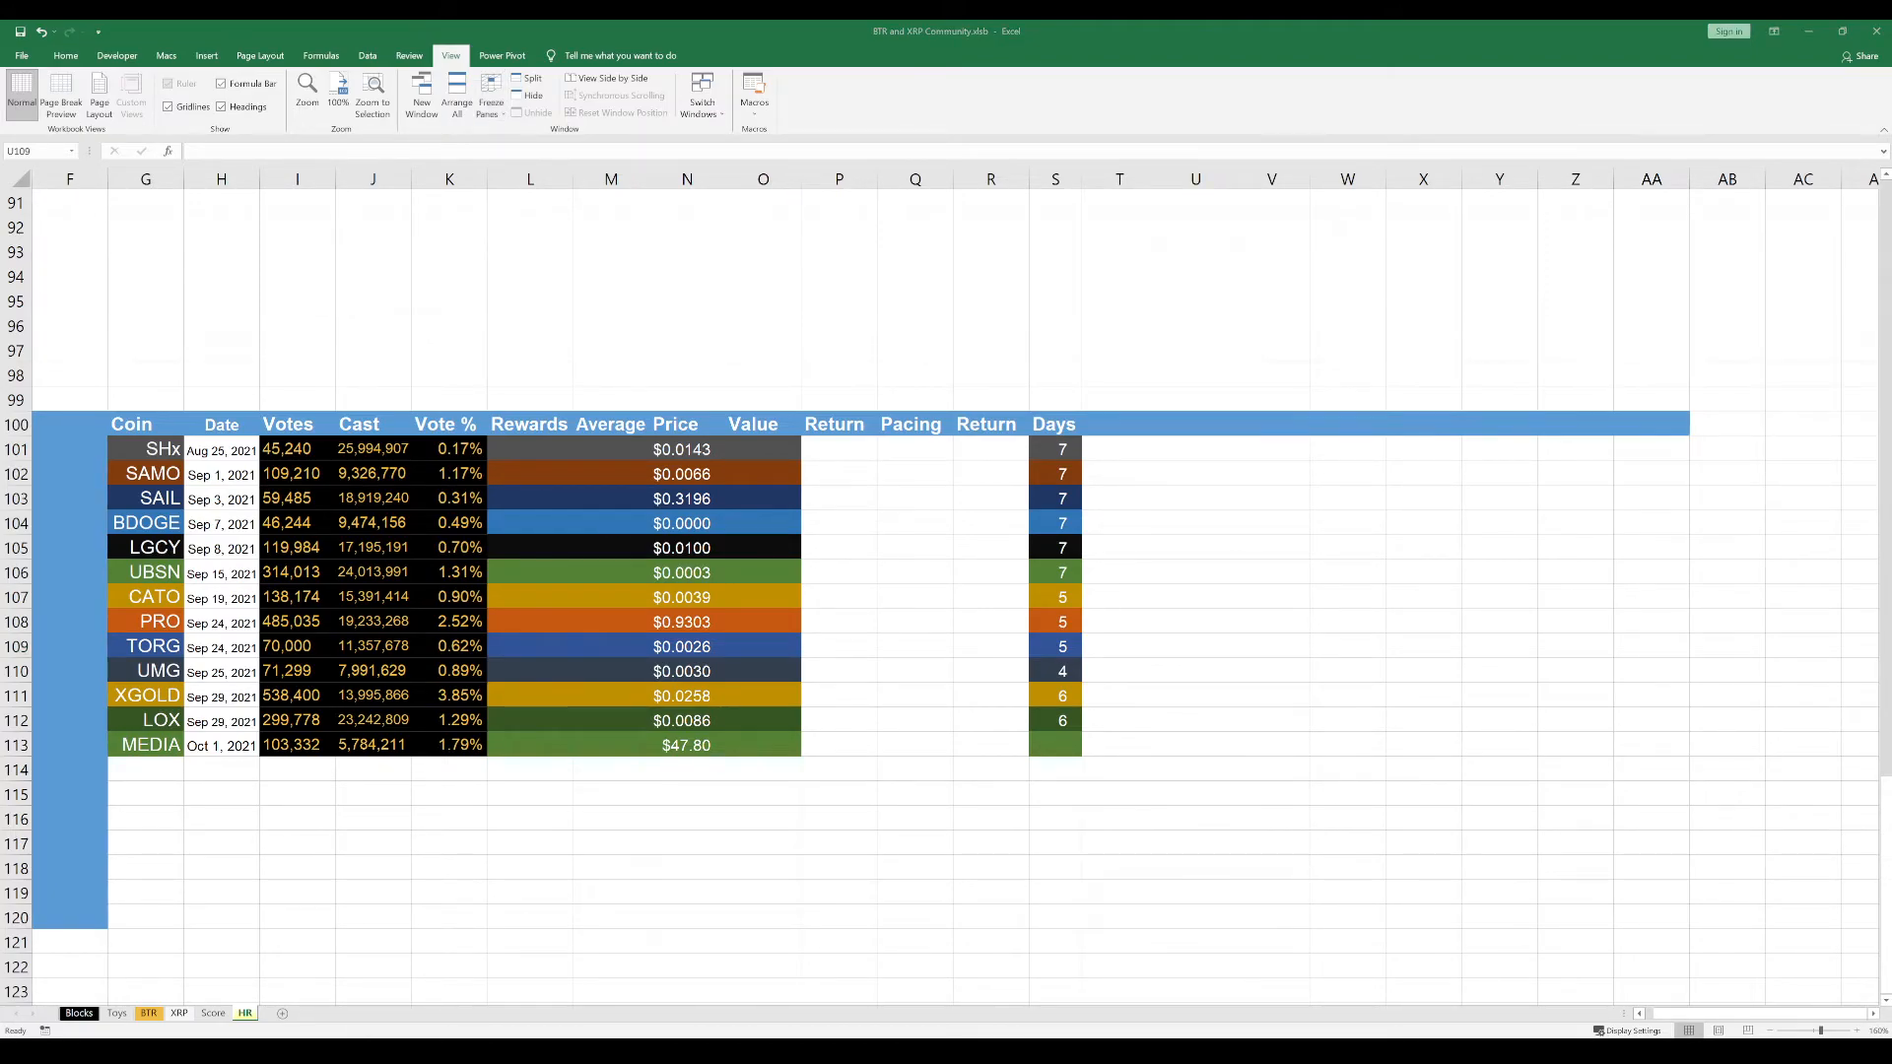
pyautogui.press('Right')
pyautogui.press('Right')
pyautogui.press('Right')
pyautogui.press('Right')
pyautogui.press('Right')
pyautogui.press('Right')
pyautogui.press('Right')
pyautogui.press('Right')
pyautogui.press('Right')
pyautogui.press('Right')
pyautogui.press('Right')
pyautogui.press('Right')
pyautogui.press('Right')
pyautogui.press('Right')
pyautogui.press('Left')
pyautogui.press('Left')
pyautogui.press('Left')
pyautogui.press('Left')
pyautogui.press('Left')
pyautogui.press('Left')
pyautogui.press('Left')
pyautogui.press('Left')
pyautogui.press('Left')
pyautogui.press('Left')
pyautogui.press('Left')
pyautogui.press('Left')
pyautogui.press('Left')
pyautogui.press('Left')
pyautogui.press('Left')
pyautogui.press('Left')
pyautogui.press('Left')
pyautogui.press('Left')
pyautogui.press('Left')
pyautogui.press('Left')
pyautogui.press('Right')
pyautogui.press('Right')
pyautogui.press('Right')
pyautogui.press('Right')
pyautogui.press('Right')
pyautogui.press('Right')
pyautogui.press('Right')
pyautogui.press('Right')
pyautogui.press('Right')
pyautogui.press('Right')
pyautogui.press('Right')
pyautogui.press('Right')
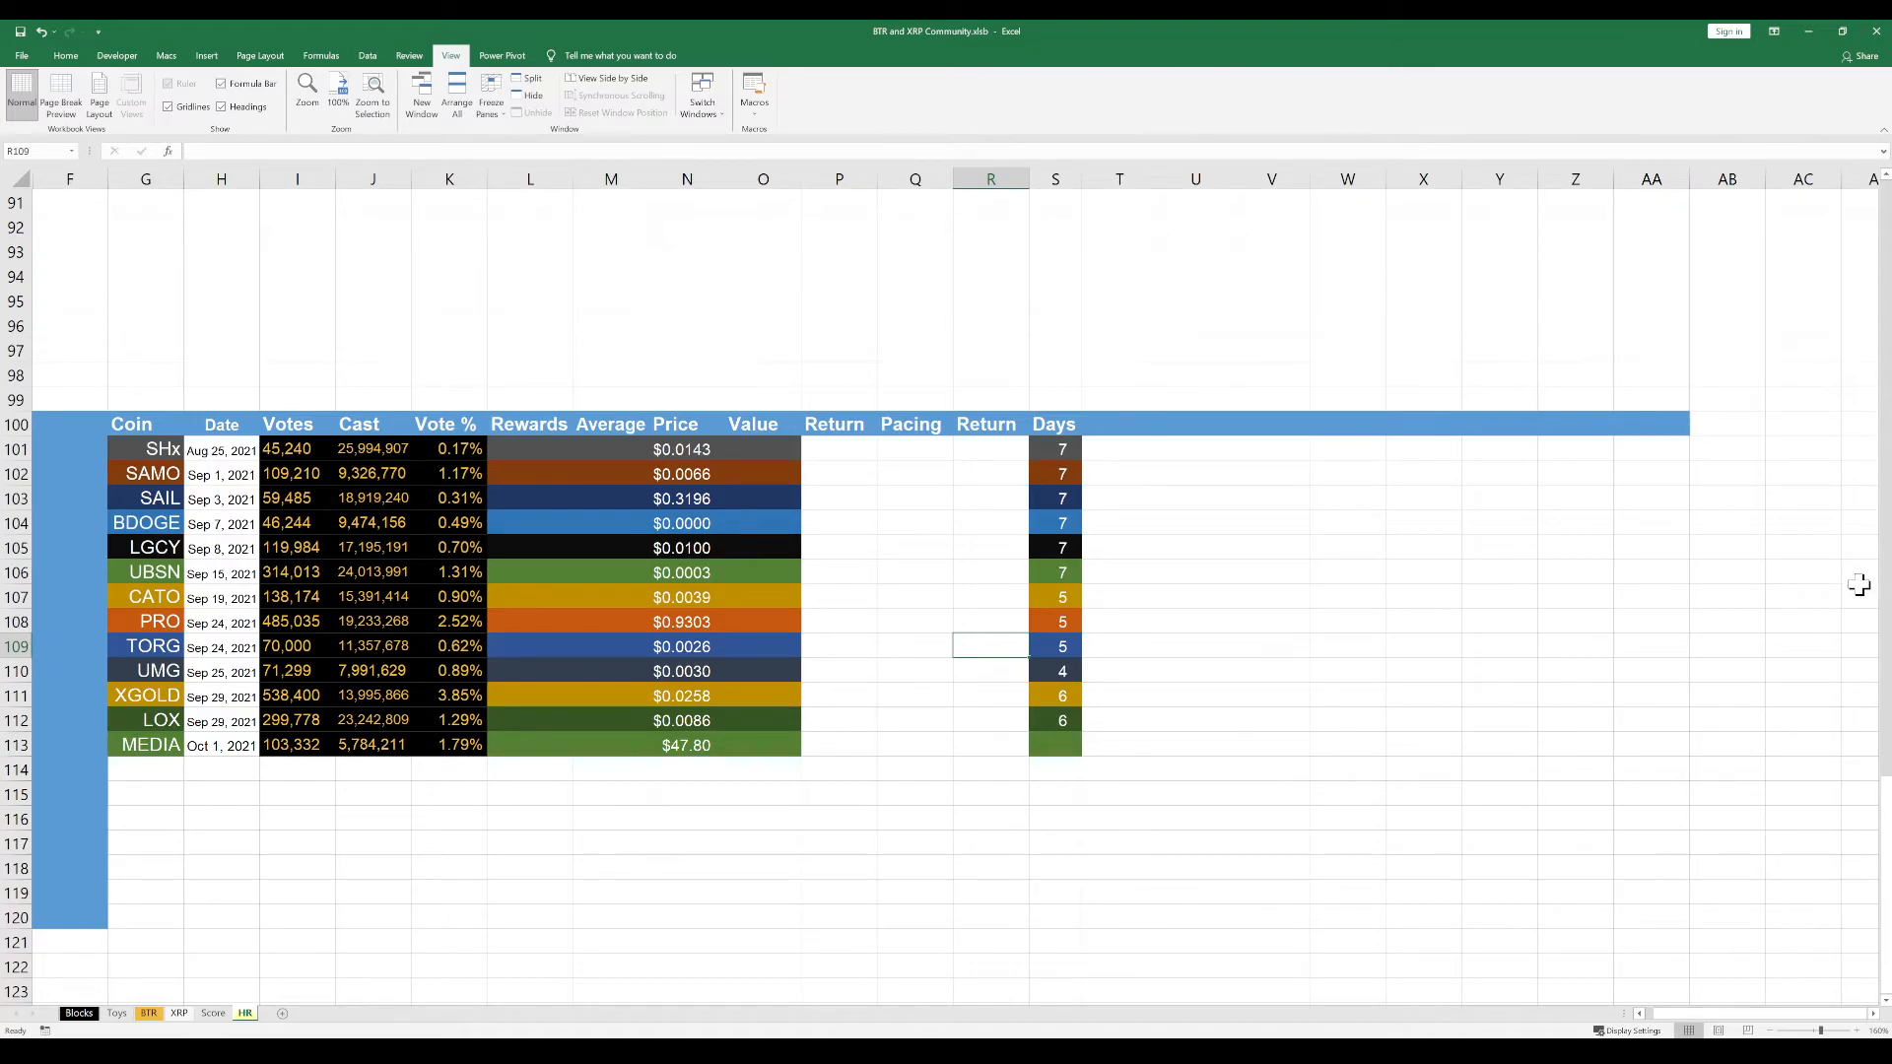
# Enter the column headers #1 through #7 in cells T100 to Z100
pyautogui.click(1142, 431)
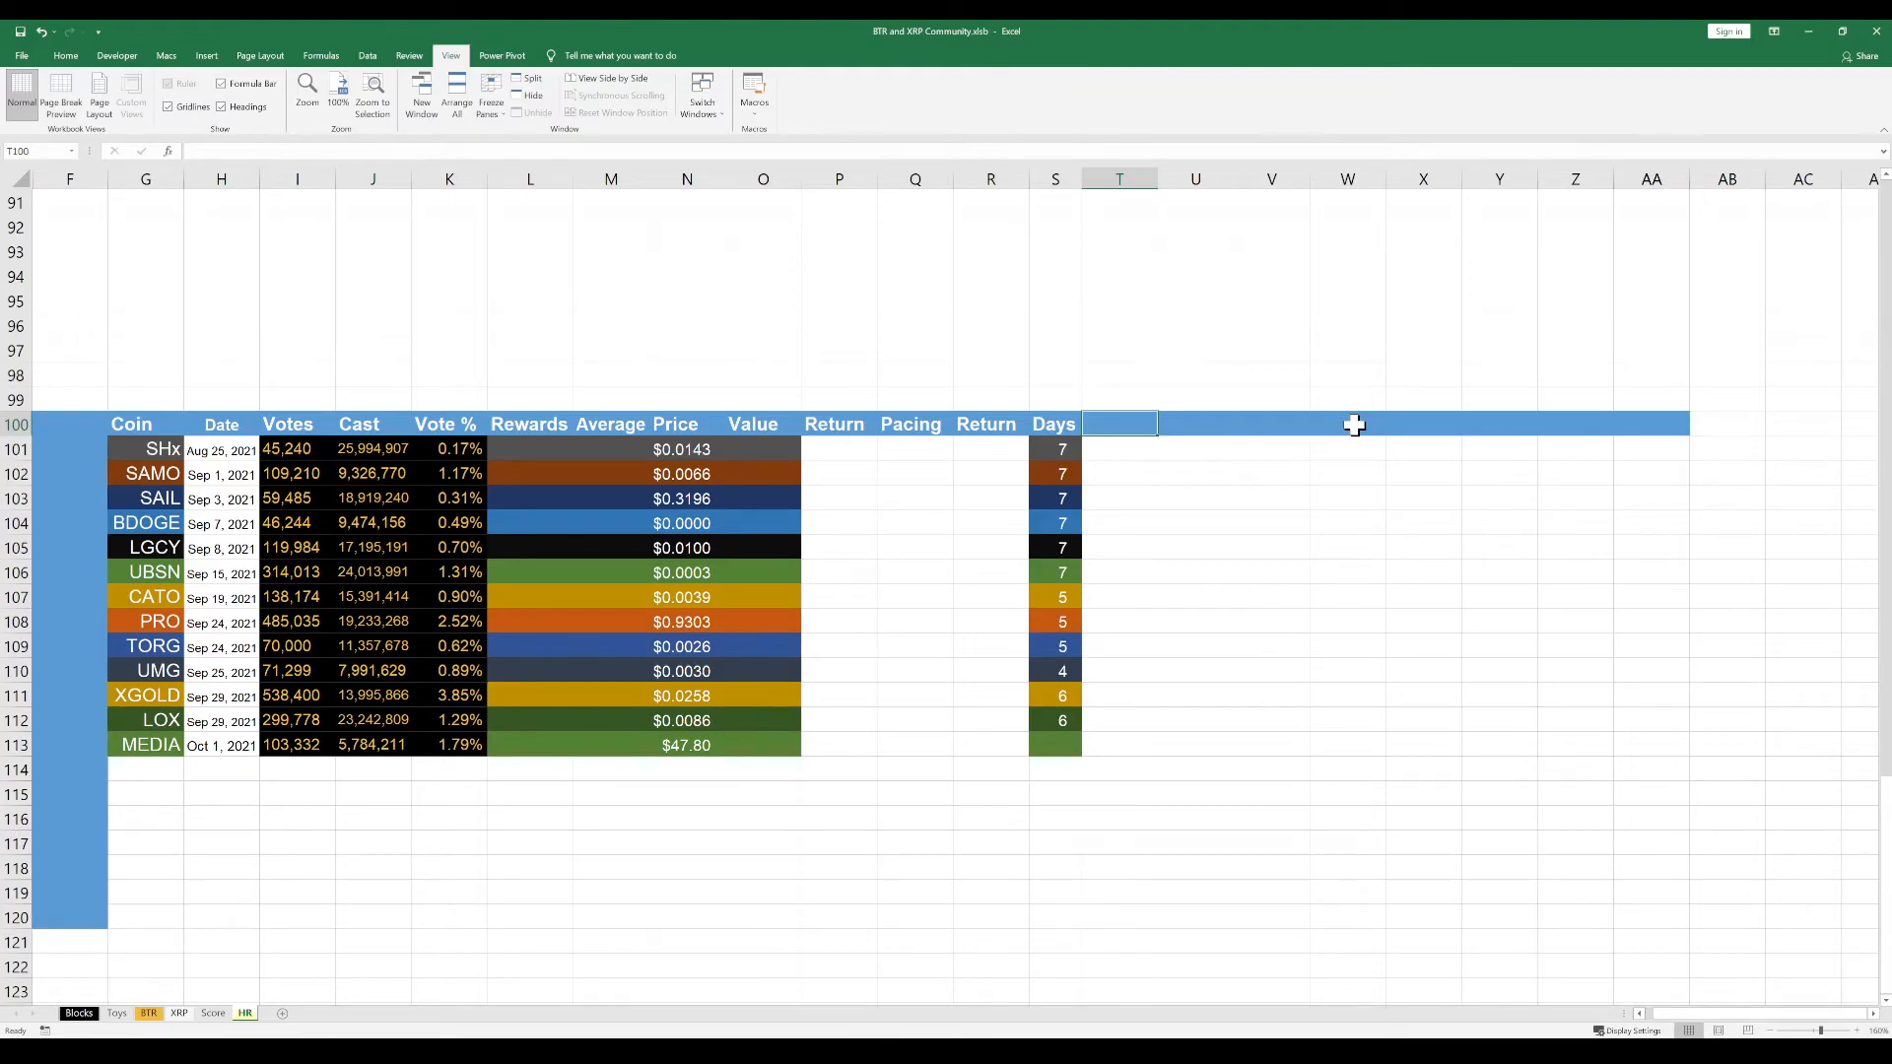
pyautogui.write('#1')
pyautogui.press('Tab')
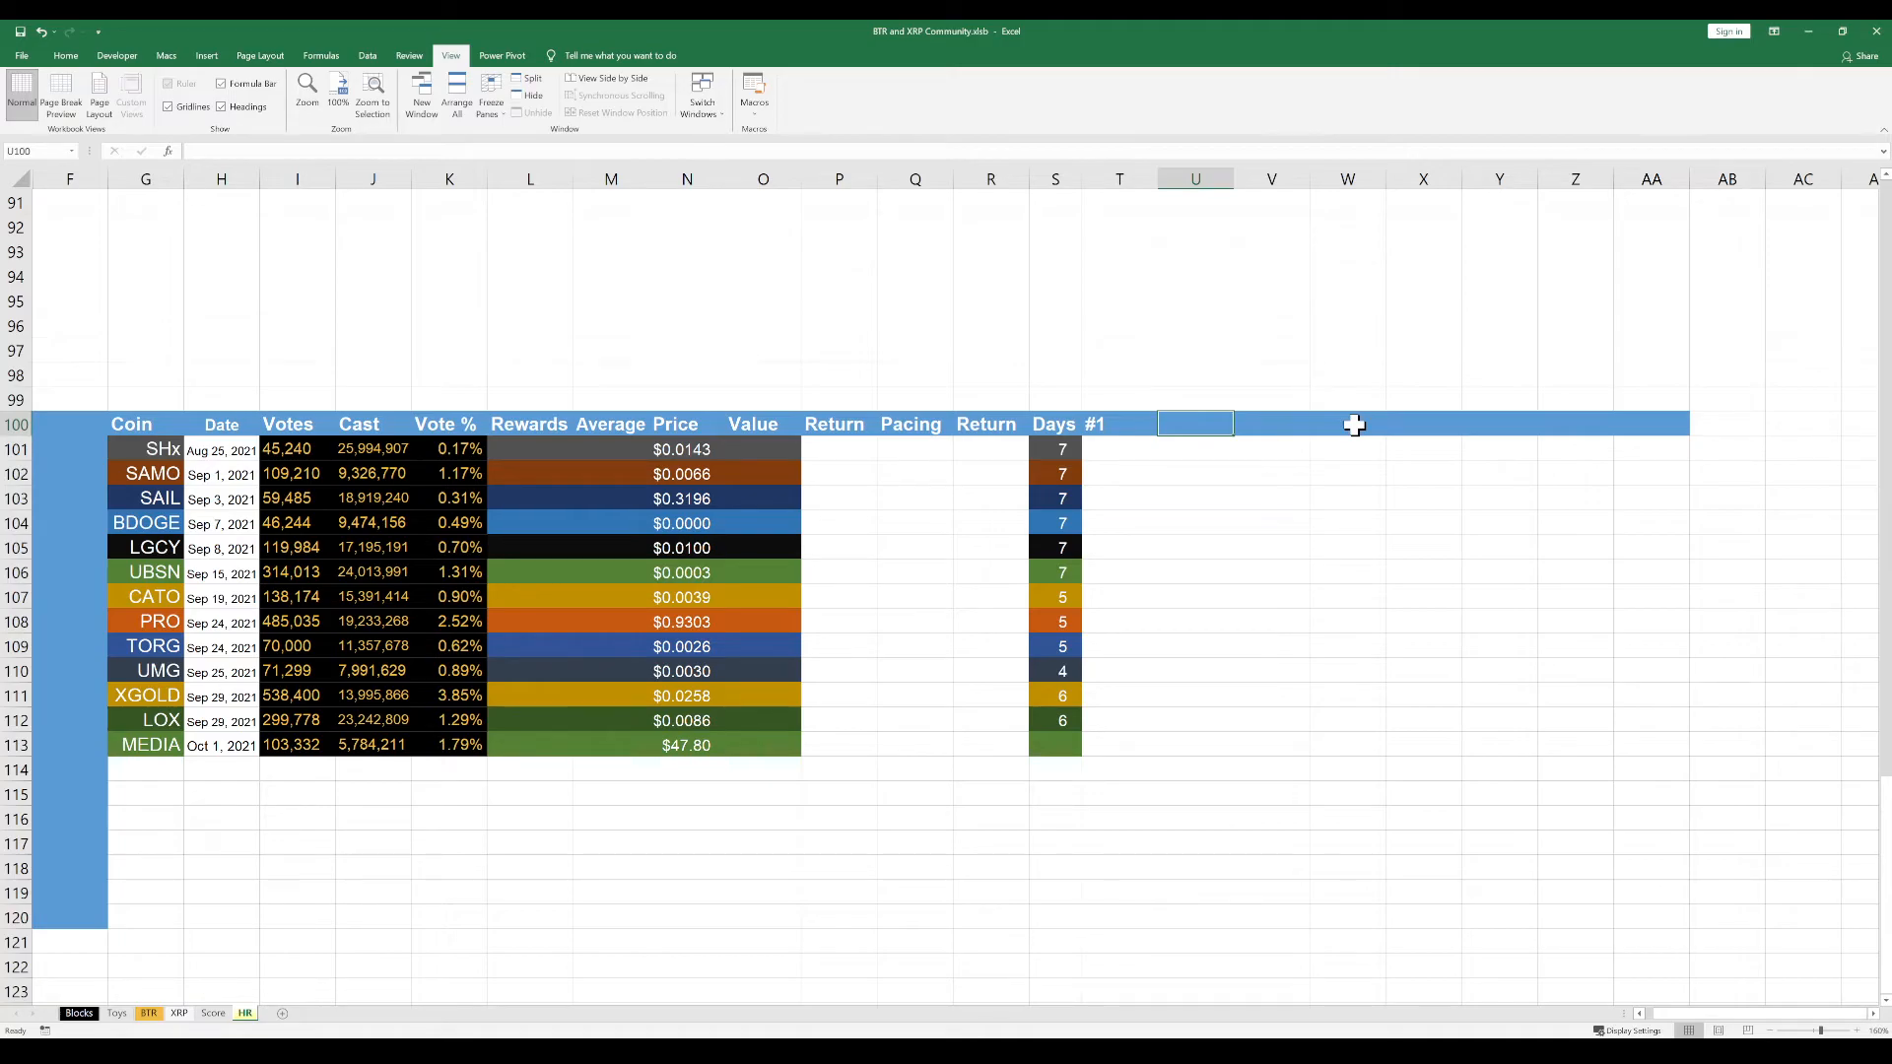
pyautogui.write('#2')
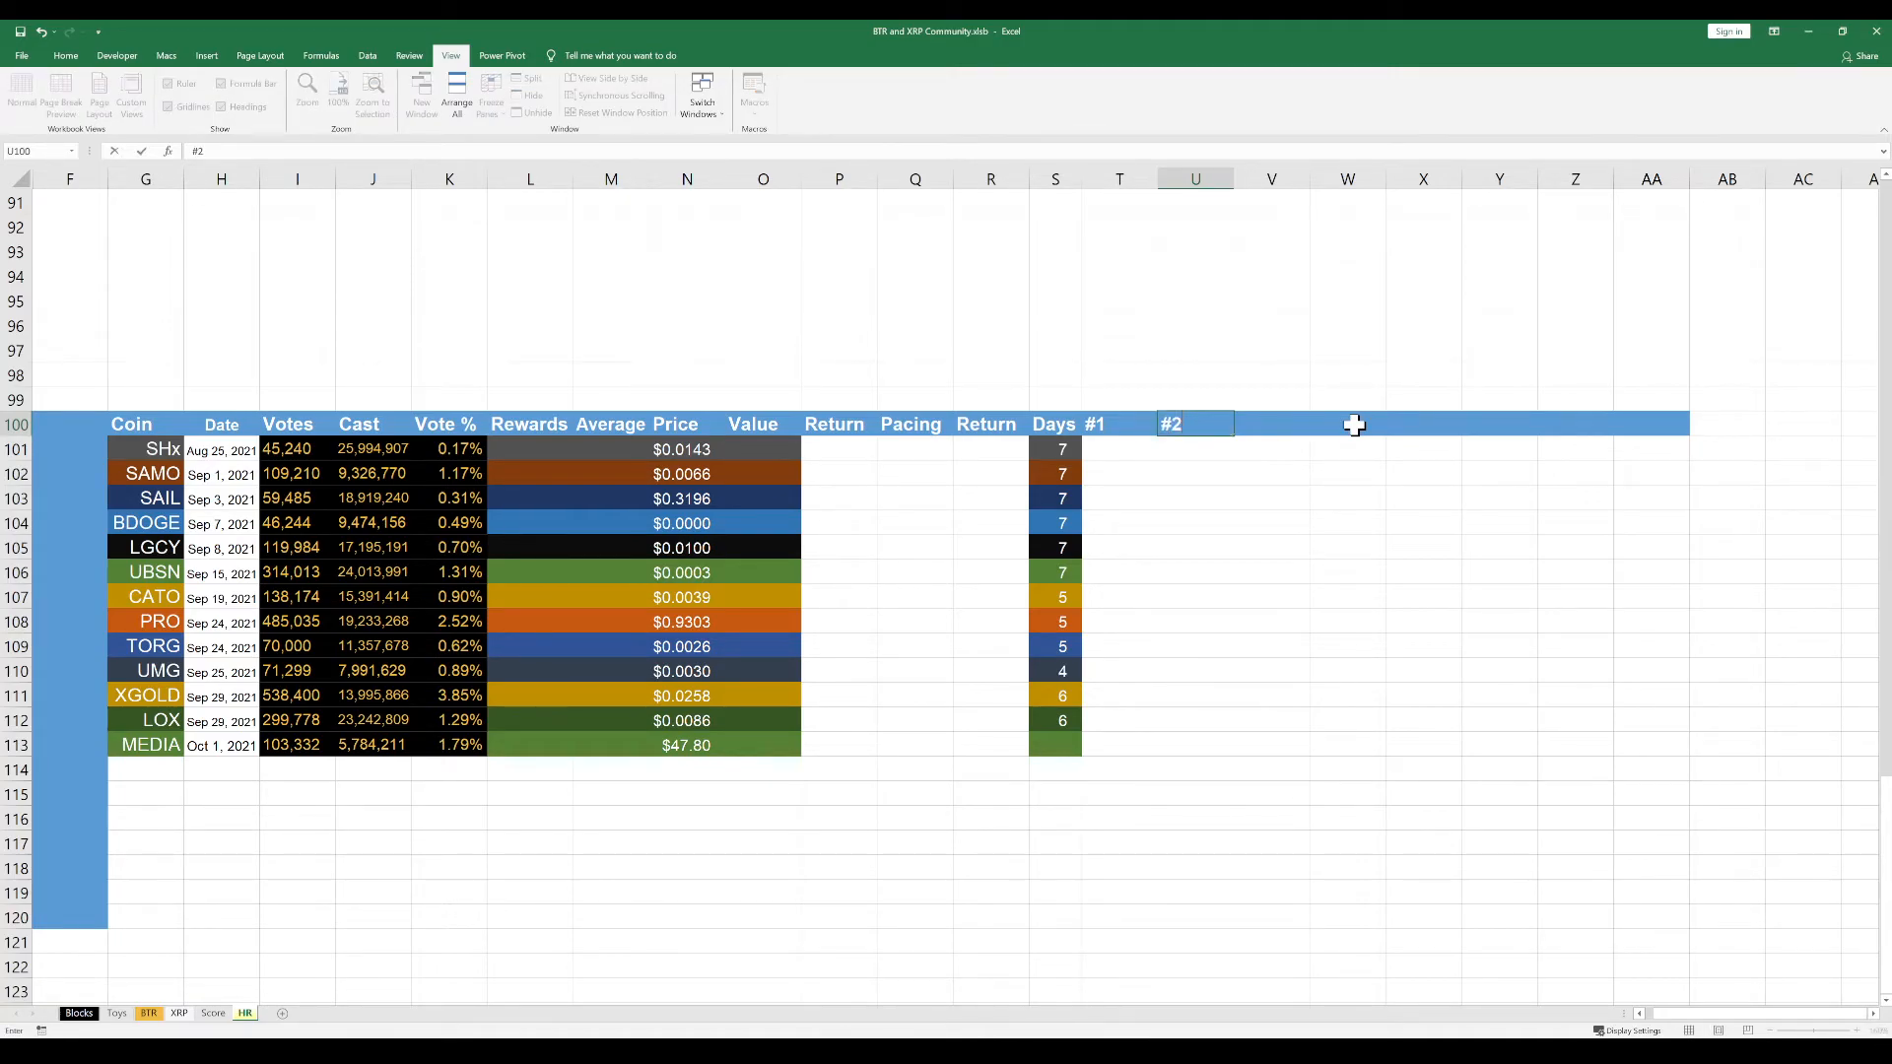
pyautogui.press('Tab')
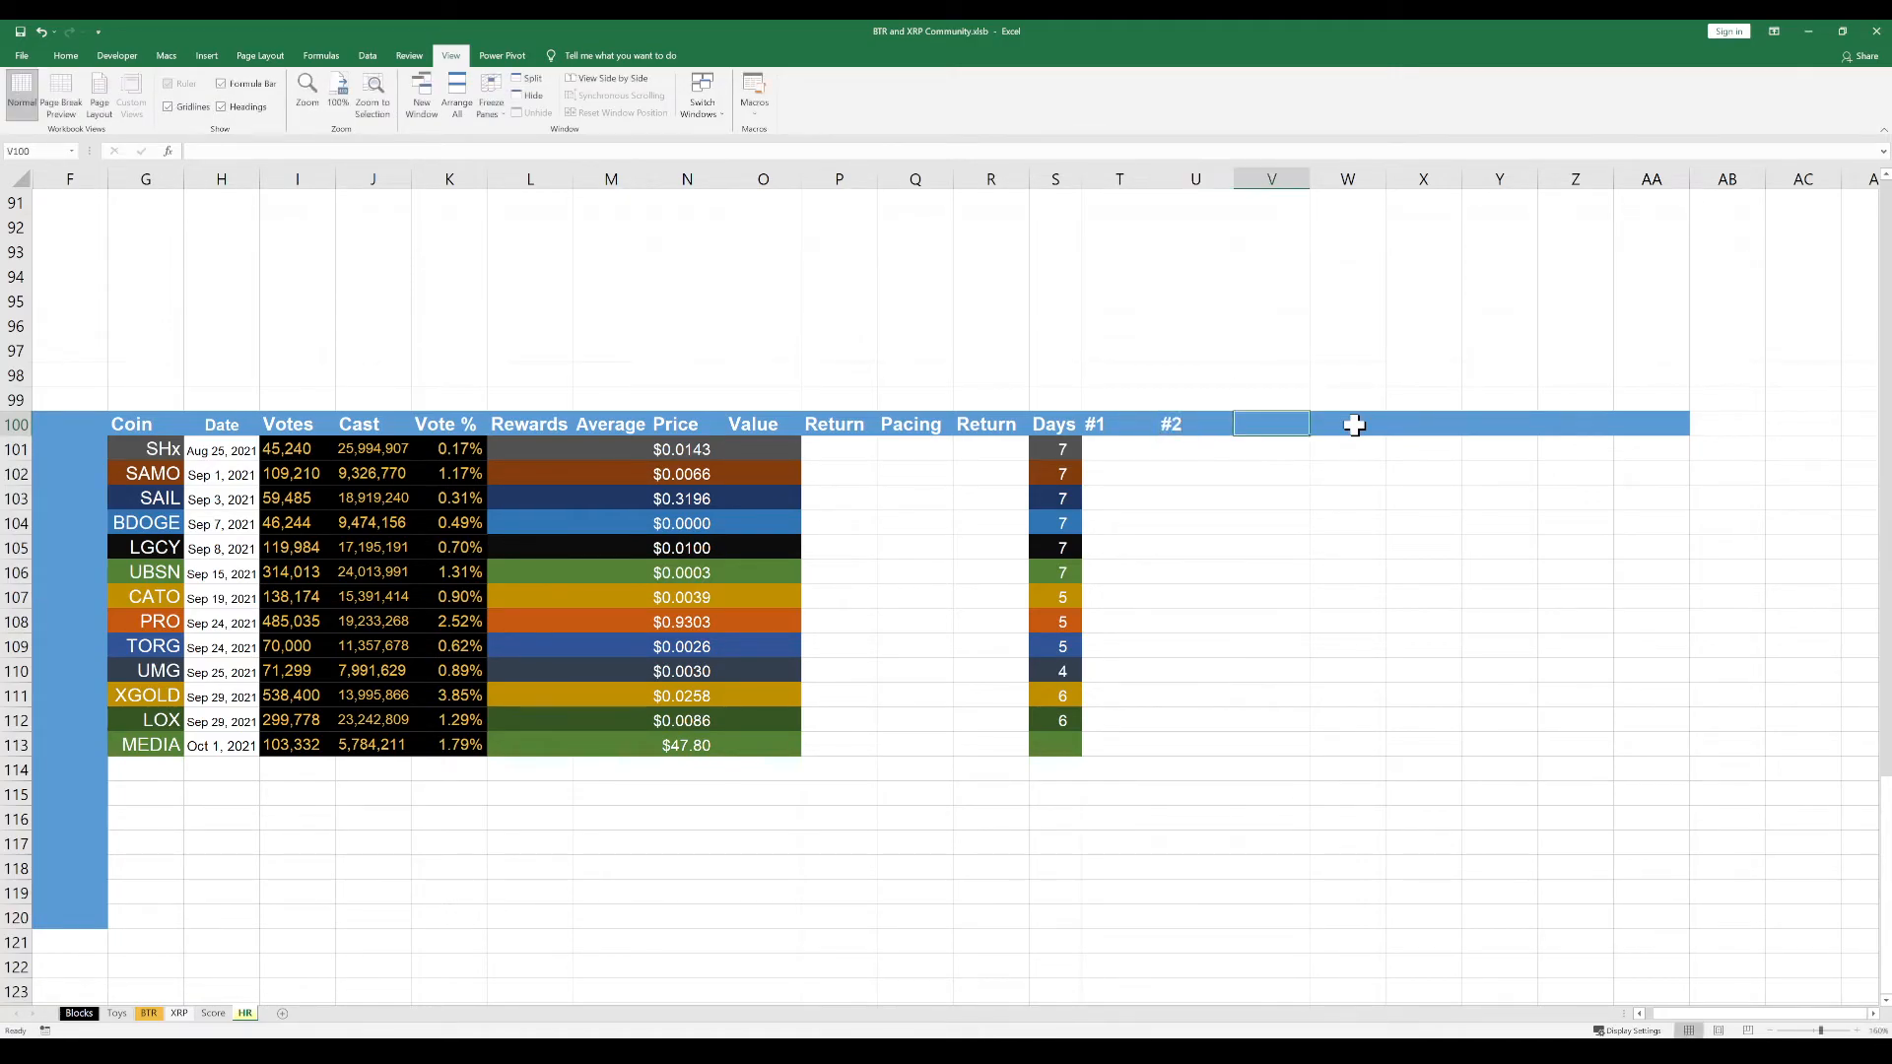
pyautogui.write('$')
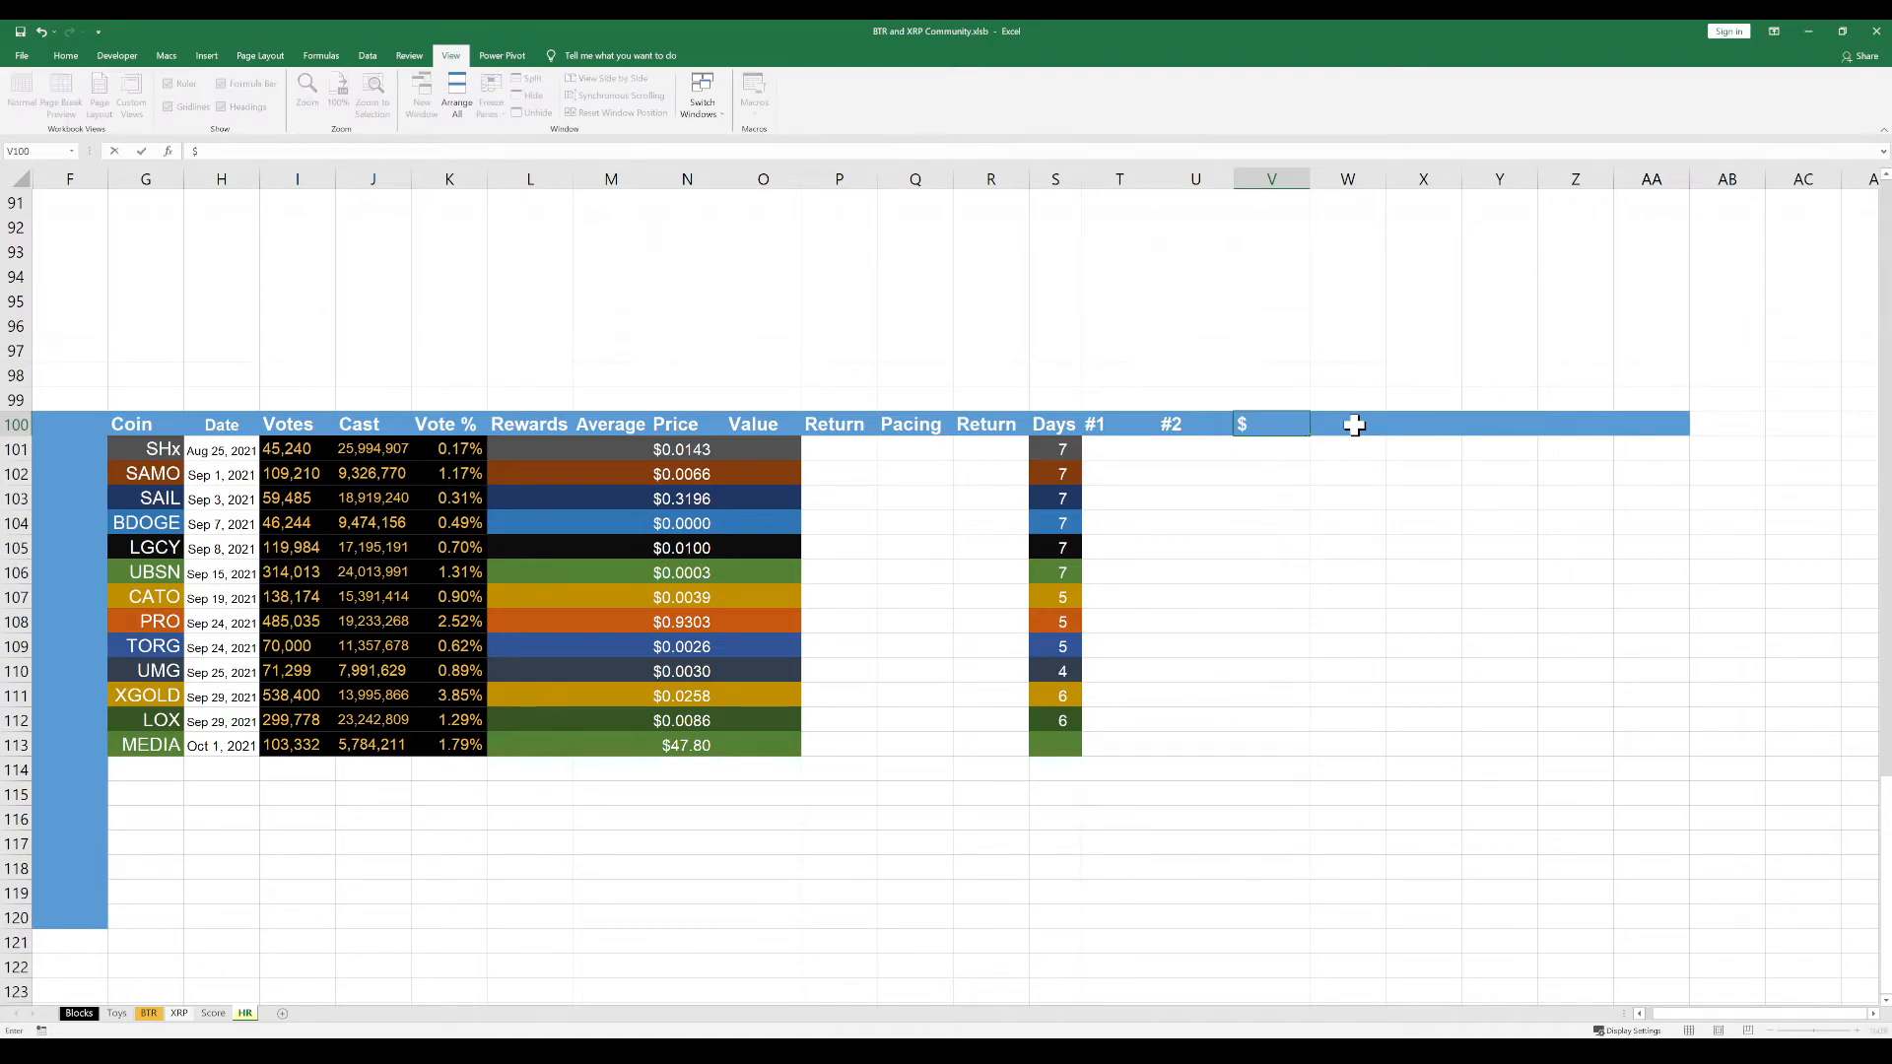
pyautogui.press('BackSpace')
pyautogui.write('#3')
pyautogui.press('Tab')
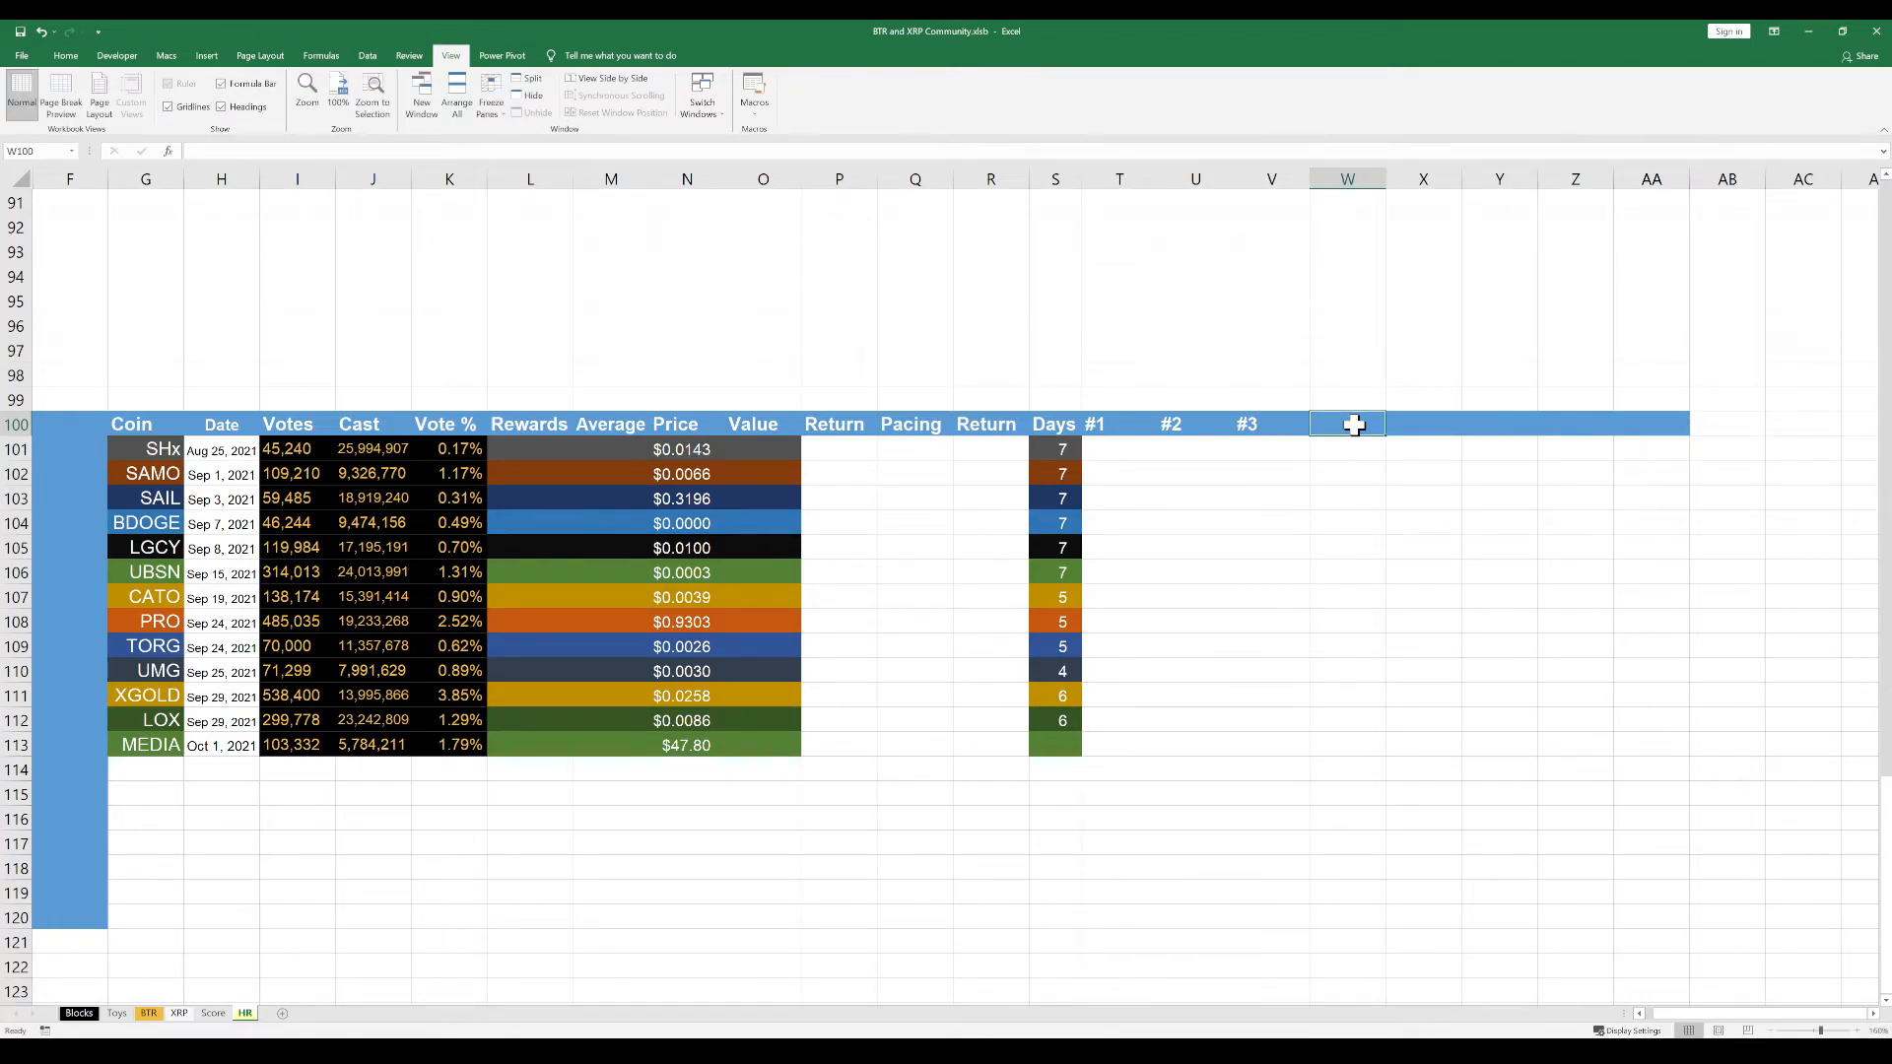
pyautogui.write('#4')
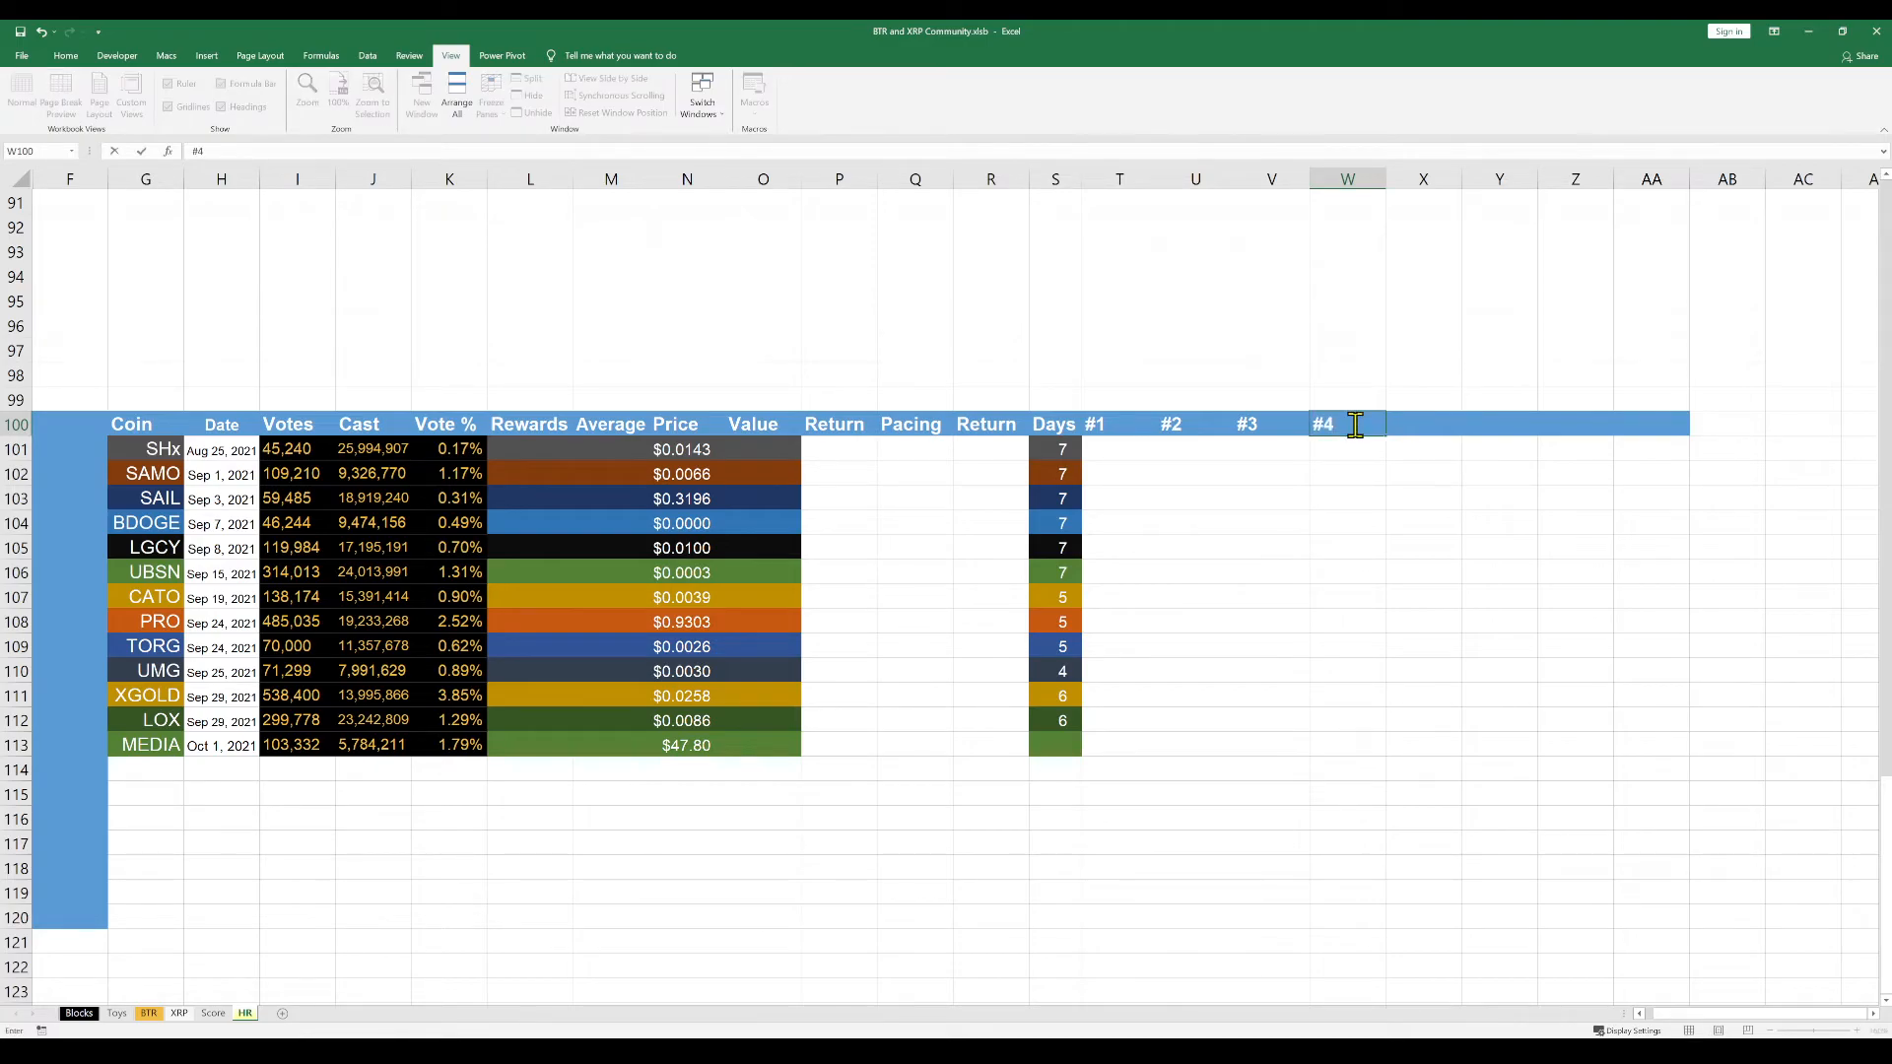
pyautogui.press('Tab')
pyautogui.write('#')
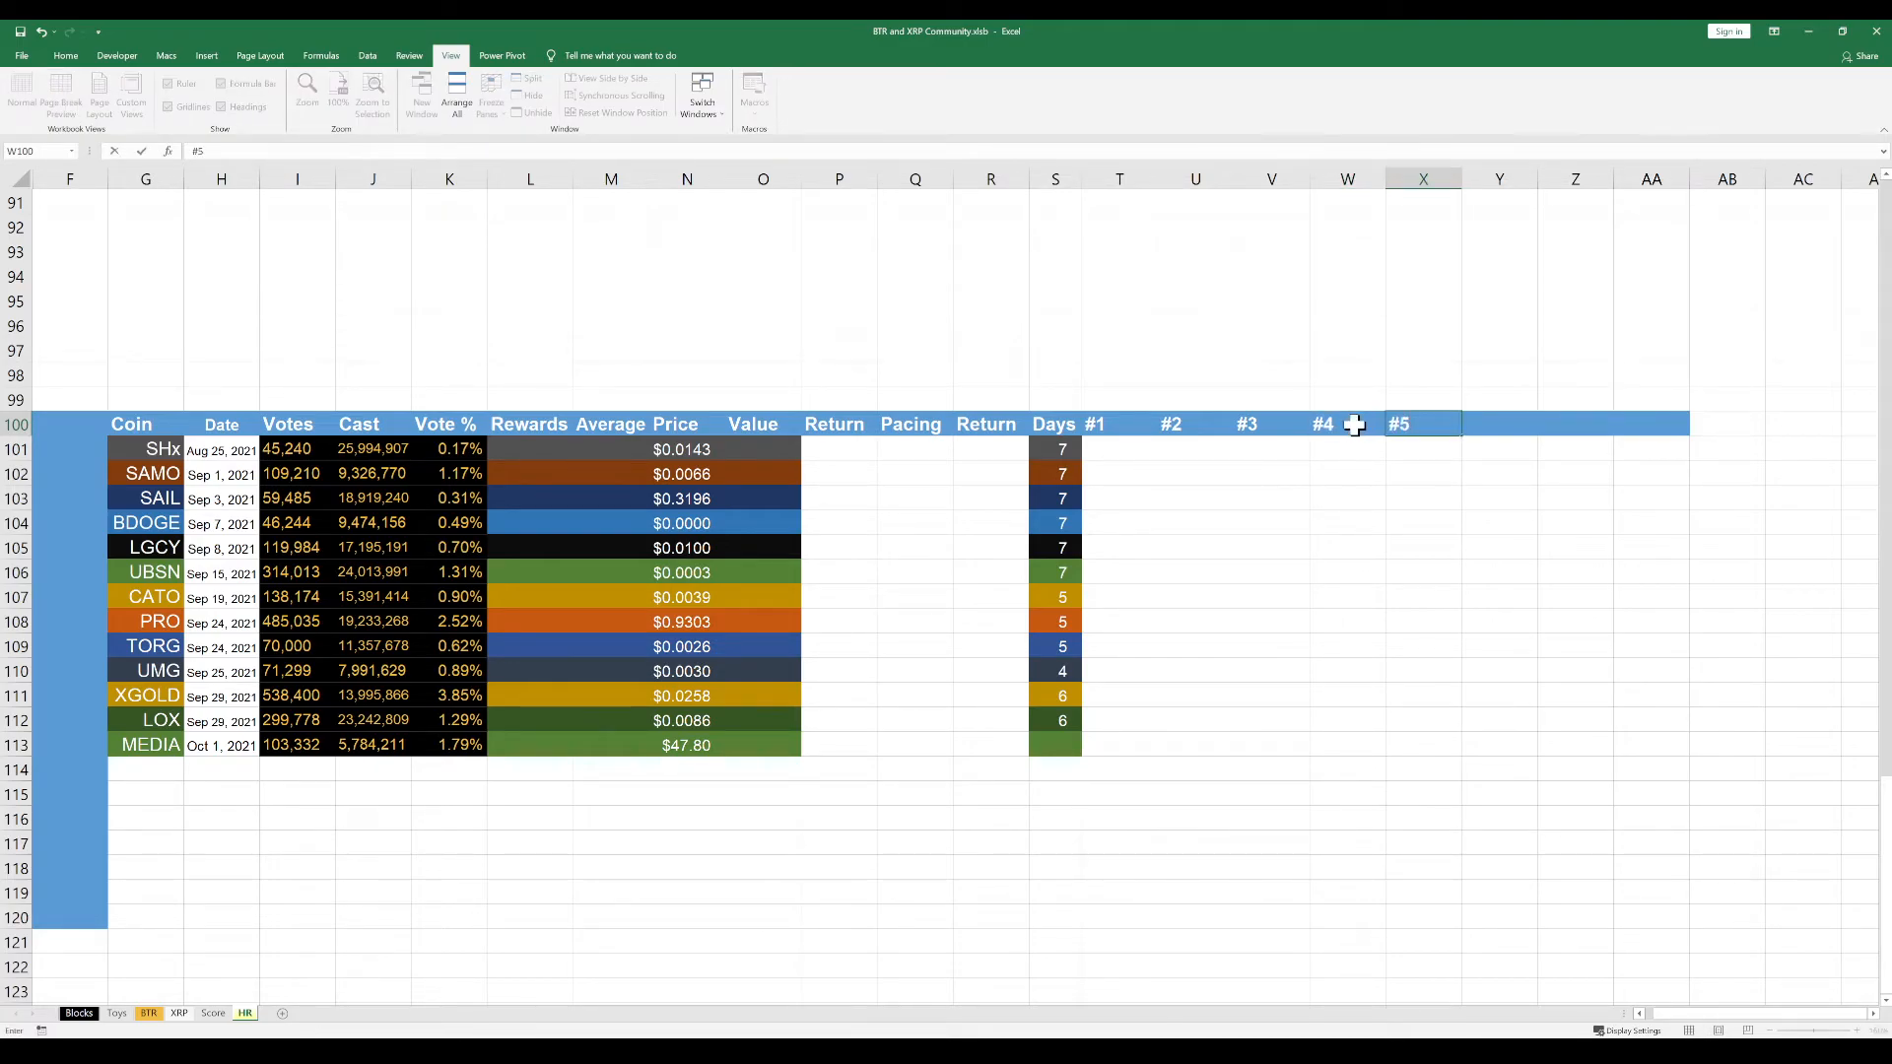
pyautogui.press('Tab')
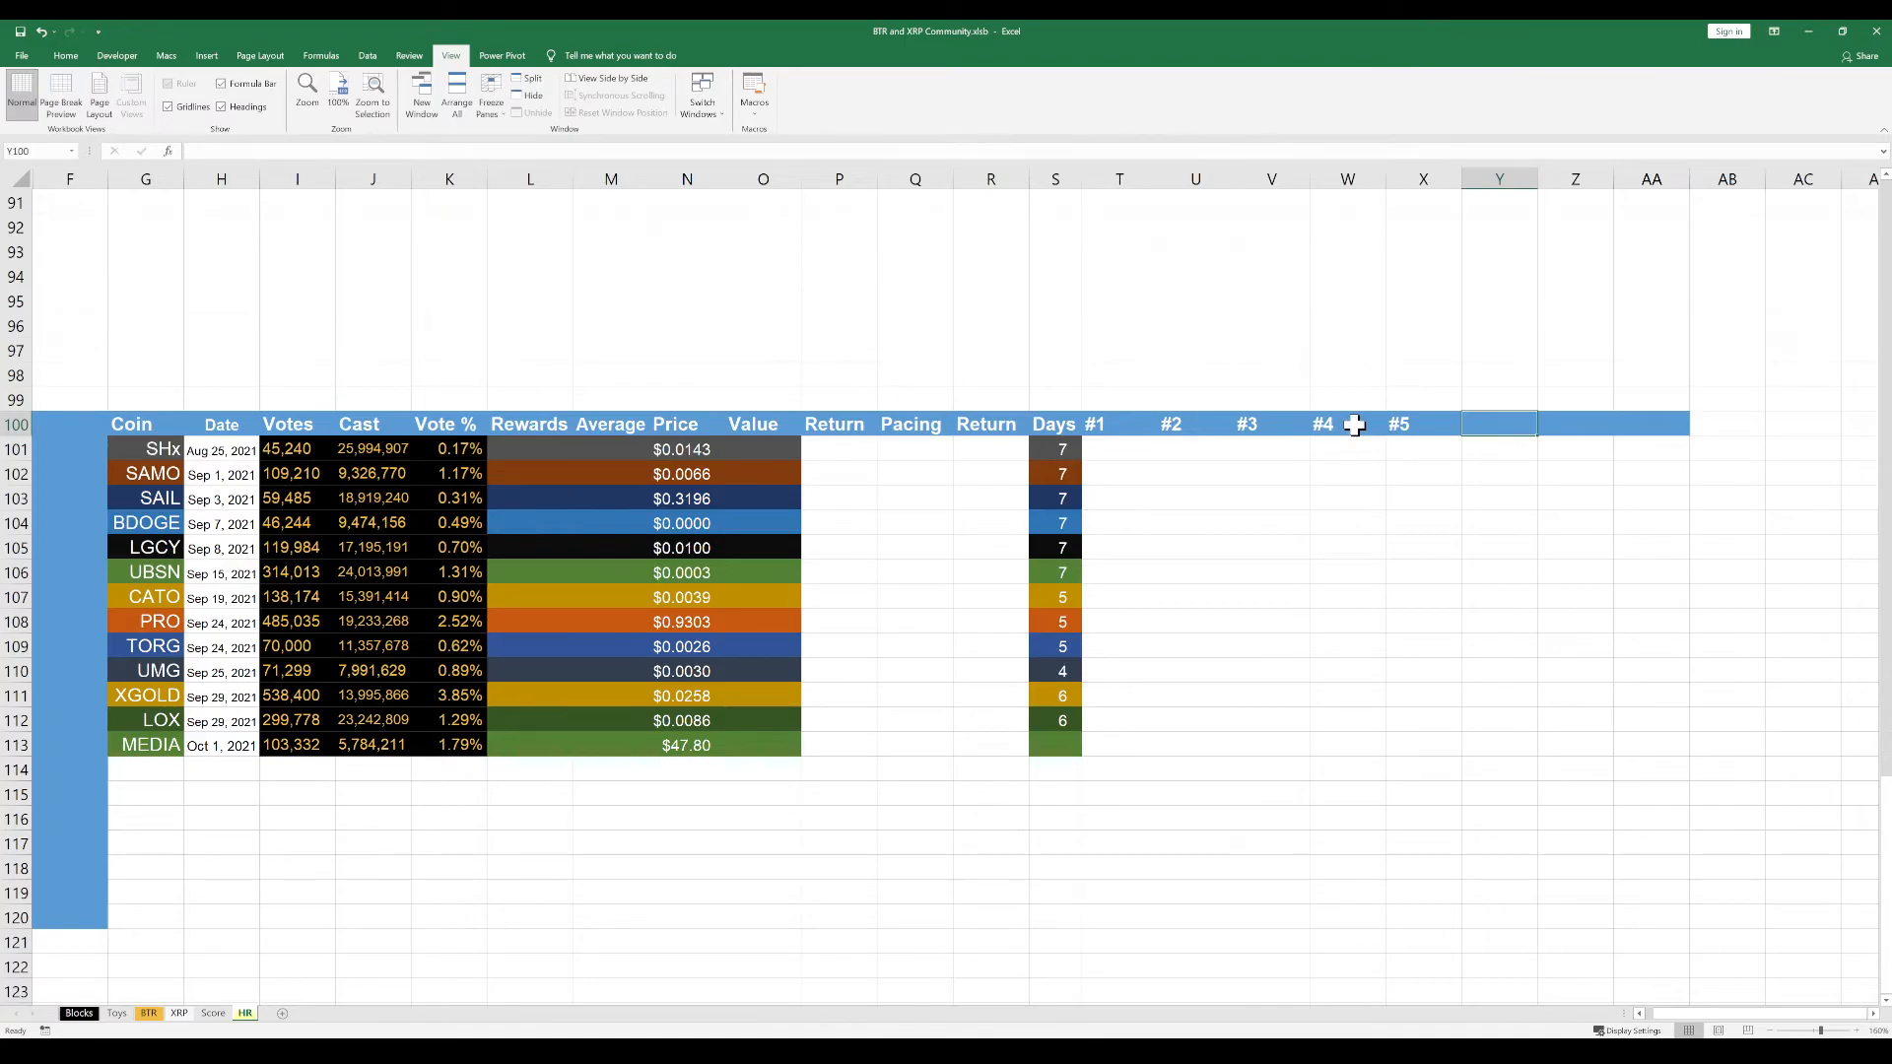
pyautogui.write('#6')
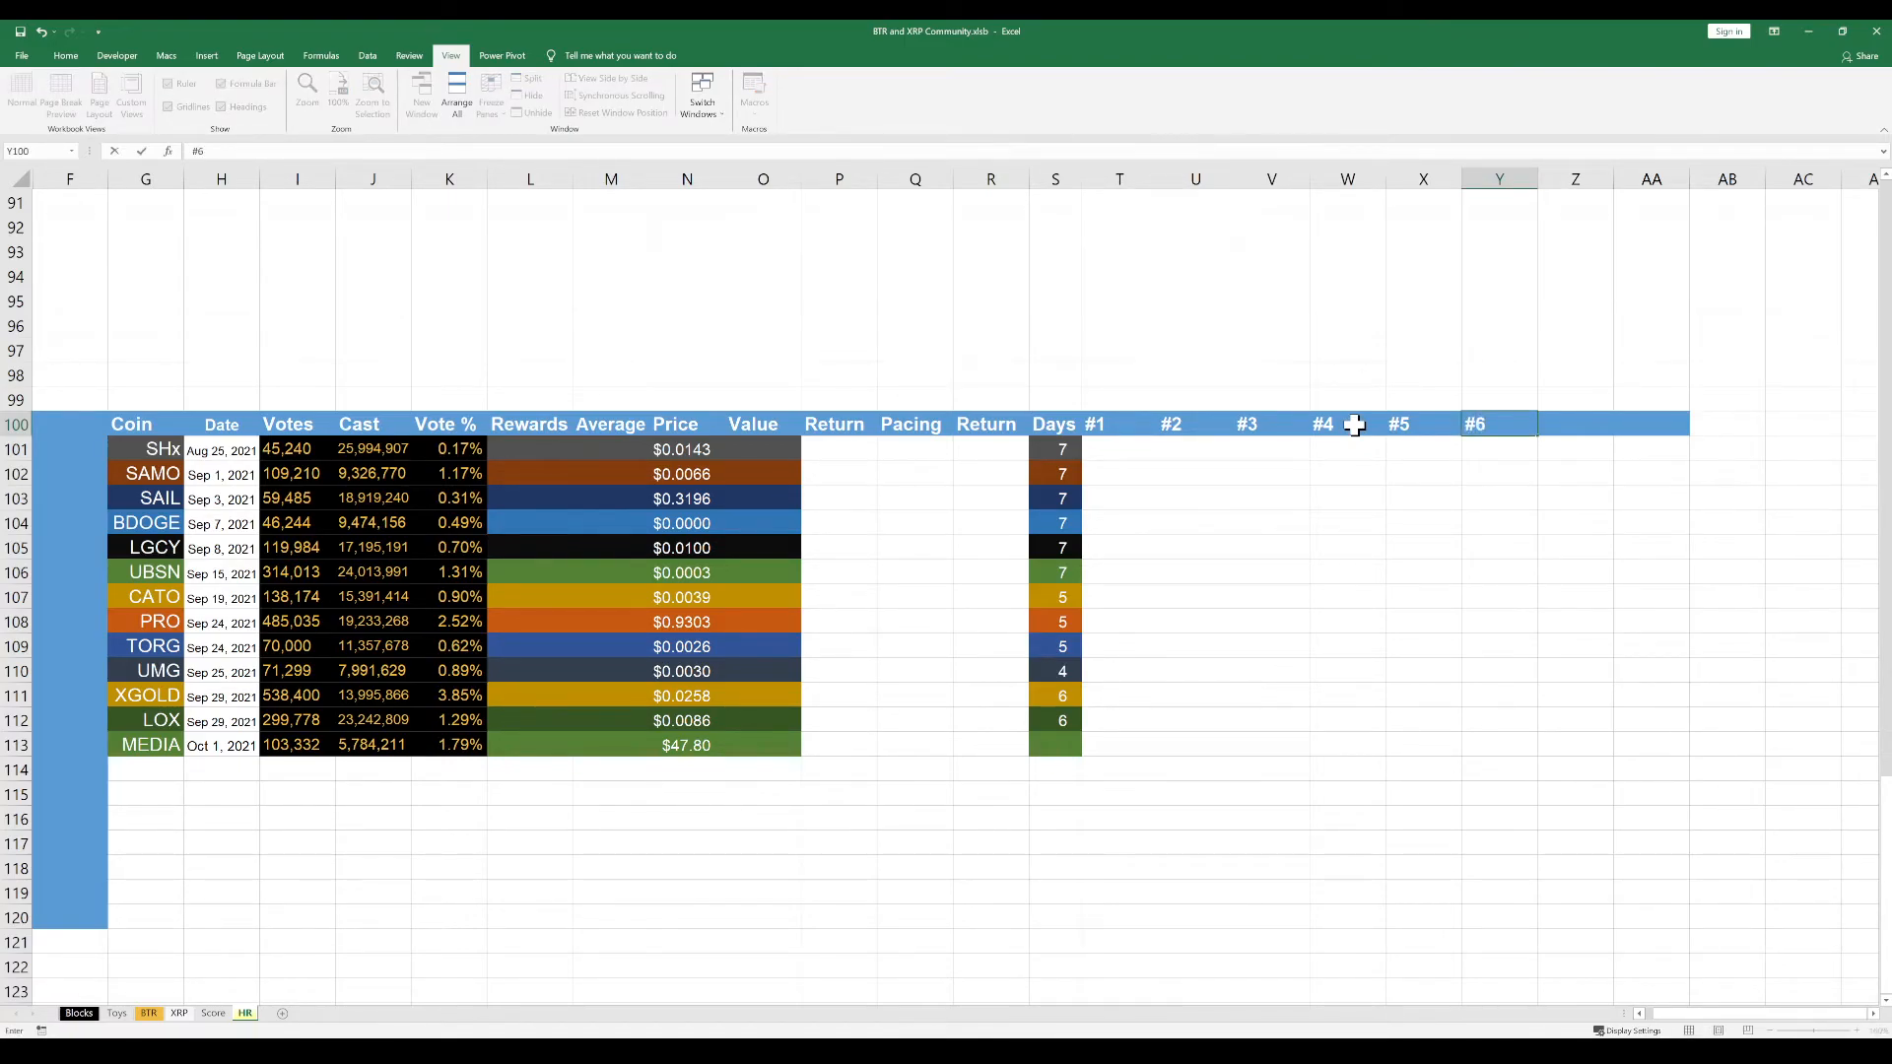
pyautogui.press('Tab')
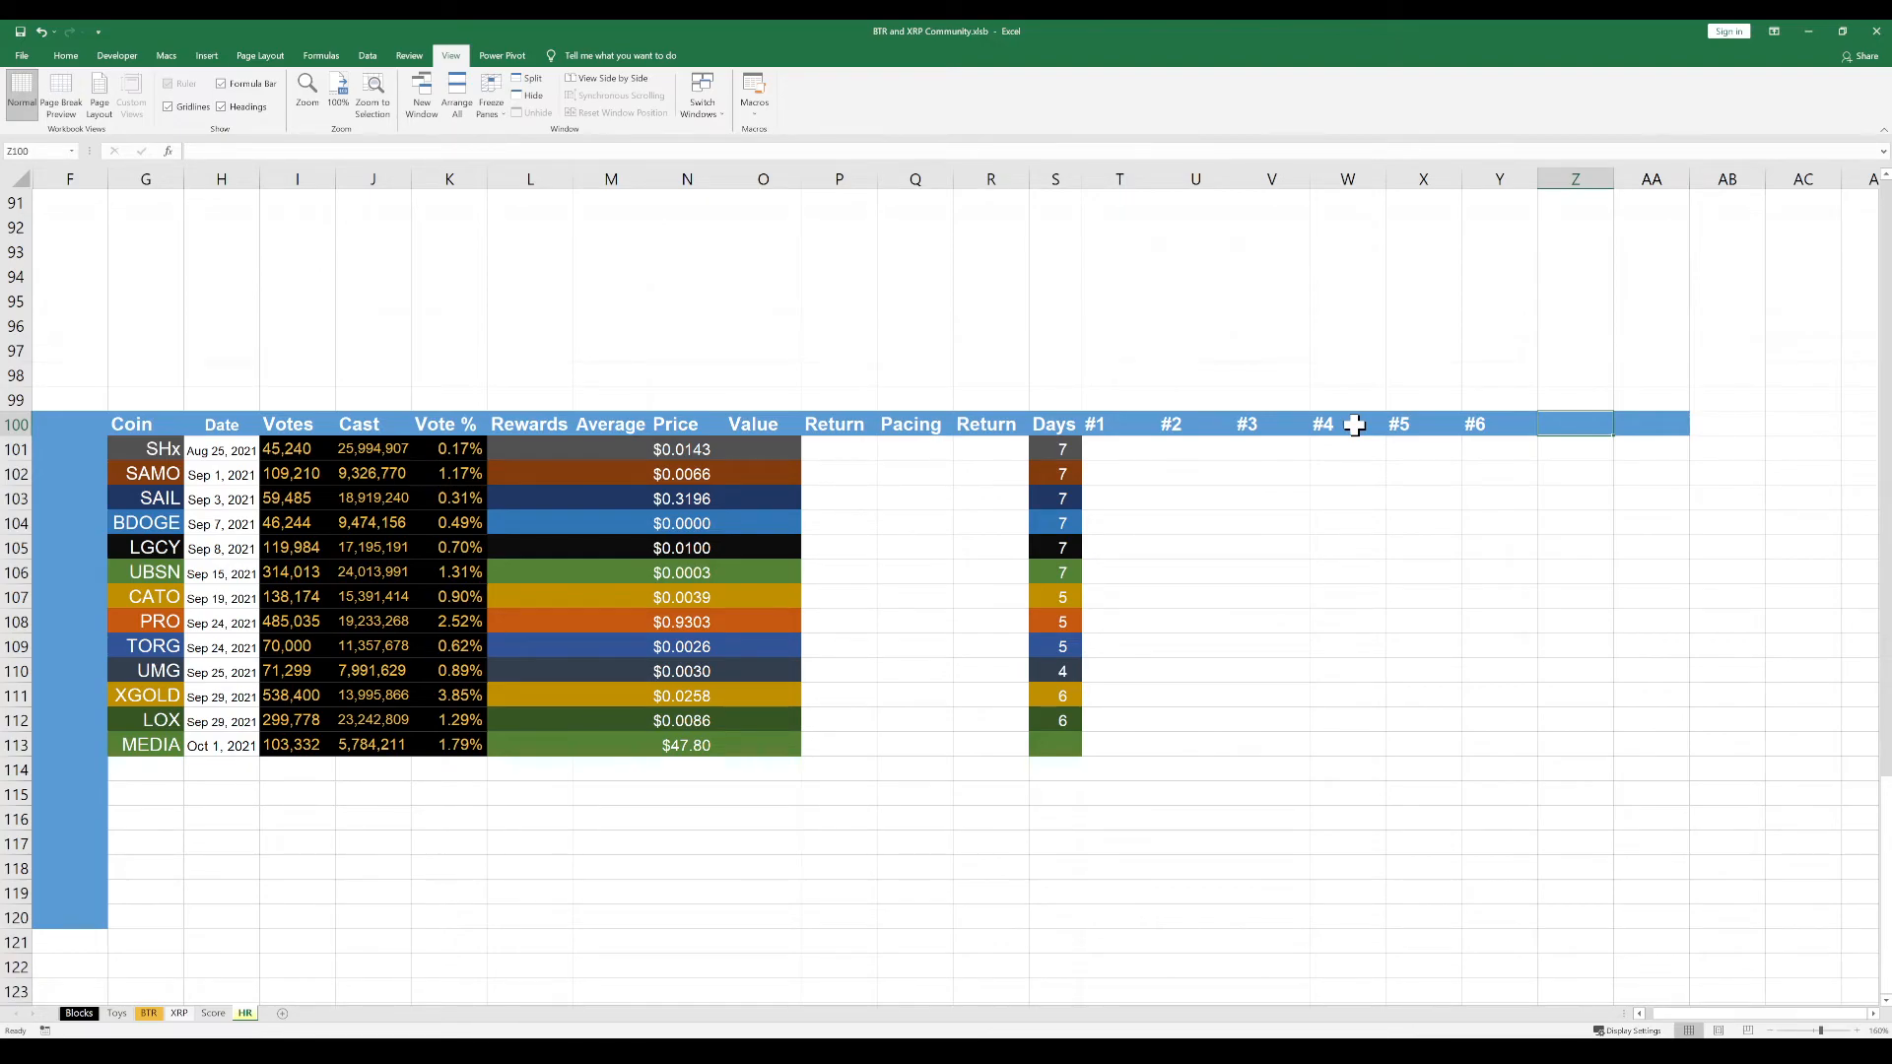
pyautogui.write('#7')
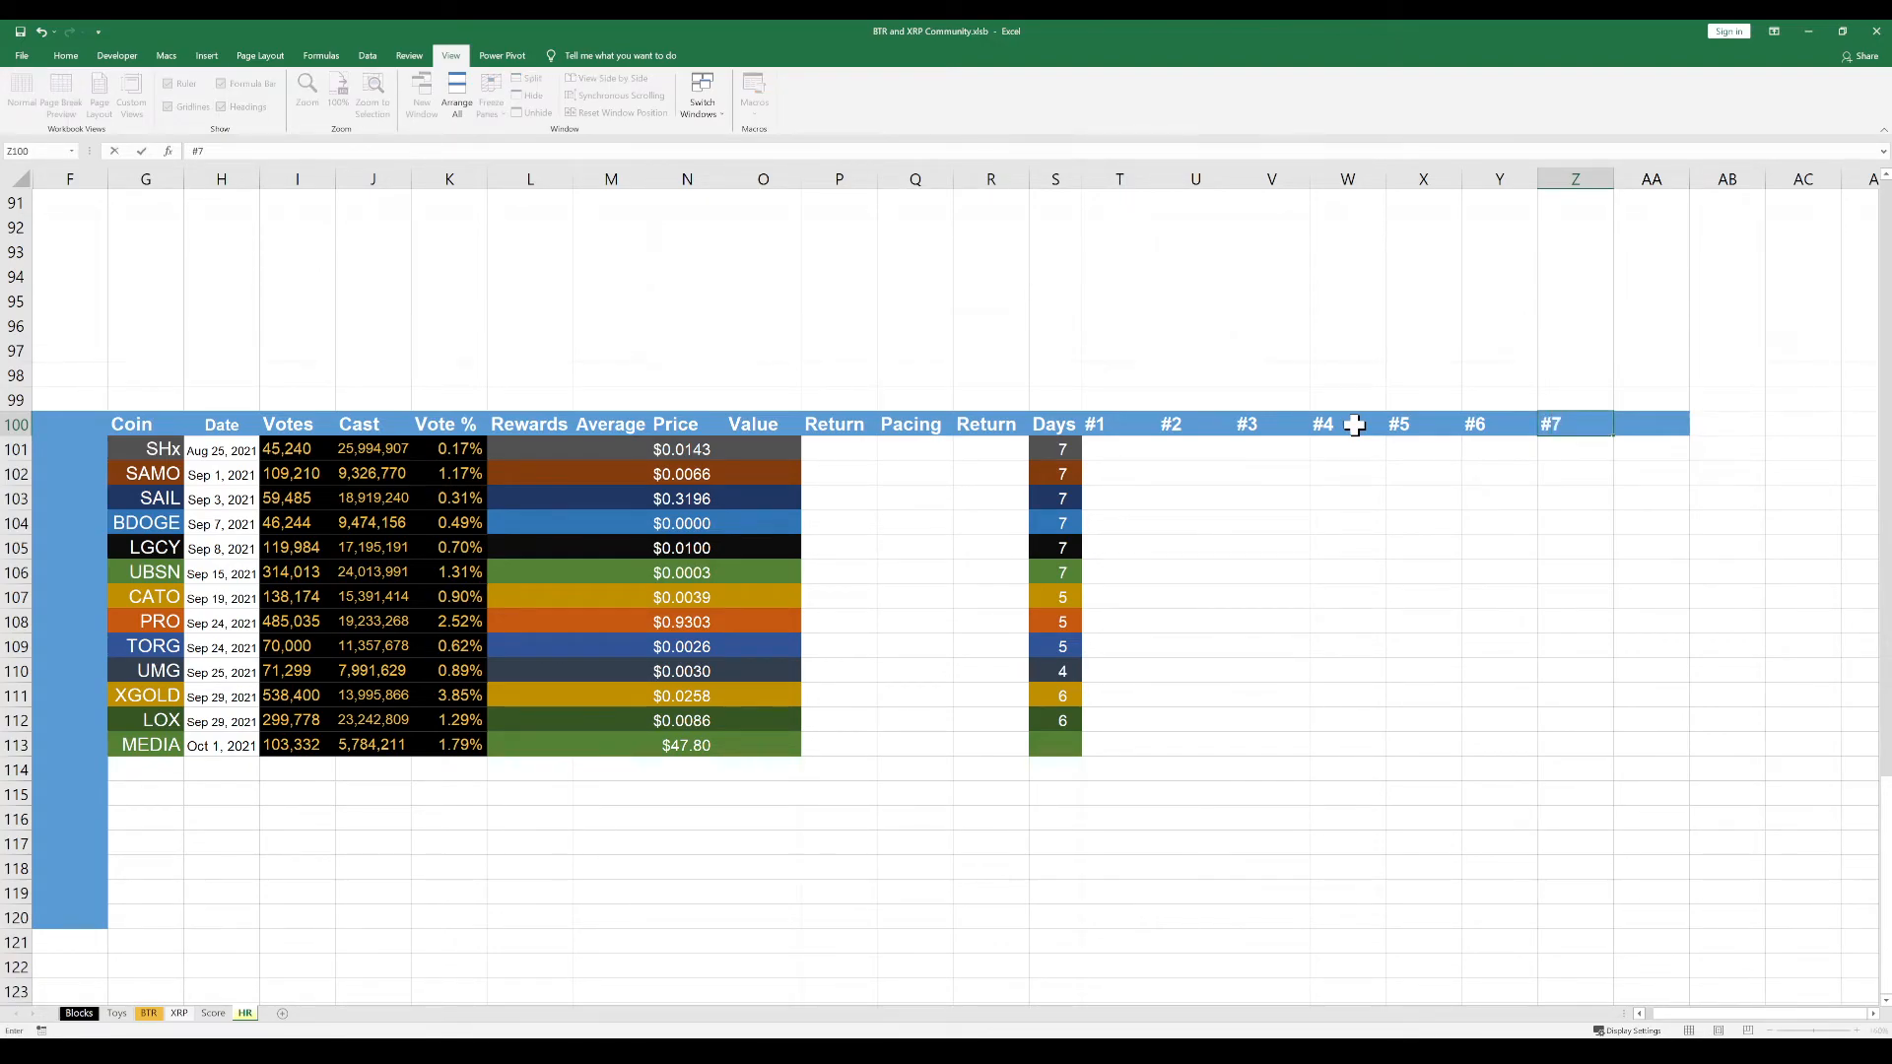
pyautogui.press('Tab')
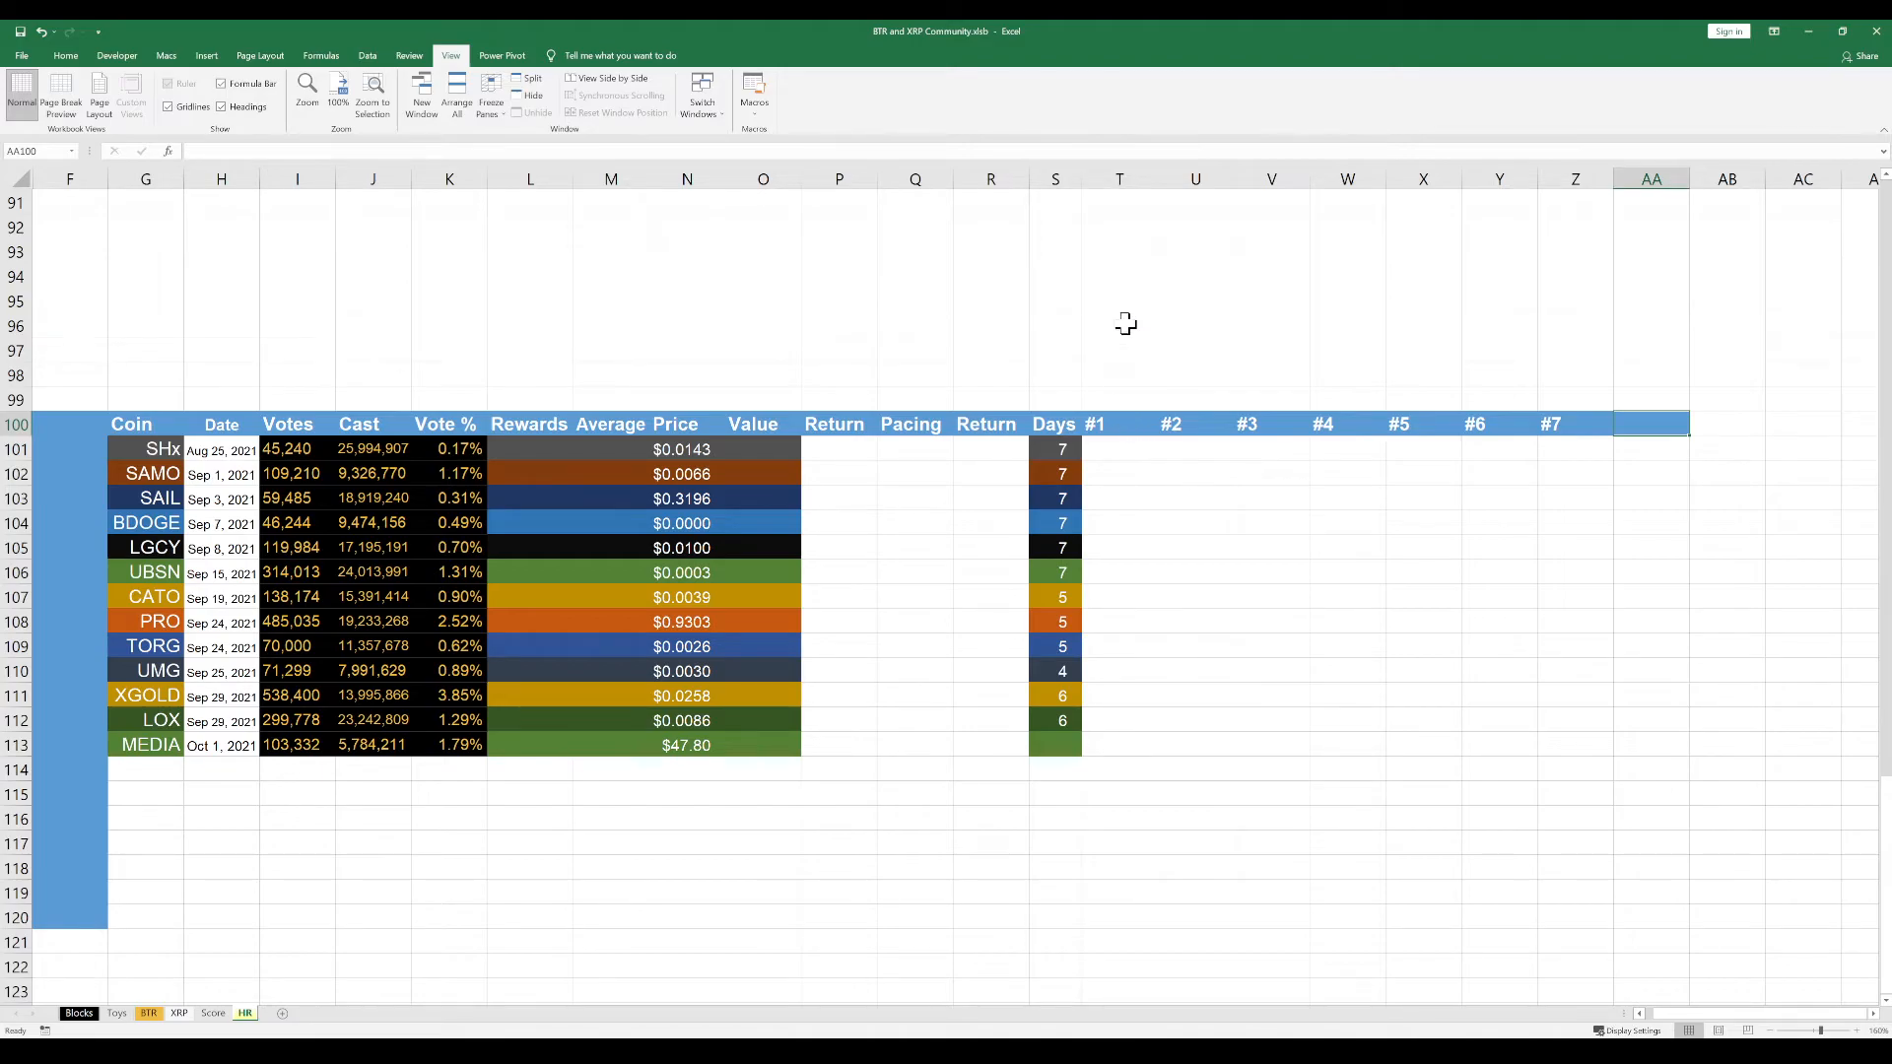
# Right-align columns T through Z and increase their indent by one level
pyautogui.click(1125, 178)
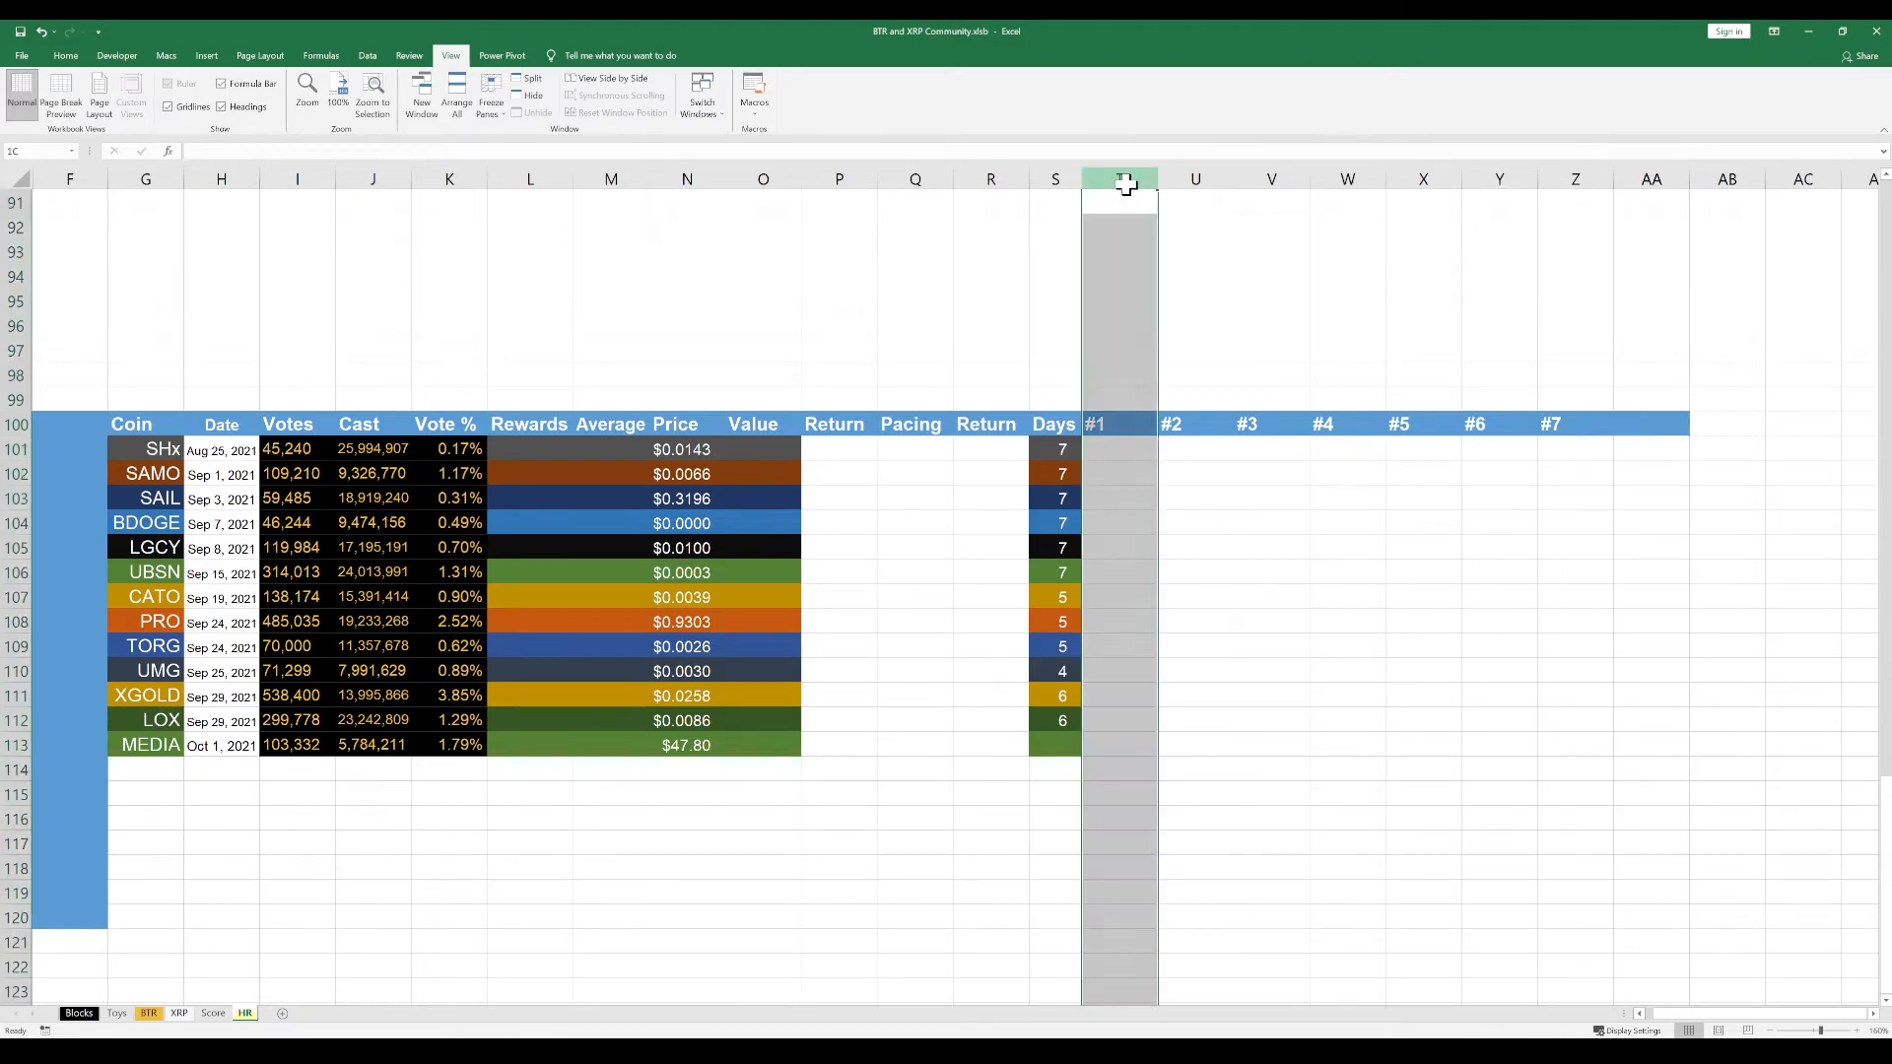
pyautogui.moveTo(1127, 186); pyautogui.dragTo(1557, 179)
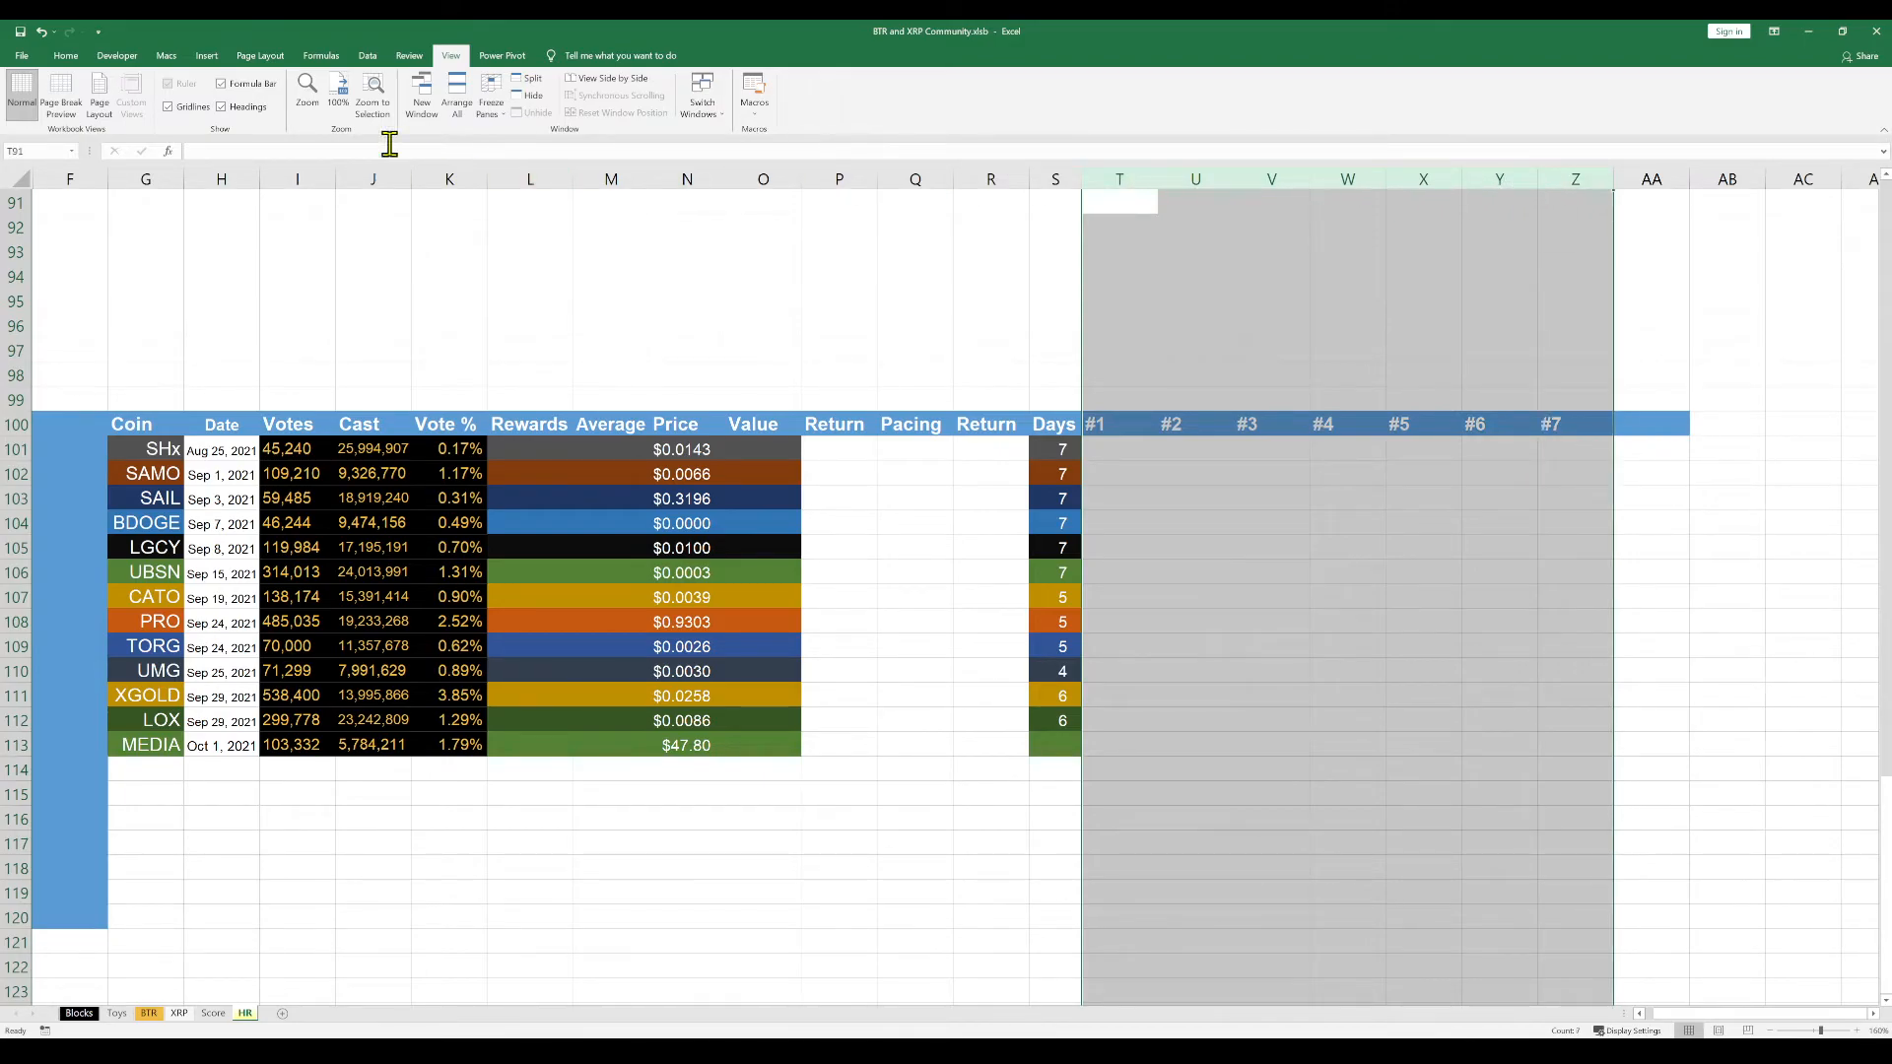
pyautogui.click(69, 56)
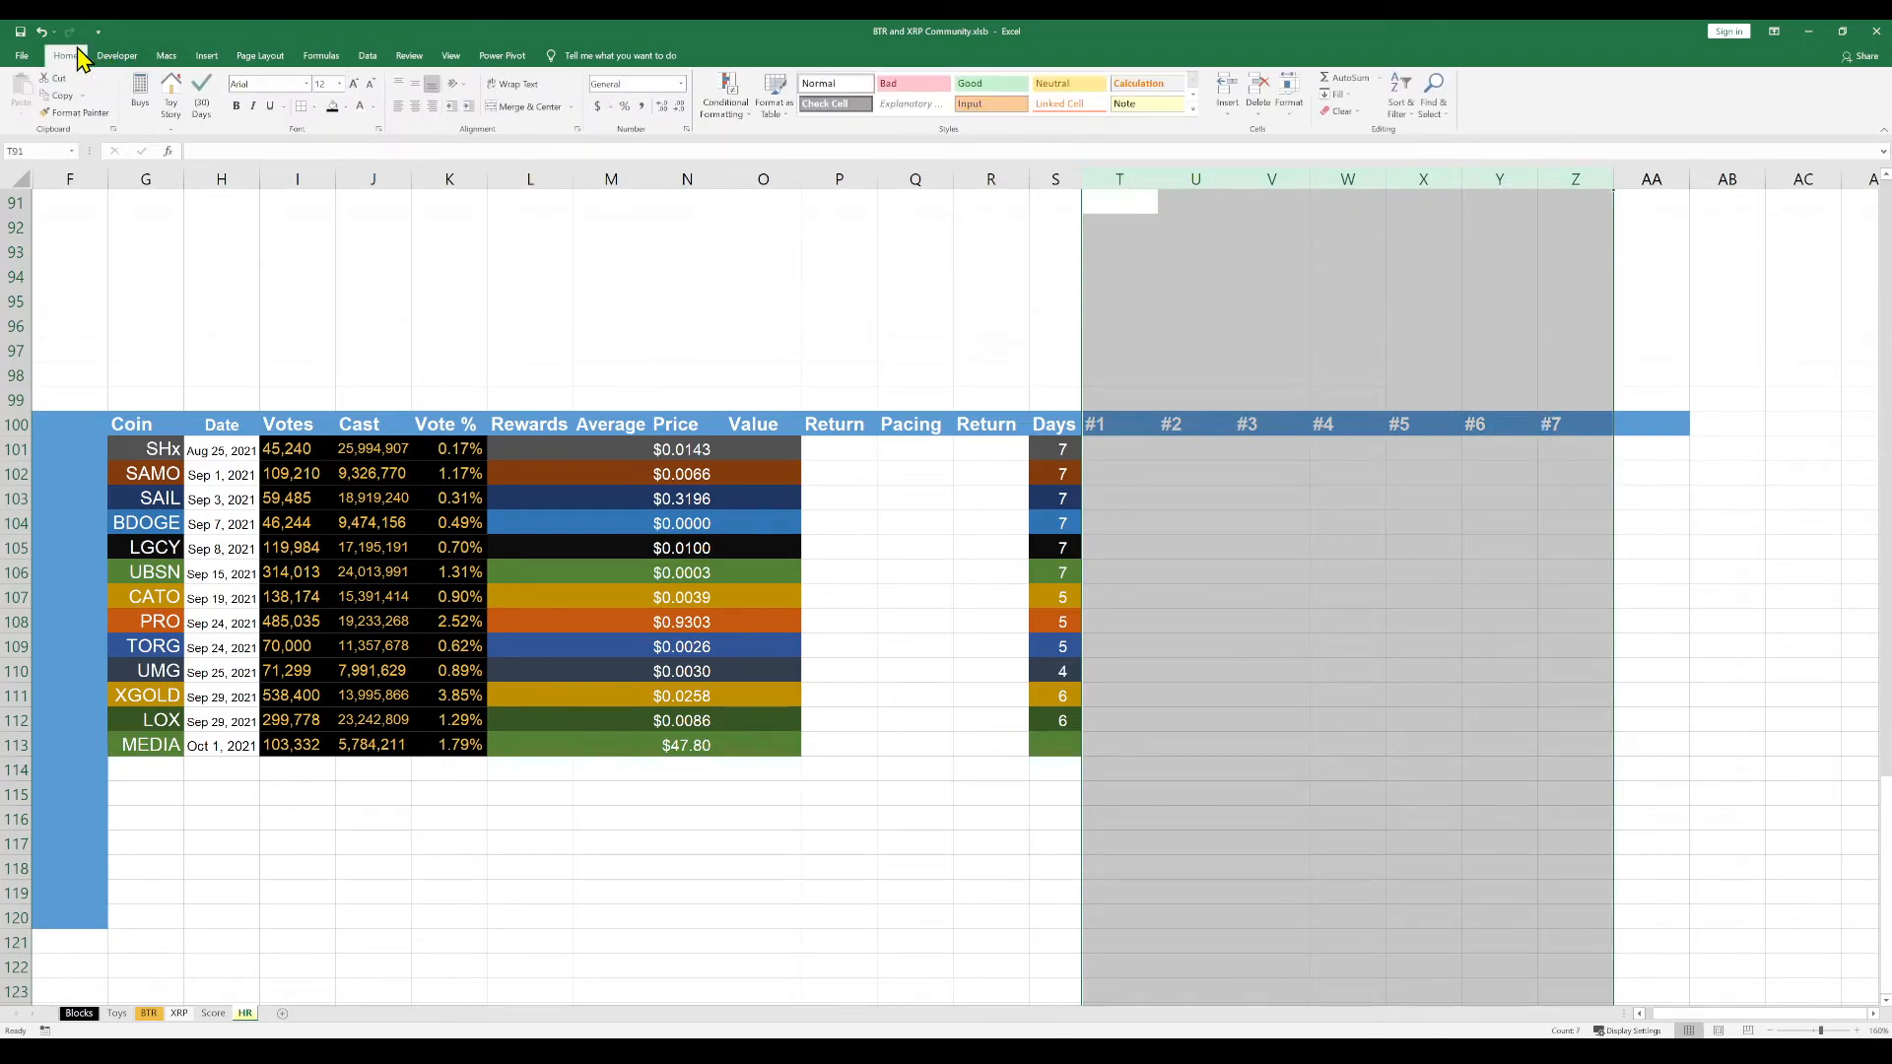
pyautogui.click(433, 109)
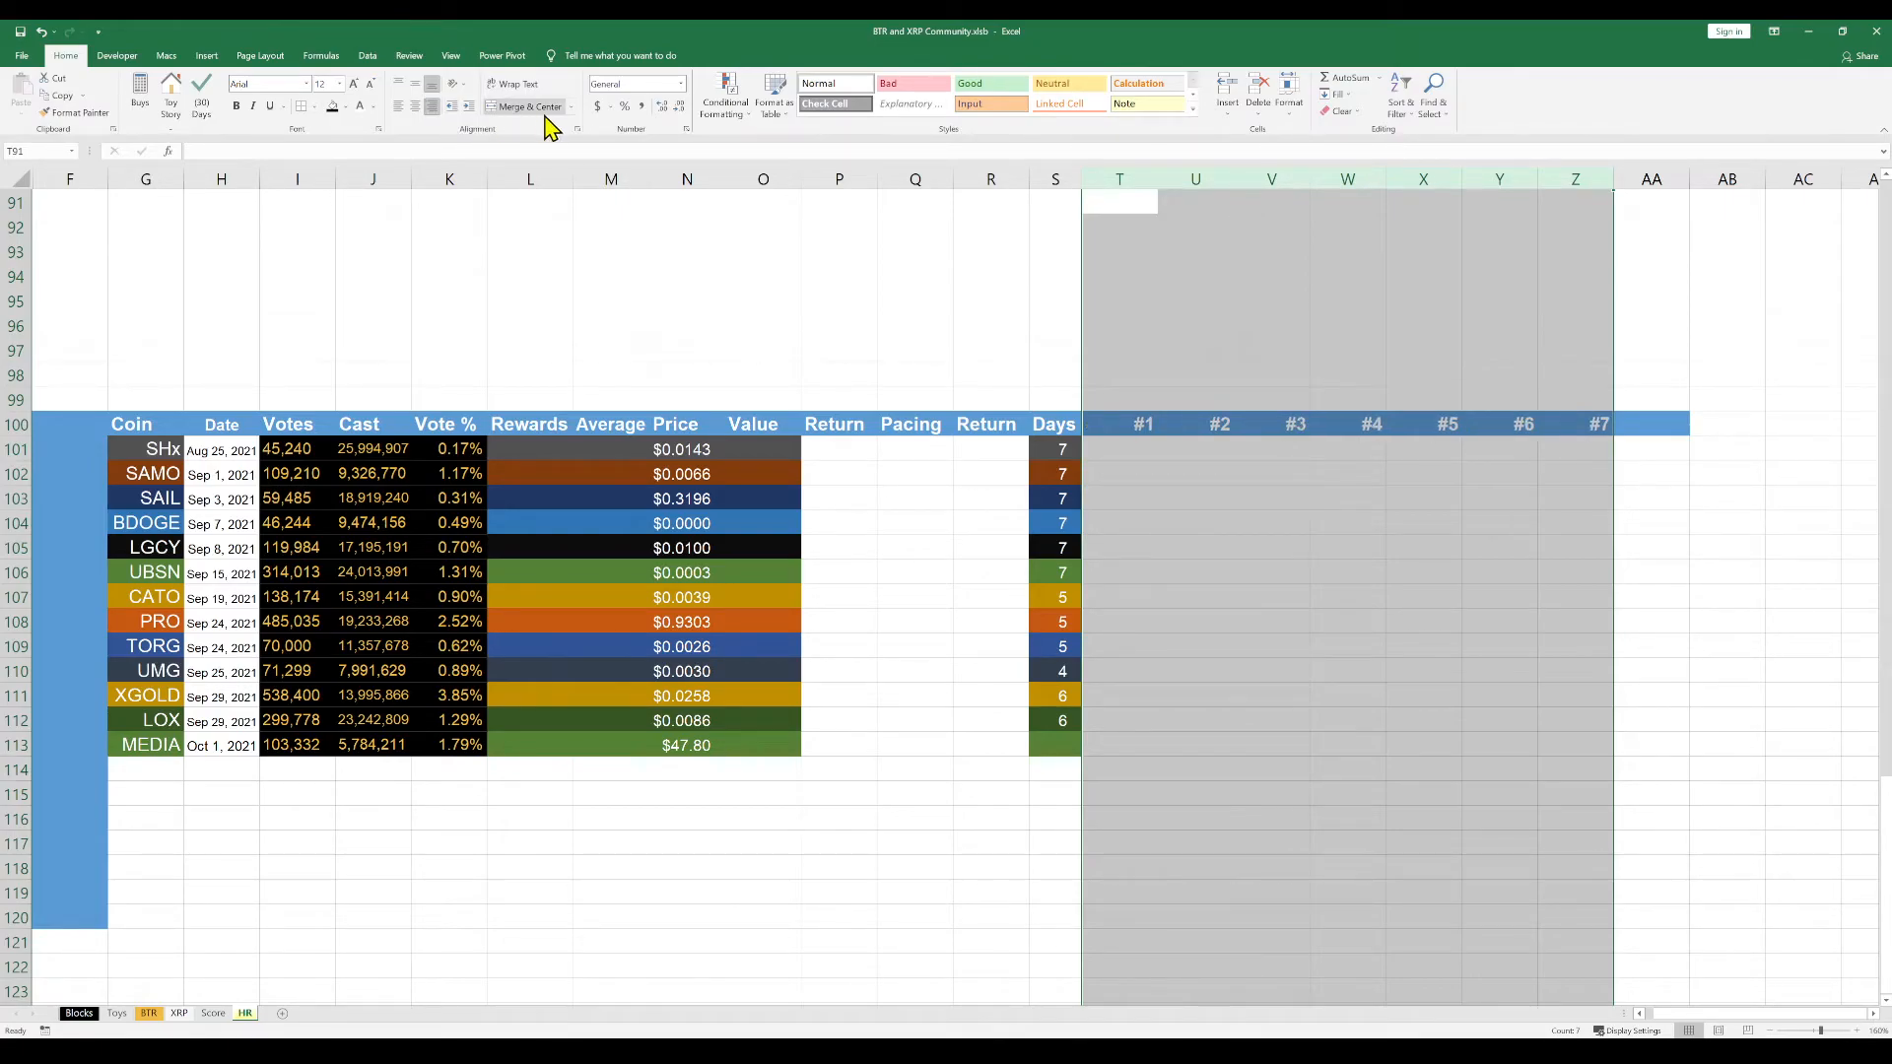
pyautogui.click(469, 106)
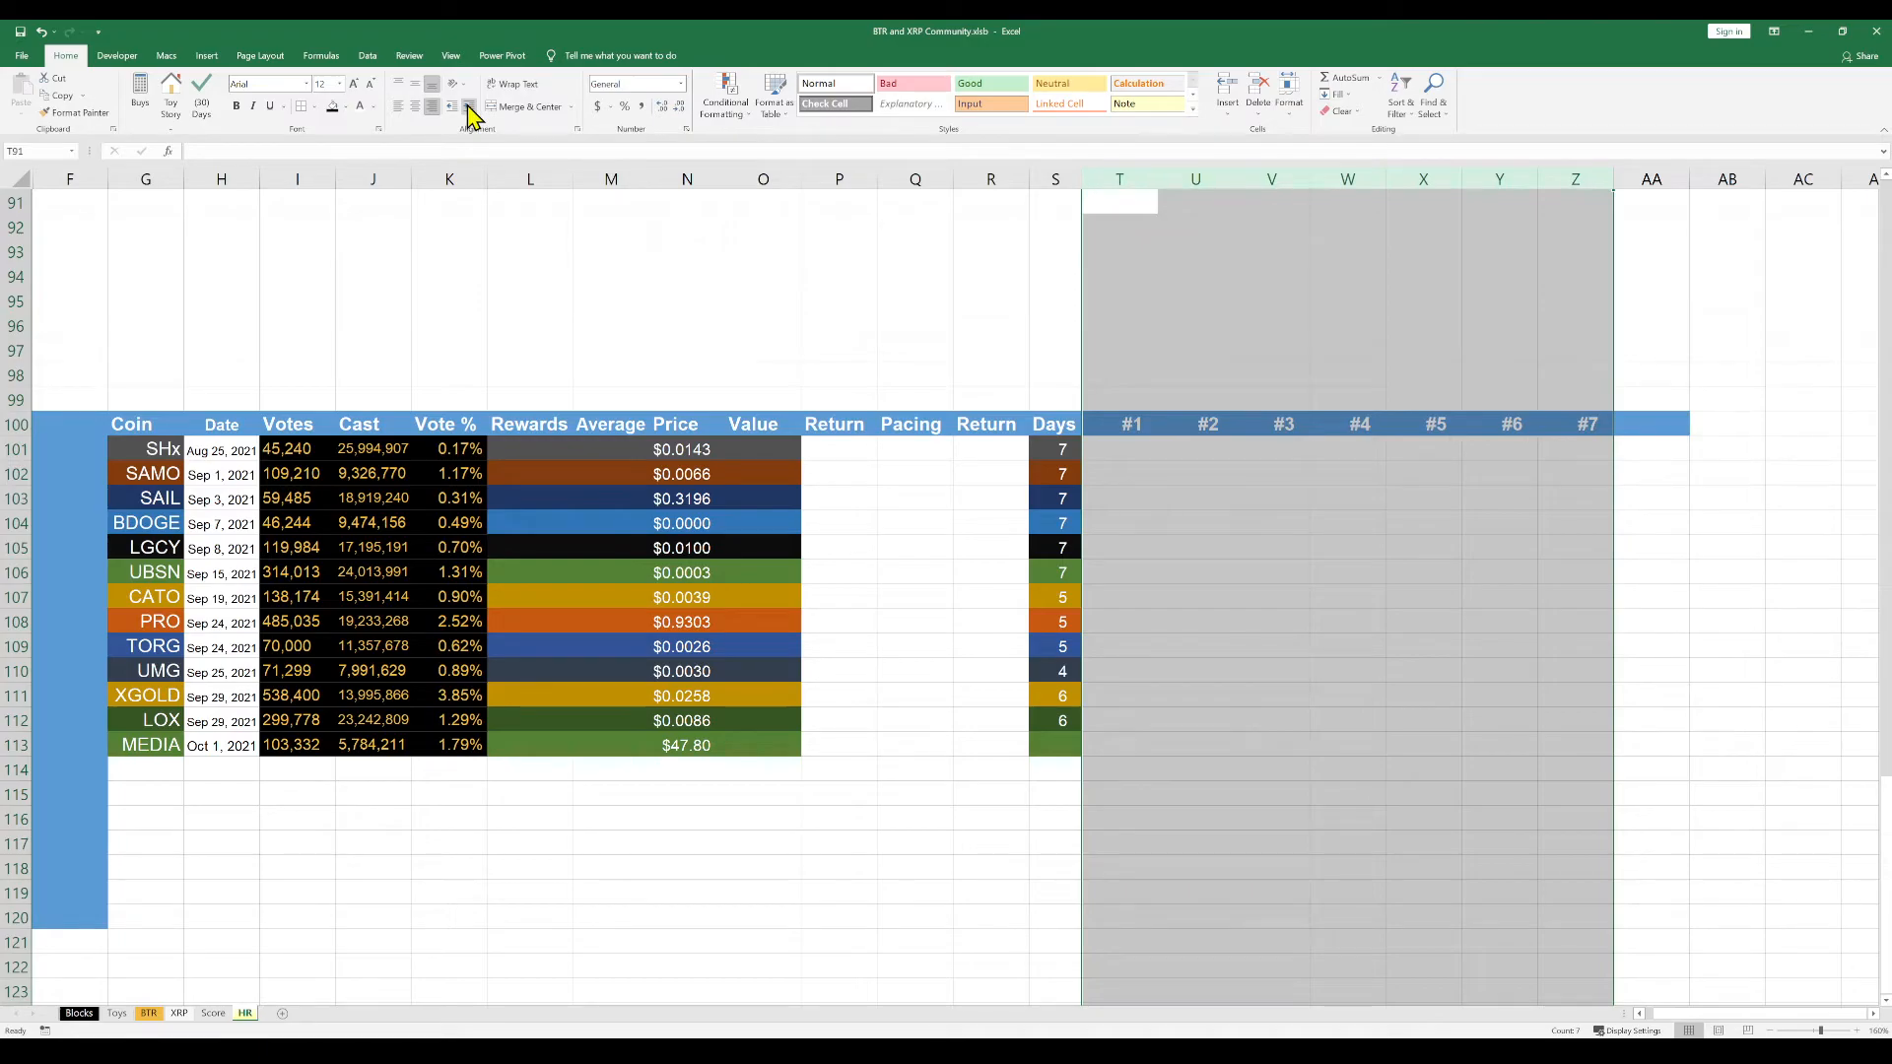
pyautogui.click(1197, 472)
pyautogui.click(1111, 450)
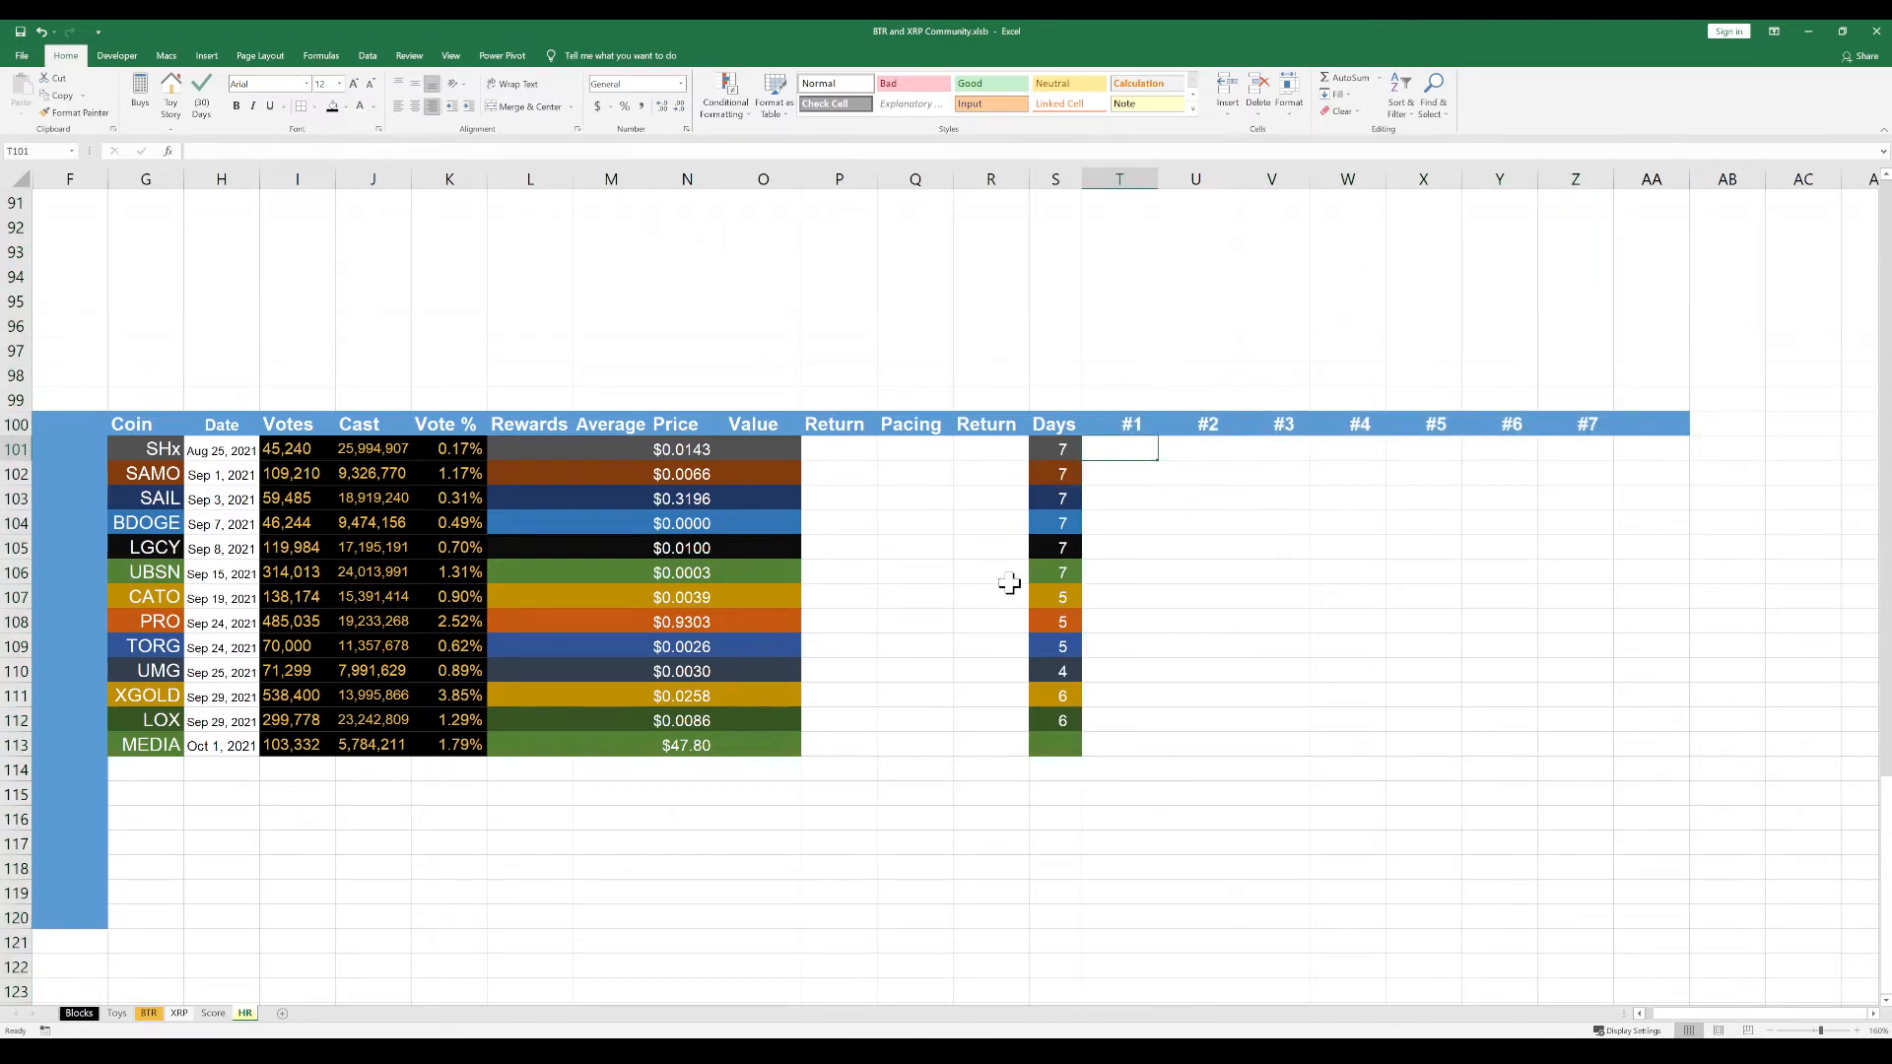
# Copy only the cell formatting of the coin names in G101:G113 onto the empty cells G116:G128
pyautogui.scroll(4, 1010, 583)
pyautogui.scroll(-5, 1009, 584)
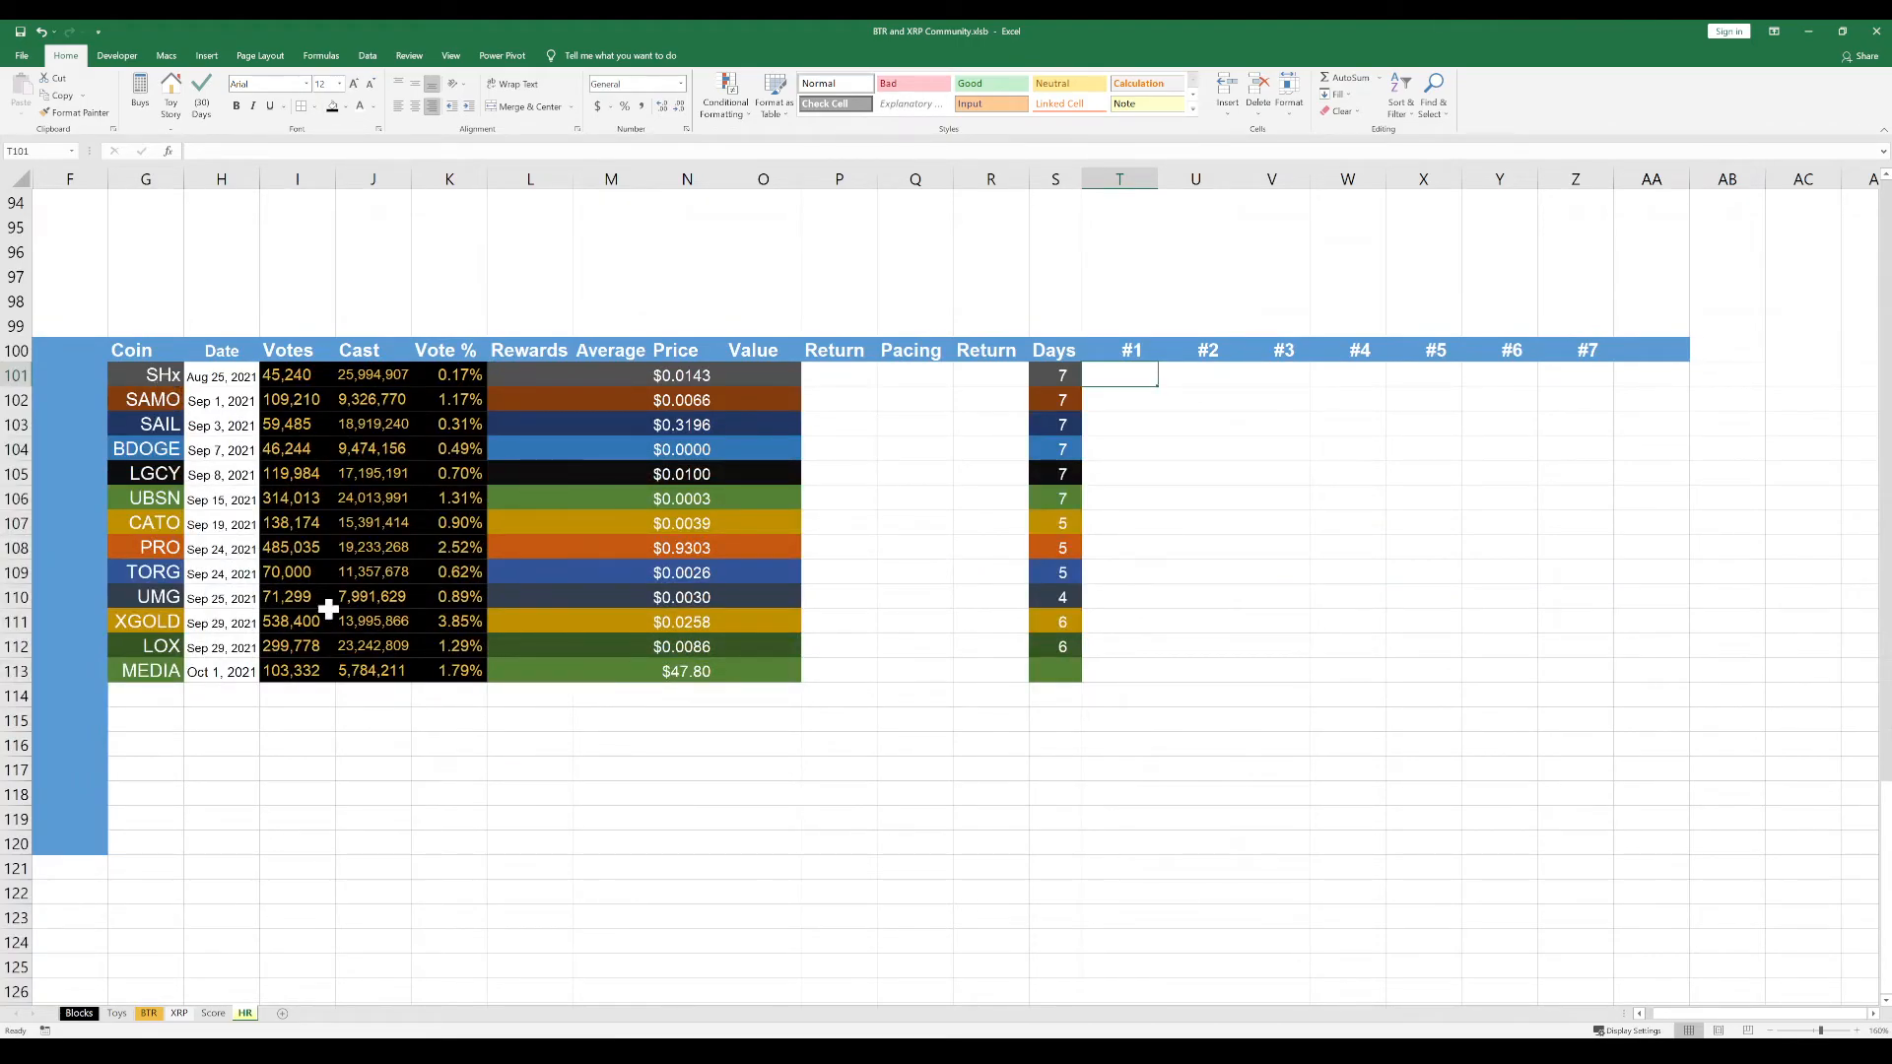
pyautogui.moveTo(139, 376); pyautogui.dragTo(147, 669)
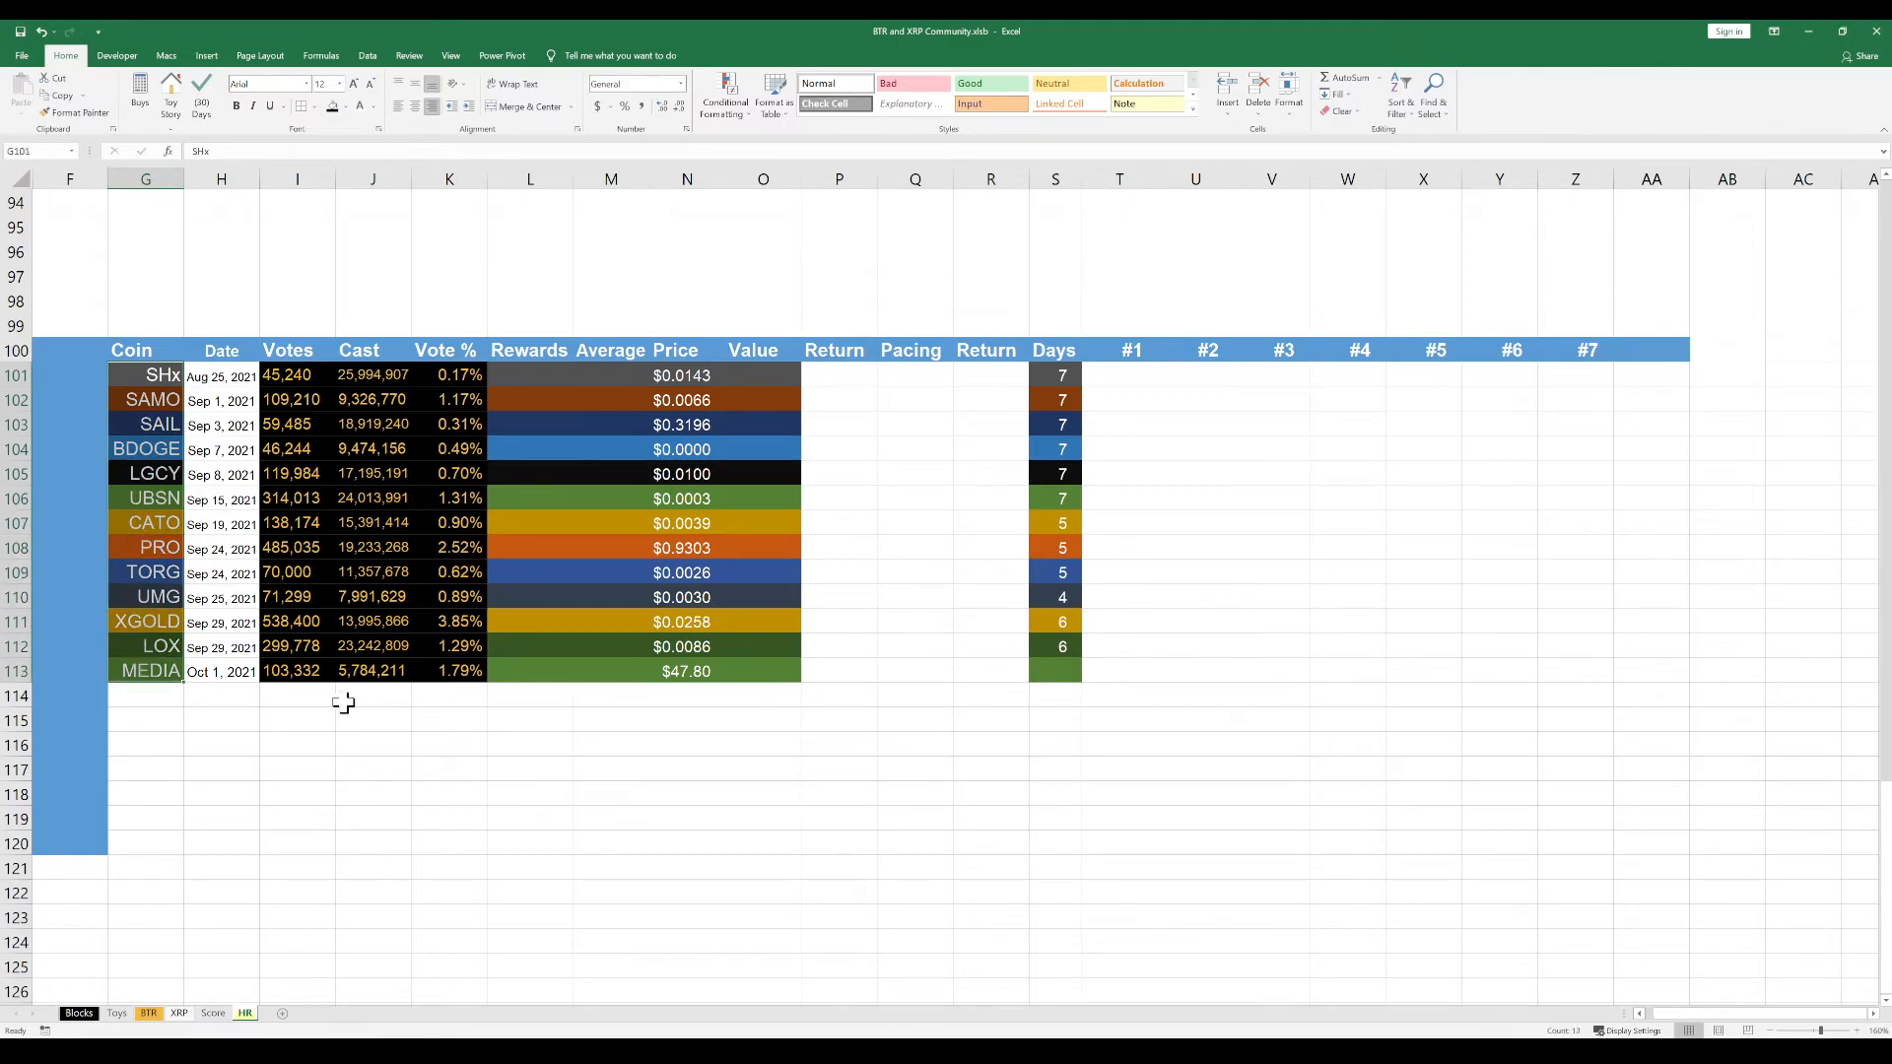
pyautogui.hotkey('ctrl', 'c')
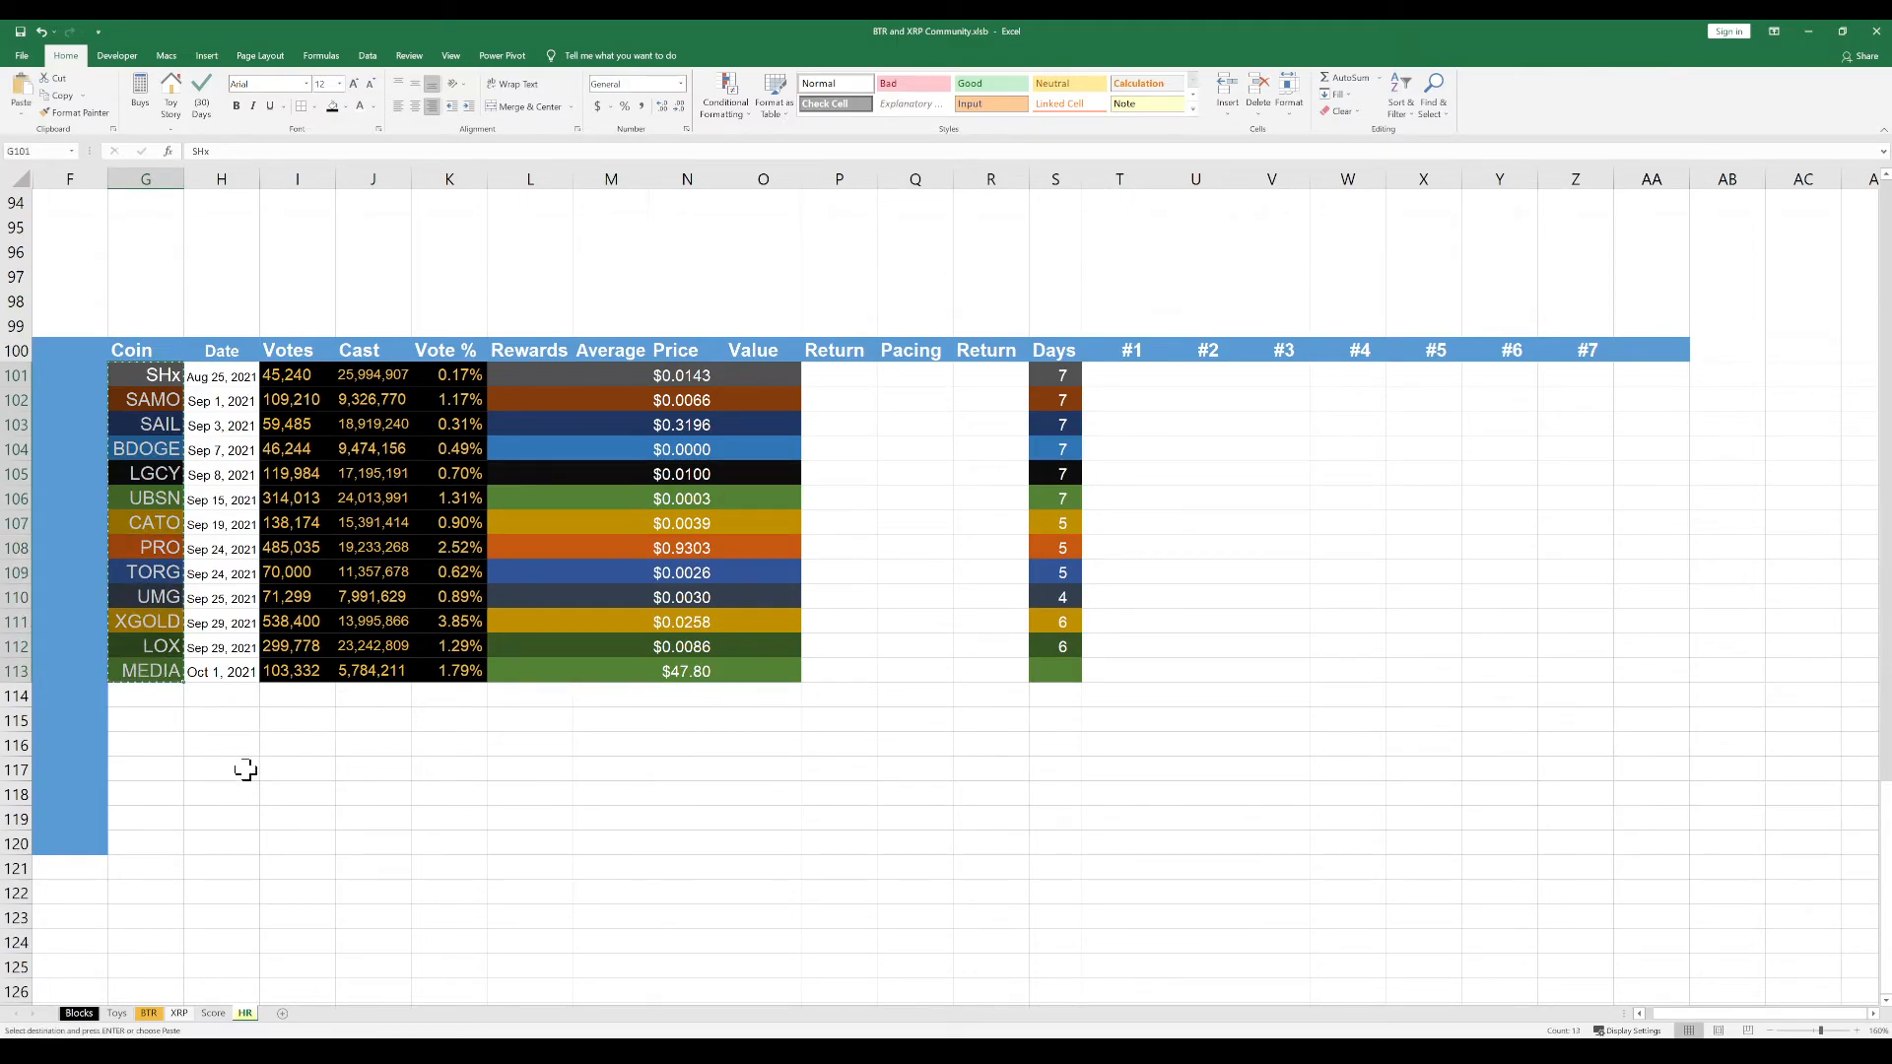
pyautogui.click(157, 745)
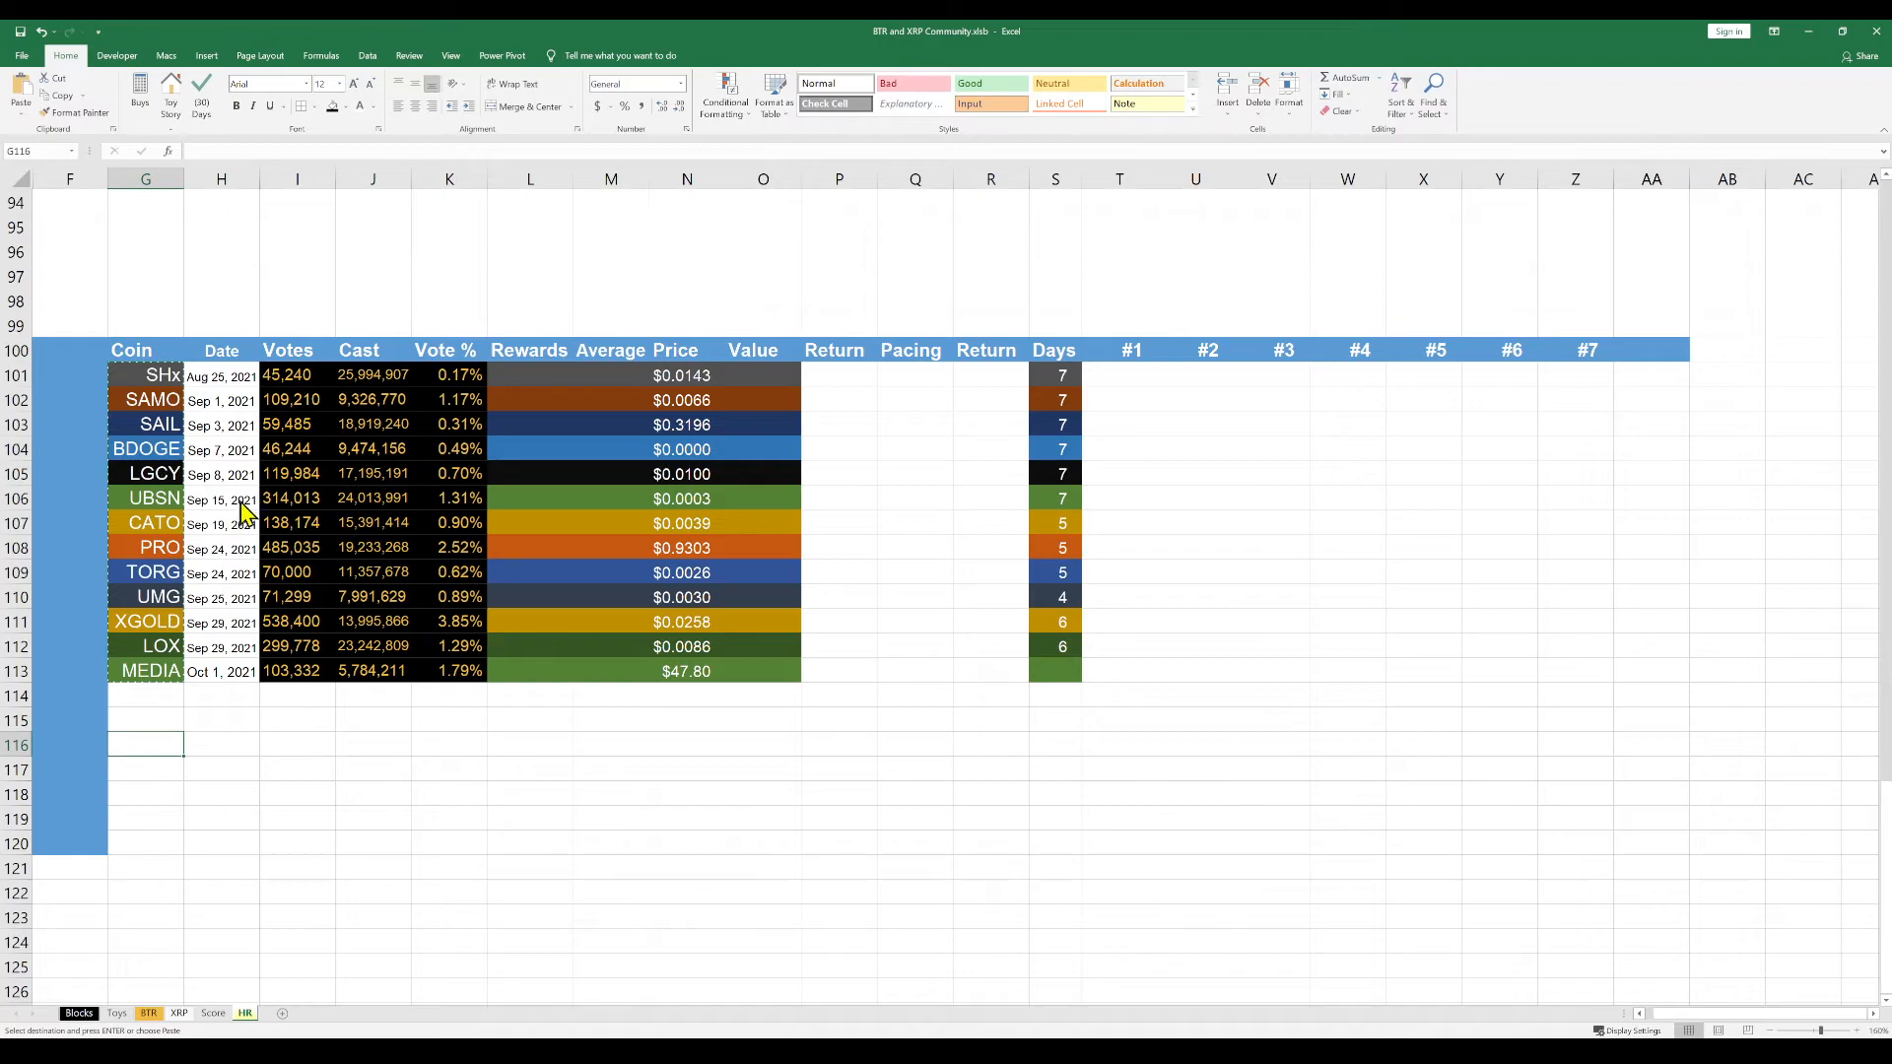
pyautogui.hotkey('ctrl', 'v')
pyautogui.click(695, 840)
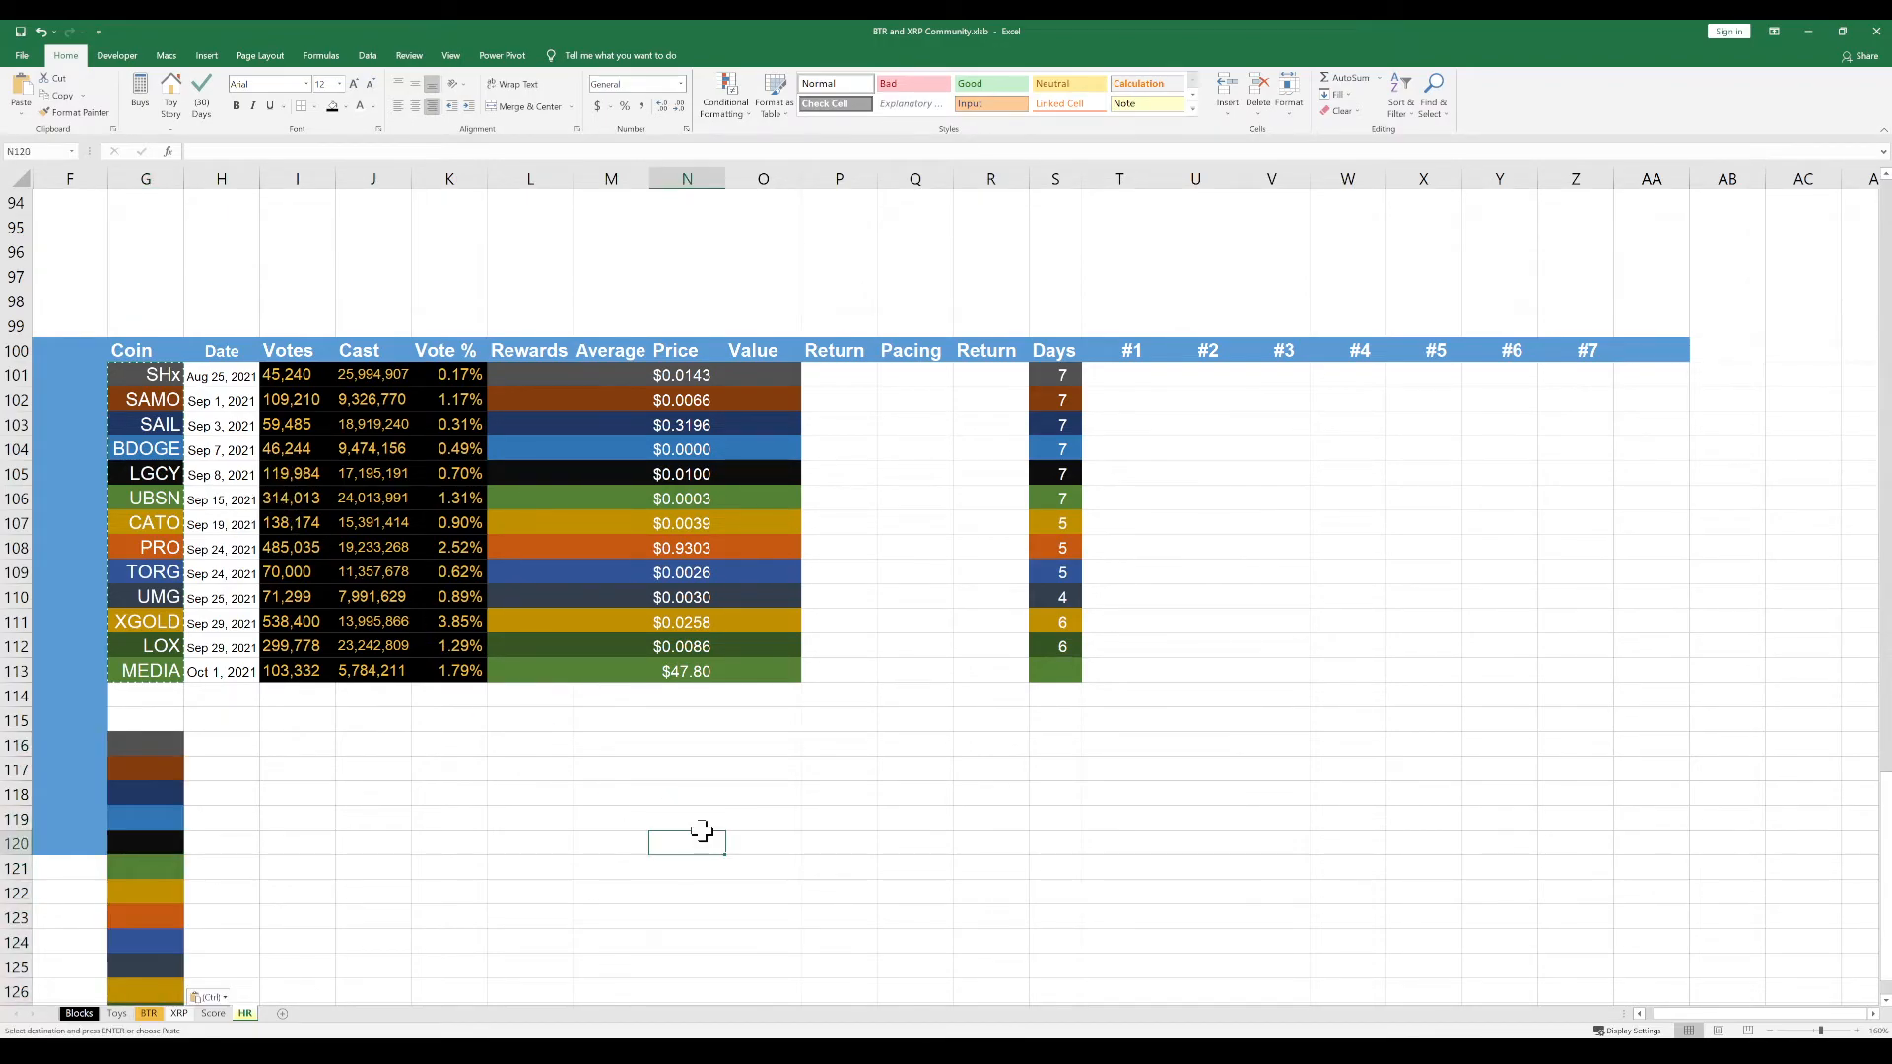
pyautogui.scroll(-1, 669, 819)
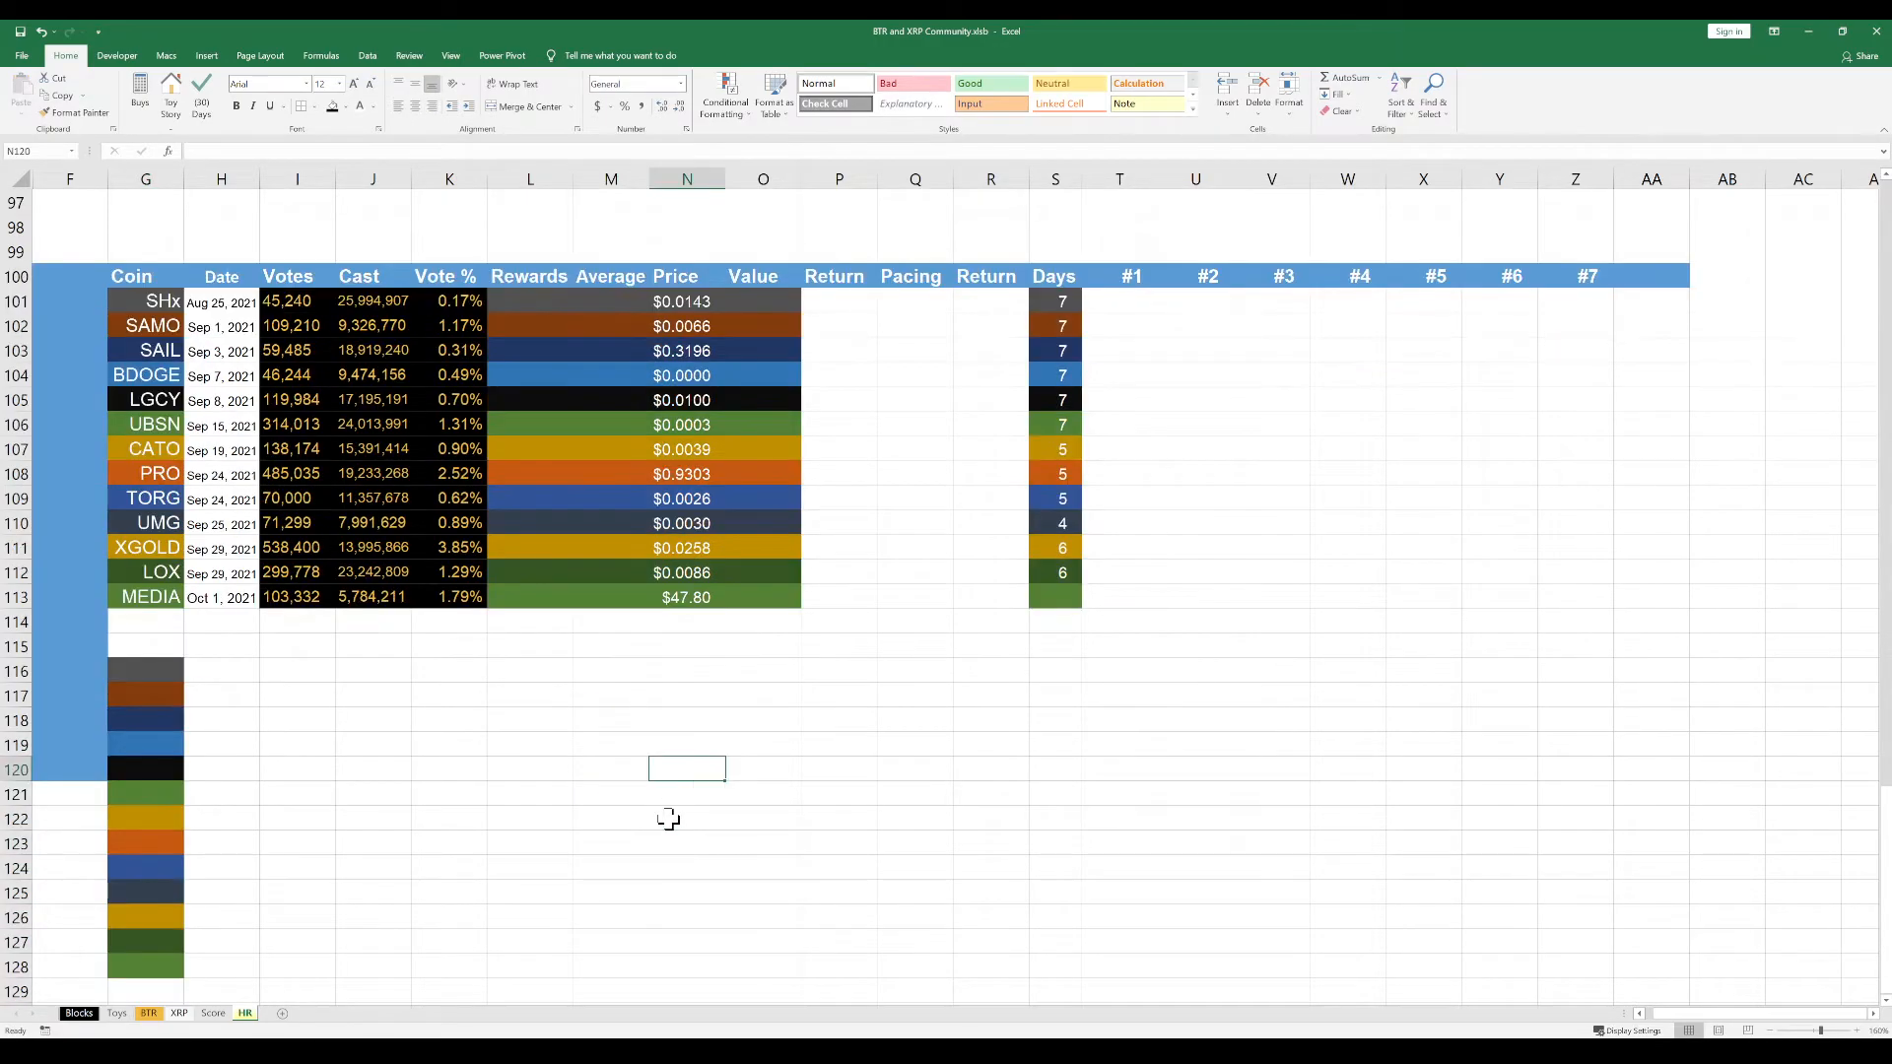
pyautogui.click(530, 812)
pyautogui.scroll(-1, 530, 811)
pyautogui.scroll(1, 530, 811)
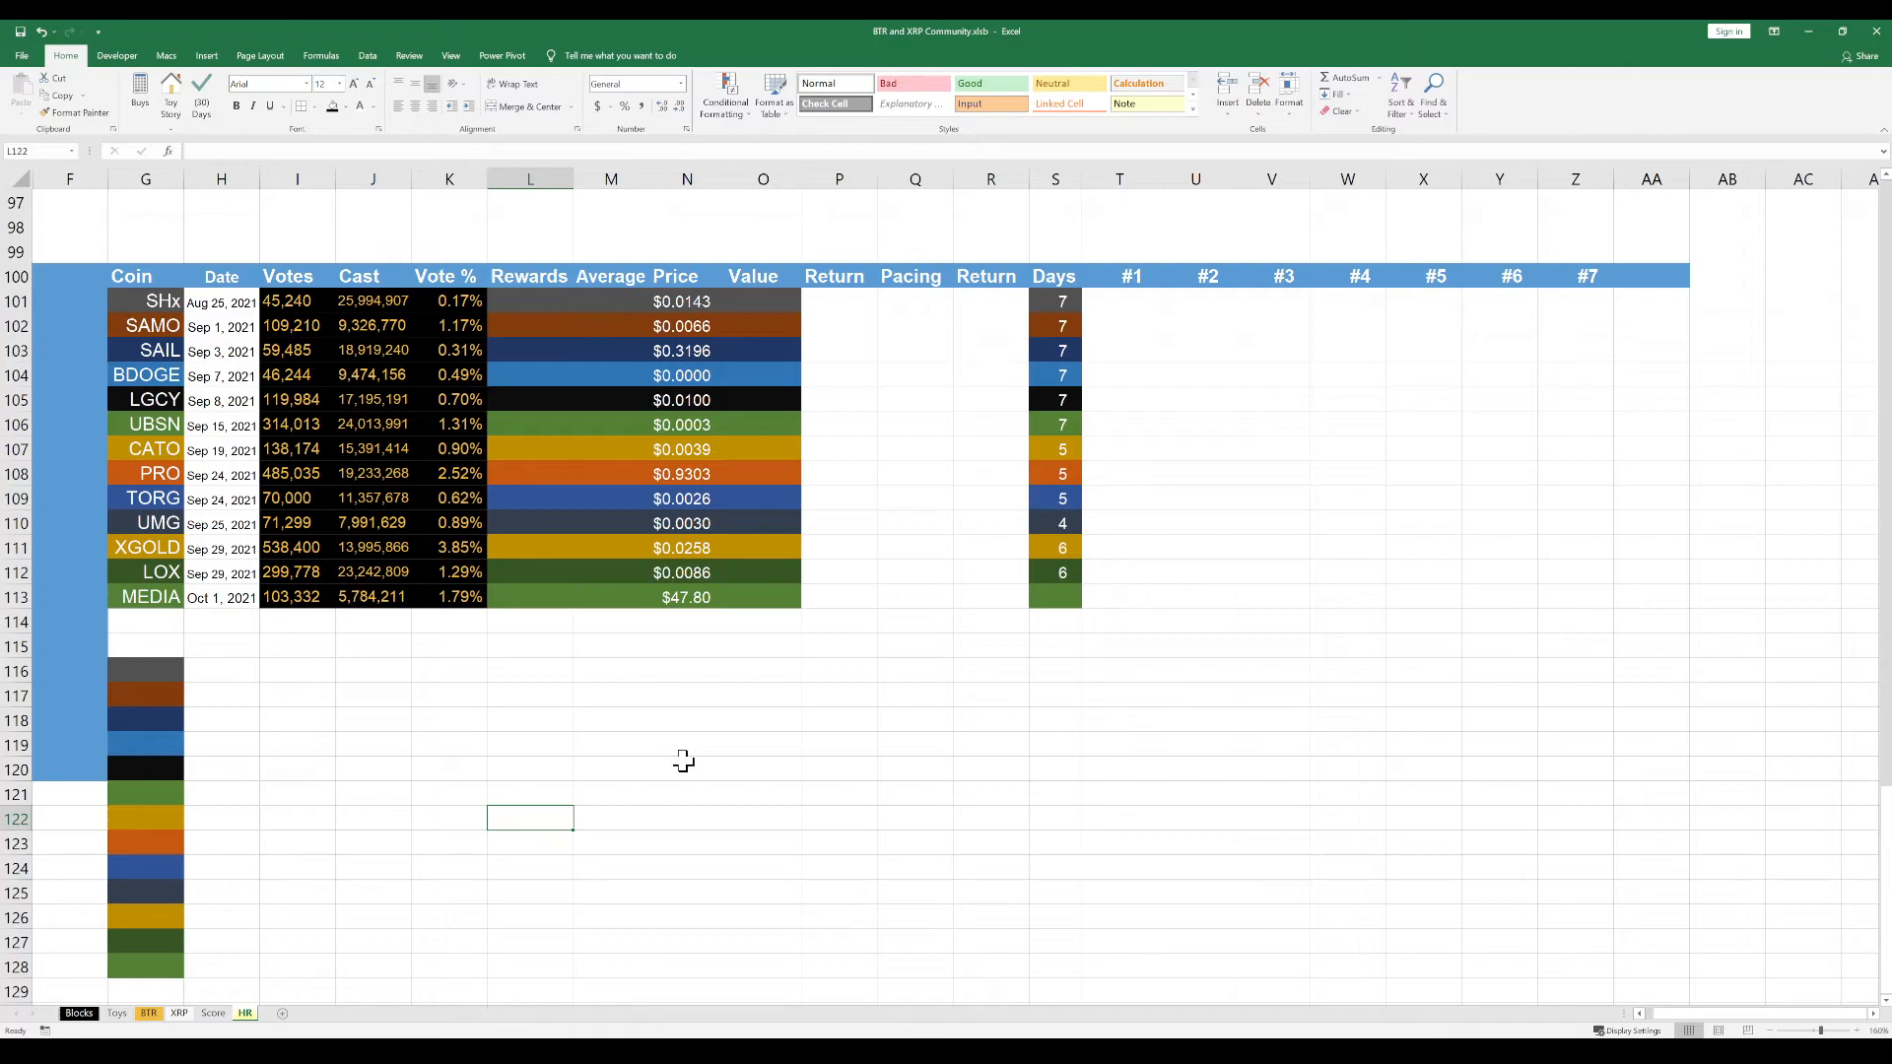
# Add a hyperlink to the SHx coin name in cell G101
pyautogui.hotkey('alt', 'Tab')
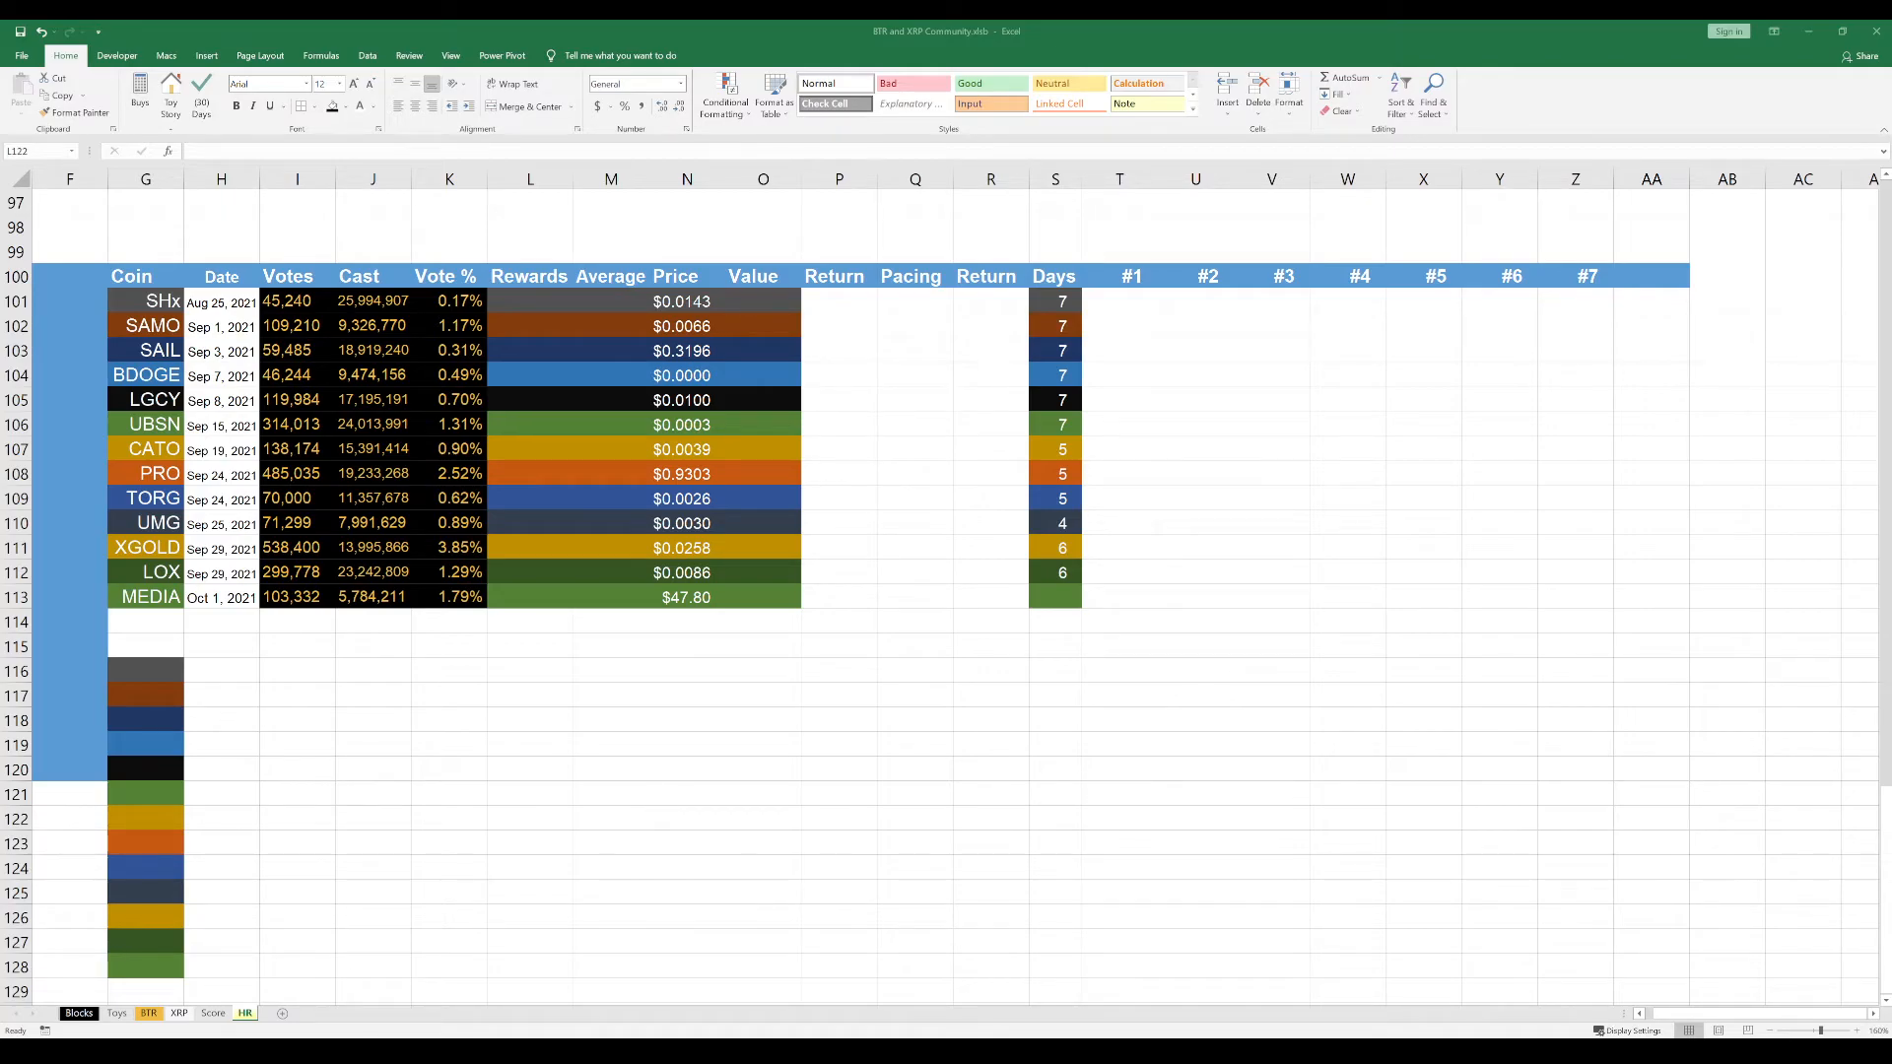
pyautogui.click(462, 737)
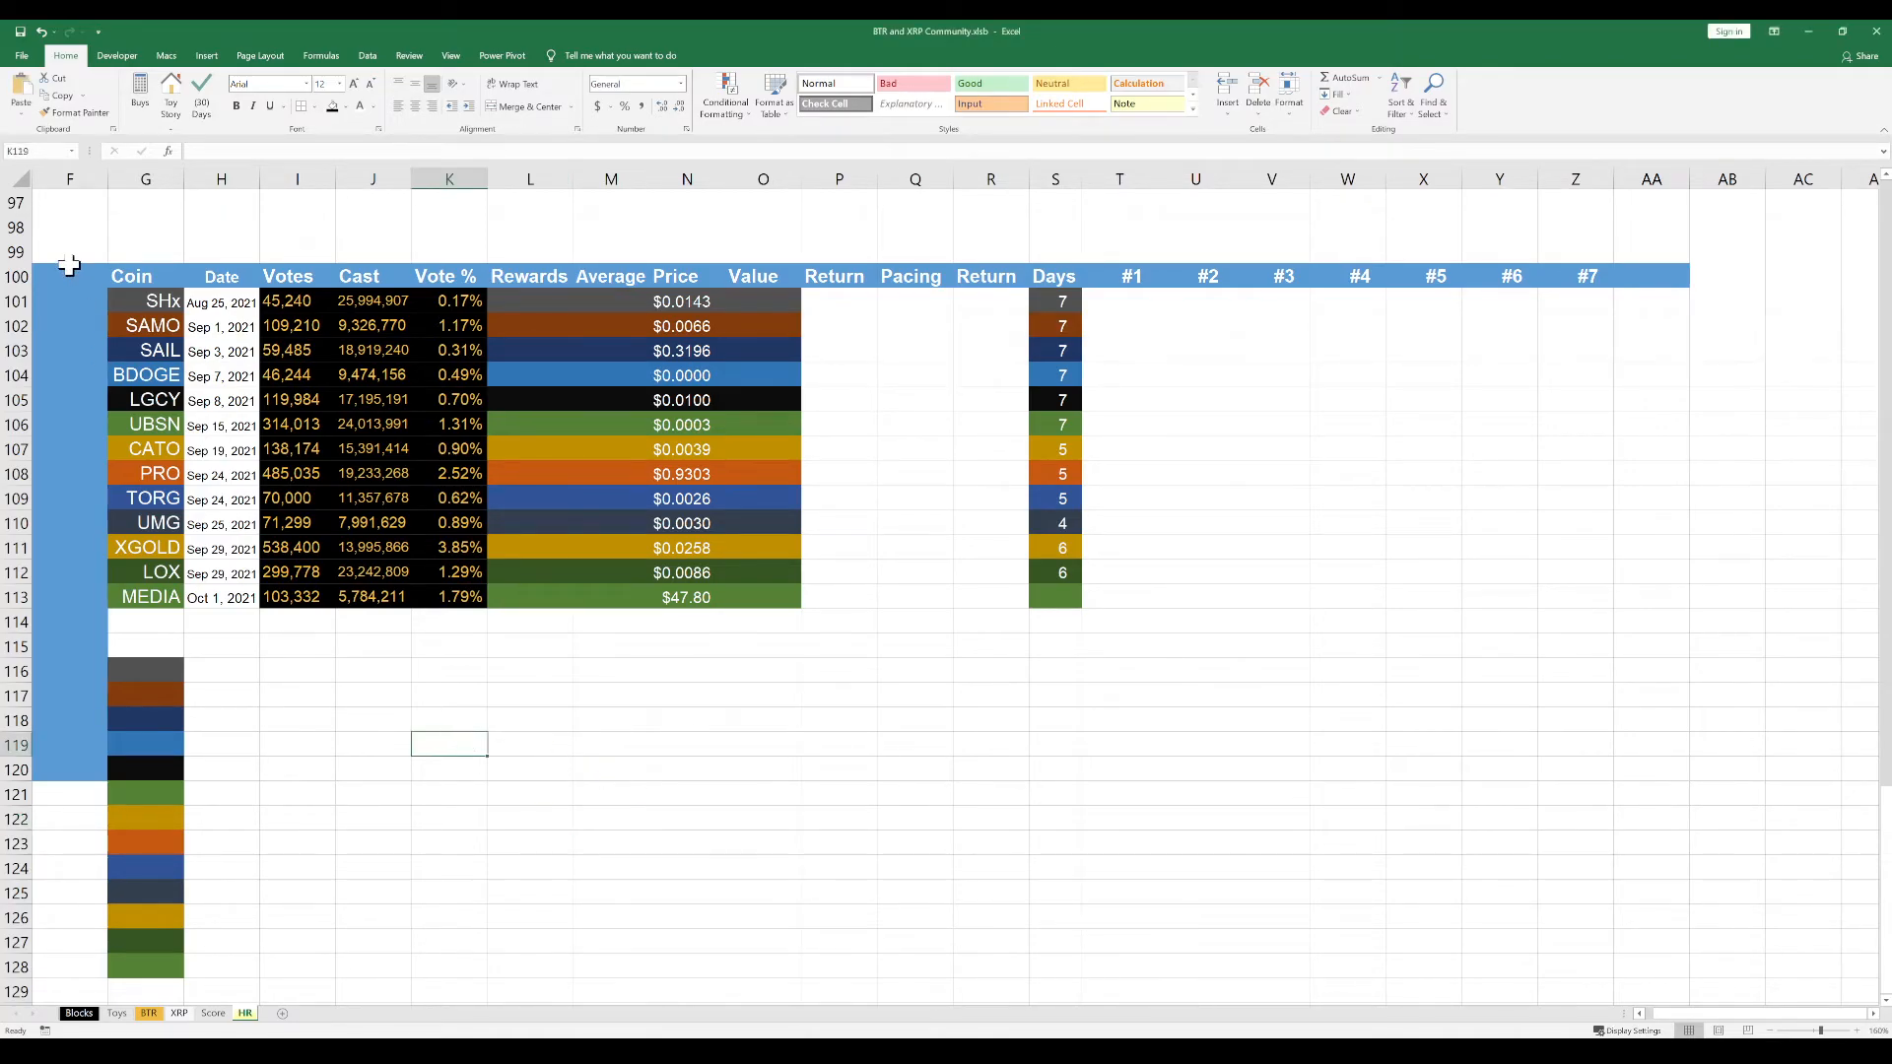
pyautogui.click(118, 296)
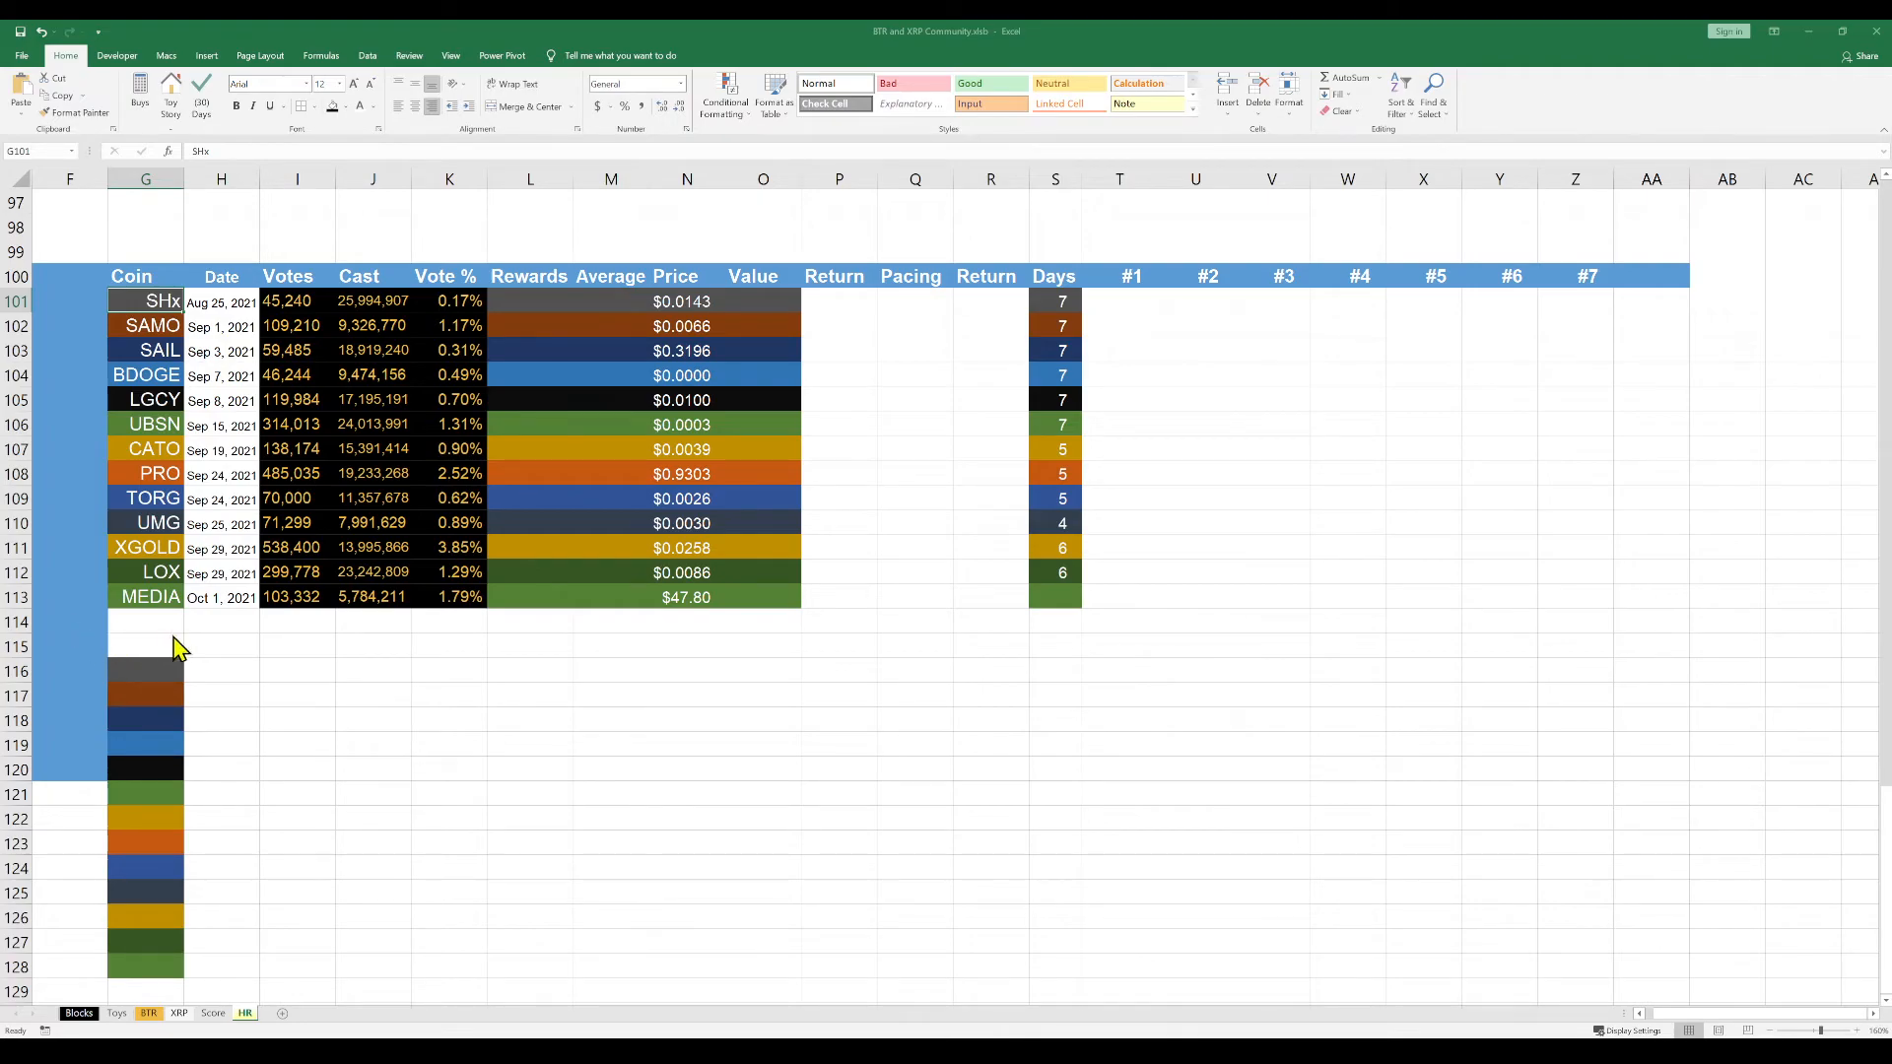
pyautogui.click(358, 725)
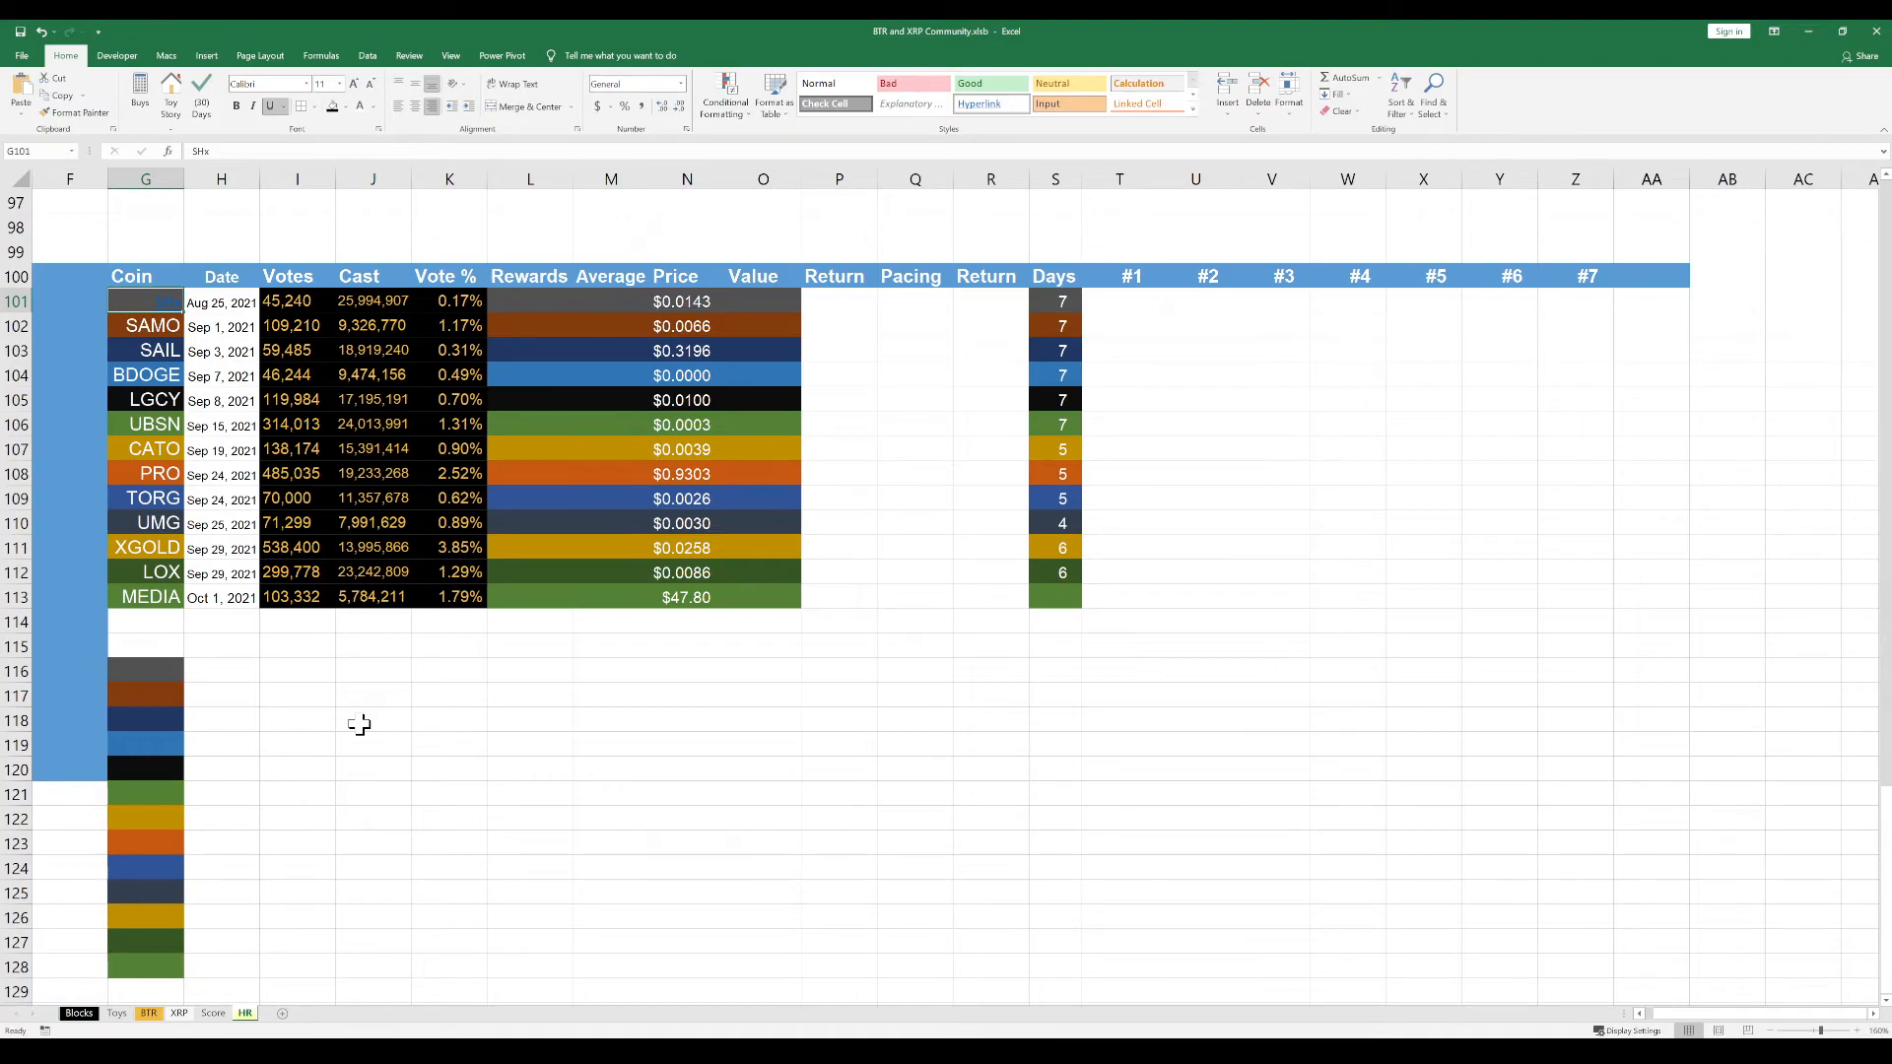
pyautogui.click(359, 724)
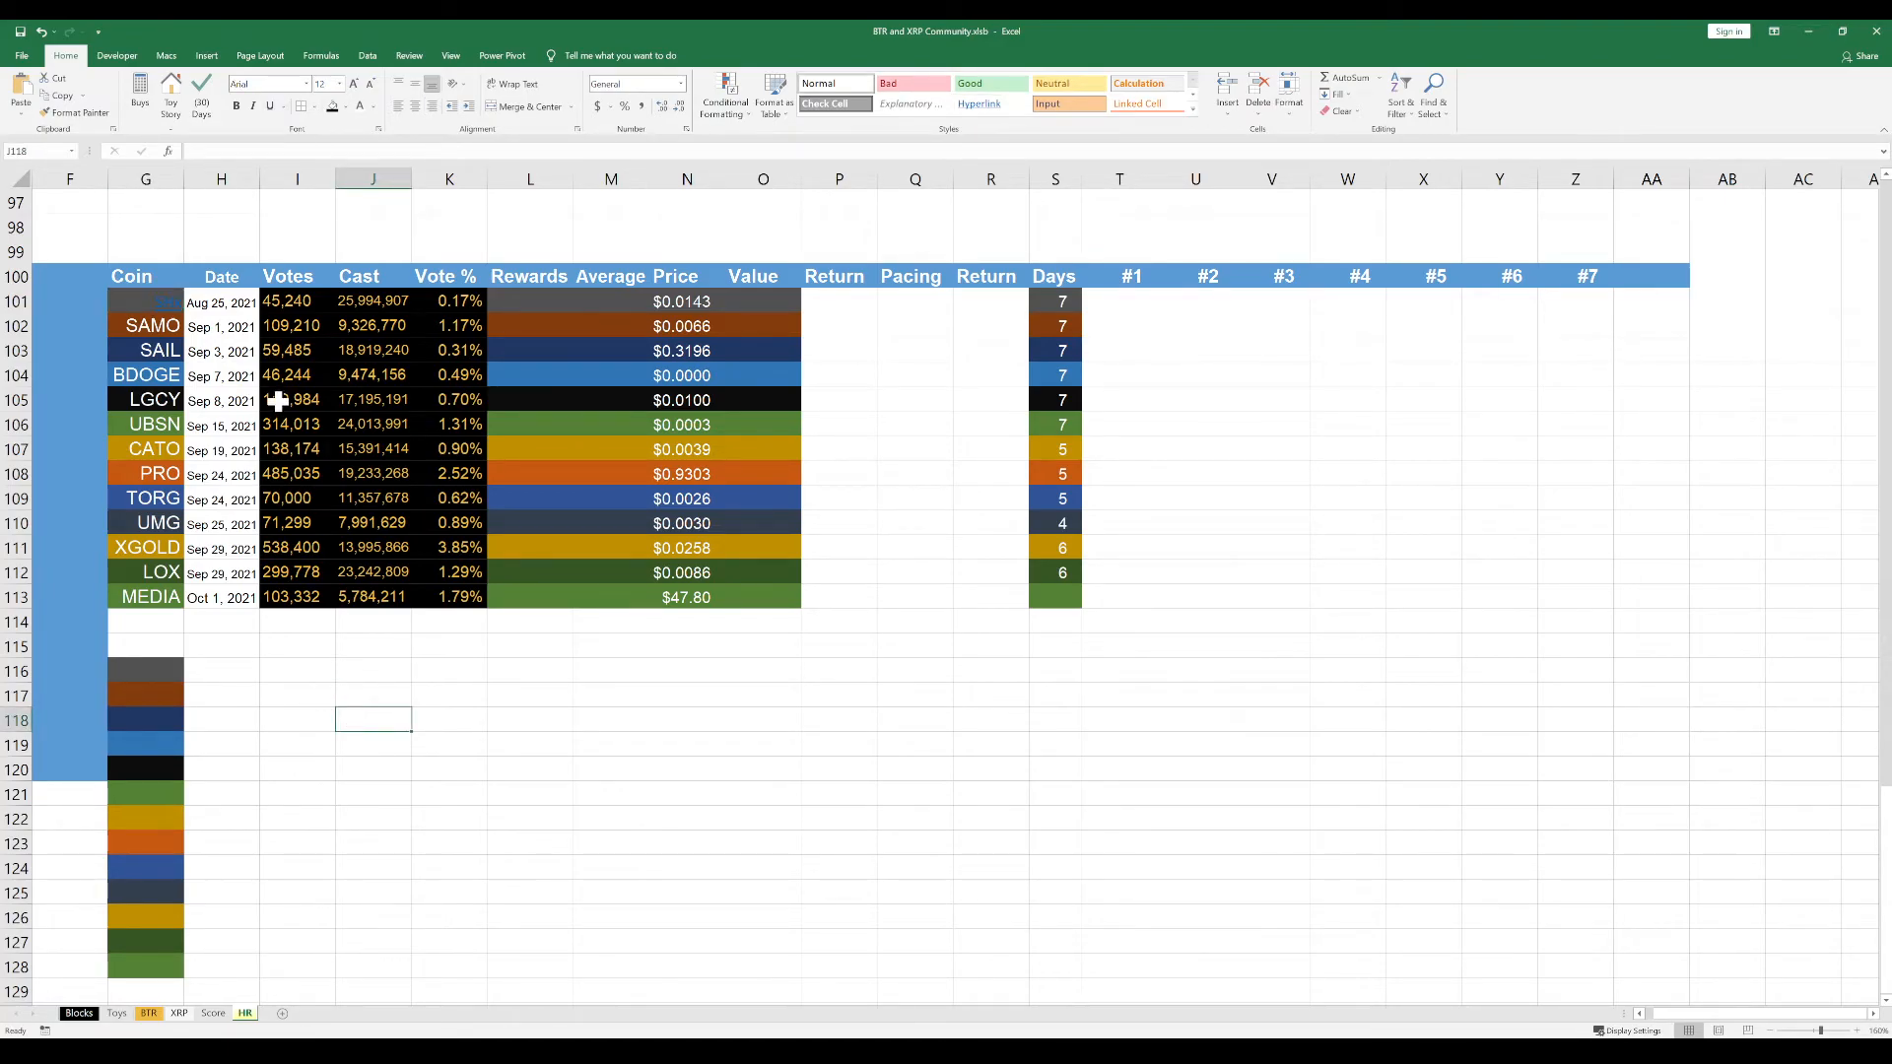
# Restore the SHx cell G101's coin formatting by pasting only the formatting copied from G116
pyautogui.click(151, 674)
pyautogui.hotkey('ctrl', 'c')
pyautogui.click(148, 303)
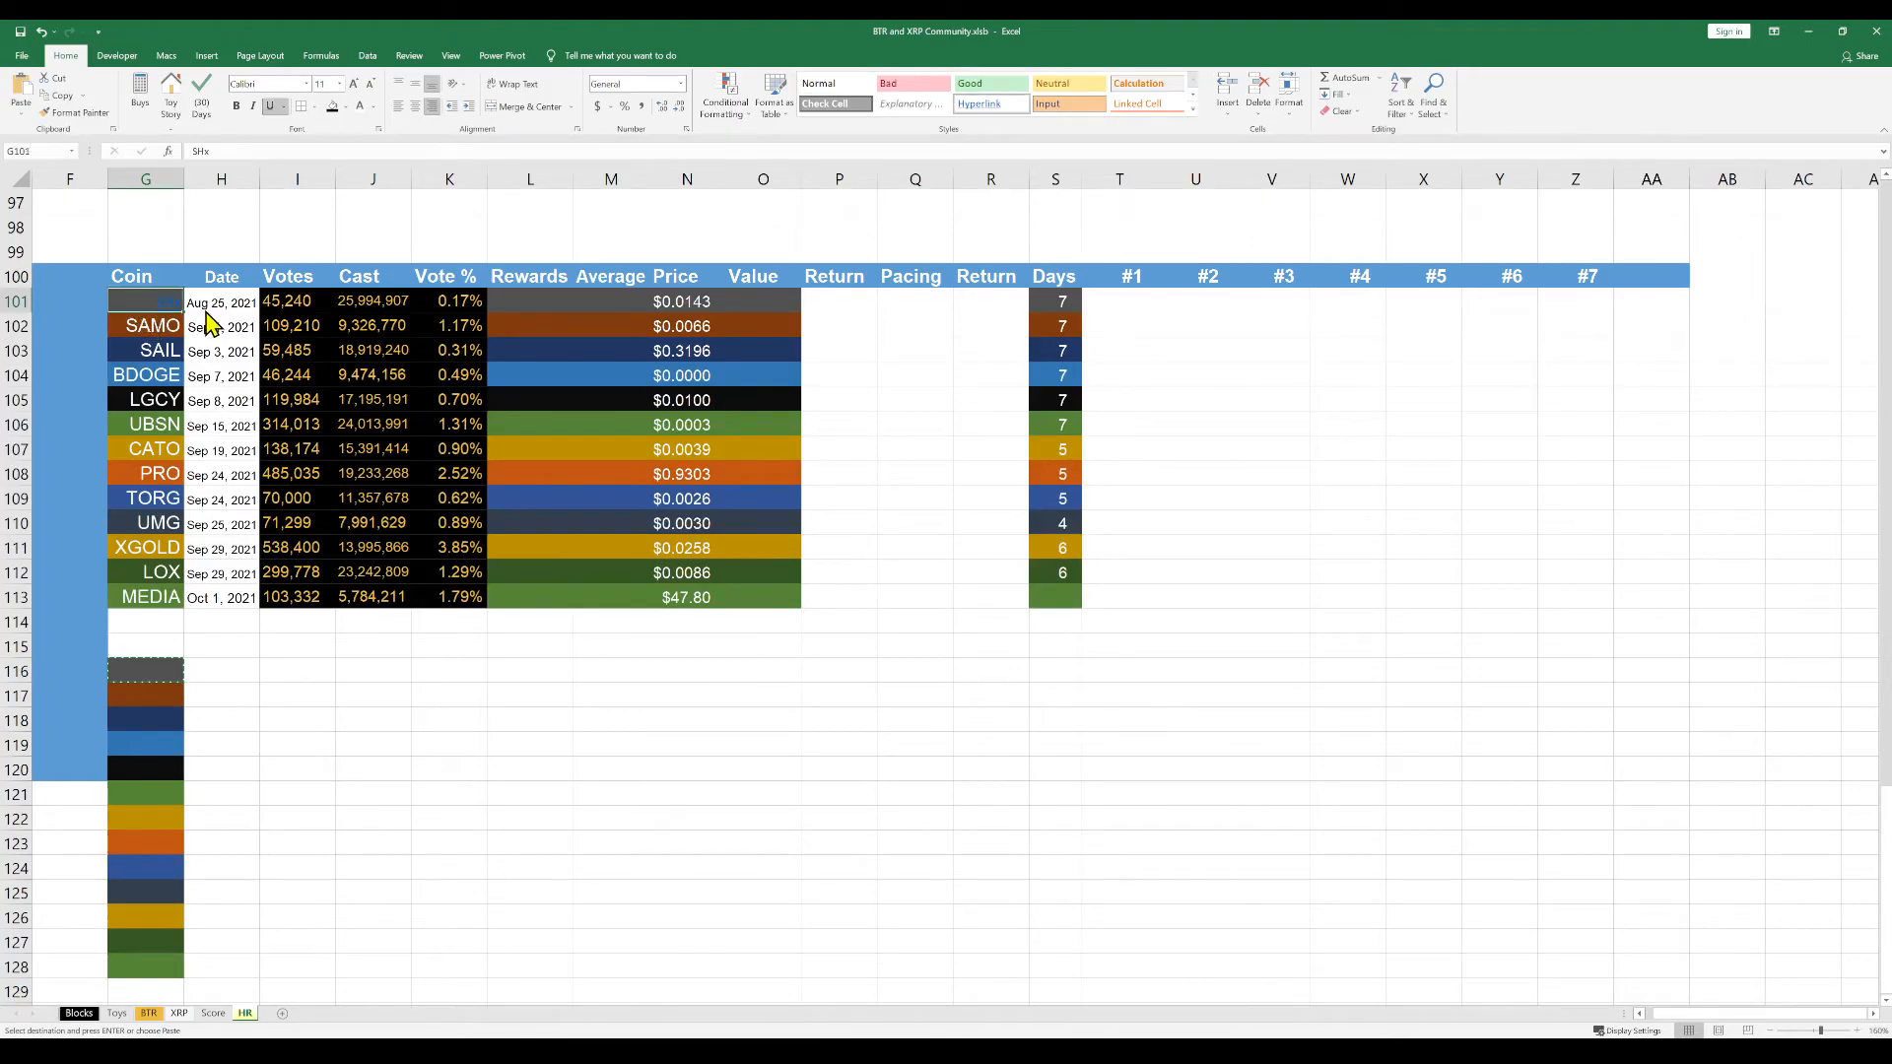
pyautogui.press('Return')
pyautogui.click(448, 670)
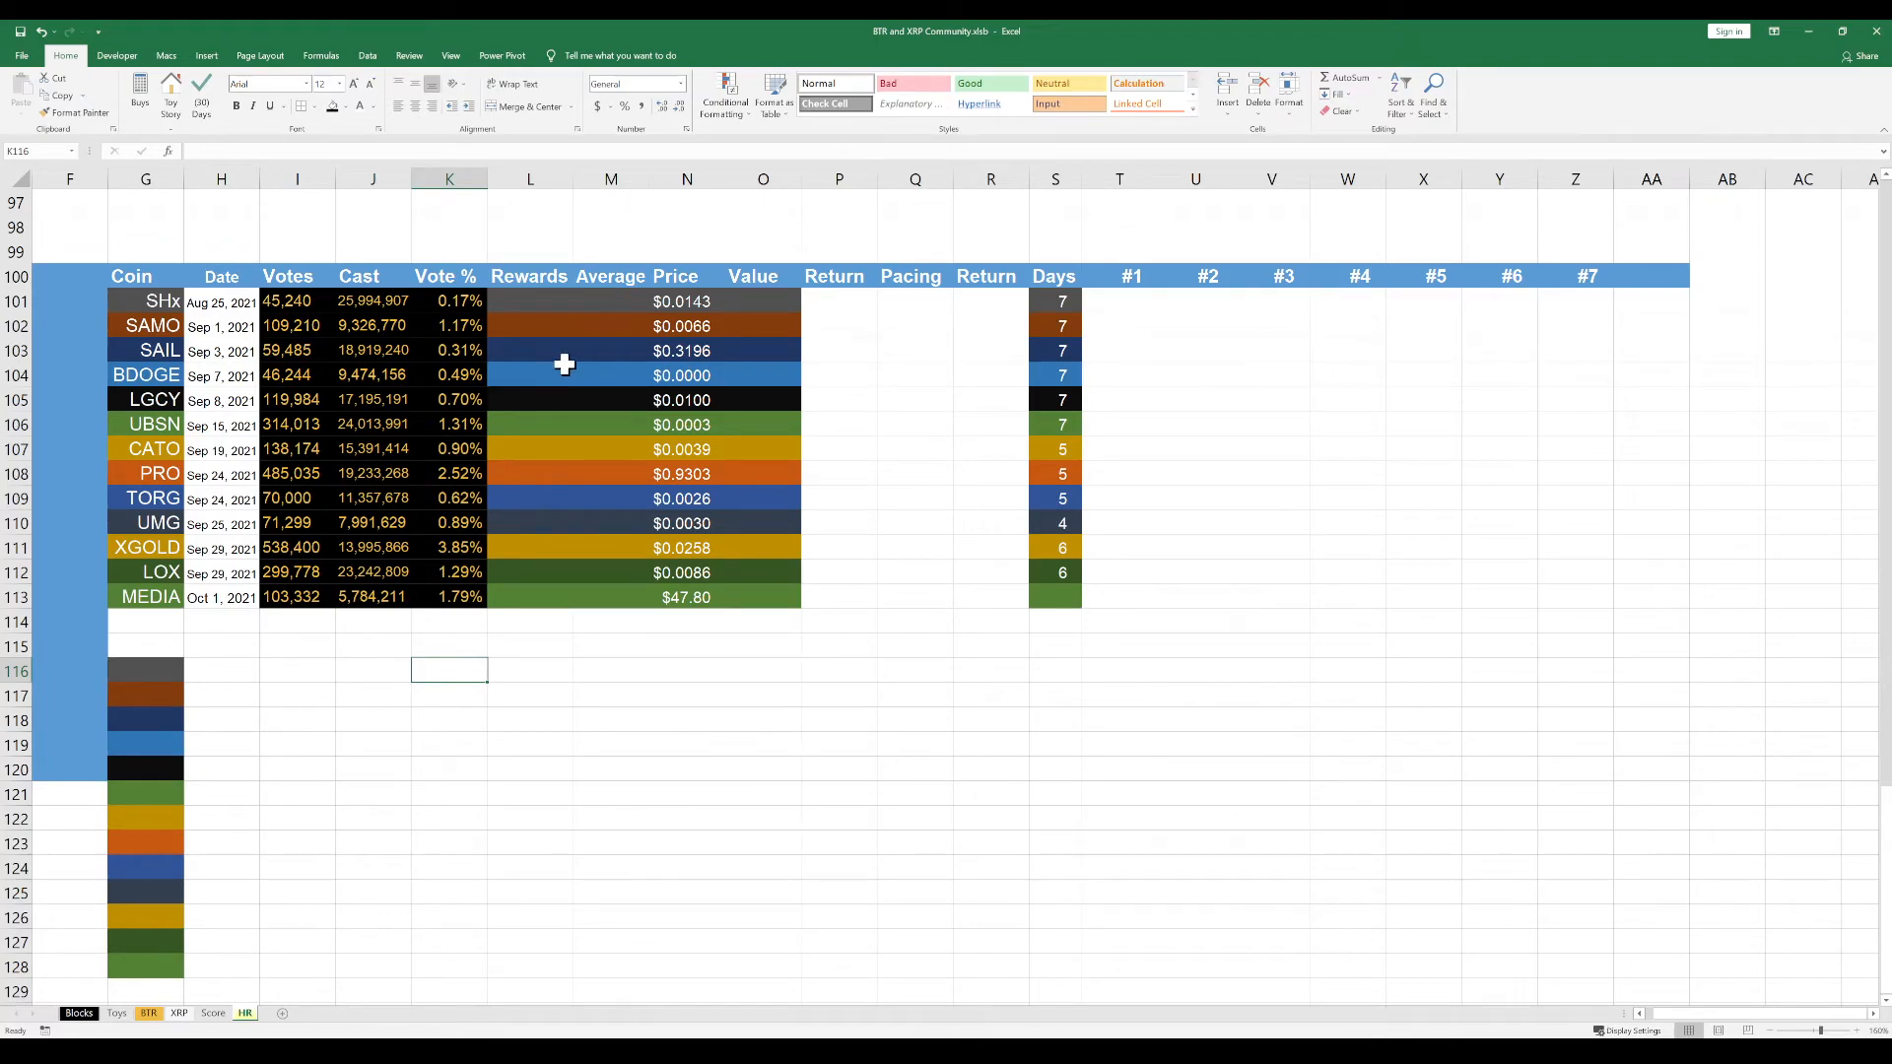
# Copy only the cell formatting of the prices in N101:N113 onto the empty cells N116:N128
pyautogui.click(690, 309)
pyautogui.moveTo(690, 308); pyautogui.dragTo(689, 596)
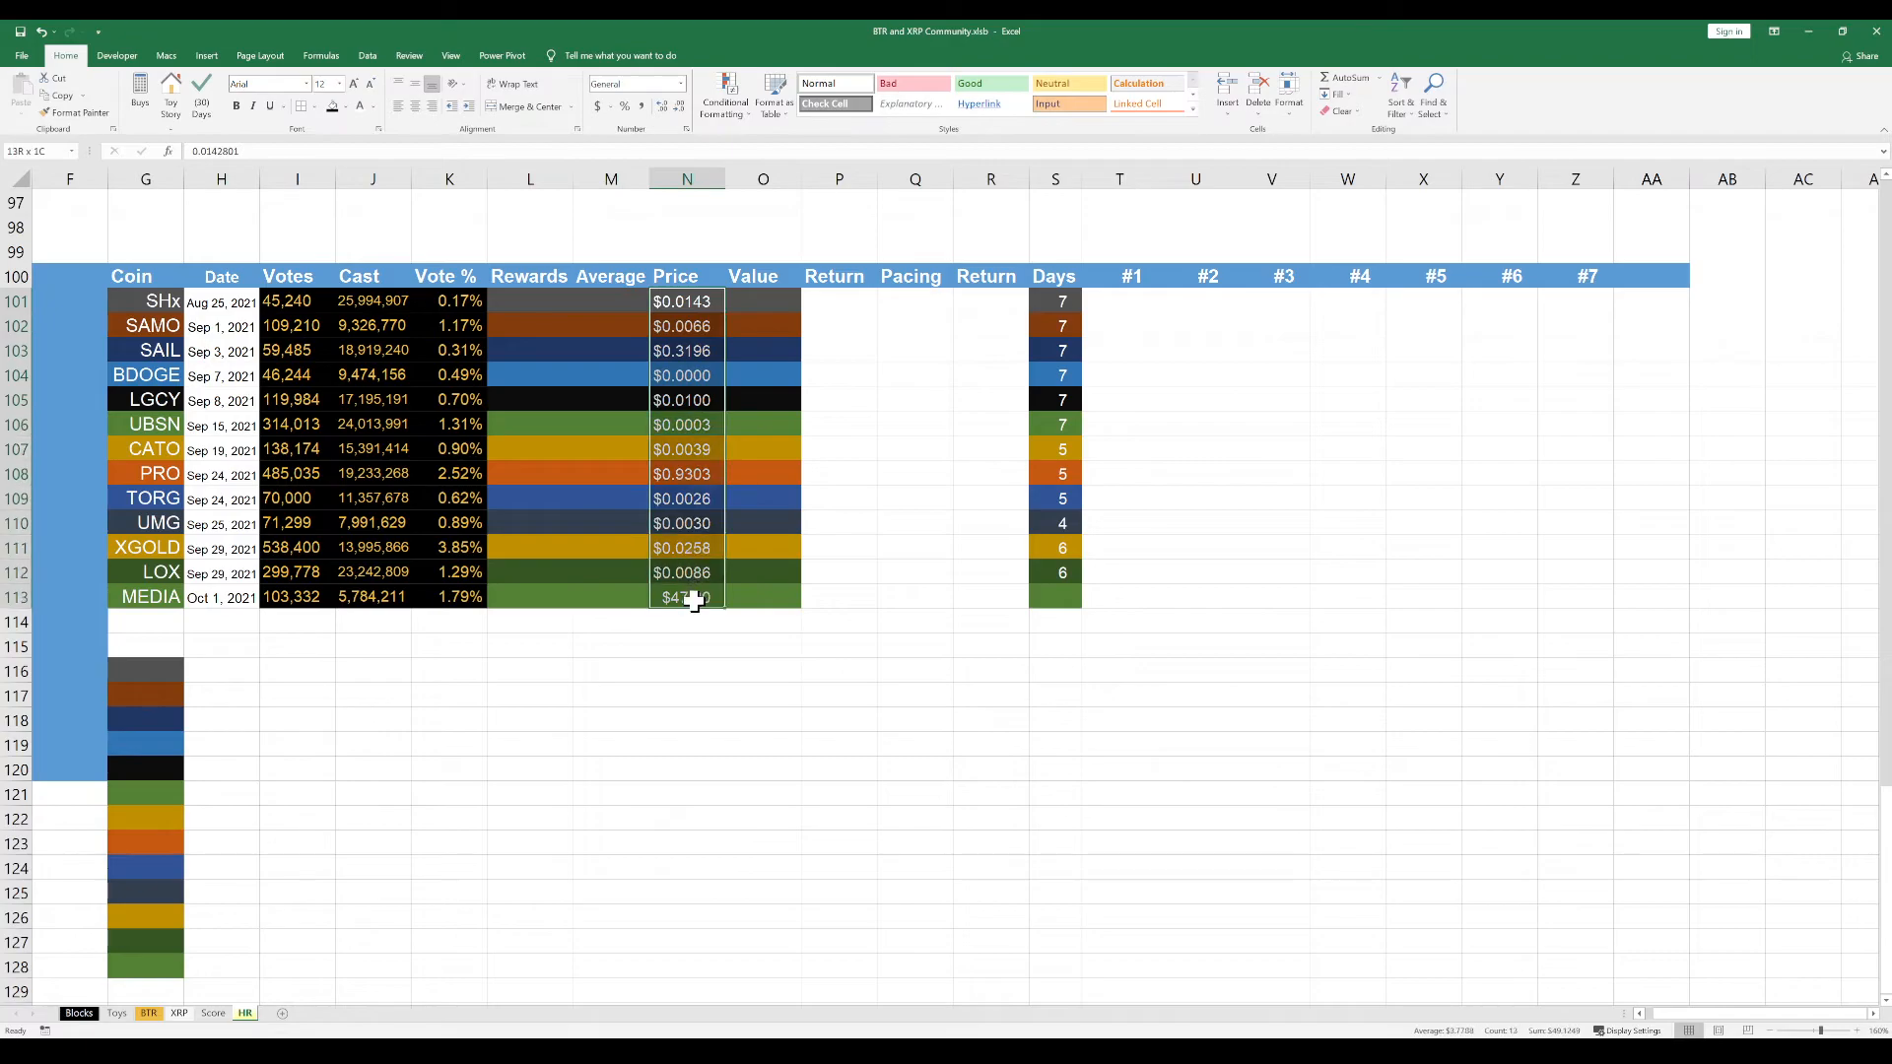
pyautogui.hotkey('ctrl', 'c')
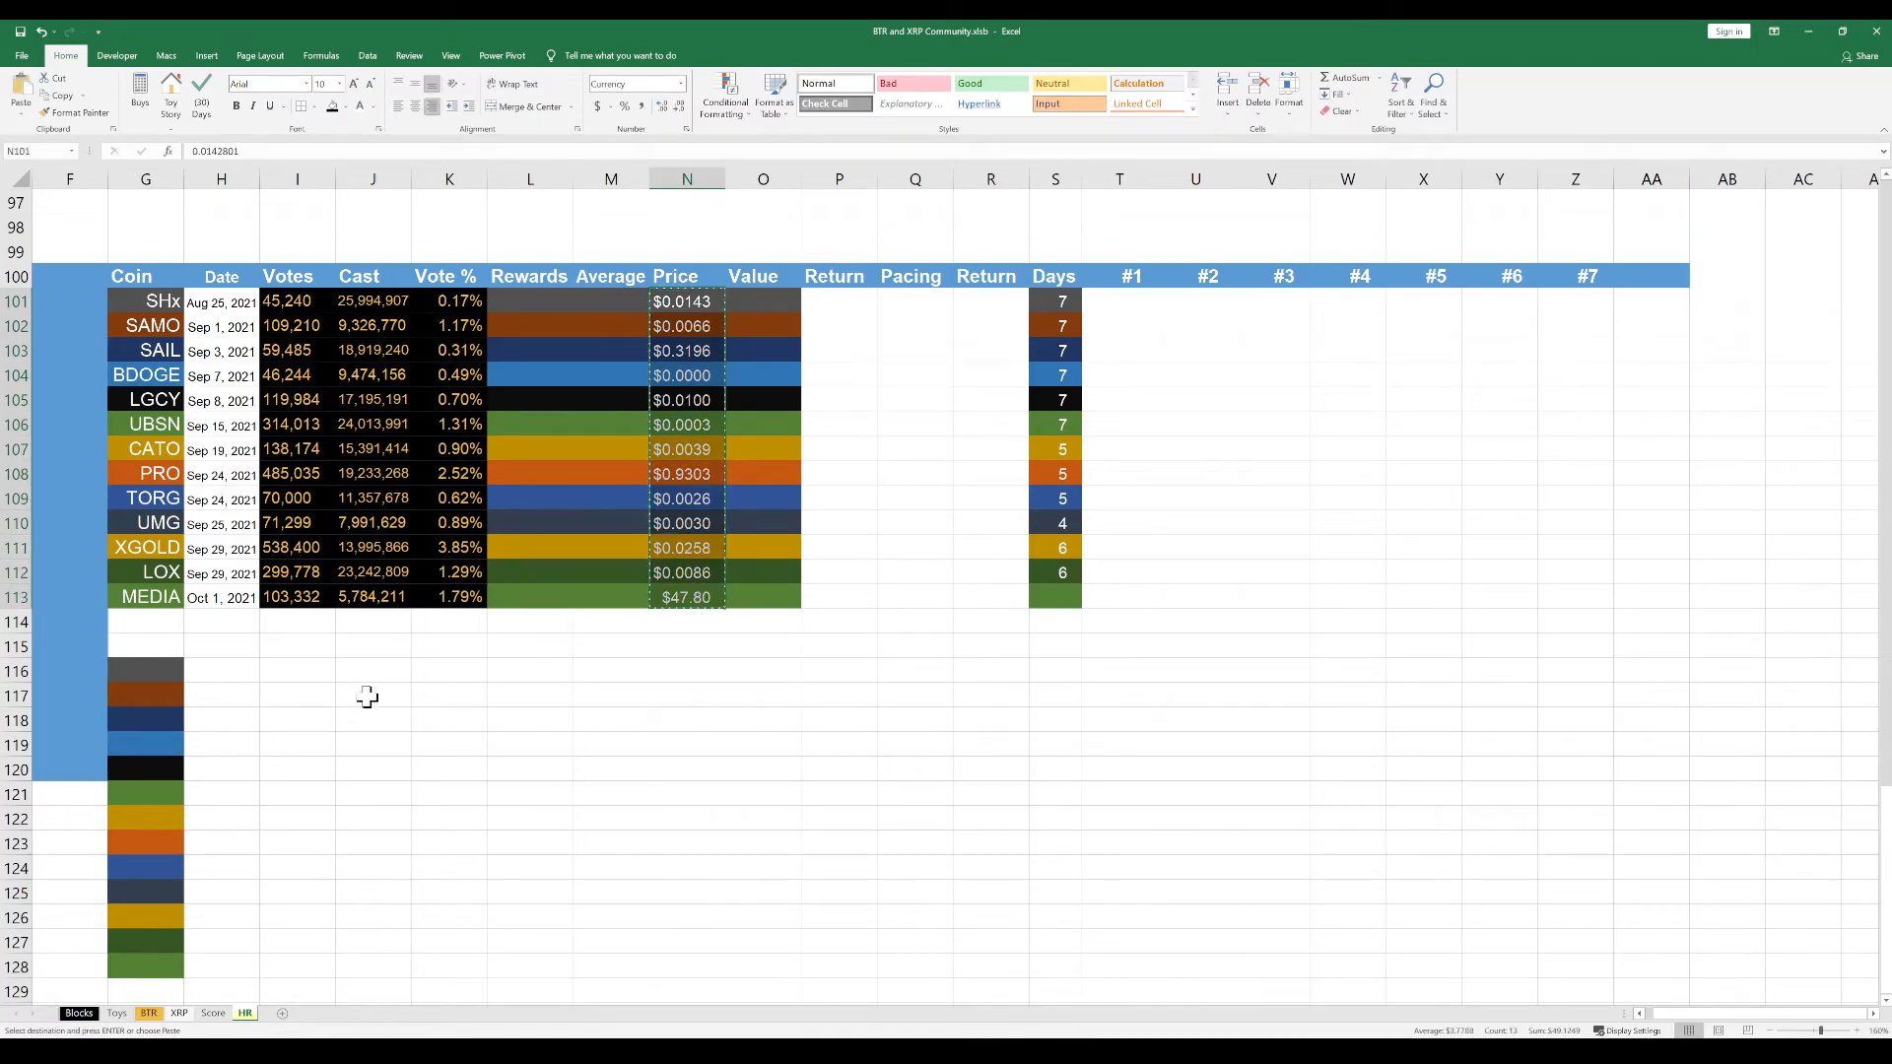
pyautogui.click(685, 674)
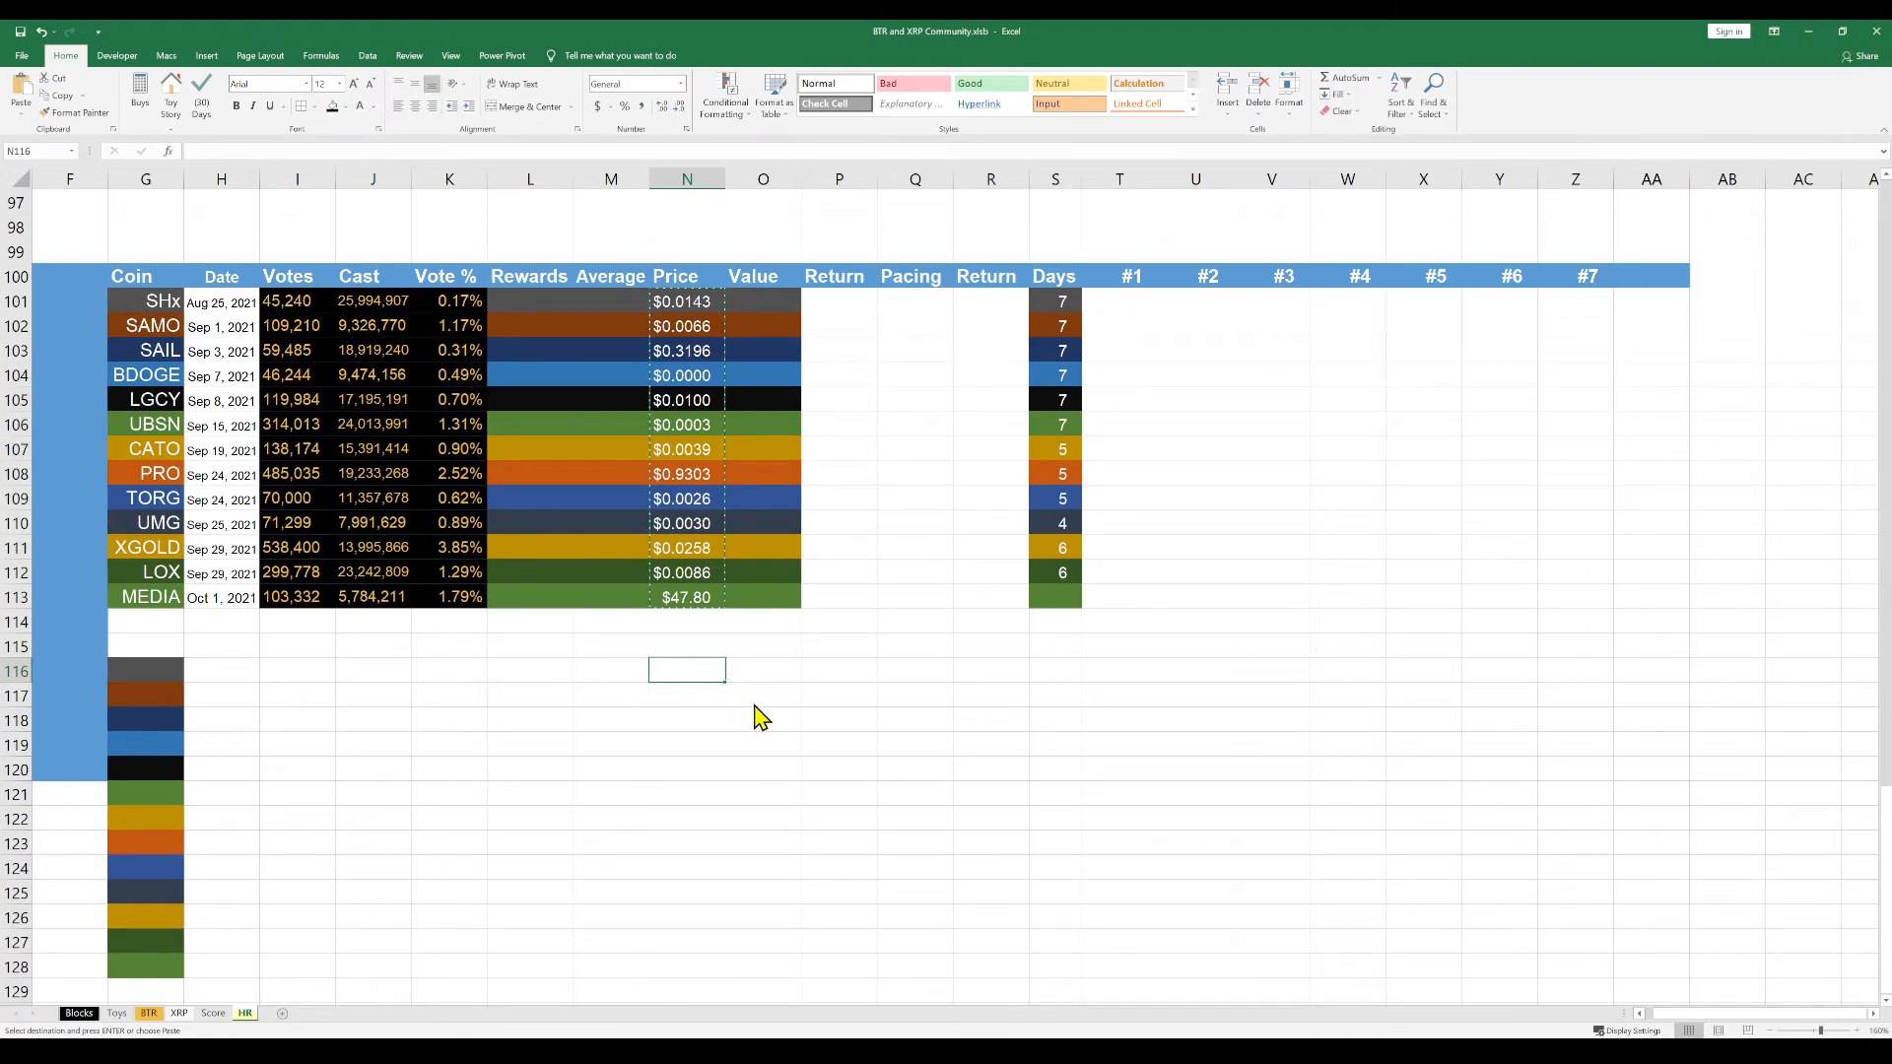
pyautogui.hotkey('ctrl', 'v')
pyautogui.click(808, 724)
# Add a hyperlink to the SHx price in cell N101
pyautogui.click(696, 304)
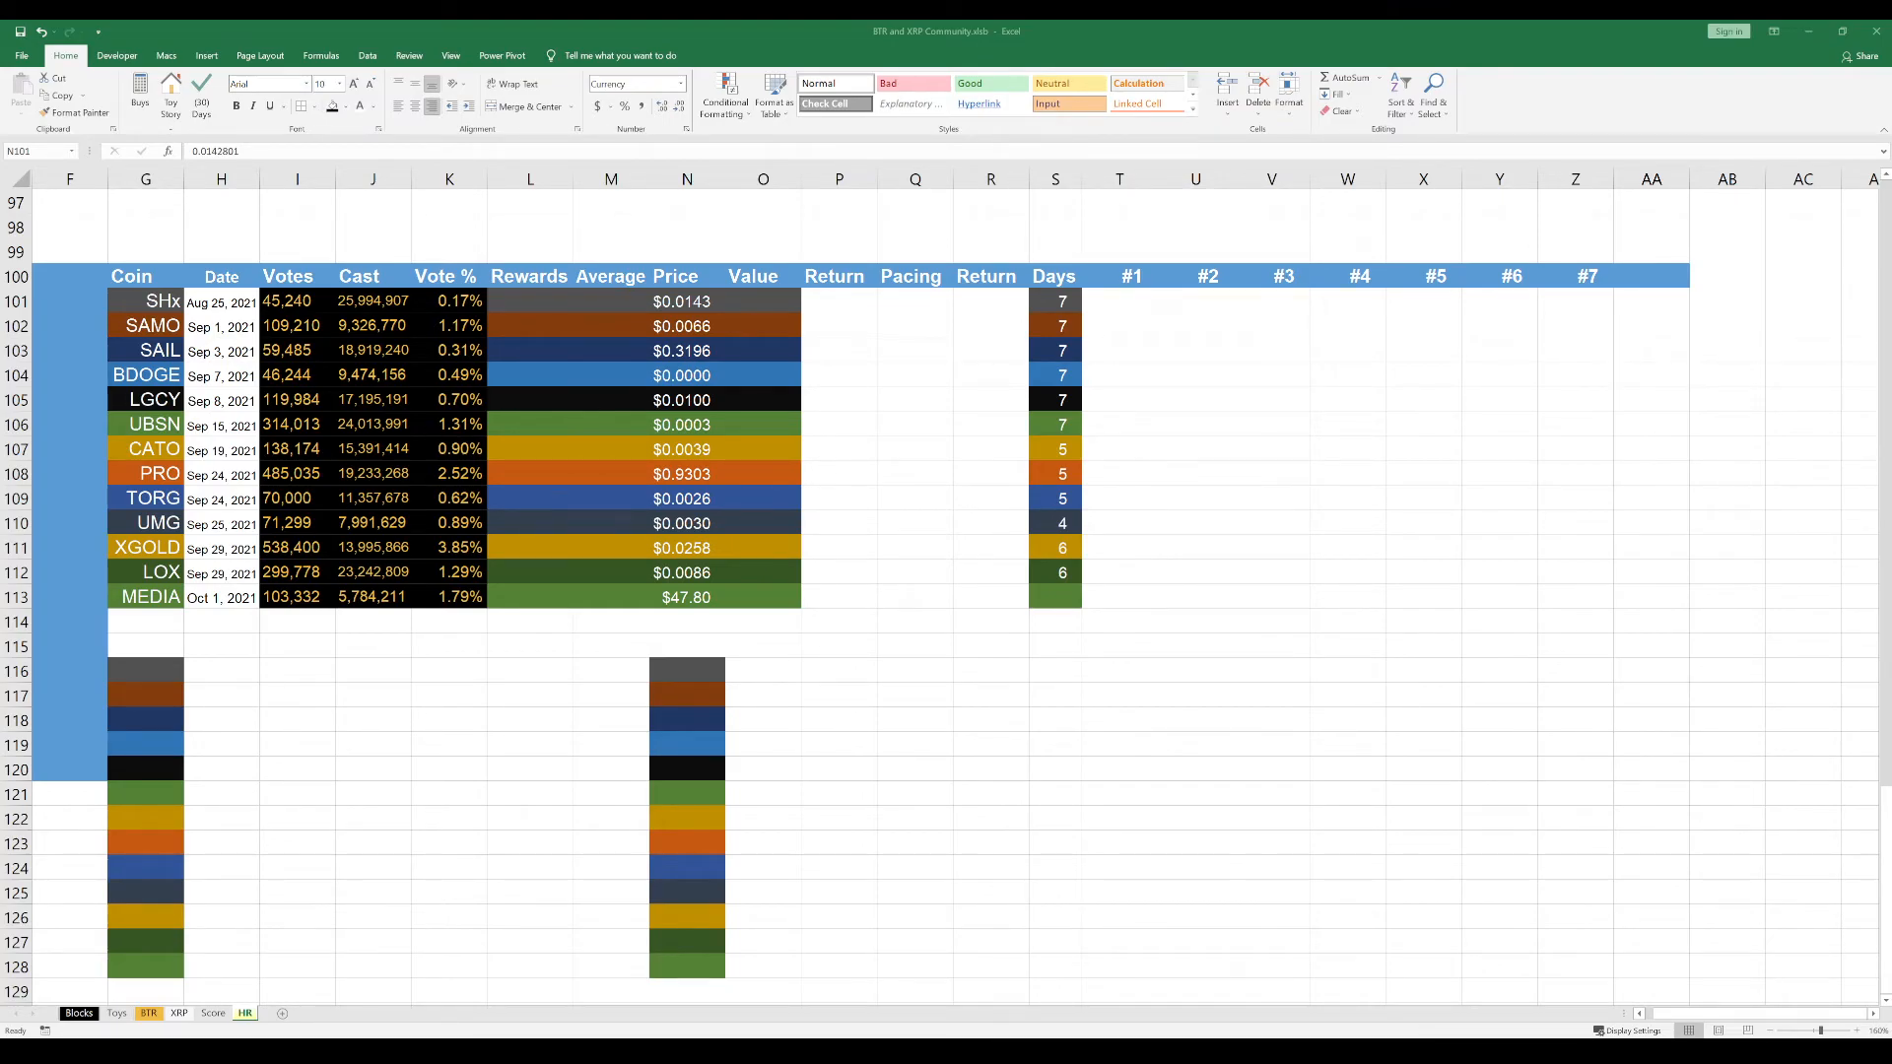
pyautogui.click(590, 414)
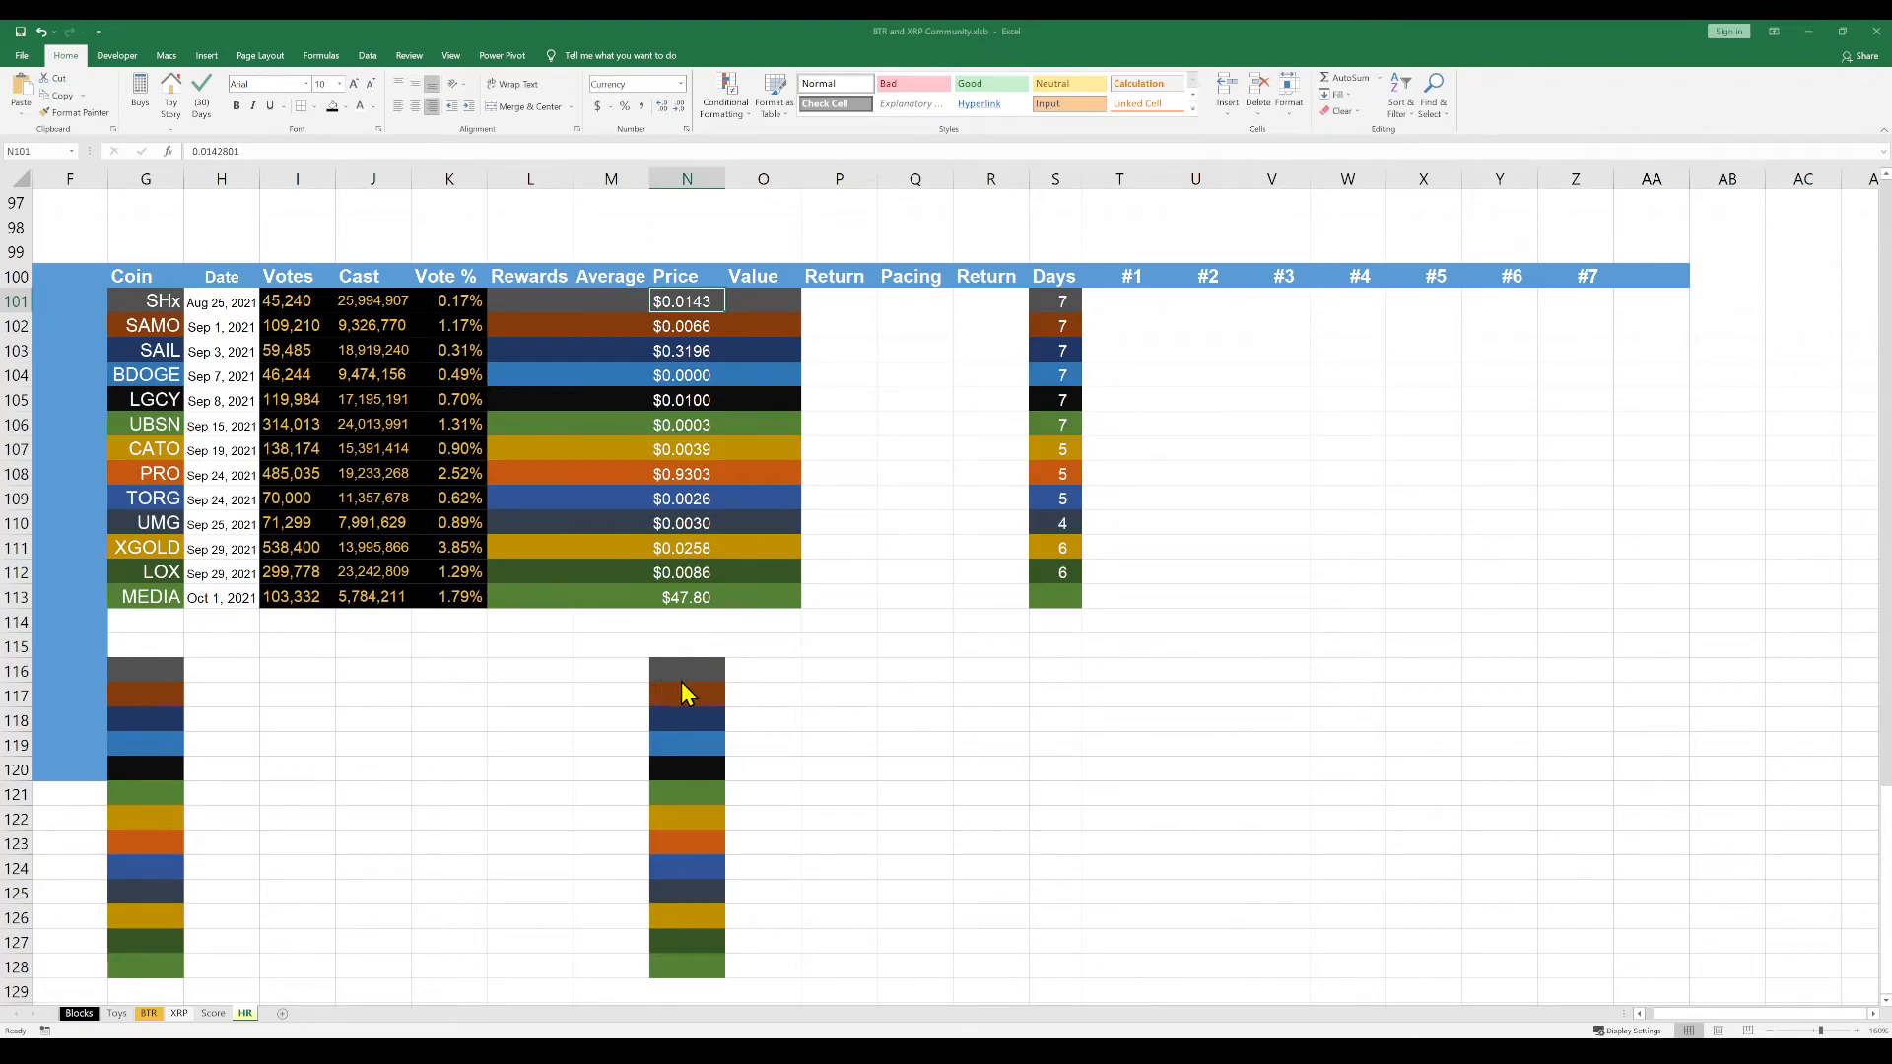
pyautogui.click(884, 744)
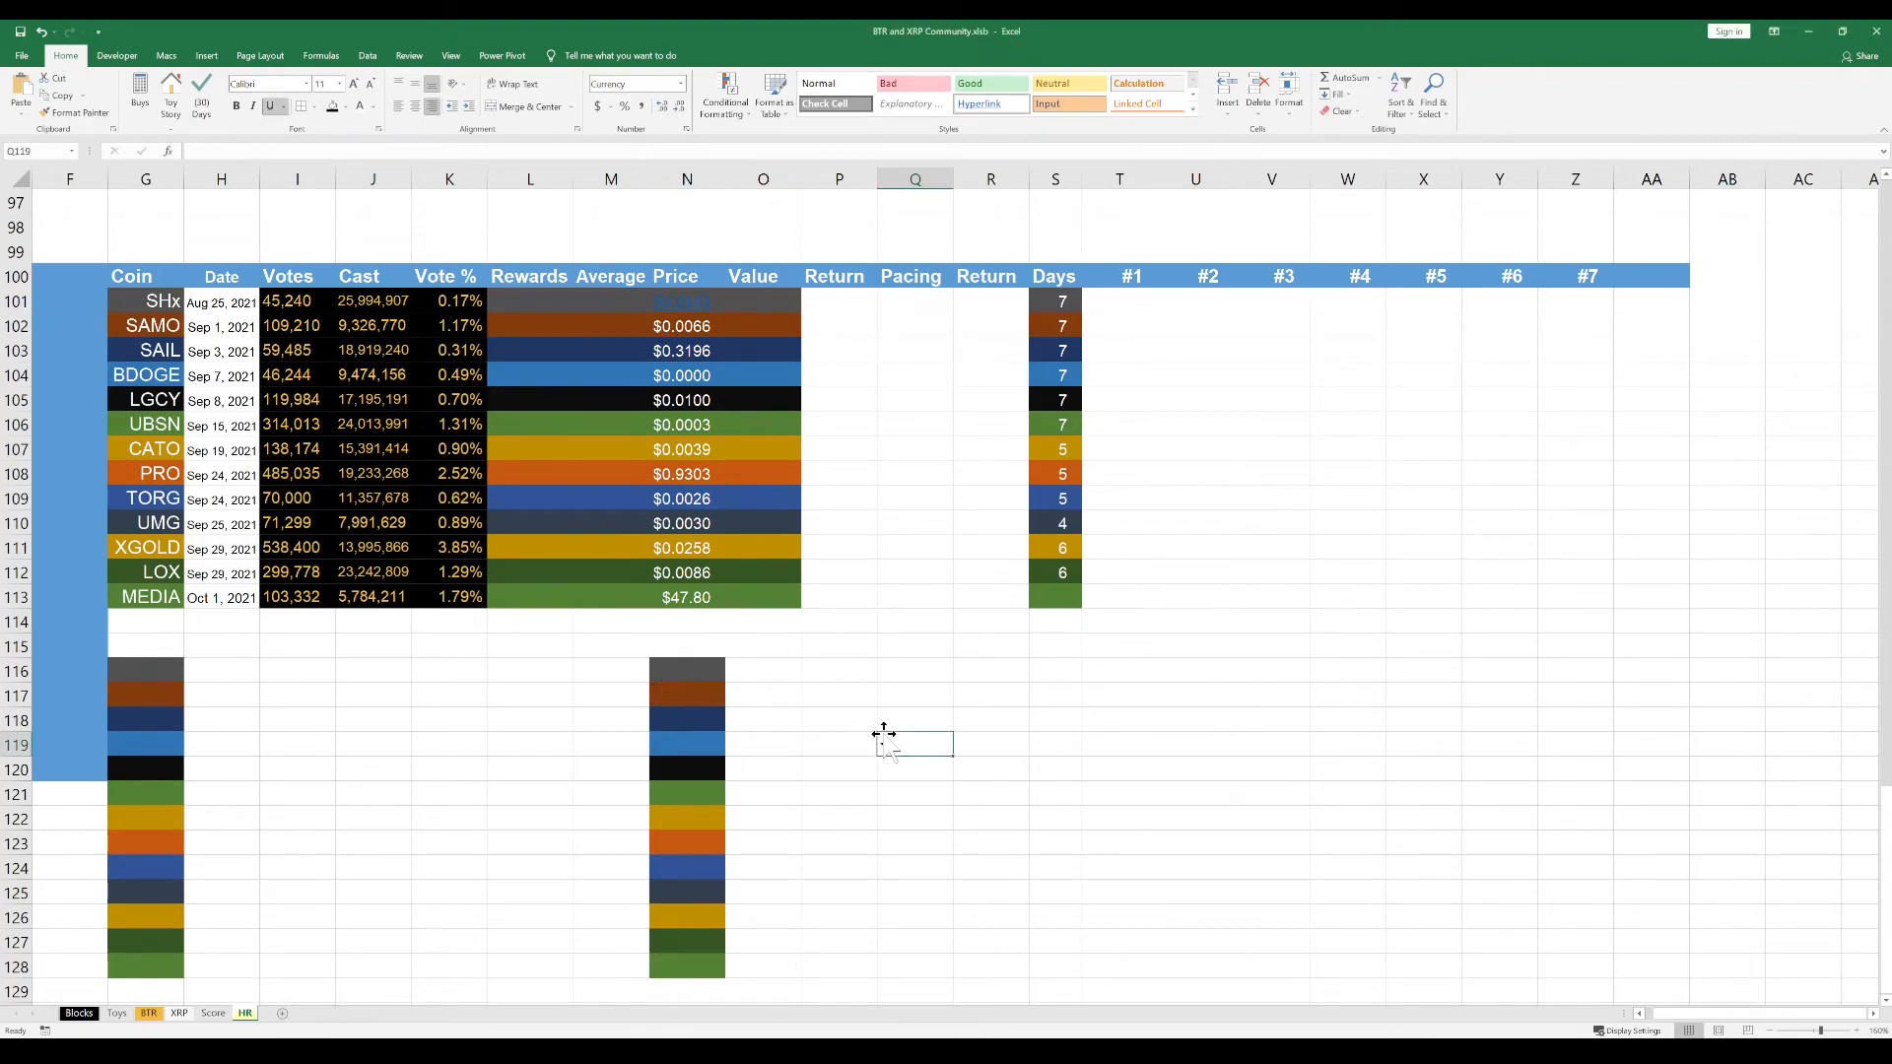
# Restore the SHx price formatting in N101 by pasting only the formatting copied from N116
pyautogui.click(708, 674)
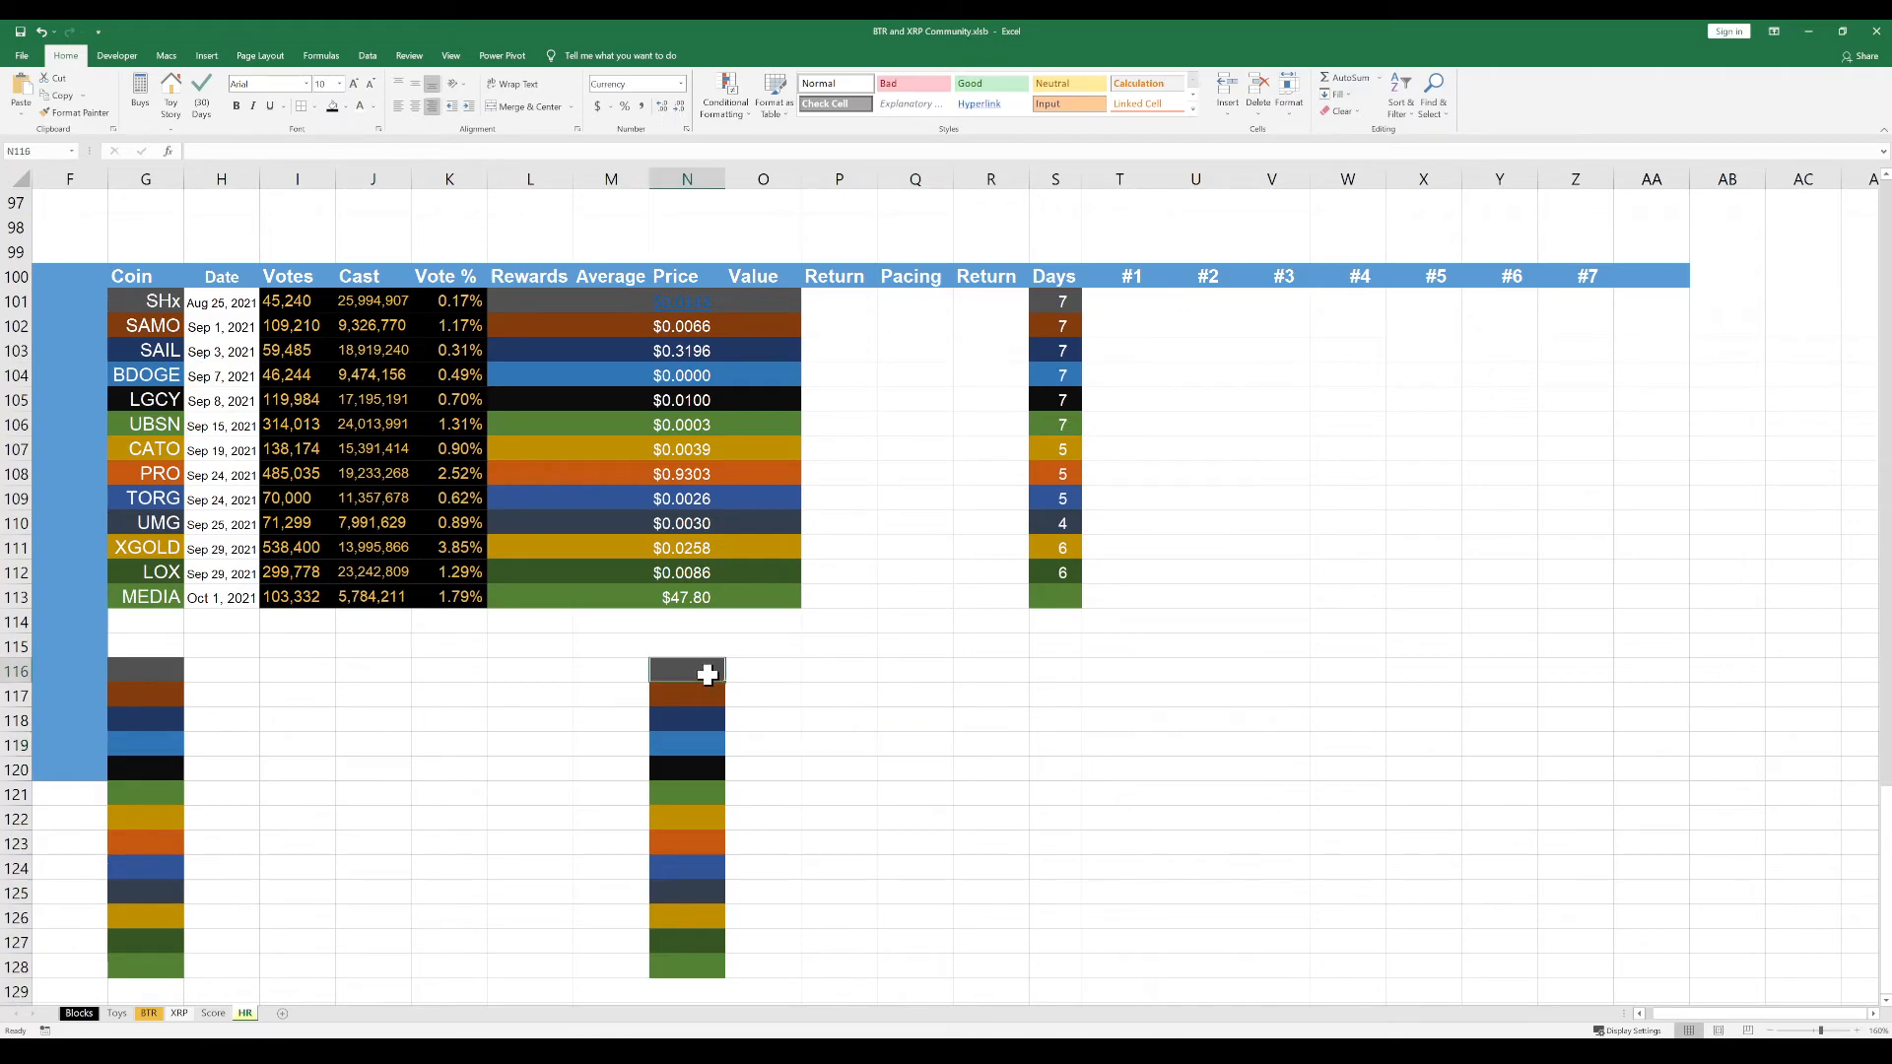
pyautogui.hotkey('ctrl', 'c')
pyautogui.click(678, 307)
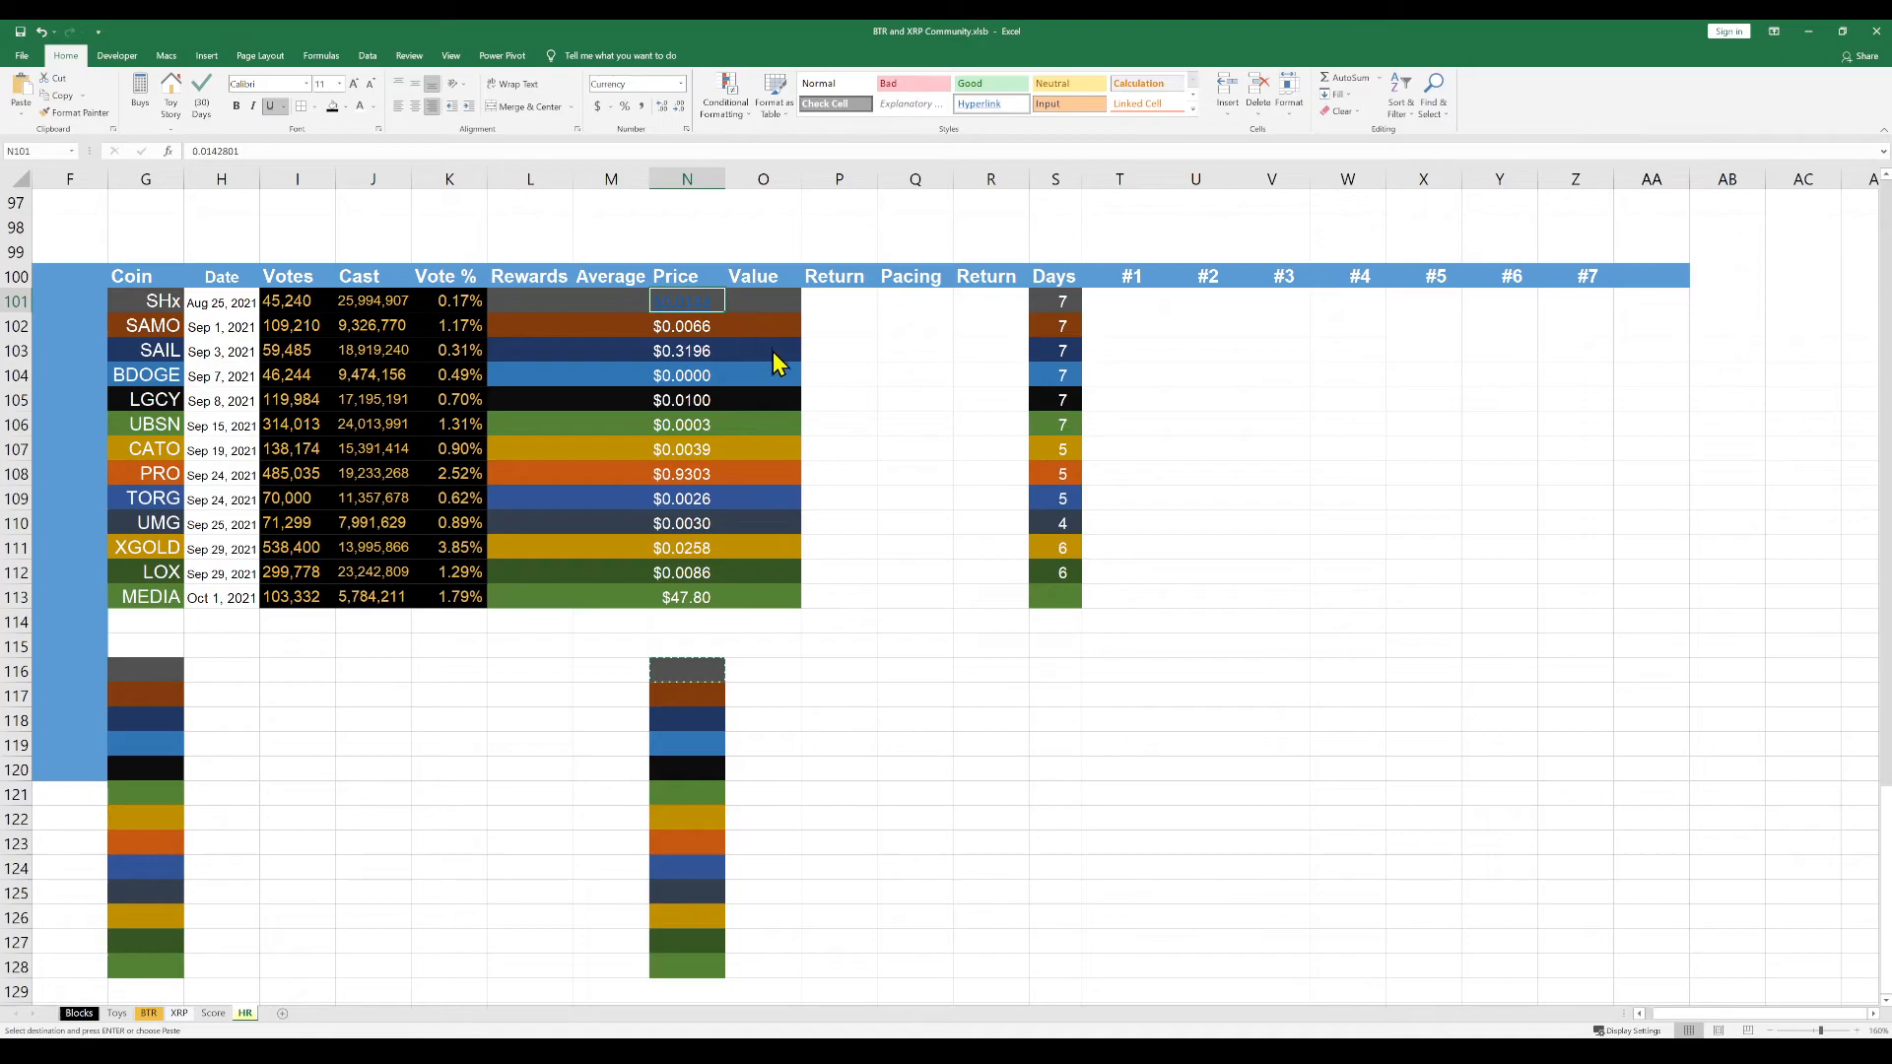
pyautogui.hotkey('ctrl', 'v')
pyautogui.click(818, 642)
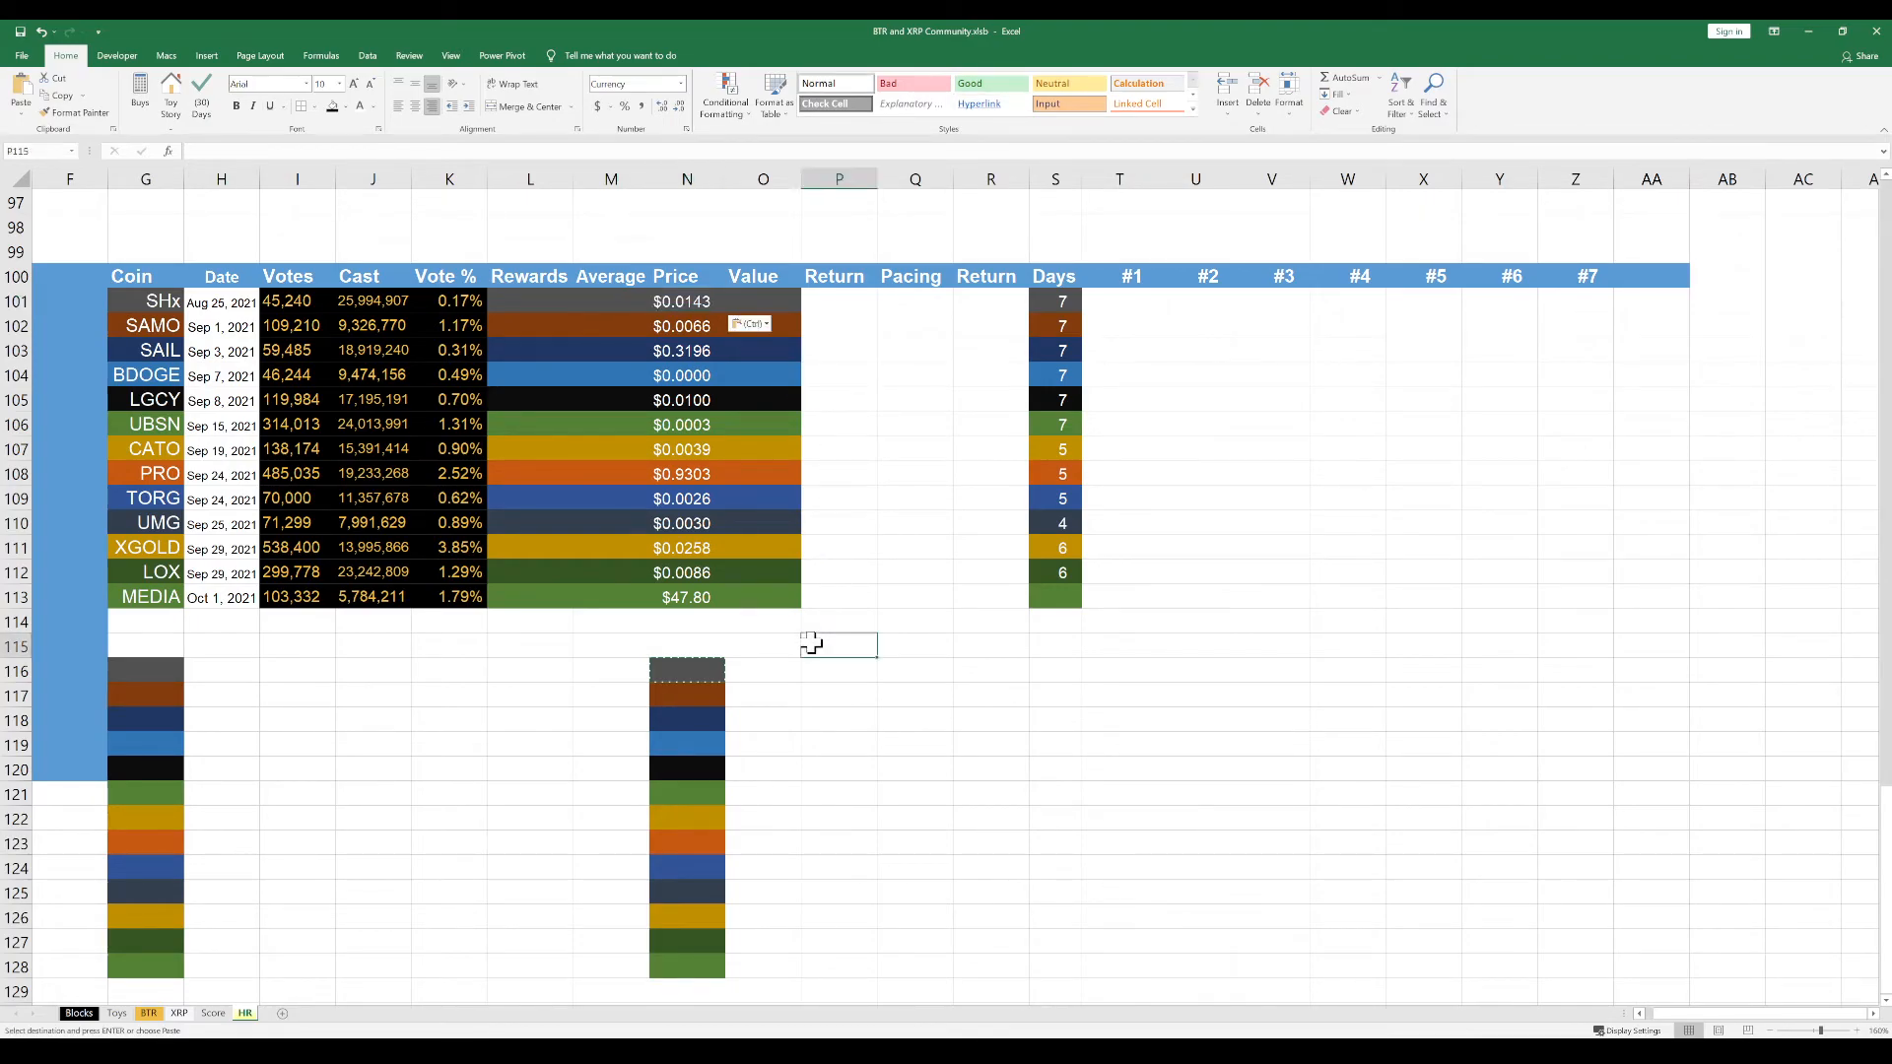
pyautogui.press('Escape')
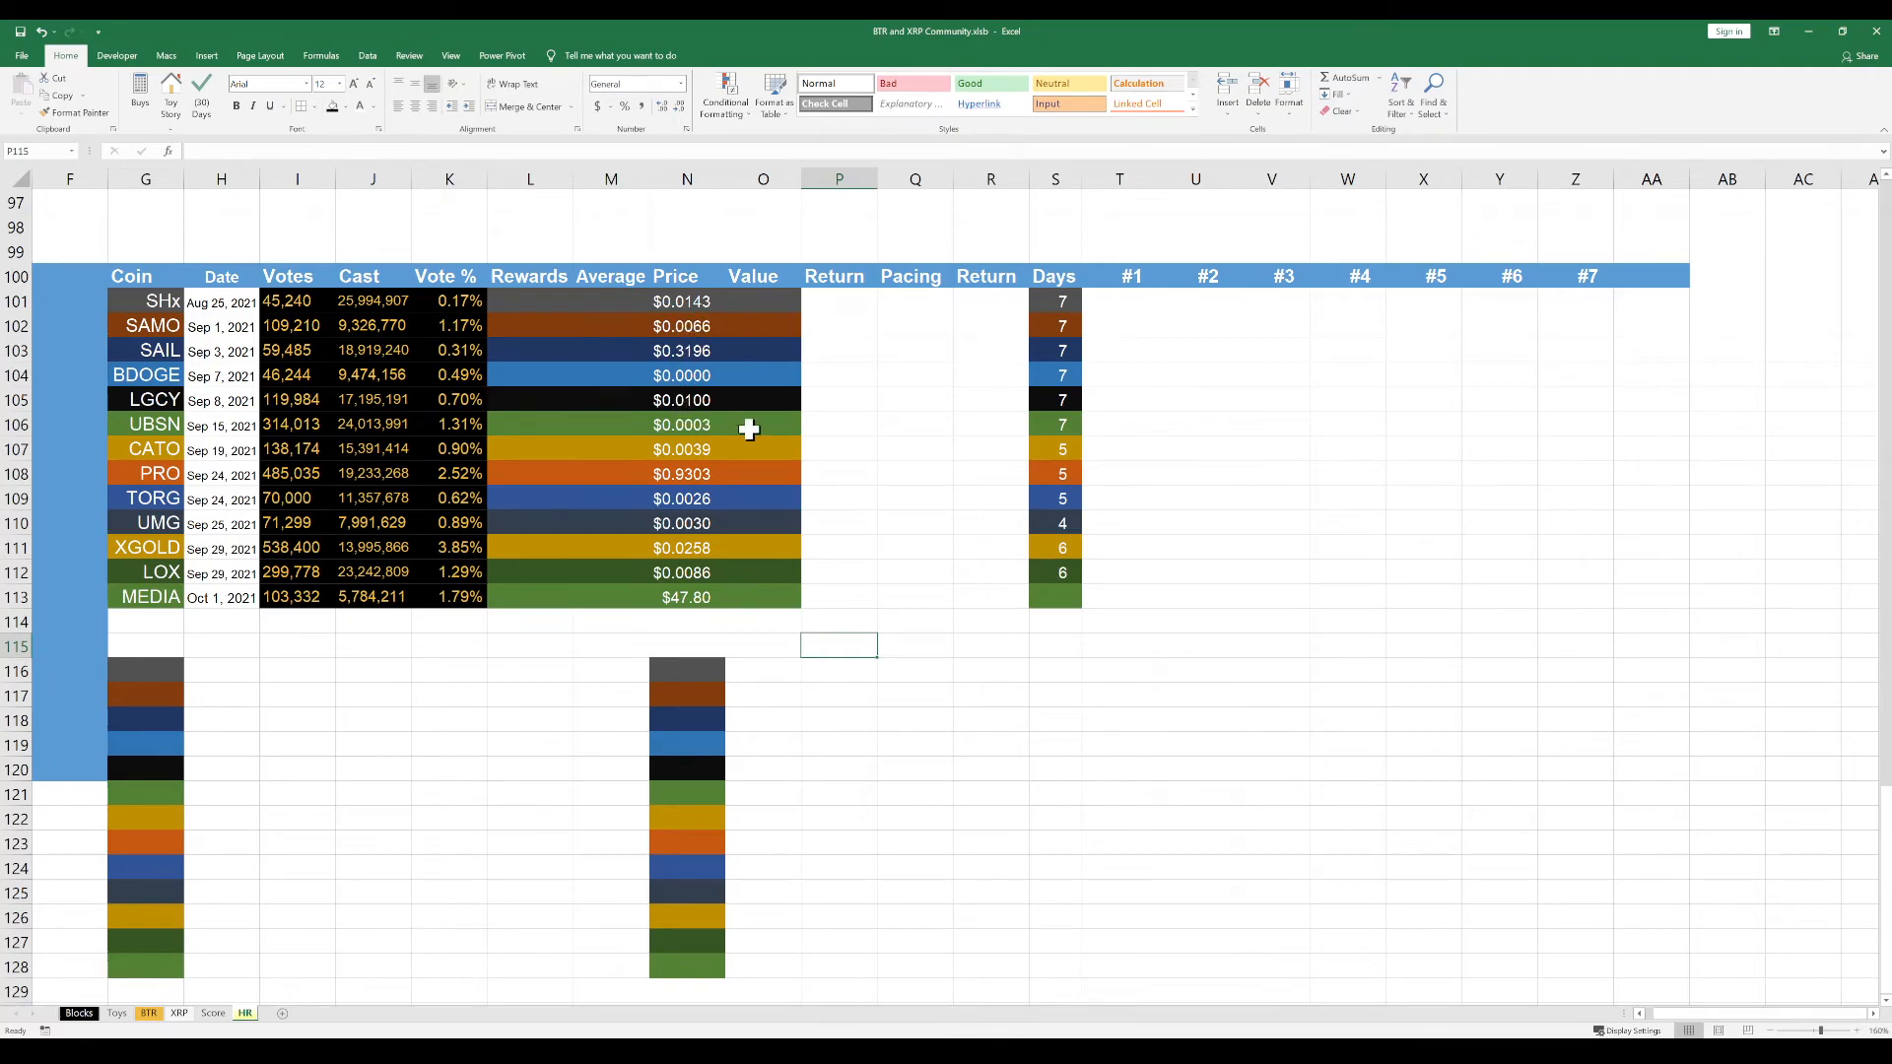
# Copy the SHx #1 value 521.630731 from the other window into cell T101
pyautogui.click(544, 649)
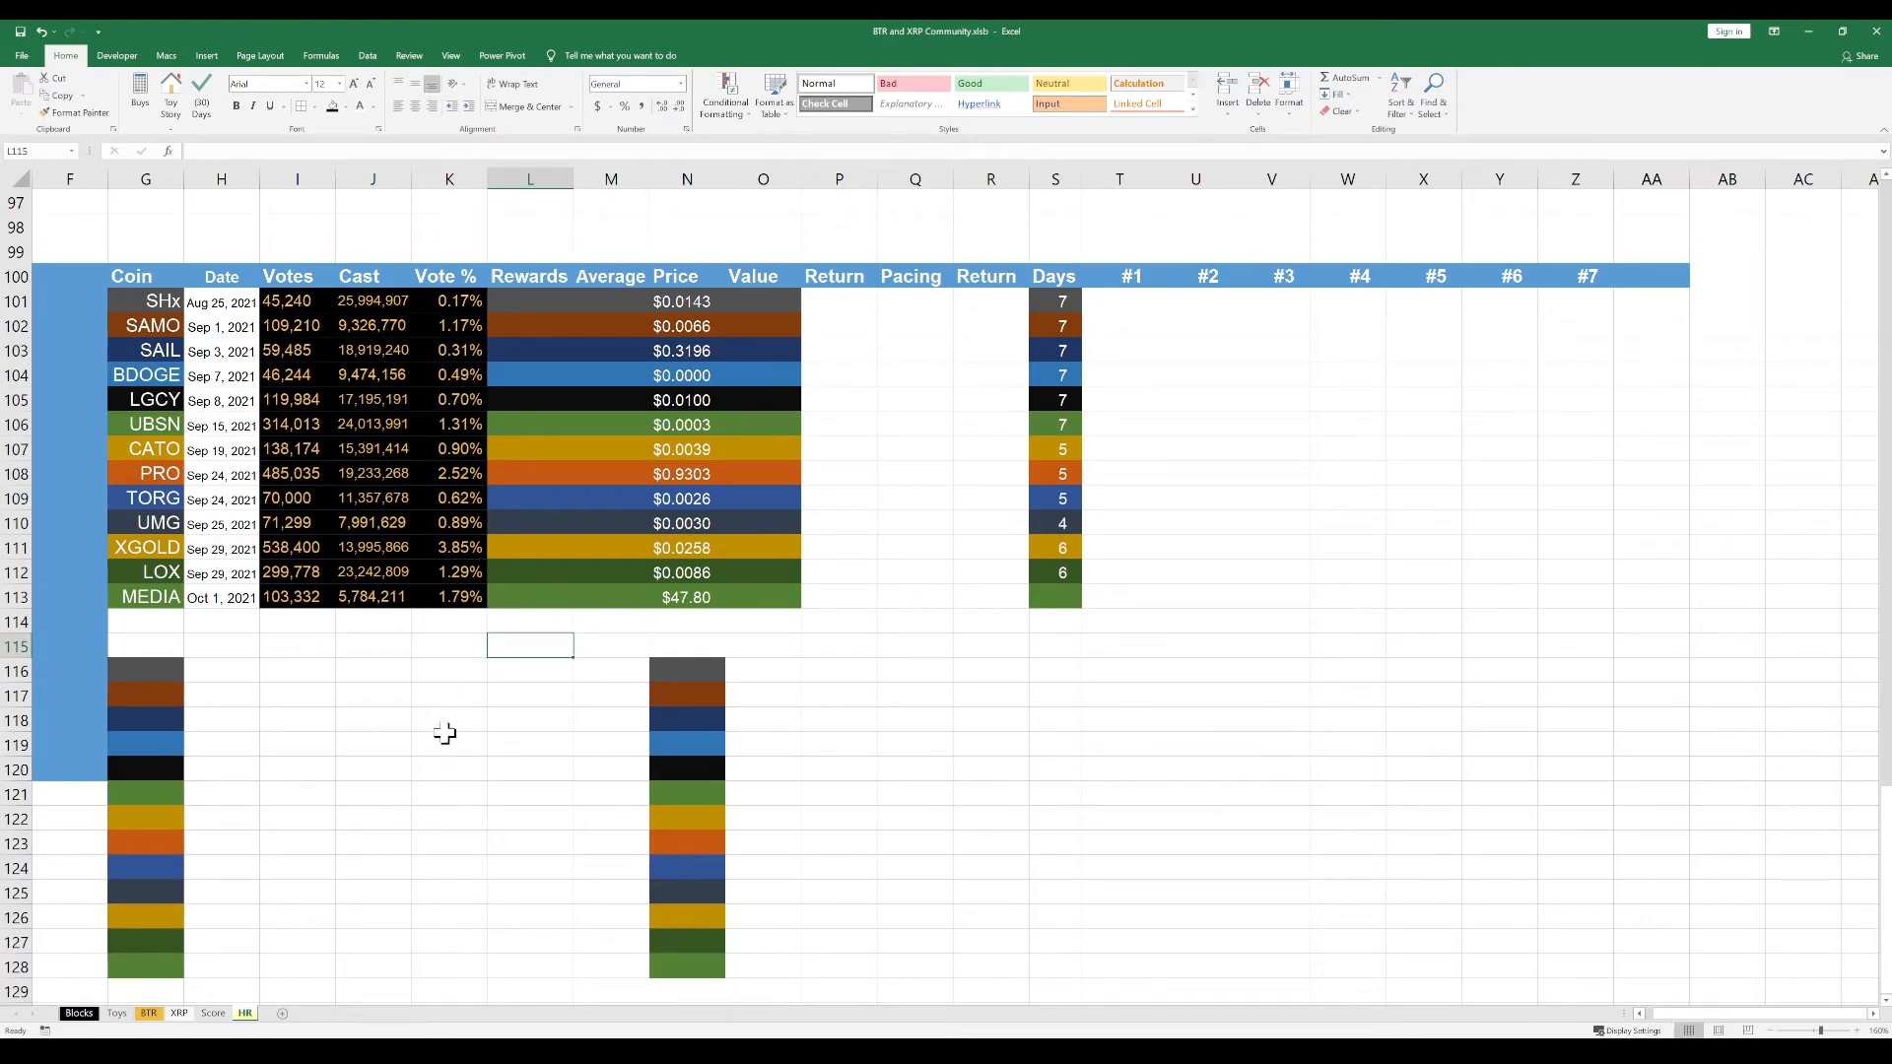
pyautogui.click(525, 304)
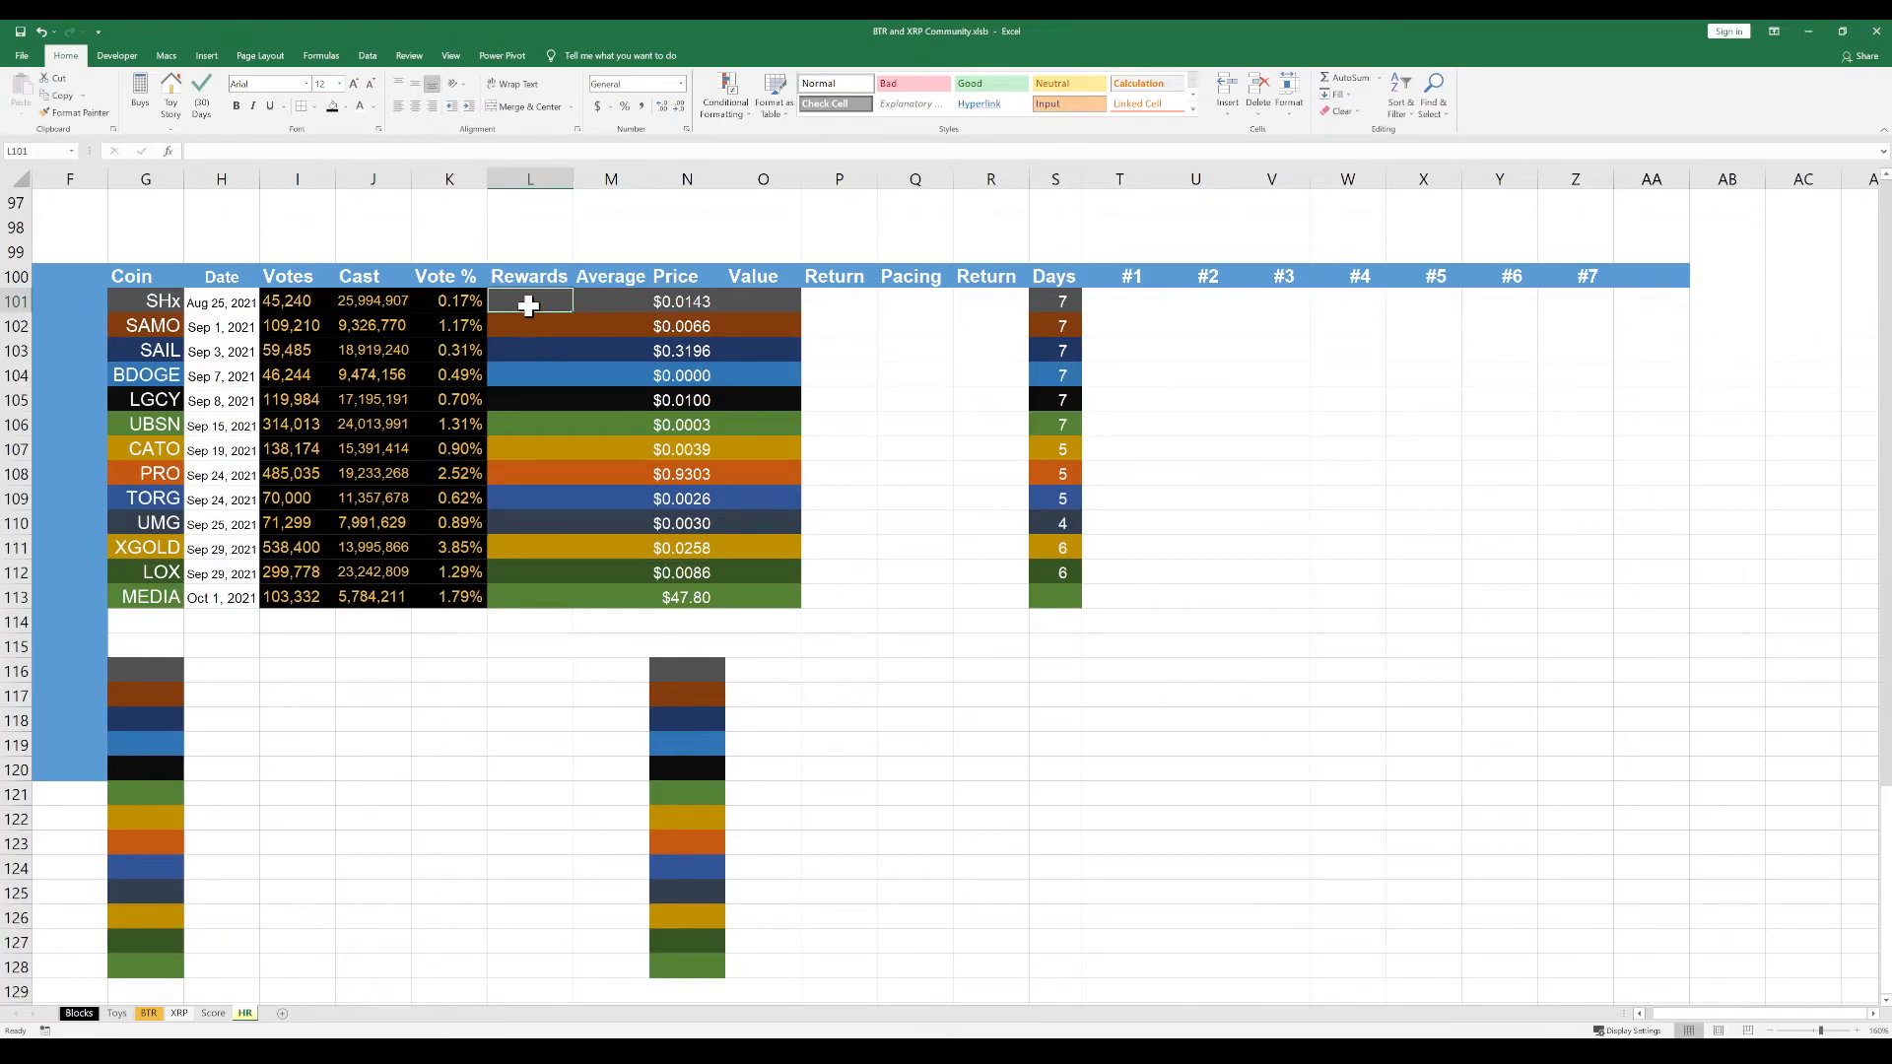
pyautogui.click(1130, 302)
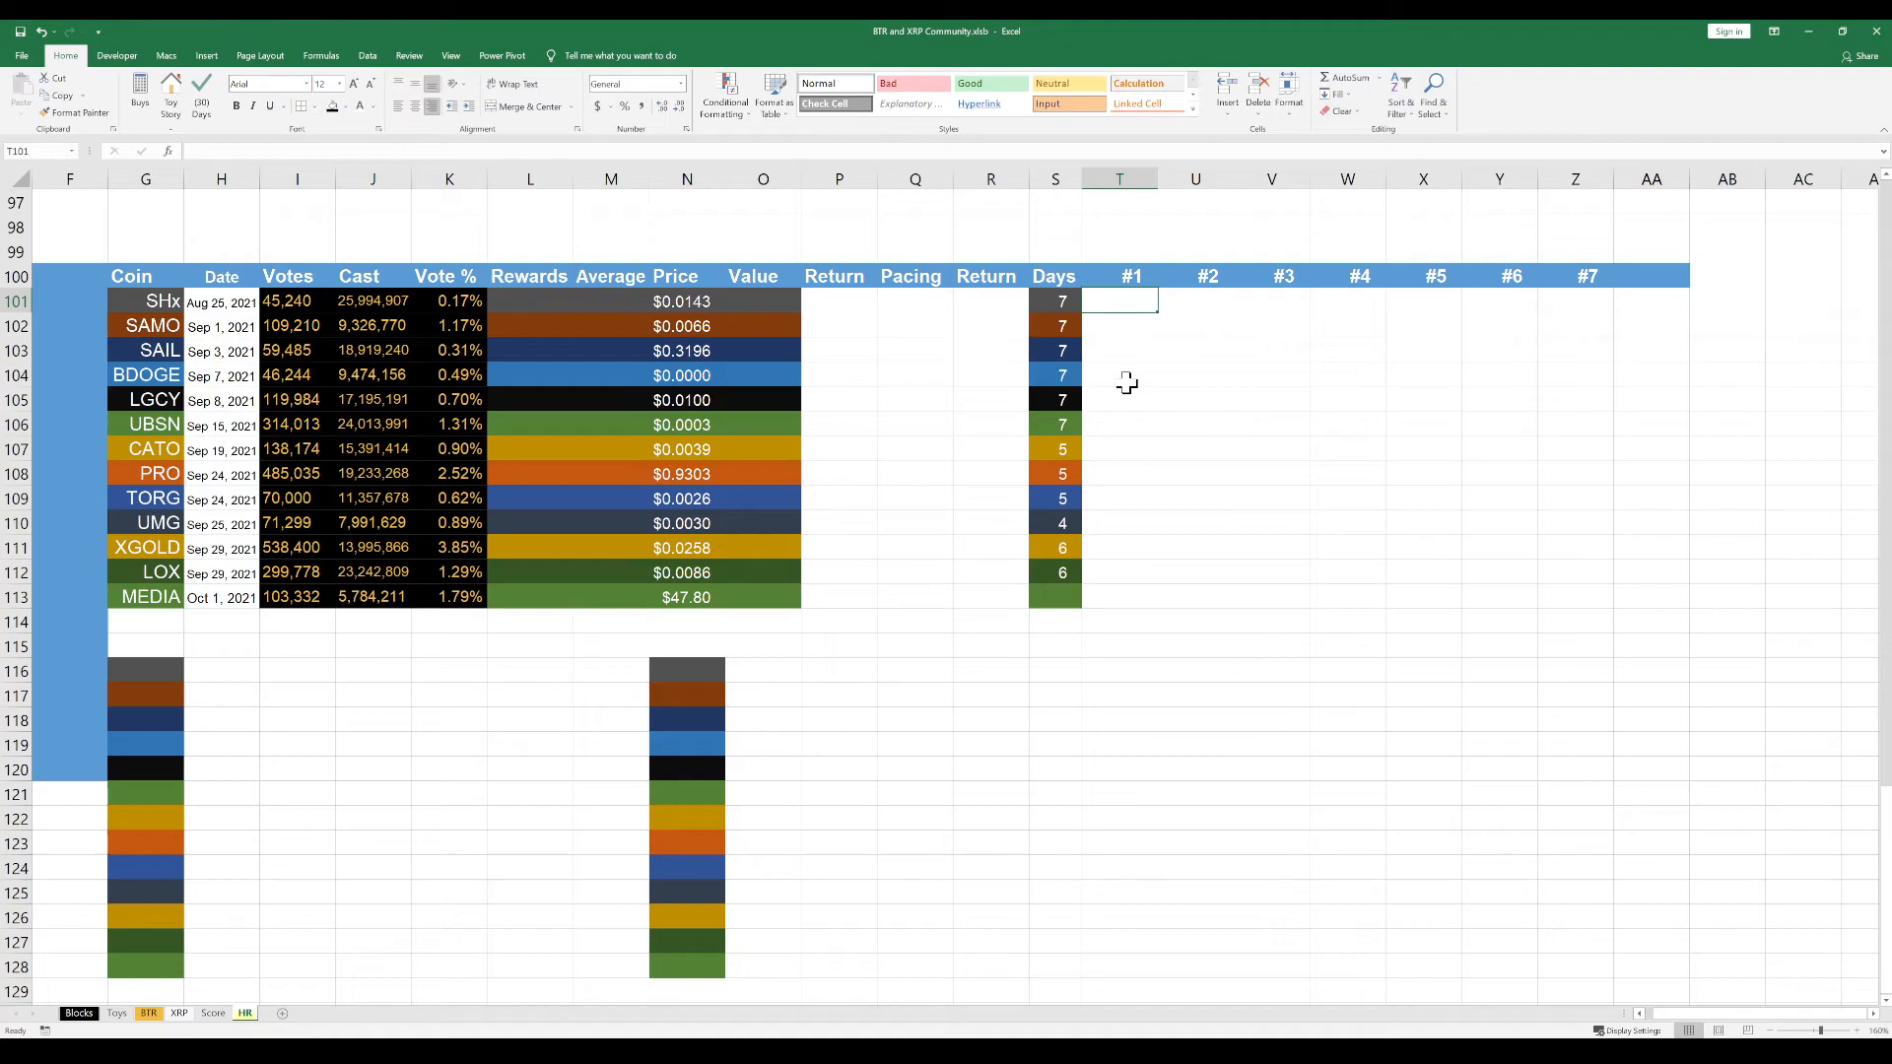
pyautogui.hotkey('alt', 'Tab')
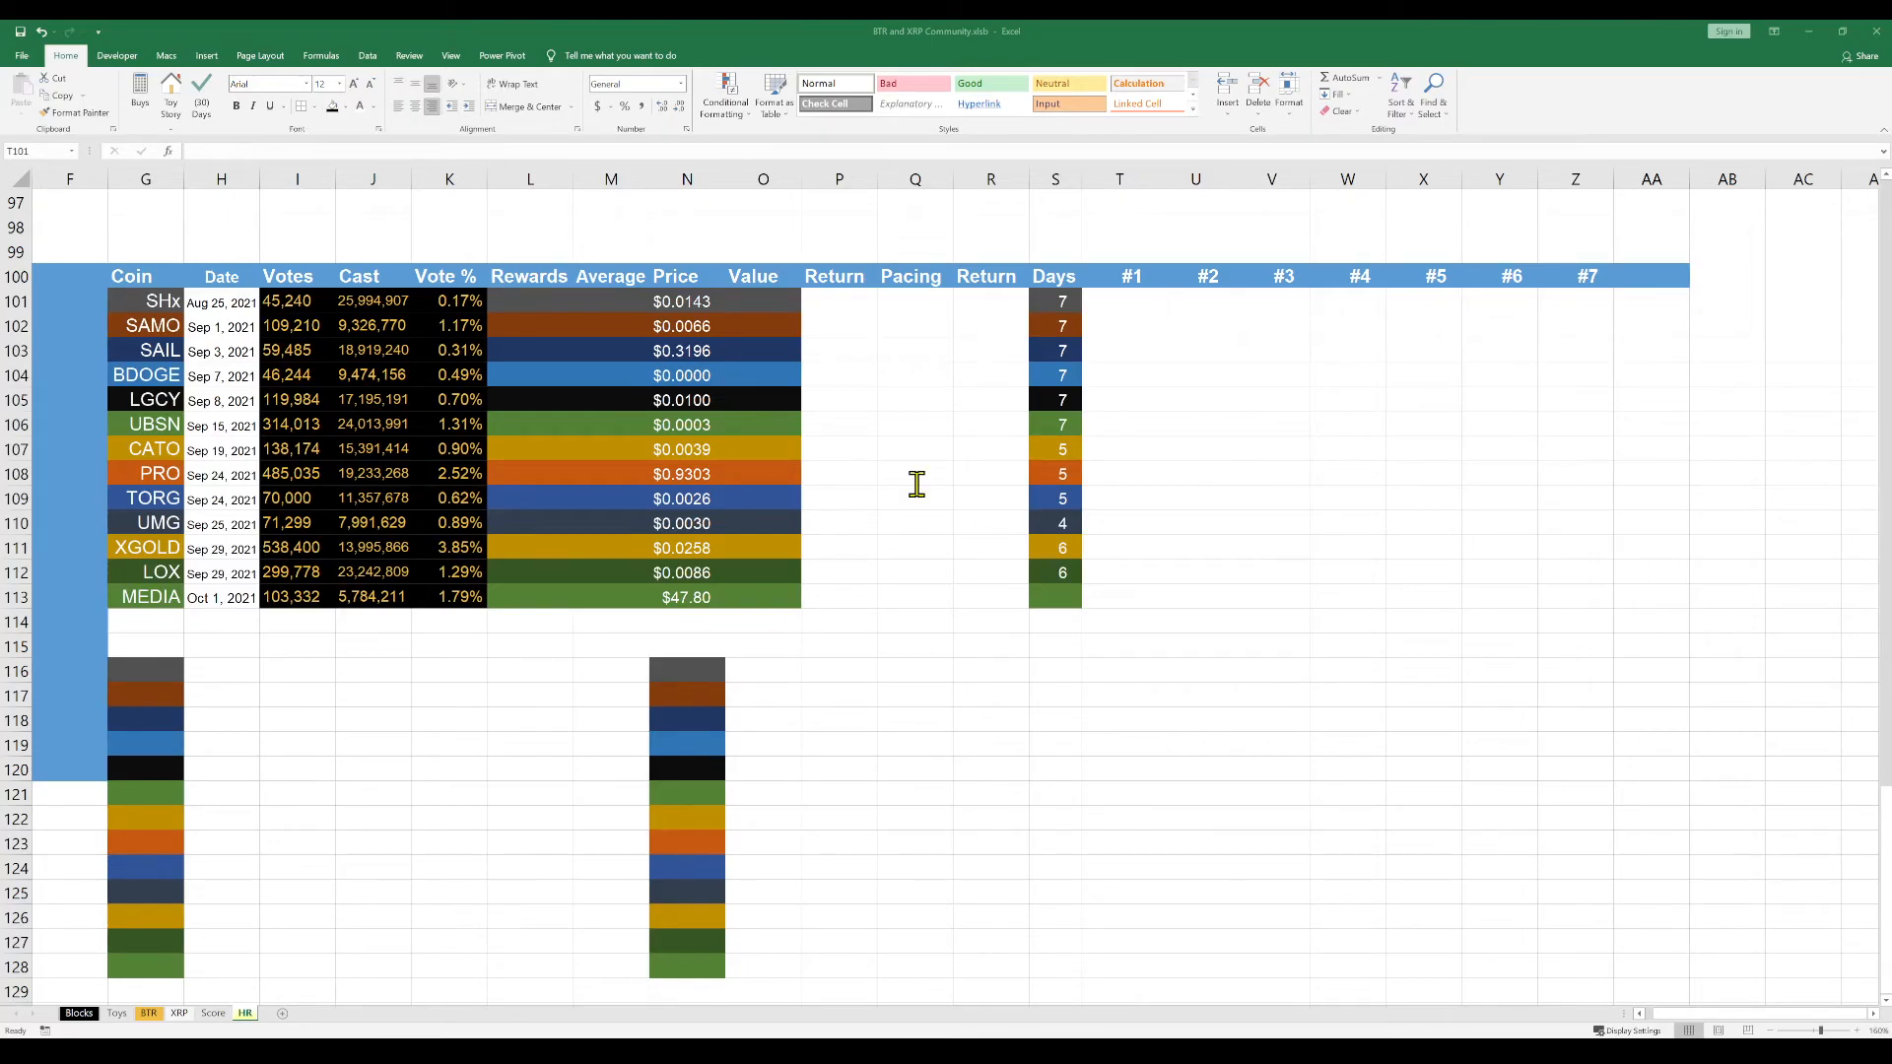
pyautogui.hotkey('alt', 'Tab')
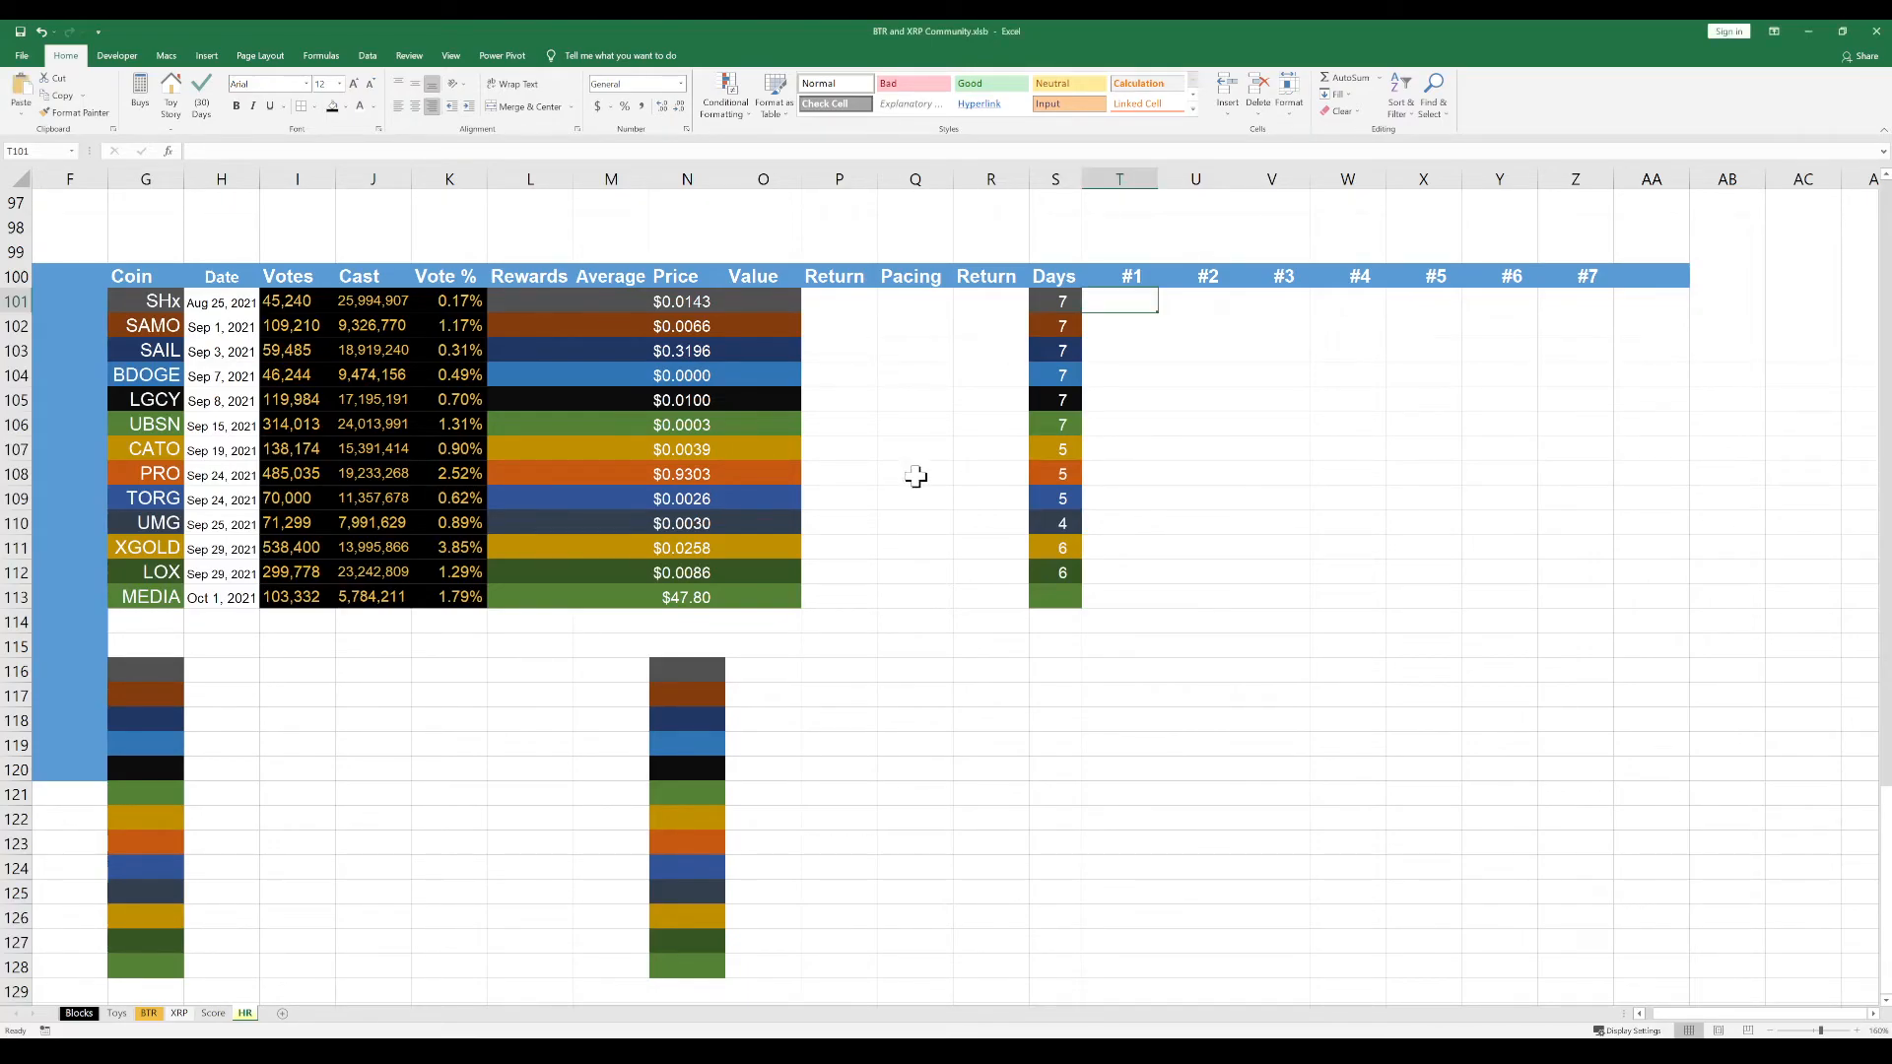
pyautogui.doubleClick(1124, 302)
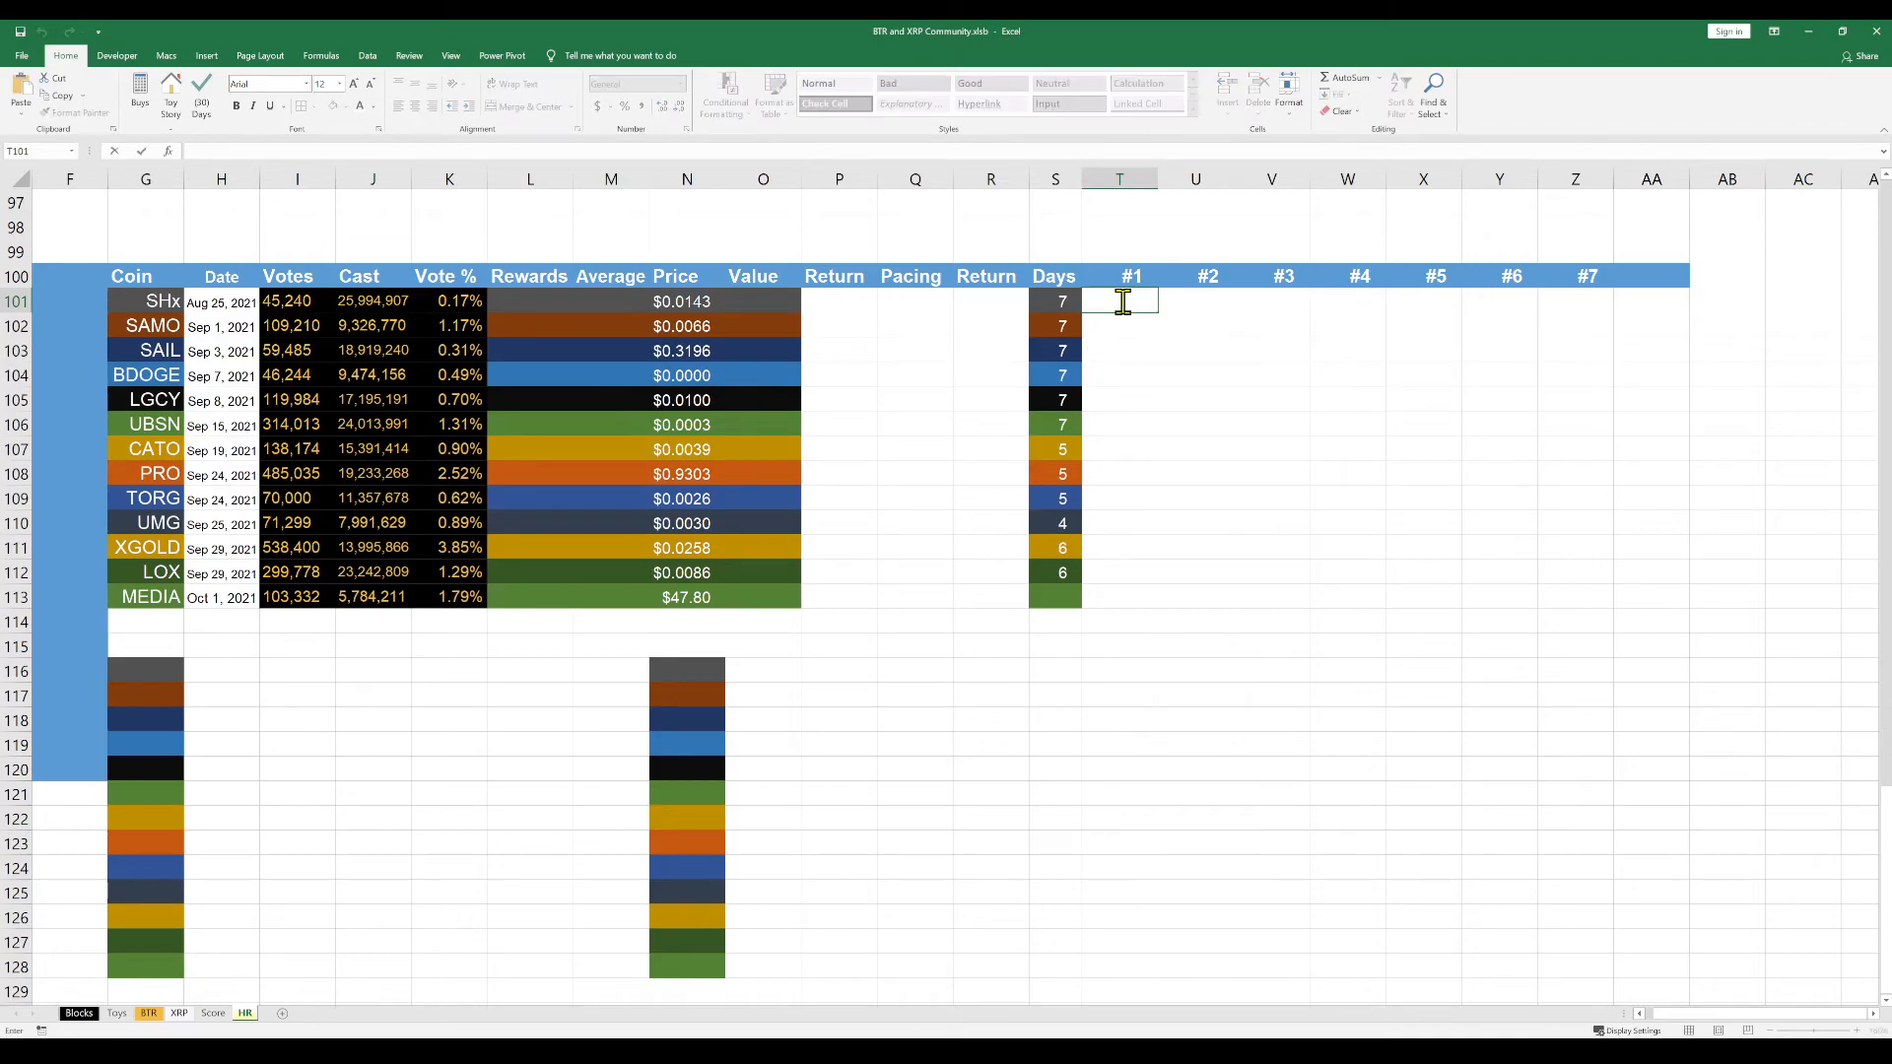
pyautogui.hotkey('ctrl', 'v')
pyautogui.press('Return')
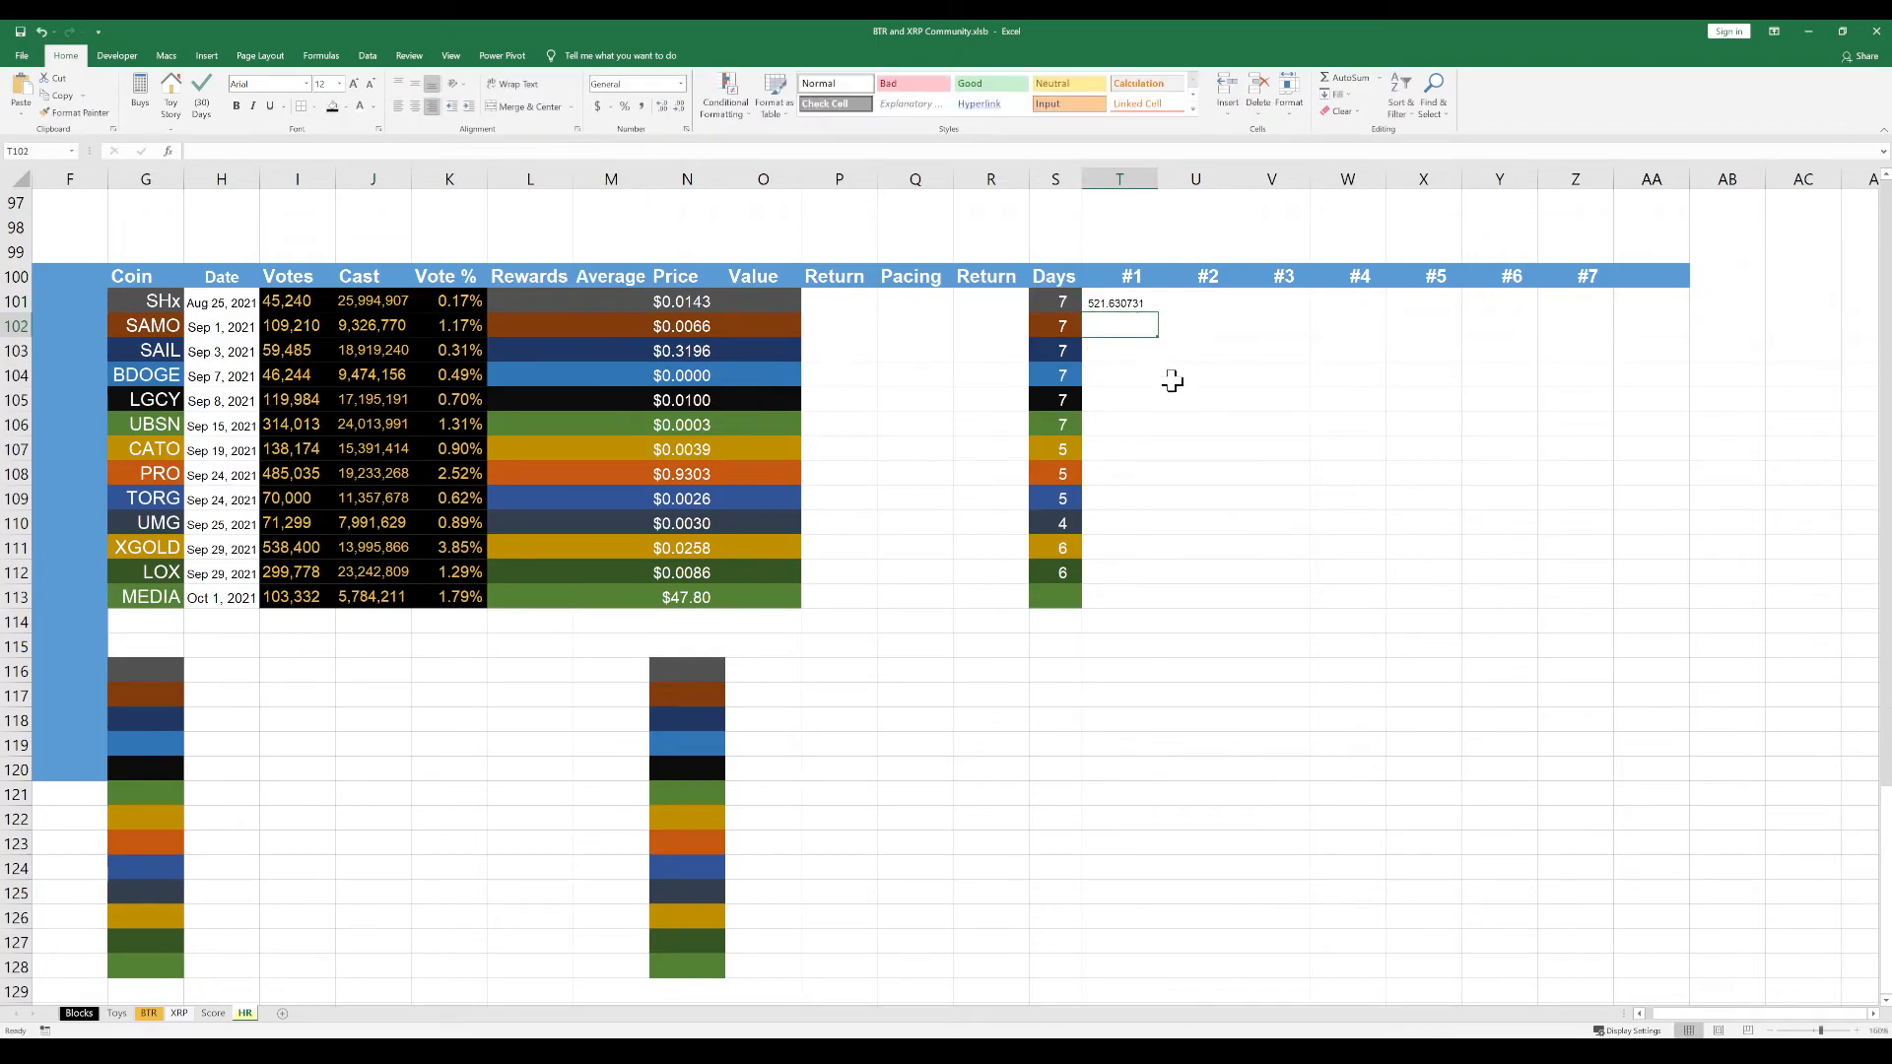
# Apply only the cell formatting of the Value column cells O101:O113 to the numbered columns T101:Z113
pyautogui.moveTo(1120, 303); pyautogui.dragTo(1587, 591)
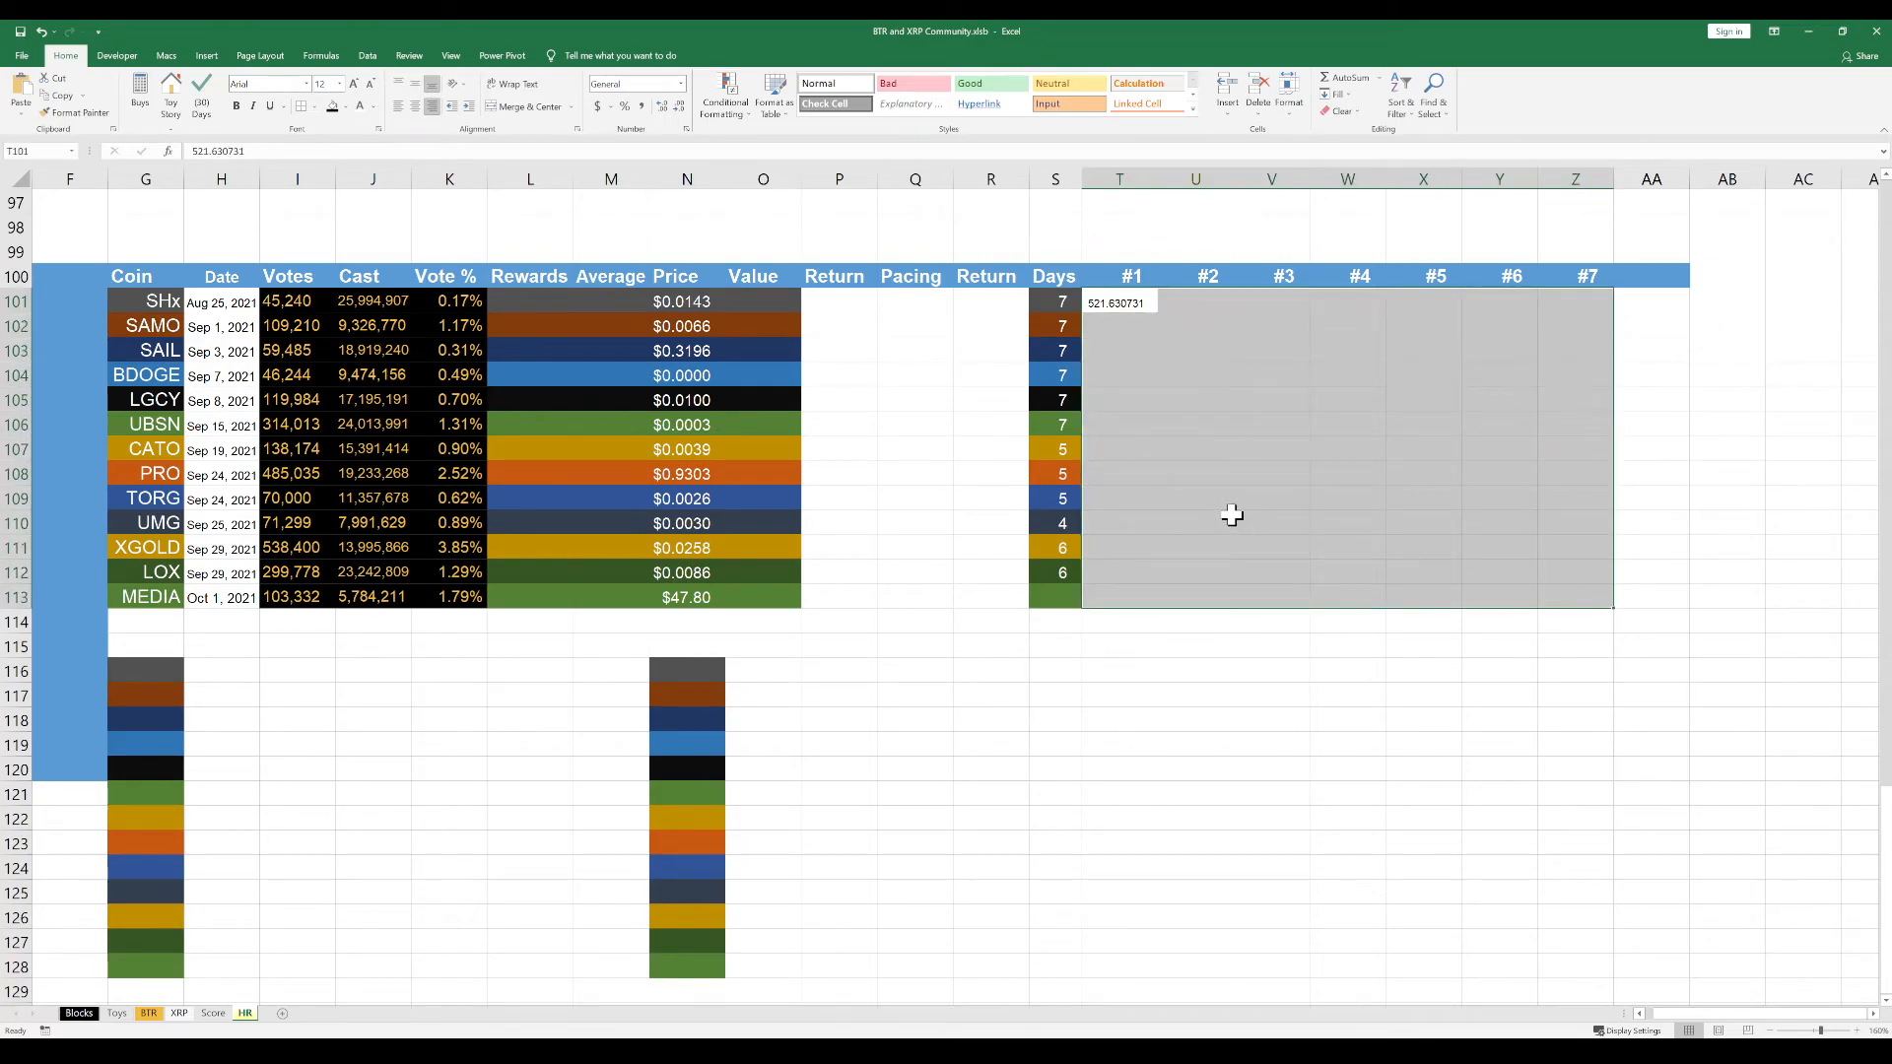
pyautogui.click(1202, 640)
pyautogui.moveTo(785, 300); pyautogui.dragTo(781, 597)
pyautogui.hotkey('ctrl', 'c')
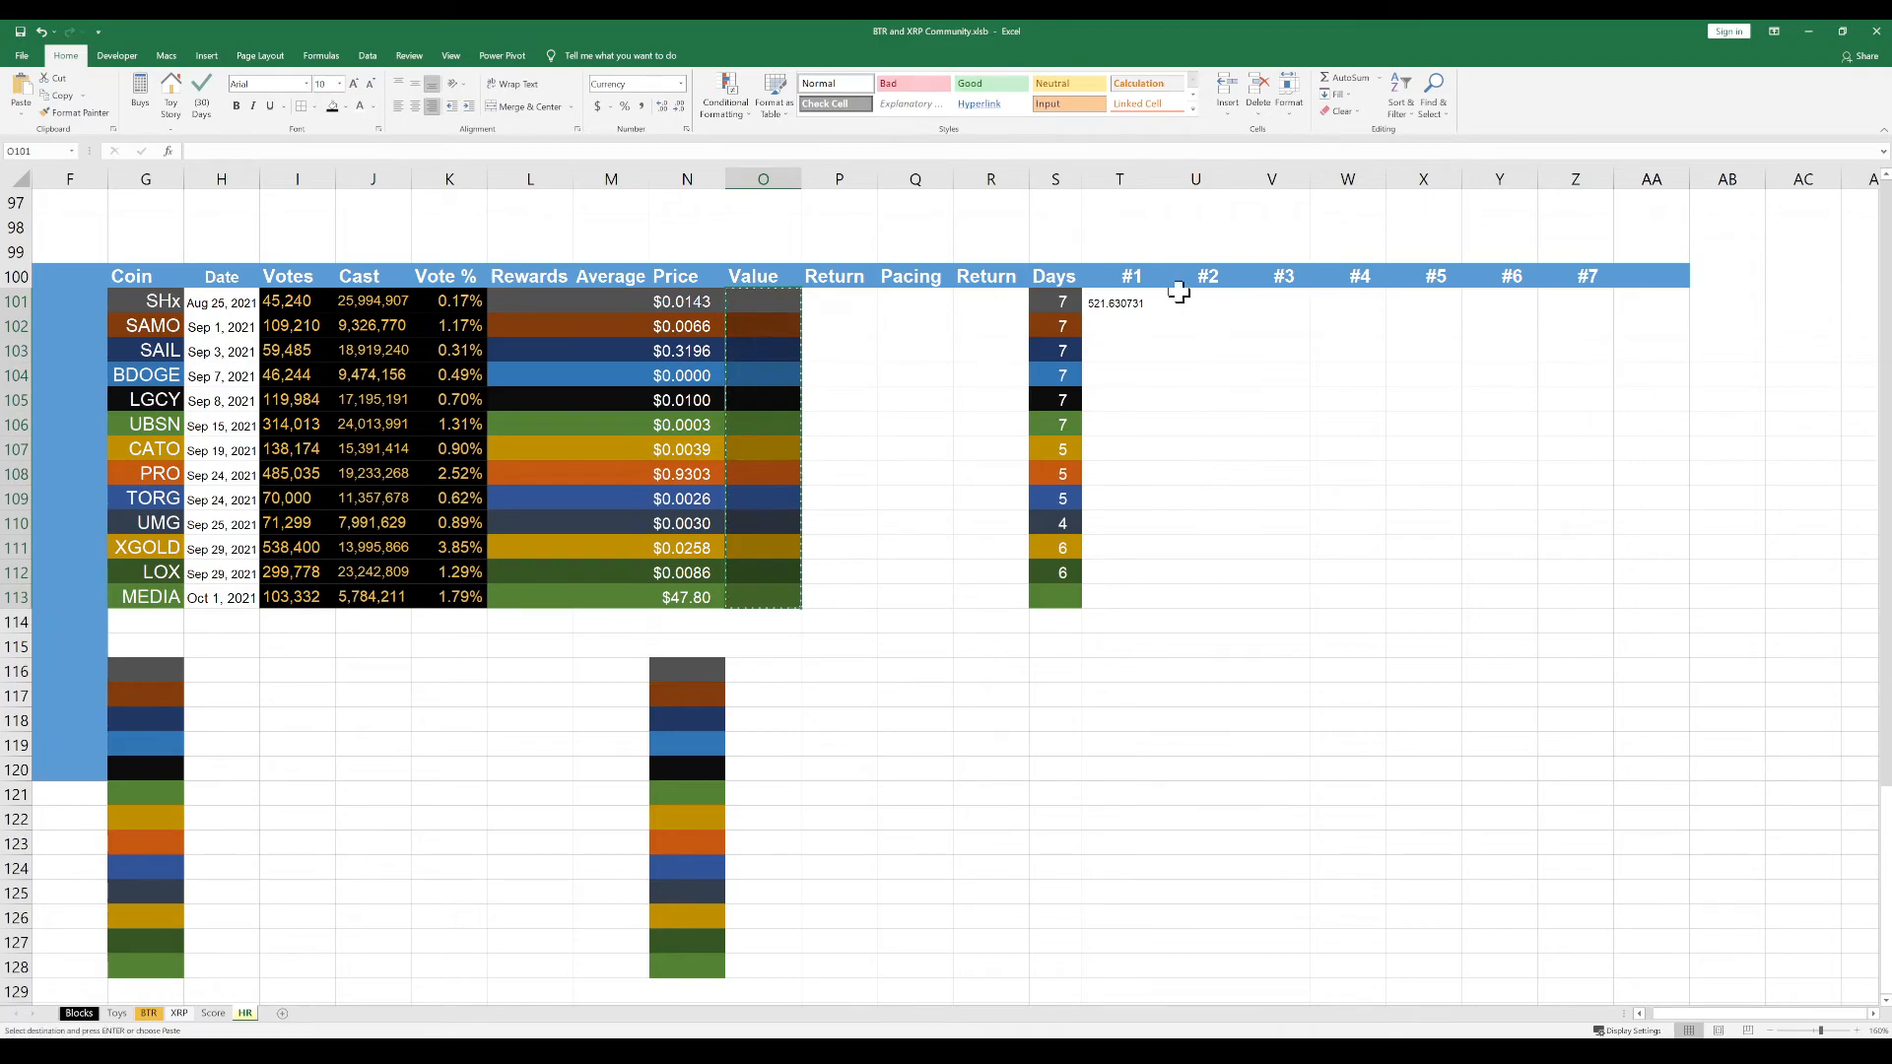
pyautogui.moveTo(1114, 303); pyautogui.dragTo(1564, 597)
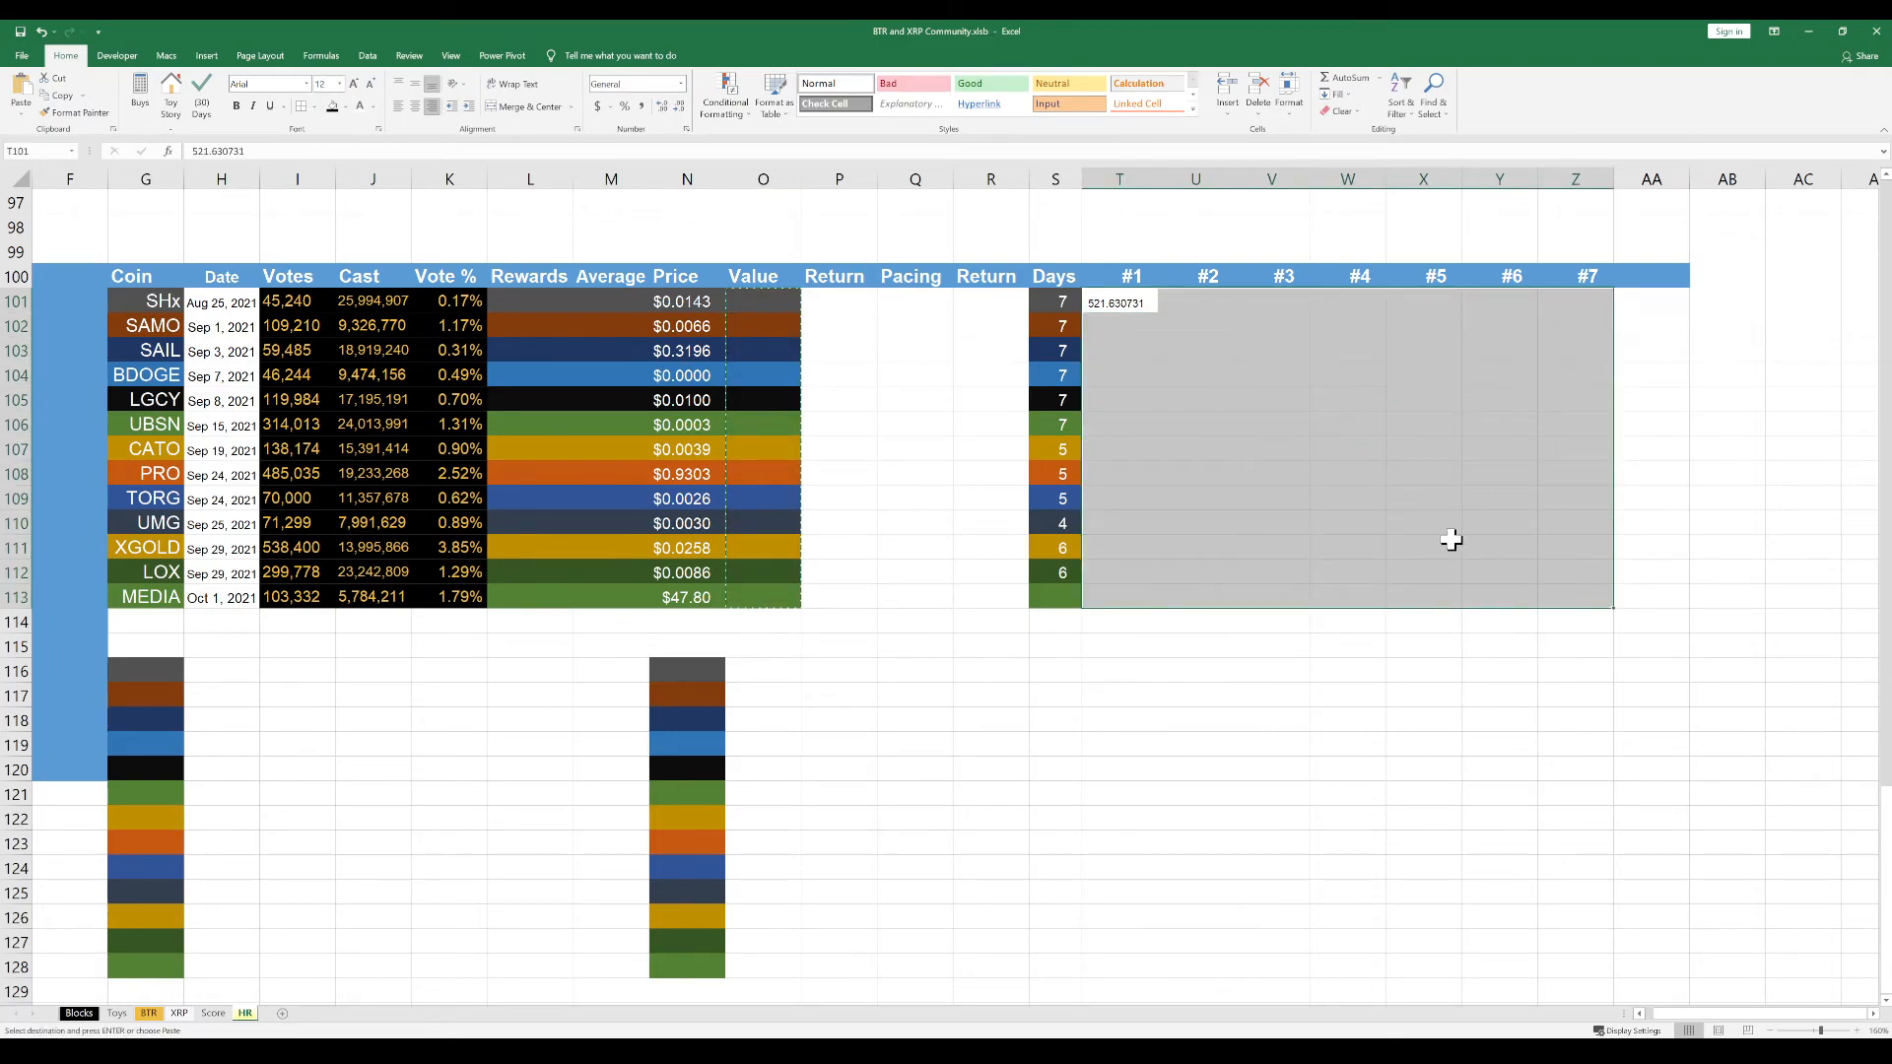
pyautogui.press('Return')
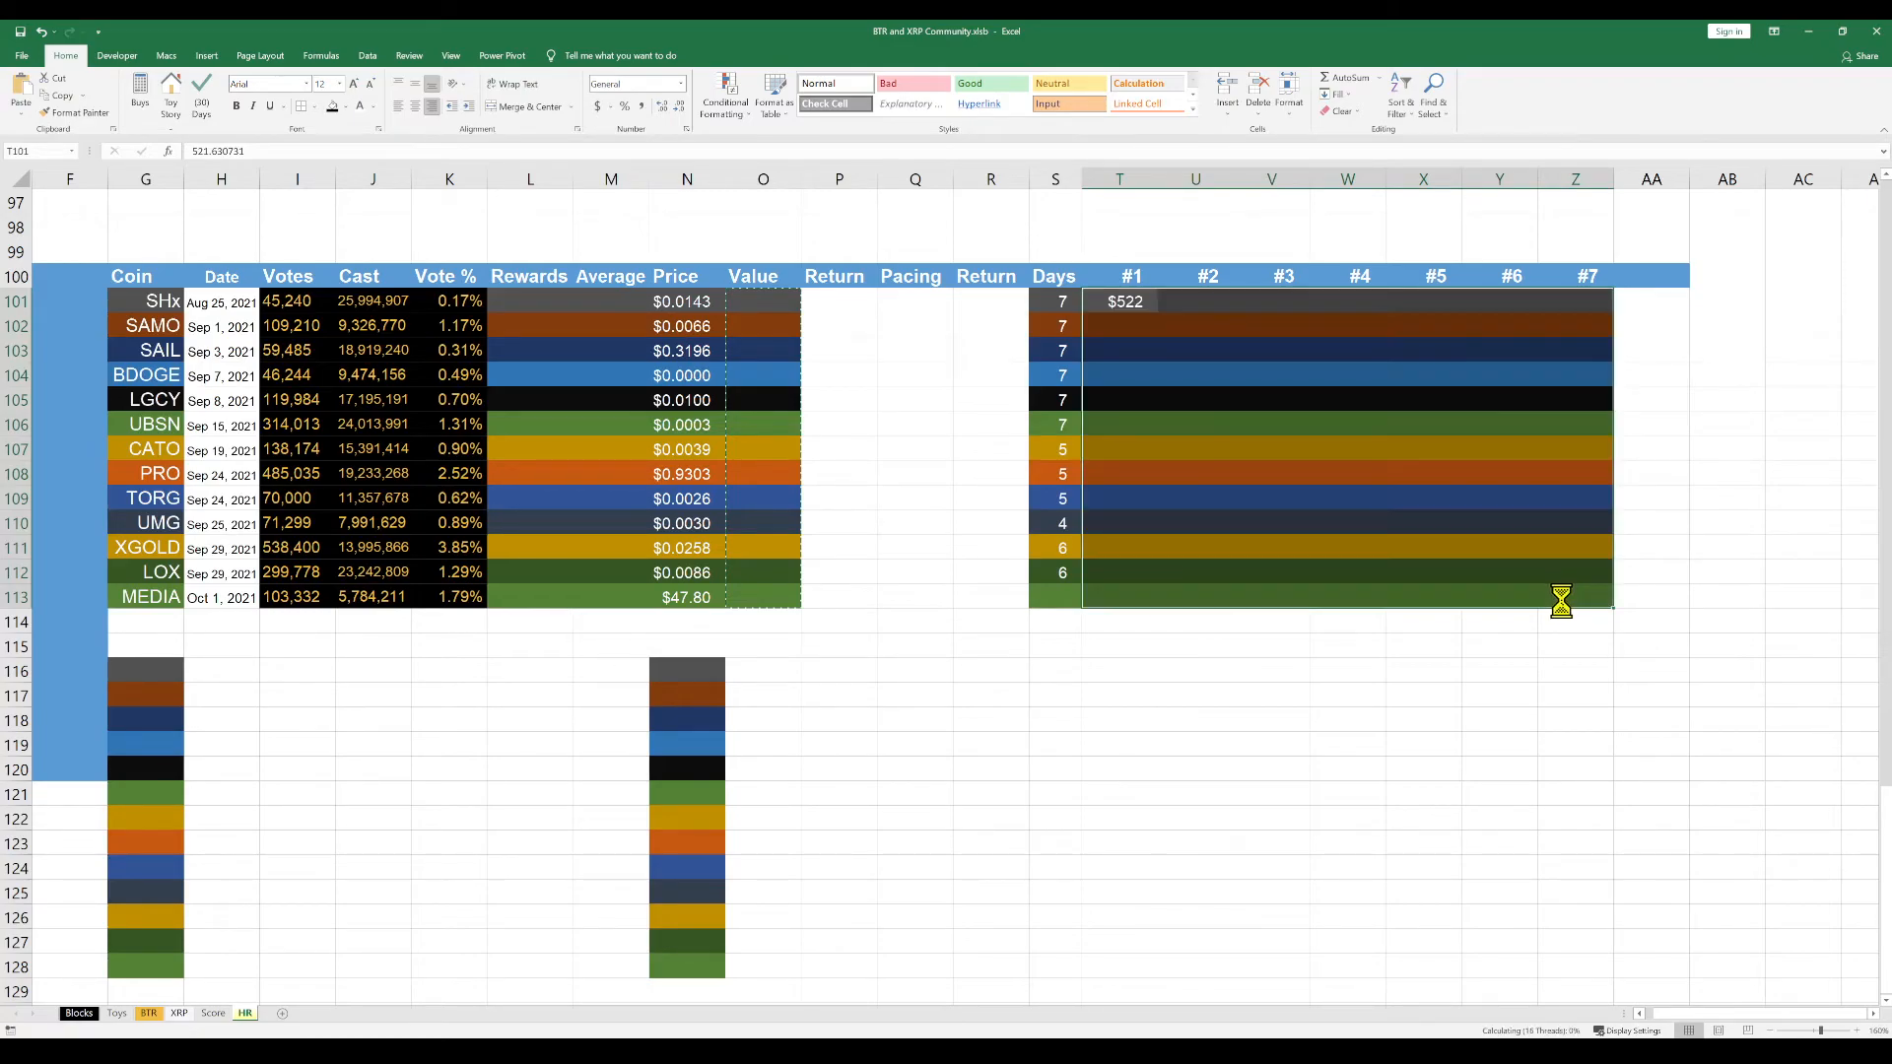
pyautogui.click(1222, 499)
# Change the number format of T101:Z113 from currency to Number with no decimal places
pyautogui.click(1130, 301)
pyautogui.moveTo(1129, 302); pyautogui.dragTo(1562, 589)
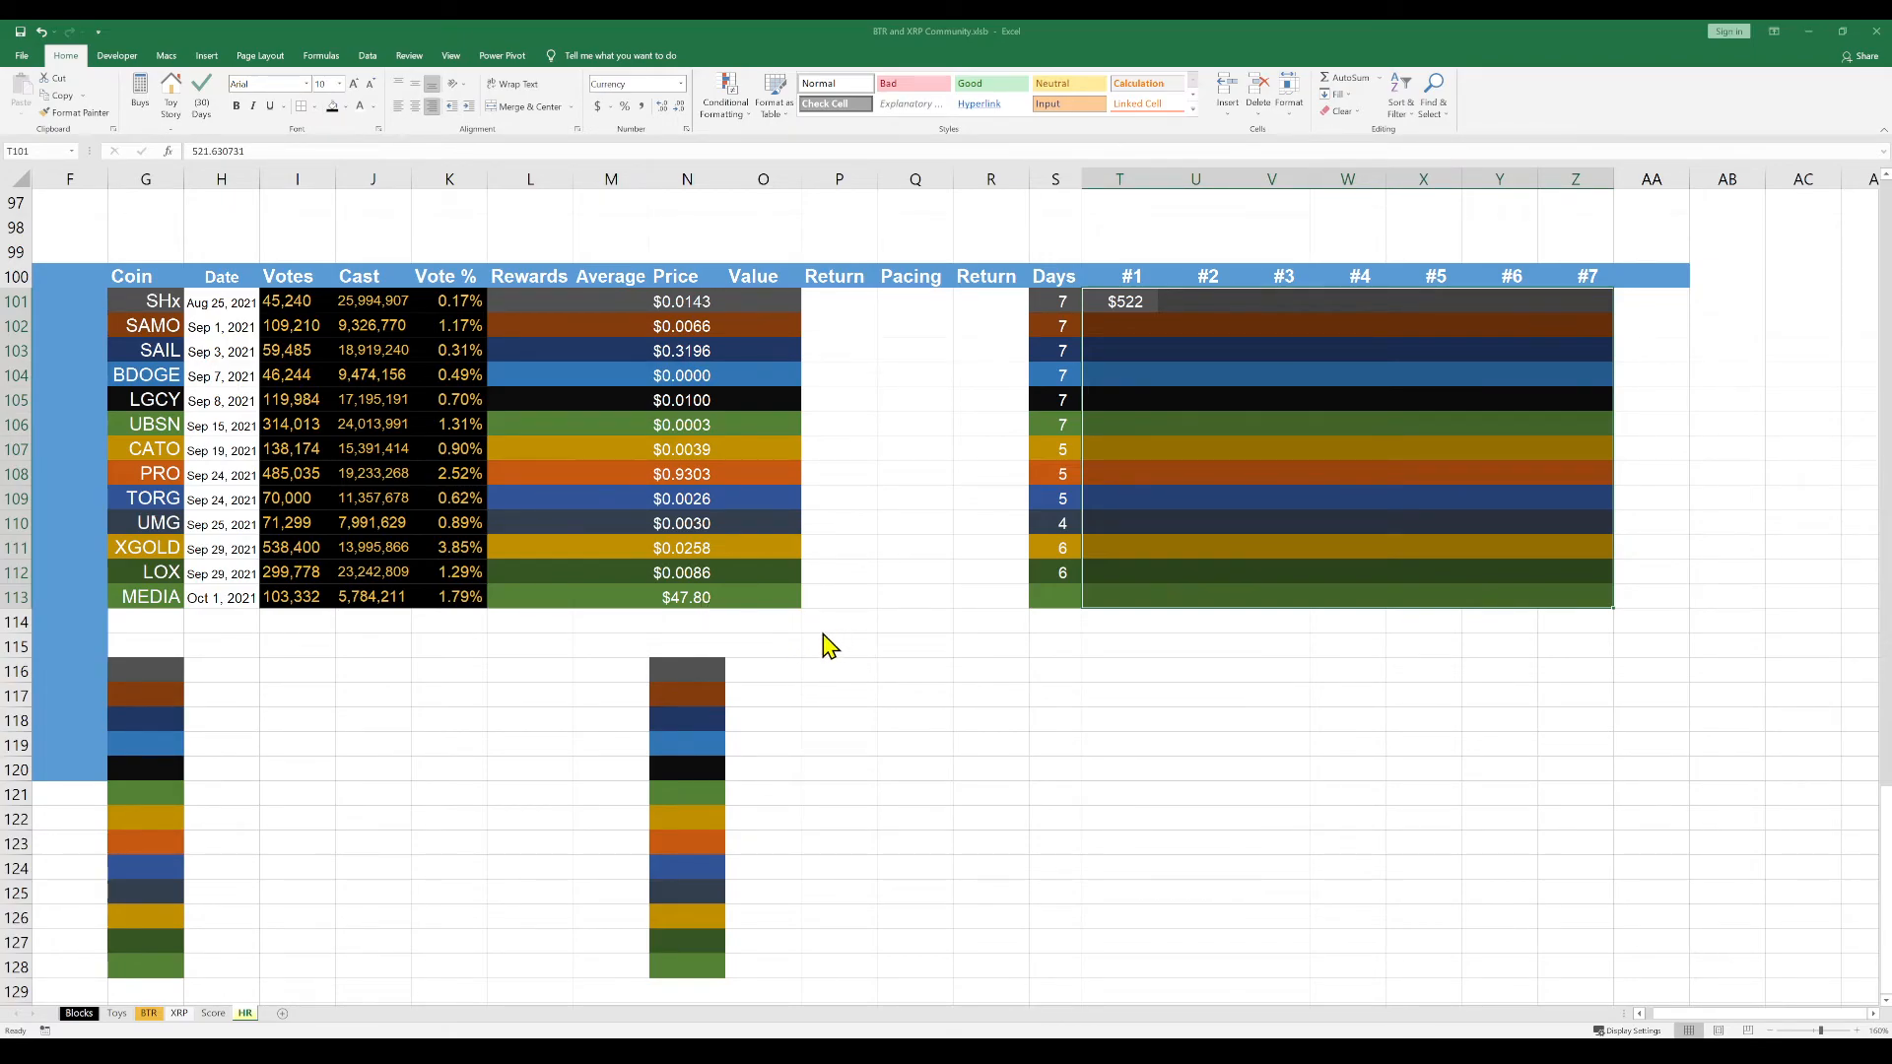
pyautogui.click(940, 880)
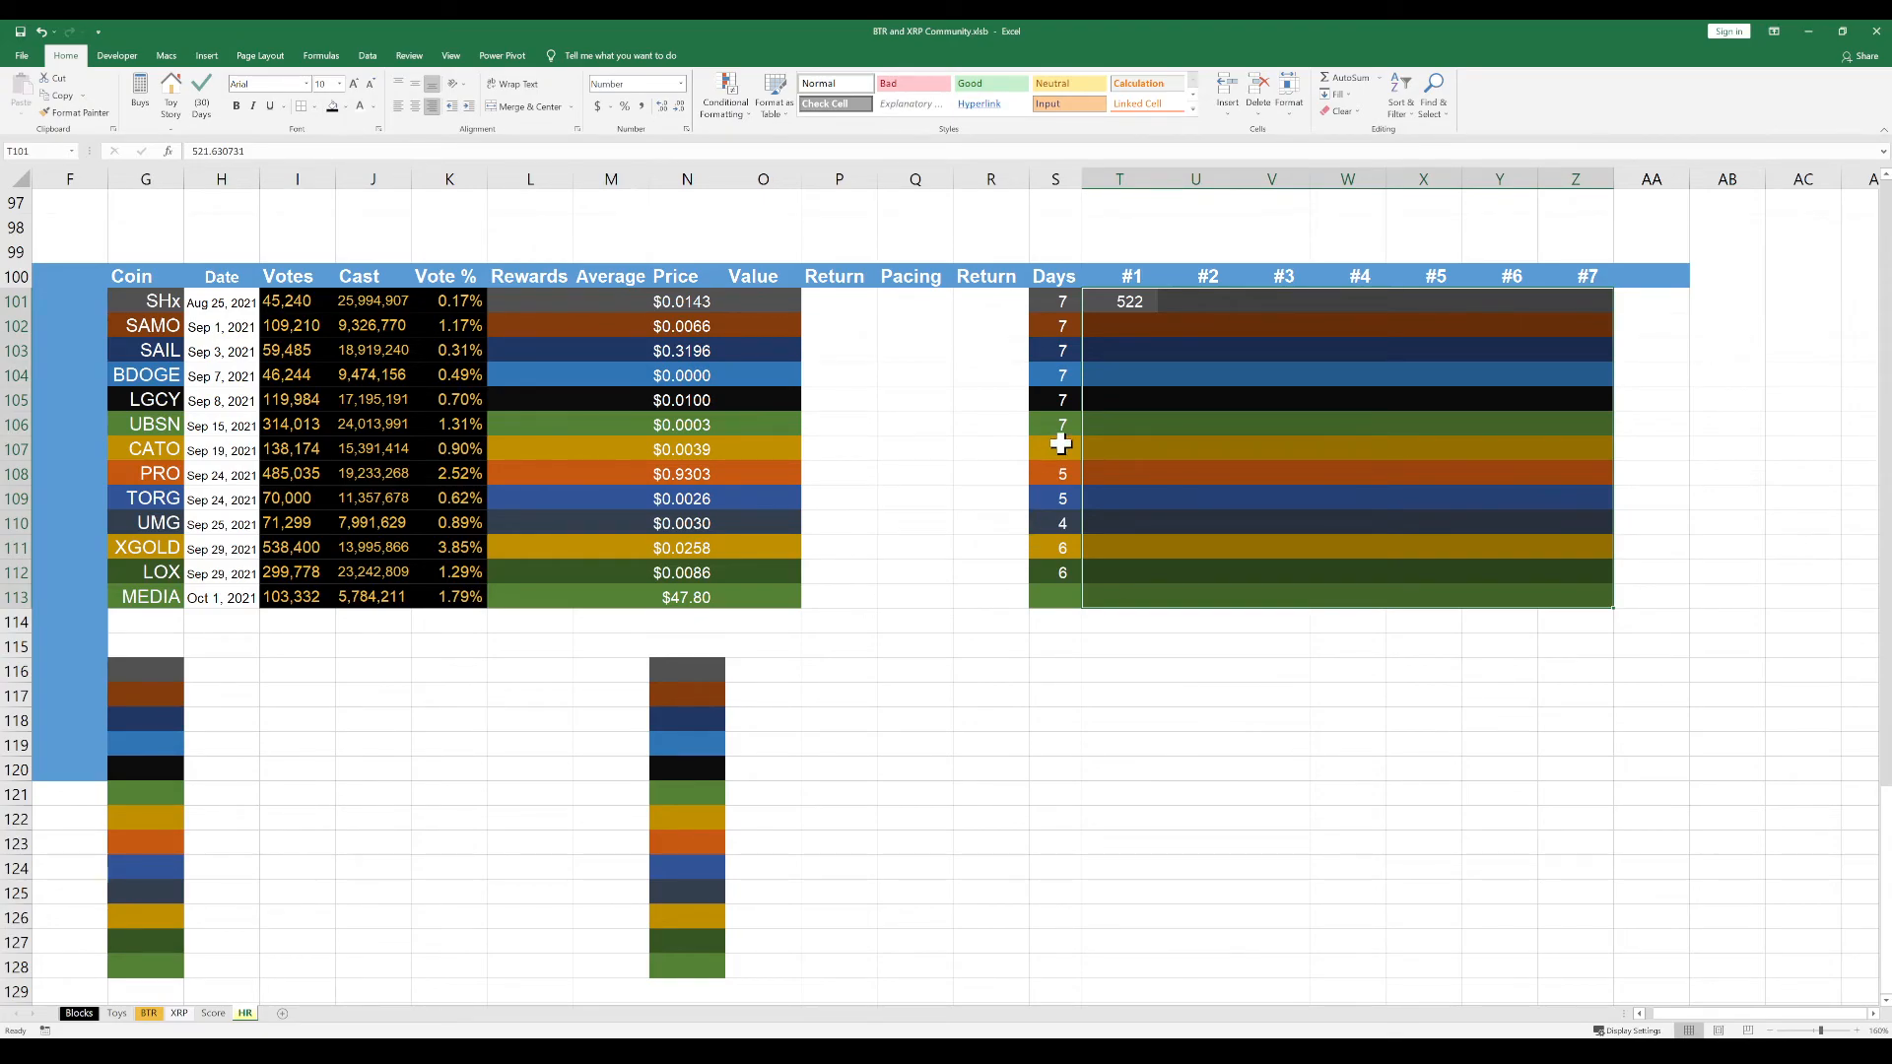
pyautogui.click(1124, 278)
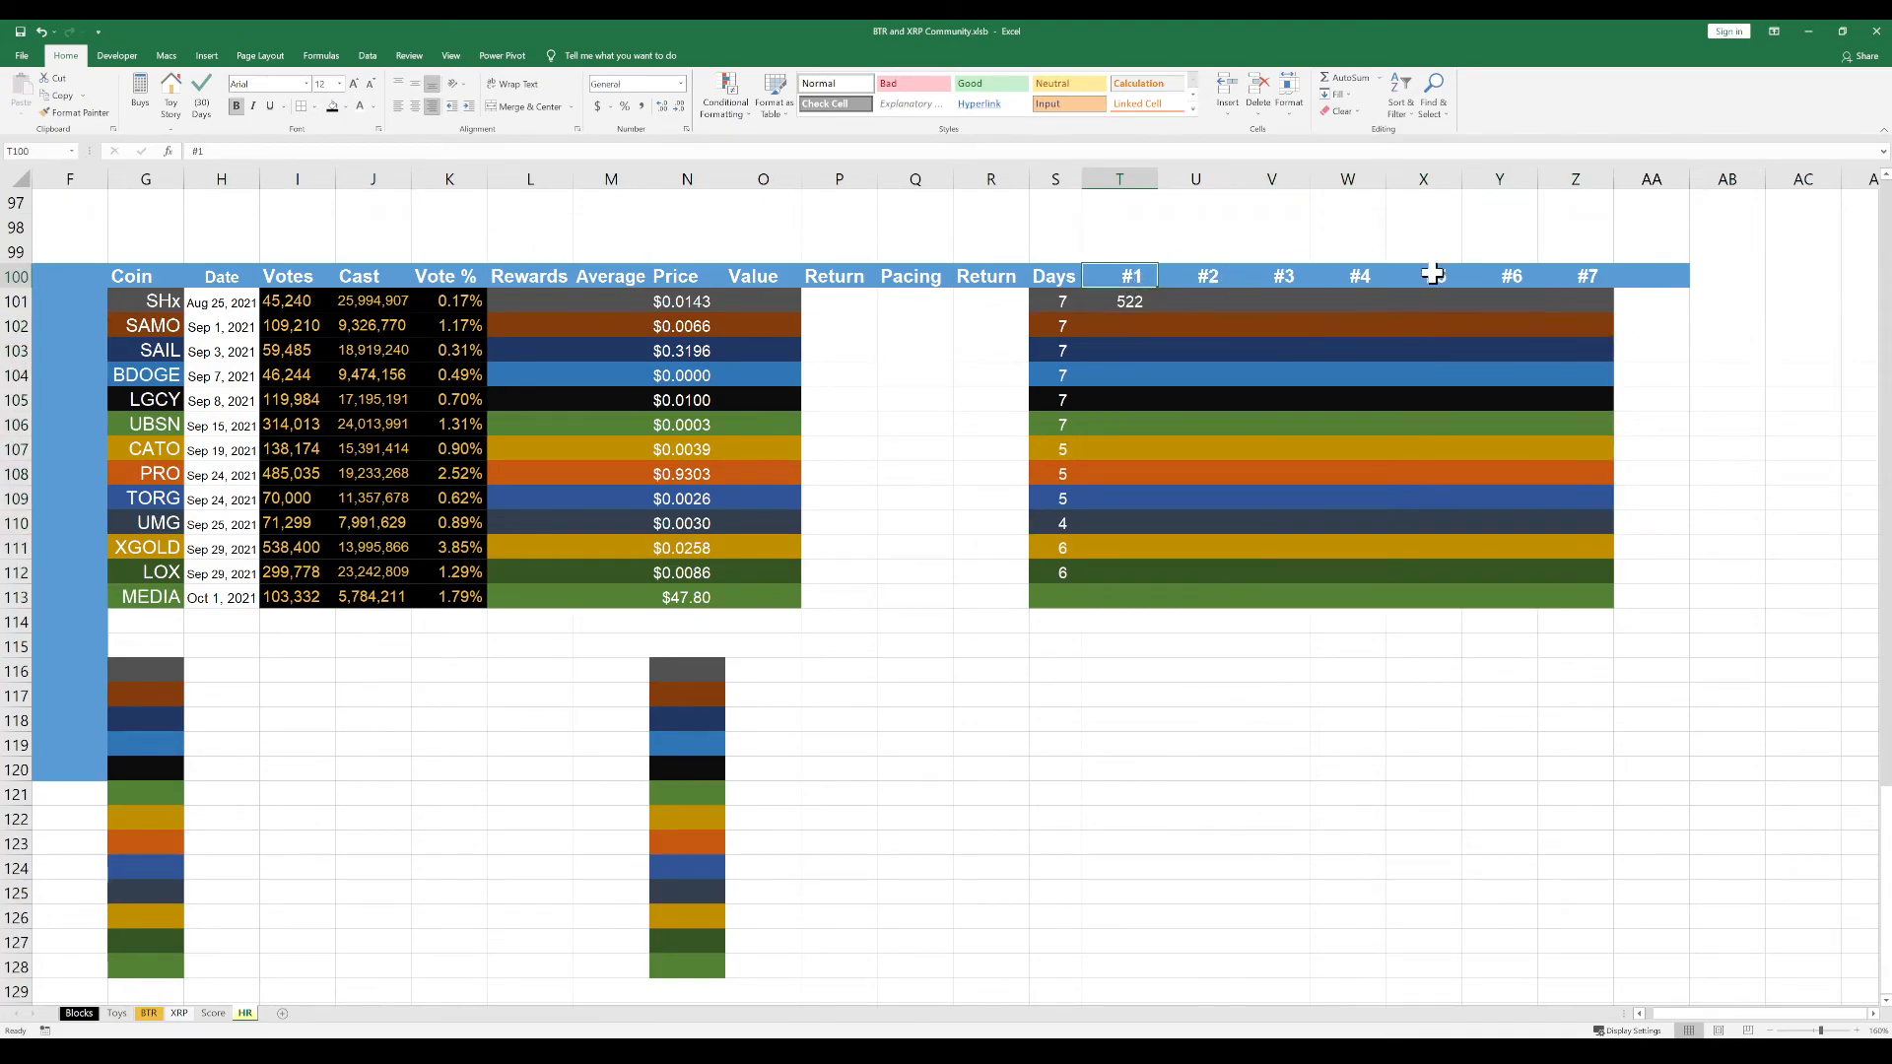
pyautogui.click(1267, 370)
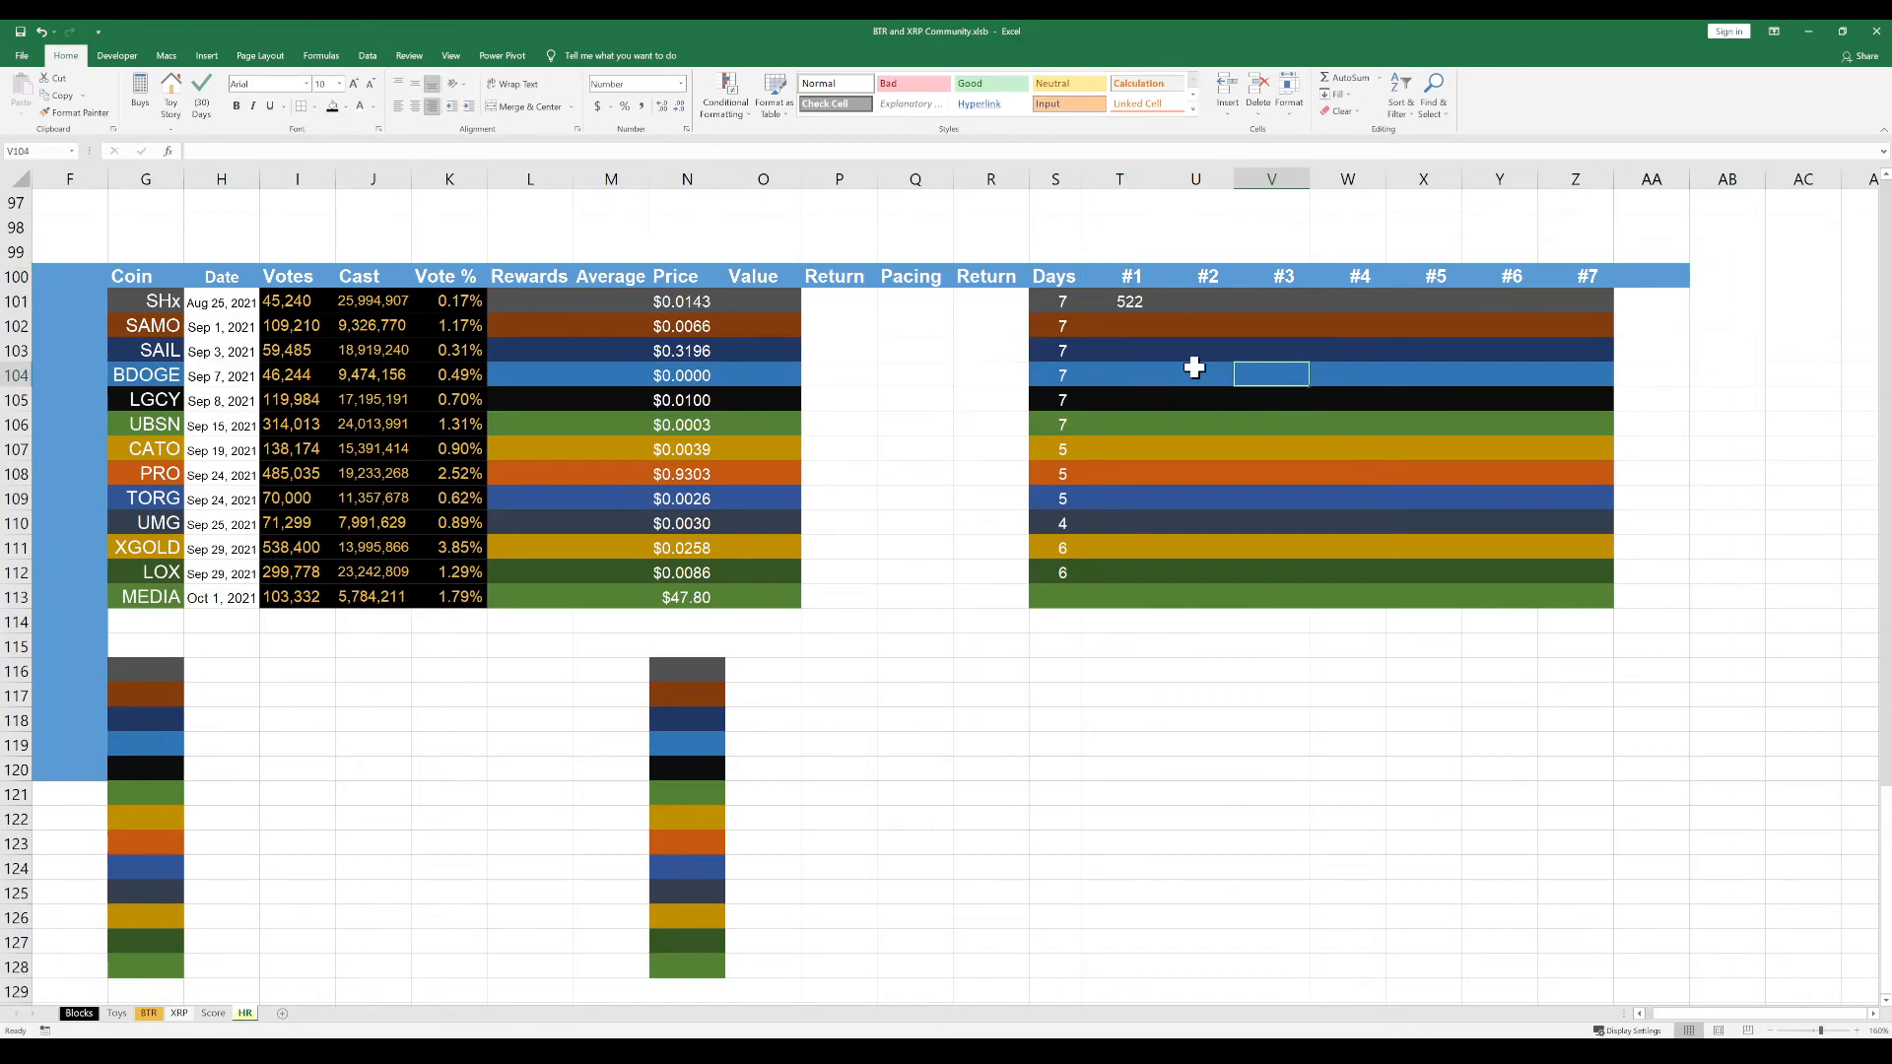
pyautogui.click(1138, 300)
pyautogui.click(1191, 302)
pyautogui.click(1129, 307)
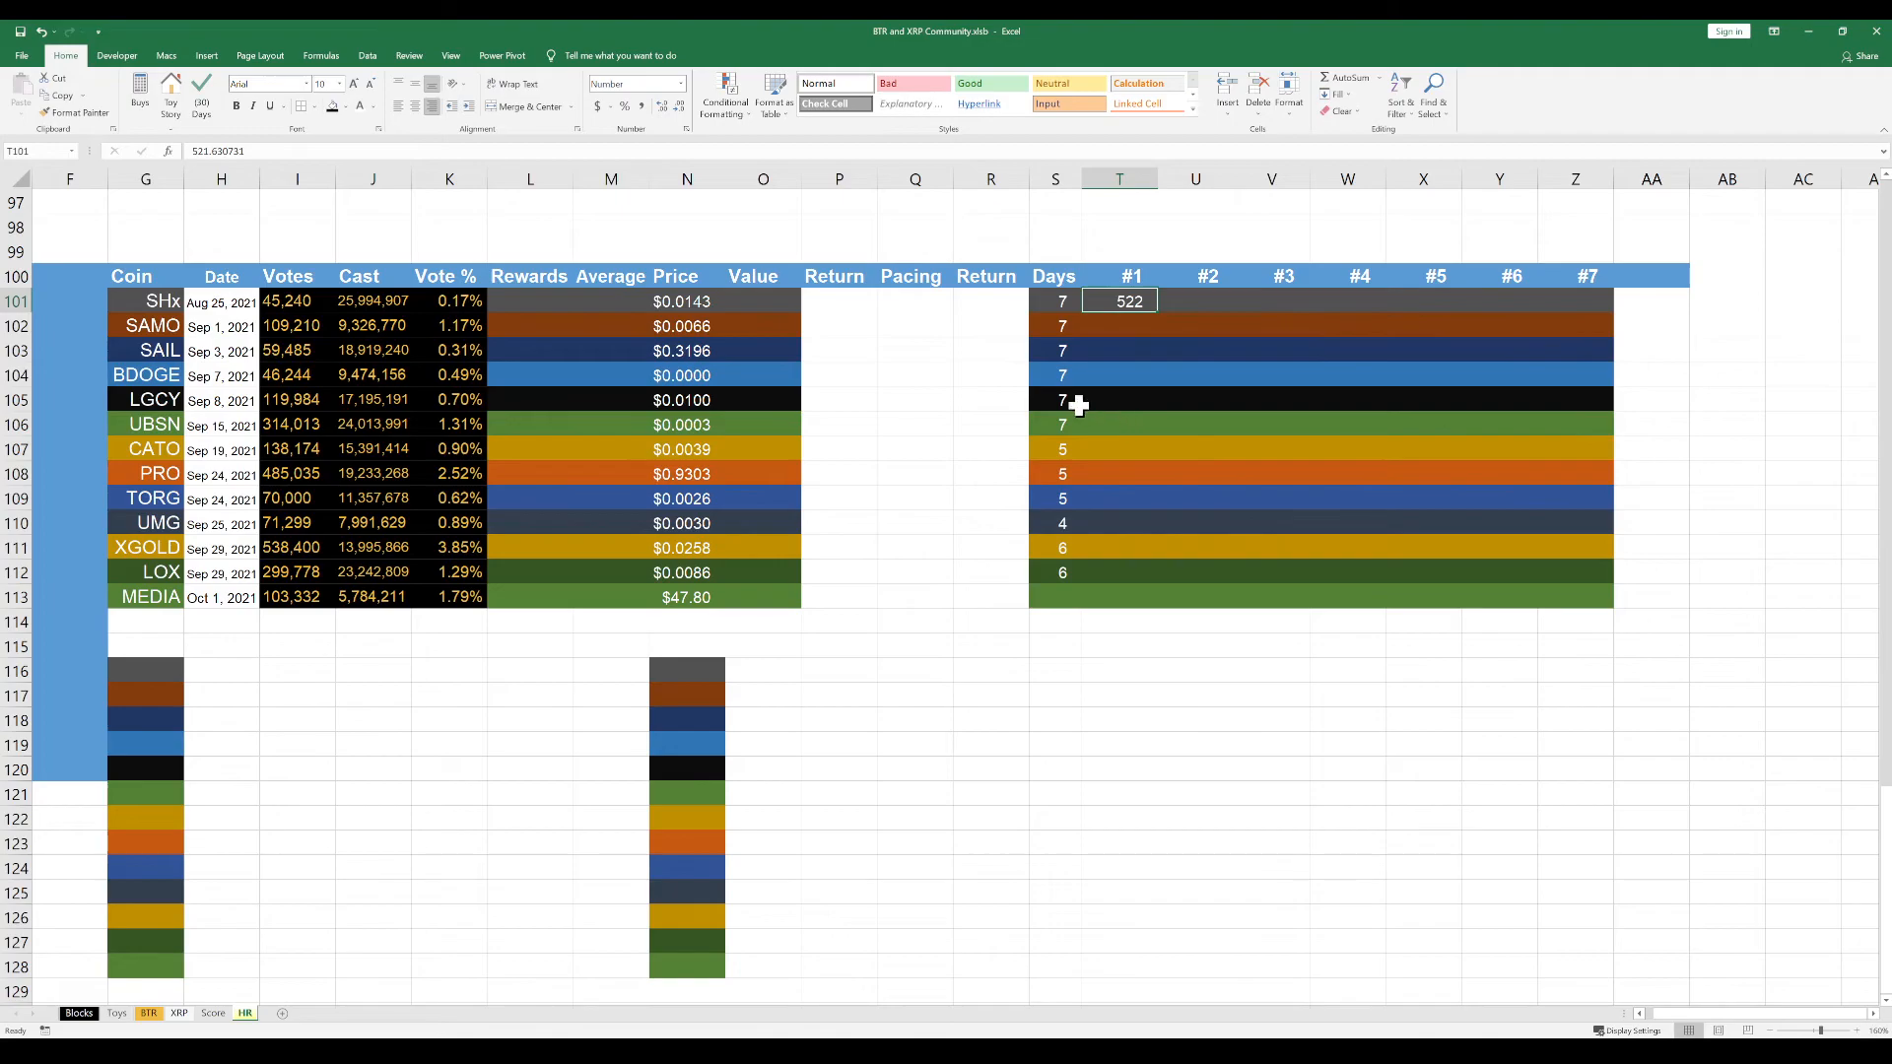
# Copy the SHx #2 value 541.07505 from the other window into cell U101
pyautogui.hotkey('alt', 'Tab')
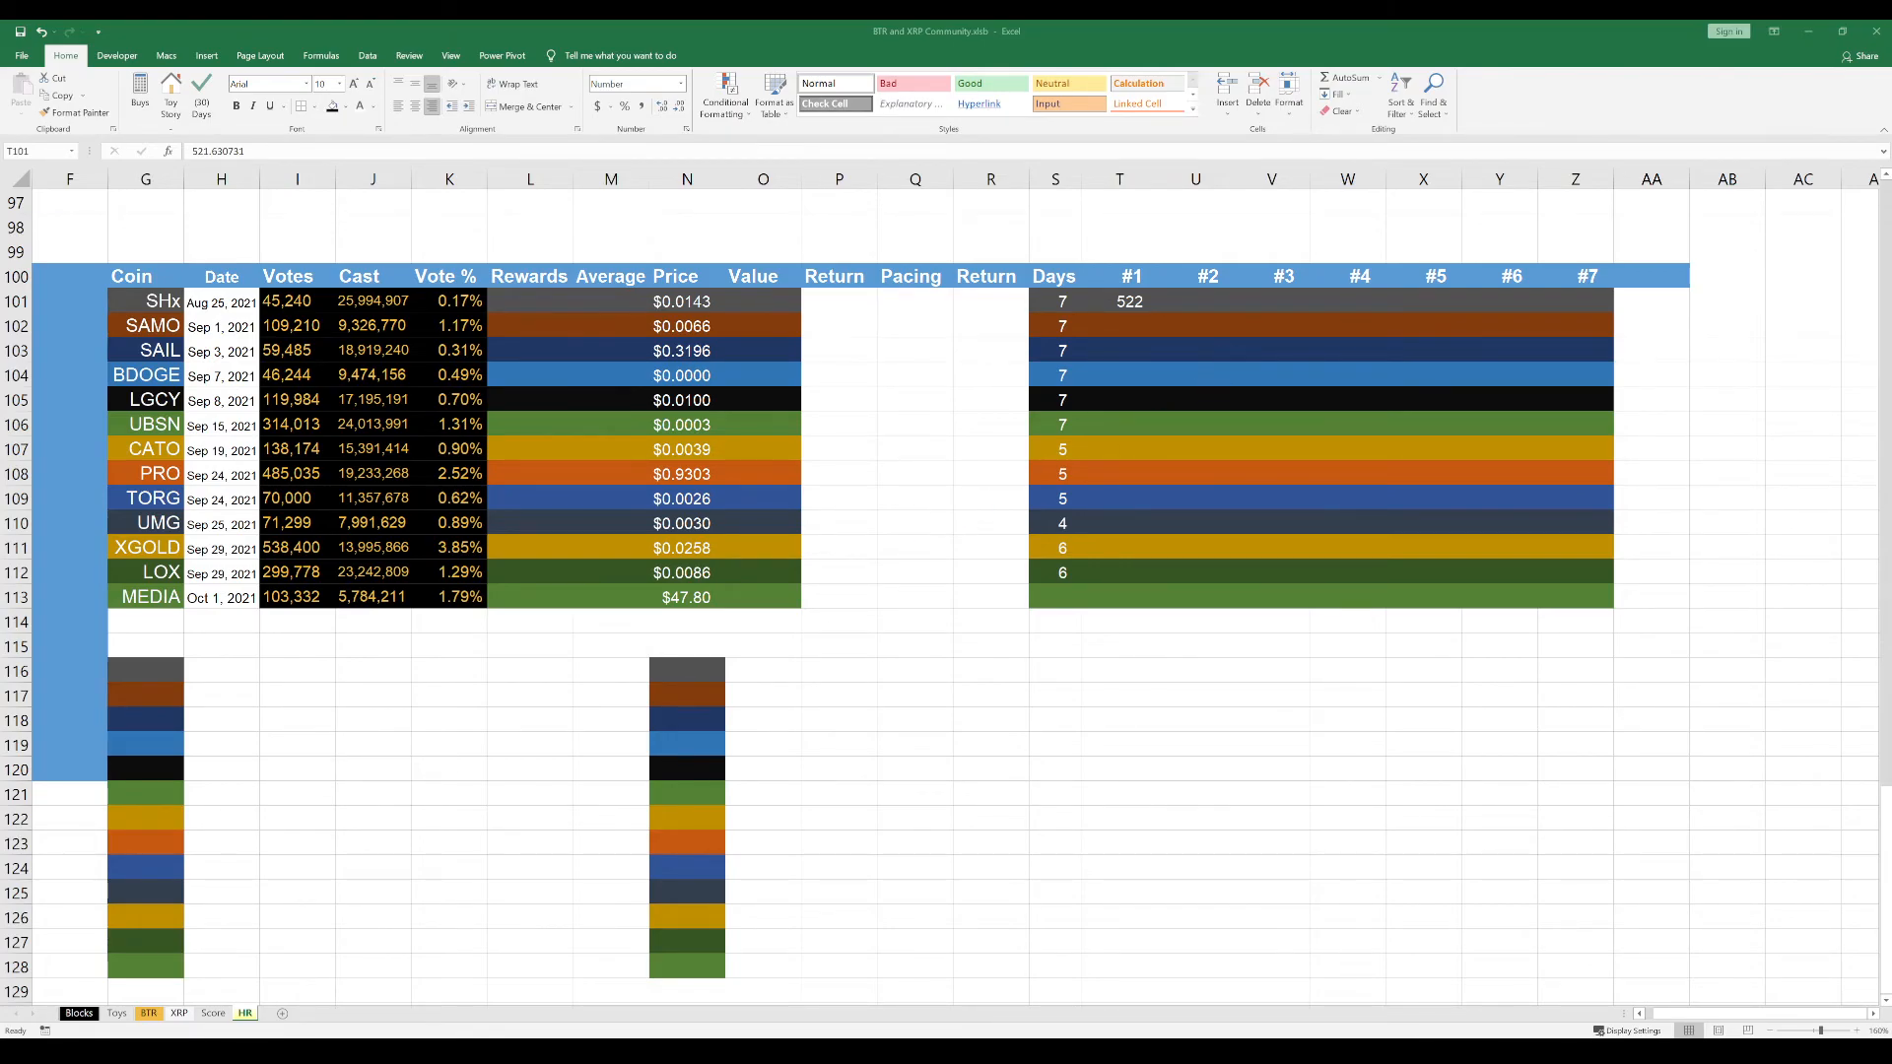
pyautogui.hotkey('alt', 'Tab')
pyautogui.doubleClick(1218, 305)
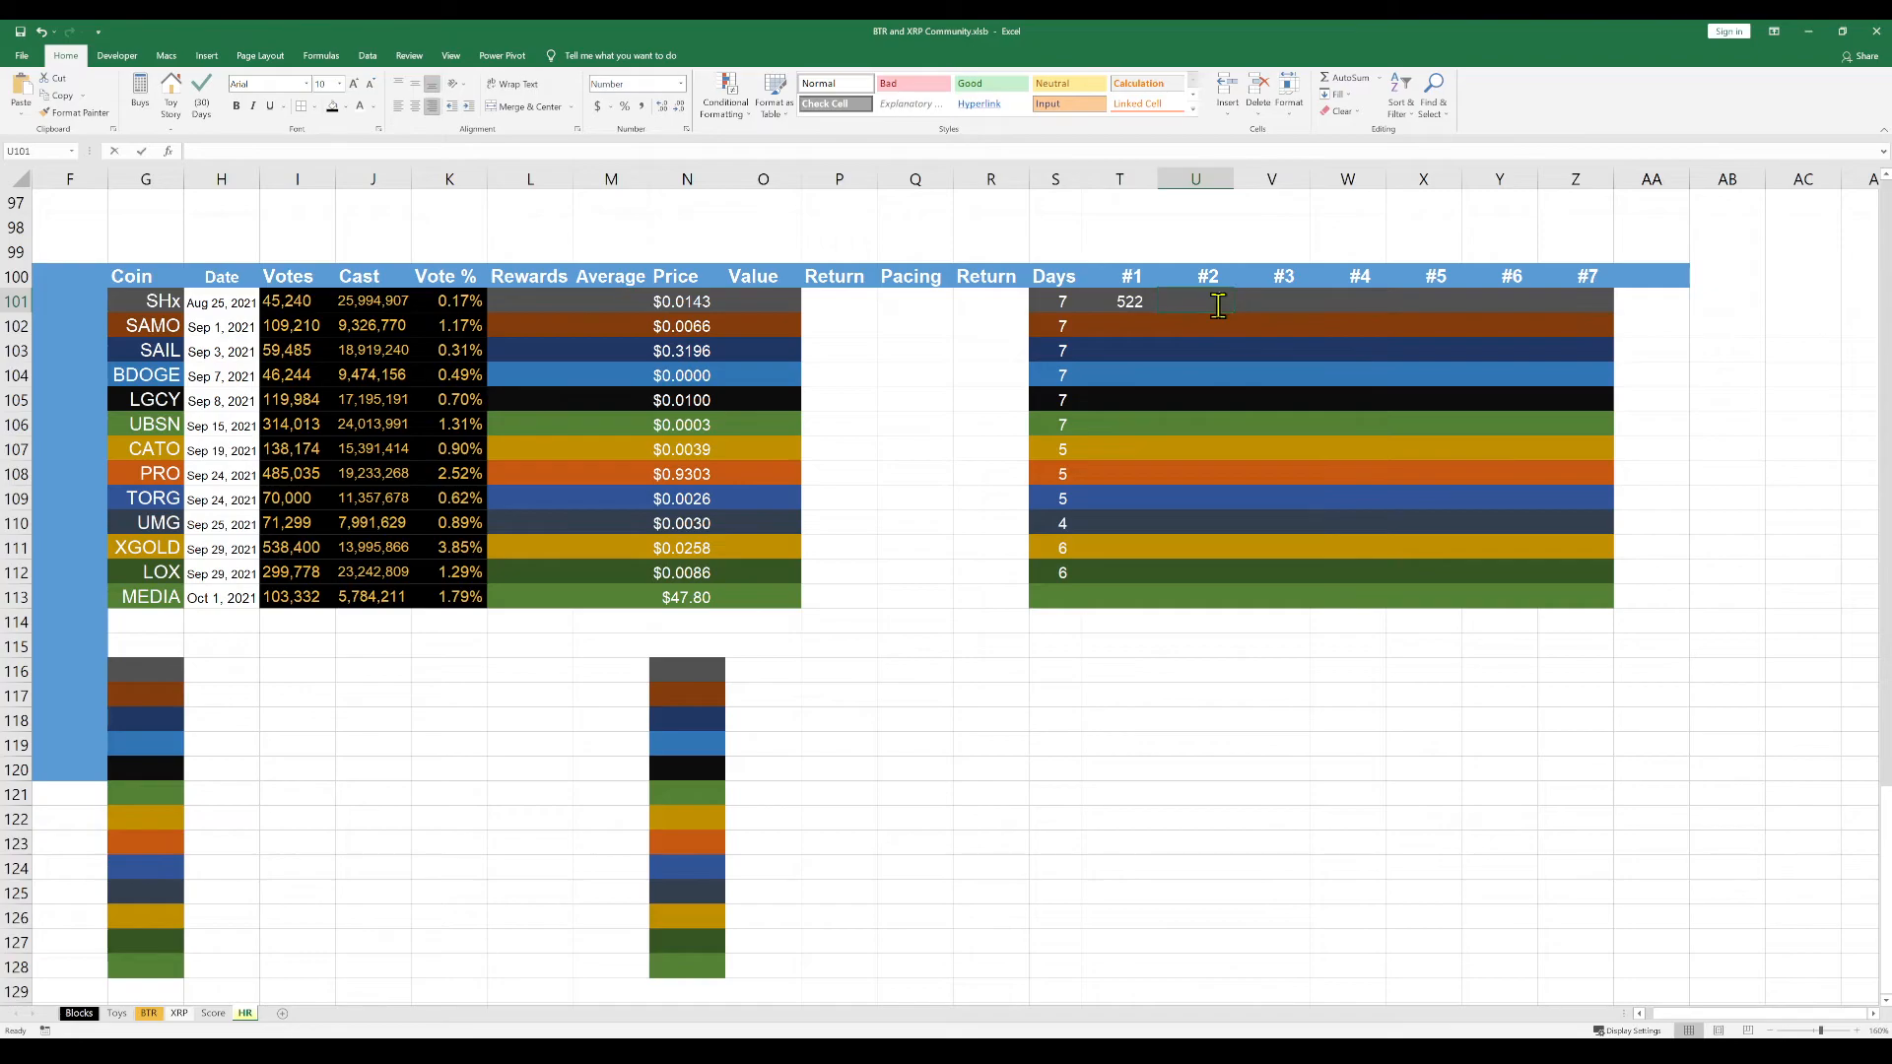
pyautogui.hotkey('ctrl', 'v')
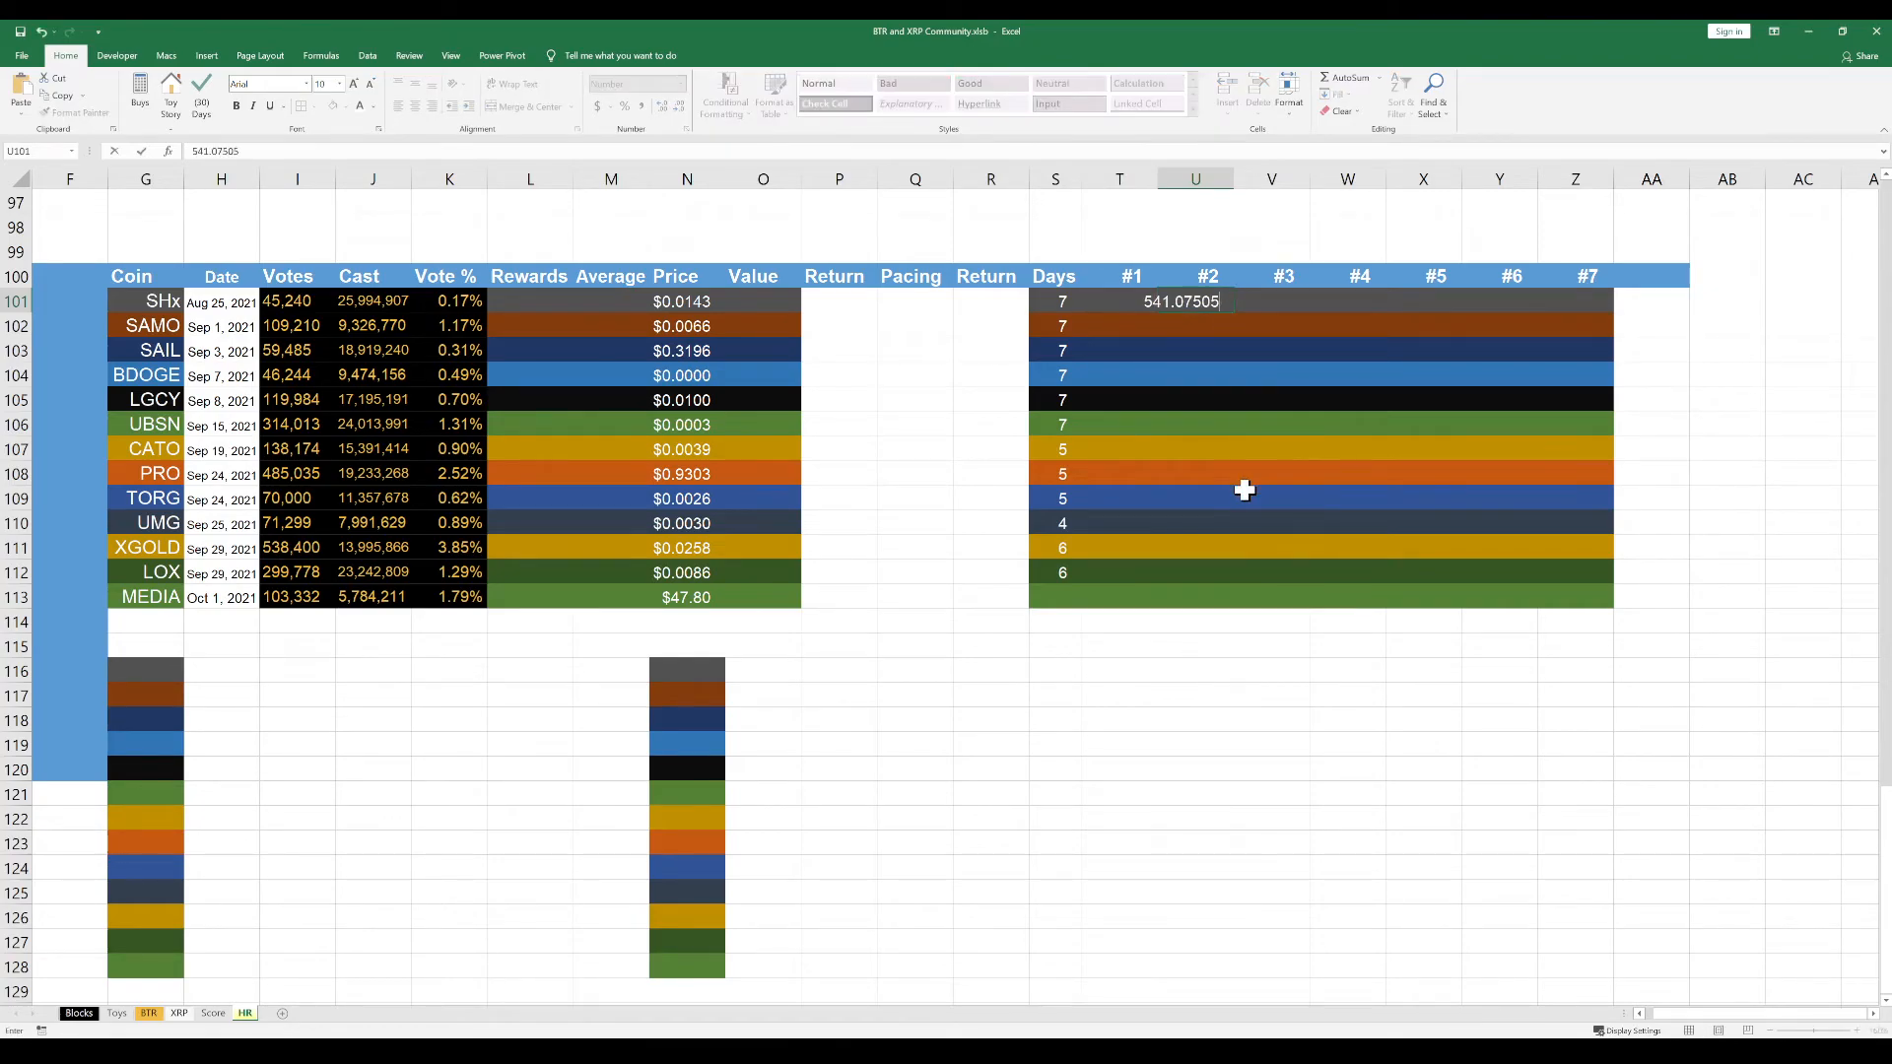
pyautogui.press('Tab')
# Copy the SHx #3 value 548.143382 from the other window into cell V101
pyautogui.hotkey('alt', 'Tab')
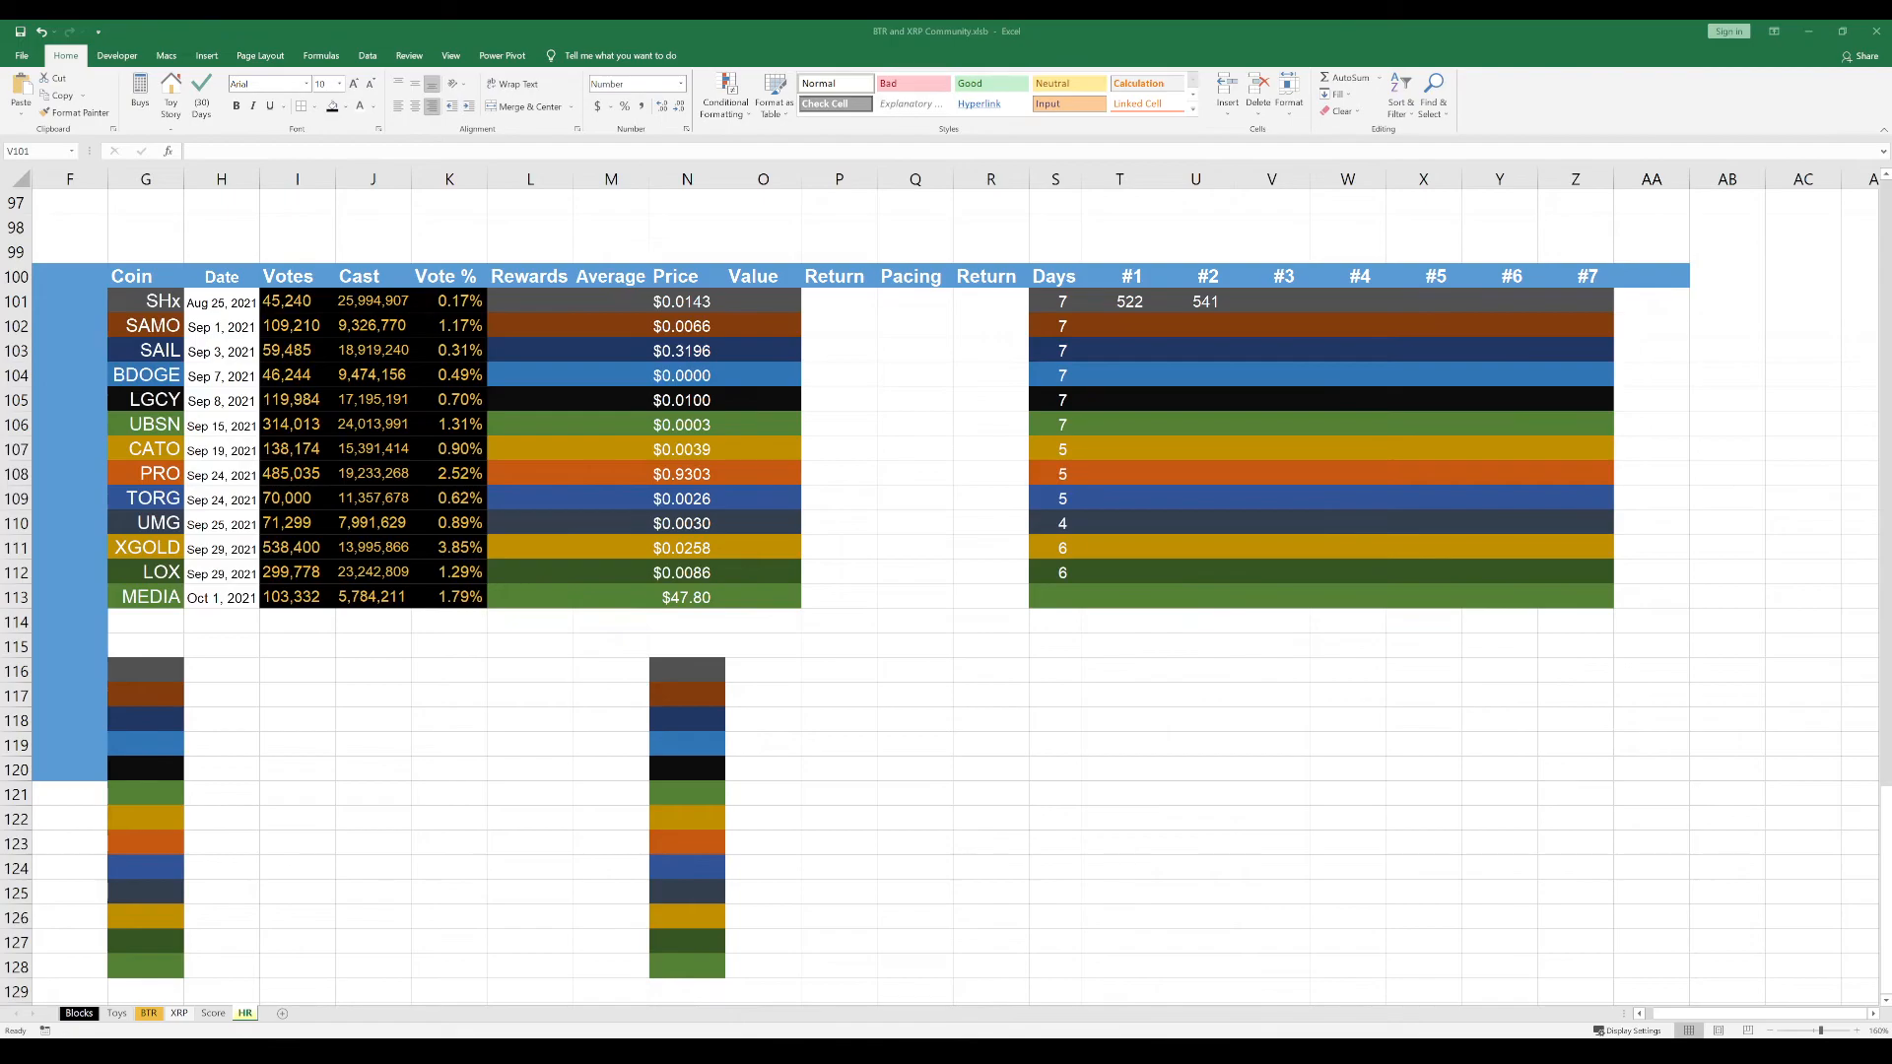
pyautogui.hotkey('alt', 'Tab')
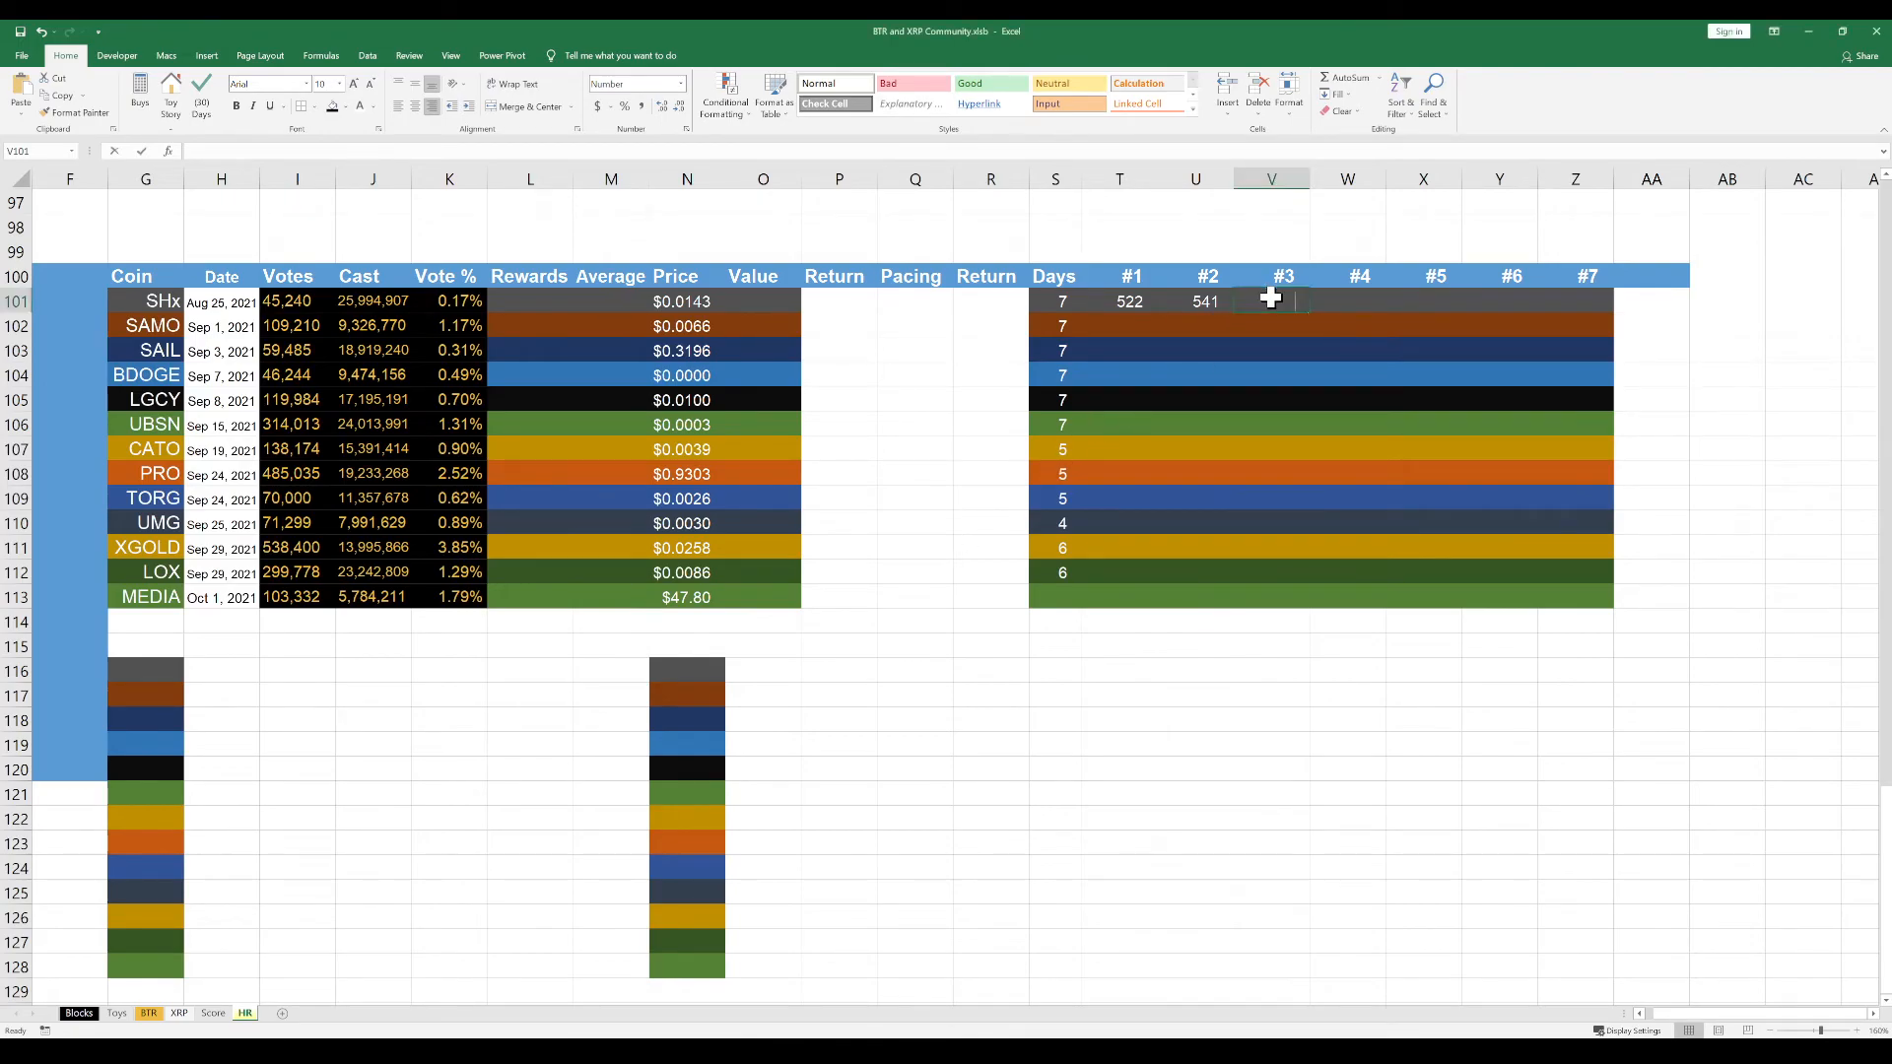
pyautogui.doubleClick(1271, 299)
pyautogui.hotkey('ctrl', 'v')
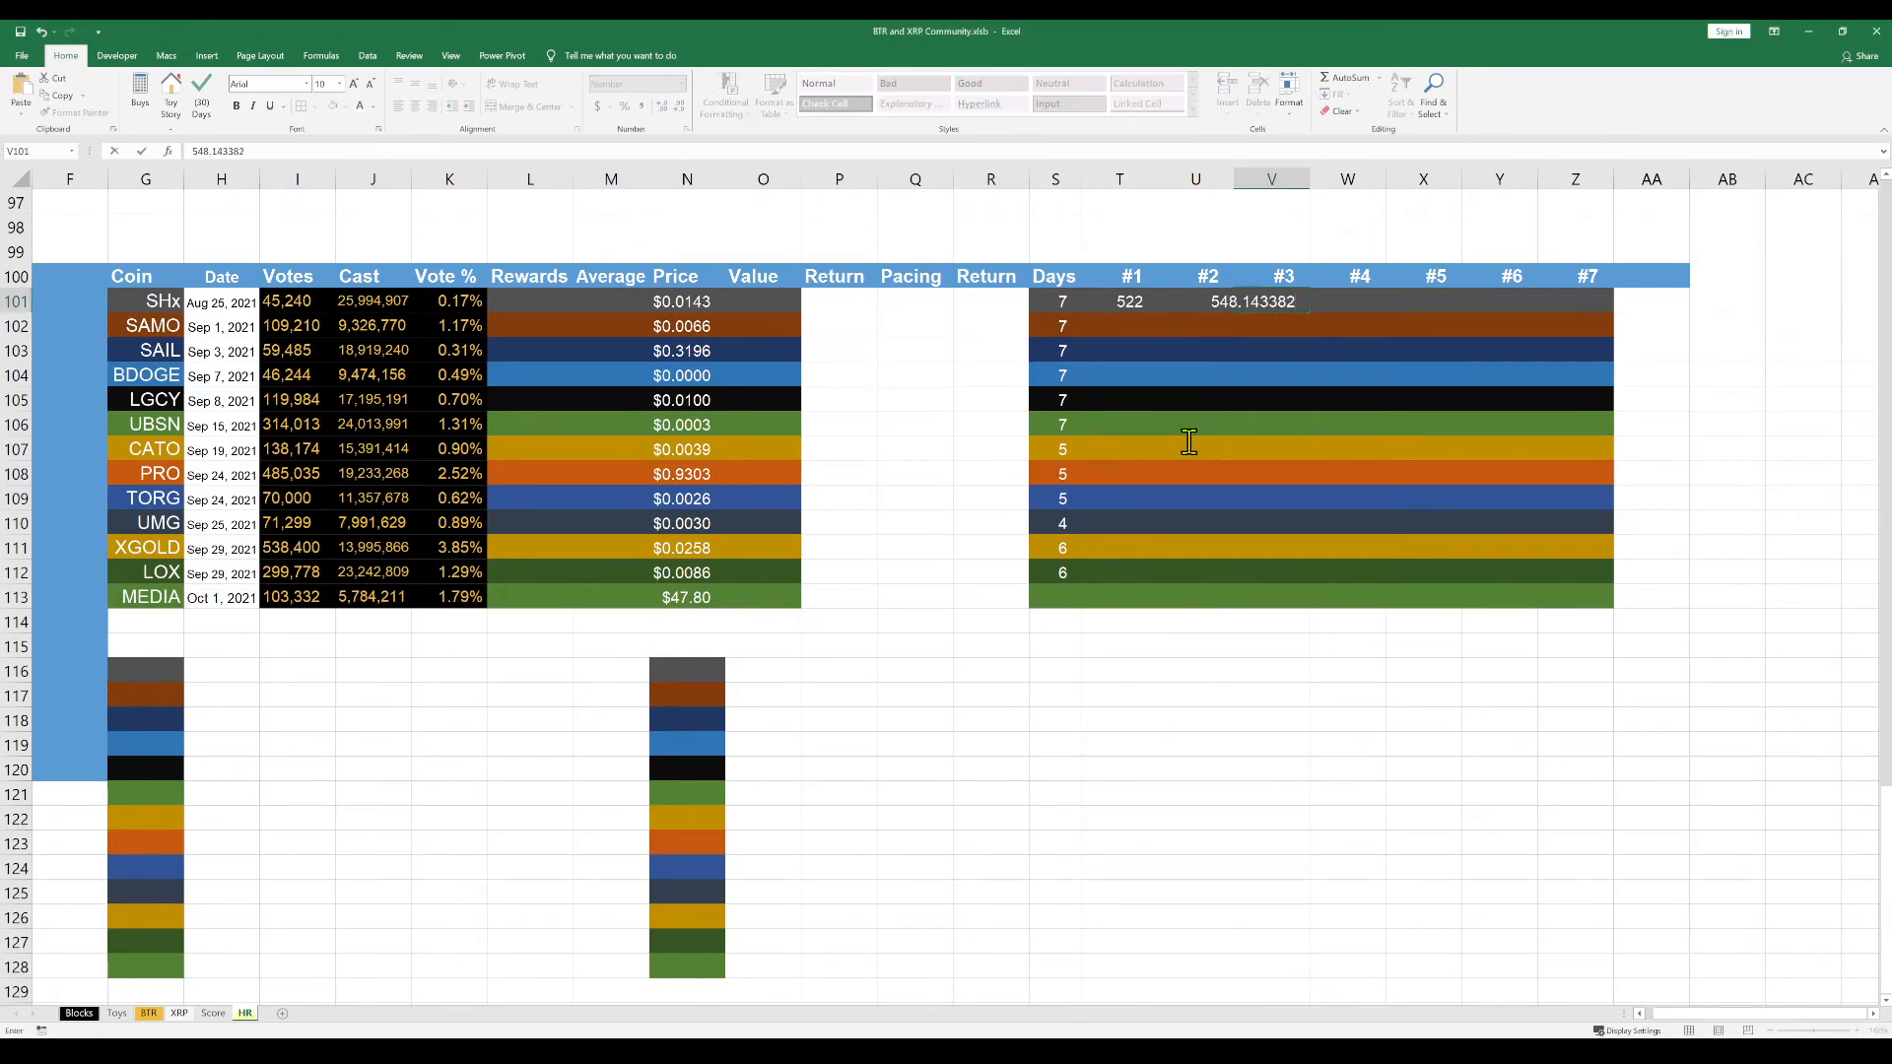
pyautogui.press('Tab')
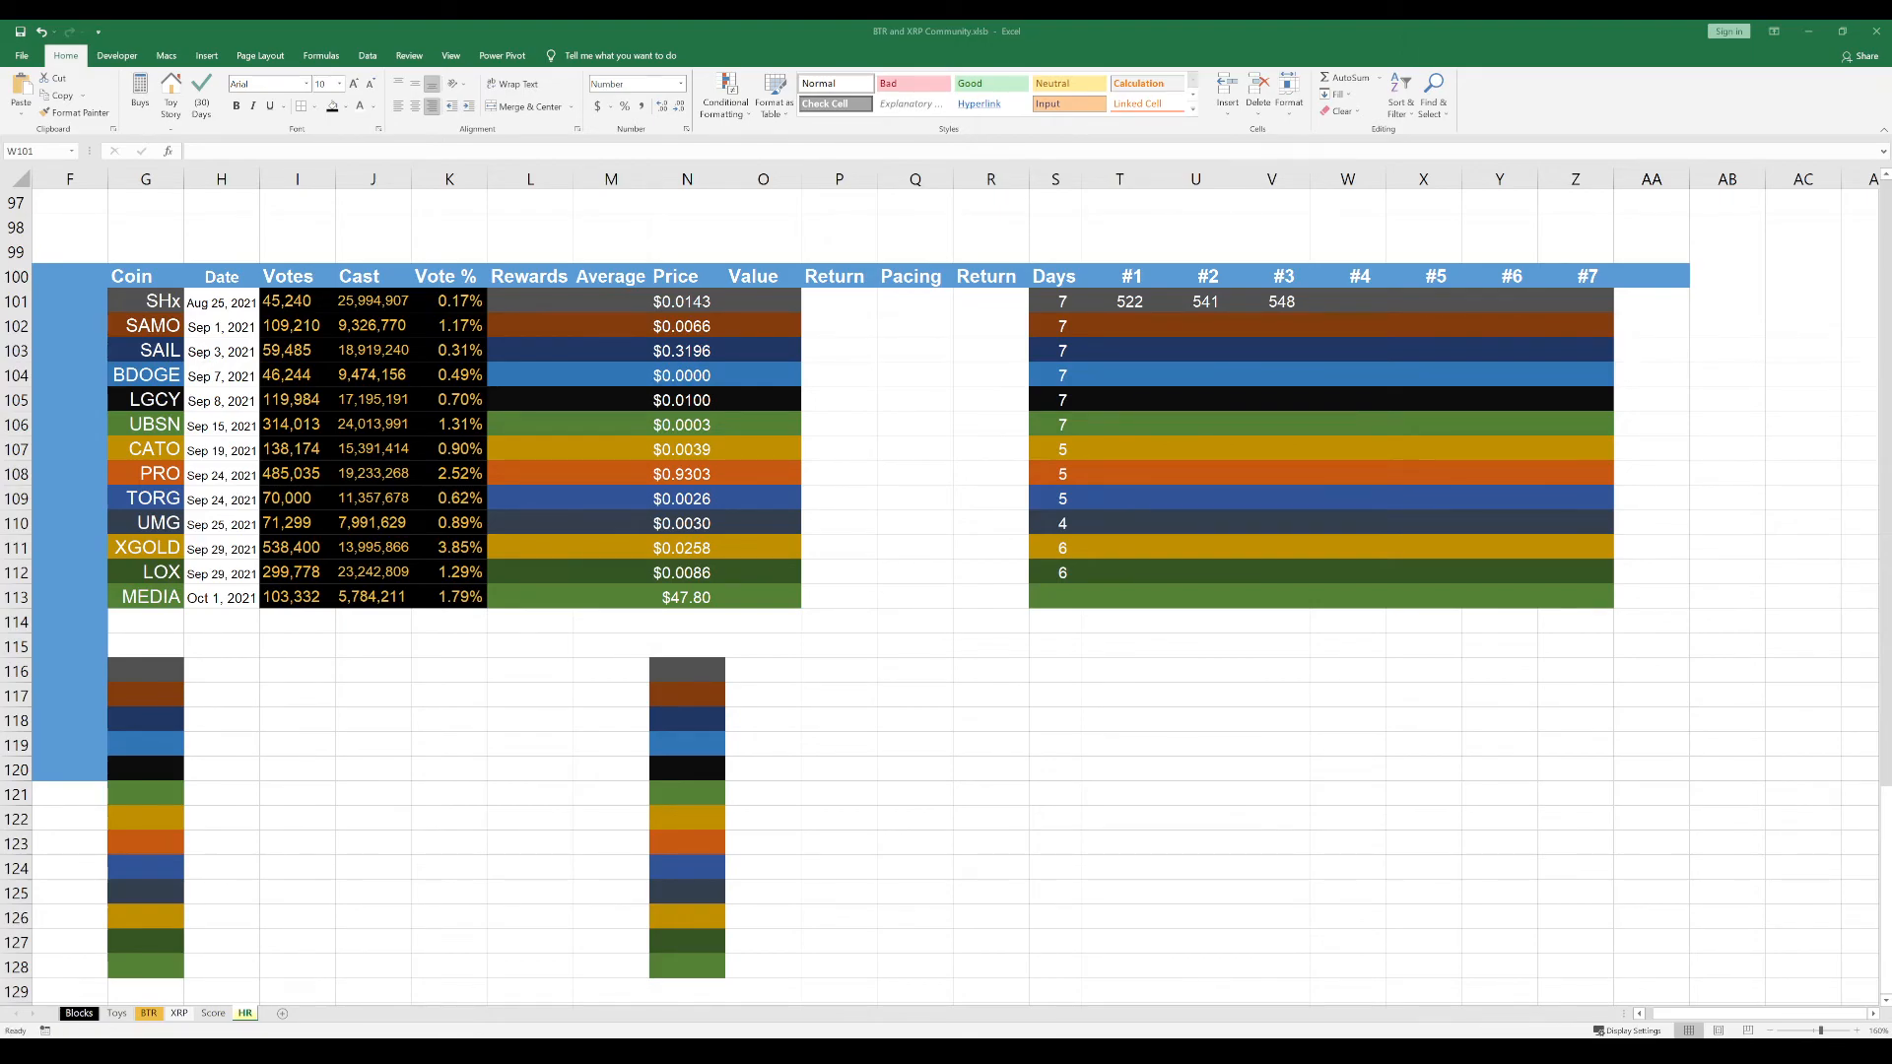
# Paste the SHx #4 value 550.155737 into cell W101
pyautogui.doubleClick(1361, 300)
pyautogui.hotkey('ctrl', 'v')
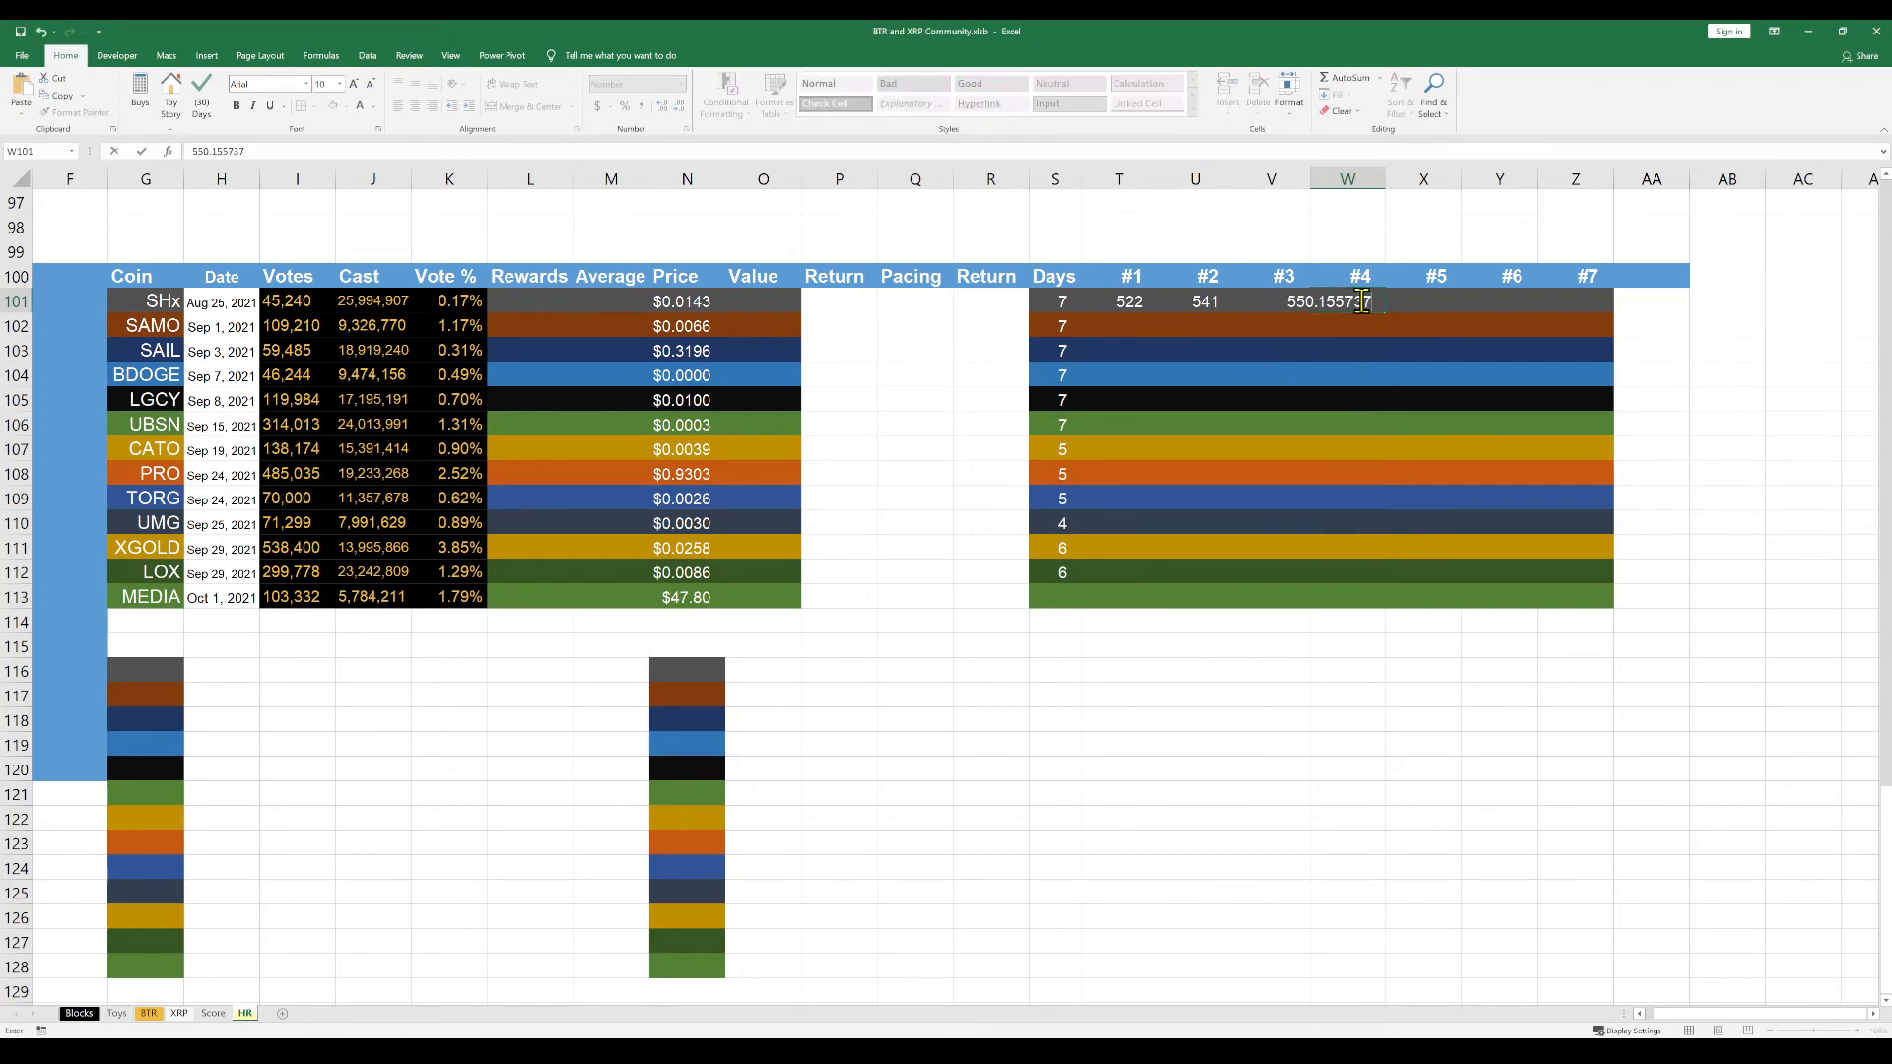
pyautogui.press('Return')
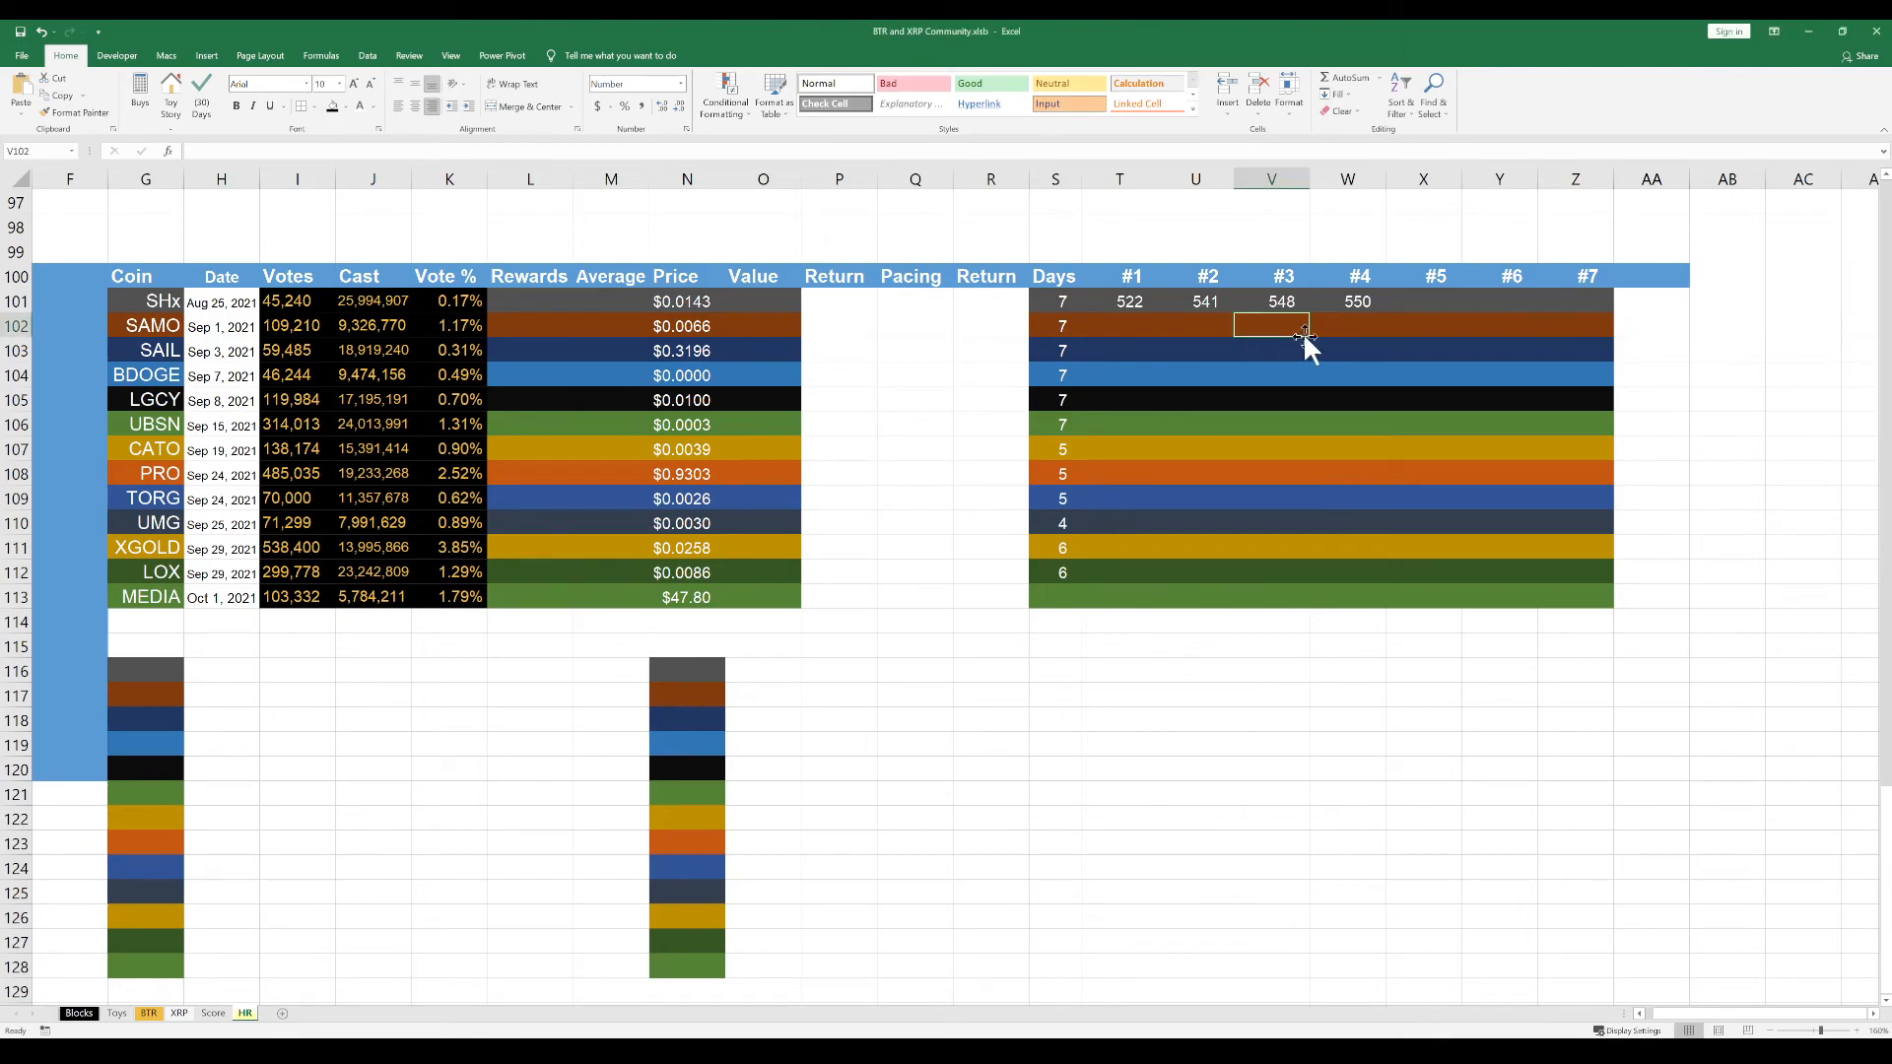
# Paste the SHx #5 value (about 552) into cell X101 and the #6 value 562.969469 into Y101
pyautogui.doubleClick(1424, 300)
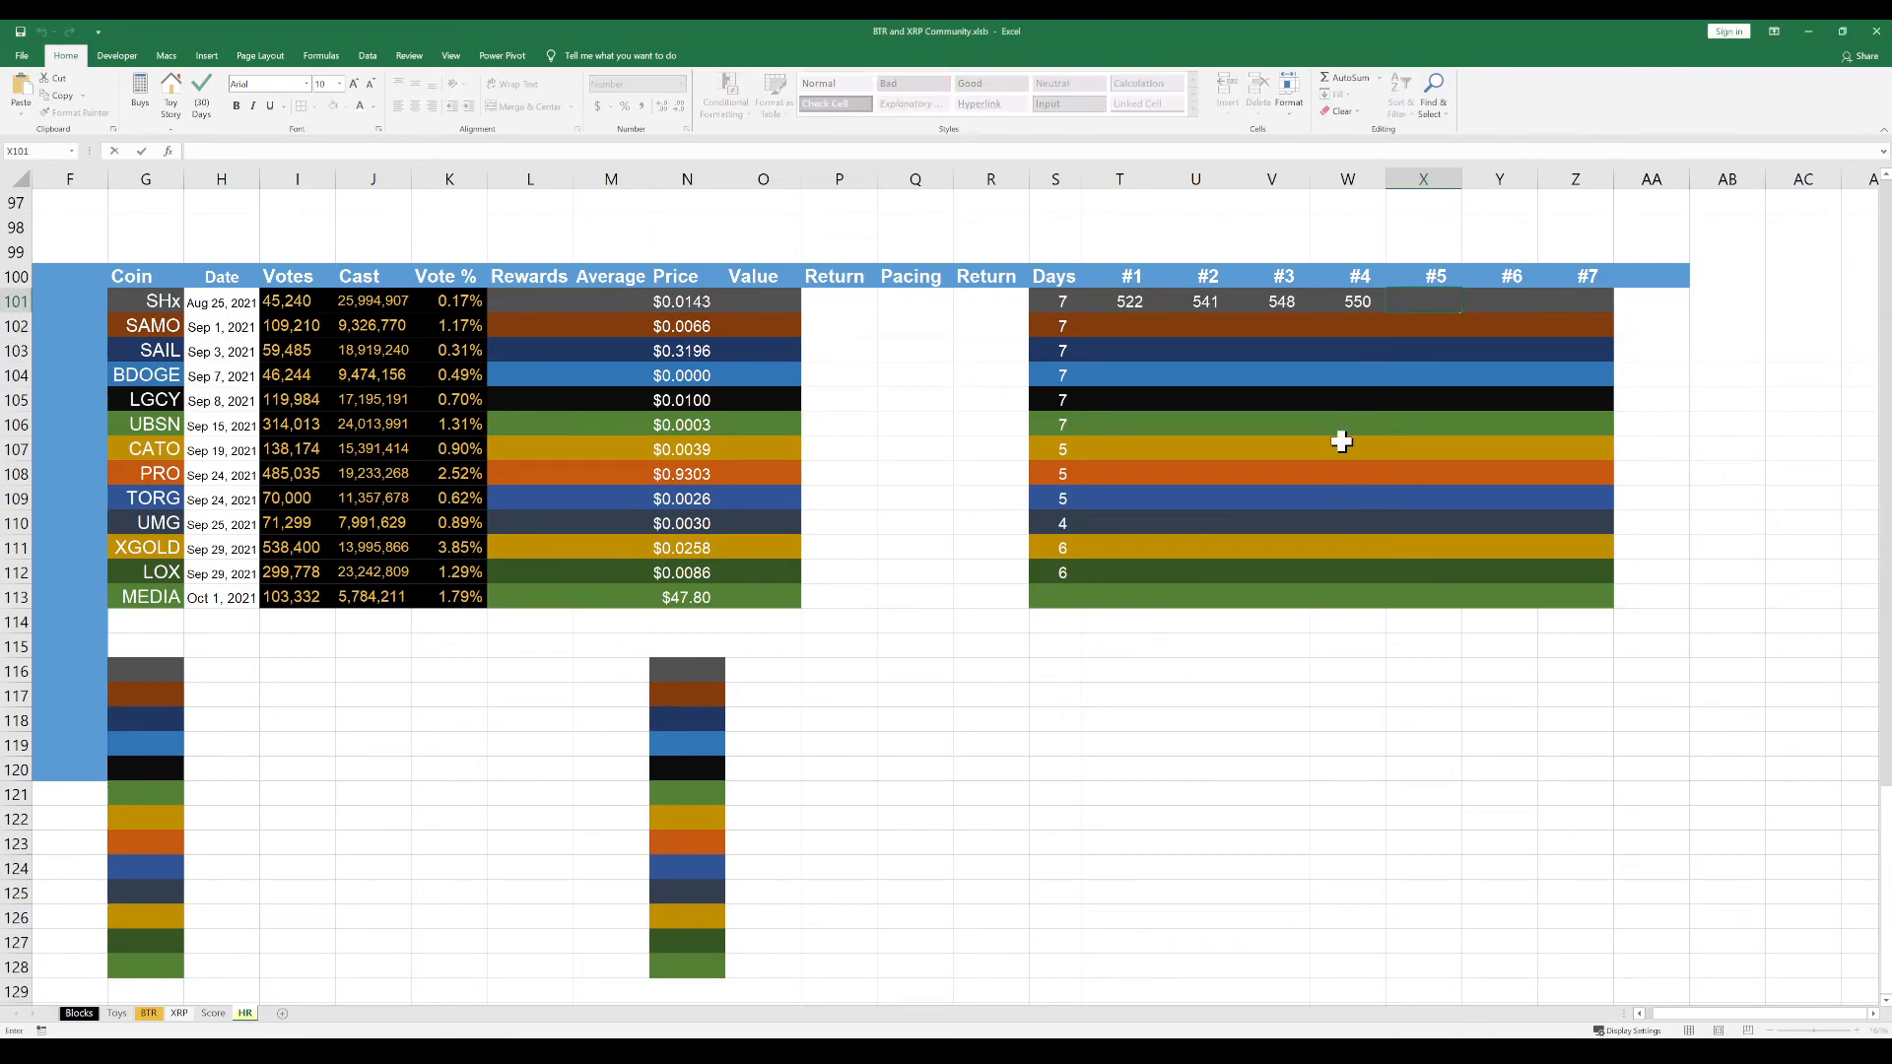
pyautogui.write('552.40607')
pyautogui.press('Tab')
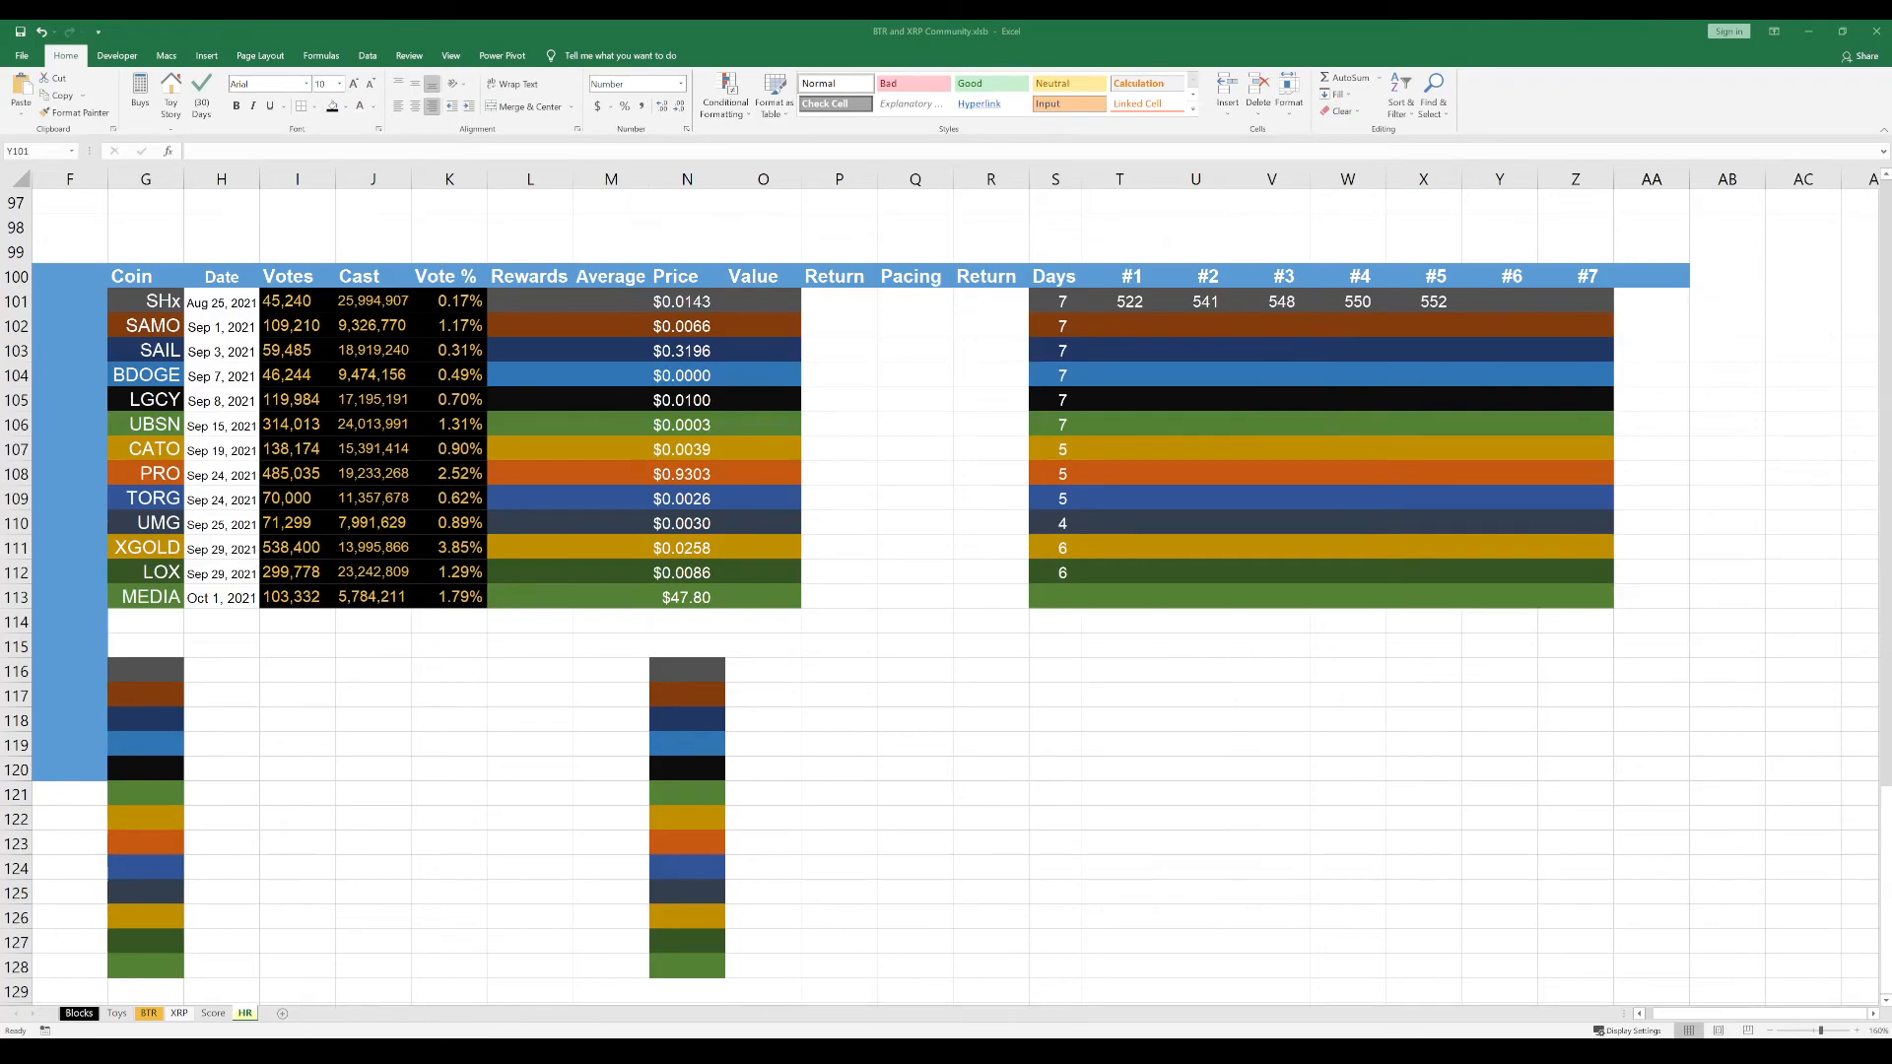
pyautogui.doubleClick(1492, 302)
pyautogui.write('562.969469')
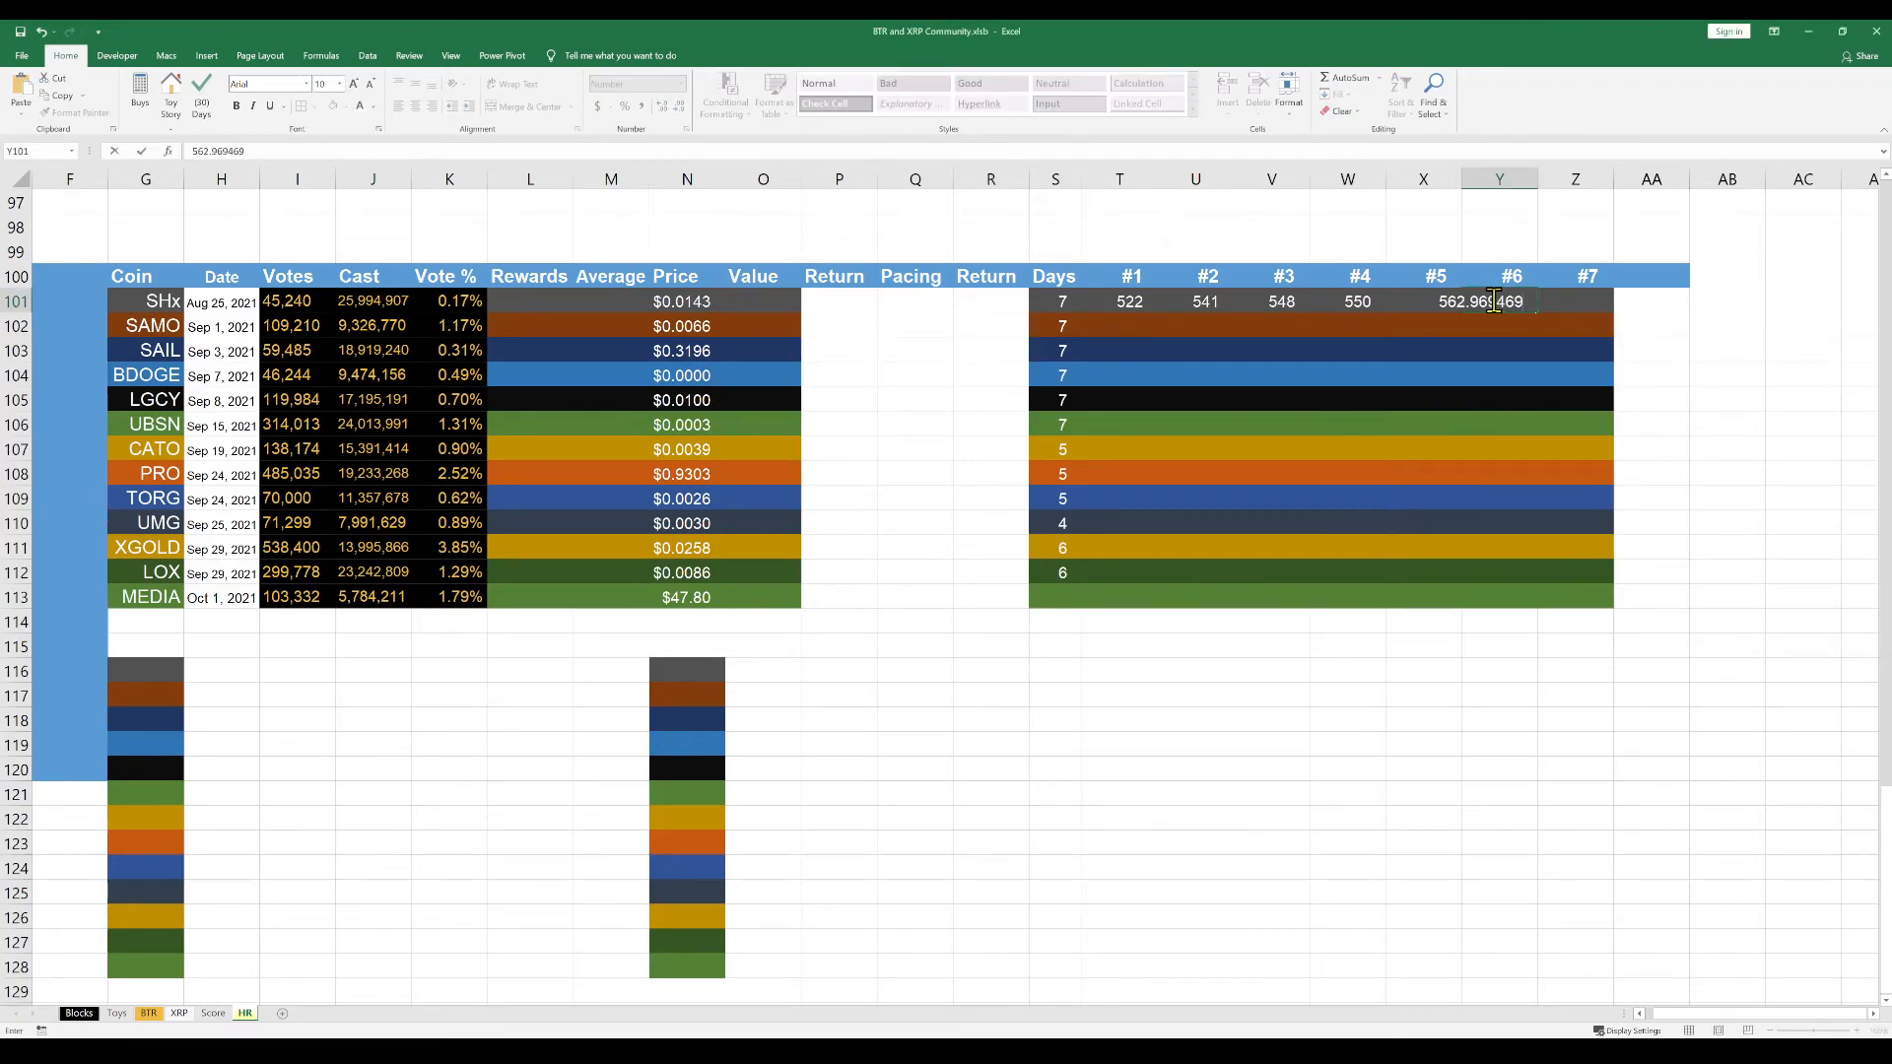
pyautogui.press('Tab')
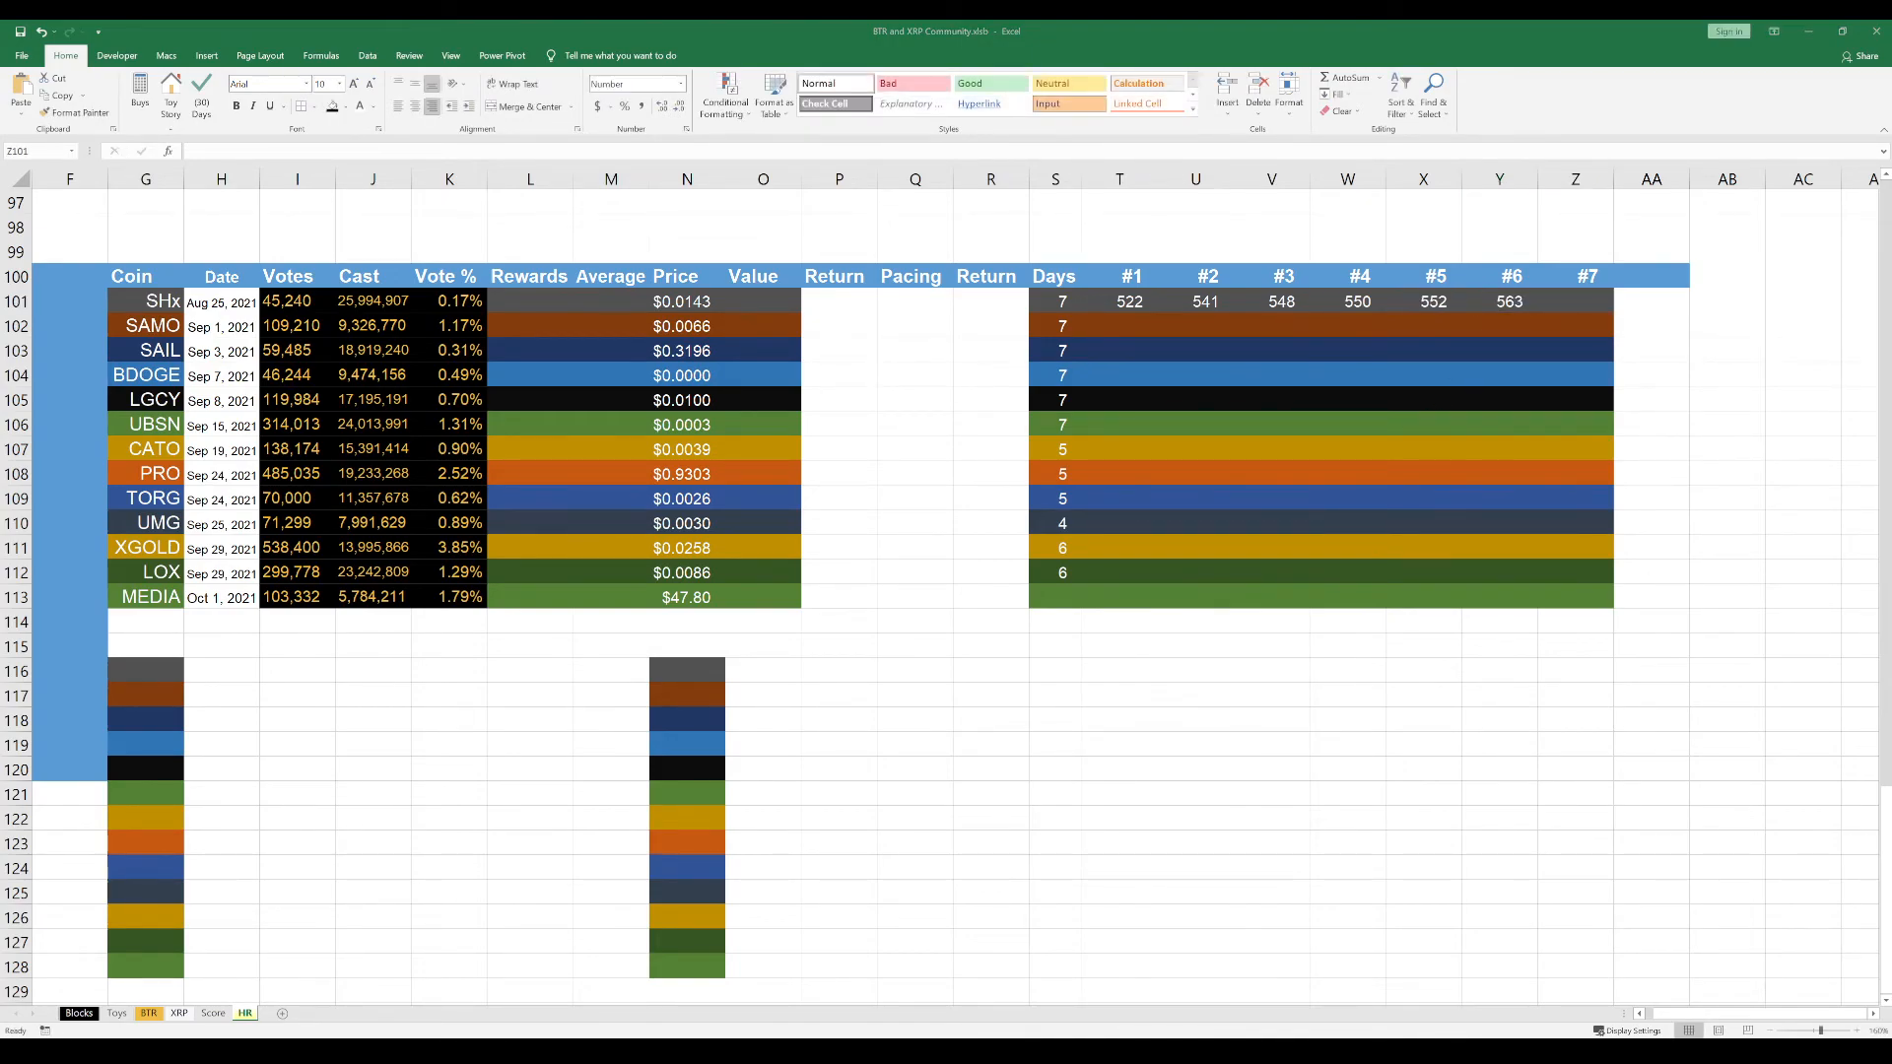
# Copy the SHx #7 value (about 789) from the other window into cell Z101
pyautogui.click(1448, 385)
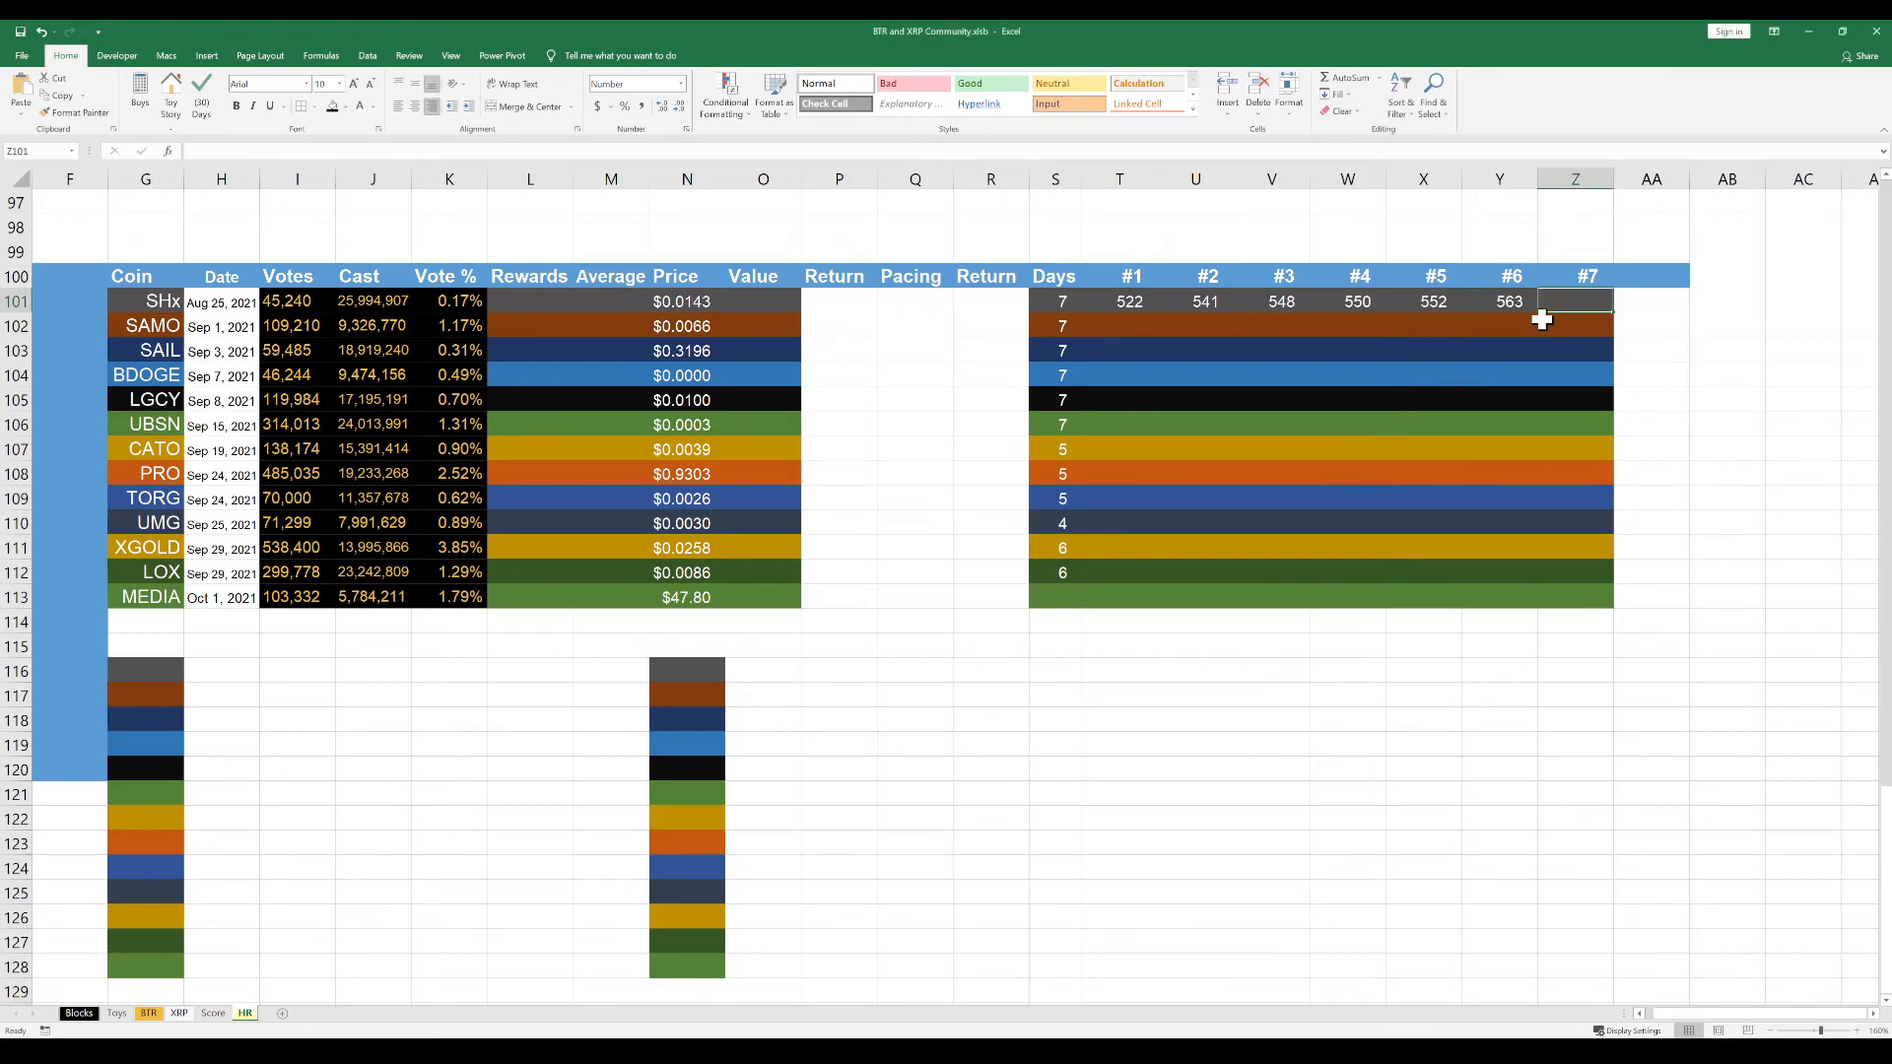
pyautogui.doubleClick(1569, 300)
pyautogui.write('788.9841')
pyautogui.press('Return')
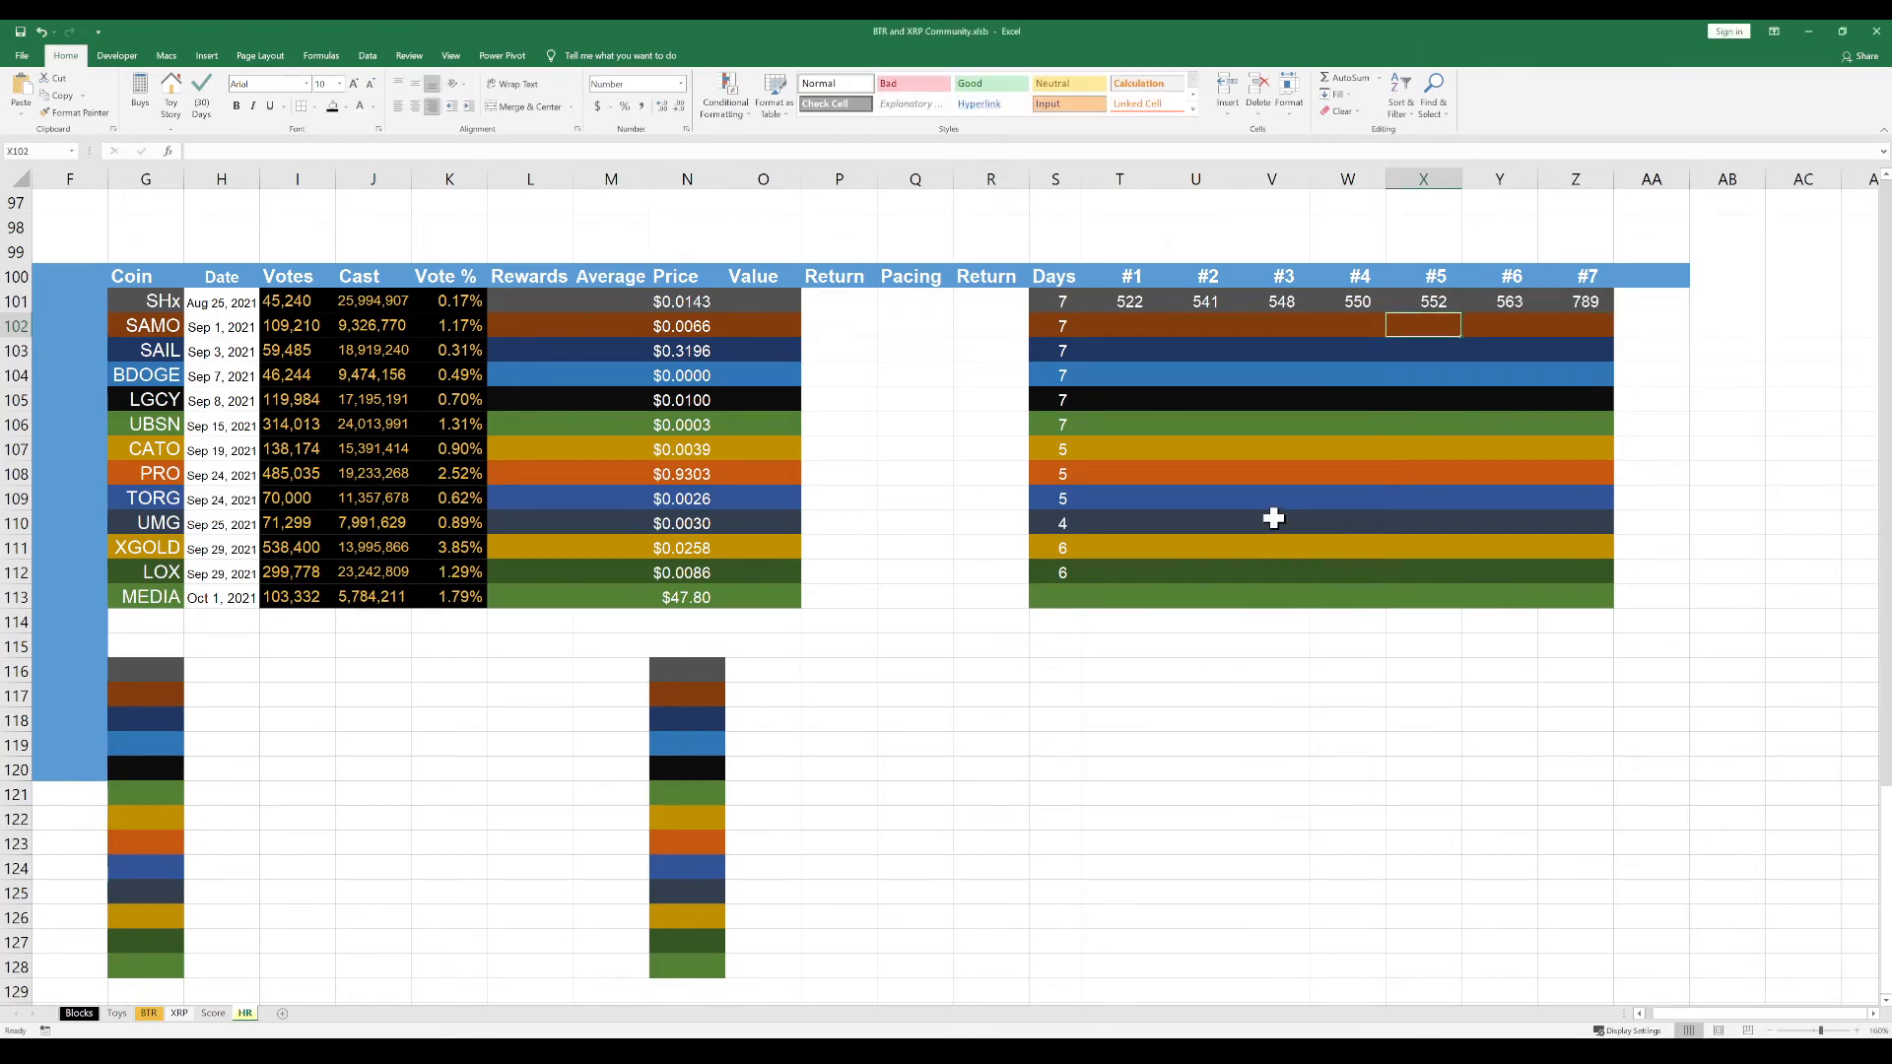
pyautogui.click(1149, 672)
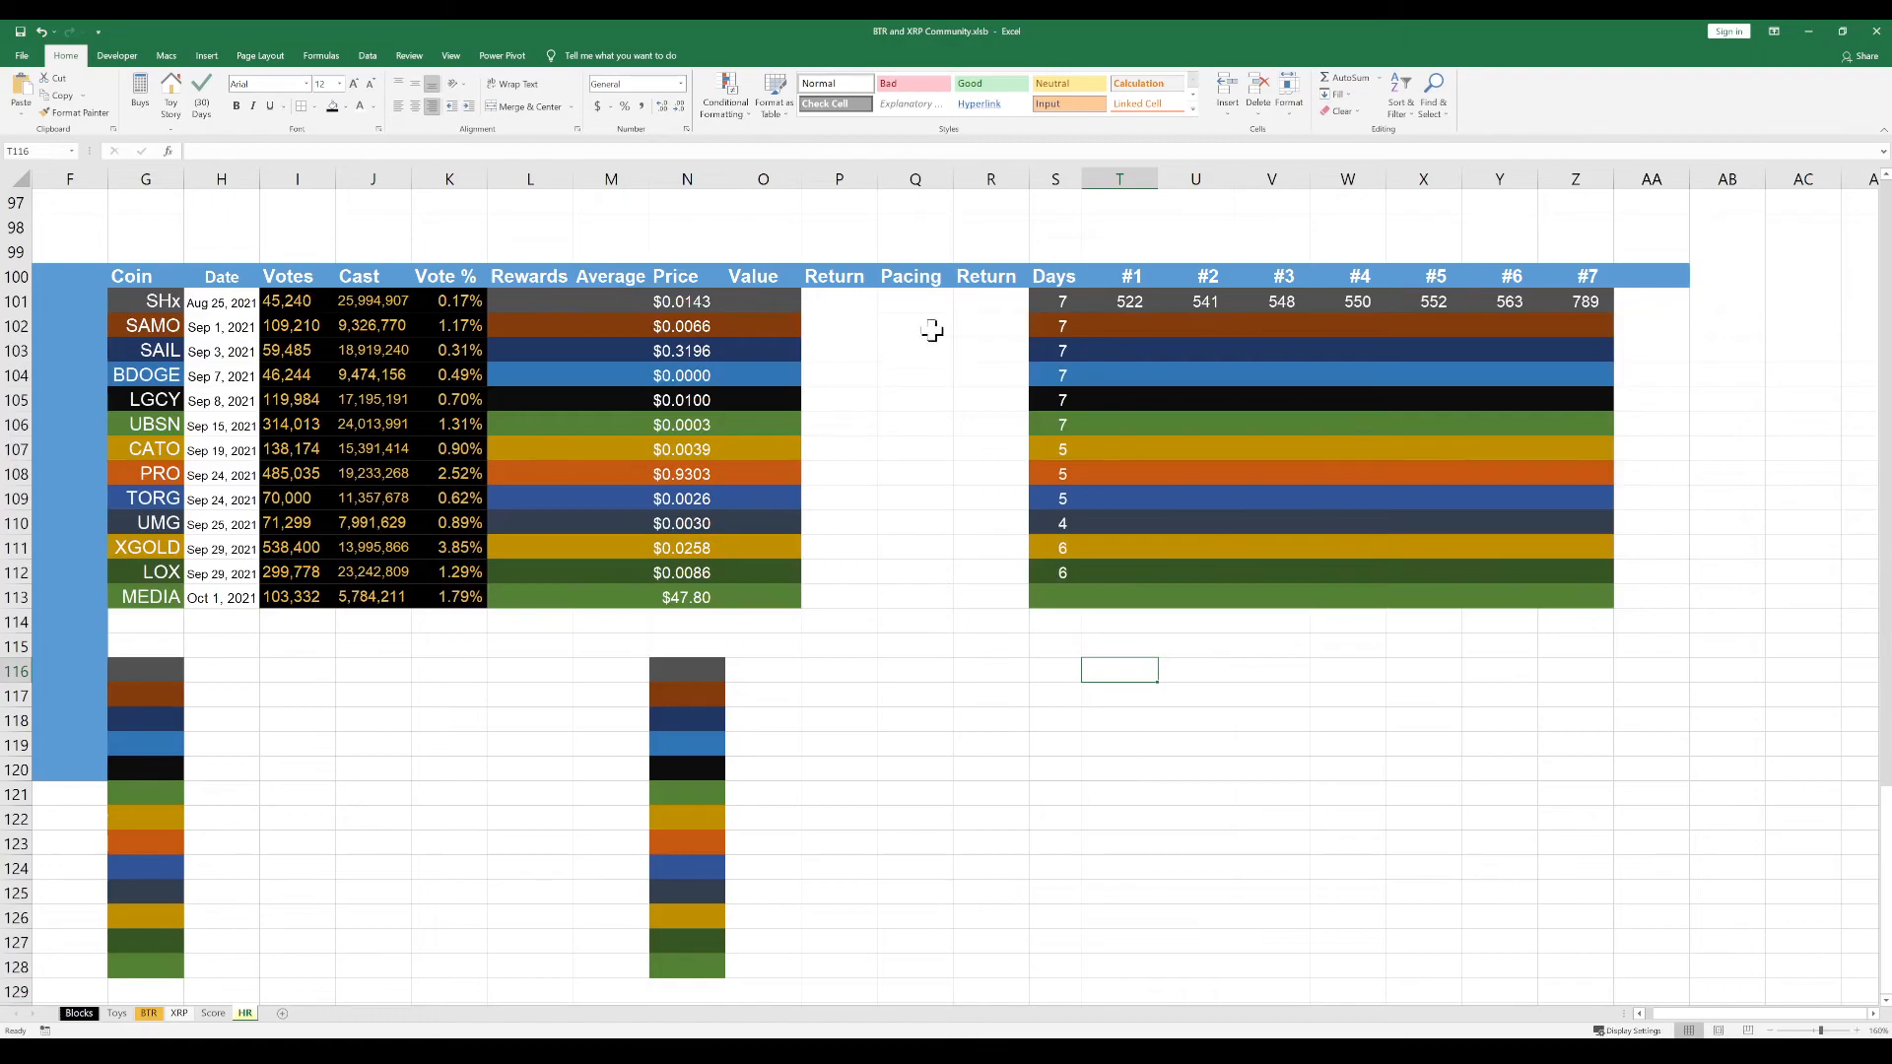
pyautogui.moveTo(1127, 301); pyautogui.dragTo(1659, 620)
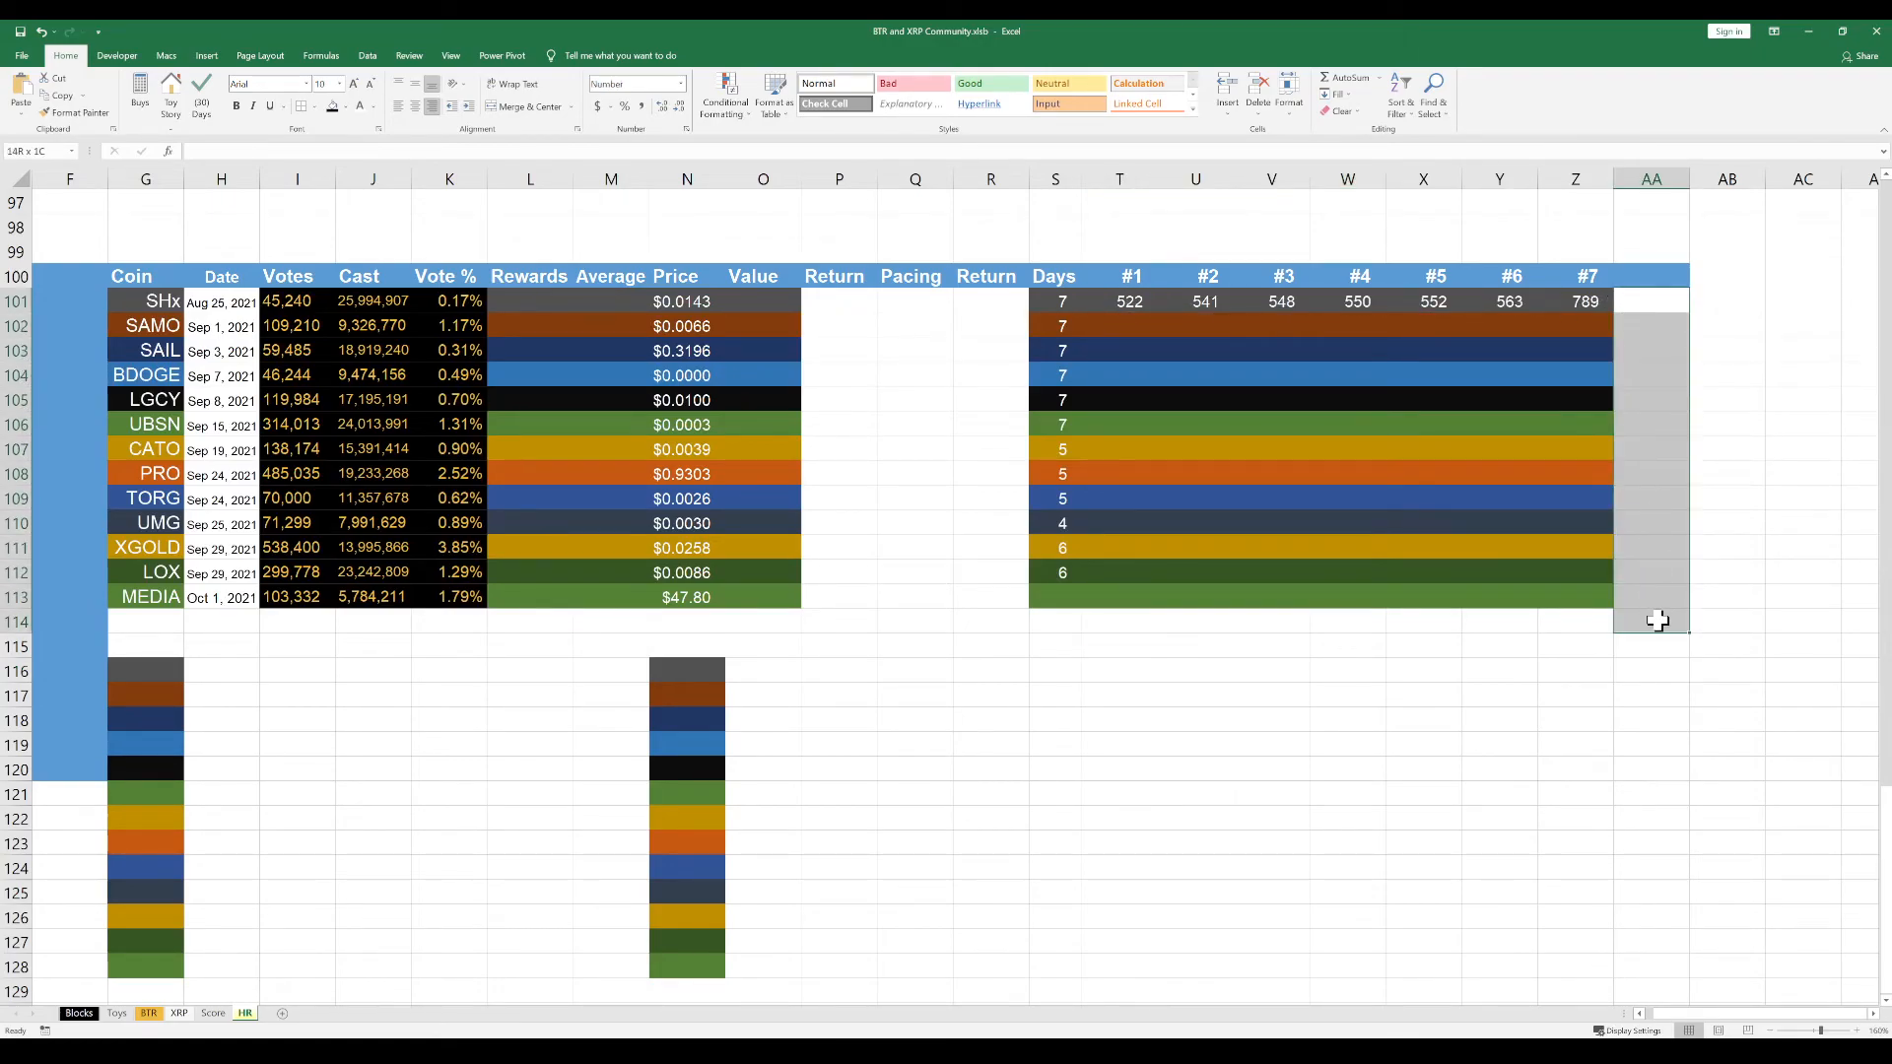
pyautogui.click(1491, 397)
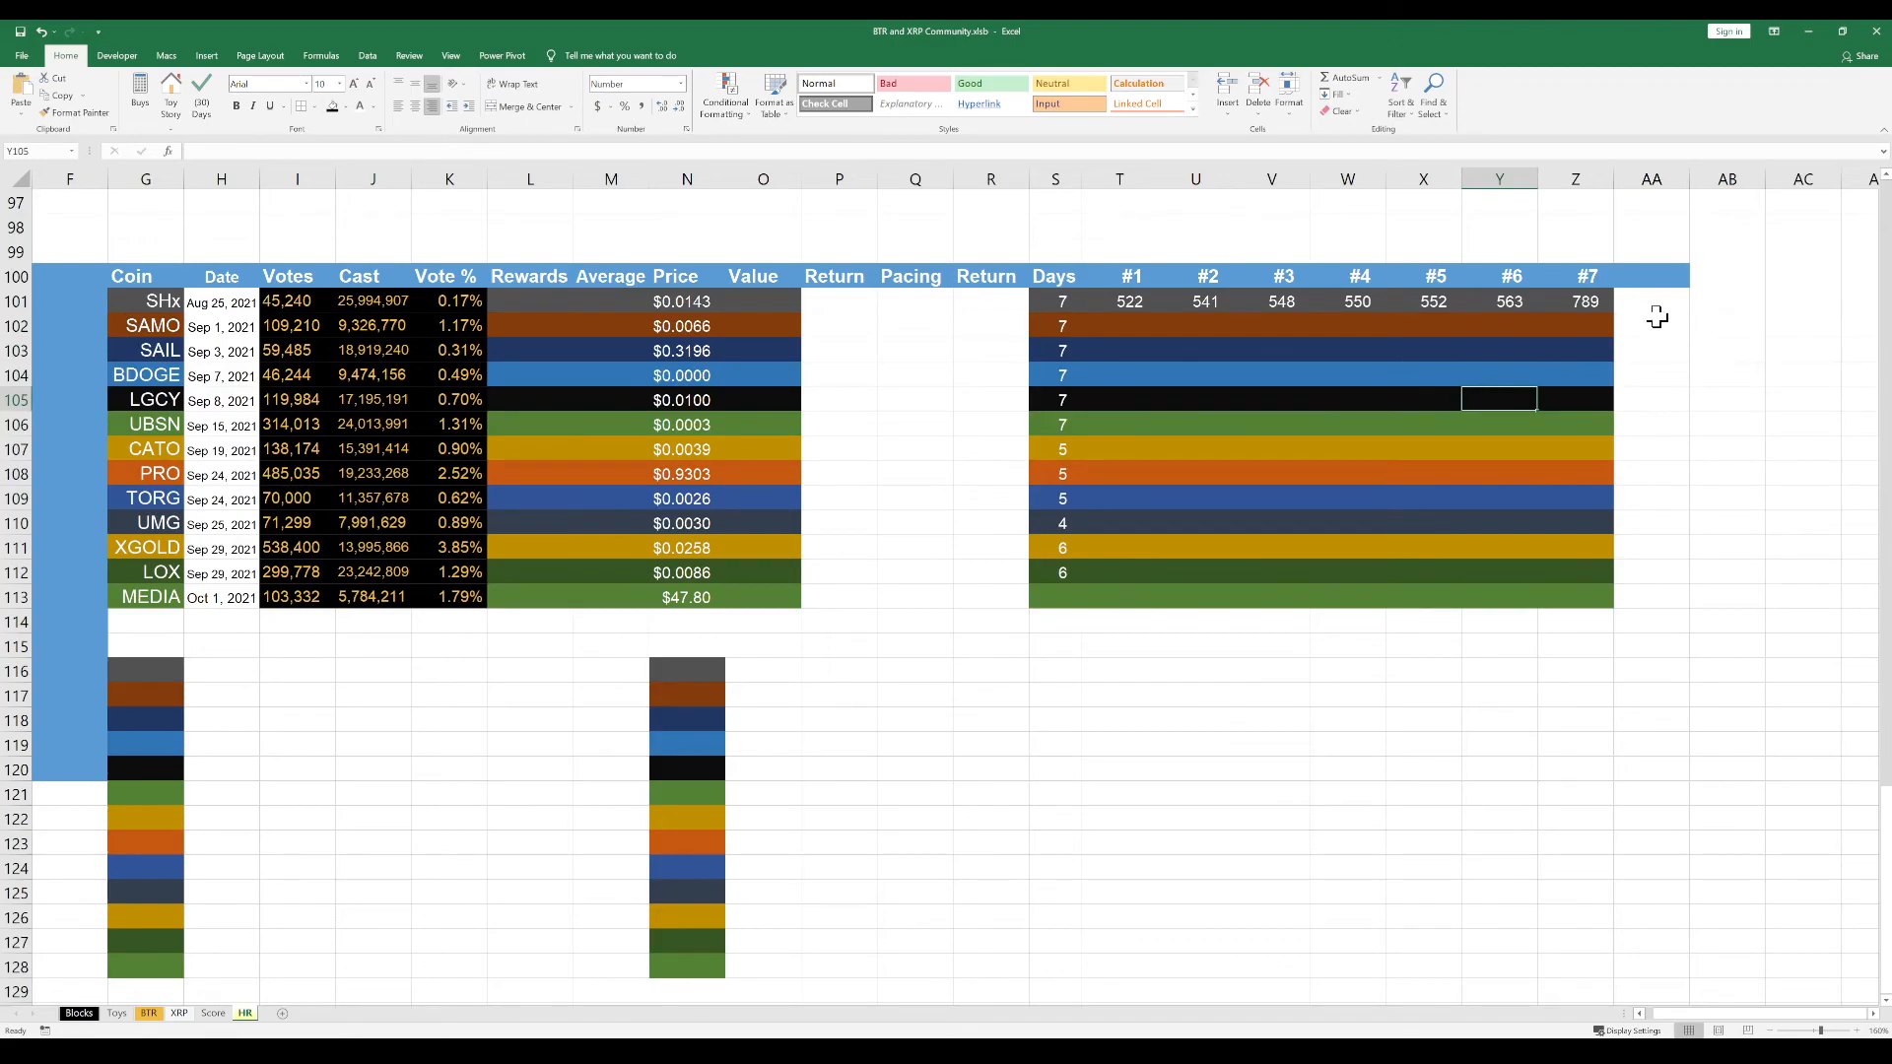
pyautogui.moveTo(1647, 309); pyautogui.dragTo(1654, 597)
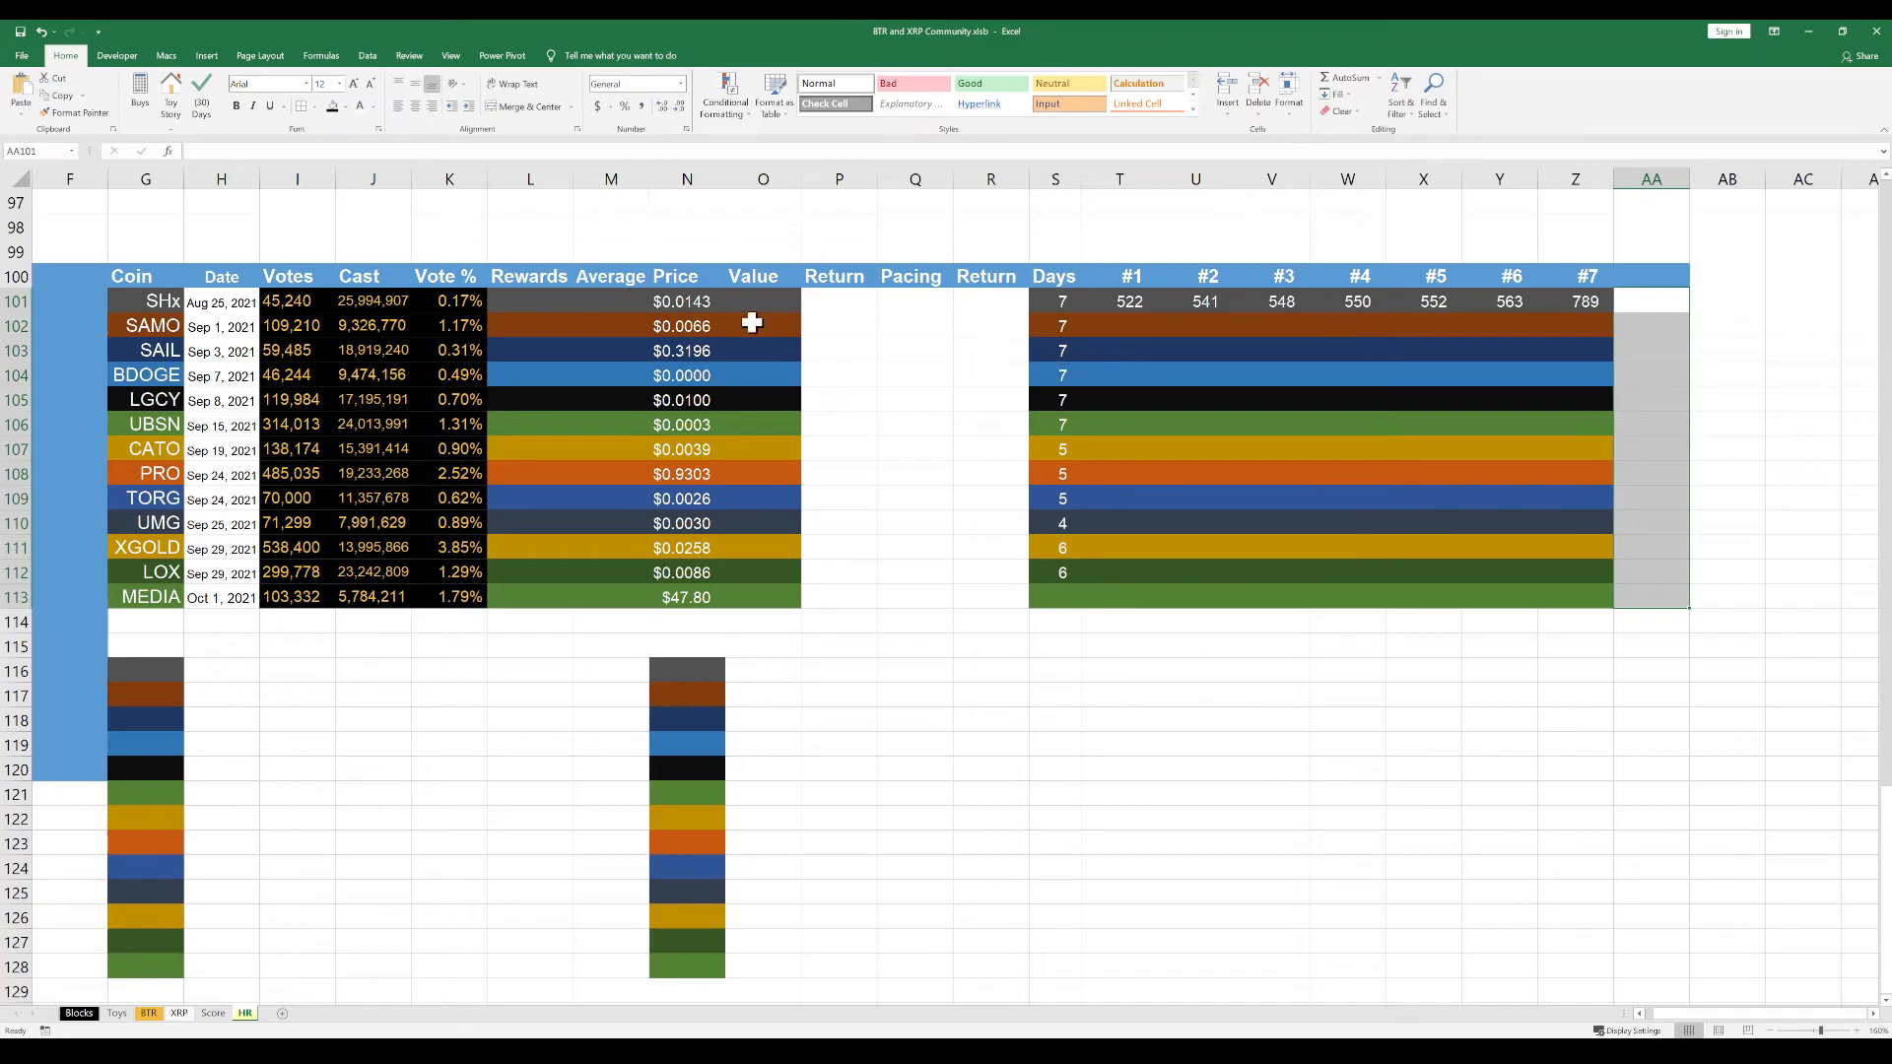
# Total the SHx daily rewards in Rewards cell L101 with an AutoSum formula, =SUM(T101:Z101)
pyautogui.click(552, 301)
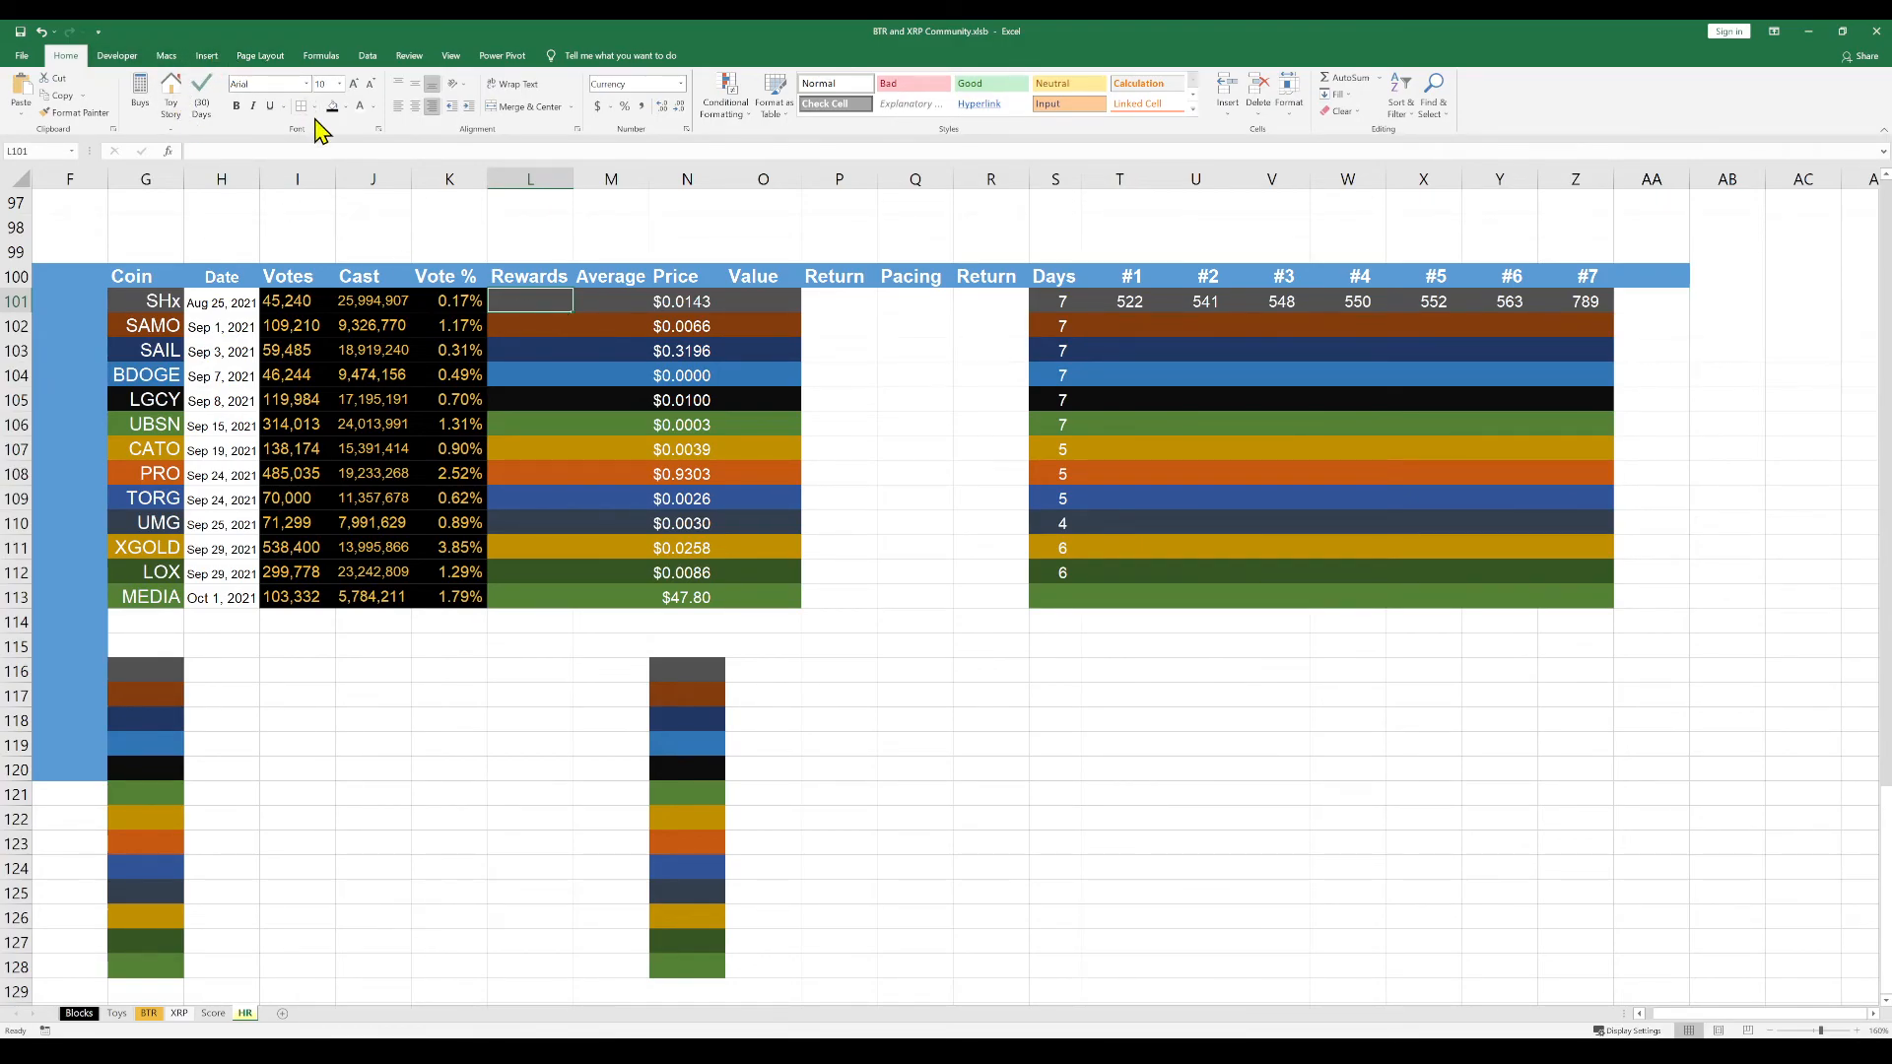
pyautogui.click(325, 56)
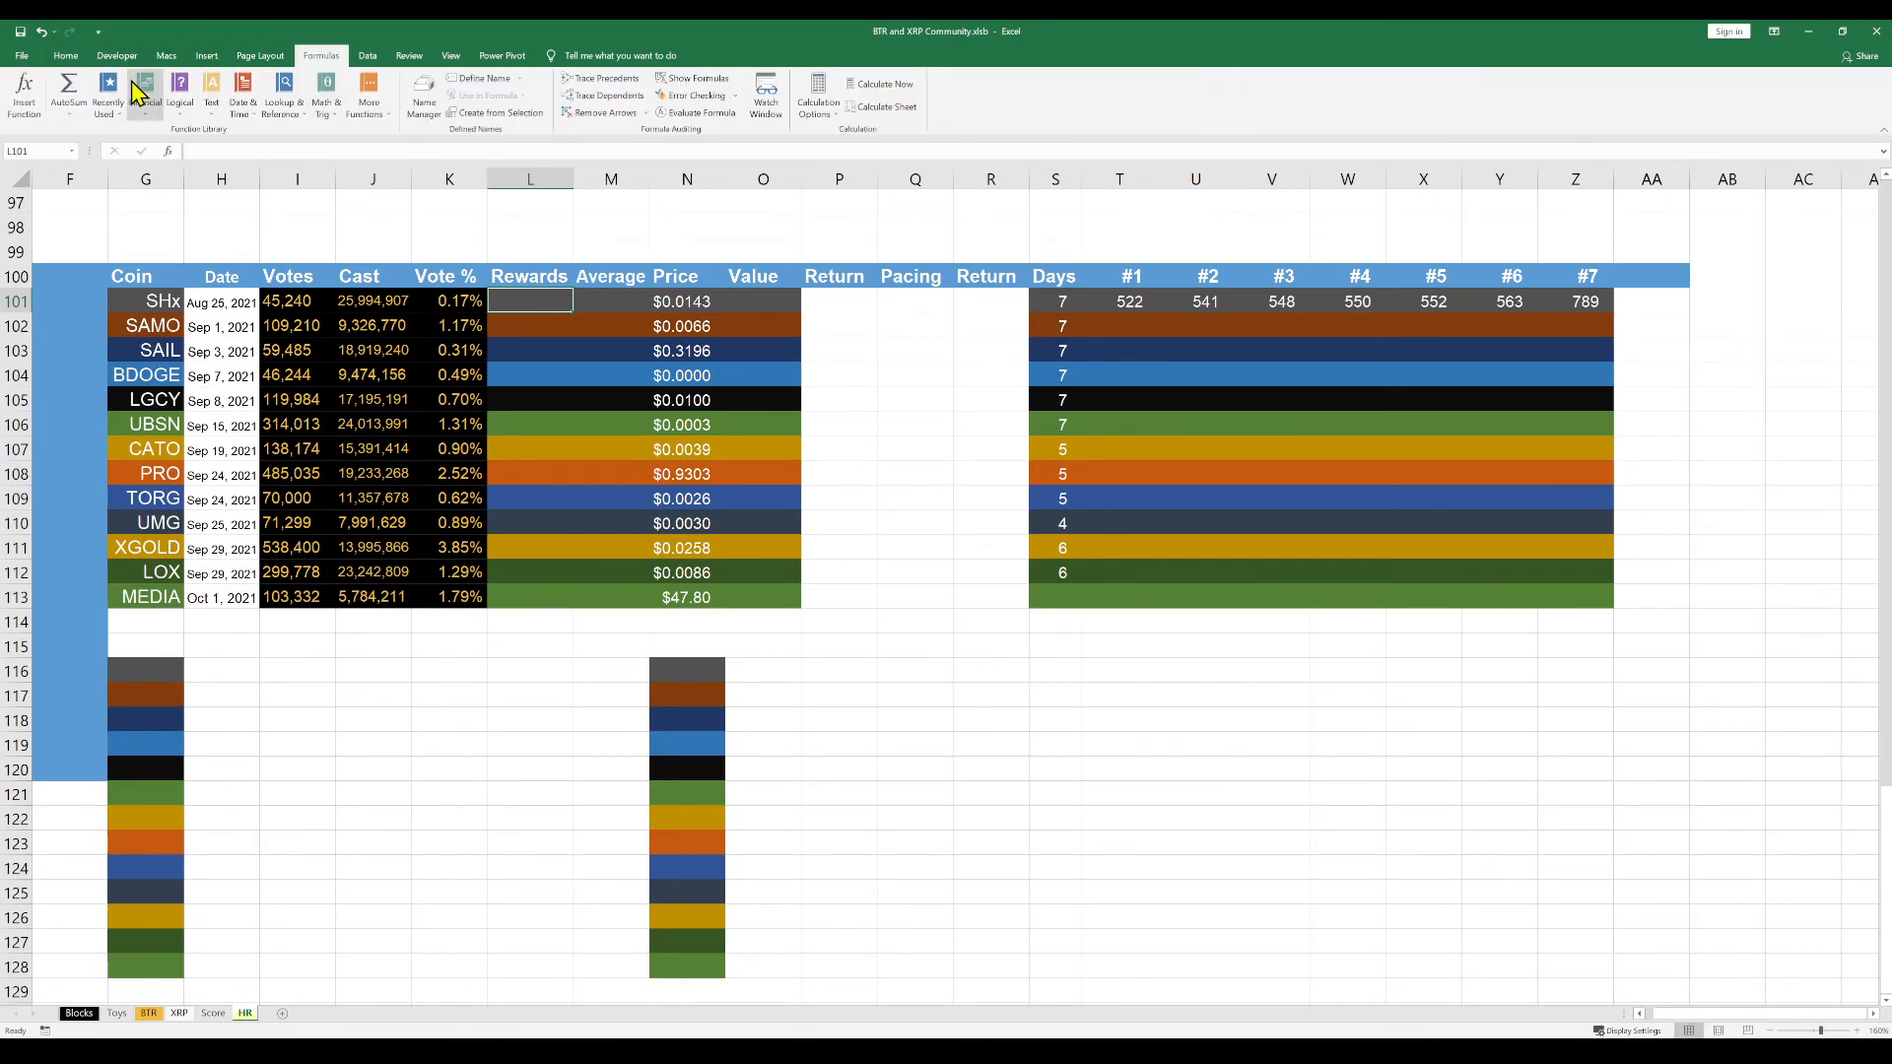
pyautogui.click(69, 85)
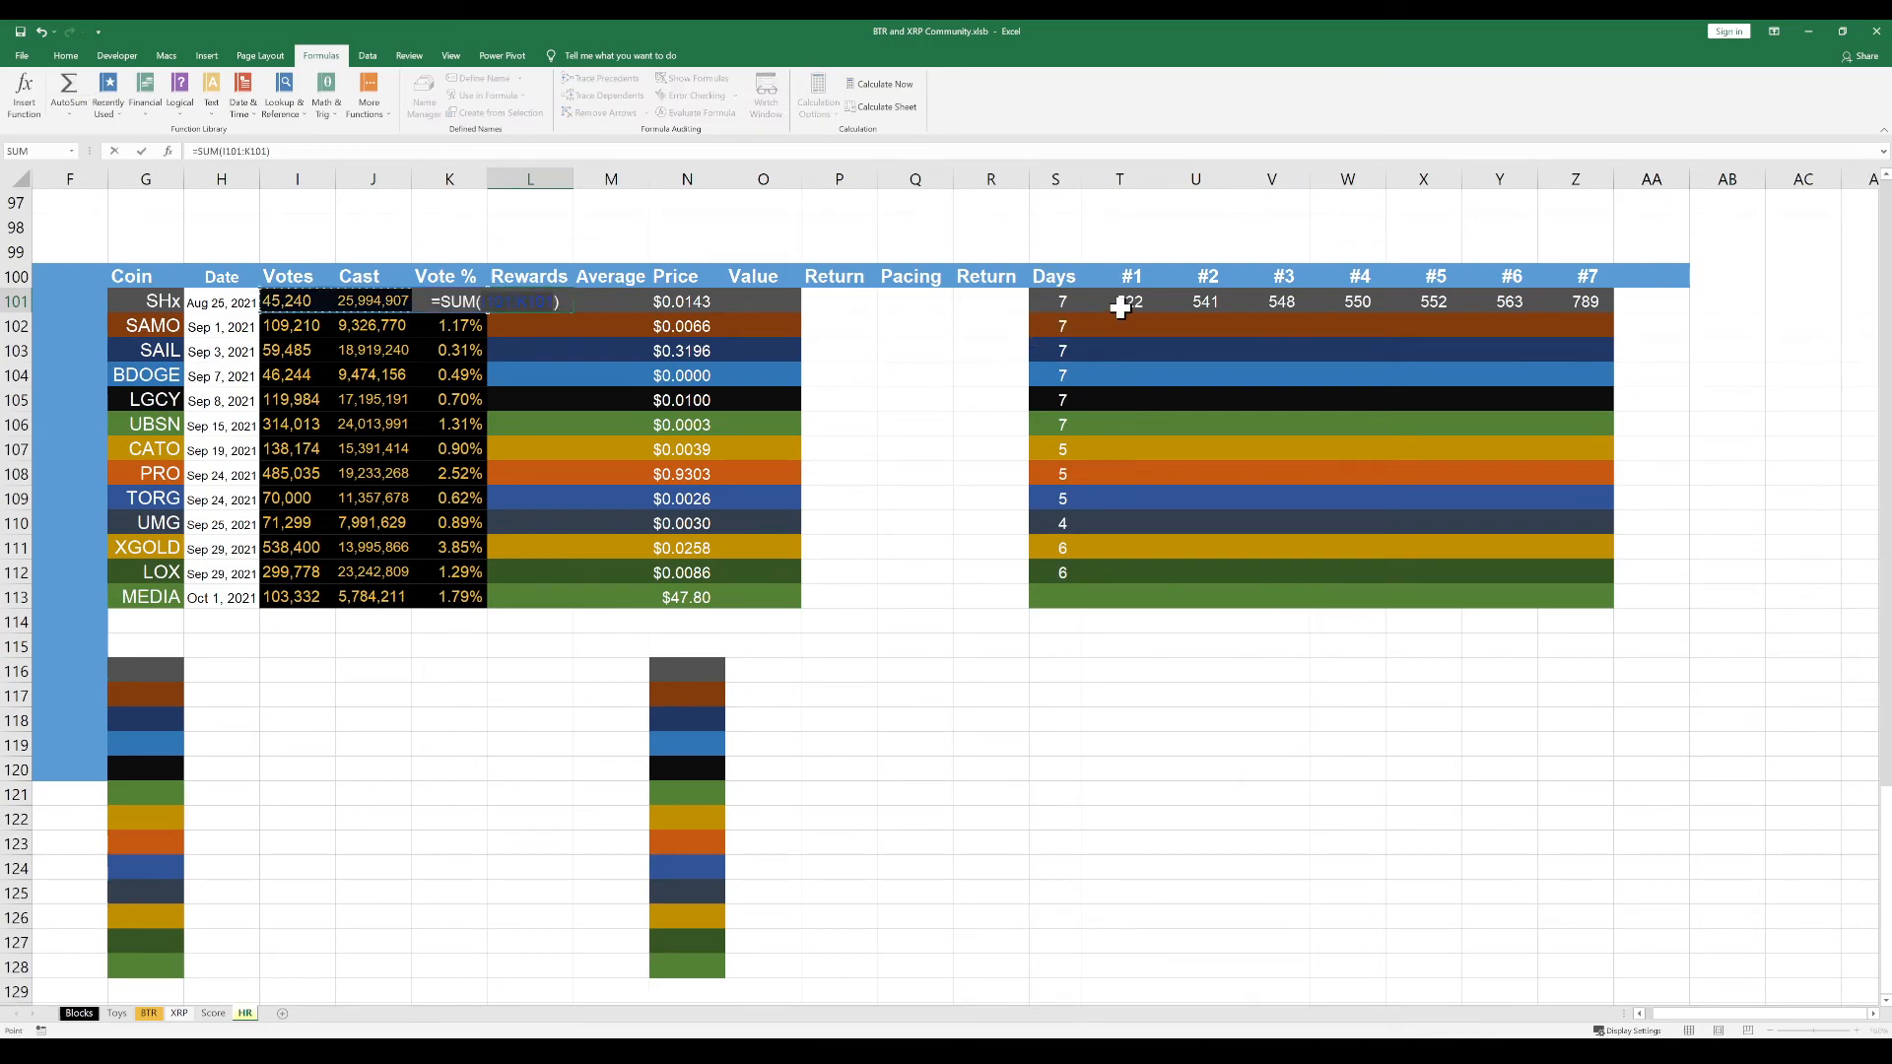
pyautogui.moveTo(1118, 303); pyautogui.dragTo(1540, 302)
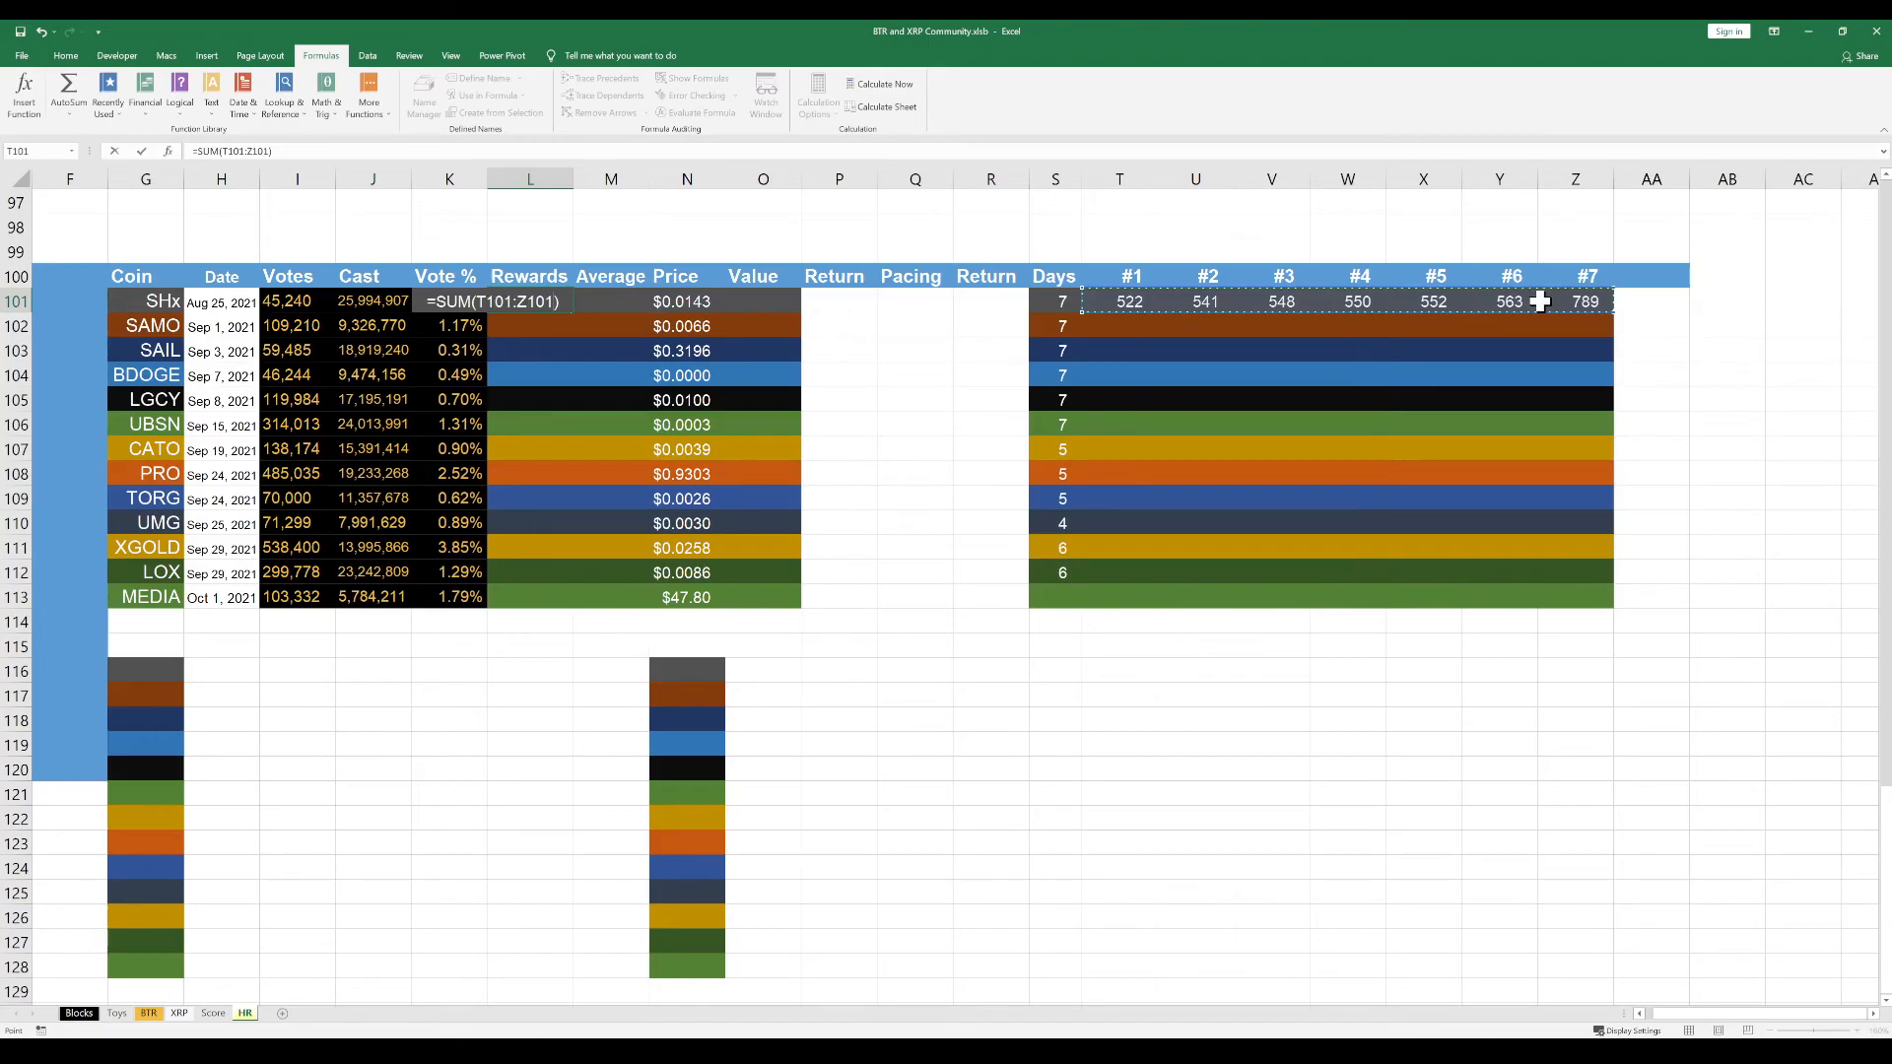
pyautogui.press('Return')
# Change the number format of Rewards cells L101:L113 to Number with a thousands separator and no decimal places
pyautogui.moveTo(549, 301); pyautogui.dragTo(526, 588)
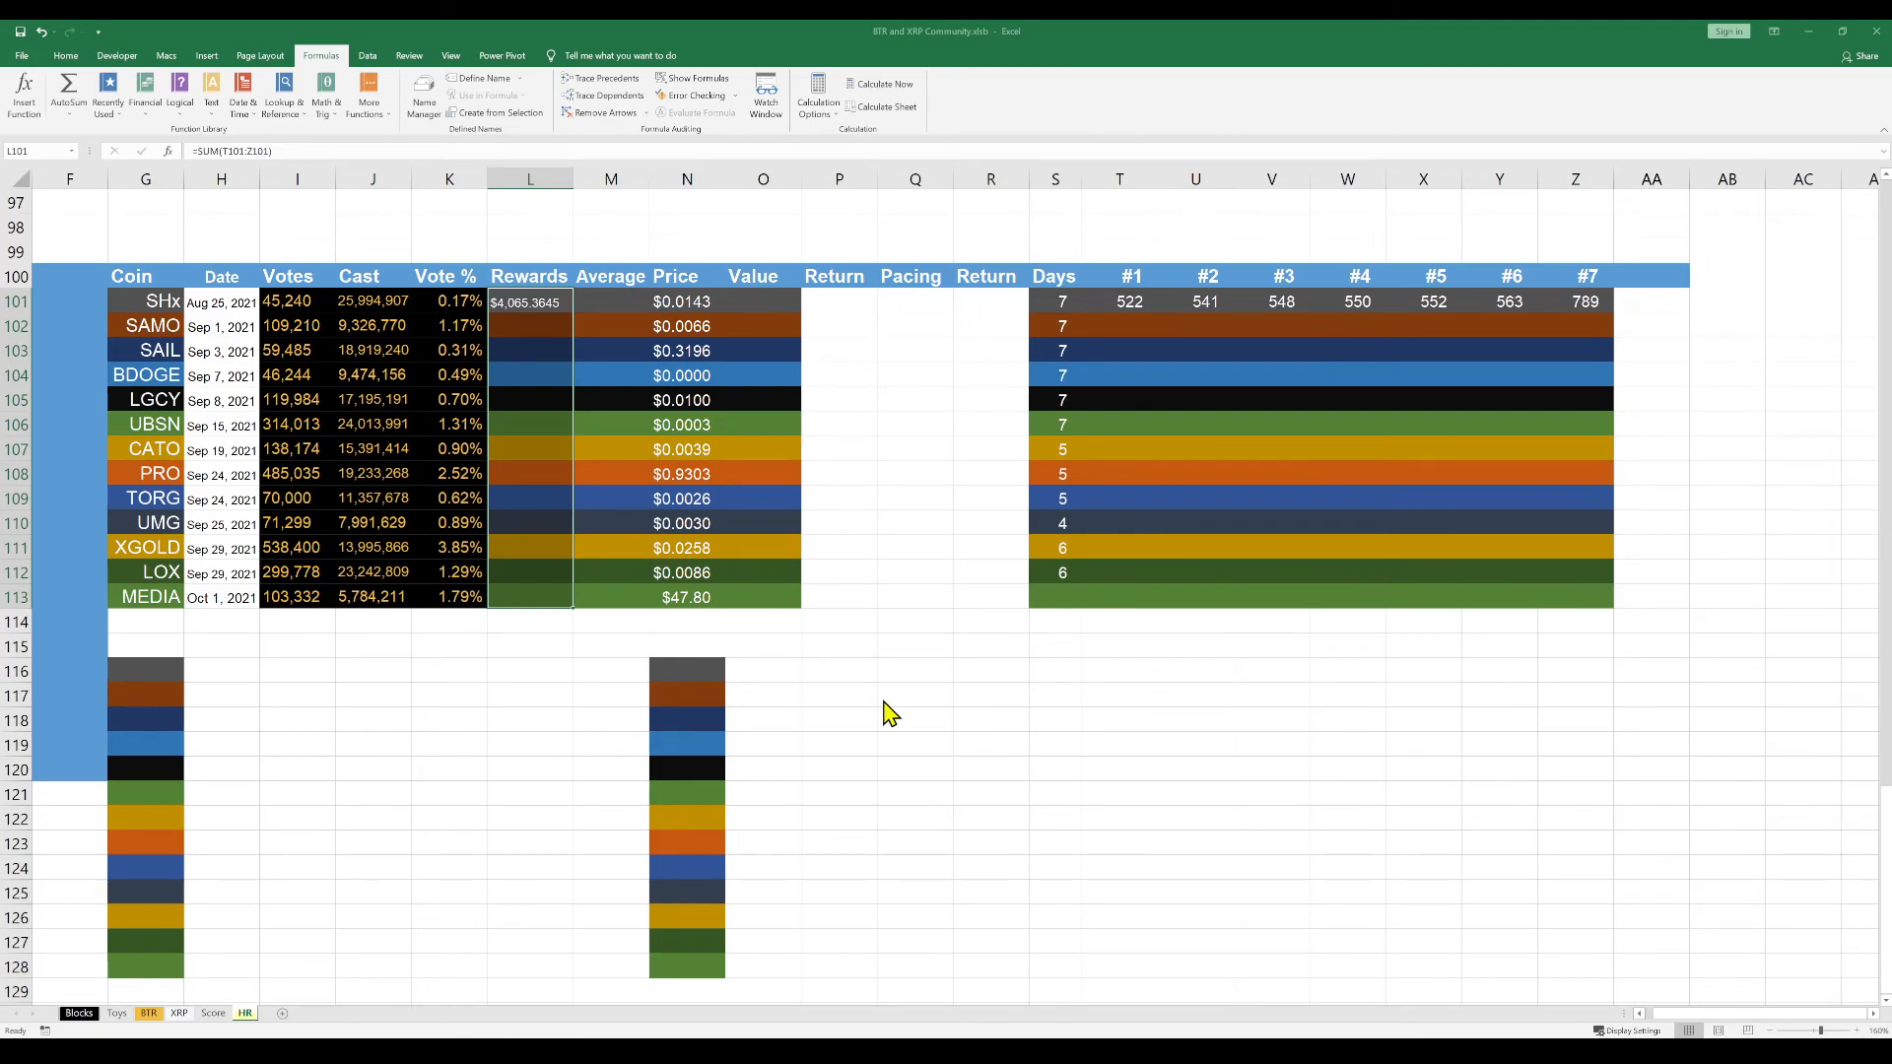
pyautogui.click(941, 881)
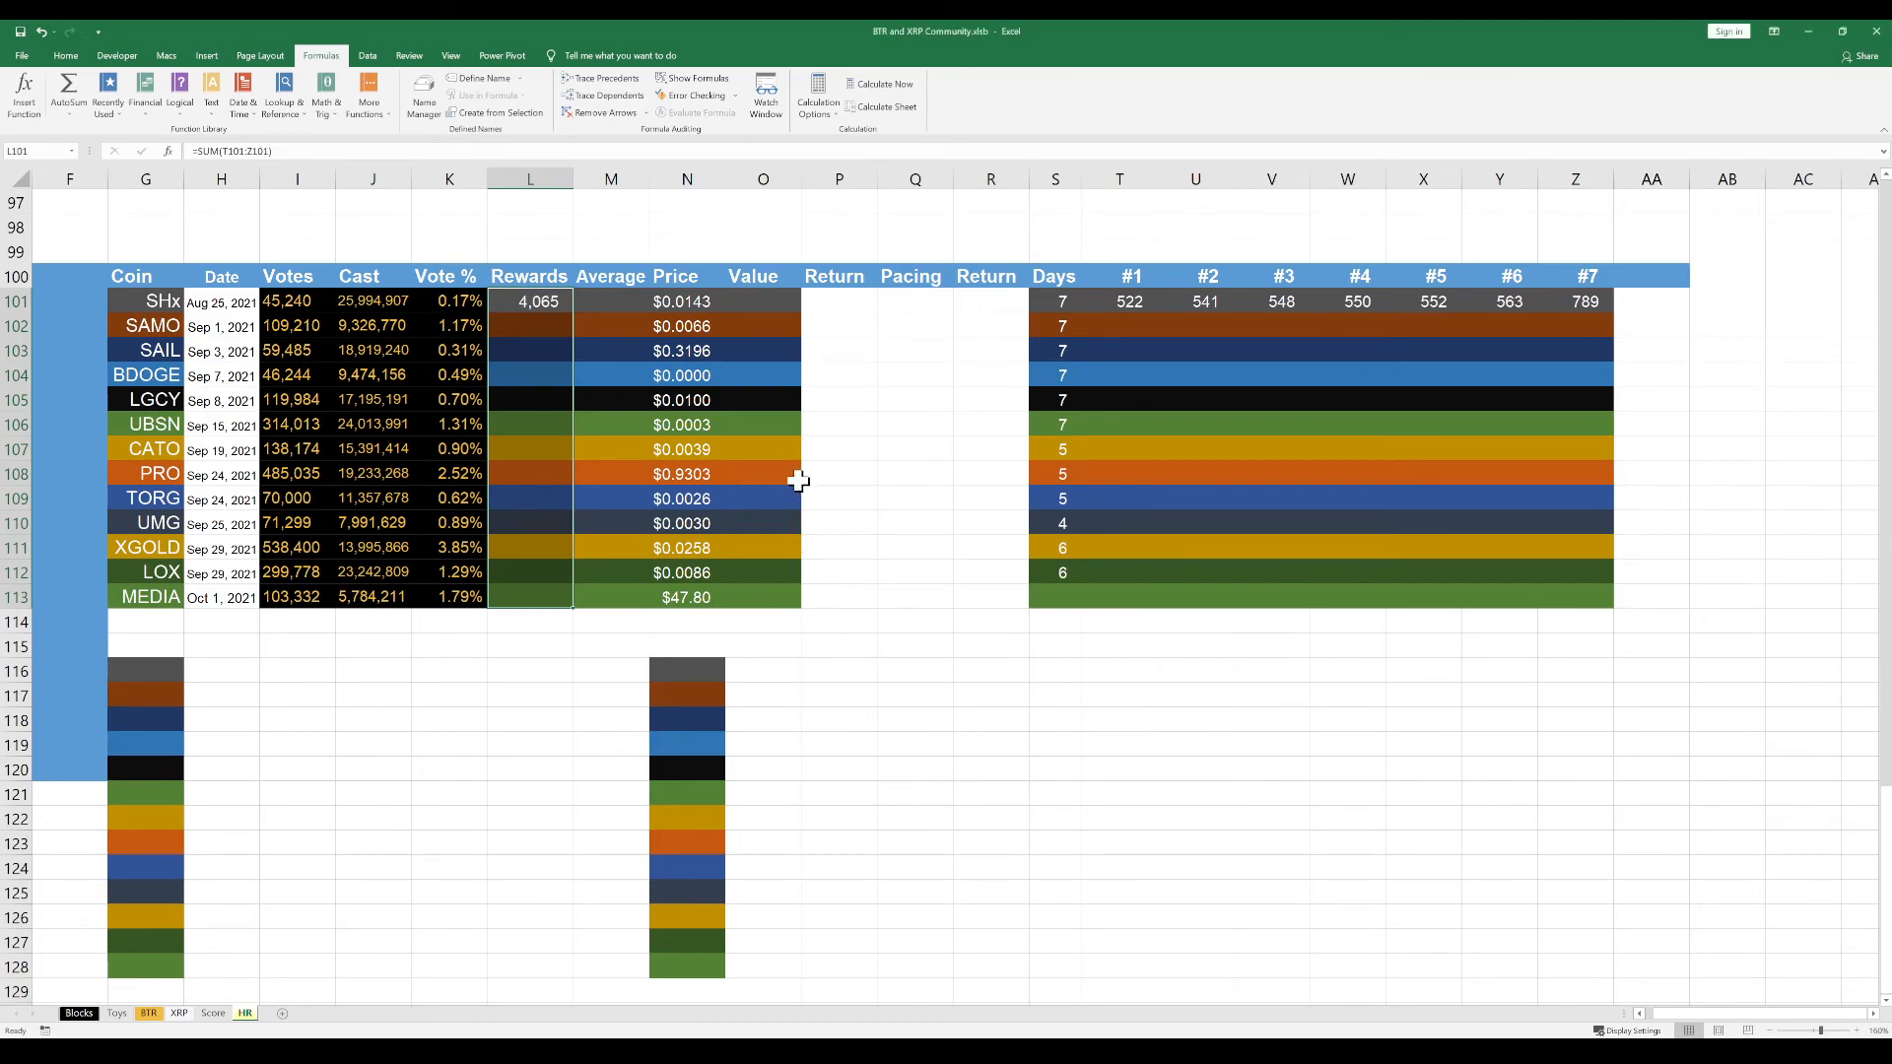
pyautogui.click(901, 392)
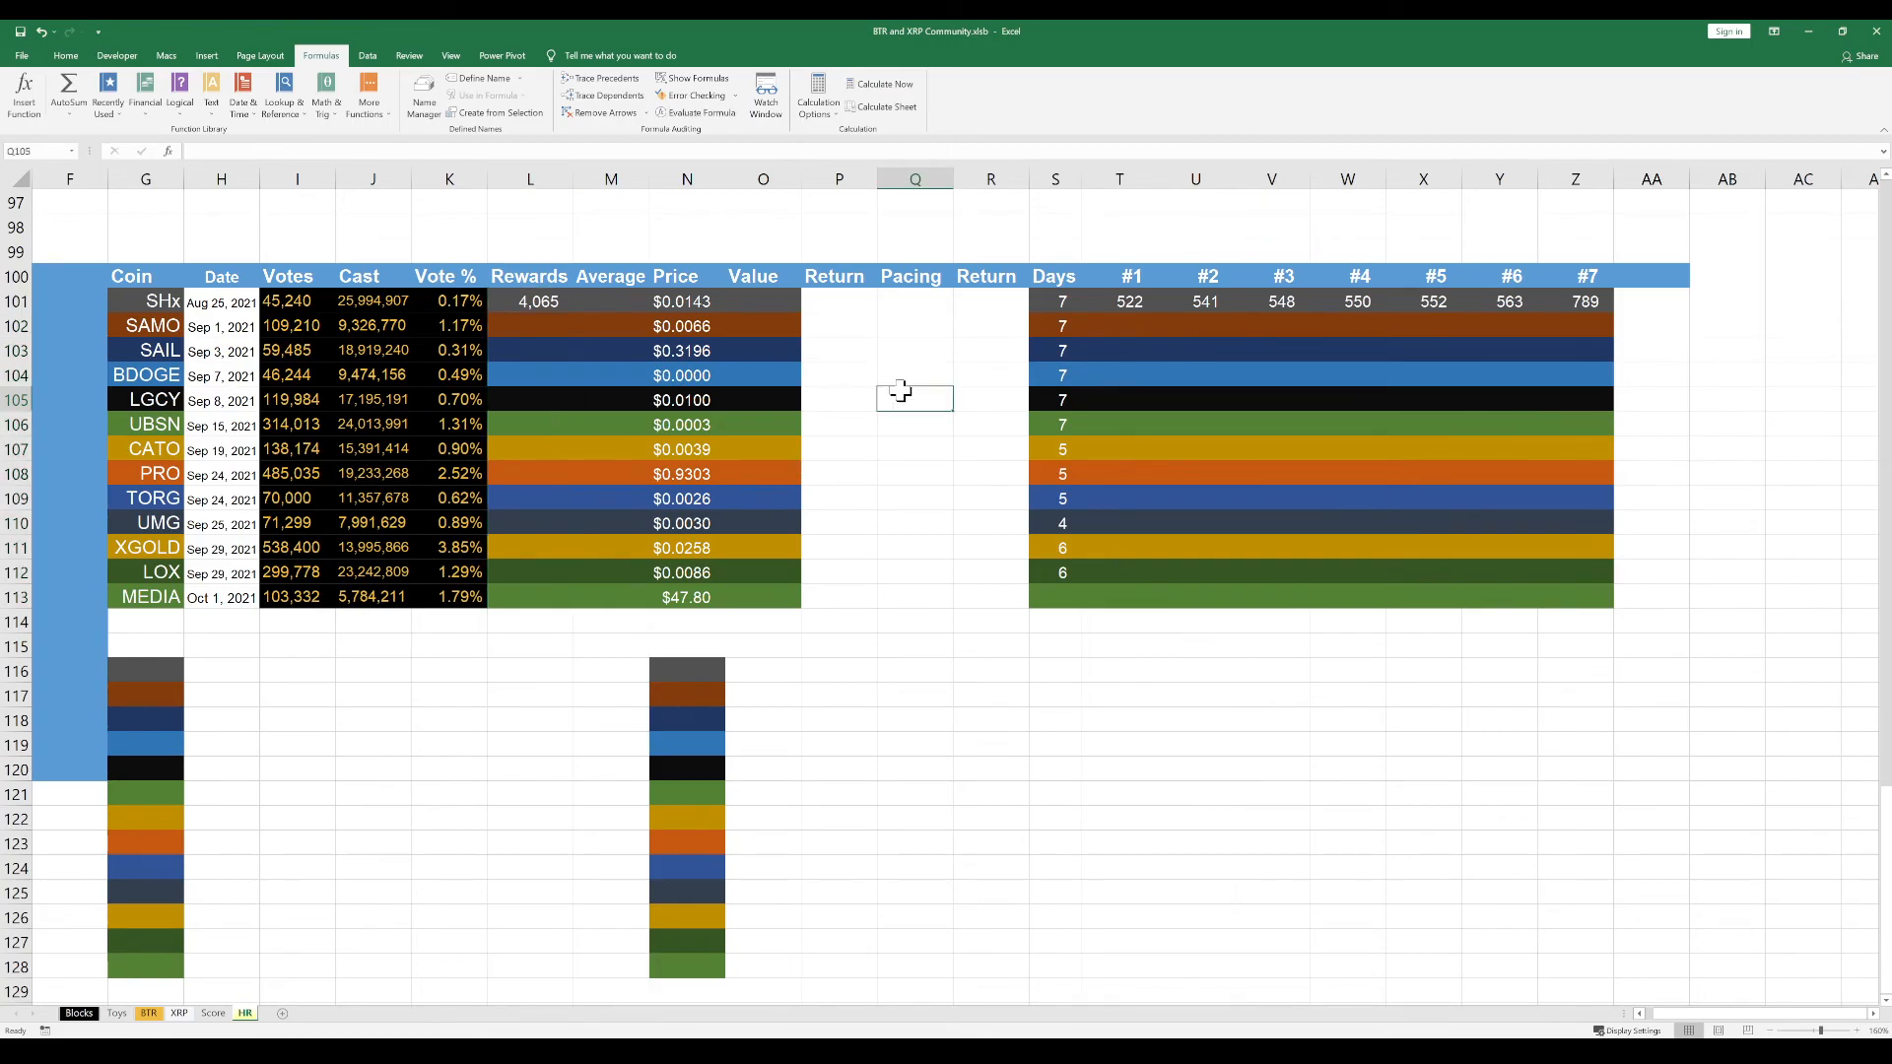
pyautogui.click(604, 301)
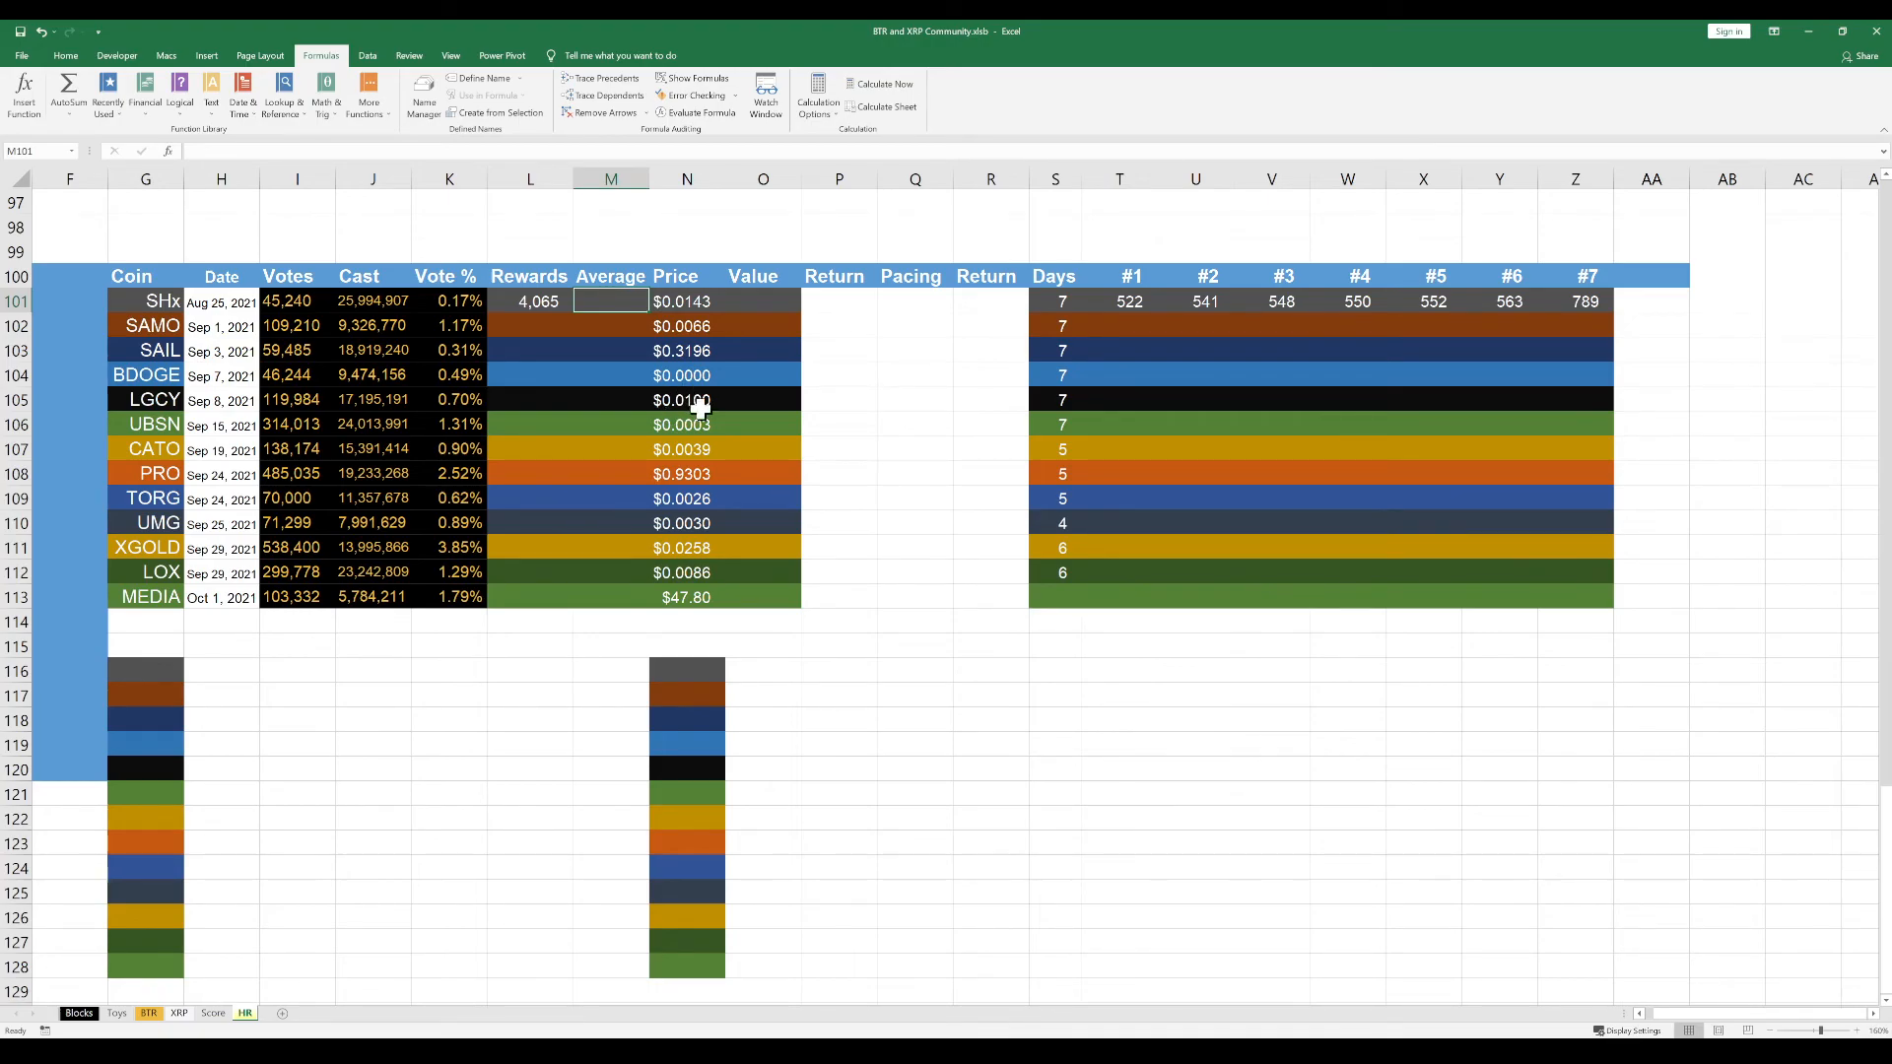
pyautogui.click(901, 398)
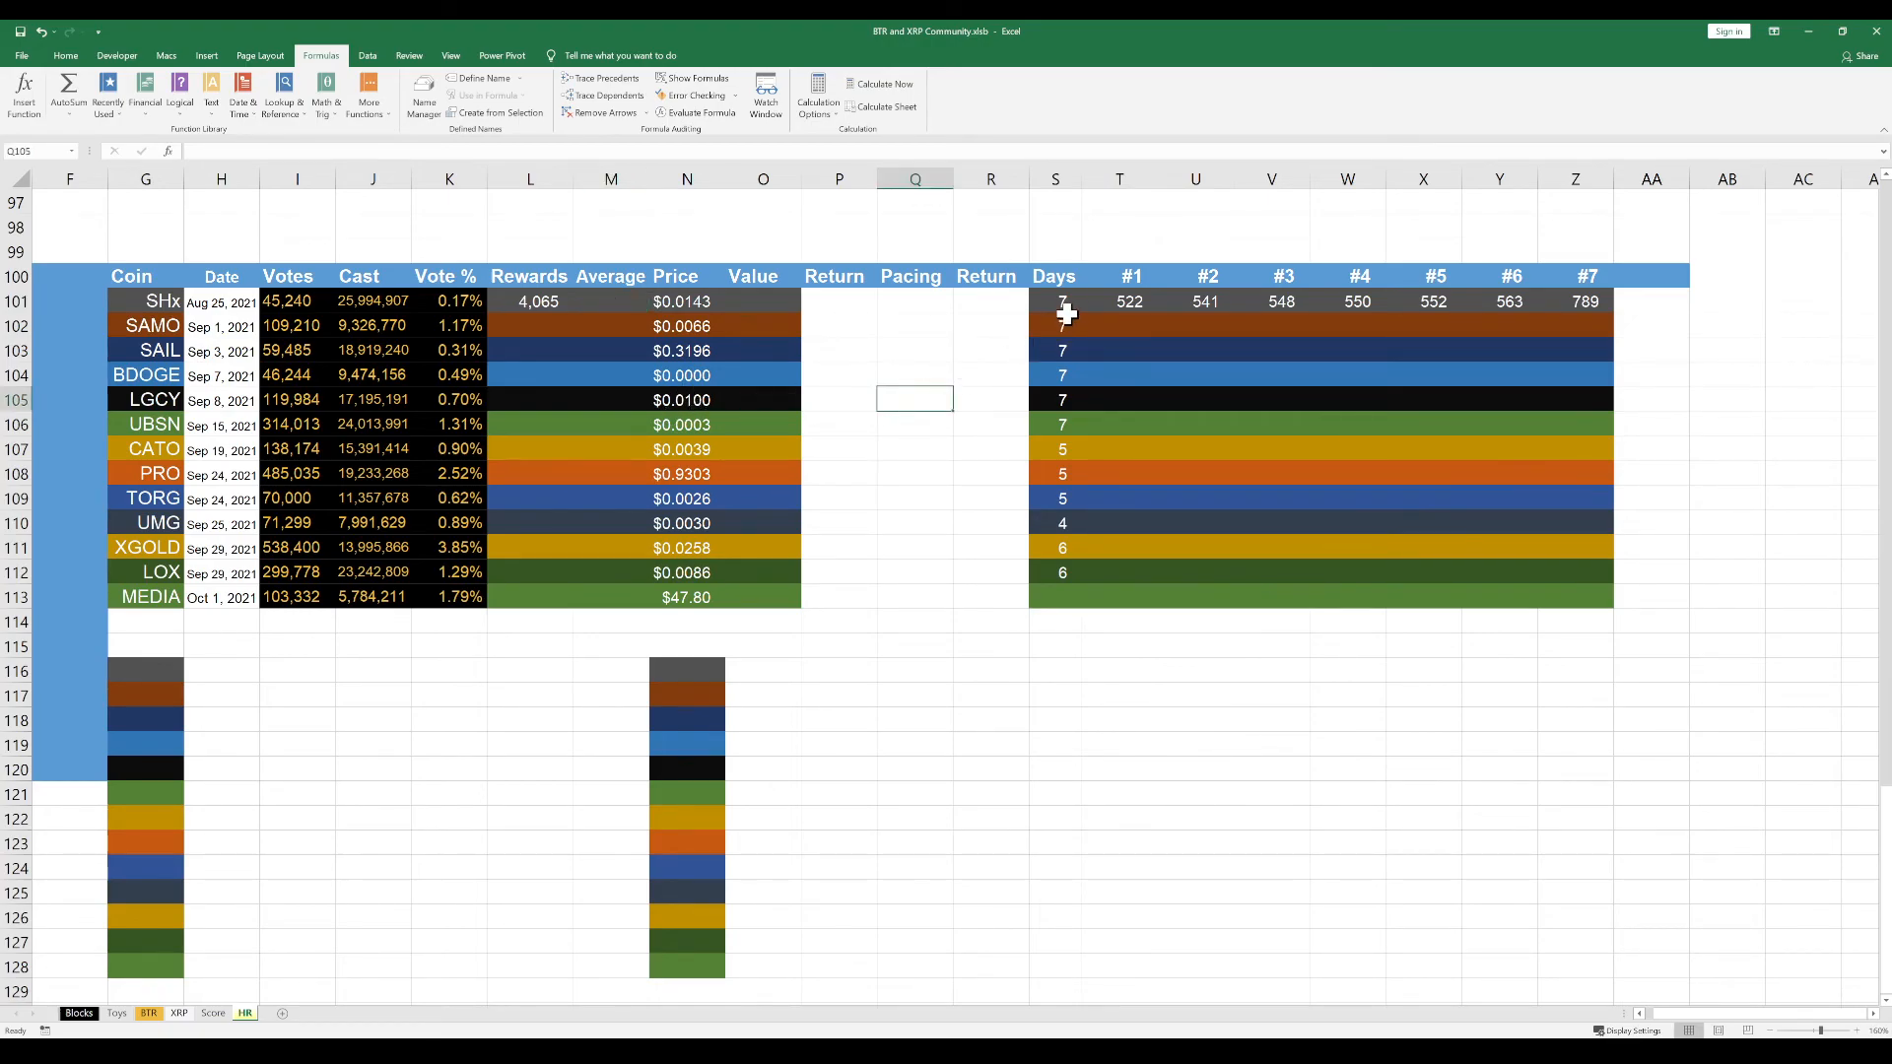
pyautogui.moveTo(1142, 310); pyautogui.dragTo(1550, 300)
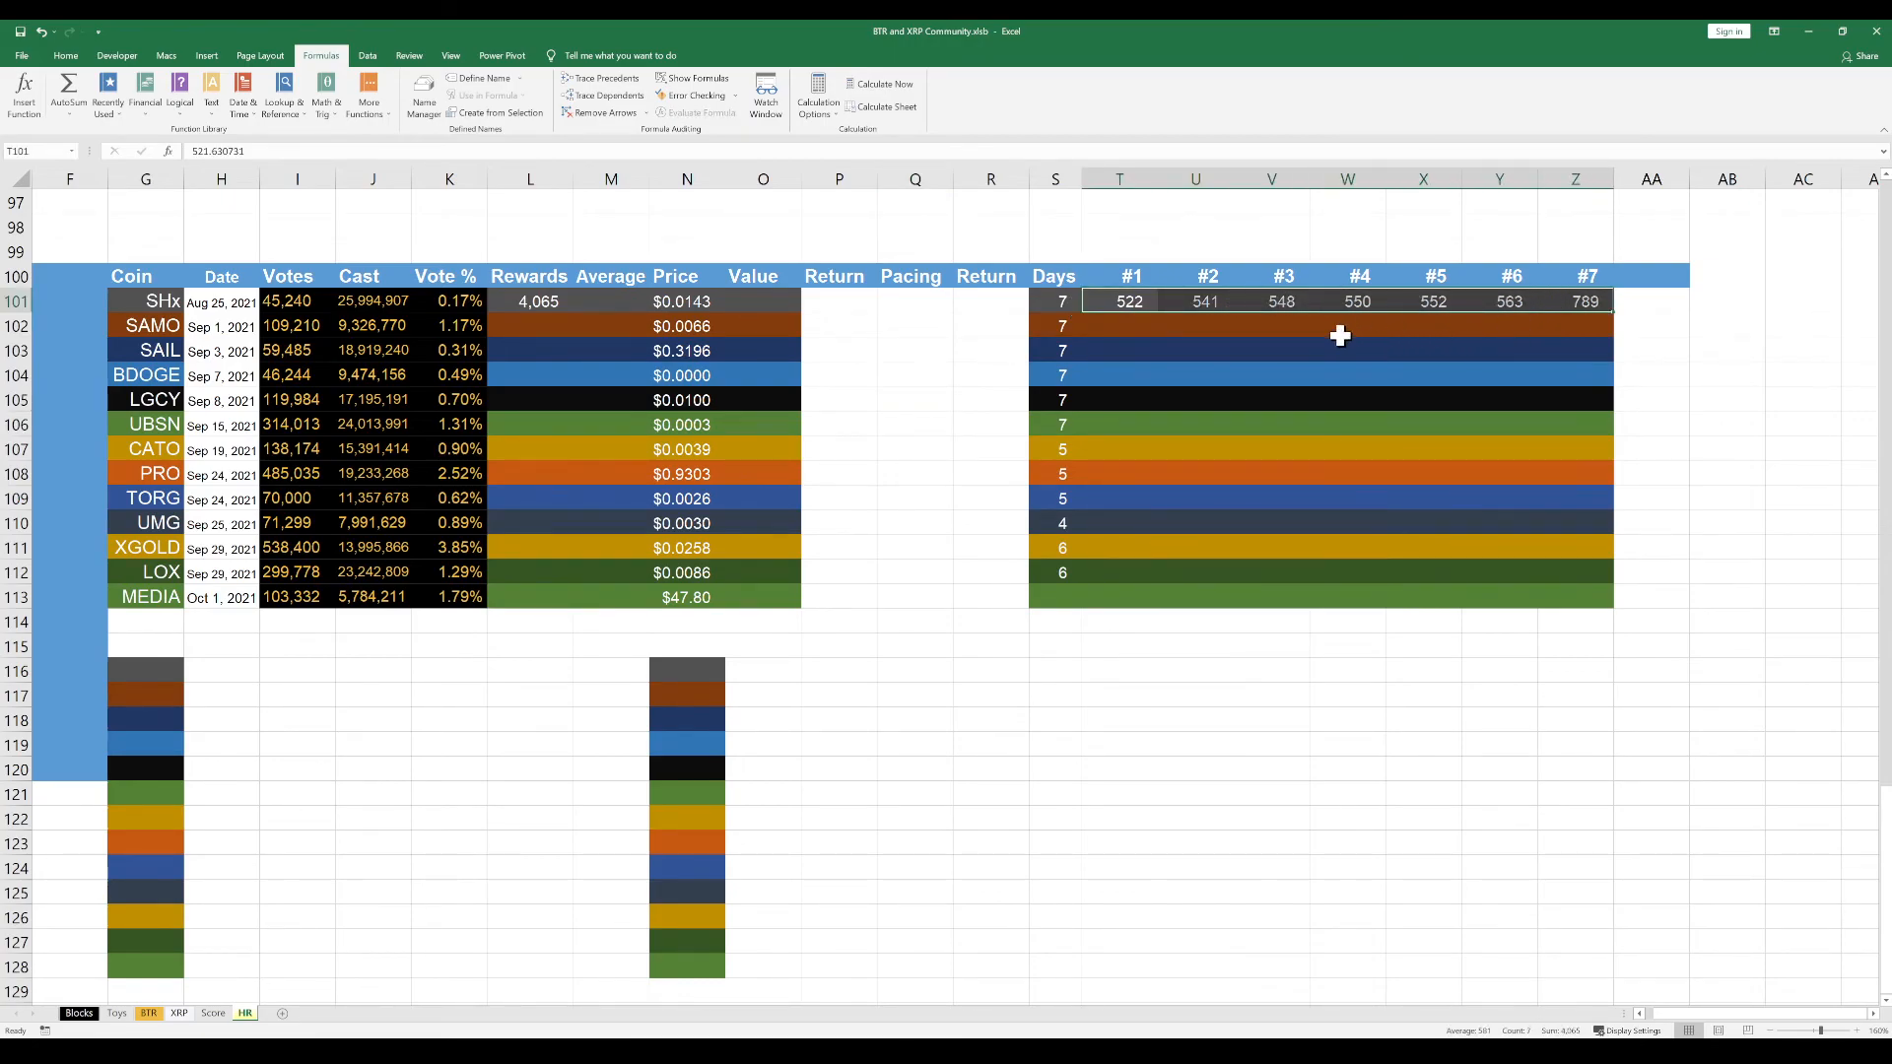
pyautogui.click(527, 306)
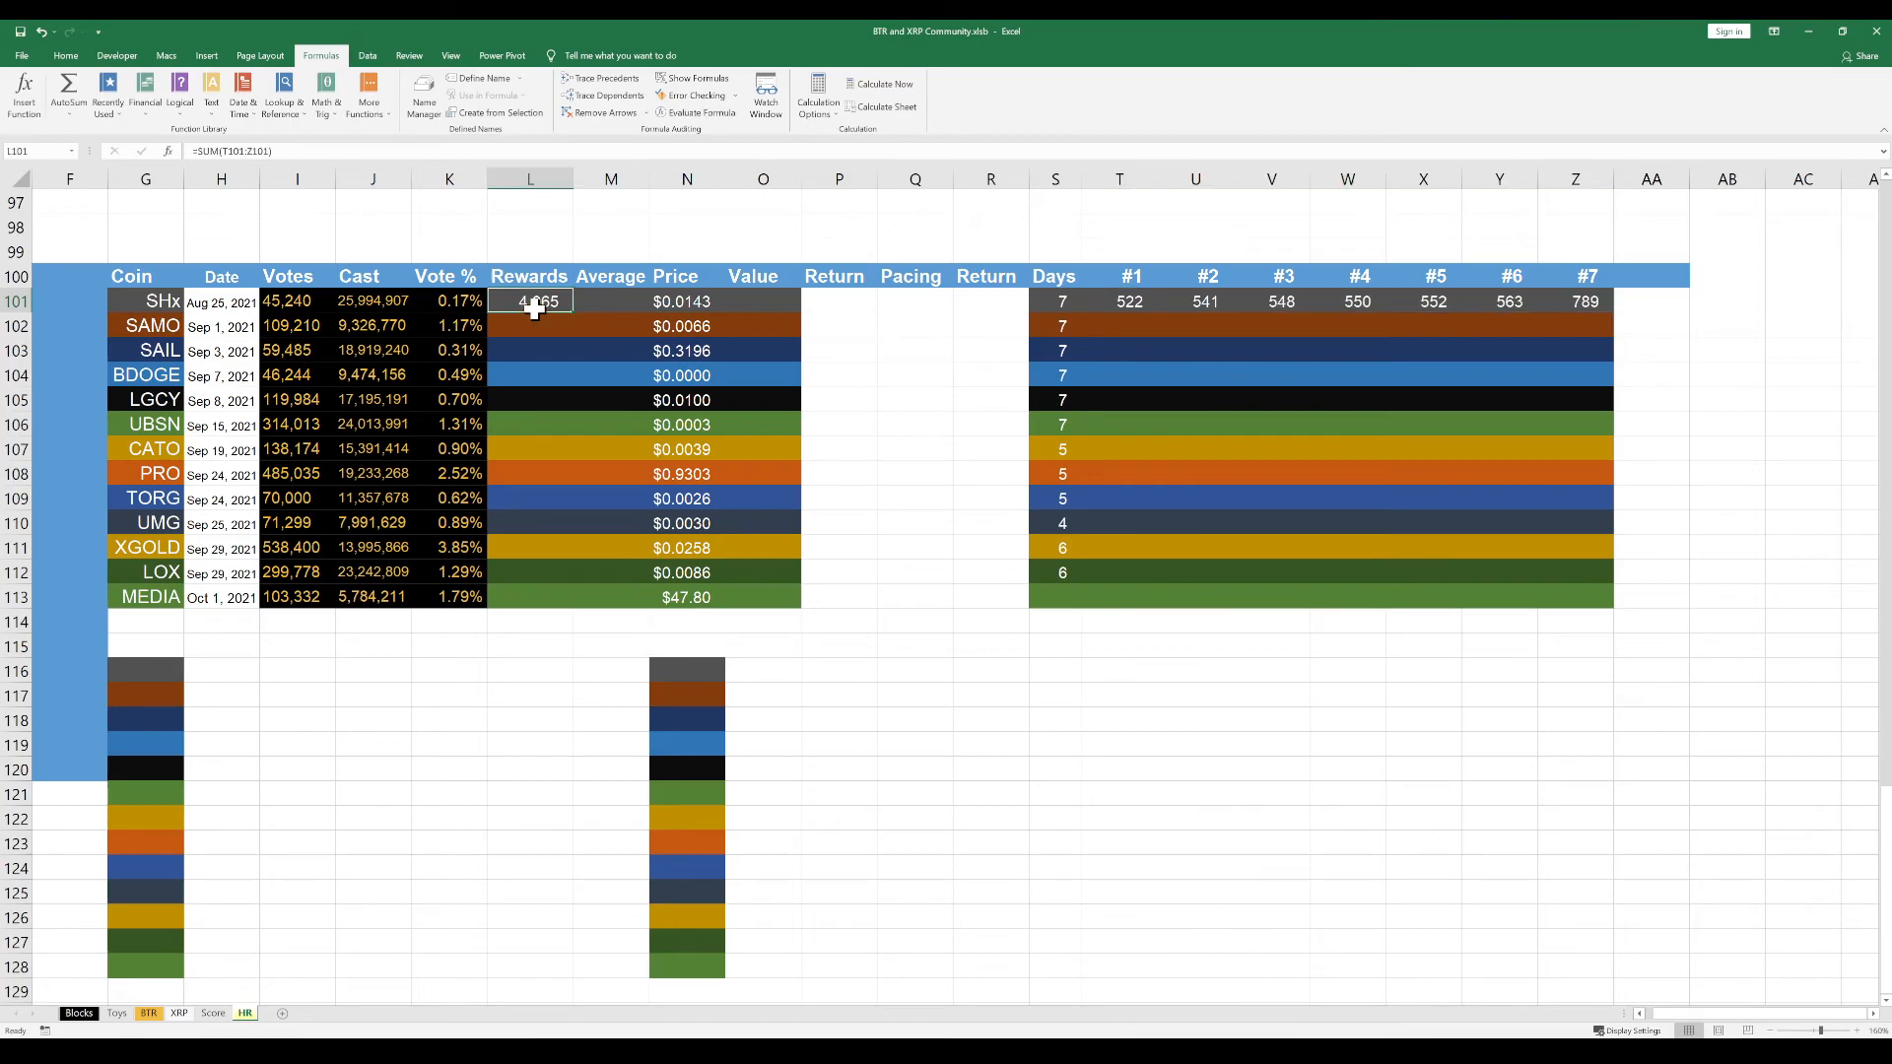
# Calculate the SHx daily average in cell M101 with the formula =L101/7
pyautogui.click(597, 302)
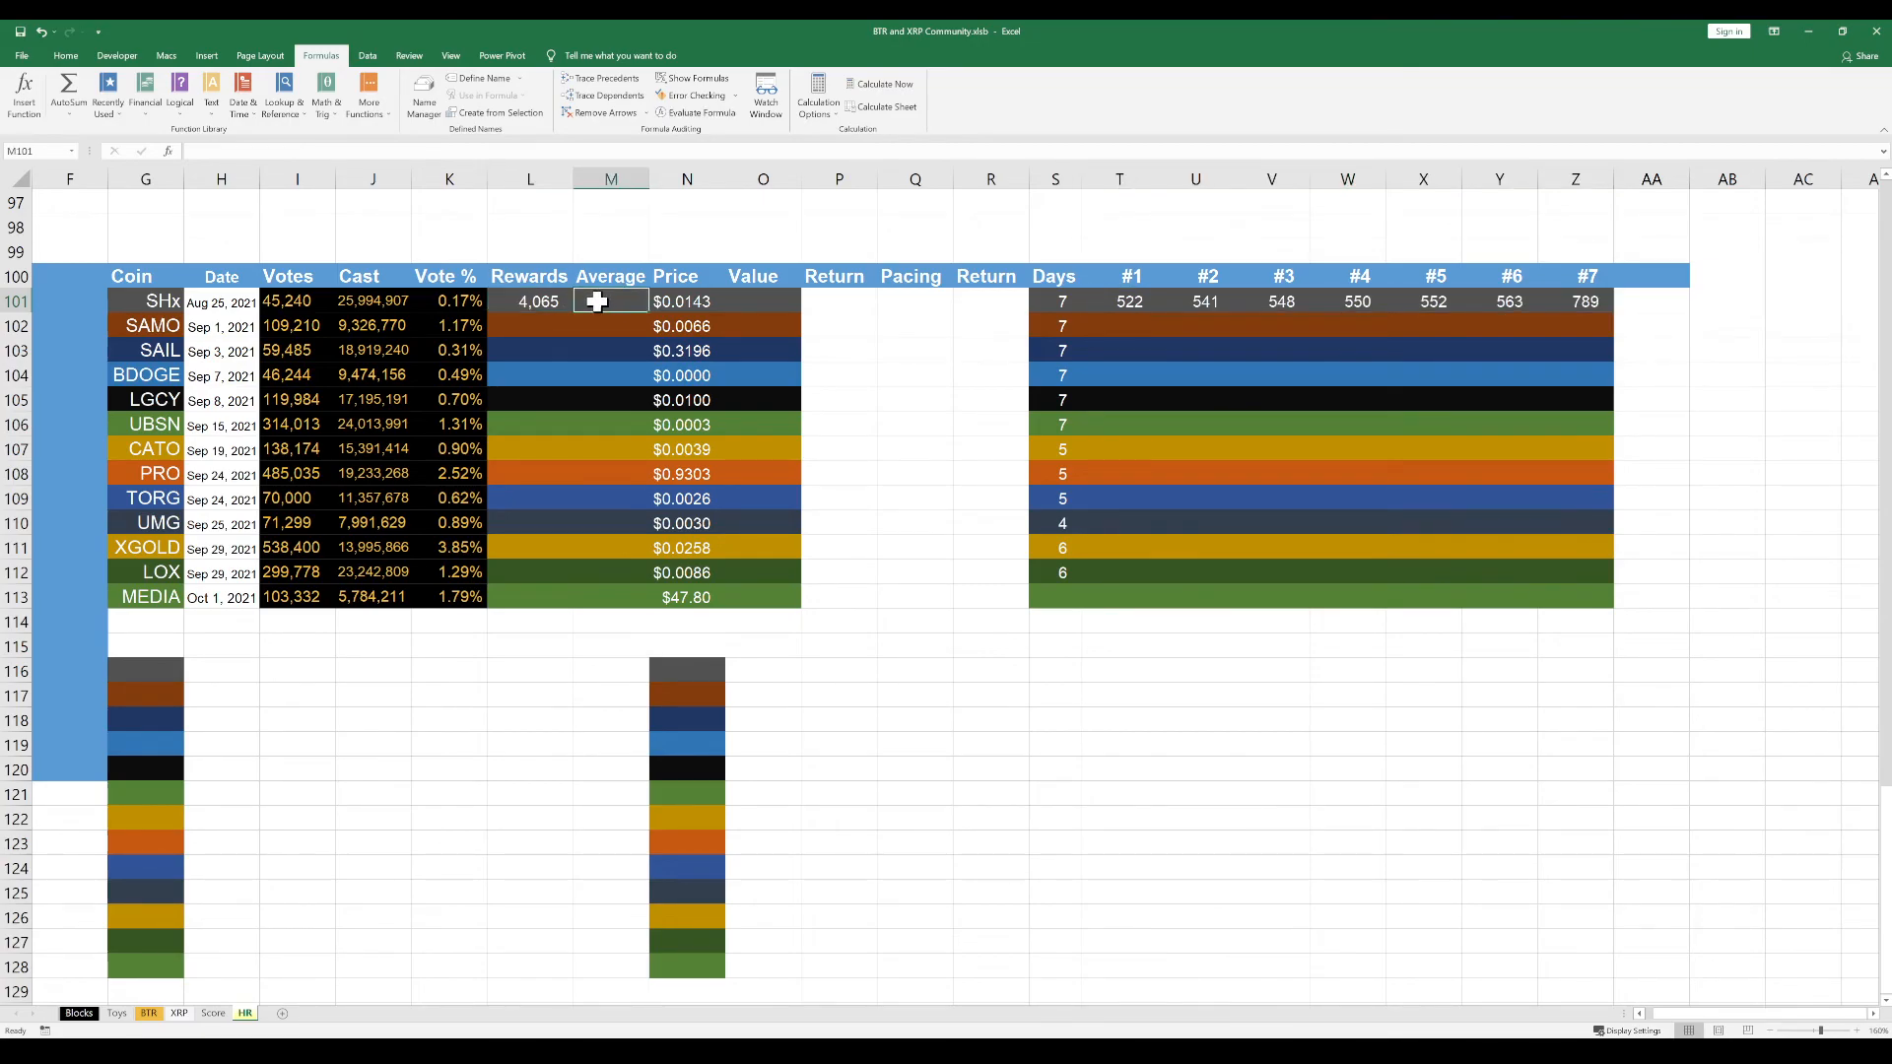
pyautogui.write('=')
pyautogui.click(529, 304)
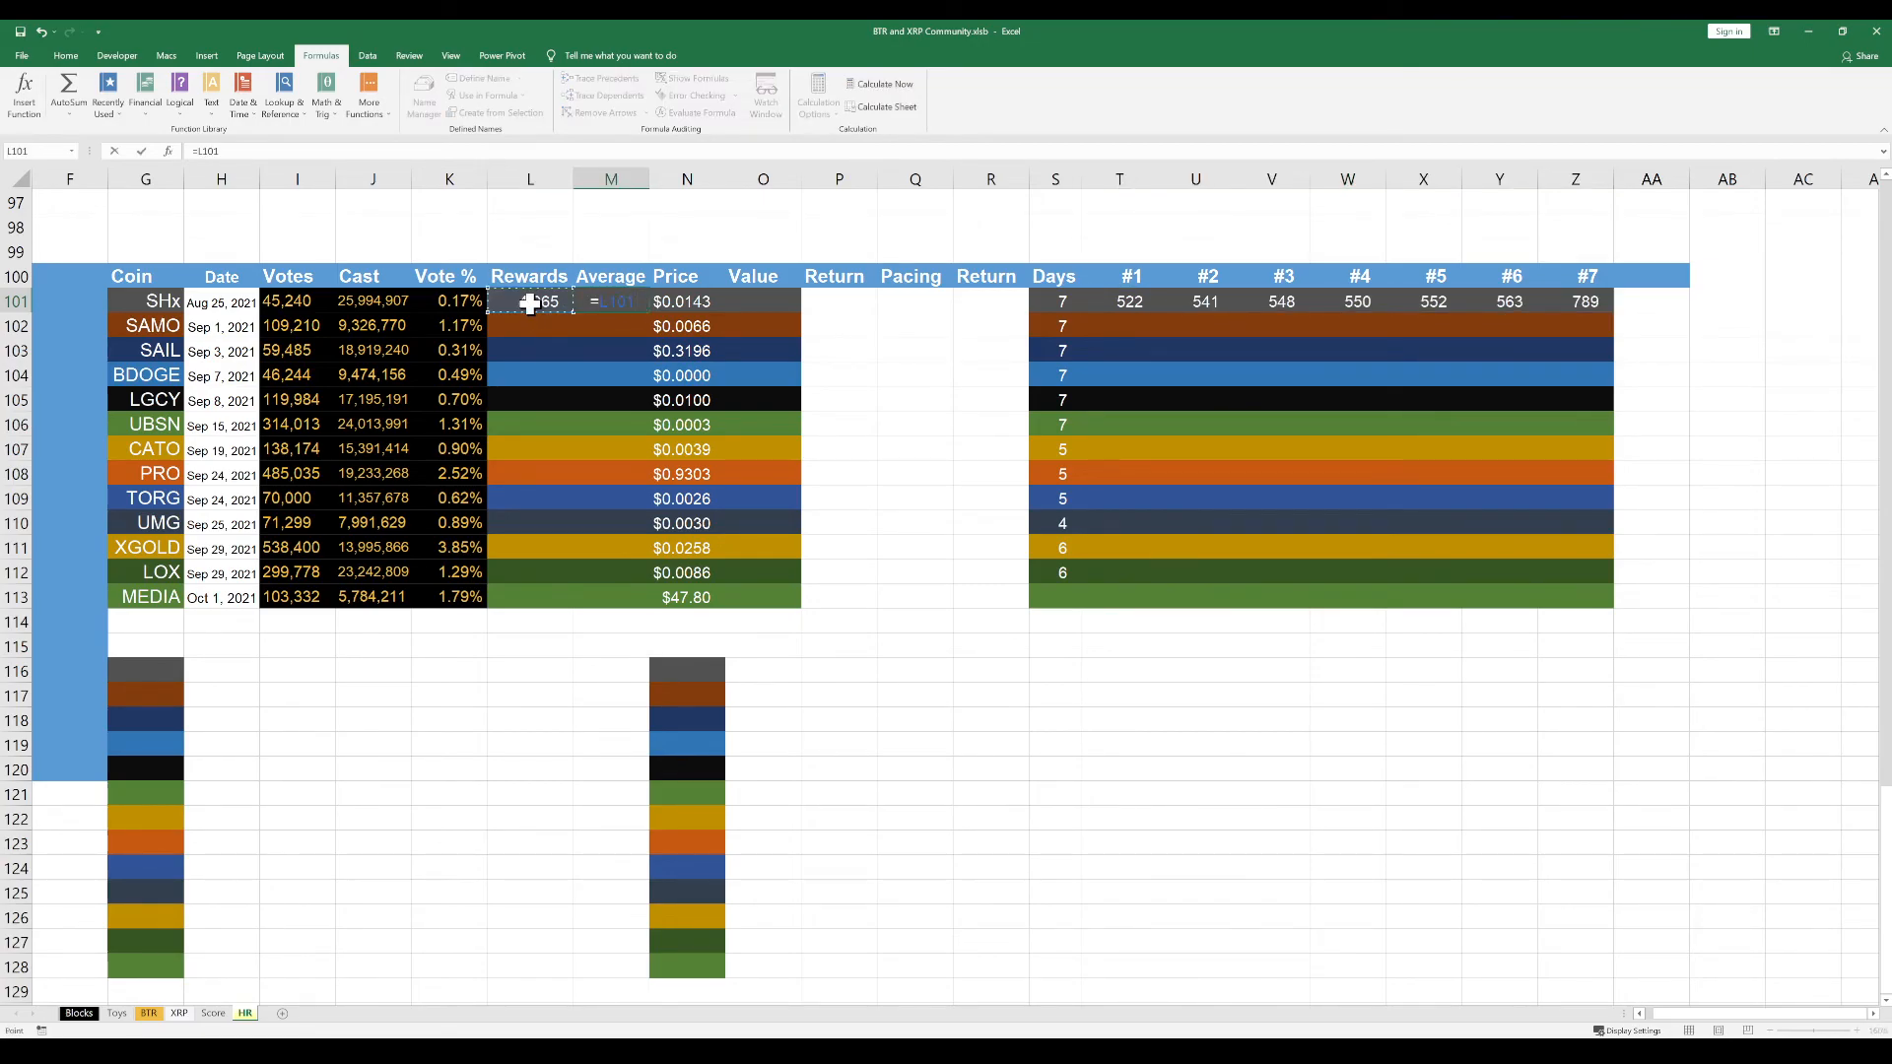
pyautogui.write('/7')
pyautogui.press('Return')
# Try to paste only the formatting of cell L101 onto the Average cells M101:M113, and undo it
pyautogui.click(548, 303)
pyautogui.hotkey('ctrl', 'c')
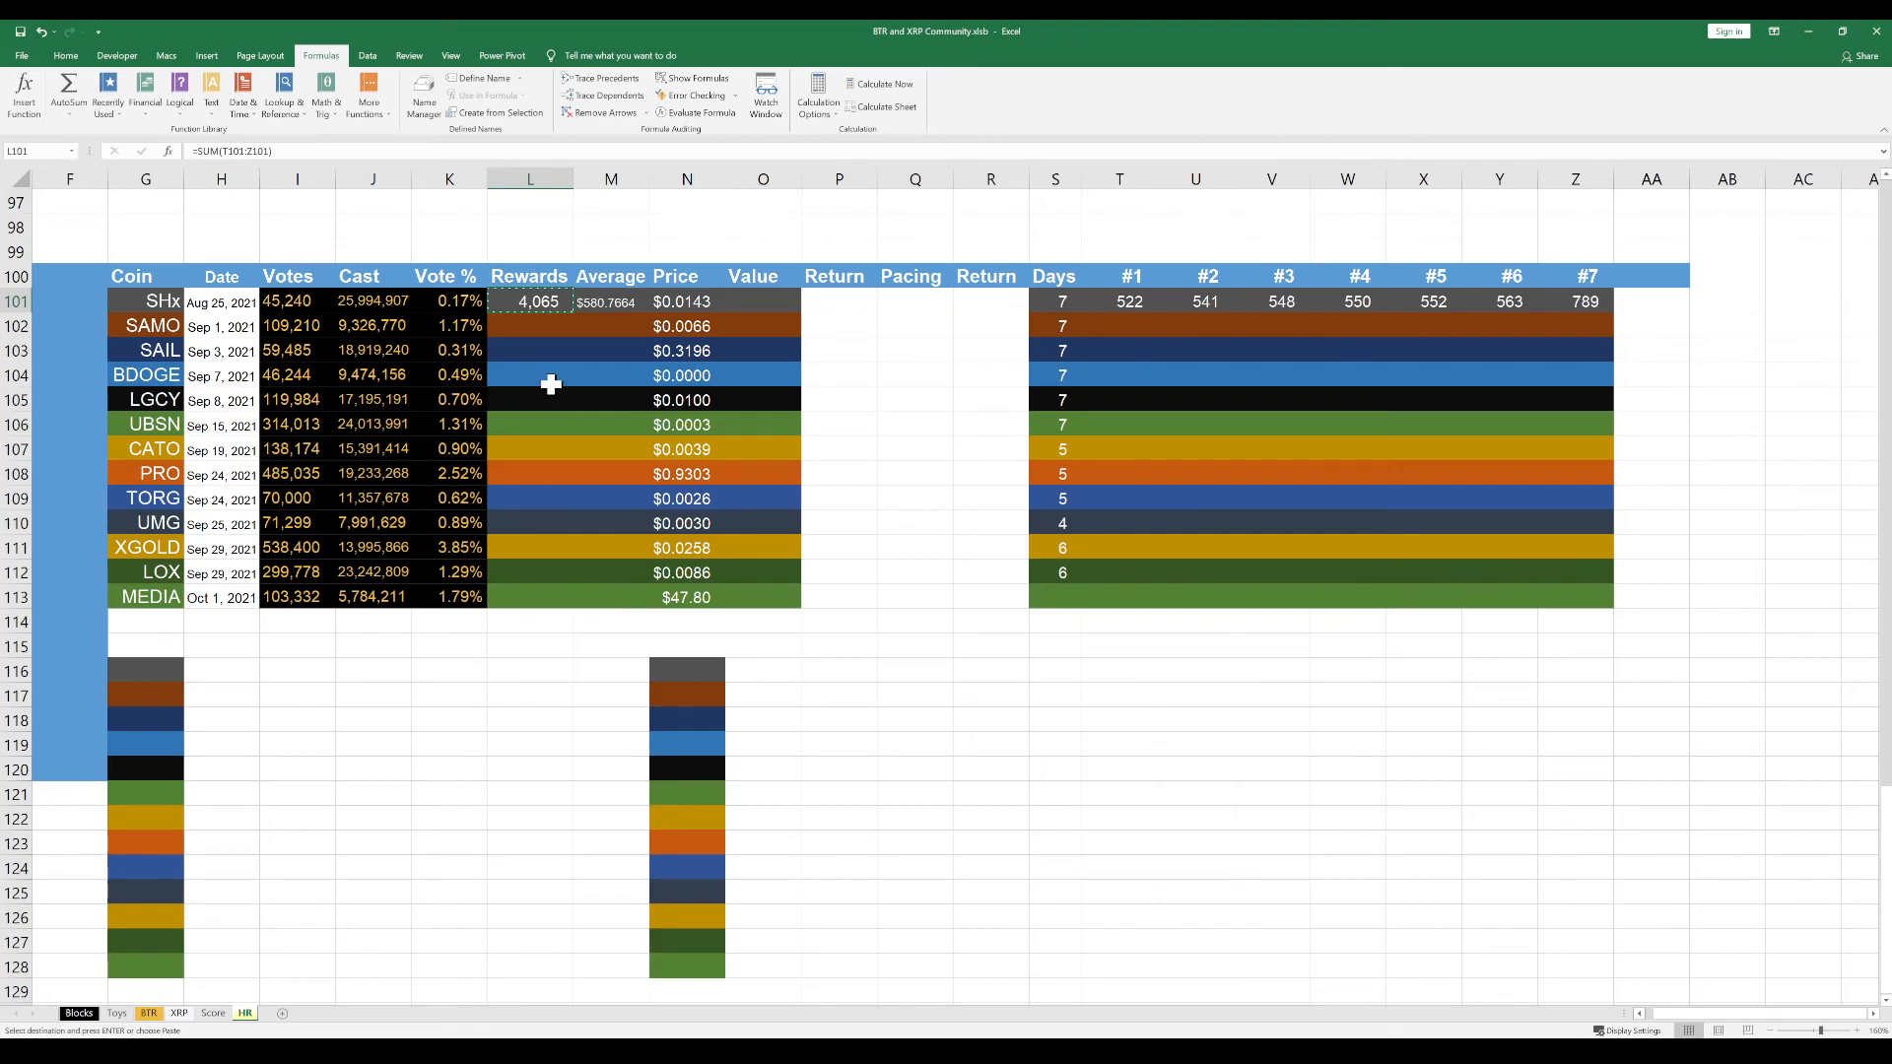
pyautogui.press('Escape')
pyautogui.hotkey('ctrl', 'c')
pyautogui.moveTo(603, 302); pyautogui.dragTo(594, 604)
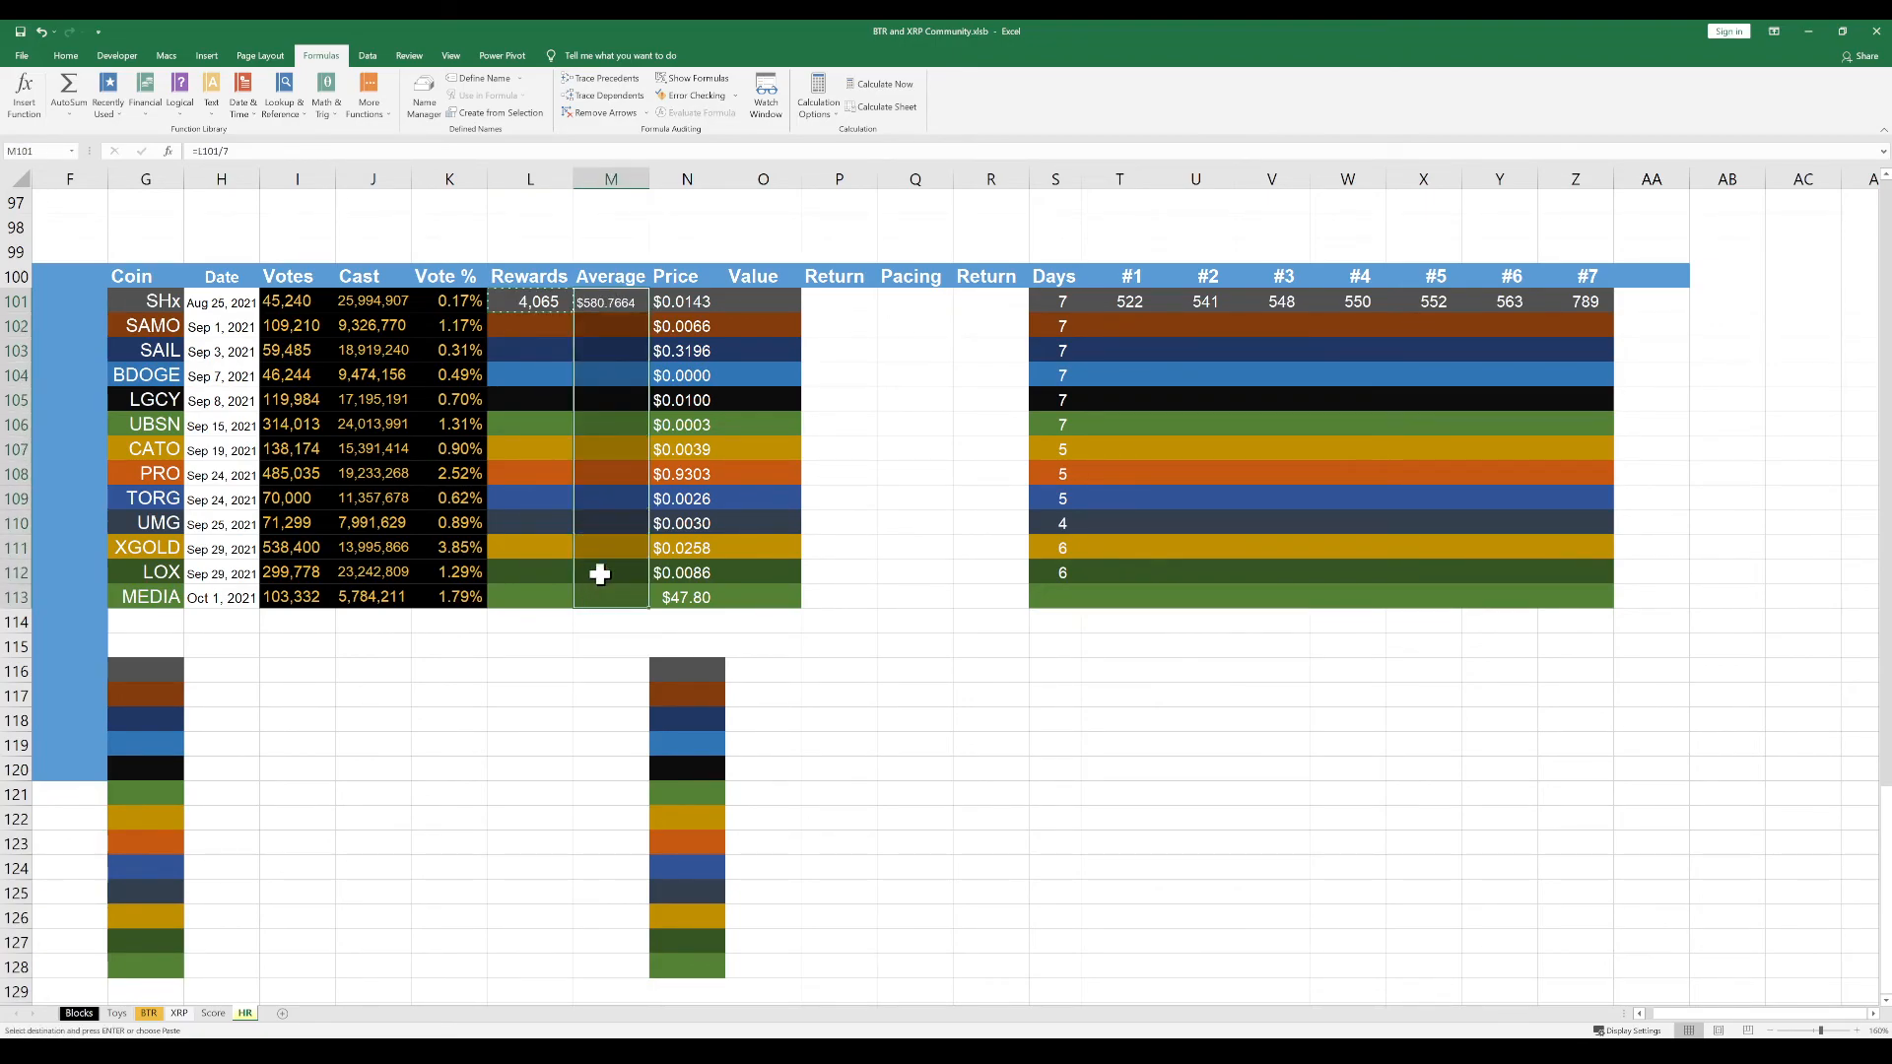
pyautogui.click(722, 621)
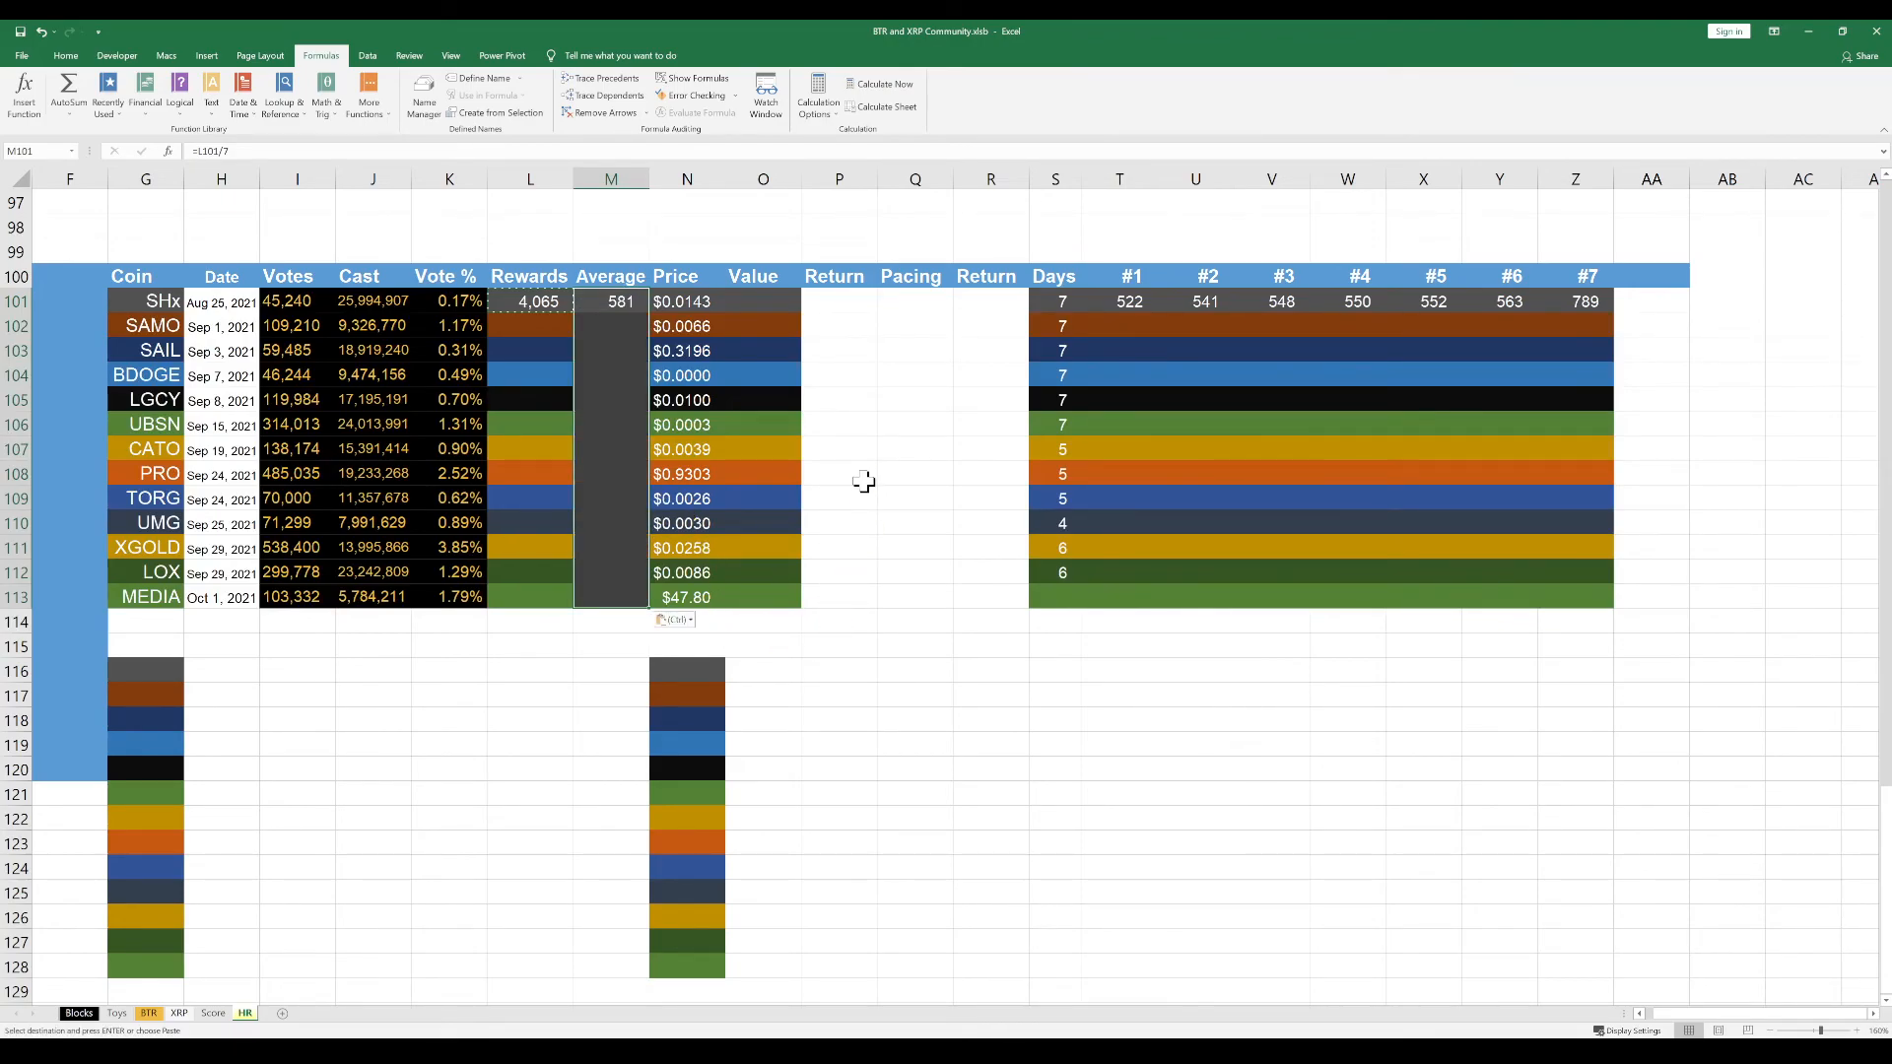
pyautogui.hotkey('ctrl', 'z')
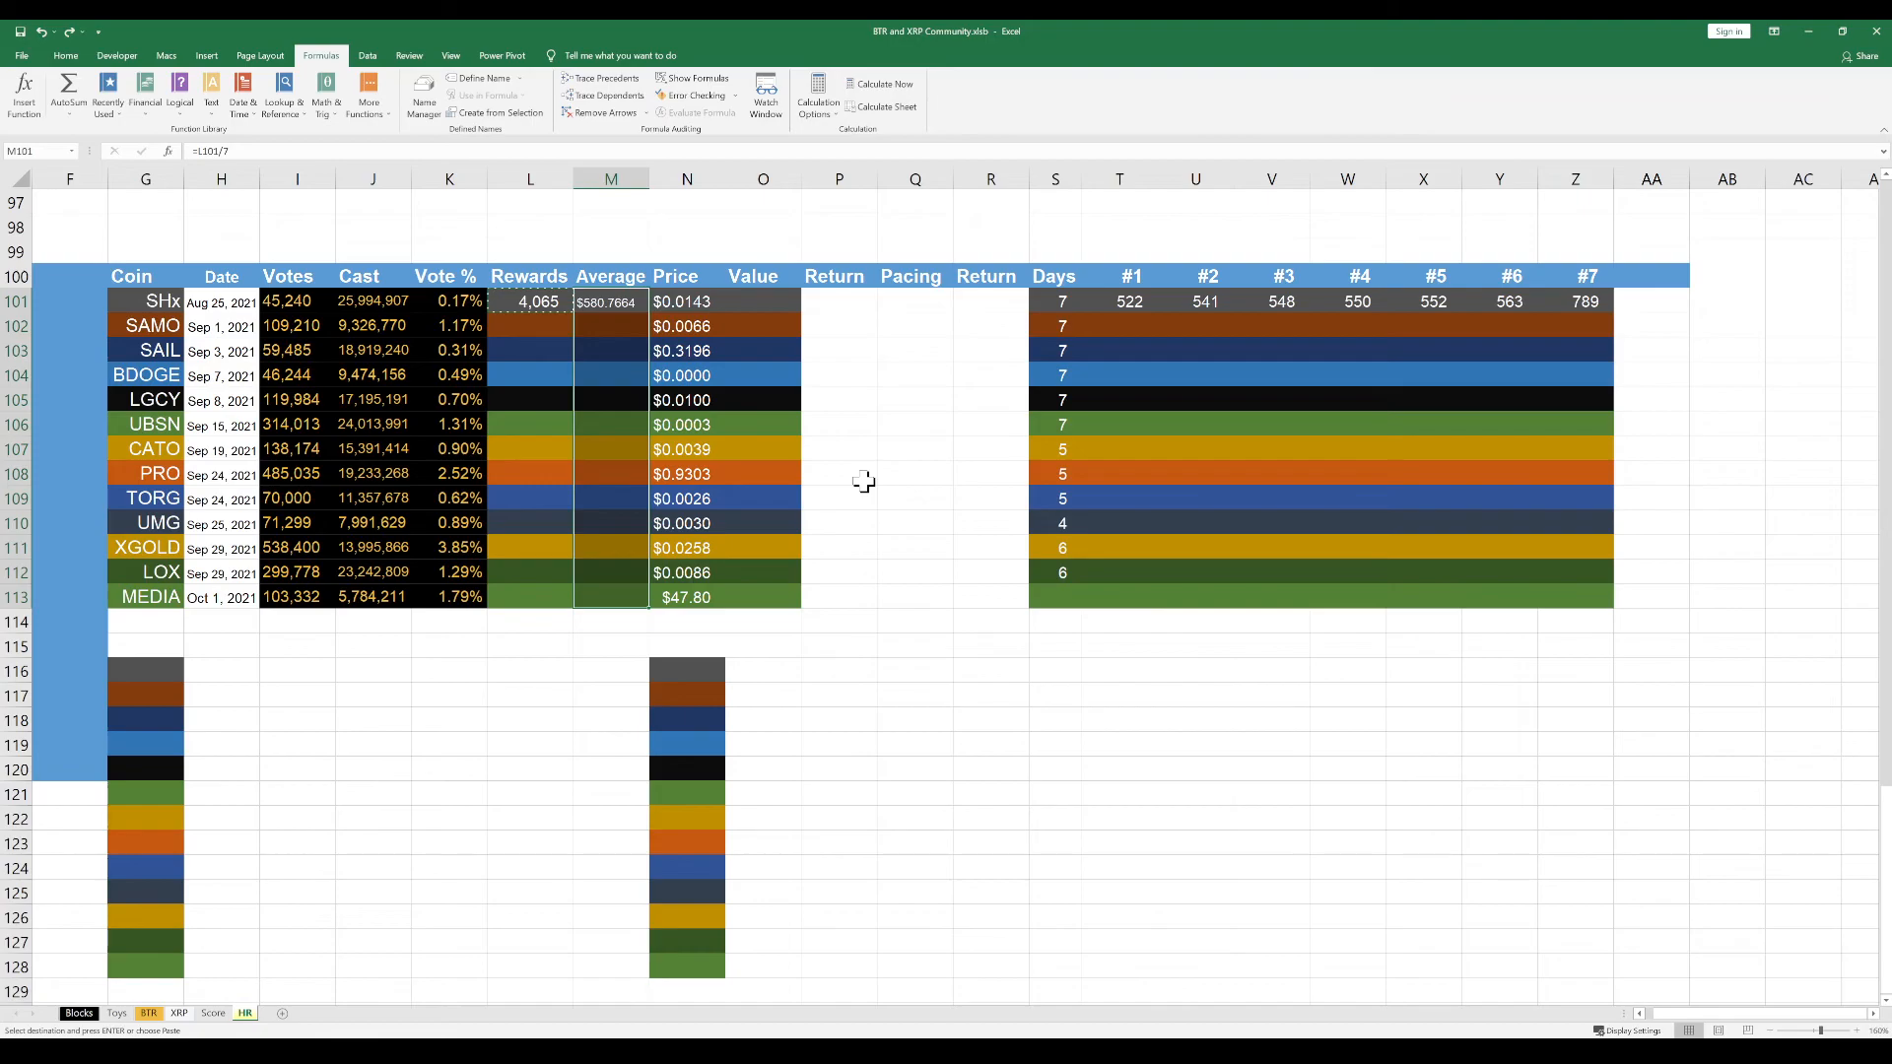
pyautogui.press('Escape')
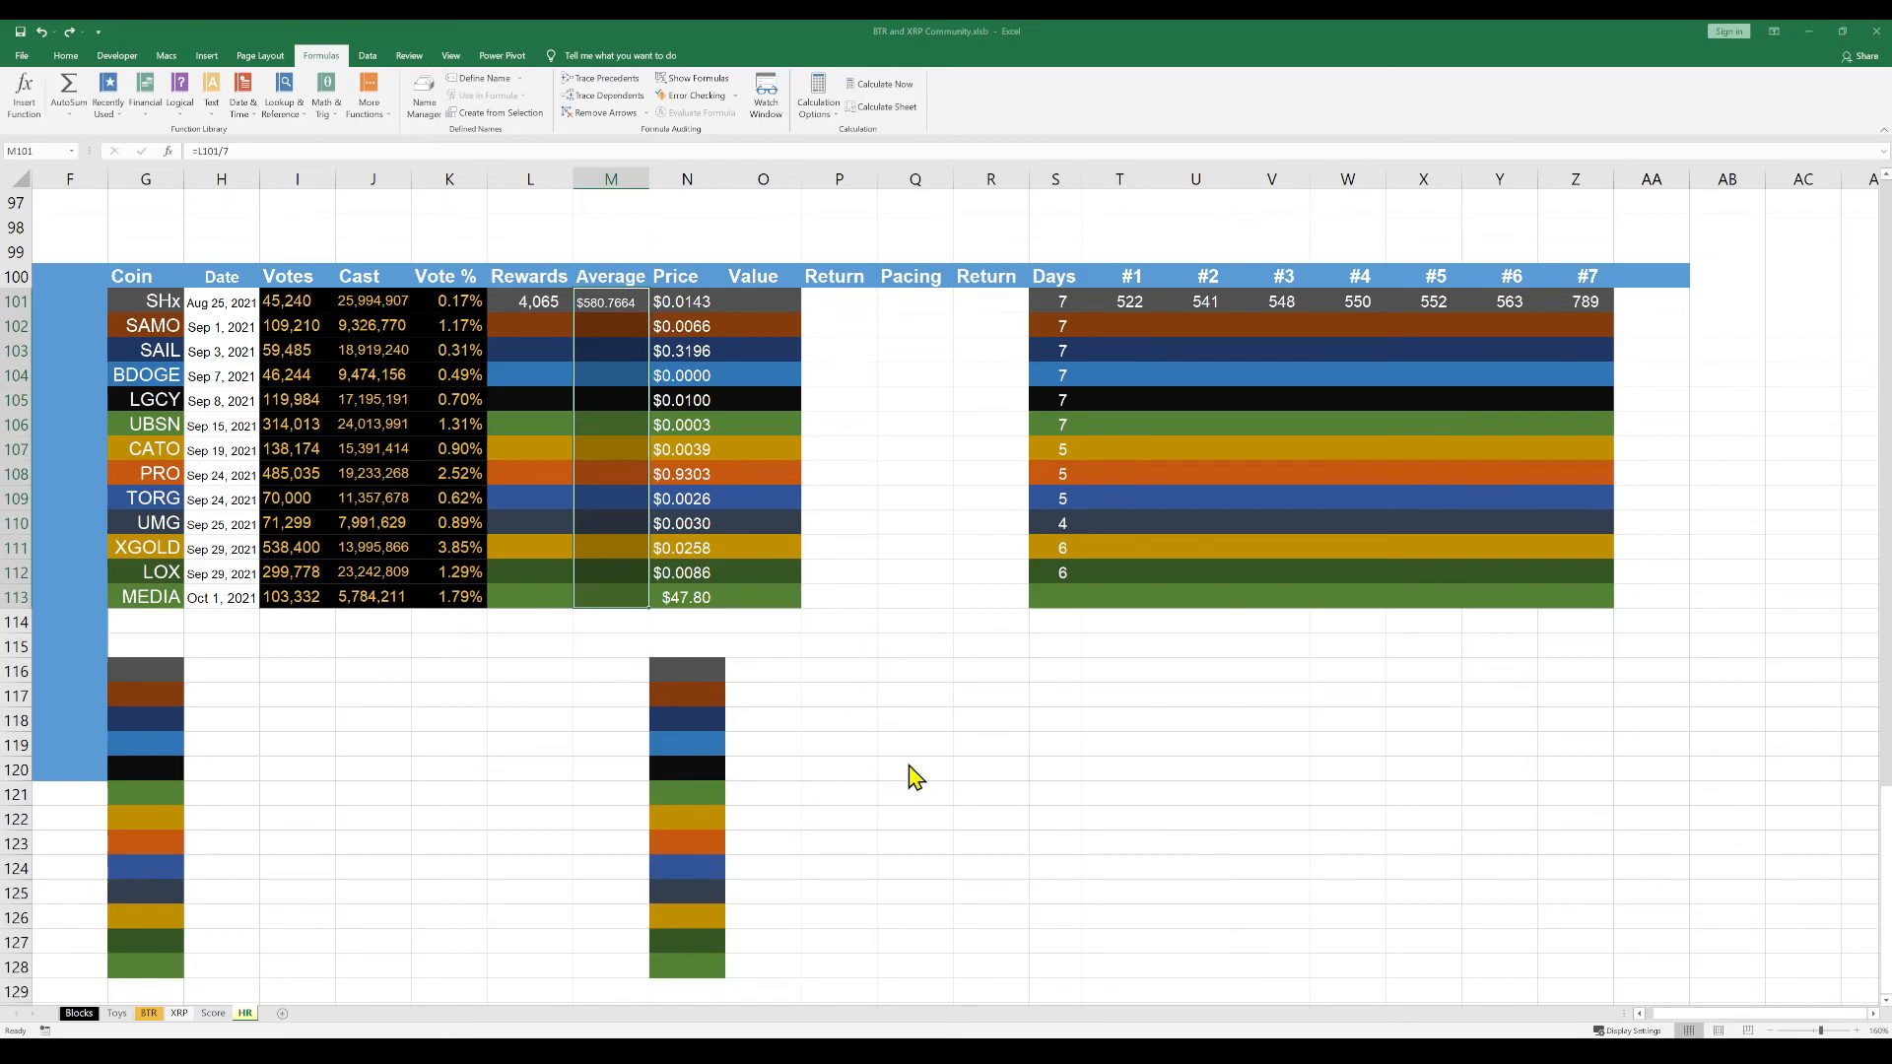
# Change the number format of the Average cells M101:M113 to Number with no decimal places
pyautogui.hotkey('ctrl', 'y')
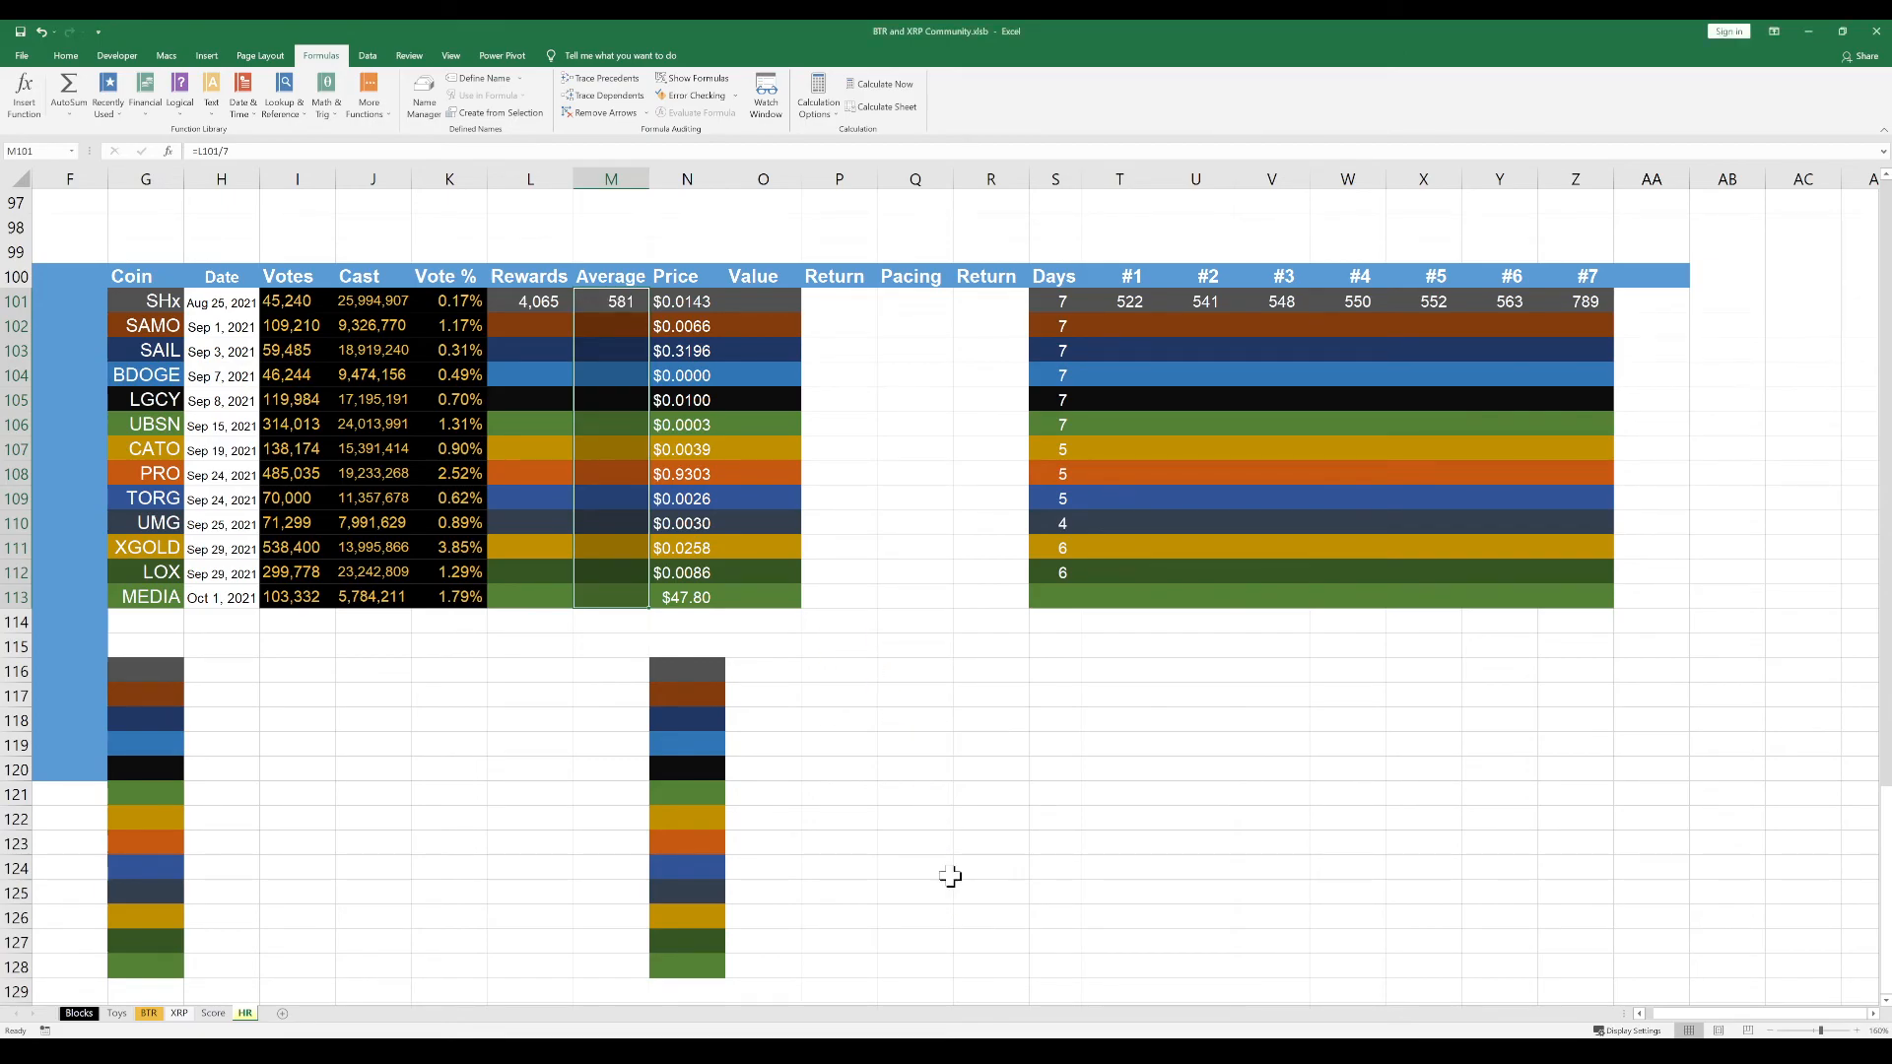
pyautogui.click(878, 702)
pyautogui.click(548, 675)
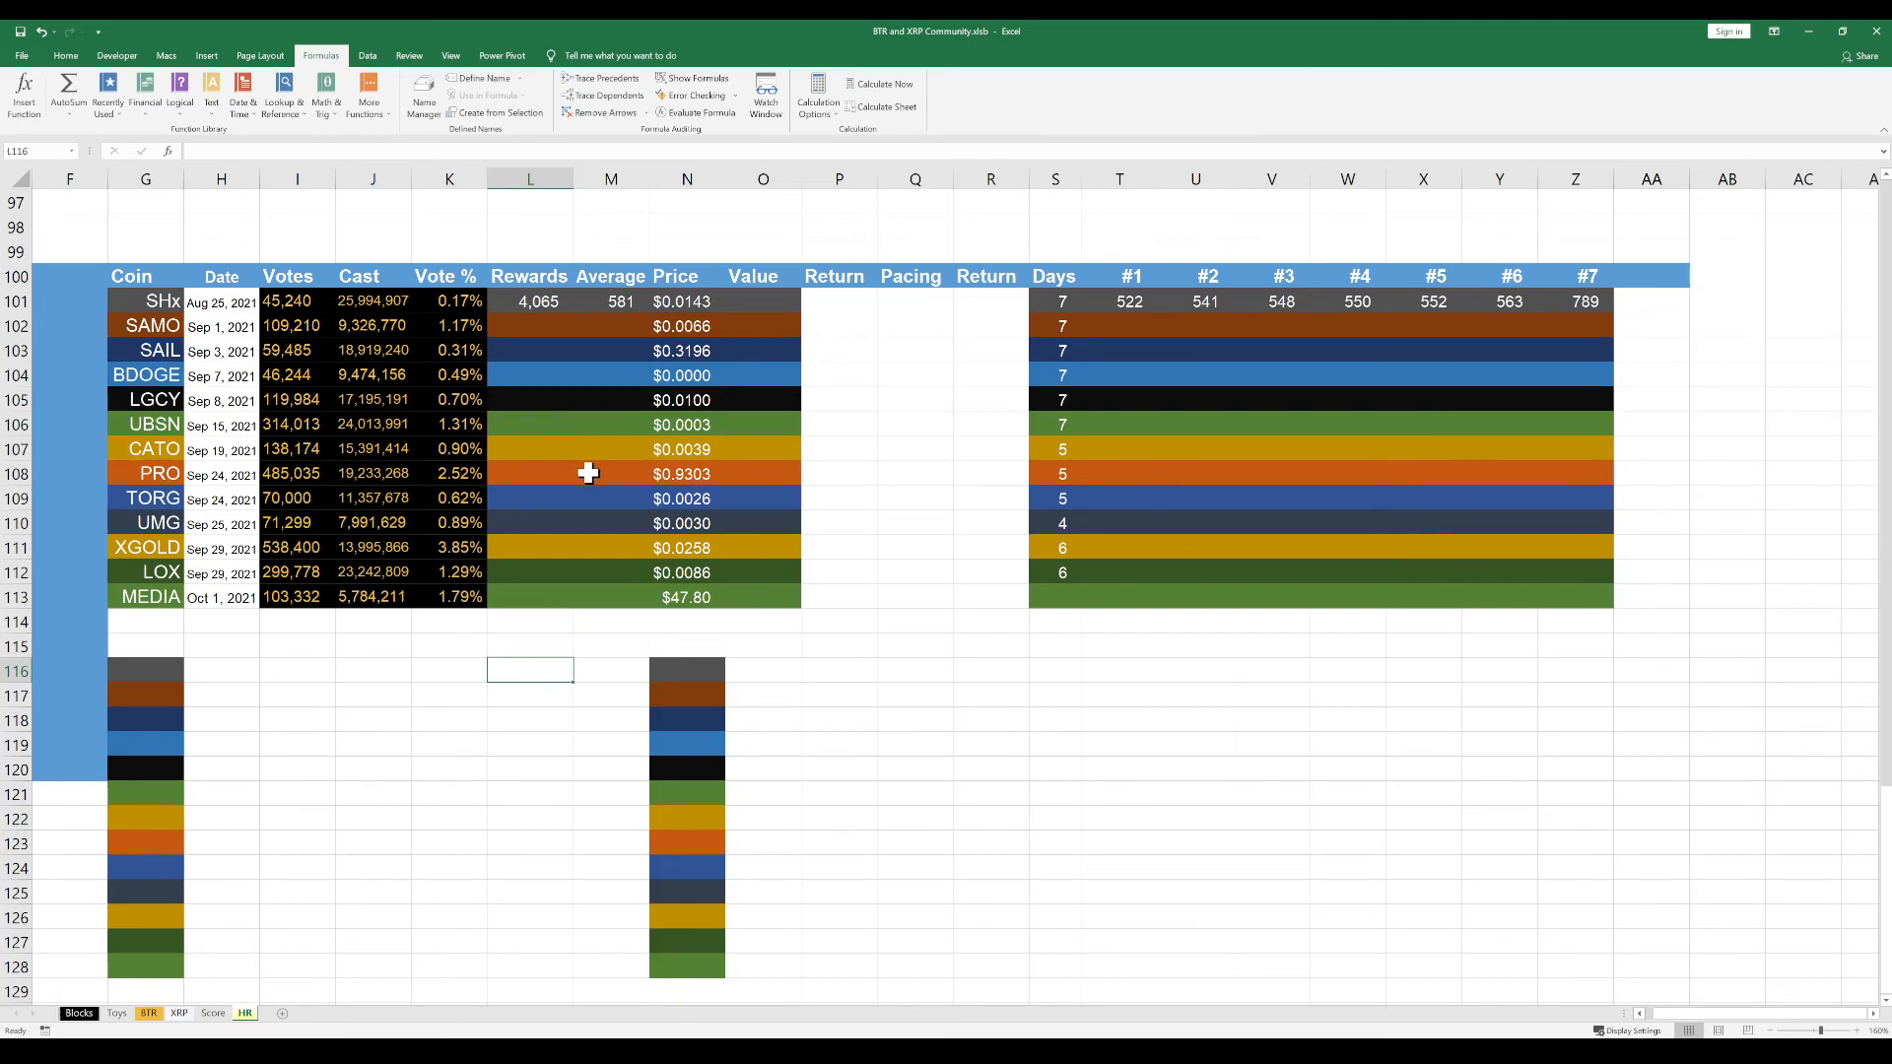
# Calculate the SHx rewards value in cell O101 by multiplying price by rewards, =N101*L101
pyautogui.click(741, 301)
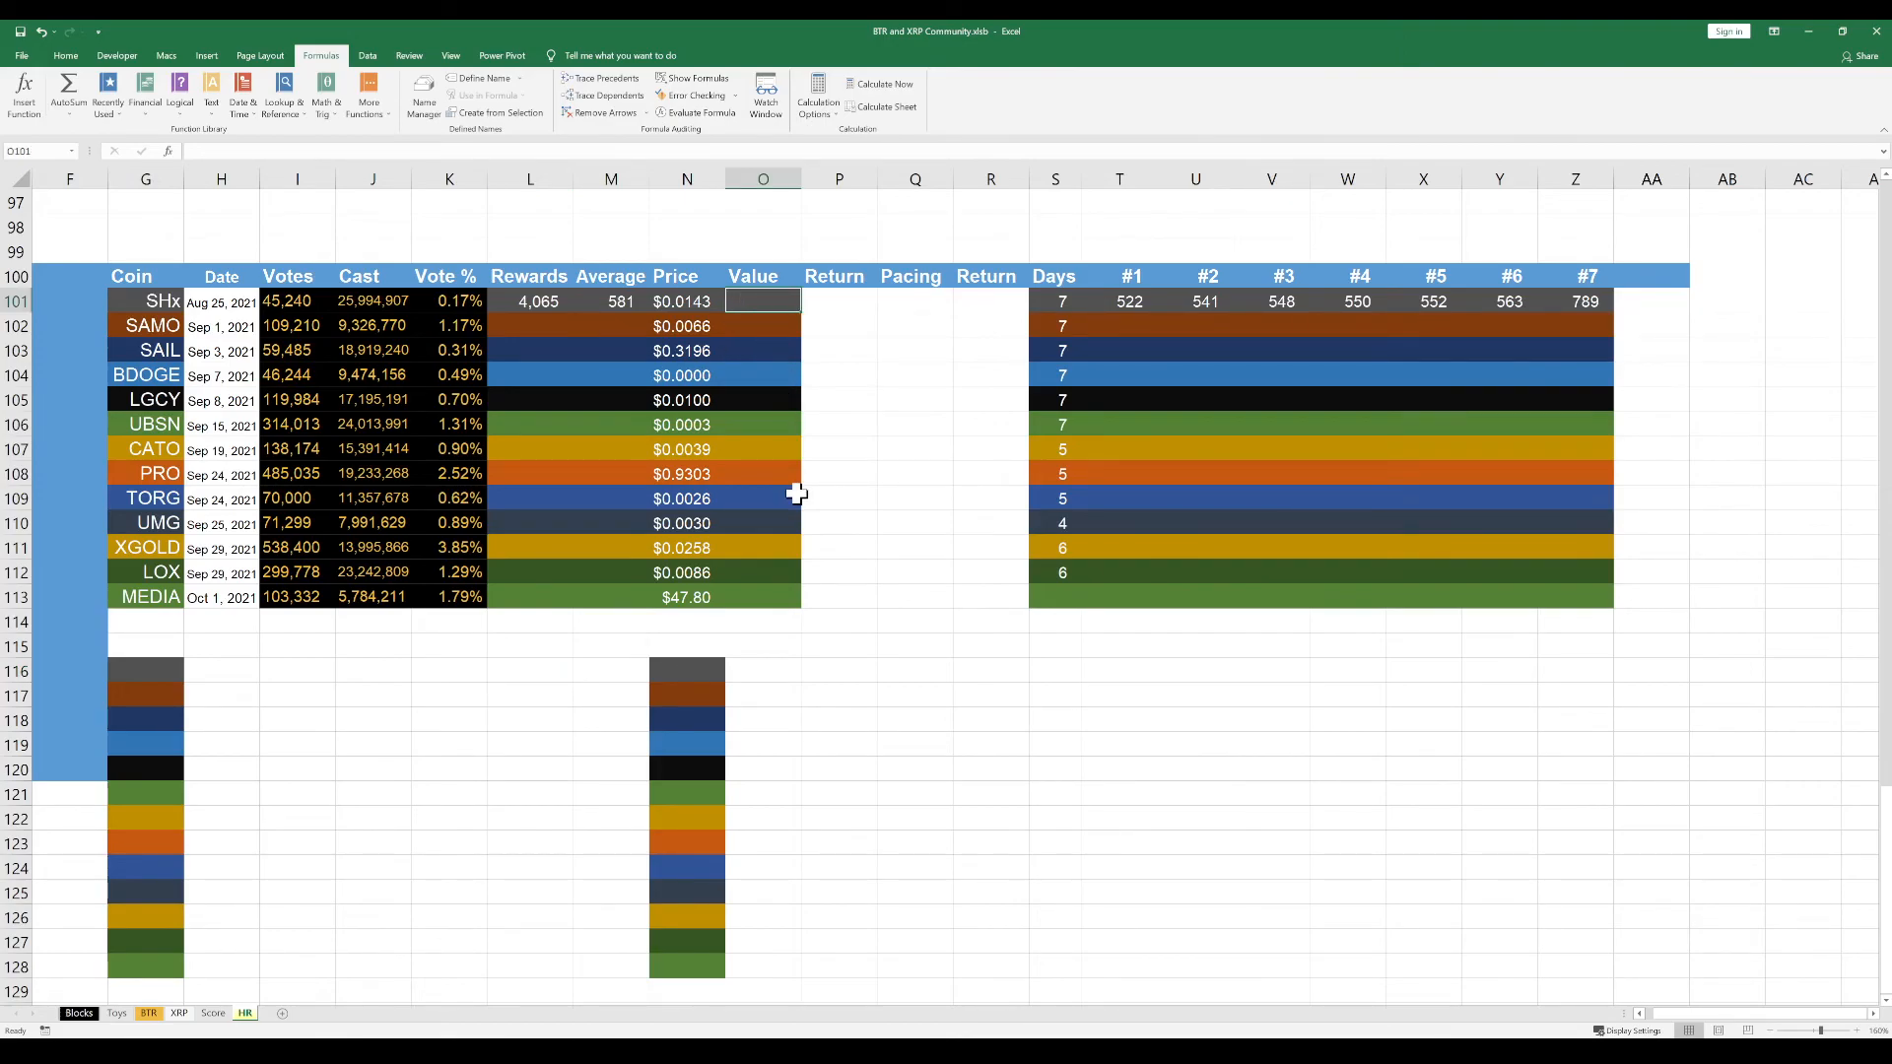
pyautogui.write('=')
pyautogui.click(696, 305)
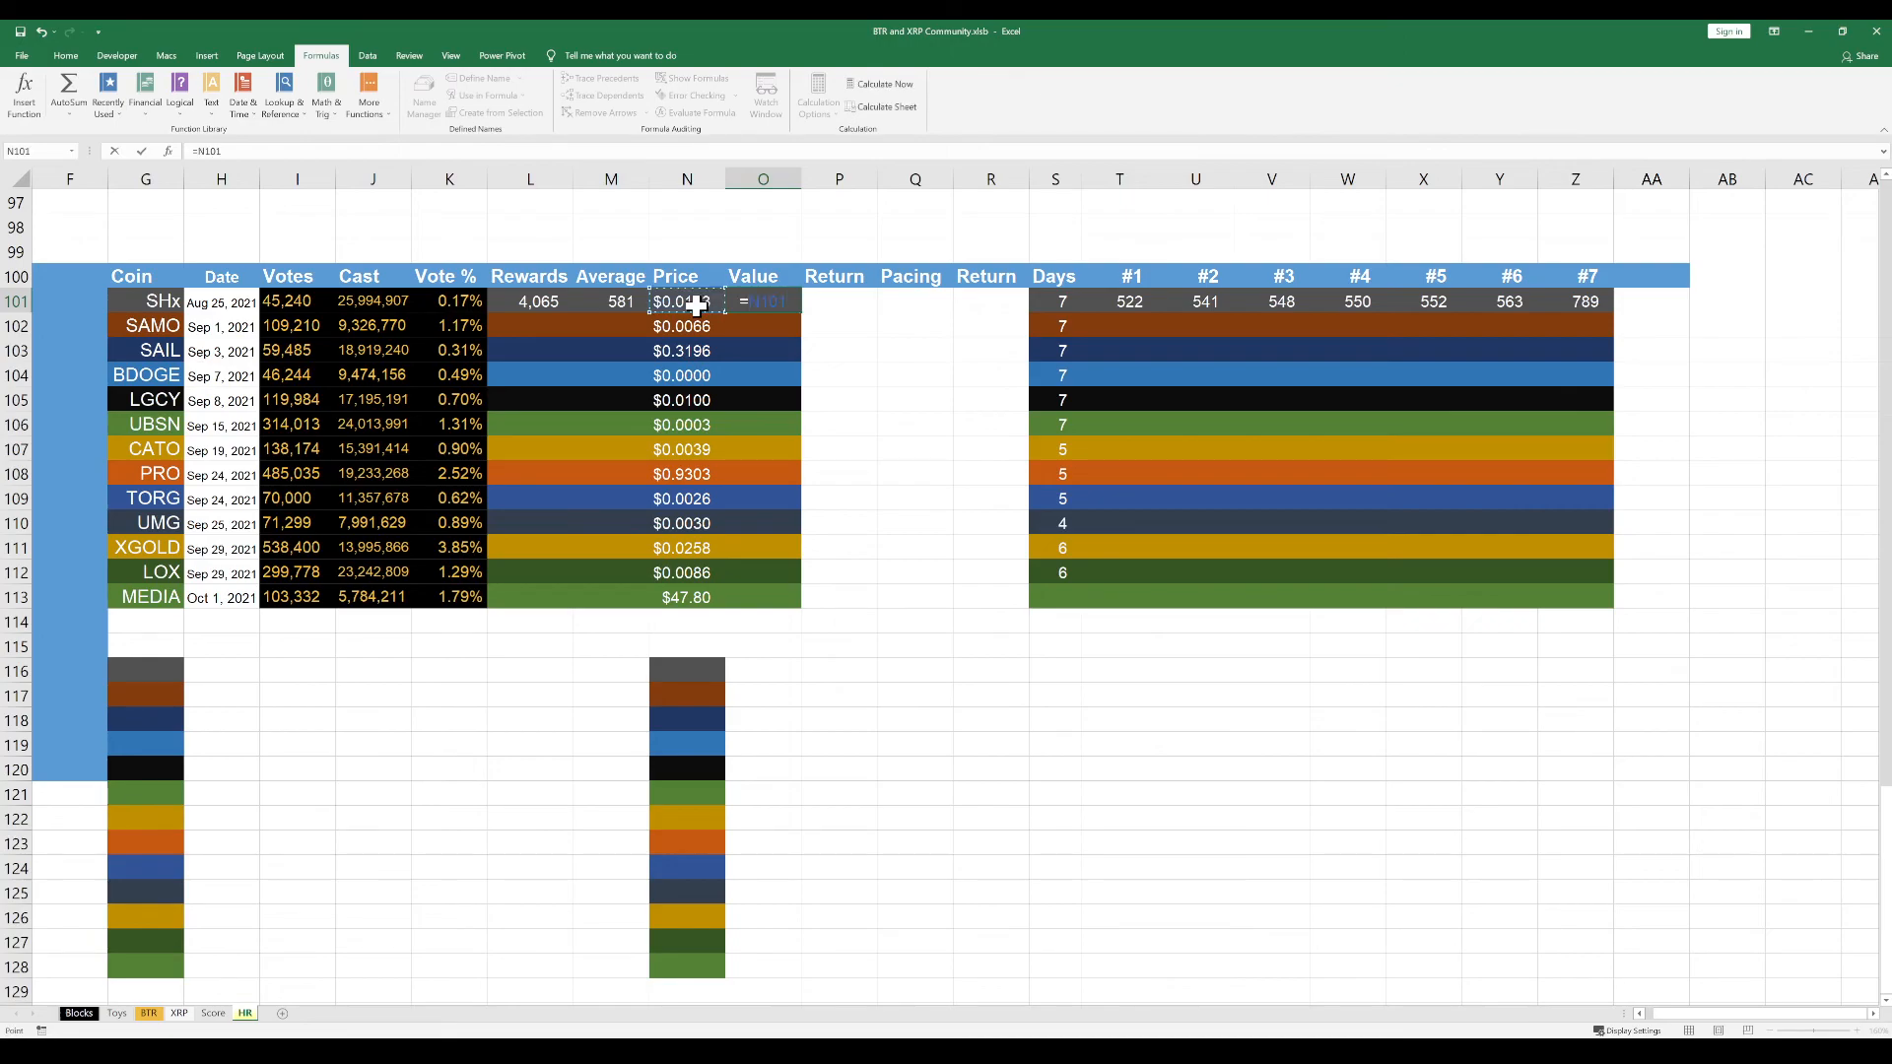
pyautogui.write('*')
pyautogui.click(538, 305)
pyautogui.press('Return')
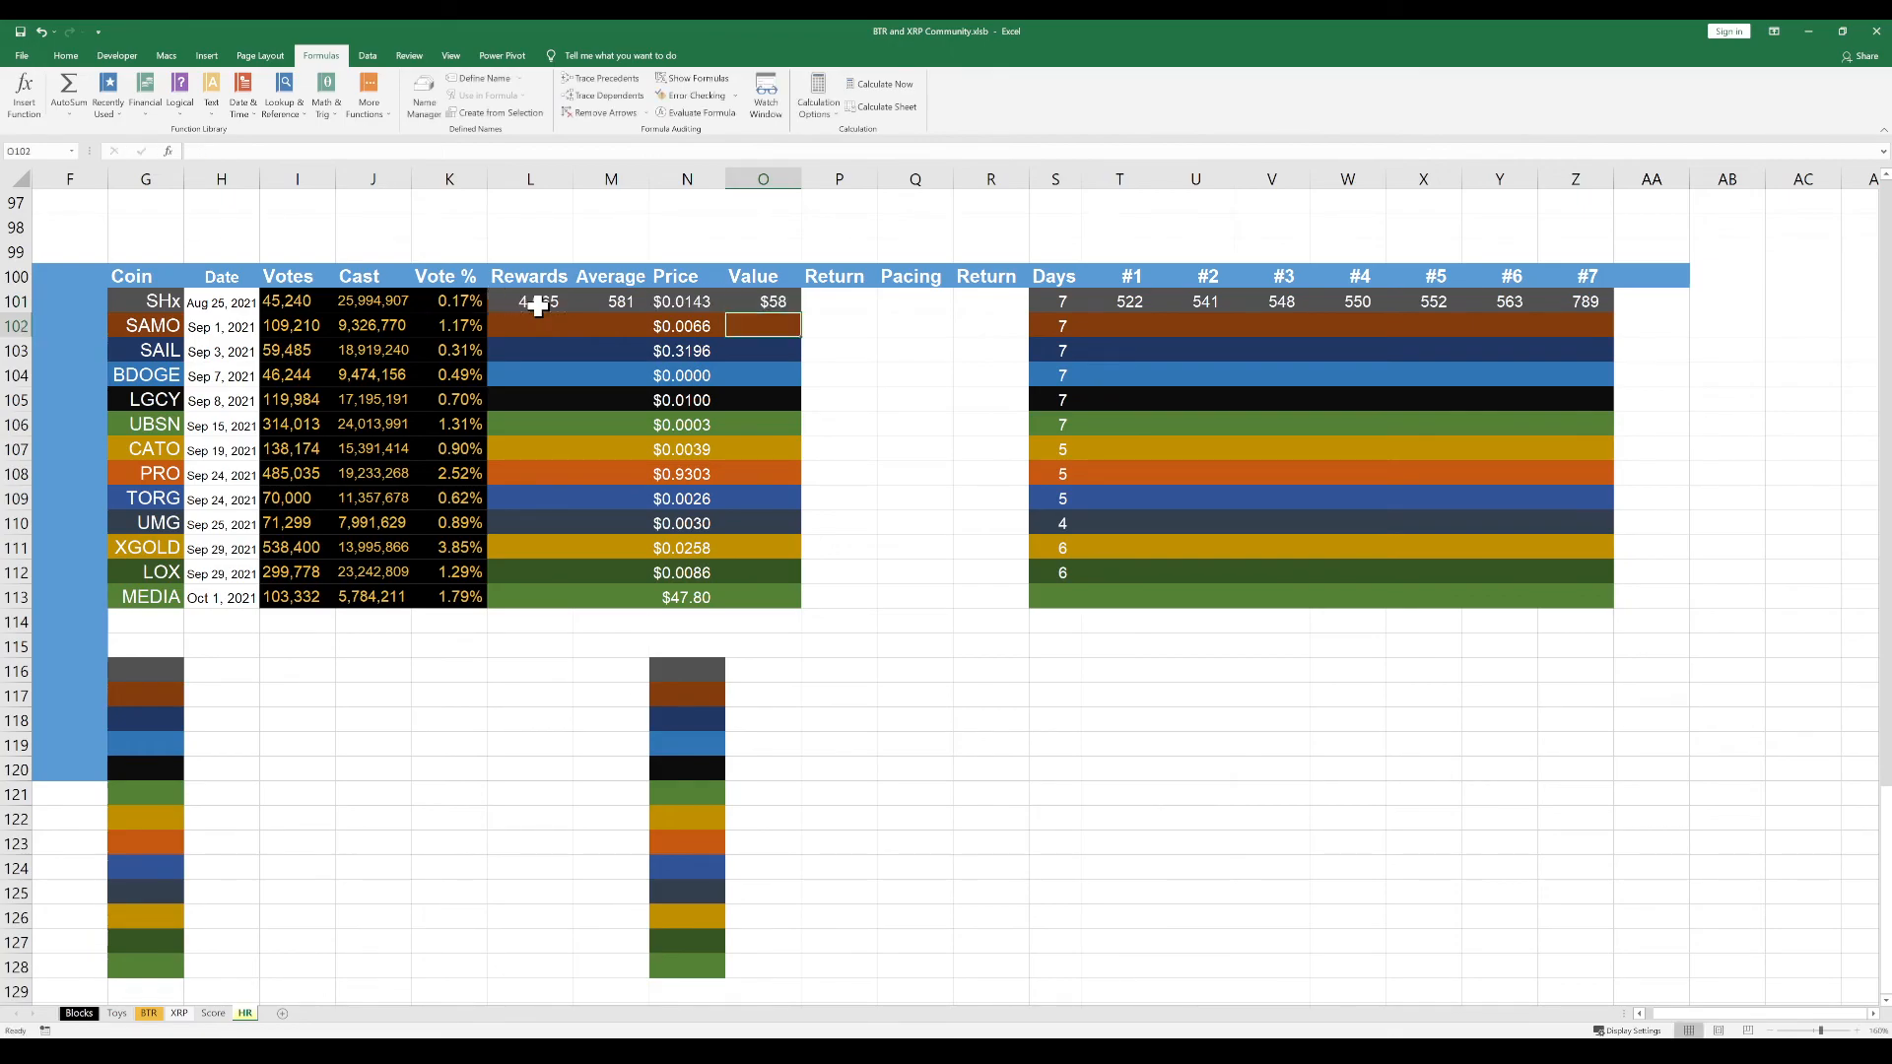
pyautogui.click(757, 301)
pyautogui.click(760, 330)
pyautogui.click(917, 555)
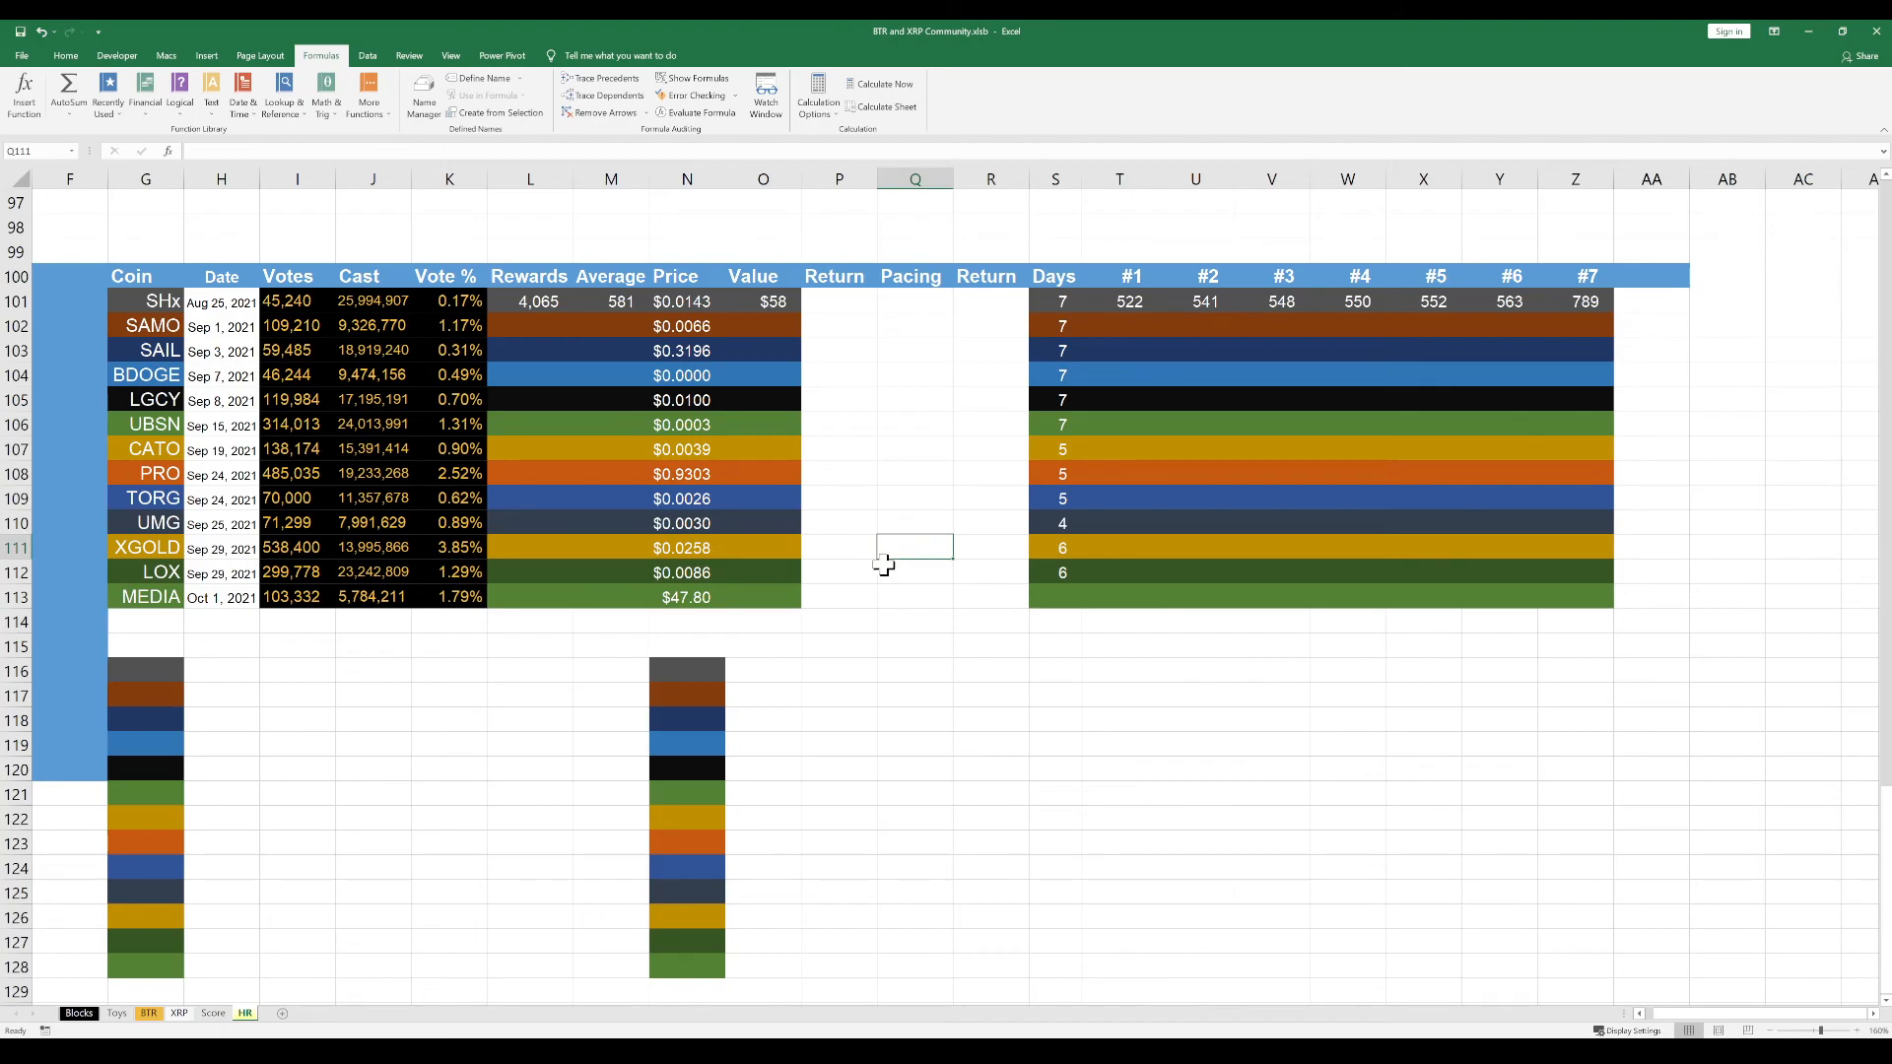
# Copy only the formatting of the Value cells O101:O113 onto the Return cells P101:P113
pyautogui.moveTo(773, 301); pyautogui.dragTo(778, 600)
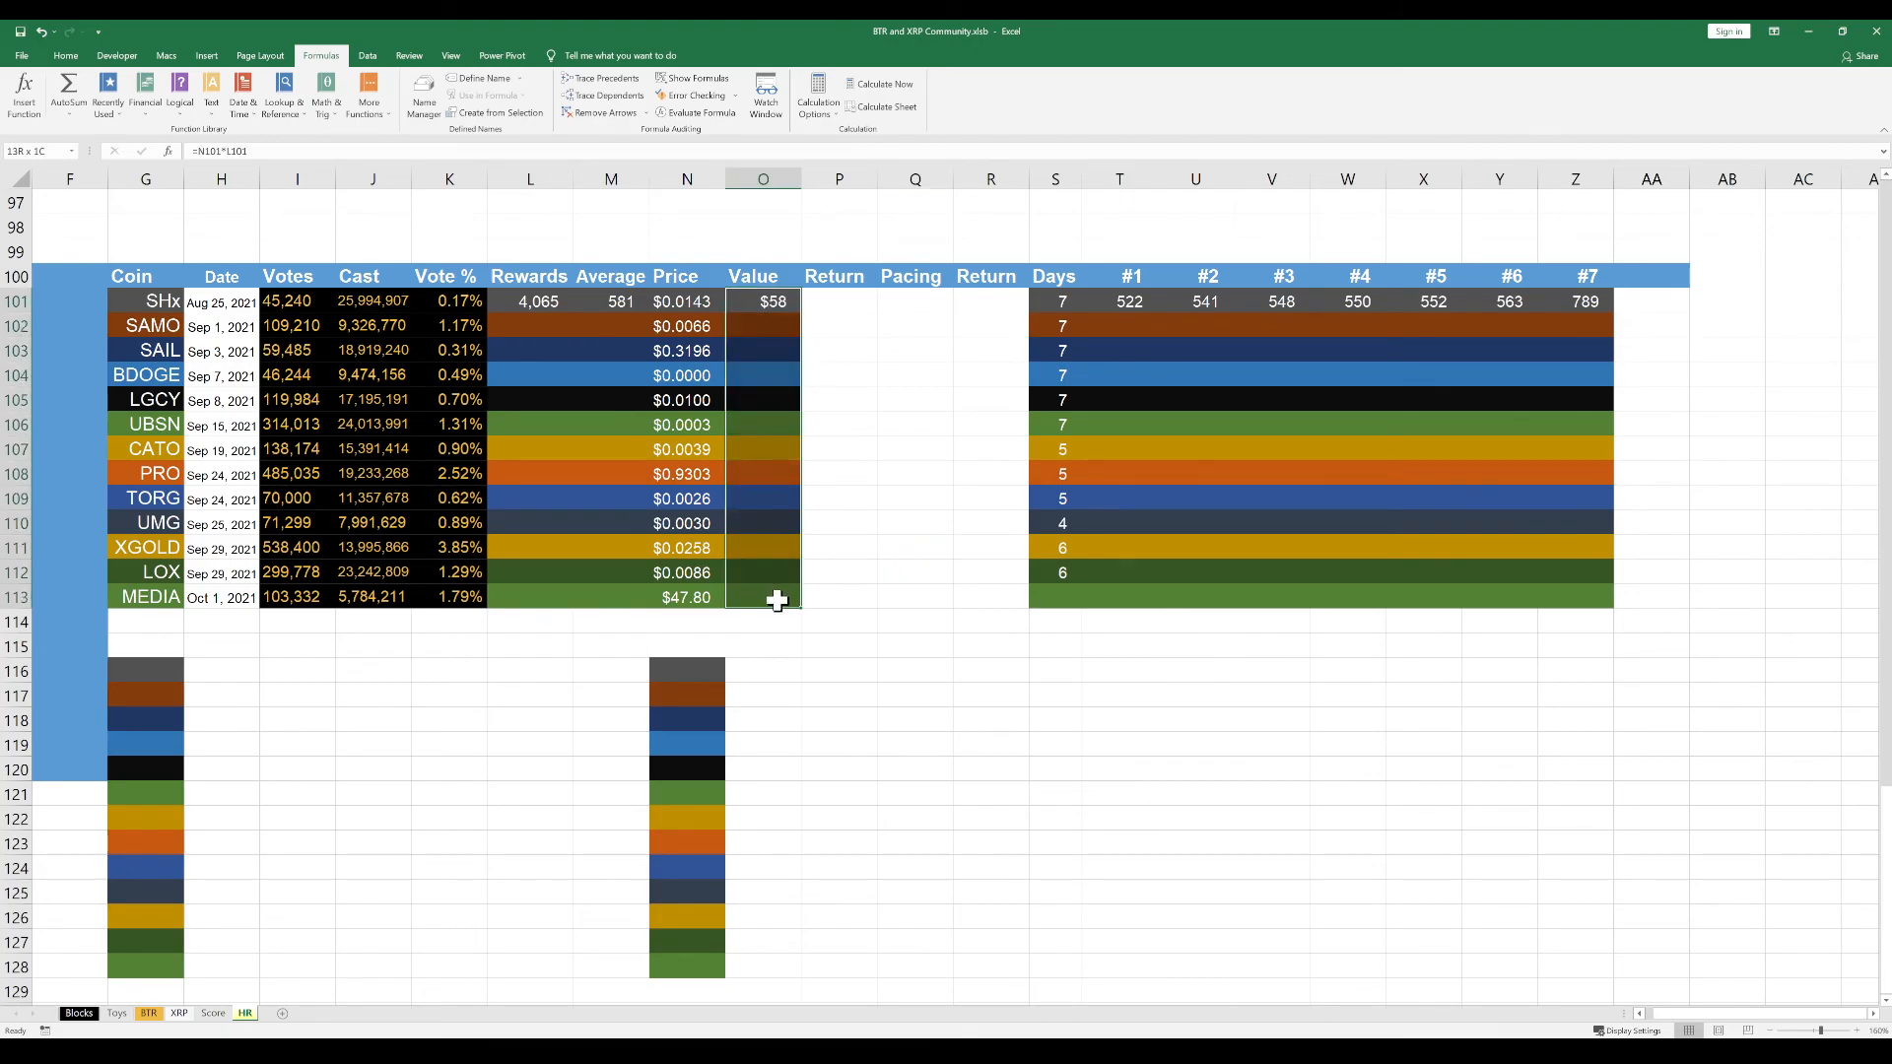
pyautogui.hotkey('ctrl', 'c')
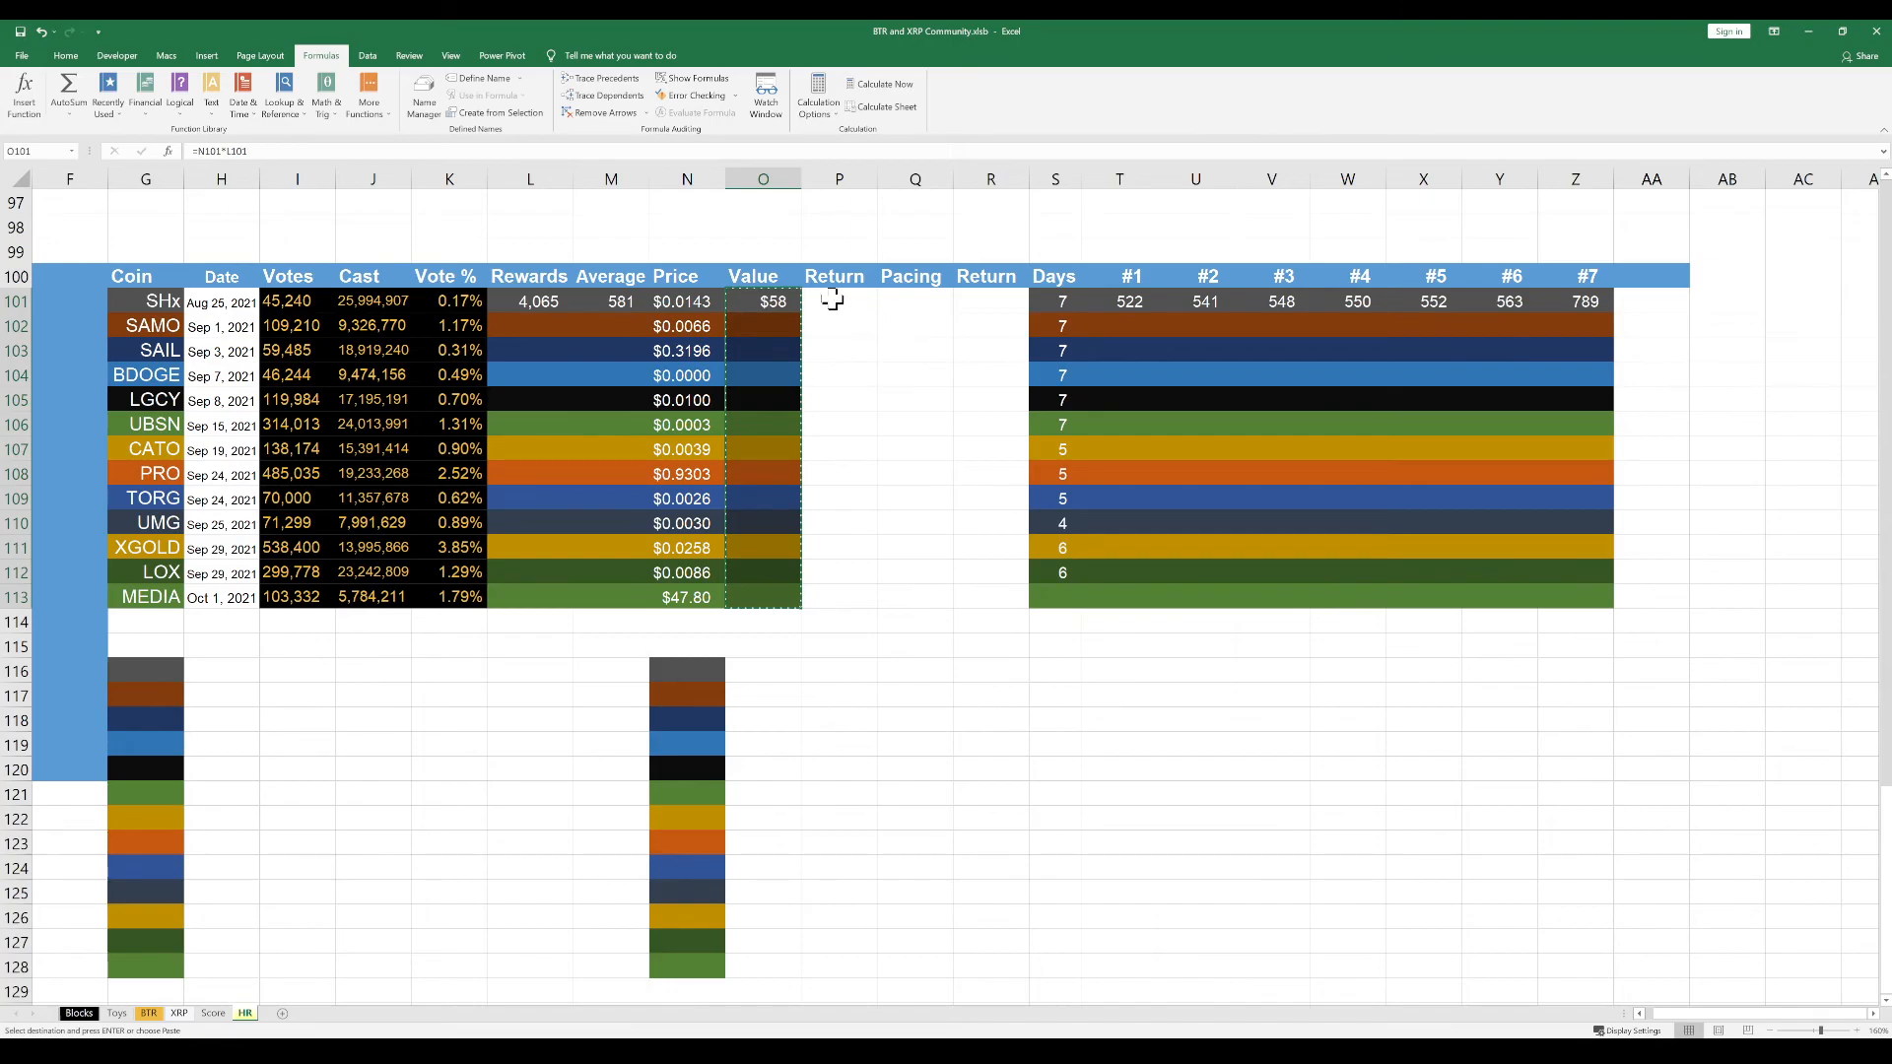
pyautogui.click(836, 303)
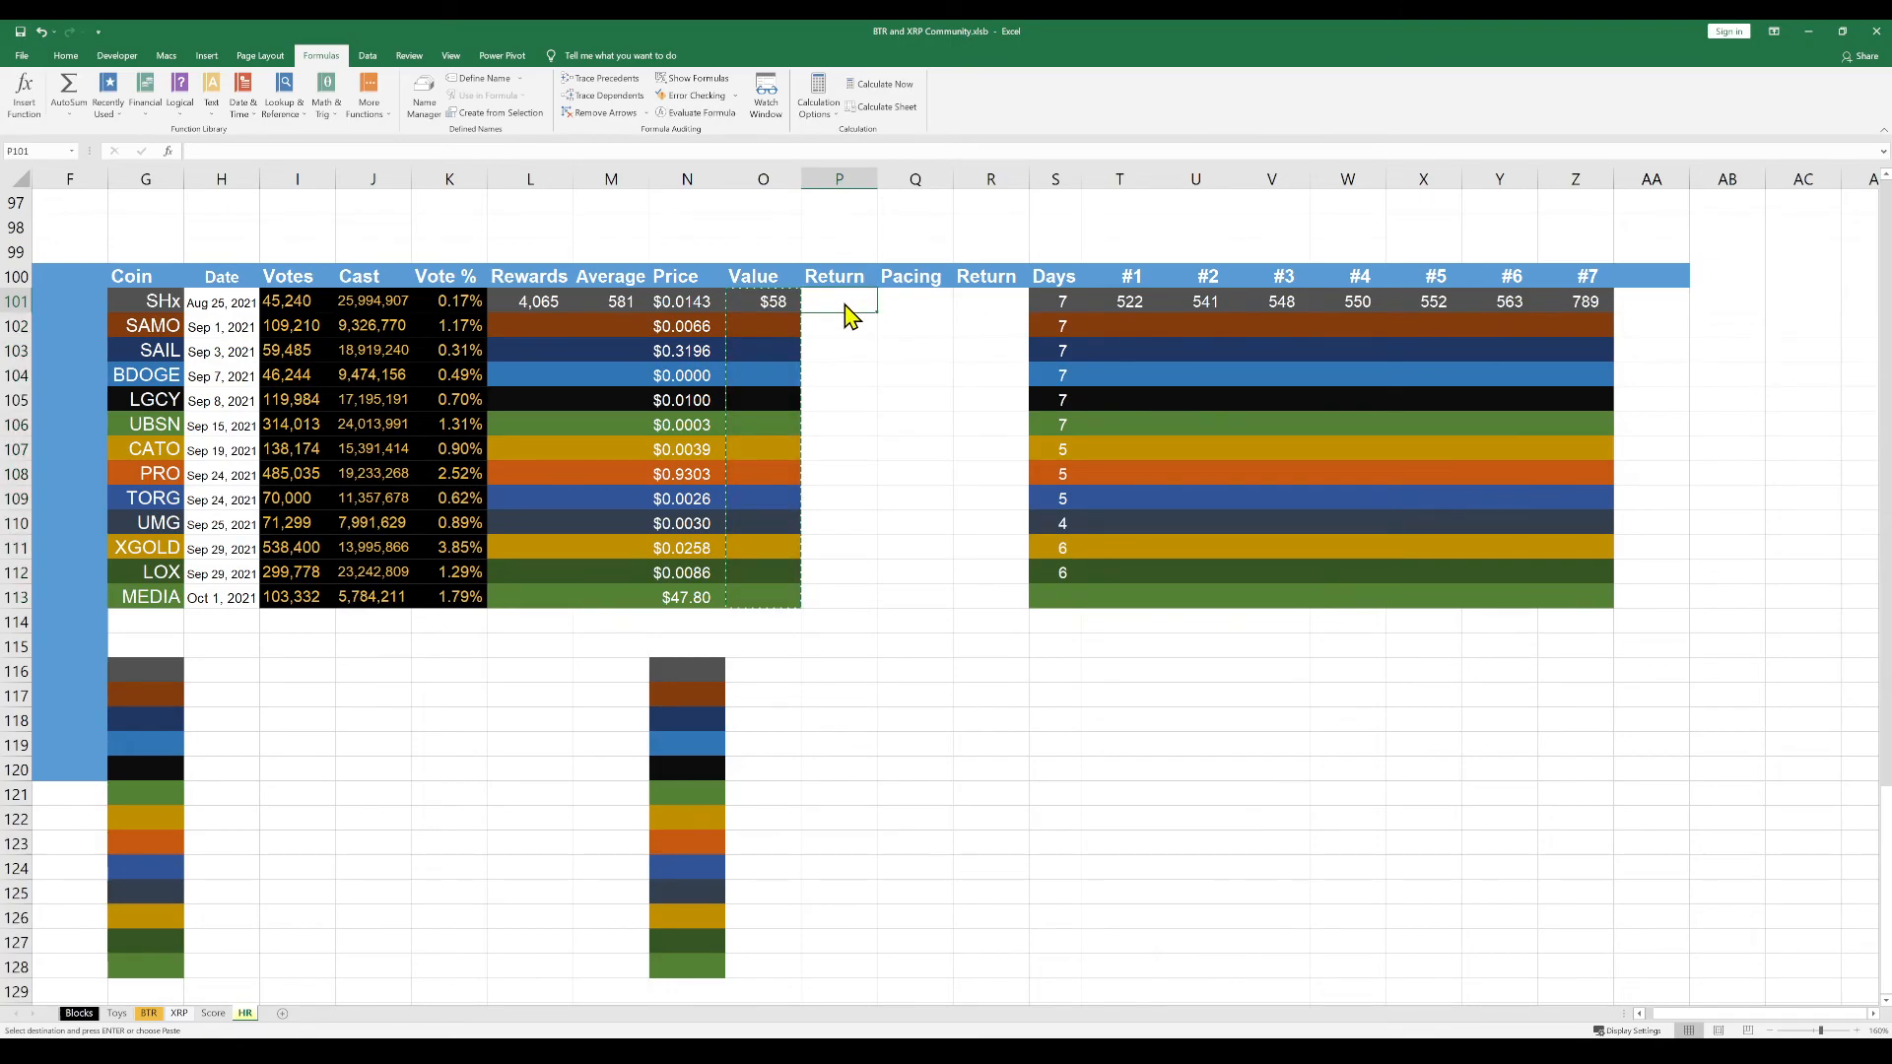
pyautogui.hotkey('ctrl', 'v')
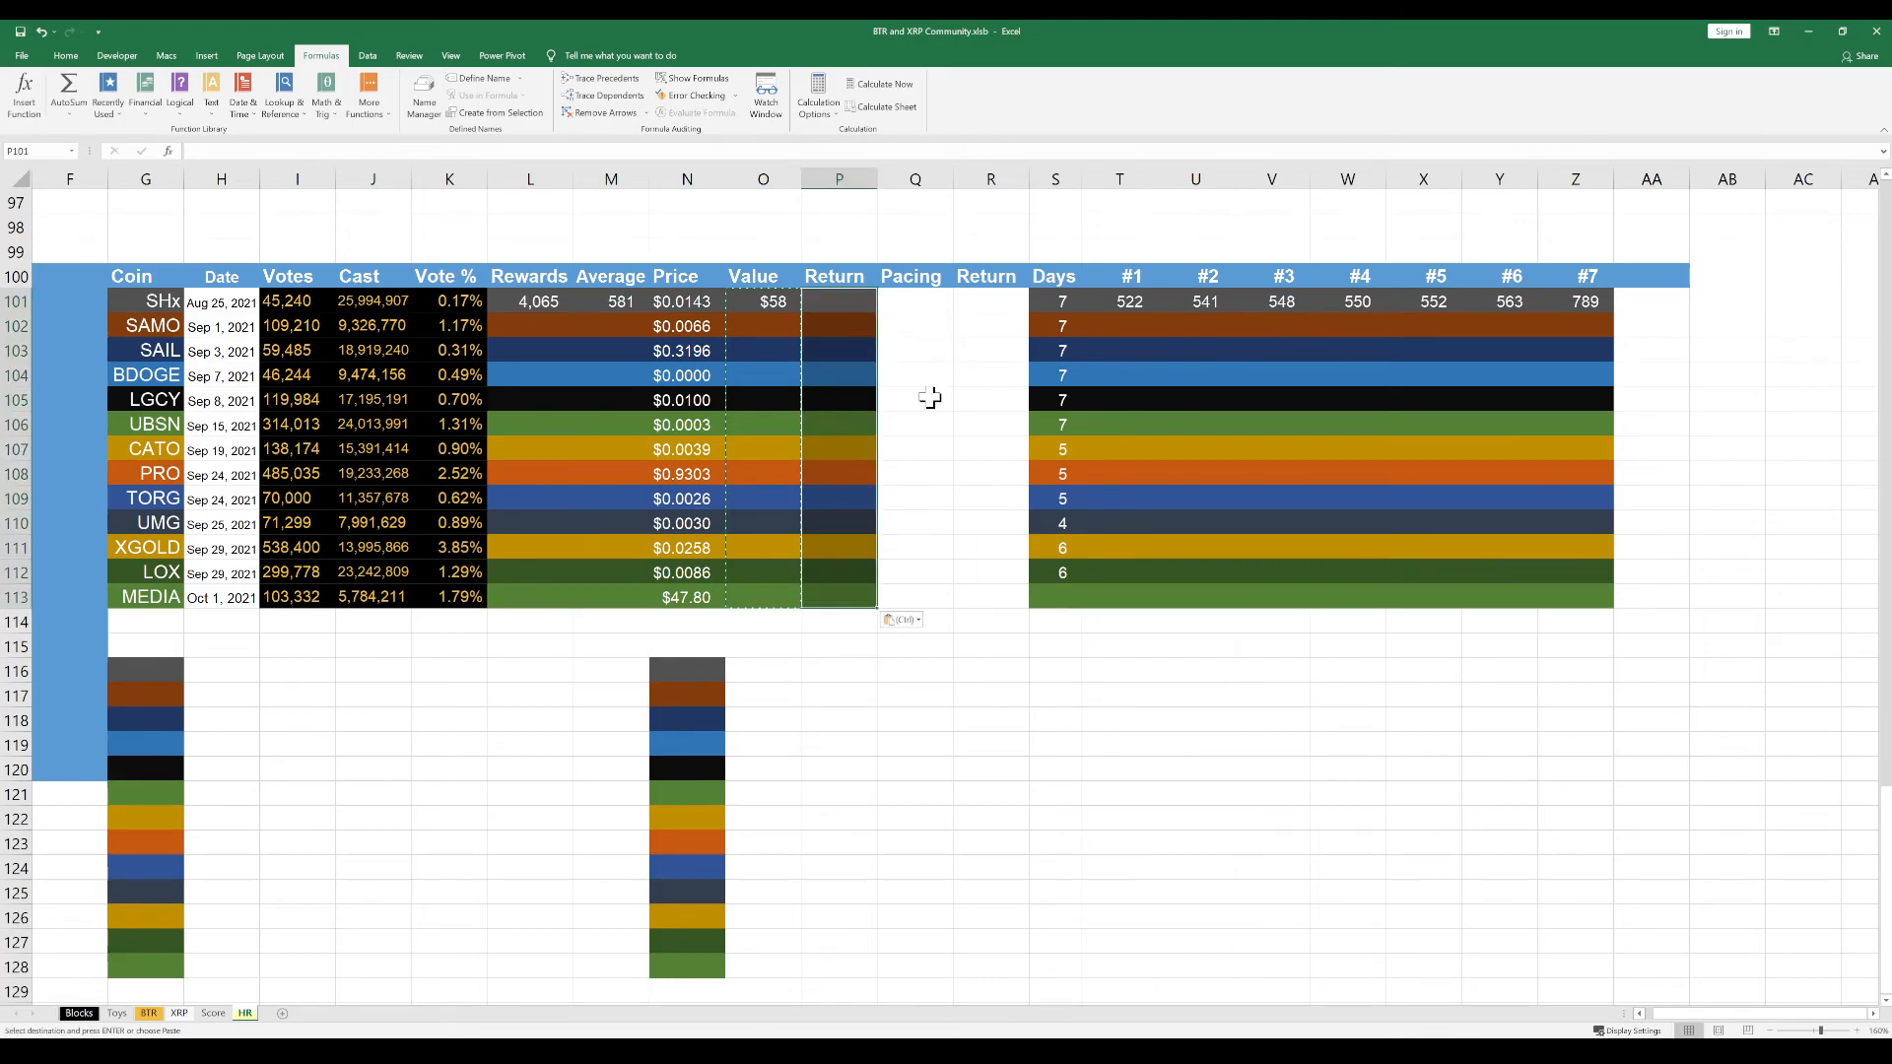
pyautogui.click(930, 397)
pyautogui.press('Escape')
pyautogui.click(852, 394)
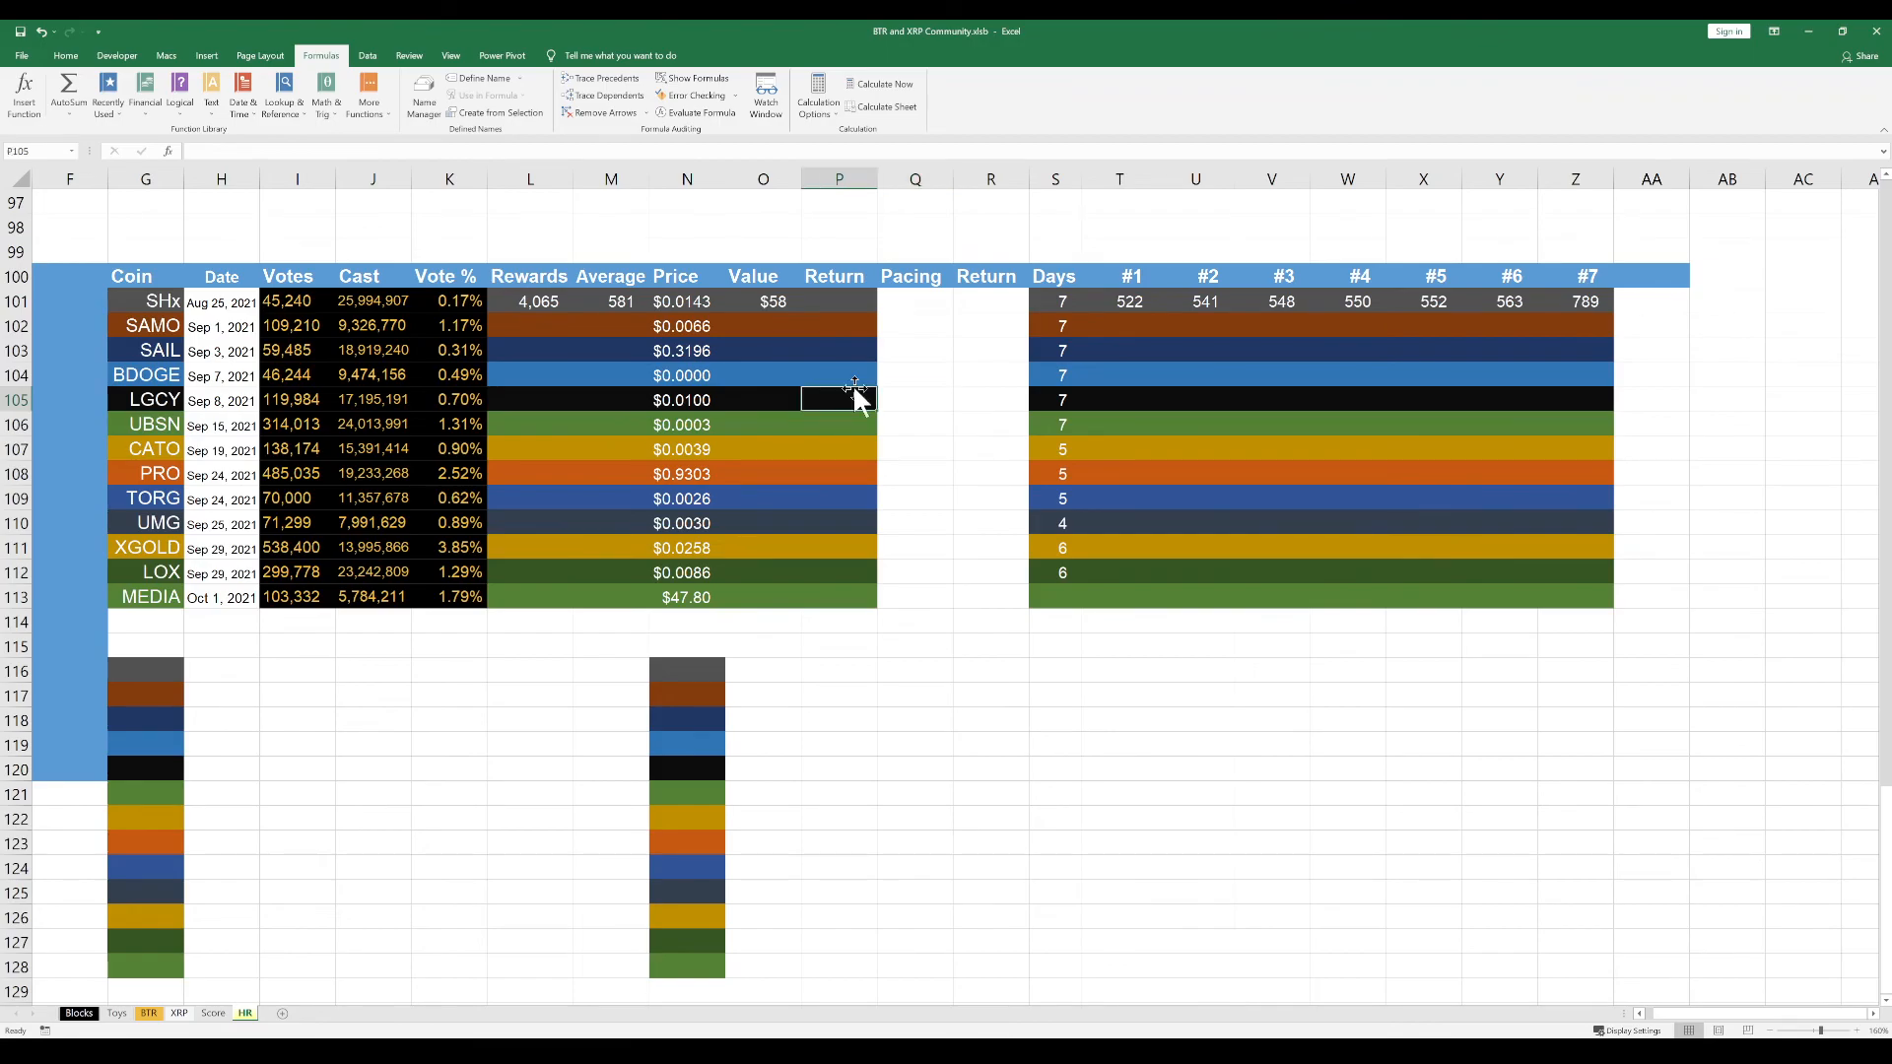
# Calculate the SHx return in cell P101 by dividing rewards value by the votes' worth, =O101/(I101*BTR!$B$2)
pyautogui.click(827, 304)
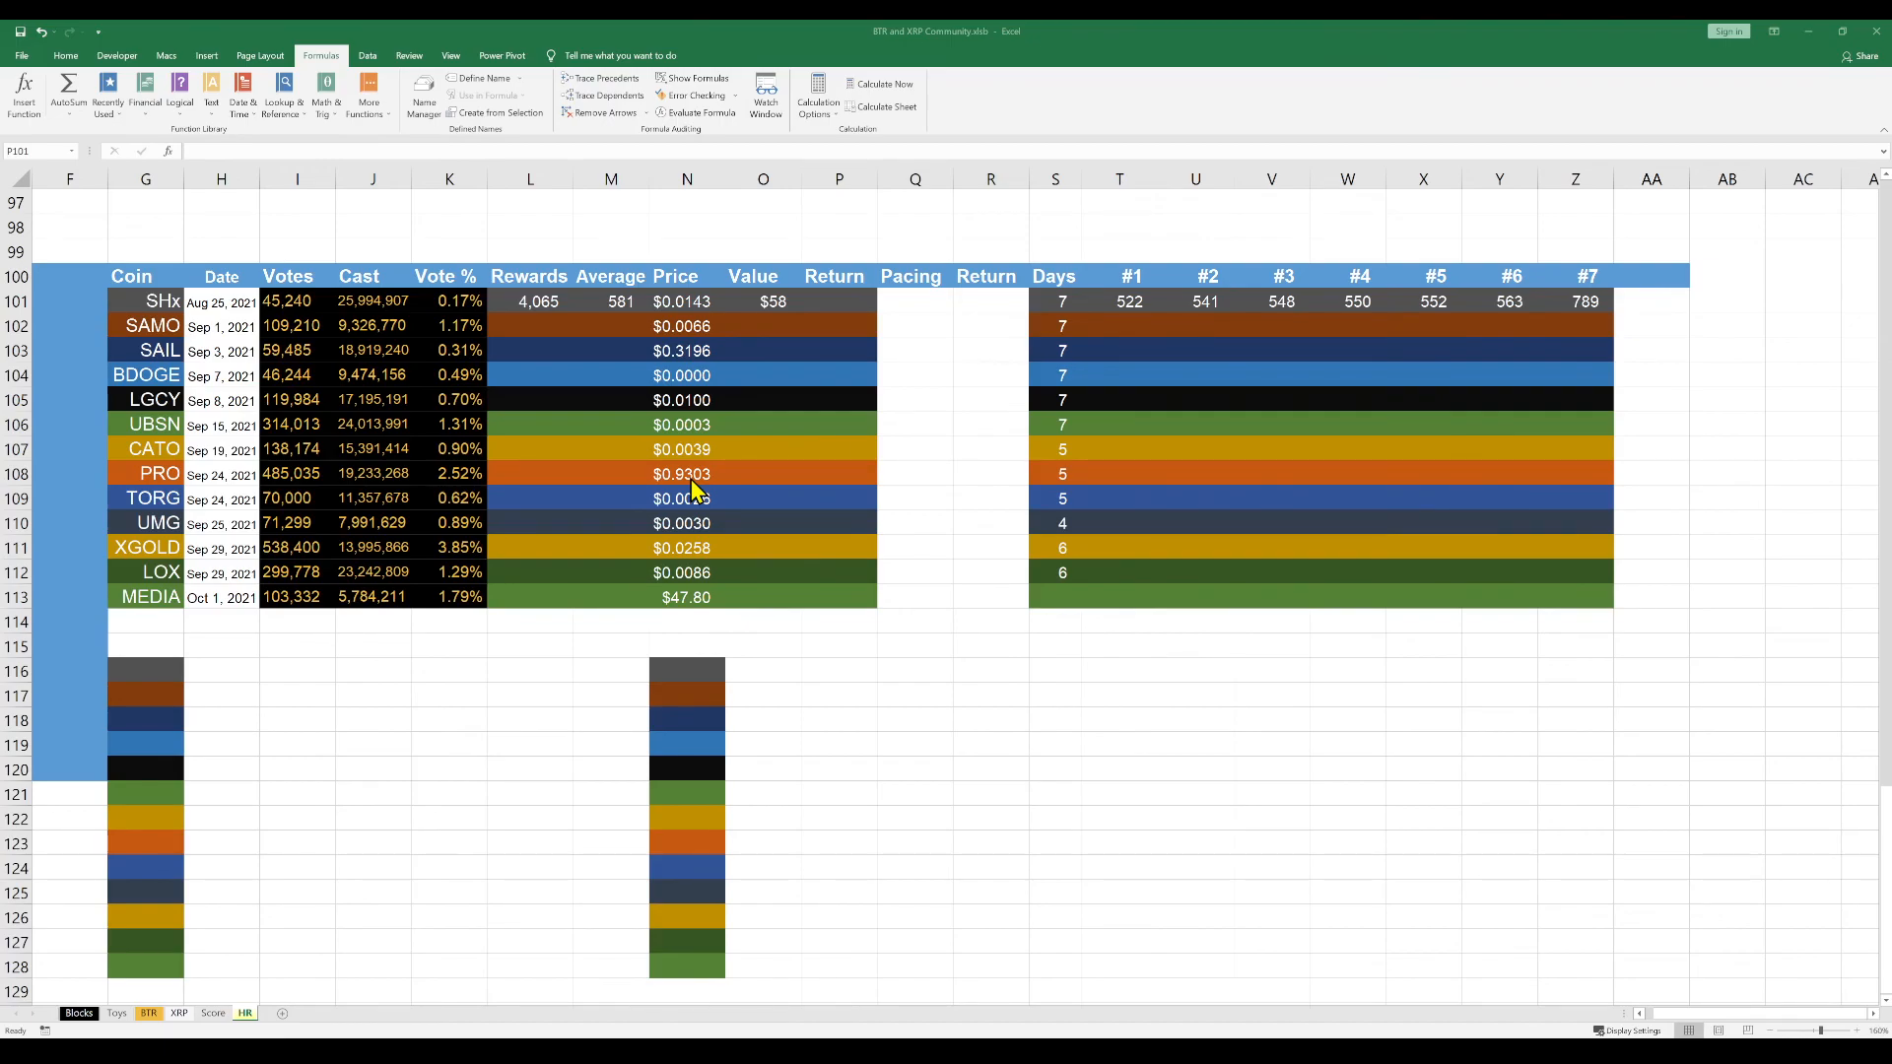
pyautogui.click(905, 326)
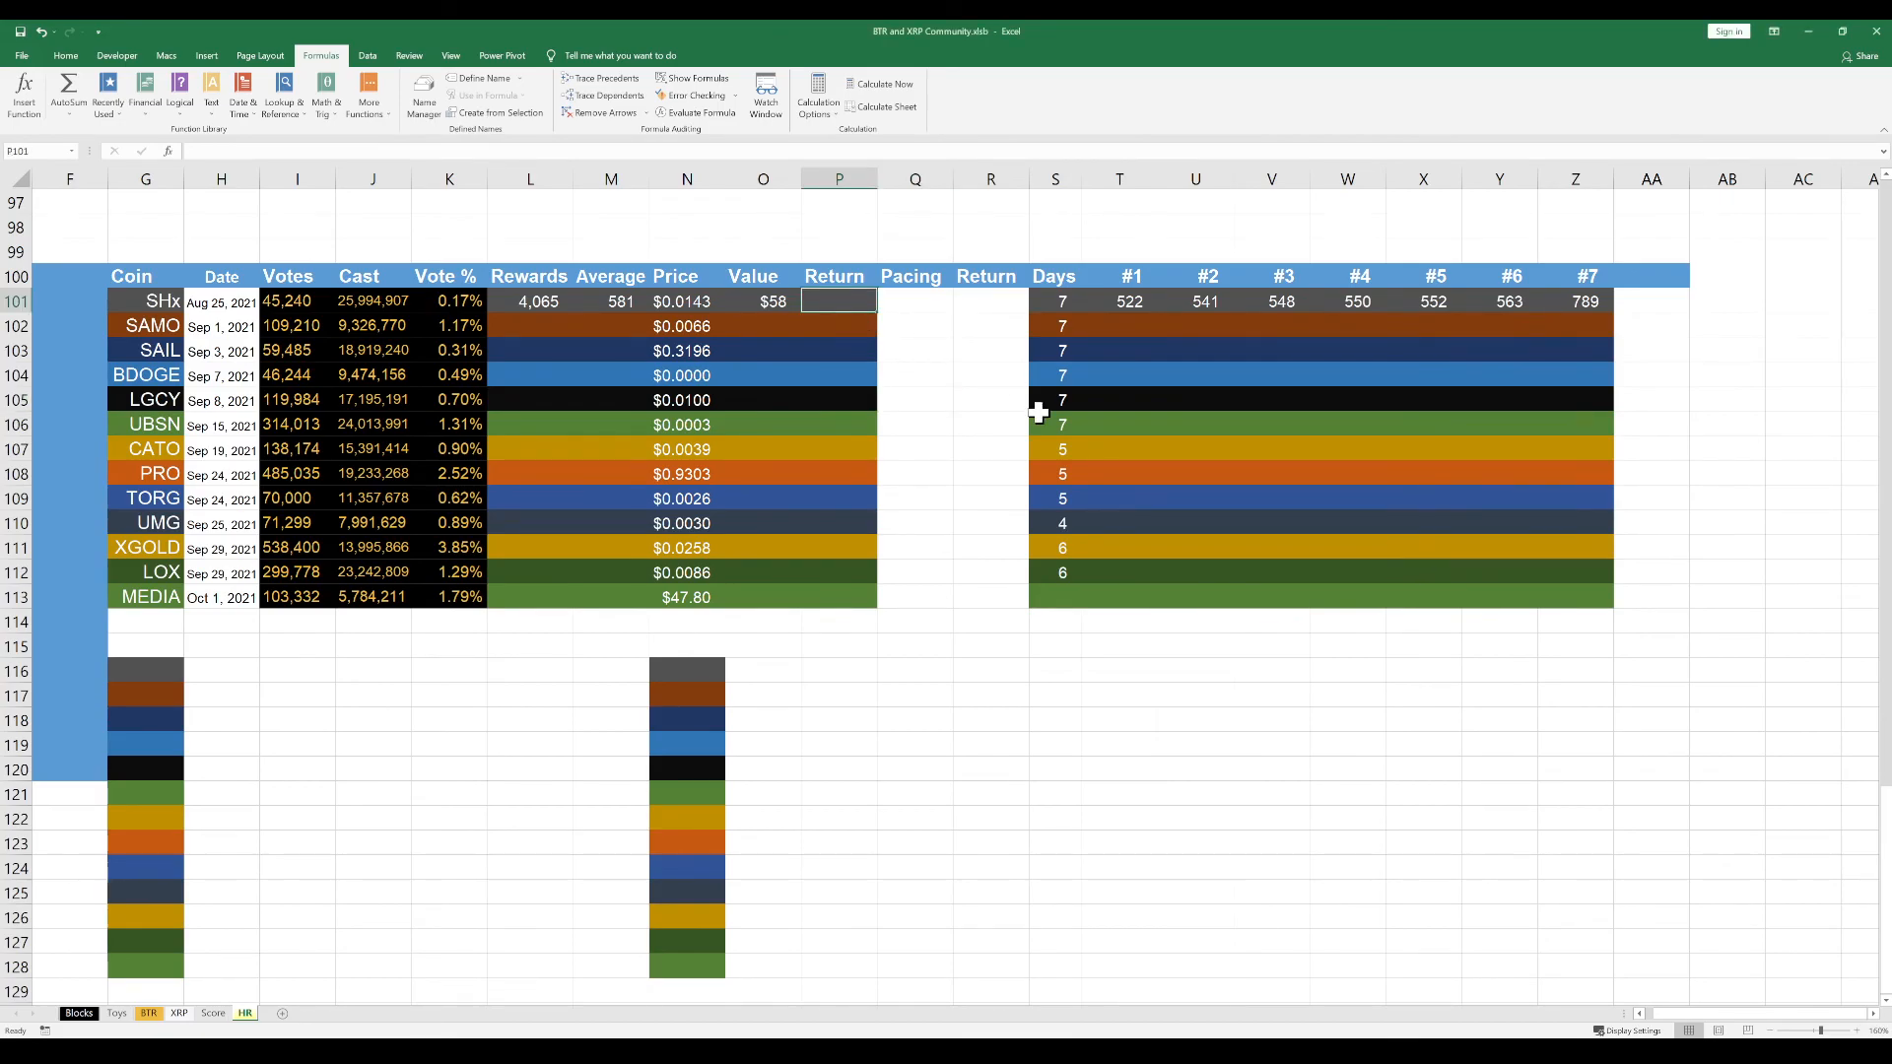
pyautogui.write('=')
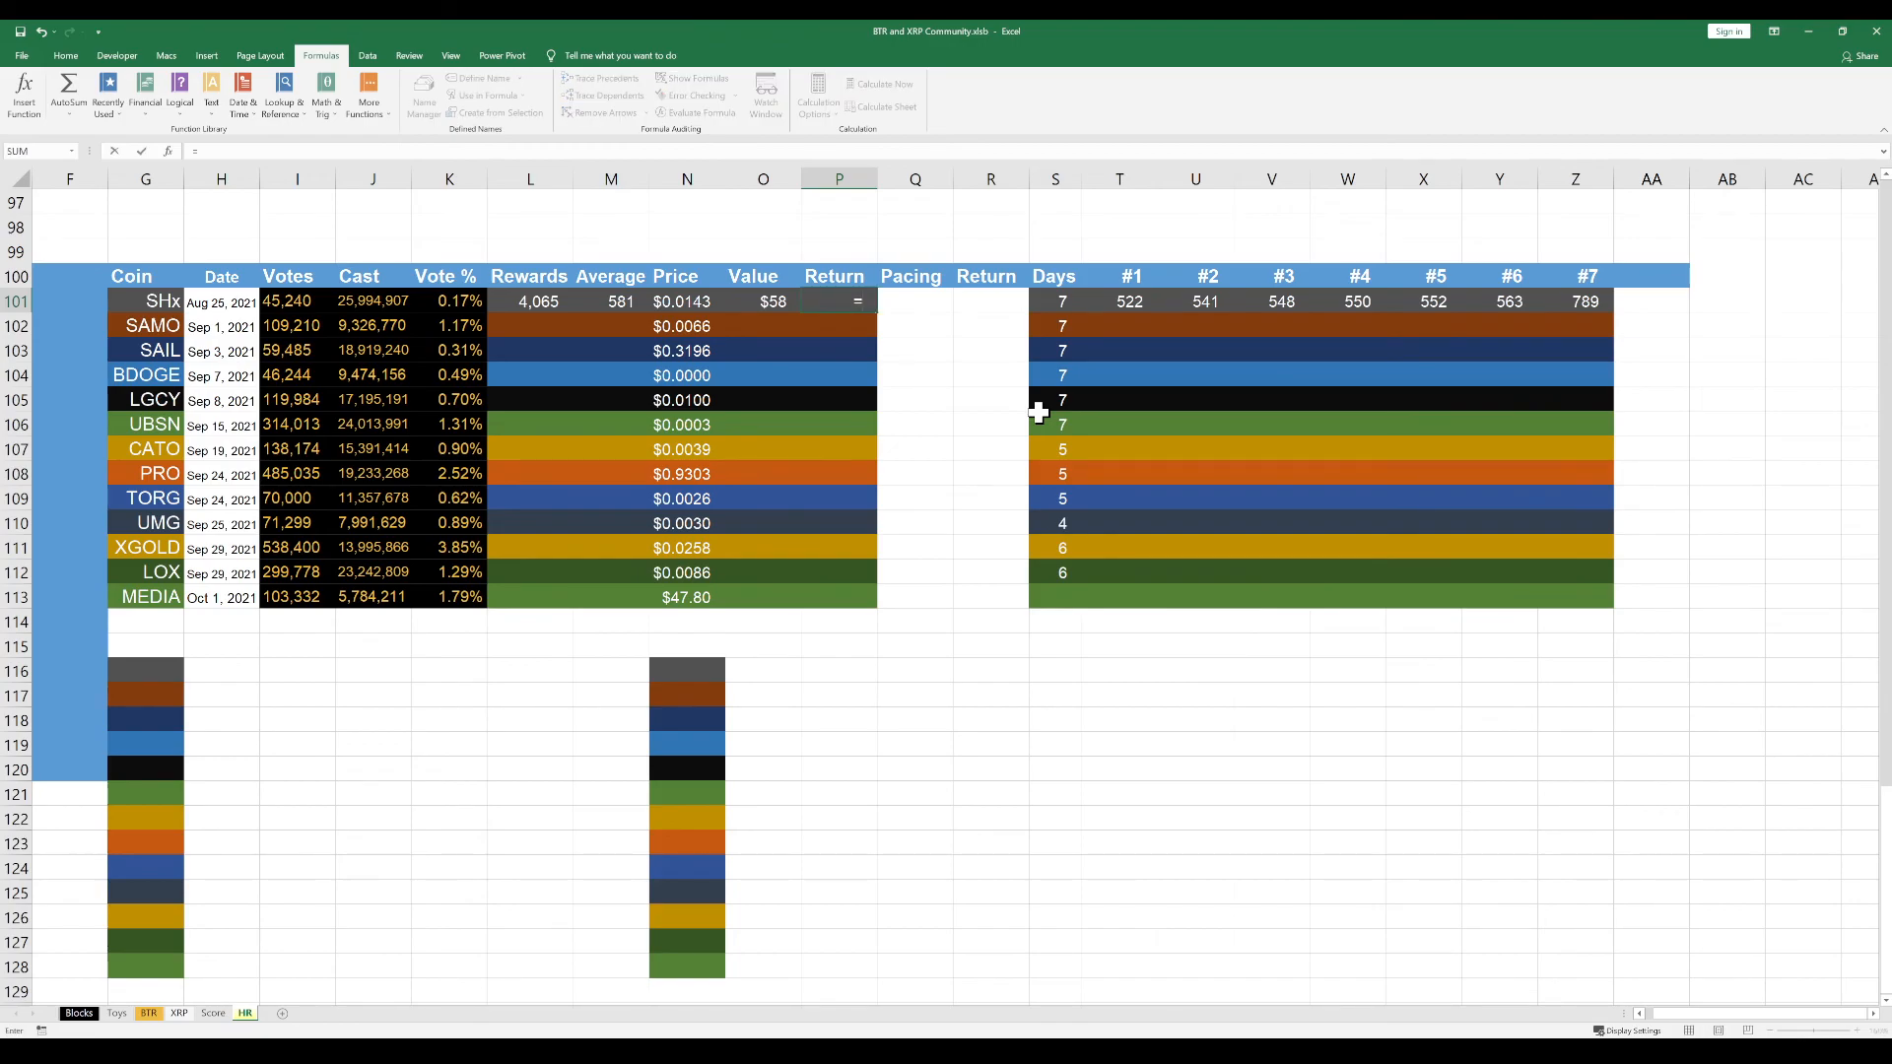
pyautogui.click(759, 306)
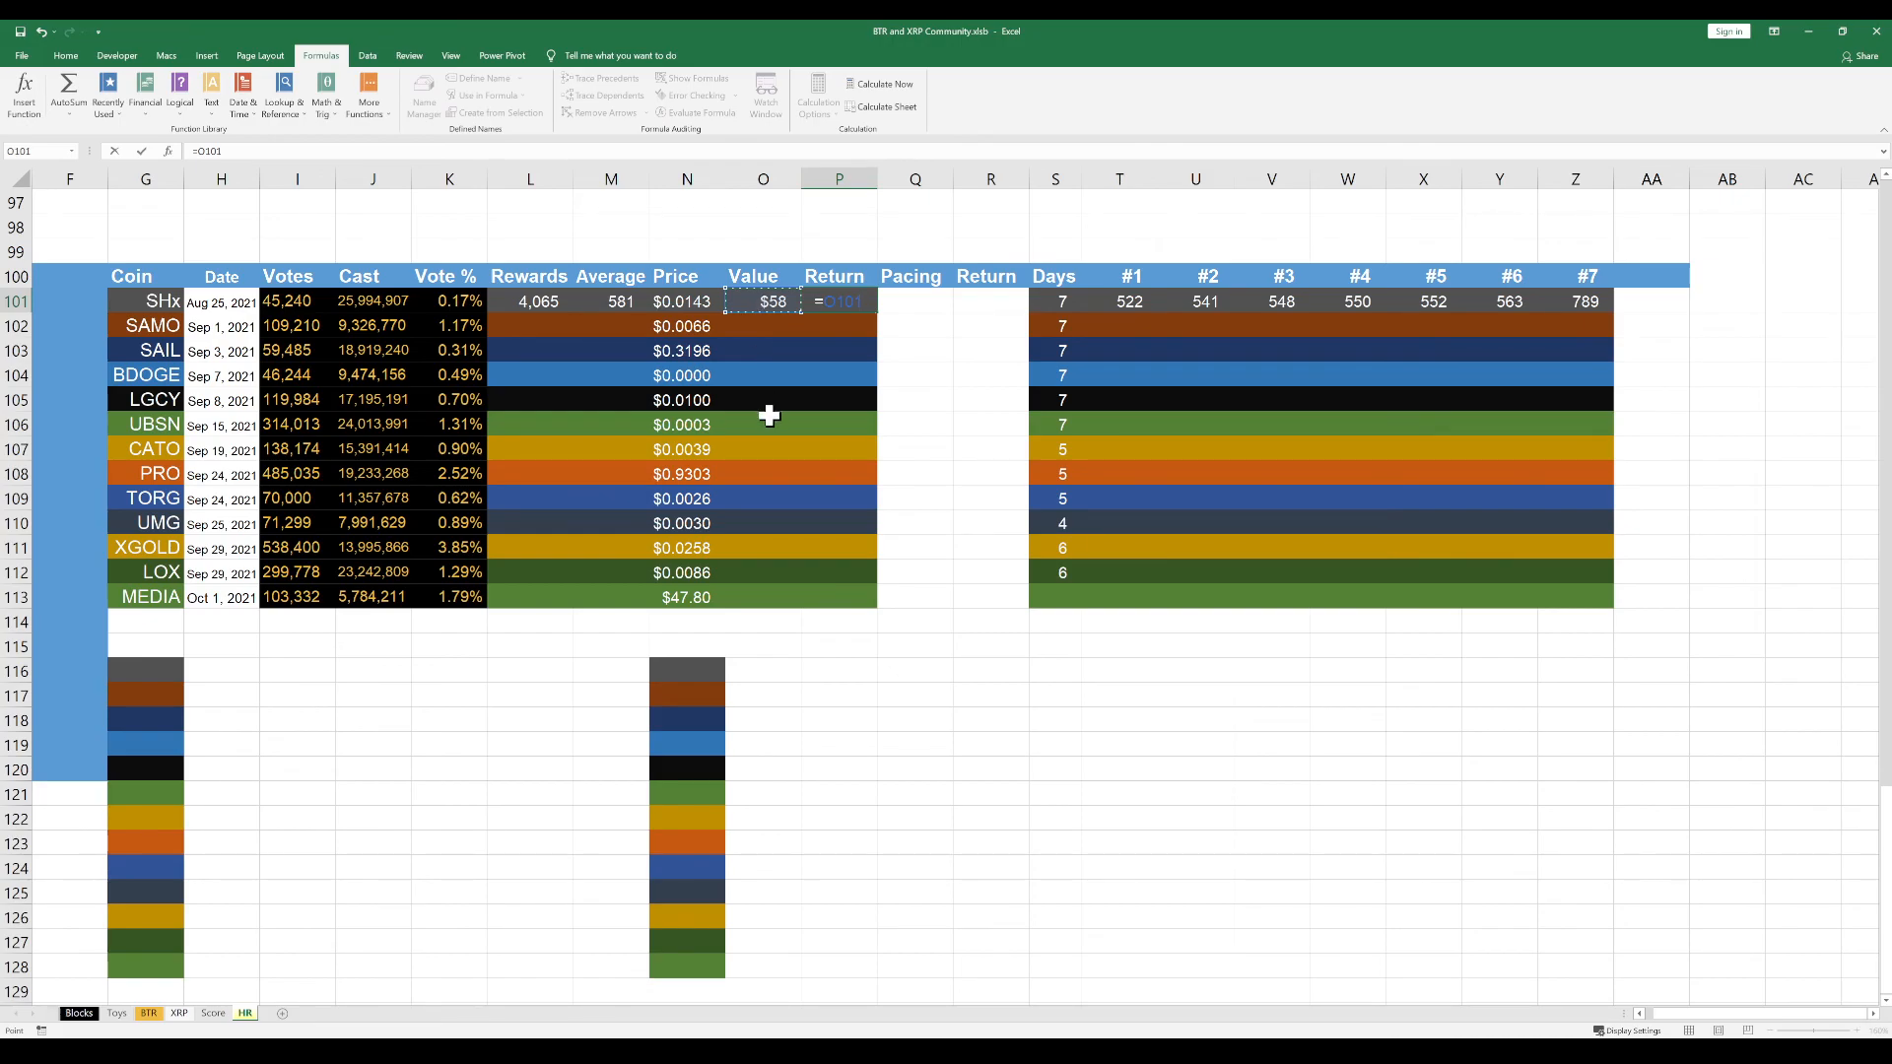
pyautogui.write('/(')
pyautogui.click(304, 303)
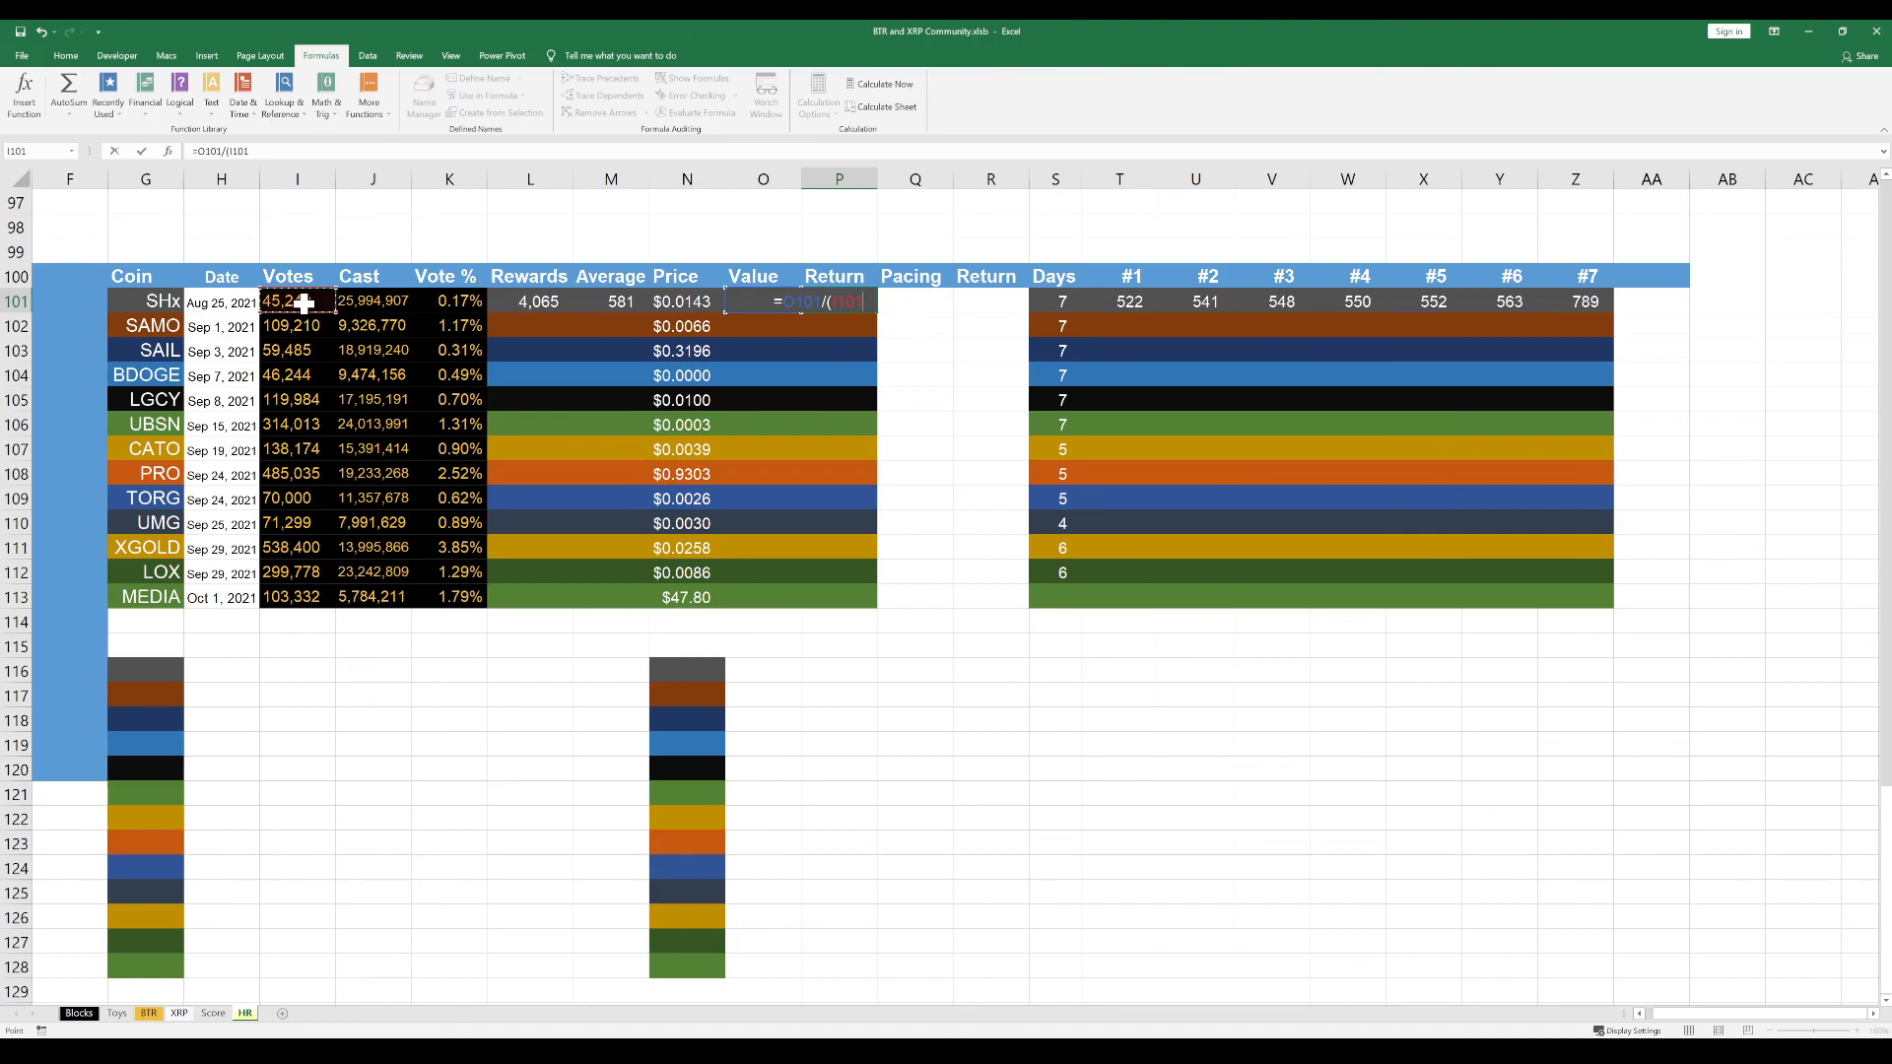
pyautogui.write('*')
pyautogui.click(152, 1015)
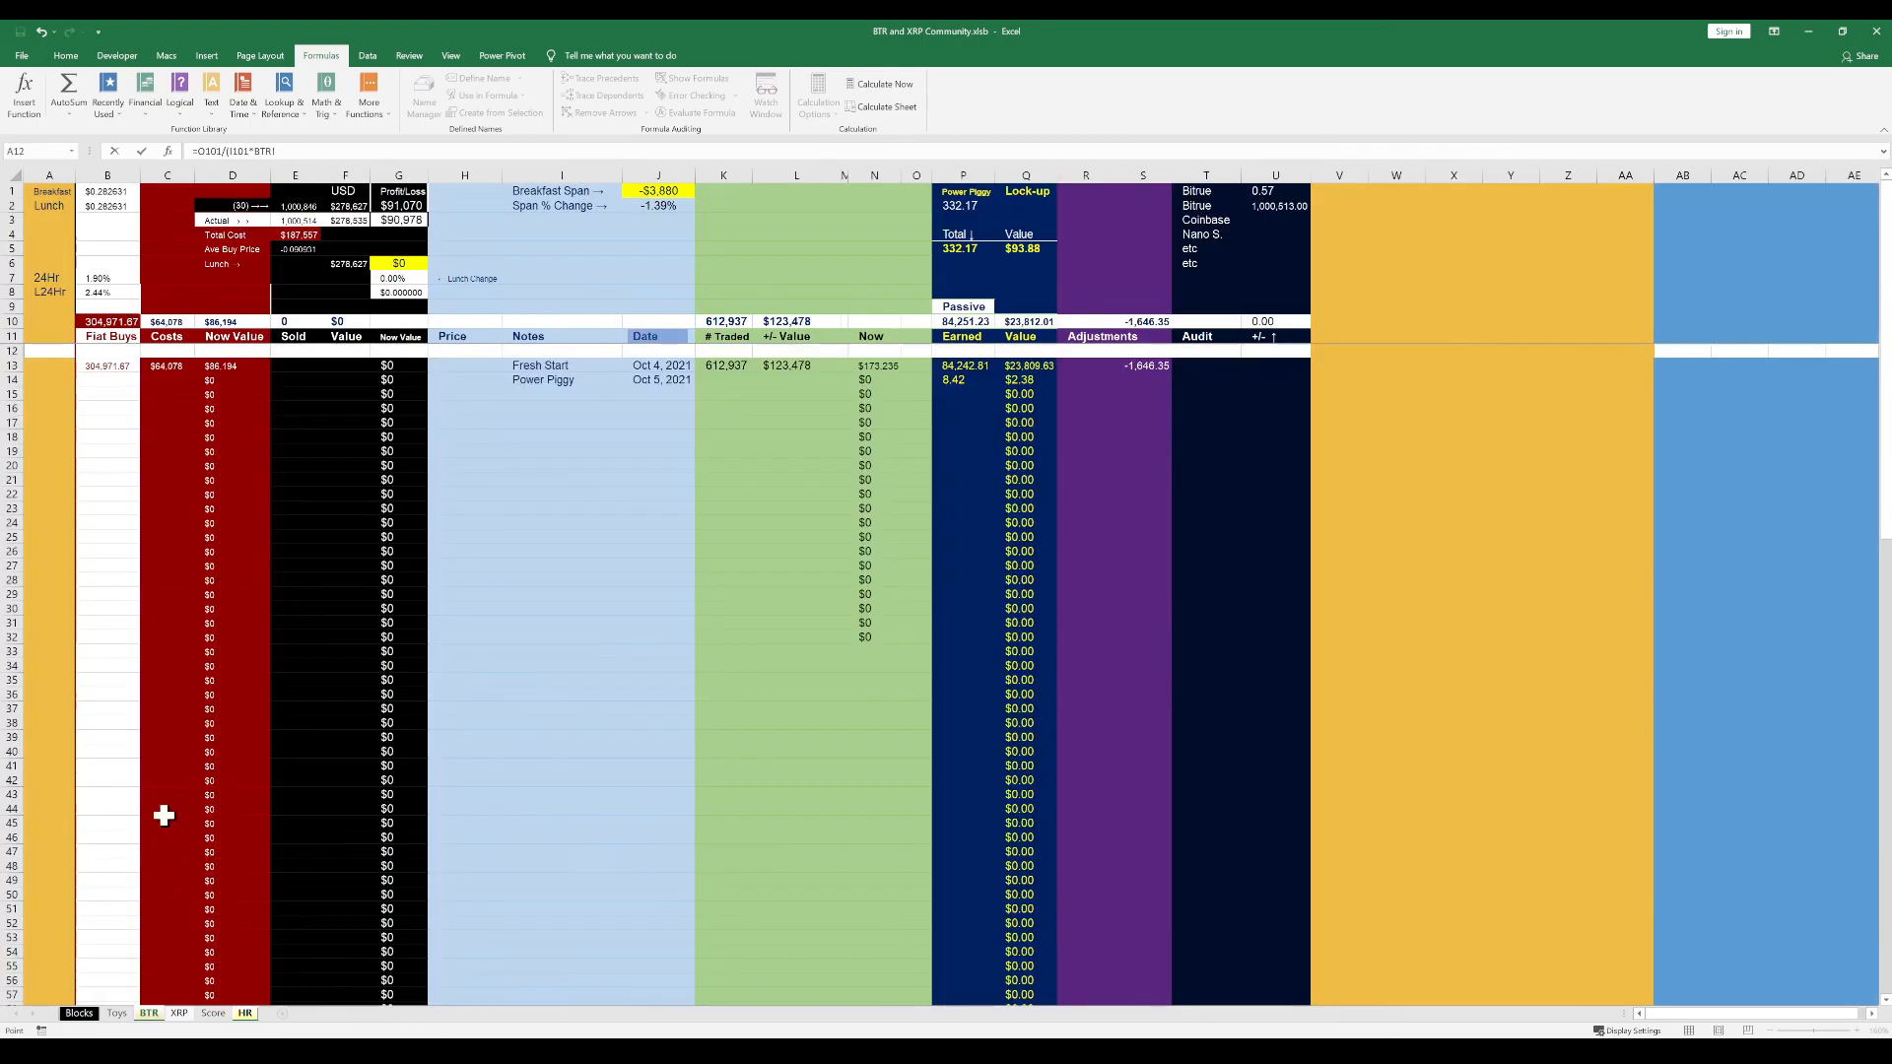
pyautogui.click(114, 208)
pyautogui.click(276, 153)
pyautogui.write('$B')
pyautogui.write('$0')
pyautogui.press('Return')
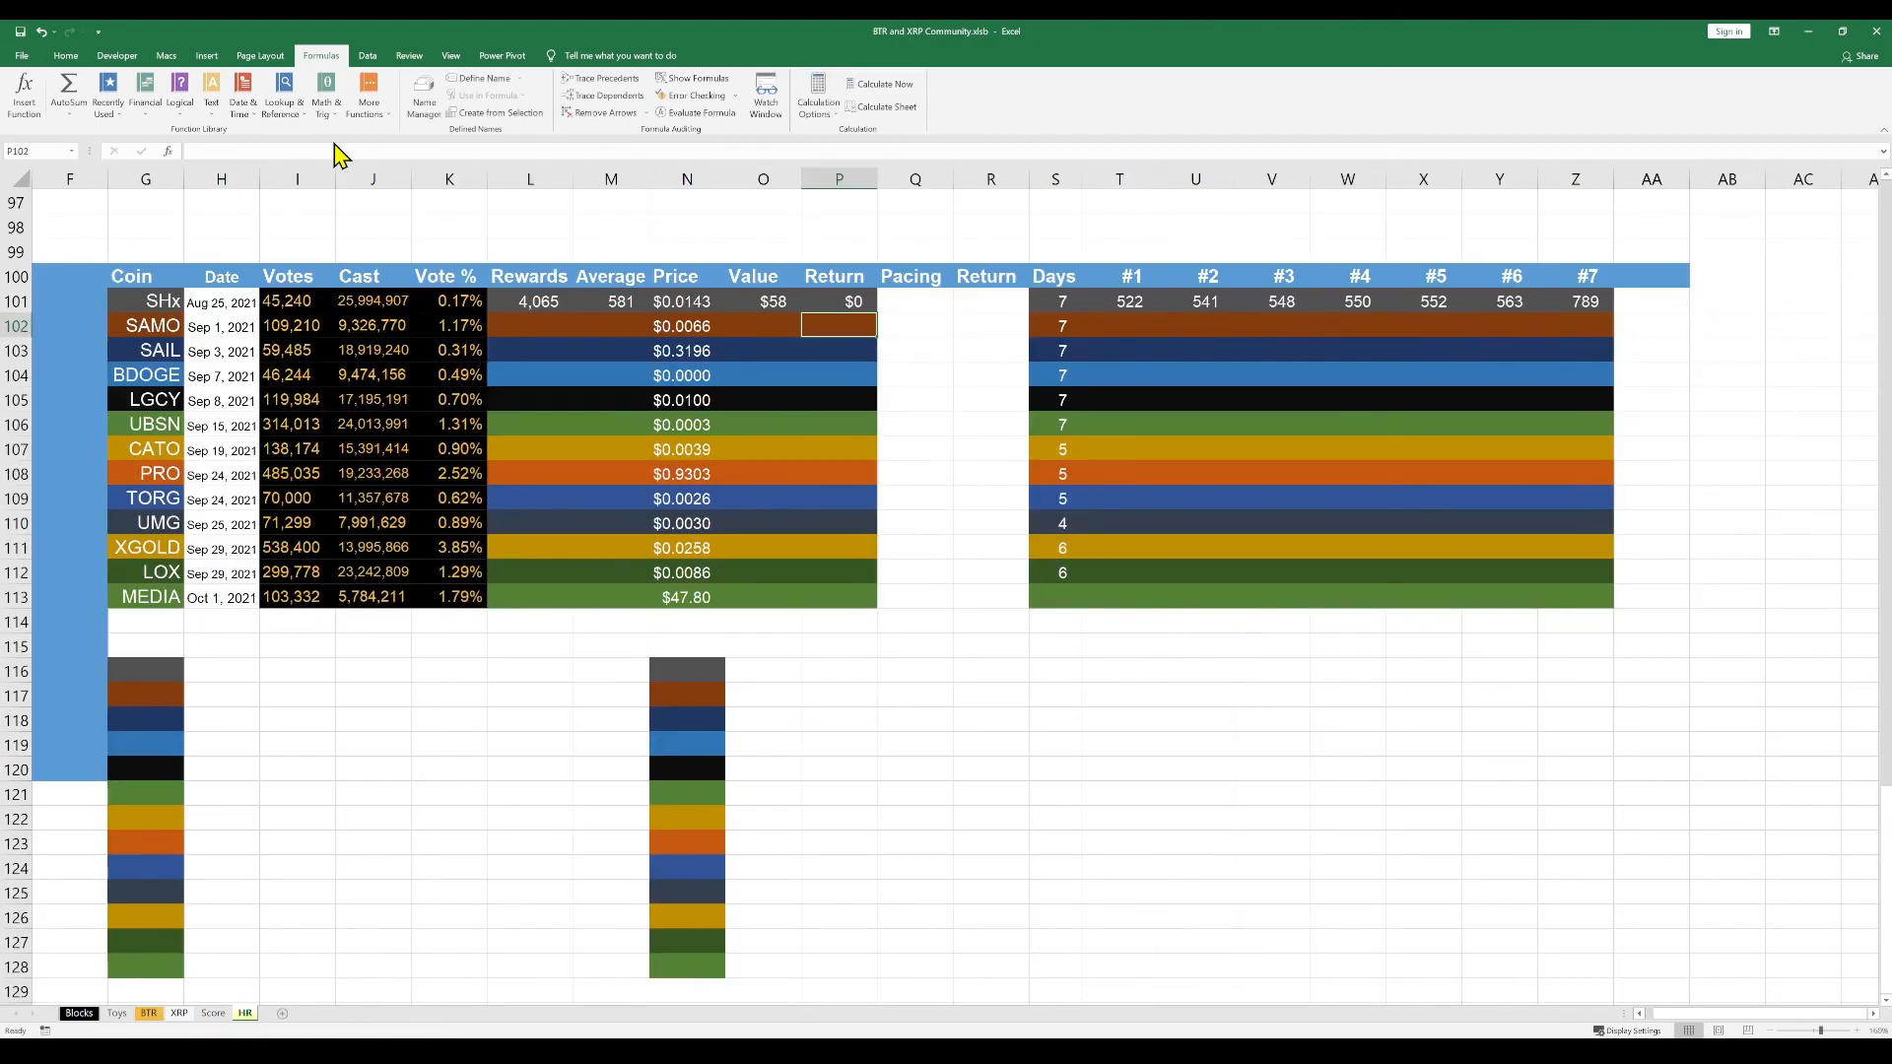
# Format the Return cells P101:P113 as percentages with two decimal places
pyautogui.click(834, 307)
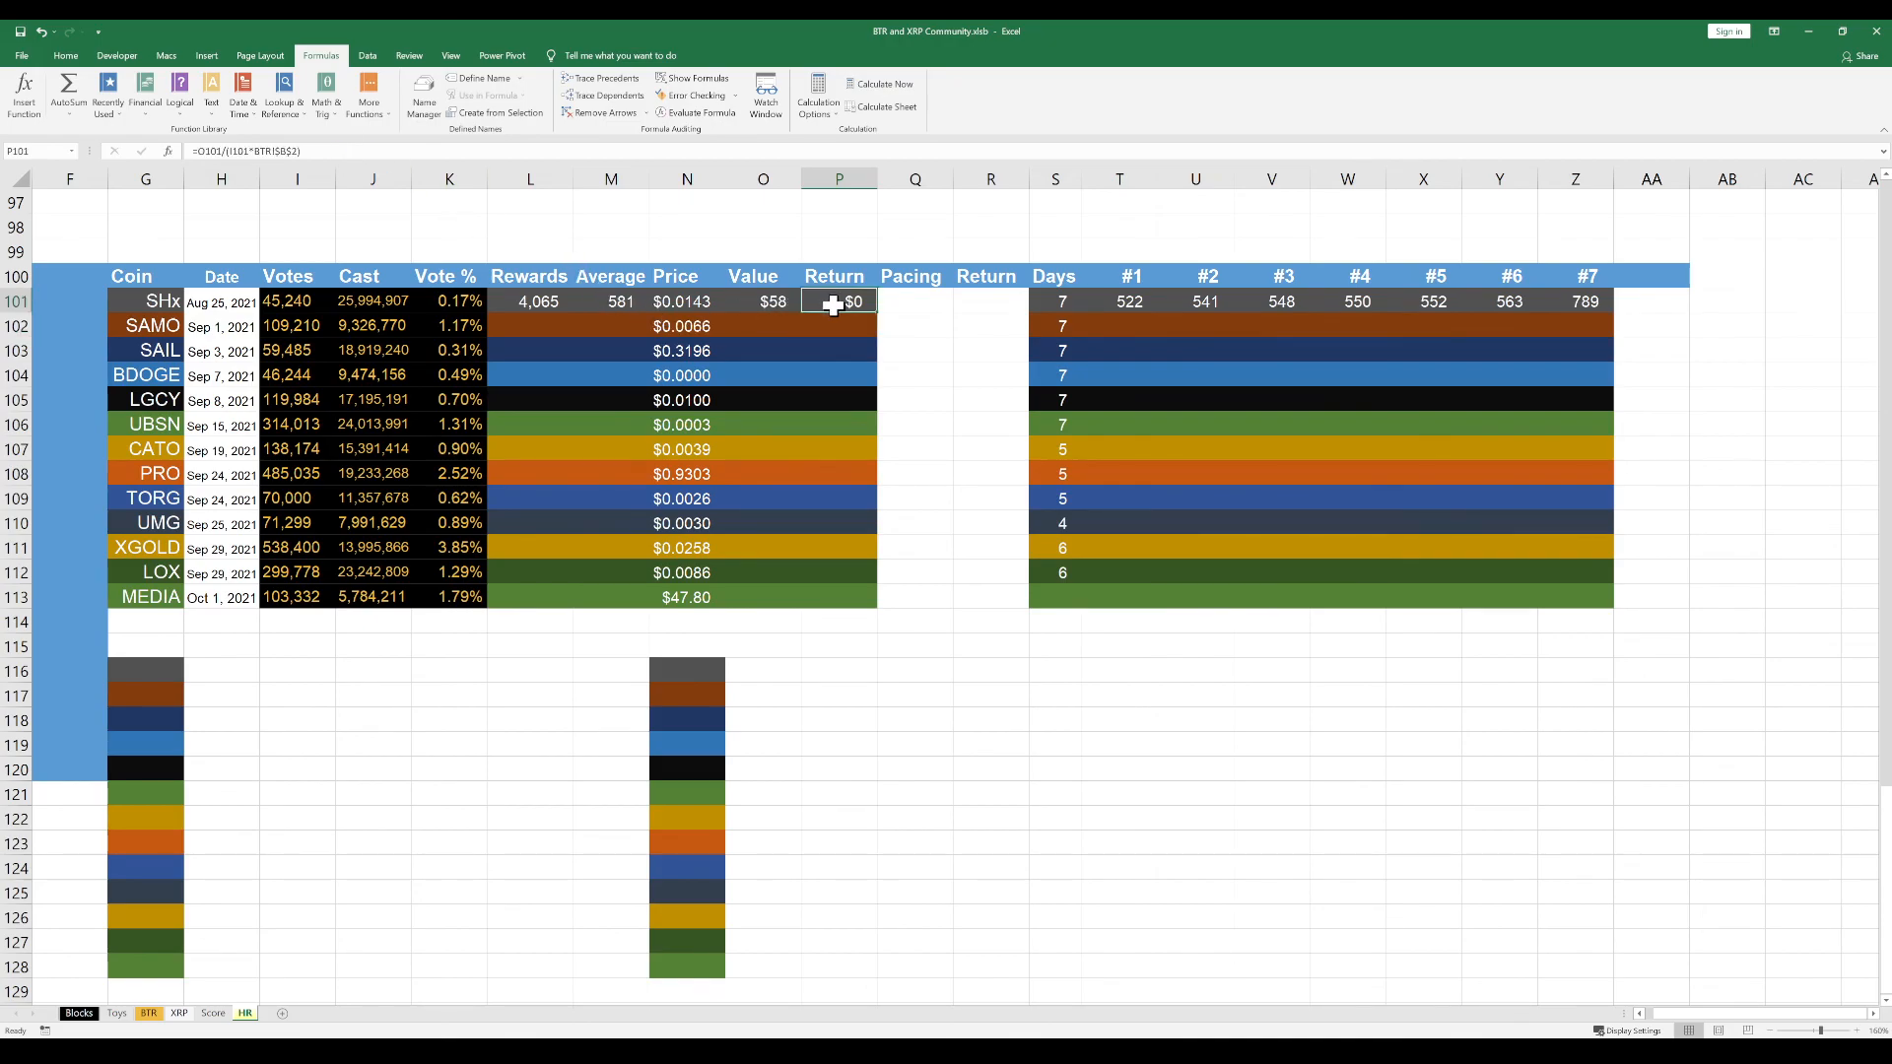
pyautogui.moveTo(845, 299); pyautogui.dragTo(850, 595)
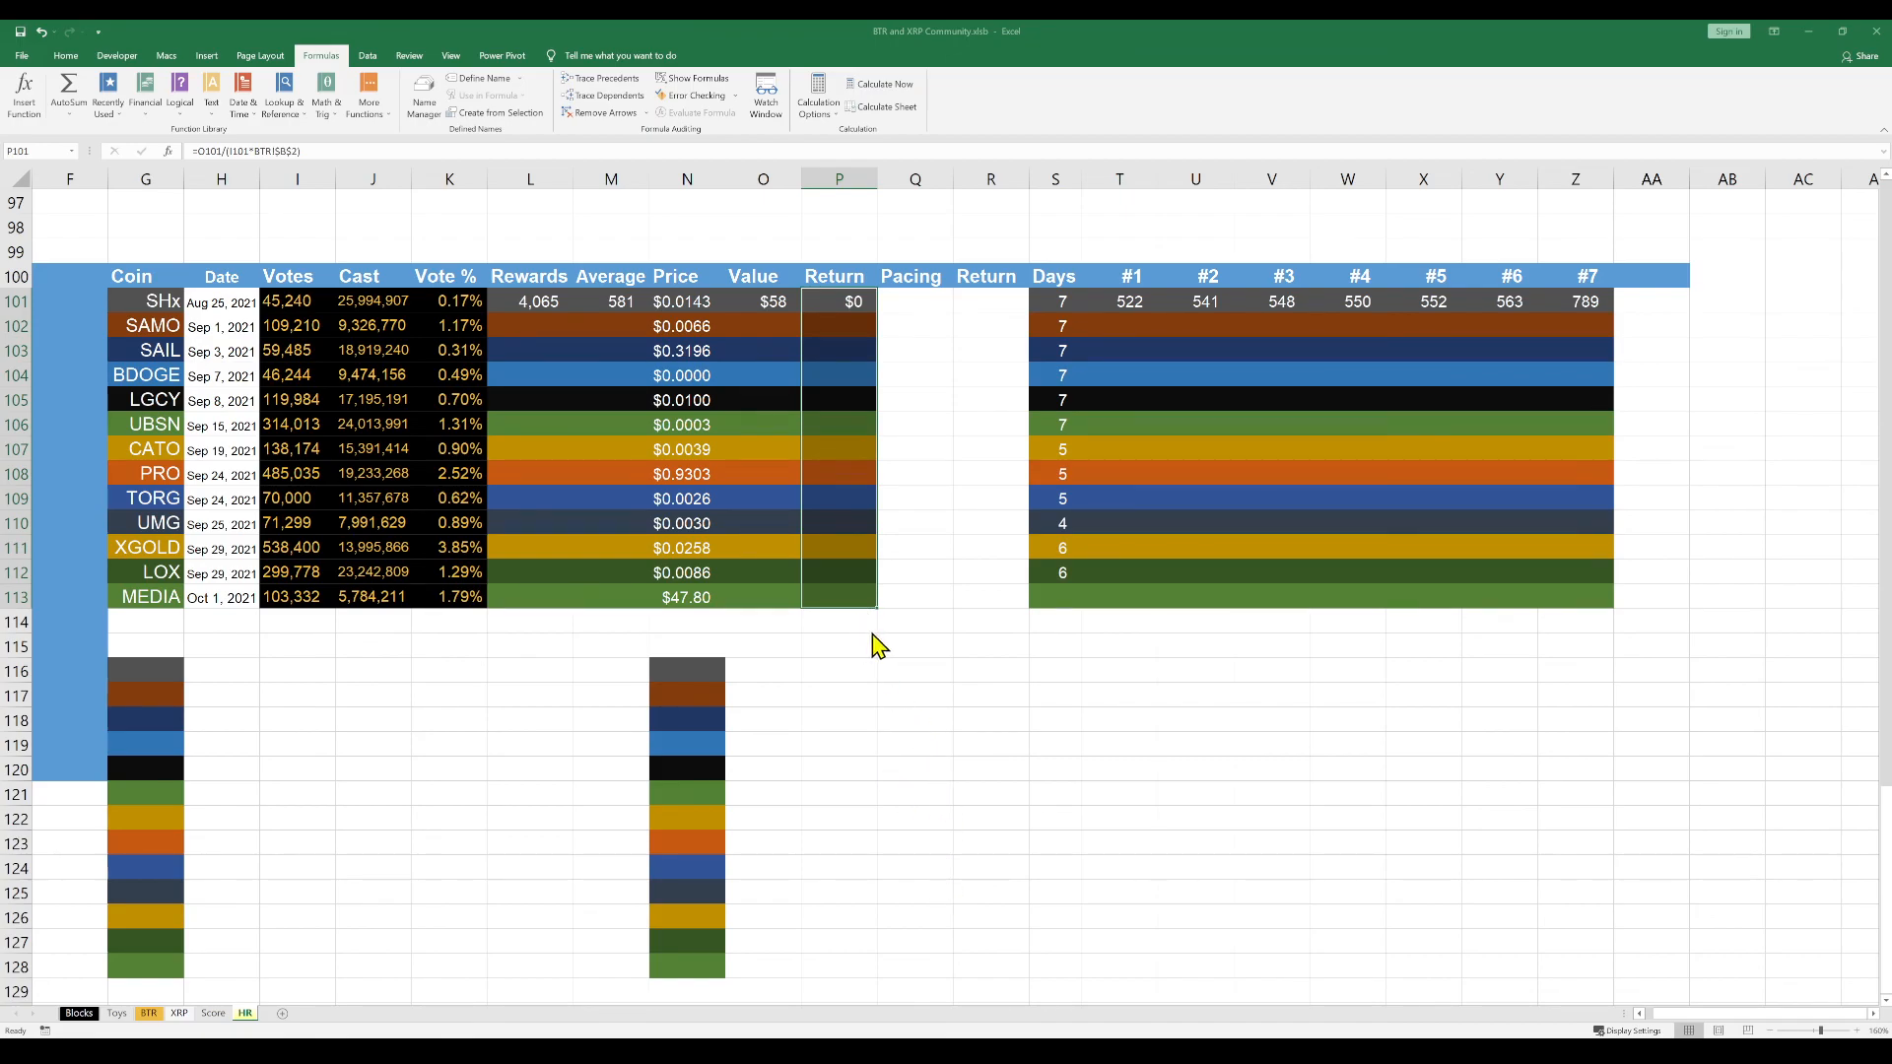
pyautogui.click(941, 883)
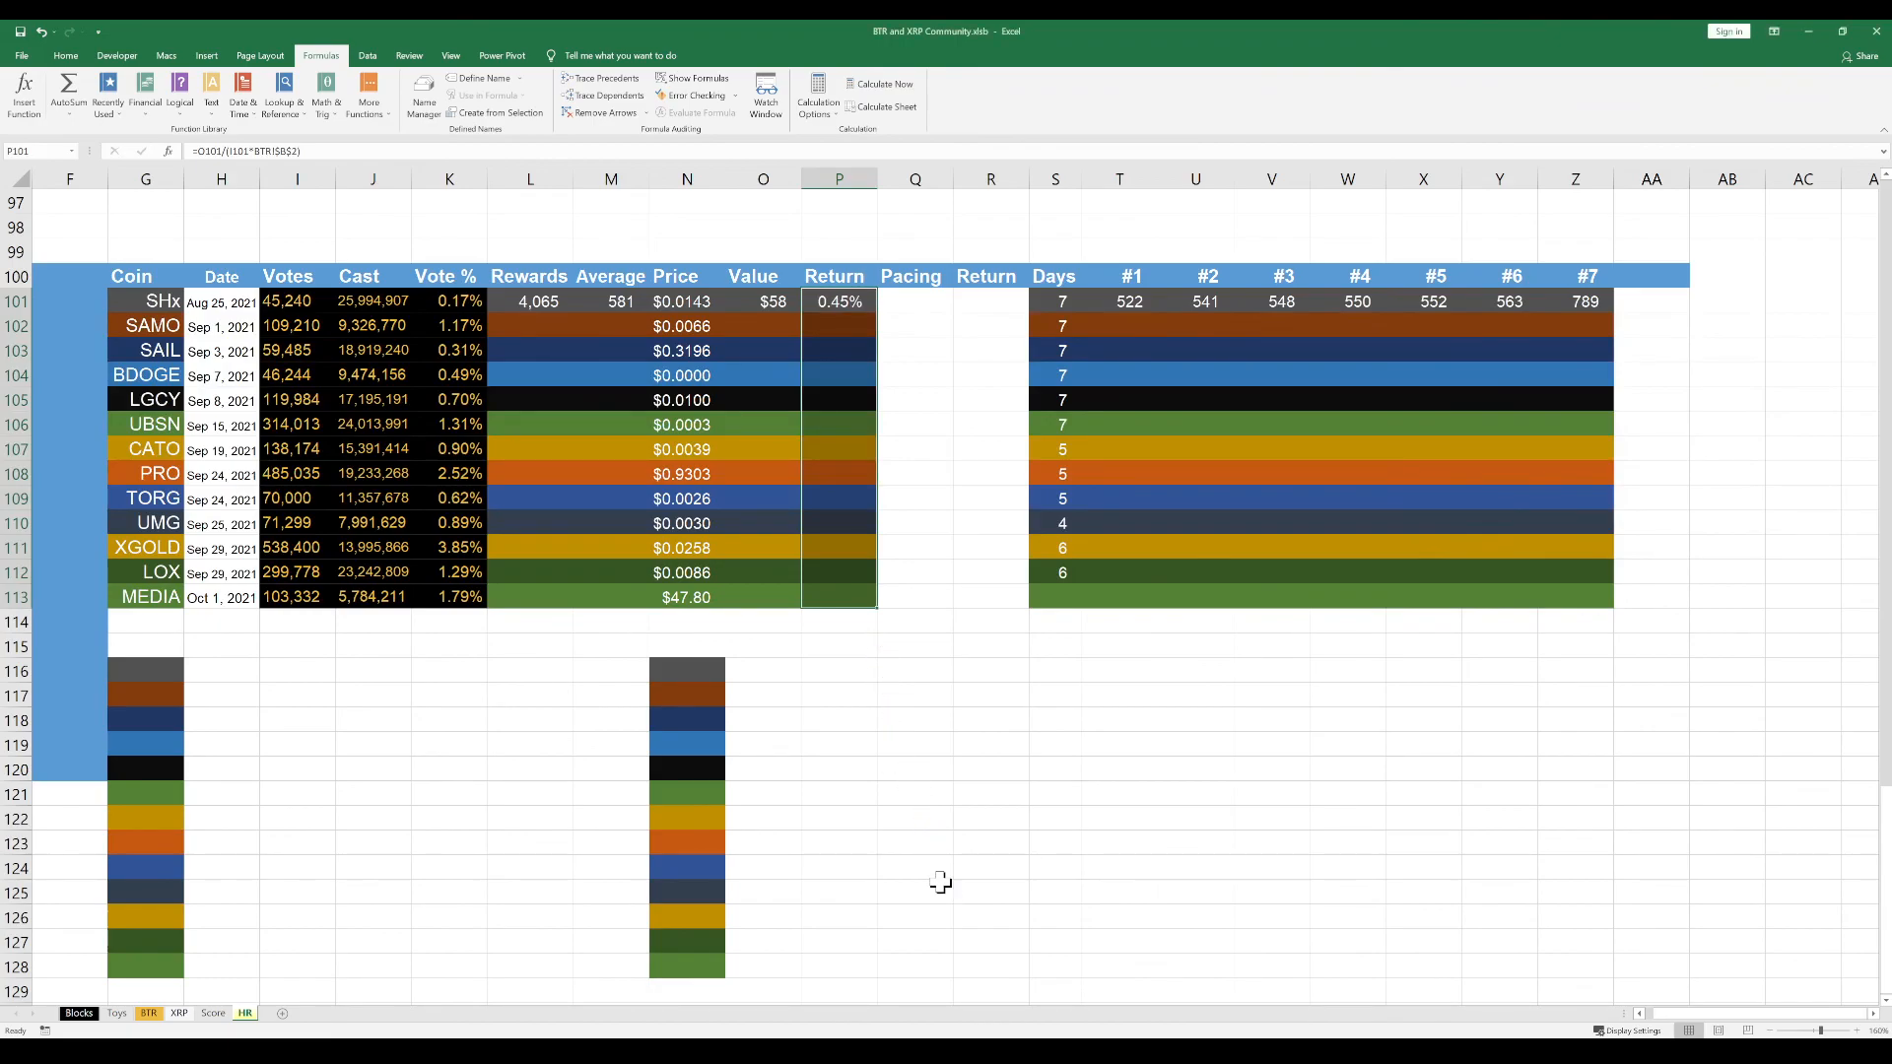
pyautogui.click(931, 426)
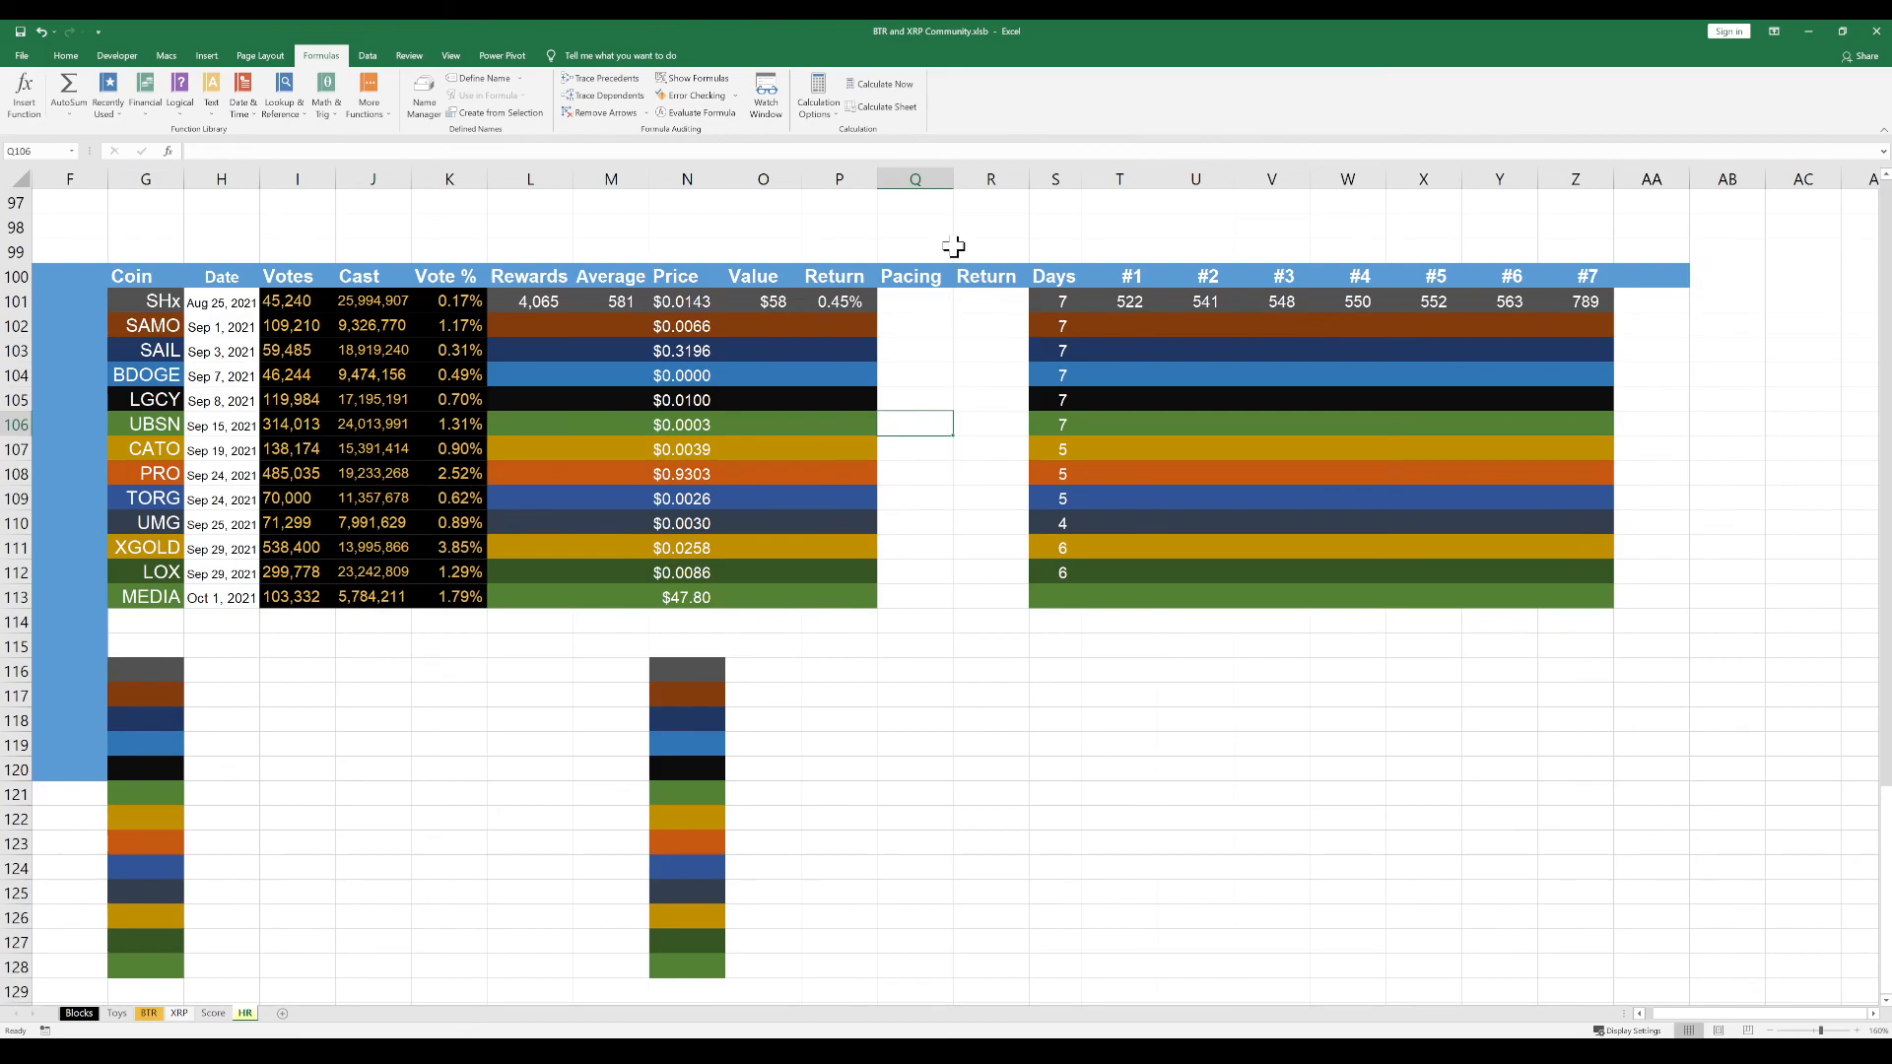
pyautogui.click(182, 20)
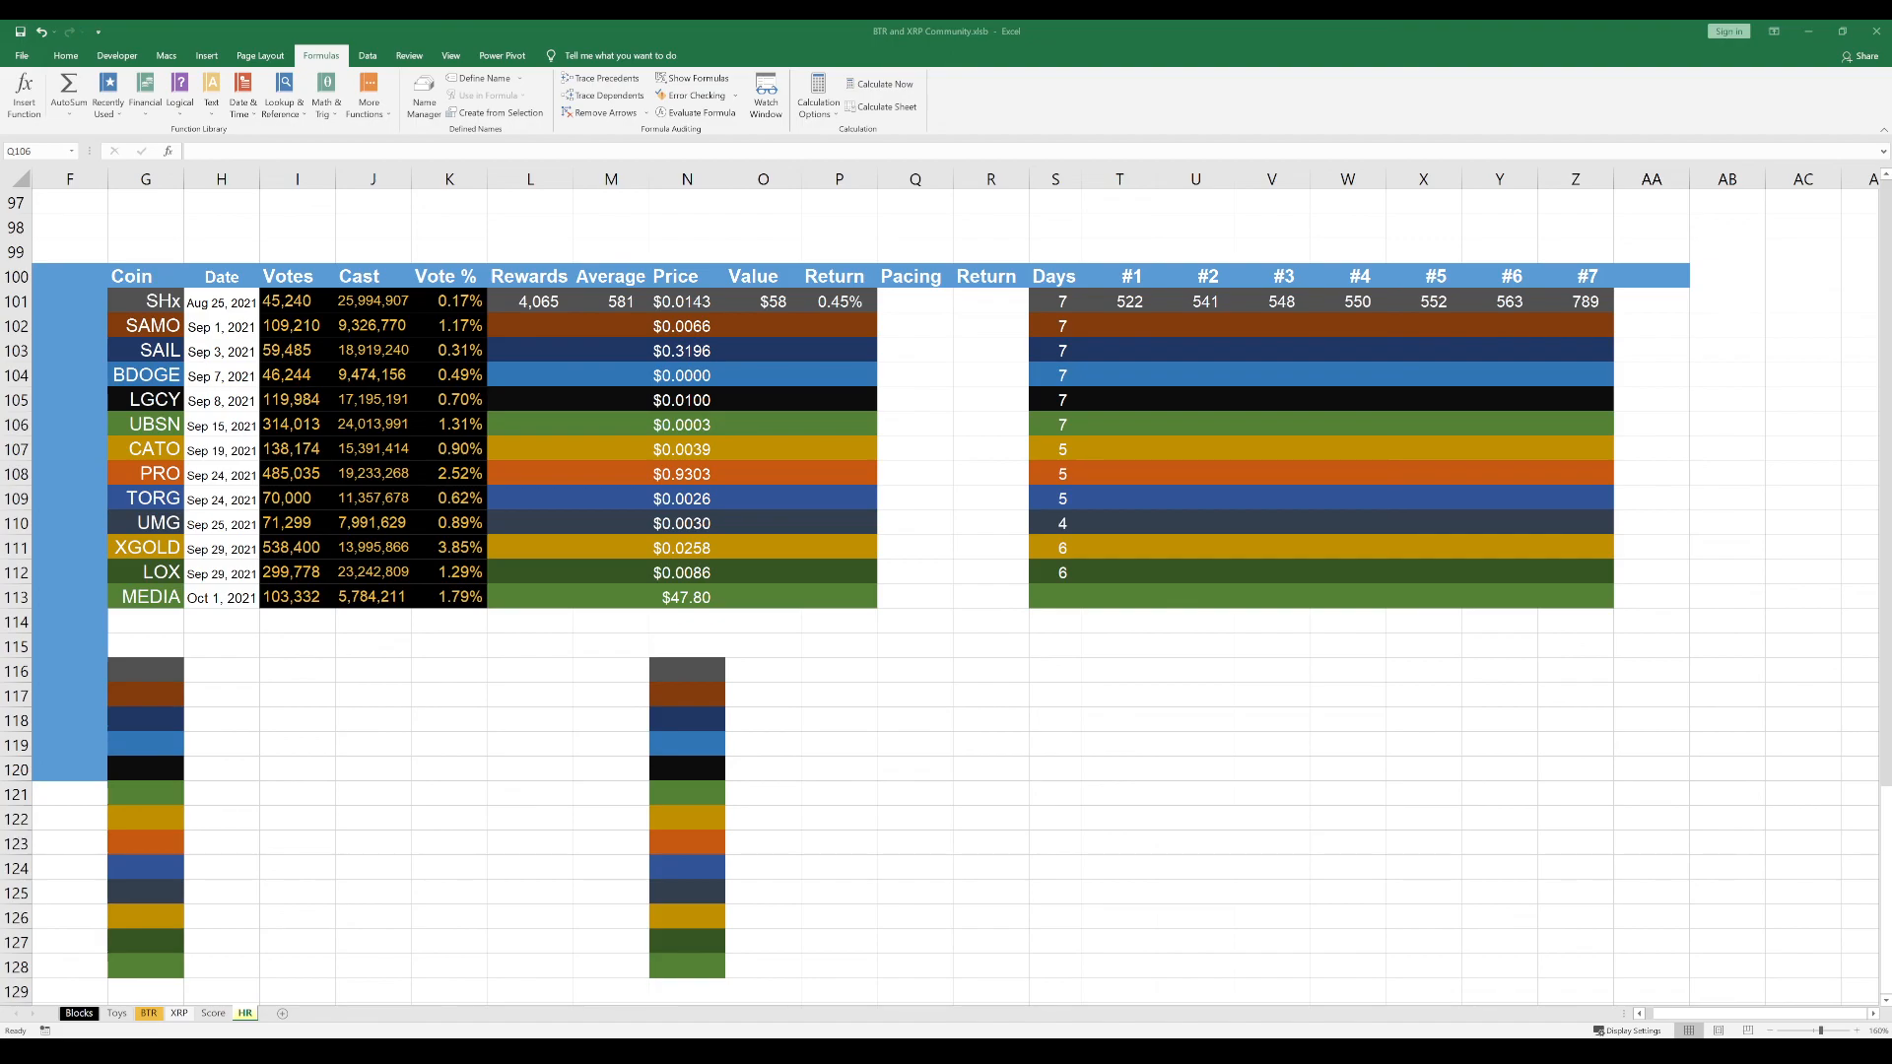